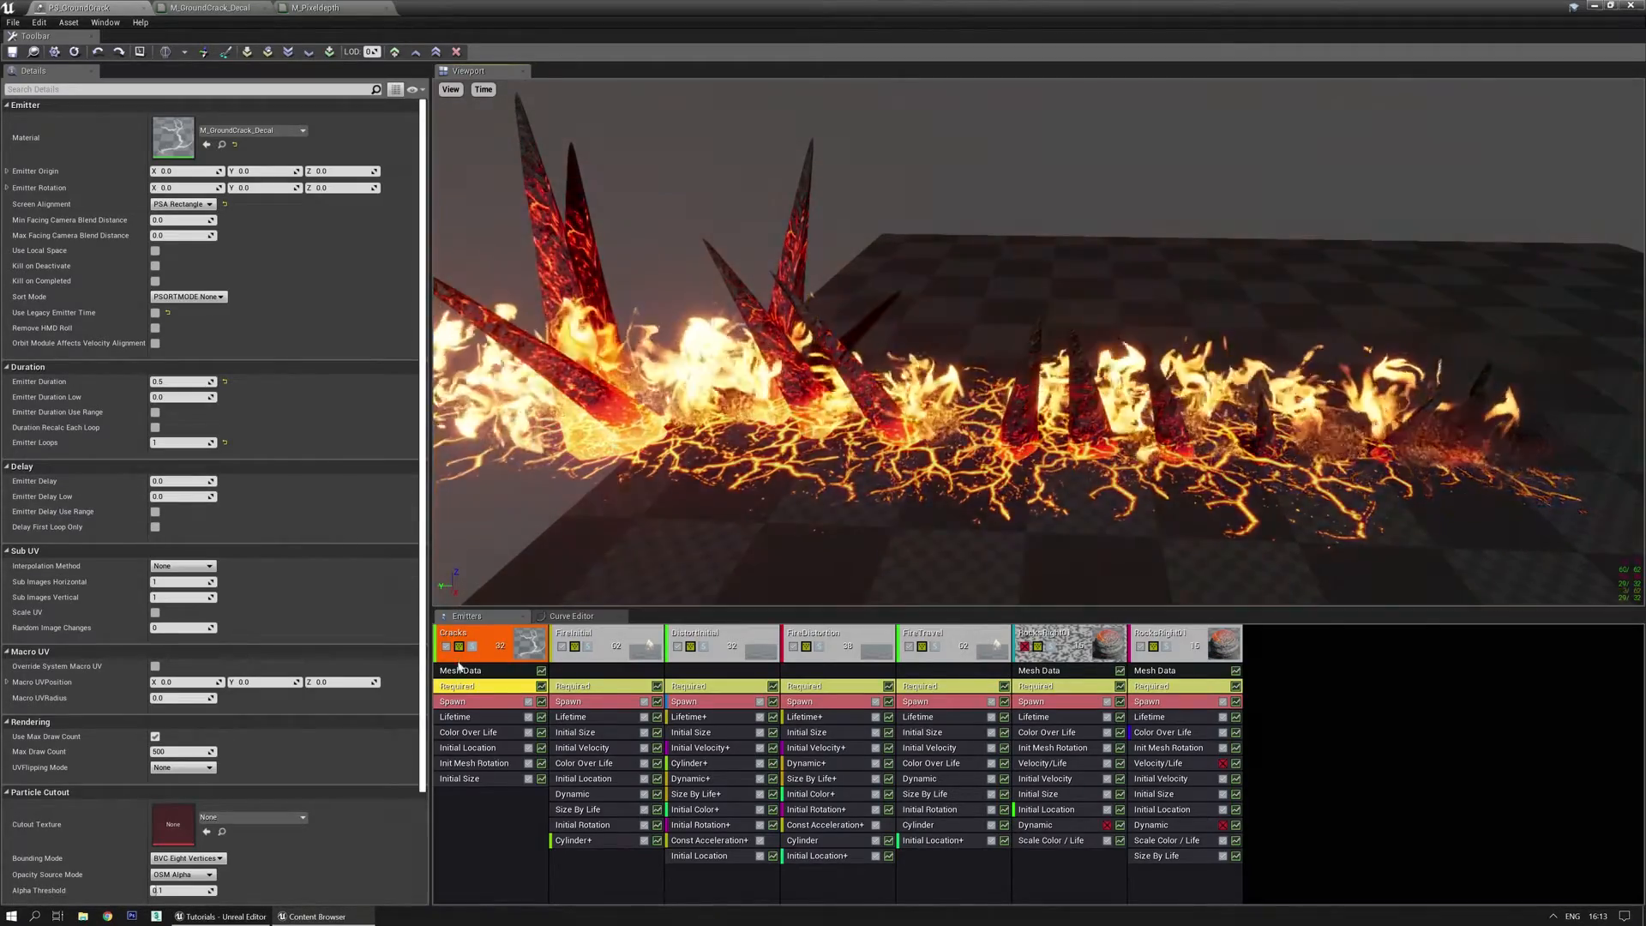
# Open the M_GroundCrack_Decal material and examine its crack, normal and bump texture samples.
pyautogui.doubleClick(163, 152)
pyautogui.moveTo(714, 338); pyautogui.dragTo(951, 389, button='right')
pyautogui.click(742, 262)
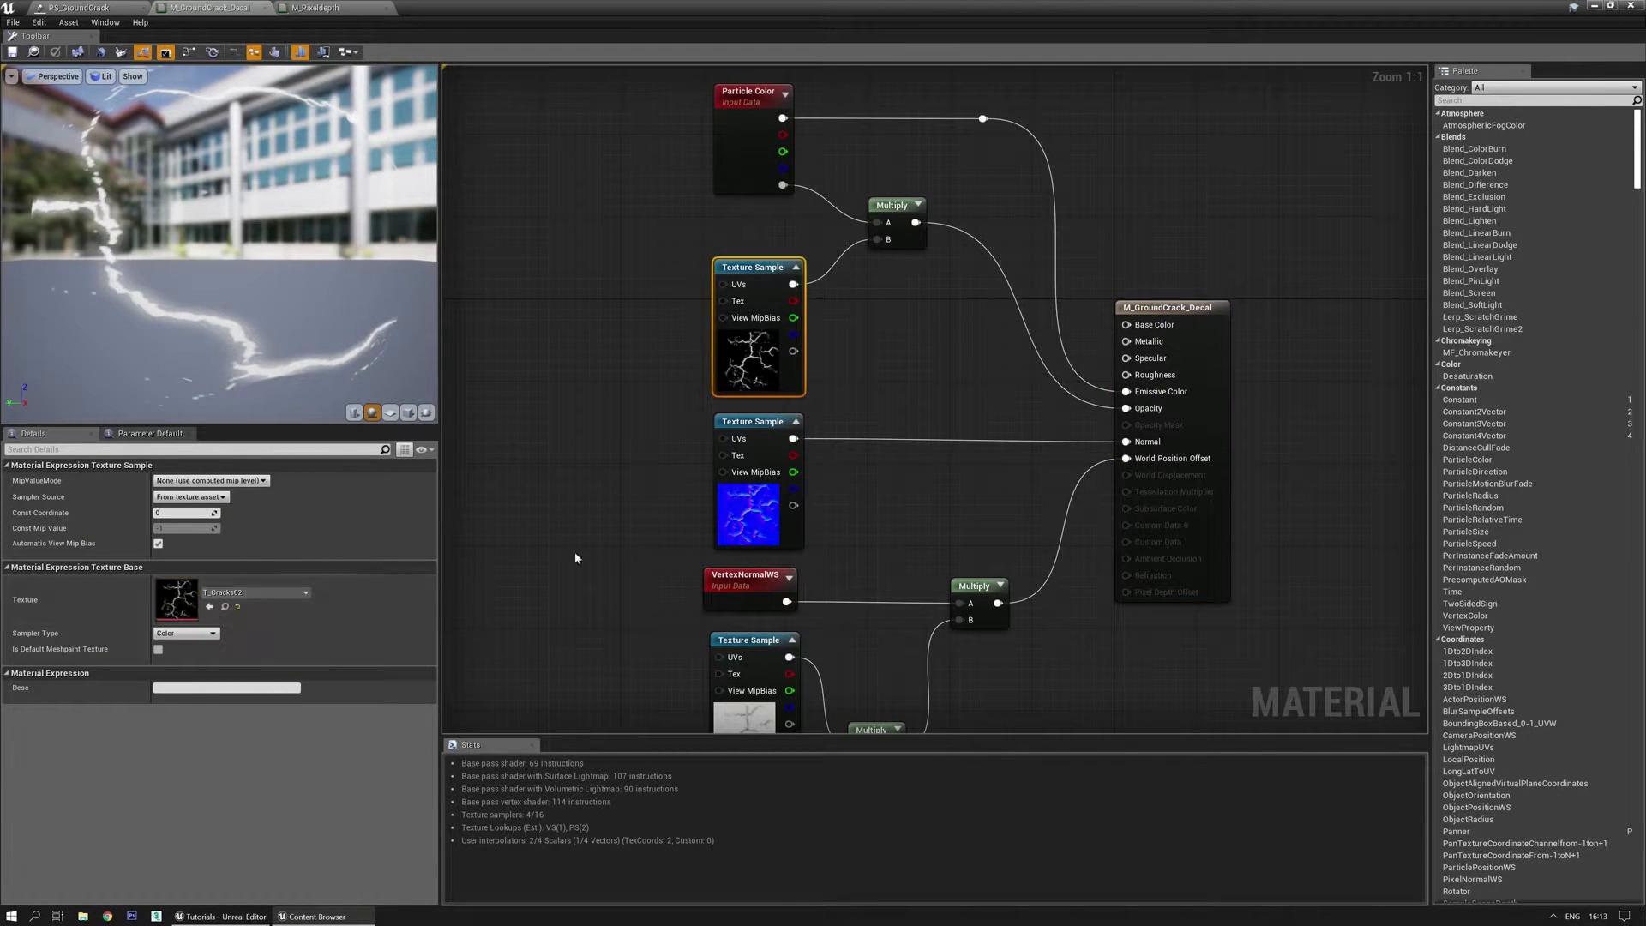
pyautogui.click(722, 421)
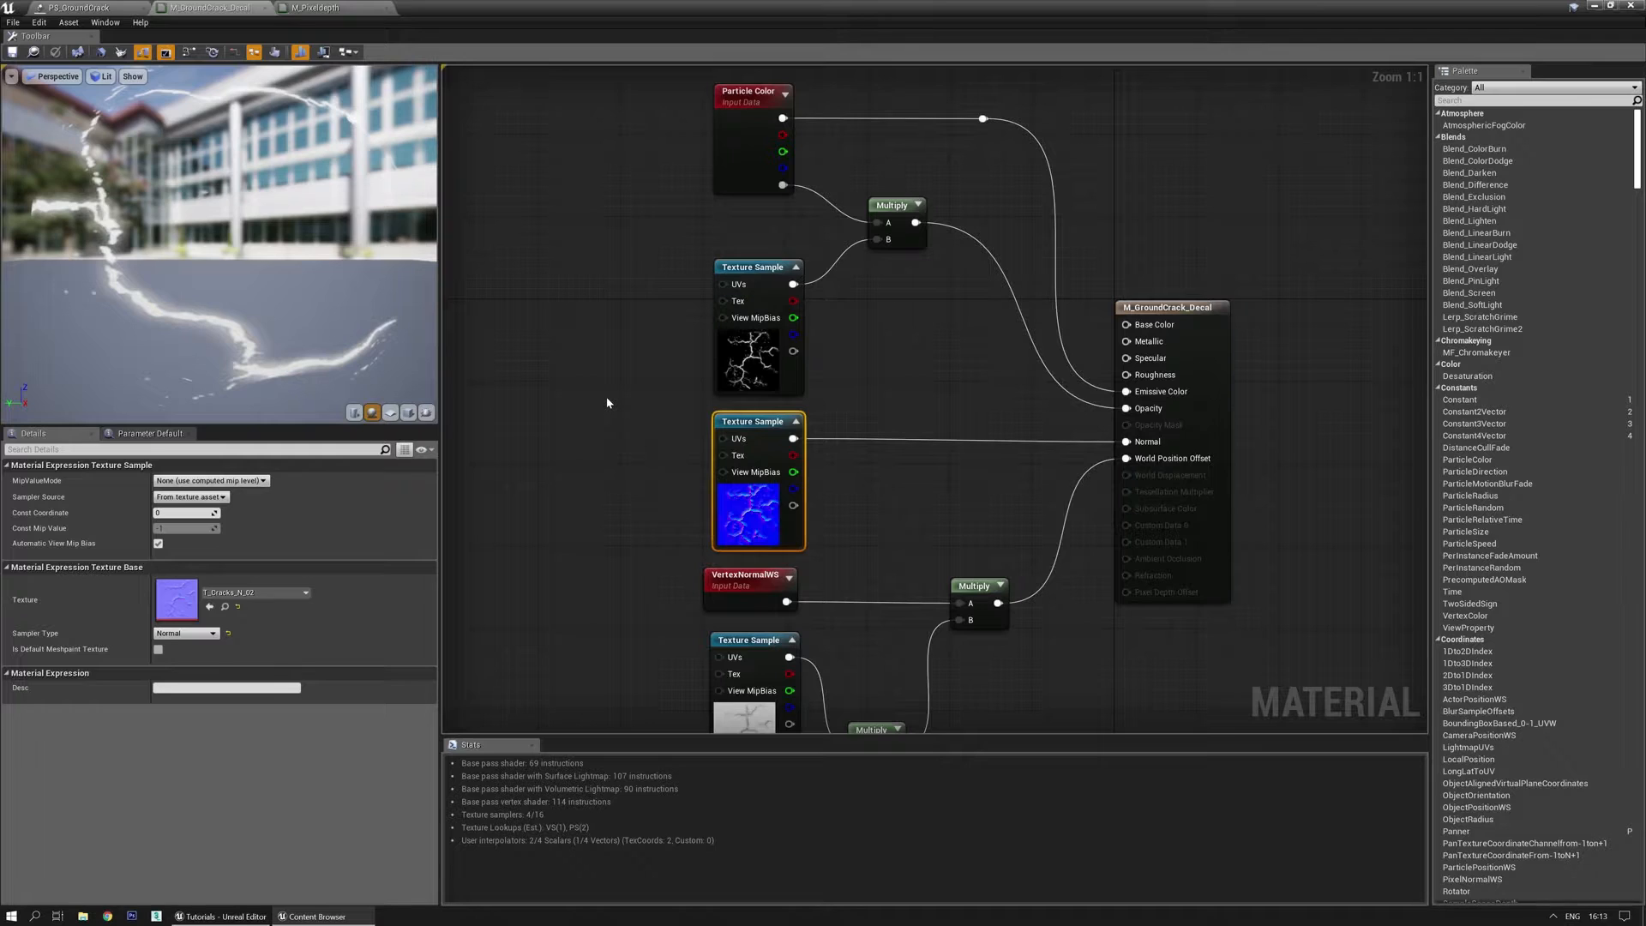
pyautogui.moveTo(607, 403); pyautogui.dragTo(616, 261, button='right')
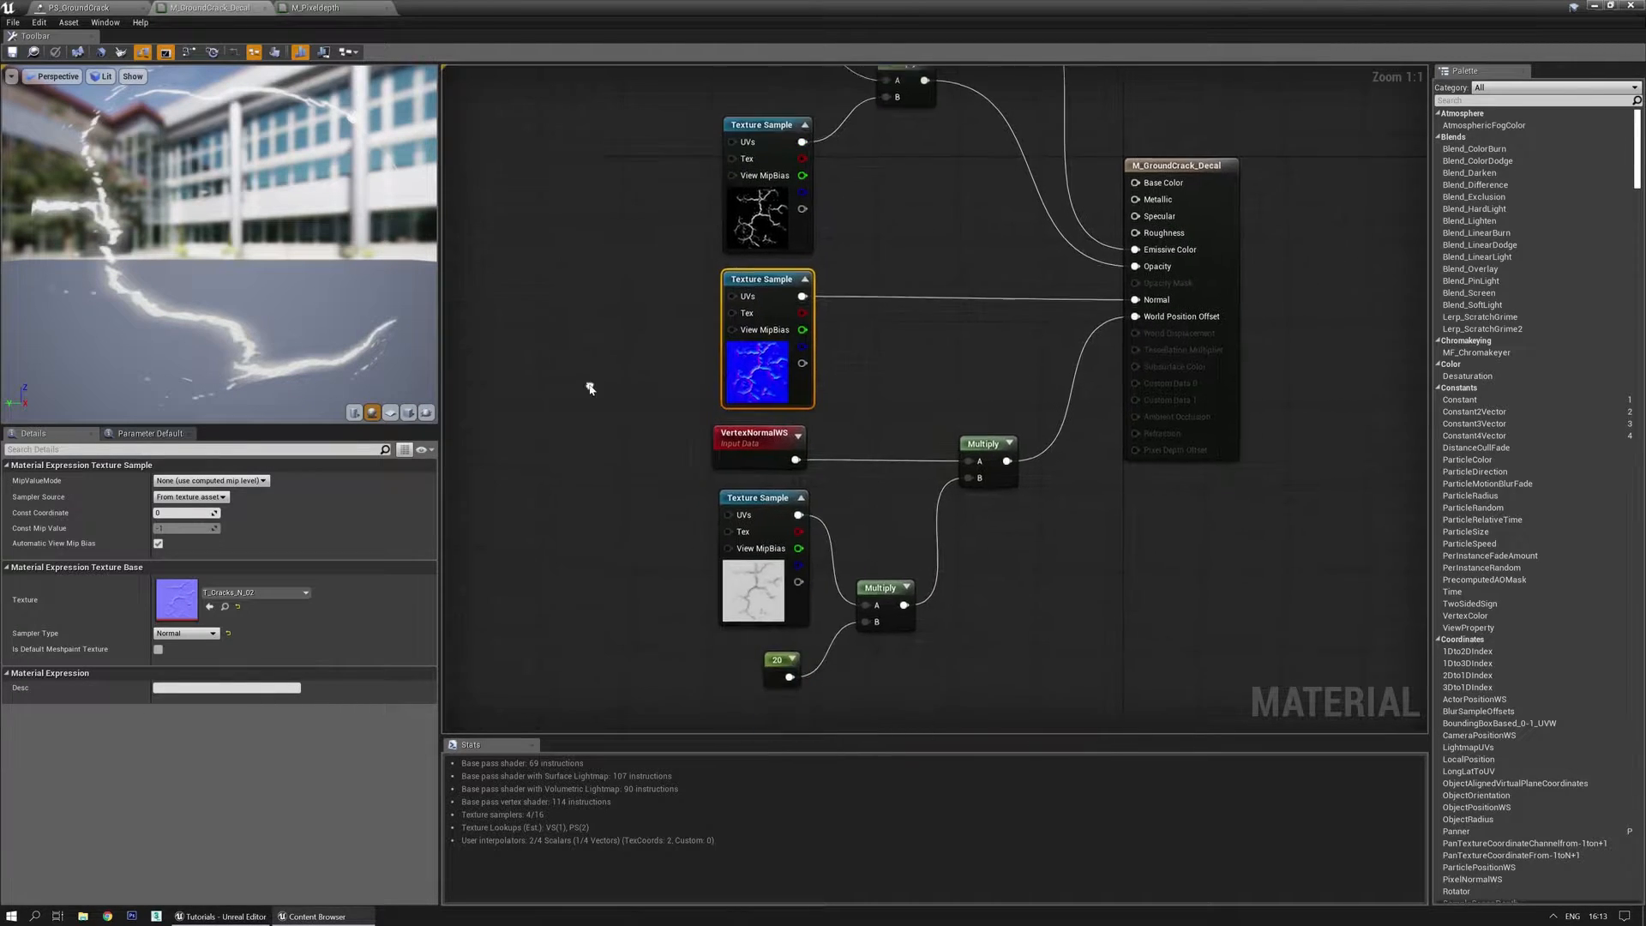
pyautogui.click(782, 494)
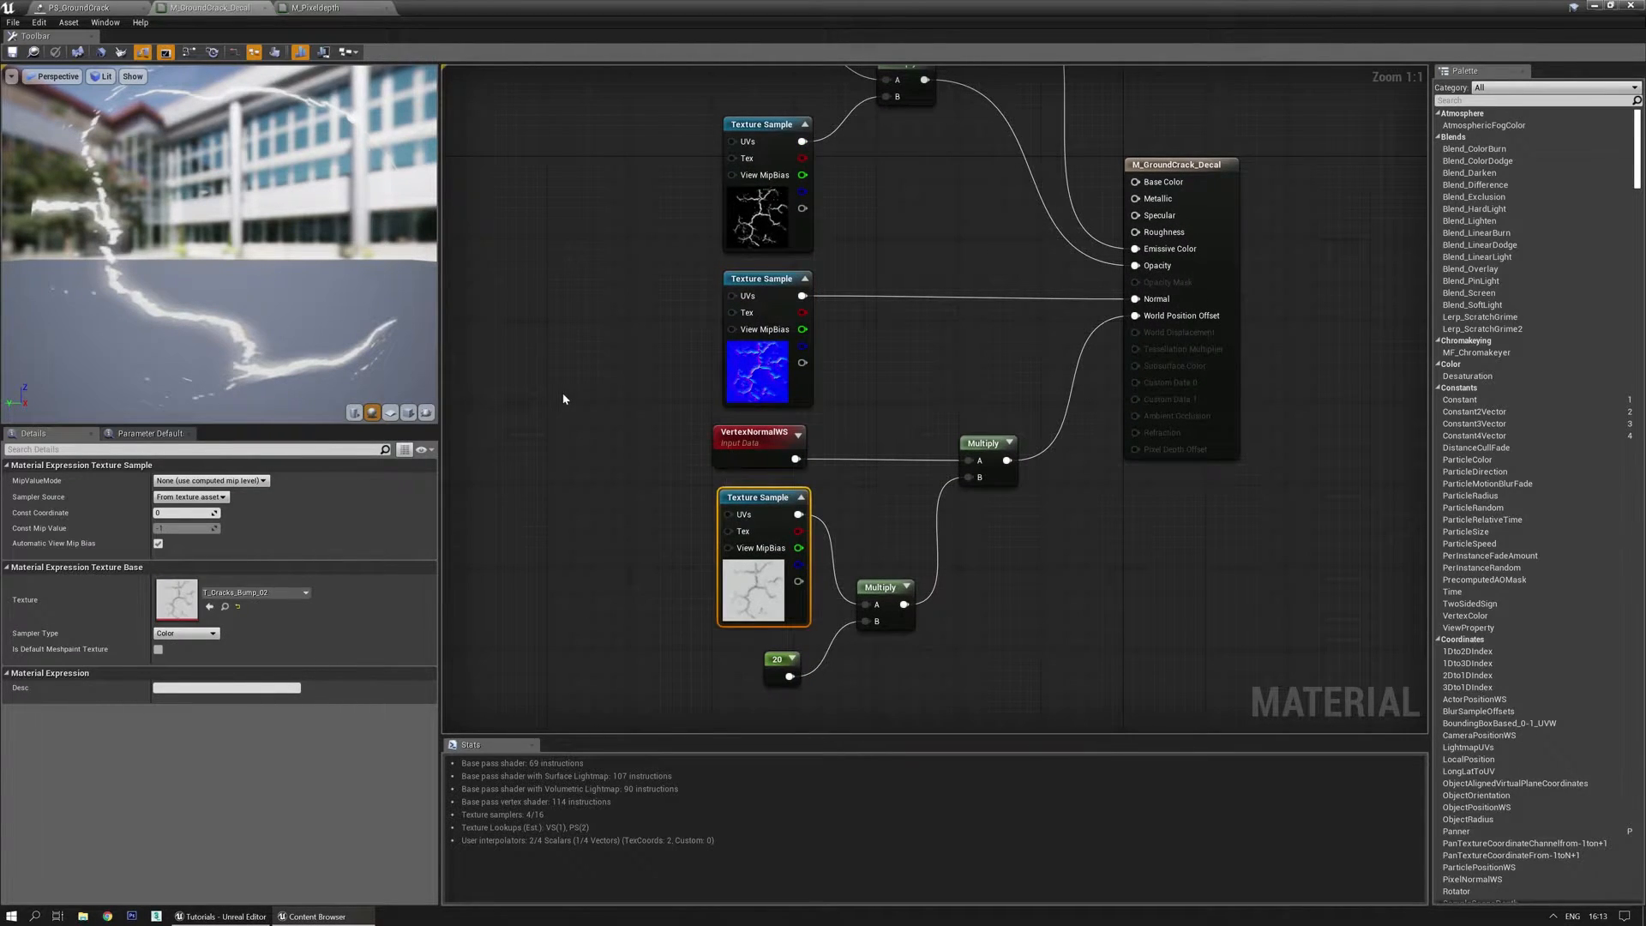
pyautogui.moveTo(569, 258); pyautogui.dragTo(765, 320, button='right')
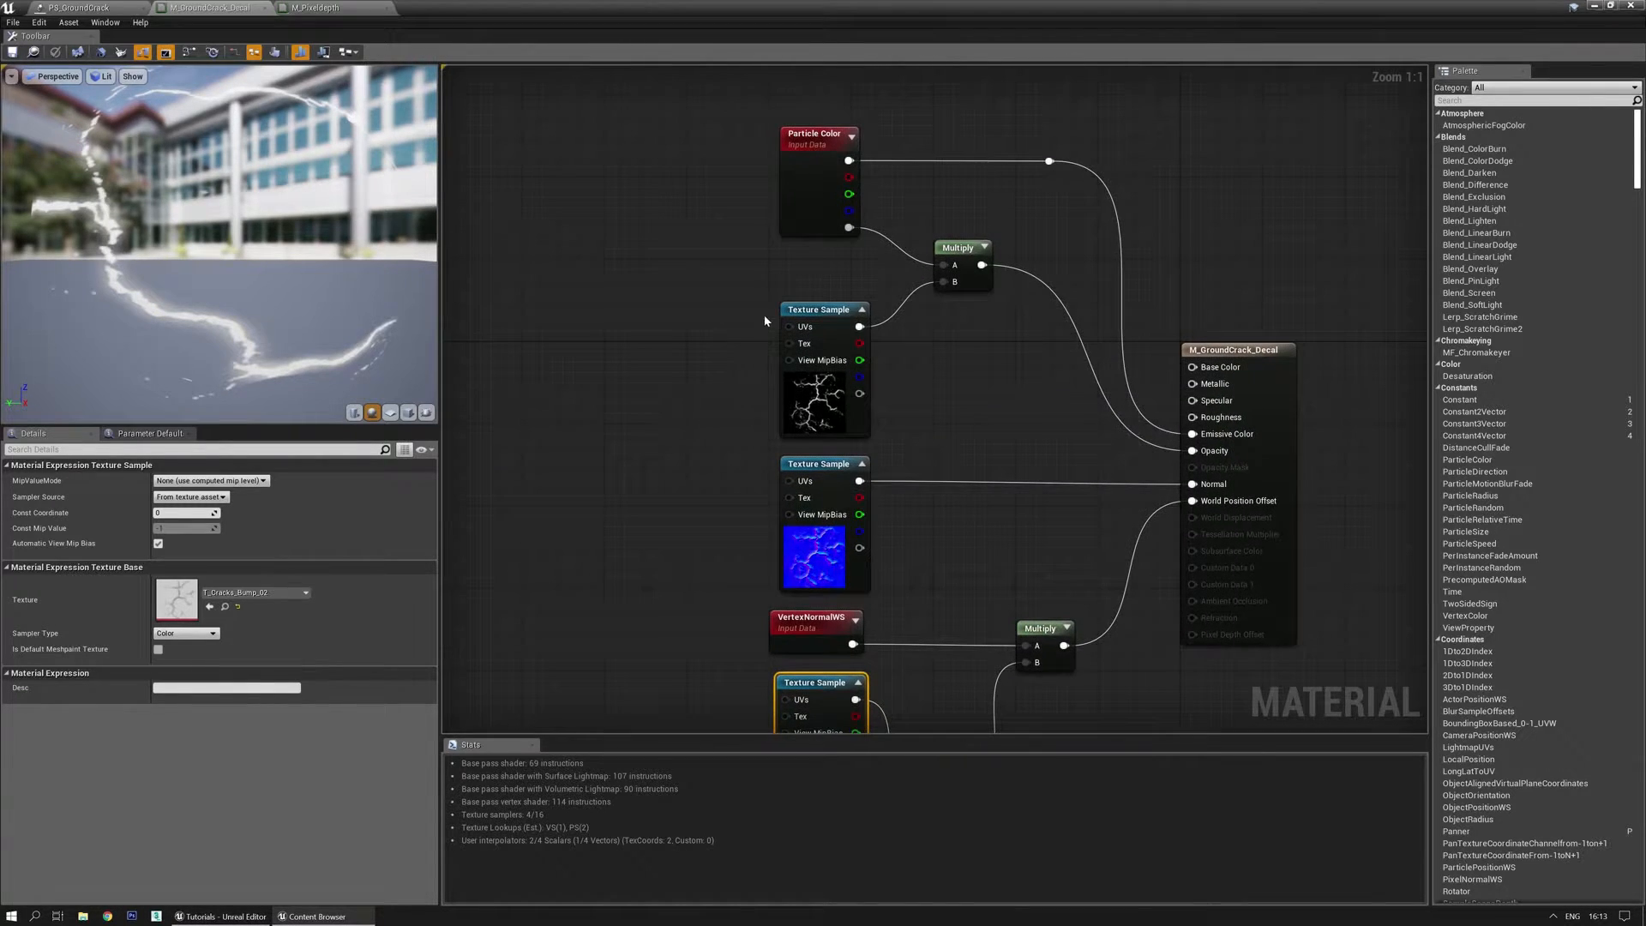
# Locate the black-and-white crack texture T_Cracks02 in the Content Browser and start exporting it.
pyautogui.click(820, 305)
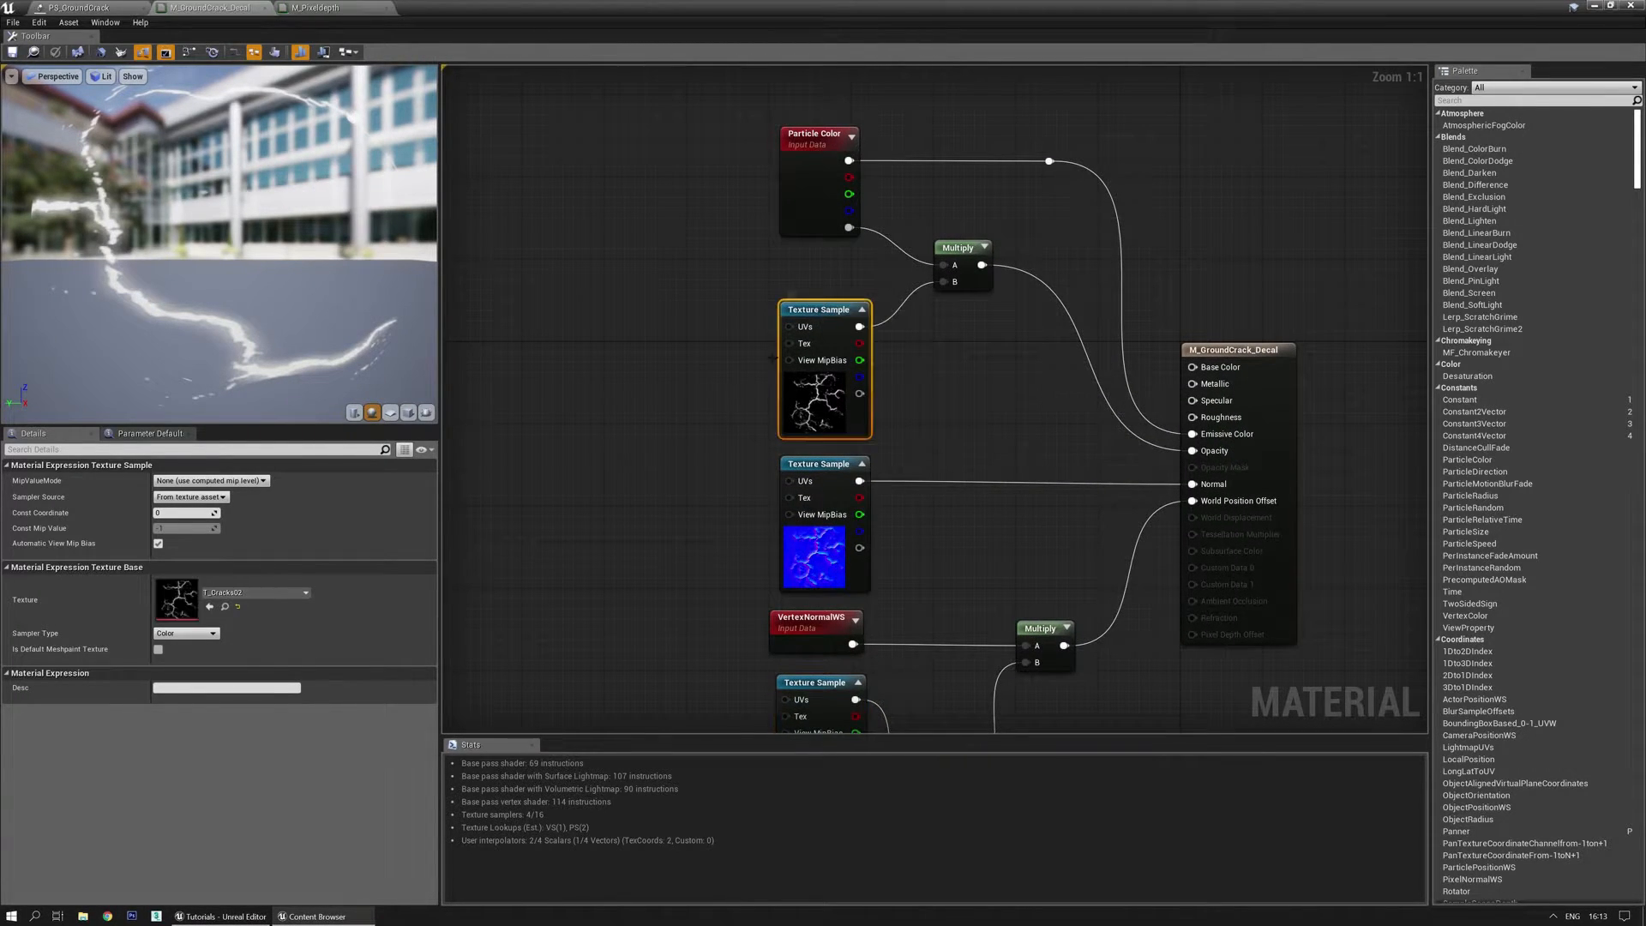
pyautogui.click(225, 606)
pyautogui.rightClick(602, 272)
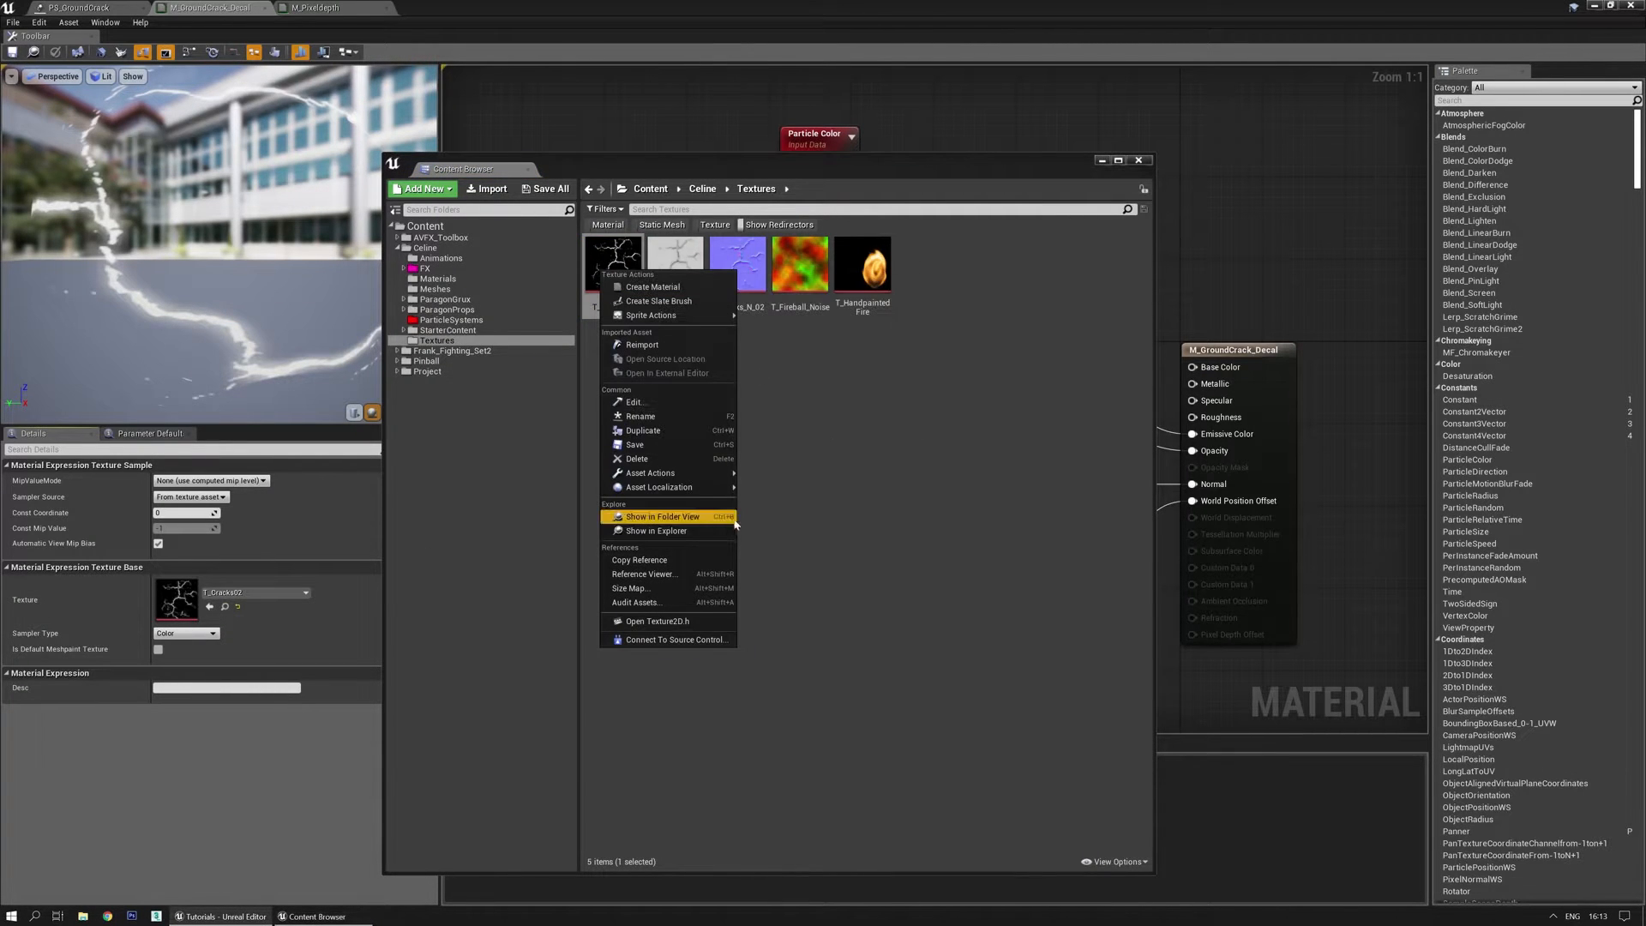
pyautogui.moveTo(683, 479)
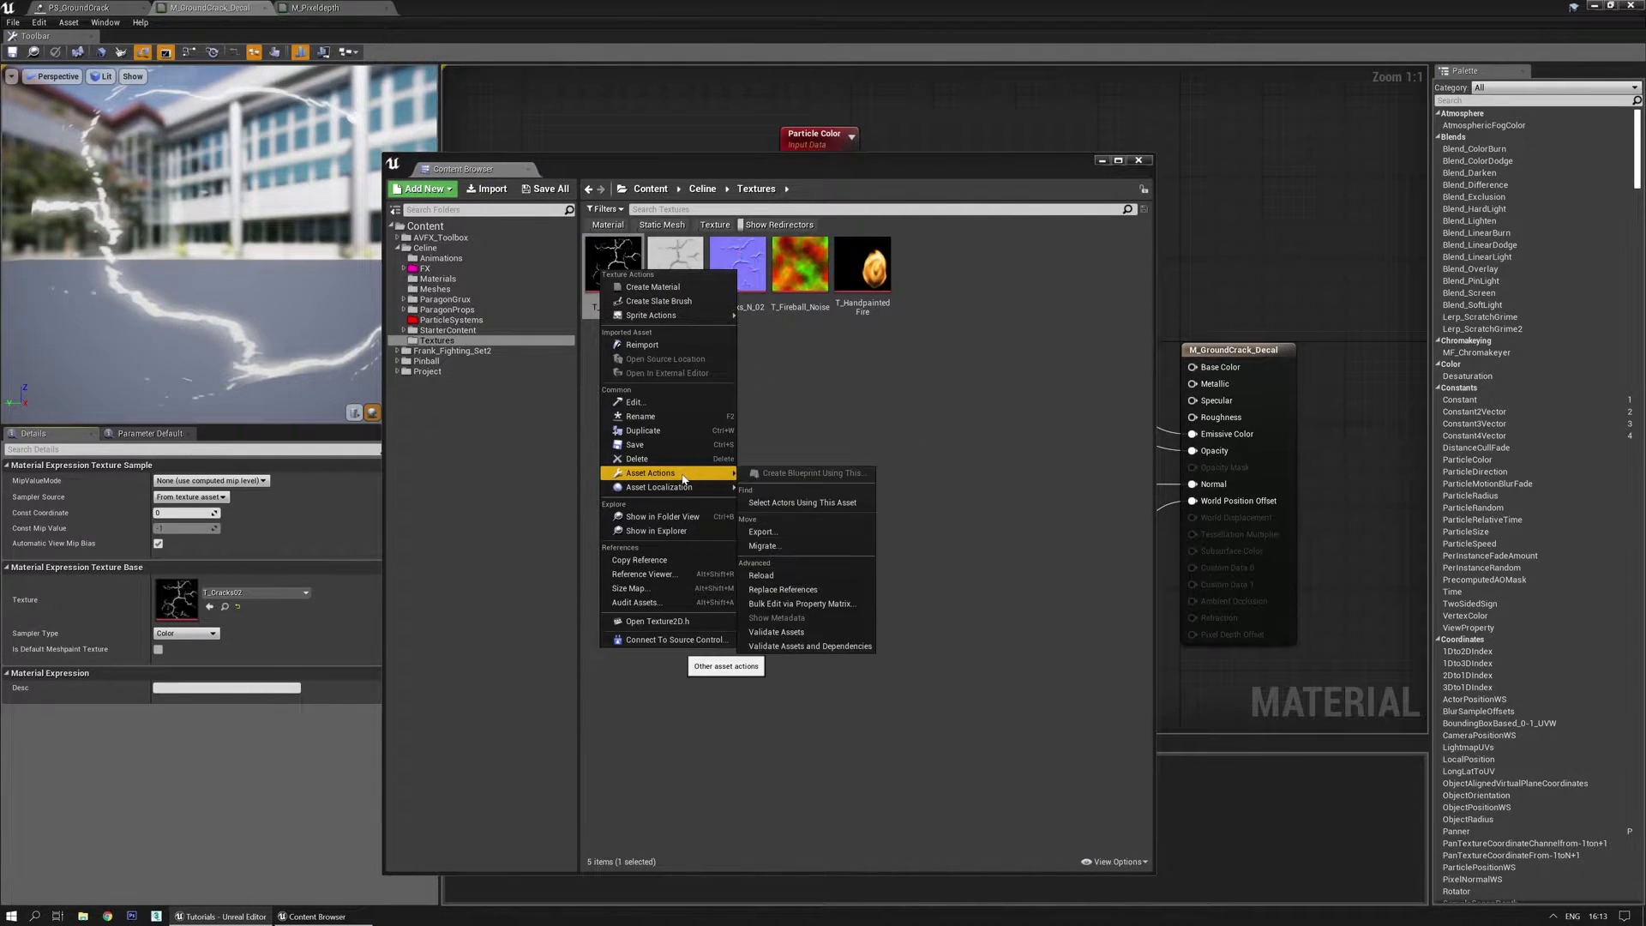
pyautogui.click(783, 531)
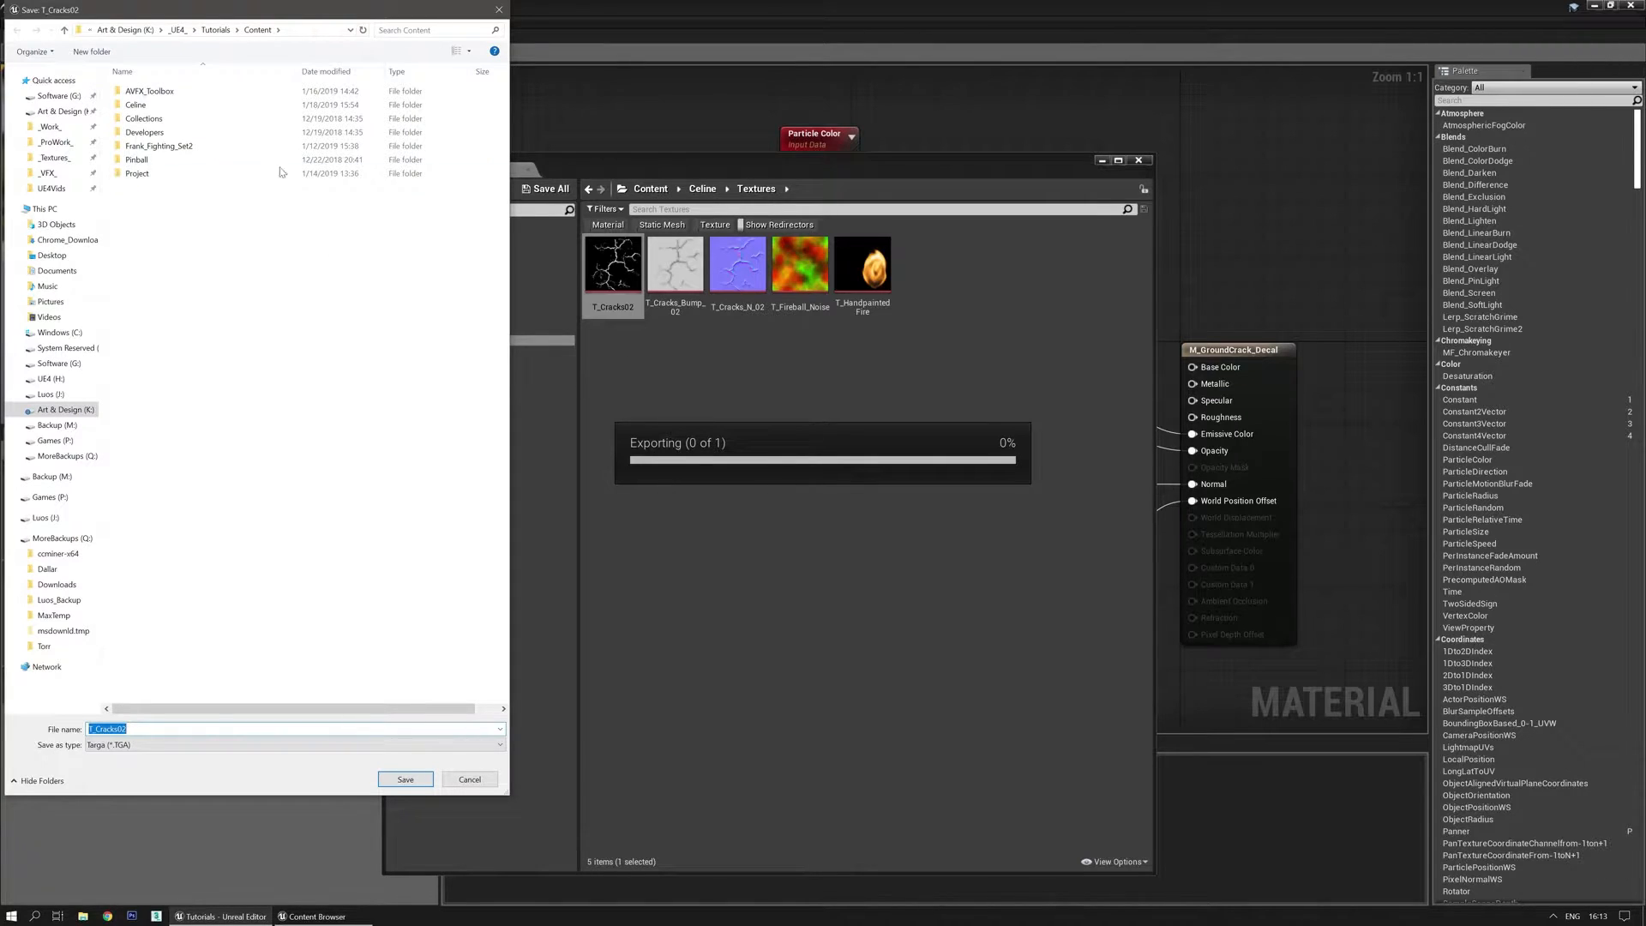
# Save the exported texture as T_Cracks02 in Targa format in the _Work_\Celine folder on the Art & Design (K:) drive.
pyautogui.moveTo(268, 15); pyautogui.dragTo(356, 42)
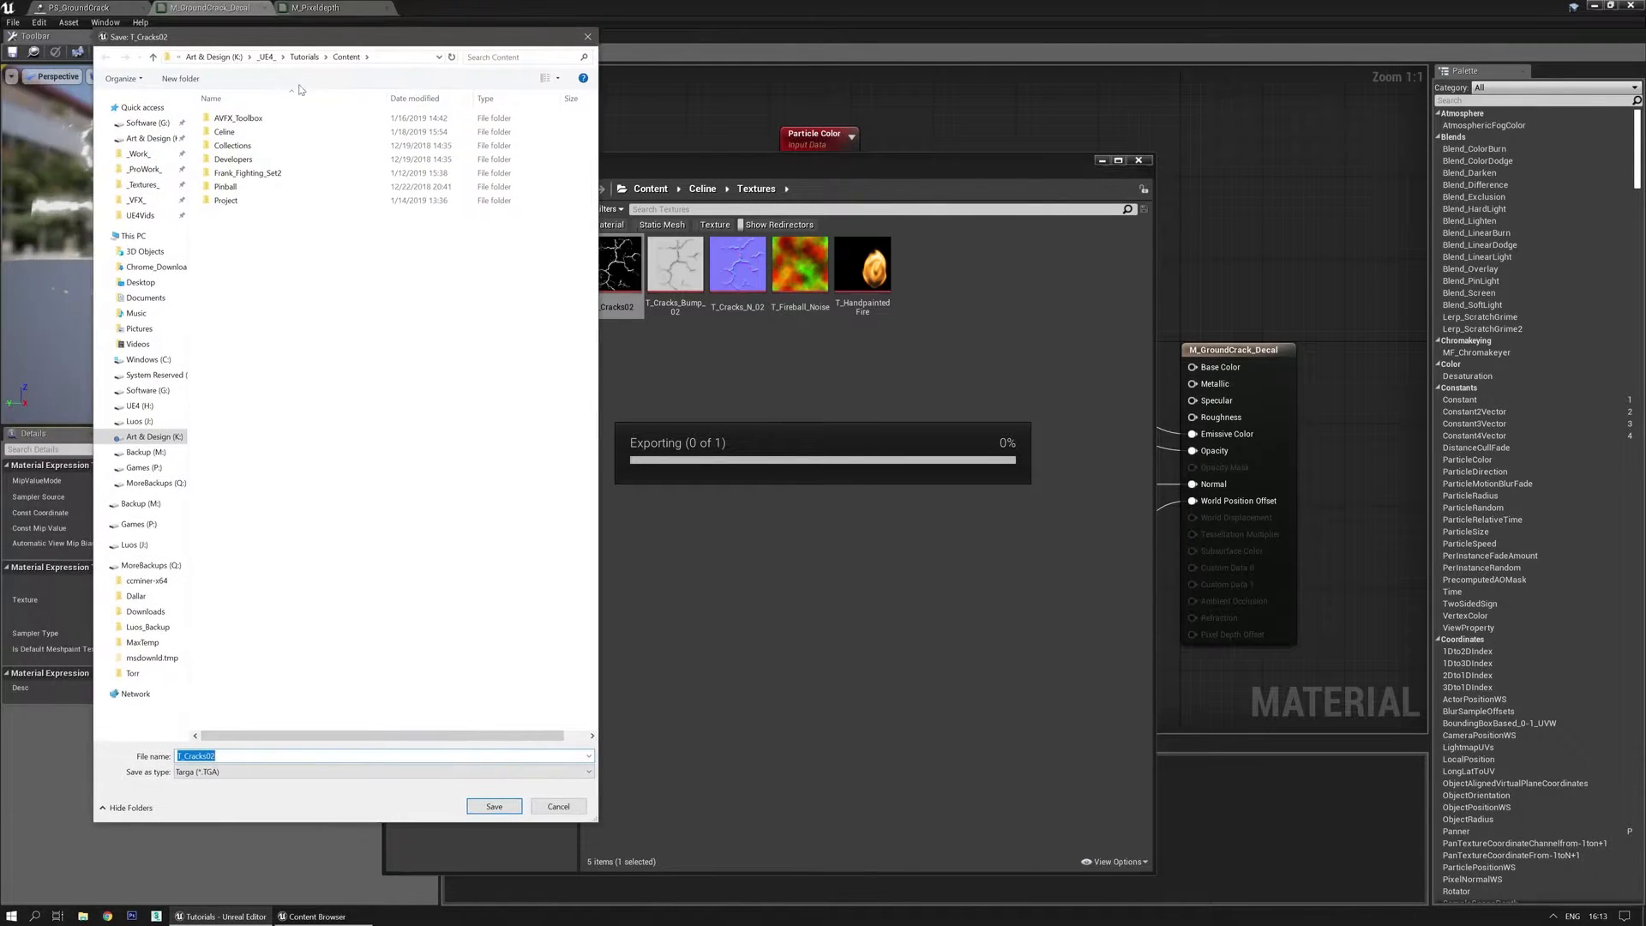
pyautogui.click(240, 58)
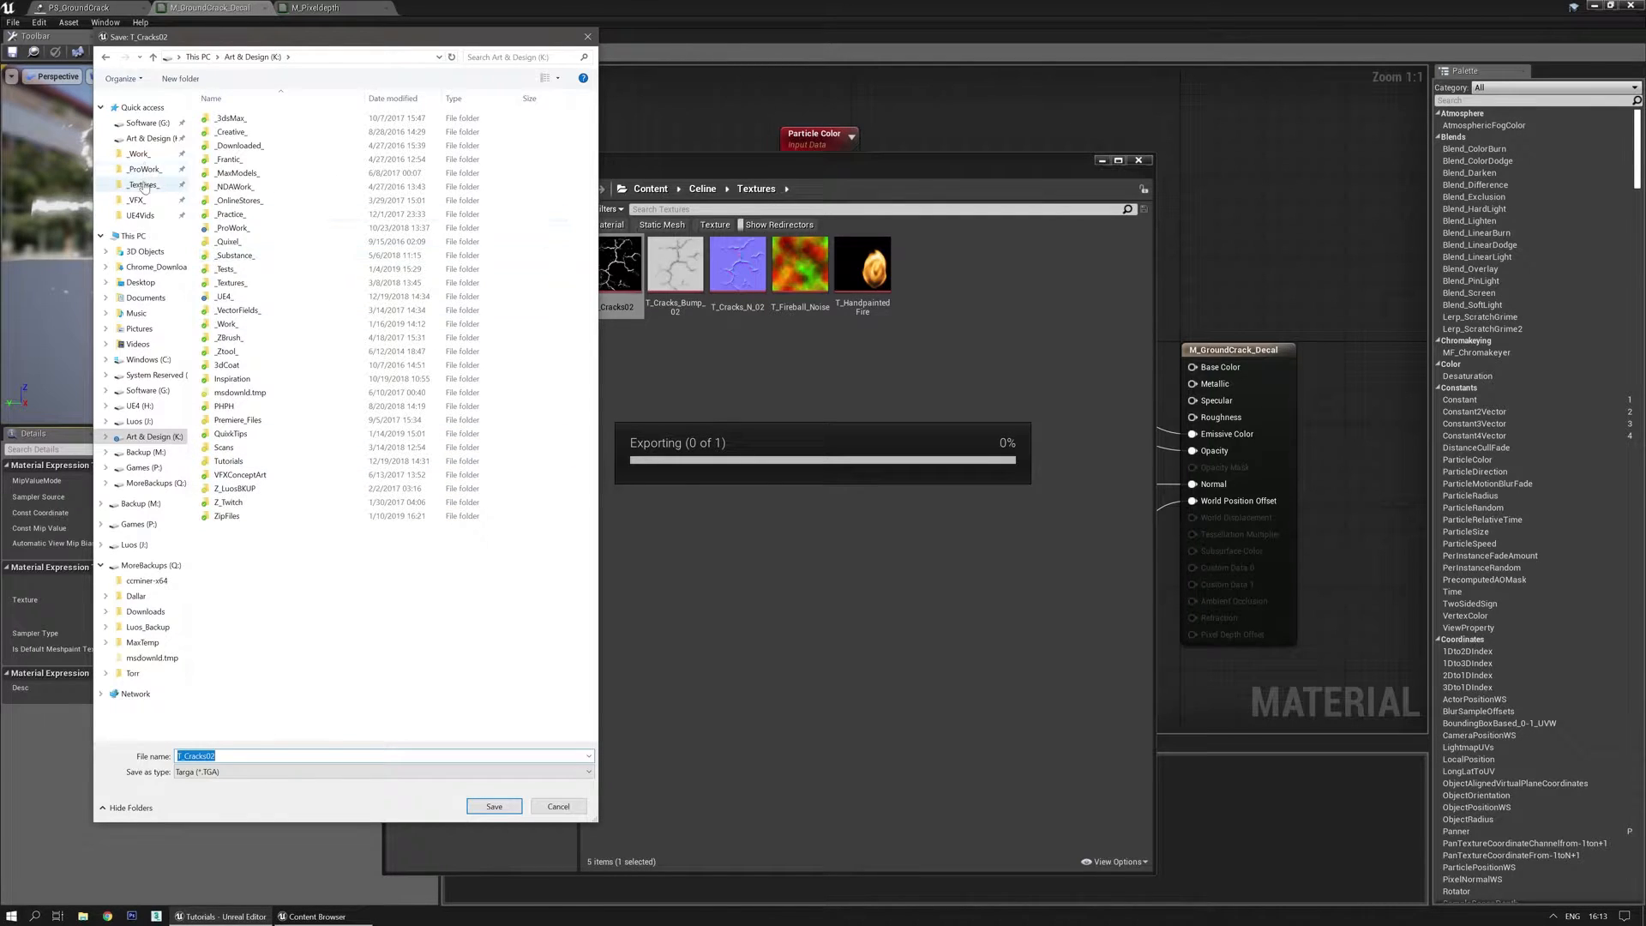
pyautogui.click(138, 153)
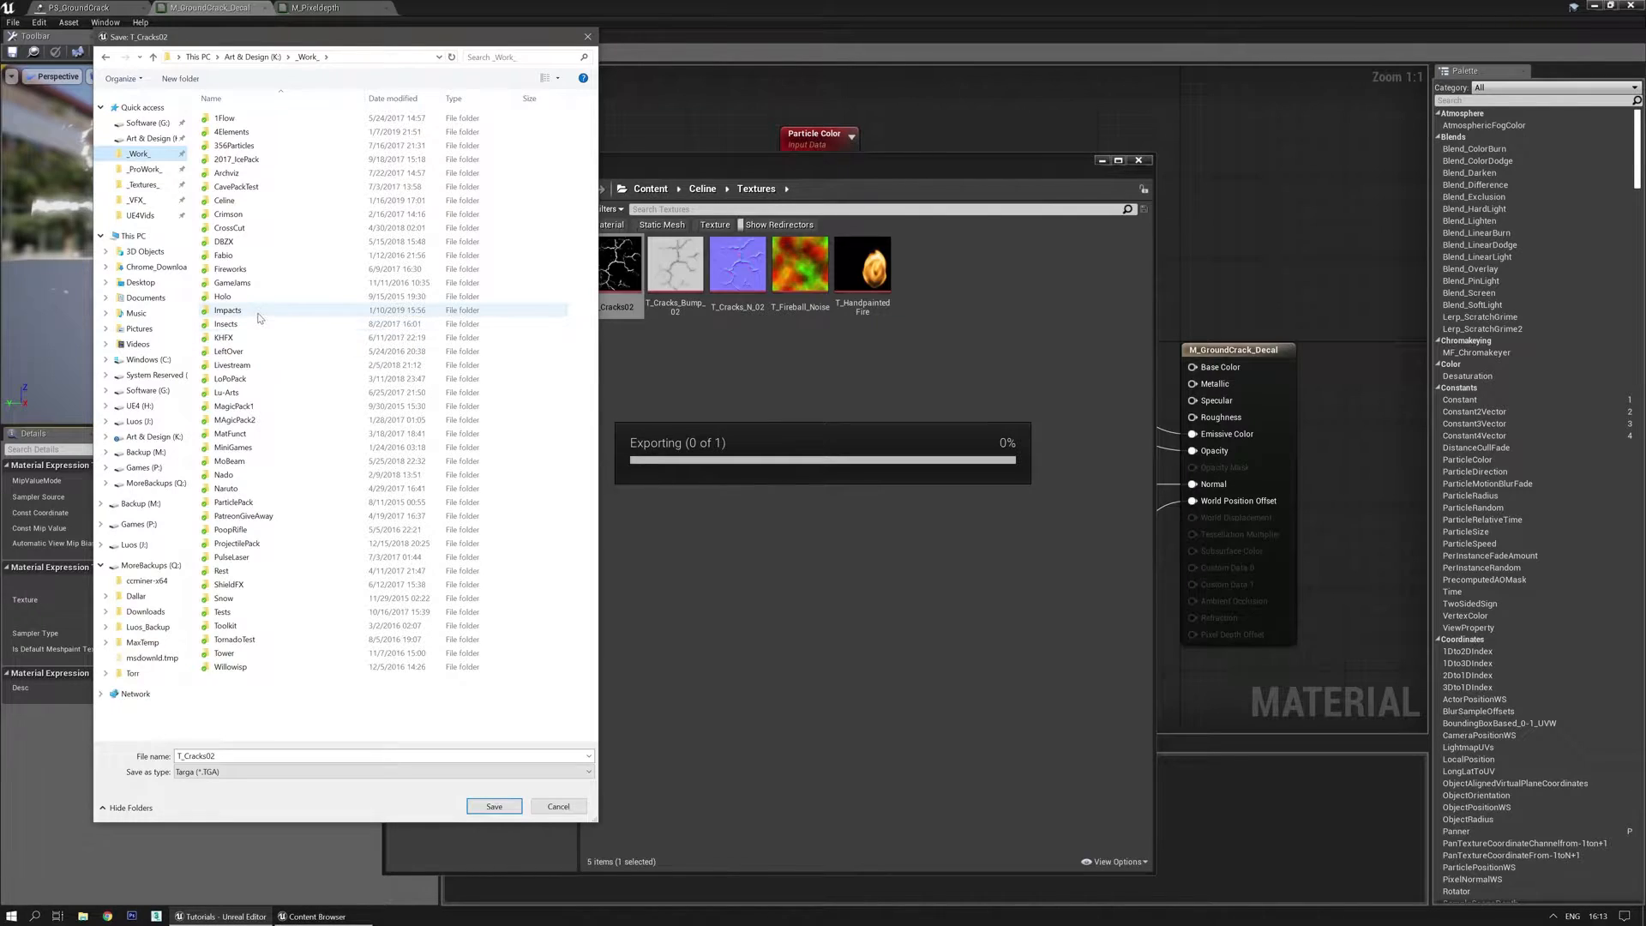
pyautogui.click(257, 202)
pyautogui.doubleClick(258, 202)
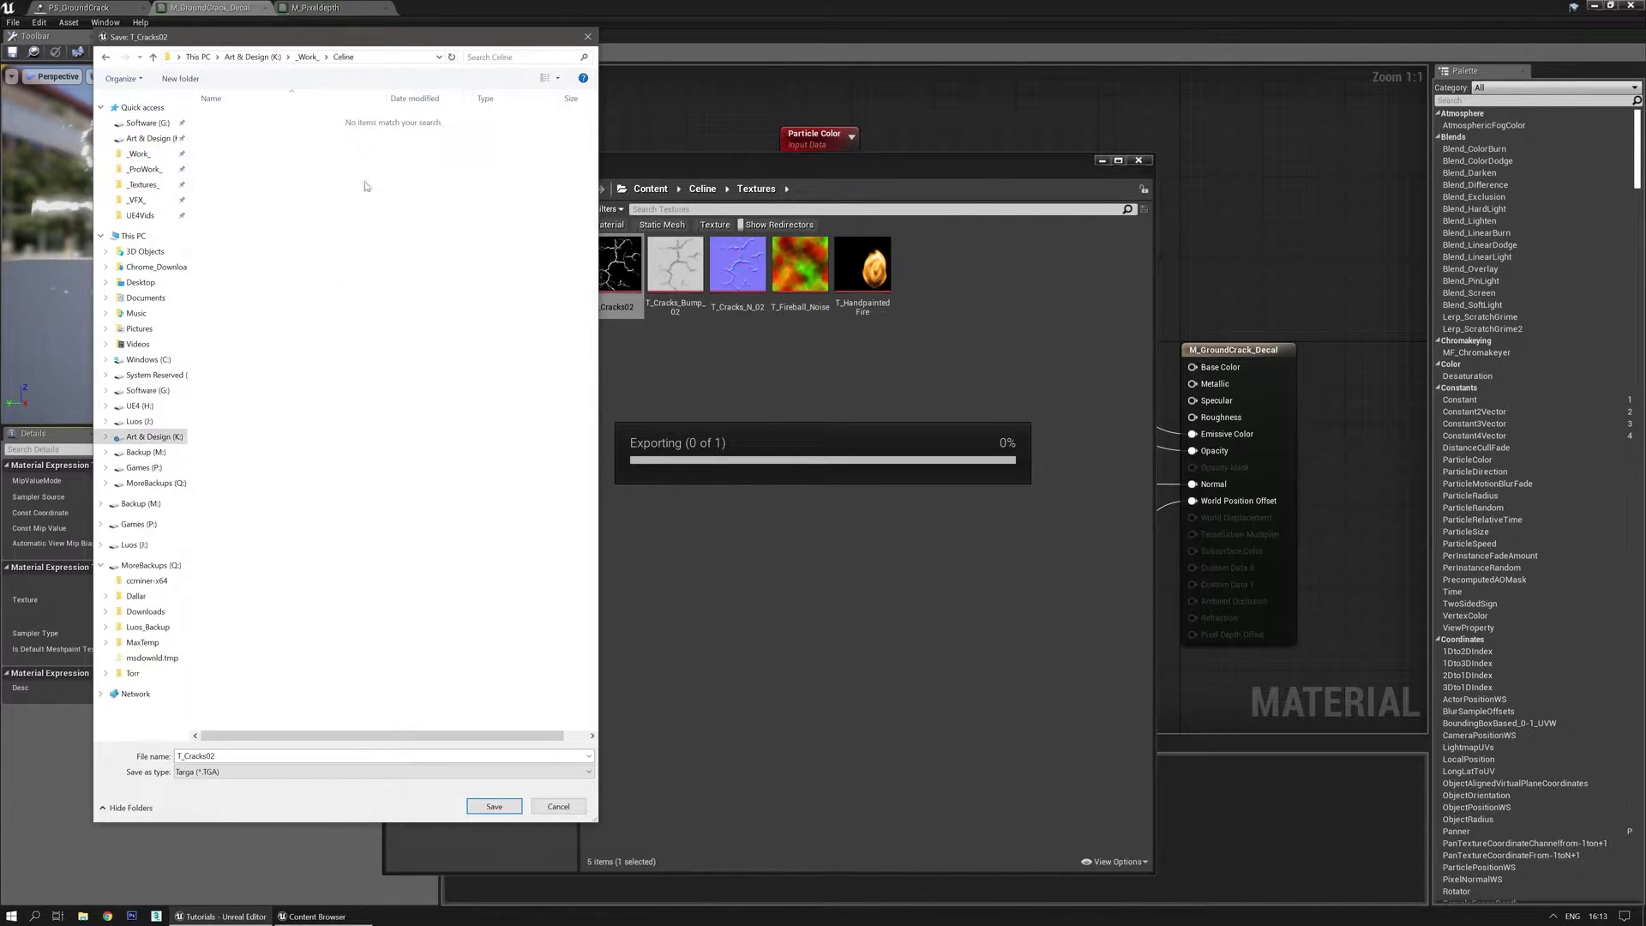
pyautogui.click(492, 806)
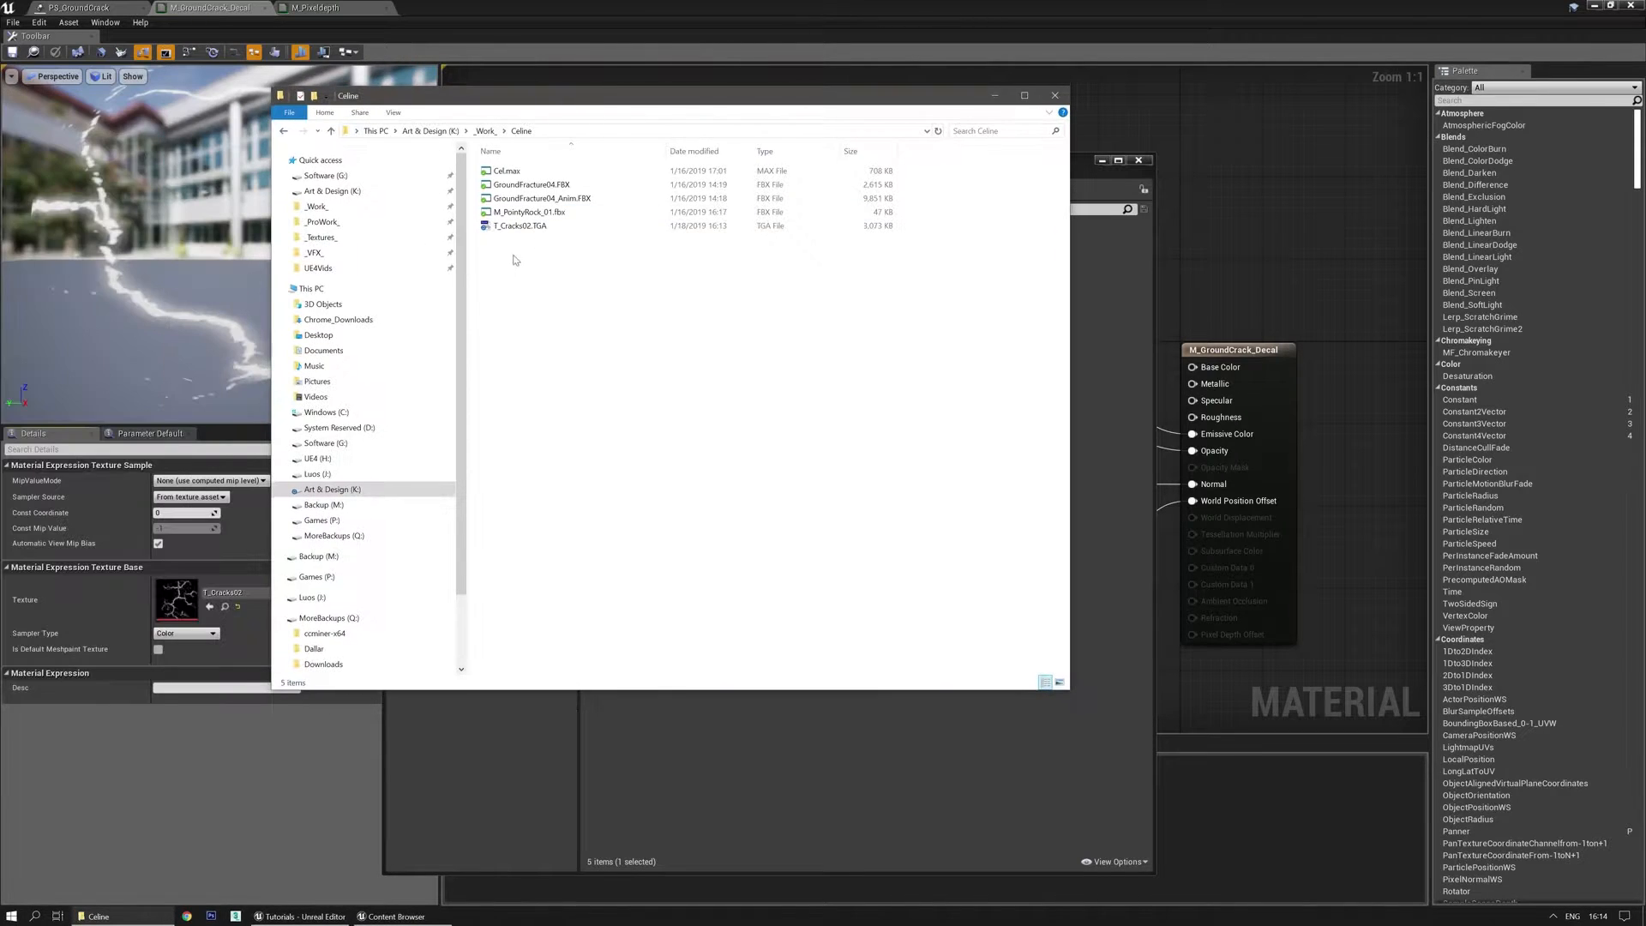
# Open the exported T_Cracks02.TGA from the Celine folder in Photoshop and keep the window maximized.
pyautogui.click(518, 229)
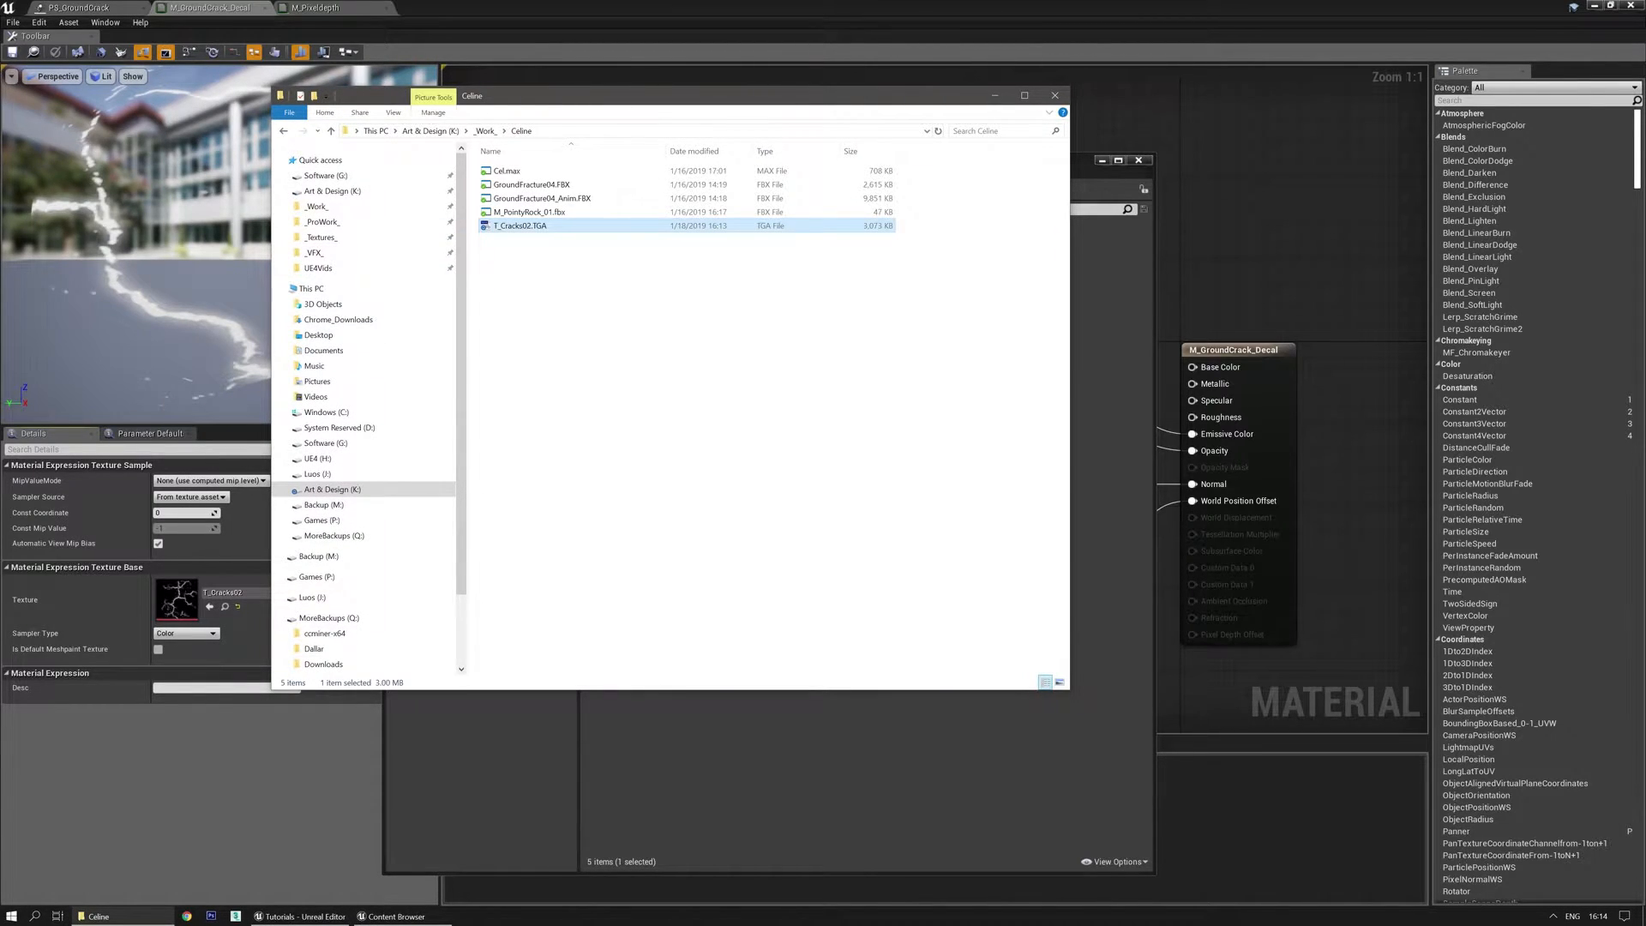
pyautogui.doubleClick(518, 227)
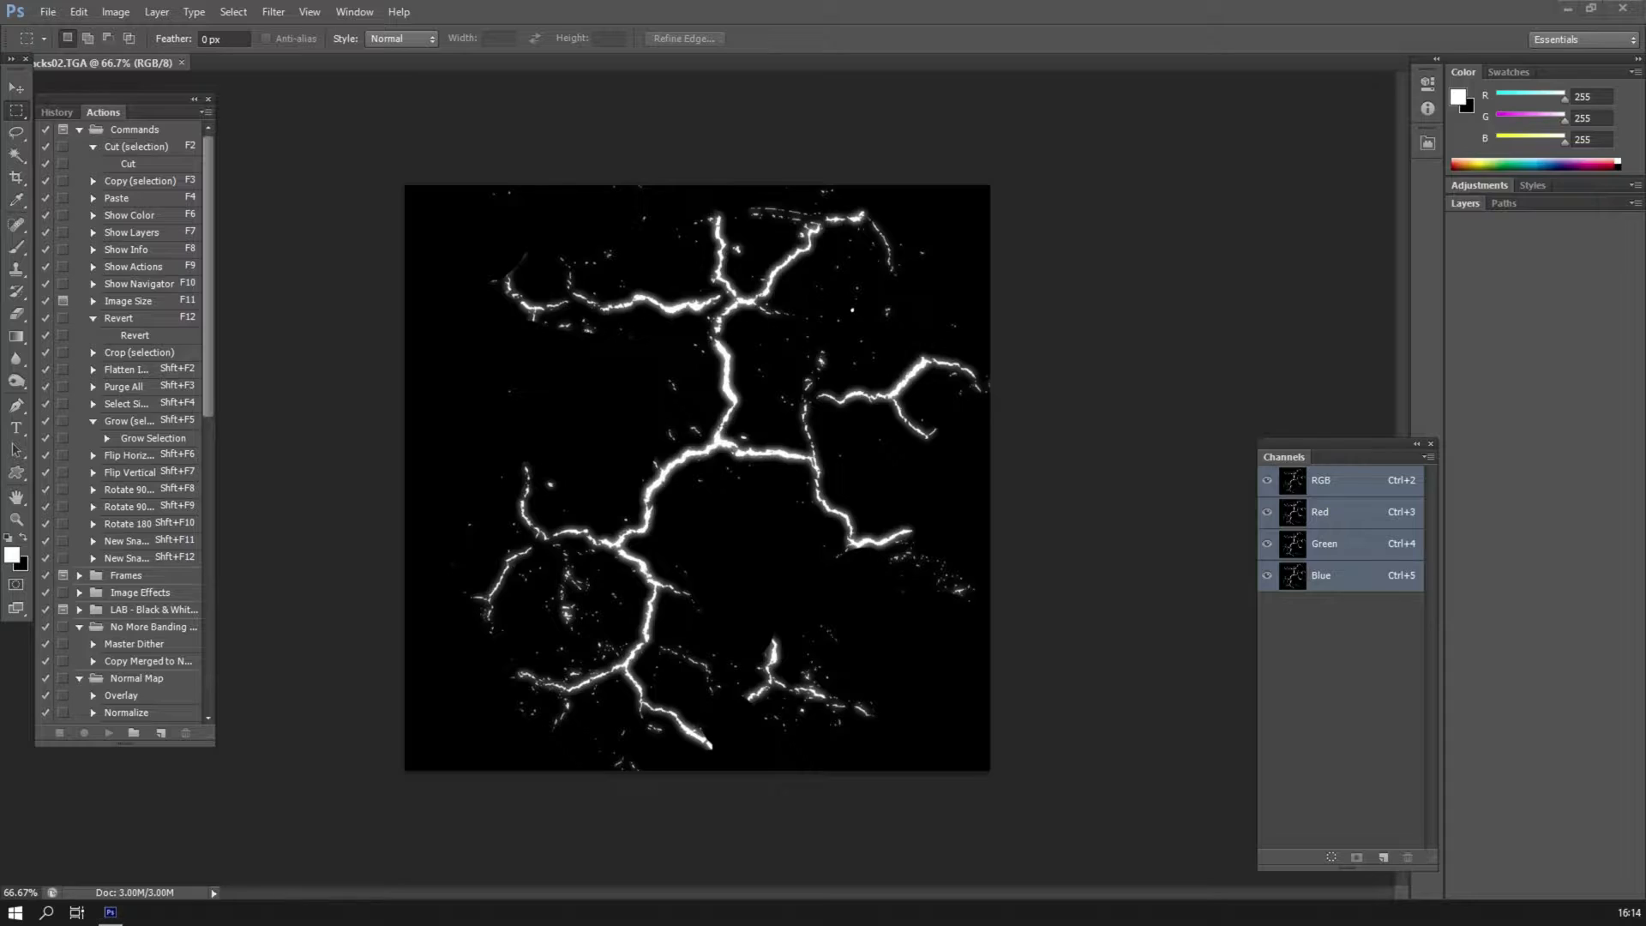
pyautogui.doubleClick(943, 28)
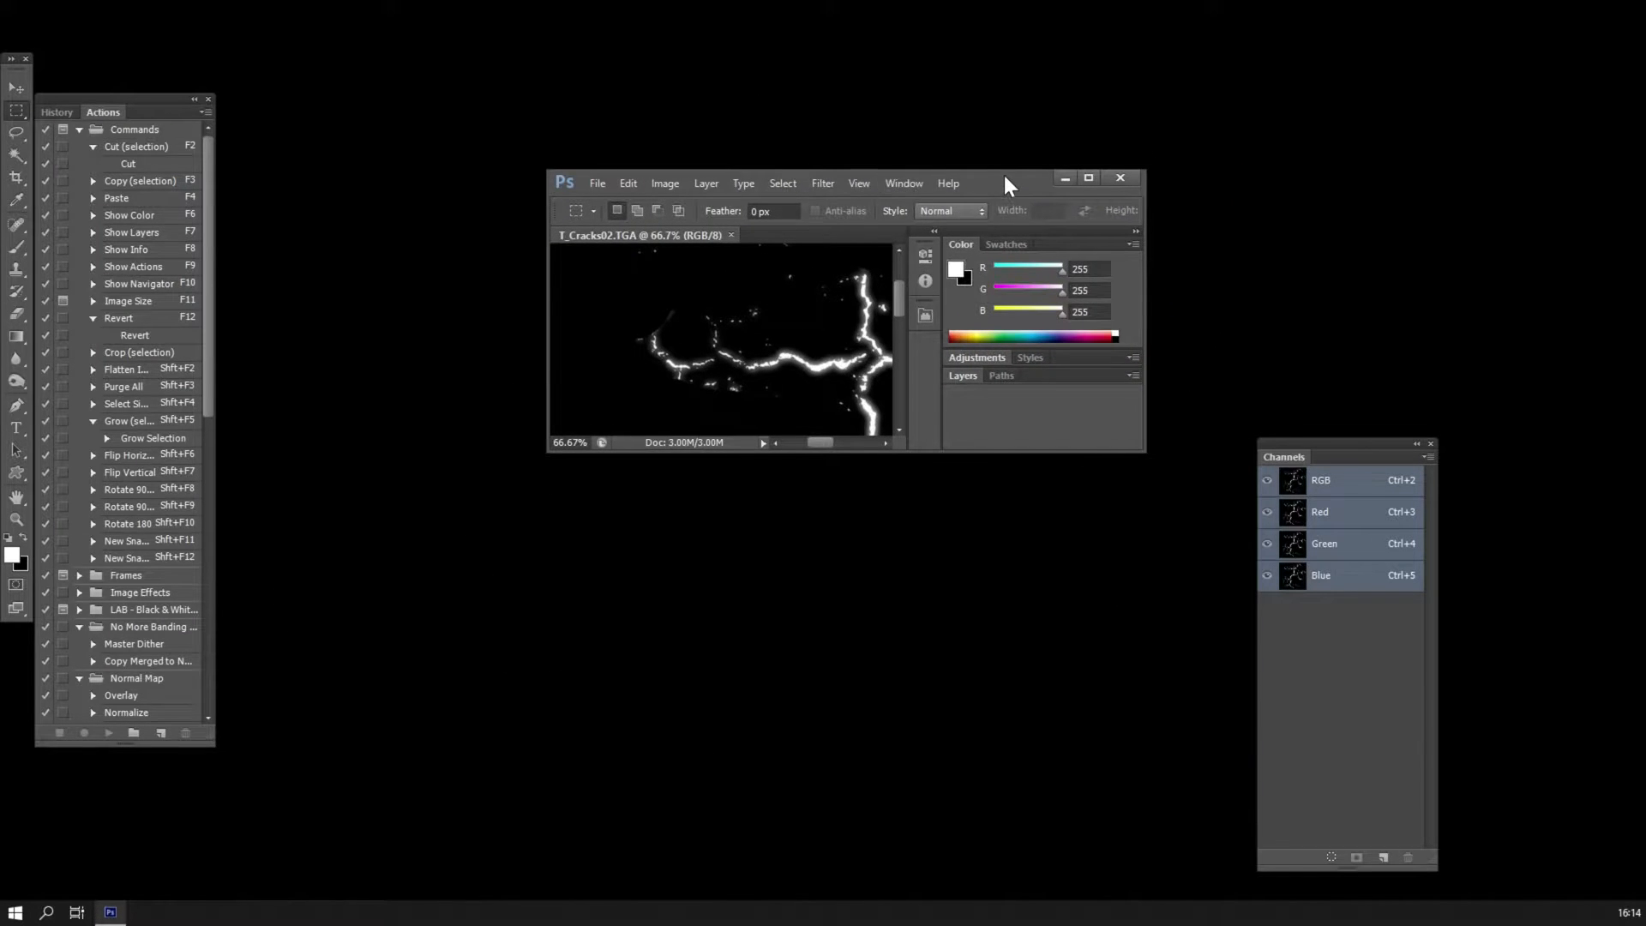
pyautogui.doubleClick(1005, 180)
# Examine the crack texture up close, looking at the branching lines, soft glow and small specks around them.
pyautogui.click(15, 517)
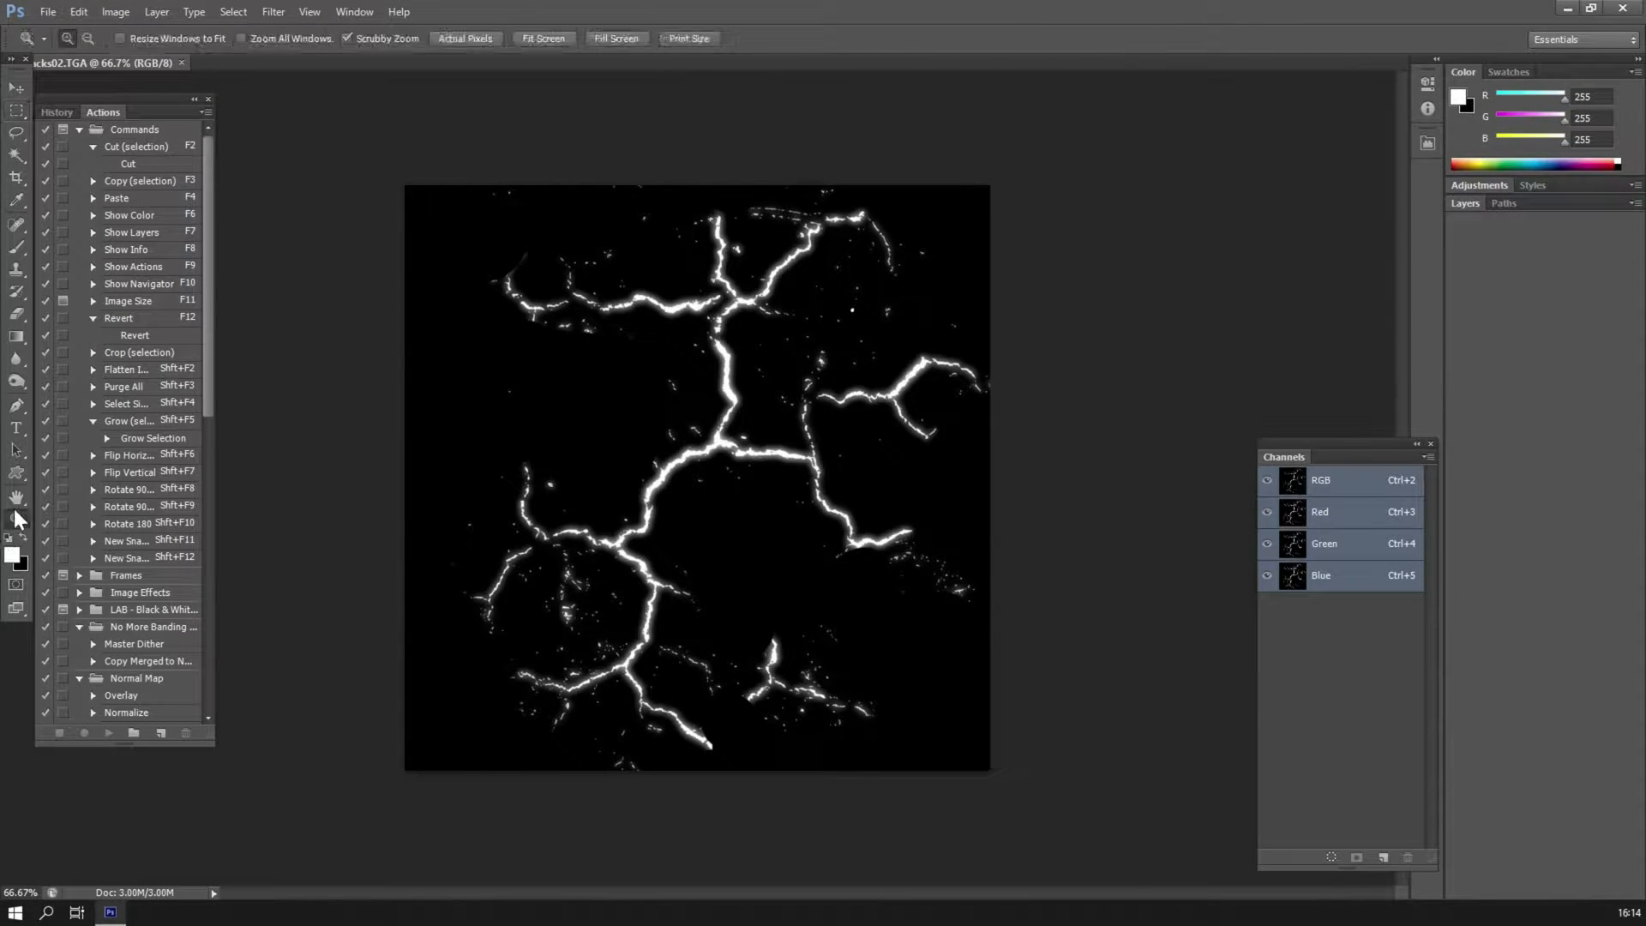
pyautogui.doubleClick(16, 517)
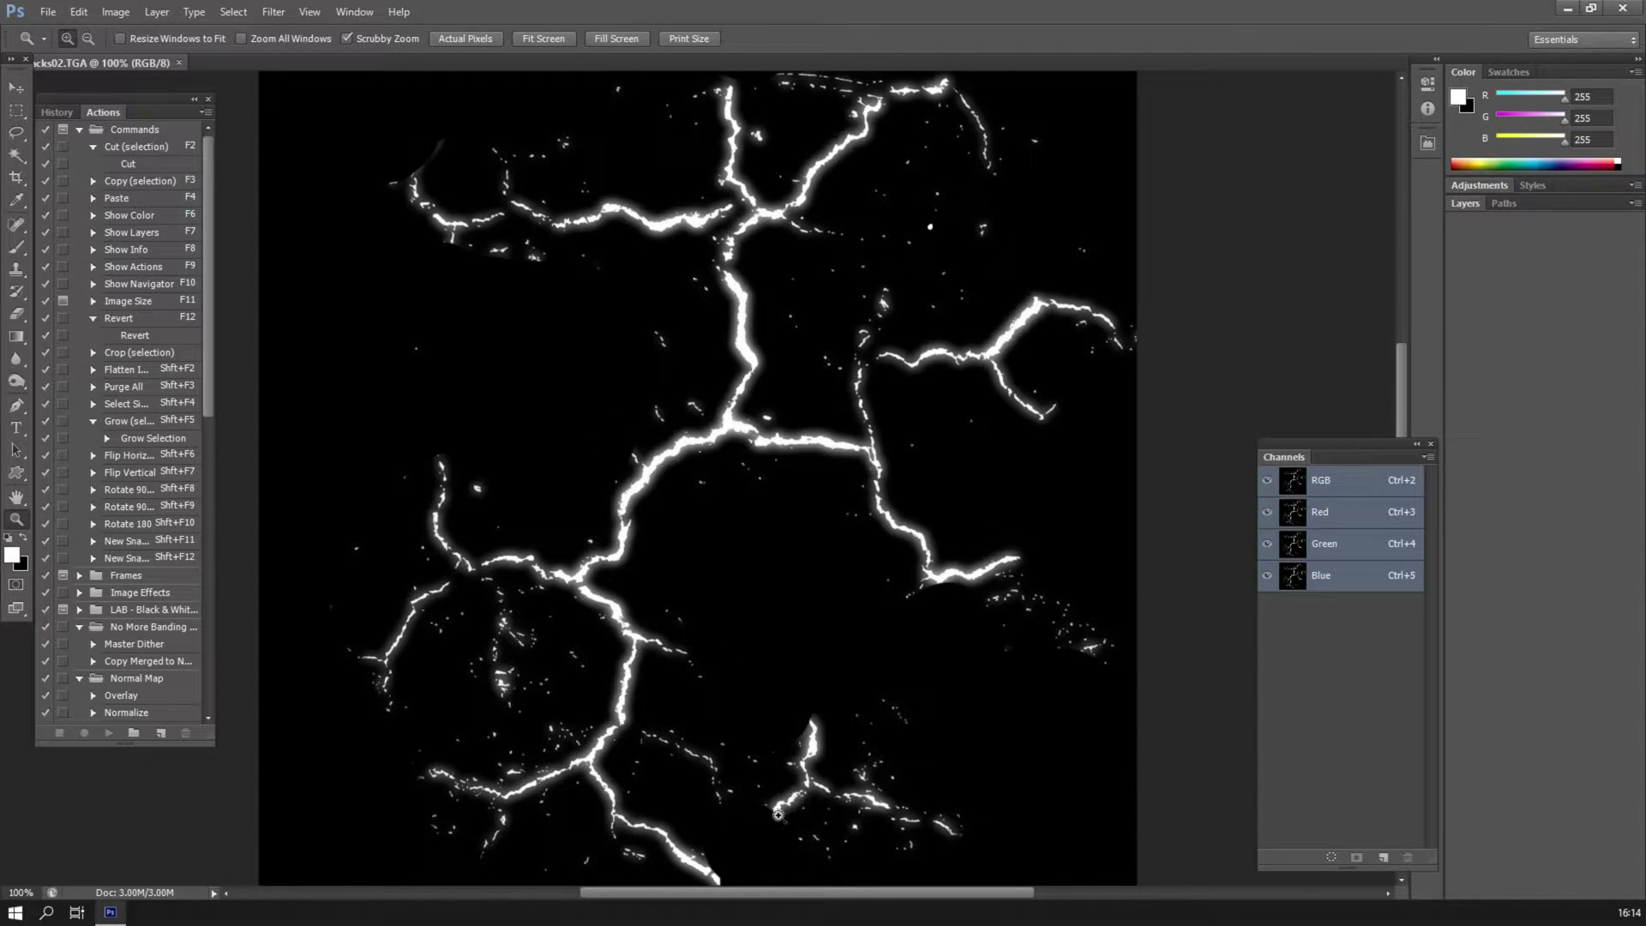
pyautogui.click(946, 366)
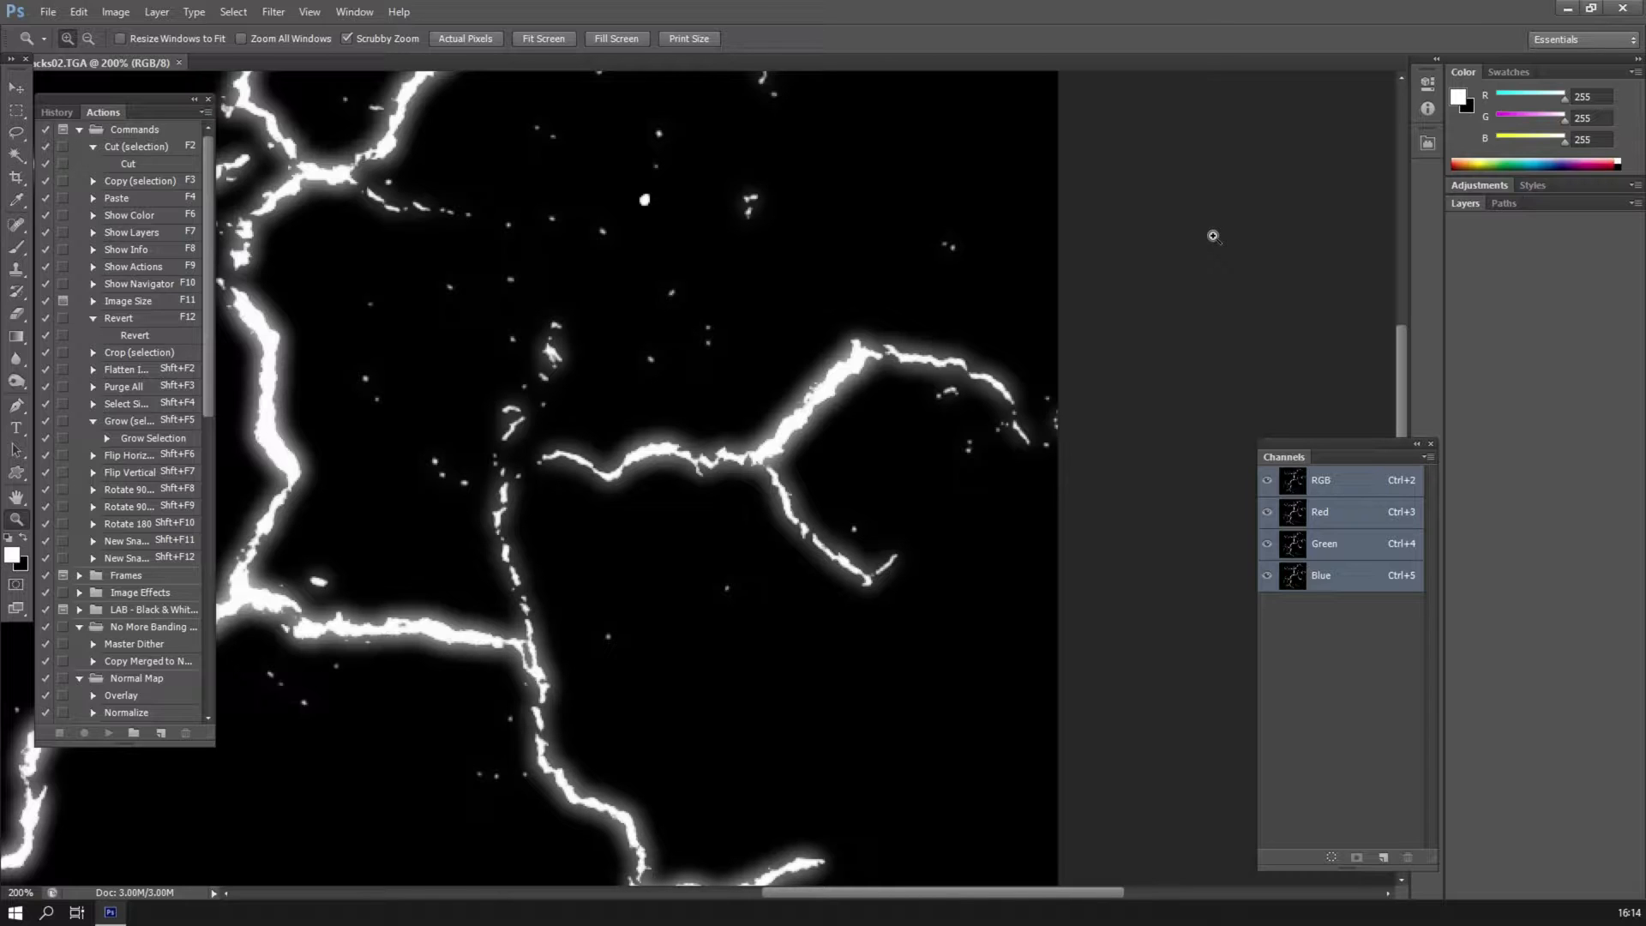
pyautogui.click(1168, 588)
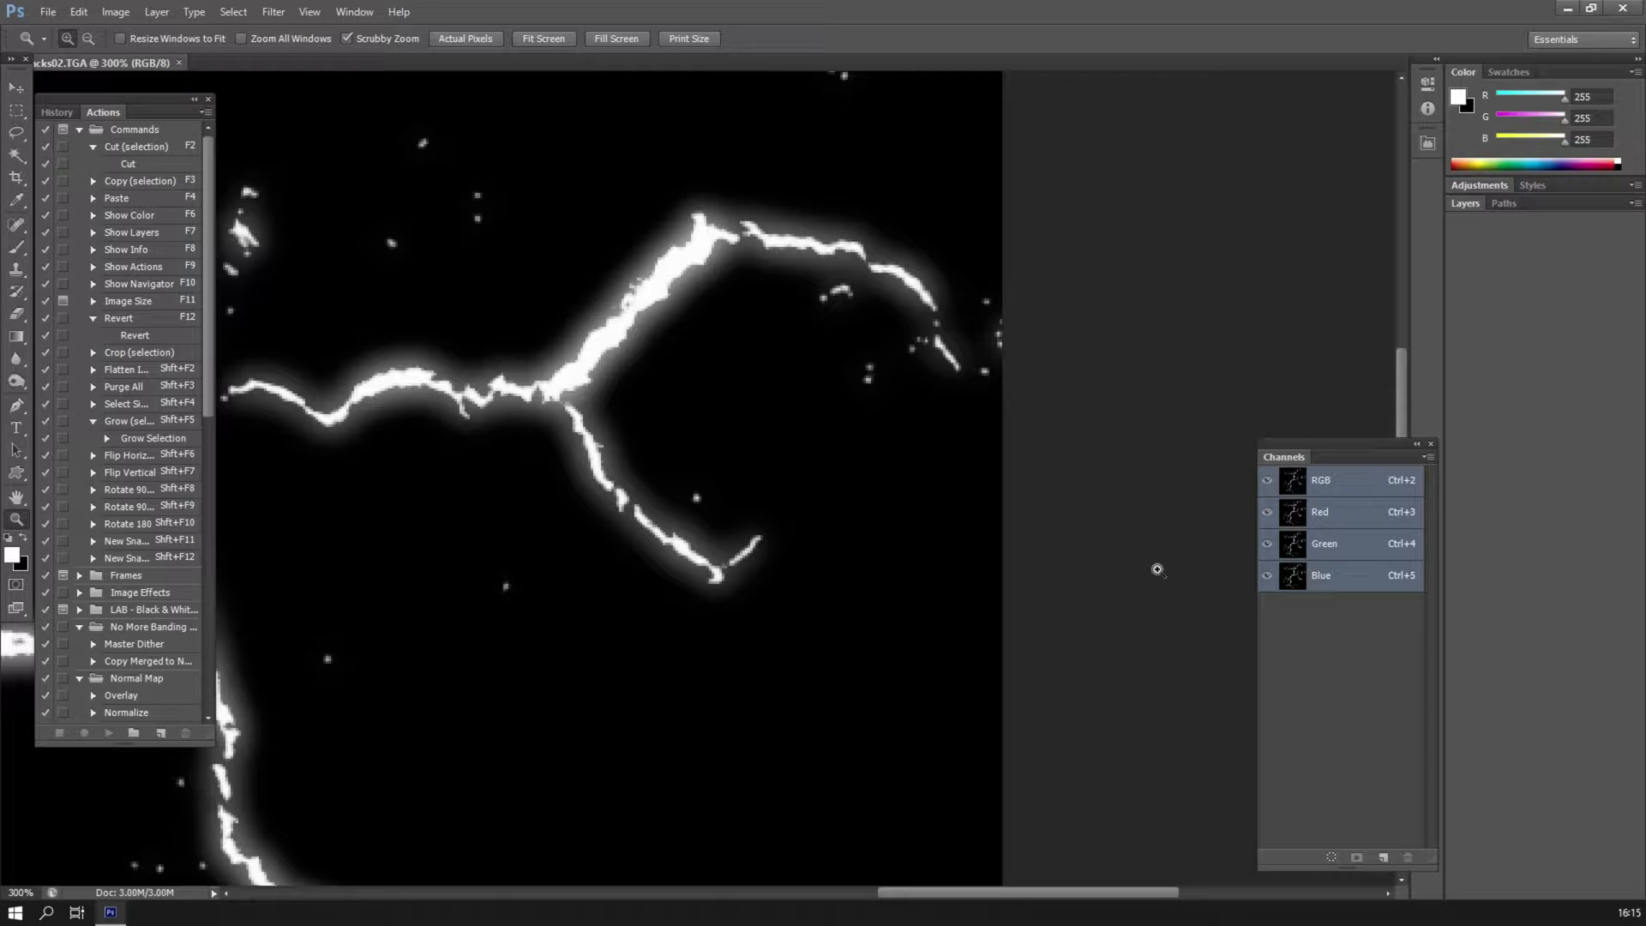
pyautogui.moveTo(600, 629); pyautogui.dragTo(1054, 720)
pyautogui.moveTo(720, 505); pyautogui.dragTo(922, 657)
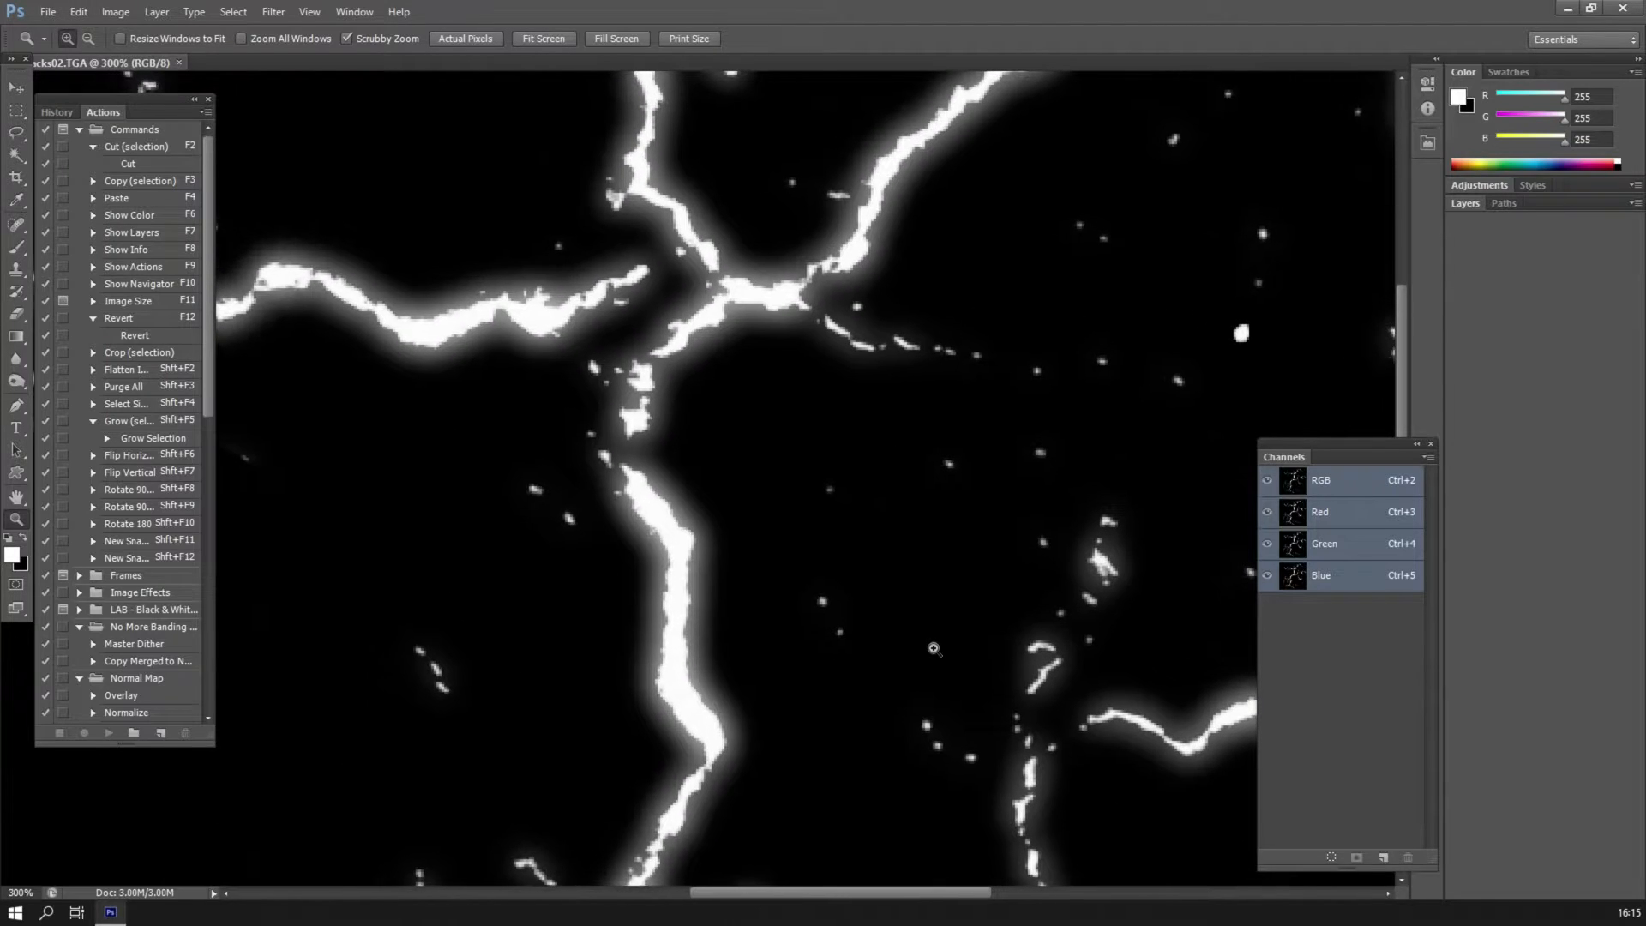
pyautogui.doubleClick(19, 521)
pyautogui.moveTo(556, 593); pyautogui.dragTo(724, 439)
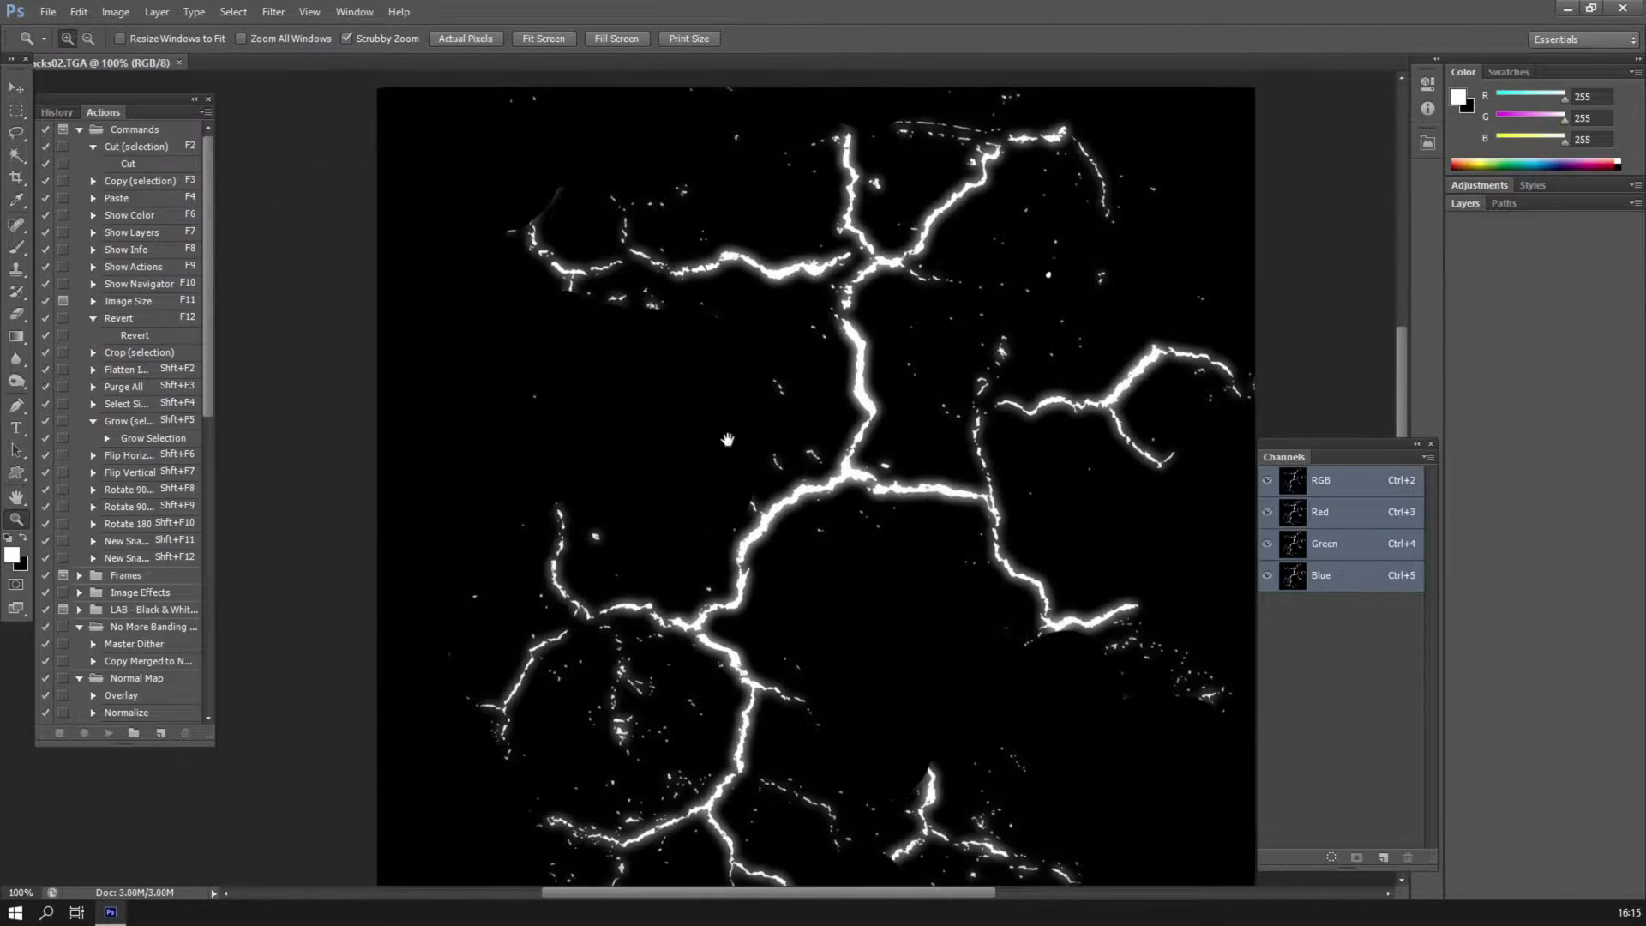
# Add an empty layer above the Background and duplicate the Background layer.
pyautogui.click(1463, 204)
pyautogui.click(1593, 892)
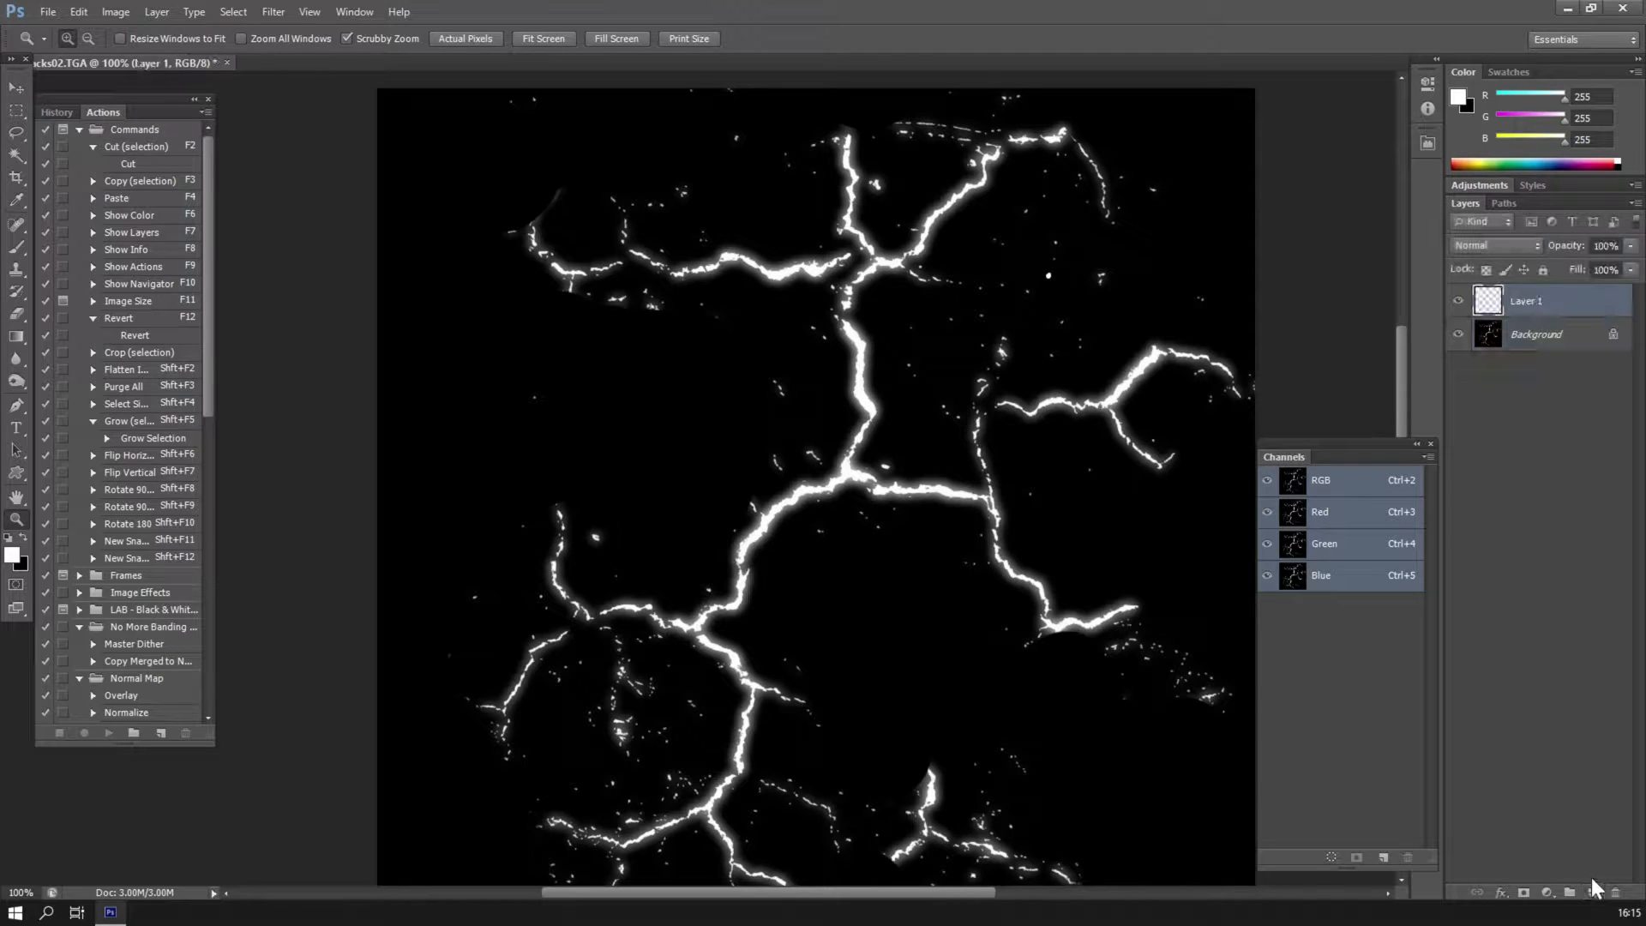
pyautogui.click(1488, 335)
pyautogui.moveTo(1487, 334); pyautogui.dragTo(1592, 893)
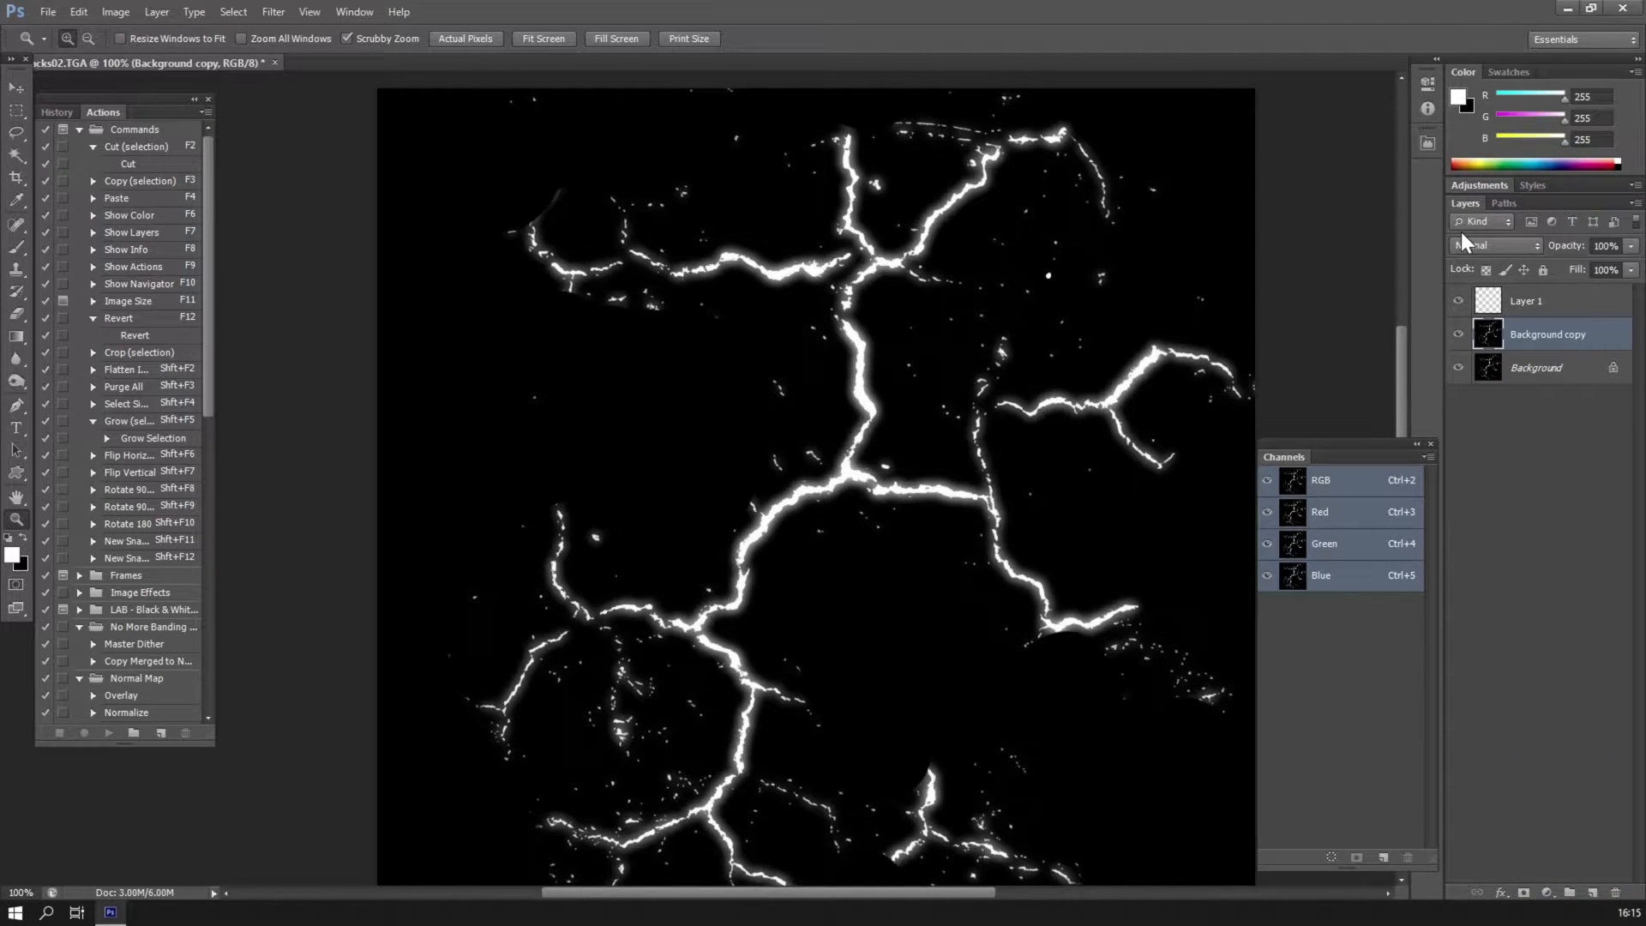
pyautogui.hotkey('ctrl', 'u')
pyautogui.moveTo(1210, 302); pyautogui.dragTo(1243, 307)
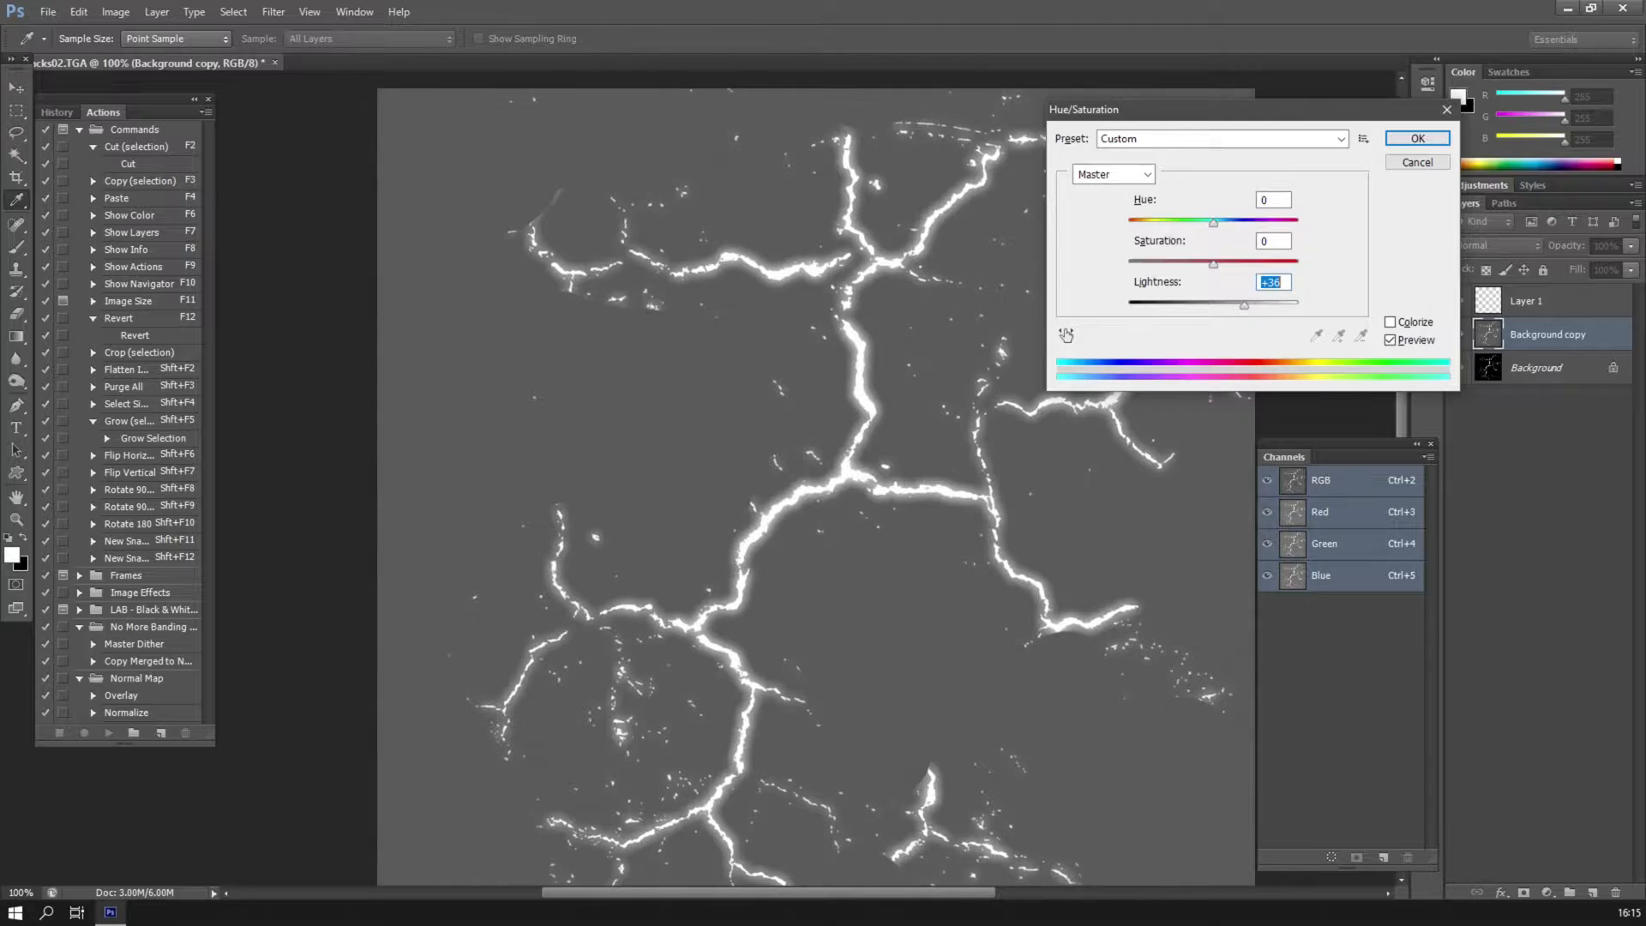
pyautogui.click(1416, 162)
pyautogui.press('z')
# Add a new layer directly above the Background and fill it with black using the Paint Bucket.
pyautogui.click(1496, 370)
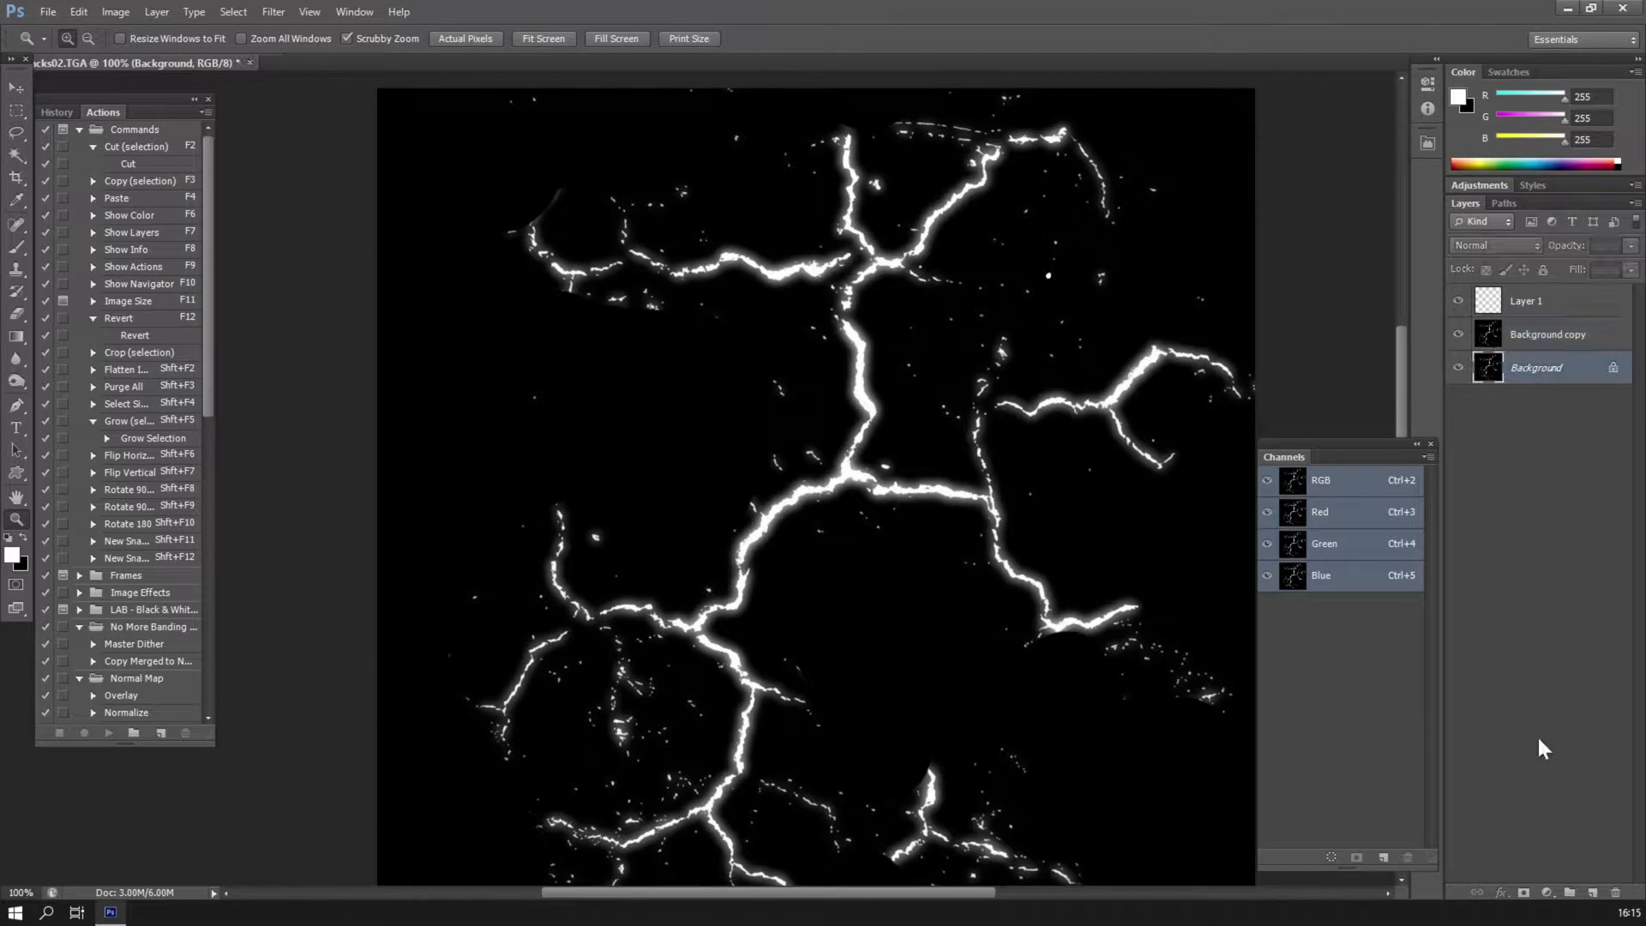
pyautogui.click(1592, 892)
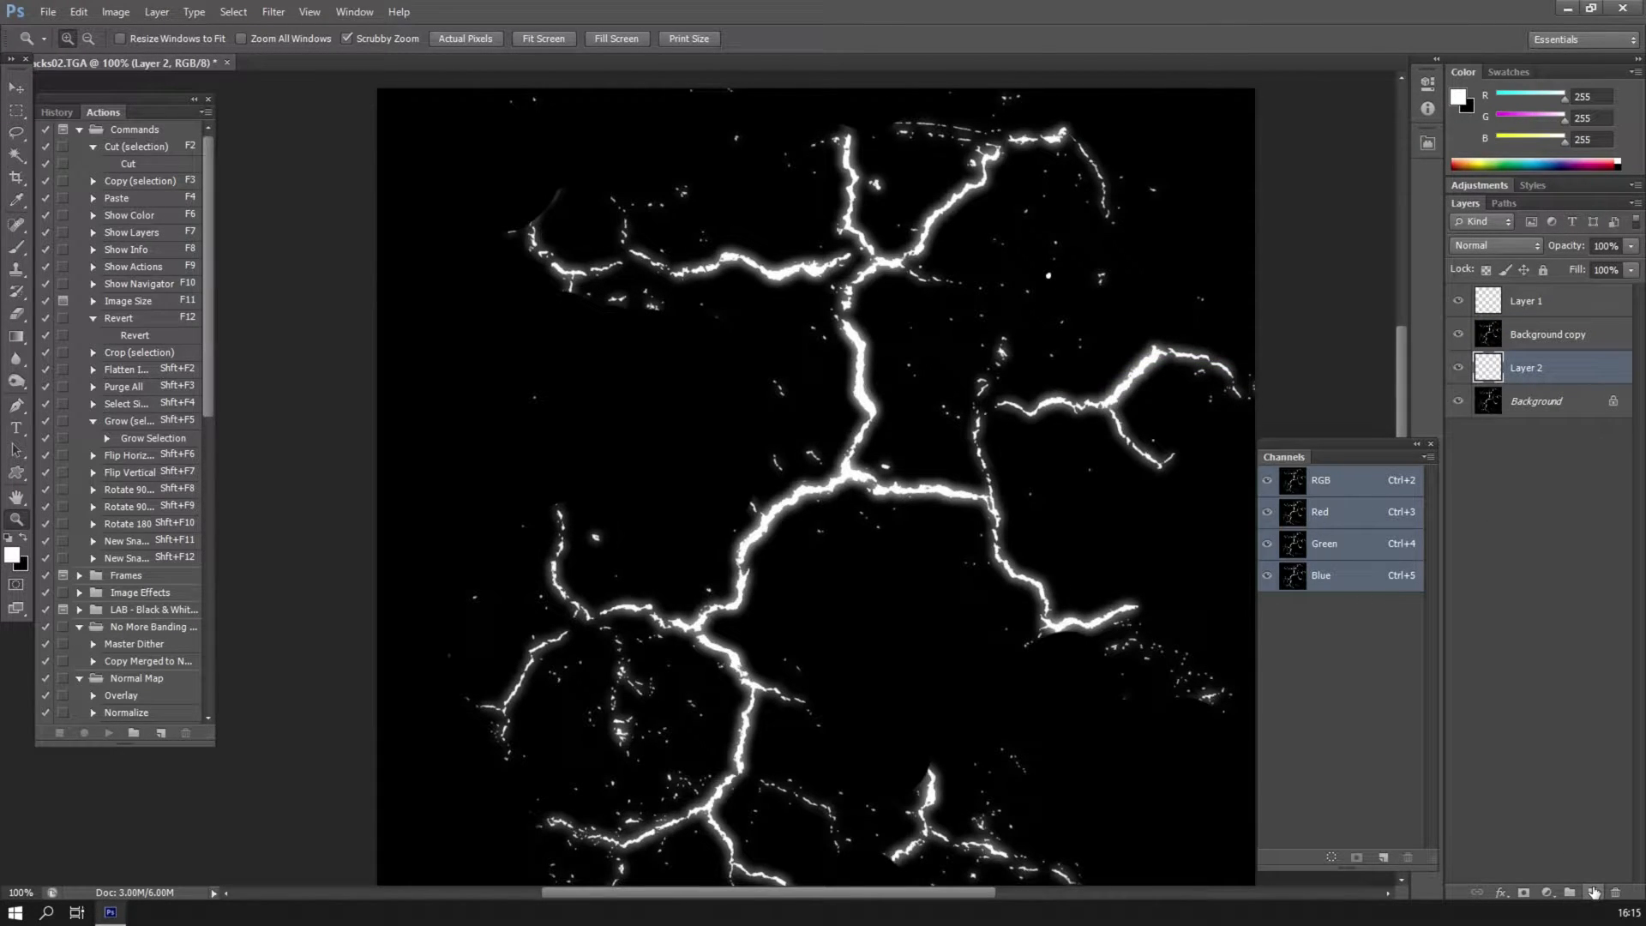
pyautogui.click(23, 537)
pyautogui.click(17, 337)
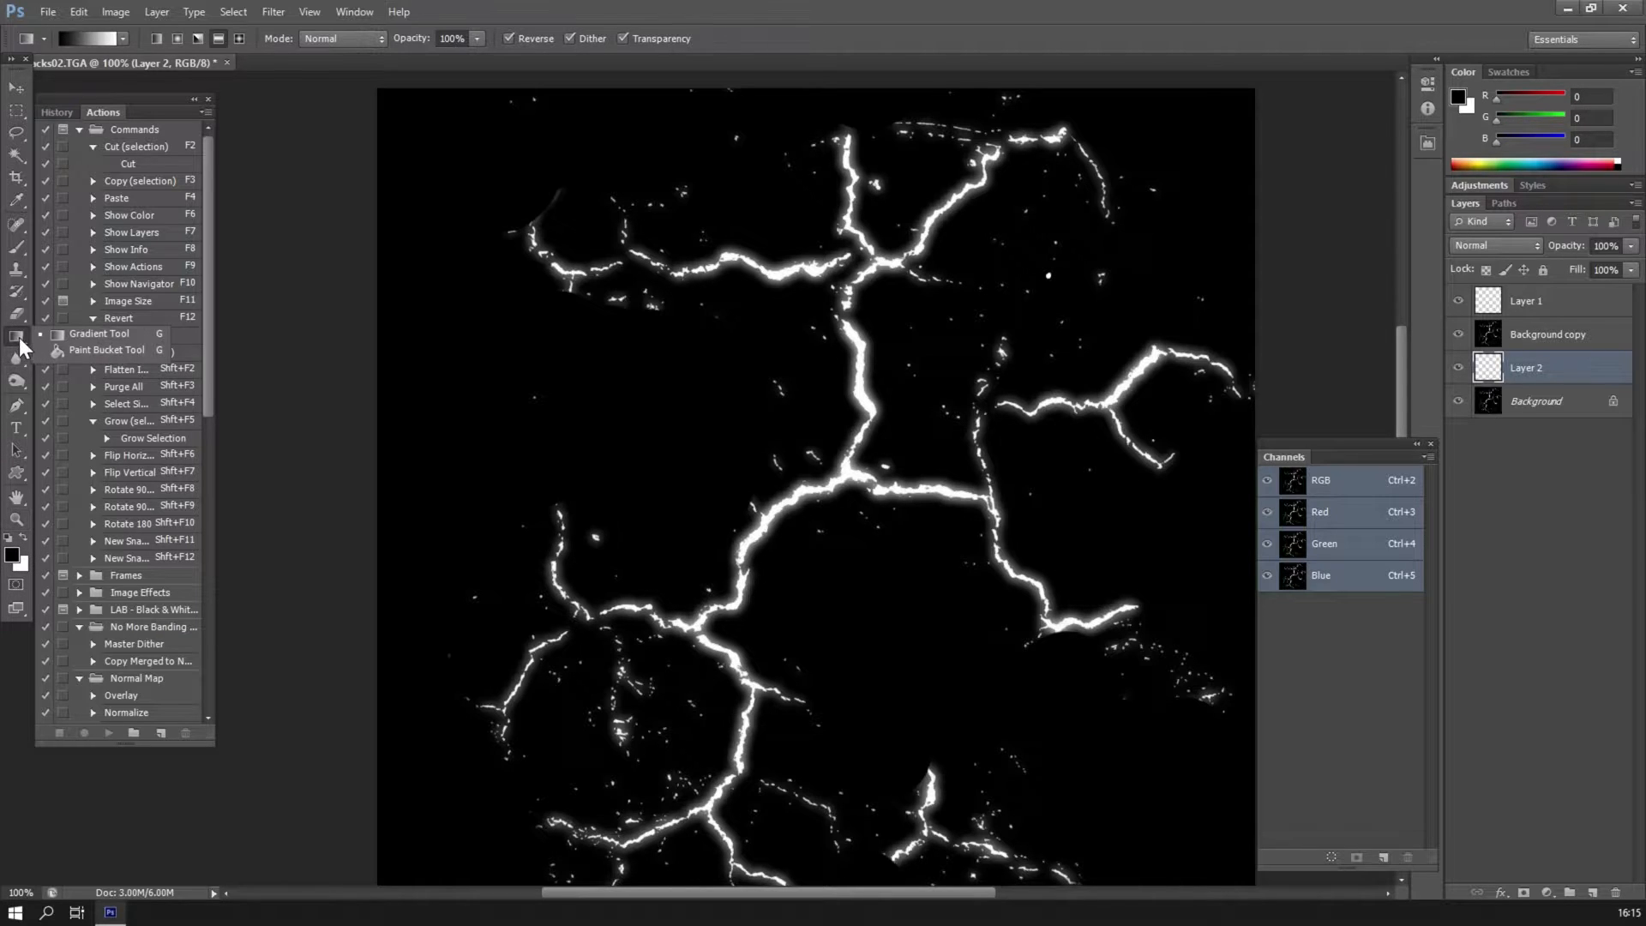
pyautogui.click(58, 350)
pyautogui.click(985, 607)
# Set the opacity of the Background copy layer to 34%.
pyautogui.click(1490, 336)
pyautogui.click(1631, 246)
pyautogui.moveTo(1596, 265); pyautogui.dragTo(1573, 267)
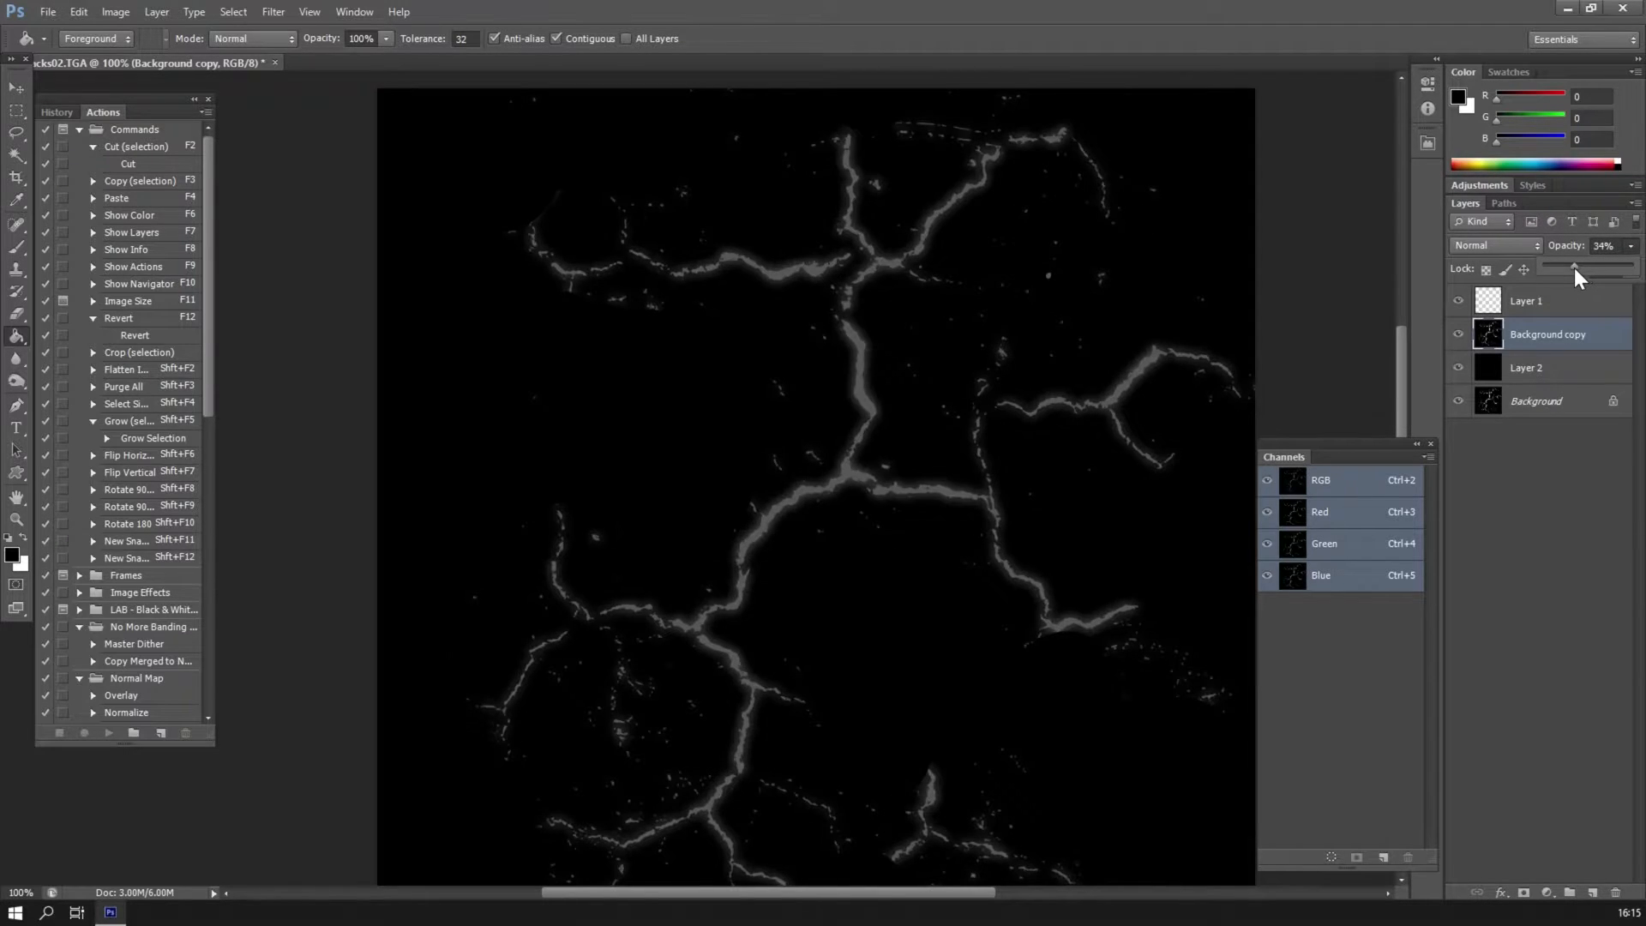
# Make the empty Layer 1 active and choose the 45 px cloud-like brush tip for the Brush tool.
pyautogui.click(1535, 301)
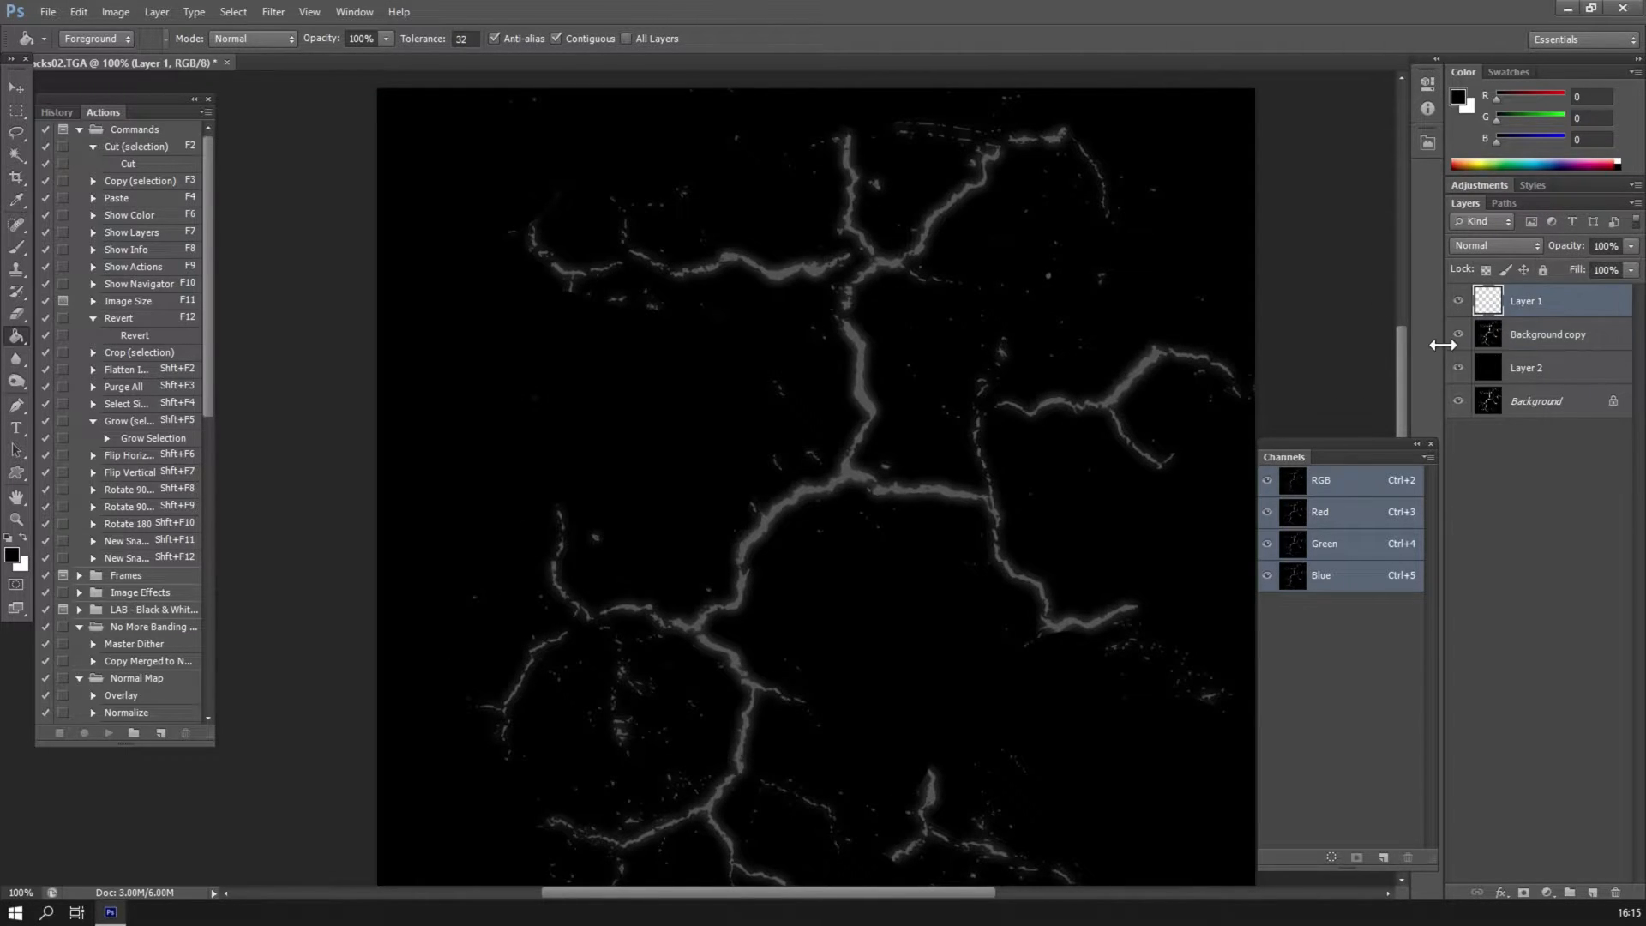
pyautogui.moveTo(735, 444); pyautogui.dragTo(645, 426)
pyautogui.moveTo(659, 620); pyautogui.dragTo(685, 476)
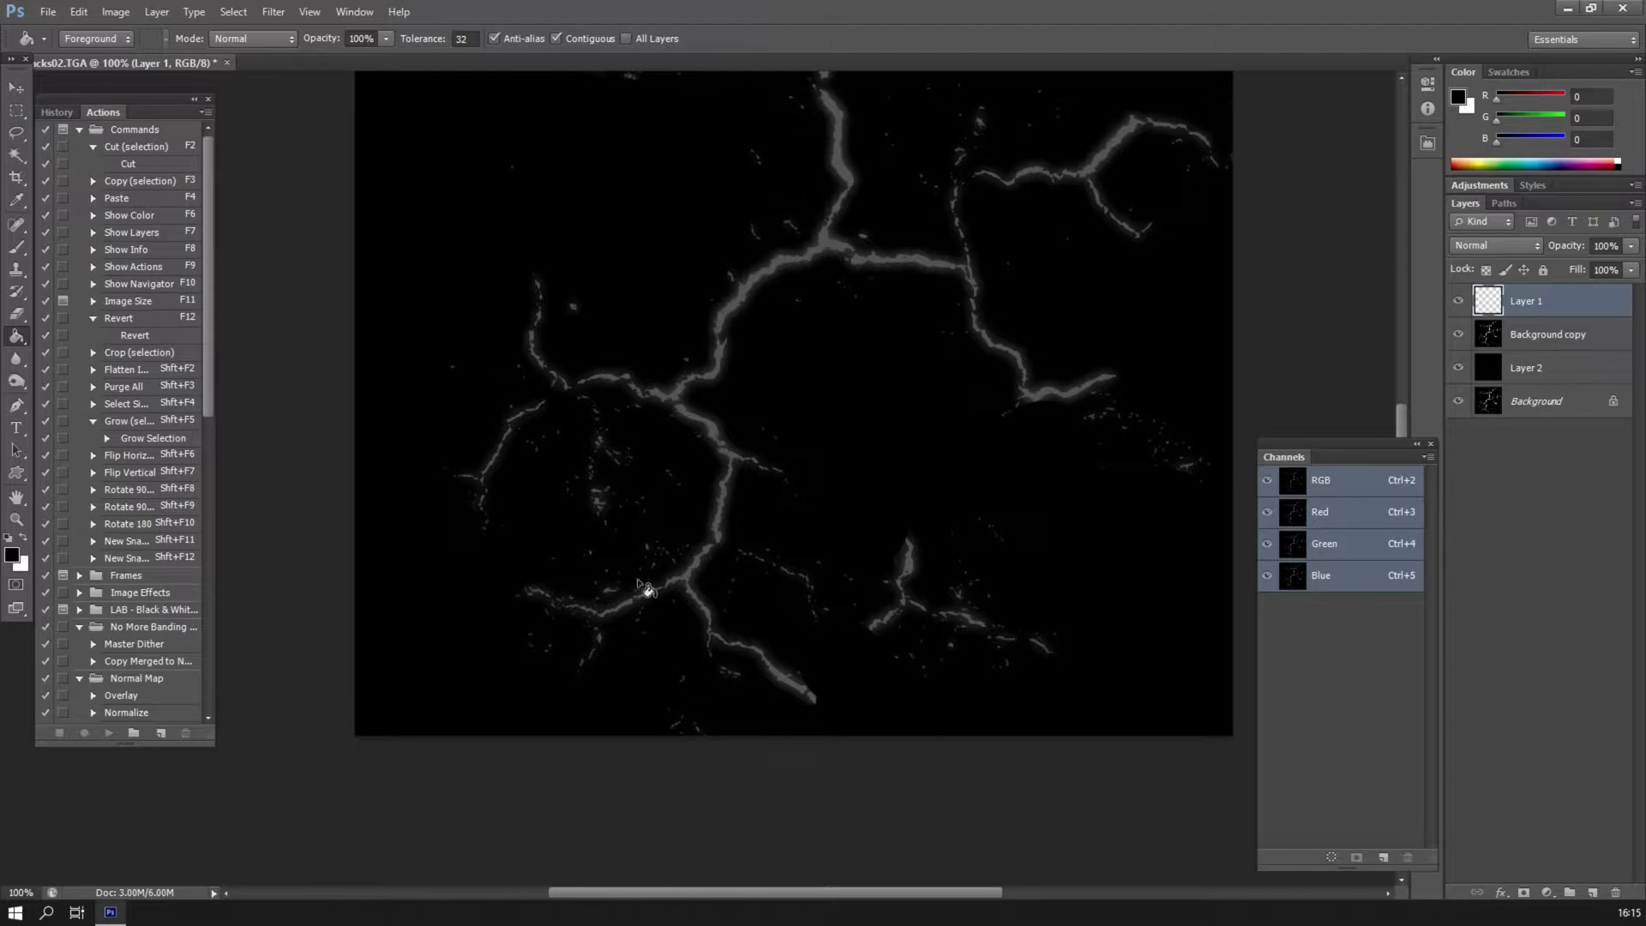
pyautogui.moveTo(765, 289); pyautogui.dragTo(801, 506)
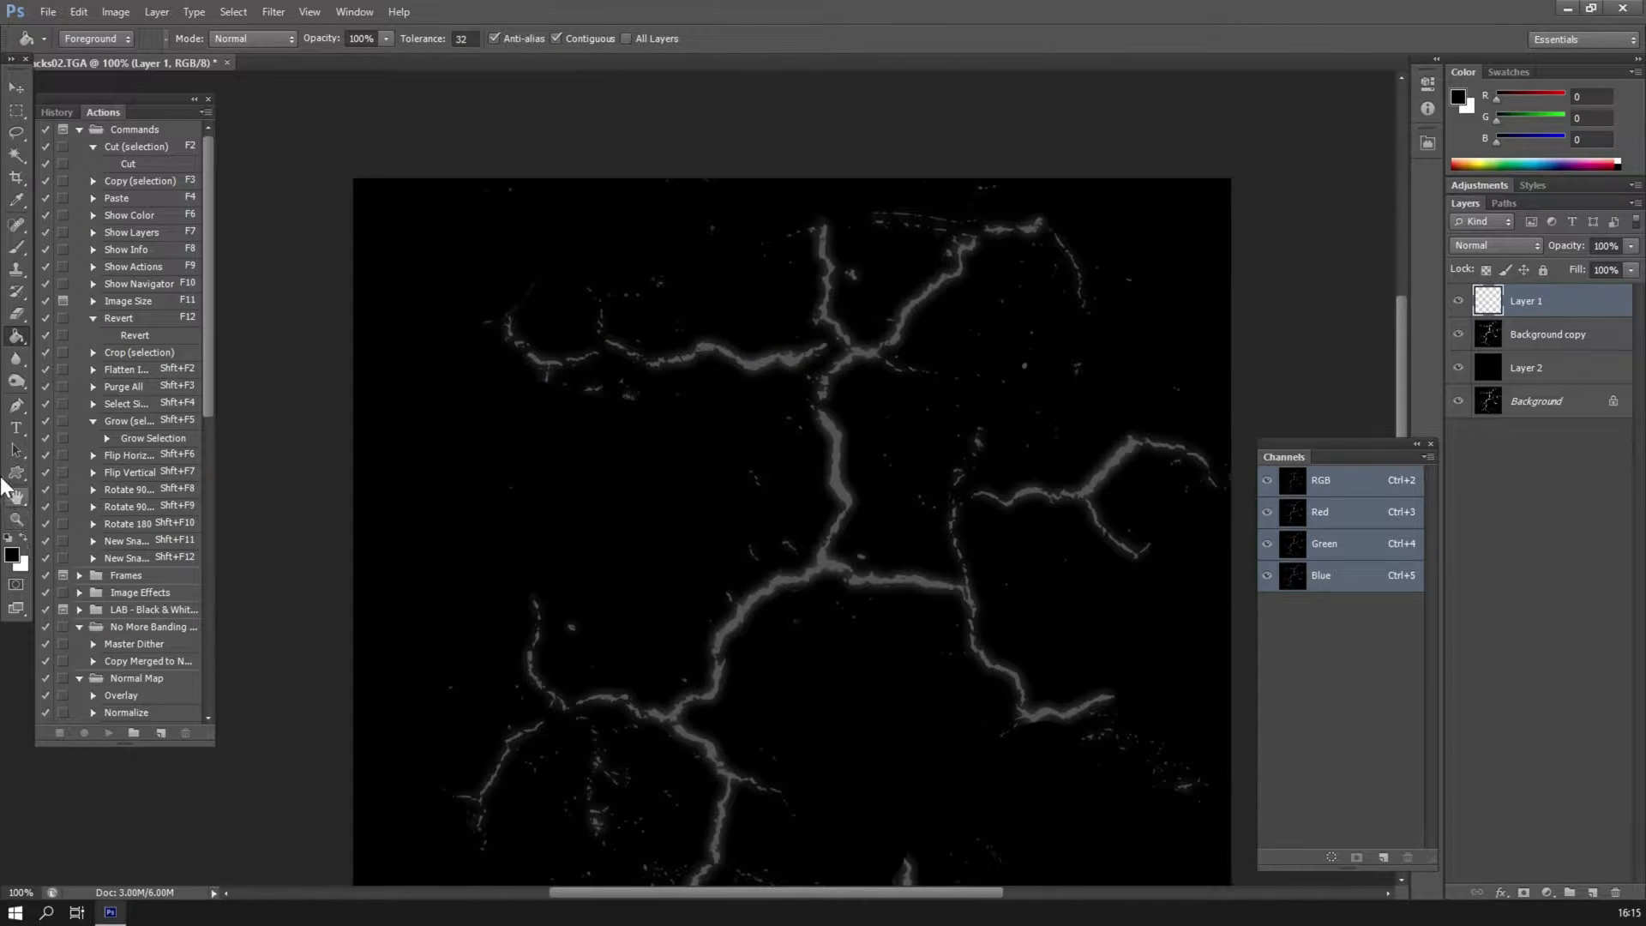
pyautogui.click(16, 518)
pyautogui.moveTo(668, 463); pyautogui.dragTo(742, 532)
pyautogui.moveTo(876, 391); pyautogui.dragTo(746, 609)
pyautogui.moveTo(934, 301)
pyautogui.mouseDown()
pyautogui.moveTo(808, 469)
pyautogui.moveTo(809, 513)
pyautogui.mouseUp()
pyautogui.click(15, 247)
pyautogui.click(72, 39)
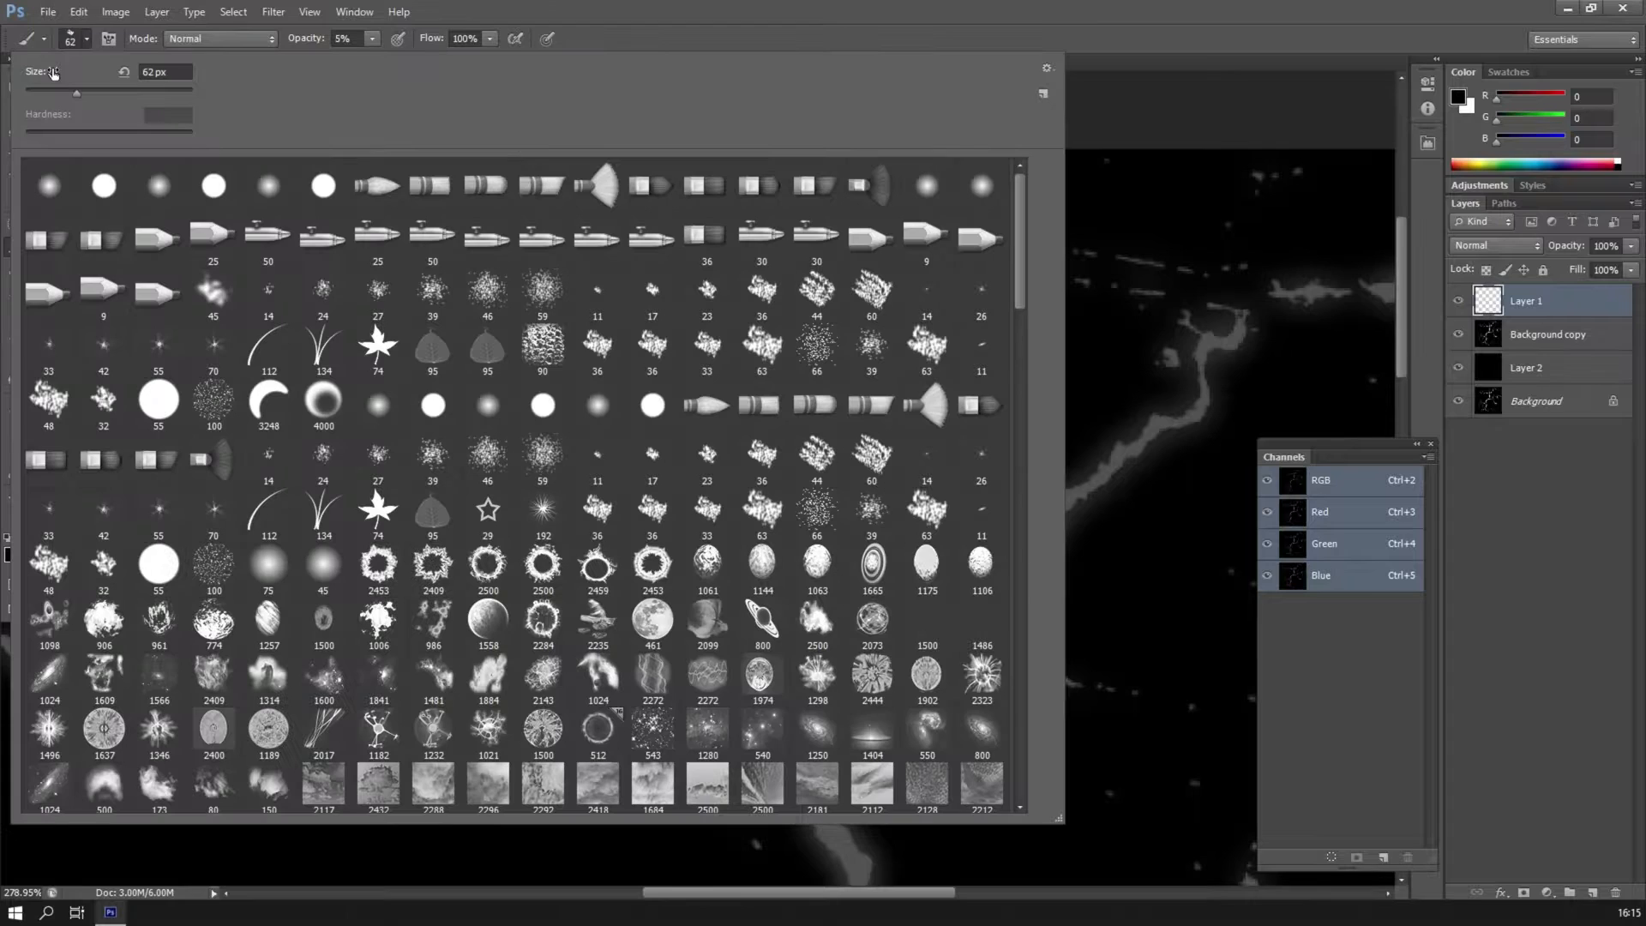
pyautogui.click(212, 294)
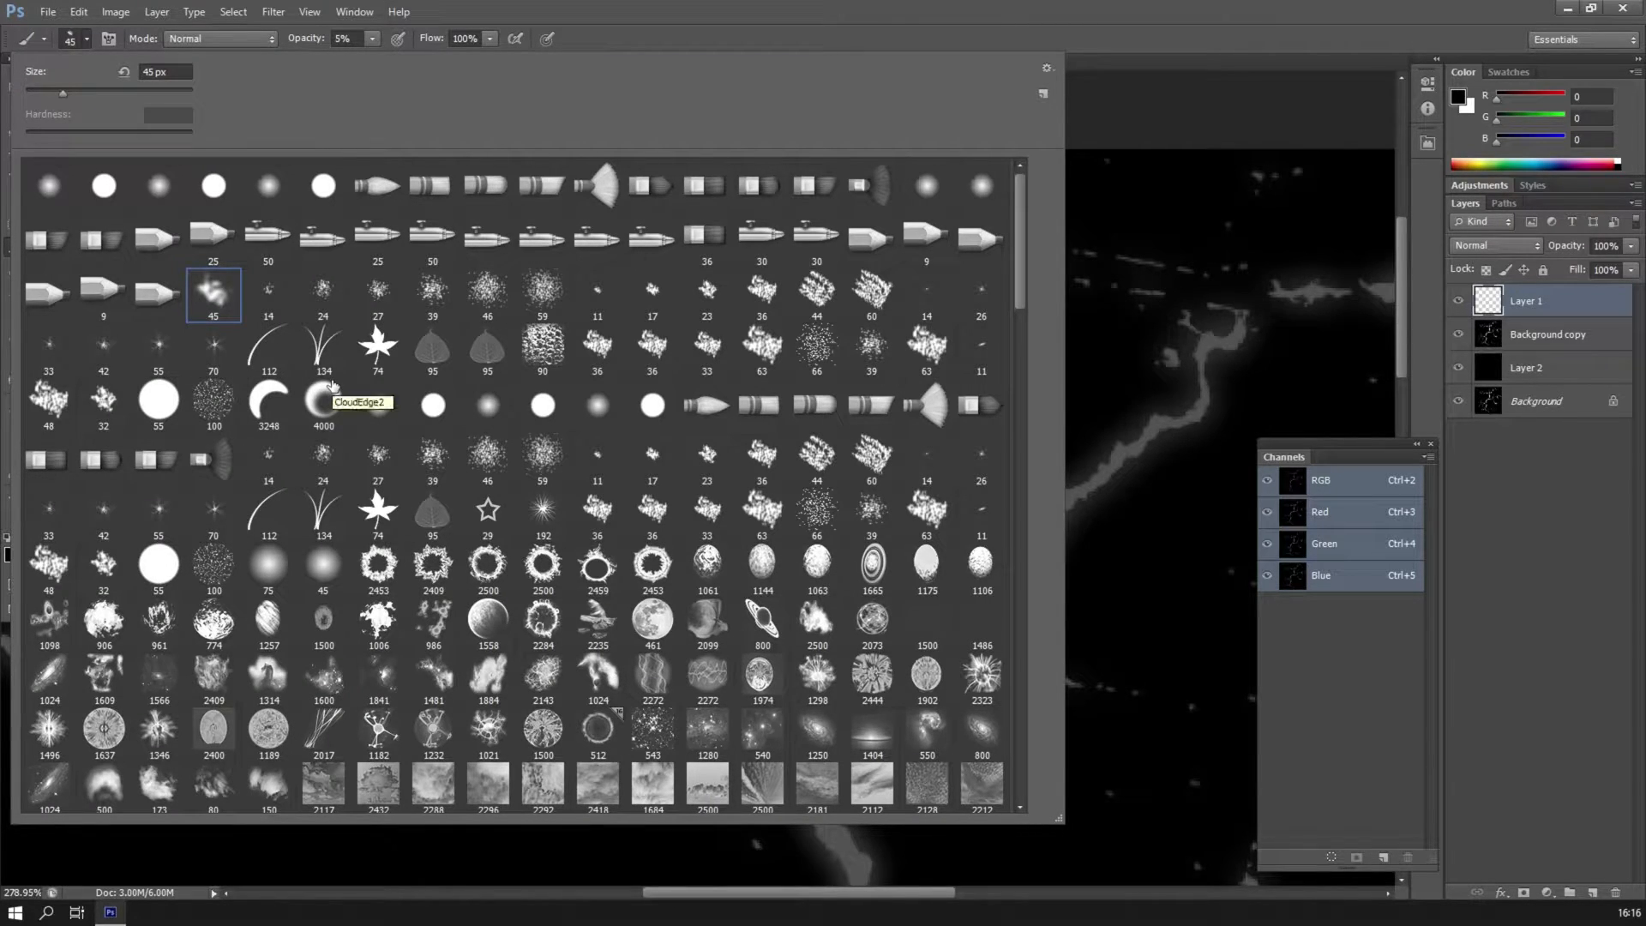
# Set the brush size to 8 px and its opacity to 100%, and make white the foreground colour.
pyautogui.moveTo(61, 92); pyautogui.dragTo(33, 95)
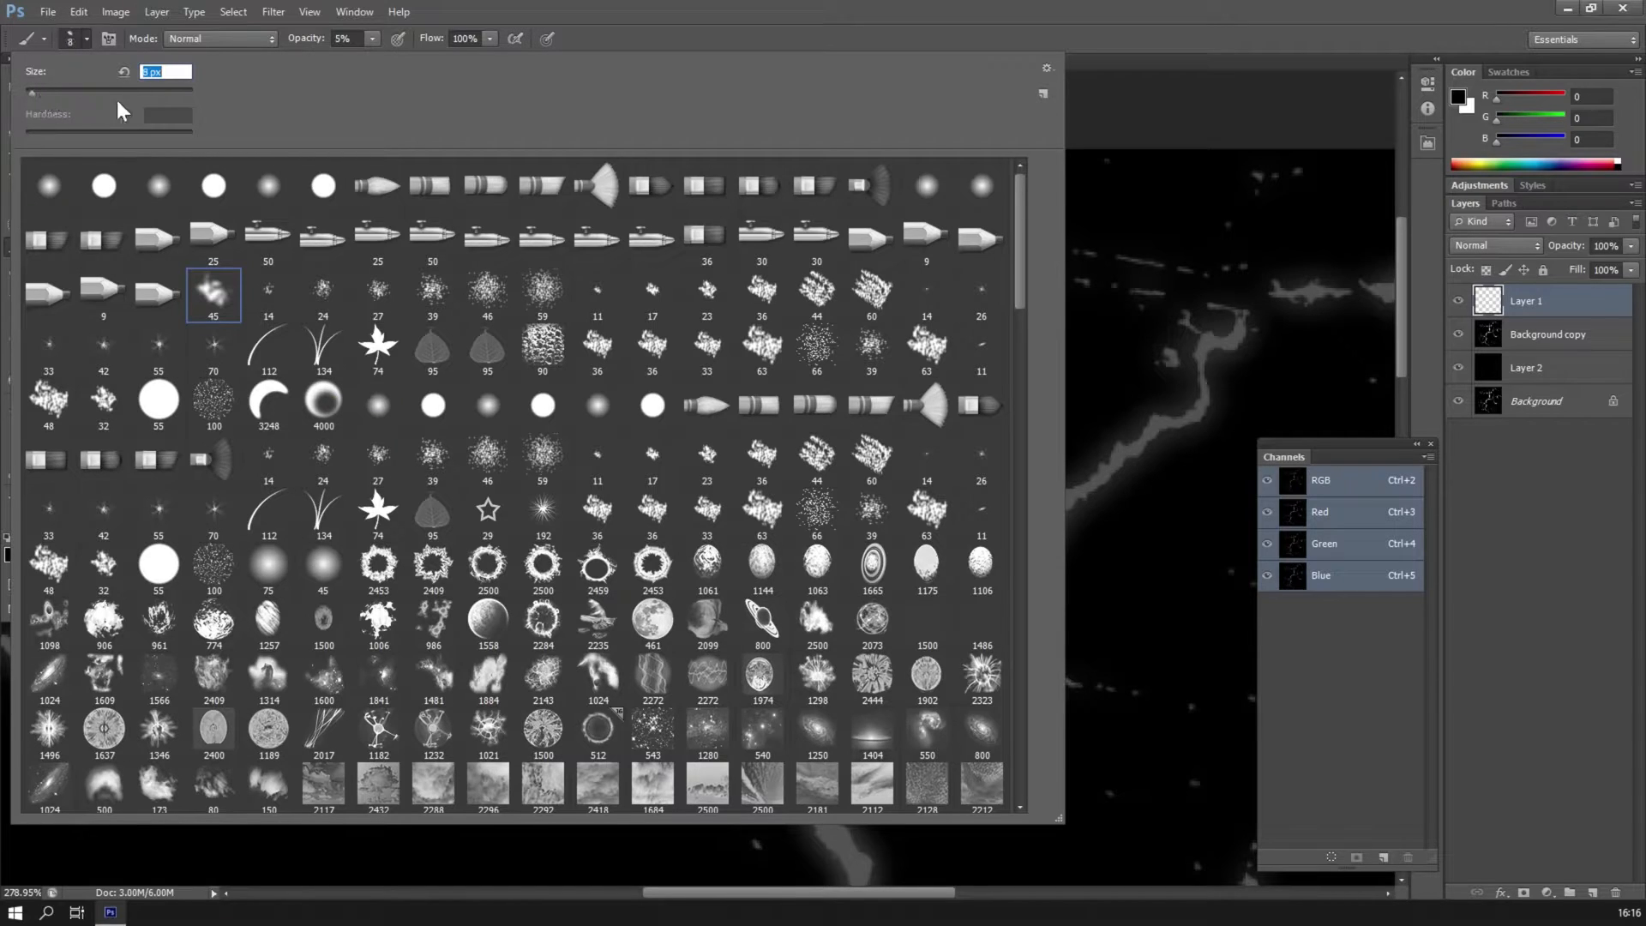
pyautogui.click(657, 23)
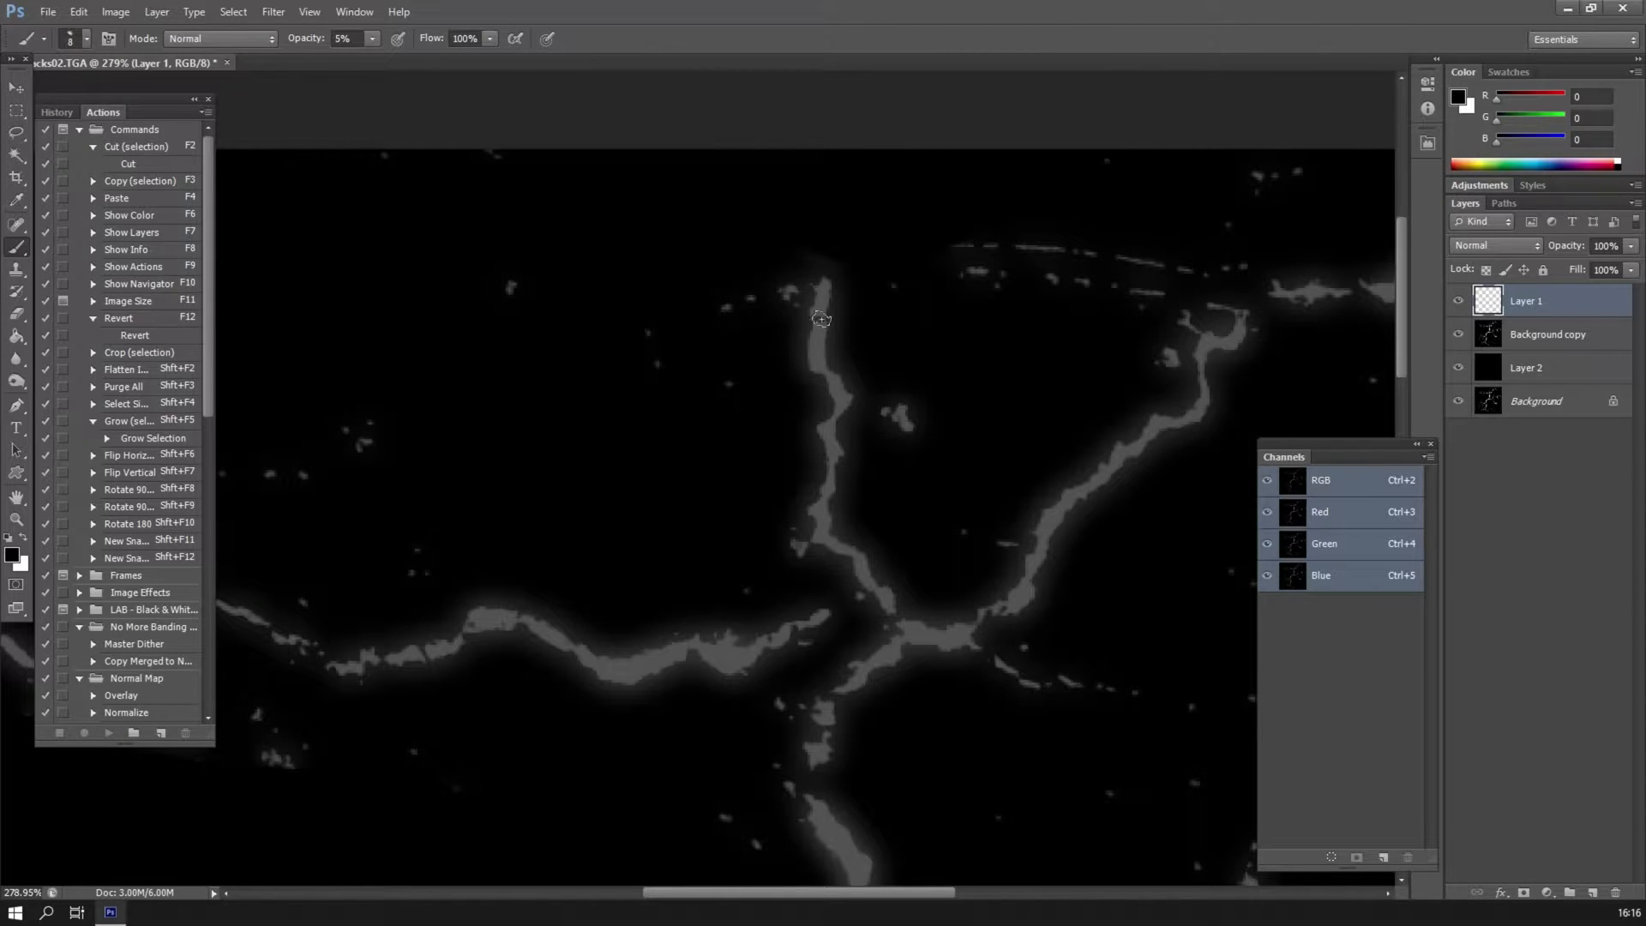
pyautogui.moveTo(826, 280); pyautogui.dragTo(819, 329)
pyautogui.click(372, 39)
pyautogui.moveTo(362, 59); pyautogui.dragTo(454, 58)
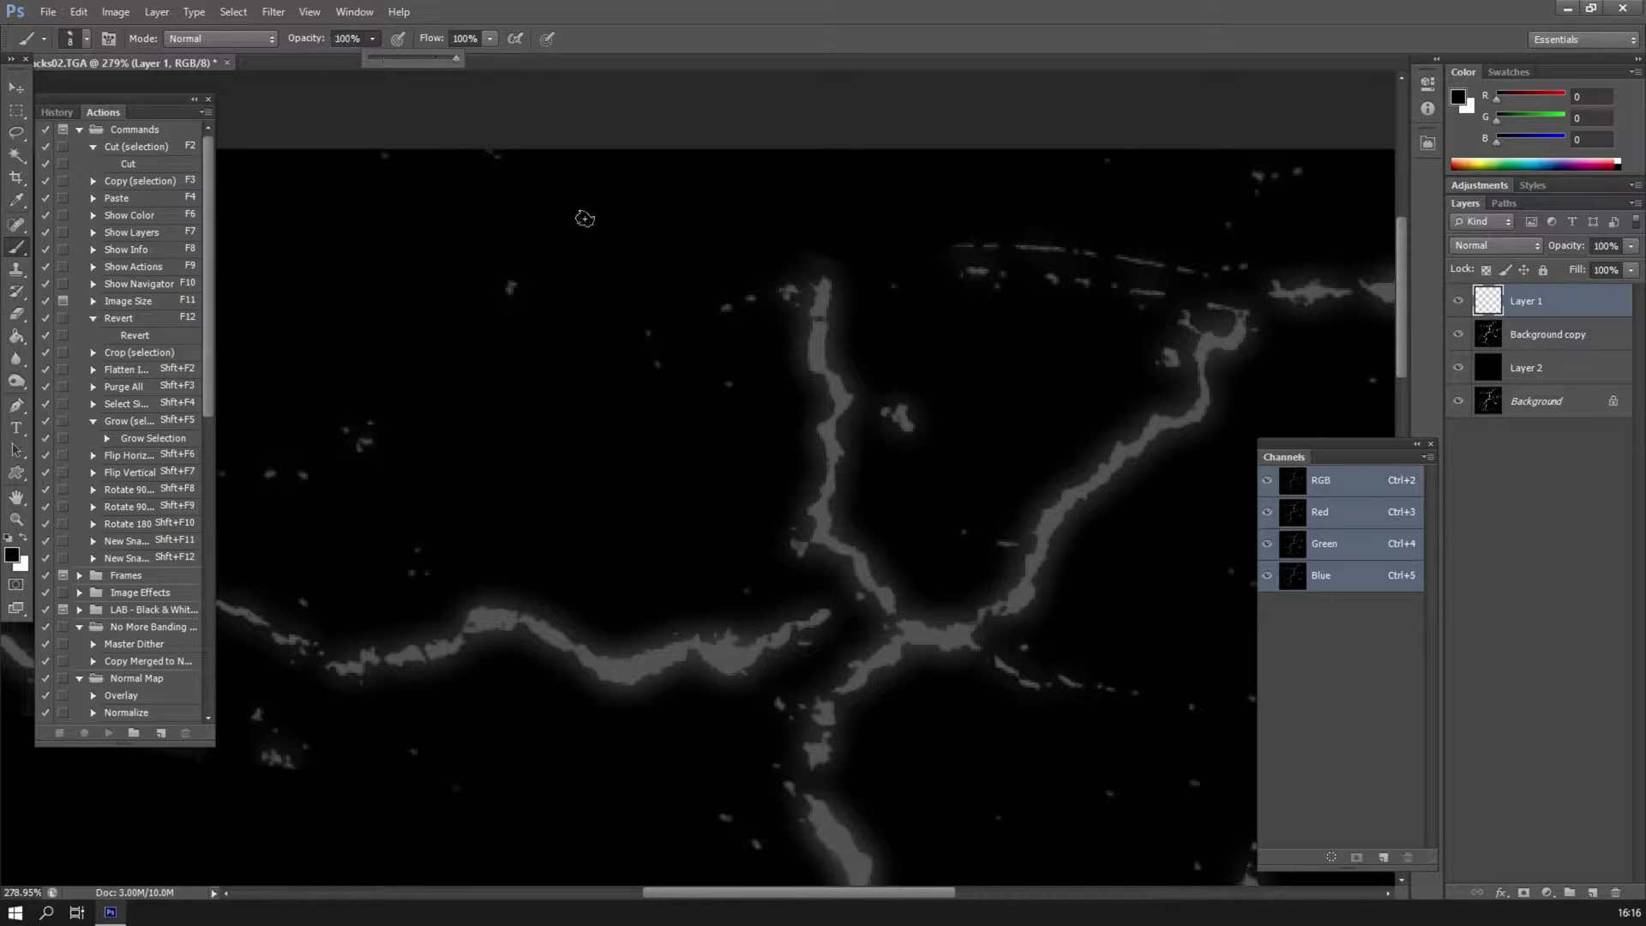
pyautogui.click(827, 290)
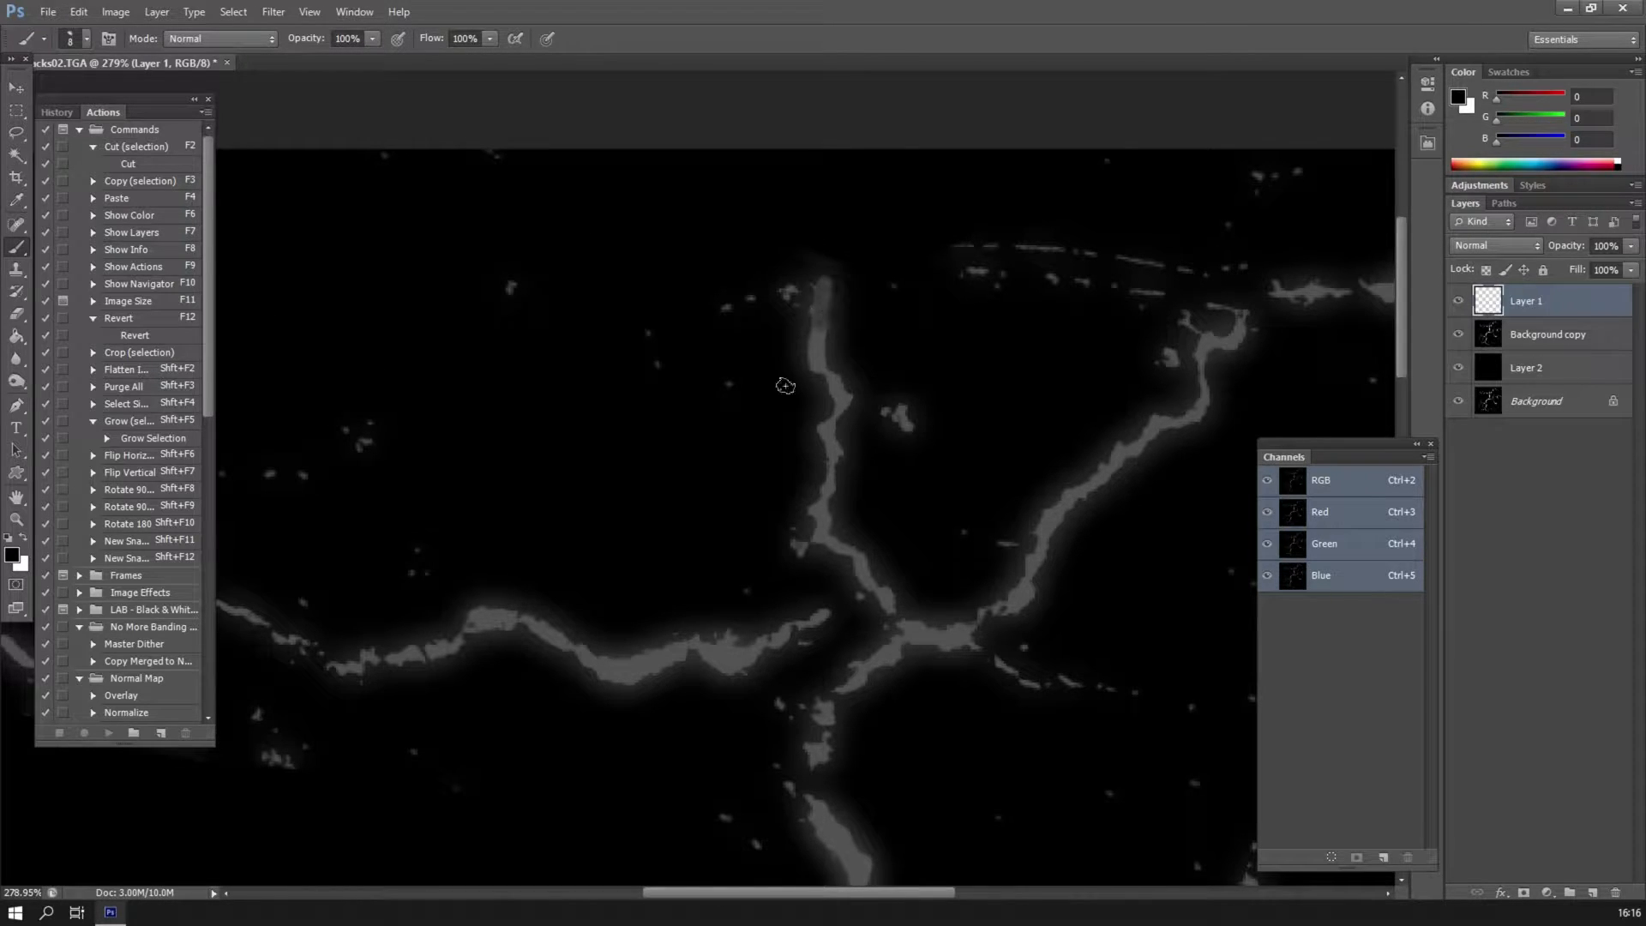
pyautogui.click(23, 538)
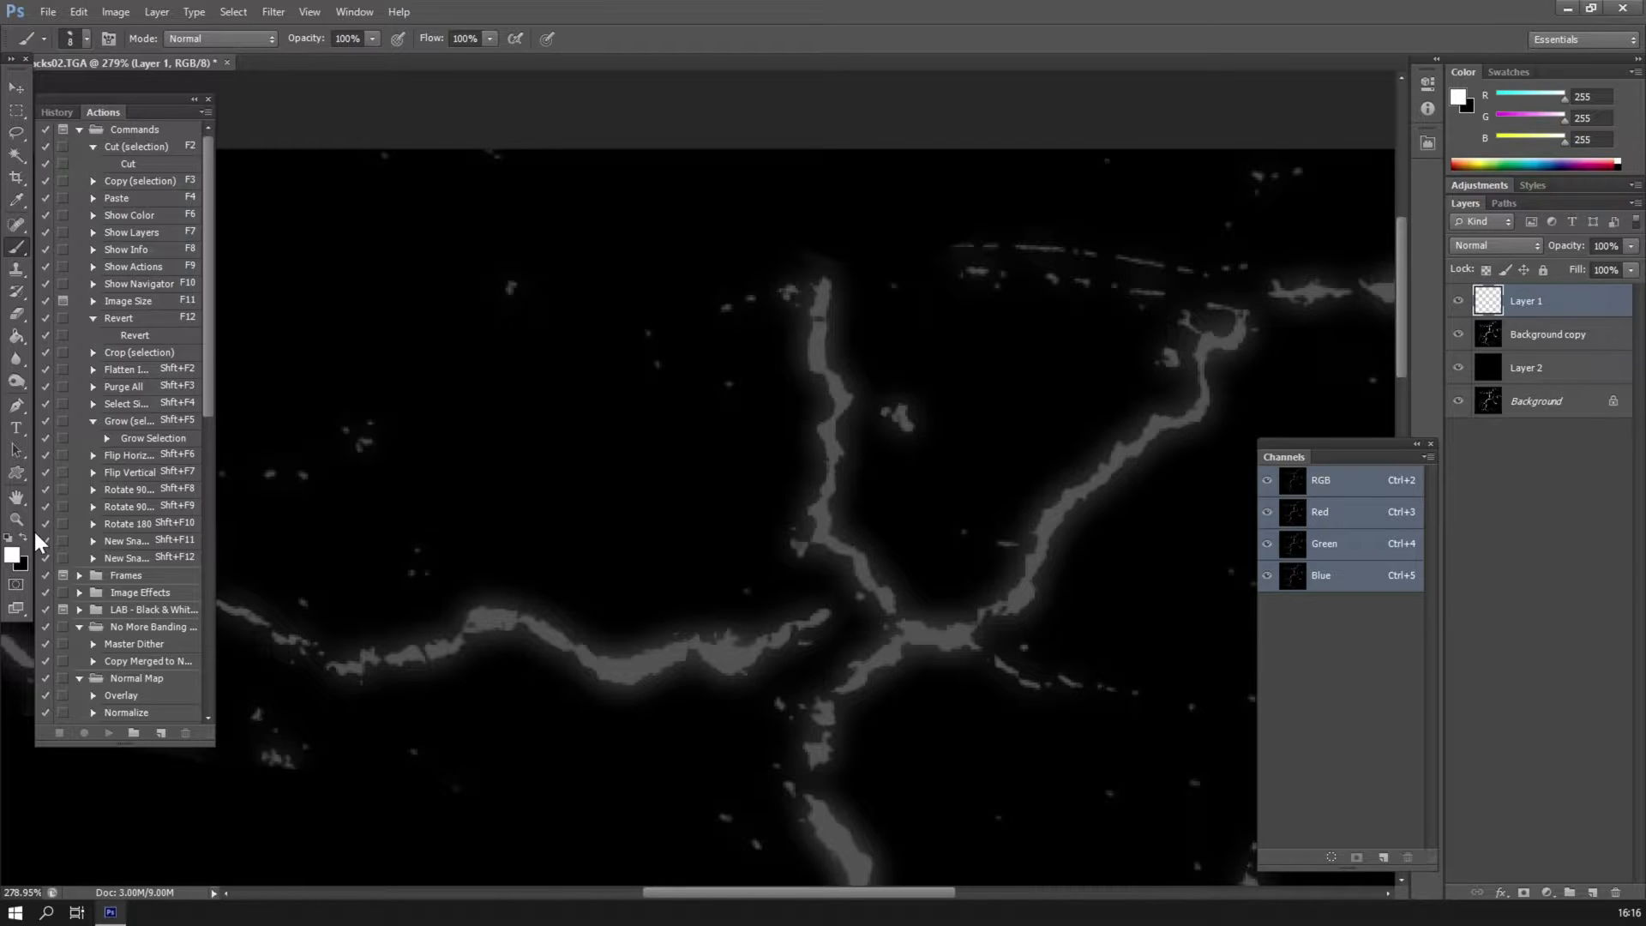
# Paint white over the vertical crack, its short left spur and the first half of the crack rising right from the junction.
pyautogui.moveTo(824, 285)
pyautogui.mouseDown()
pyautogui.moveTo(816, 355)
pyautogui.moveTo(842, 410)
pyautogui.moveTo(827, 432)
pyautogui.mouseUp()
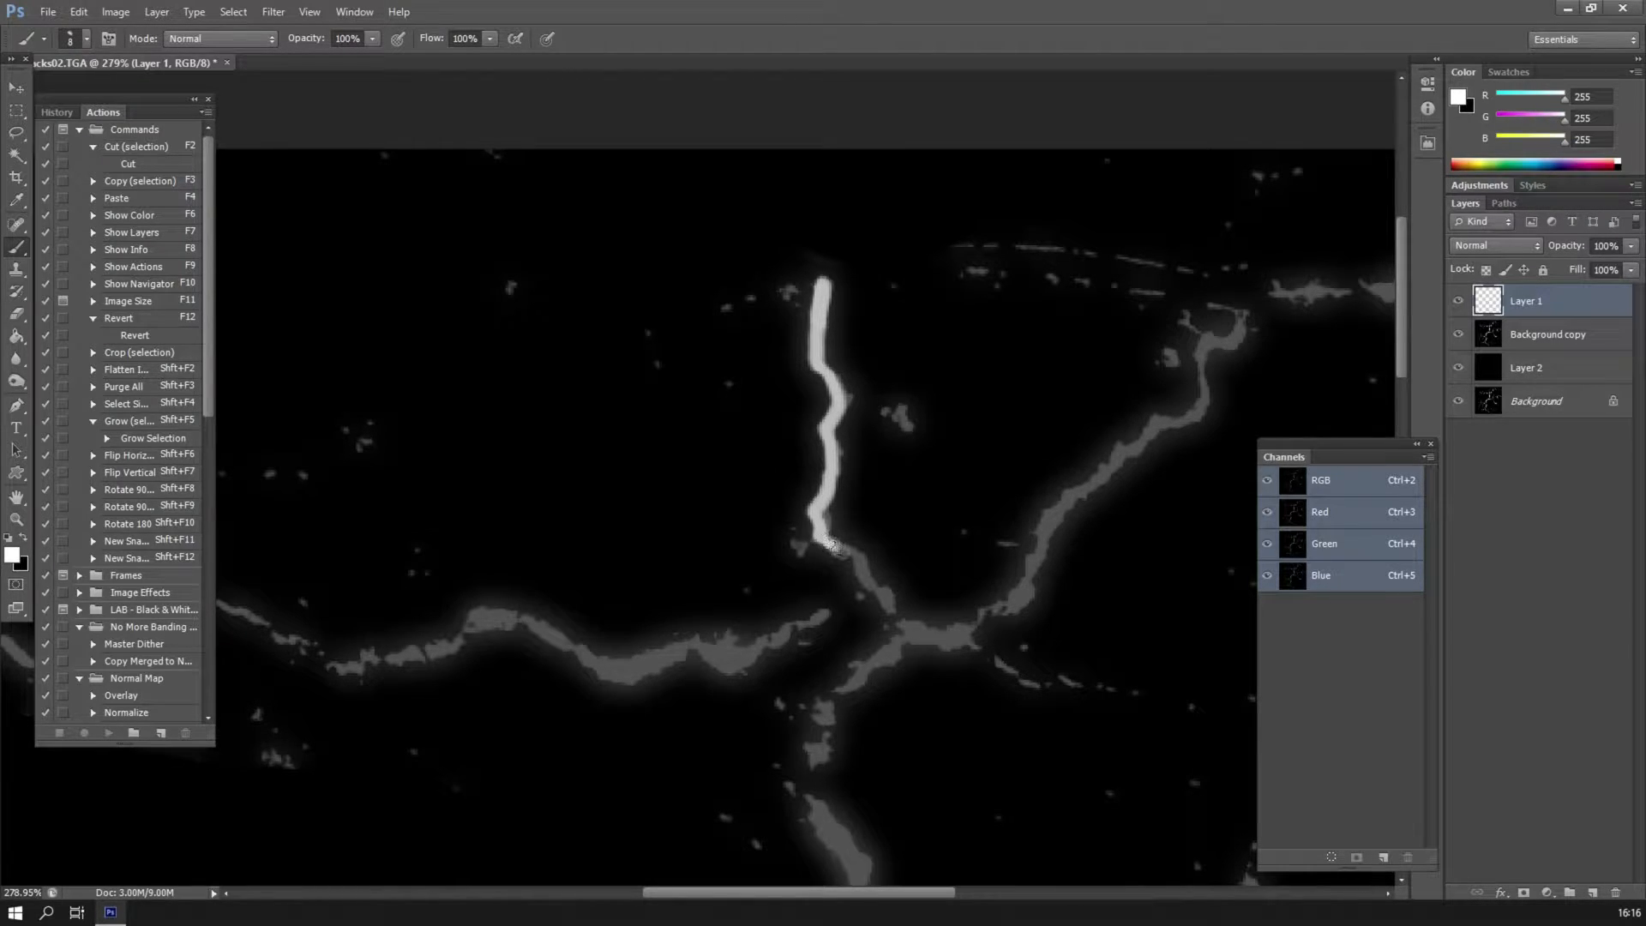
pyautogui.moveTo(865, 572); pyautogui.dragTo(894, 630)
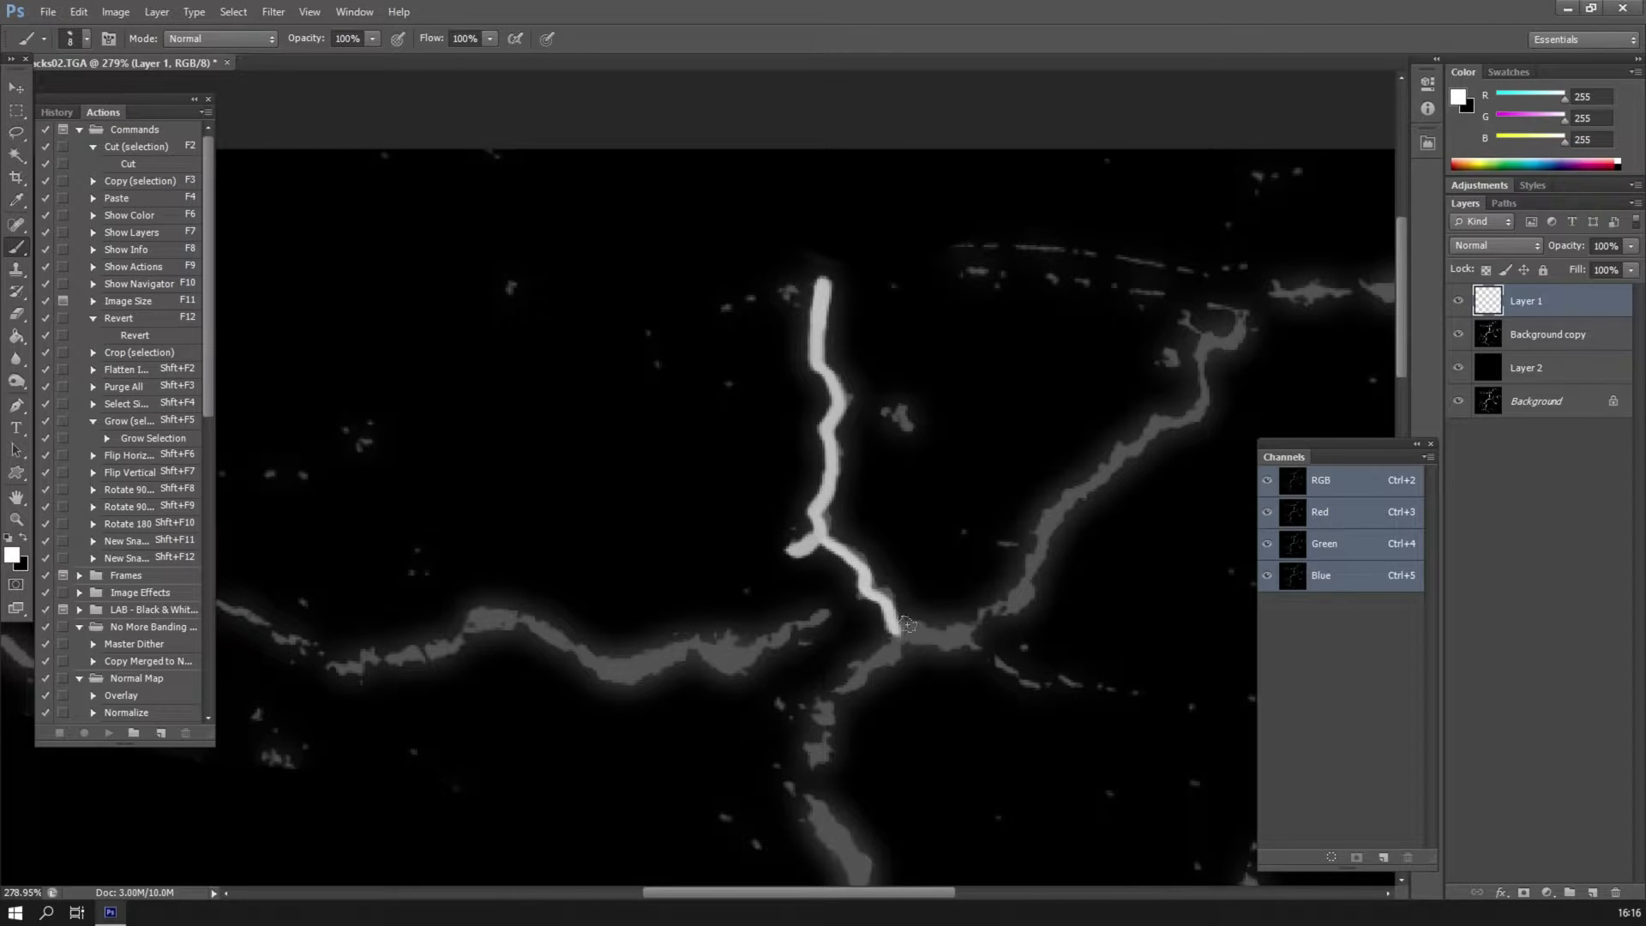
pyautogui.moveTo(1043, 620)
pyautogui.mouseDown()
pyautogui.moveTo(823, 651)
pyautogui.moveTo(778, 601)
pyautogui.mouseUp()
pyautogui.moveTo(638, 609)
pyautogui.mouseDown()
pyautogui.moveTo(688, 619)
pyautogui.moveTo(760, 569)
pyautogui.mouseUp()
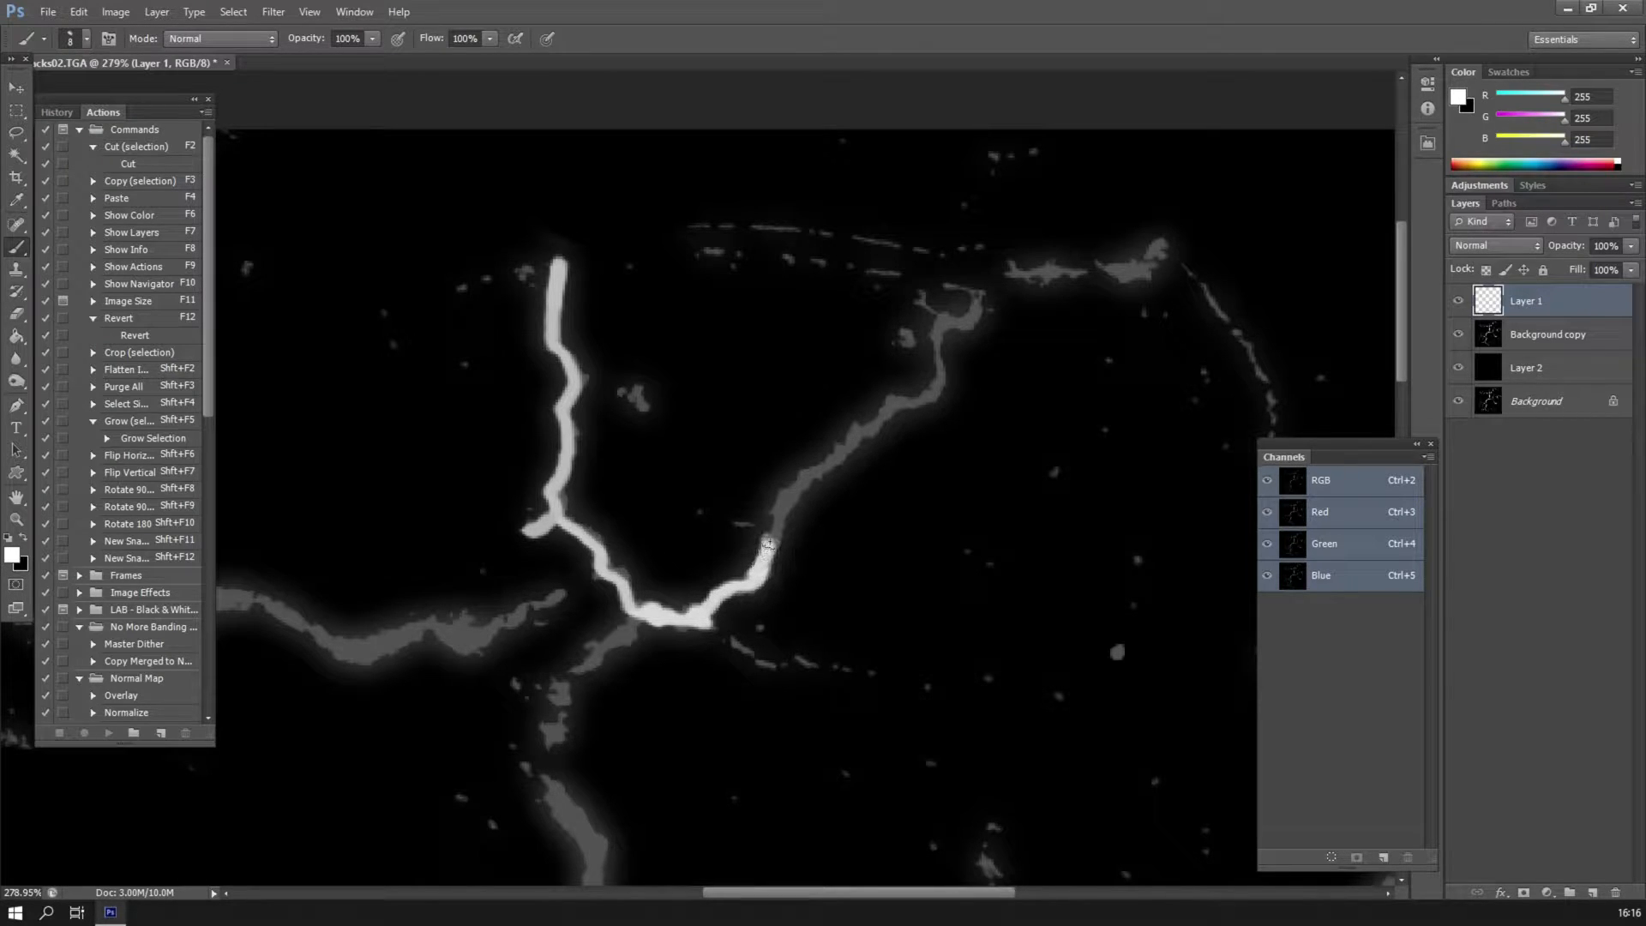
pyautogui.moveTo(784, 498); pyautogui.dragTo(799, 486)
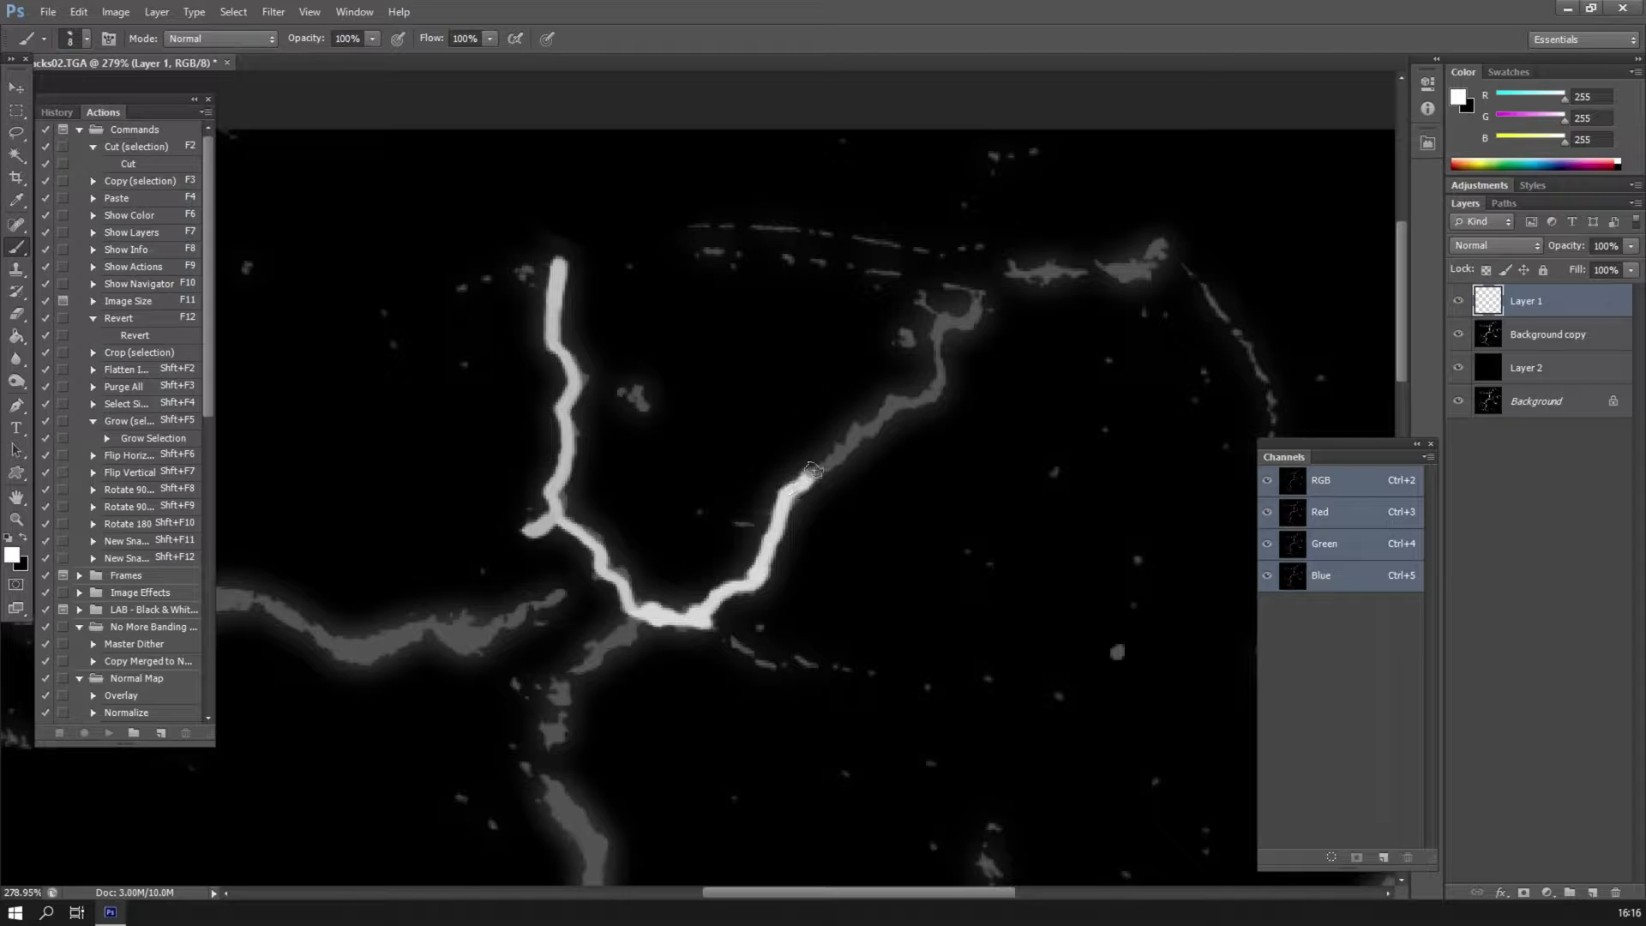
# In the brush's Shape Dynamics, set Size Jitter to 15% and its control to Pen Pressure.
pyautogui.click(106, 39)
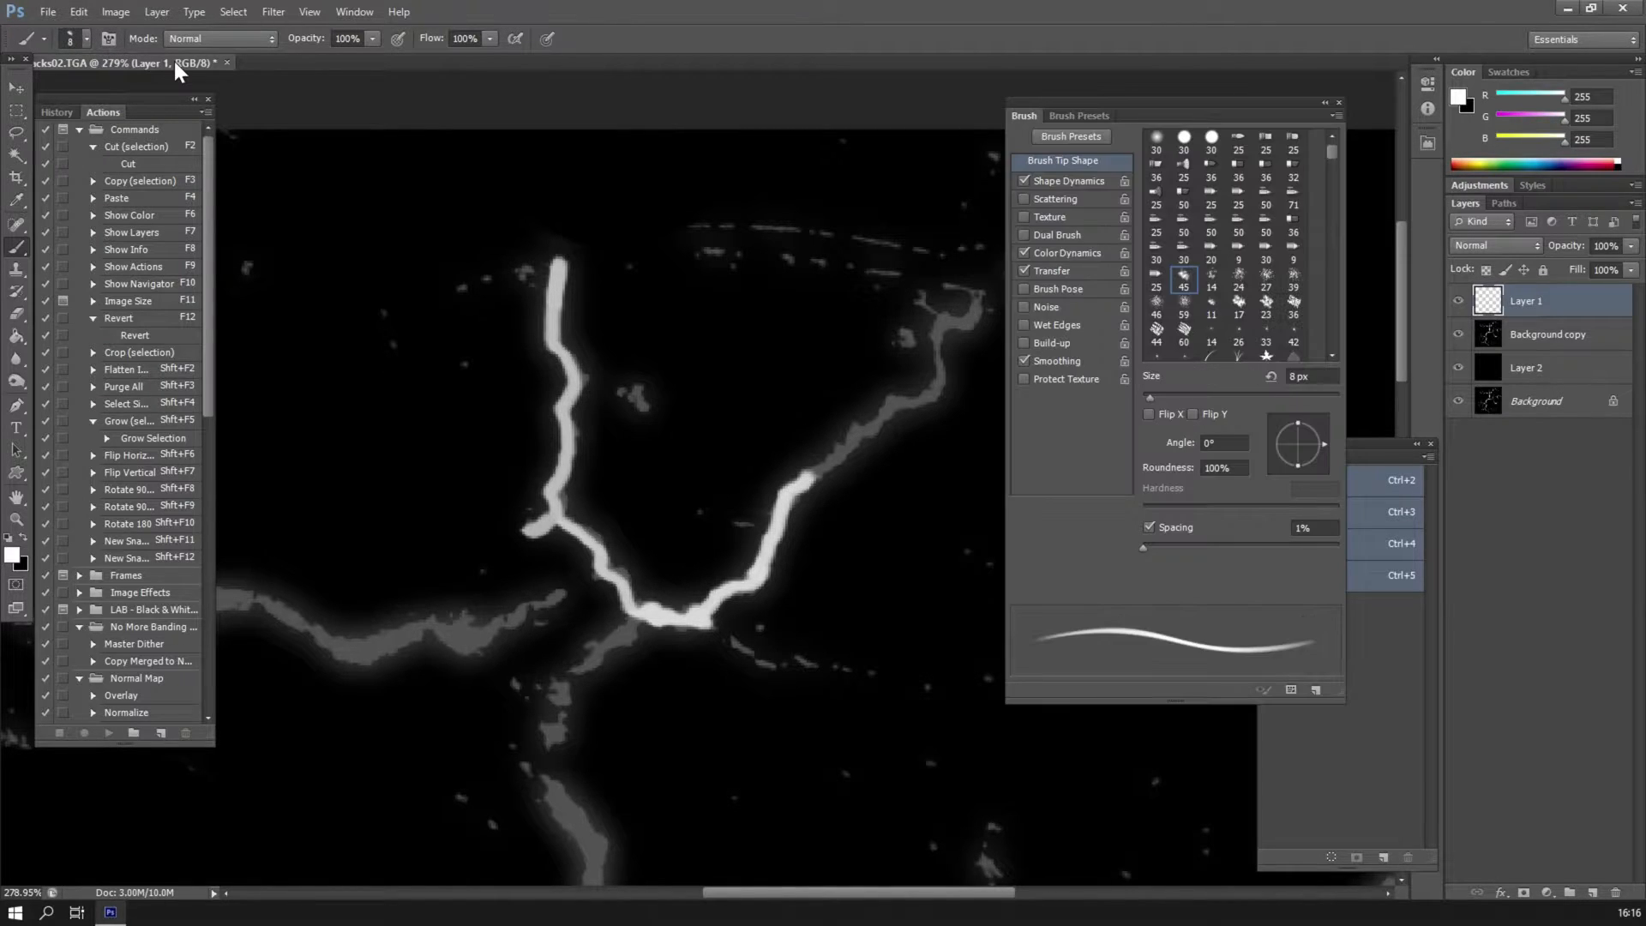
pyautogui.click(1052, 179)
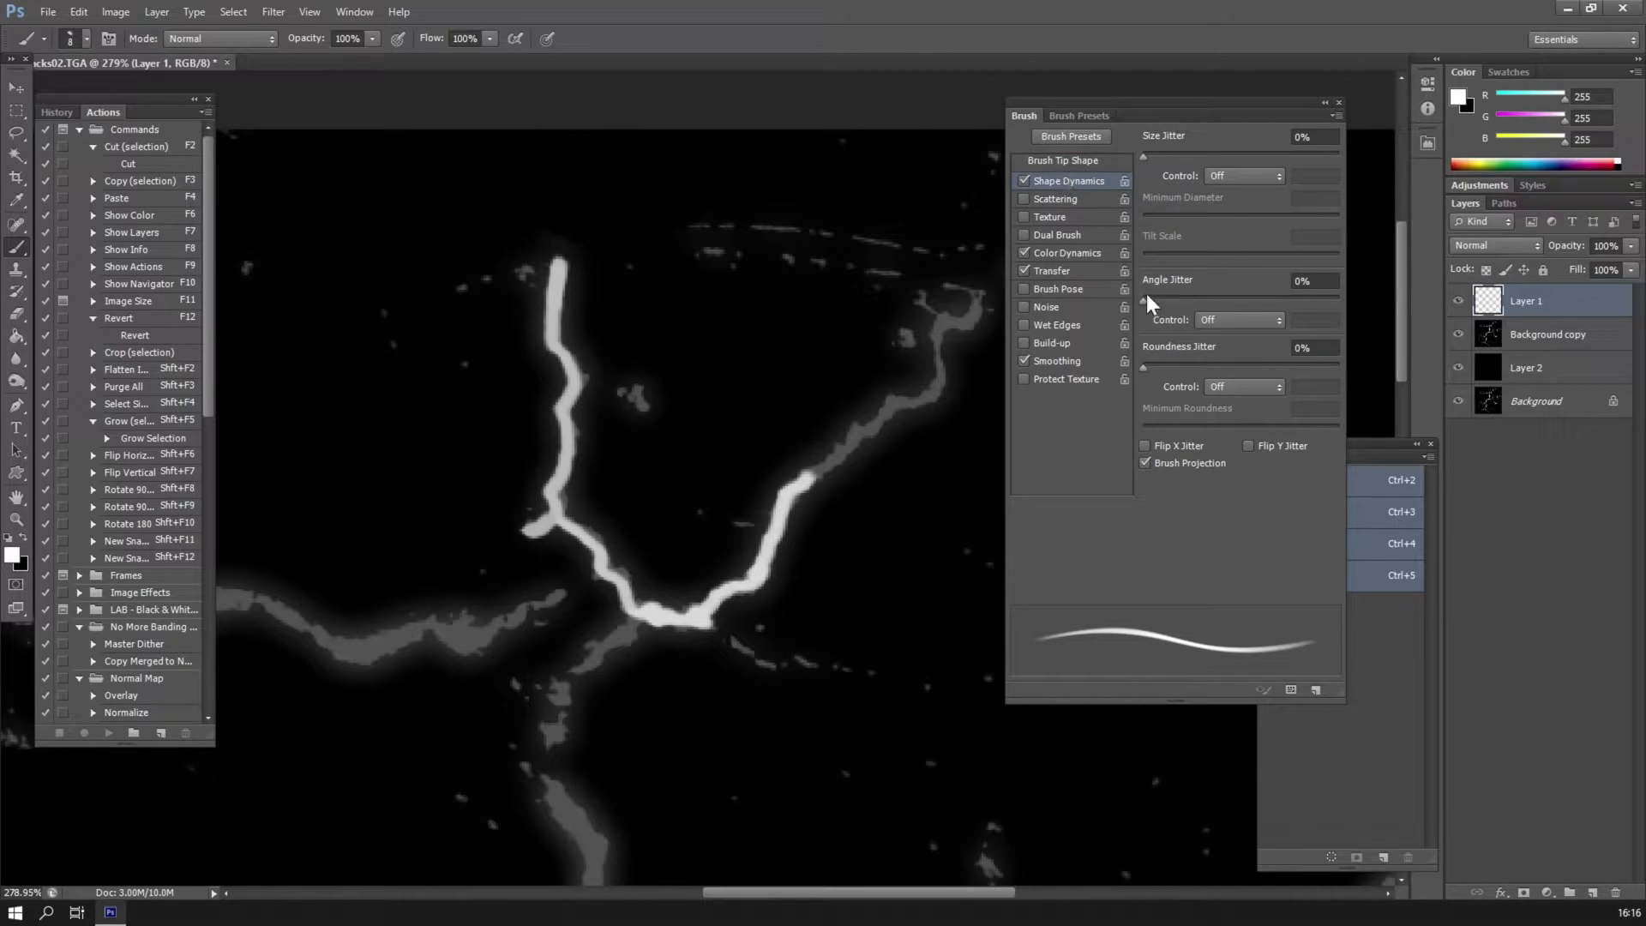
pyautogui.click(1171, 154)
pyautogui.click(1221, 175)
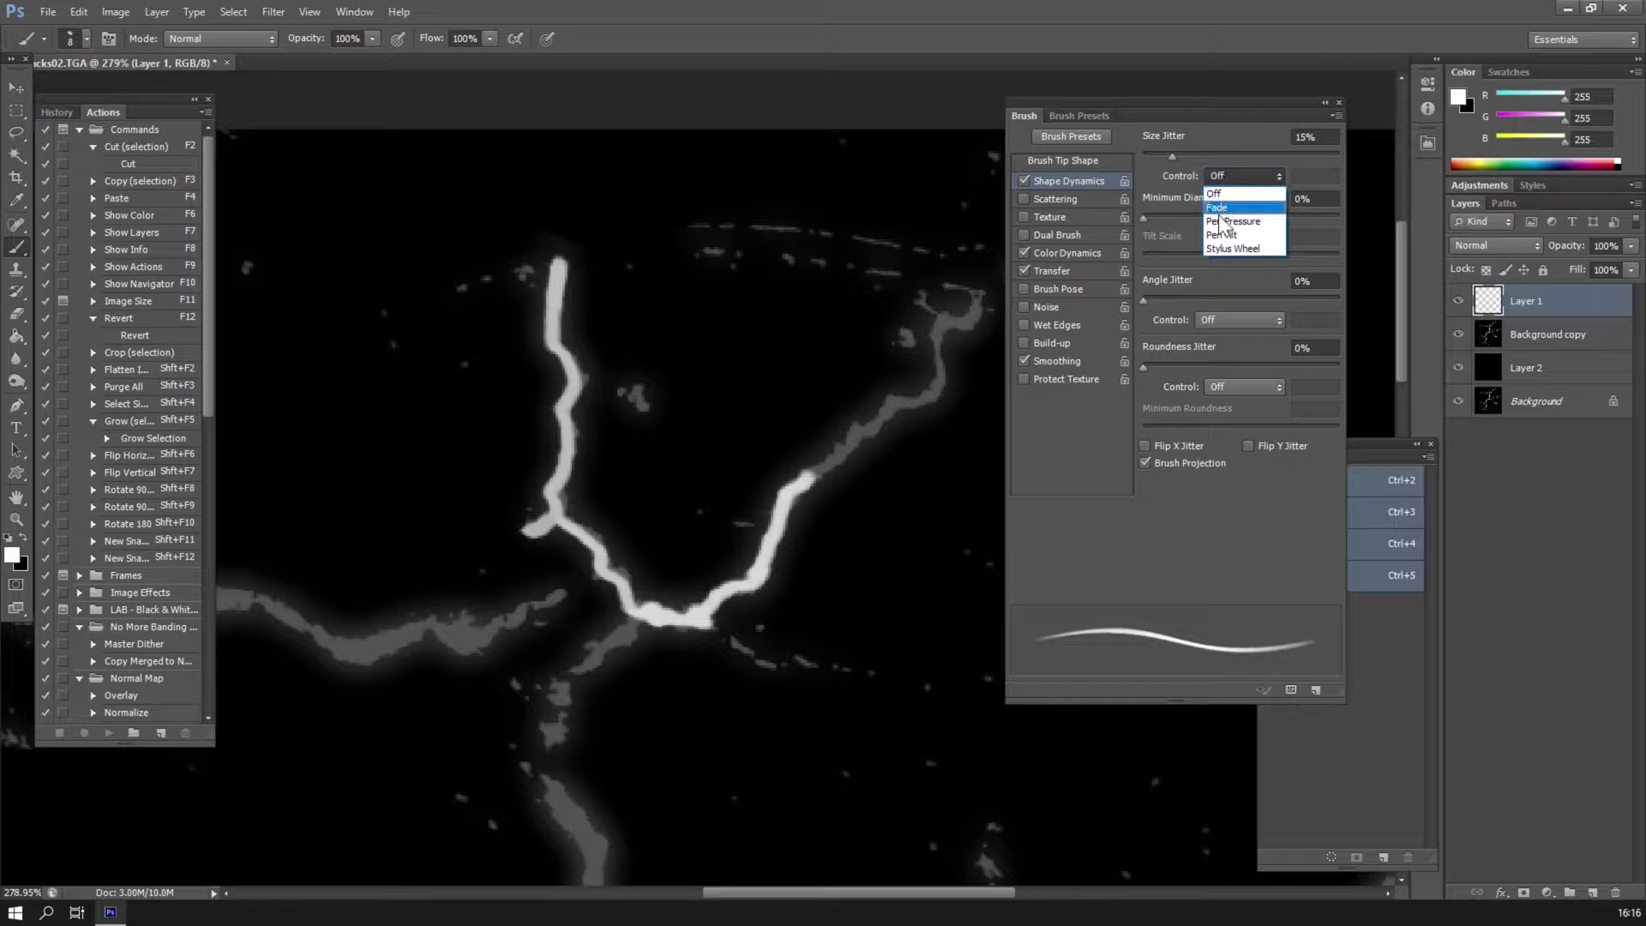
pyautogui.click(1225, 222)
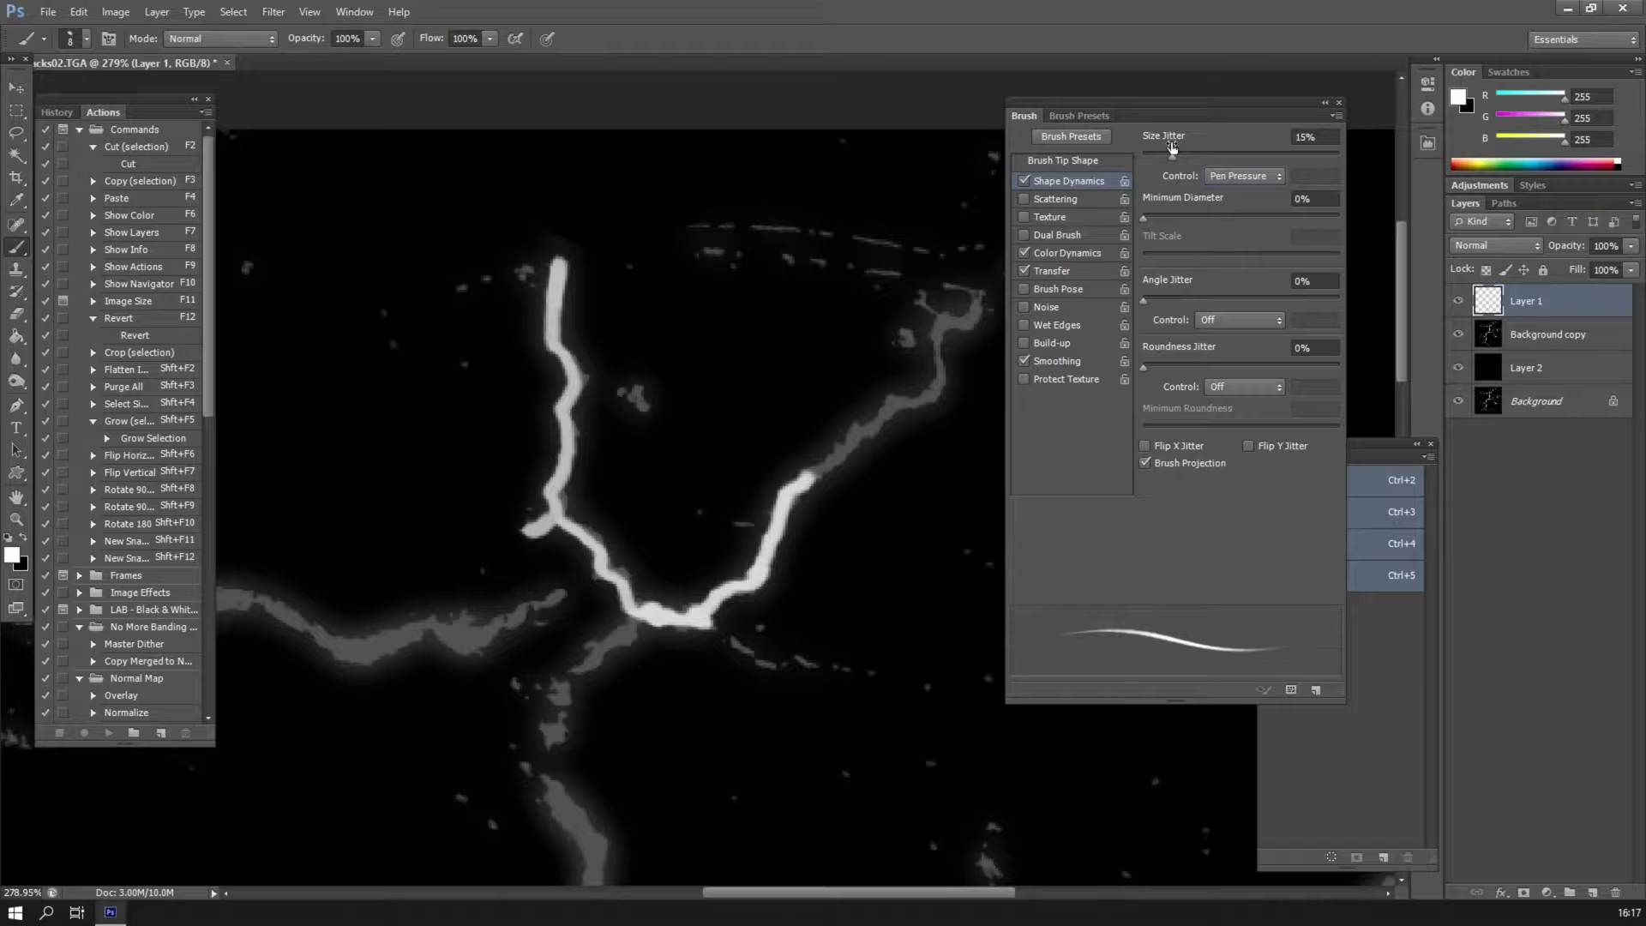
pyautogui.doubleClick(862, 18)
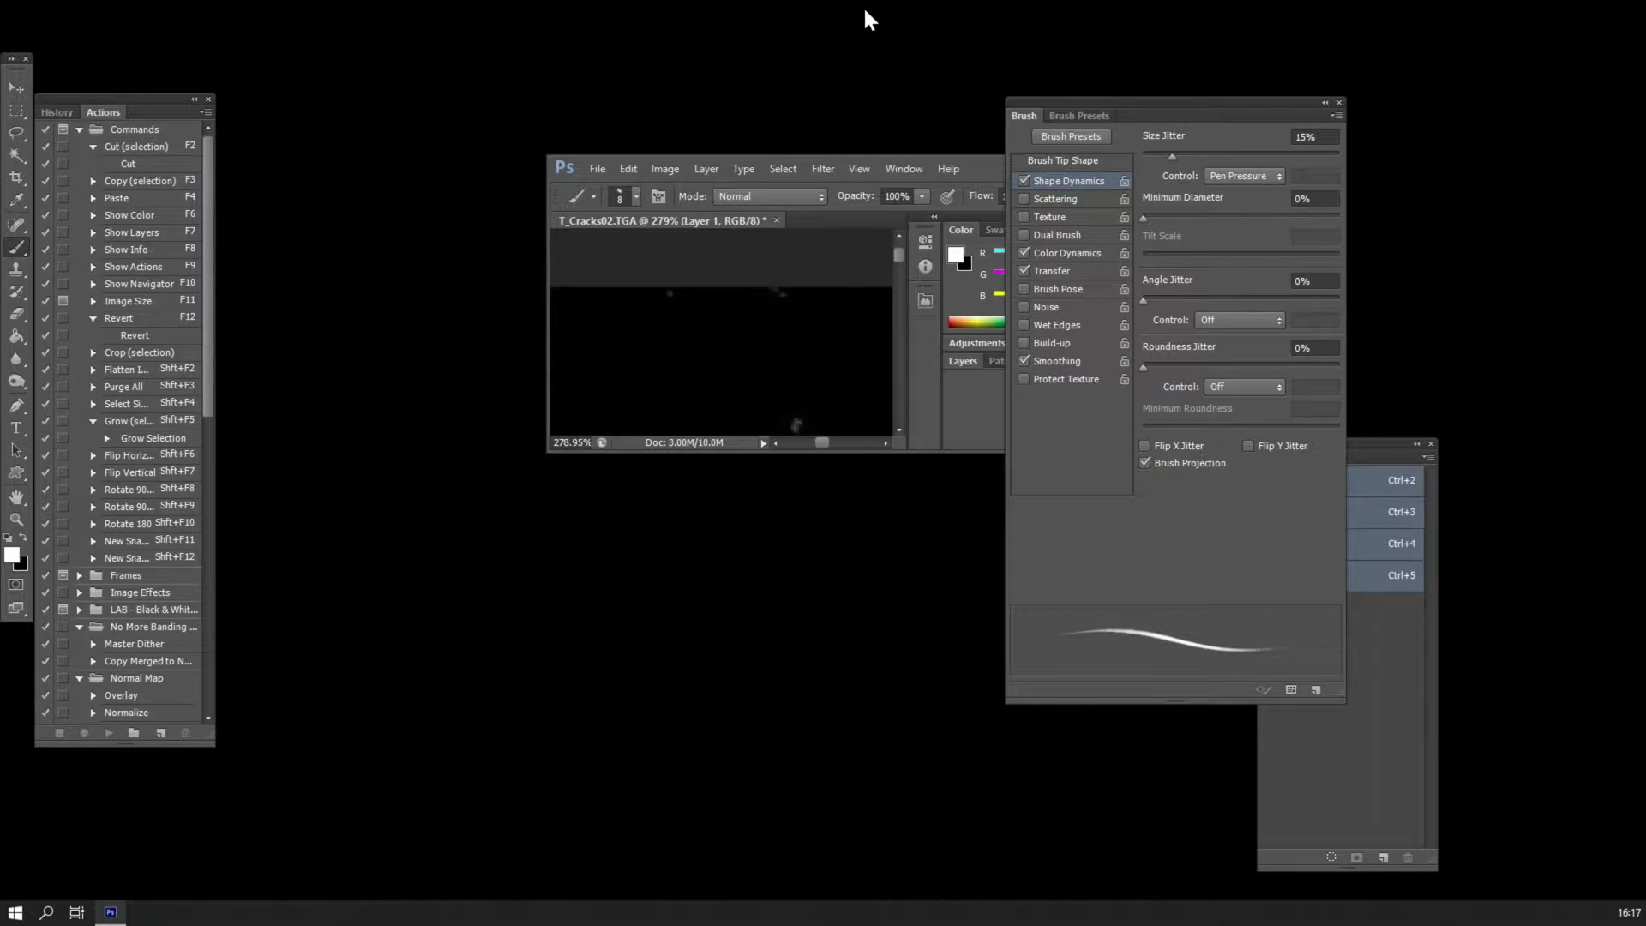
pyautogui.doubleClick(980, 163)
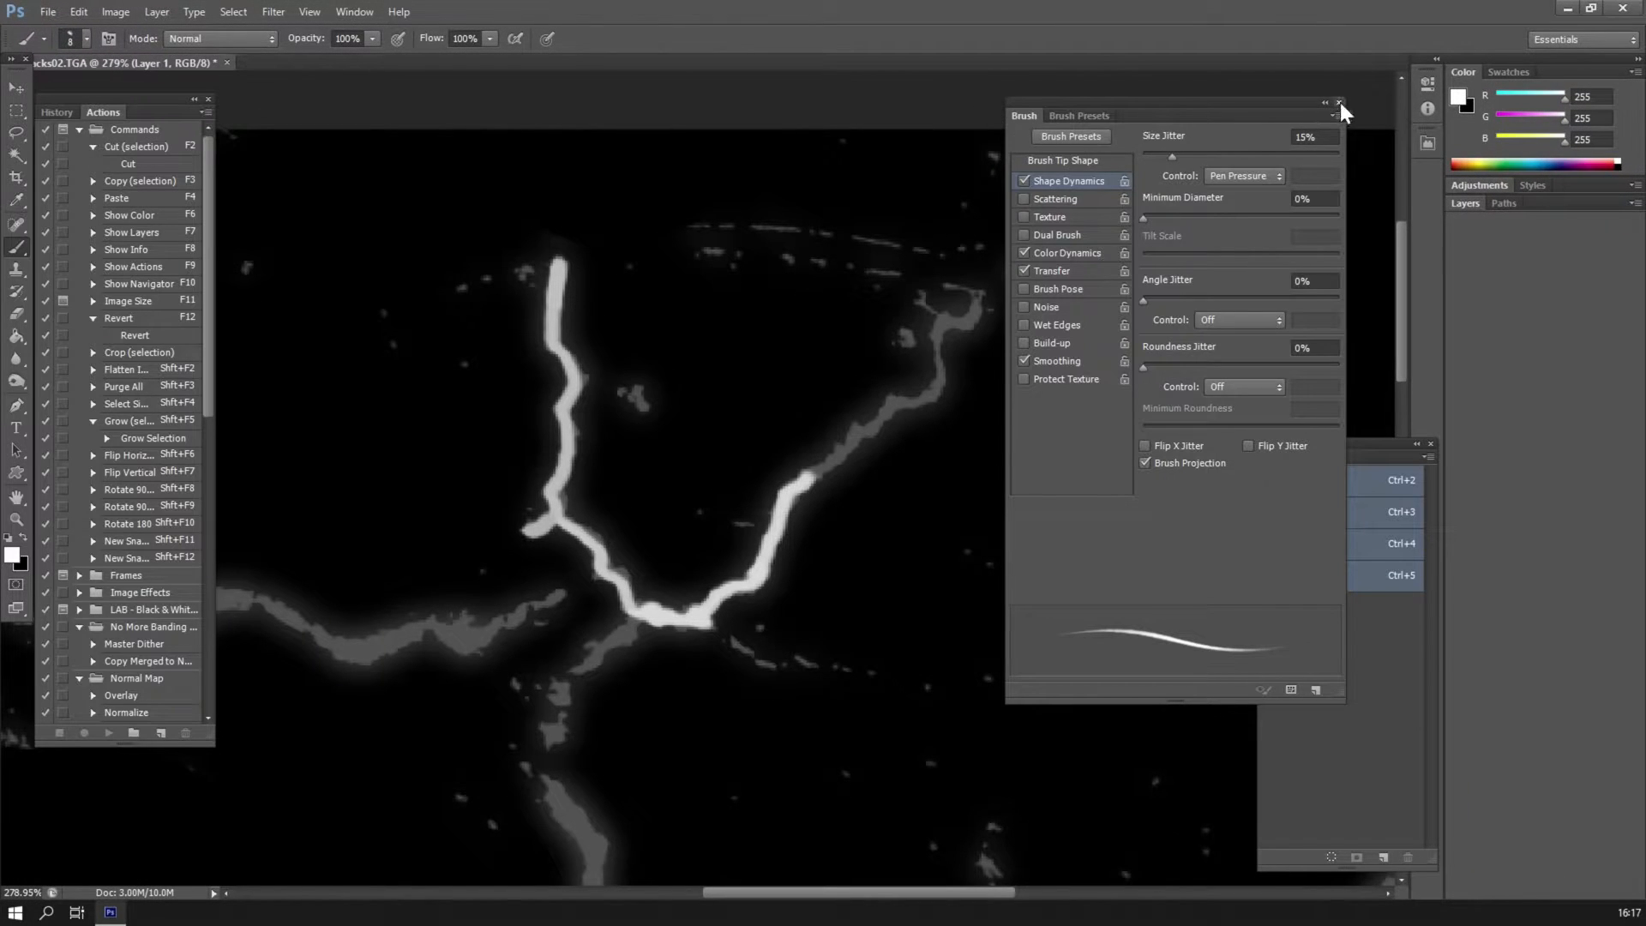
pyautogui.click(1340, 102)
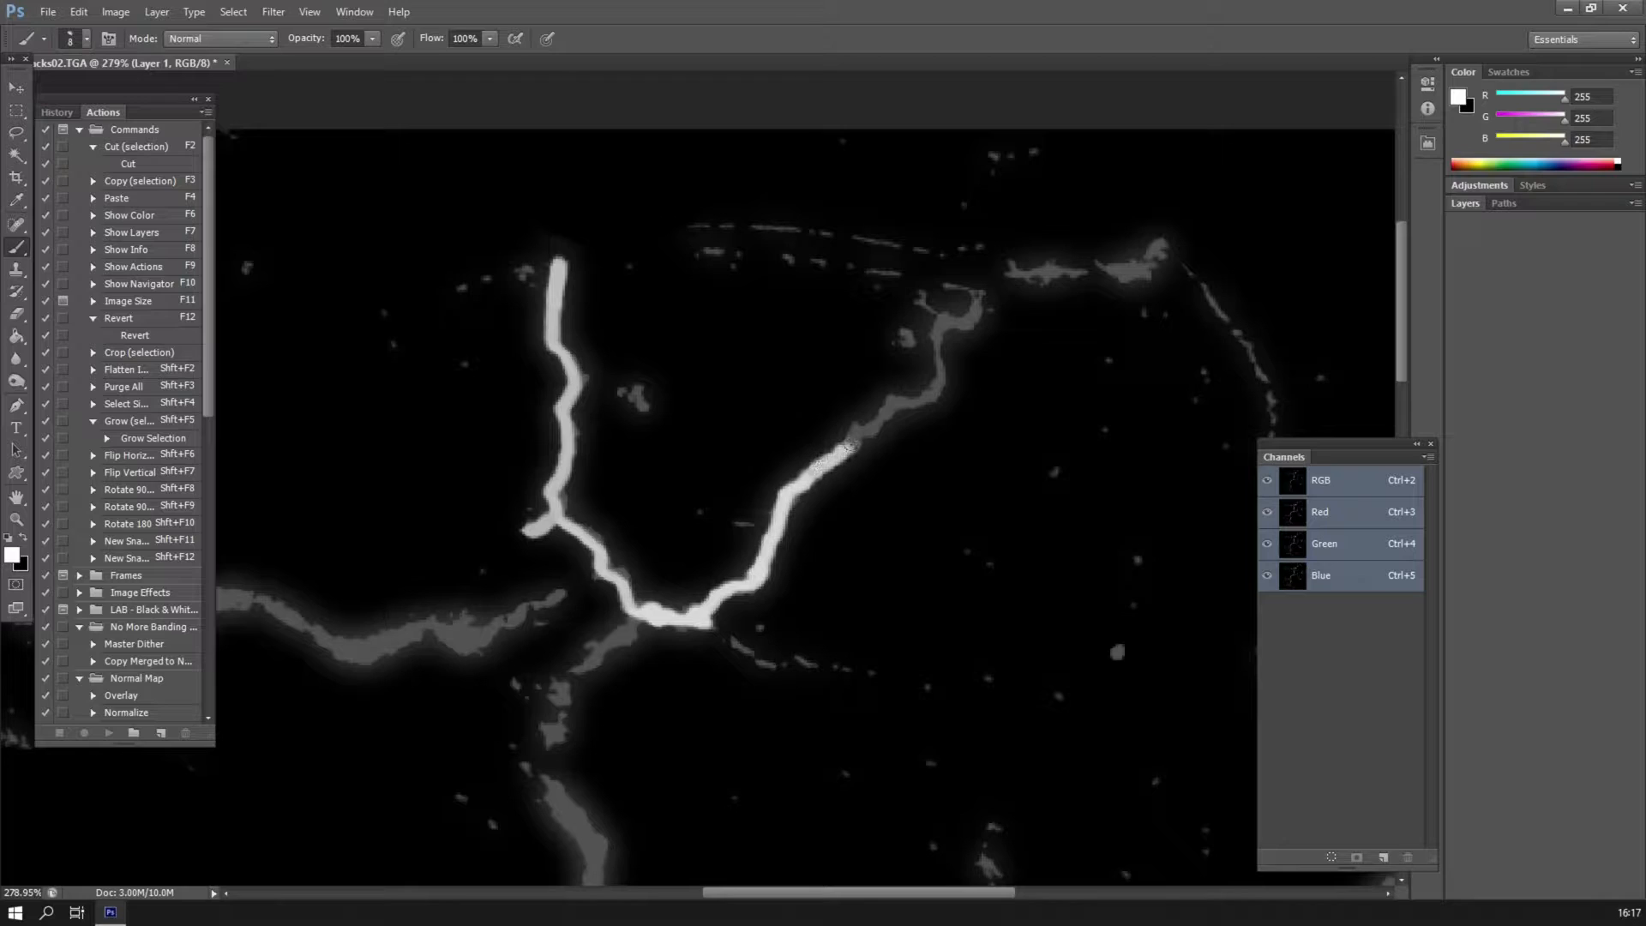
# Paint white over the rest of the rising crack, the downward crack from the junction, the short upper segments and the thin curved crack.
pyautogui.moveTo(936, 380)
pyautogui.mouseDown()
pyautogui.moveTo(935, 332)
pyautogui.moveTo(974, 295)
pyautogui.mouseUp()
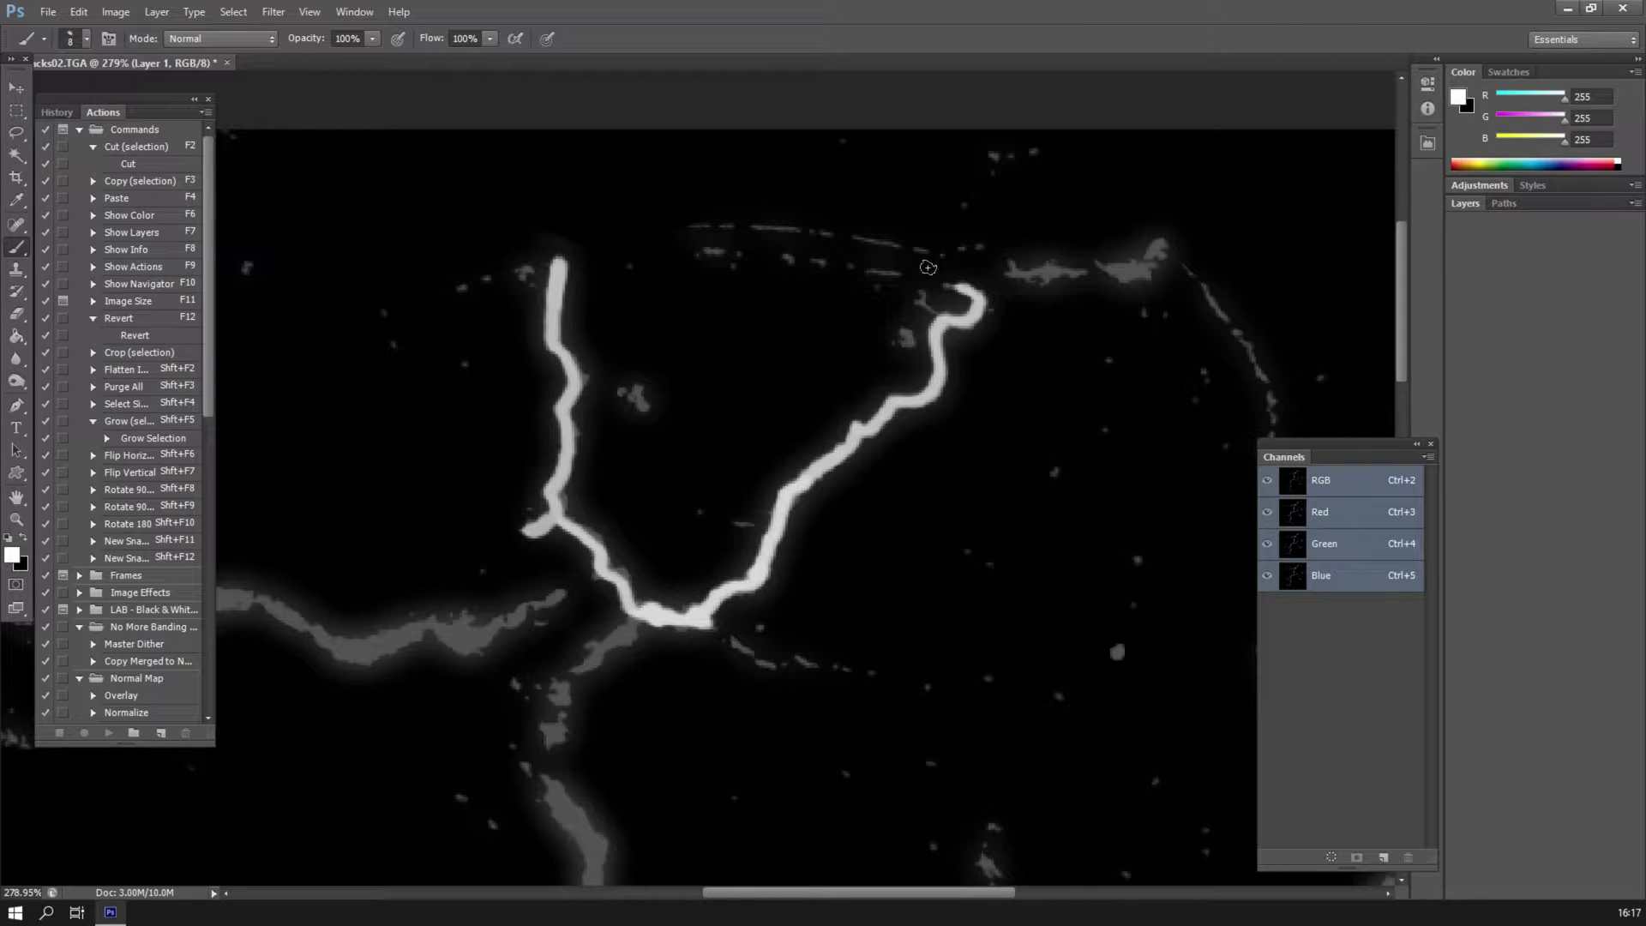
pyautogui.moveTo(1012, 273); pyautogui.dragTo(1161, 244)
pyautogui.moveTo(630, 603)
pyautogui.mouseDown()
pyautogui.moveTo(1028, 326)
pyautogui.moveTo(955, 434)
pyautogui.moveTo(990, 626)
pyautogui.moveTo(954, 506)
pyautogui.mouseUp()
pyautogui.moveTo(1018, 741)
pyautogui.mouseDown()
pyautogui.moveTo(1073, 372)
pyautogui.moveTo(994, 570)
pyautogui.mouseUp()
pyautogui.moveTo(999, 565)
pyautogui.mouseDown()
pyautogui.moveTo(1093, 600)
pyautogui.moveTo(509, 489)
pyautogui.mouseUp()
pyautogui.moveTo(509, 497); pyautogui.dragTo(816, 524)
pyautogui.moveTo(684, 493); pyautogui.dragTo(855, 593)
pyautogui.moveTo(565, 484)
pyautogui.mouseDown()
pyautogui.moveTo(502, 463)
pyautogui.moveTo(445, 485)
pyautogui.mouseUp()
pyautogui.moveTo(855, 587)
pyautogui.mouseDown()
pyautogui.moveTo(617, 236)
pyautogui.moveTo(756, 487)
pyautogui.moveTo(878, 523)
pyautogui.mouseUp()
pyautogui.moveTo(290, 467)
pyautogui.mouseDown()
pyautogui.moveTo(871, 620)
pyautogui.moveTo(1199, 607)
pyautogui.mouseUp()
pyautogui.moveTo(988, 296)
pyautogui.mouseDown()
pyautogui.moveTo(1129, 256)
pyautogui.moveTo(975, 294)
pyautogui.moveTo(838, 424)
pyautogui.moveTo(804, 549)
pyautogui.mouseUp()
pyautogui.hotkey('ctrl', 'z')
pyautogui.moveTo(866, 358); pyautogui.dragTo(875, 399)
pyautogui.moveTo(804, 538); pyautogui.dragTo(1069, 345)
pyautogui.moveTo(1070, 343)
pyautogui.mouseDown()
pyautogui.moveTo(1011, 421)
pyautogui.moveTo(819, 446)
pyautogui.mouseUp()
pyautogui.moveTo(560, 153); pyautogui.dragTo(820, 441)
pyautogui.moveTo(931, 697); pyautogui.dragTo(614, 431)
pyautogui.moveTo(627, 219)
pyautogui.mouseDown()
pyautogui.moveTo(753, 343)
pyautogui.moveTo(631, 235)
pyautogui.mouseUp()
pyautogui.moveTo(754, 344); pyautogui.dragTo(925, 419)
pyautogui.moveTo(789, 429); pyautogui.dragTo(995, 331)
pyautogui.moveTo(995, 281)
pyautogui.mouseDown()
pyautogui.moveTo(941, 795)
pyautogui.moveTo(747, 531)
pyautogui.mouseUp()
pyautogui.moveTo(748, 502); pyautogui.dragTo(1038, 689)
pyautogui.moveTo(678, 386); pyautogui.dragTo(1119, 478)
pyautogui.moveTo(1118, 441)
pyautogui.mouseDown()
pyautogui.moveTo(988, 496)
pyautogui.moveTo(833, 676)
pyautogui.mouseUp()
pyautogui.moveTo(888, 542); pyautogui.dragTo(689, 473)
pyautogui.moveTo(686, 257); pyautogui.dragTo(955, 657)
pyautogui.moveTo(1020, 324)
pyautogui.mouseDown()
pyautogui.moveTo(942, 377)
pyautogui.moveTo(840, 688)
pyautogui.mouseUp()
pyautogui.moveTo(827, 564); pyautogui.dragTo(735, 548)
pyautogui.moveTo(1234, 720); pyautogui.dragTo(86, 363)
pyautogui.moveTo(341, 379); pyautogui.dragTo(610, 593)
pyautogui.moveTo(865, 374)
pyautogui.mouseDown()
pyautogui.moveTo(799, 602)
pyautogui.moveTo(761, 624)
pyautogui.mouseUp()
pyautogui.moveTo(857, 538); pyautogui.dragTo(1140, 656)
pyautogui.moveTo(1200, 583); pyautogui.dragTo(906, 512)
pyautogui.moveTo(1017, 404); pyautogui.dragTo(969, 823)
pyautogui.moveTo(960, 214); pyautogui.dragTo(875, 672)
pyautogui.moveTo(590, 703)
pyautogui.mouseDown()
pyautogui.moveTo(612, 443)
pyautogui.moveTo(905, 446)
pyautogui.mouseUp()
pyautogui.moveTo(921, 454); pyautogui.dragTo(1101, 581)
pyautogui.moveTo(959, 613); pyautogui.dragTo(705, 738)
pyautogui.moveTo(660, 569)
pyautogui.mouseDown()
pyautogui.moveTo(790, 418)
pyautogui.moveTo(1028, 547)
pyautogui.mouseUp()
pyautogui.moveTo(480, 136); pyautogui.dragTo(805, 617)
pyautogui.moveTo(871, 290); pyautogui.dragTo(986, 521)
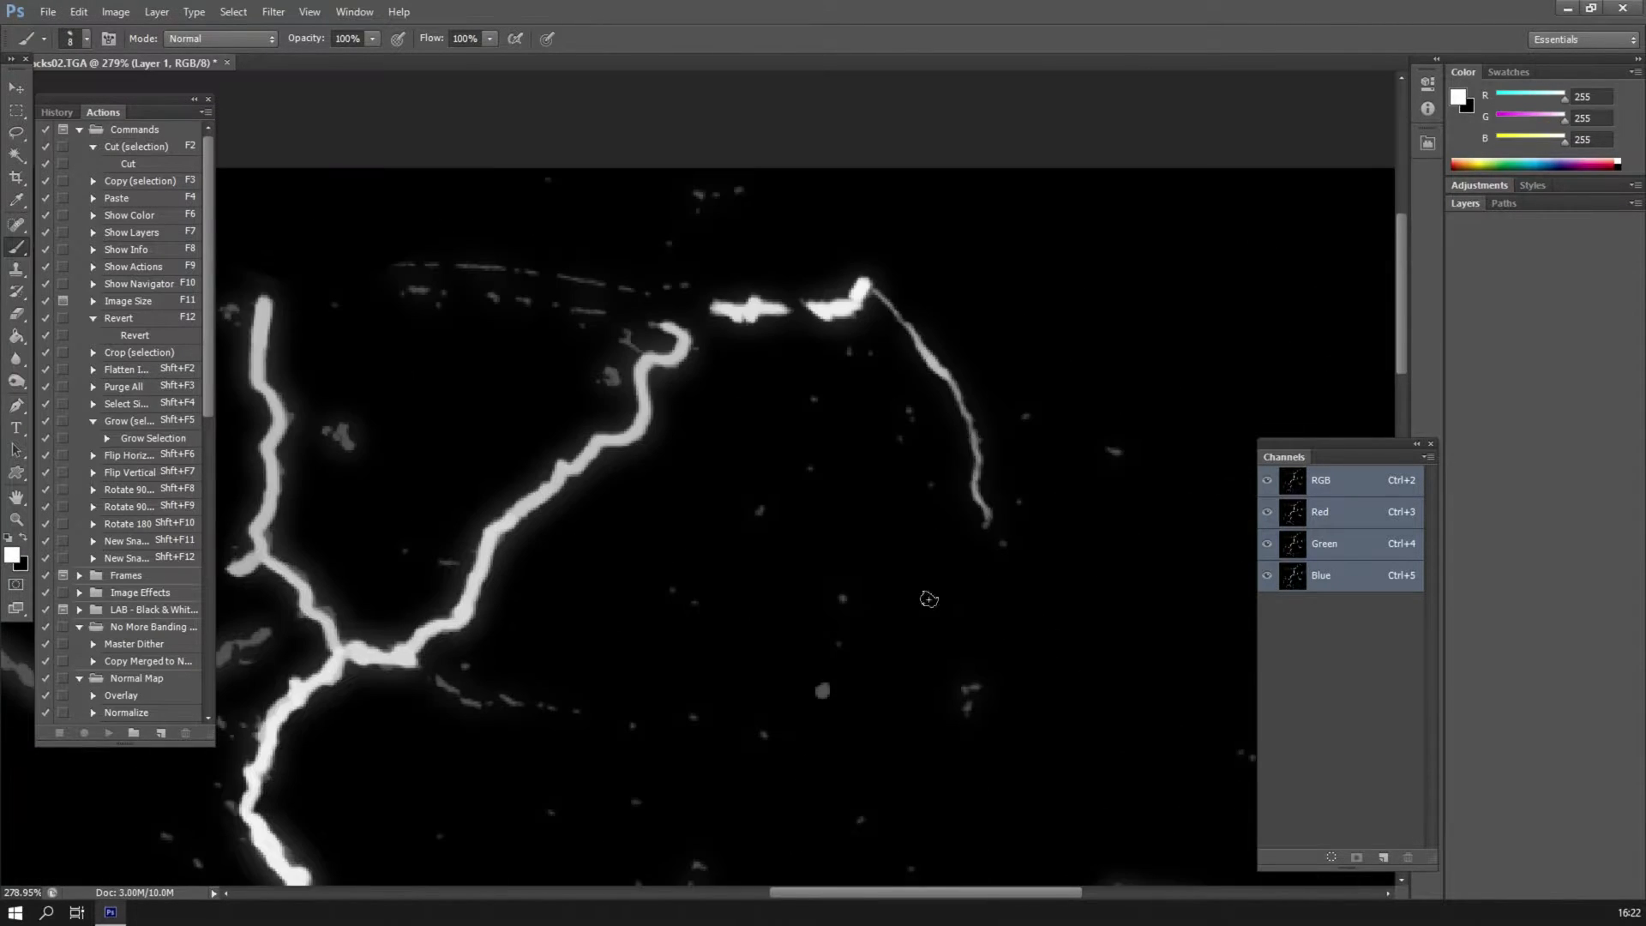
# Continue painting white over the remaining branching cracks toward the lower edge of the texture.
pyautogui.moveTo(300, 638); pyautogui.dragTo(1129, 376)
pyautogui.moveTo(900, 444)
pyautogui.mouseDown()
pyautogui.moveTo(614, 422)
pyautogui.moveTo(460, 234)
pyautogui.mouseUp()
pyautogui.moveTo(494, 397)
pyautogui.mouseDown()
pyautogui.moveTo(966, 374)
pyautogui.moveTo(837, 542)
pyautogui.mouseUp()
pyautogui.moveTo(806, 477); pyautogui.dragTo(774, 515)
pyautogui.moveTo(818, 419); pyautogui.dragTo(732, 355)
pyautogui.moveTo(1200, 771); pyautogui.dragTo(344, 158)
pyautogui.moveTo(908, 735)
pyautogui.mouseDown()
pyautogui.moveTo(808, 734)
pyautogui.moveTo(866, 507)
pyautogui.mouseUp()
# Reduce the brush size to 3 px and paint a thin tapering tail on the lower end of the central branch.
pyautogui.click(86, 39)
pyautogui.moveTo(617, 547); pyautogui.dragTo(772, 547)
pyautogui.moveTo(1029, 823); pyautogui.dragTo(700, 103)
pyautogui.moveTo(814, 523); pyautogui.dragTo(818, 575)
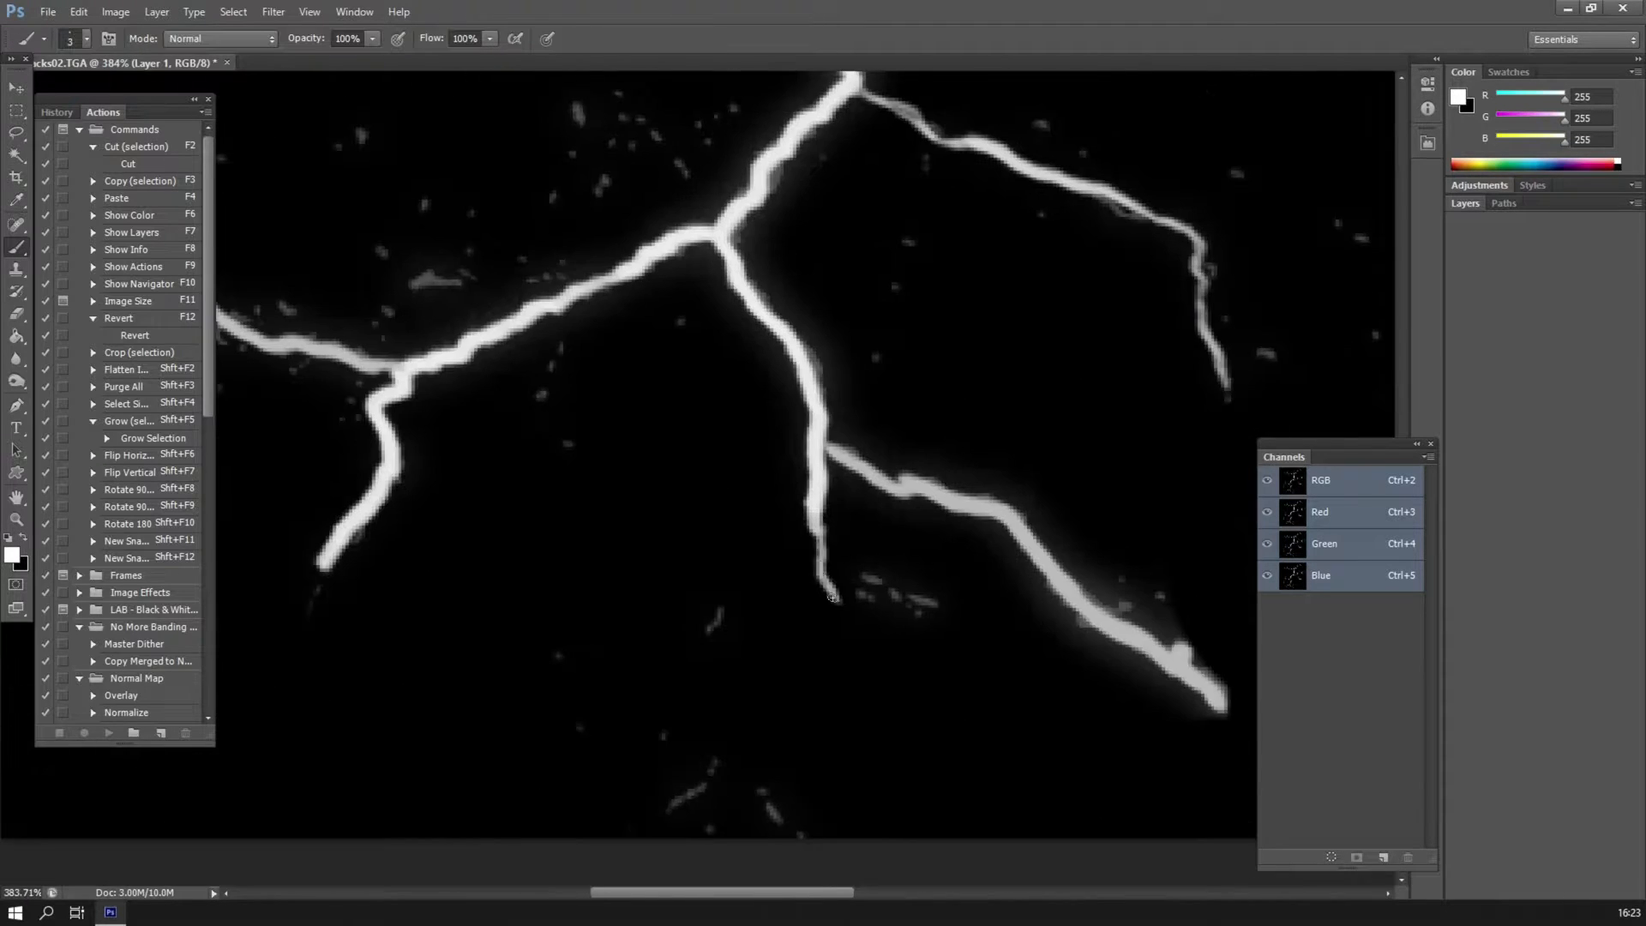
# Paint thin white side branches off the thick winding crack, including a forked spur and a hooked twig near its bend.
pyautogui.moveTo(1182, 651); pyautogui.dragTo(913, 543)
pyautogui.moveTo(910, 551); pyautogui.dragTo(906, 491)
pyautogui.moveTo(732, 403); pyautogui.dragTo(775, 394)
pyautogui.moveTo(977, 429); pyautogui.dragTo(630, 630)
pyautogui.moveTo(829, 514); pyautogui.dragTo(806, 589)
pyautogui.moveTo(956, 431); pyautogui.dragTo(1010, 491)
pyautogui.moveTo(1114, 480); pyautogui.dragTo(497, 436)
pyautogui.moveTo(566, 446)
pyautogui.mouseDown()
pyautogui.moveTo(727, 539)
pyautogui.moveTo(895, 583)
pyautogui.mouseUp()
pyautogui.moveTo(514, 360); pyautogui.dragTo(973, 644)
pyautogui.moveTo(385, 446); pyautogui.dragTo(991, 402)
pyautogui.moveTo(857, 257); pyautogui.dragTo(1023, 441)
pyautogui.moveTo(1097, 297)
pyautogui.mouseDown()
pyautogui.moveTo(1160, 353)
pyautogui.moveTo(1129, 758)
pyautogui.mouseUp()
pyautogui.moveTo(1114, 734); pyautogui.dragTo(1139, 732)
pyautogui.moveTo(977, 680); pyautogui.dragTo(1001, 658)
pyautogui.moveTo(863, 621); pyautogui.dragTo(950, 605)
pyautogui.moveTo(900, 386); pyautogui.dragTo(923, 667)
pyautogui.moveTo(866, 619); pyautogui.dragTo(888, 667)
pyautogui.moveTo(883, 527)
pyautogui.mouseDown()
pyautogui.moveTo(931, 463)
pyautogui.moveTo(934, 493)
pyautogui.mouseUp()
pyautogui.moveTo(955, 292)
pyautogui.mouseDown()
pyautogui.moveTo(896, 228)
pyautogui.moveTo(913, 246)
pyautogui.mouseUp()
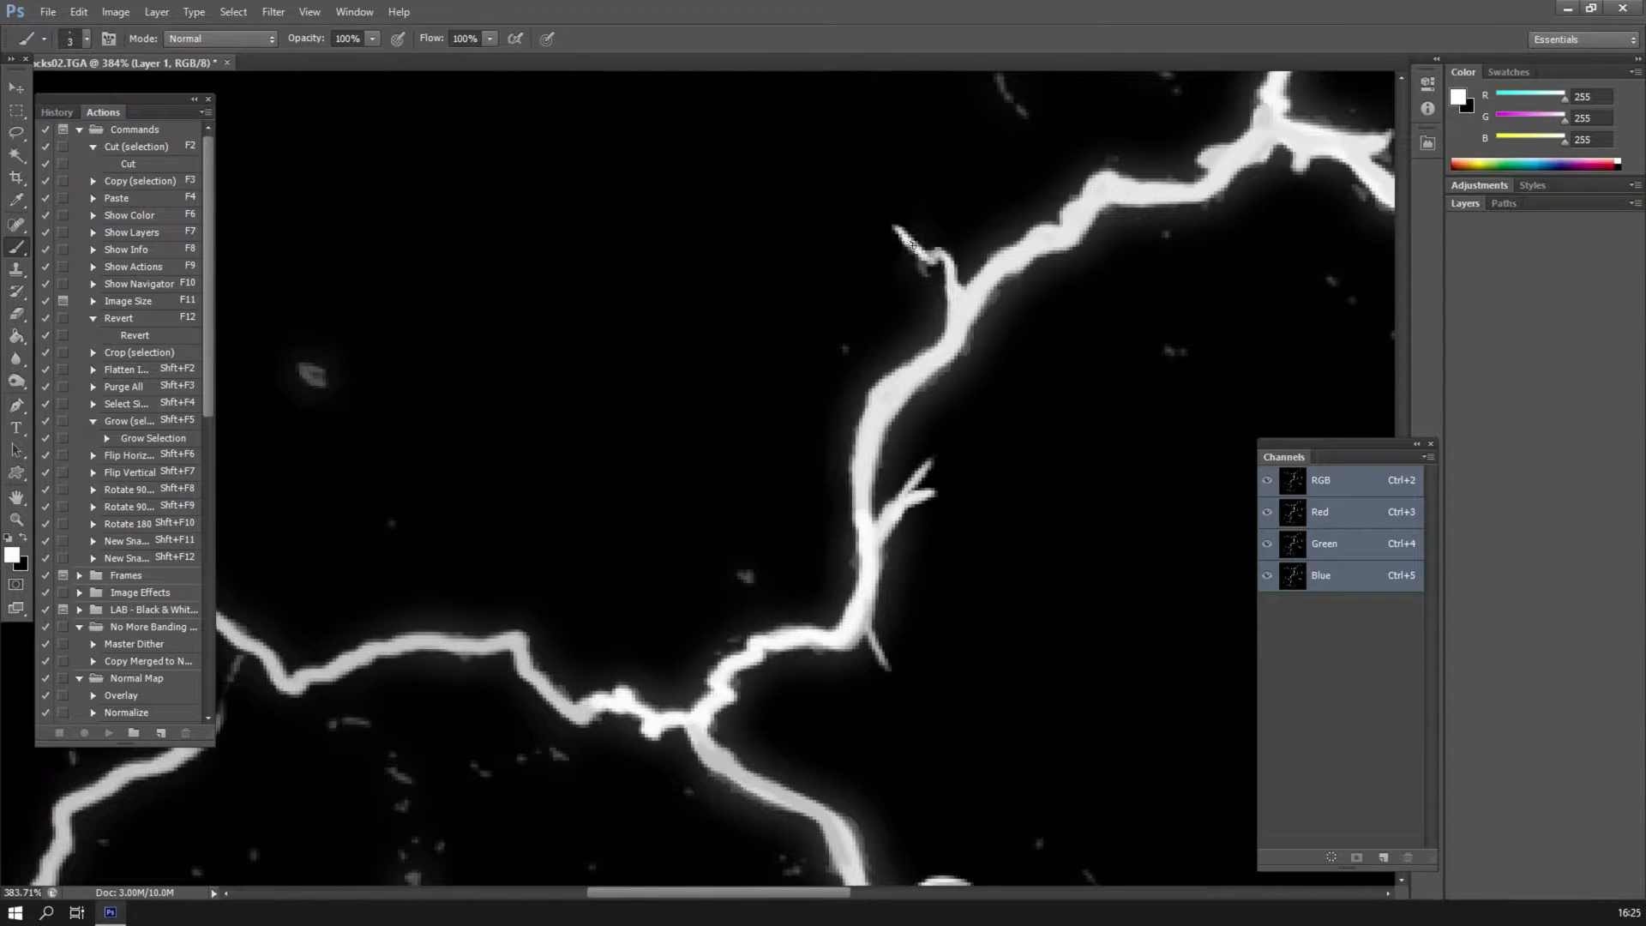
# Add thin white spurs along the connected horizontal and vertical cracks, plus a small detached hook above the upper fork.
pyautogui.moveTo(1028, 343); pyautogui.dragTo(878, 450)
pyautogui.moveTo(947, 274); pyautogui.dragTo(974, 209)
pyautogui.moveTo(1067, 247); pyautogui.dragTo(733, 305)
pyautogui.moveTo(866, 300); pyautogui.dragTo(952, 260)
pyautogui.moveTo(1115, 428); pyautogui.dragTo(778, 317)
pyautogui.moveTo(1183, 754); pyautogui.dragTo(883, 334)
pyautogui.moveTo(930, 324); pyautogui.dragTo(819, 451)
pyautogui.moveTo(887, 386); pyautogui.dragTo(897, 459)
pyautogui.moveTo(965, 353); pyautogui.dragTo(999, 387)
pyautogui.moveTo(1200, 283)
pyautogui.mouseDown()
pyautogui.moveTo(969, 260)
pyautogui.moveTo(1067, 202)
pyautogui.mouseUp()
pyautogui.moveTo(771, 172)
pyautogui.mouseDown()
pyautogui.moveTo(1015, 412)
pyautogui.moveTo(844, 737)
pyautogui.mouseUp()
pyautogui.moveTo(762, 322); pyautogui.dragTo(761, 272)
pyautogui.moveTo(765, 180); pyautogui.dragTo(767, 237)
pyautogui.moveTo(973, 317); pyautogui.dragTo(742, 193)
pyautogui.moveTo(1133, 214); pyautogui.dragTo(836, 207)
pyautogui.moveTo(836, 208); pyautogui.dragTo(843, 244)
pyautogui.moveTo(974, 331); pyautogui.dragTo(969, 291)
pyautogui.moveTo(925, 215); pyautogui.dragTo(823, 508)
pyautogui.moveTo(343, 549); pyautogui.dragTo(1147, 378)
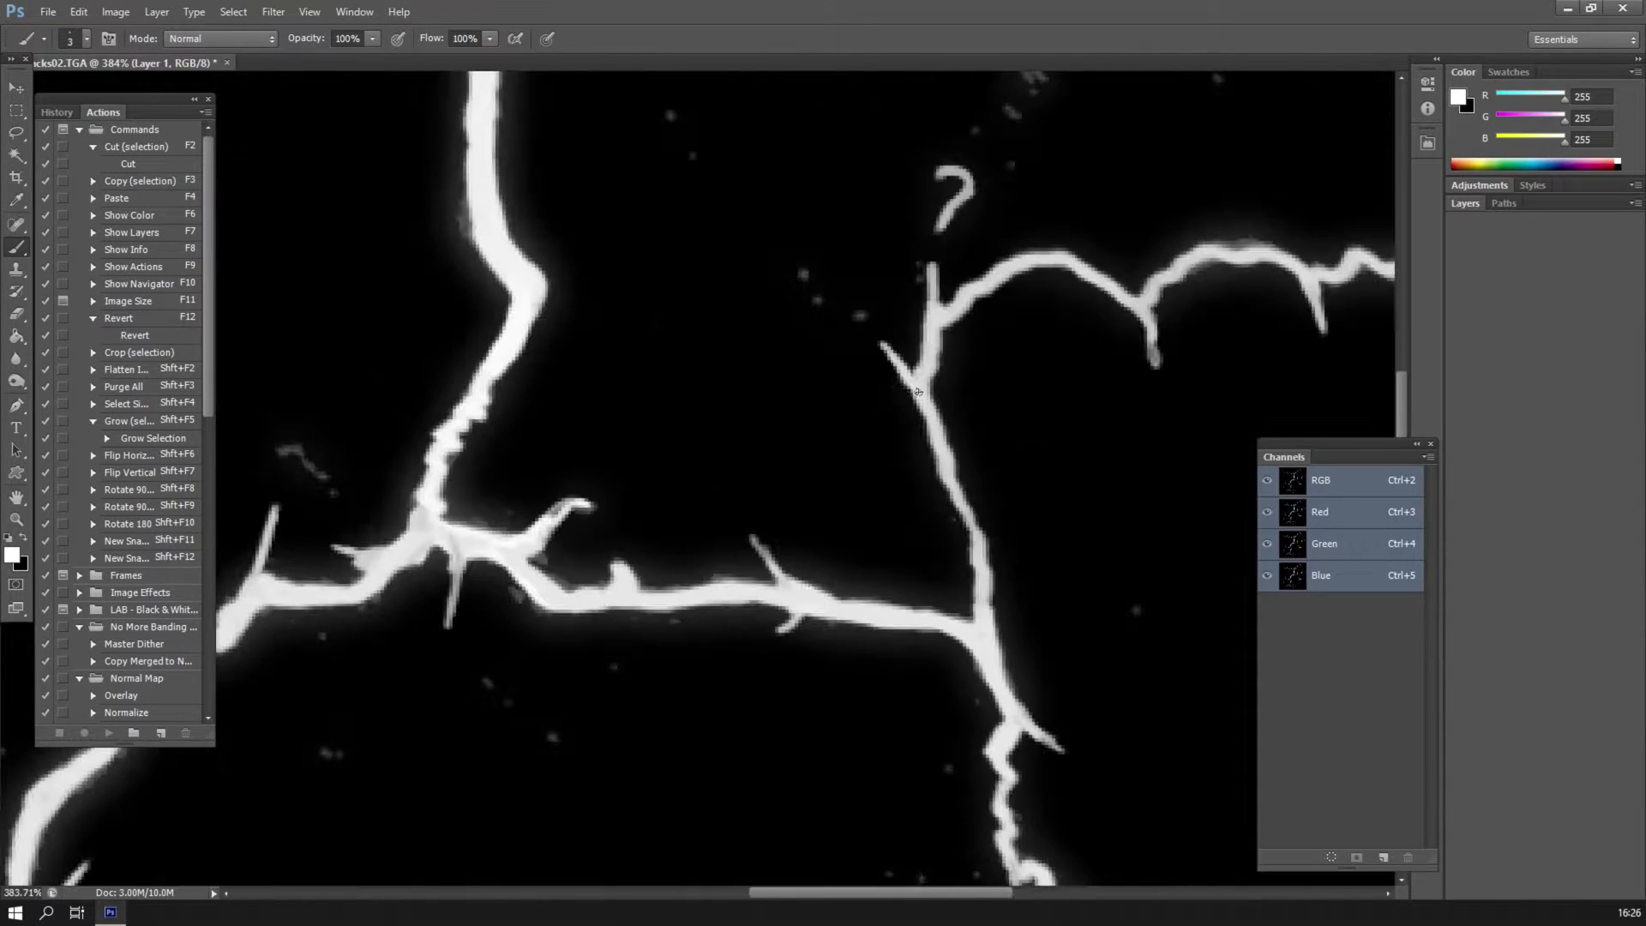
# Extend the short left spur of the vertical crack near the central junction with a thin white tip.
pyautogui.moveTo(514, 386); pyautogui.dragTo(960, 377)
pyautogui.moveTo(915, 501); pyautogui.dragTo(944, 468)
pyautogui.moveTo(943, 300); pyautogui.dragTo(986, 576)
pyautogui.moveTo(994, 347)
pyautogui.mouseDown()
pyautogui.moveTo(1028, 386)
pyautogui.moveTo(949, 394)
pyautogui.mouseUp()
pyautogui.moveTo(951, 386); pyautogui.dragTo(996, 554)
pyautogui.moveTo(1029, 257); pyautogui.dragTo(891, 557)
pyautogui.moveTo(805, 337); pyautogui.dragTo(729, 341)
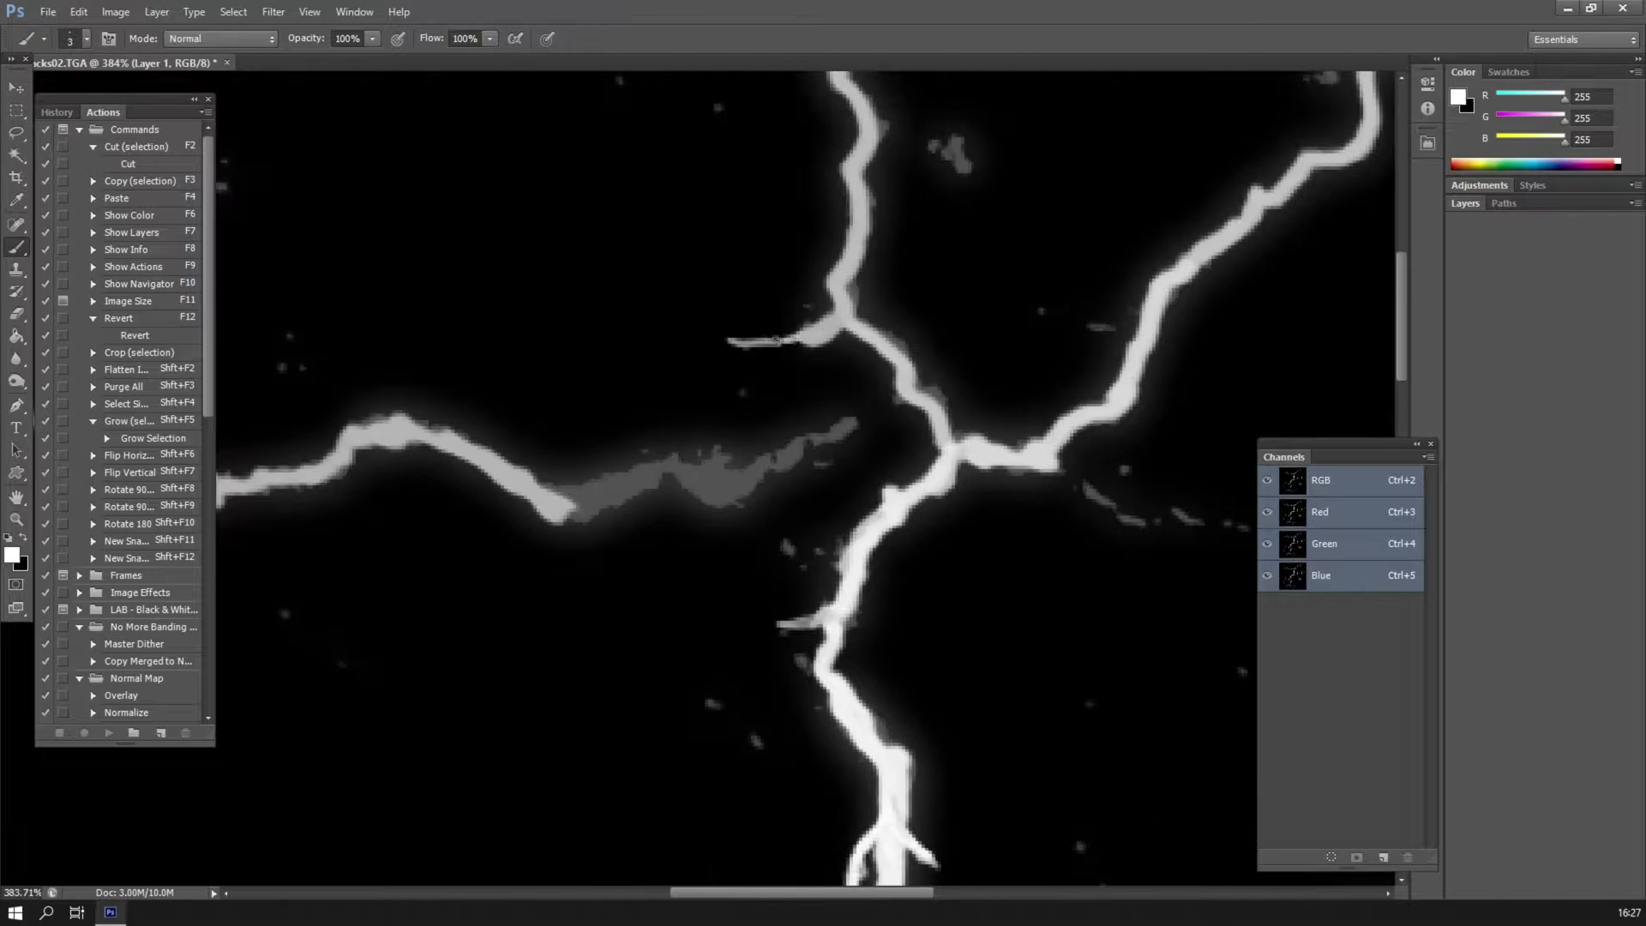
# Paint a thin branch over the dashed trace below the junction and add small white spurs to the rising and left horizontal cracks.
pyautogui.moveTo(848, 167); pyautogui.dragTo(805, 183)
pyautogui.moveTo(1028, 471); pyautogui.dragTo(853, 363)
pyautogui.moveTo(880, 353); pyautogui.dragTo(953, 394)
pyautogui.moveTo(900, 300); pyautogui.dragTo(739, 649)
pyautogui.moveTo(1024, 315); pyautogui.dragTo(977, 331)
pyautogui.moveTo(1115, 274); pyautogui.dragTo(840, 261)
pyautogui.moveTo(1016, 225); pyautogui.dragTo(999, 255)
pyautogui.moveTo(1067, 178)
pyautogui.mouseDown()
pyautogui.moveTo(1159, 294)
pyautogui.moveTo(1241, 353)
pyautogui.mouseUp()
pyautogui.moveTo(1215, 385); pyautogui.dragTo(1217, 555)
pyautogui.moveTo(548, 480); pyautogui.dragTo(1021, 357)
pyautogui.moveTo(772, 257); pyautogui.dragTo(856, 438)
pyautogui.moveTo(814, 385); pyautogui.dragTo(840, 418)
pyautogui.moveTo(514, 772); pyautogui.dragTo(775, 308)
pyautogui.moveTo(767, 333); pyautogui.dragTo(812, 313)
pyautogui.moveTo(608, 240); pyautogui.dragTo(592, 216)
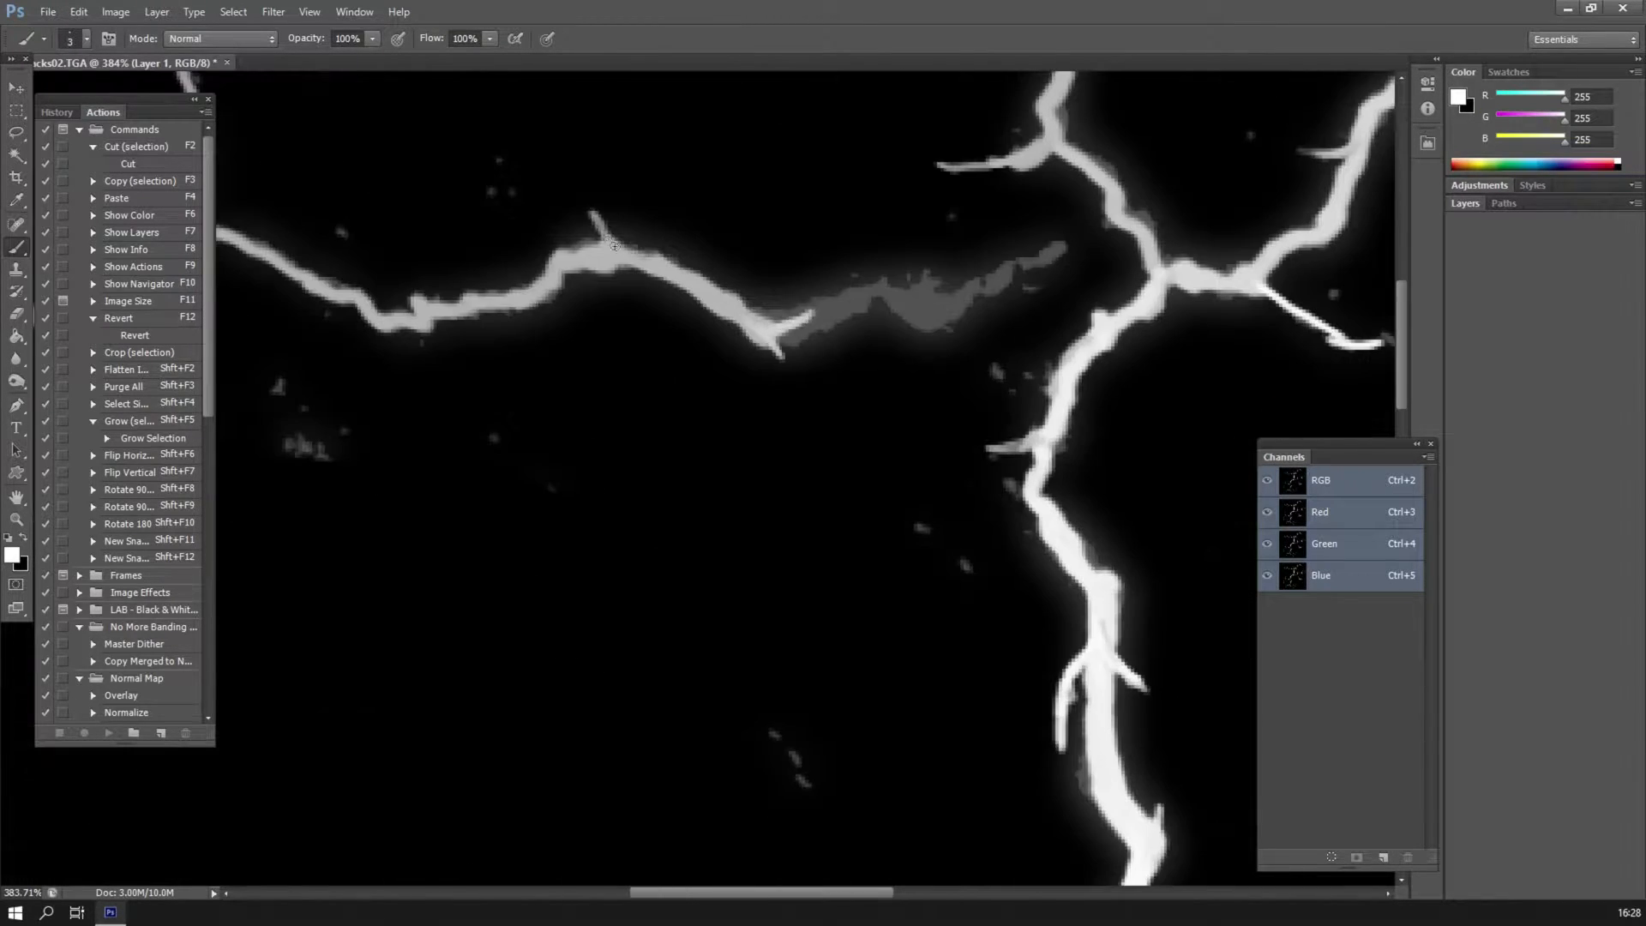
# Add a short downward spur to the upper-left horizontal crack and paint a long rising branch with small side hooks.
pyautogui.moveTo(411, 360); pyautogui.dragTo(721, 232)
pyautogui.moveTo(733, 198); pyautogui.dragTo(742, 248)
pyautogui.moveTo(592, 263); pyautogui.dragTo(763, 550)
pyautogui.moveTo(672, 377); pyautogui.dragTo(624, 158)
pyautogui.moveTo(679, 319); pyautogui.dragTo(706, 344)
pyautogui.moveTo(669, 374); pyautogui.dragTo(622, 406)
# Paint a small upward spur and a two-pronged downward fork near the far end of the upper-left crack.
pyautogui.moveTo(557, 446); pyautogui.dragTo(810, 292)
pyautogui.moveTo(781, 307); pyautogui.dragTo(770, 277)
pyautogui.moveTo(716, 401); pyautogui.dragTo(755, 481)
pyautogui.moveTo(711, 405); pyautogui.dragTo(672, 446)
# Paint thin white side branches on the vertical crack rising from the left end of the middle-left crack.
pyautogui.moveTo(739, 322)
pyautogui.mouseDown()
pyautogui.moveTo(656, 288)
pyautogui.moveTo(557, 89)
pyautogui.mouseUp()
pyautogui.moveTo(900, 772); pyautogui.dragTo(763, 257)
pyautogui.moveTo(951, 797)
pyautogui.mouseDown()
pyautogui.moveTo(810, 292)
pyautogui.moveTo(789, 340)
pyautogui.mouseUp()
pyautogui.moveTo(799, 300)
pyautogui.mouseDown()
pyautogui.moveTo(730, 197)
pyautogui.moveTo(521, 314)
pyautogui.mouseUp()
pyautogui.moveTo(523, 281)
pyautogui.mouseDown()
pyautogui.moveTo(396, 149)
pyautogui.moveTo(680, 485)
pyautogui.mouseUp()
pyautogui.moveTo(649, 417); pyautogui.dragTo(534, 392)
pyautogui.moveTo(672, 272)
pyautogui.mouseDown()
pyautogui.moveTo(680, 172)
pyautogui.moveTo(691, 497)
pyautogui.mouseUp()
# Add a spur near the top of the descending lower-left crack, plus a long left branch and short twigs near its end.
pyautogui.moveTo(729, 634); pyautogui.dragTo(790, 248)
pyautogui.moveTo(787, 238)
pyautogui.mouseDown()
pyautogui.moveTo(587, 460)
pyautogui.moveTo(787, 235)
pyautogui.mouseUp()
pyautogui.moveTo(744, 278); pyautogui.dragTo(720, 367)
pyautogui.moveTo(548, 669); pyautogui.dragTo(793, 408)
pyautogui.moveTo(778, 317); pyautogui.dragTo(619, 260)
pyautogui.moveTo(770, 362); pyautogui.dragTo(742, 406)
pyautogui.moveTo(789, 502); pyautogui.dragTo(755, 536)
# Add a side spur and a forked tip to the short downward branch of the bottom-left crack.
pyautogui.moveTo(951, 755); pyautogui.dragTo(719, 426)
pyautogui.moveTo(975, 520); pyautogui.dragTo(917, 549)
pyautogui.moveTo(926, 684); pyautogui.dragTo(935, 752)
pyautogui.moveTo(927, 682); pyautogui.dragTo(888, 737)
# Paint thin white spurs on the remaining bottom cracks, including a rising twig near the end of the lower diagonal crack.
pyautogui.moveTo(1128, 439); pyautogui.dragTo(1006, 398)
pyautogui.moveTo(1229, 427); pyautogui.dragTo(735, 167)
pyautogui.moveTo(912, 217); pyautogui.dragTo(879, 318)
pyautogui.moveTo(947, 445); pyautogui.dragTo(685, 338)
pyautogui.moveTo(1012, 420); pyautogui.dragTo(846, 412)
pyautogui.moveTo(869, 409); pyautogui.dragTo(869, 333)
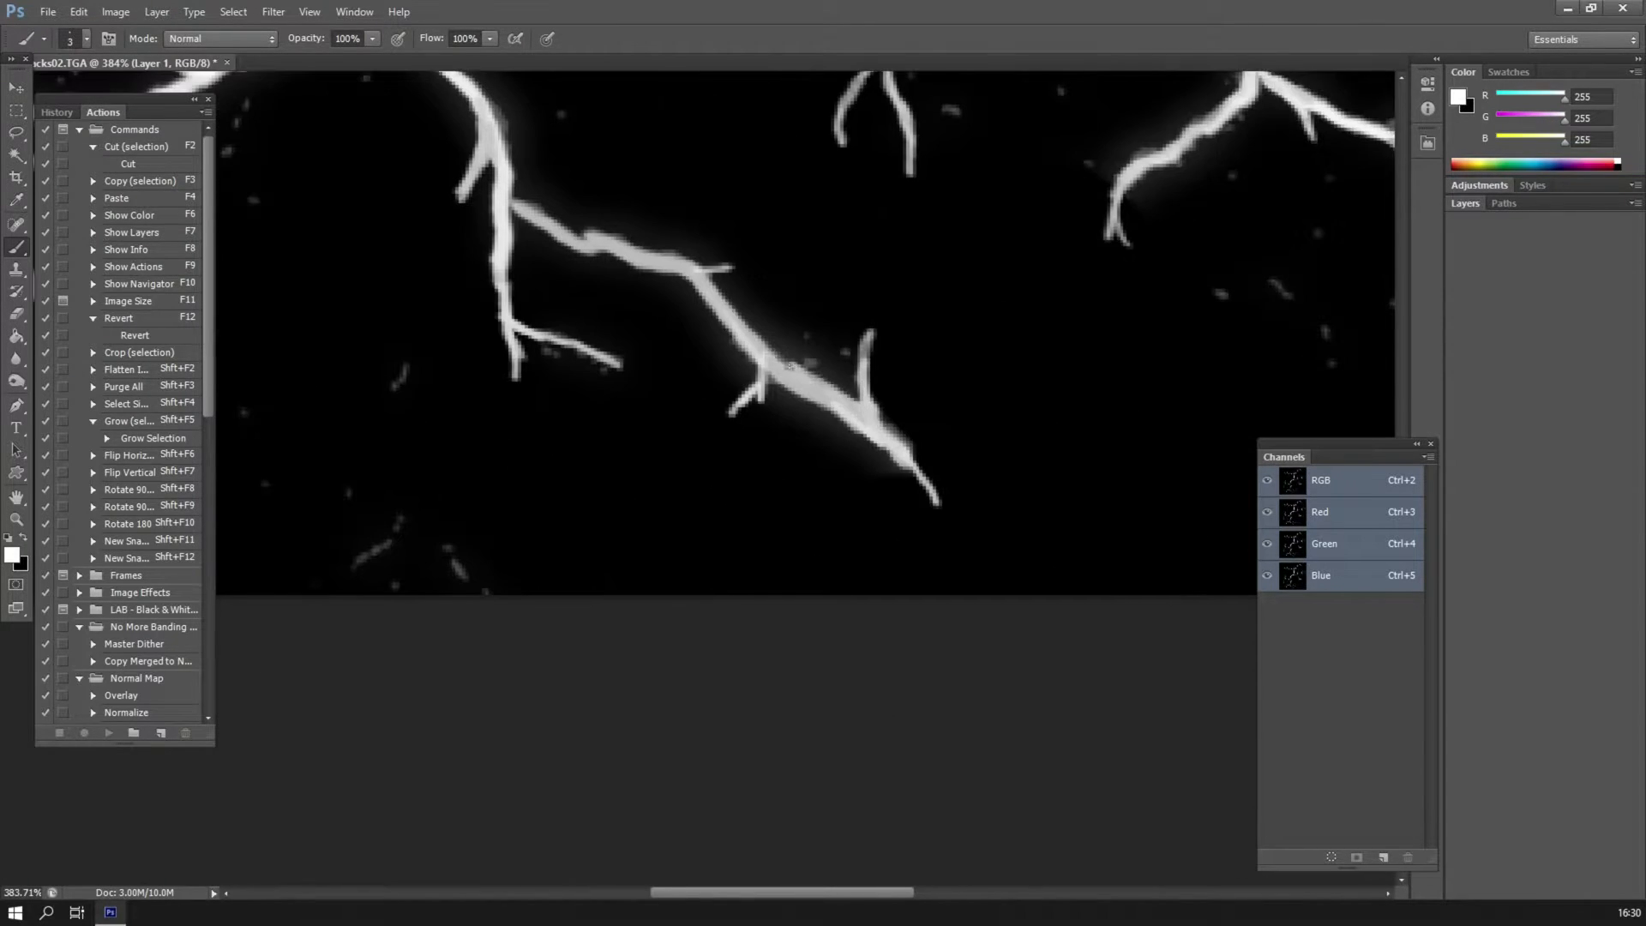
# Fit the whole texture in view, show the layers and compare the painting with and without the Background copy layer.
pyautogui.hotkey('ctrl', '0')
pyautogui.press('F7')
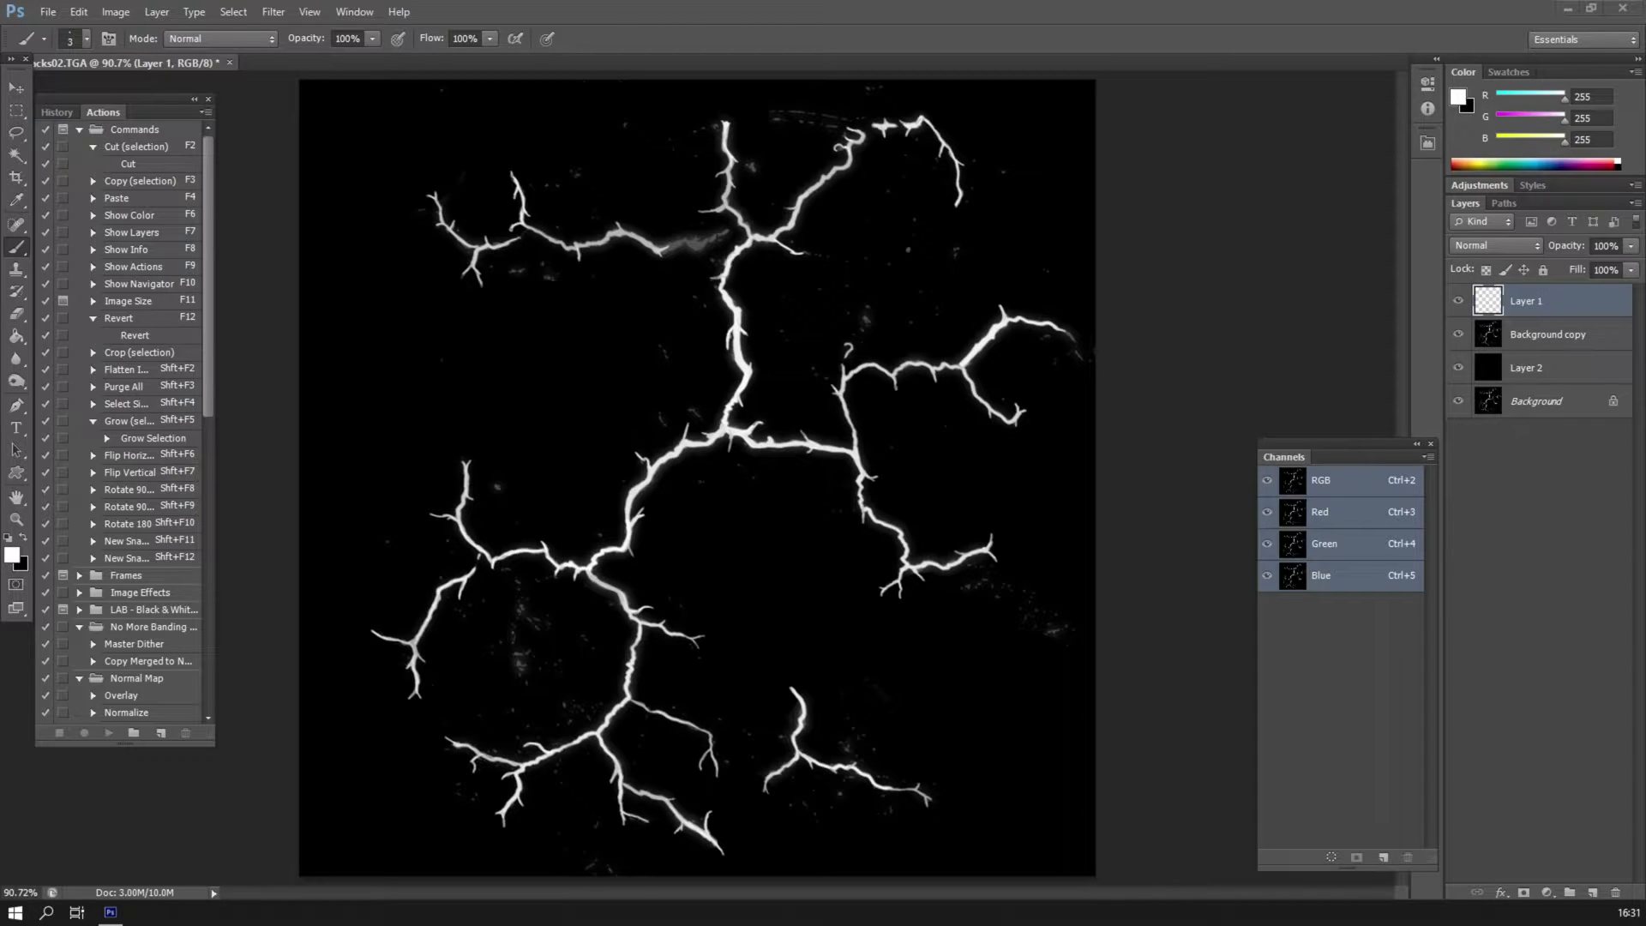
pyautogui.click(1458, 333)
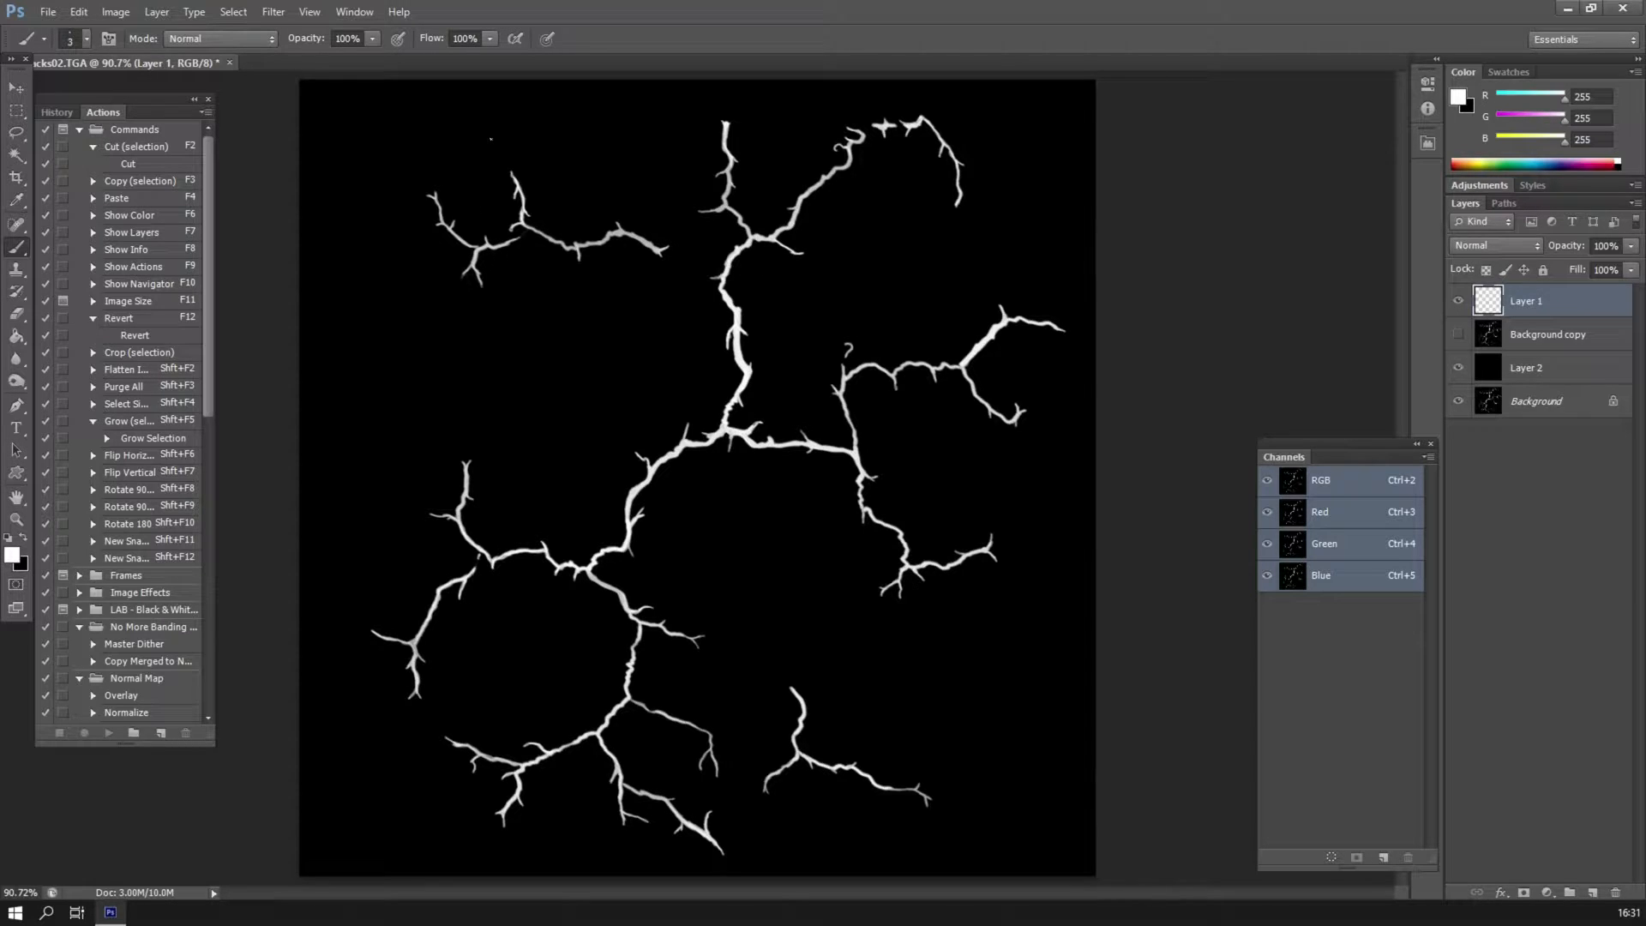
pyautogui.click(1459, 335)
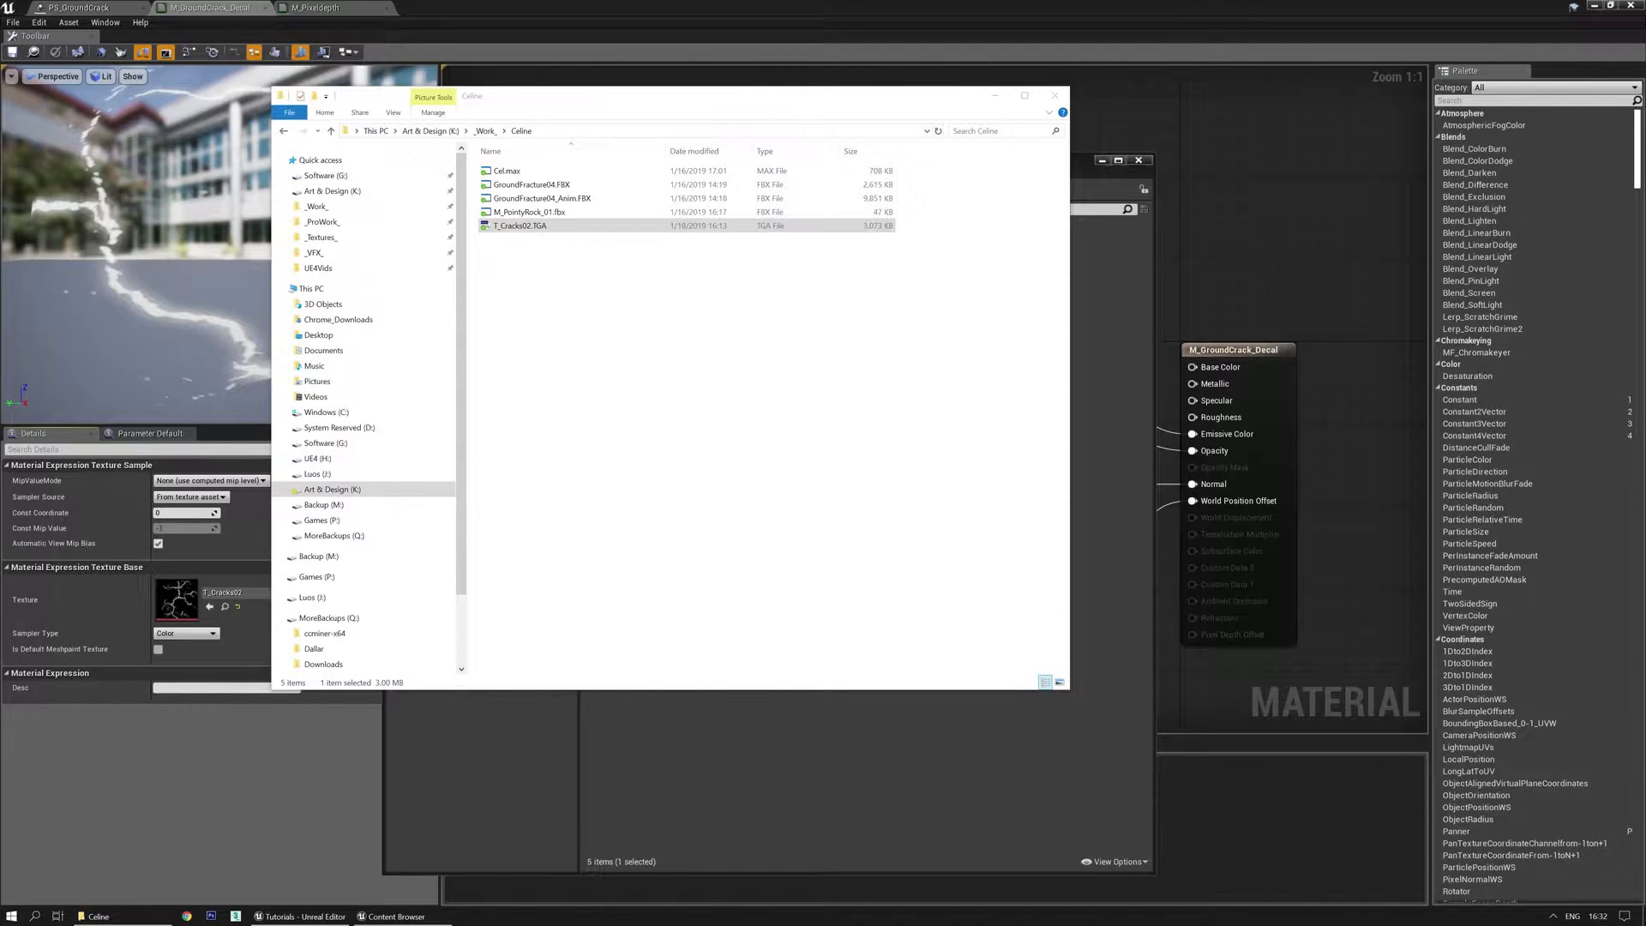
# Switch to Unreal Editor and preview the M_GroundCrack_Decal material on the plane mesh from a closer angle.
pyautogui.click(551, 5)
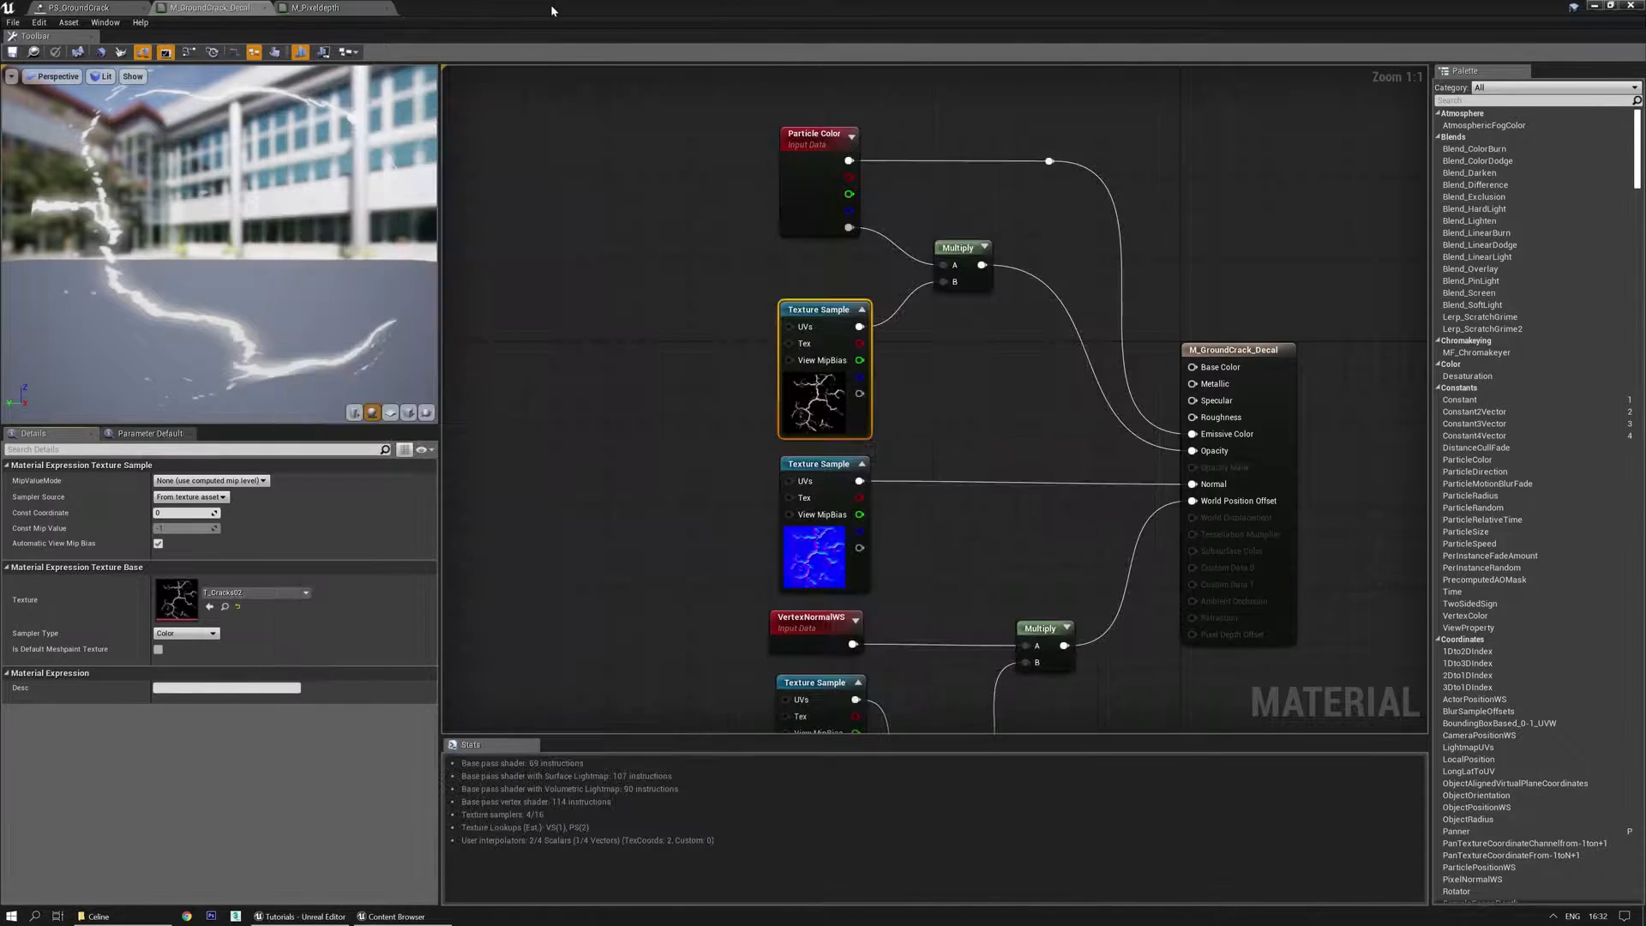
pyautogui.moveTo(255, 243); pyautogui.dragTo(369, 360)
pyautogui.click(390, 412)
pyautogui.moveTo(149, 335); pyautogui.dragTo(159, 286)
pyautogui.scroll(5, 214, 364)
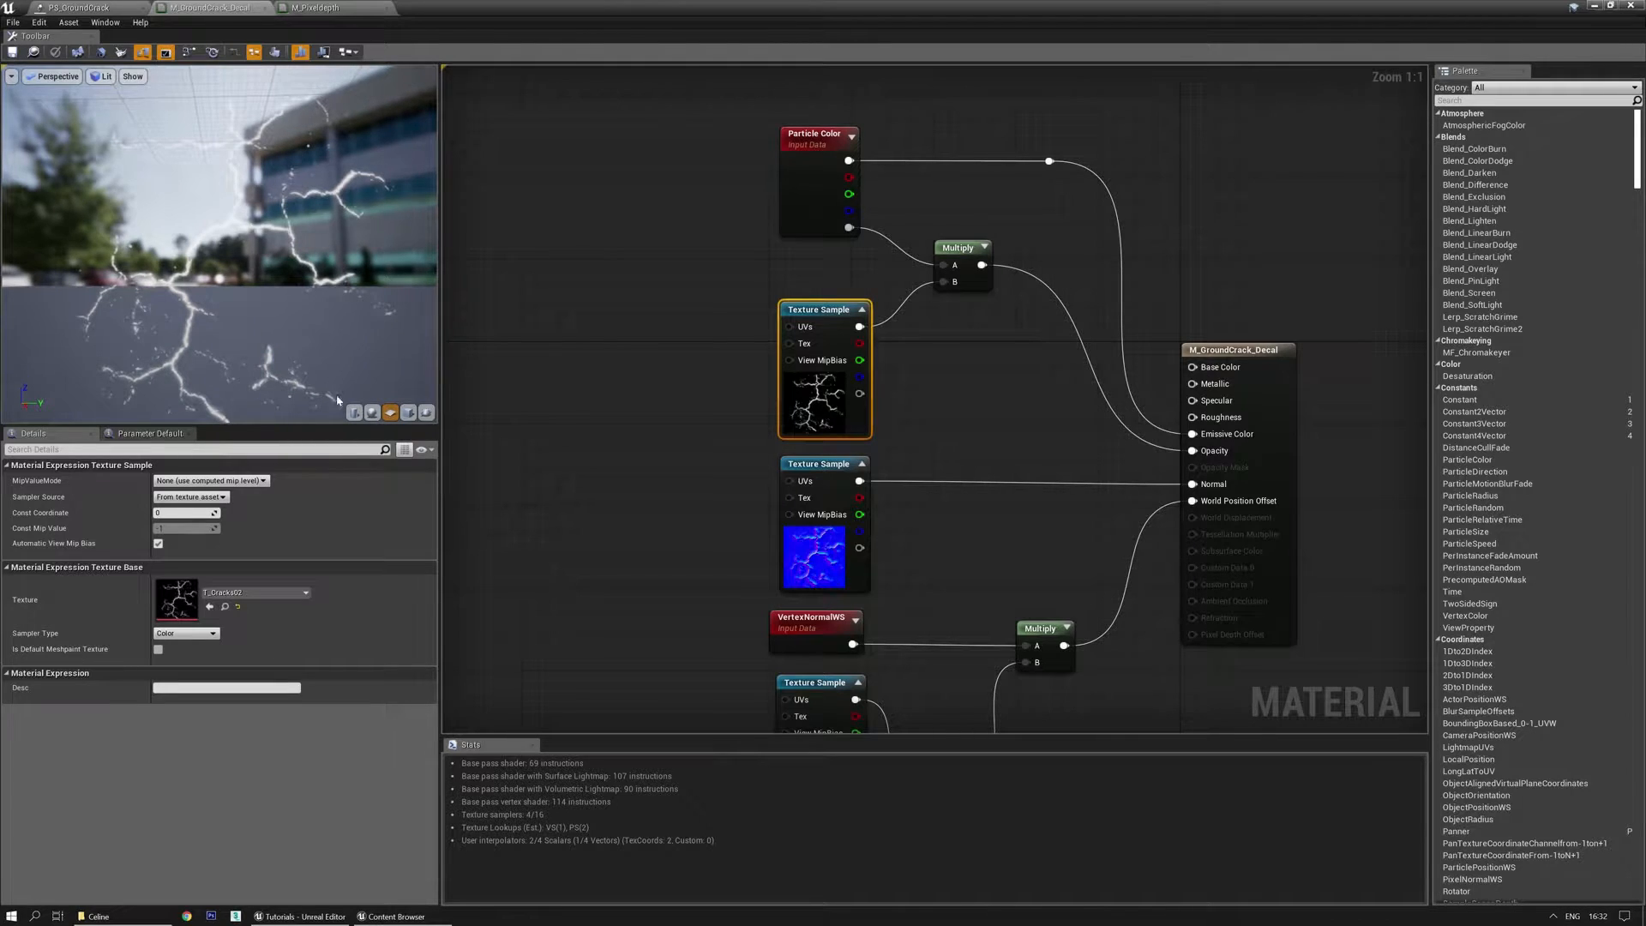
pyautogui.moveTo(280, 355); pyautogui.dragTo(261, 340)
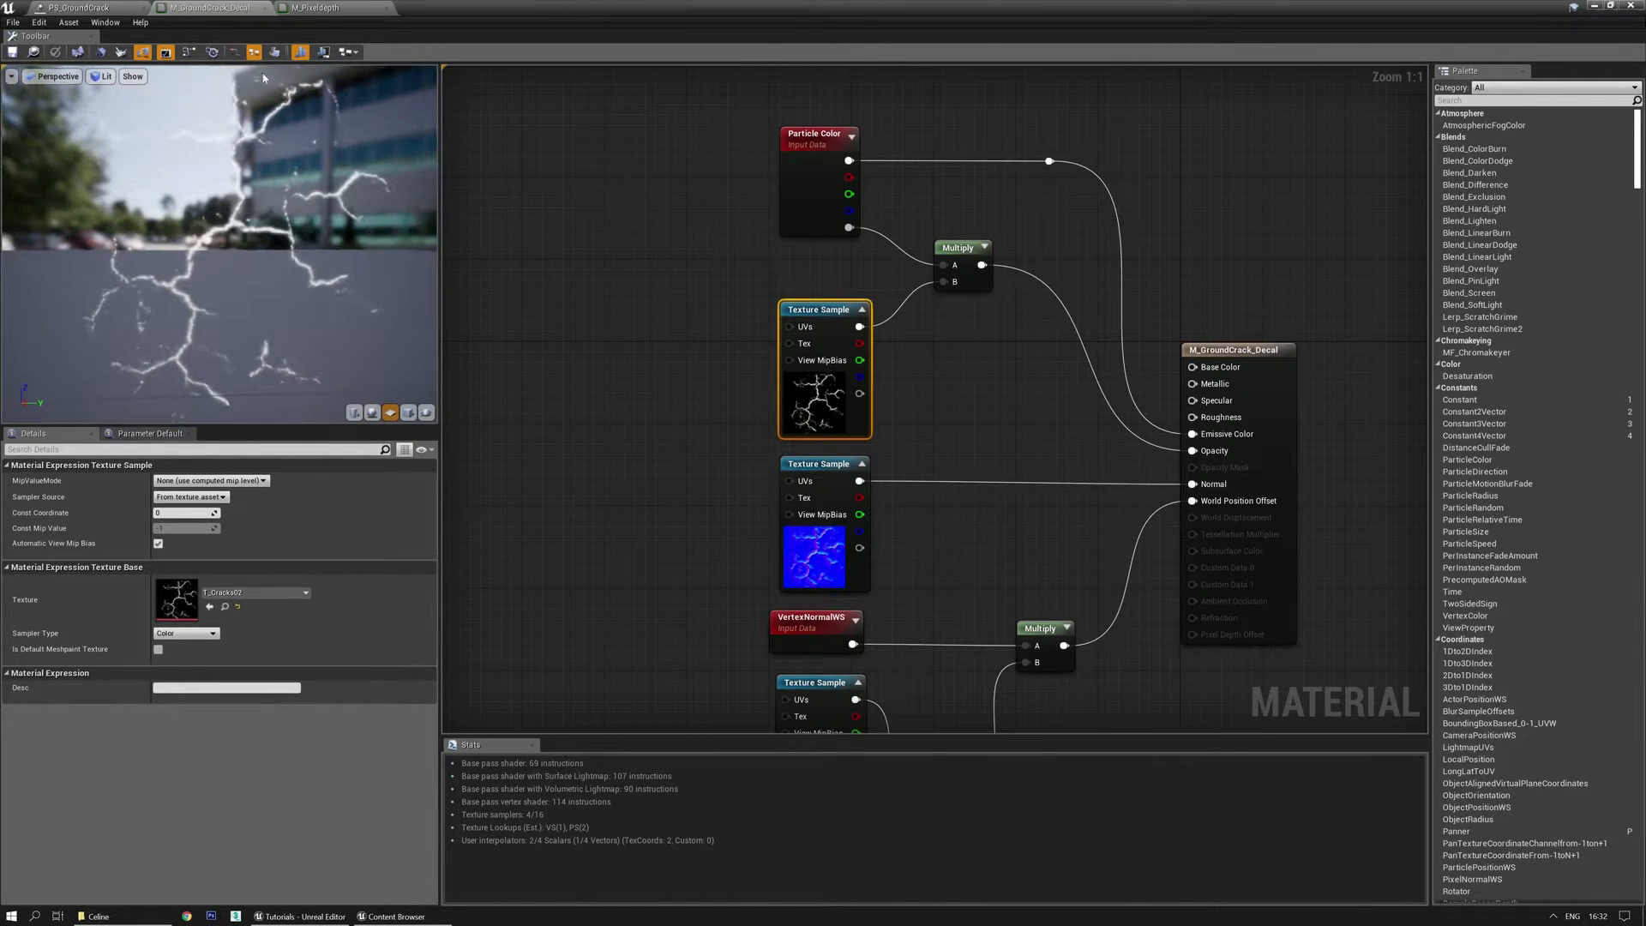
# Open the PS_GroundCrack particle system and examine the Cracks emitter in isolation.
pyautogui.click(79, 8)
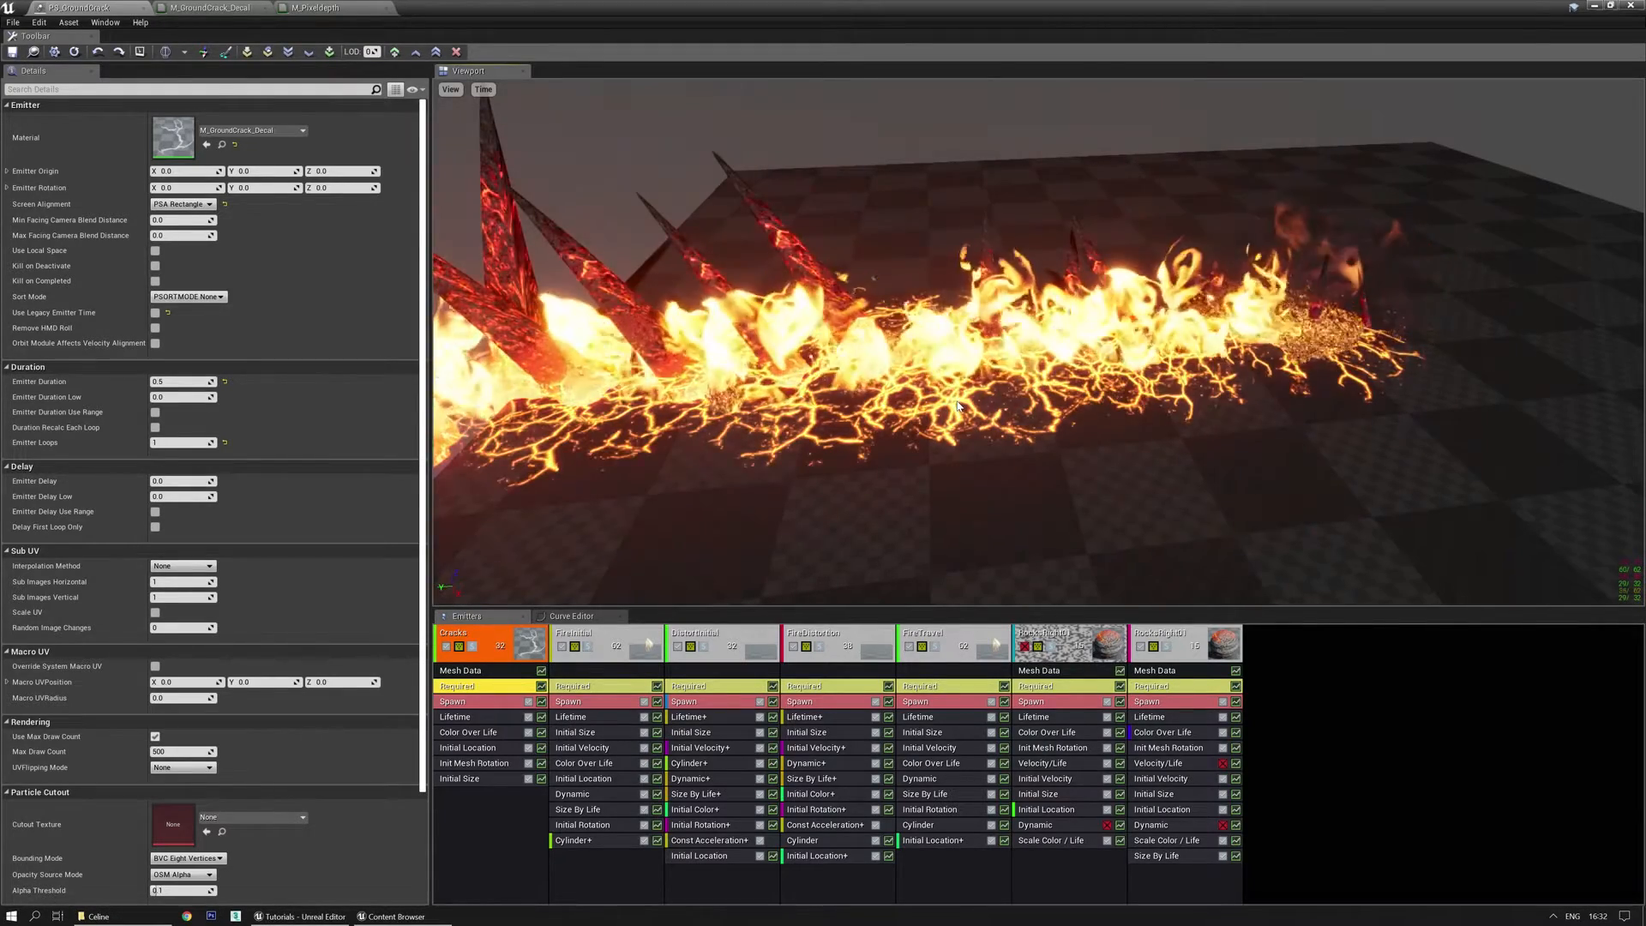
pyautogui.click(471, 645)
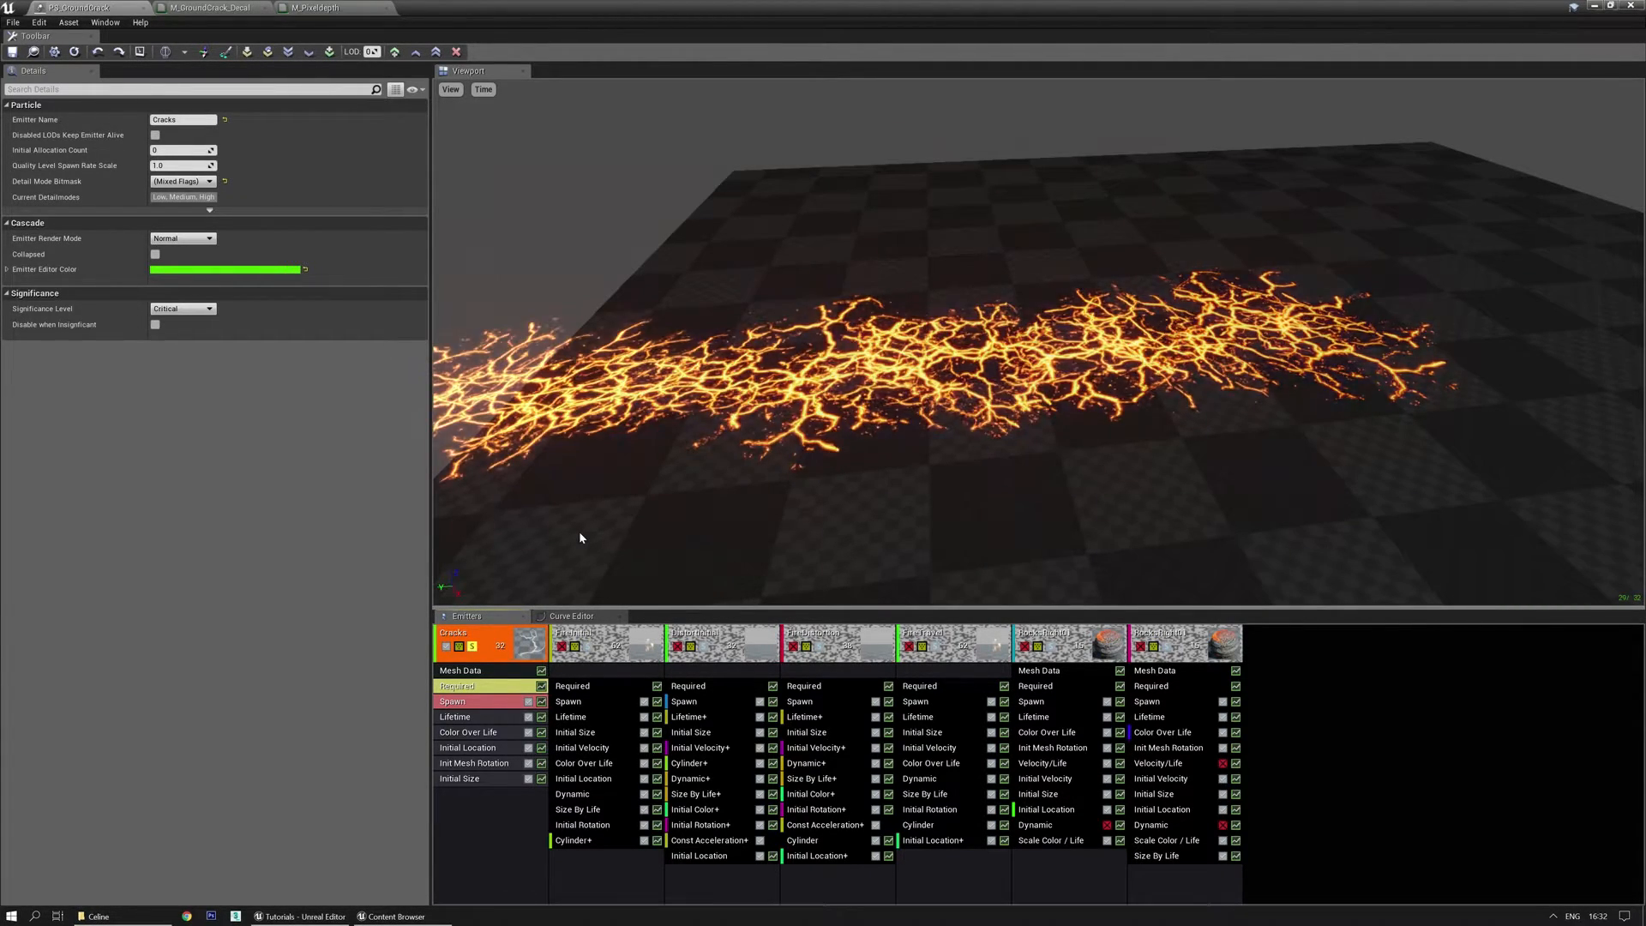
pyautogui.moveTo(793, 159); pyautogui.dragTo(917, 307, button='right')
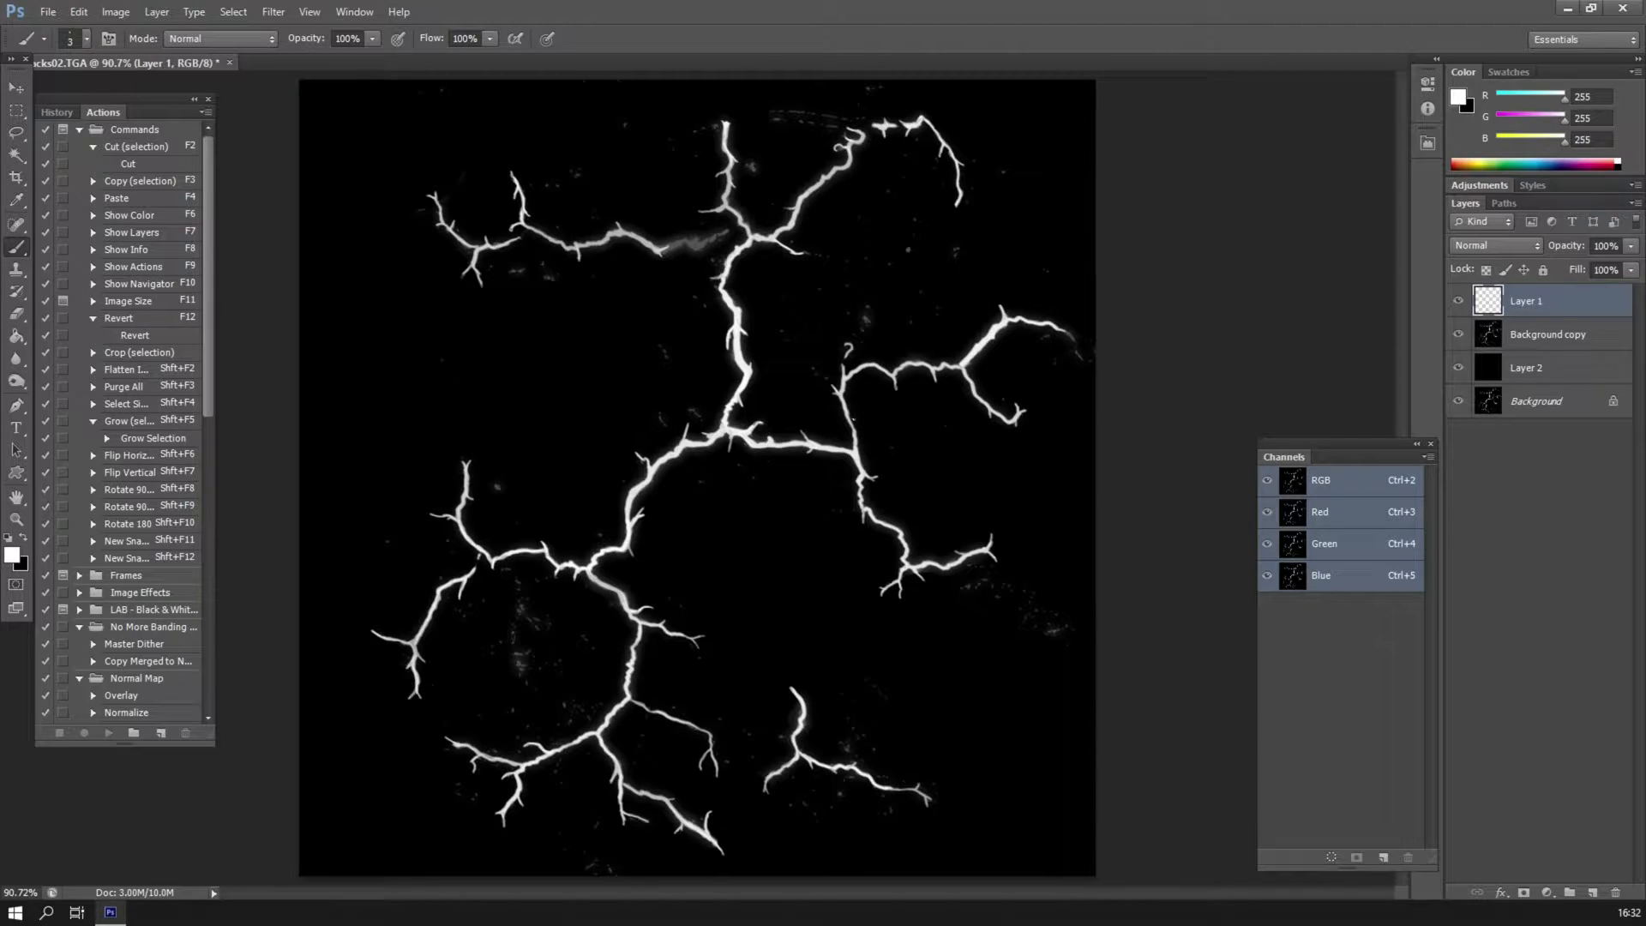
# Switch to Photoshop, hide Background copy and move Layer 2 directly above it, leaving Layer 1 selected.
pyautogui.click(1460, 335)
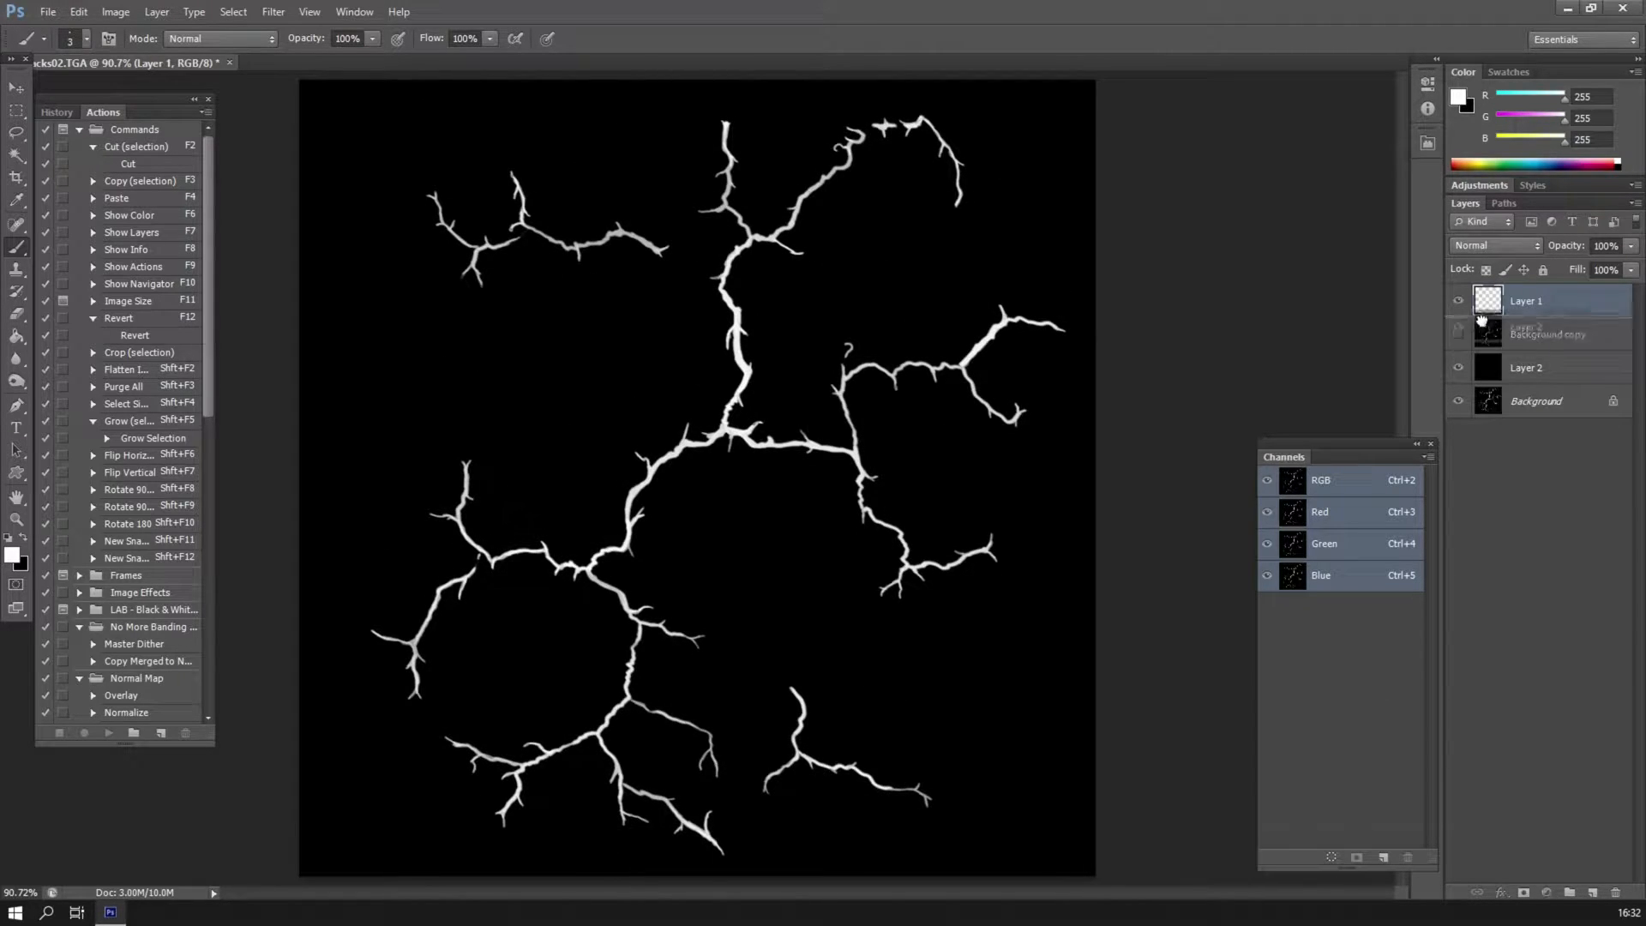
pyautogui.moveTo(1468, 367); pyautogui.dragTo(1468, 347)
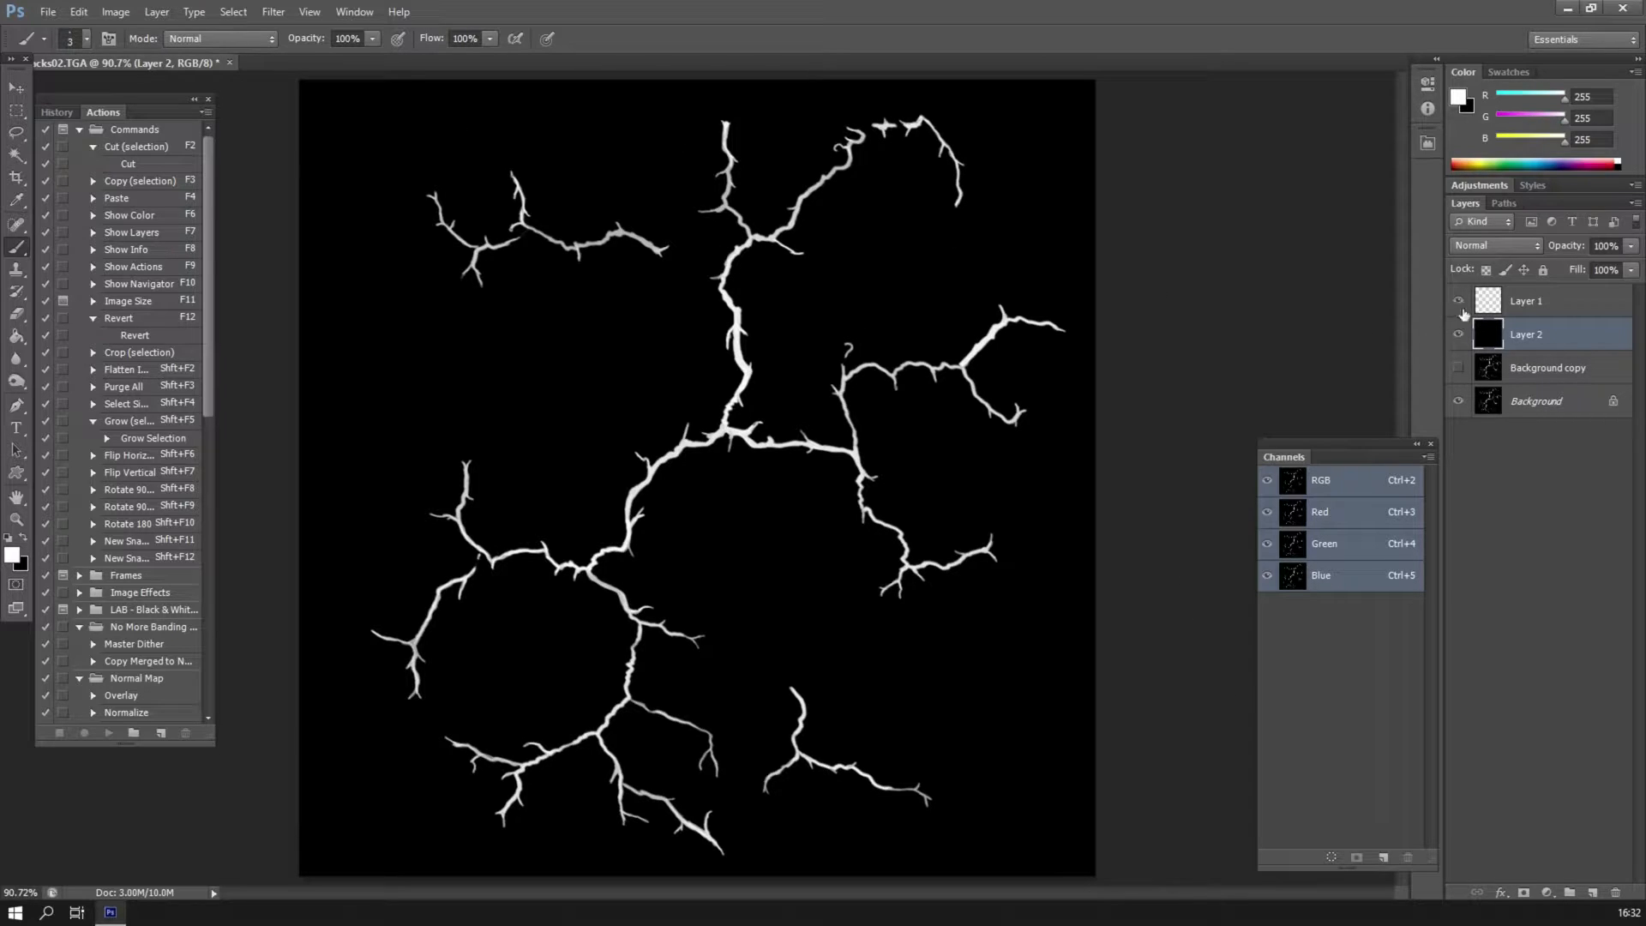
pyautogui.click(1484, 305)
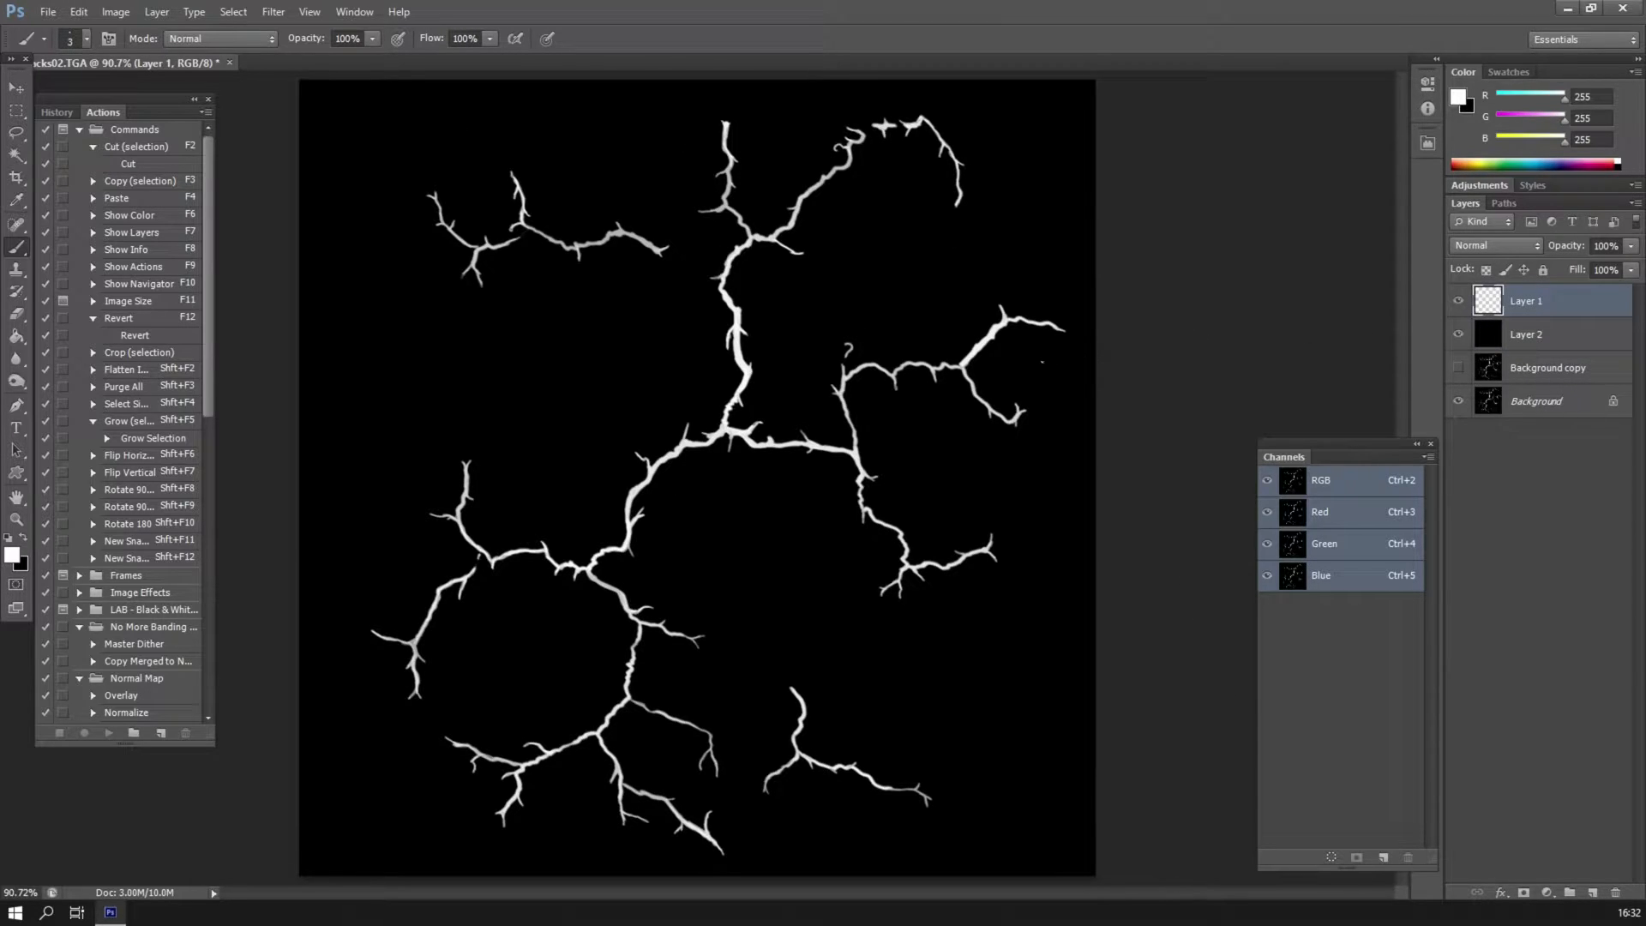
# Duplicate Layer 1 and apply a Gaussian Blur with a 3.5 pixel radius to the copy.
pyautogui.hotkey('ctrl', 'j')
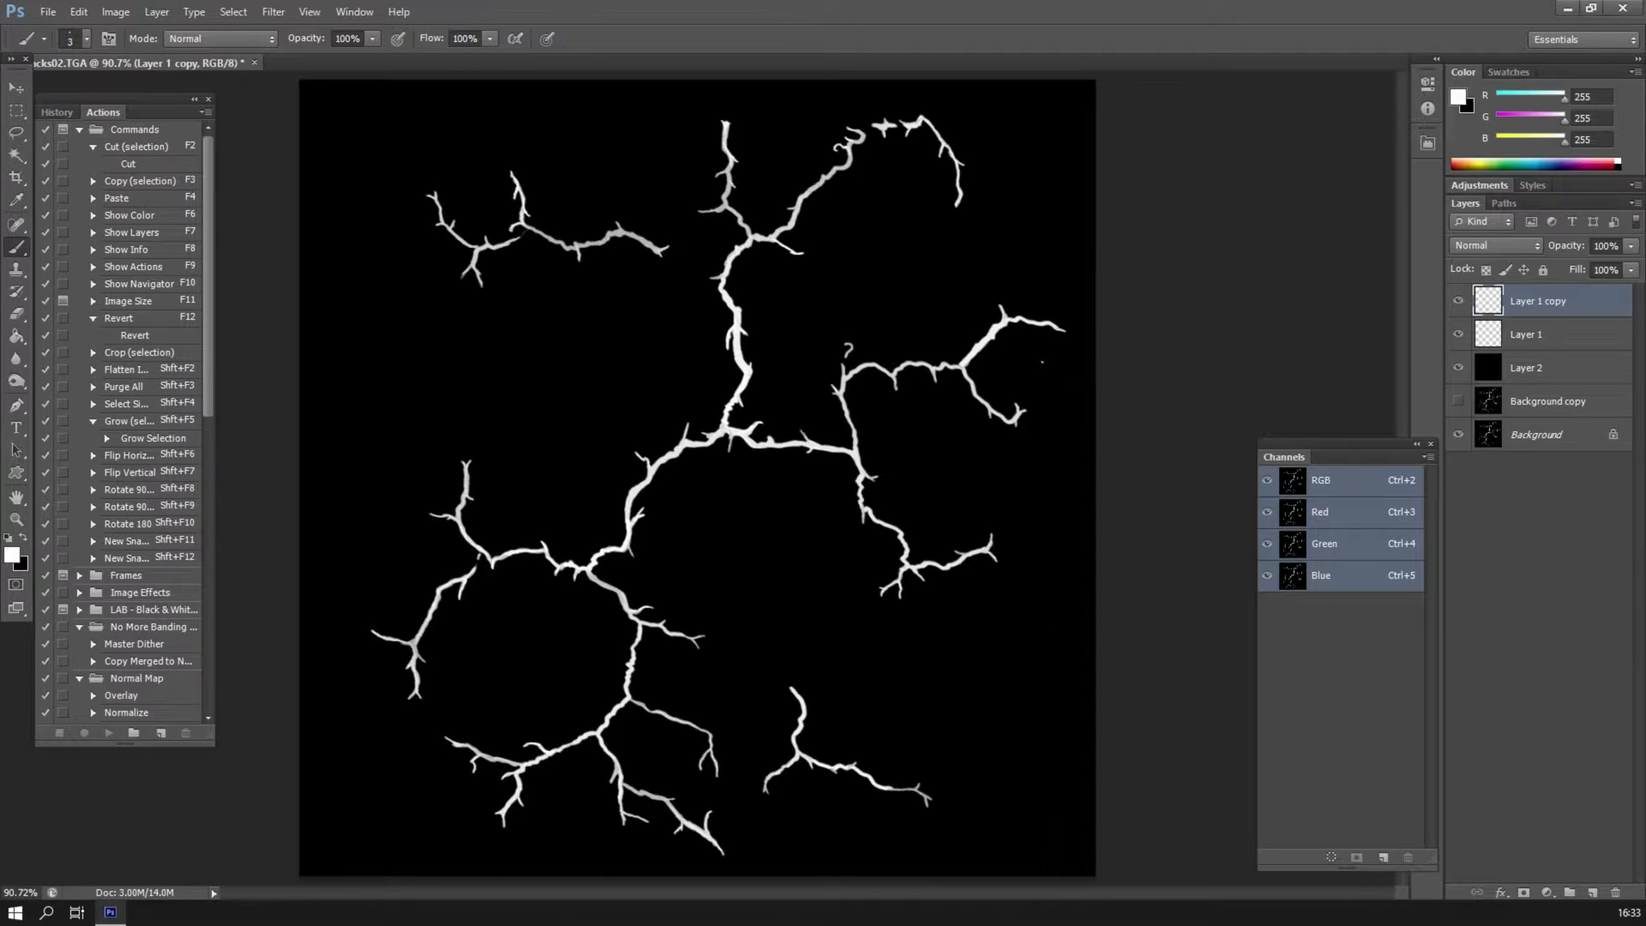
pyautogui.click(274, 12)
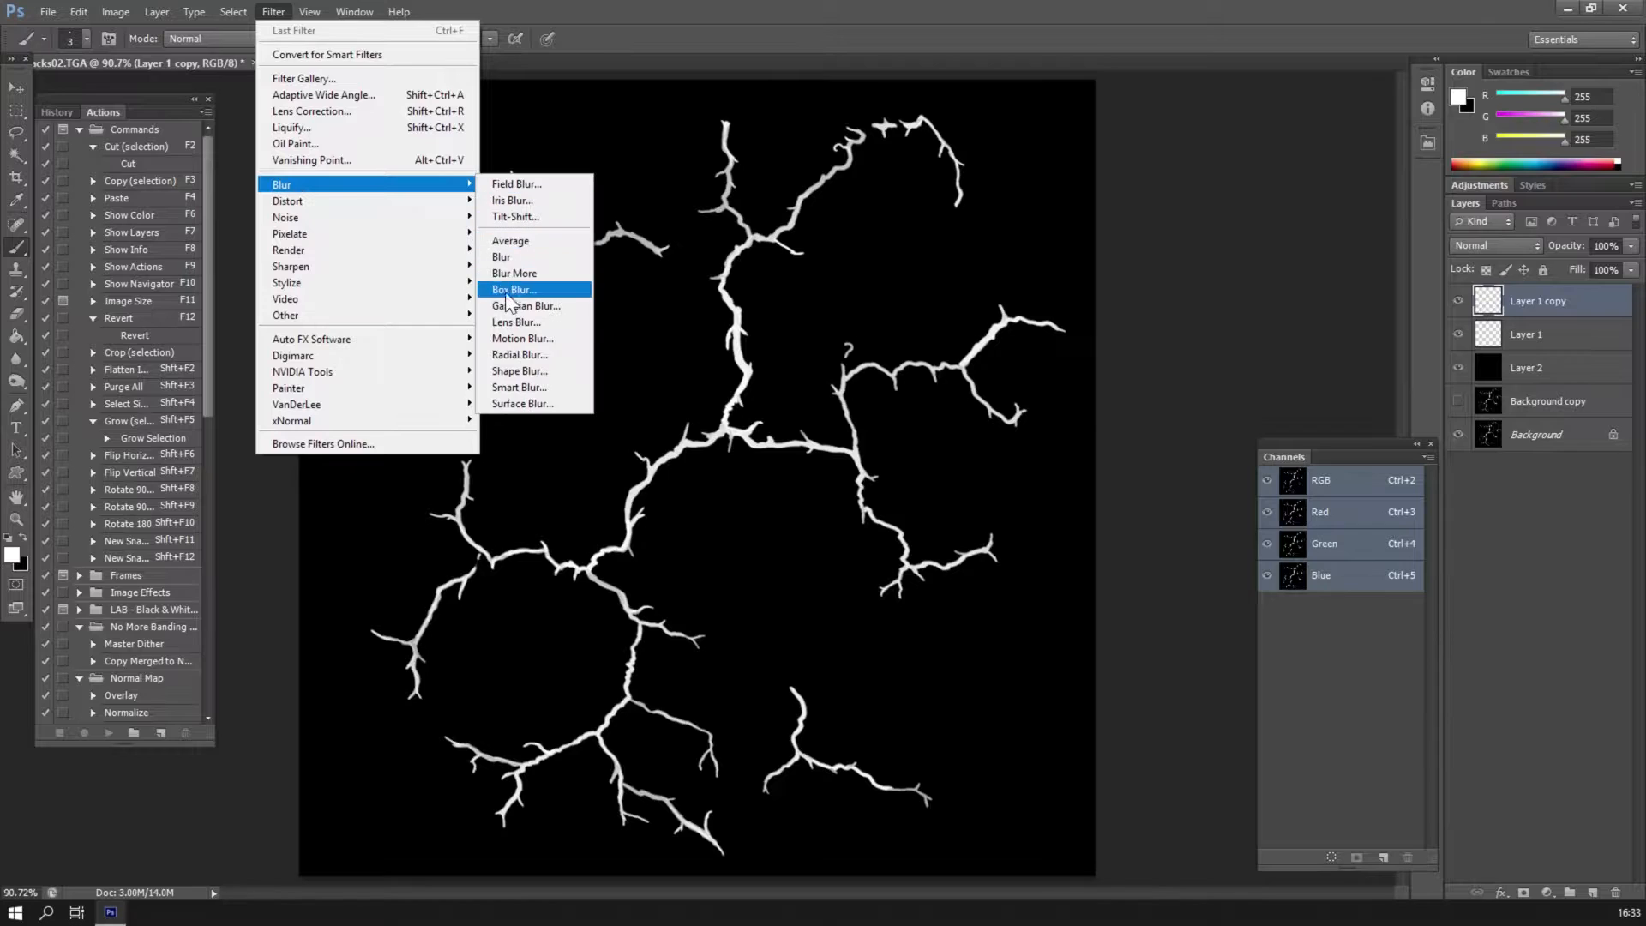
pyautogui.click(524, 305)
pyautogui.moveTo(911, 454); pyautogui.dragTo(894, 455)
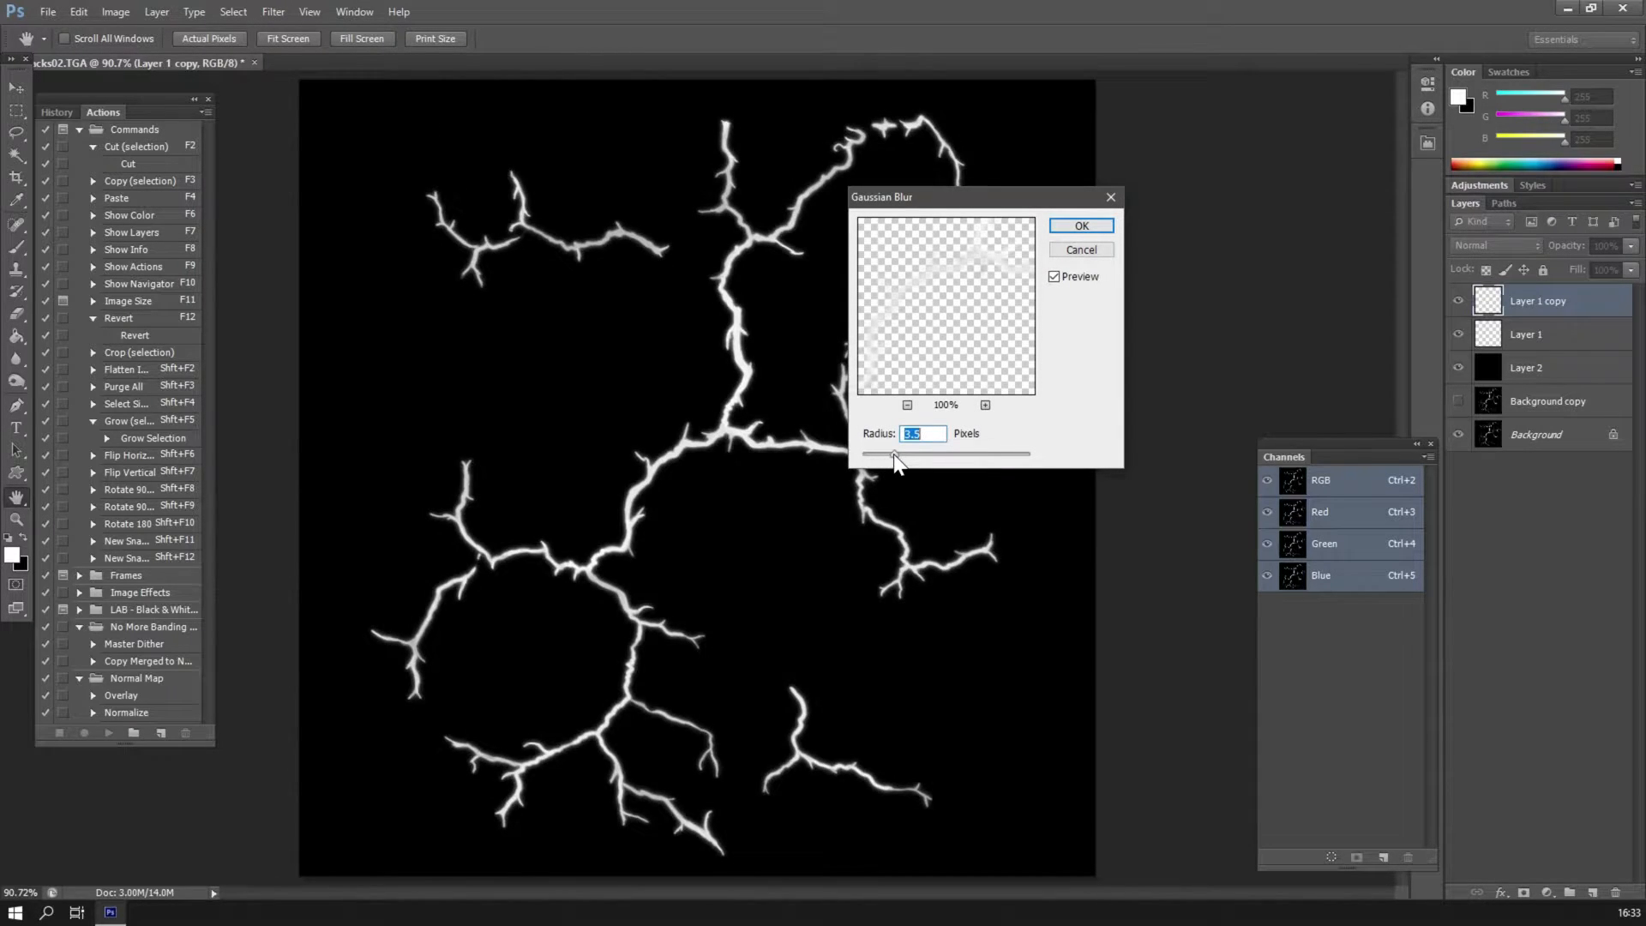
pyautogui.click(1080, 225)
# Try the Overlay blend mode on Layer 1 copy, settling on Screen instead.
pyautogui.click(19, 520)
pyautogui.moveTo(652, 255); pyautogui.dragTo(720, 360)
pyautogui.click(29, 92)
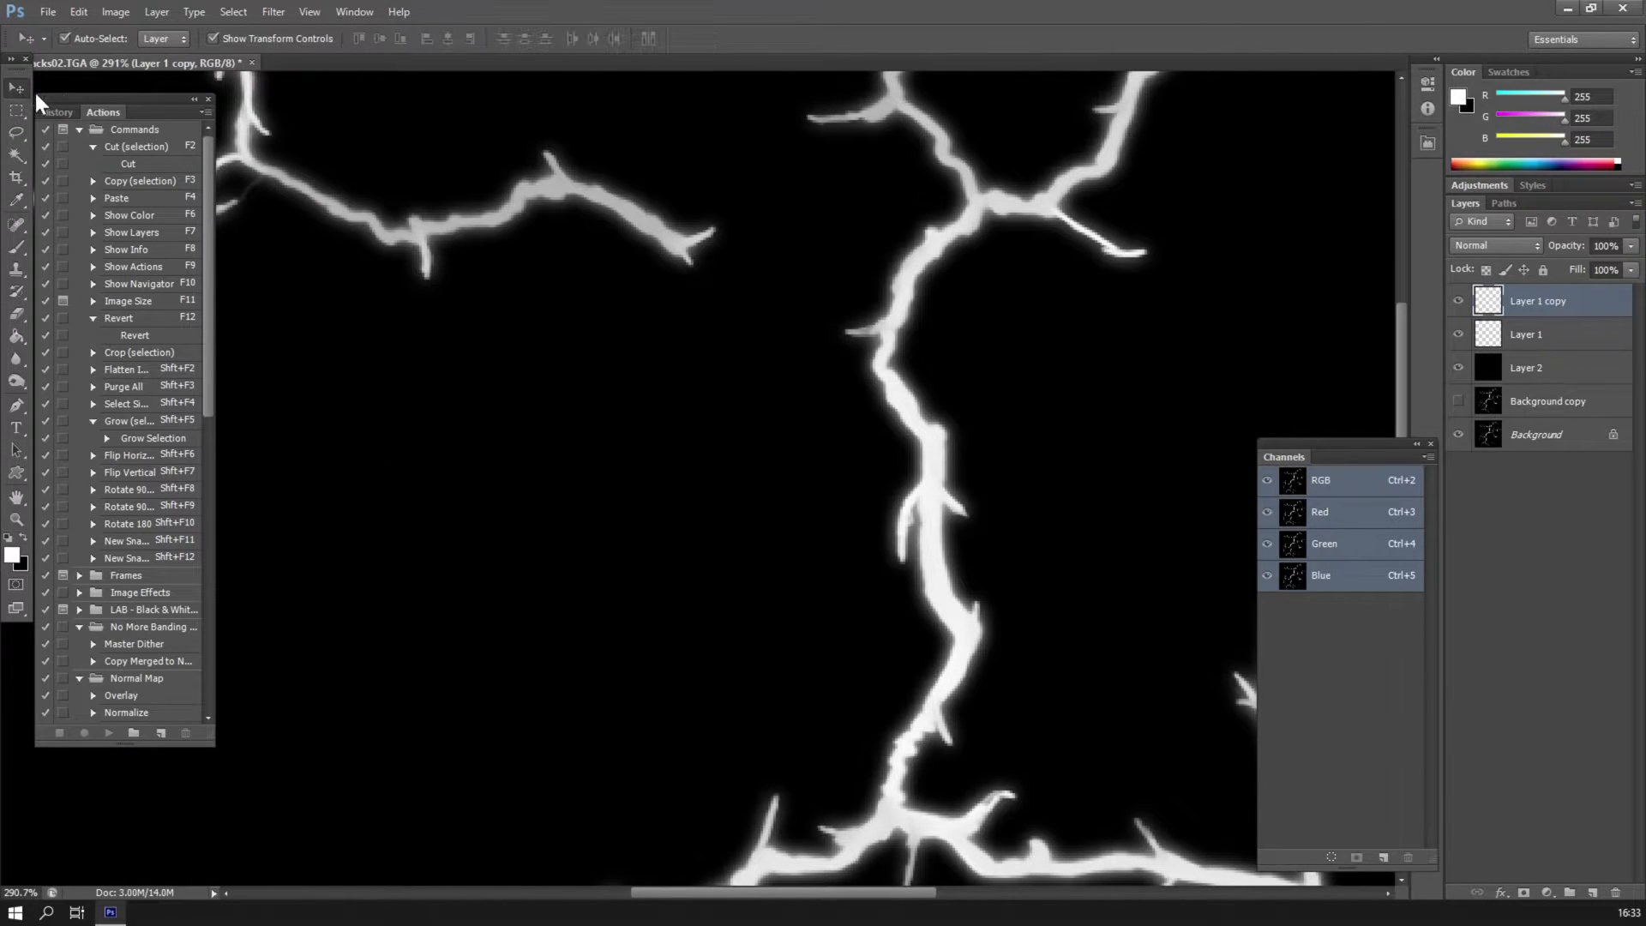
pyautogui.click(1454, 246)
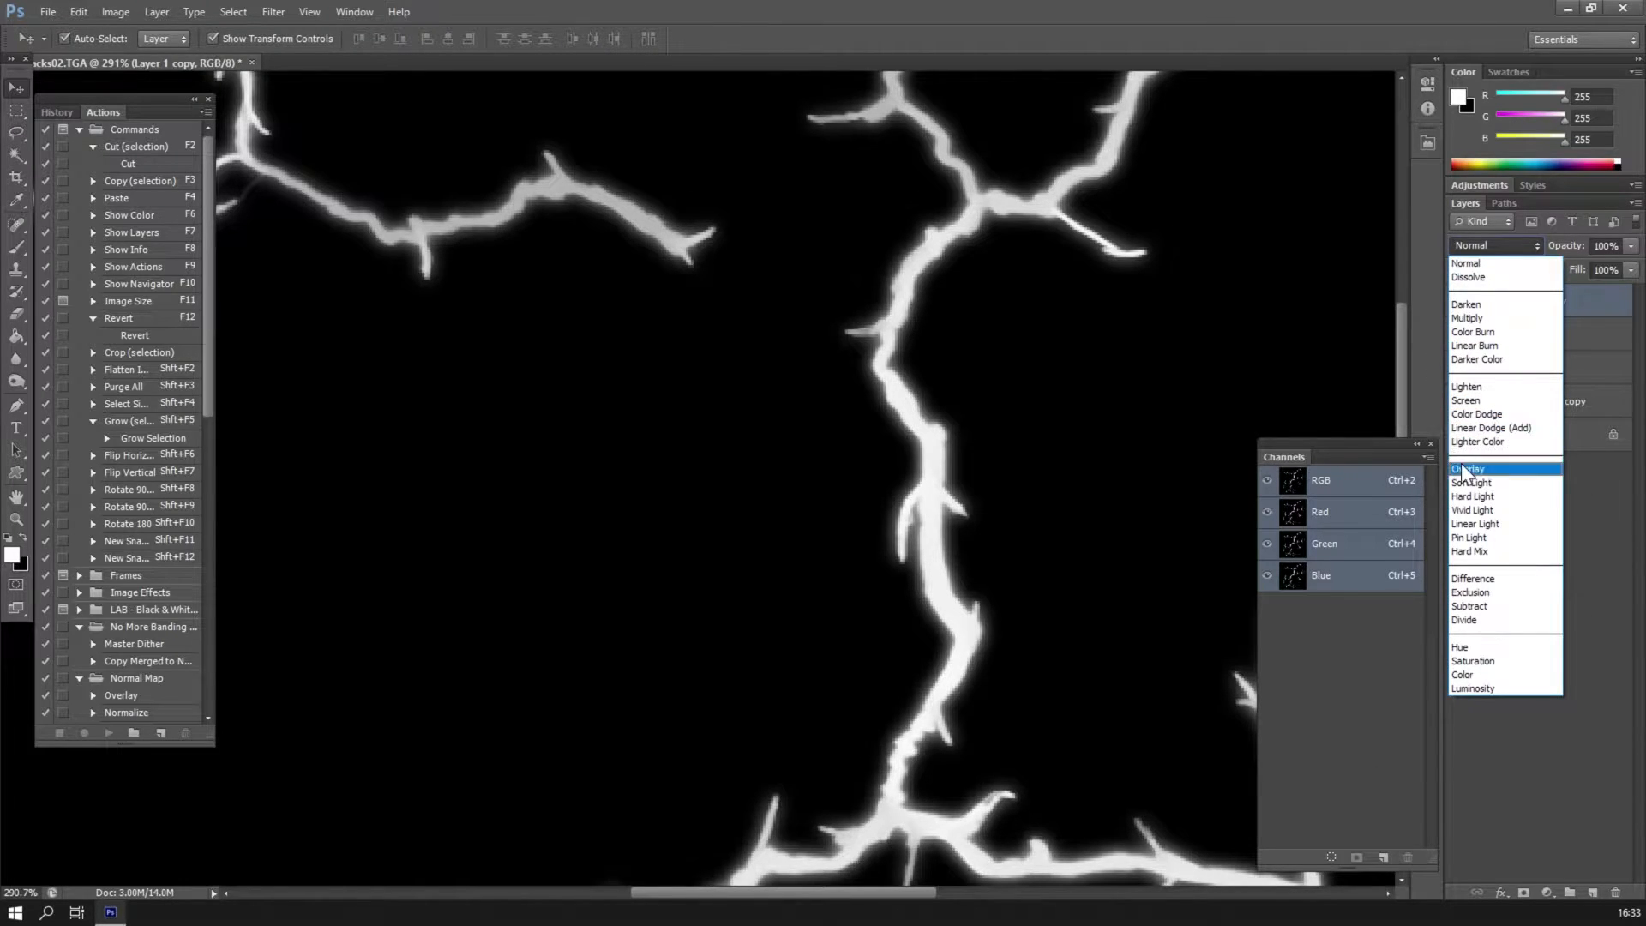
pyautogui.click(1466, 469)
pyautogui.click(1483, 249)
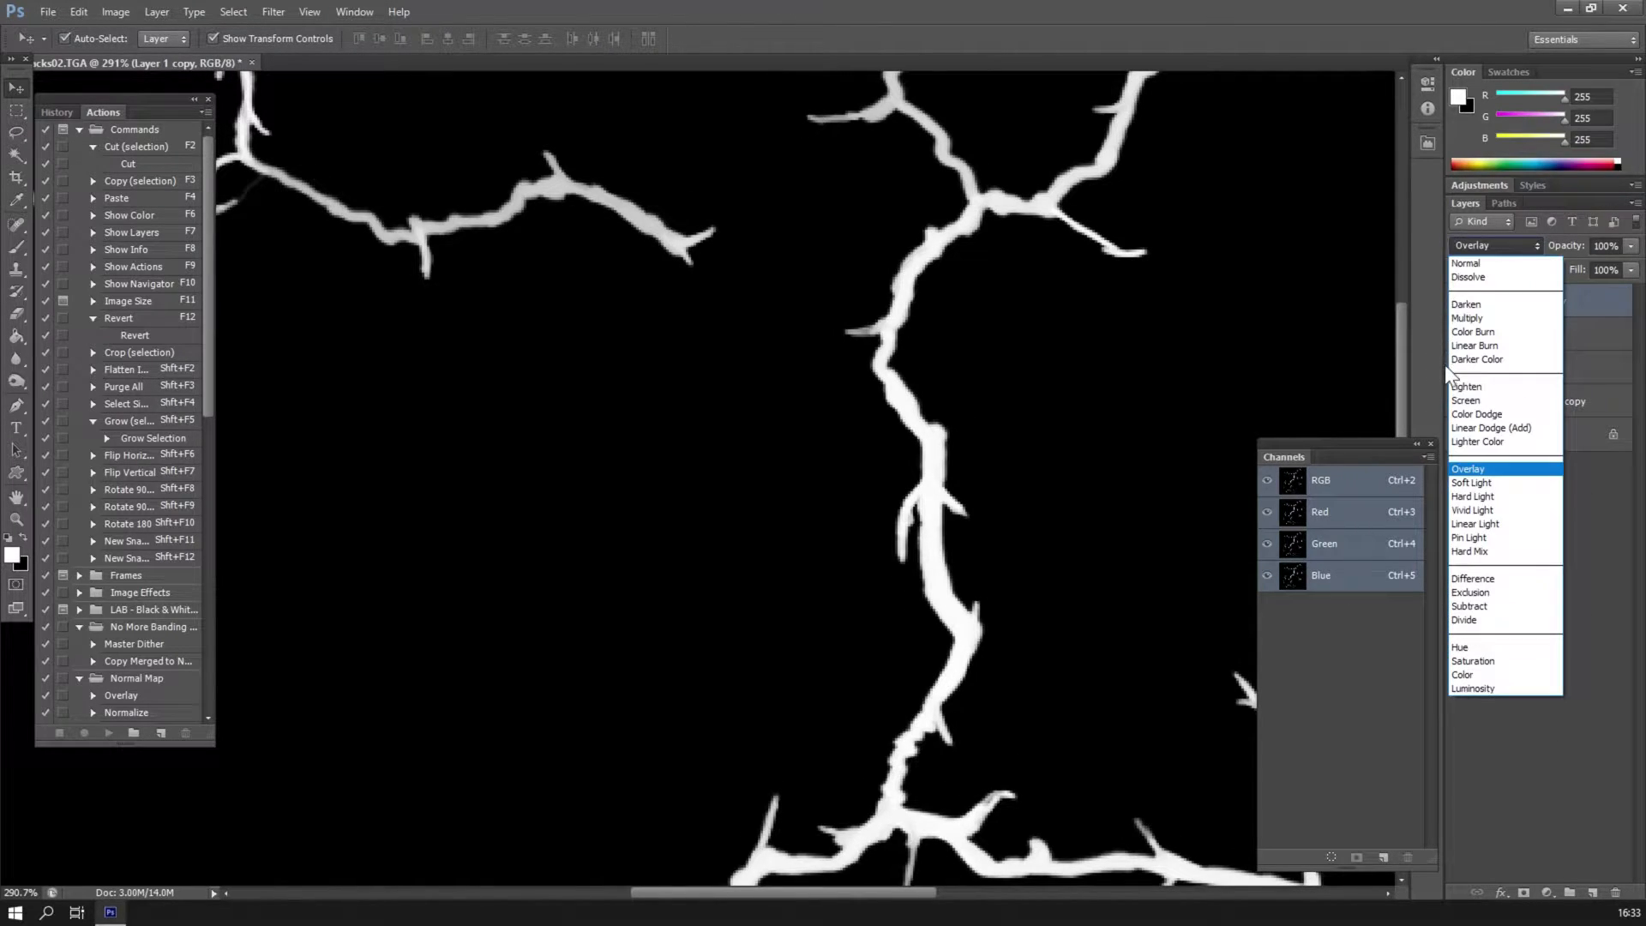
pyautogui.click(1464, 400)
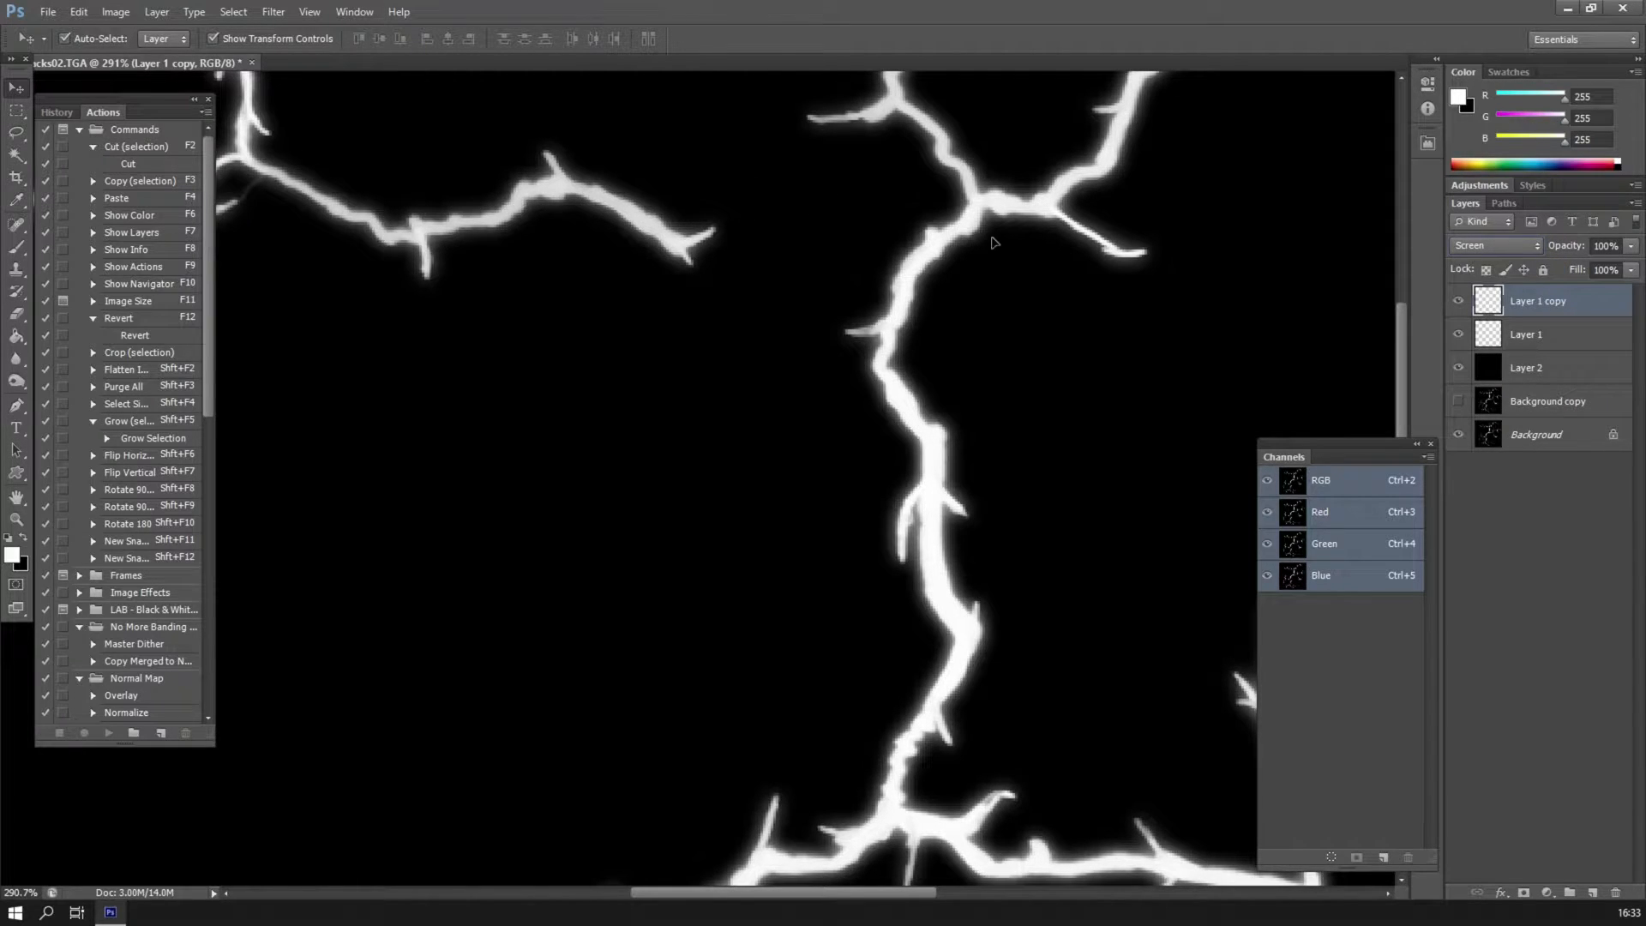
# Compare the cracks with and without the blurred Layer 1 copy.
pyautogui.click(1455, 301)
pyautogui.click(1454, 301)
pyautogui.click(1454, 302)
pyautogui.click(1456, 303)
pyautogui.click(1455, 302)
pyautogui.click(1454, 302)
pyautogui.click(1454, 302)
pyautogui.click(1455, 302)
# Examine the soft glow along the cracks across the whole texture, from the upper-left crack around to the right-hand branches.
pyautogui.moveTo(537, 386); pyautogui.dragTo(800, 397)
pyautogui.moveTo(710, 282); pyautogui.dragTo(837, 556)
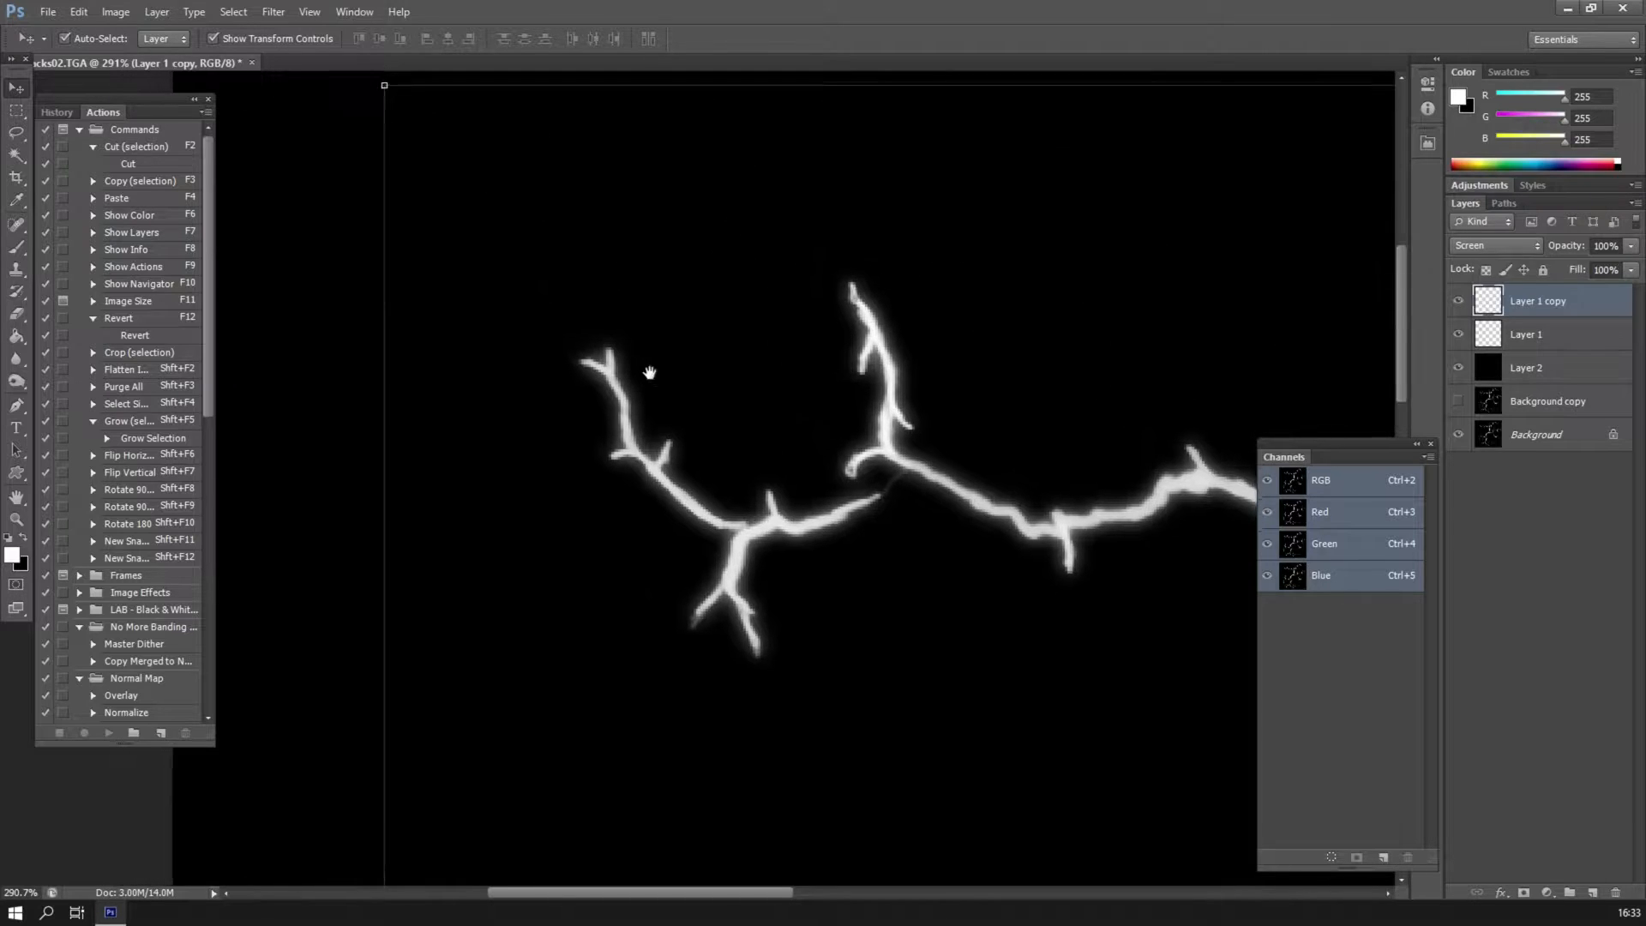
pyautogui.moveTo(955, 519); pyautogui.dragTo(734, 404)
pyautogui.moveTo(1029, 497); pyautogui.dragTo(698, 249)
pyautogui.moveTo(814, 509); pyautogui.dragTo(702, 312)
pyautogui.moveTo(689, 564); pyautogui.dragTo(621, 272)
pyautogui.moveTo(556, 457); pyautogui.dragTo(670, 136)
pyautogui.moveTo(615, 467); pyautogui.dragTo(648, 176)
pyautogui.moveTo(562, 514); pyautogui.dragTo(594, 182)
pyautogui.moveTo(863, 534); pyautogui.dragTo(680, 419)
pyautogui.moveTo(997, 336); pyautogui.dragTo(750, 399)
pyautogui.moveTo(838, 250); pyautogui.dragTo(755, 367)
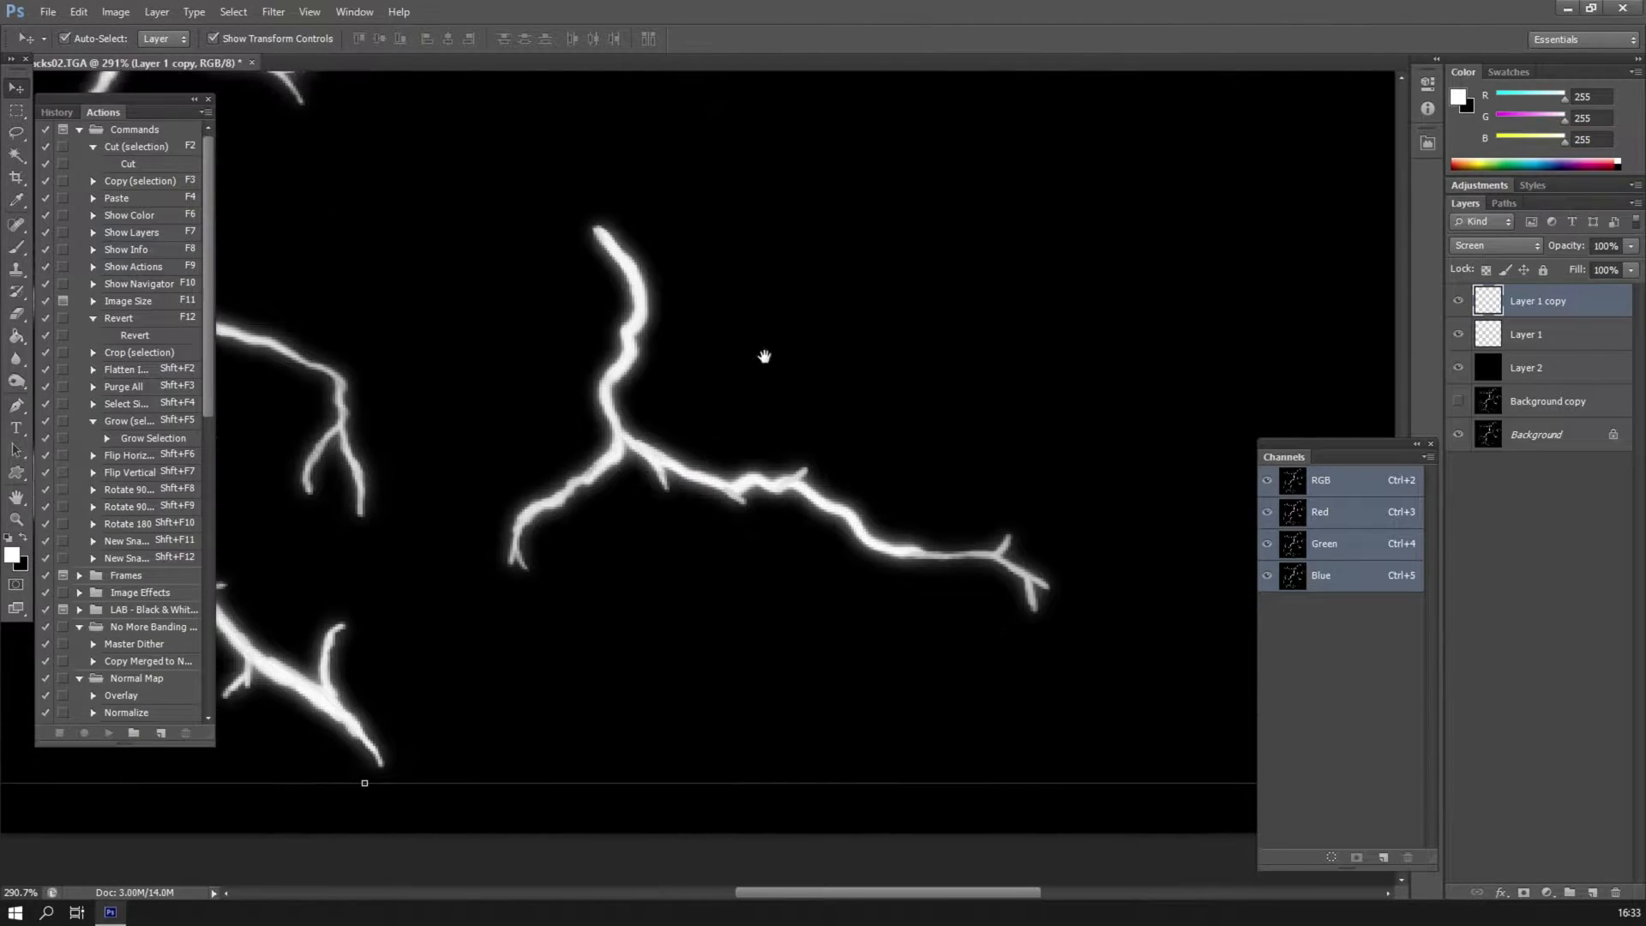
pyautogui.moveTo(868, 91); pyautogui.dragTo(713, 415)
pyautogui.moveTo(793, 235); pyautogui.dragTo(703, 426)
pyautogui.moveTo(647, 260); pyautogui.dragTo(763, 597)
pyautogui.moveTo(773, 186); pyautogui.dragTo(757, 363)
pyautogui.moveTo(920, 266); pyautogui.dragTo(747, 389)
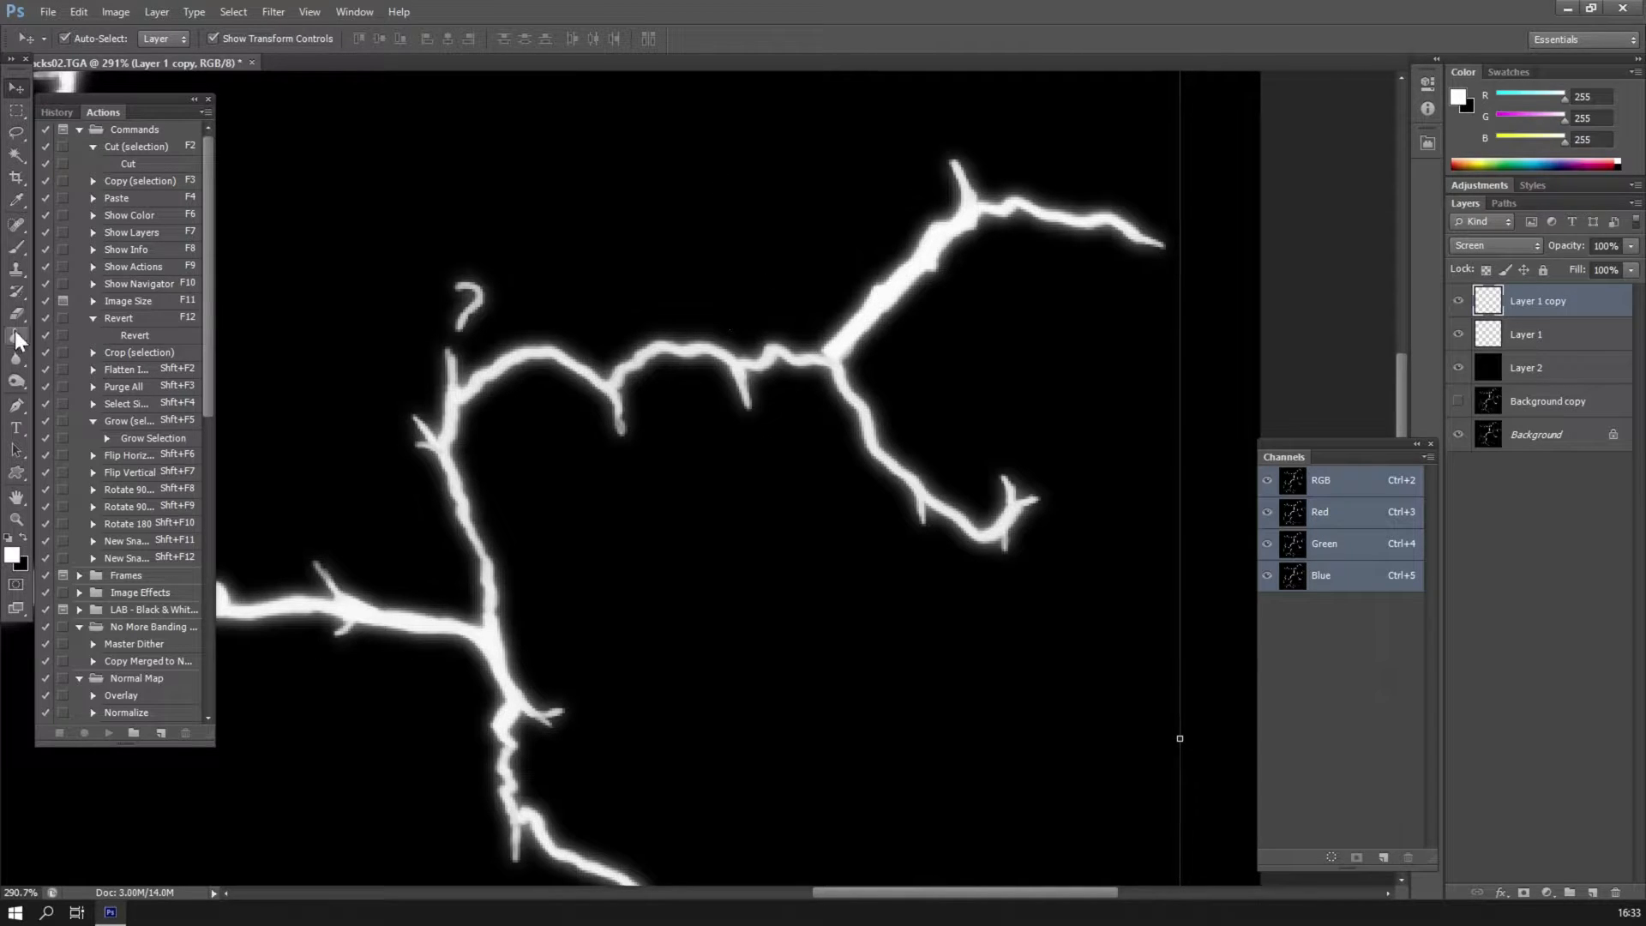
# Activate the Brush tool and make Layer 1 the painting layer.
pyautogui.click(16, 246)
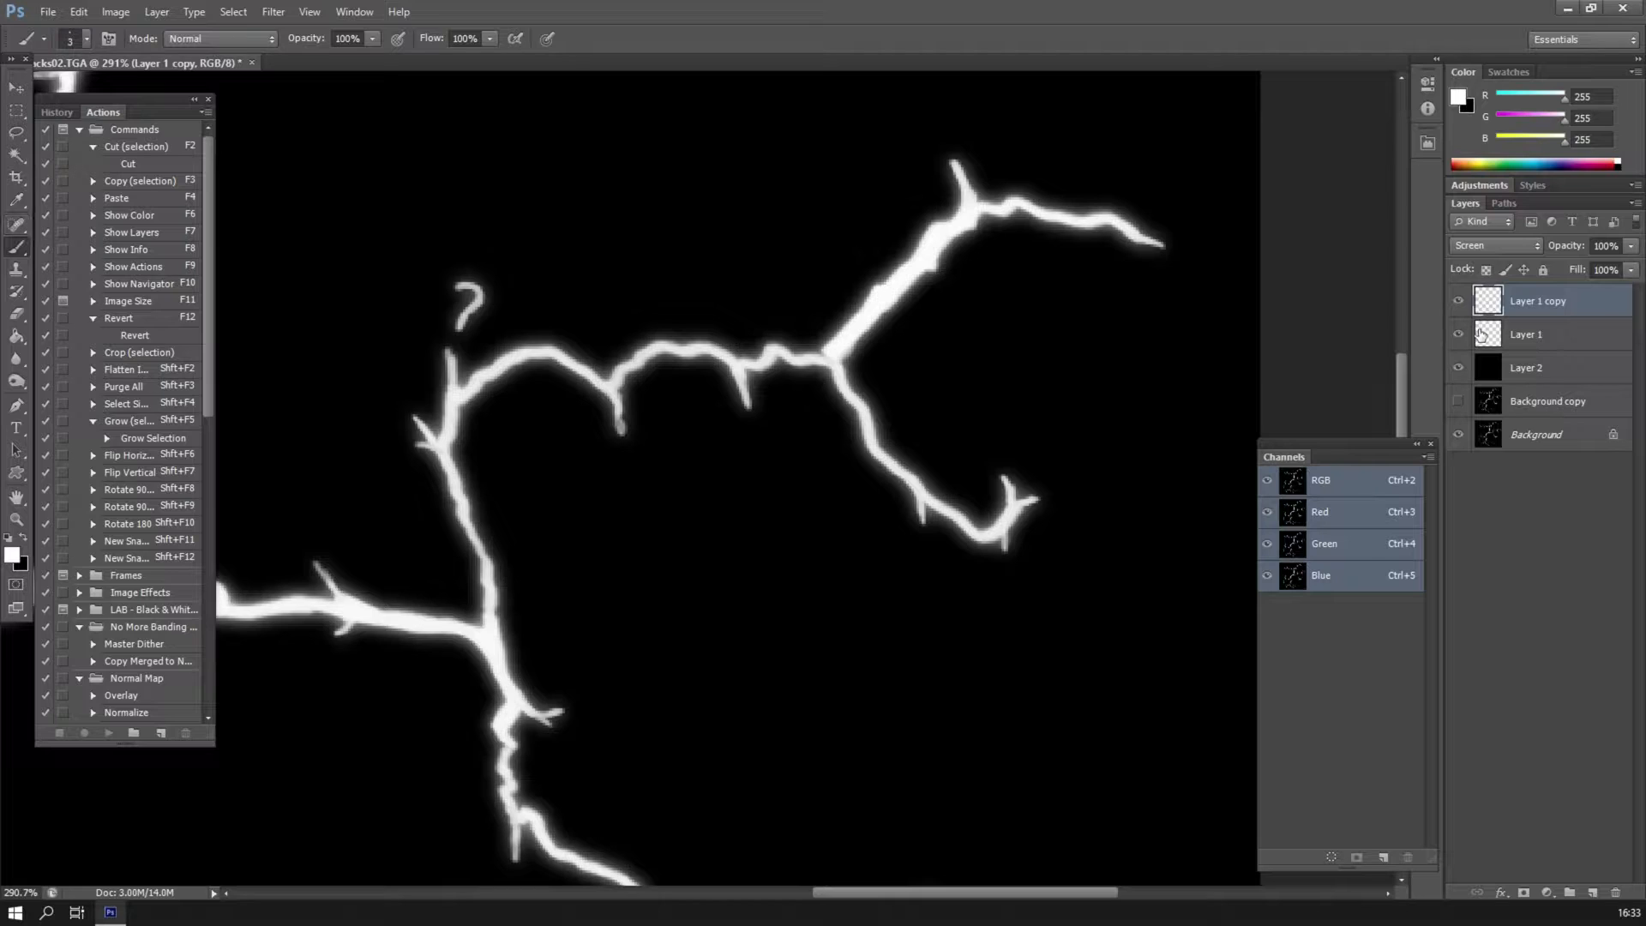
pyautogui.click(1482, 335)
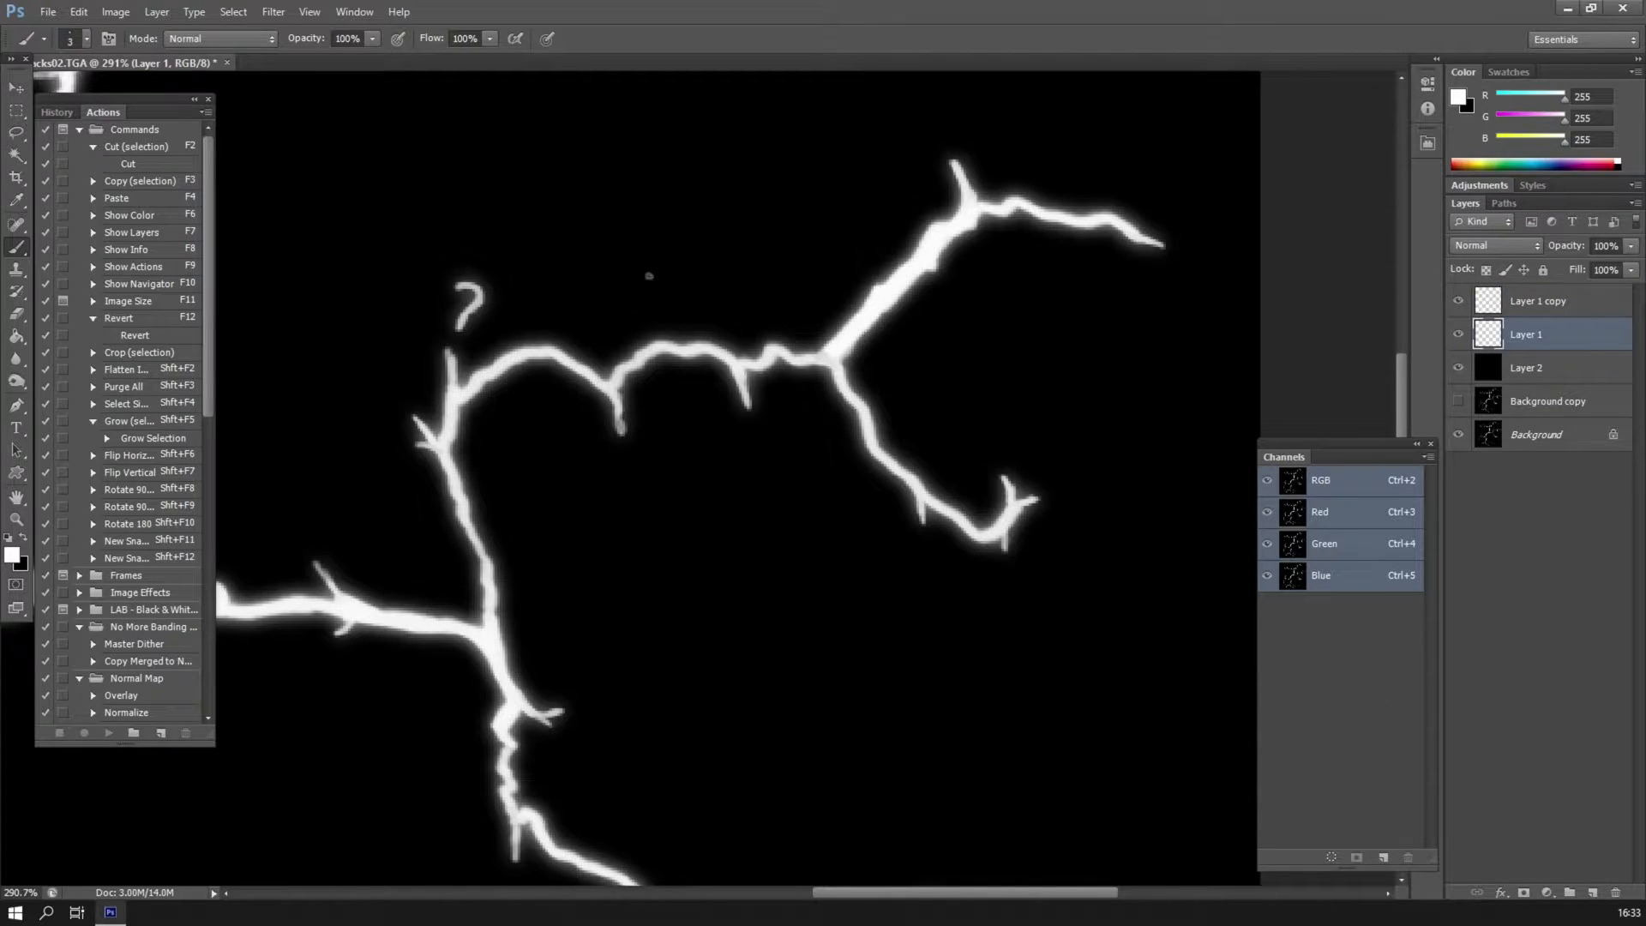
# Try a soft round 3 px brush with a jagged test stroke above the right-hand crack and undo the stroke.
pyautogui.click(69, 43)
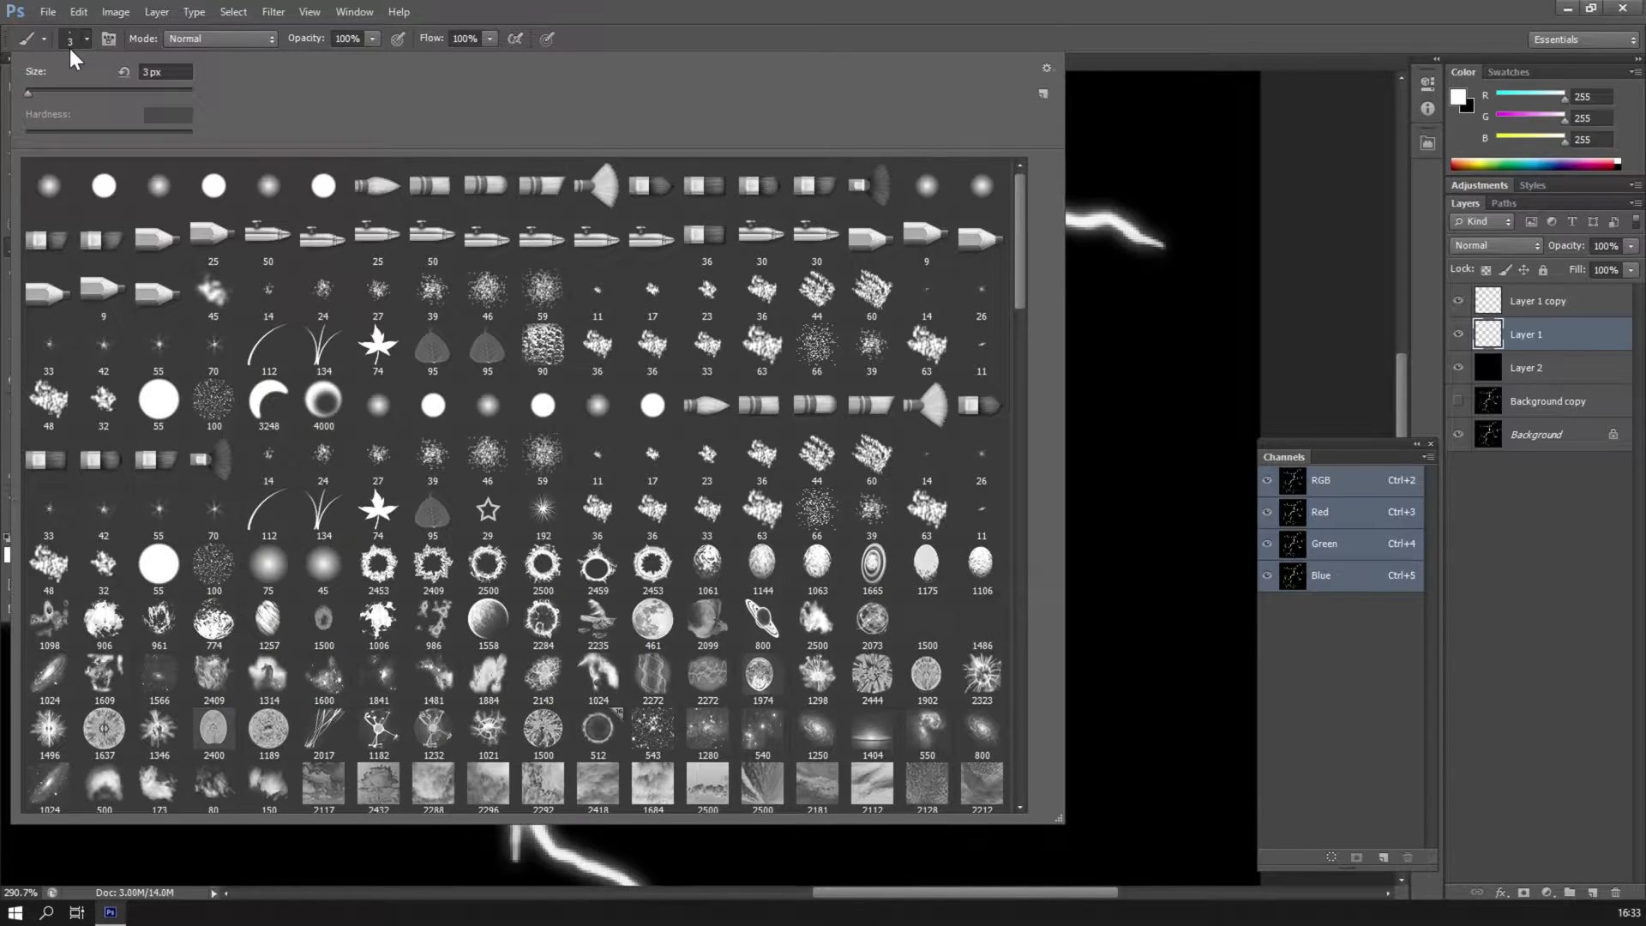
pyautogui.click(930, 295)
pyautogui.click(928, 190)
pyautogui.moveTo(38, 91); pyautogui.dragTo(28, 92)
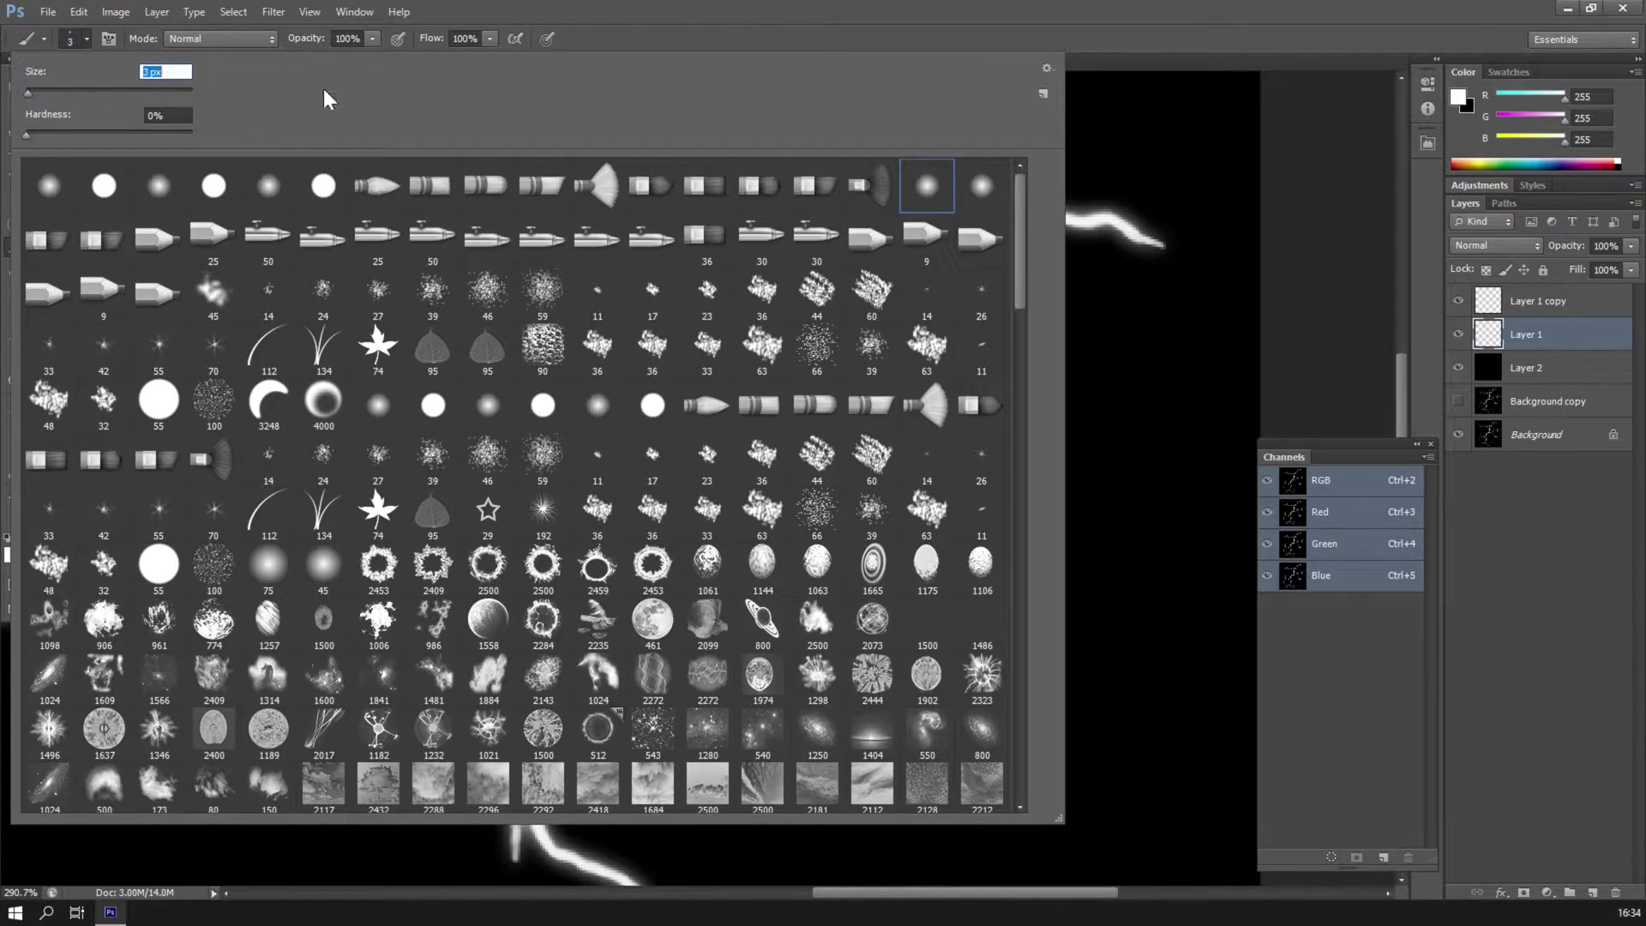
pyautogui.click(587, 12)
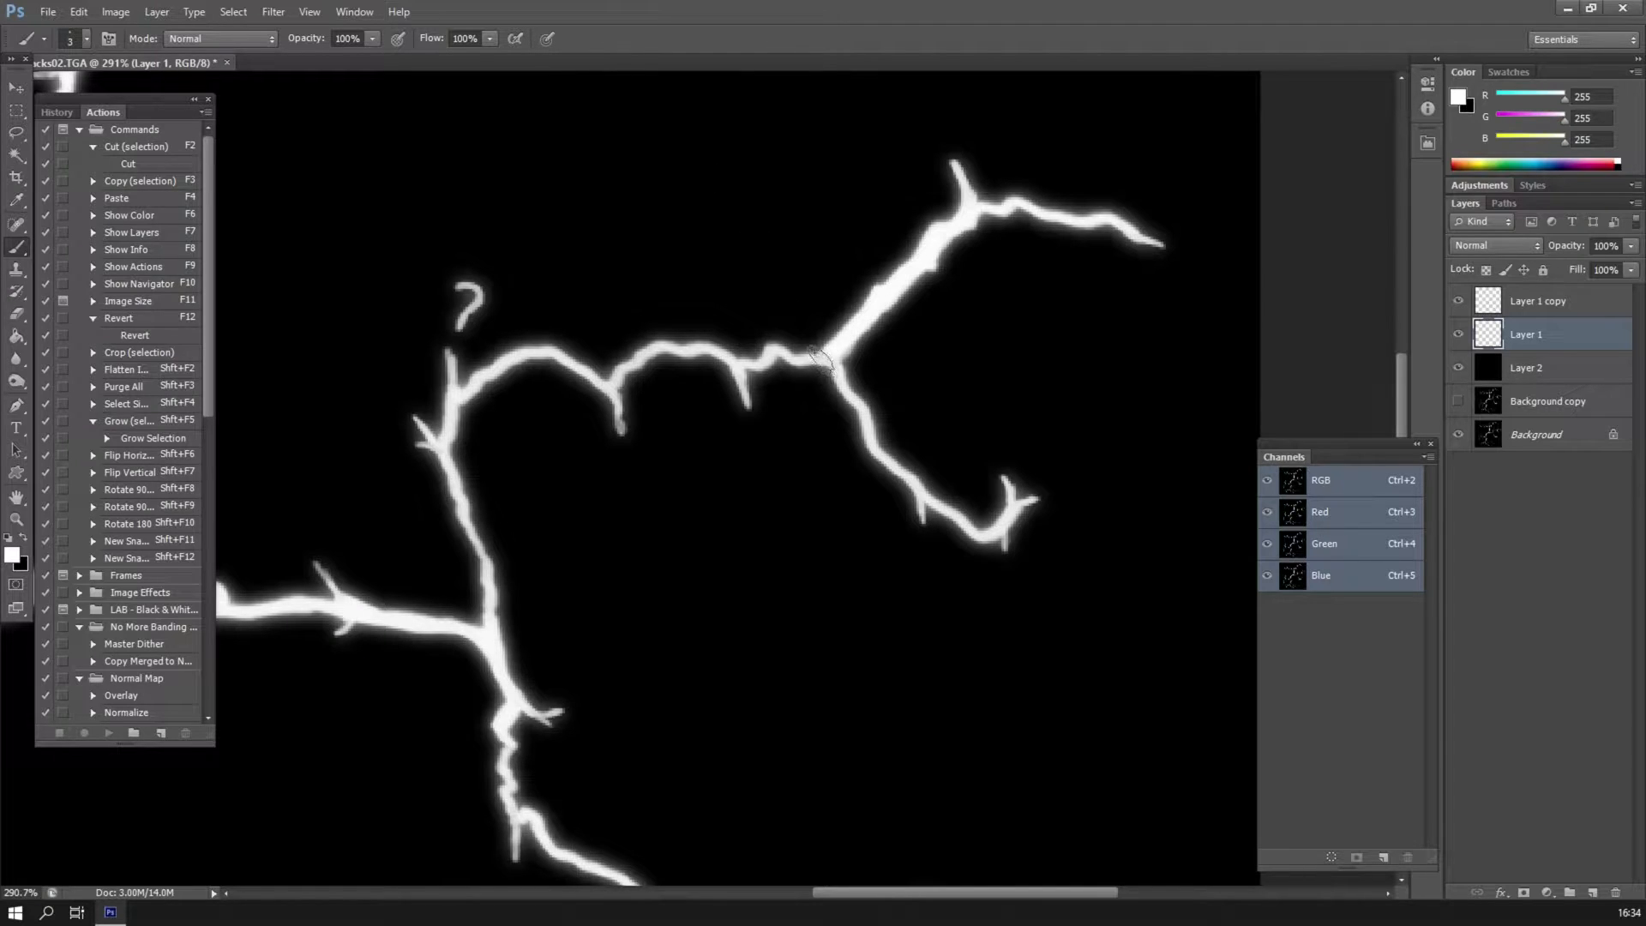
pyautogui.moveTo(741, 227)
pyautogui.mouseDown()
pyautogui.moveTo(677, 214)
pyautogui.moveTo(507, 233)
pyautogui.mouseUp()
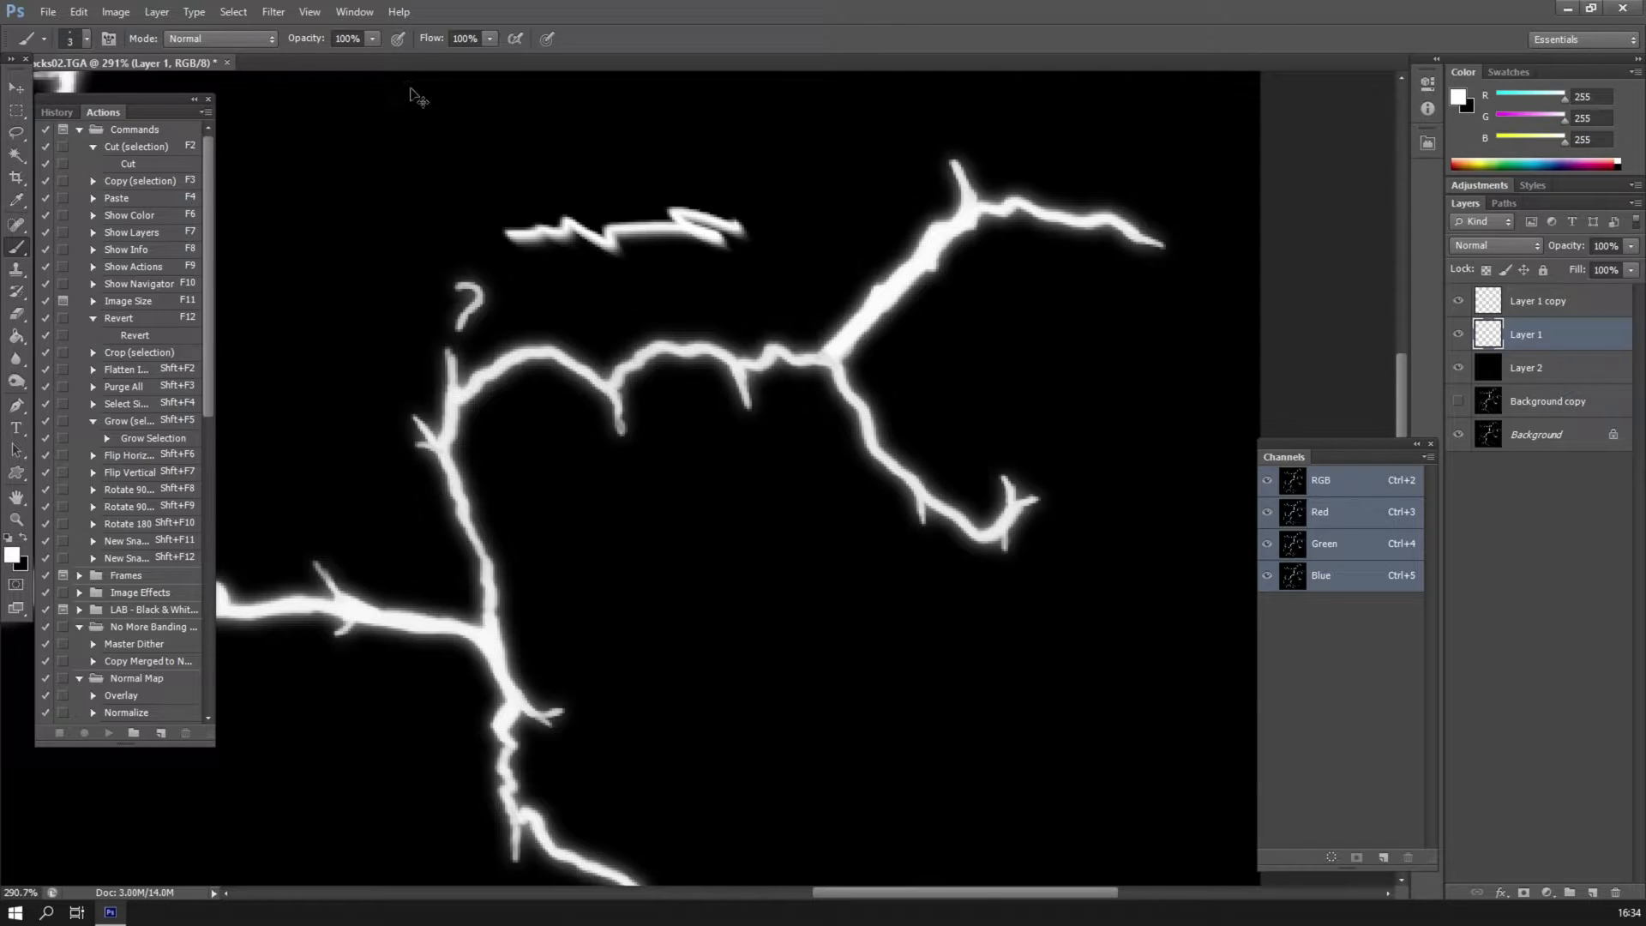
pyautogui.hotkey('ctrl', 'z')
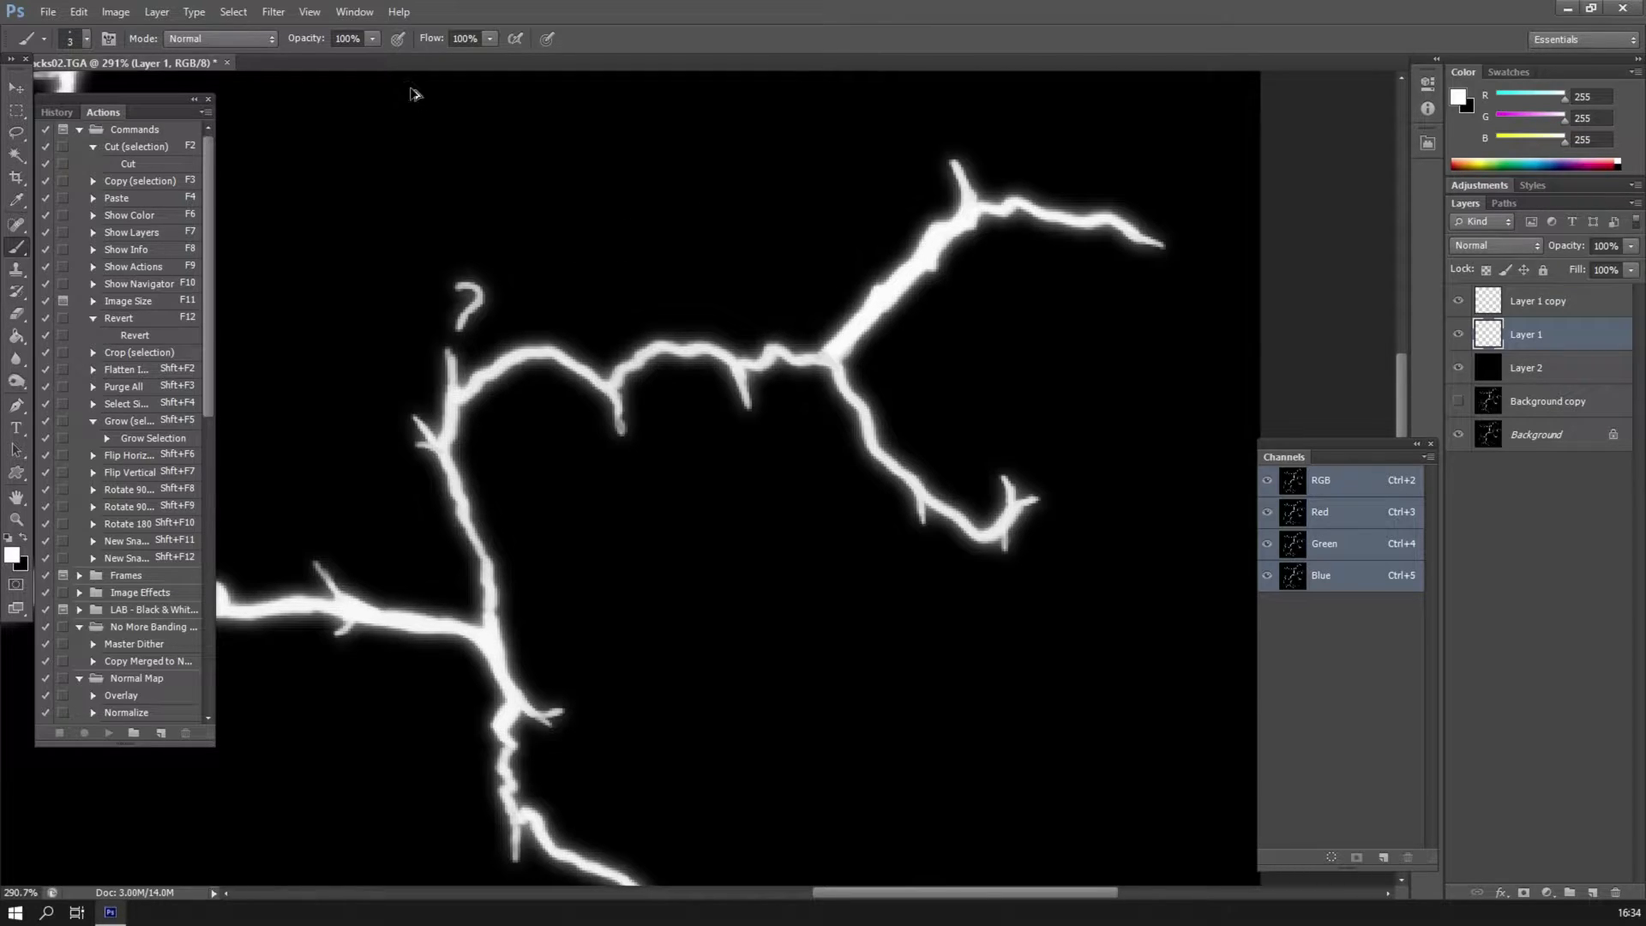
# Choose the first soft round brush preset and set it to 1 px with 0% hardness.
pyautogui.click(74, 38)
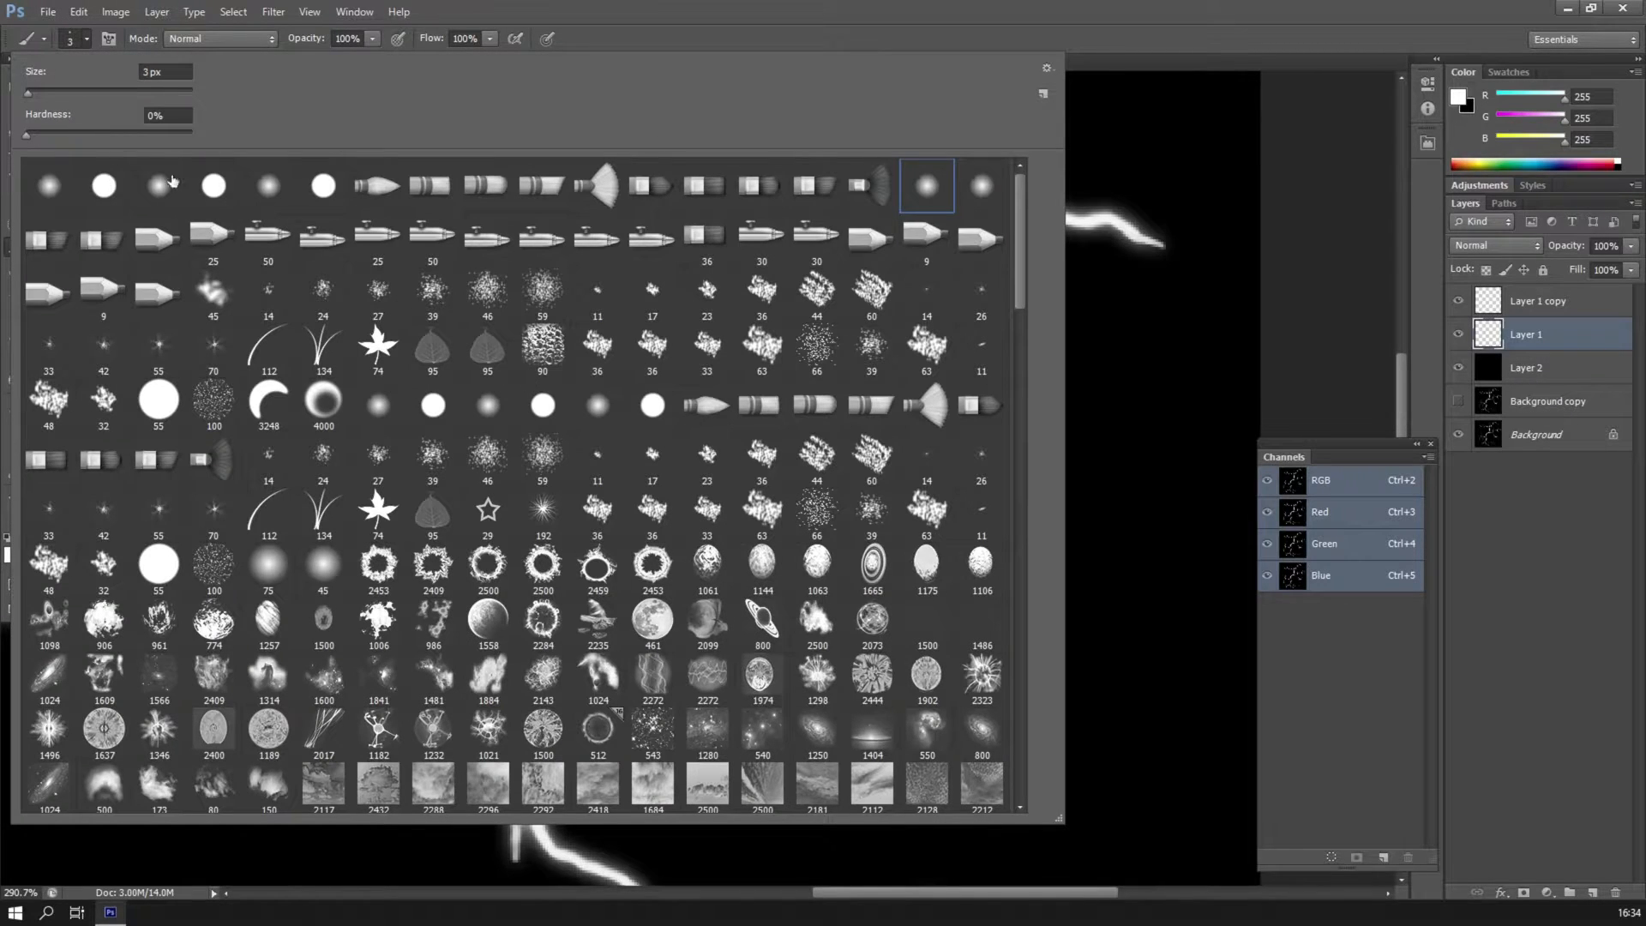
pyautogui.click(49, 184)
pyautogui.click(532, 13)
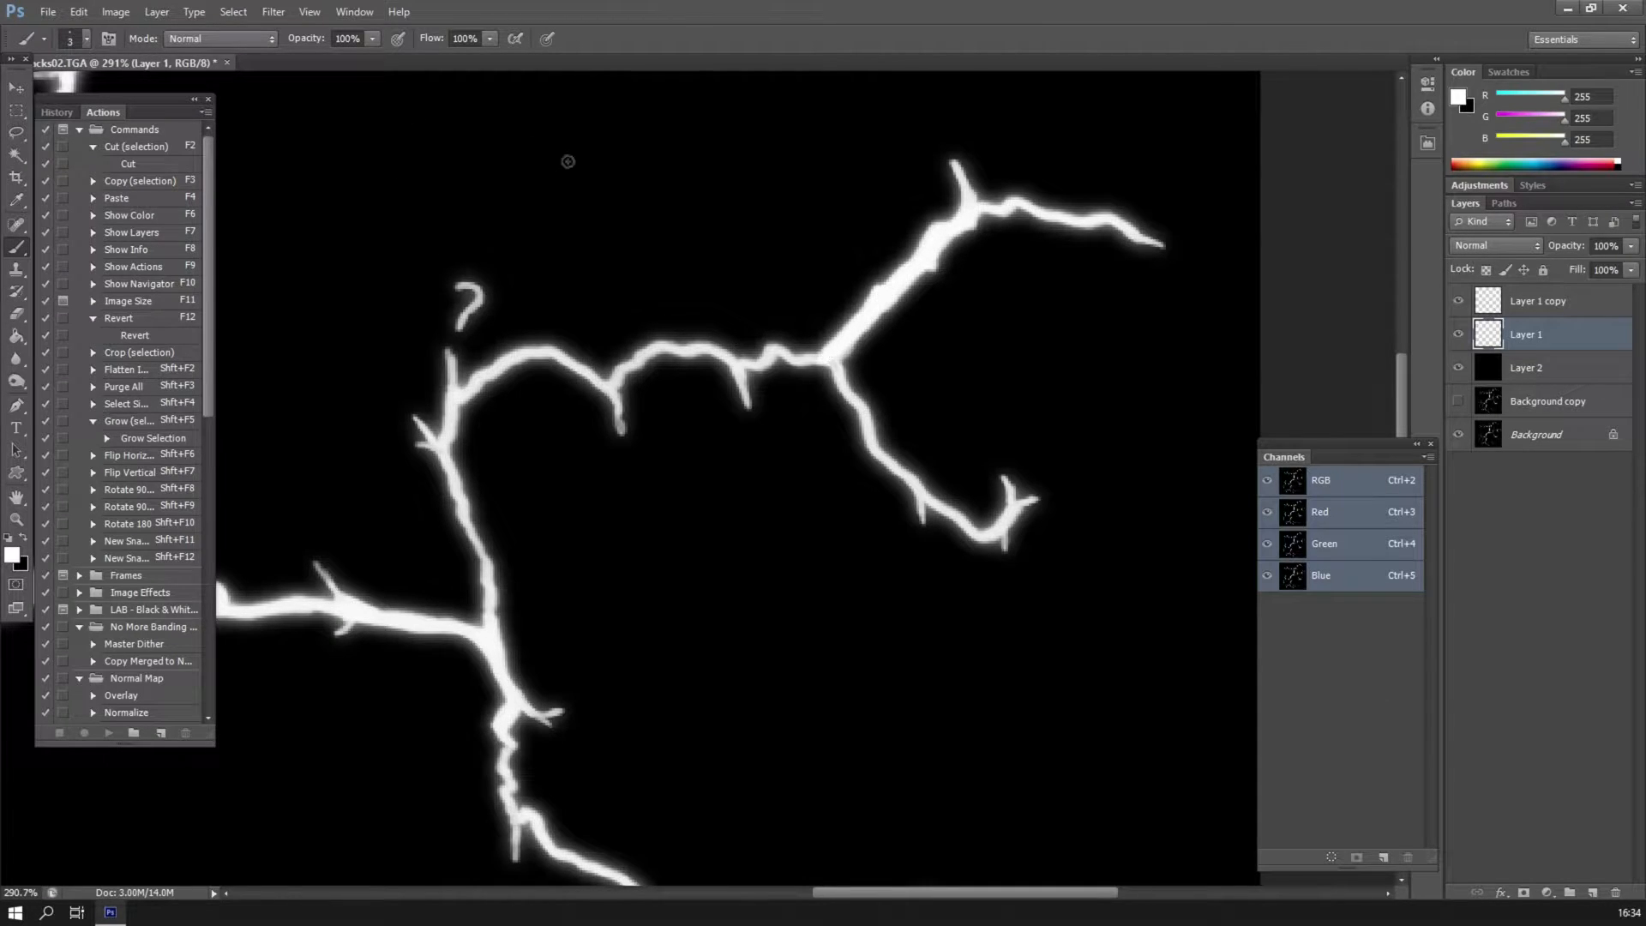
pyautogui.click(74, 44)
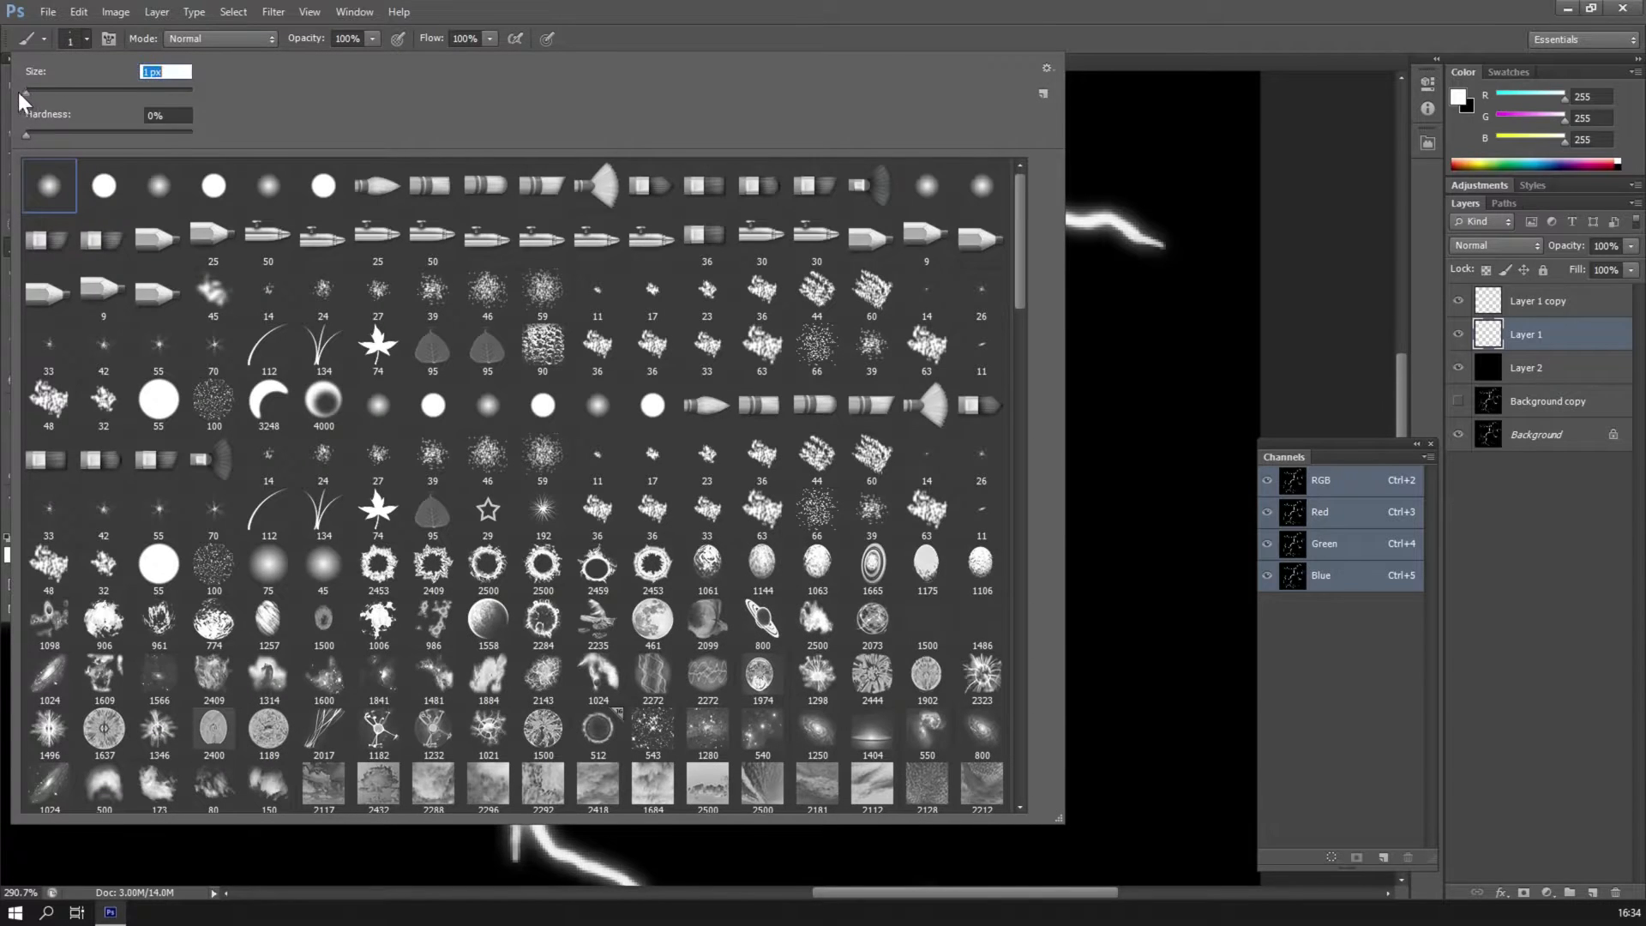
pyautogui.click(600, 19)
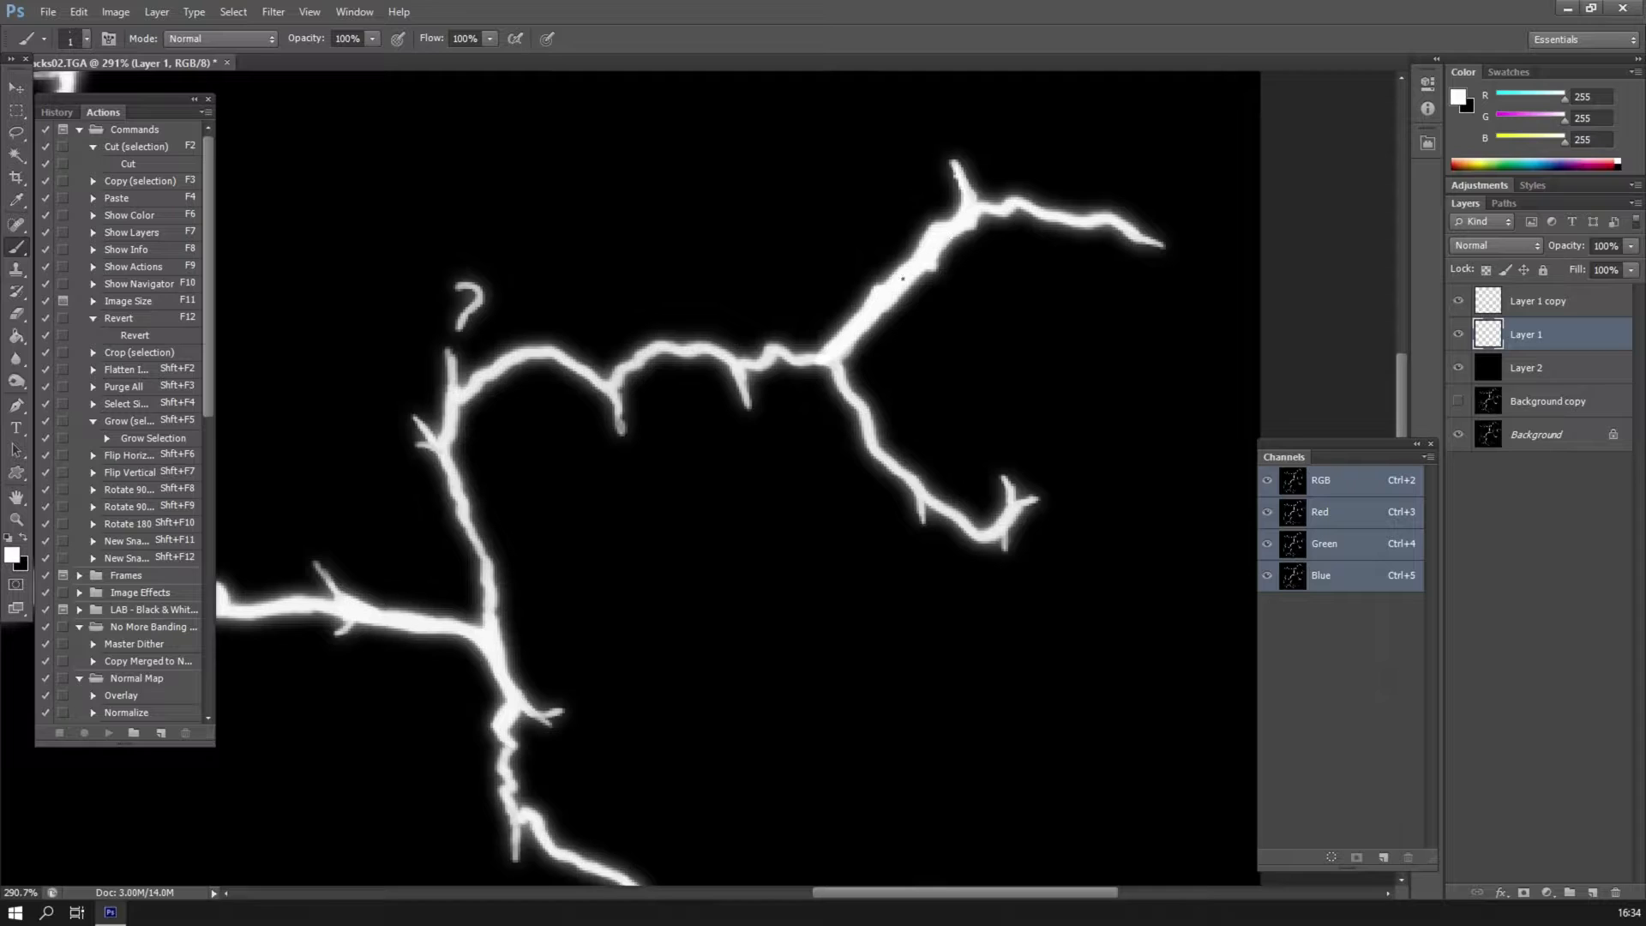
# Create a new empty layer above Layer 1 copy.
pyautogui.moveTo(920, 495); pyautogui.dragTo(924, 550)
pyautogui.moveTo(498, 879)
pyautogui.mouseDown()
pyautogui.moveTo(610, 643)
pyautogui.moveTo(563, 309)
pyautogui.moveTo(643, 235)
pyautogui.moveTo(540, 440)
pyautogui.moveTo(524, 322)
pyautogui.moveTo(540, 251)
pyautogui.mouseUp()
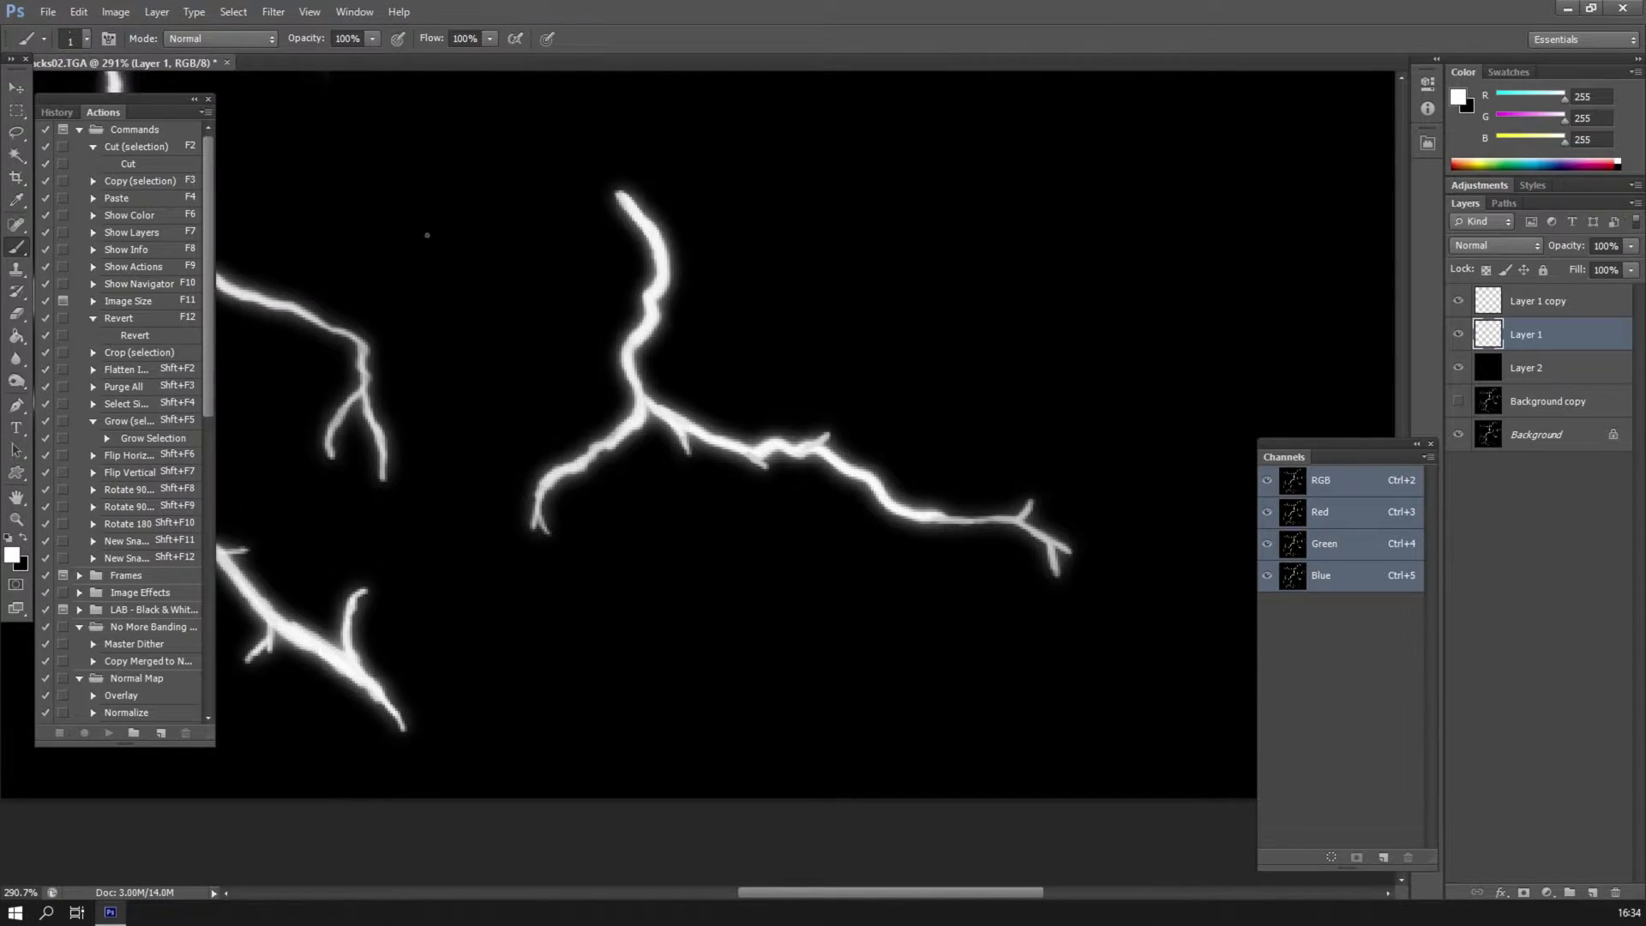
pyautogui.moveTo(572, 402); pyautogui.dragTo(753, 426)
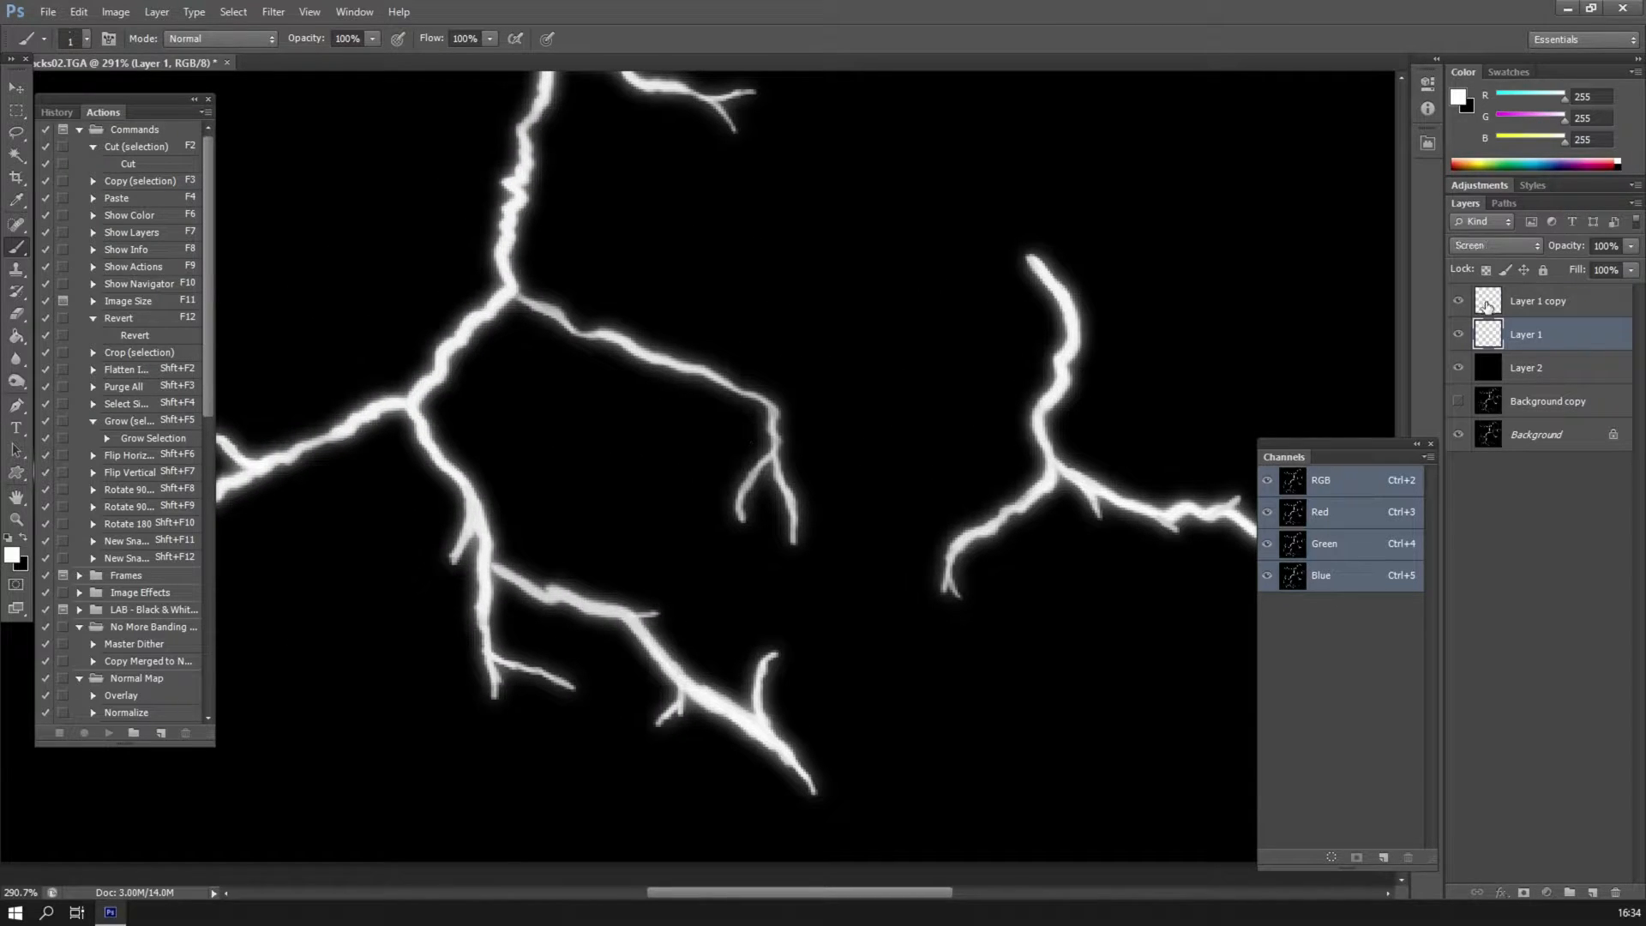
pyautogui.click(1484, 305)
pyautogui.click(1591, 892)
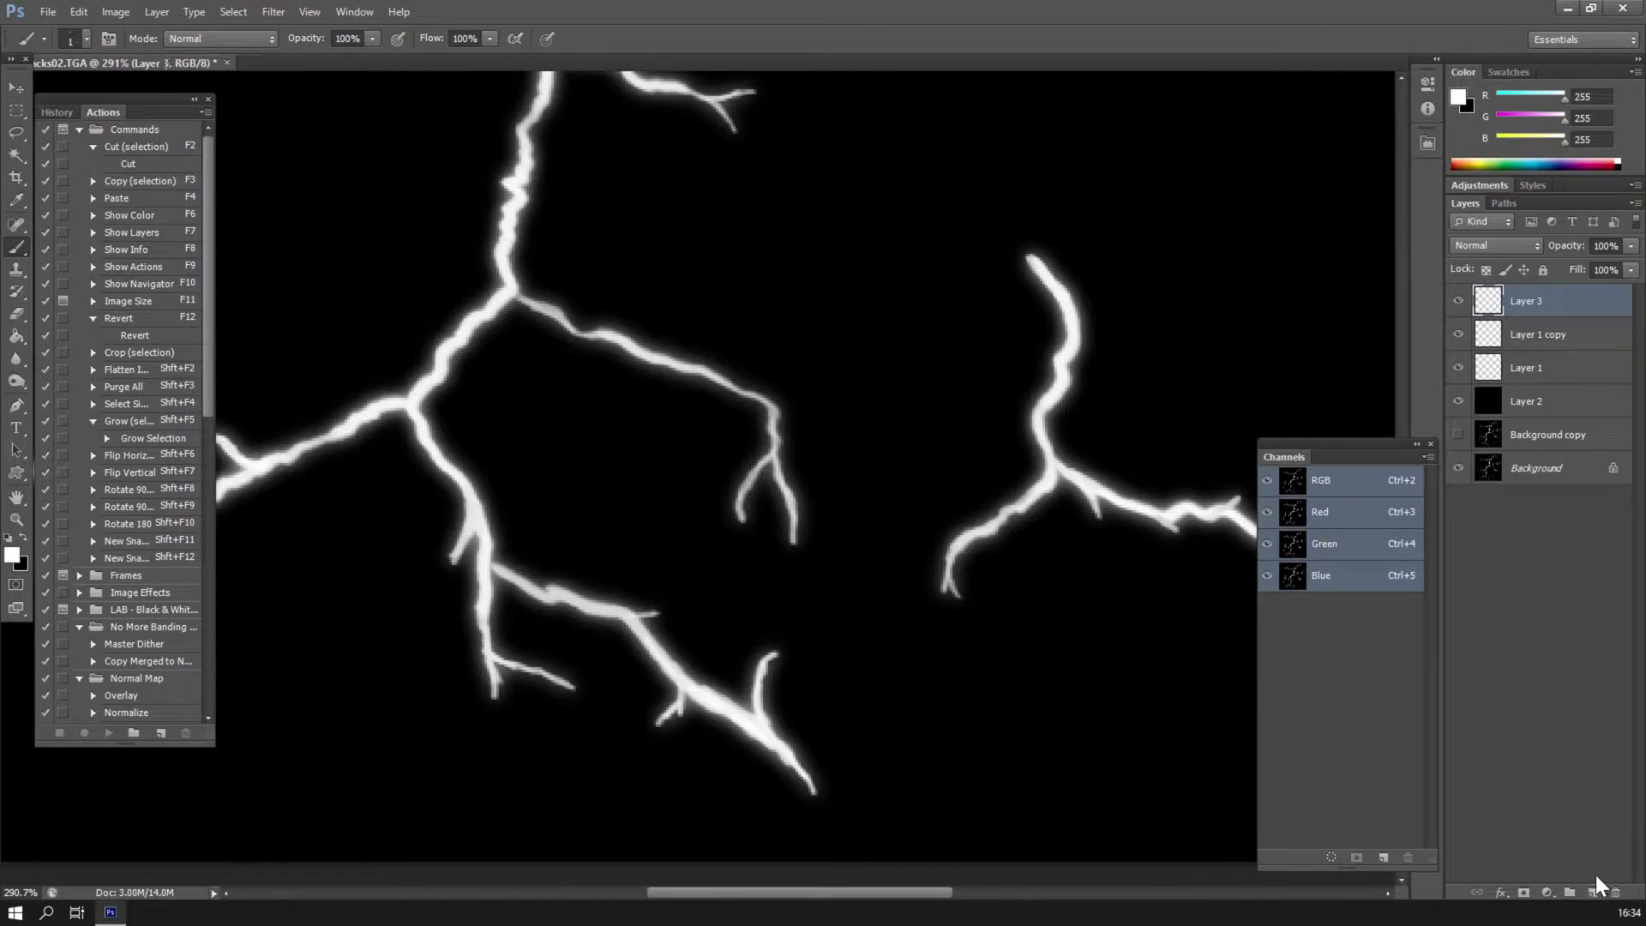
# Try a textured 45 px brush preset resized to 9 px with a short stroke at the crack junction, and undo the stroke.
pyautogui.click(77, 43)
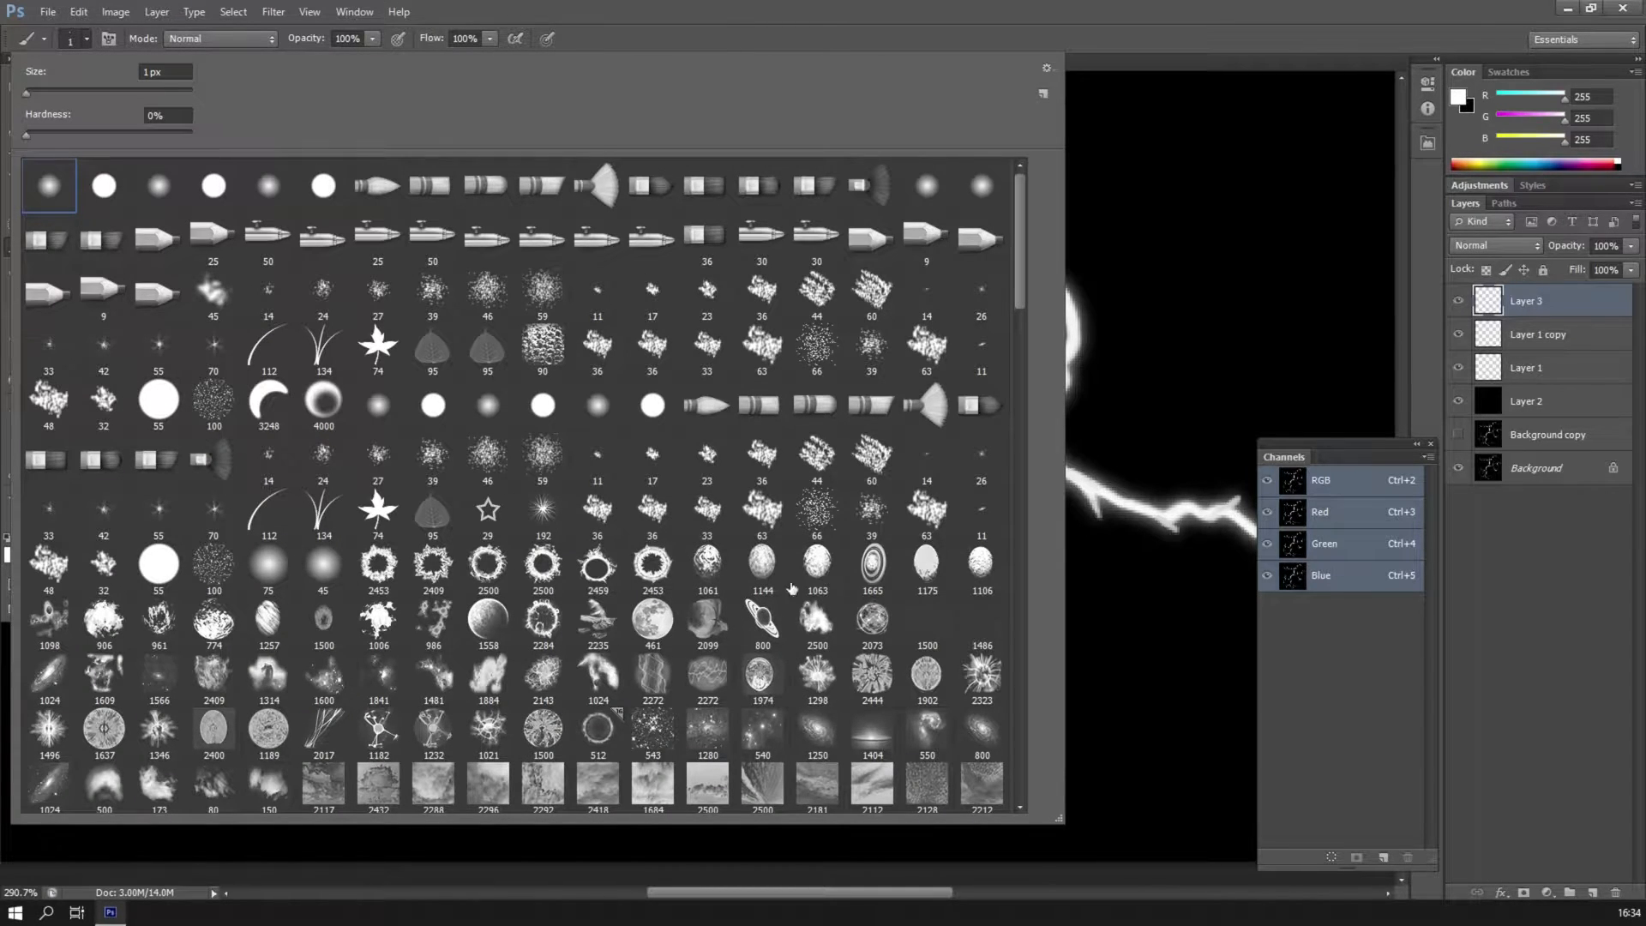
pyautogui.moveTo(1017, 290); pyautogui.dragTo(1044, 676)
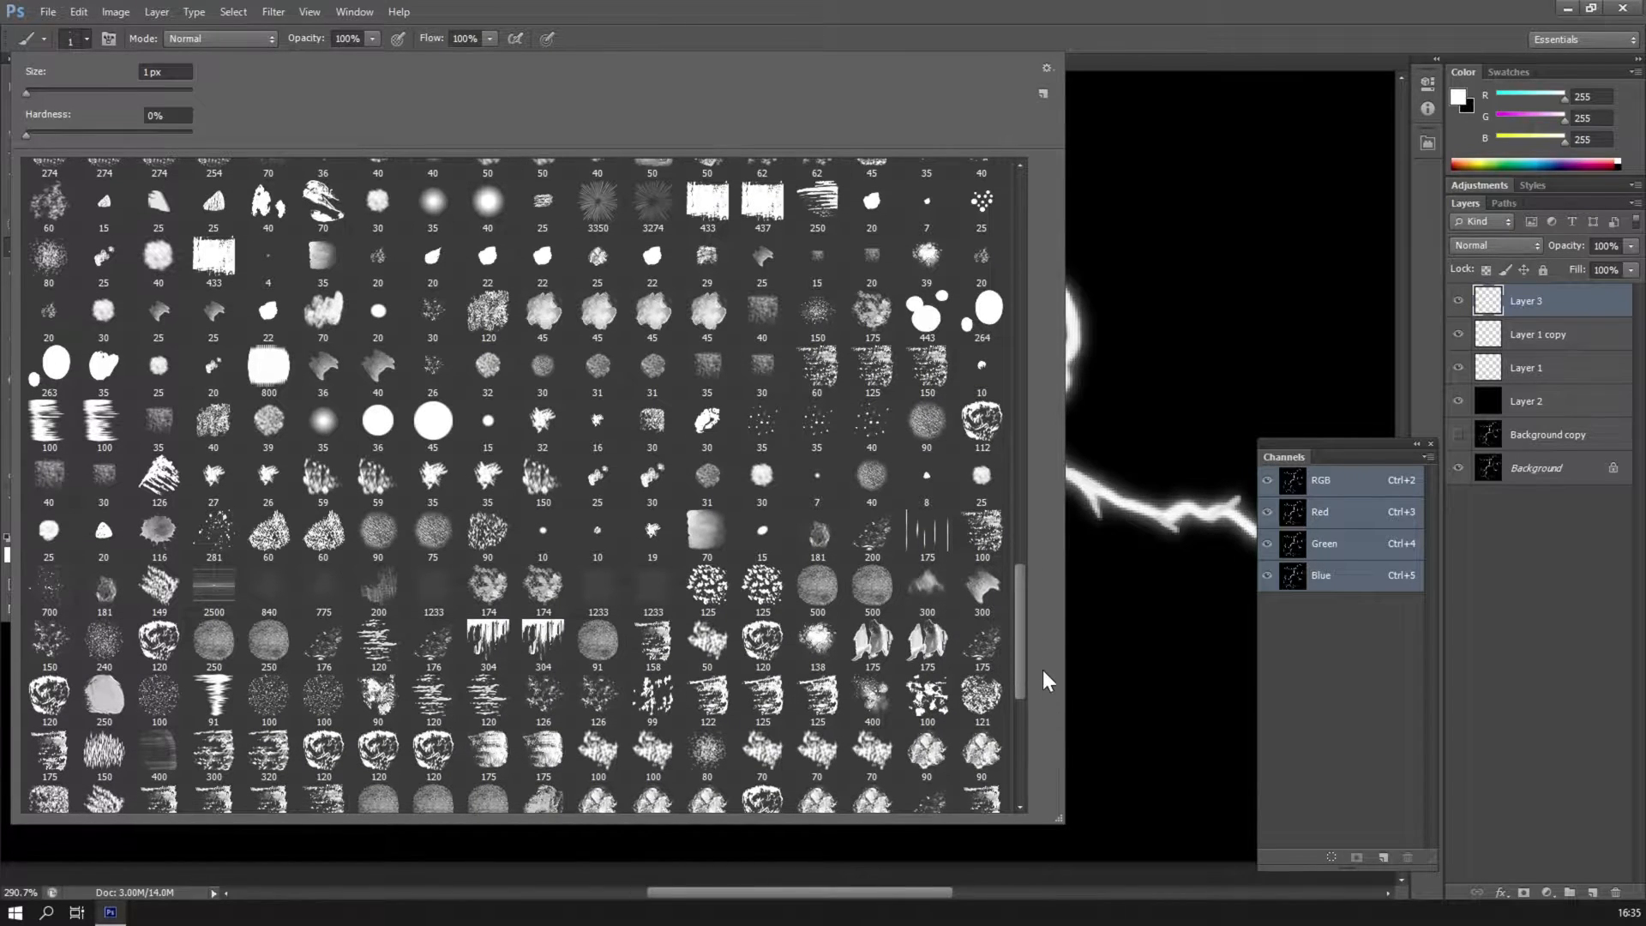
pyautogui.click(542, 326)
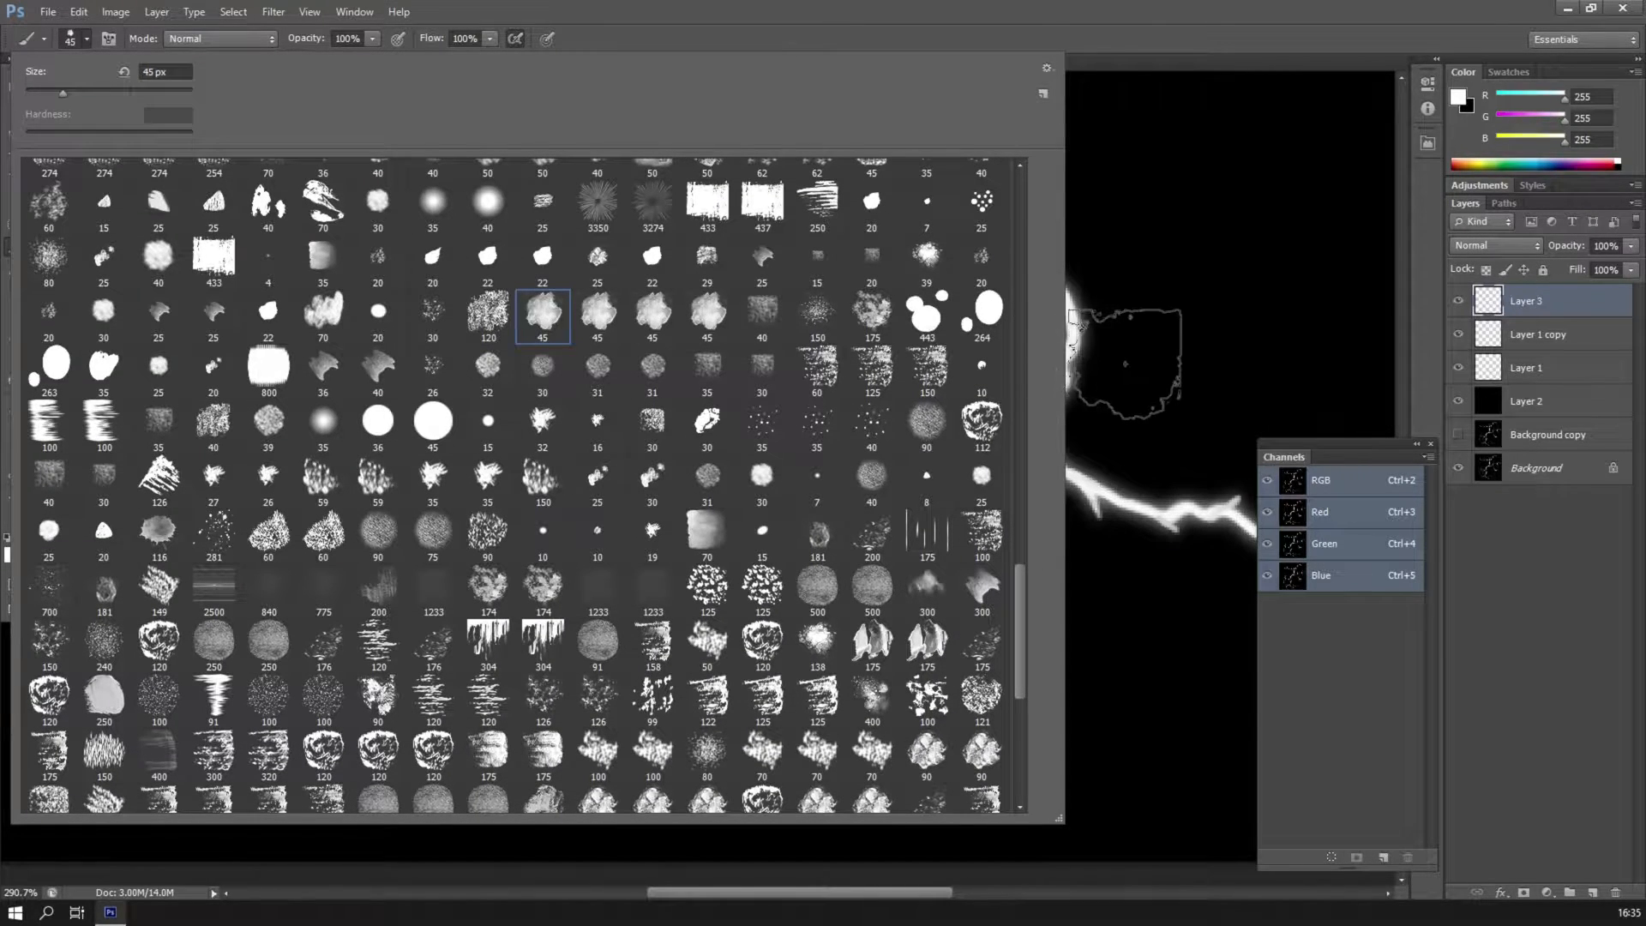
pyautogui.moveTo(45, 91); pyautogui.dragTo(33, 90)
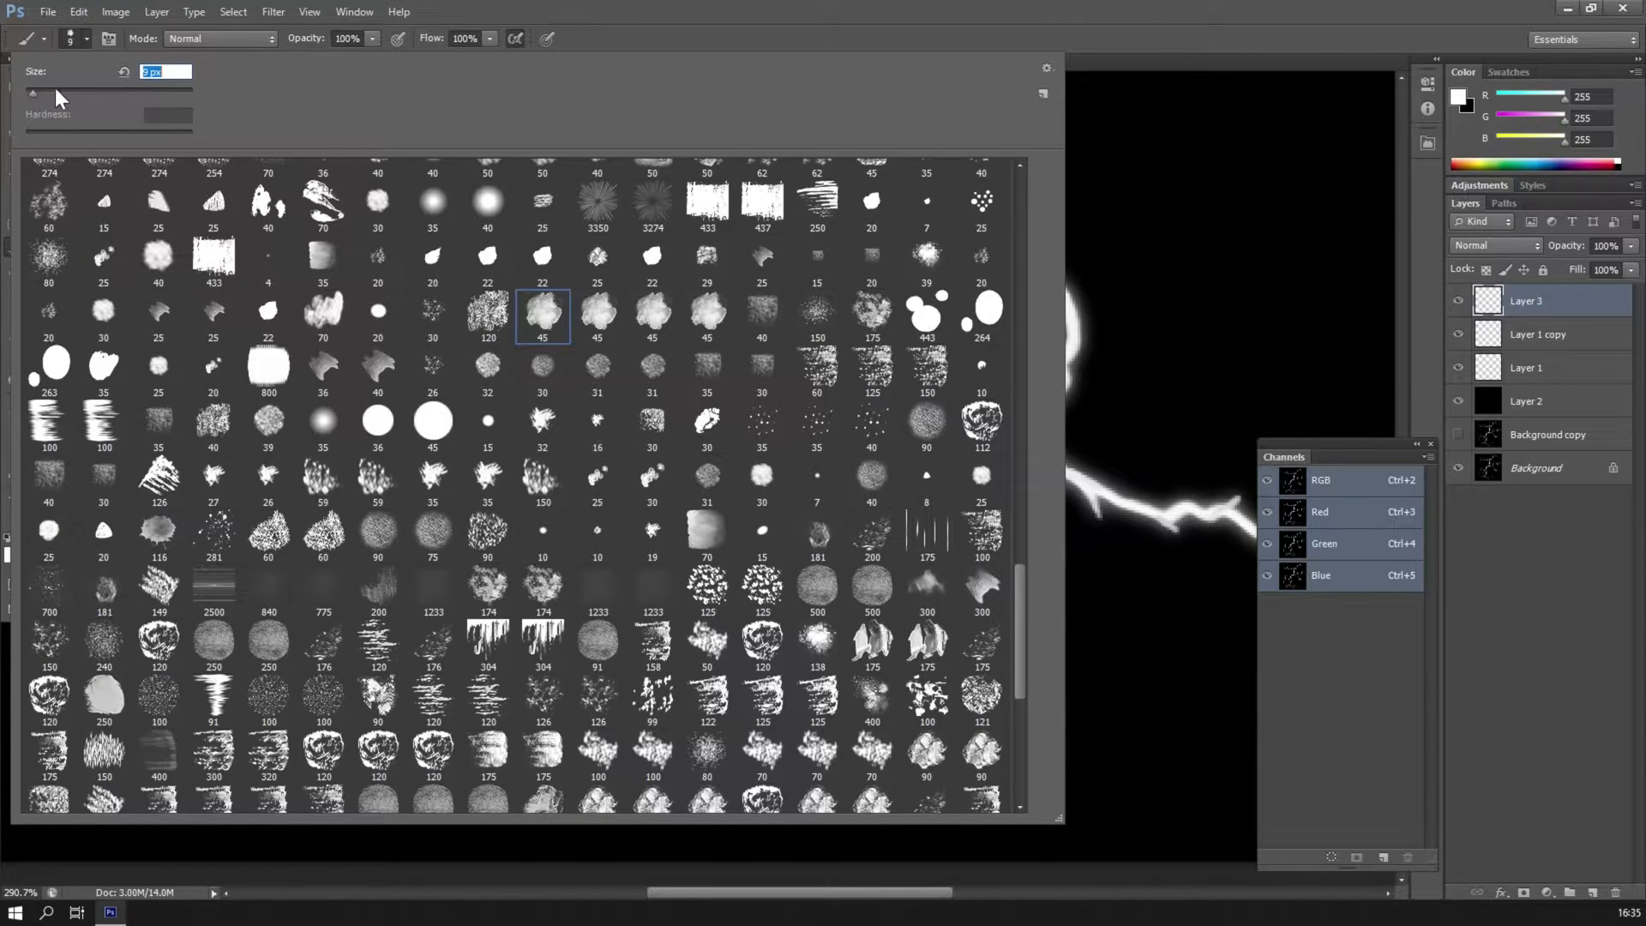
pyautogui.click(486, 12)
pyautogui.moveTo(507, 255); pyautogui.dragTo(503, 256)
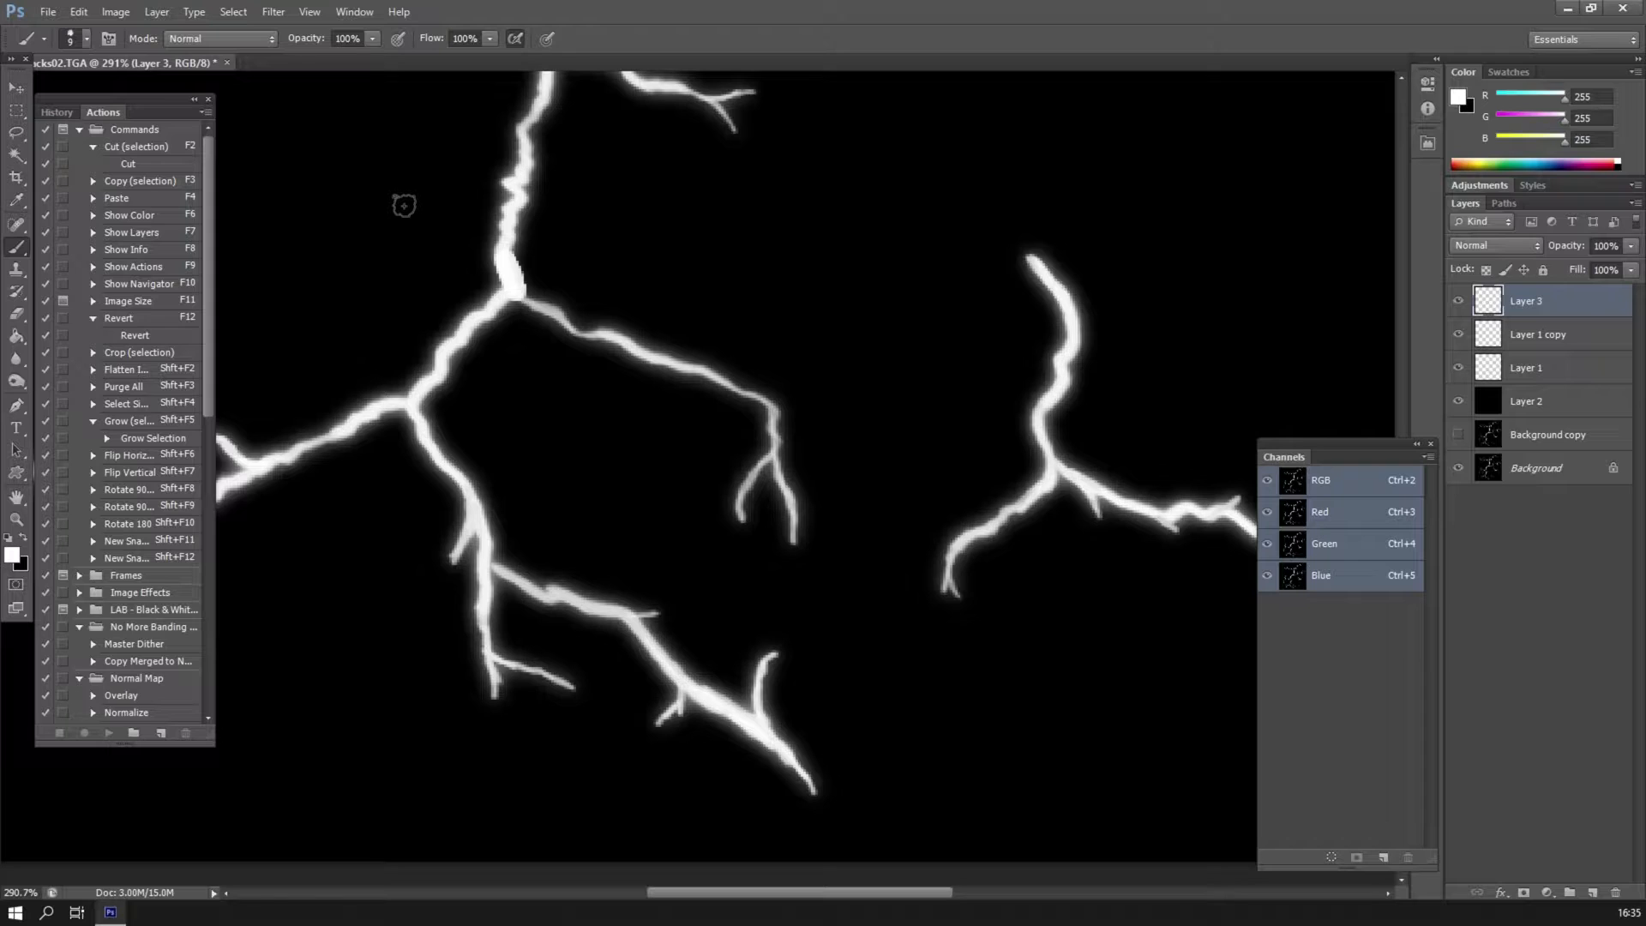
pyautogui.hotkey('ctrl', 'z')
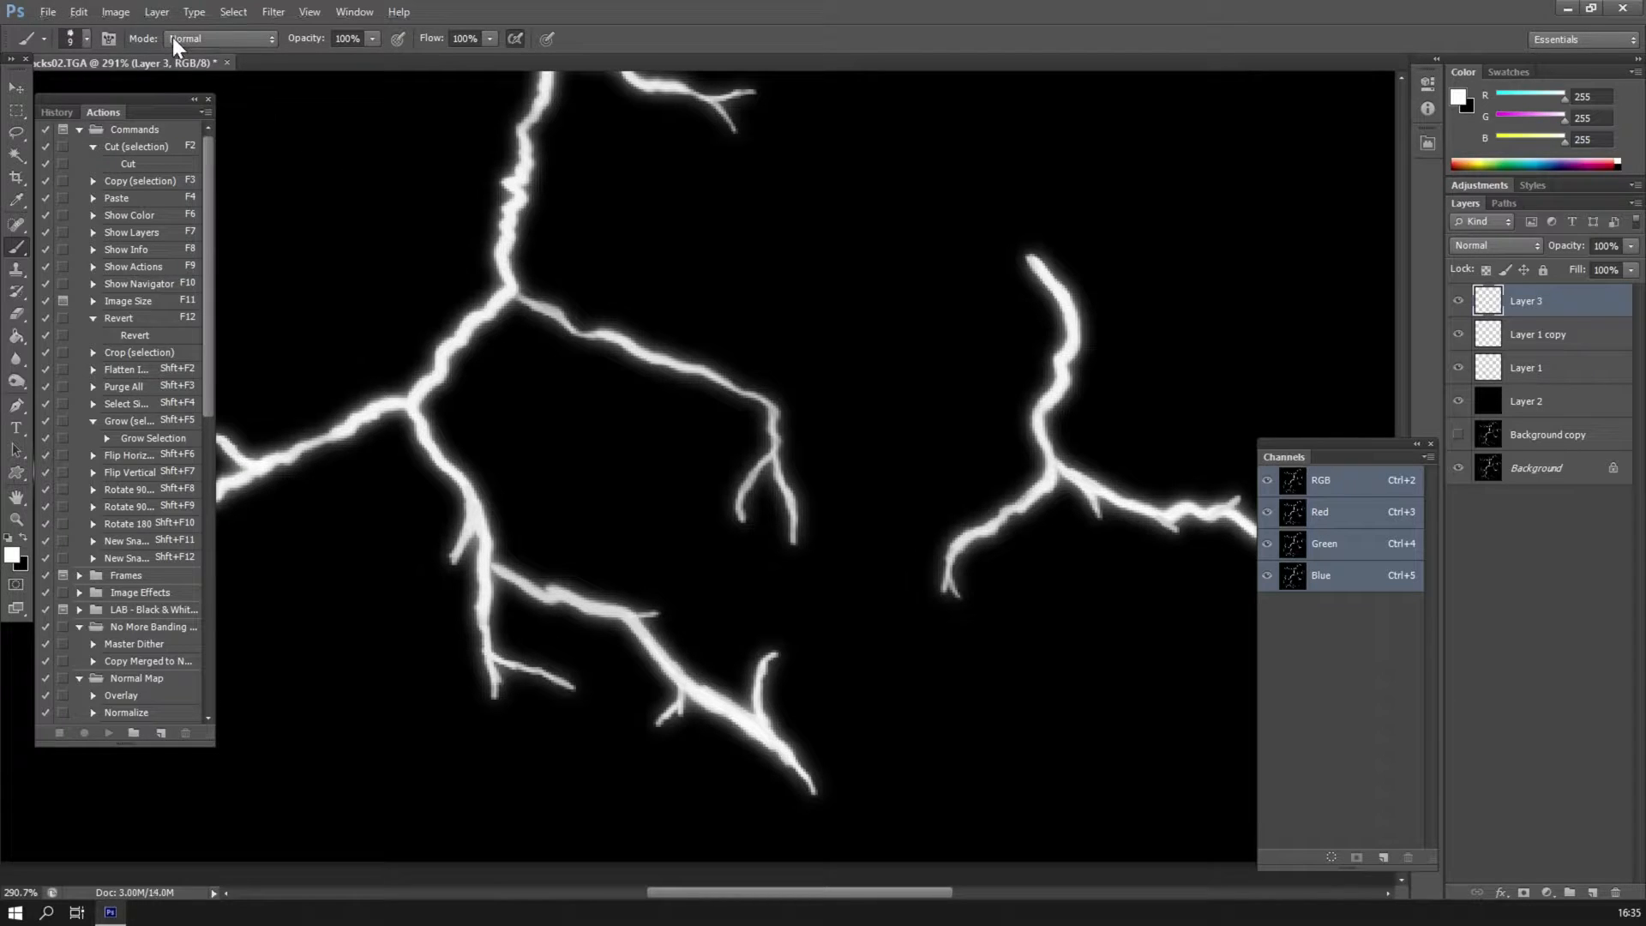
# Set brush opacity to 65% and Shape Dynamics to 11% size, 13% angle and 10% roundness jitter with 22% minimum roundness.
pyautogui.click(373, 39)
pyautogui.click(108, 39)
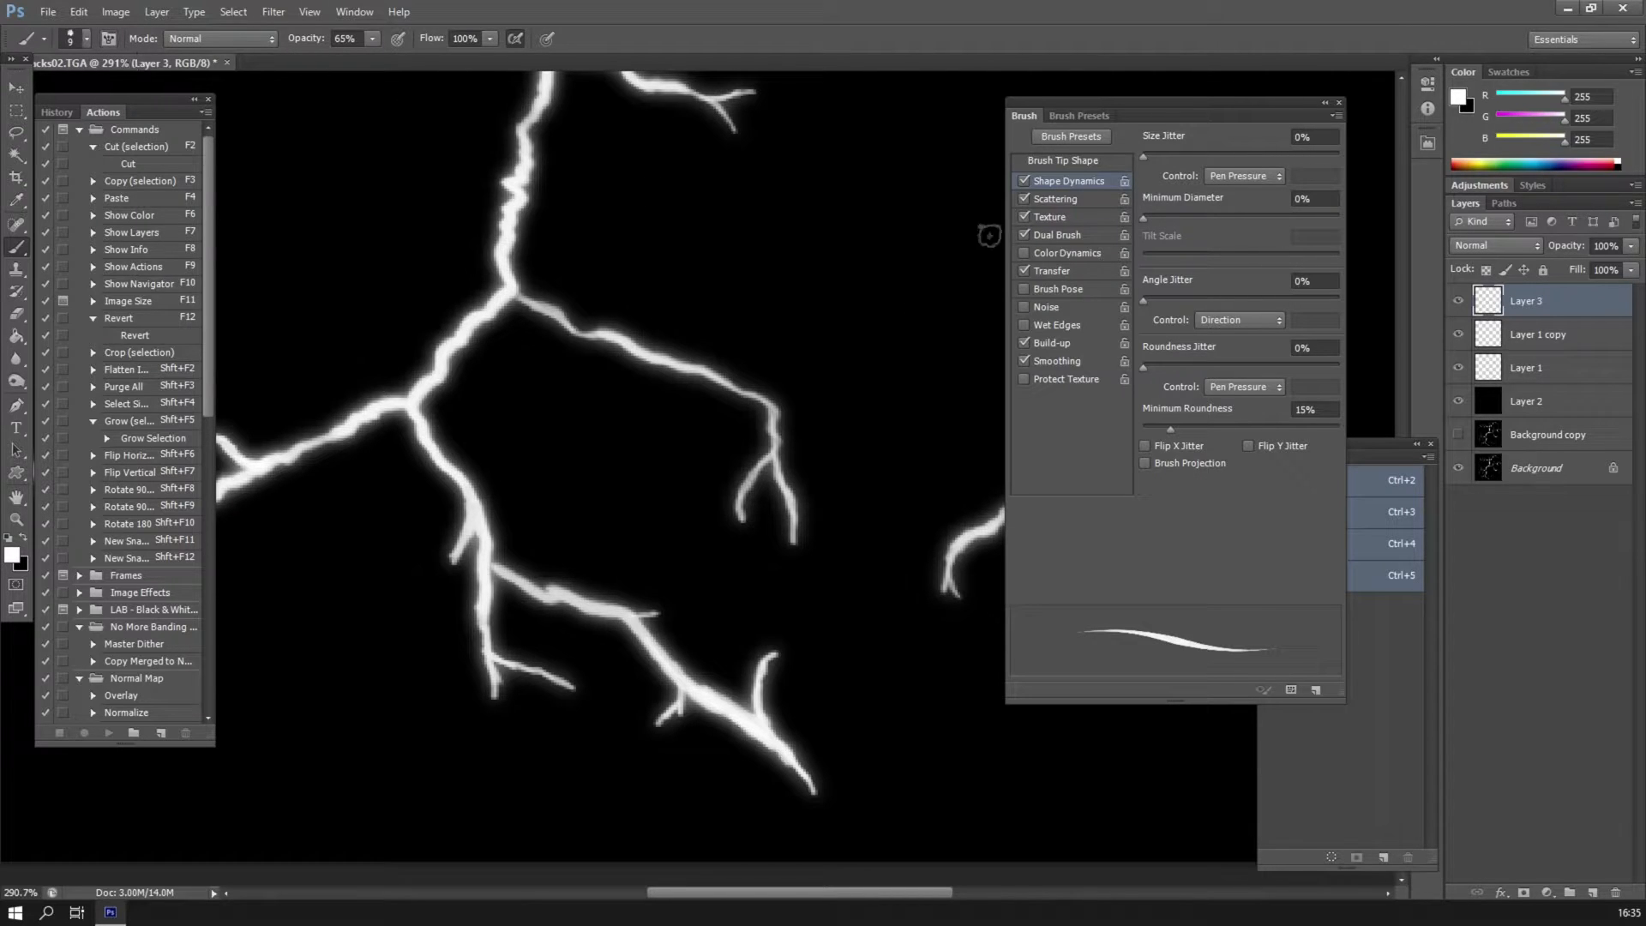
pyautogui.moveTo(1187, 152); pyautogui.dragTo(1177, 153)
pyautogui.moveTo(1153, 214); pyautogui.dragTo(1161, 216)
pyautogui.moveTo(1155, 297); pyautogui.dragTo(1164, 296)
pyautogui.moveTo(1144, 366); pyautogui.dragTo(1170, 363)
# Replace the brush with the rough, broken-edged 36 px preset.
pyautogui.click(86, 39)
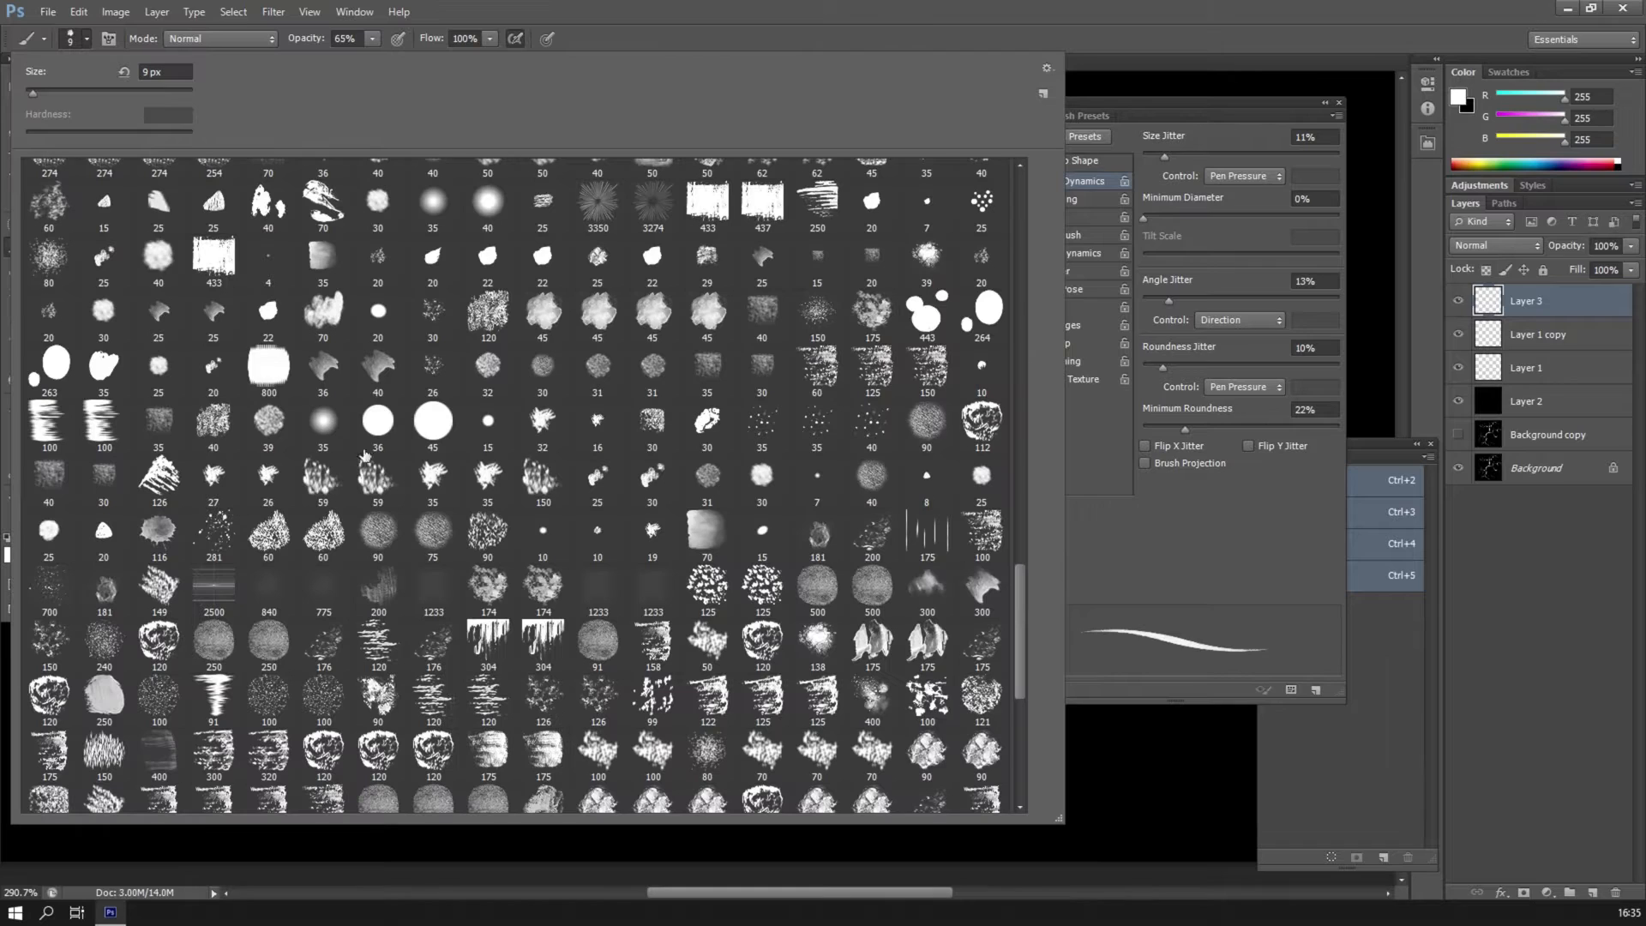
pyautogui.moveTo(1020, 644)
pyautogui.mouseDown()
pyautogui.moveTo(1026, 738)
pyautogui.moveTo(1018, 192)
pyautogui.mouseUp()
pyautogui.moveTo(1024, 254); pyautogui.dragTo(1020, 283)
pyautogui.click(758, 251)
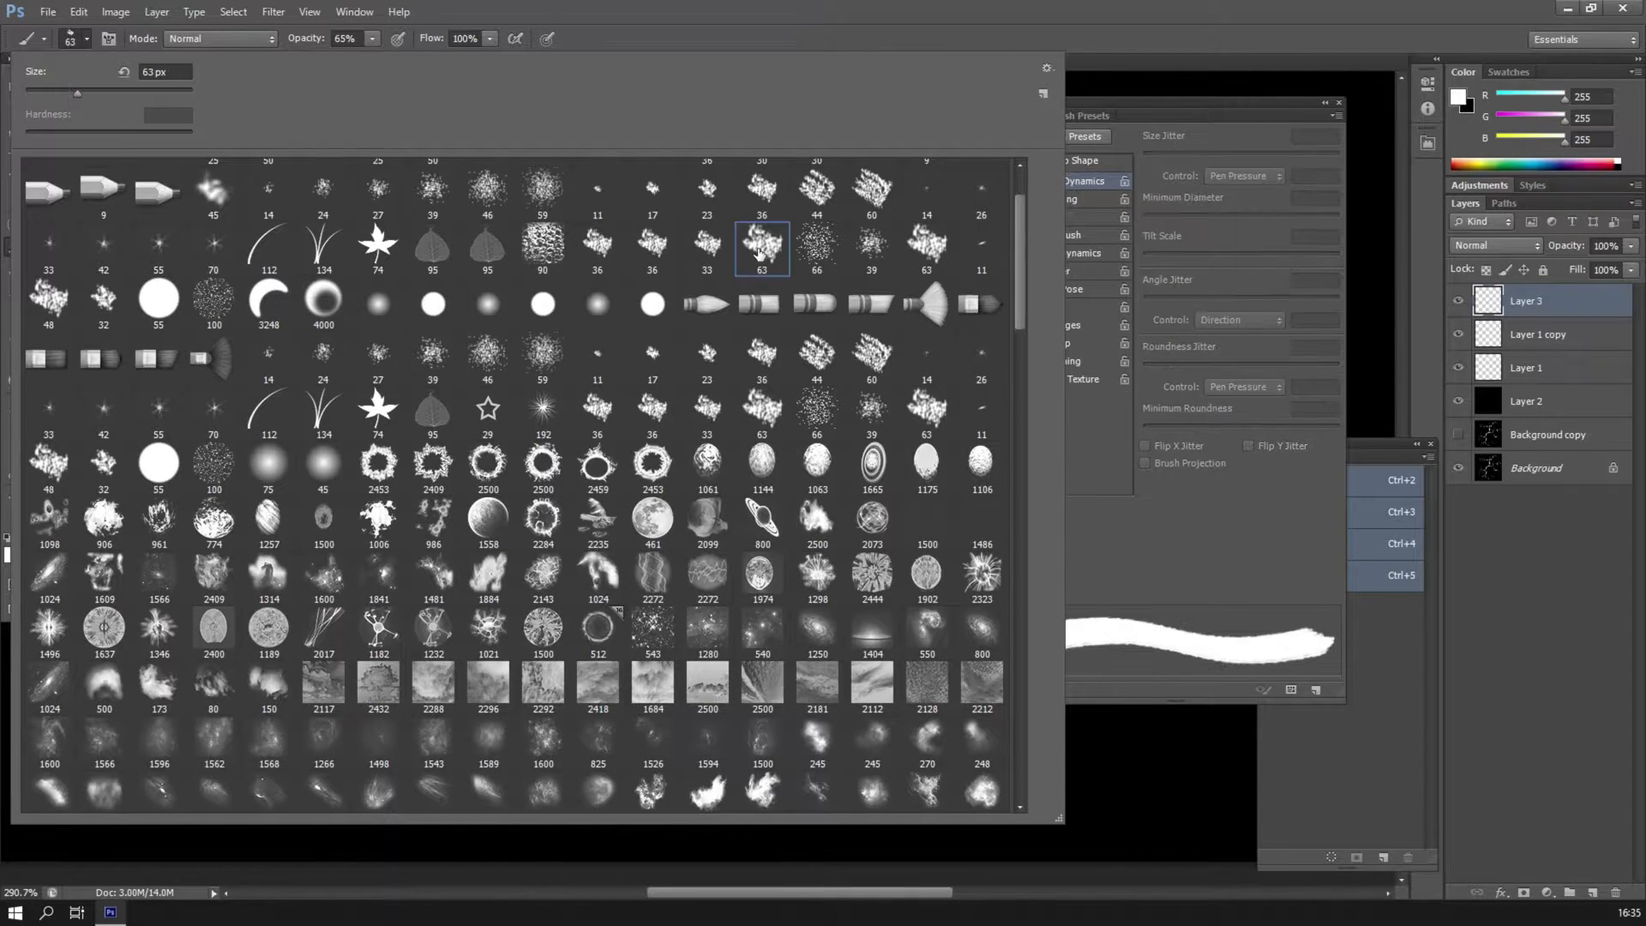
pyautogui.click(598, 250)
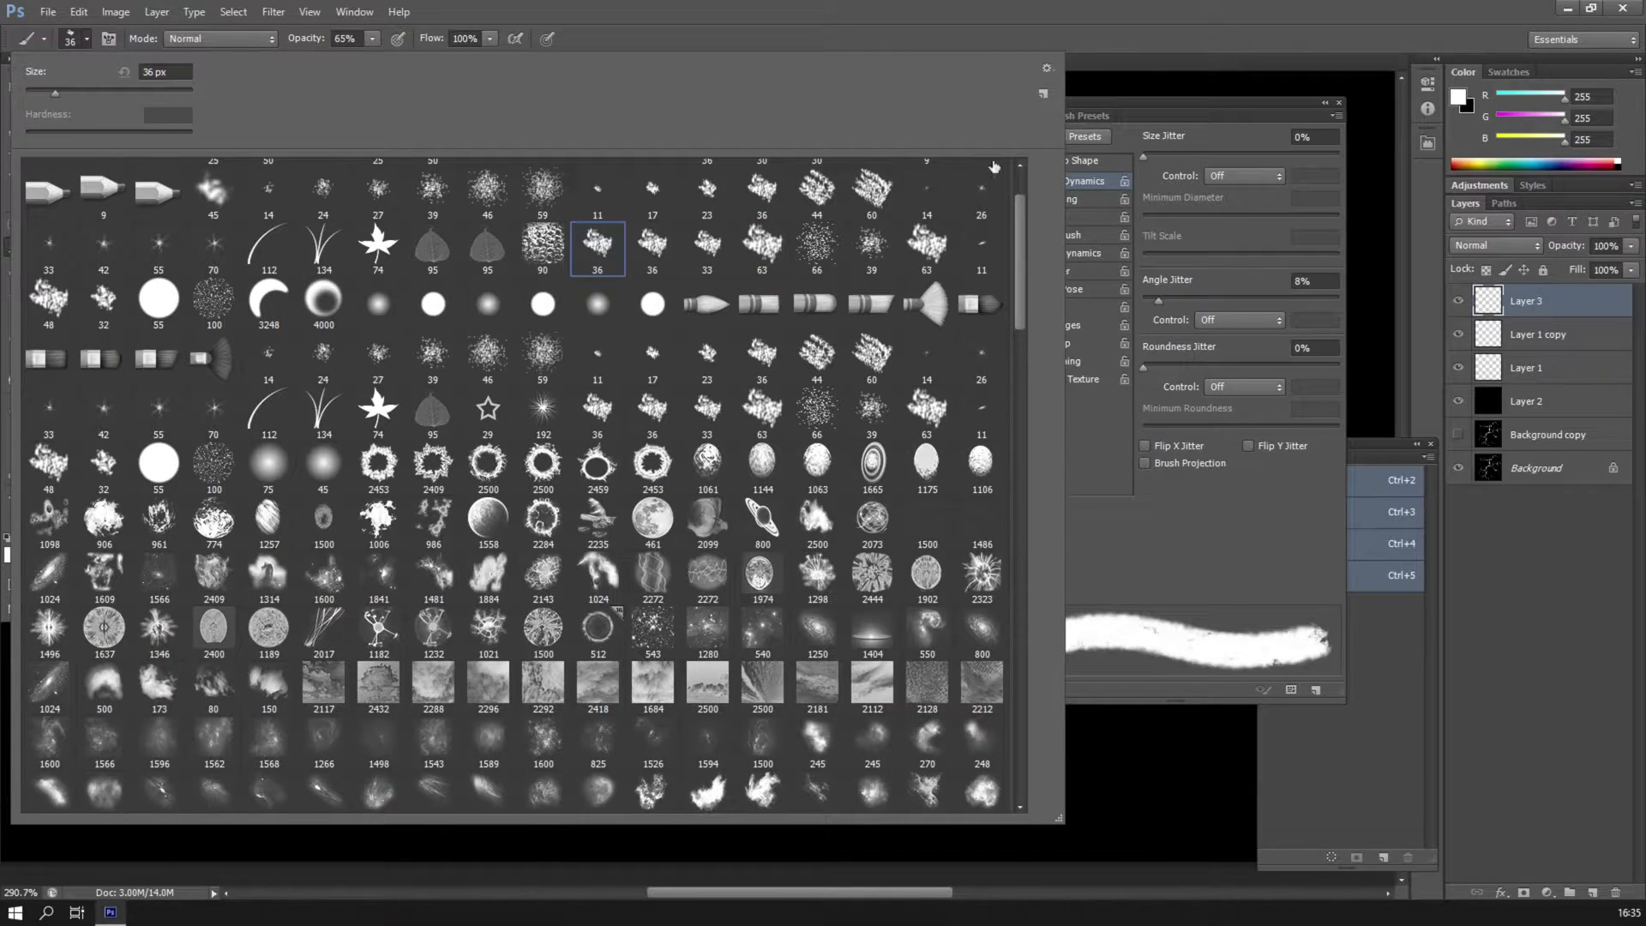
# Set the brush's Shape Dynamics to 7% size jitter, 27% angle jitter and 14% roundness jitter.
pyautogui.click(1133, 103)
pyautogui.moveTo(1143, 155)
pyautogui.mouseDown()
pyautogui.moveTo(1200, 146)
pyautogui.moveTo(1158, 153)
pyautogui.mouseUp()
pyautogui.moveTo(1145, 217)
pyautogui.mouseDown()
pyautogui.moveTo(1197, 210)
pyautogui.moveTo(1160, 224)
pyautogui.mouseUp()
pyautogui.moveTo(1159, 300); pyautogui.dragTo(1212, 286)
pyautogui.moveTo(1145, 366); pyautogui.dragTo(1173, 363)
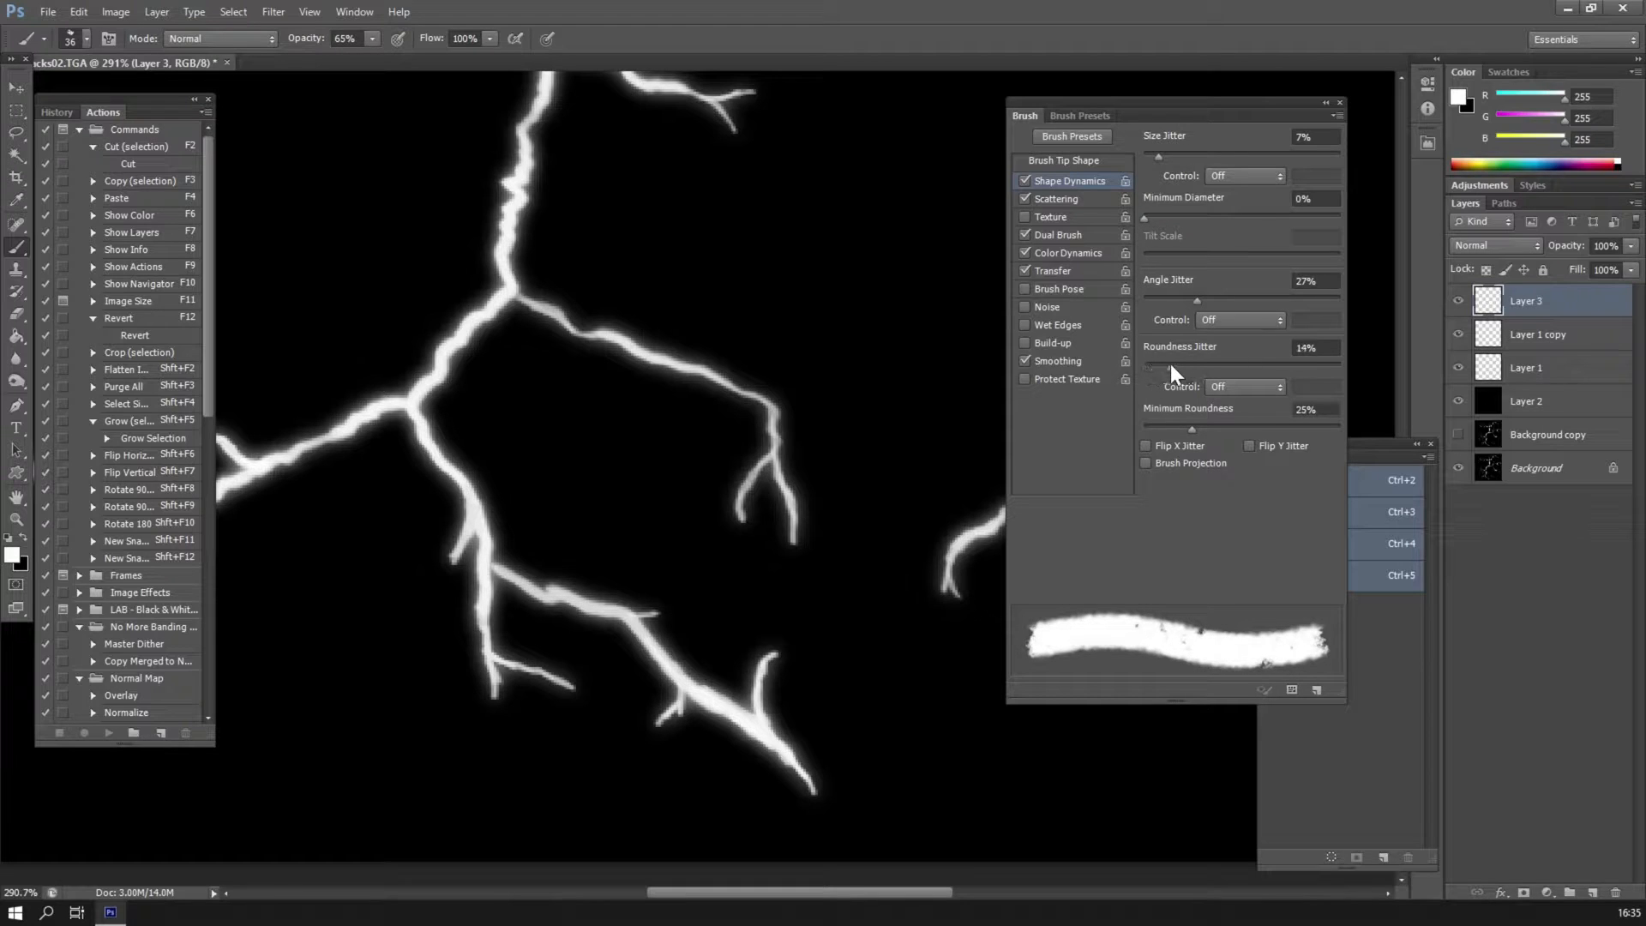
# Set the brush scatter to 397% with 35% count jitter and leave the Texture option off.
pyautogui.click(1058, 198)
pyautogui.moveTo(1145, 155); pyautogui.dragTo(1226, 135)
pyautogui.moveTo(1145, 224); pyautogui.dragTo(1212, 247)
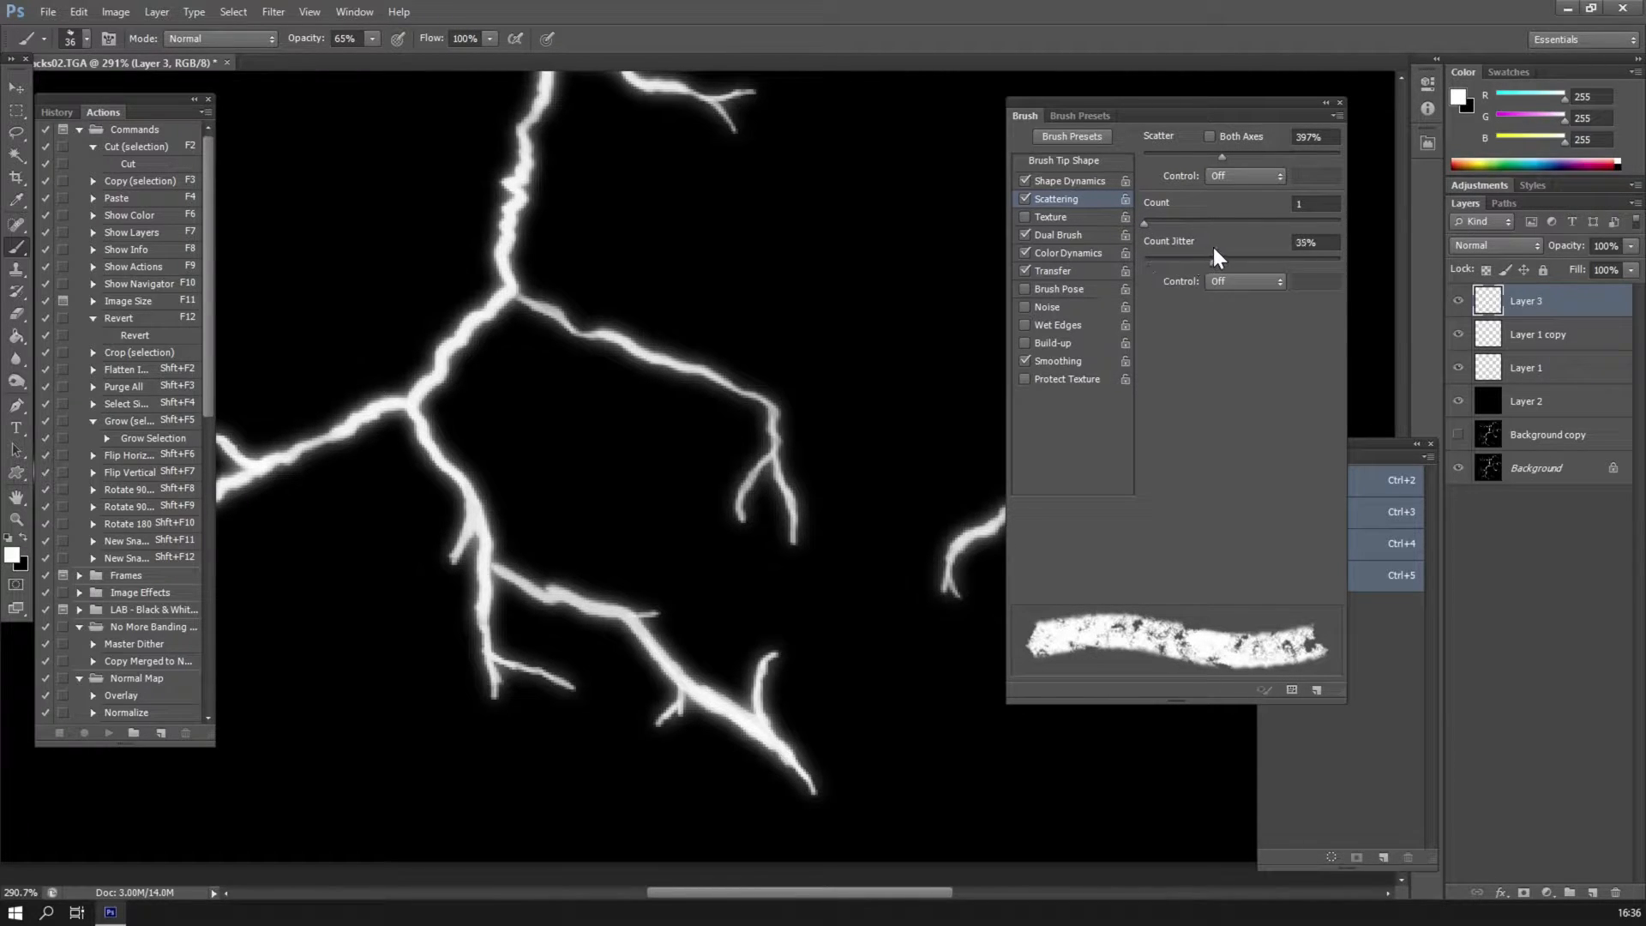
pyautogui.click(1050, 219)
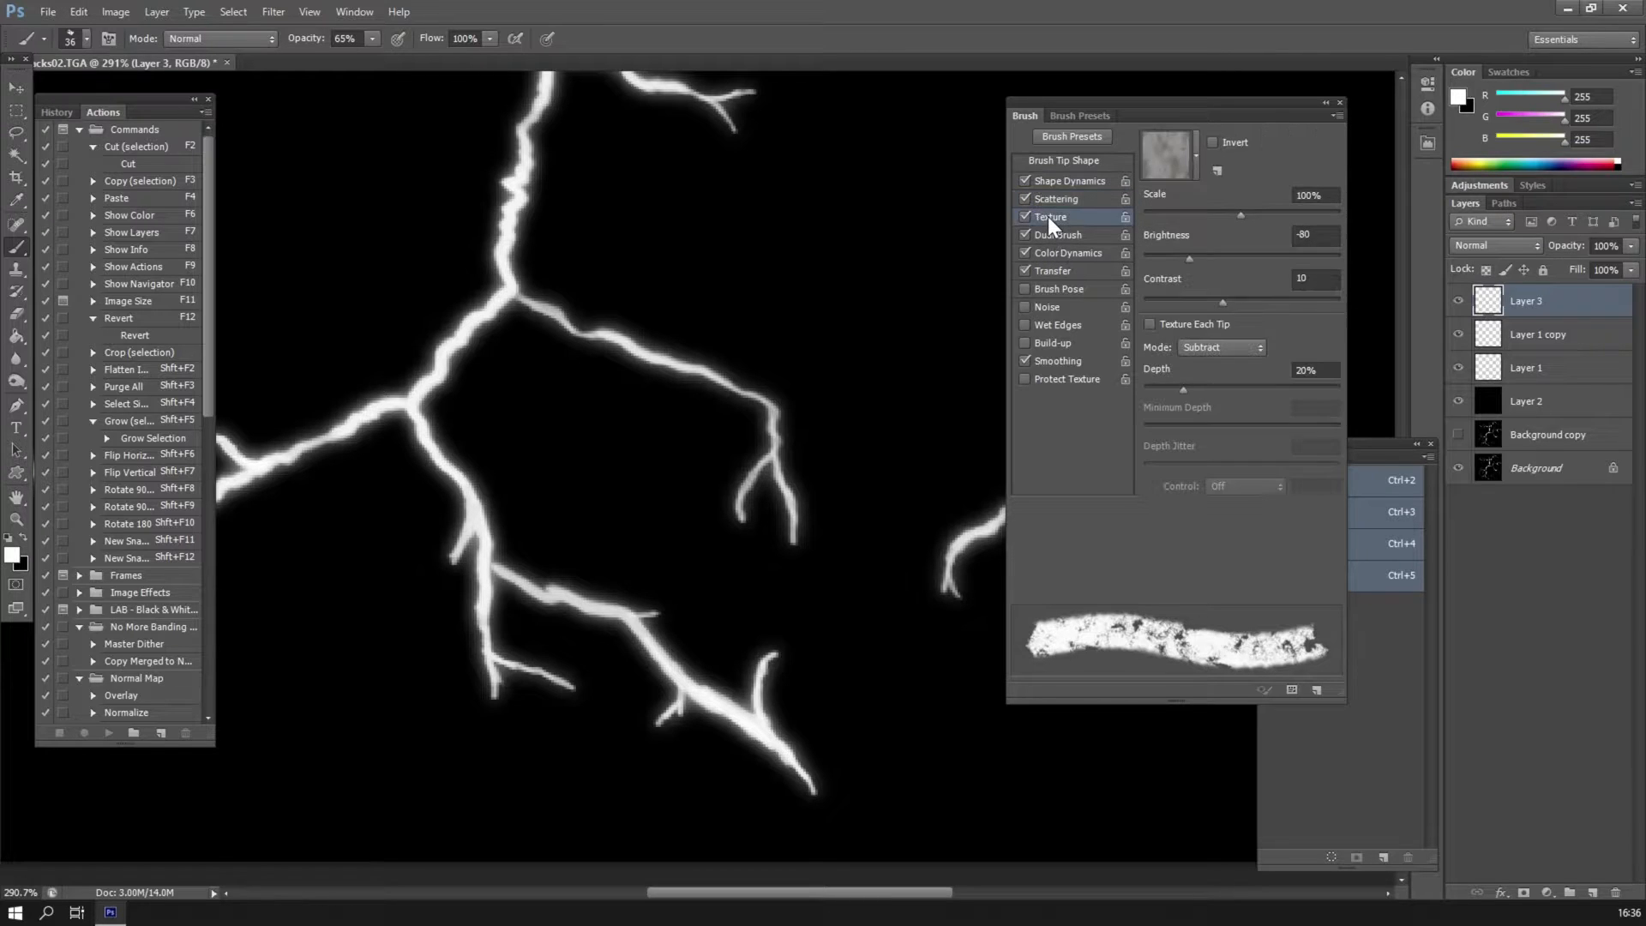
pyautogui.click(1025, 217)
# Try several Dual Brush tips, from the 14, 44 and 36 px ones to the 20 px tip at 29 px with 26% spacing.
pyautogui.click(1049, 236)
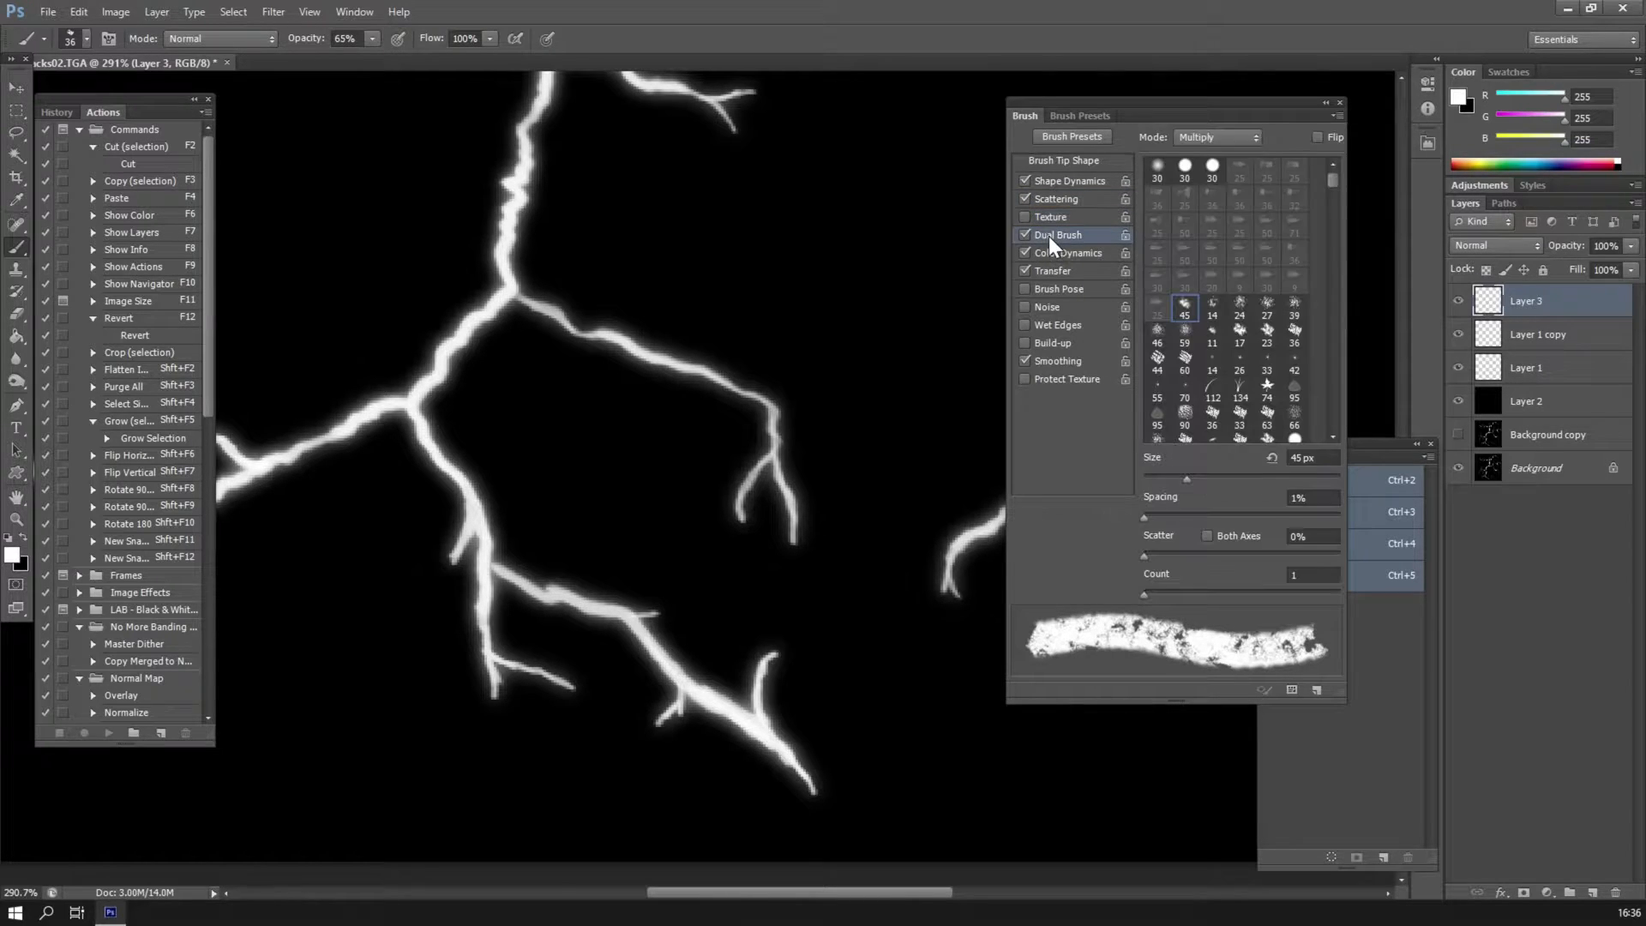
pyautogui.click(1212, 307)
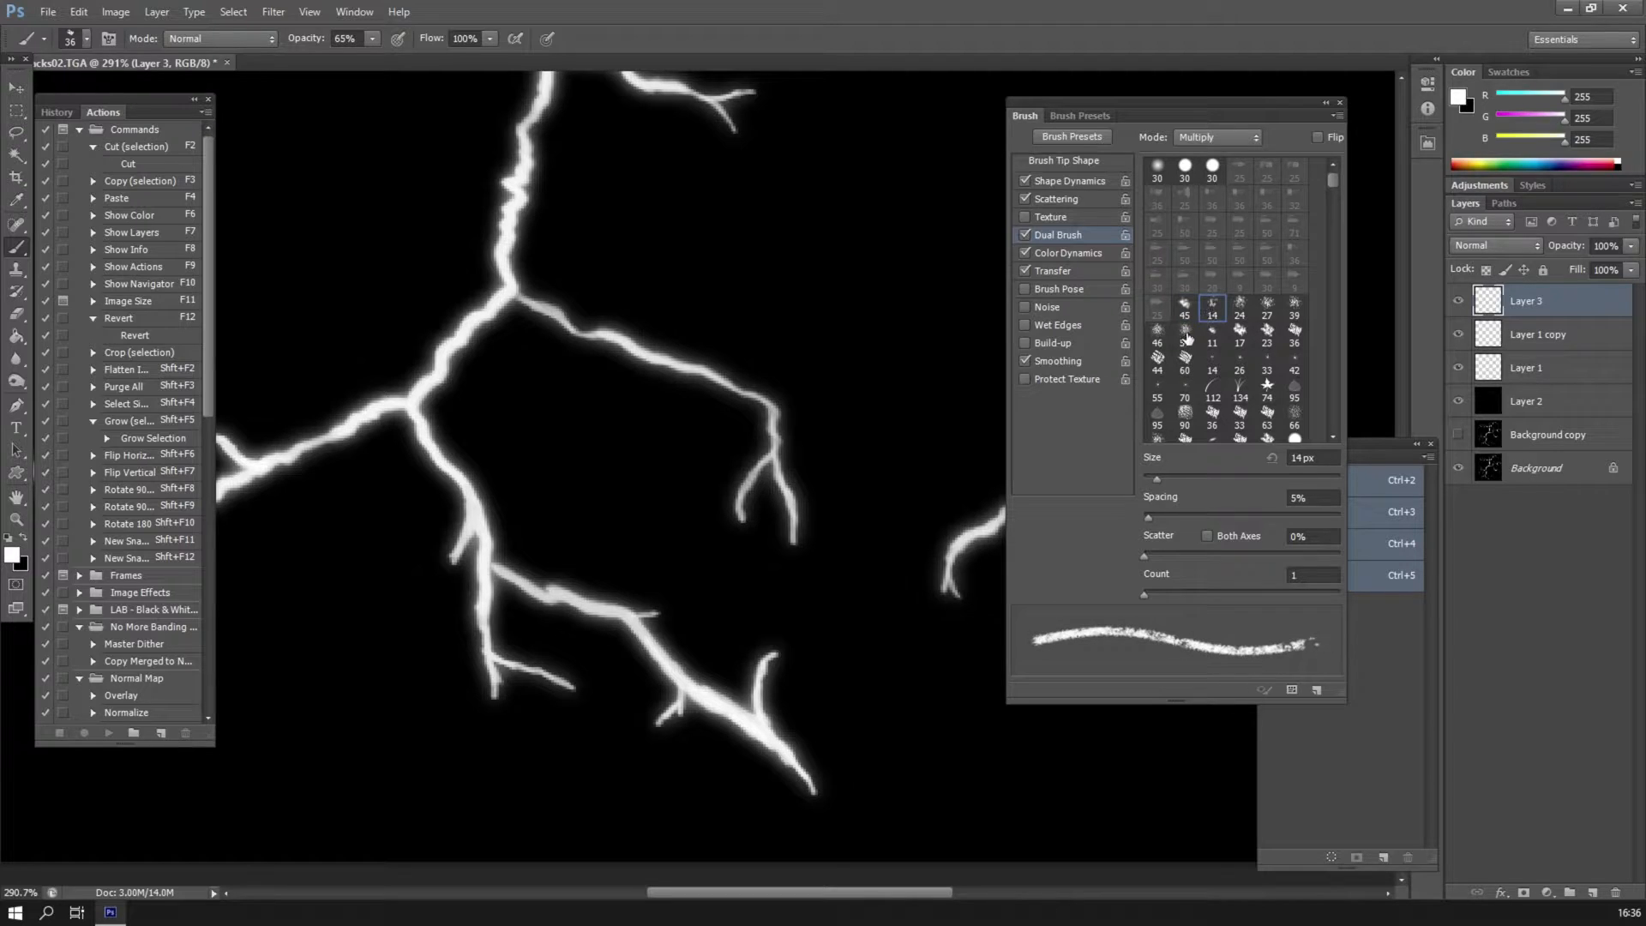
pyautogui.click(1157, 358)
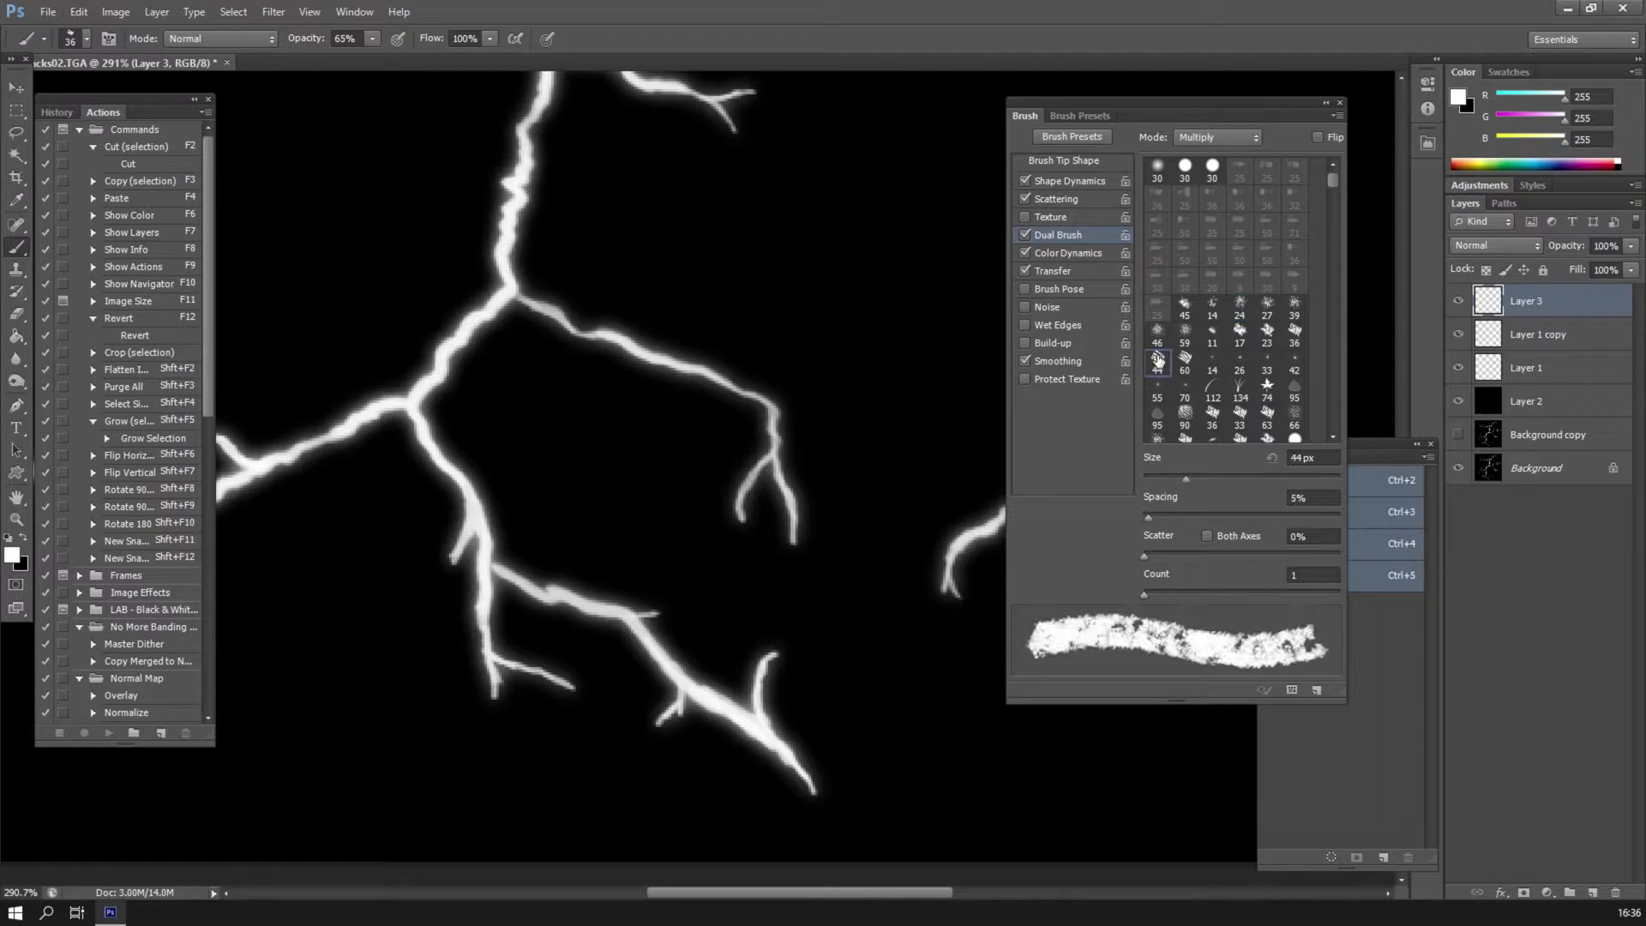
pyautogui.click(1209, 416)
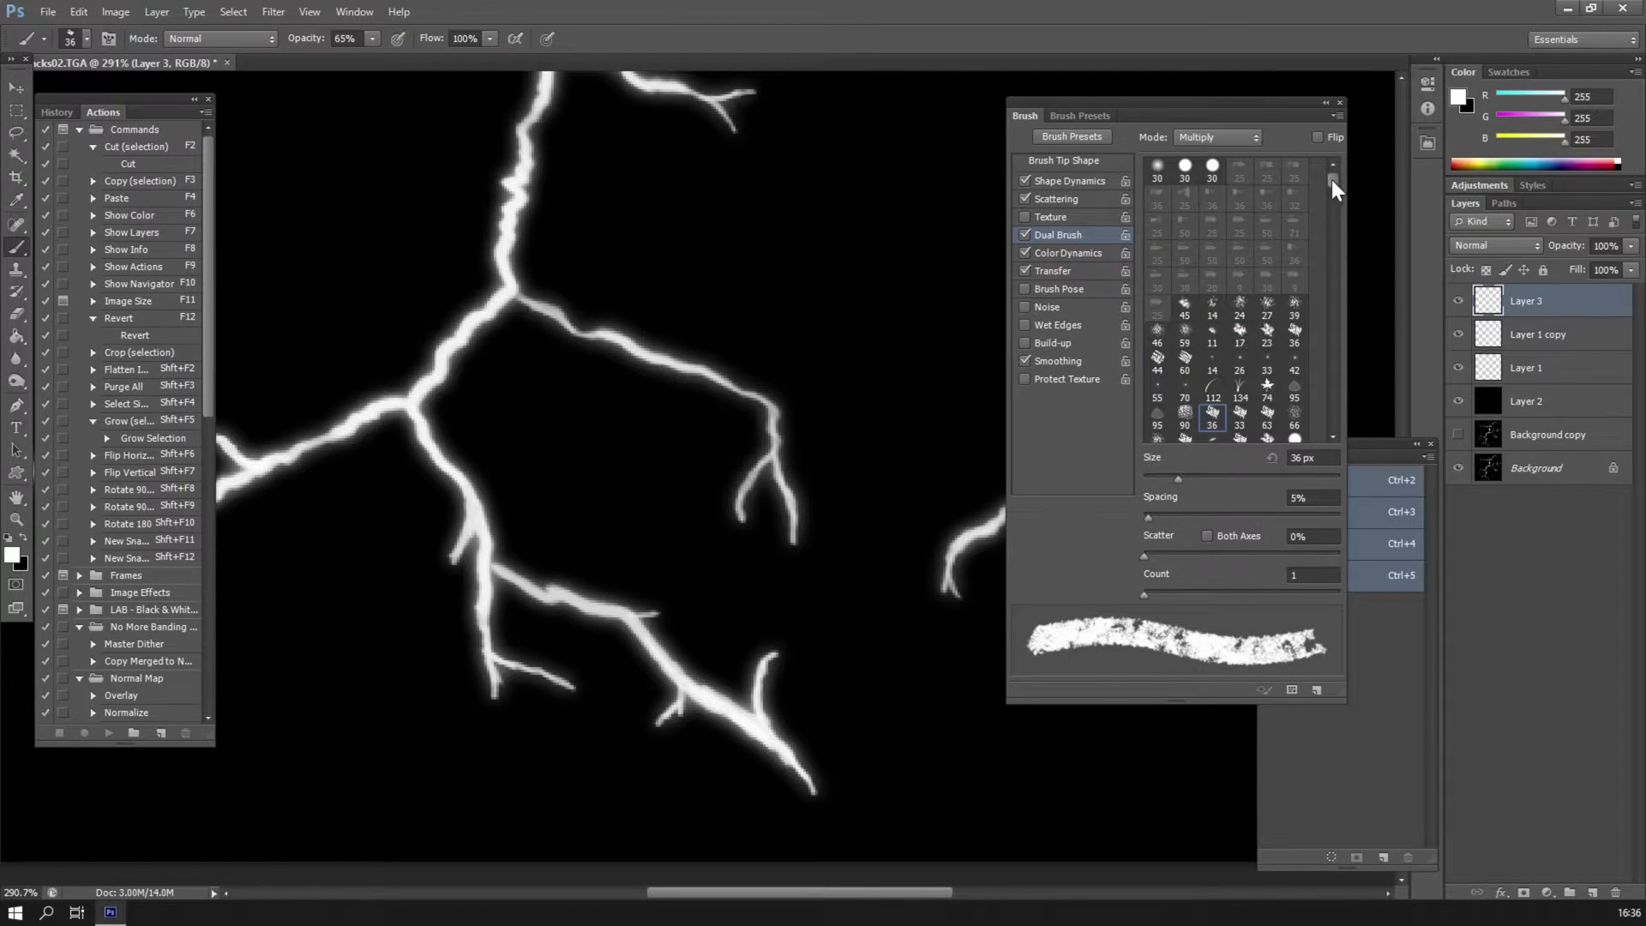
pyautogui.moveTo(1330, 178); pyautogui.dragTo(1333, 247)
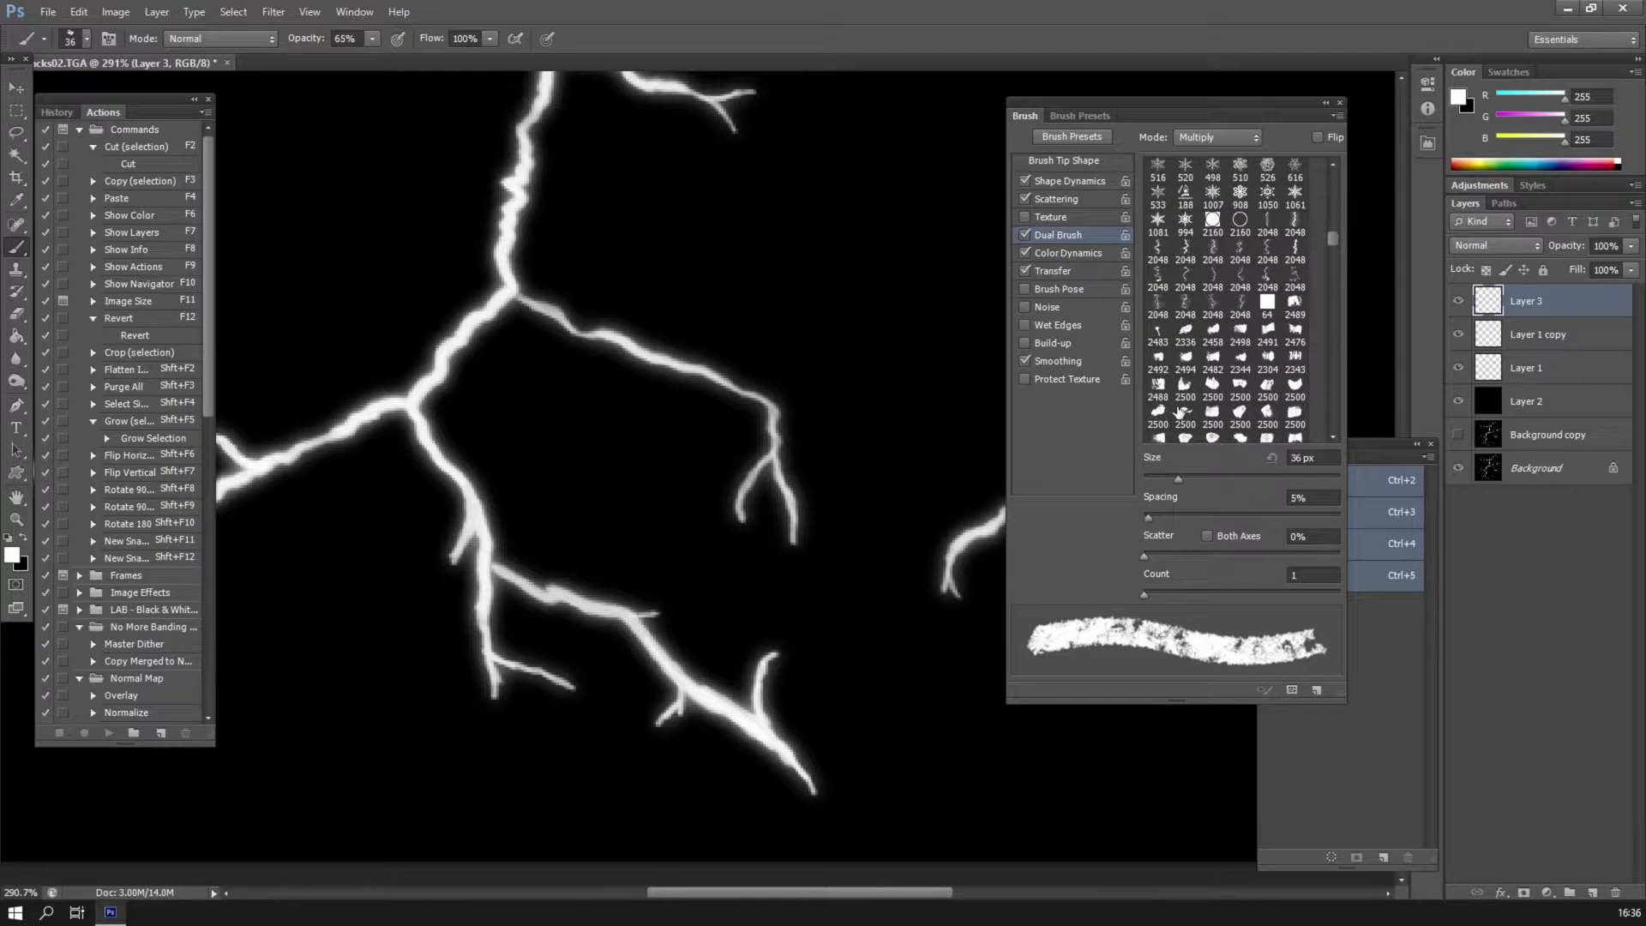
pyautogui.click(1211, 334)
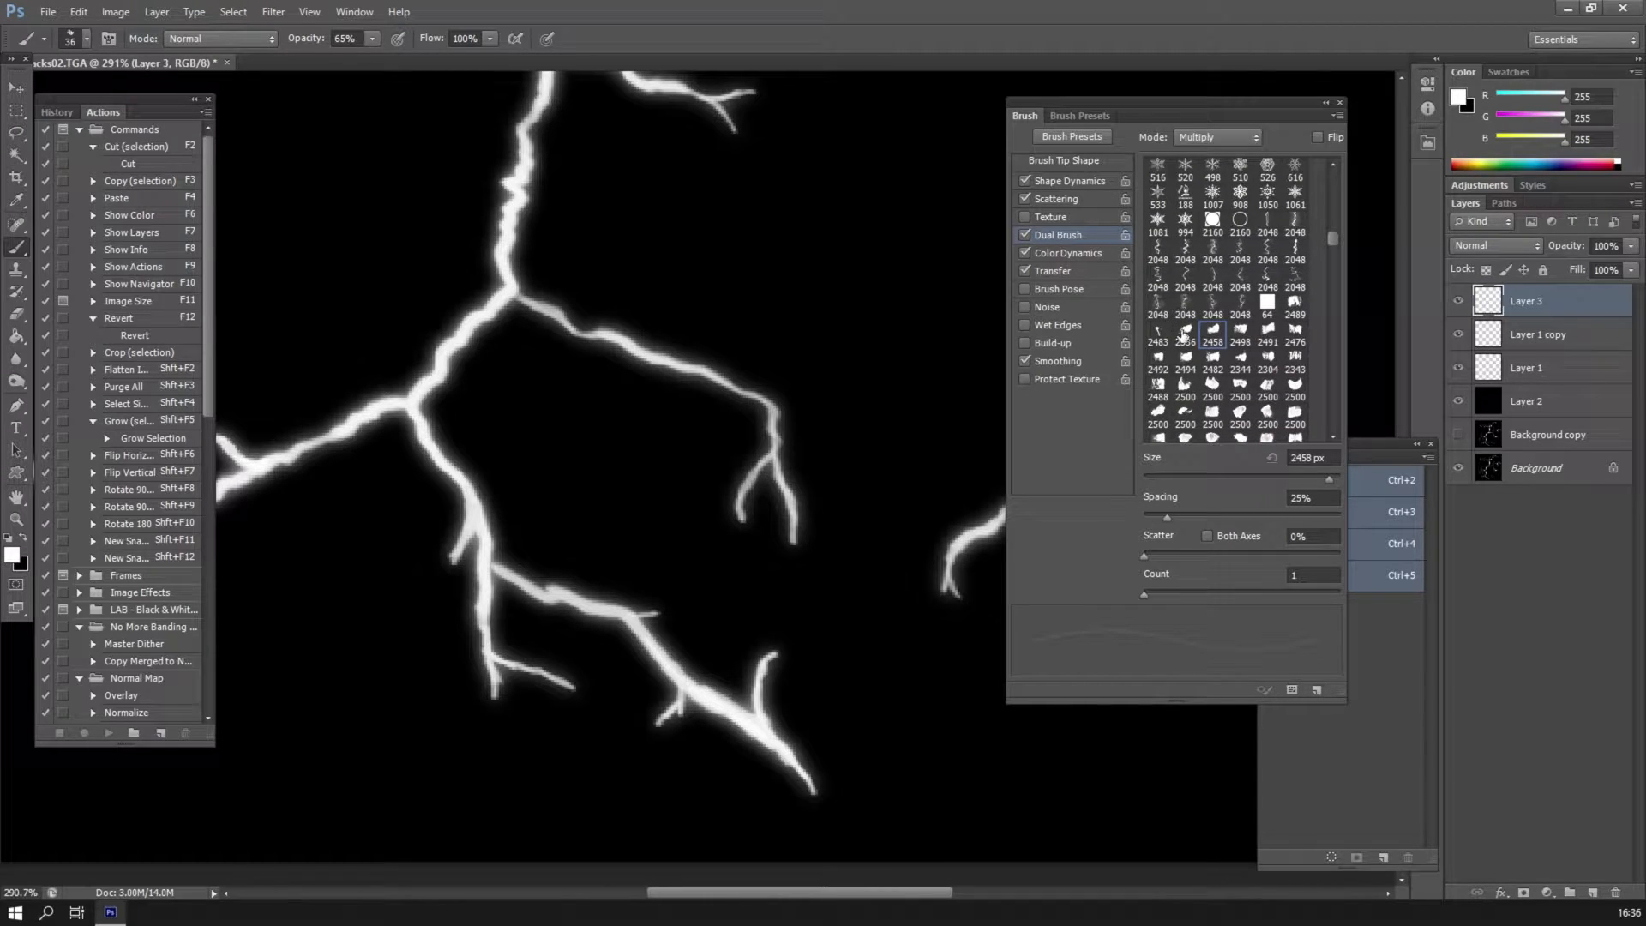
pyautogui.moveTo(1219, 481); pyautogui.dragTo(1169, 474)
pyautogui.click(1209, 390)
pyautogui.moveTo(1332, 239); pyautogui.dragTo(1328, 300)
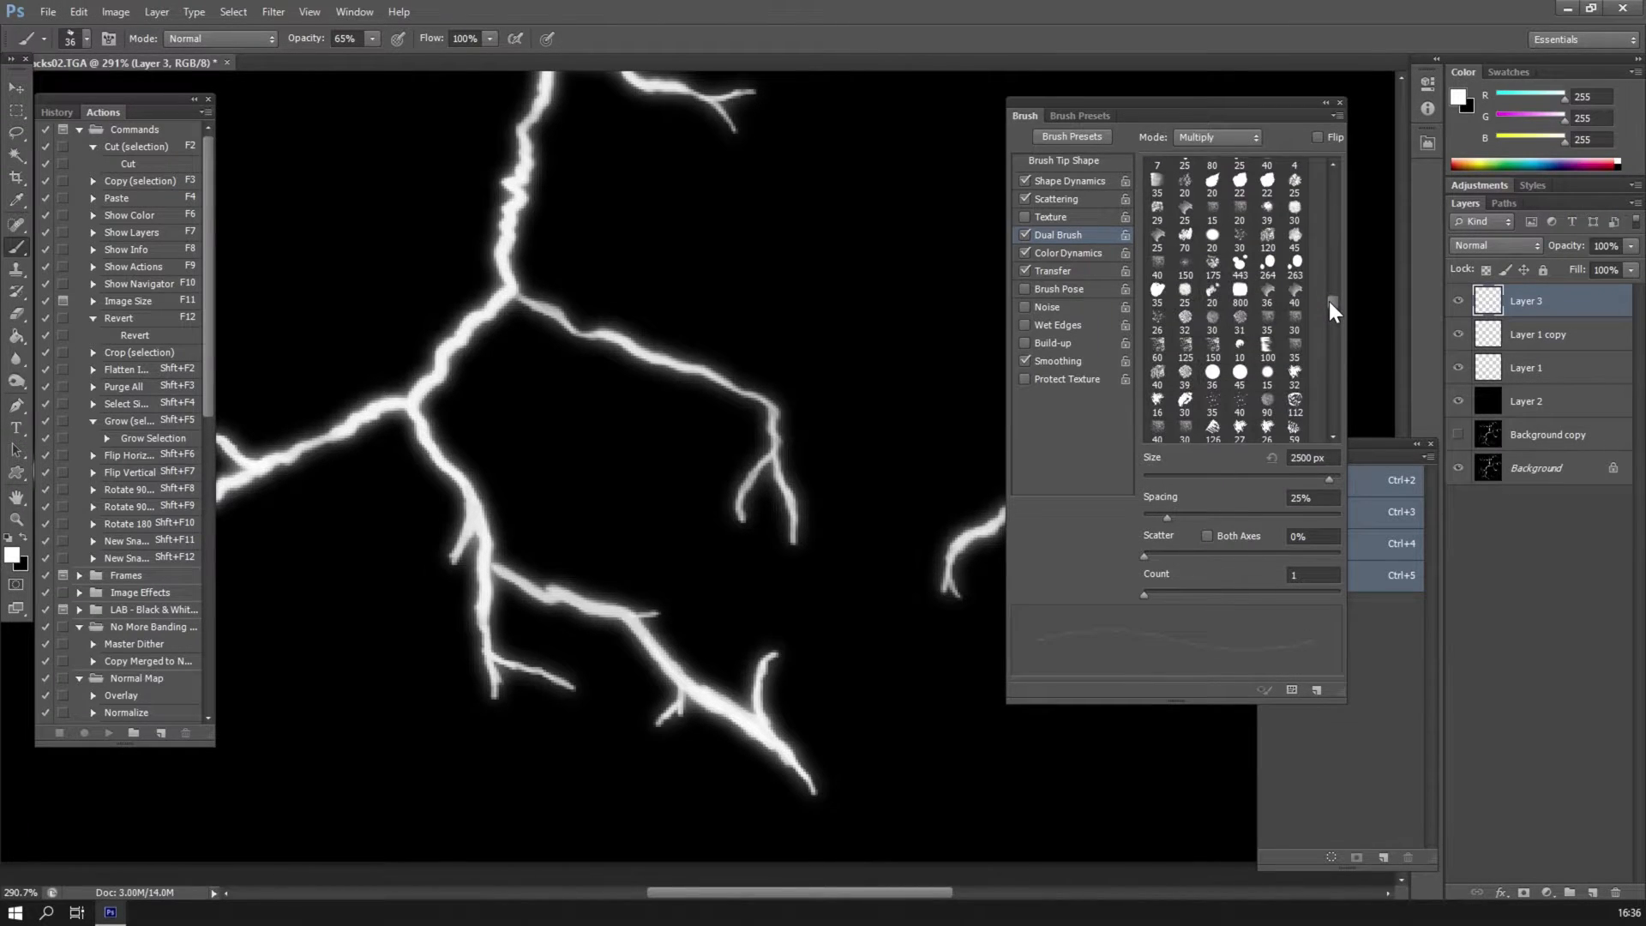
pyautogui.click(1204, 194)
pyautogui.moveTo(1162, 474)
pyautogui.mouseDown()
pyautogui.moveTo(1198, 474)
pyautogui.moveTo(1163, 476)
pyautogui.moveTo(1168, 509)
pyautogui.mouseUp()
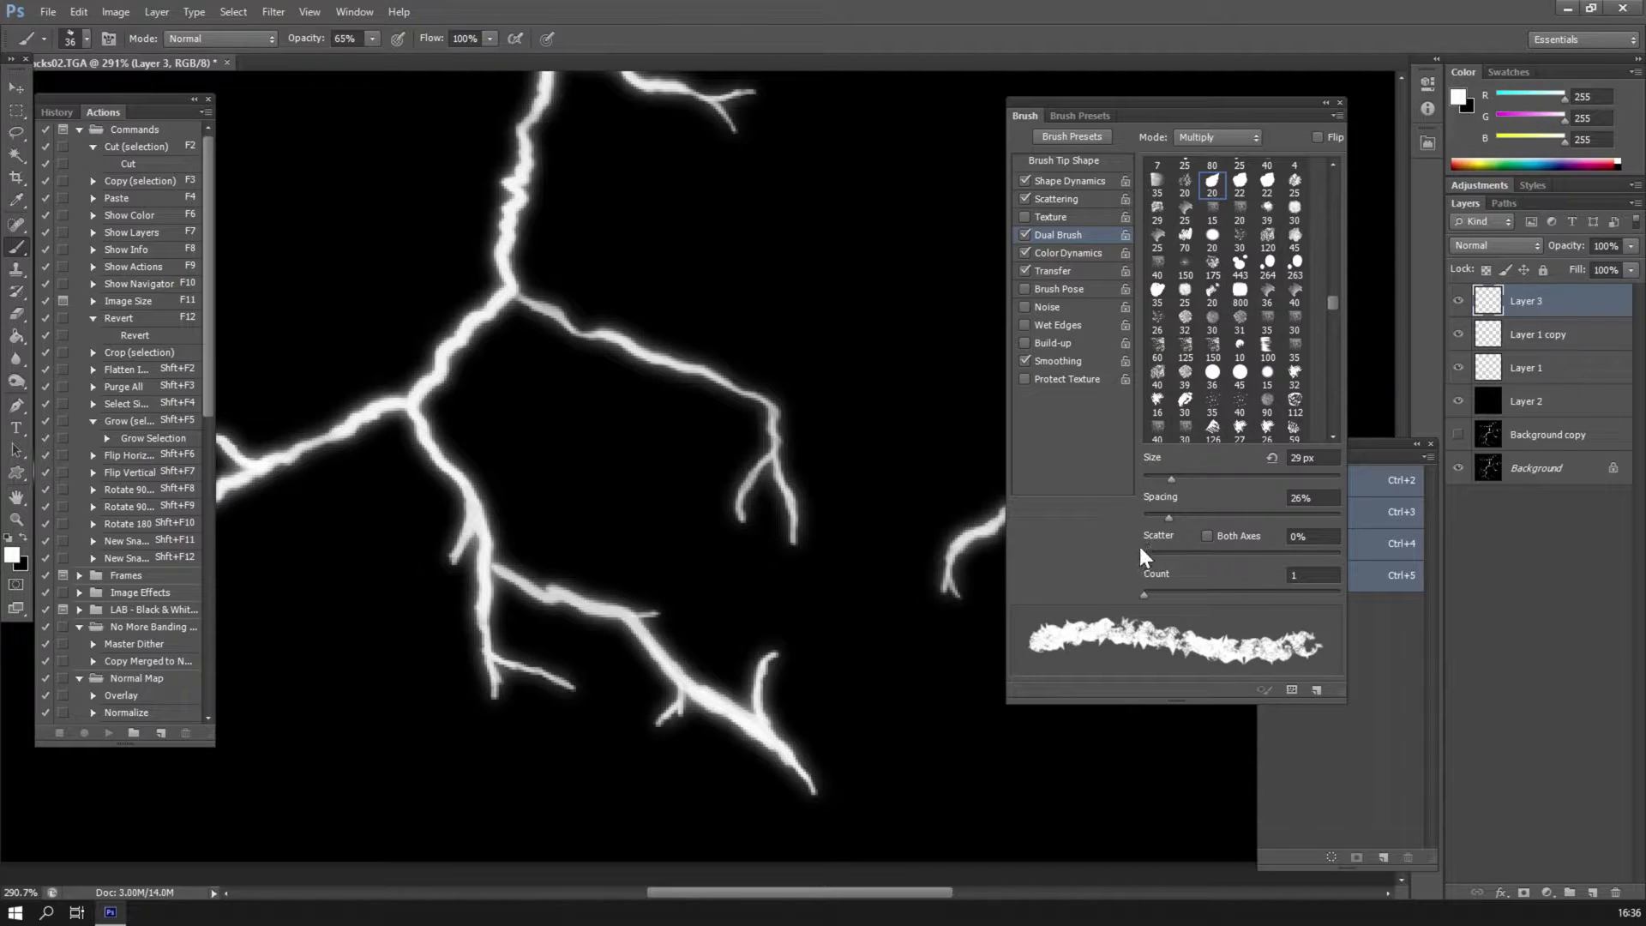
# Use the rough 40 px Dual Brush tip at 14 px with 18% spacing and 157% scatter, and turn off Smoothing.
pyautogui.click(1156, 368)
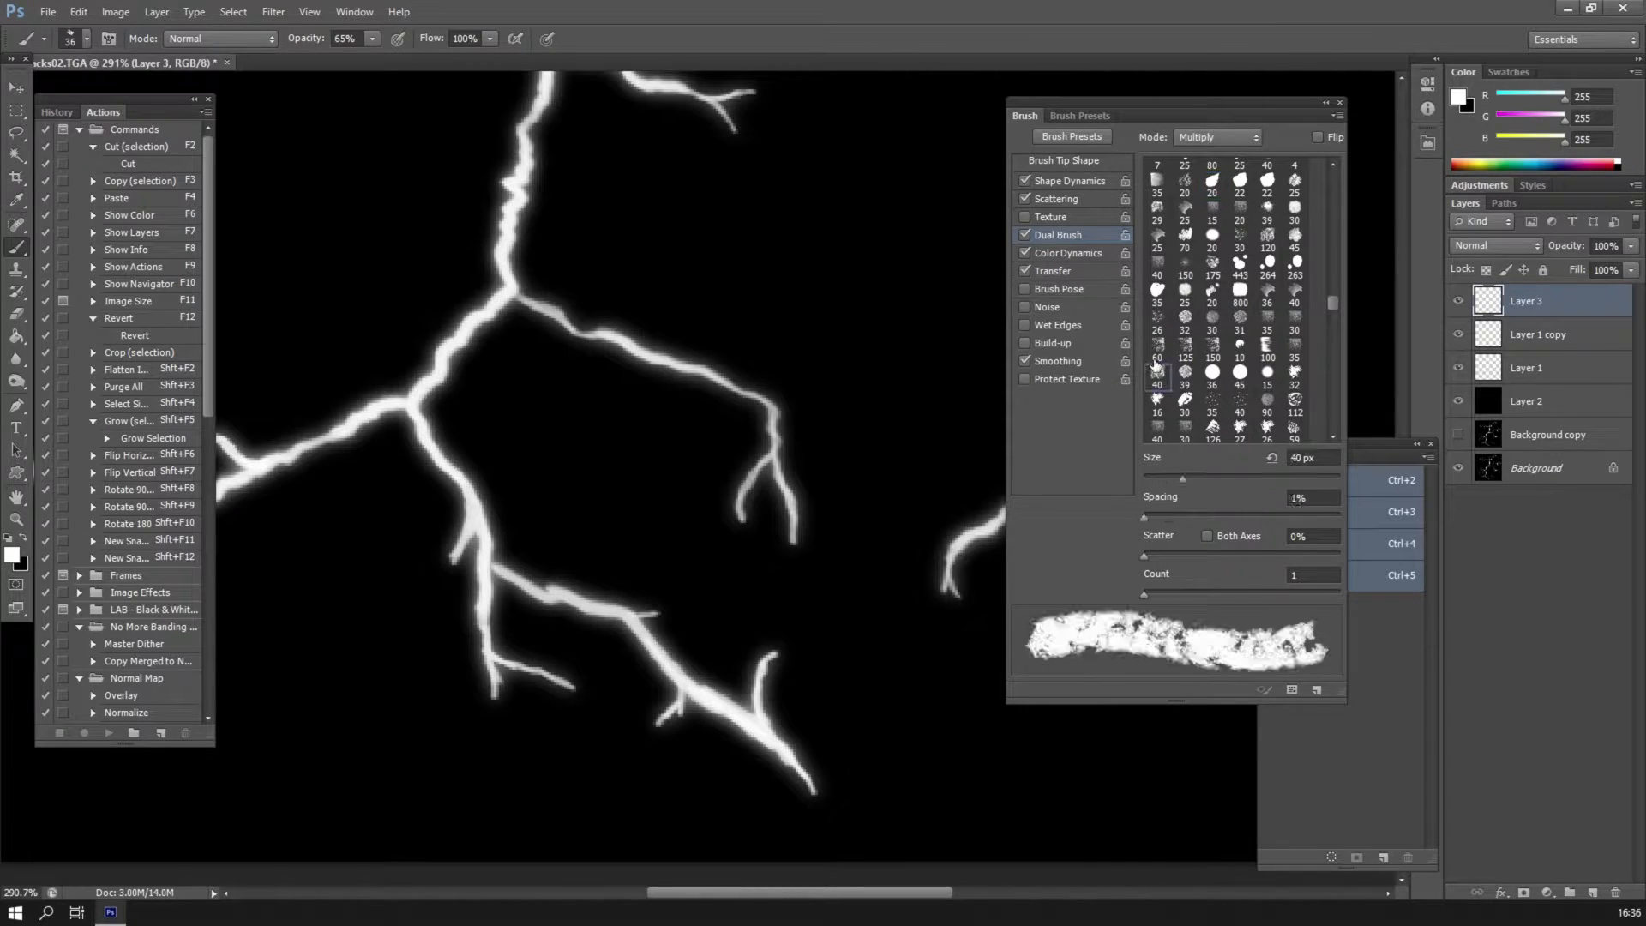
pyautogui.moveTo(1147, 479); pyautogui.dragTo(1155, 477)
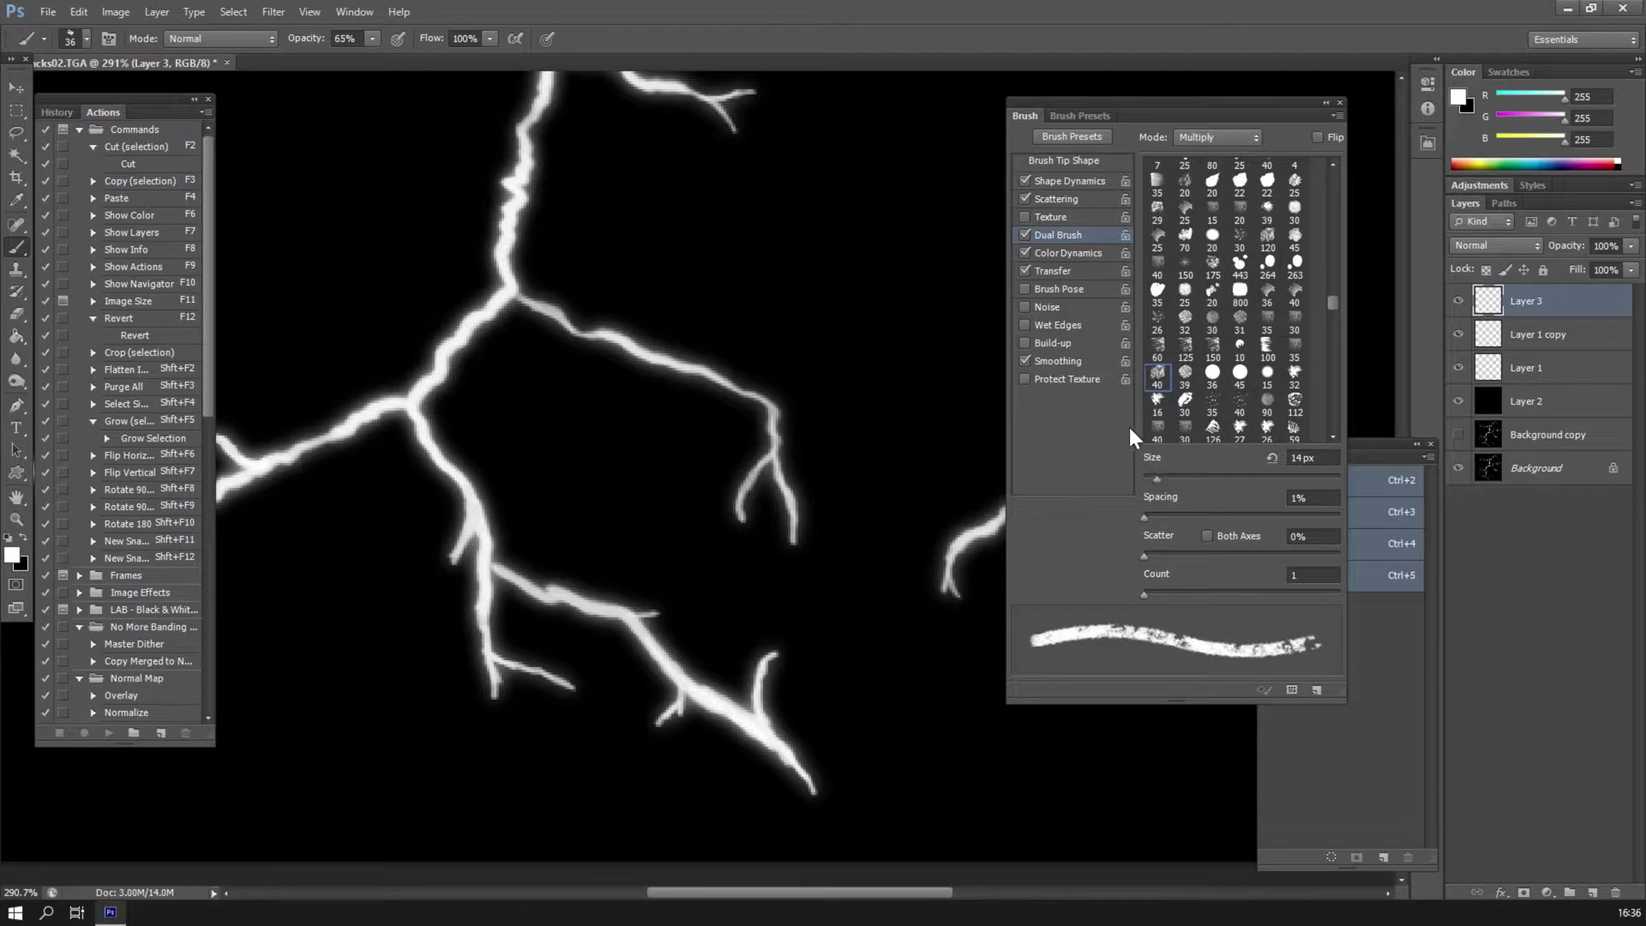
pyautogui.moveTo(1144, 551)
pyautogui.mouseDown()
pyautogui.moveTo(1190, 553)
pyautogui.moveTo(1174, 555)
pyautogui.moveTo(1177, 511)
pyautogui.moveTo(1160, 512)
pyautogui.mouseUp()
pyautogui.click(1172, 513)
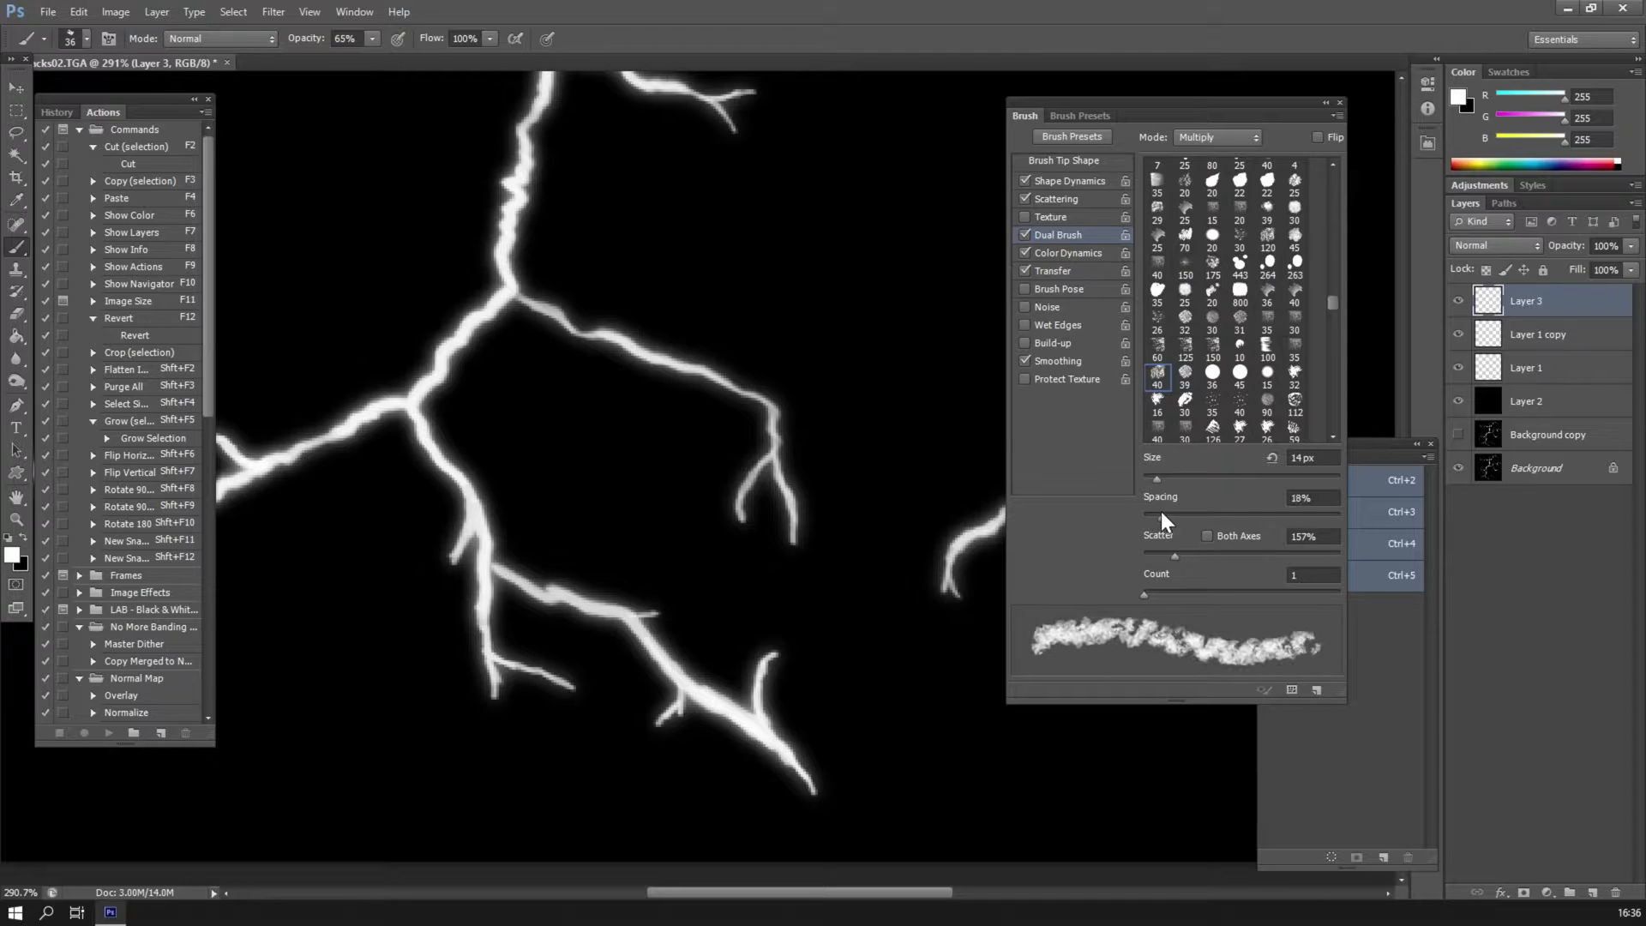
pyautogui.moveTo(1147, 590); pyautogui.dragTo(1148, 589)
pyautogui.click(1023, 361)
pyautogui.click(1339, 101)
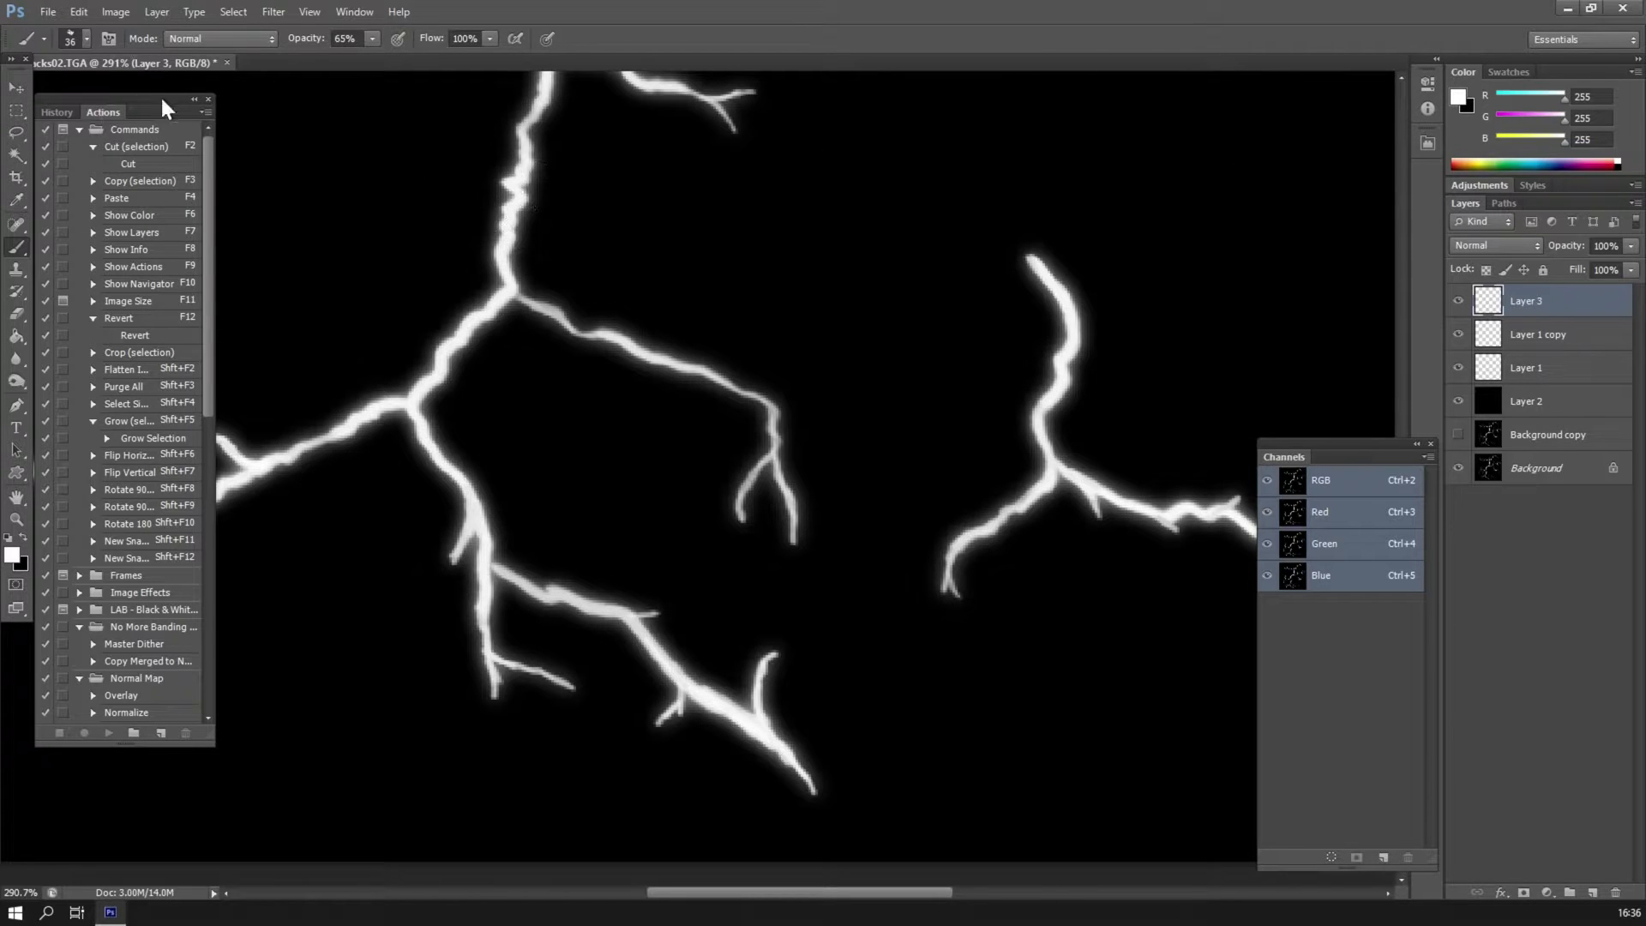
# Reduce the brush to 13 px and paint rough, smoky edges along the upper-right cracks and their side branch on Layer 3.
pyautogui.click(85, 39)
pyautogui.moveTo(38, 93); pyautogui.dragTo(34, 93)
pyautogui.click(563, 18)
pyautogui.moveTo(661, 218); pyautogui.dragTo(841, 720)
pyautogui.moveTo(1079, 225)
pyautogui.mouseDown()
pyautogui.moveTo(756, 287)
pyautogui.moveTo(717, 665)
pyautogui.mouseUp()
pyautogui.moveTo(670, 196)
pyautogui.mouseDown()
pyautogui.moveTo(741, 524)
pyautogui.moveTo(703, 690)
pyautogui.mouseUp()
pyautogui.moveTo(650, 339); pyautogui.dragTo(570, 478)
pyautogui.moveTo(943, 399)
pyautogui.mouseDown()
pyautogui.moveTo(643, 349)
pyautogui.moveTo(561, 317)
pyautogui.mouseUp()
pyautogui.moveTo(797, 355); pyautogui.dragTo(651, 204)
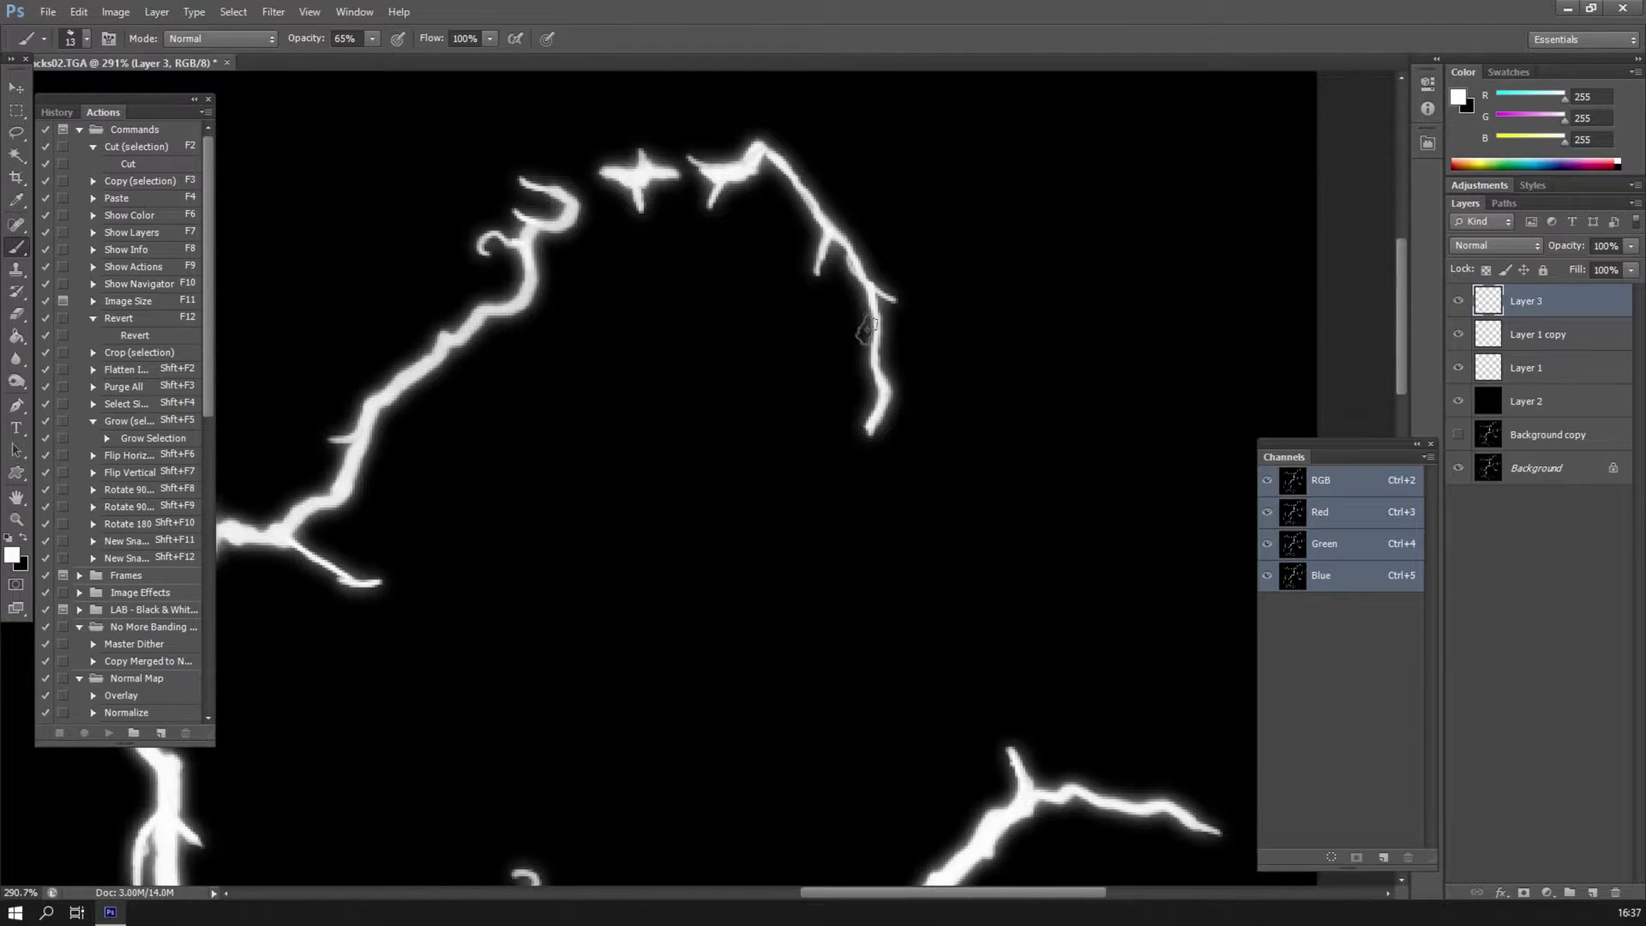
pyautogui.moveTo(860, 295)
pyautogui.mouseDown()
pyautogui.moveTo(872, 418)
pyautogui.moveTo(865, 304)
pyautogui.moveTo(750, 130)
pyautogui.moveTo(711, 199)
pyautogui.moveTo(687, 150)
pyautogui.moveTo(641, 204)
pyautogui.moveTo(602, 176)
pyautogui.moveTo(531, 182)
pyautogui.moveTo(540, 235)
pyautogui.moveTo(549, 210)
pyautogui.moveTo(489, 244)
pyautogui.moveTo(527, 274)
pyautogui.moveTo(357, 437)
pyautogui.moveTo(290, 536)
pyautogui.moveTo(381, 586)
pyautogui.mouseUp()
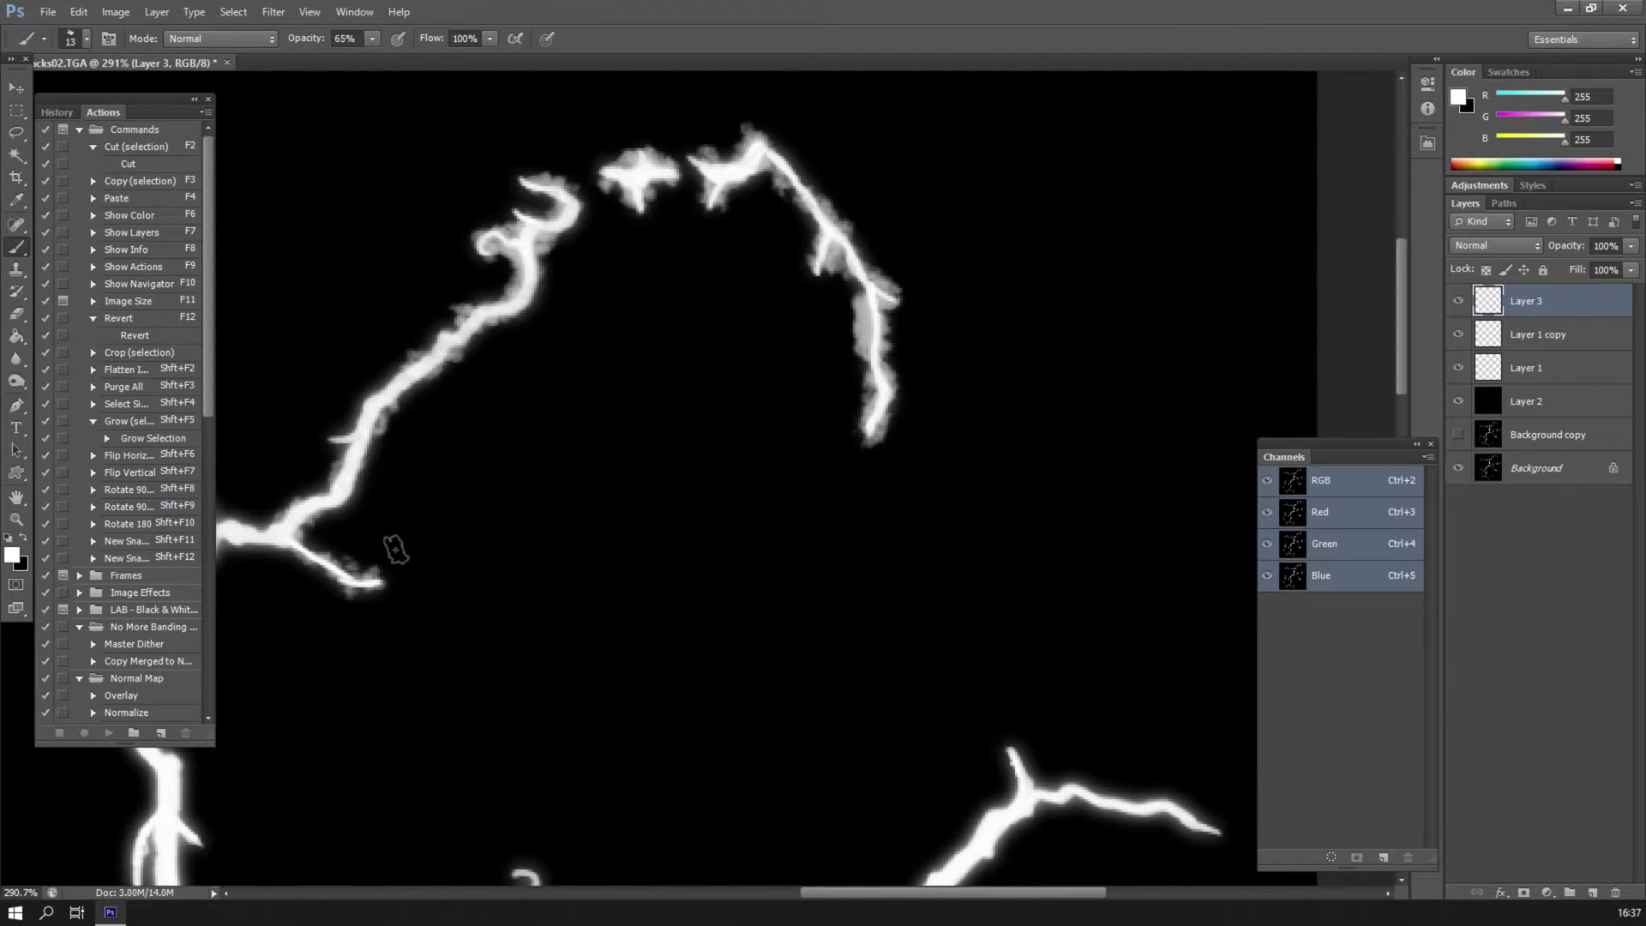
# Compare blend modes for Layer 3, from Dissolve through Darken, Lighten and Overlay, and set it to Difference.
pyautogui.click(1496, 245)
pyautogui.click(1468, 281)
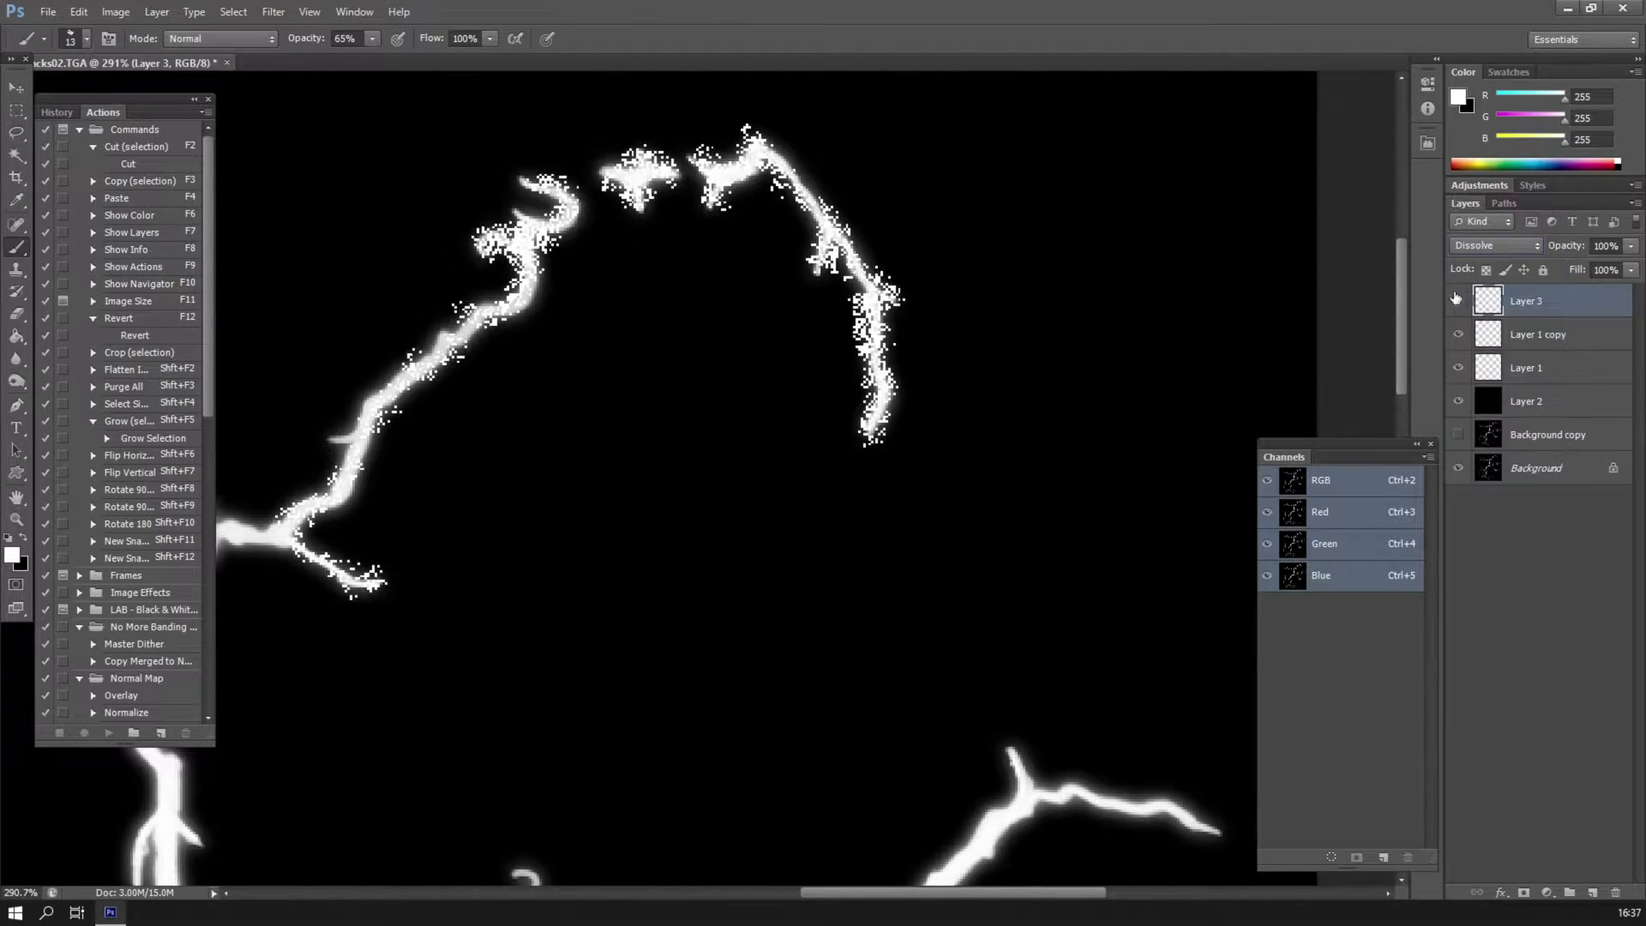
pyautogui.press('Down')
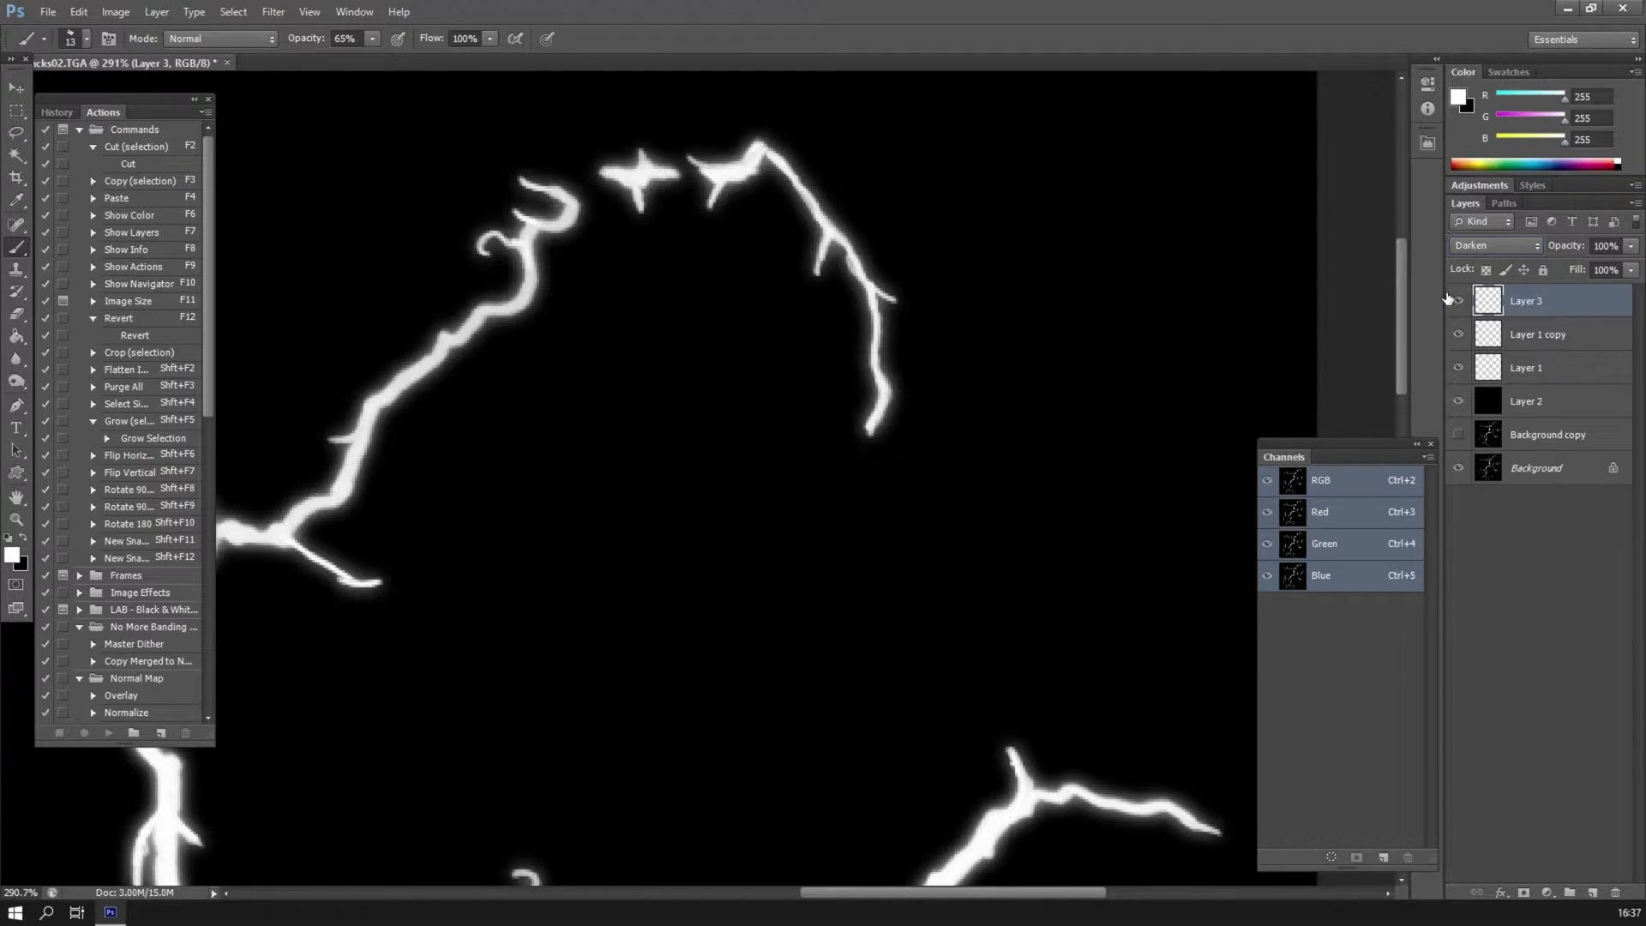
pyautogui.press('Down')
pyautogui.press('Down')
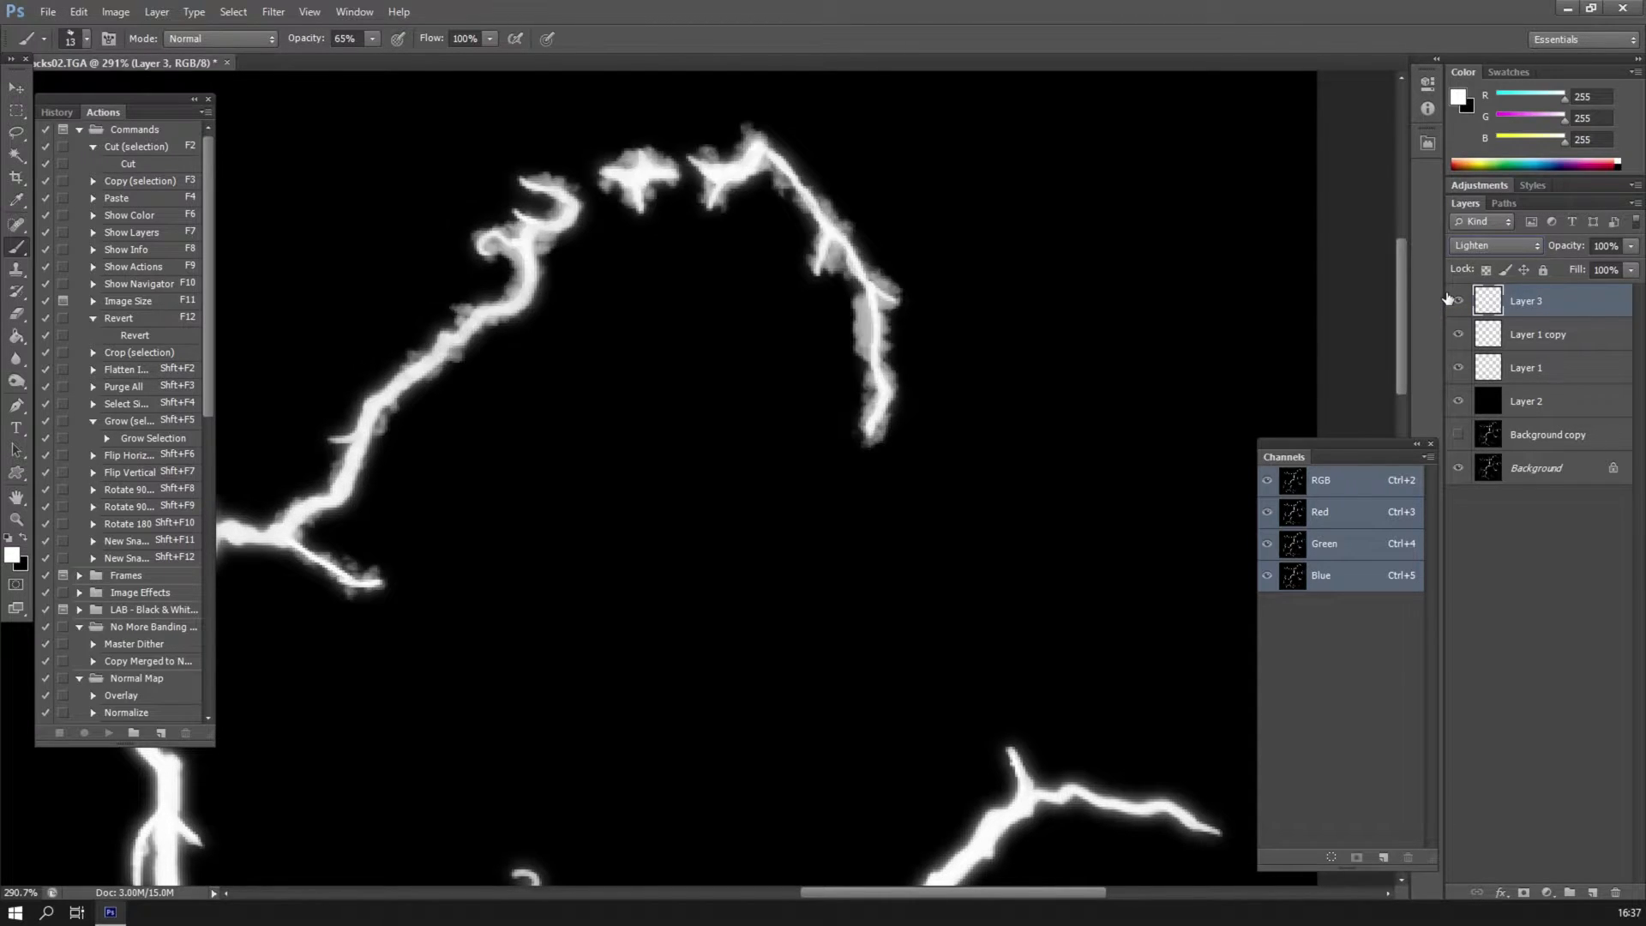
pyautogui.press('Down')
pyautogui.press('Down')
pyautogui.press('Down')
pyautogui.press('Down')
pyautogui.press('Down')
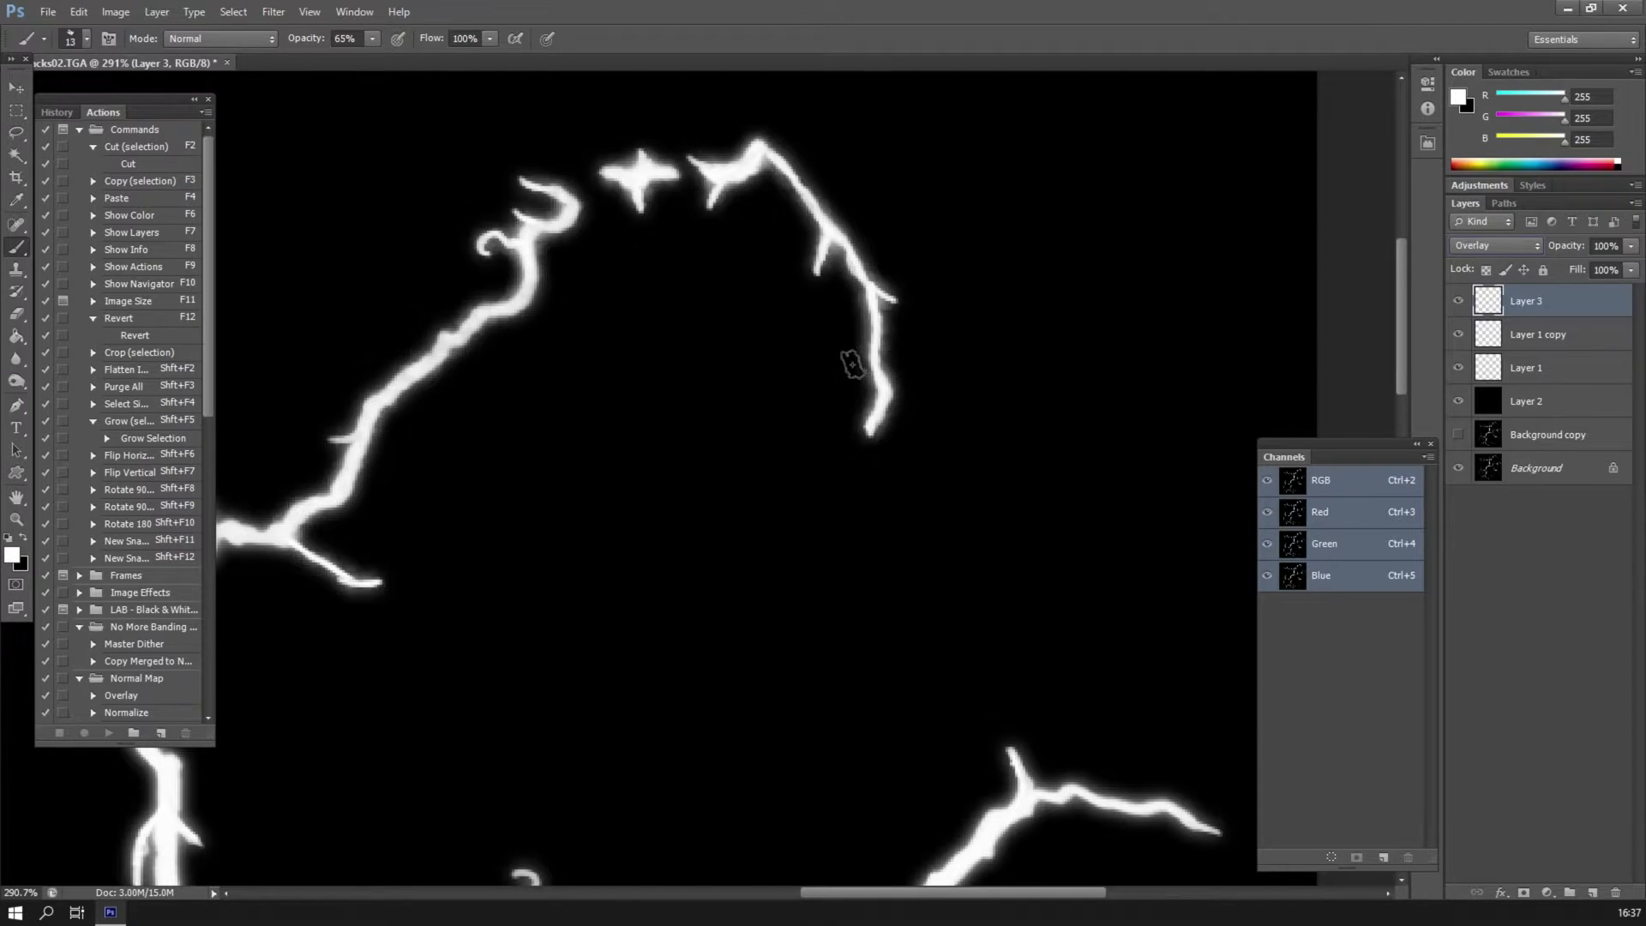
pyautogui.press('Down')
pyautogui.press('Down')
pyautogui.press('Down')
pyautogui.press('Down')
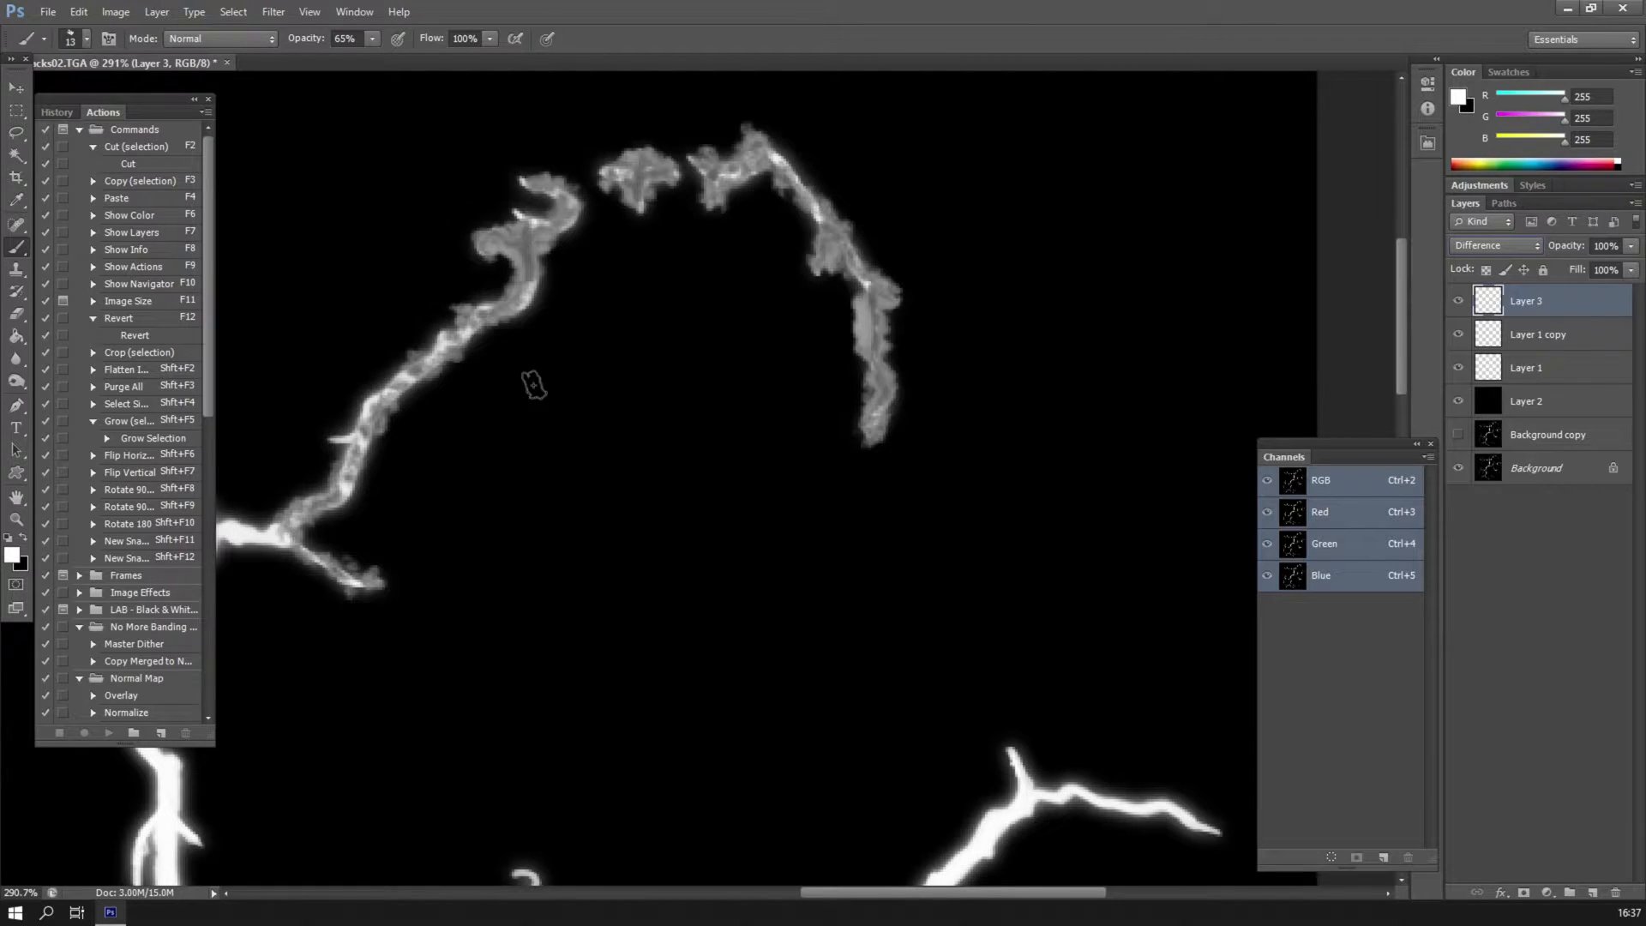
# Compare further blend modes for Layer 3, including Saturation, Luminosity, Soft Light, Linear Dodge and Darken.
pyautogui.press('Down')
pyautogui.press('Down')
pyautogui.press('Down')
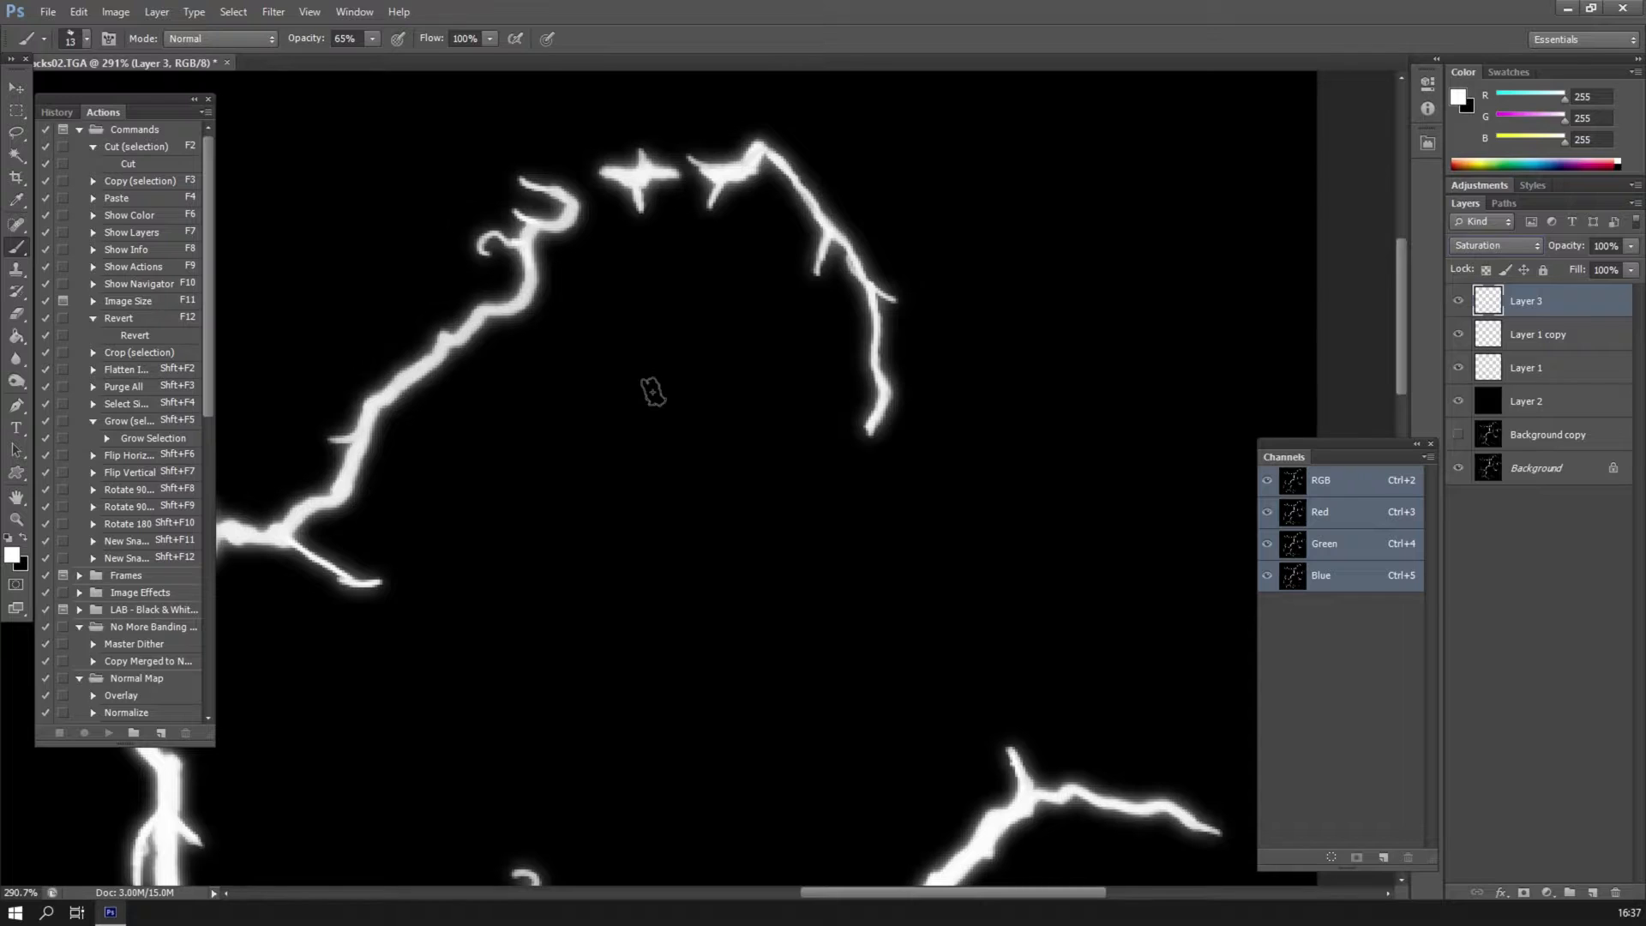
pyautogui.press('Down')
pyautogui.press('Down')
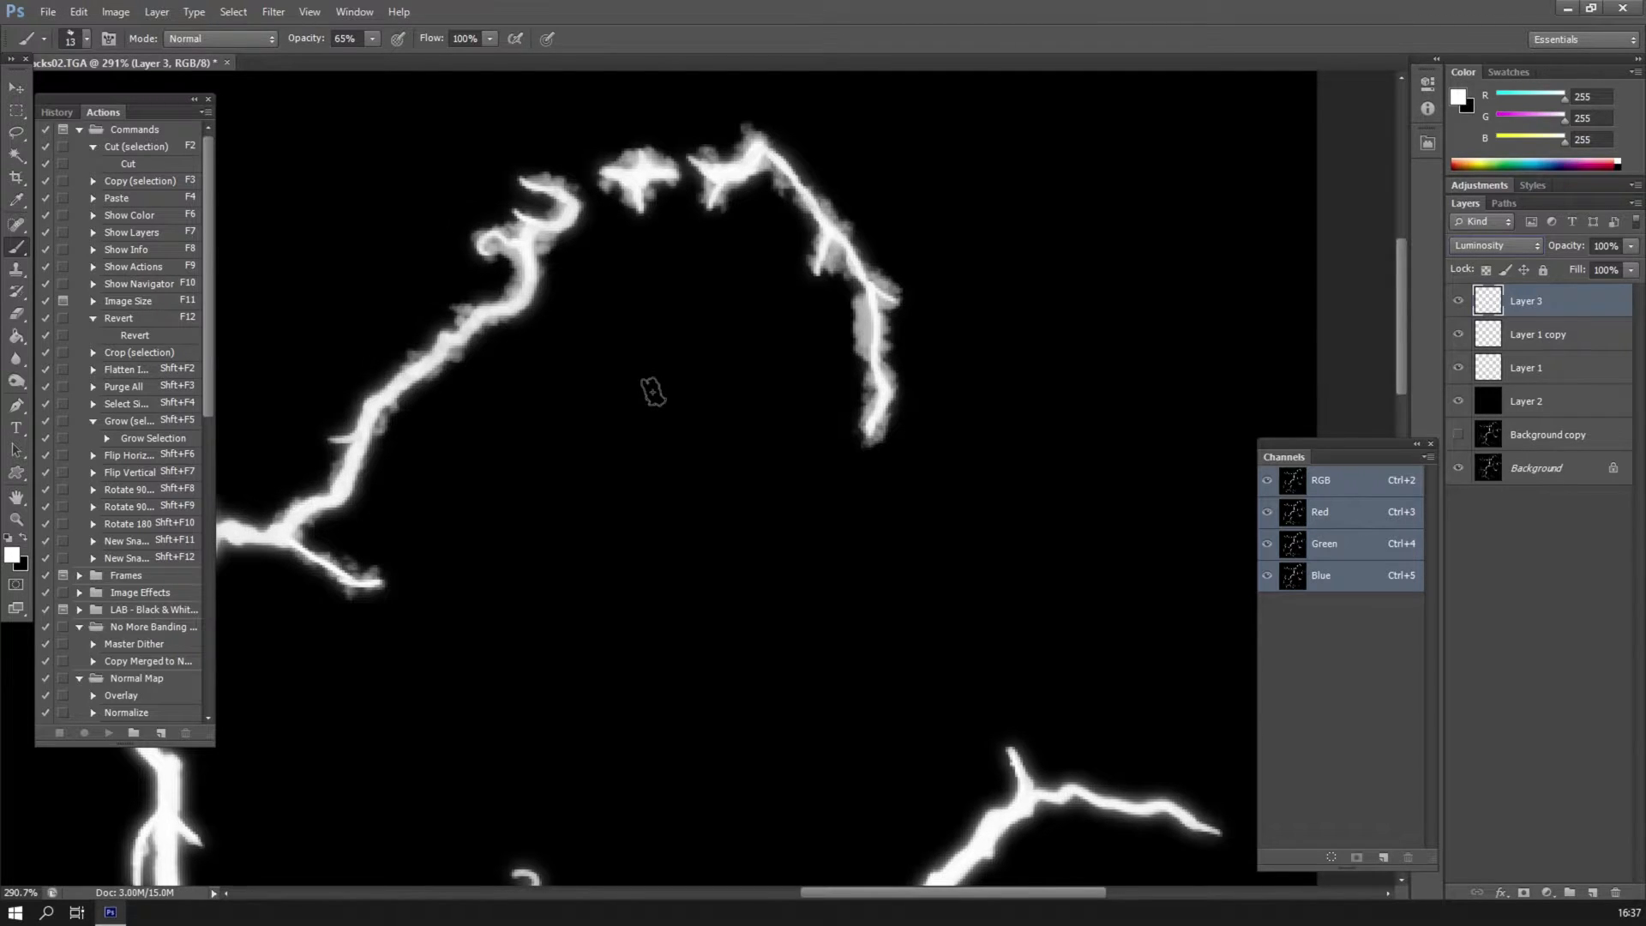
pyautogui.press('Up')
pyautogui.press('Up')
pyautogui.press('Up')
pyautogui.press('Up')
pyautogui.press('Up')
pyautogui.press('Up')
pyautogui.press('Up')
pyautogui.press('Up')
pyautogui.press('Up')
pyautogui.press('Up')
pyautogui.press('Down')
pyautogui.press('Down')
pyautogui.press('Down')
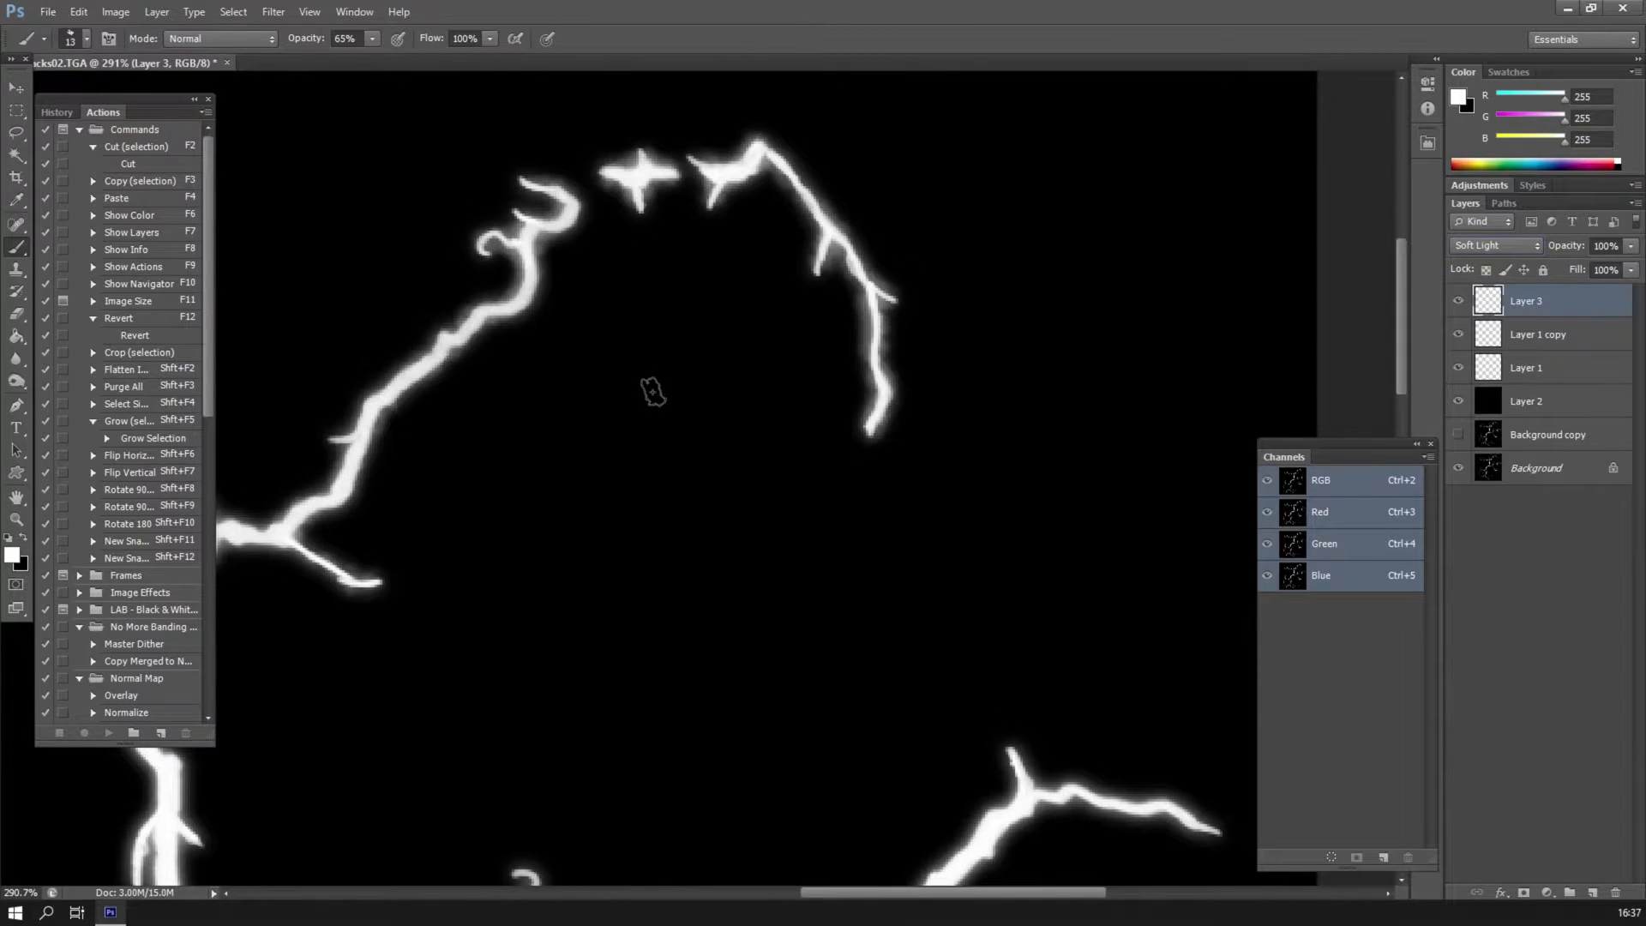
pyautogui.press('Up')
pyautogui.press('Up')
pyautogui.press('Up')
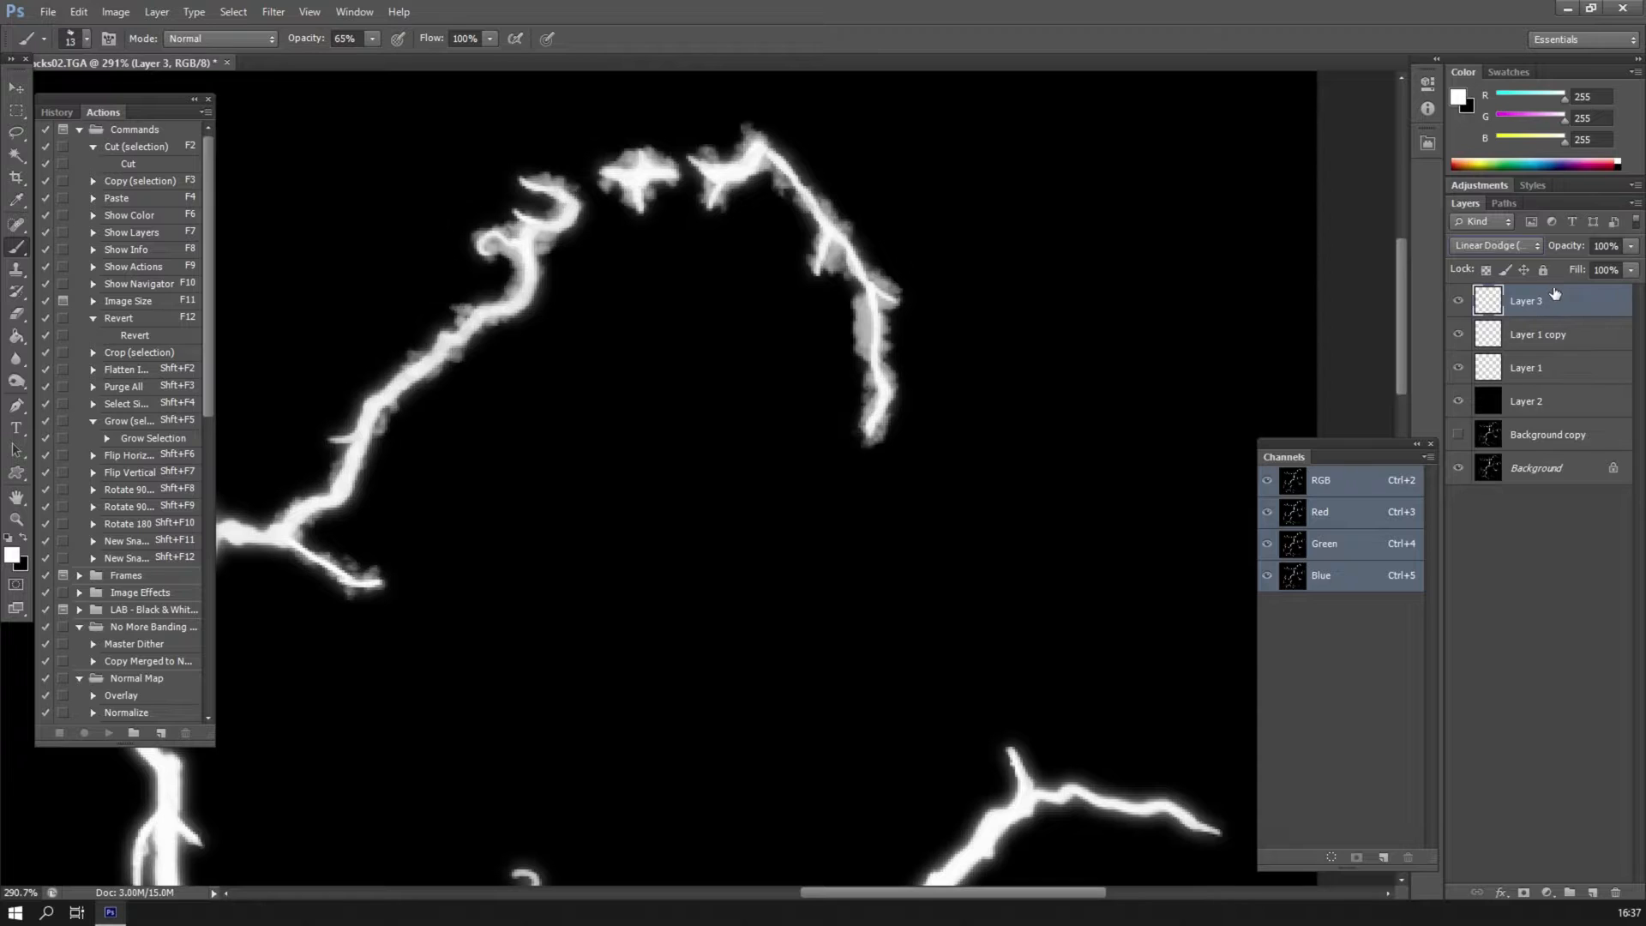
pyautogui.press('Up')
pyautogui.press('Up')
pyautogui.press('Up')
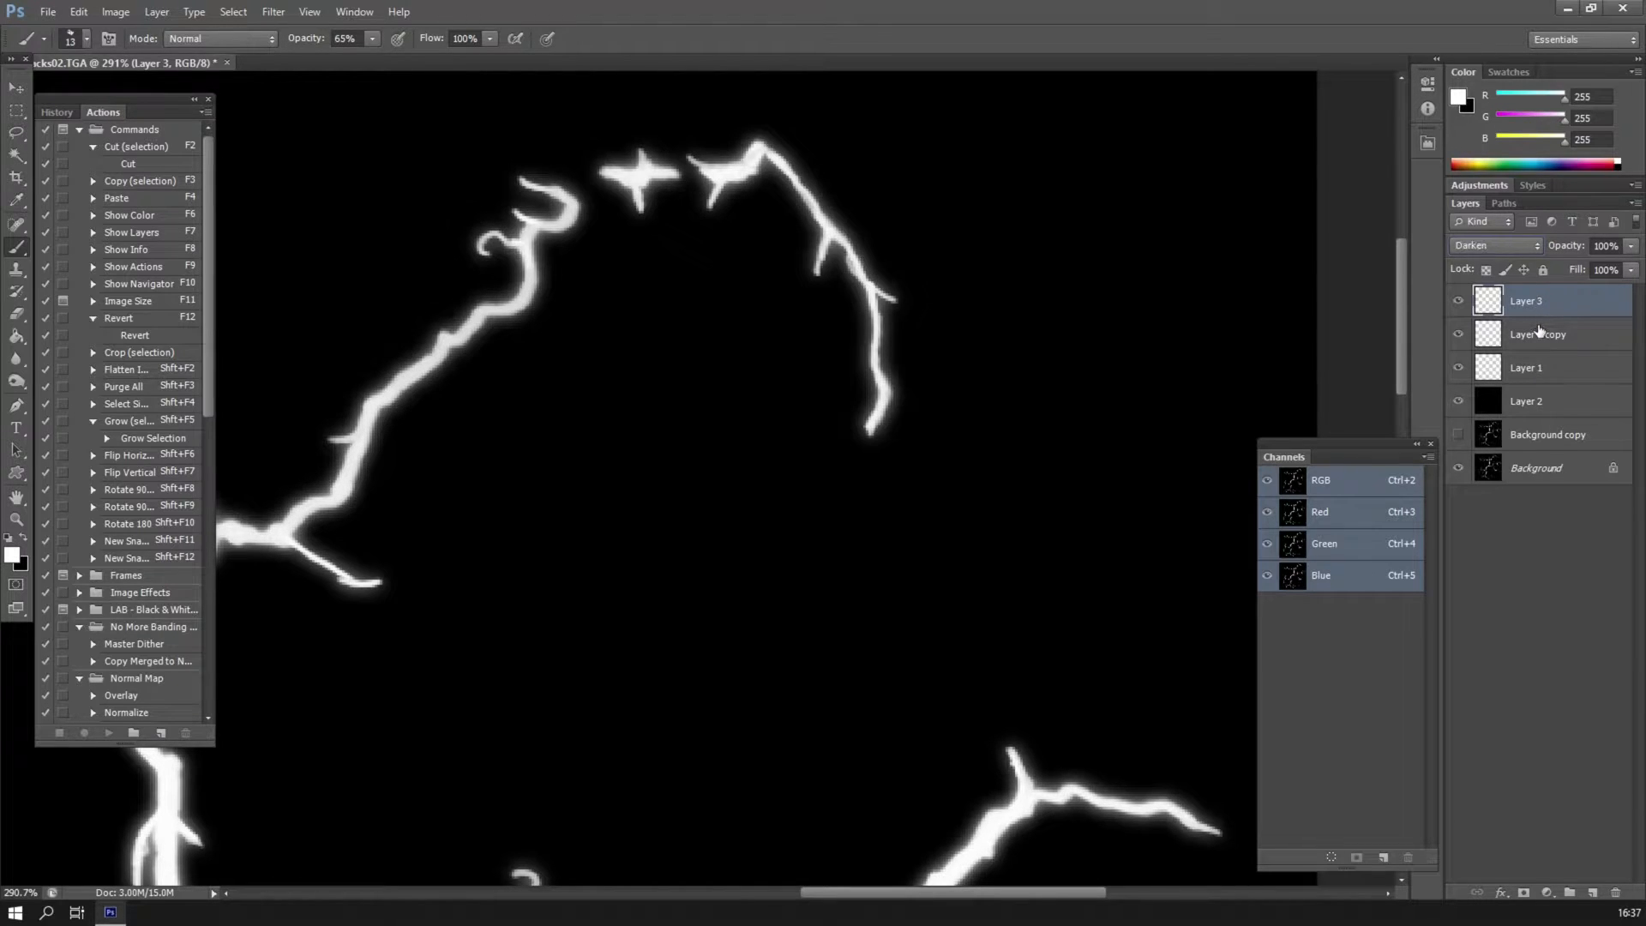
pyautogui.press('Up')
pyautogui.press('Up')
pyautogui.press('Down')
pyautogui.press('Down')
pyautogui.press('Down')
# Set Layer 3's blend mode to Lighten and lower its opacity to 9%.
pyautogui.moveTo(1576, 265); pyautogui.dragTo(1573, 266)
pyautogui.click(1496, 246)
pyautogui.click(1489, 375)
pyautogui.press('Down')
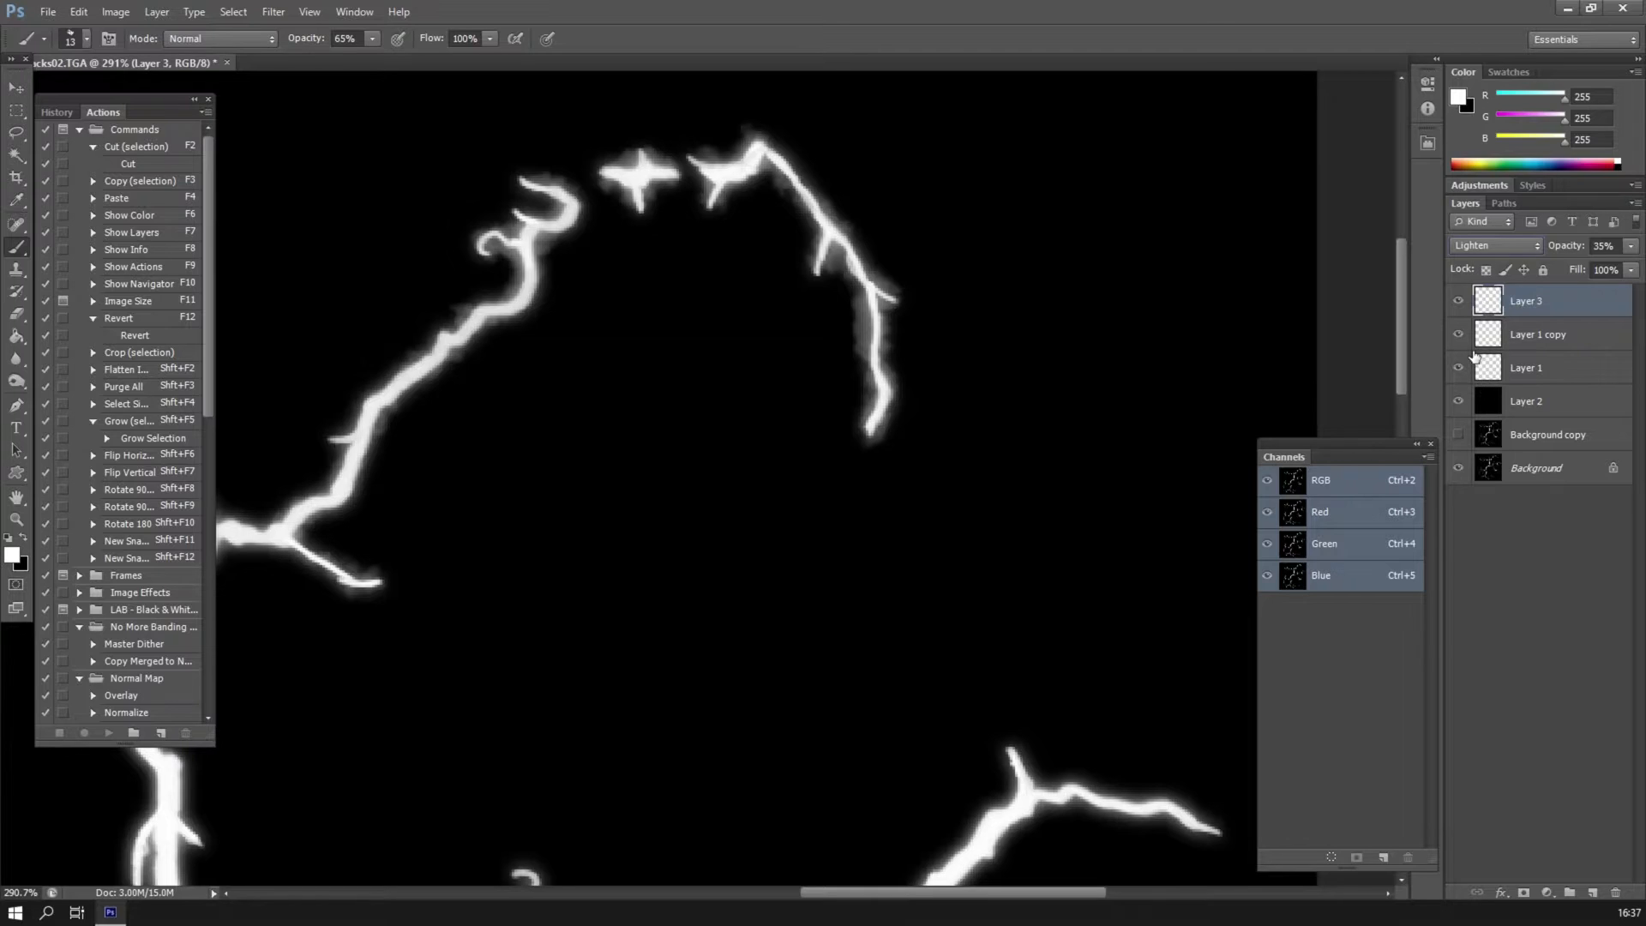
pyautogui.click(1631, 246)
pyautogui.moveTo(1566, 264); pyautogui.dragTo(1554, 264)
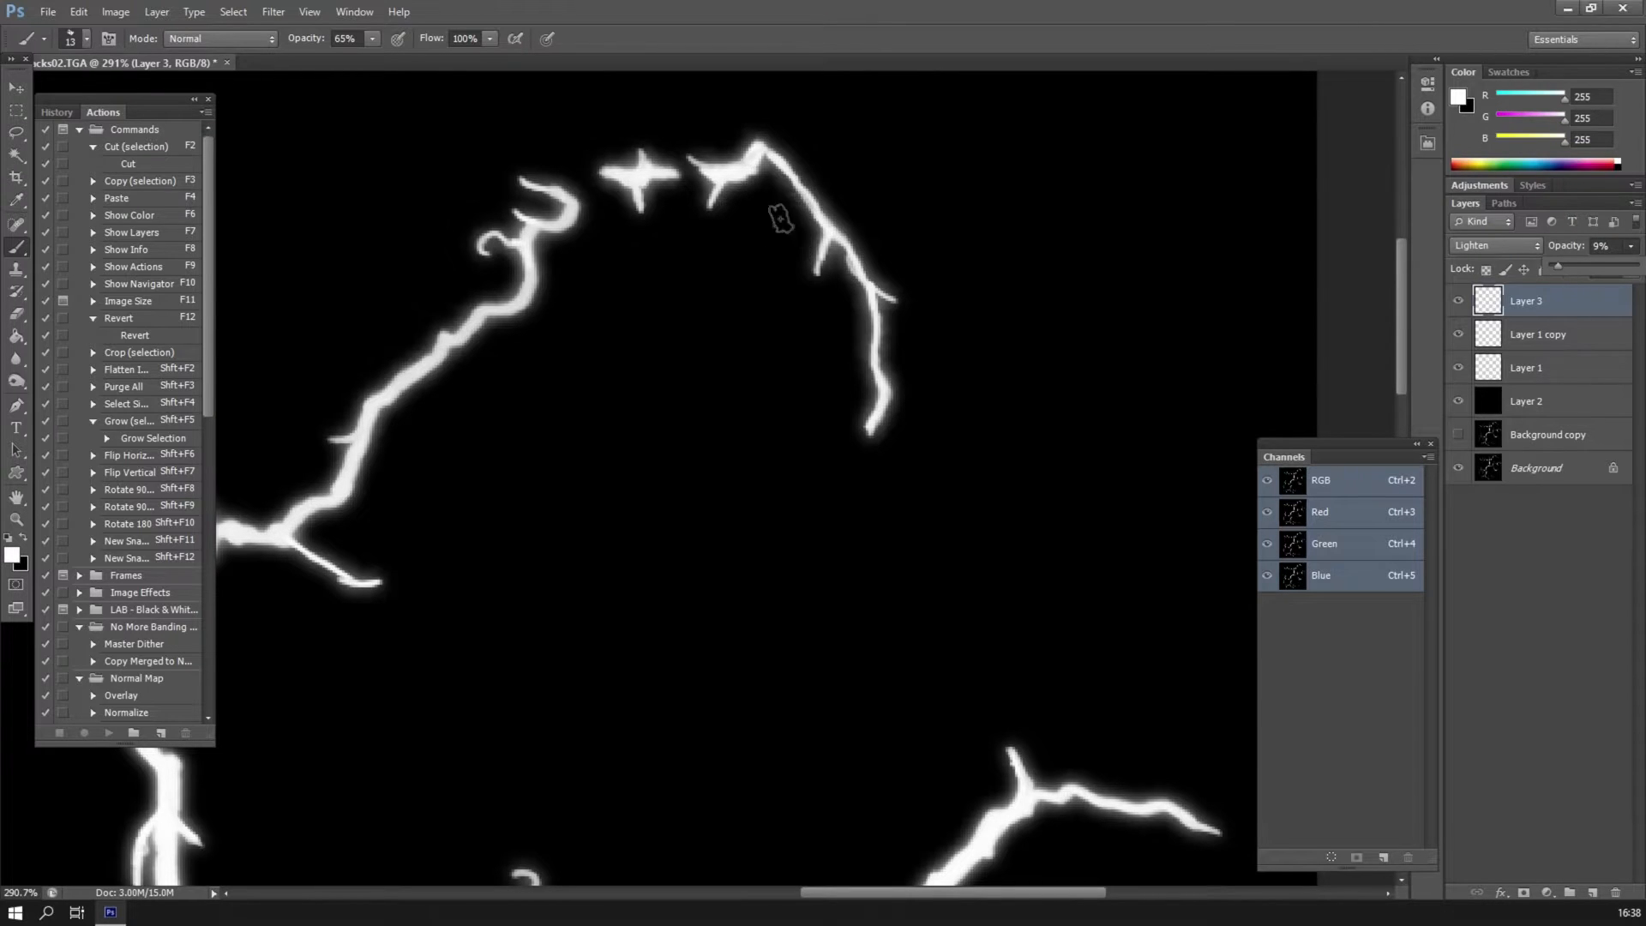
# Try a smaller brush size for the rough-edge brush, and set it to 11 px.
pyautogui.click(81, 41)
pyautogui.moveTo(37, 93); pyautogui.dragTo(33, 91)
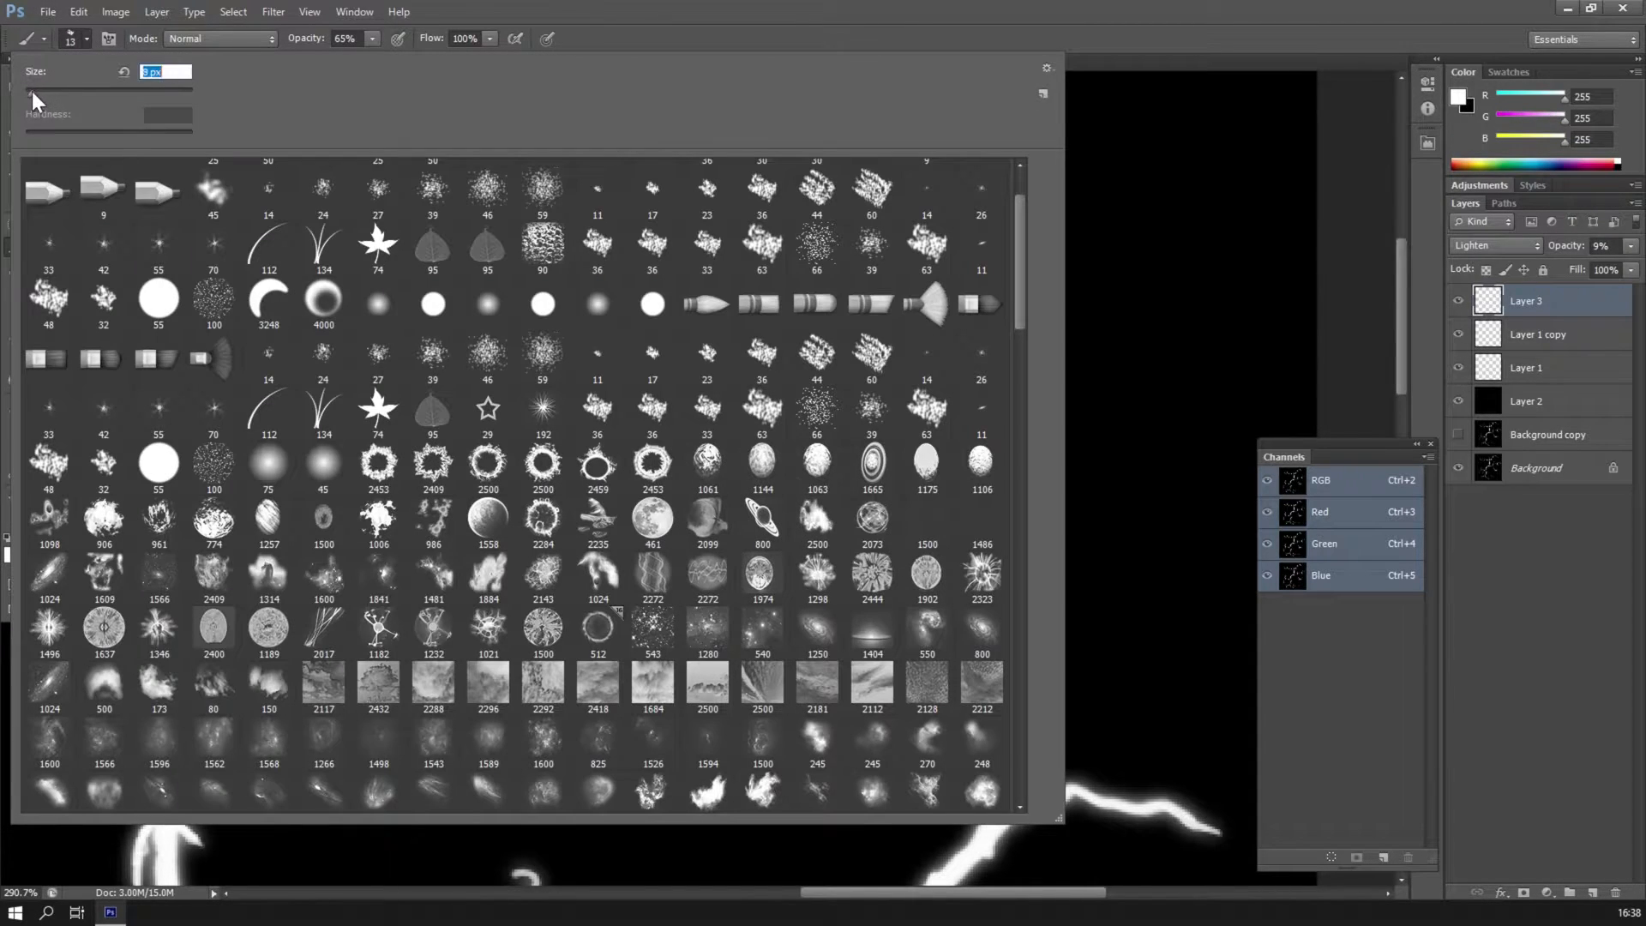
pyautogui.click(573, 7)
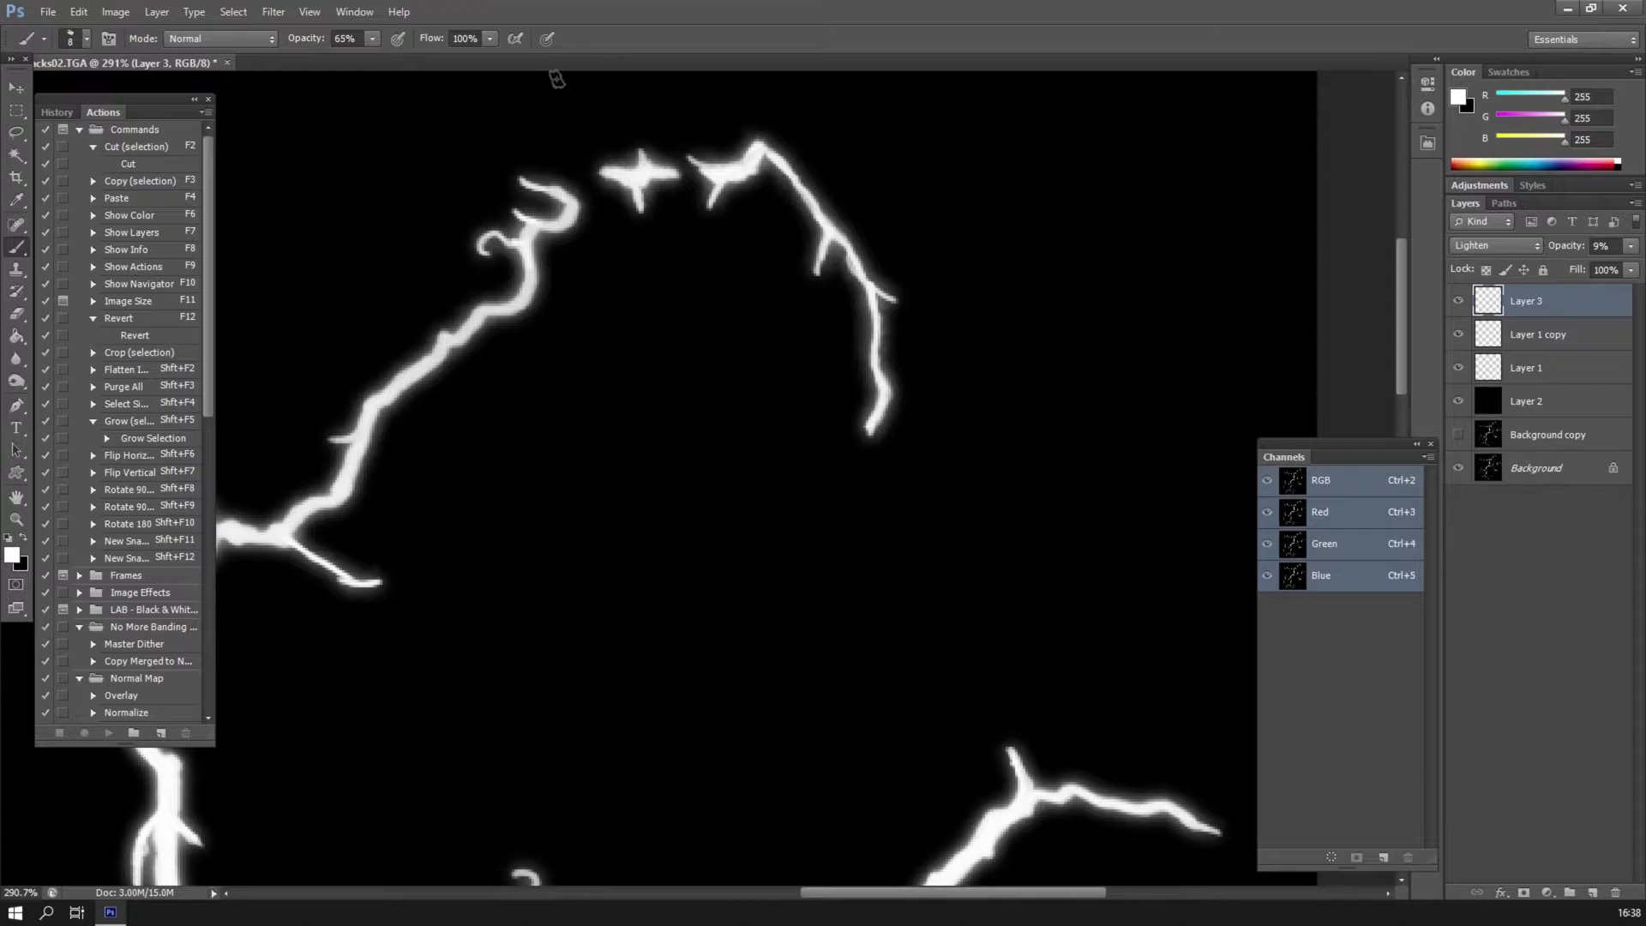
pyautogui.moveTo(636, 321)
pyautogui.mouseDown()
pyautogui.moveTo(799, 251)
pyautogui.moveTo(897, 290)
pyautogui.mouseUp()
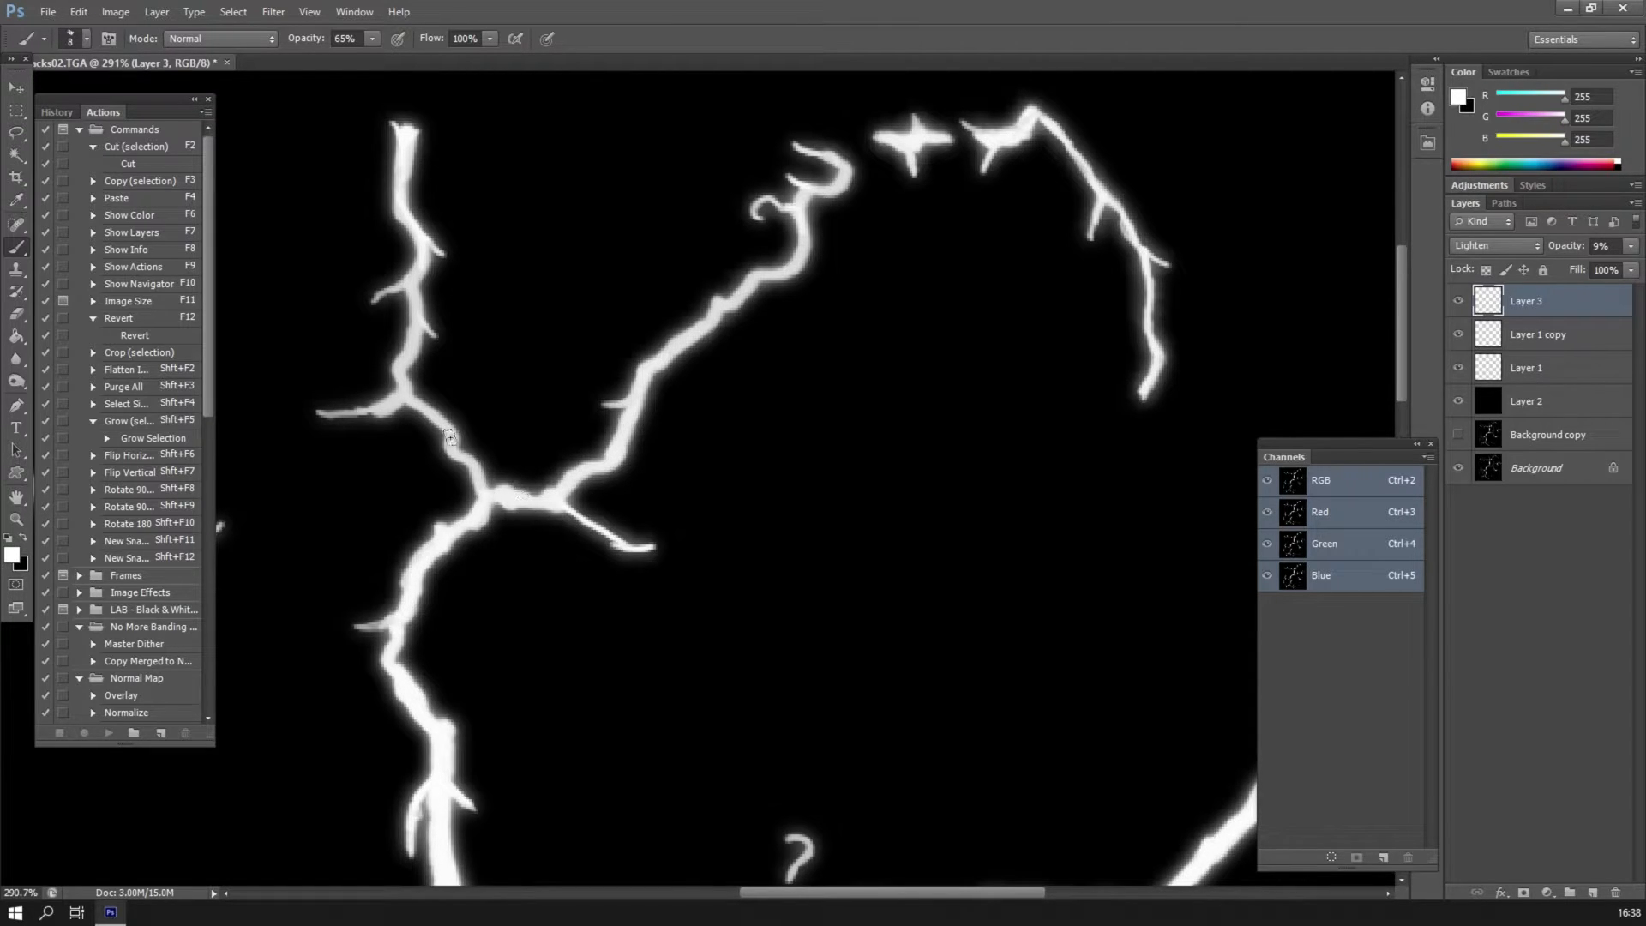
pyautogui.click(84, 40)
pyautogui.moveTo(38, 93); pyautogui.dragTo(34, 95)
pyautogui.press('Return')
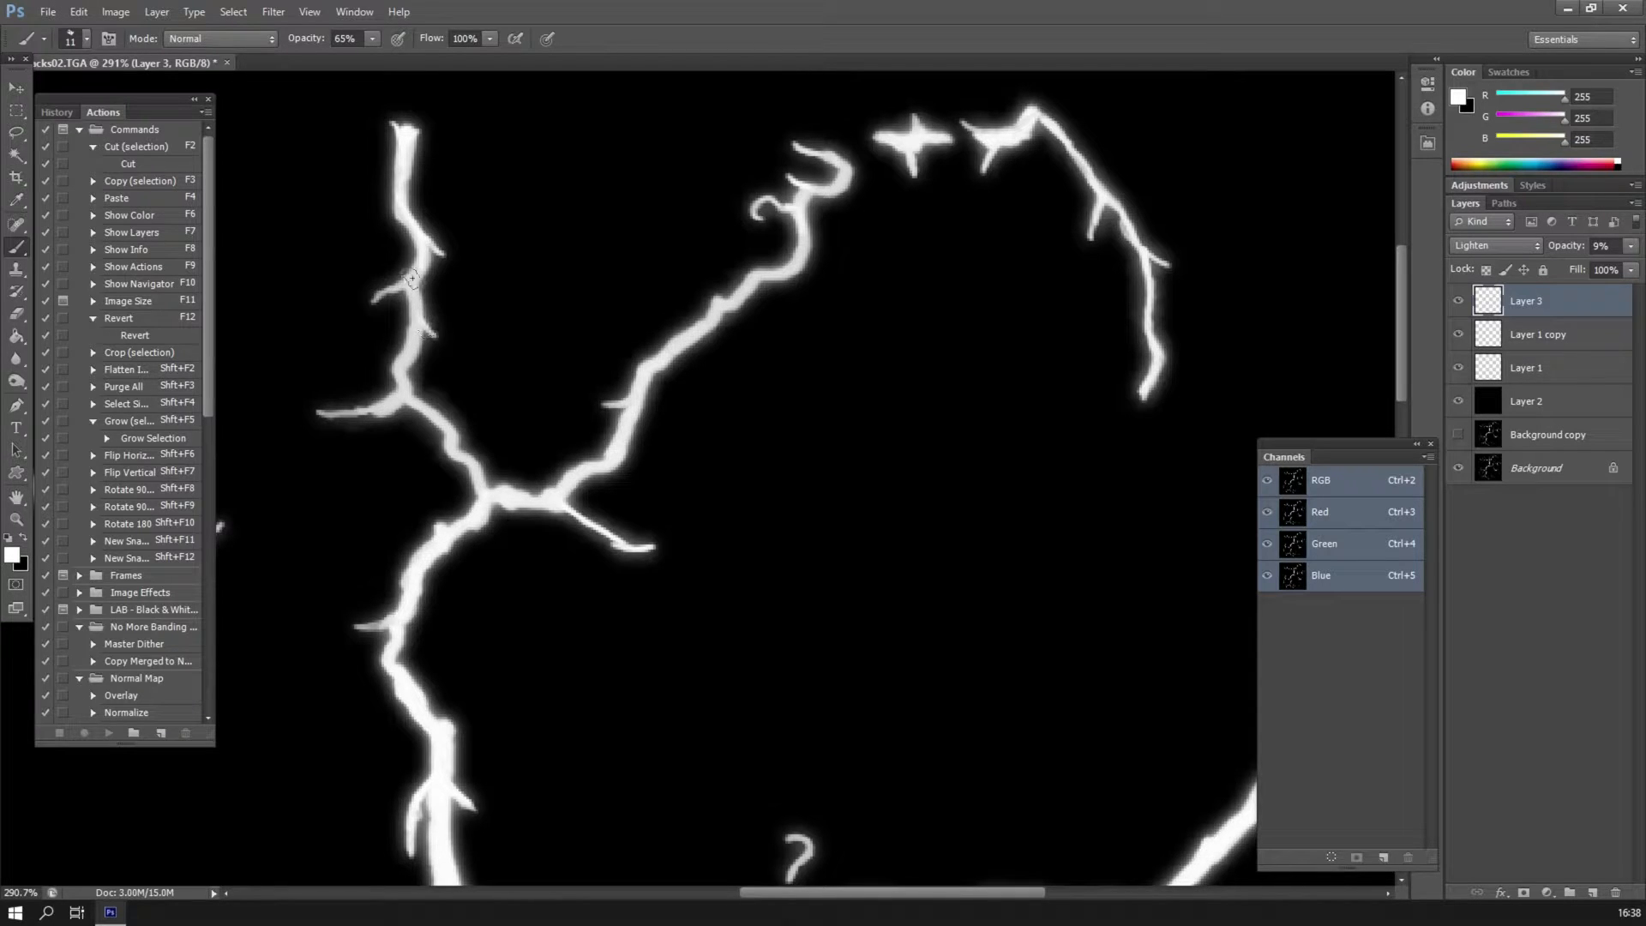
# Paint faint rough edges on Layer 3 along the central crack and the lower crack branches.
pyautogui.moveTo(460, 419); pyautogui.dragTo(536, 143)
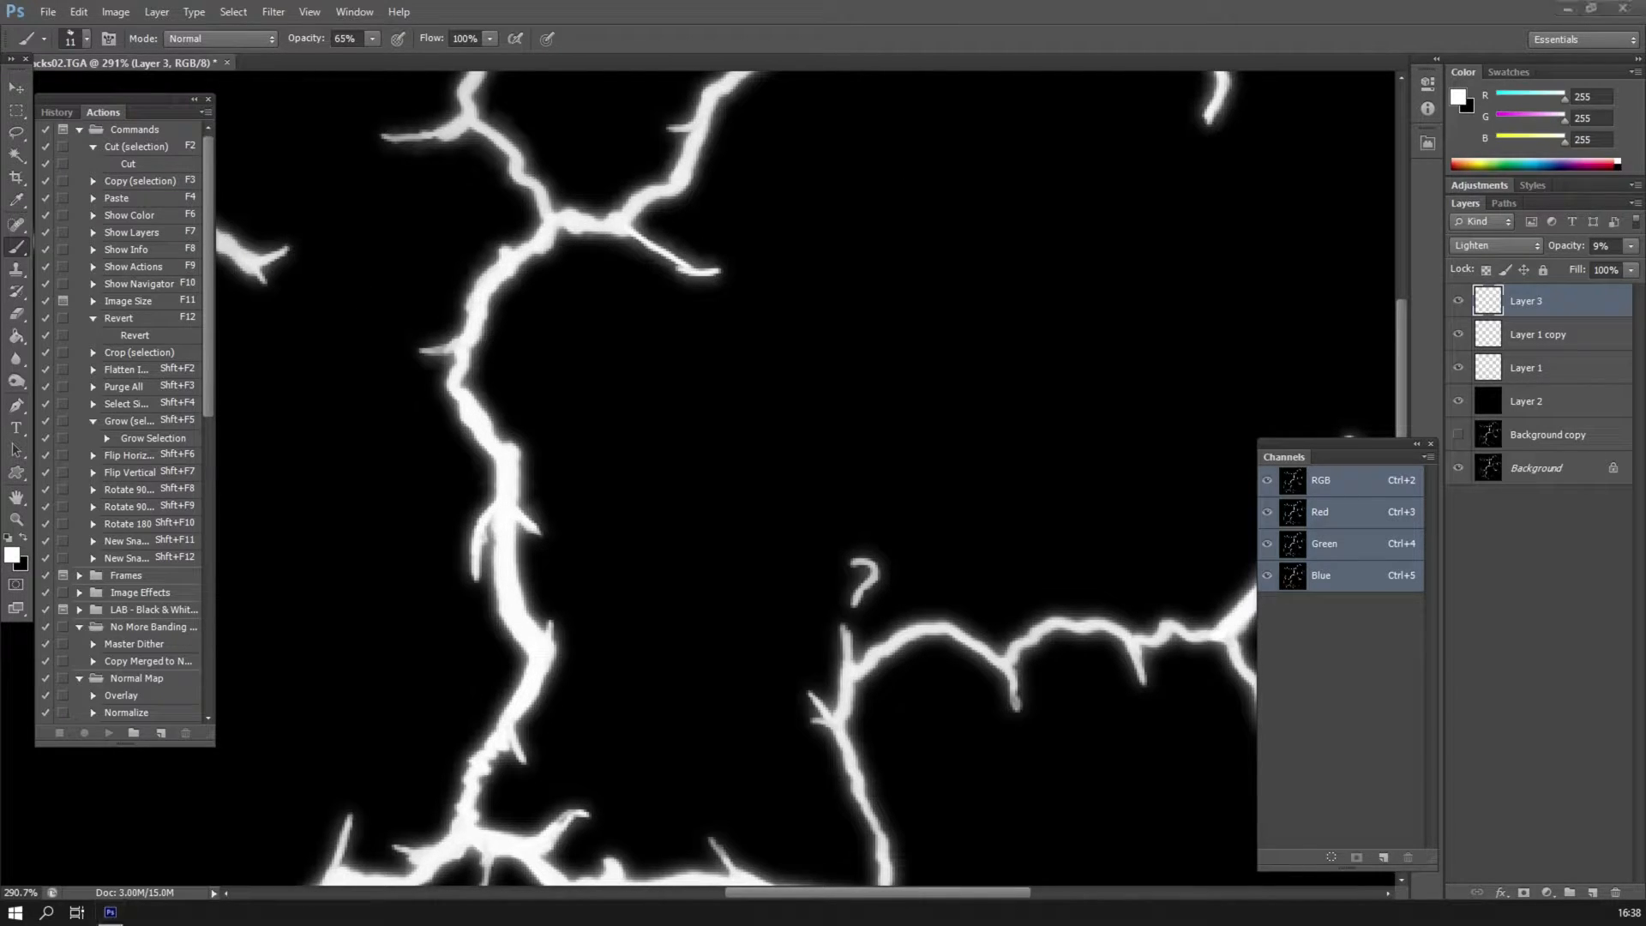
pyautogui.moveTo(529, 594); pyautogui.dragTo(716, 369)
pyautogui.moveTo(492, 685); pyautogui.dragTo(780, 391)
pyautogui.moveTo(615, 557)
pyautogui.mouseDown()
pyautogui.moveTo(671, 278)
pyautogui.moveTo(619, 349)
pyautogui.moveTo(624, 172)
pyautogui.mouseUp()
pyautogui.moveTo(620, 347); pyautogui.dragTo(926, 334)
pyautogui.moveTo(877, 468); pyautogui.dragTo(517, 221)
pyautogui.moveTo(276, 250); pyautogui.dragTo(651, 272)
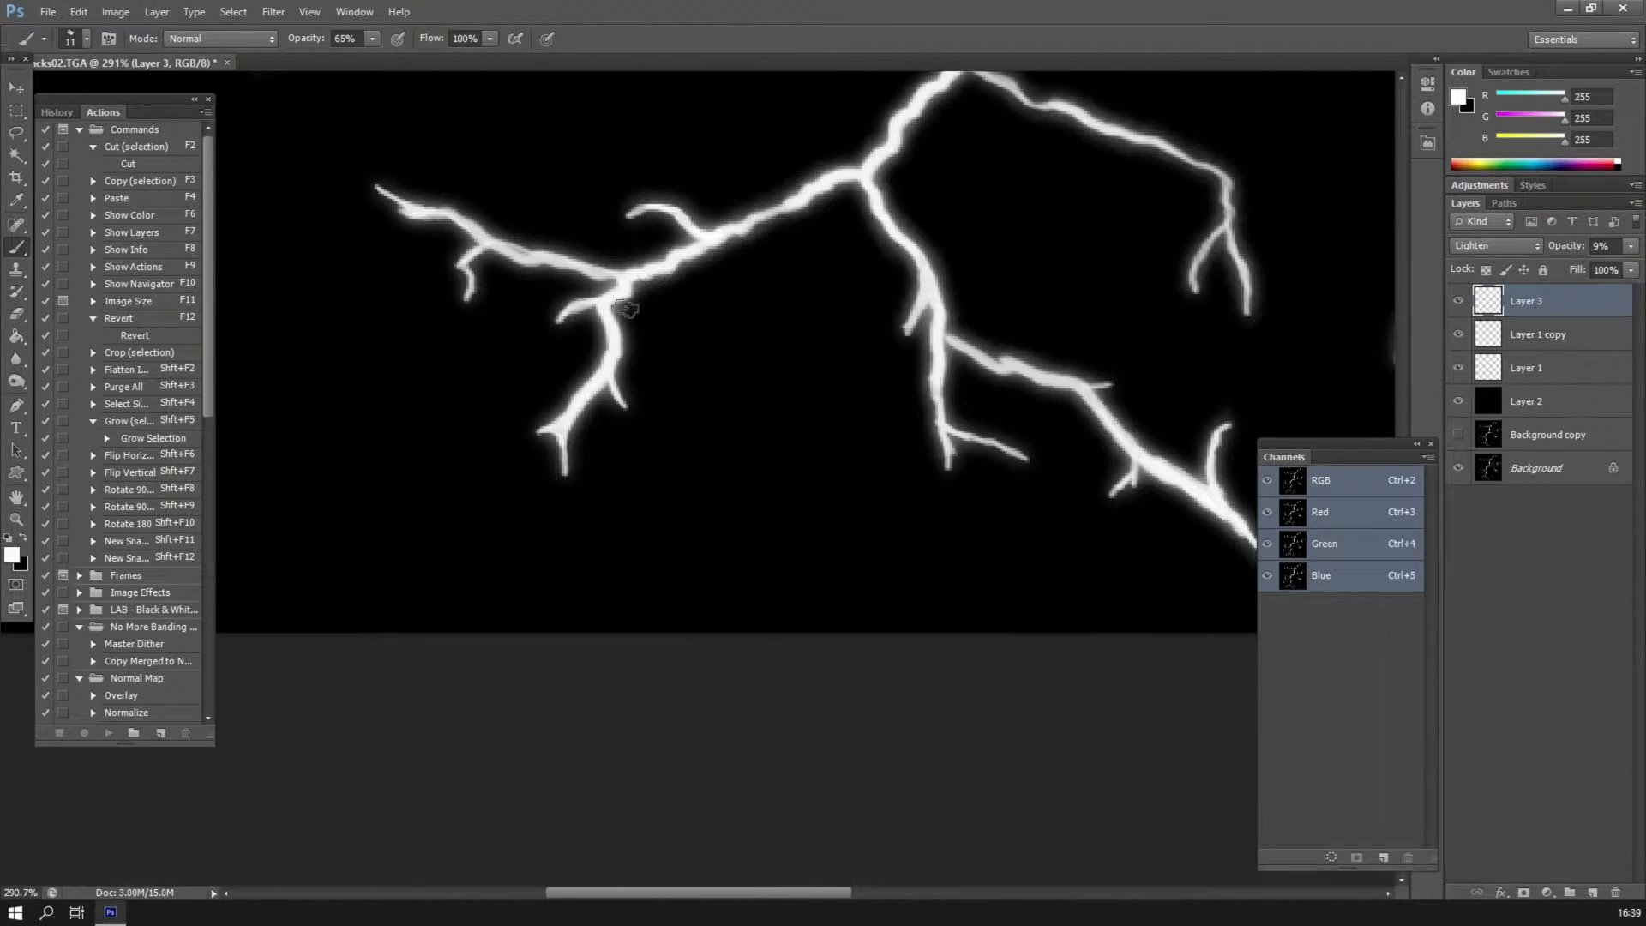
pyautogui.moveTo(463, 214); pyautogui.dragTo(382, 806)
# Set Layer 3's opacity to 12% and paint rough edges along the remaining cracks and their side branches.
pyautogui.moveTo(1562, 246); pyautogui.dragTo(1637, 246)
pyautogui.moveTo(516, 202); pyautogui.dragTo(797, 255)
pyautogui.moveTo(569, 352)
pyautogui.mouseDown()
pyautogui.moveTo(832, 283)
pyautogui.moveTo(739, 545)
pyautogui.mouseUp()
pyautogui.moveTo(754, 103); pyautogui.dragTo(537, 260)
pyautogui.moveTo(1200, 258); pyautogui.dragTo(343, 386)
pyautogui.moveTo(493, 253)
pyautogui.mouseDown()
pyautogui.moveTo(621, 312)
pyautogui.moveTo(758, 322)
pyautogui.mouseUp()
pyautogui.moveTo(904, 343); pyautogui.dragTo(857, 129)
pyautogui.moveTo(1139, 160)
pyautogui.mouseDown()
pyautogui.moveTo(918, 477)
pyautogui.moveTo(509, 420)
pyautogui.mouseUp()
pyautogui.moveTo(647, 377); pyautogui.dragTo(797, 497)
pyautogui.moveTo(605, 295)
pyautogui.mouseDown()
pyautogui.moveTo(695, 179)
pyautogui.moveTo(939, 196)
pyautogui.mouseUp()
pyautogui.moveTo(343, 155); pyautogui.dragTo(1135, 804)
pyautogui.moveTo(446, 549); pyautogui.dragTo(1080, 386)
pyautogui.moveTo(600, 343); pyautogui.dragTo(895, 390)
pyautogui.moveTo(548, 403); pyautogui.dragTo(364, 291)
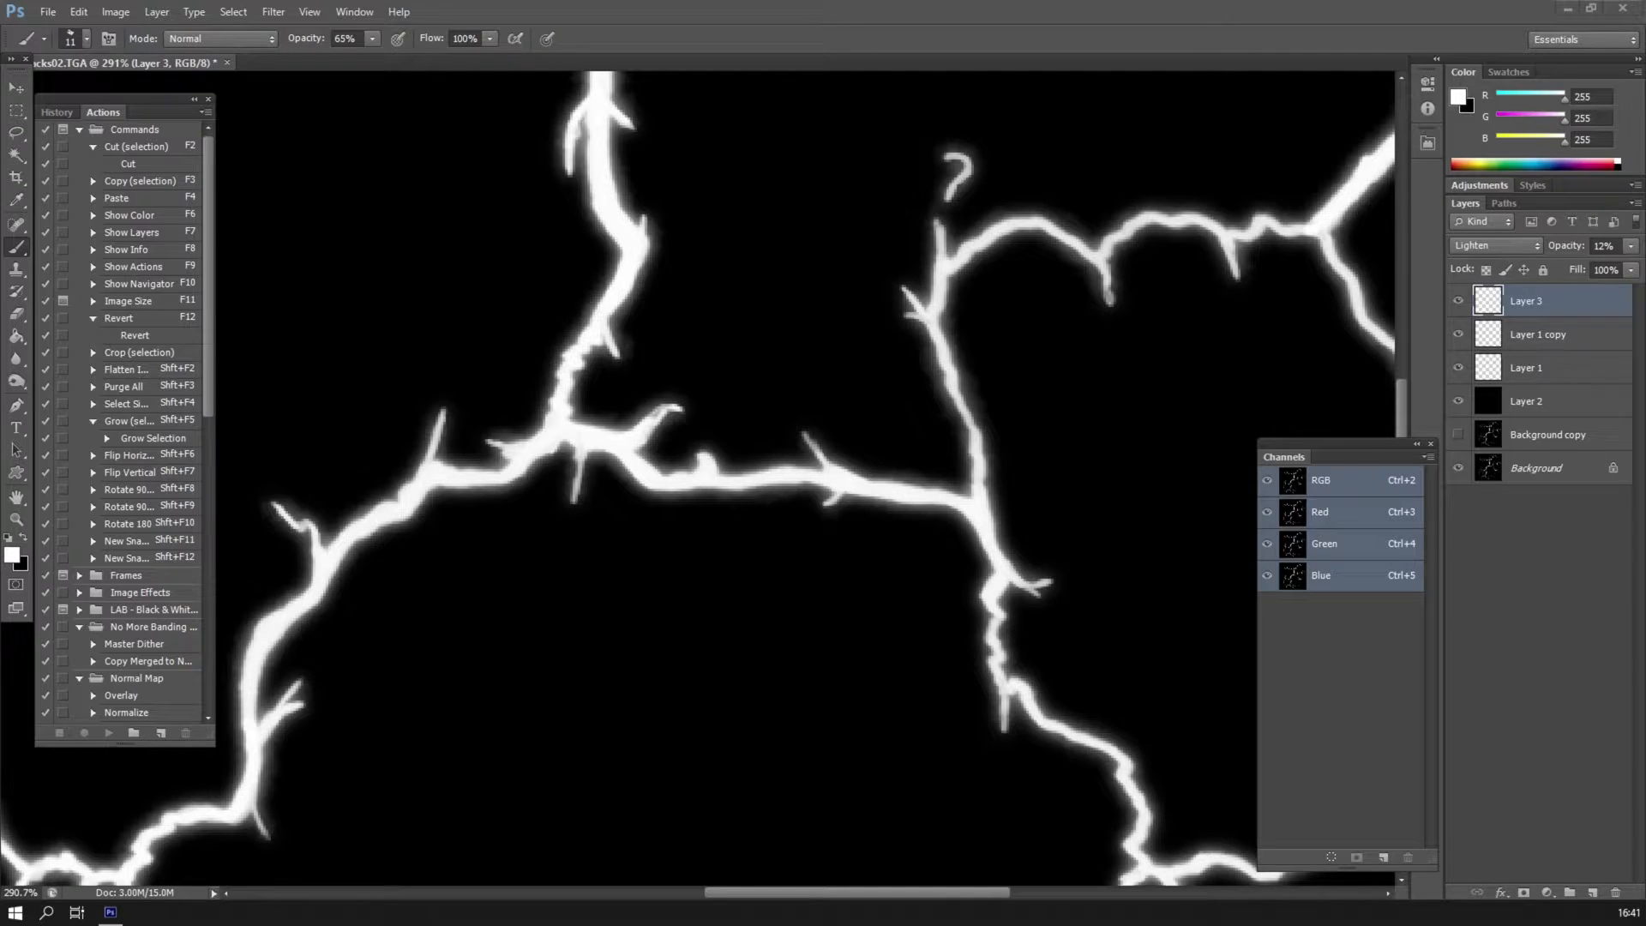
# Raise Layer 3's opacity to 100% to inspect the rough edges, and paint and undo a test stroke on the black area.
pyautogui.click(1630, 246)
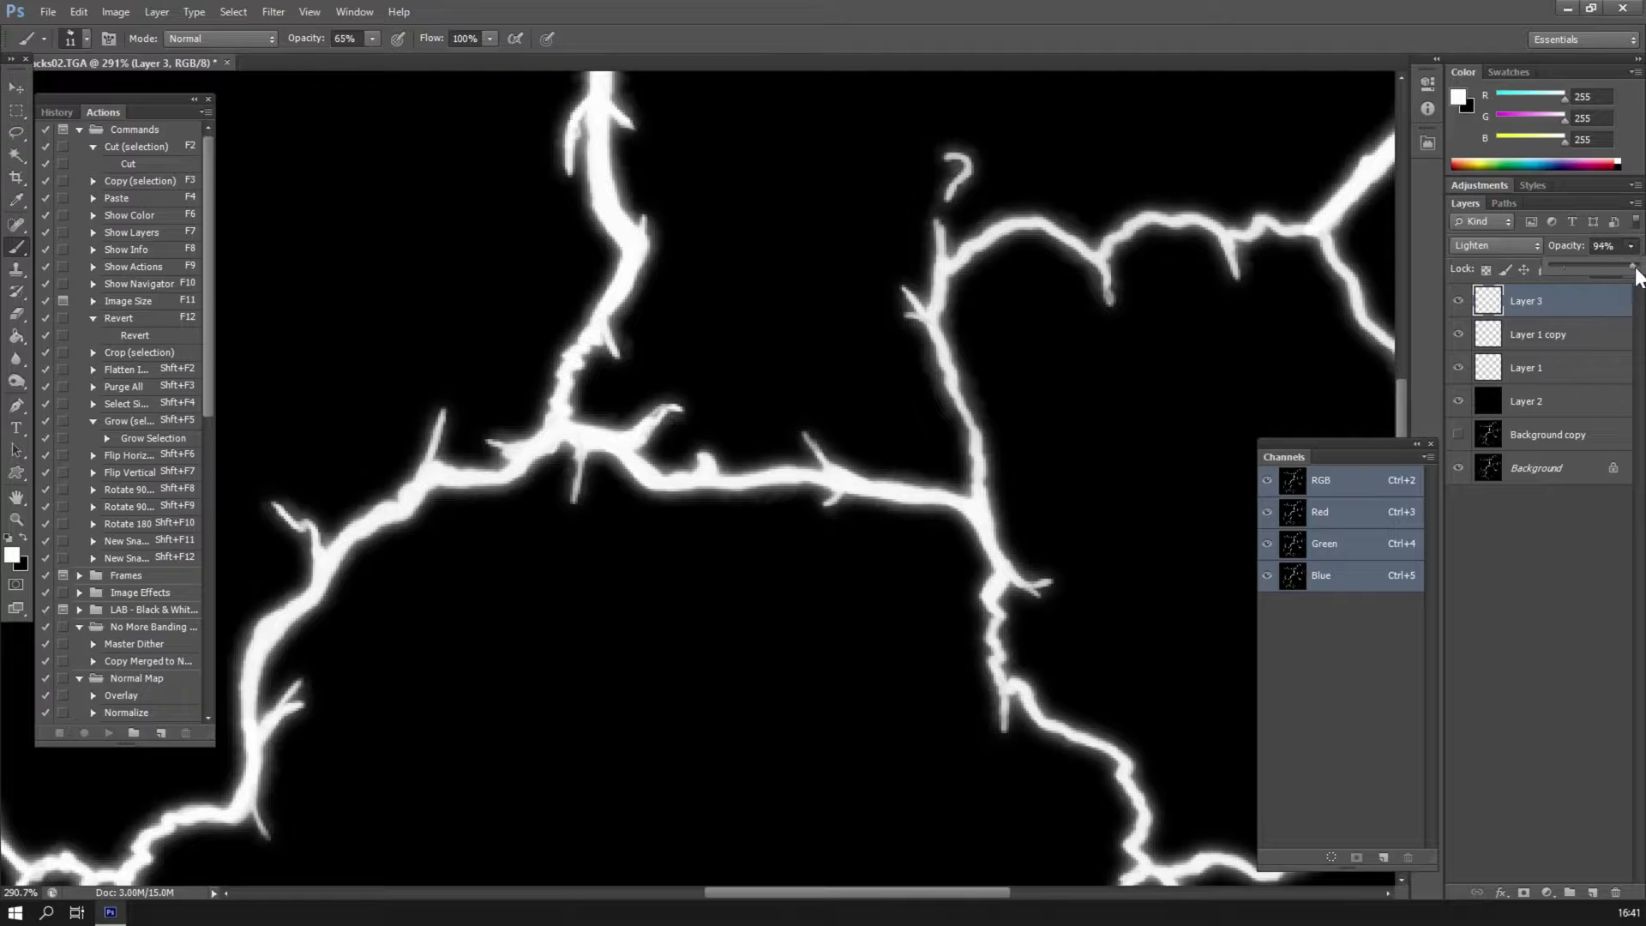
pyautogui.moveTo(1633, 276); pyautogui.dragTo(1642, 275)
pyautogui.moveTo(538, 244)
pyautogui.mouseDown()
pyautogui.moveTo(435, 225)
pyautogui.moveTo(542, 248)
pyautogui.moveTo(367, 261)
pyautogui.mouseUp()
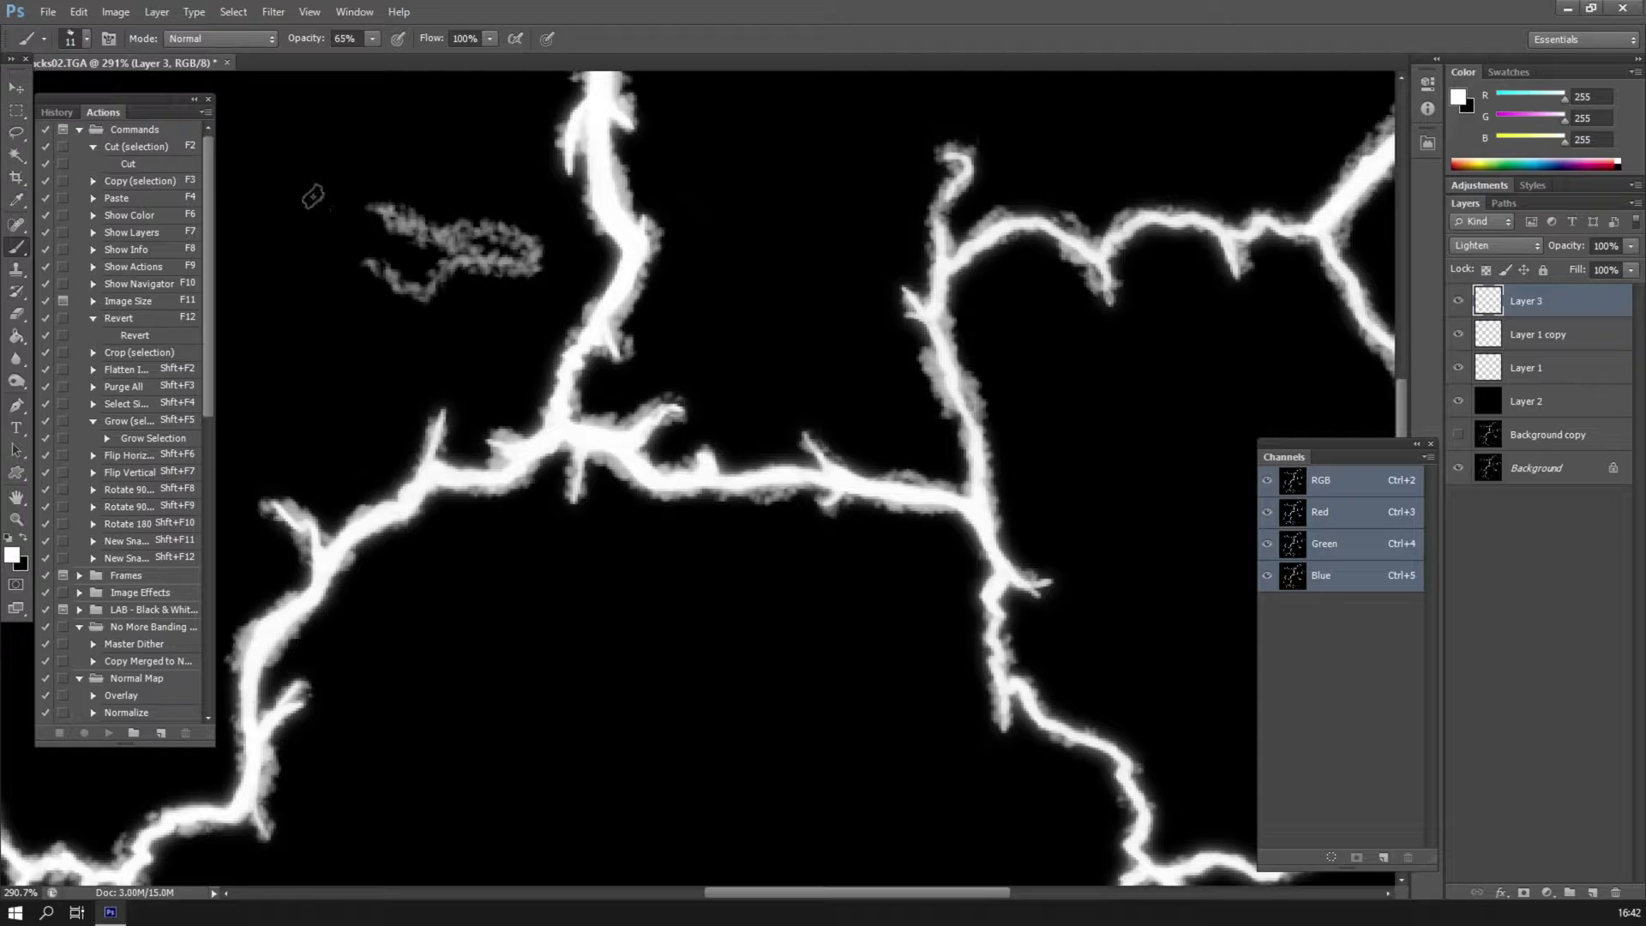
pyautogui.hotkey('ctrl', 'z')
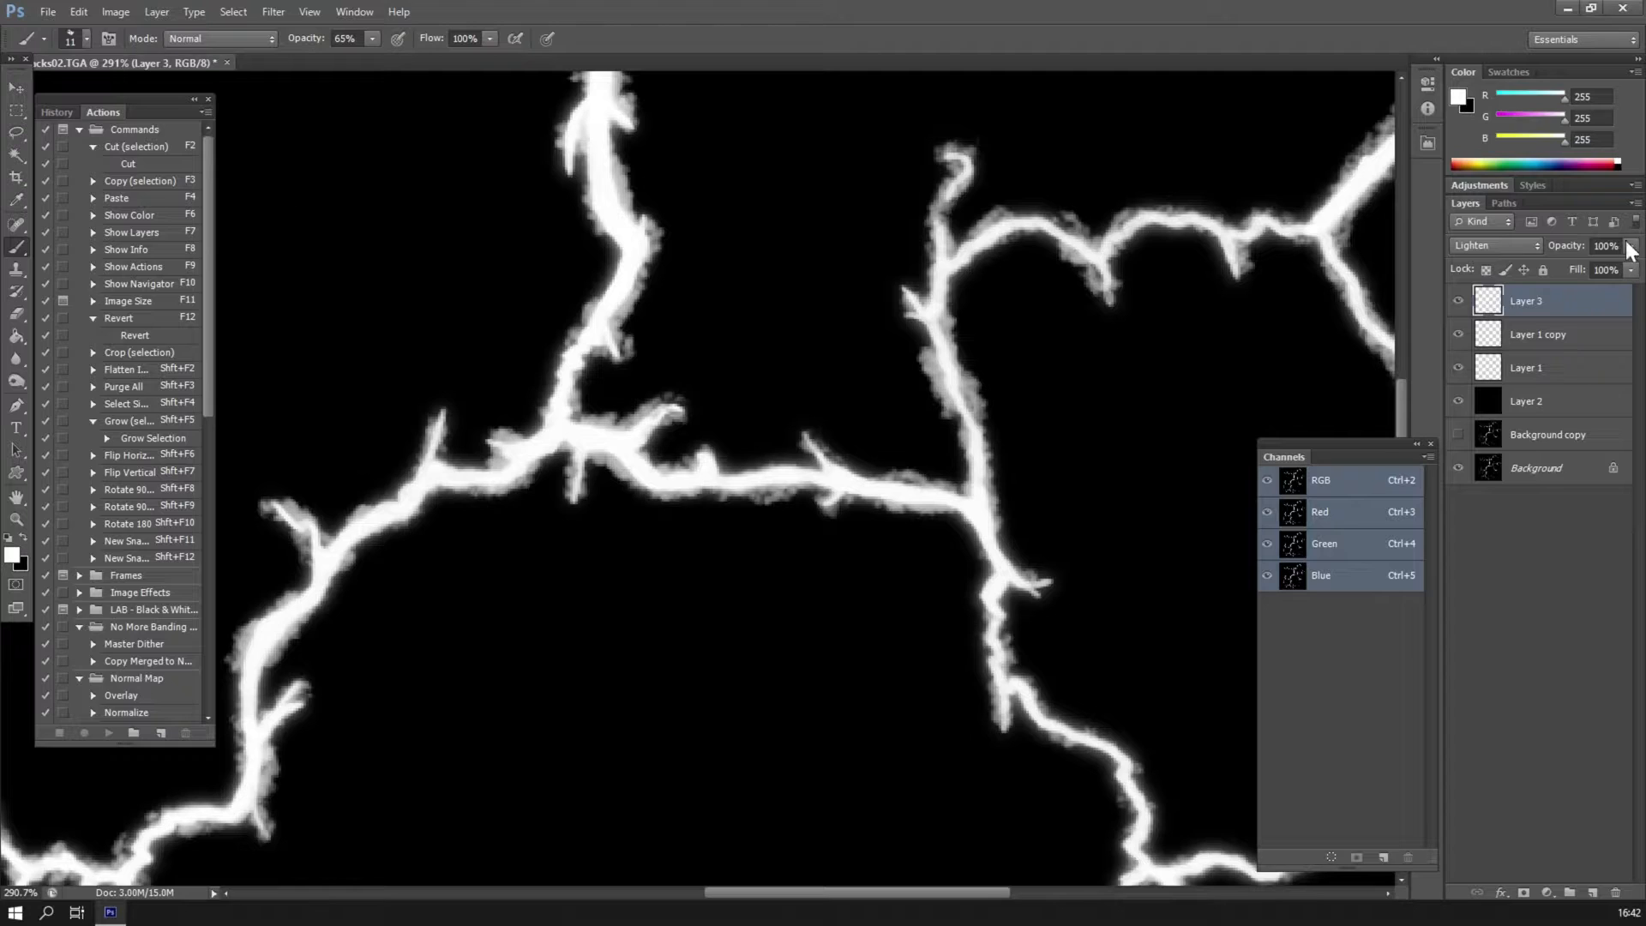
# Lower Layer 3's opacity to 11%.
pyautogui.click(1553, 264)
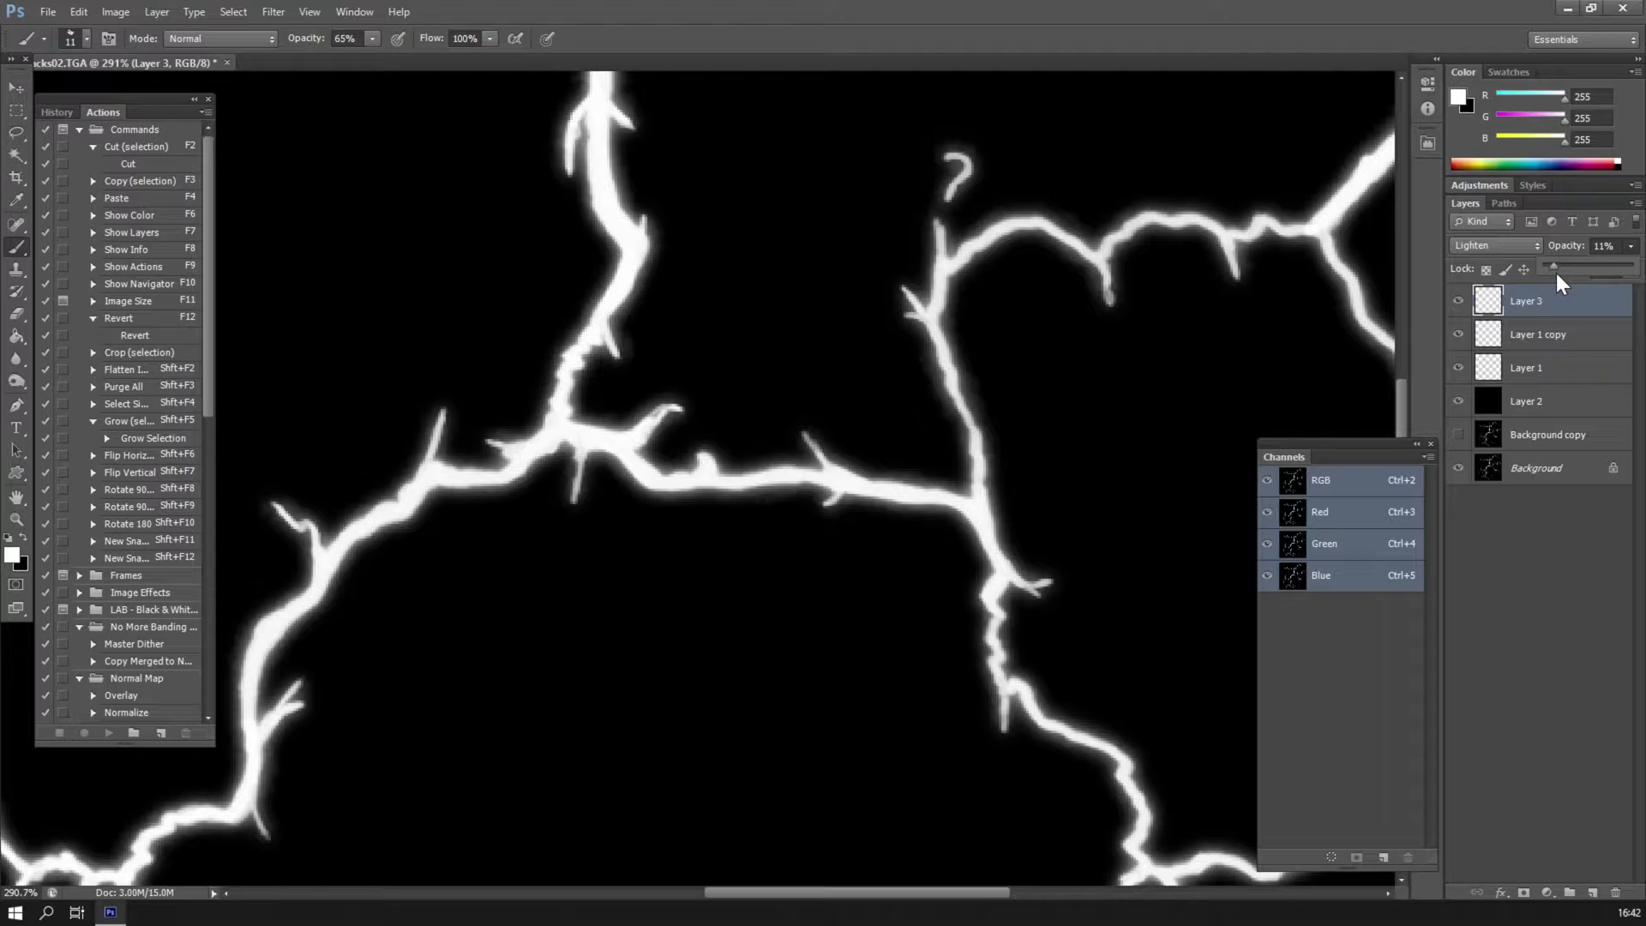
pyautogui.moveTo(722, 394); pyautogui.dragTo(1190, 327)
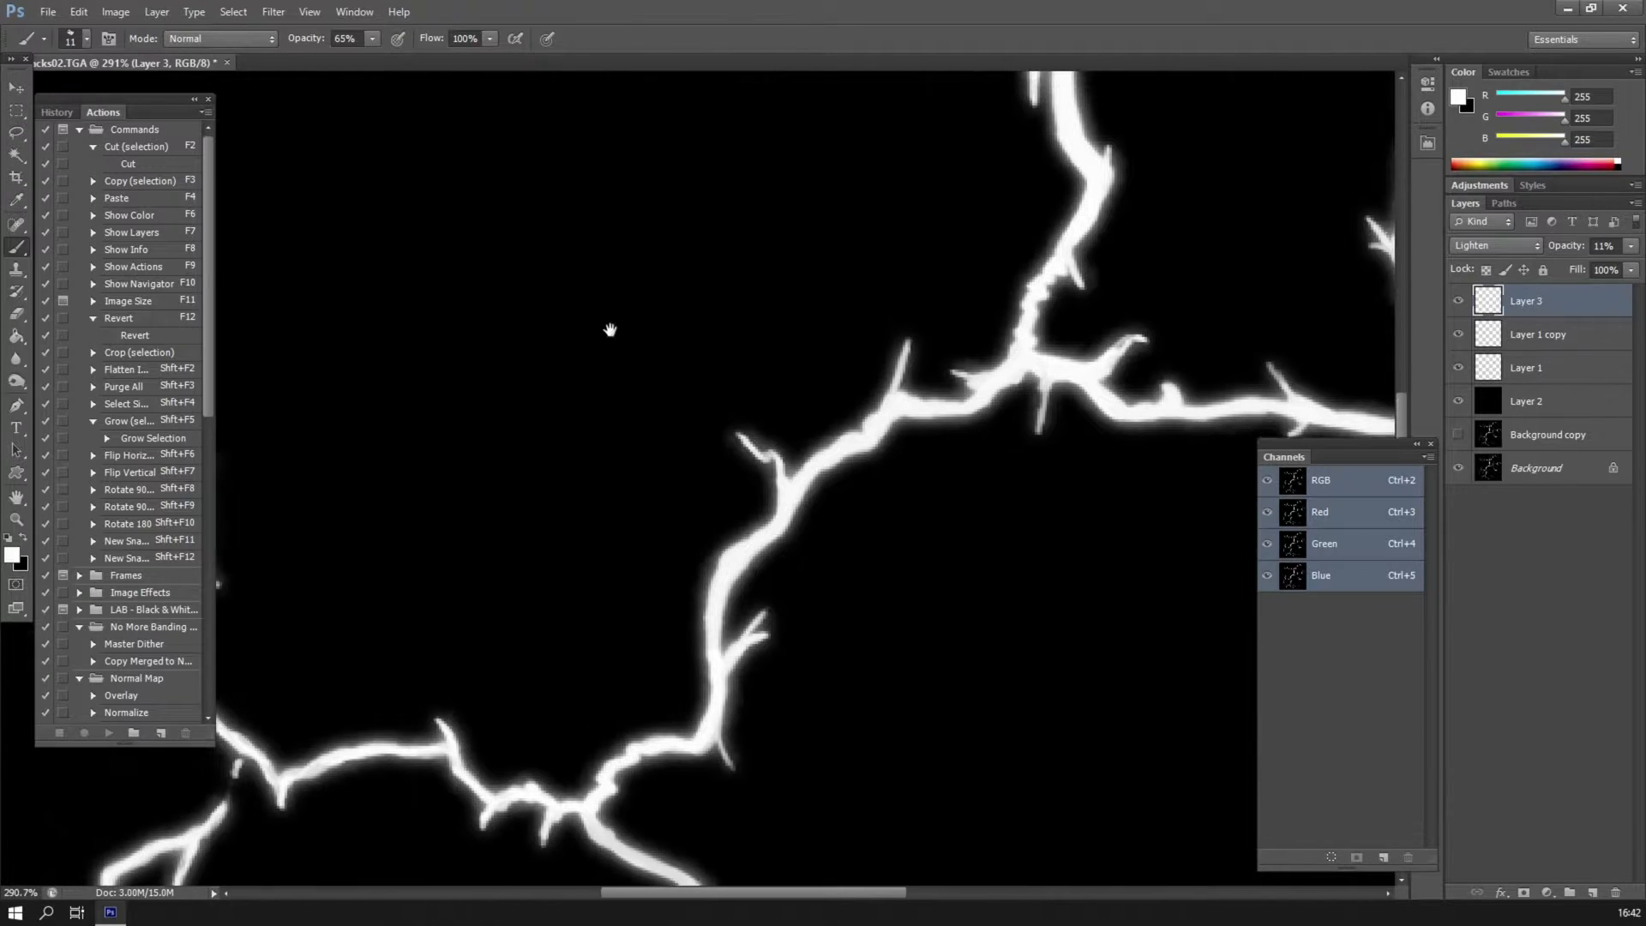
pyautogui.moveTo(610, 331); pyautogui.dragTo(607, 318)
pyautogui.moveTo(702, 231); pyautogui.dragTo(634, 600)
pyautogui.moveTo(826, 448); pyautogui.dragTo(680, 396)
# Move Layer 1 copy above Layer 3 and compare the image with its glow hidden and shown.
pyautogui.click(1460, 336)
pyautogui.click(1460, 335)
pyautogui.moveTo(1481, 338); pyautogui.dragTo(1481, 291)
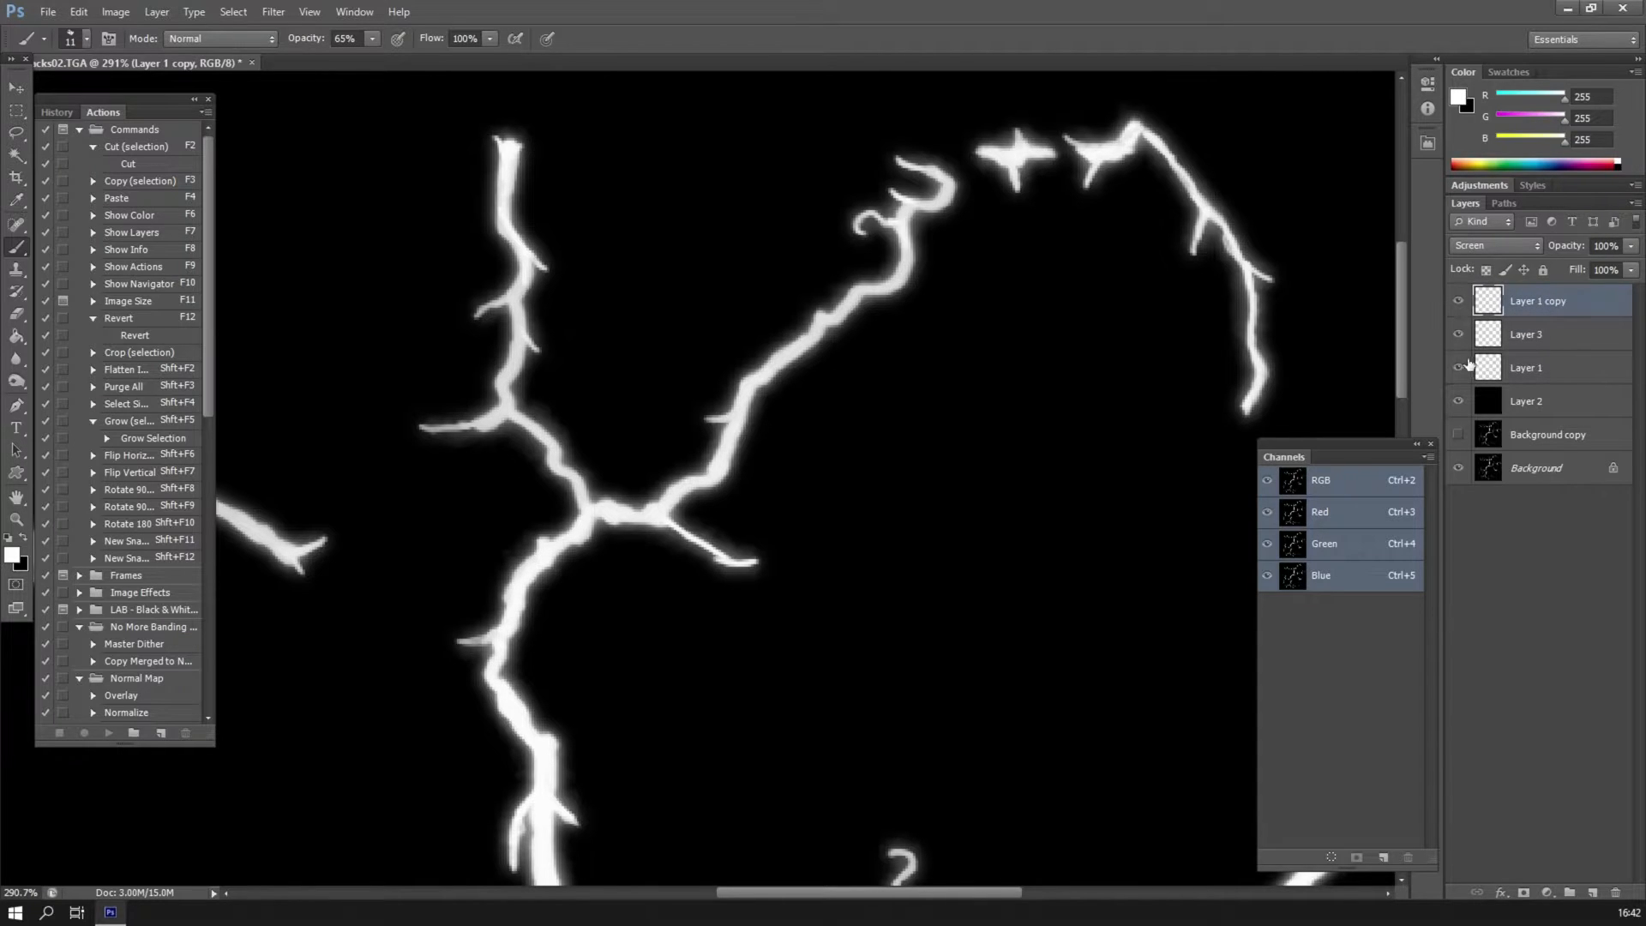
pyautogui.click(1457, 301)
pyautogui.click(1457, 302)
pyautogui.moveTo(1475, 310)
pyautogui.mouseDown()
pyautogui.moveTo(1485, 344)
pyautogui.moveTo(1478, 321)
pyautogui.mouseUp()
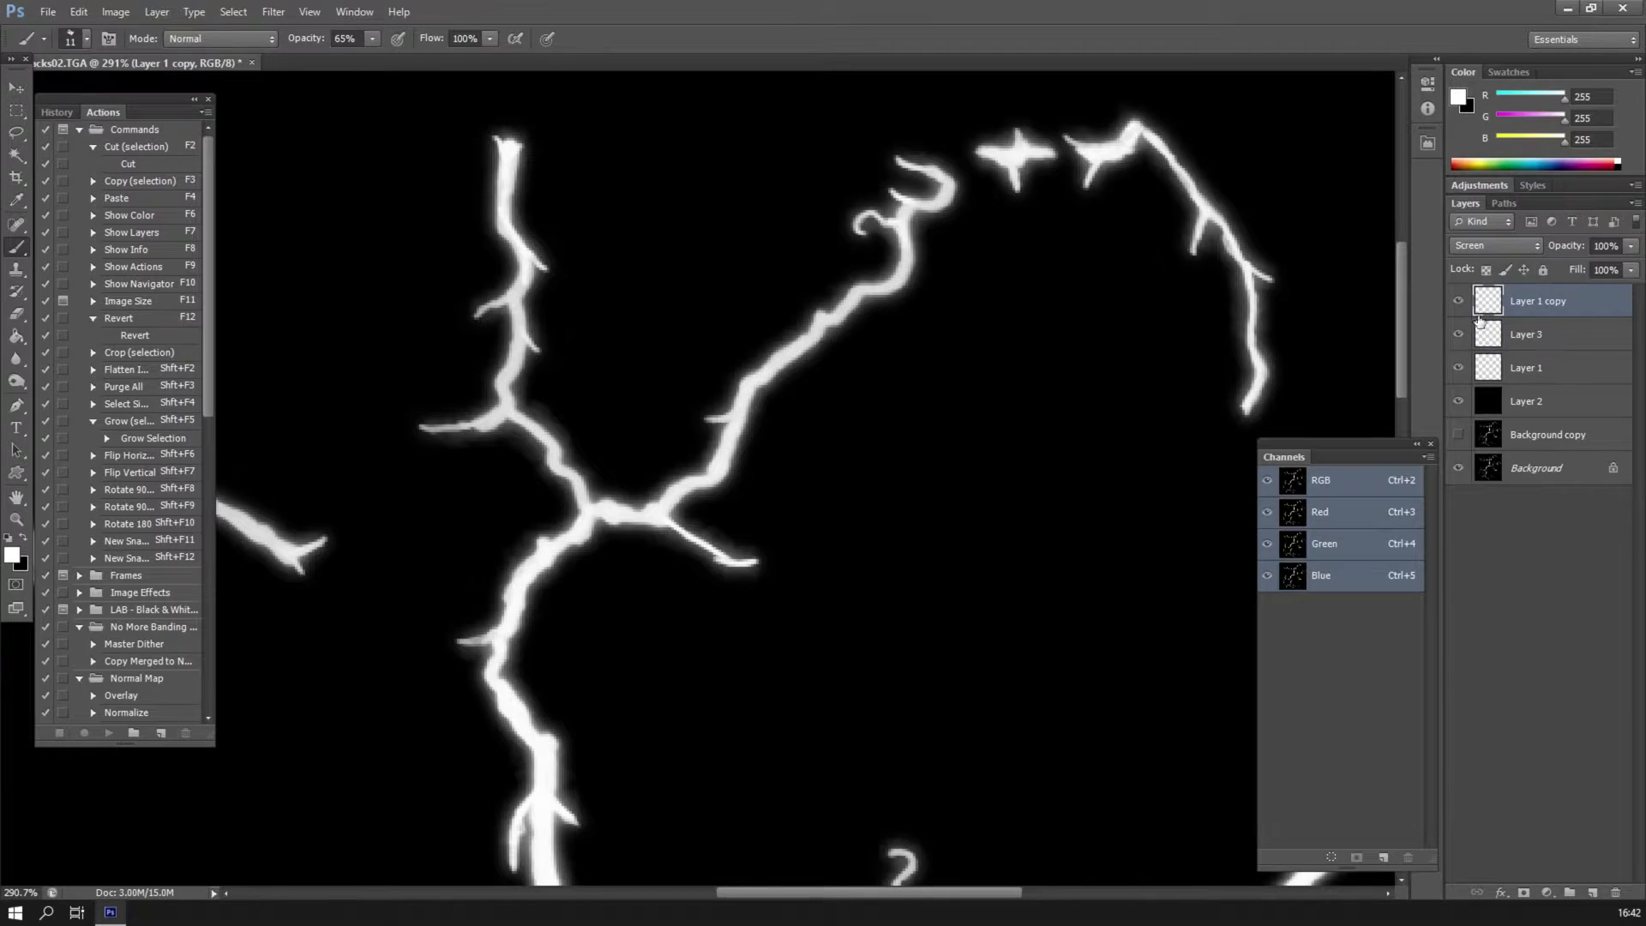
# Duplicate Layer 1 and move the duplicate to the top of the layer stack.
pyautogui.click(1468, 365)
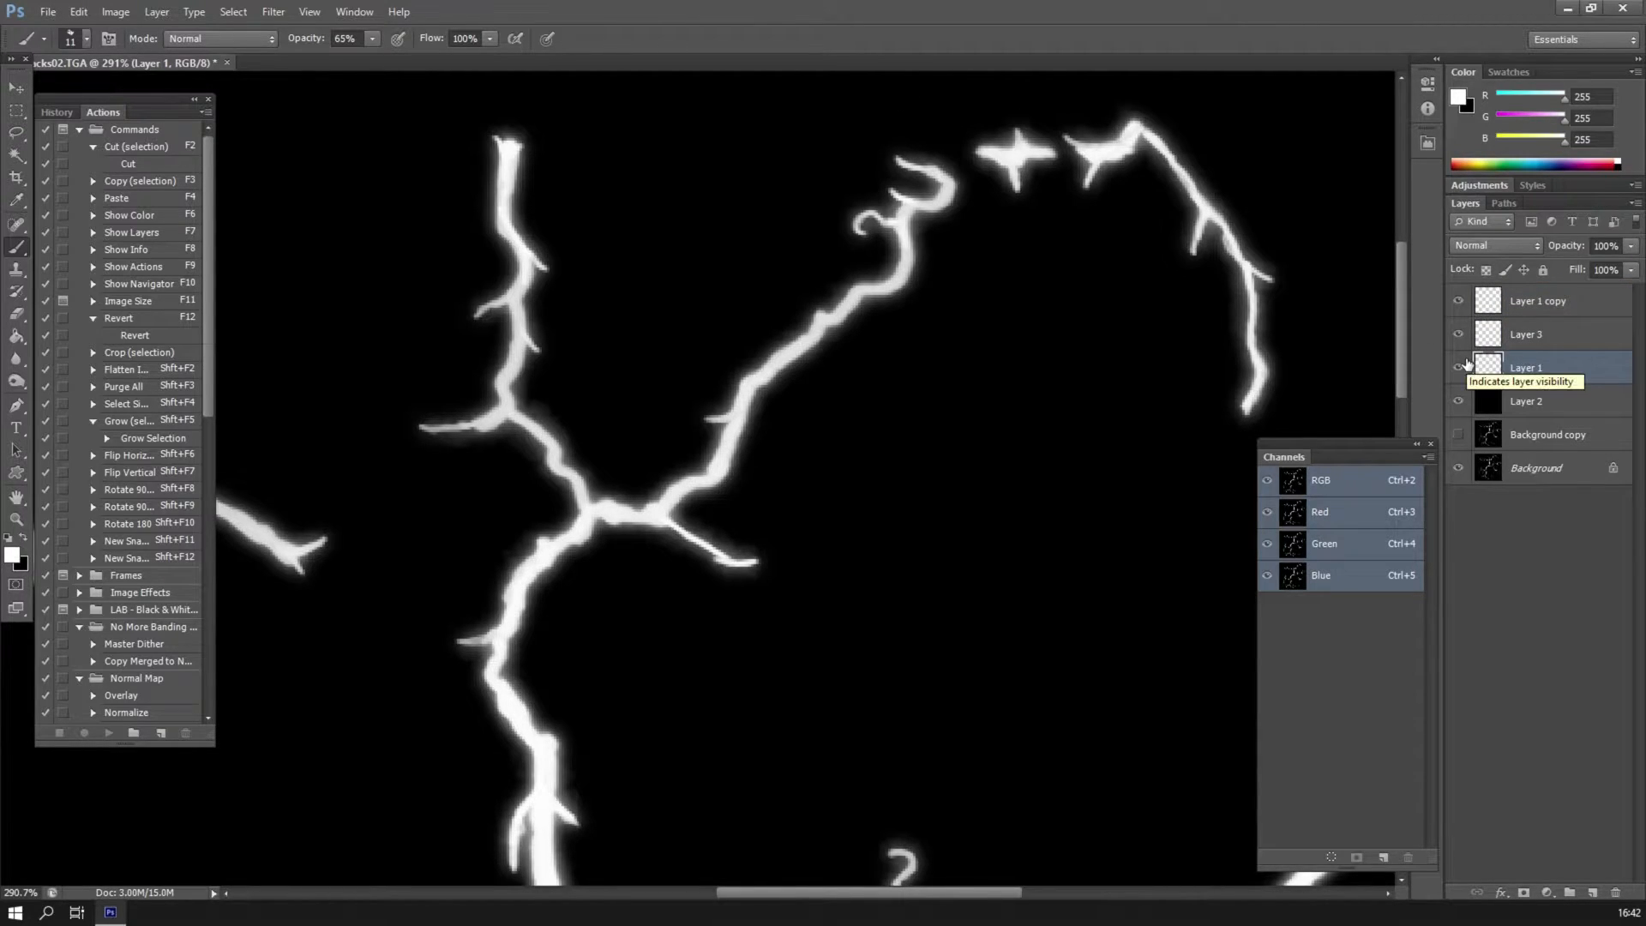
pyautogui.hotkey('ctrl', 'l')
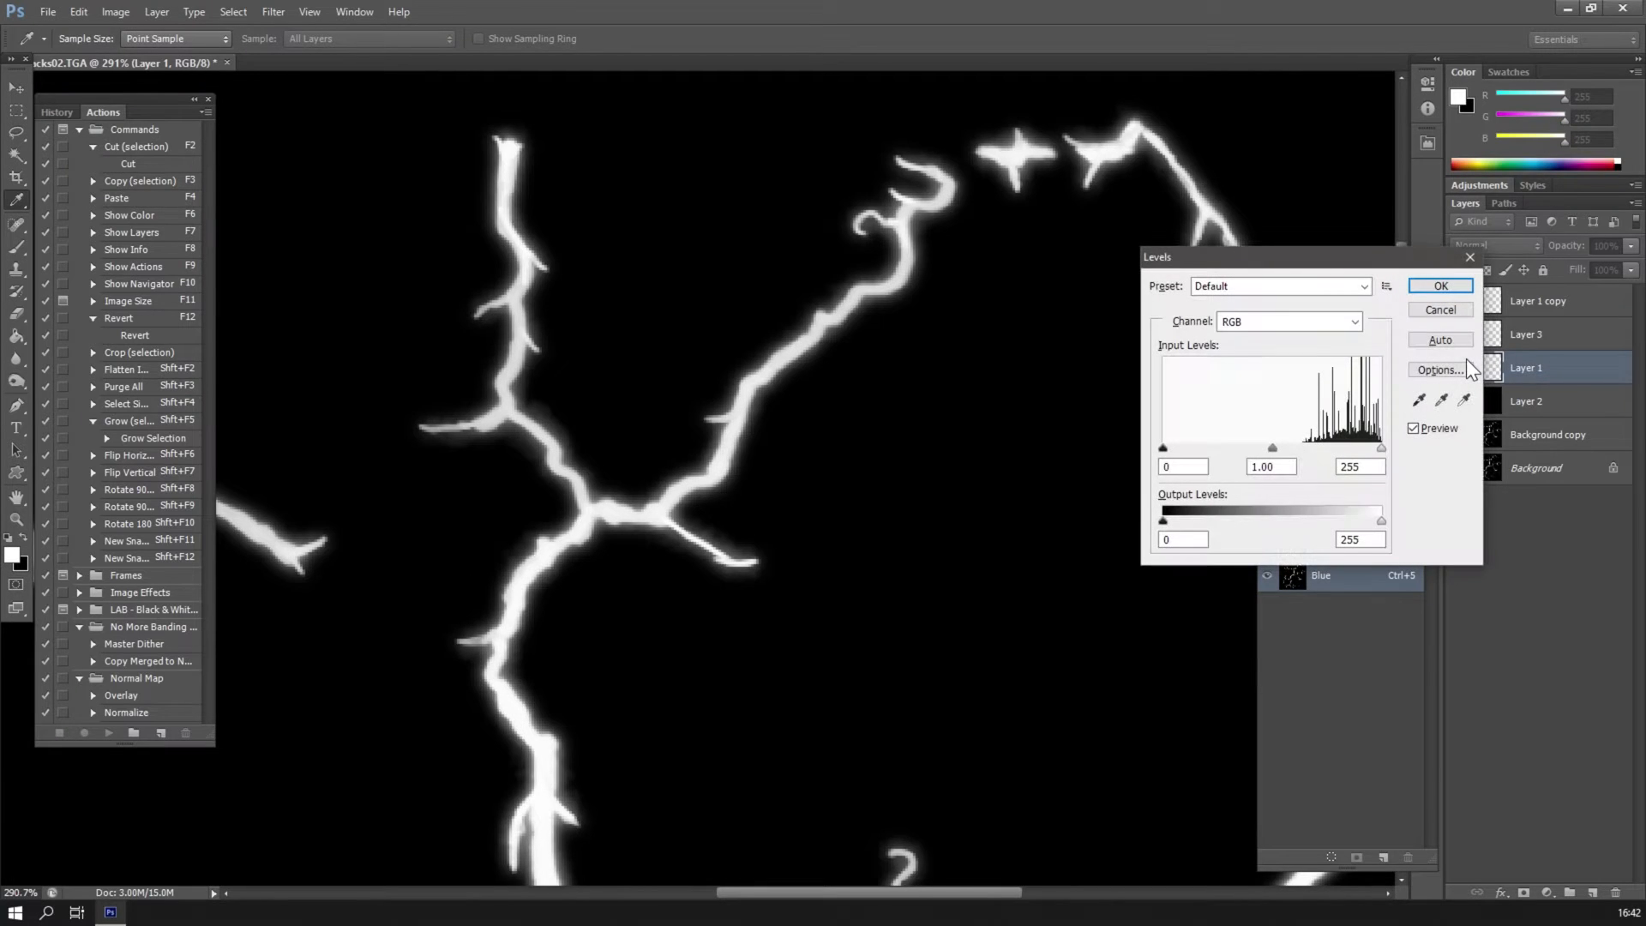
pyautogui.click(1437, 310)
pyautogui.hotkey('ctrl', 'j')
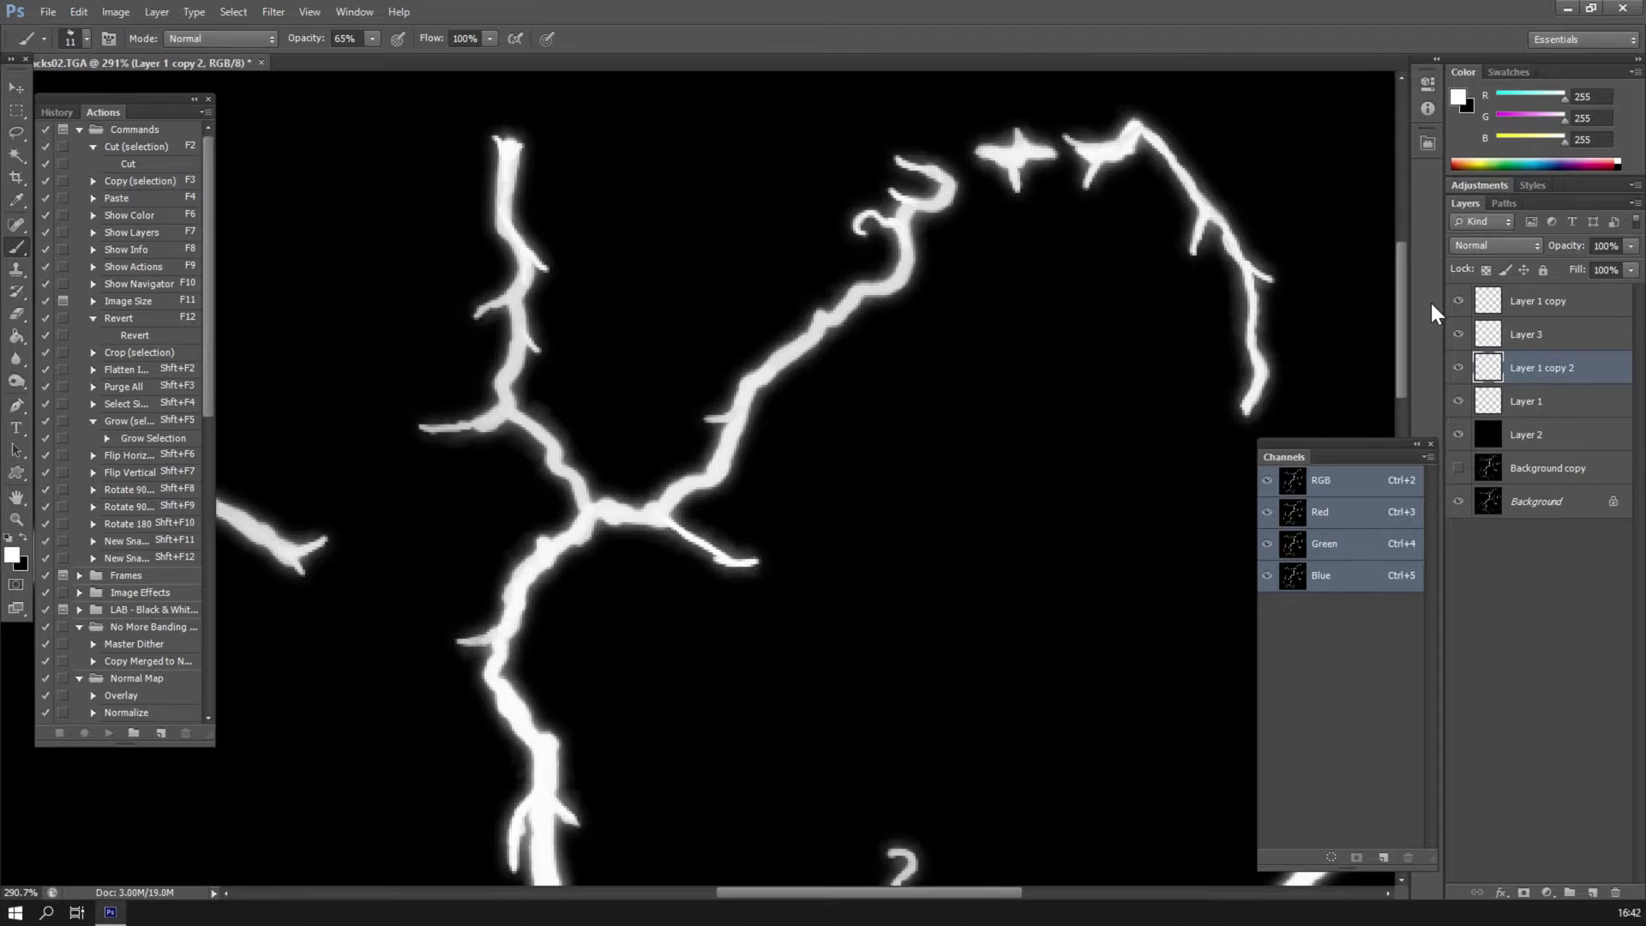
pyautogui.moveTo(1496, 377); pyautogui.dragTo(1492, 302)
# Apply Gaussian Blur with an increased radius to Layer 1 copy 2 for a wider glow.
pyautogui.click(274, 13)
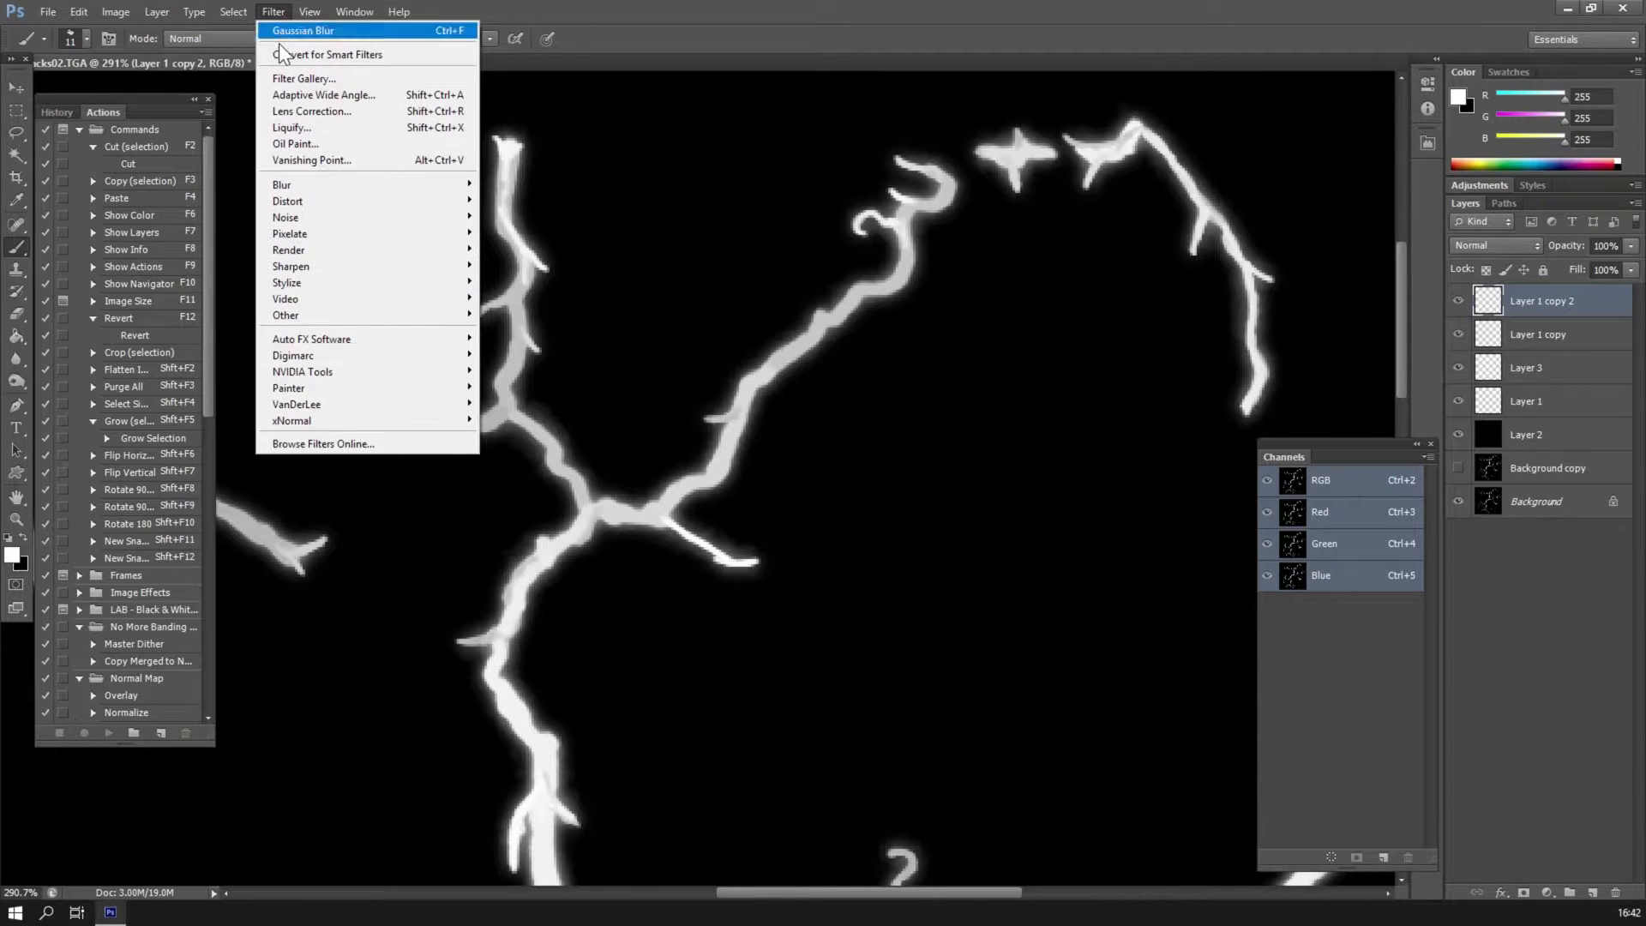
pyautogui.moveTo(351, 176)
pyautogui.click(511, 301)
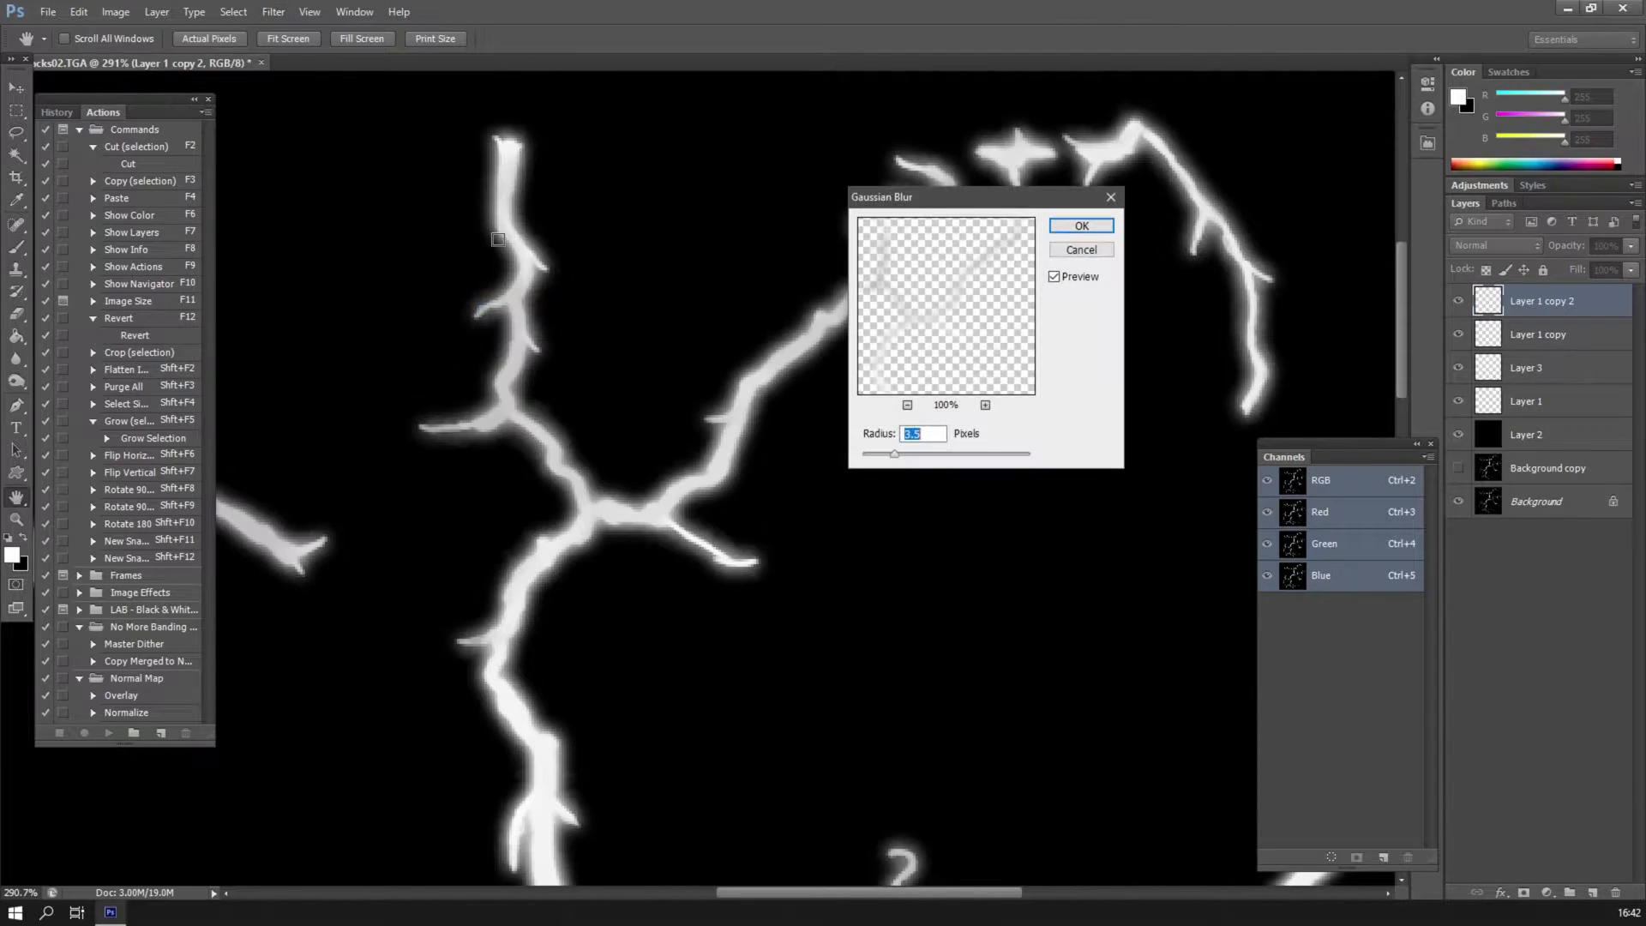
pyautogui.click(903, 454)
pyautogui.moveTo(901, 462); pyautogui.dragTo(920, 459)
pyautogui.click(1080, 226)
pyautogui.press('b')
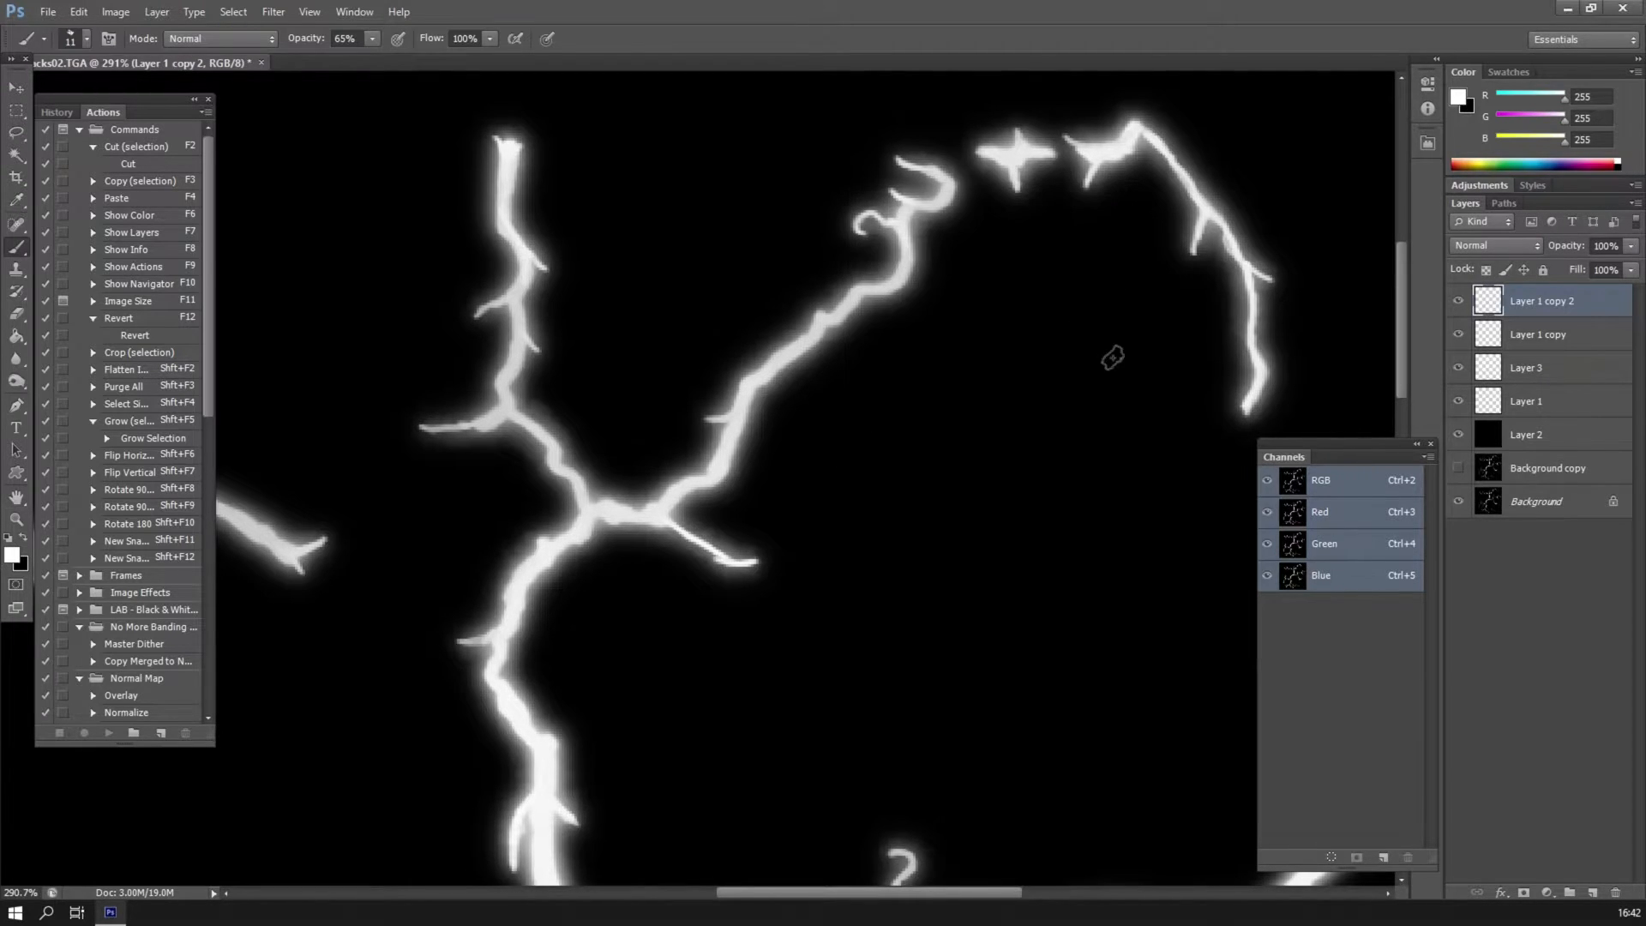
# Compare blend modes for Layer 1 copy 2, from Dissolve through Lighten, Linear Dodge and Overlay, and set it to Soft Light.
pyautogui.click(1469, 249)
pyautogui.click(1466, 276)
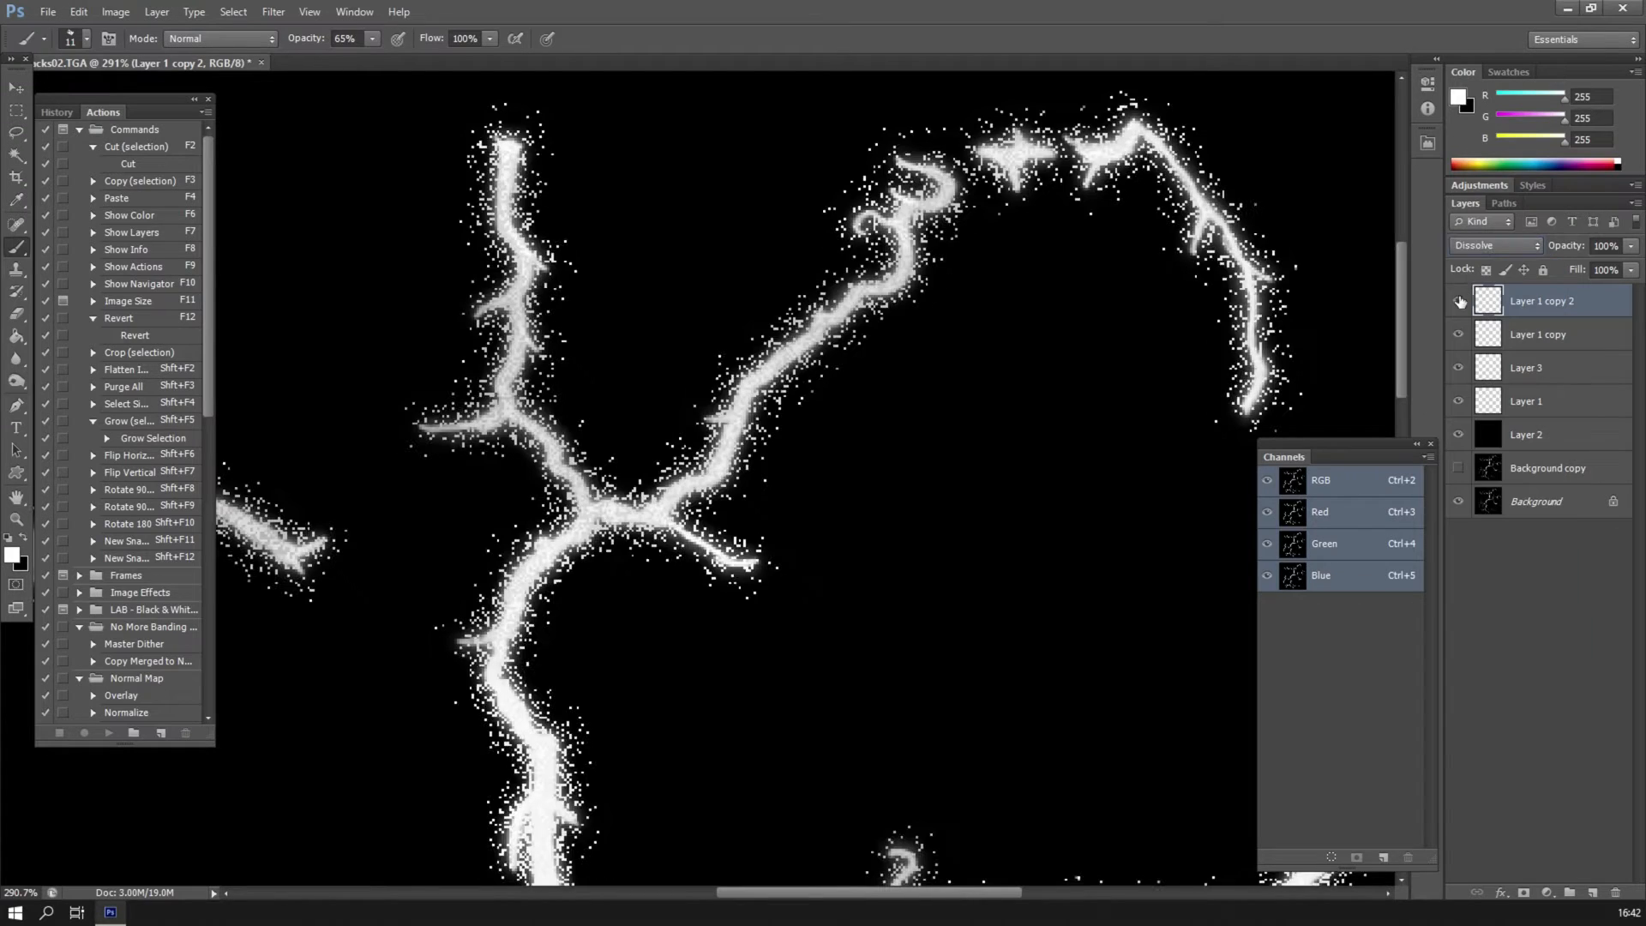
pyautogui.press('Down')
pyautogui.press('Down')
pyautogui.press('Down')
pyautogui.press('Down')
pyautogui.press('Down')
pyautogui.press('Down')
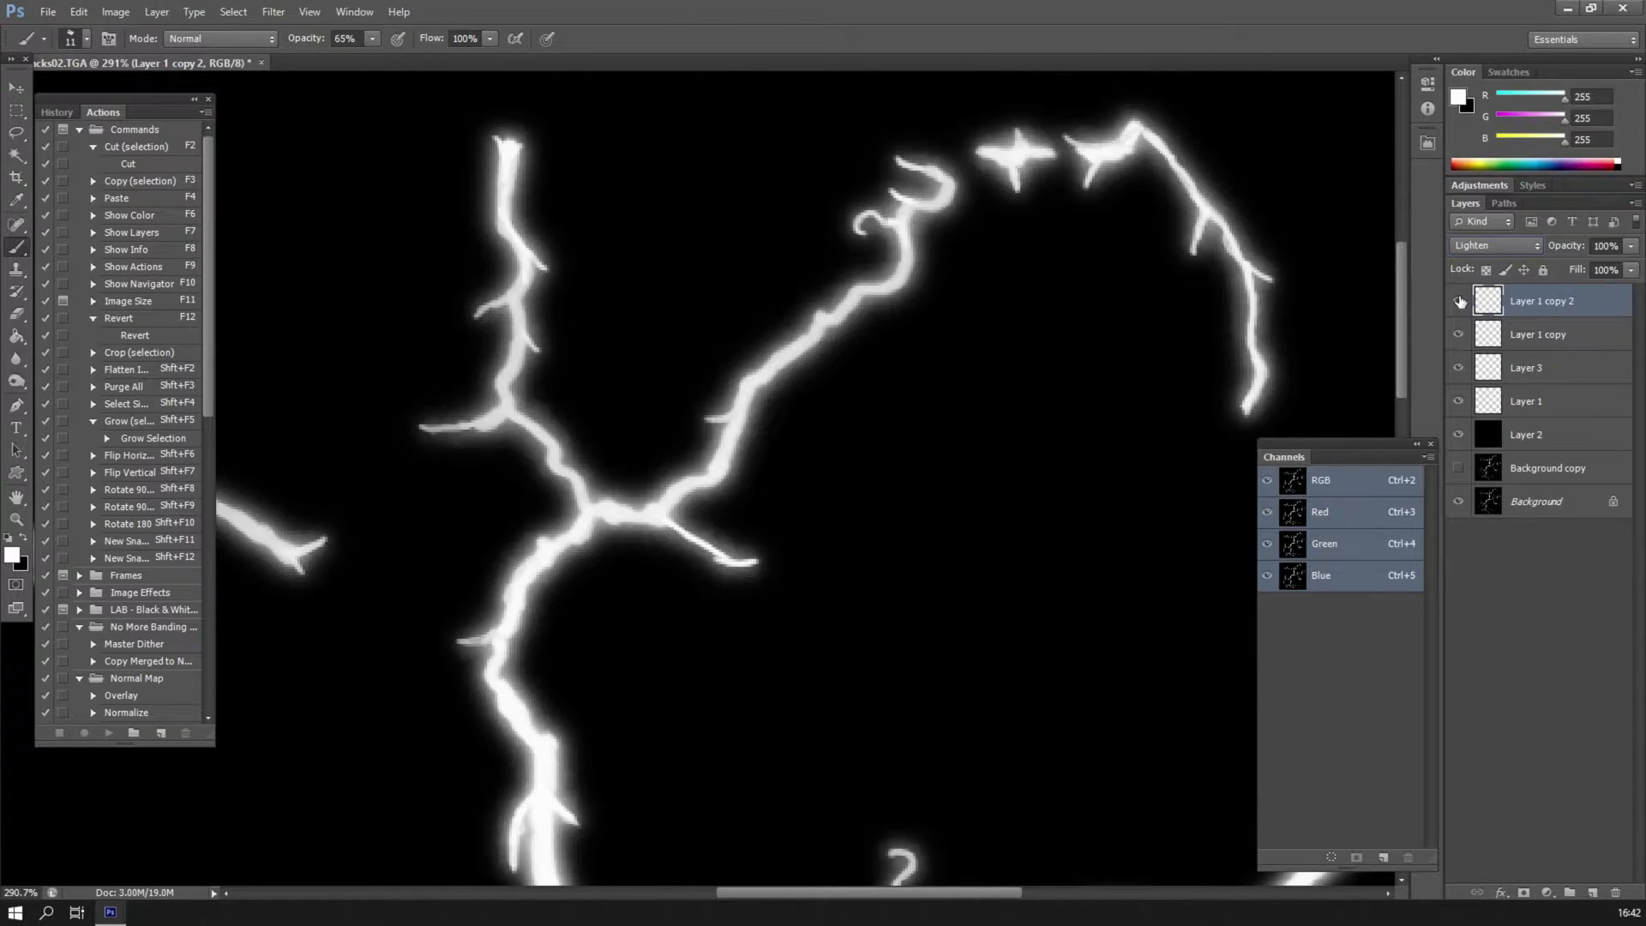
pyautogui.press('Down')
pyautogui.press('Down')
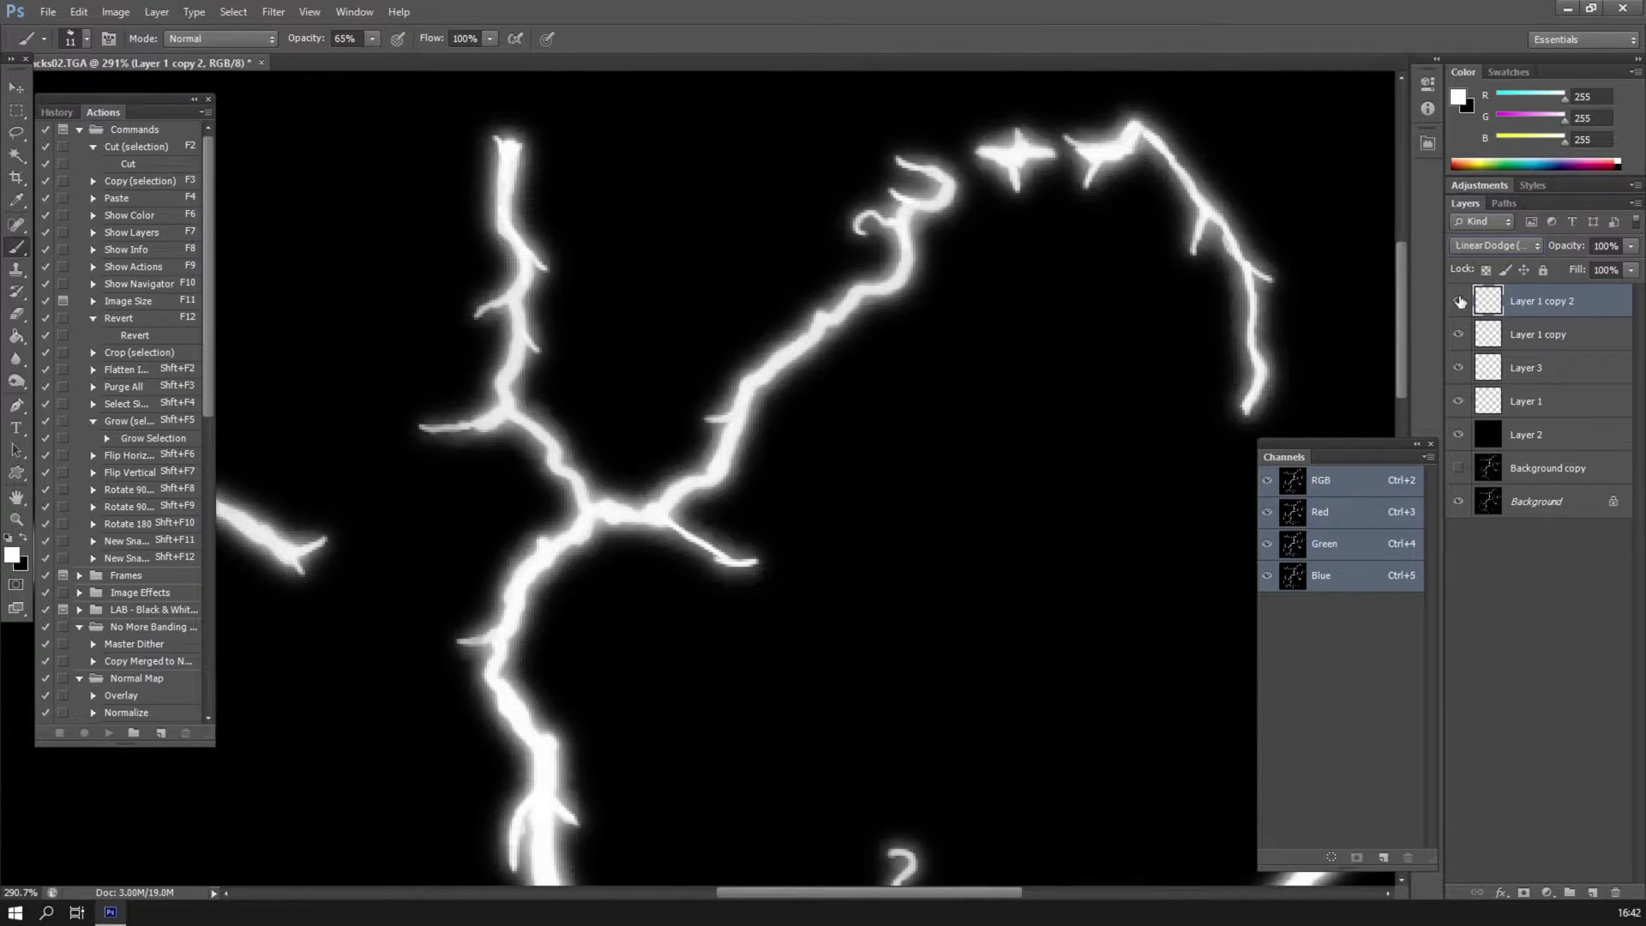
pyautogui.press('Down')
pyautogui.press('Down')
pyautogui.press('Down')
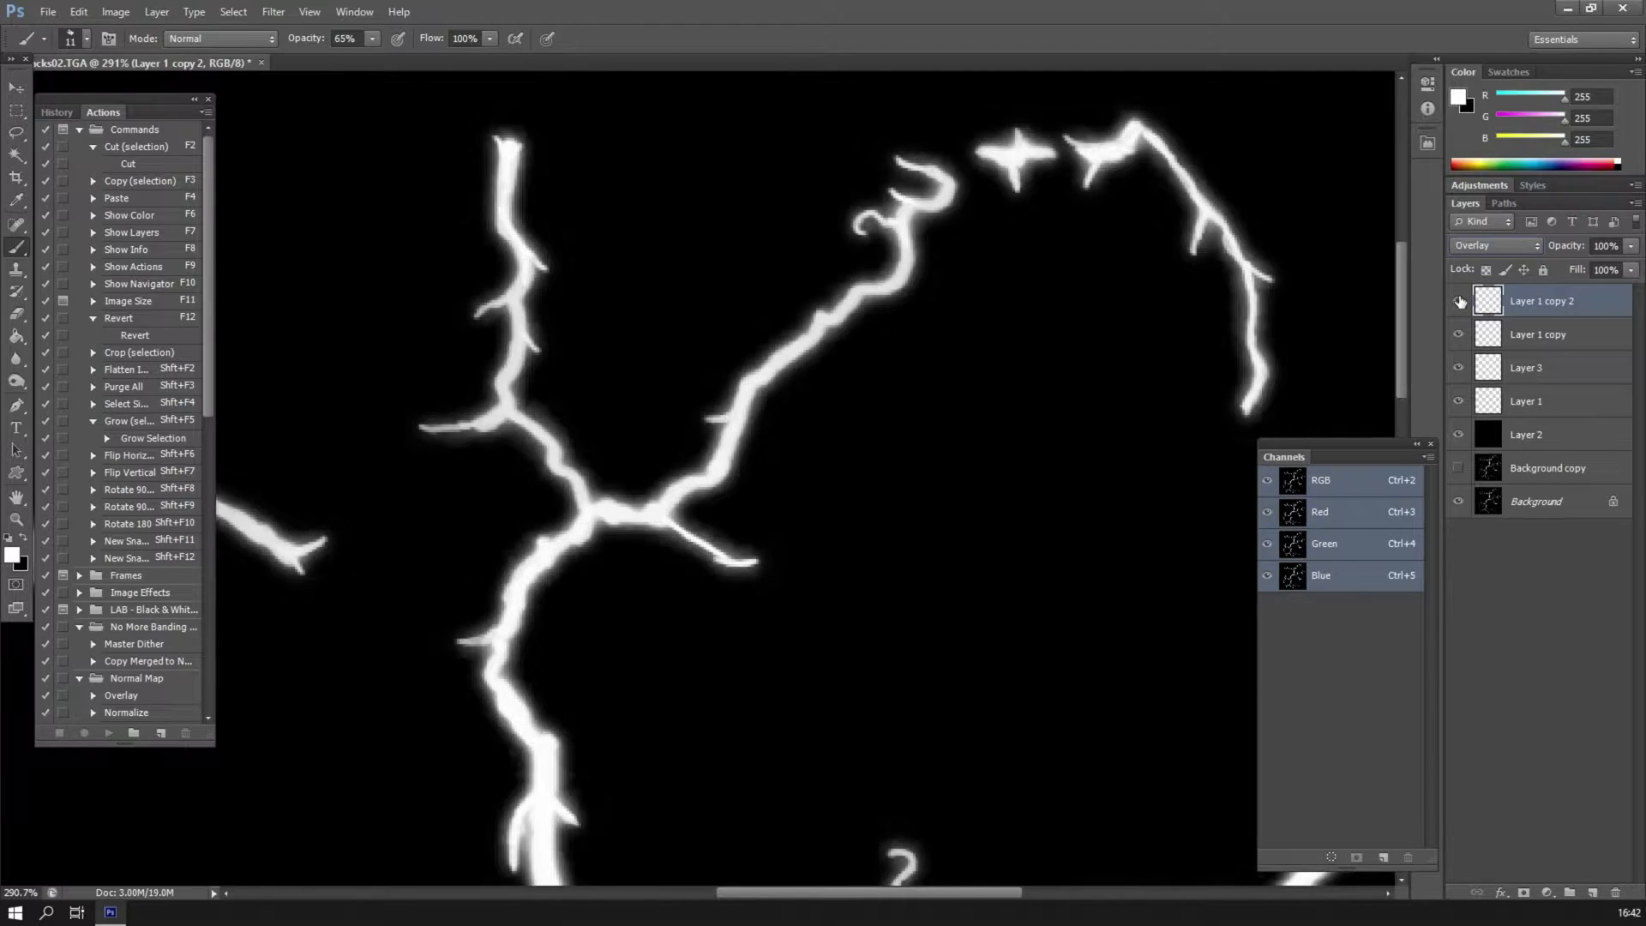
pyautogui.press('Down')
pyautogui.press('Up')
pyautogui.press('Down')
pyautogui.press('Up')
pyautogui.press('Down')
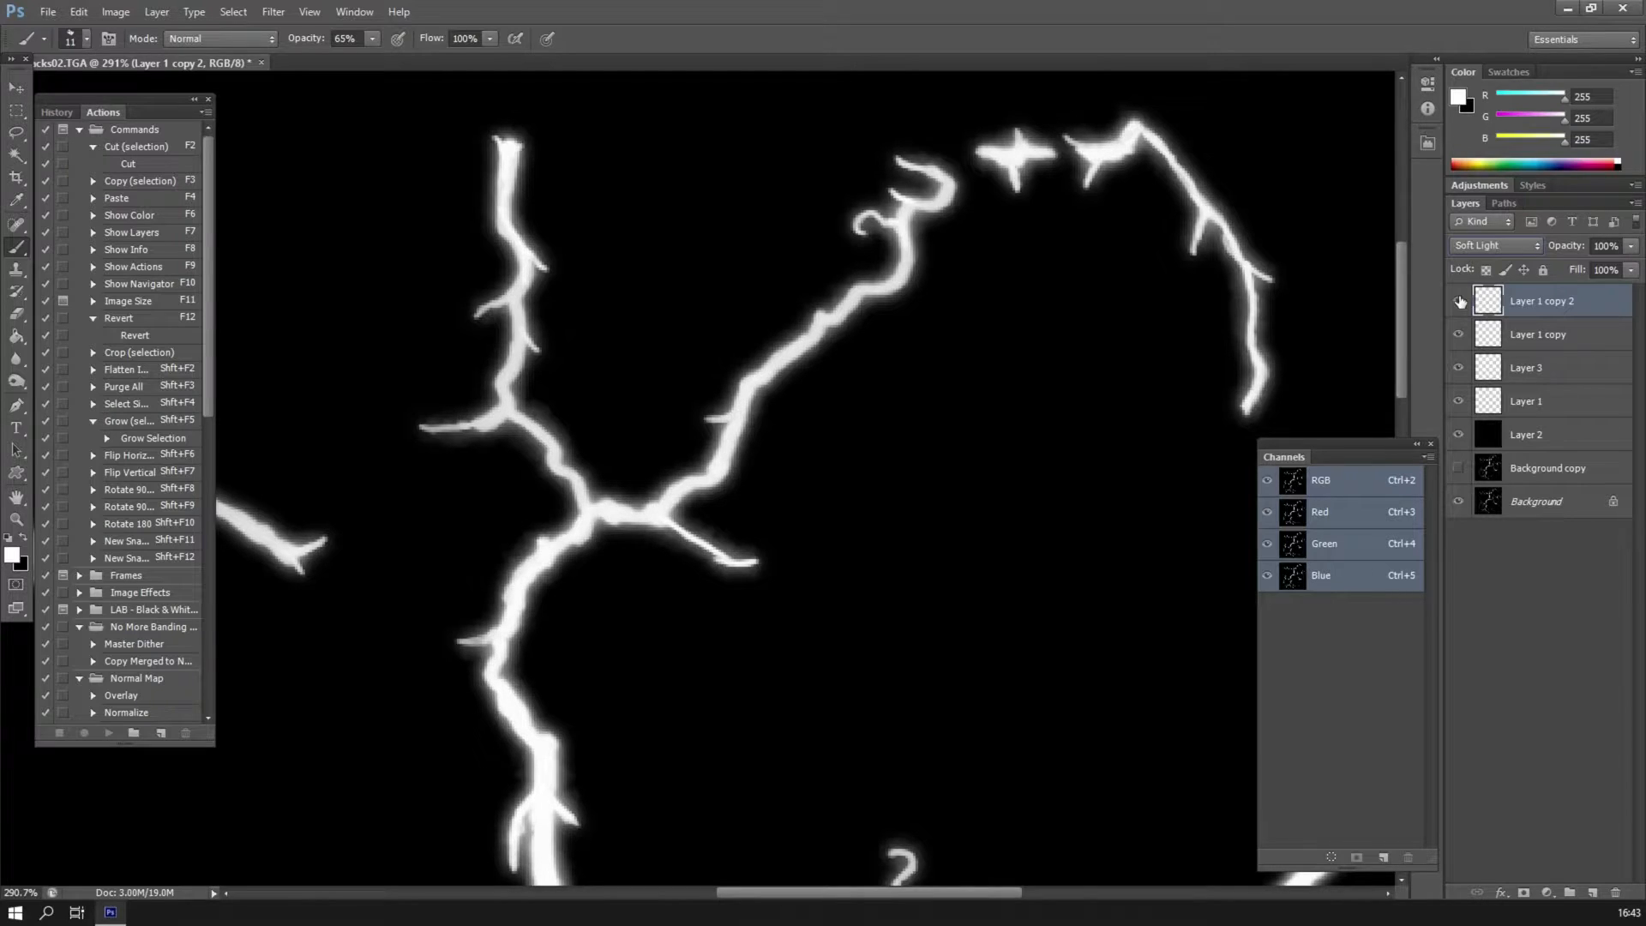
pyautogui.press('Down')
pyautogui.press('Up')
# Toggle the visibility of Layer 1 copy 2, Layer 1 copy and Layer 3 to examine what each adds to the cracks.
pyautogui.click(1458, 301)
pyautogui.click(1458, 302)
pyautogui.click(1458, 334)
pyautogui.click(1458, 334)
pyautogui.click(1457, 368)
pyautogui.click(1457, 368)
pyautogui.click(1457, 368)
pyautogui.click(1457, 367)
pyautogui.click(1457, 368)
pyautogui.click(1457, 367)
pyautogui.click(1457, 368)
pyautogui.click(1457, 367)
pyautogui.click(1457, 368)
pyautogui.click(1457, 368)
pyautogui.click(1457, 368)
pyautogui.click(1457, 368)
# Check the glow across the crack texture and add a new empty layer above Layer 1 copy 2.
pyautogui.moveTo(757, 493); pyautogui.dragTo(1029, 410)
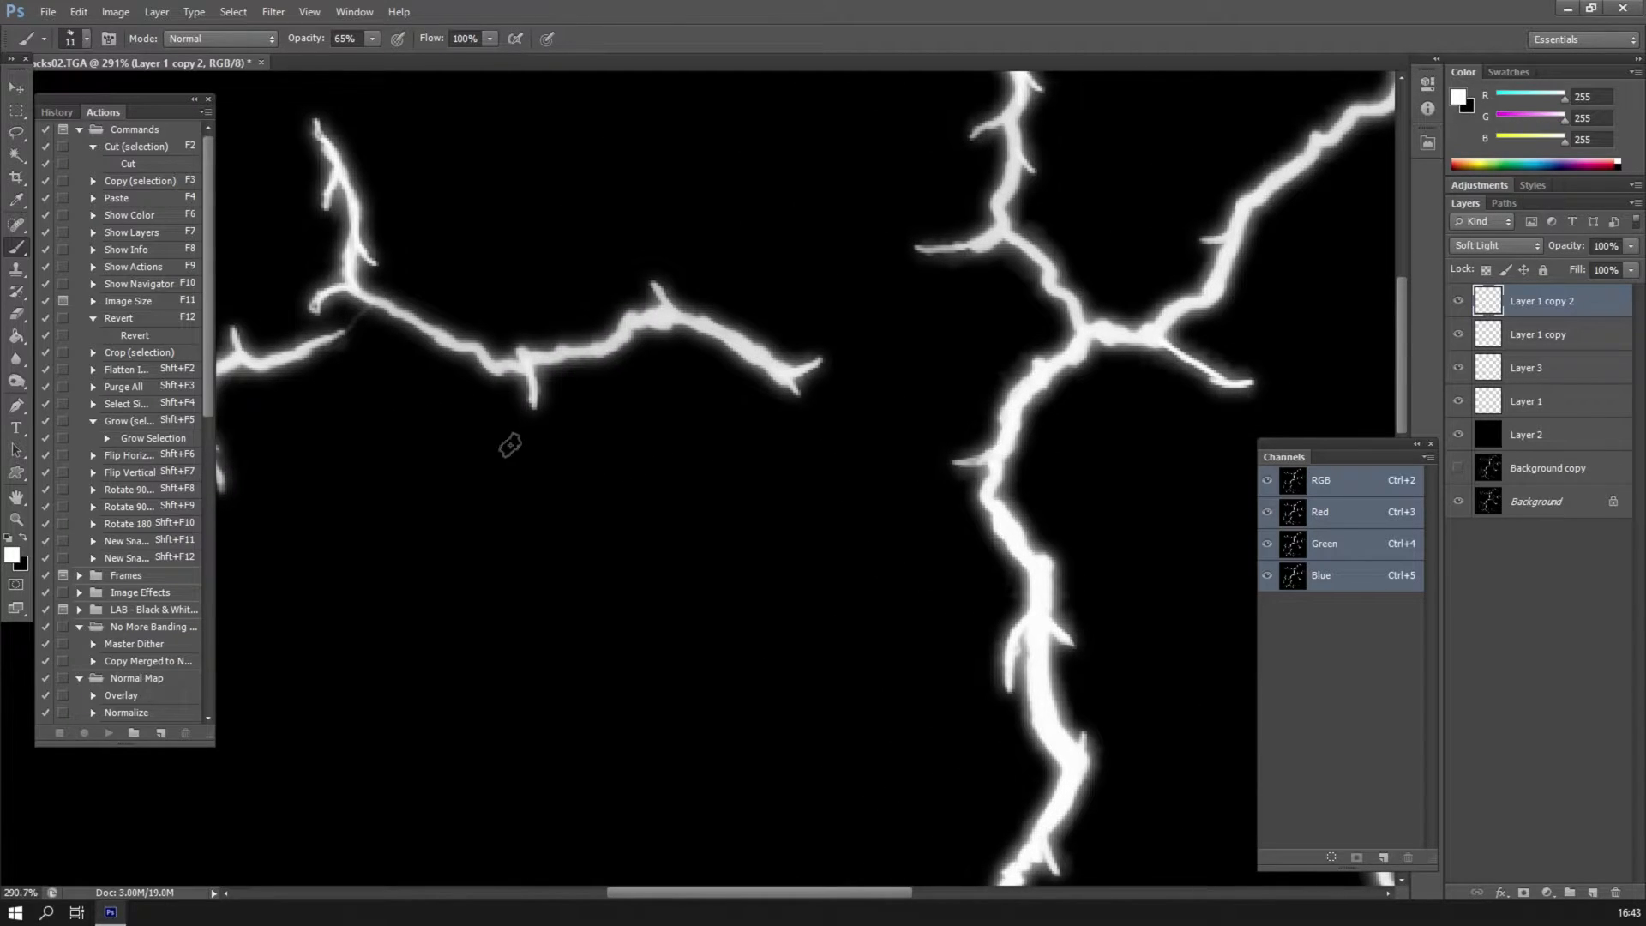
pyautogui.moveTo(522, 443)
pyautogui.mouseDown()
pyautogui.moveTo(562, 492)
pyautogui.moveTo(768, 525)
pyautogui.mouseUp()
pyautogui.moveTo(970, 403); pyautogui.dragTo(582, 548)
pyautogui.moveTo(865, 358); pyautogui.dragTo(430, 301)
pyautogui.moveTo(1028, 327)
pyautogui.mouseDown()
pyautogui.moveTo(782, 291)
pyautogui.moveTo(737, 304)
pyautogui.mouseUp()
pyautogui.moveTo(801, 555)
pyautogui.mouseDown()
pyautogui.moveTo(775, 437)
pyautogui.moveTo(801, 269)
pyautogui.mouseUp()
pyautogui.moveTo(721, 464); pyautogui.dragTo(723, 323)
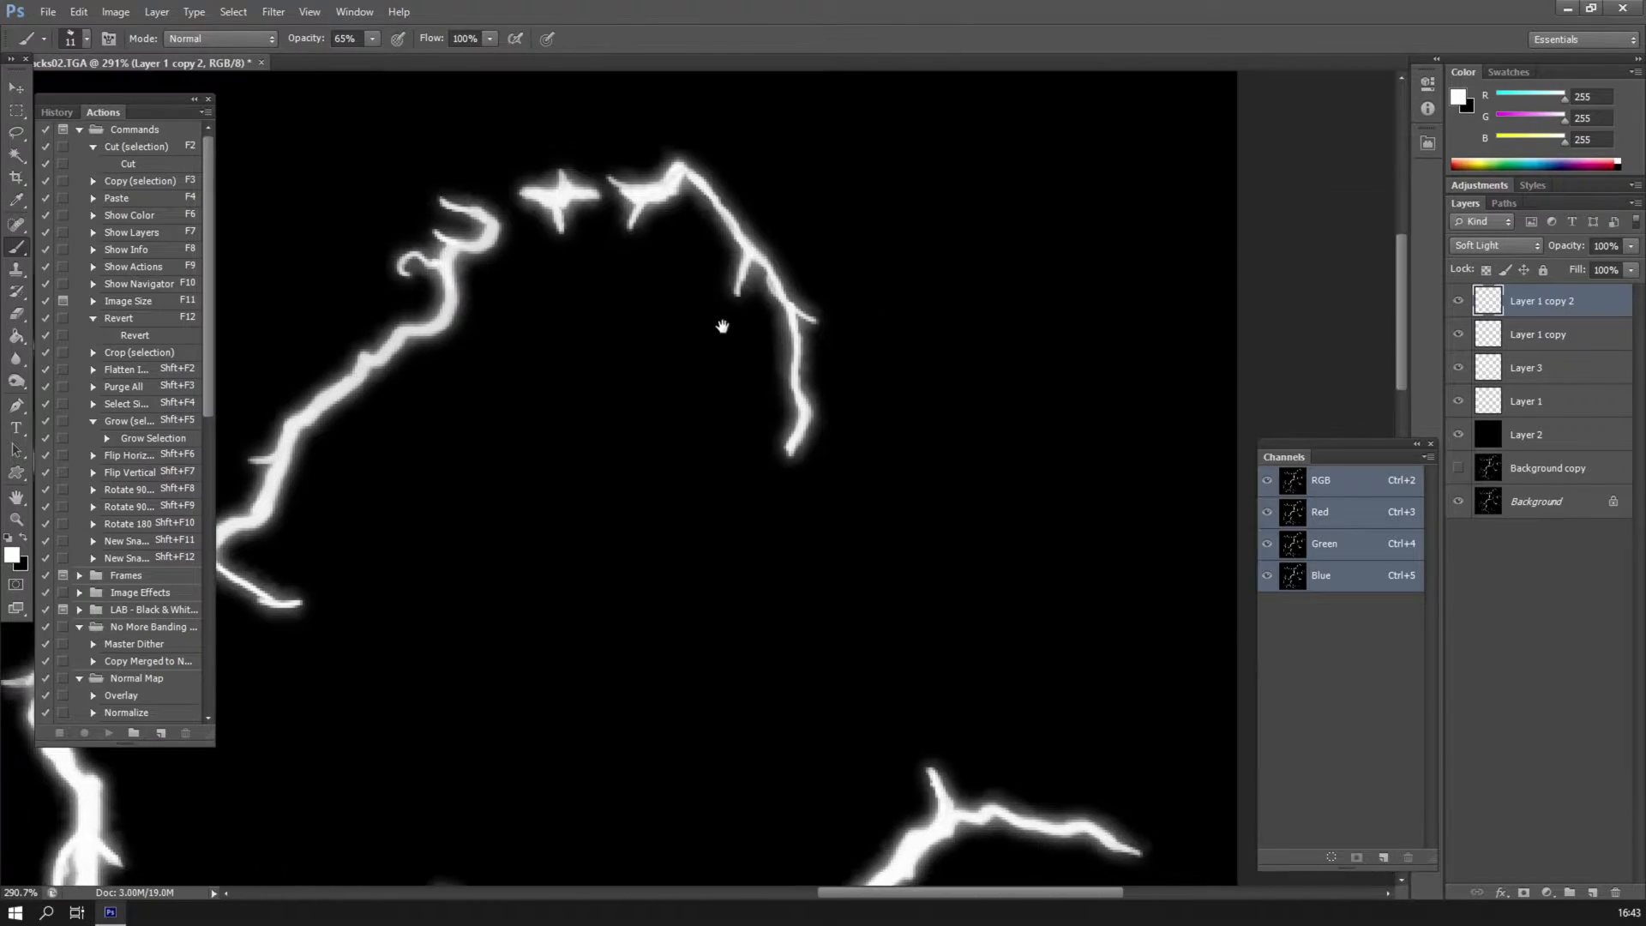
pyautogui.click(1589, 892)
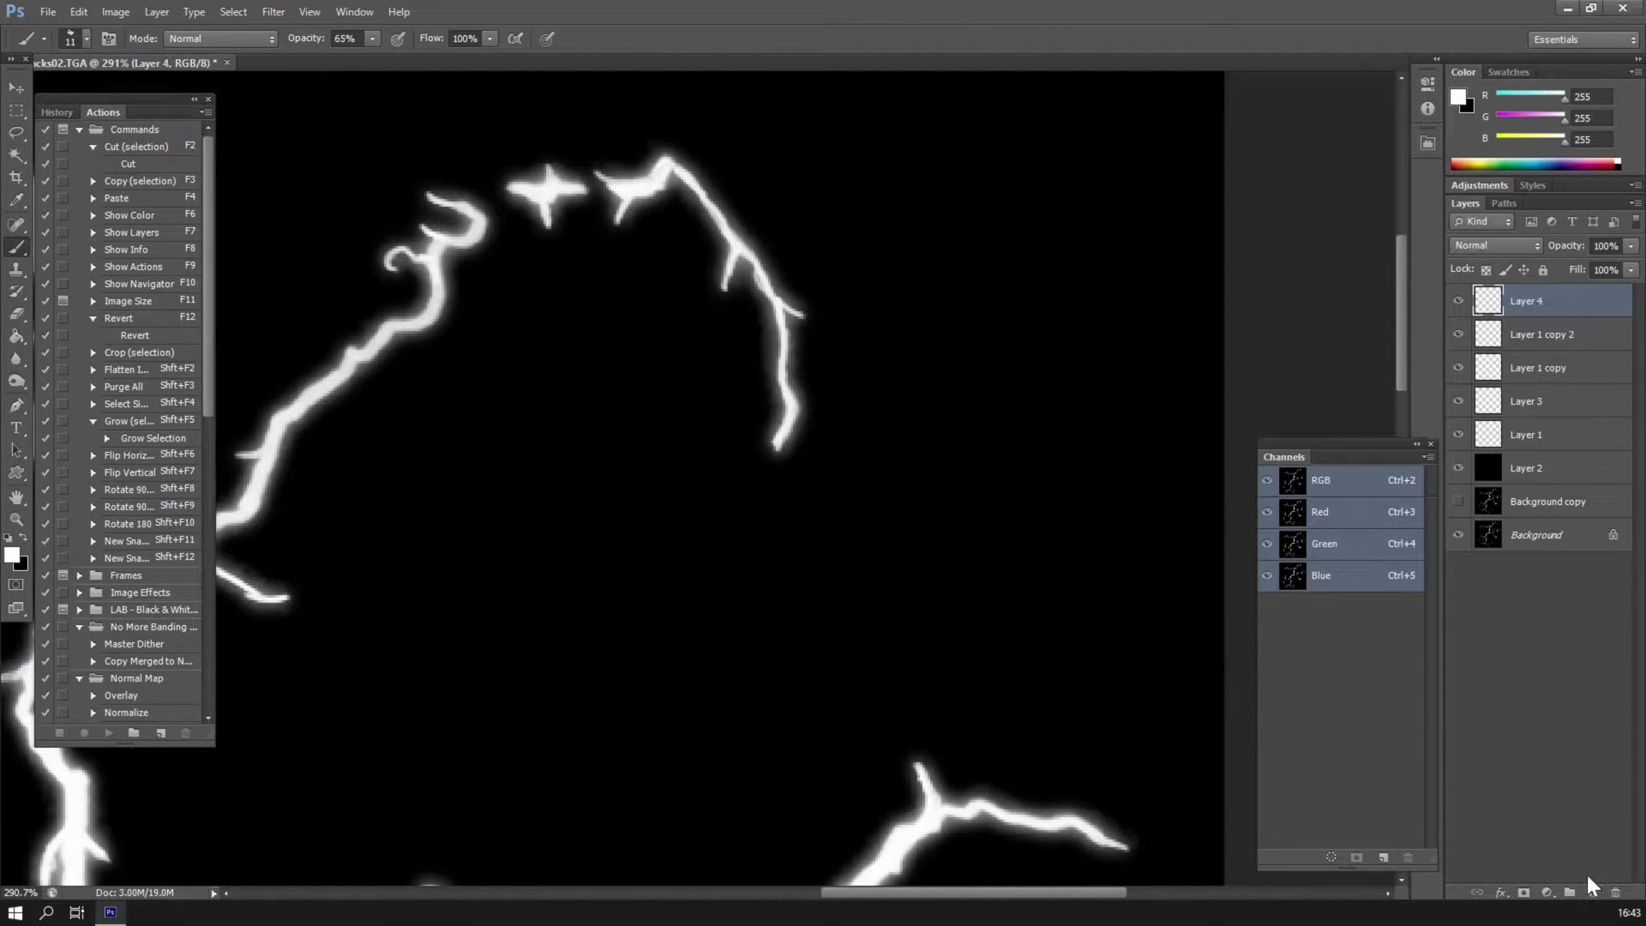
# Set the brush to a hard round tip with 1 px size and 100% opacity.
pyautogui.click(72, 39)
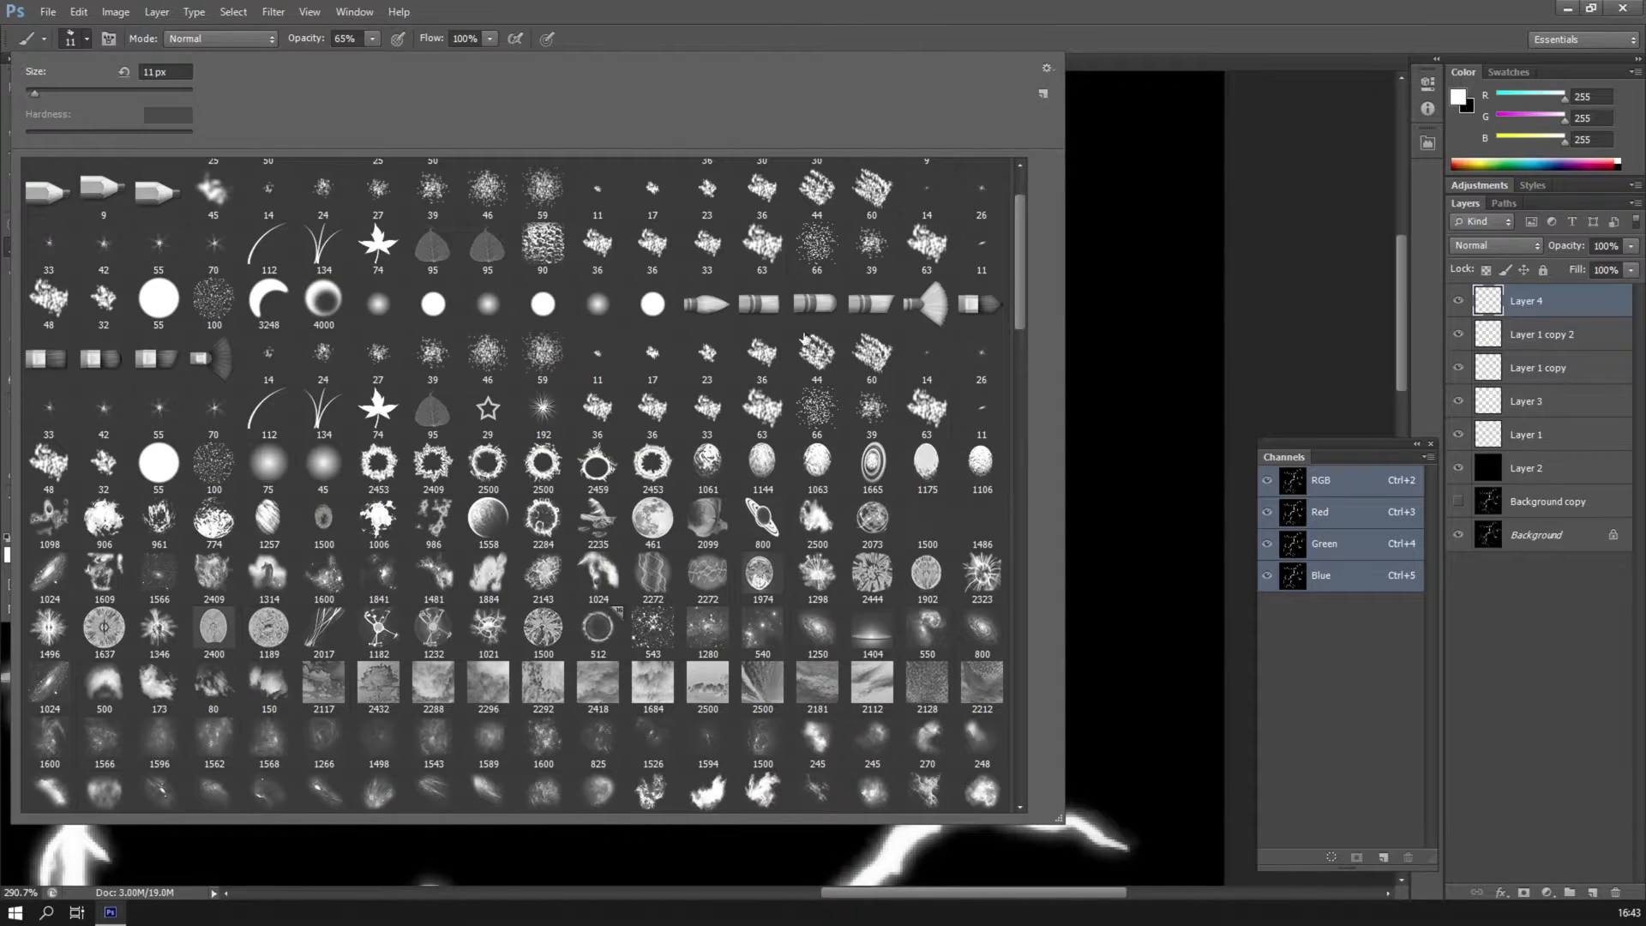
pyautogui.scroll(2, 1017, 266)
pyautogui.click(104, 185)
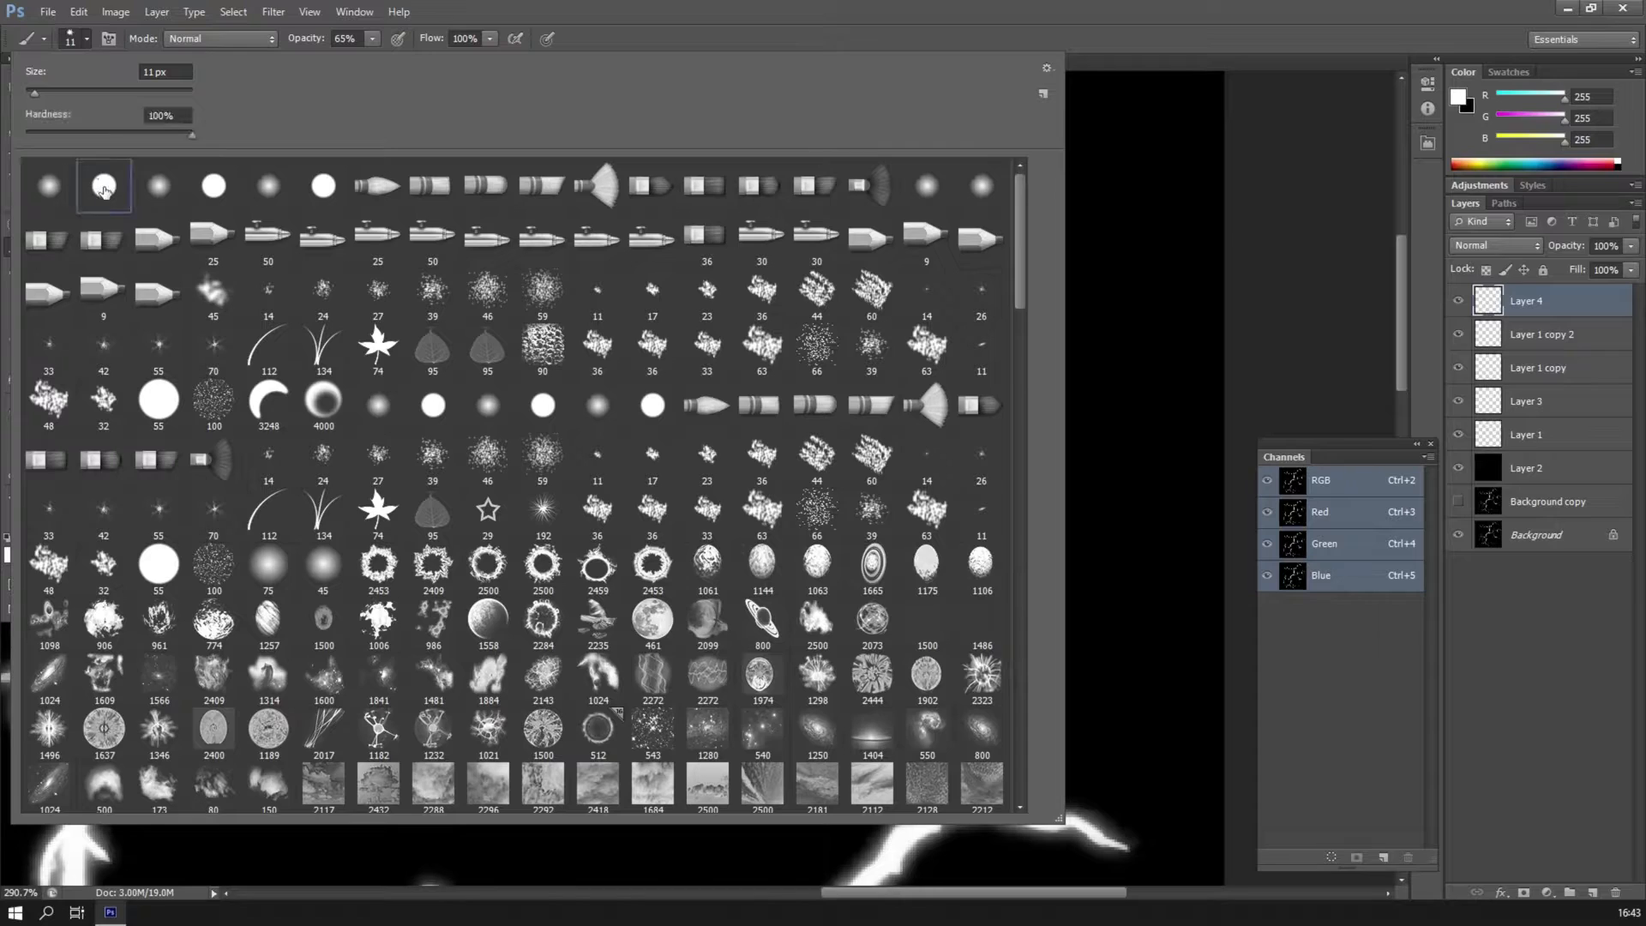
pyautogui.moveTo(31, 131)
pyautogui.mouseDown()
pyautogui.moveTo(55, 130)
pyautogui.moveTo(26, 130)
pyautogui.moveTo(26, 94)
pyautogui.mouseUp()
pyautogui.press('Return')
pyautogui.press('0')
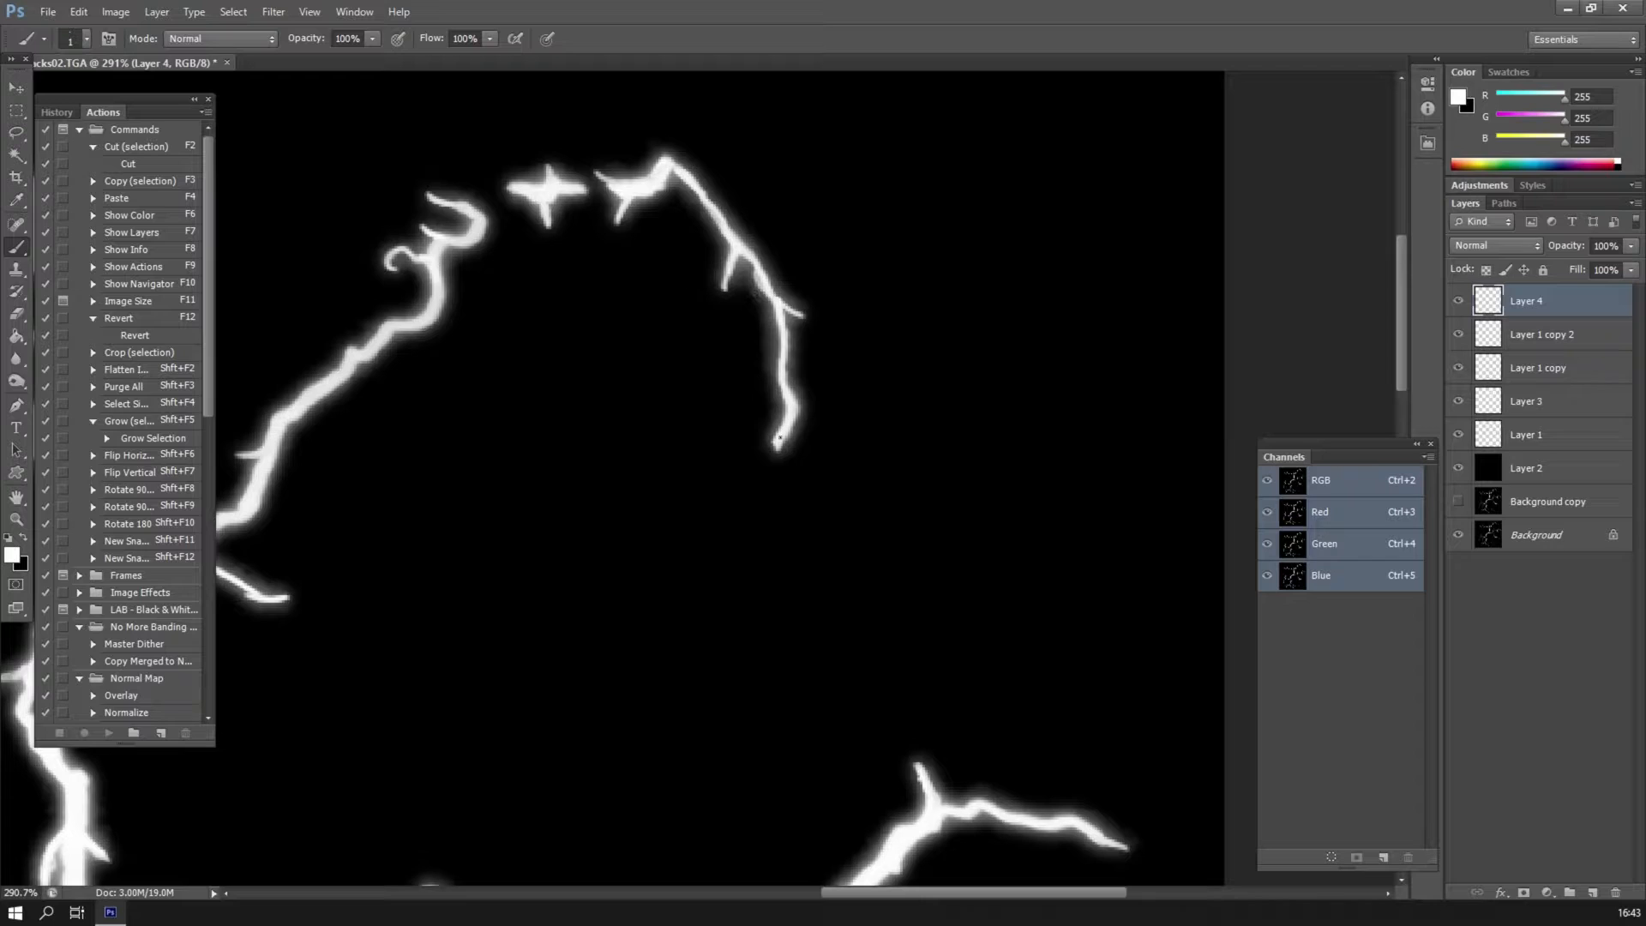
# Paint fine white lines on Layer 4 along the texture's curved upper-right crack and the hooked tips beside it.
pyautogui.moveTo(783, 424); pyautogui.dragTo(786, 391)
pyautogui.moveTo(779, 314)
pyautogui.mouseDown()
pyautogui.moveTo(797, 307)
pyautogui.moveTo(755, 269)
pyautogui.moveTo(723, 296)
pyautogui.moveTo(712, 210)
pyautogui.mouseUp()
pyautogui.moveTo(604, 309); pyautogui.dragTo(846, 258)
pyautogui.moveTo(693, 153)
pyautogui.mouseDown()
pyautogui.moveTo(716, 165)
pyautogui.moveTo(706, 189)
pyautogui.moveTo(671, 187)
pyautogui.mouseUp()
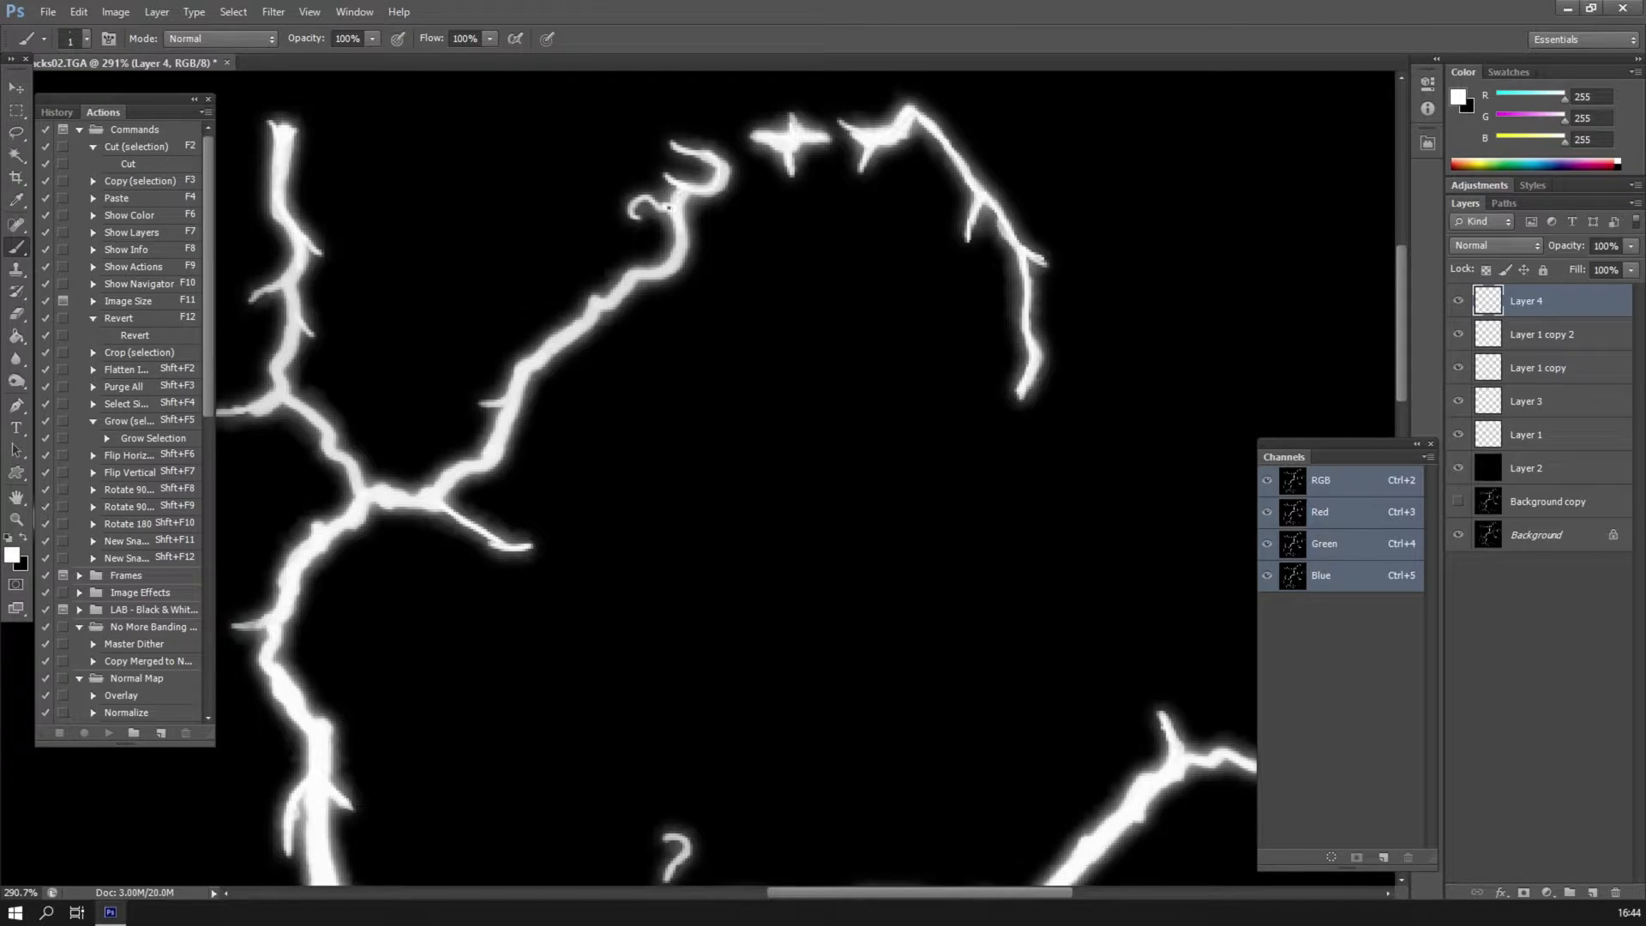
pyautogui.moveTo(643, 200)
pyautogui.mouseDown()
pyautogui.moveTo(631, 214)
pyautogui.moveTo(675, 268)
pyautogui.moveTo(630, 279)
pyautogui.mouseUp()
# Add fine white strokes through the upper junction where the trunk splits into two cracks.
pyautogui.moveTo(688, 364); pyautogui.dragTo(874, 273)
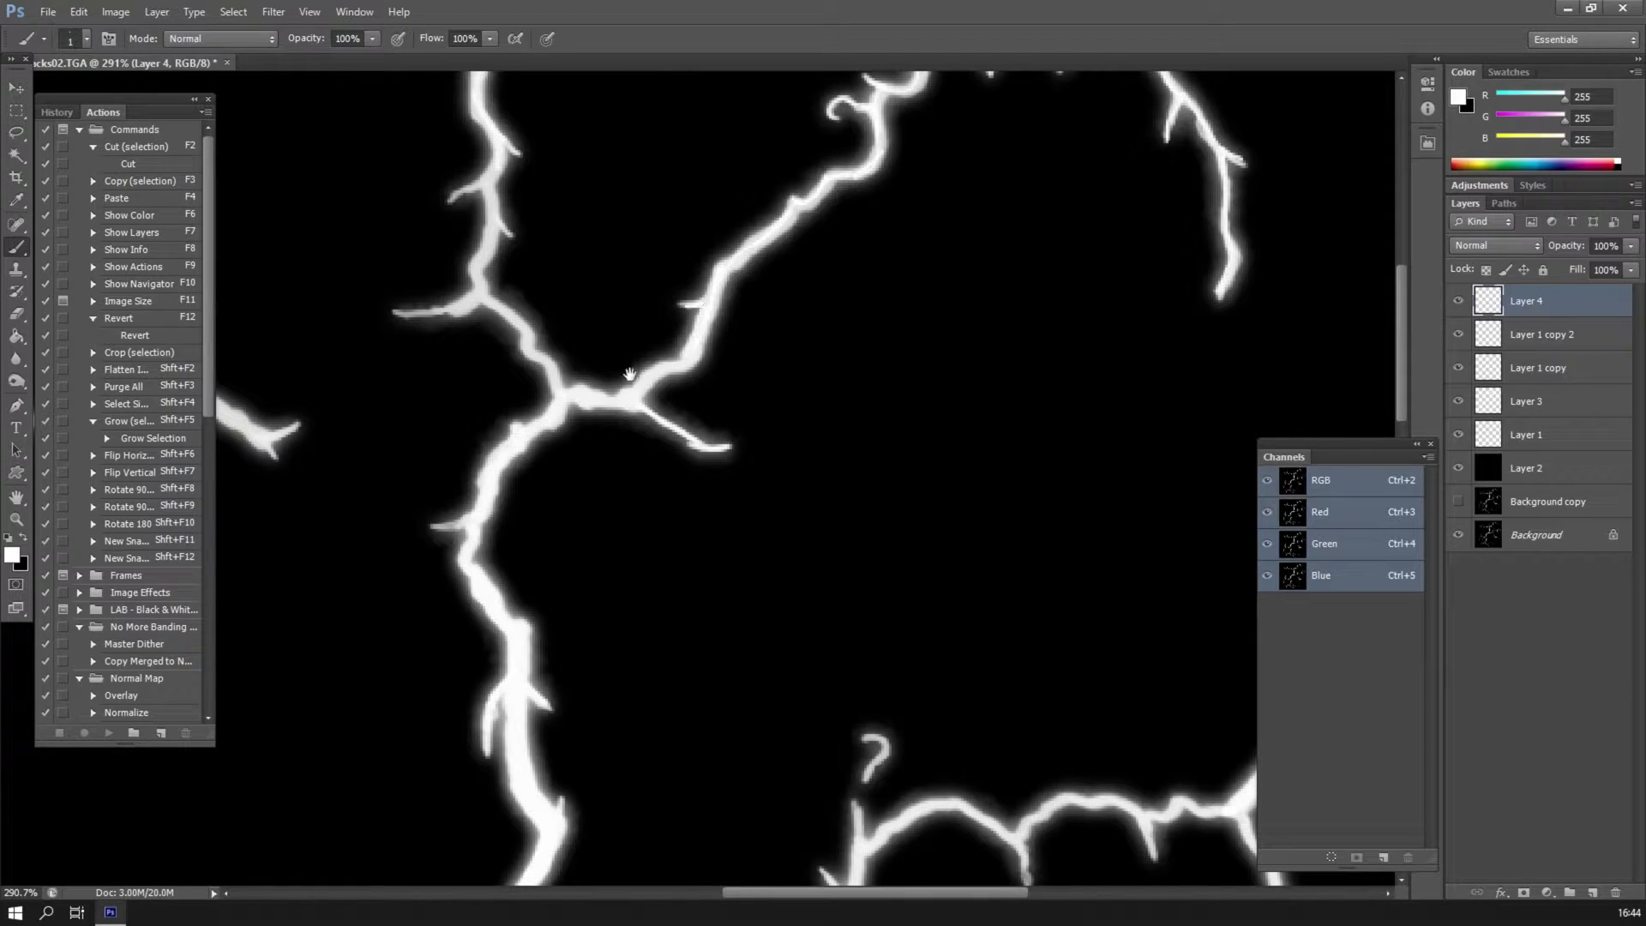
pyautogui.moveTo(636, 400); pyautogui.dragTo(777, 225)
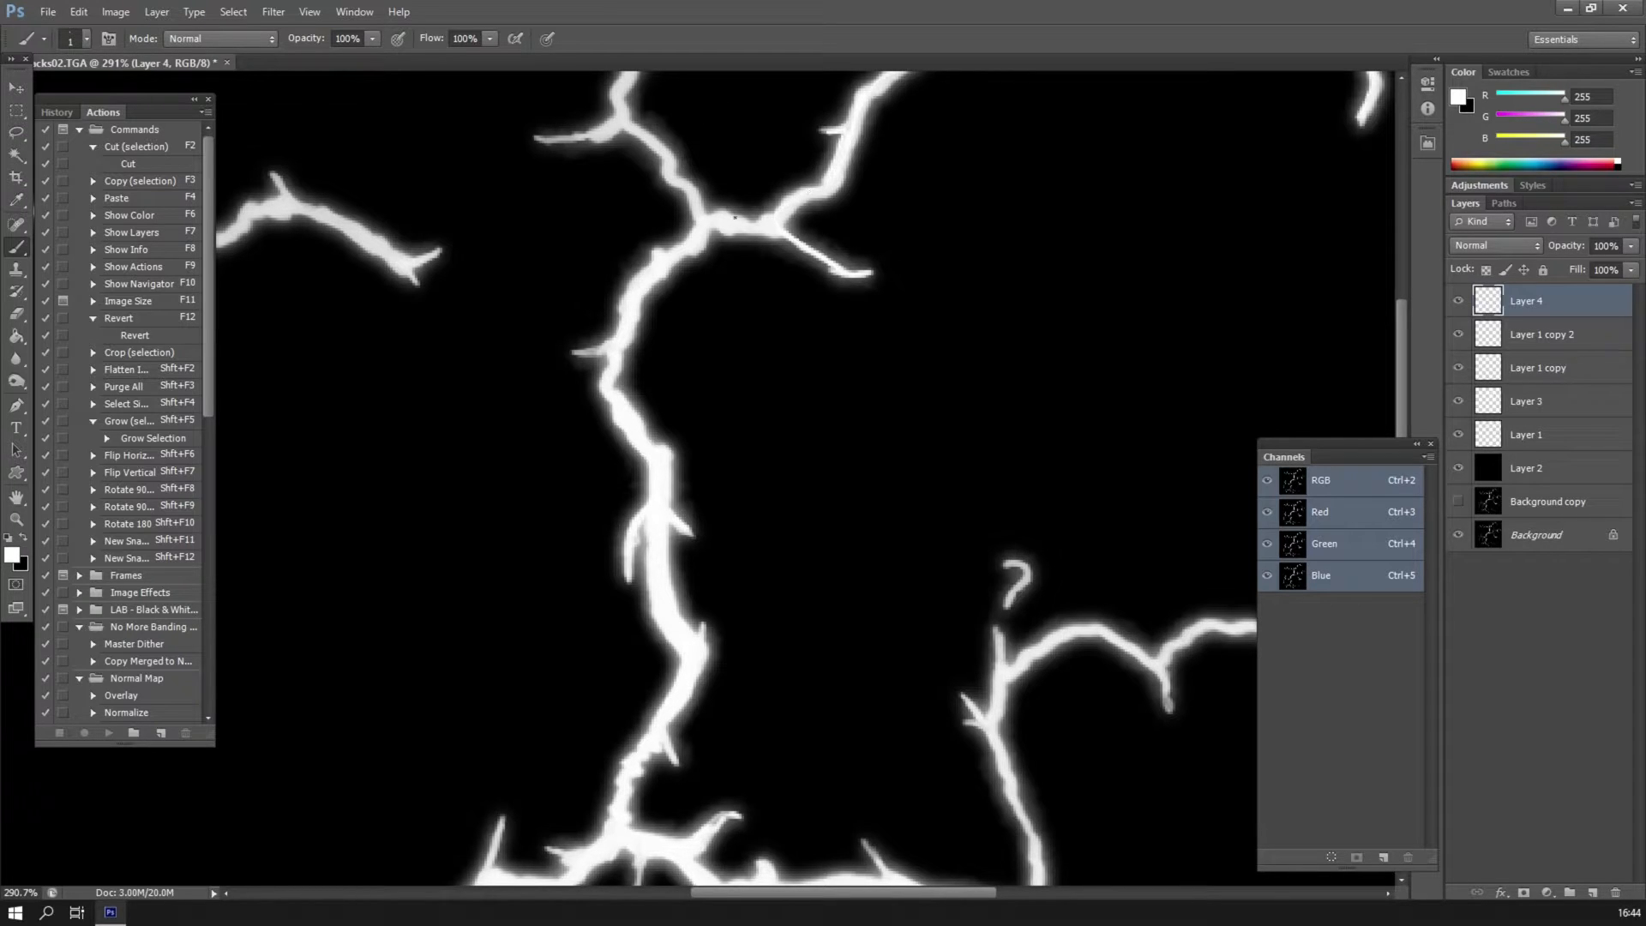
pyautogui.moveTo(762, 225); pyautogui.dragTo(739, 224)
pyautogui.moveTo(658, 141)
pyautogui.mouseDown()
pyautogui.moveTo(768, 277)
pyautogui.moveTo(730, 250)
pyautogui.moveTo(663, 258)
pyautogui.moveTo(718, 227)
pyautogui.moveTo(737, 159)
pyautogui.mouseUp()
# Paint fine white lines up the short vertical crack above the upper junction to its forked tip.
pyautogui.moveTo(827, 216); pyautogui.dragTo(868, 377)
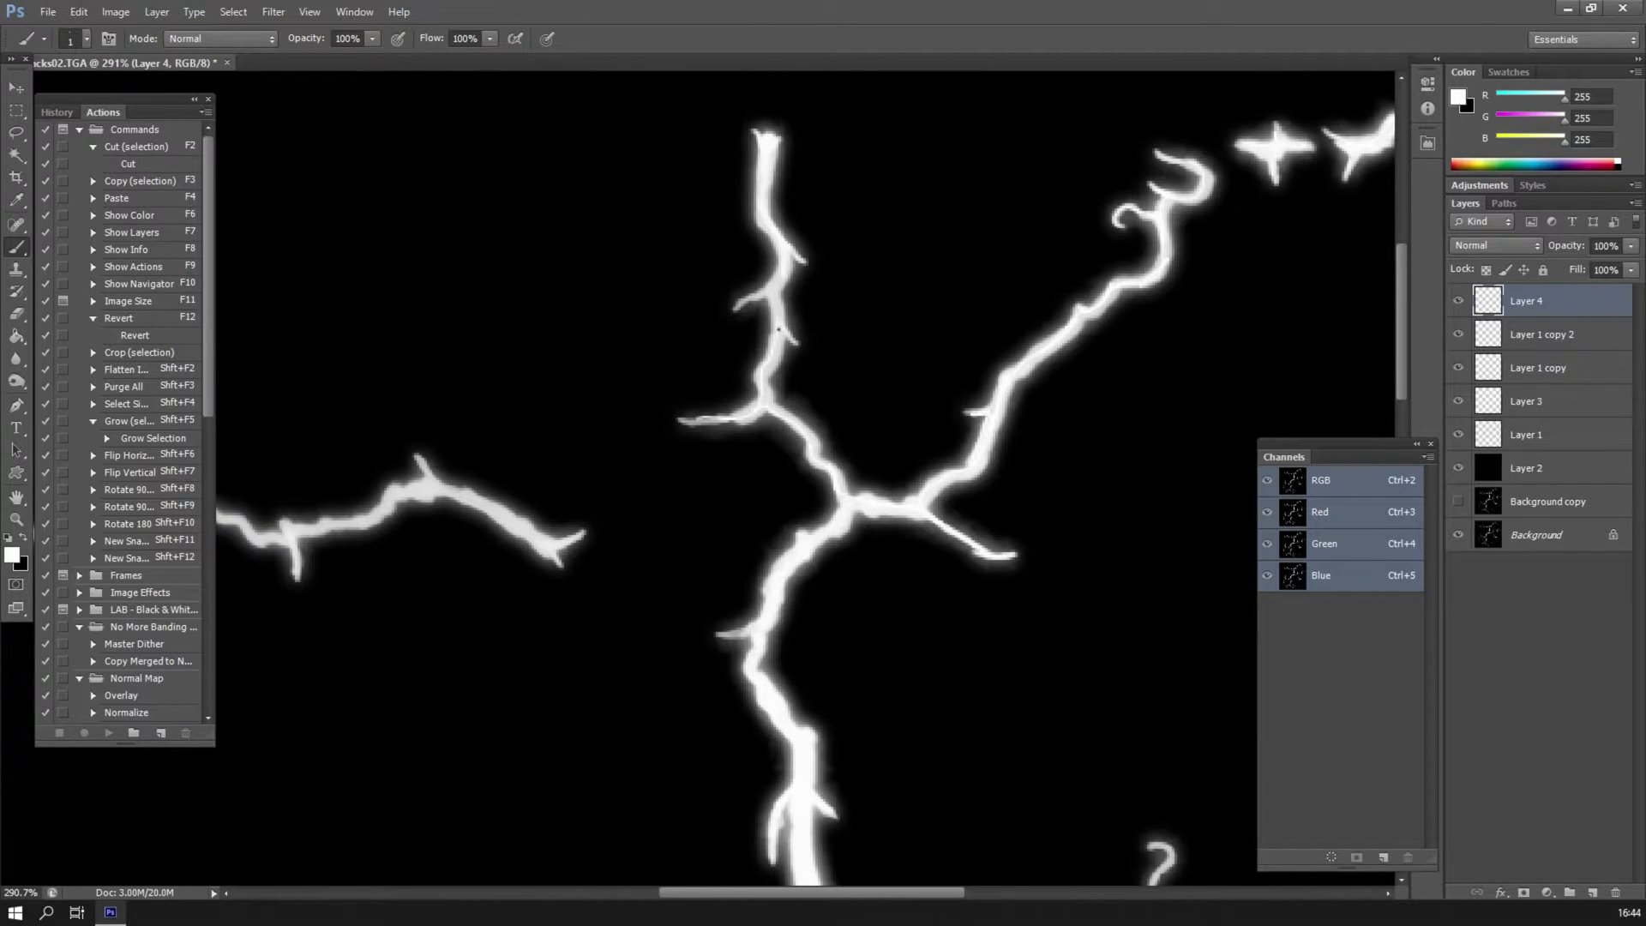
pyautogui.moveTo(776, 322); pyautogui.dragTo(761, 293)
pyautogui.moveTo(759, 204); pyautogui.dragTo(756, 170)
pyautogui.scroll(-10, 730, 317)
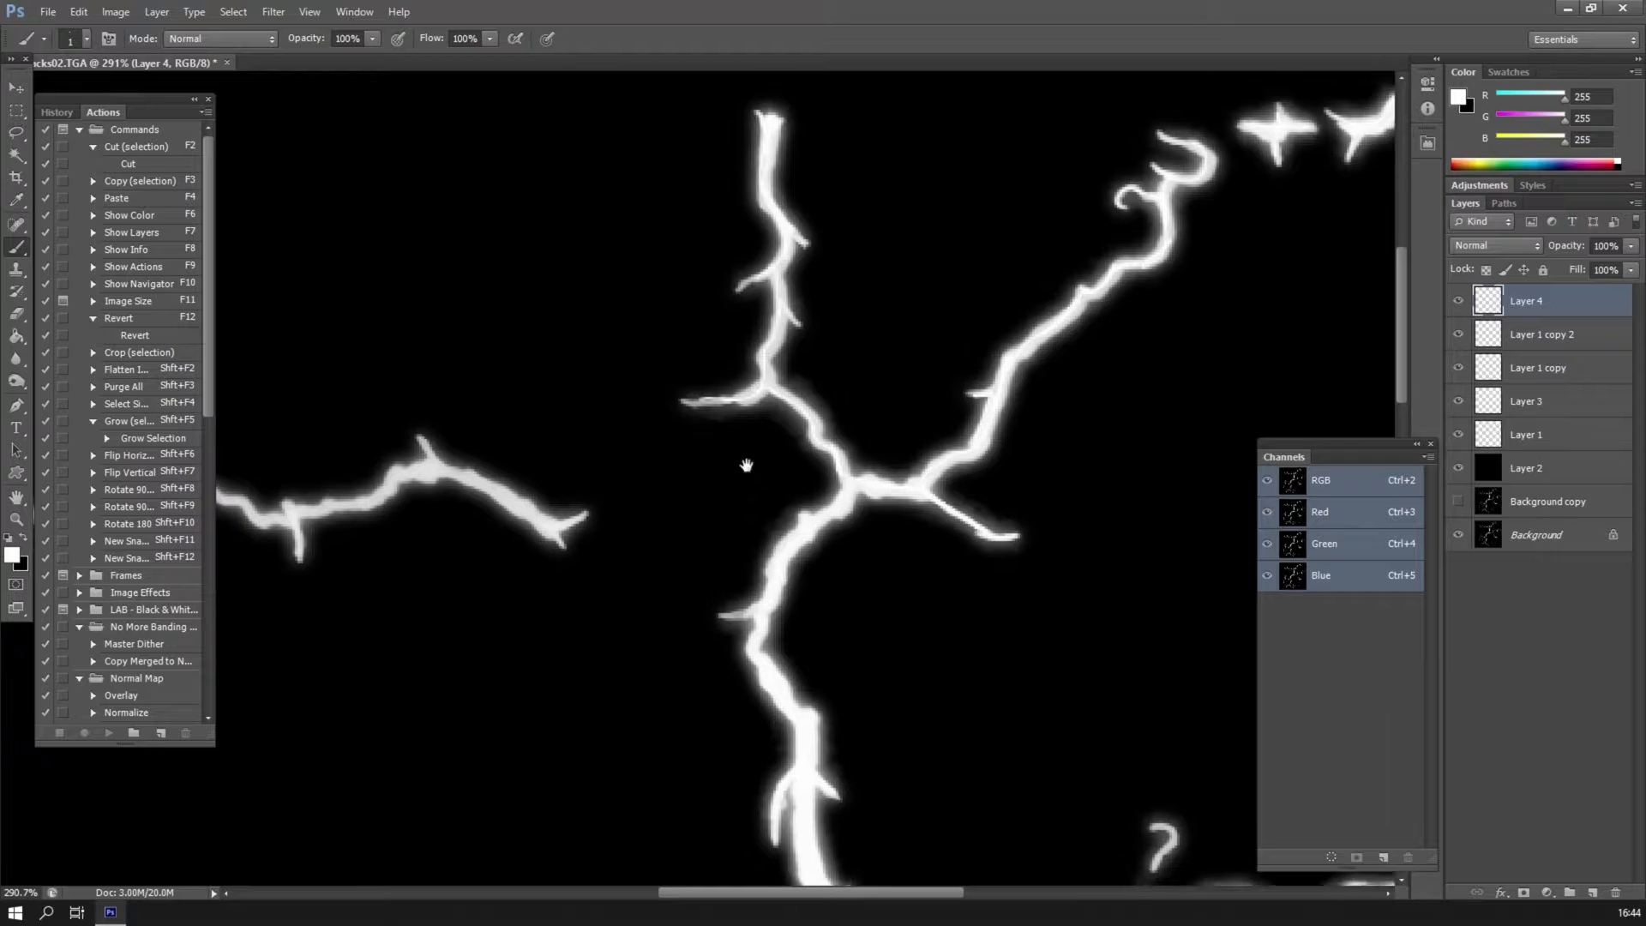
pyautogui.moveTo(807, 165); pyautogui.dragTo(809, 182)
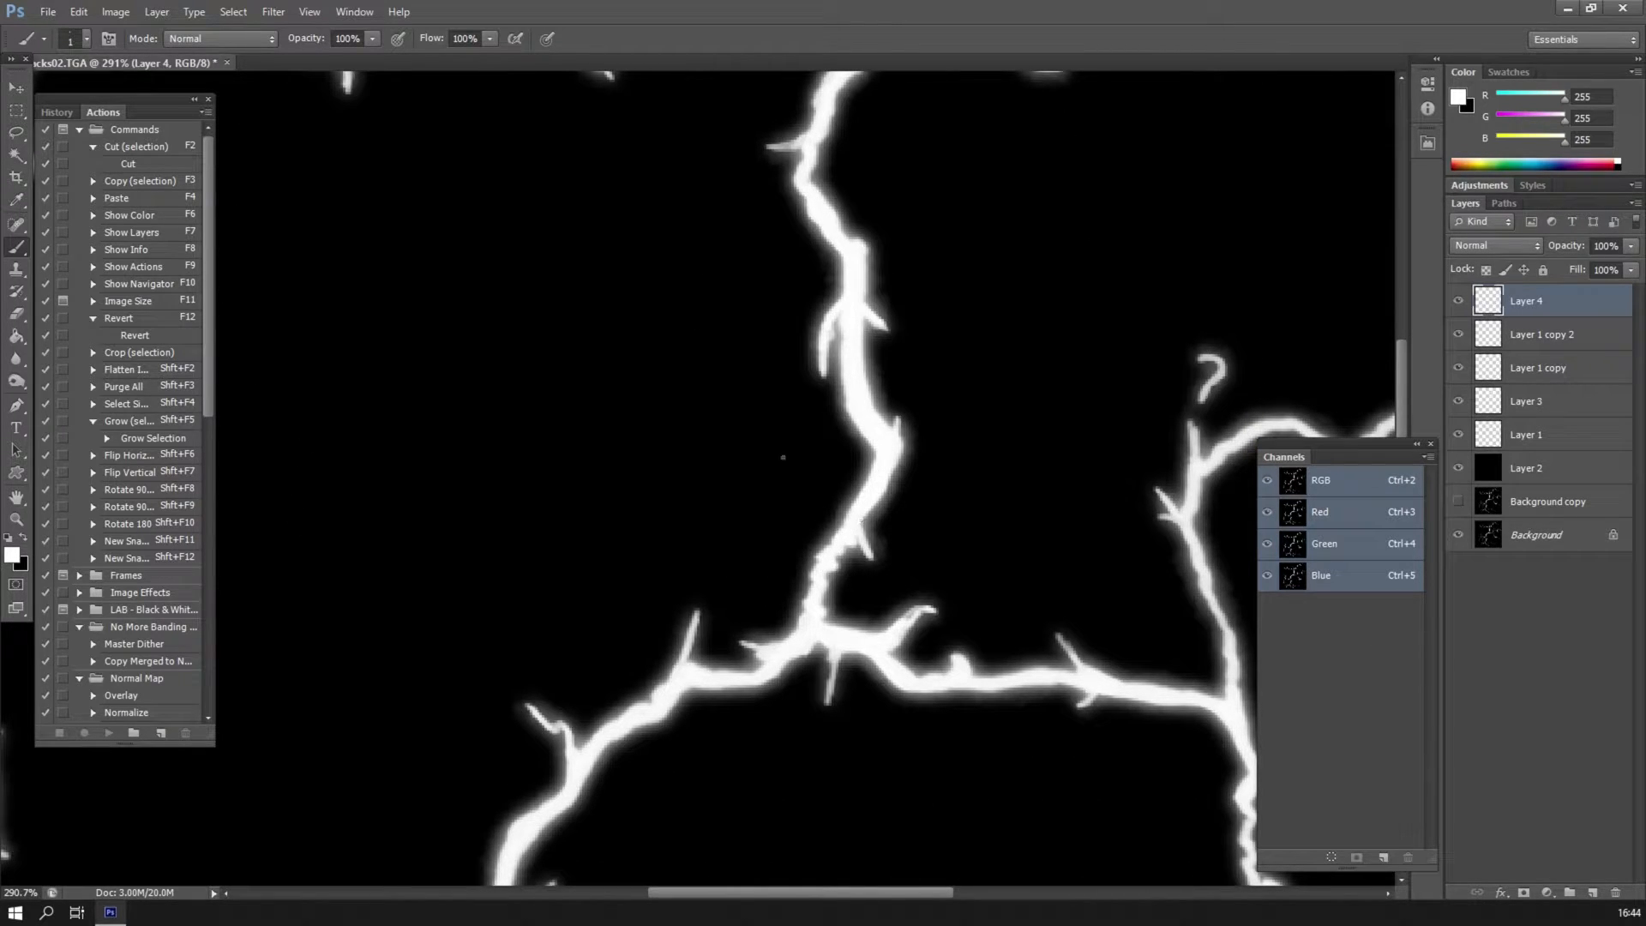
# Trace fine white lines along the right part of the detached upper-left crack, including its end fork.
pyautogui.moveTo(634, 185); pyautogui.dragTo(754, 459)
pyautogui.moveTo(701, 341); pyautogui.dragTo(924, 357)
pyautogui.moveTo(478, 107)
pyautogui.mouseDown()
pyautogui.moveTo(515, 223)
pyautogui.moveTo(566, 298)
pyautogui.moveTo(692, 345)
pyautogui.moveTo(694, 370)
pyautogui.moveTo(828, 284)
pyautogui.moveTo(903, 323)
pyautogui.mouseUp()
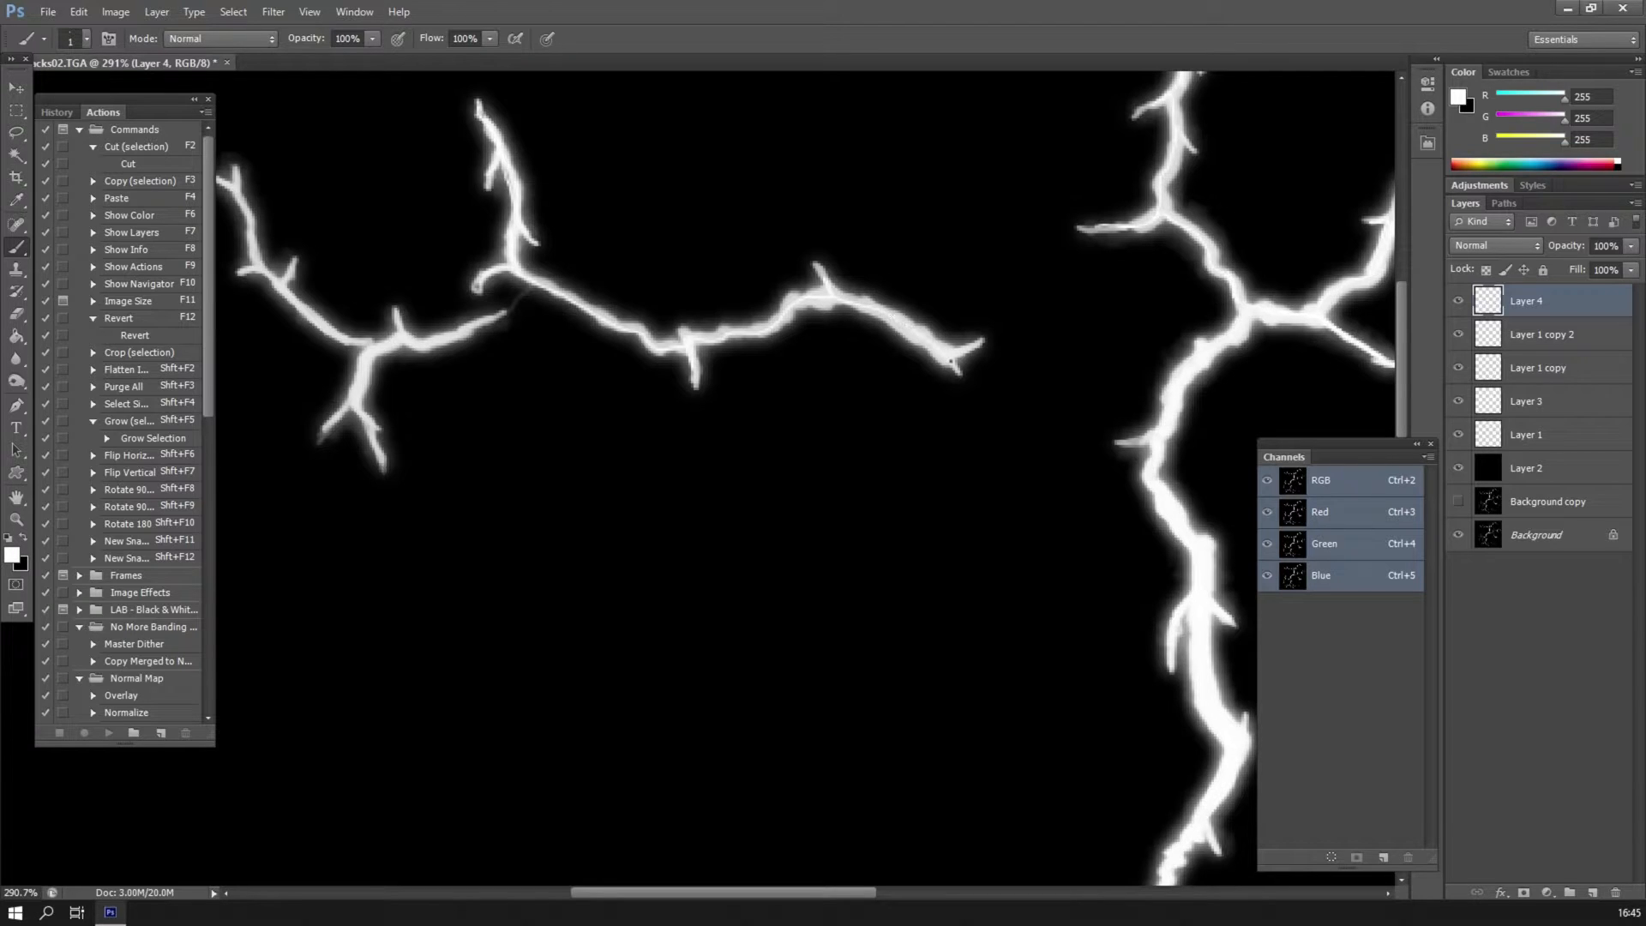
pyautogui.moveTo(753, 294); pyautogui.dragTo(999, 283)
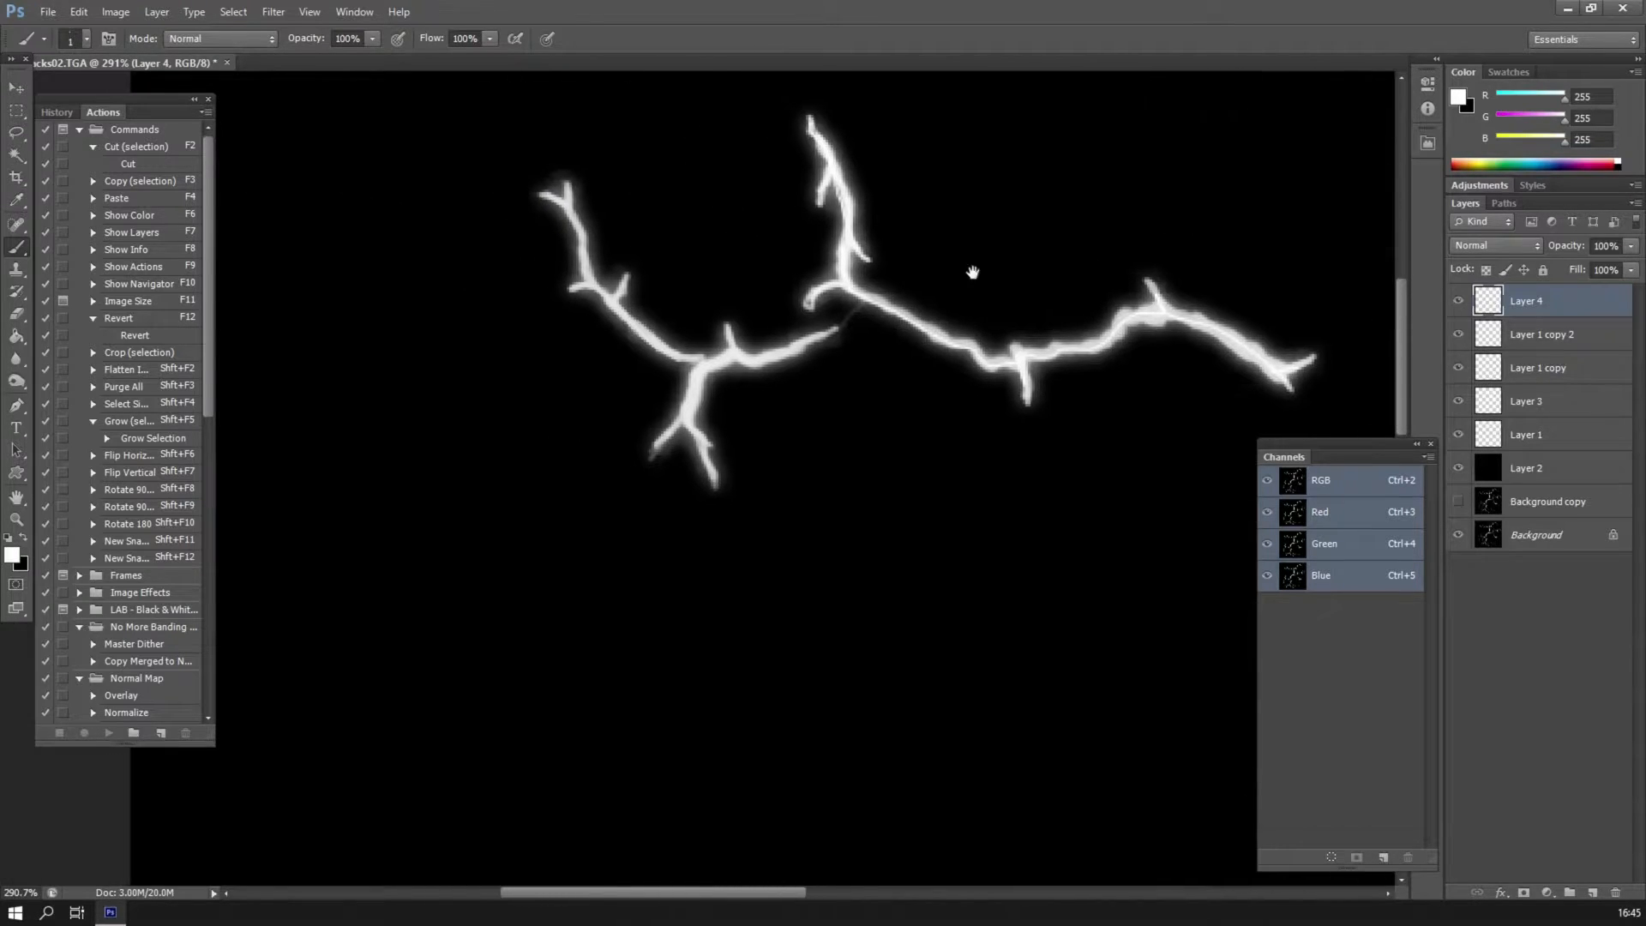
# Trace the left forks of the detached upper-left crack and bridge its gap with a thin white line.
pyautogui.moveTo(576, 185)
pyautogui.mouseDown()
pyautogui.moveTo(598, 284)
pyautogui.moveTo(707, 361)
pyautogui.mouseUp()
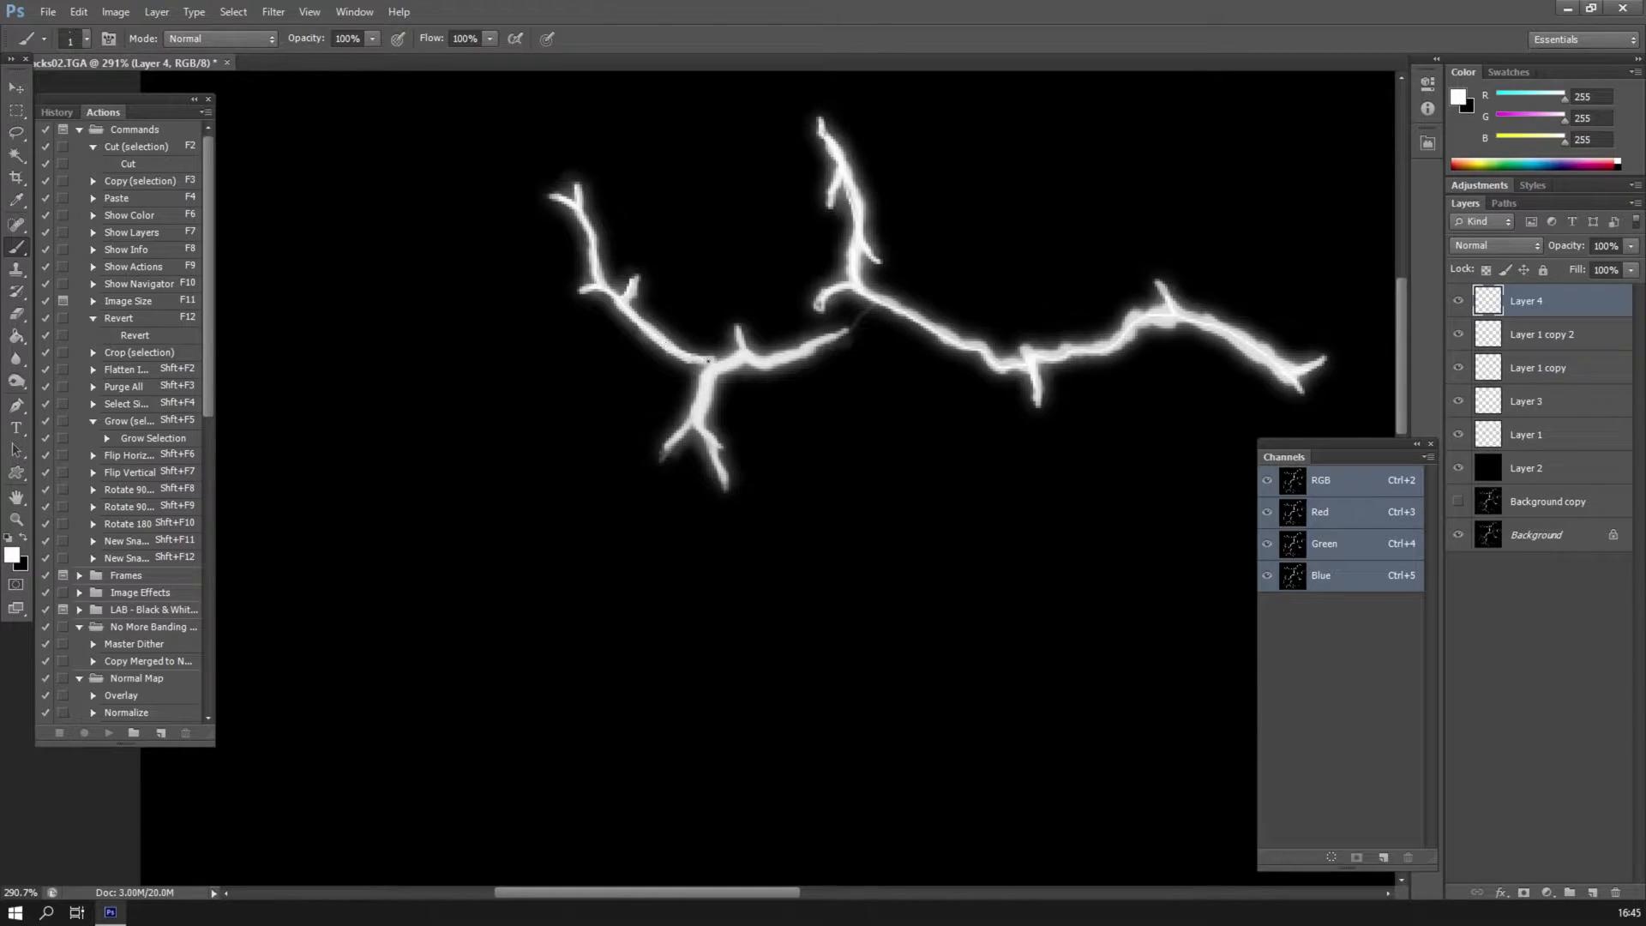
pyautogui.moveTo(703, 435); pyautogui.dragTo(724, 481)
pyautogui.moveTo(691, 415); pyautogui.dragTo(678, 441)
pyautogui.moveTo(737, 331); pyautogui.dragTo(742, 354)
pyautogui.moveTo(841, 332); pyautogui.dragTo(886, 300)
# Add fine white detail along the central trunk, its side spurs and the spur below the central junction.
pyautogui.moveTo(878, 615); pyautogui.dragTo(600, 116)
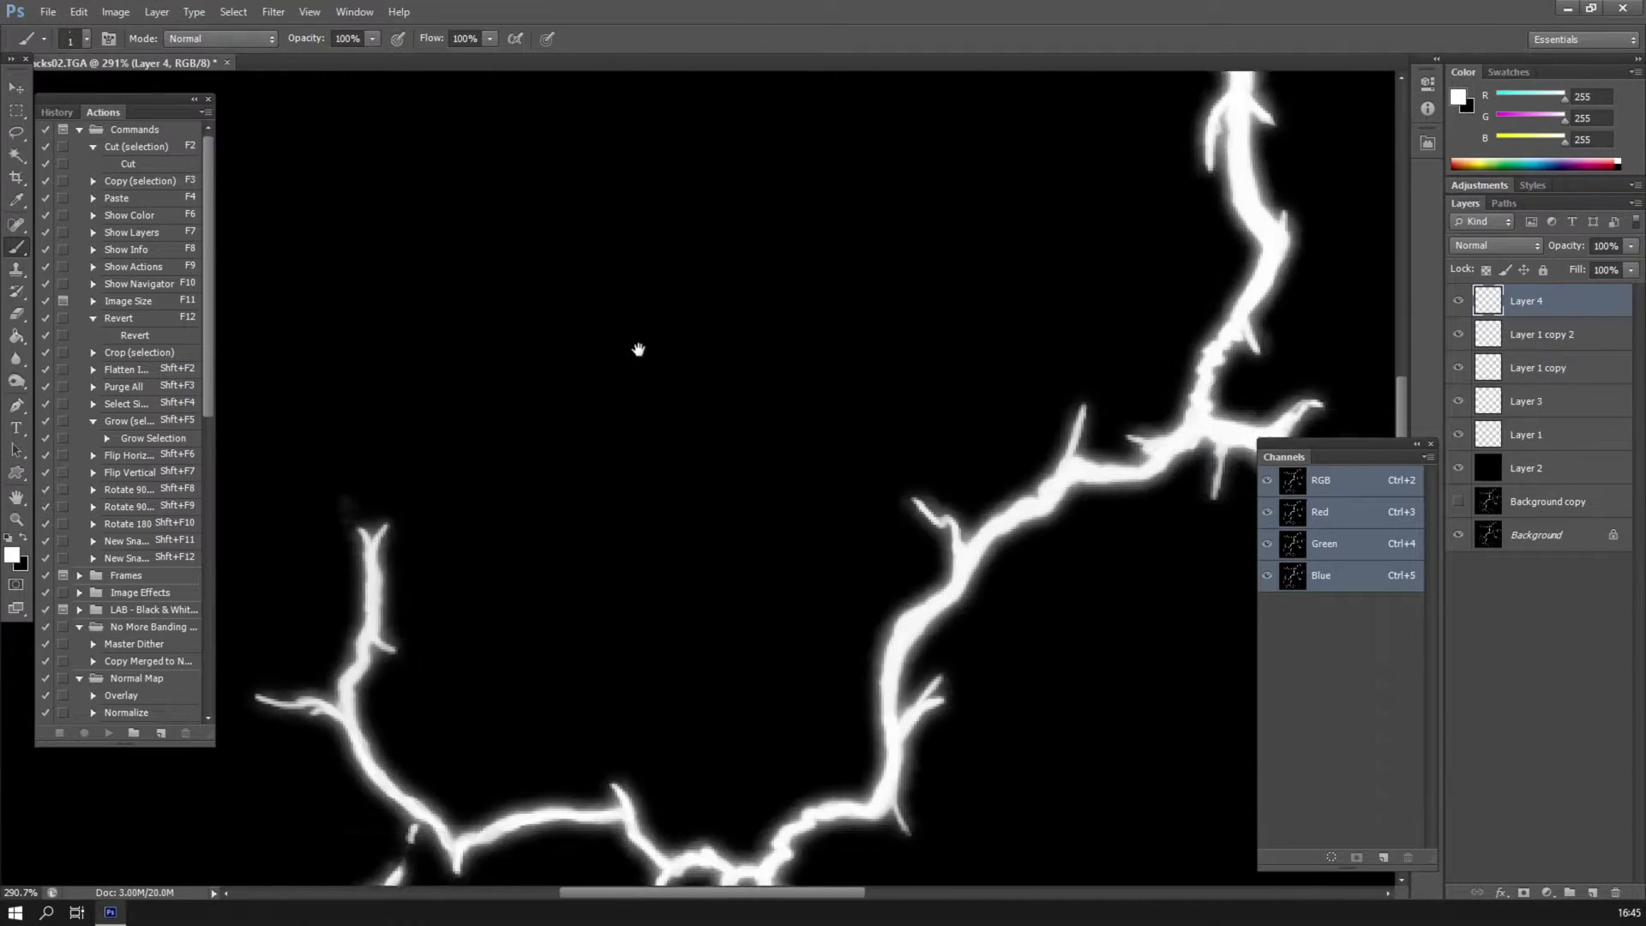
pyautogui.moveTo(1046, 433); pyautogui.dragTo(835, 336)
pyautogui.moveTo(972, 90); pyautogui.dragTo(757, 342)
pyautogui.moveTo(918, 228)
pyautogui.mouseDown()
pyautogui.moveTo(877, 422)
pyautogui.moveTo(939, 228)
pyautogui.mouseUp()
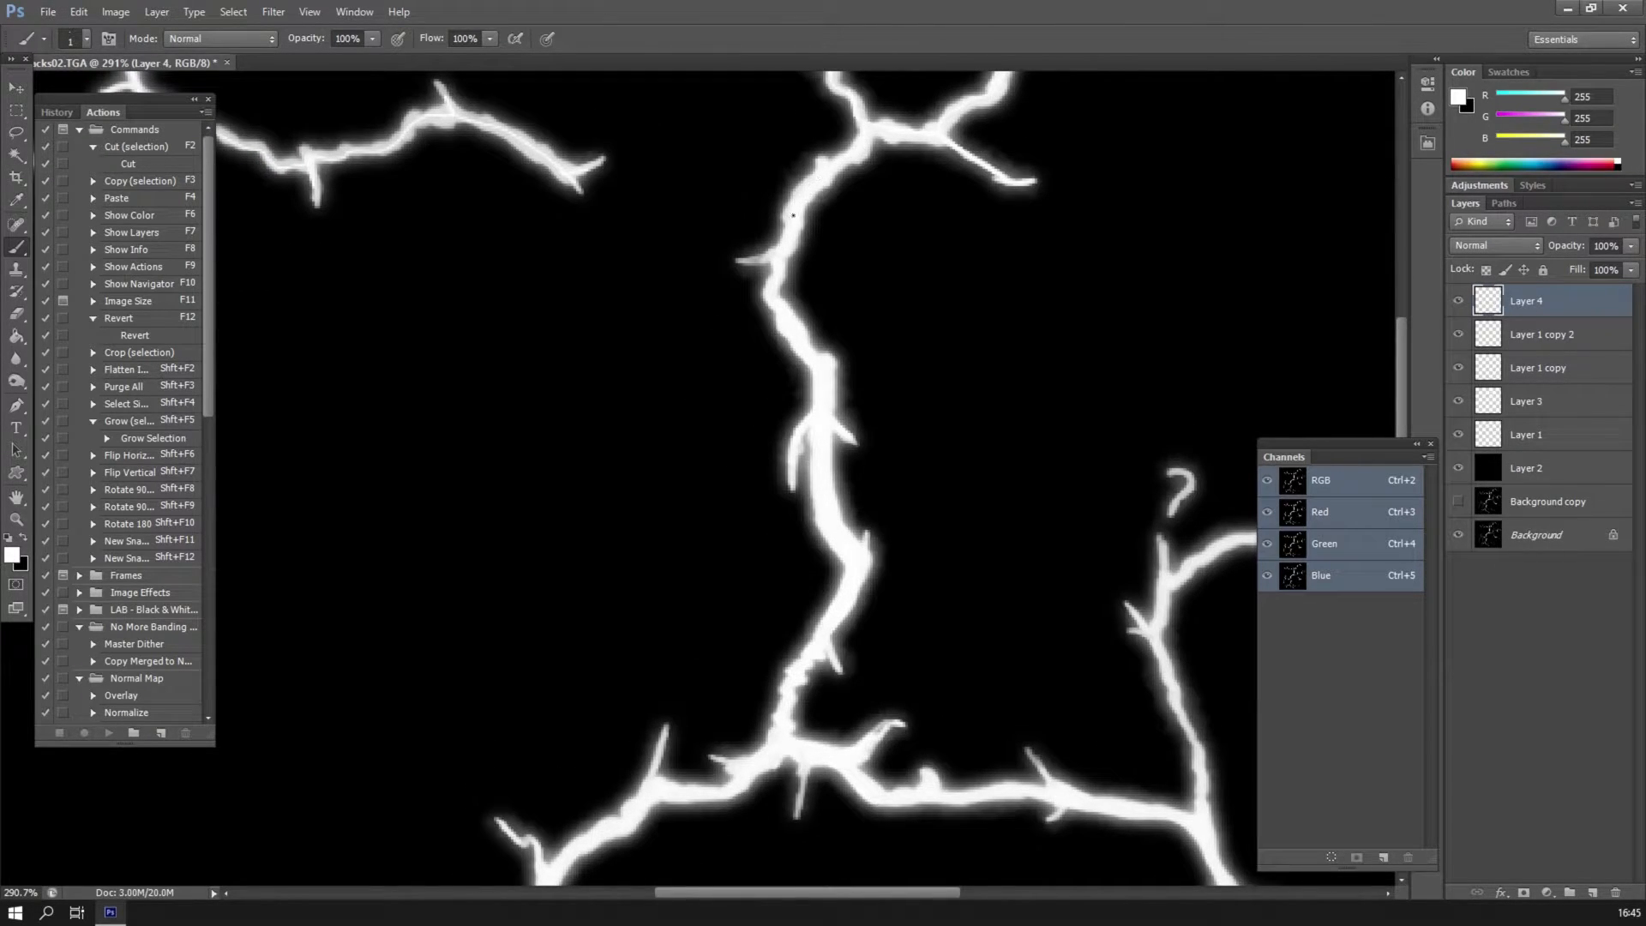
pyautogui.moveTo(774, 262); pyautogui.dragTo(743, 262)
pyautogui.moveTo(791, 444)
pyautogui.mouseDown()
pyautogui.moveTo(784, 492)
pyautogui.moveTo(735, 198)
pyautogui.moveTo(738, 218)
pyautogui.mouseUp()
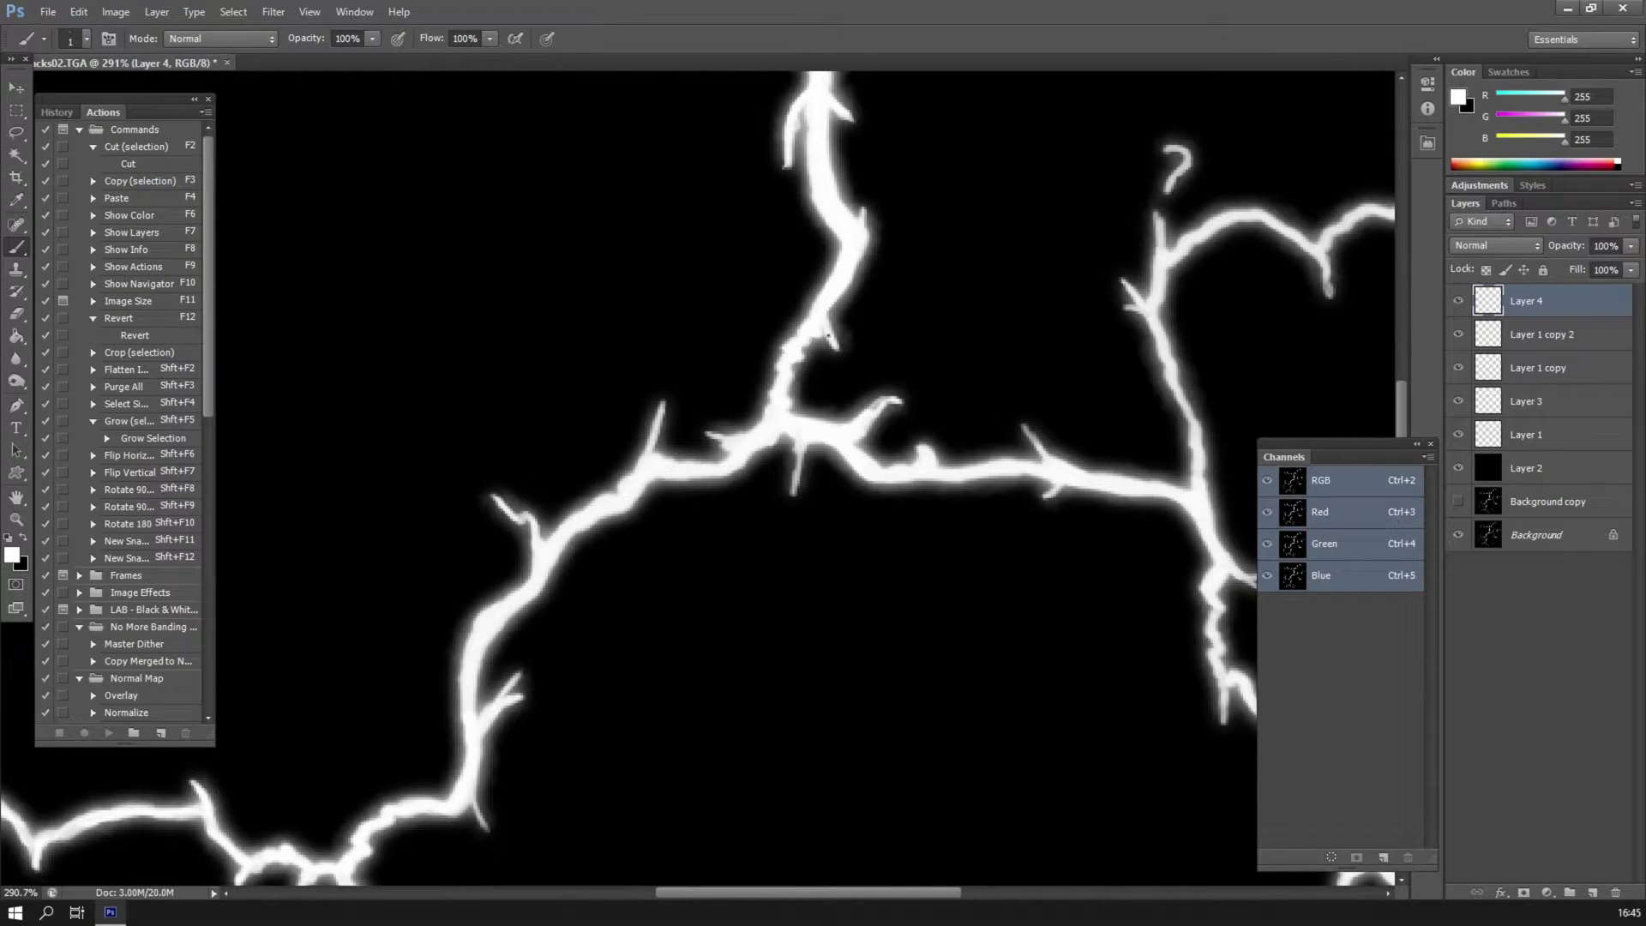
pyautogui.moveTo(798, 446); pyautogui.dragTo(792, 493)
# Paint fine white lines on the side spurs of the crack running right and down from the central junction.
pyautogui.moveTo(959, 461); pyautogui.dragTo(663, 393)
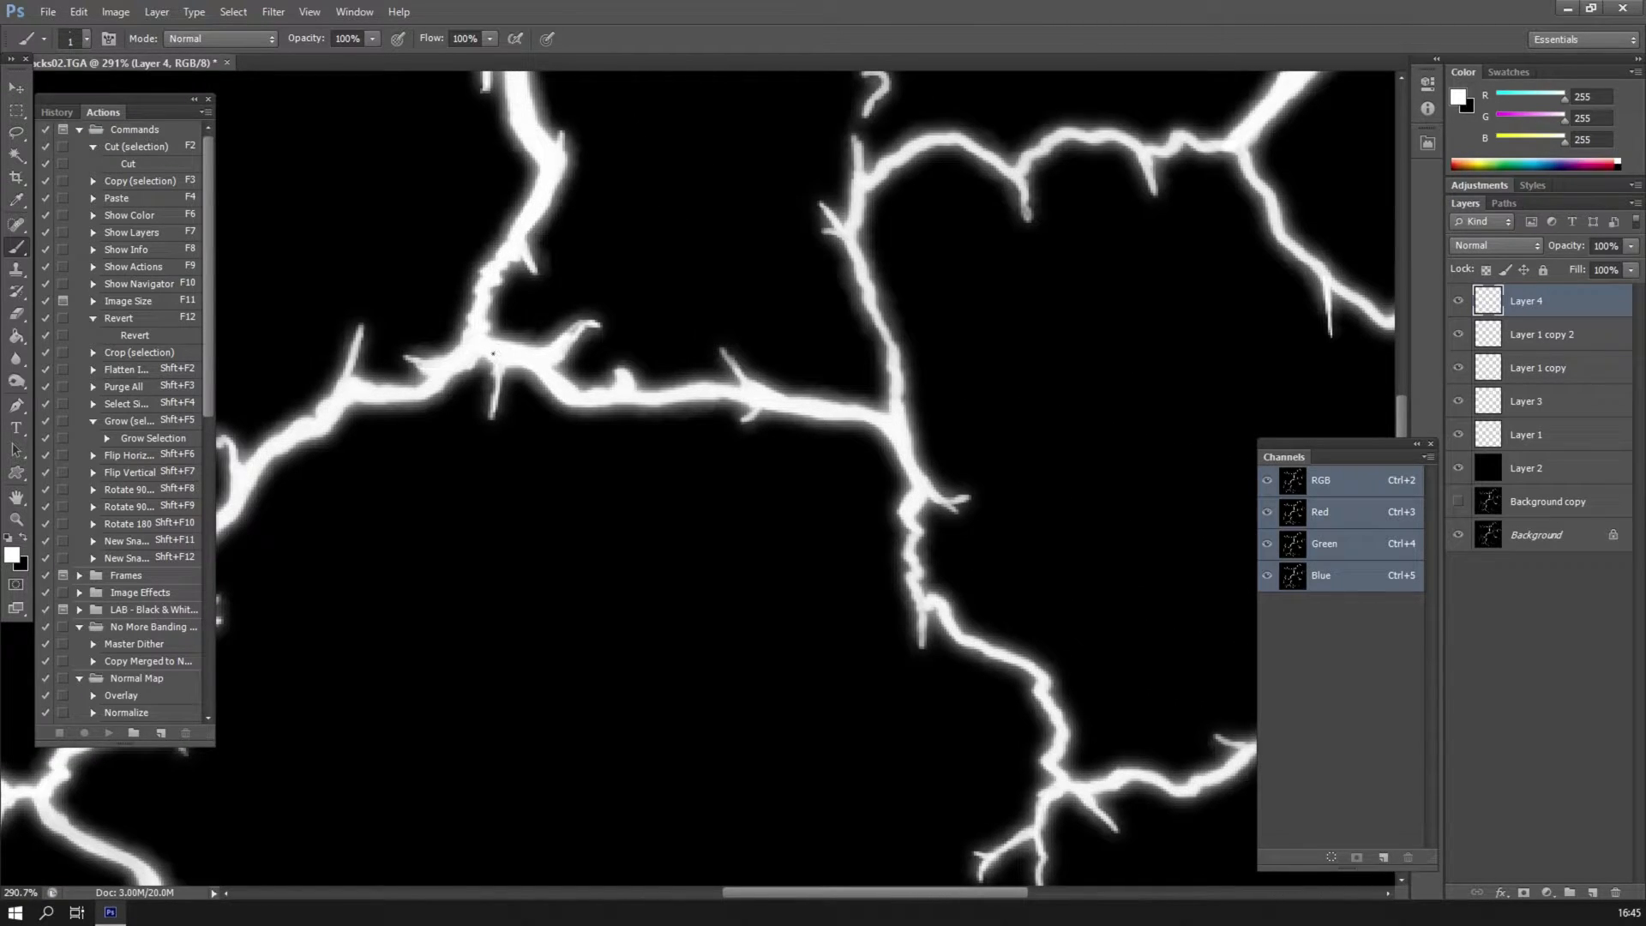
pyautogui.moveTo(570, 338); pyautogui.dragTo(581, 325)
pyautogui.moveTo(722, 351); pyautogui.dragTo(808, 416)
pyautogui.moveTo(940, 498); pyautogui.dragTo(954, 502)
pyautogui.moveTo(913, 583); pyautogui.dragTo(922, 643)
# Sharpen the side spur and forked end tips of the middle-right crack with fine white strokes.
pyautogui.moveTo(805, 529)
pyautogui.mouseDown()
pyautogui.moveTo(620, 408)
pyautogui.moveTo(440, 159)
pyautogui.mouseUp()
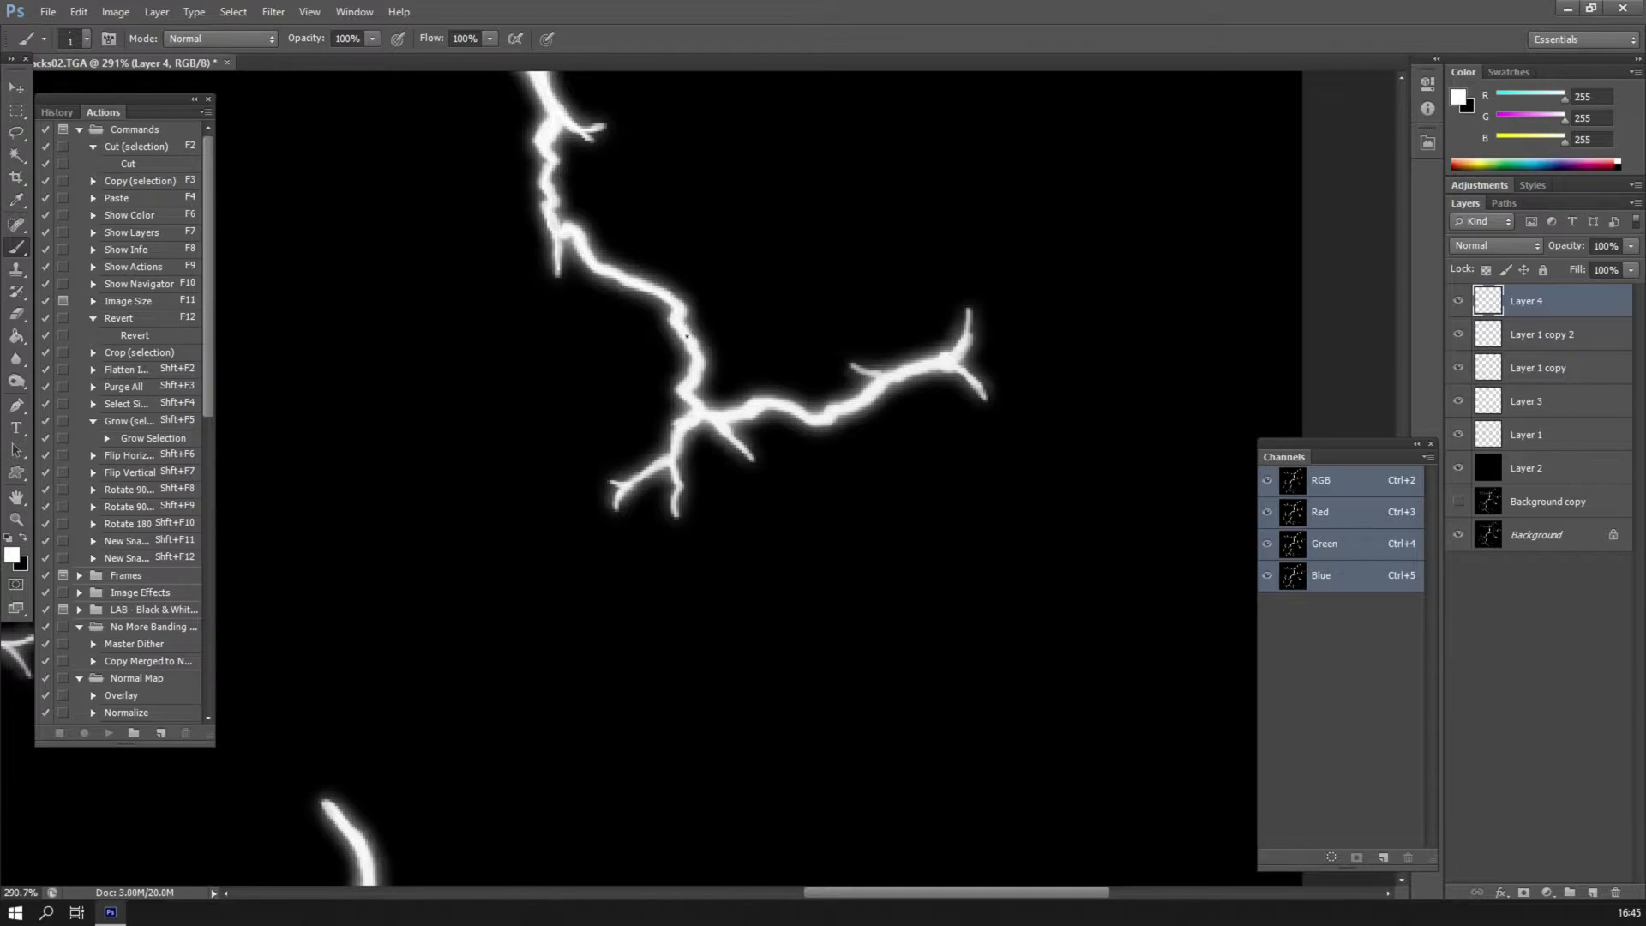
pyautogui.moveTo(748, 450); pyautogui.dragTo(736, 439)
pyautogui.moveTo(855, 365); pyautogui.dragTo(890, 377)
pyautogui.moveTo(975, 383); pyautogui.dragTo(984, 395)
pyautogui.moveTo(969, 314); pyautogui.dragTo(960, 358)
# Paint fine white lines along the detached lower-right crack and its small side spurs.
pyautogui.moveTo(776, 574); pyautogui.dragTo(1029, 385)
pyautogui.moveTo(514, 472); pyautogui.dragTo(794, 283)
pyautogui.moveTo(751, 412); pyautogui.dragTo(714, 222)
pyautogui.moveTo(847, 395); pyautogui.dragTo(622, 259)
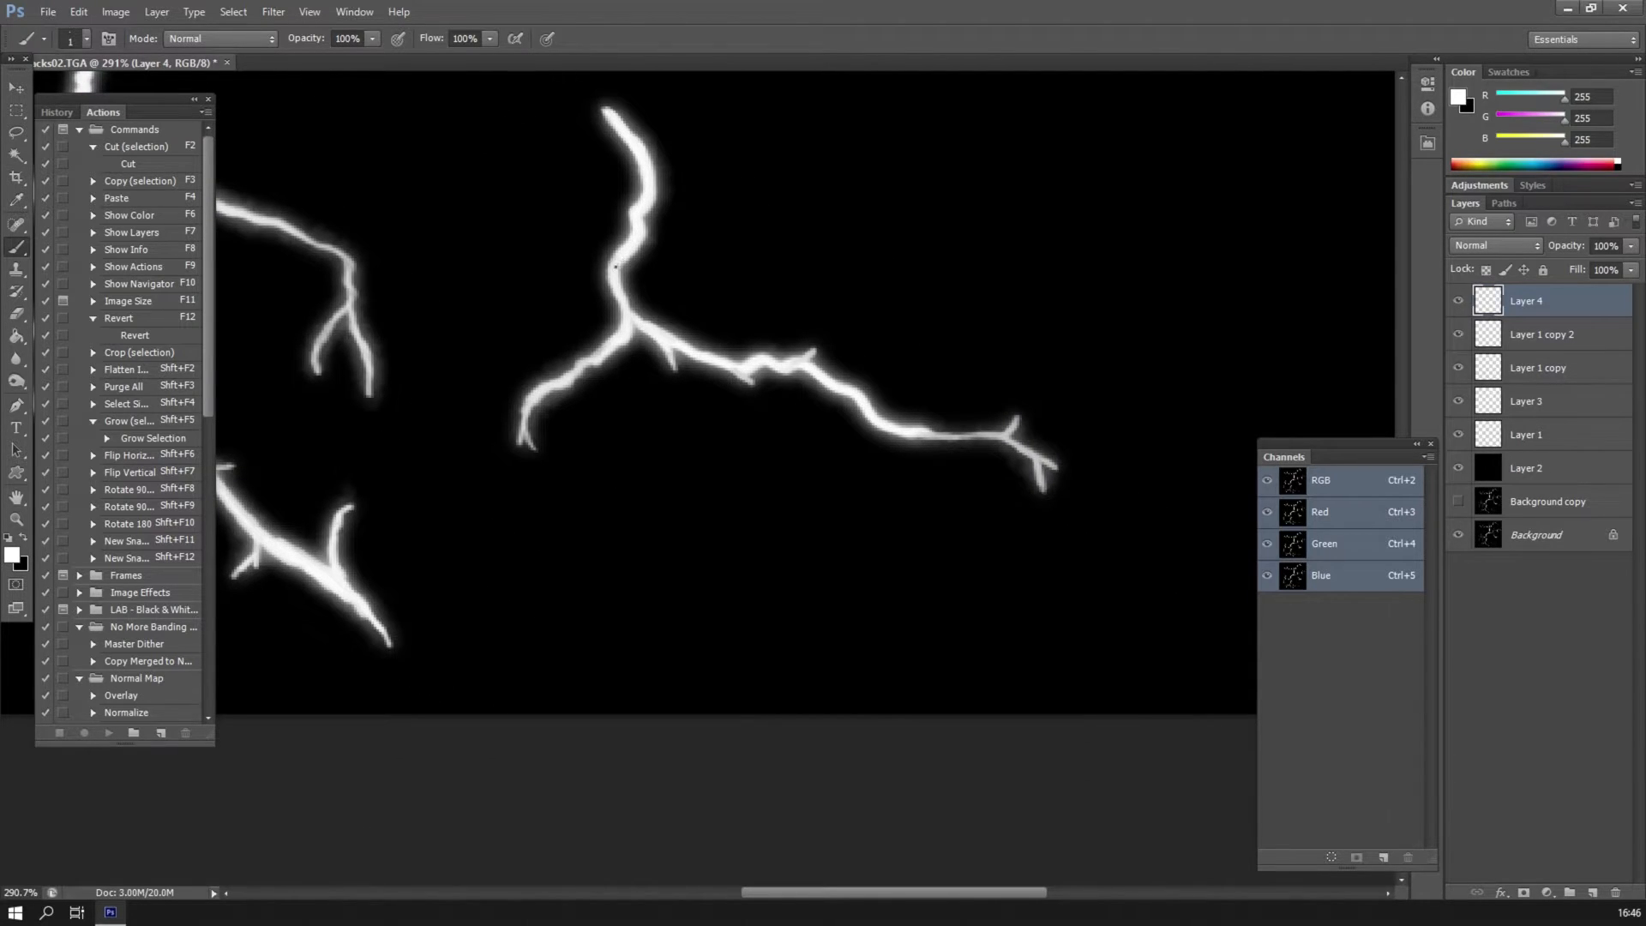
pyautogui.moveTo(673, 369); pyautogui.dragTo(651, 326)
pyautogui.moveTo(756, 385)
pyautogui.mouseDown()
pyautogui.moveTo(739, 368)
pyautogui.moveTo(790, 362)
pyautogui.mouseUp()
pyautogui.moveTo(917, 437)
pyautogui.mouseDown()
pyautogui.moveTo(1000, 435)
pyautogui.moveTo(1038, 475)
pyautogui.mouseUp()
# Add fine white strokes to the lower-middle cracks, covering their side spurs and the thick diagonal end.
pyautogui.moveTo(525, 376); pyautogui.dragTo(757, 250)
pyautogui.moveTo(687, 154)
pyautogui.mouseDown()
pyautogui.moveTo(762, 204)
pyautogui.moveTo(926, 266)
pyautogui.moveTo(968, 408)
pyautogui.mouseUp()
pyautogui.moveTo(946, 302); pyautogui.dragTo(907, 391)
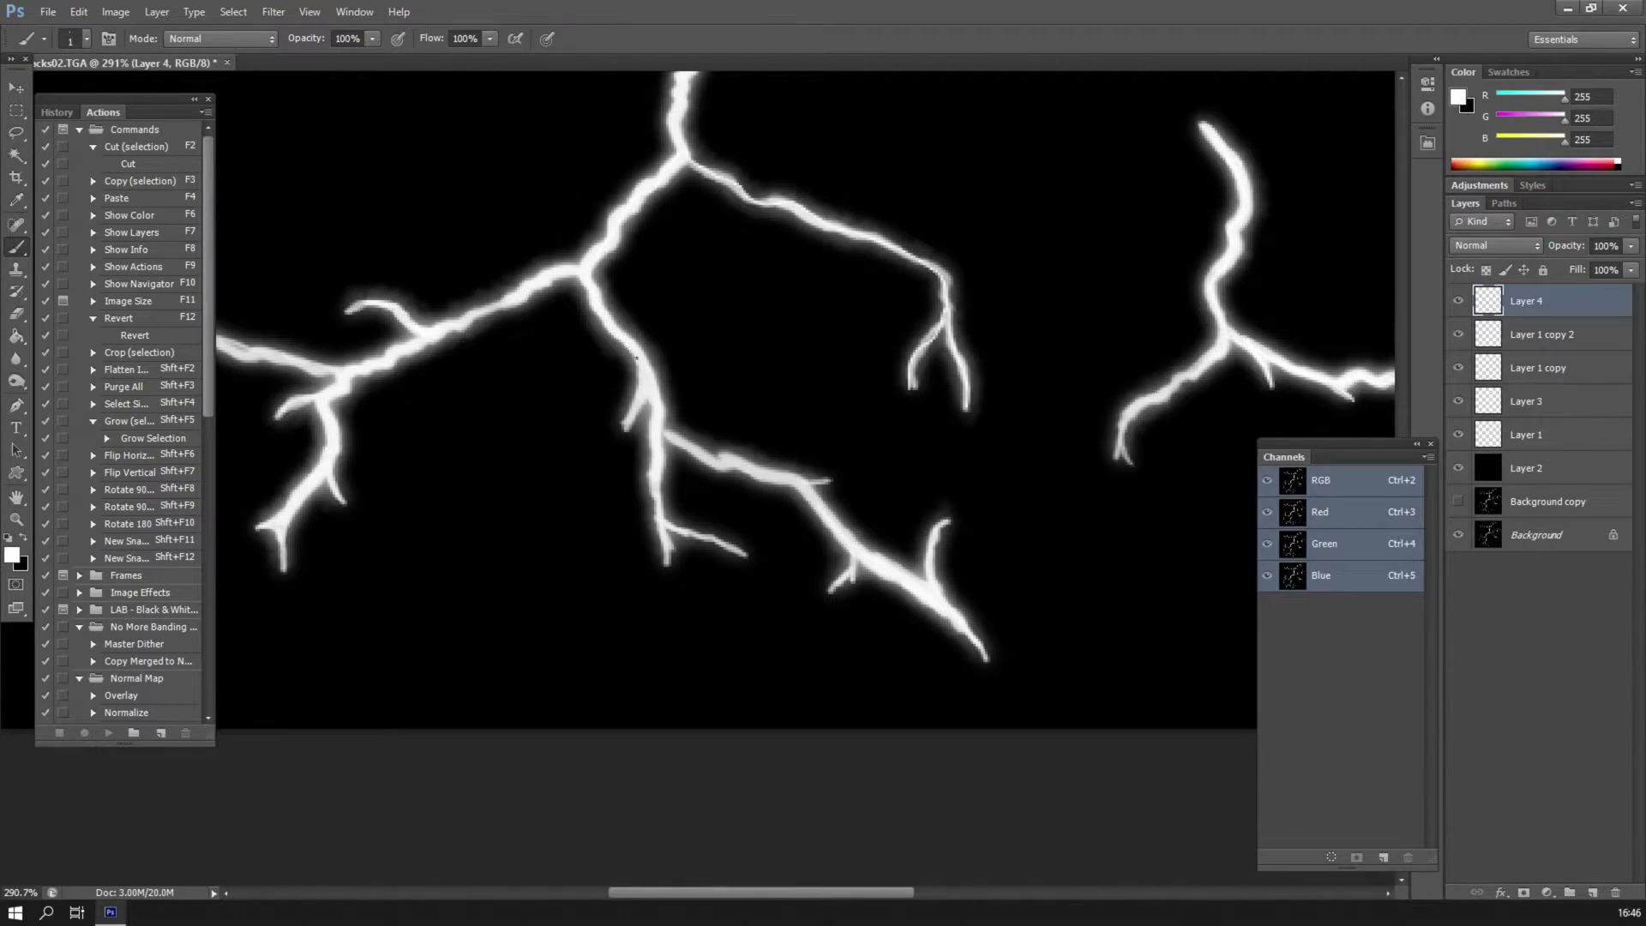
pyautogui.moveTo(637, 403); pyautogui.dragTo(625, 441)
pyautogui.moveTo(680, 531); pyautogui.dragTo(746, 557)
pyautogui.moveTo(659, 429)
pyautogui.mouseDown()
pyautogui.moveTo(816, 482)
pyautogui.moveTo(811, 499)
pyautogui.mouseUp()
pyautogui.moveTo(855, 559)
pyautogui.mouseDown()
pyautogui.moveTo(835, 584)
pyautogui.moveTo(891, 574)
pyautogui.mouseUp()
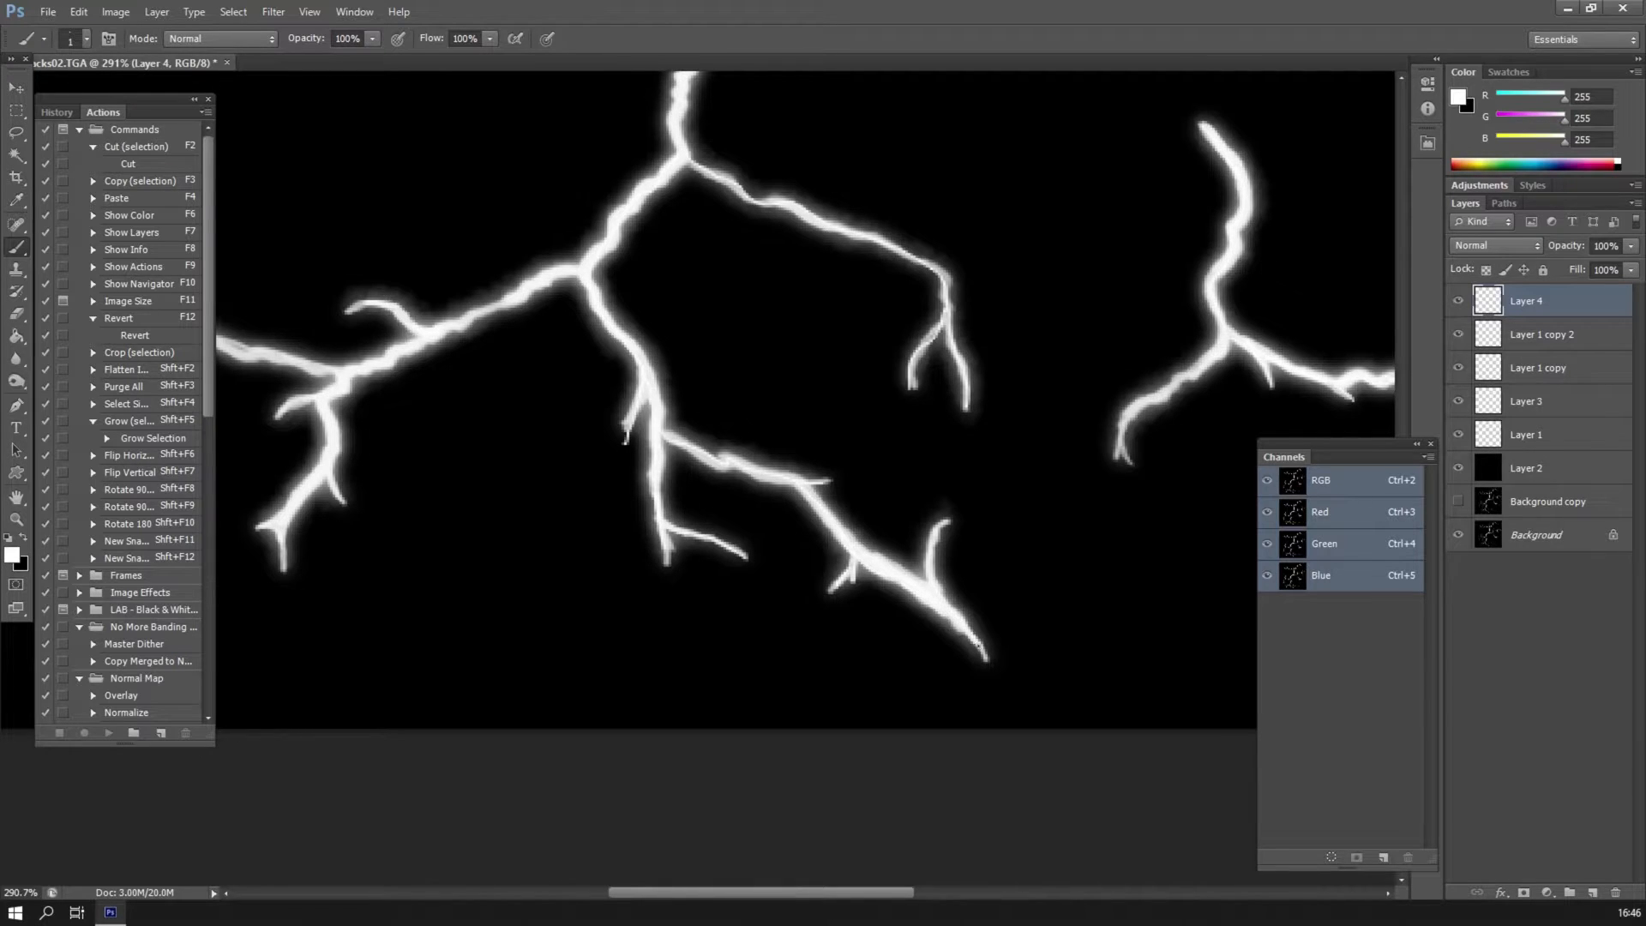
# Trace the bottom-left crack, its downward fork and its thin outer branch with fine white lines.
pyautogui.moveTo(615, 401); pyautogui.dragTo(987, 446)
pyautogui.moveTo(948, 318)
pyautogui.mouseDown()
pyautogui.moveTo(828, 366)
pyautogui.moveTo(718, 353)
pyautogui.mouseUp()
pyautogui.moveTo(736, 417); pyautogui.dragTo(705, 463)
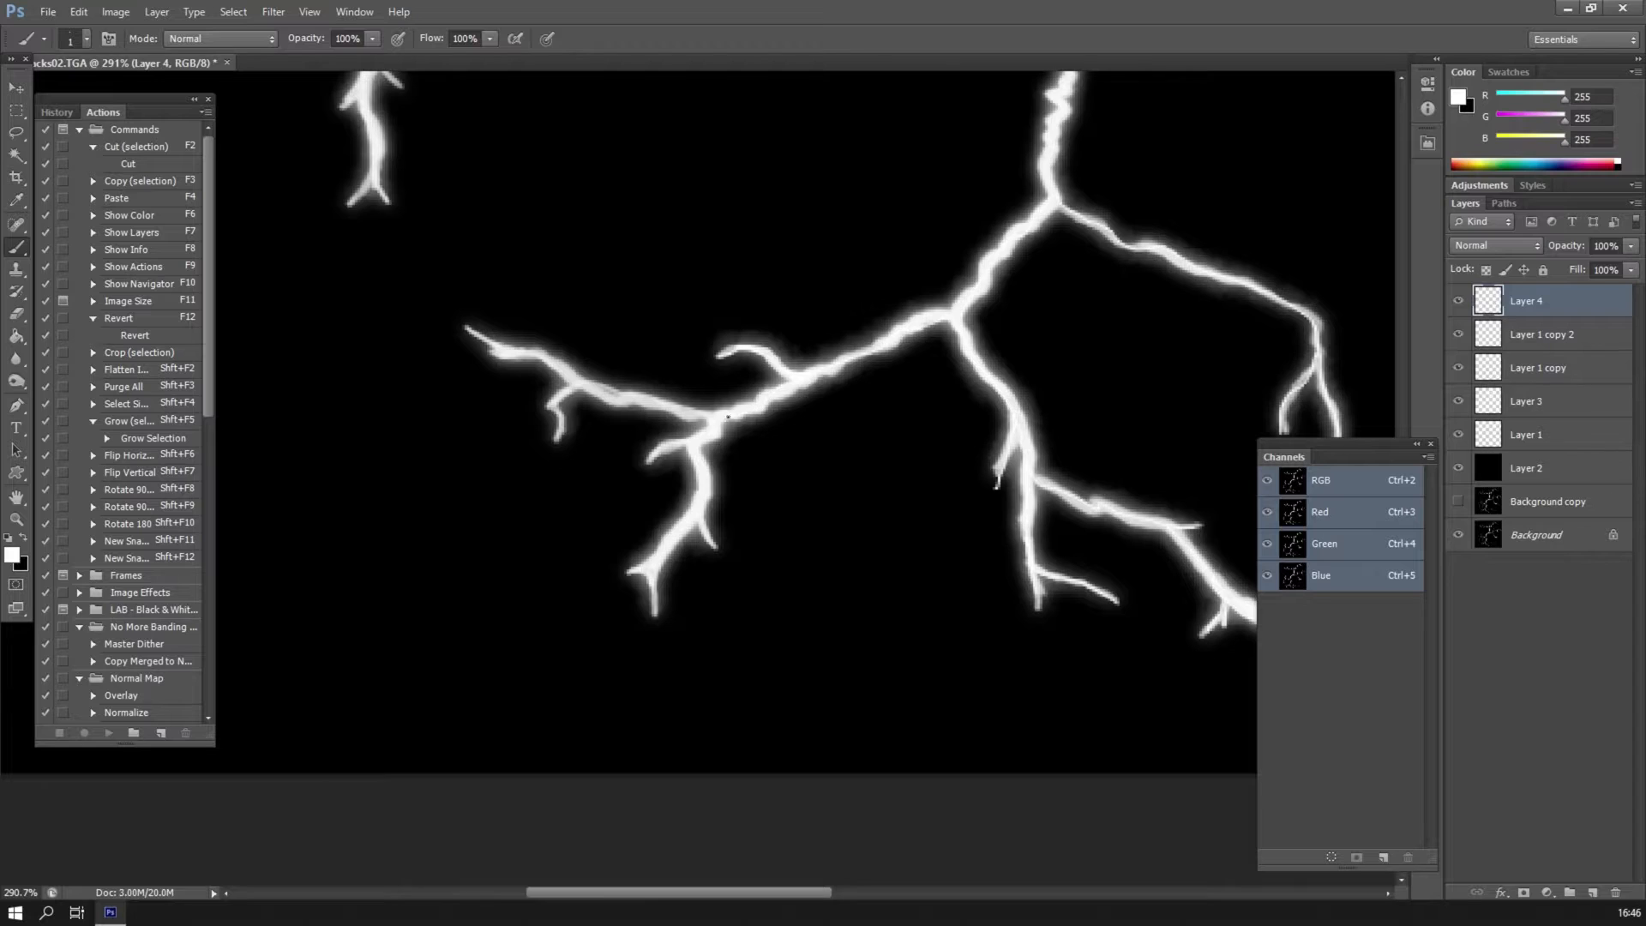
pyautogui.moveTo(706, 447); pyautogui.dragTo(702, 487)
pyautogui.moveTo(646, 399); pyautogui.dragTo(477, 340)
pyautogui.moveTo(563, 390); pyautogui.dragTo(558, 434)
# Paint fine white lines along the far-left crack and join its upper end to the neighbouring crack.
pyautogui.moveTo(588, 220); pyautogui.dragTo(860, 452)
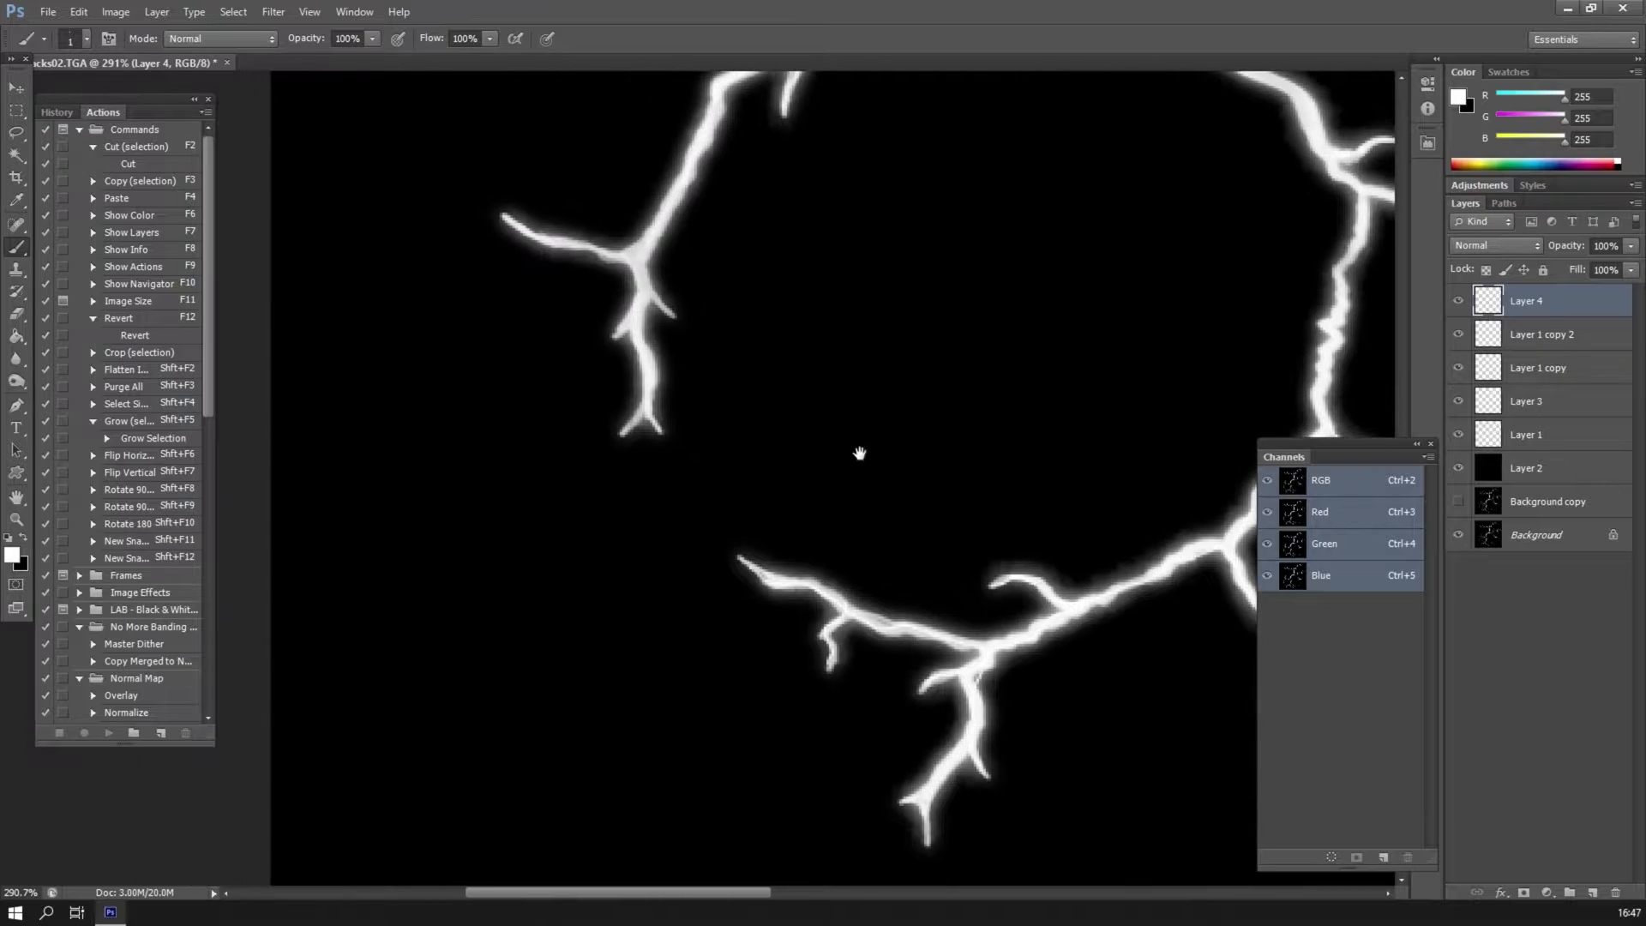
pyautogui.moveTo(621, 428); pyautogui.dragTo(644, 396)
pyautogui.moveTo(630, 314)
pyautogui.mouseDown()
pyautogui.moveTo(660, 282)
pyautogui.moveTo(538, 237)
pyautogui.mouseUp()
pyautogui.moveTo(625, 154); pyautogui.dragTo(665, 360)
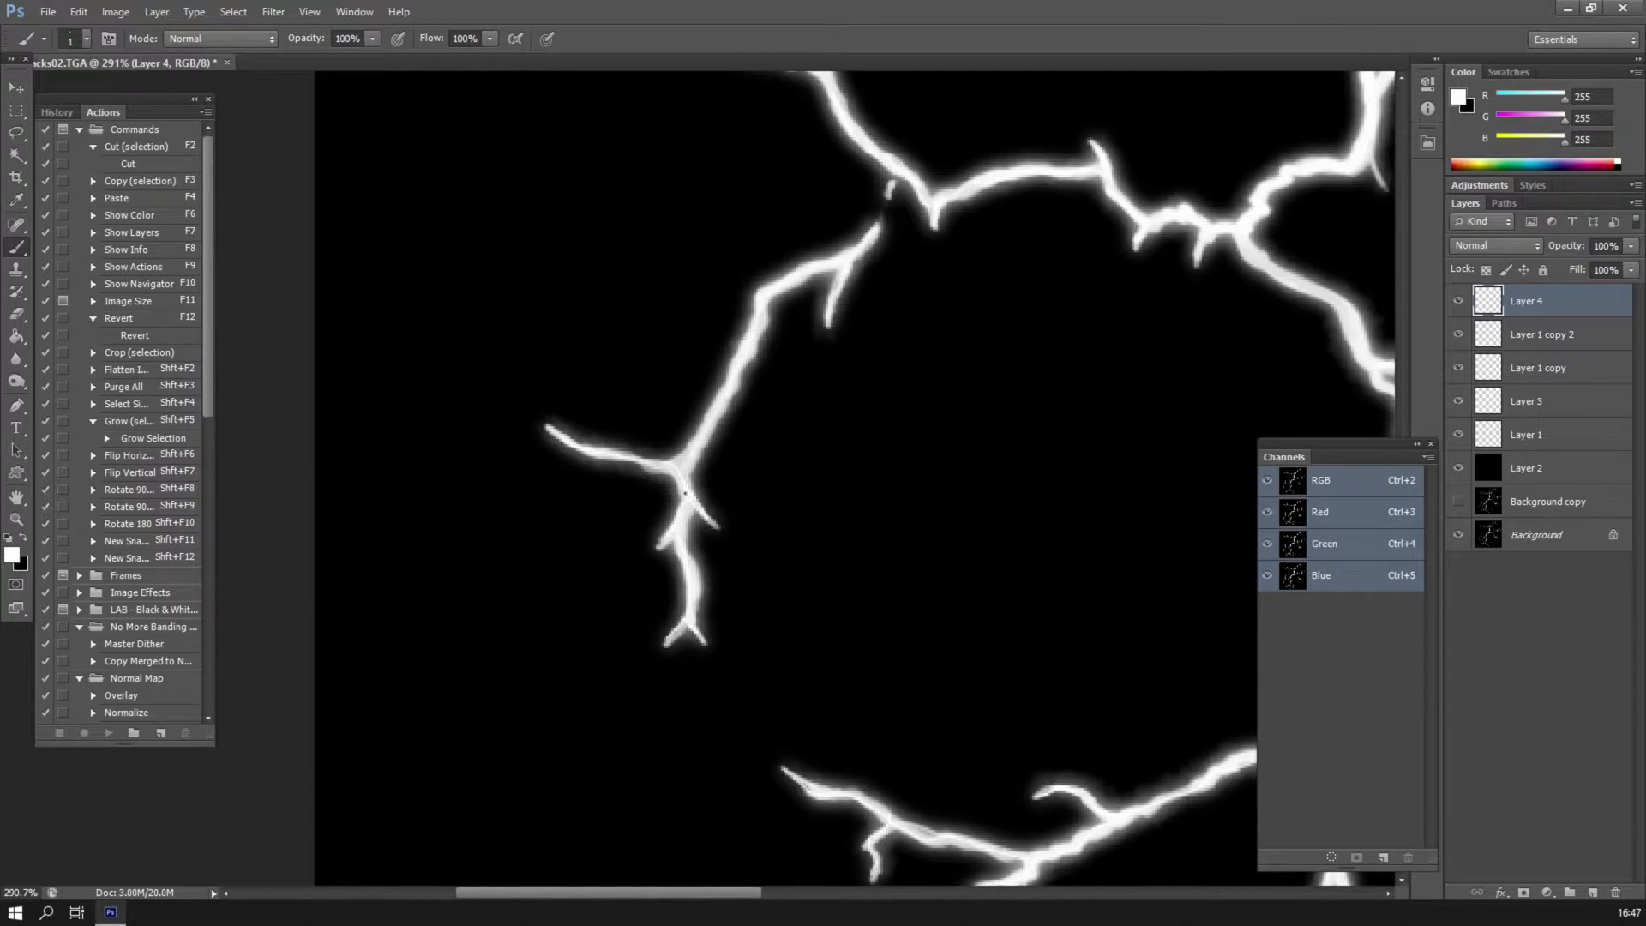
pyautogui.moveTo(718, 399); pyautogui.dragTo(748, 340)
pyautogui.moveTo(775, 286)
pyautogui.mouseDown()
pyautogui.moveTo(837, 262)
pyautogui.moveTo(892, 177)
pyautogui.mouseUp()
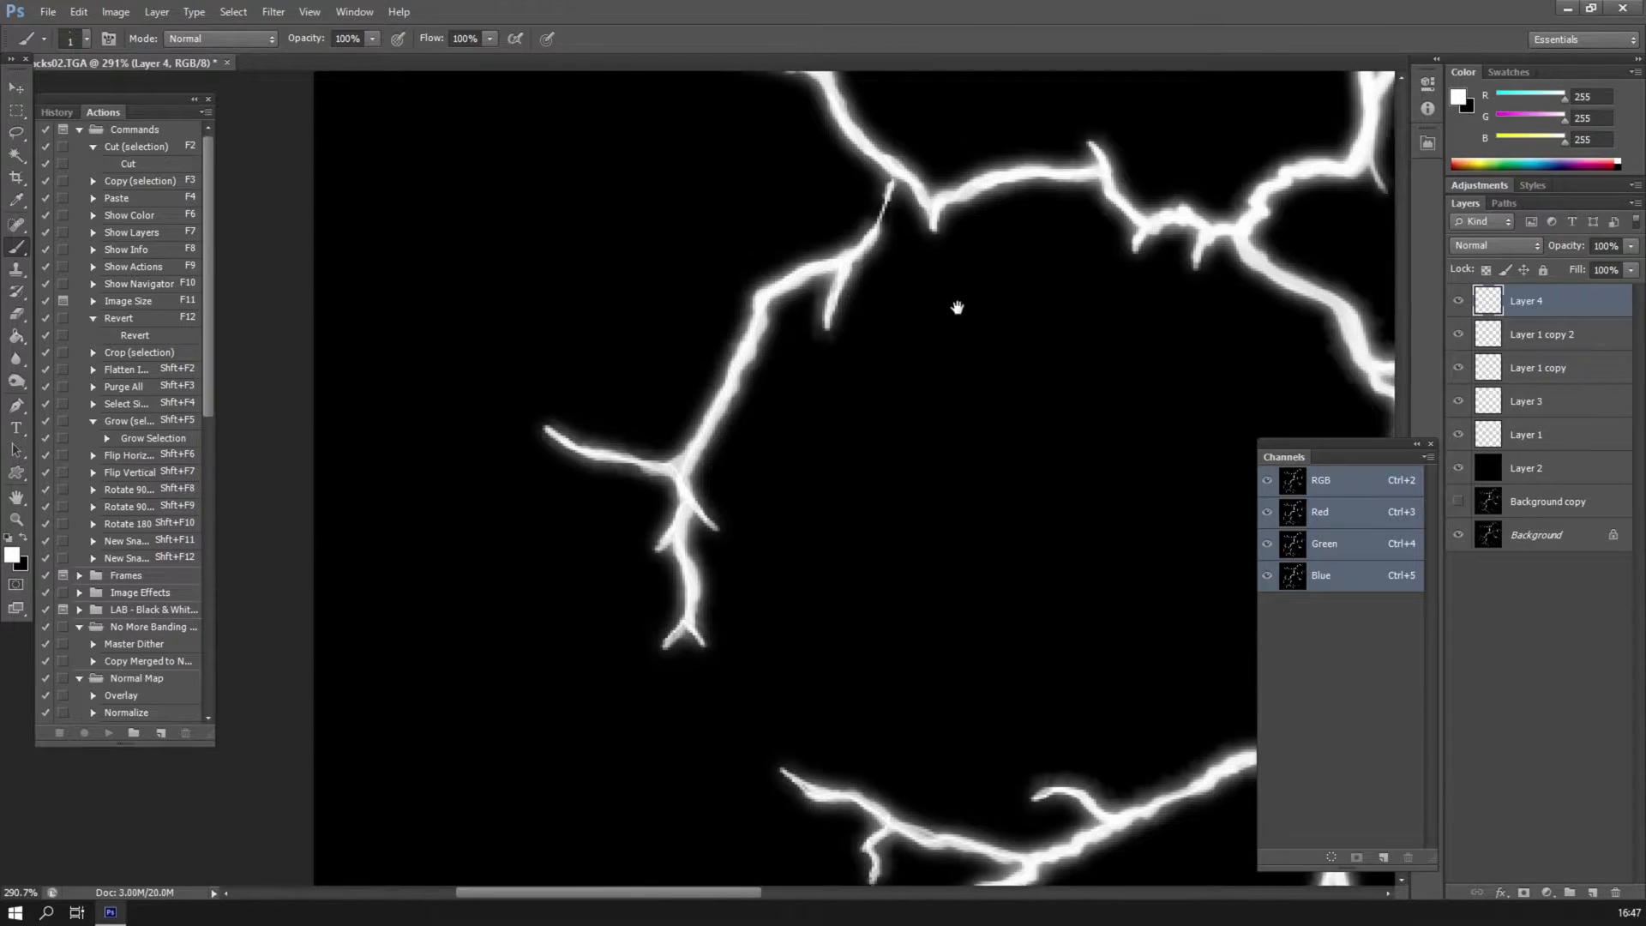
# Add fine white strokes to the left vertical crack, its side spur and its forked top.
pyautogui.moveTo(955, 309); pyautogui.dragTo(827, 420)
pyautogui.moveTo(612, 167)
pyautogui.mouseDown()
pyautogui.moveTo(669, 174)
pyautogui.moveTo(717, 240)
pyautogui.mouseUp()
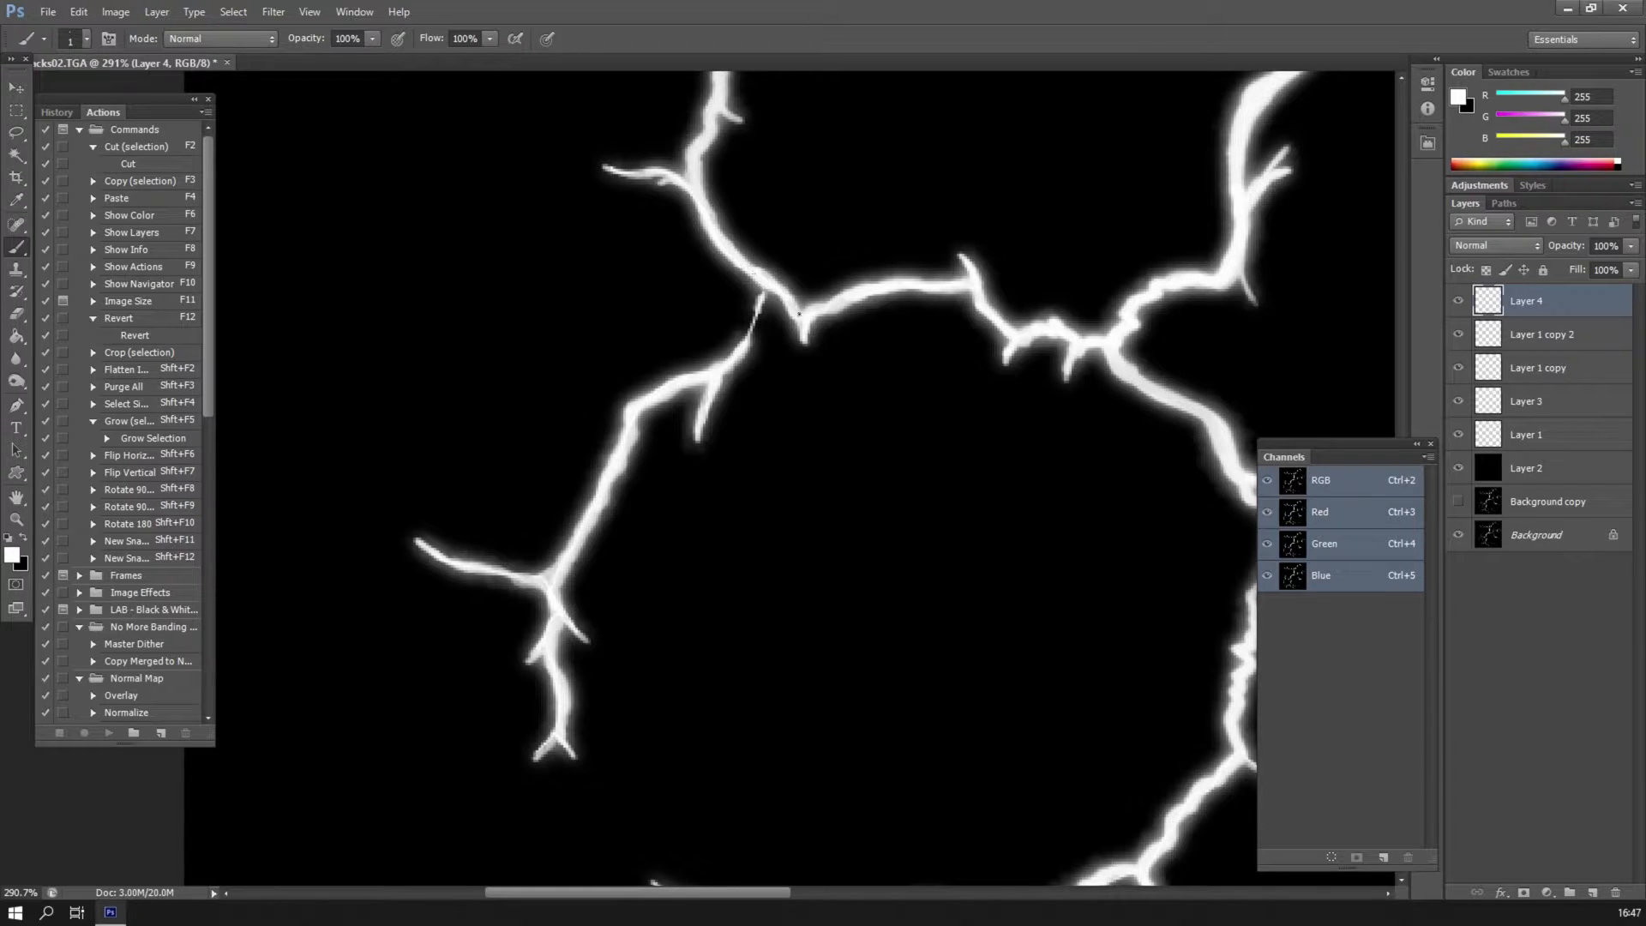
pyautogui.moveTo(852, 217); pyautogui.dragTo(899, 404)
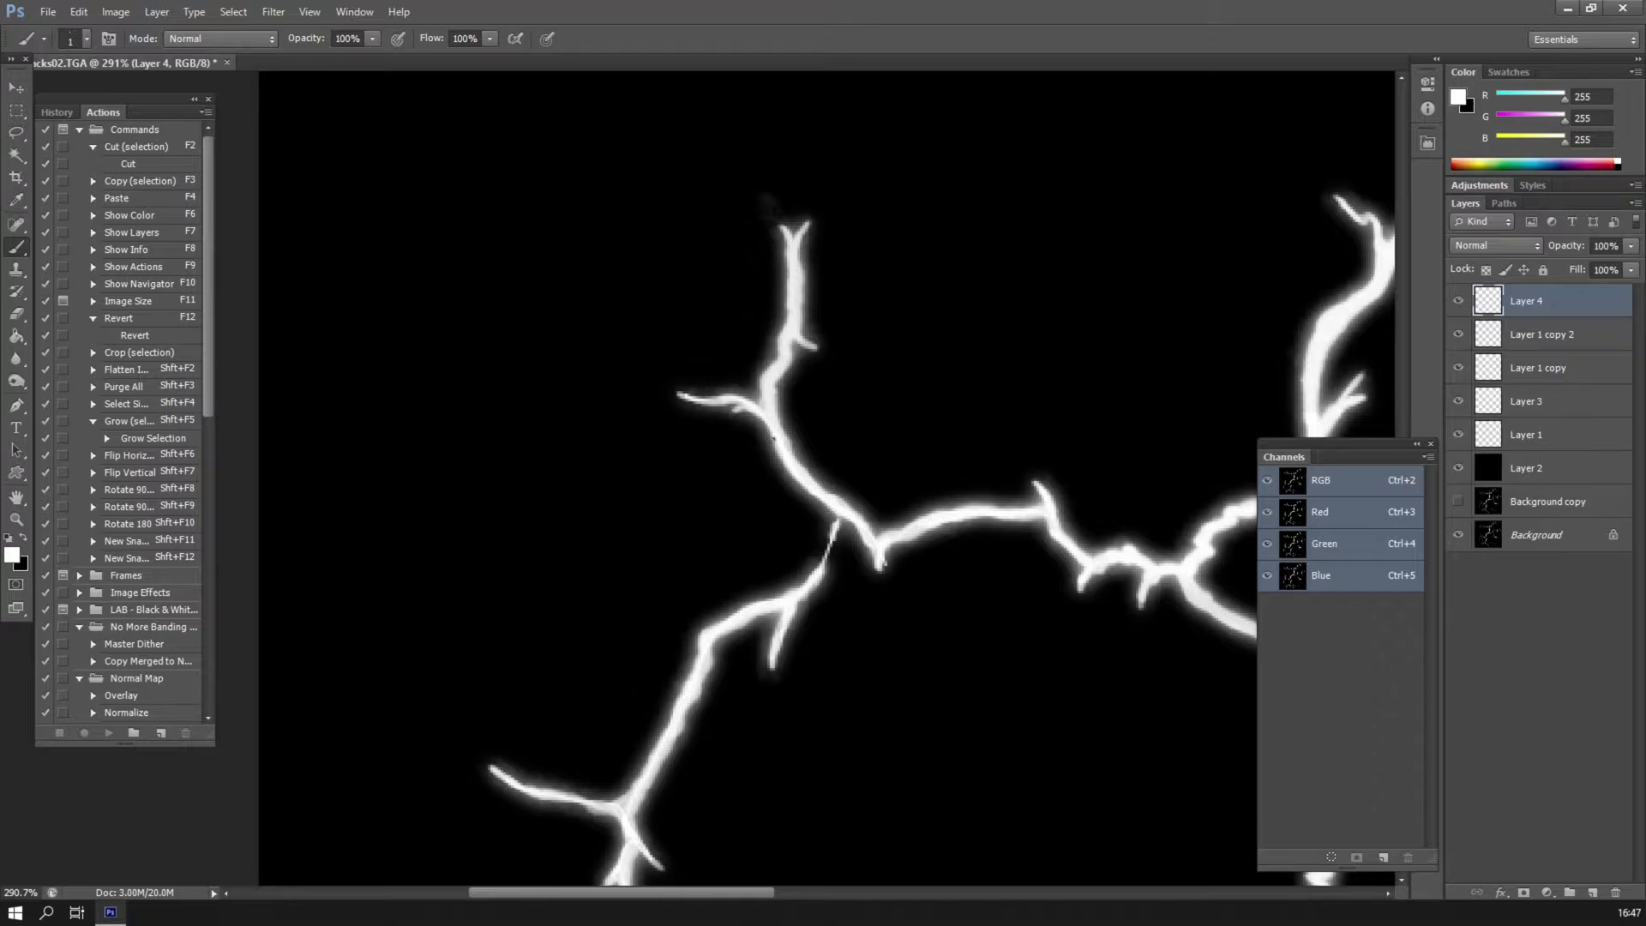
pyautogui.moveTo(795, 289); pyautogui.dragTo(804, 225)
# Check the fine line detail across all the cracks, ending with a view of the whole texture.
pyautogui.moveTo(1020, 384); pyautogui.dragTo(773, 395)
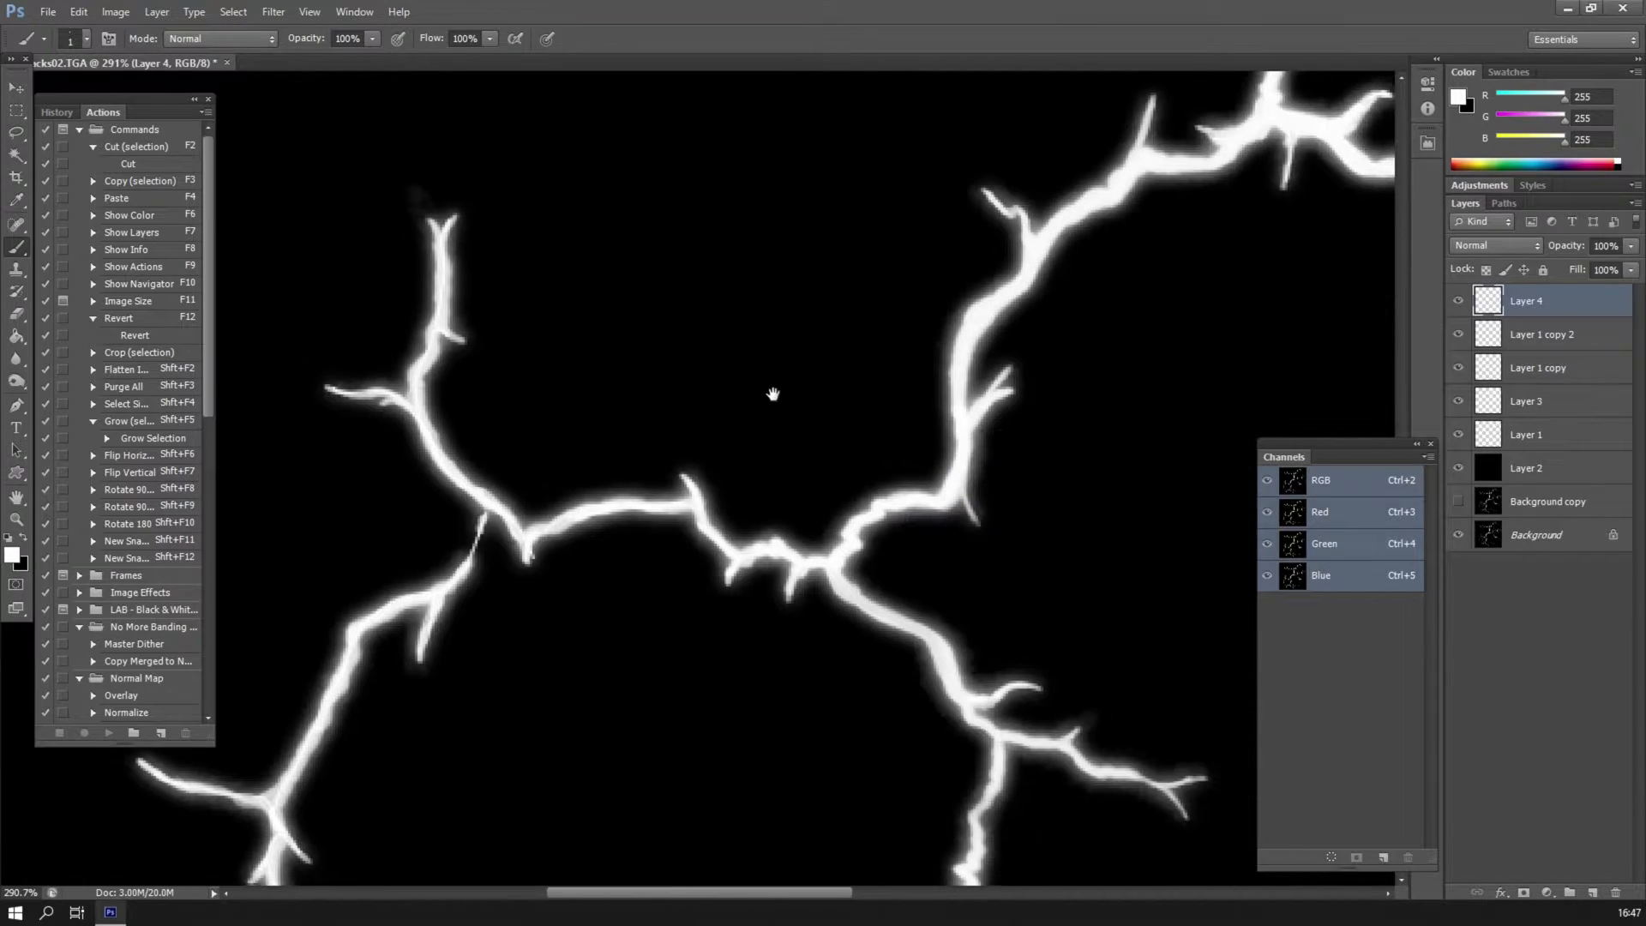
pyautogui.moveTo(845, 268); pyautogui.dragTo(651, 484)
pyautogui.moveTo(484, 273); pyautogui.dragTo(1036, 604)
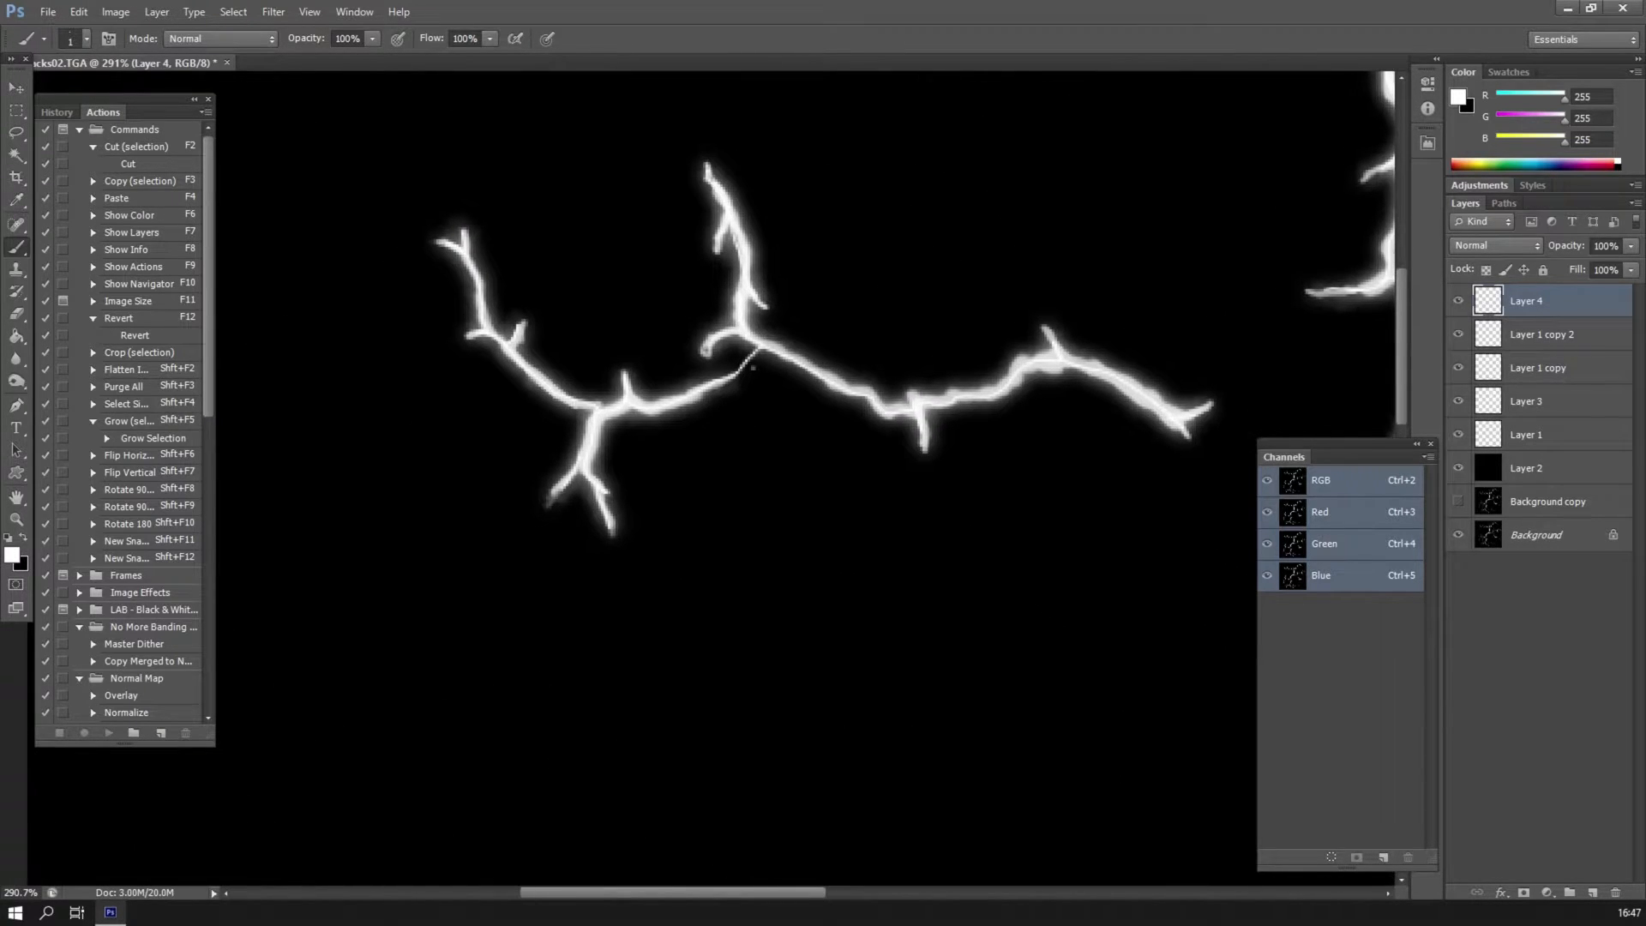
pyautogui.moveTo(1124, 353)
pyautogui.mouseDown()
pyautogui.moveTo(789, 467)
pyautogui.moveTo(738, 431)
pyautogui.moveTo(463, 358)
pyautogui.mouseUp()
pyautogui.moveTo(888, 397); pyautogui.dragTo(789, 459)
pyautogui.moveTo(978, 664); pyautogui.dragTo(775, 161)
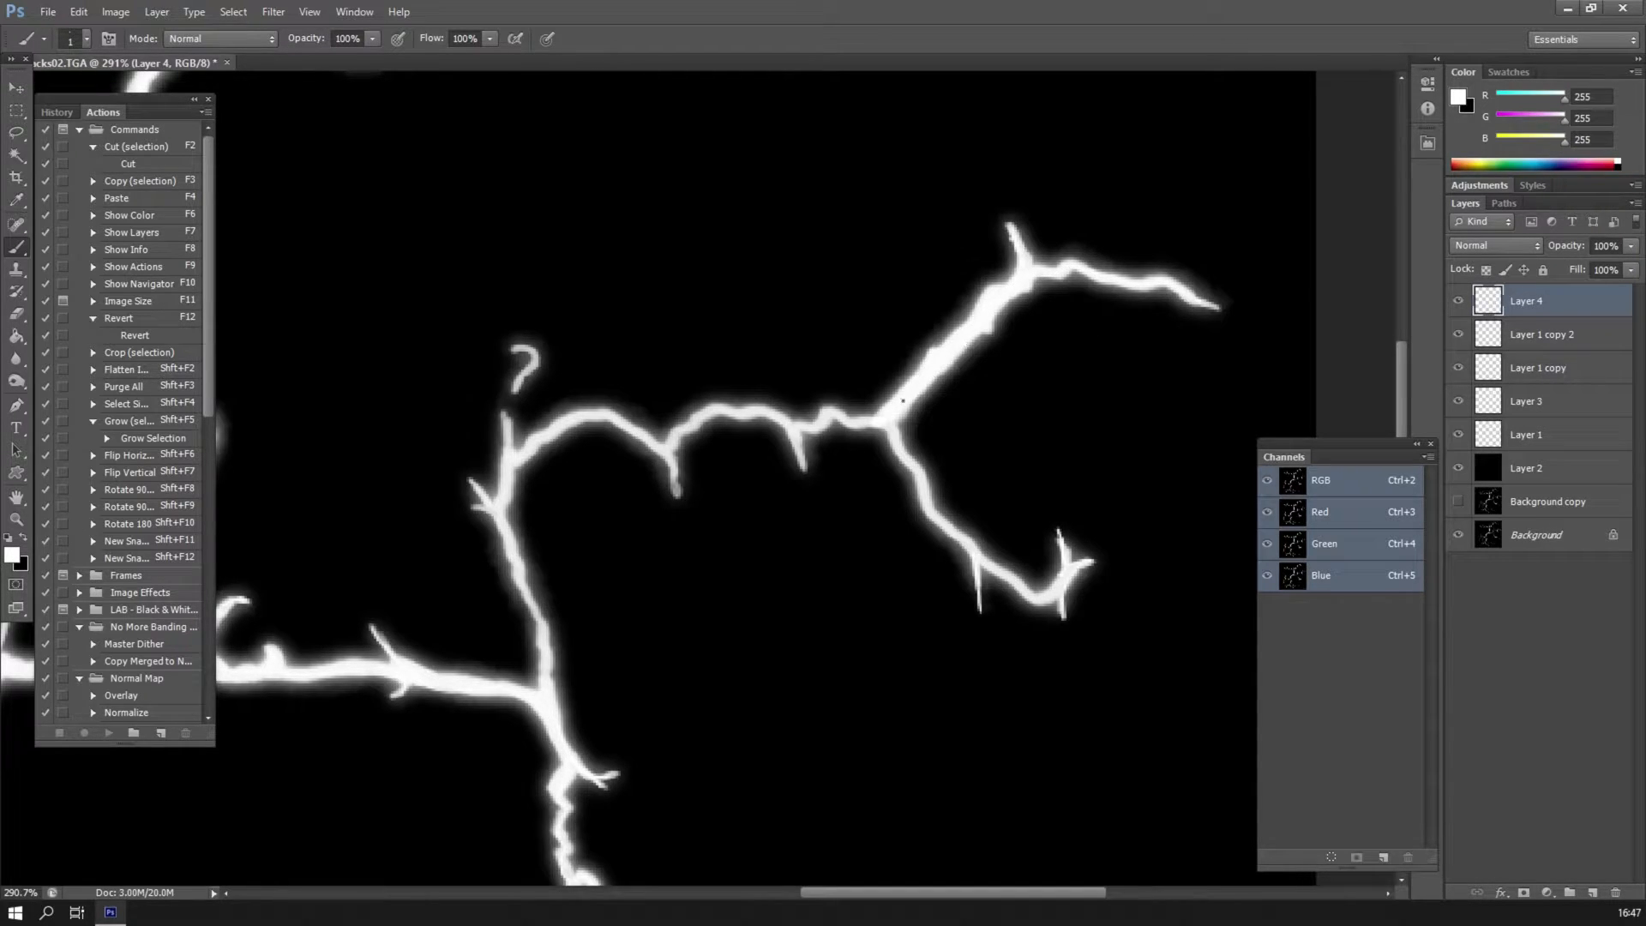
pyautogui.moveTo(692, 648); pyautogui.dragTo(857, 134)
pyautogui.moveTo(746, 422); pyautogui.dragTo(647, 280)
pyautogui.moveTo(558, 517); pyautogui.dragTo(680, 162)
pyautogui.moveTo(489, 440); pyautogui.dragTo(551, 220)
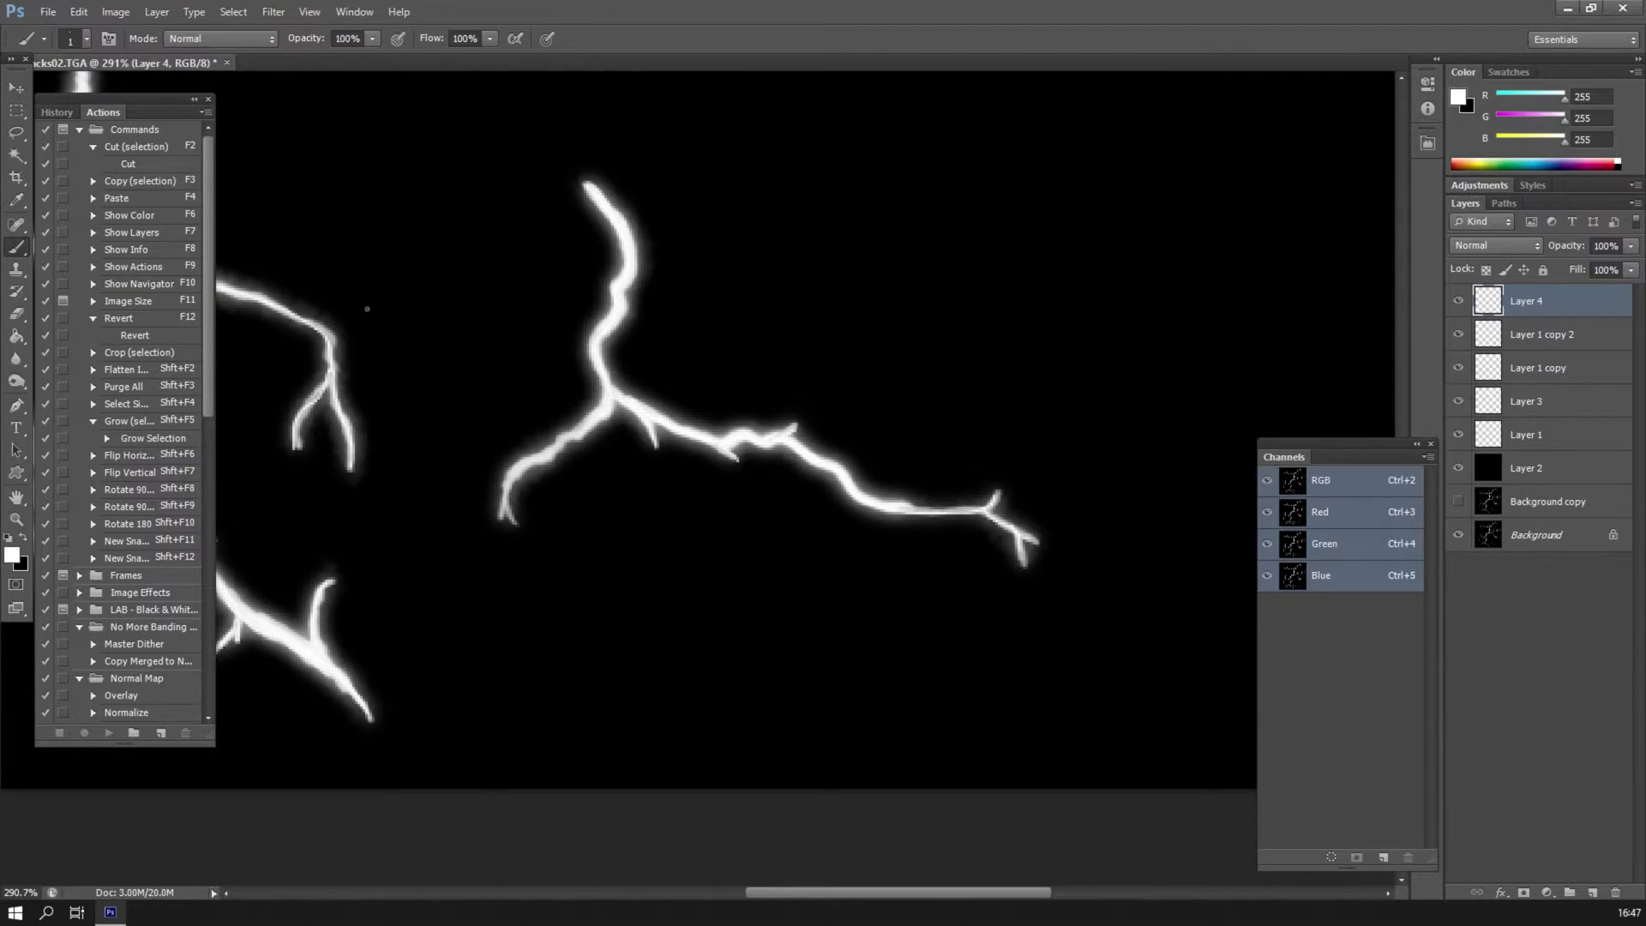
pyautogui.hotkey('ctrl', '0')
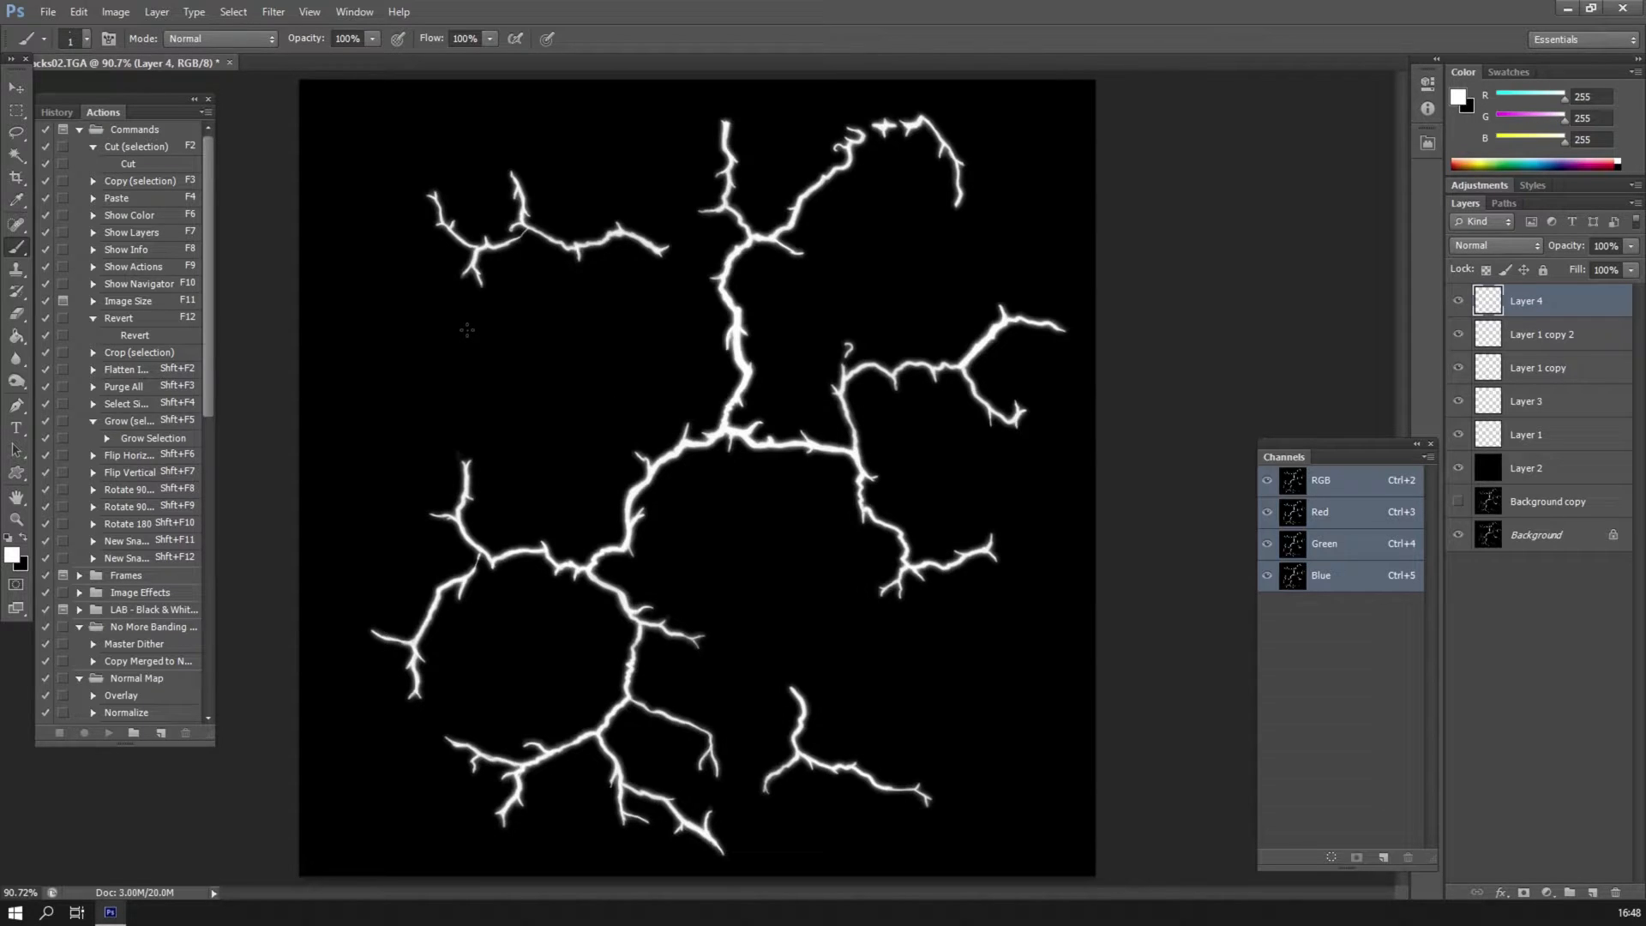
# Hide every layer above Background to compare with the original cracks, and show the painted layers again with Layer 2 left hidden.
pyautogui.moveTo(1457, 300); pyautogui.dragTo(1458, 479)
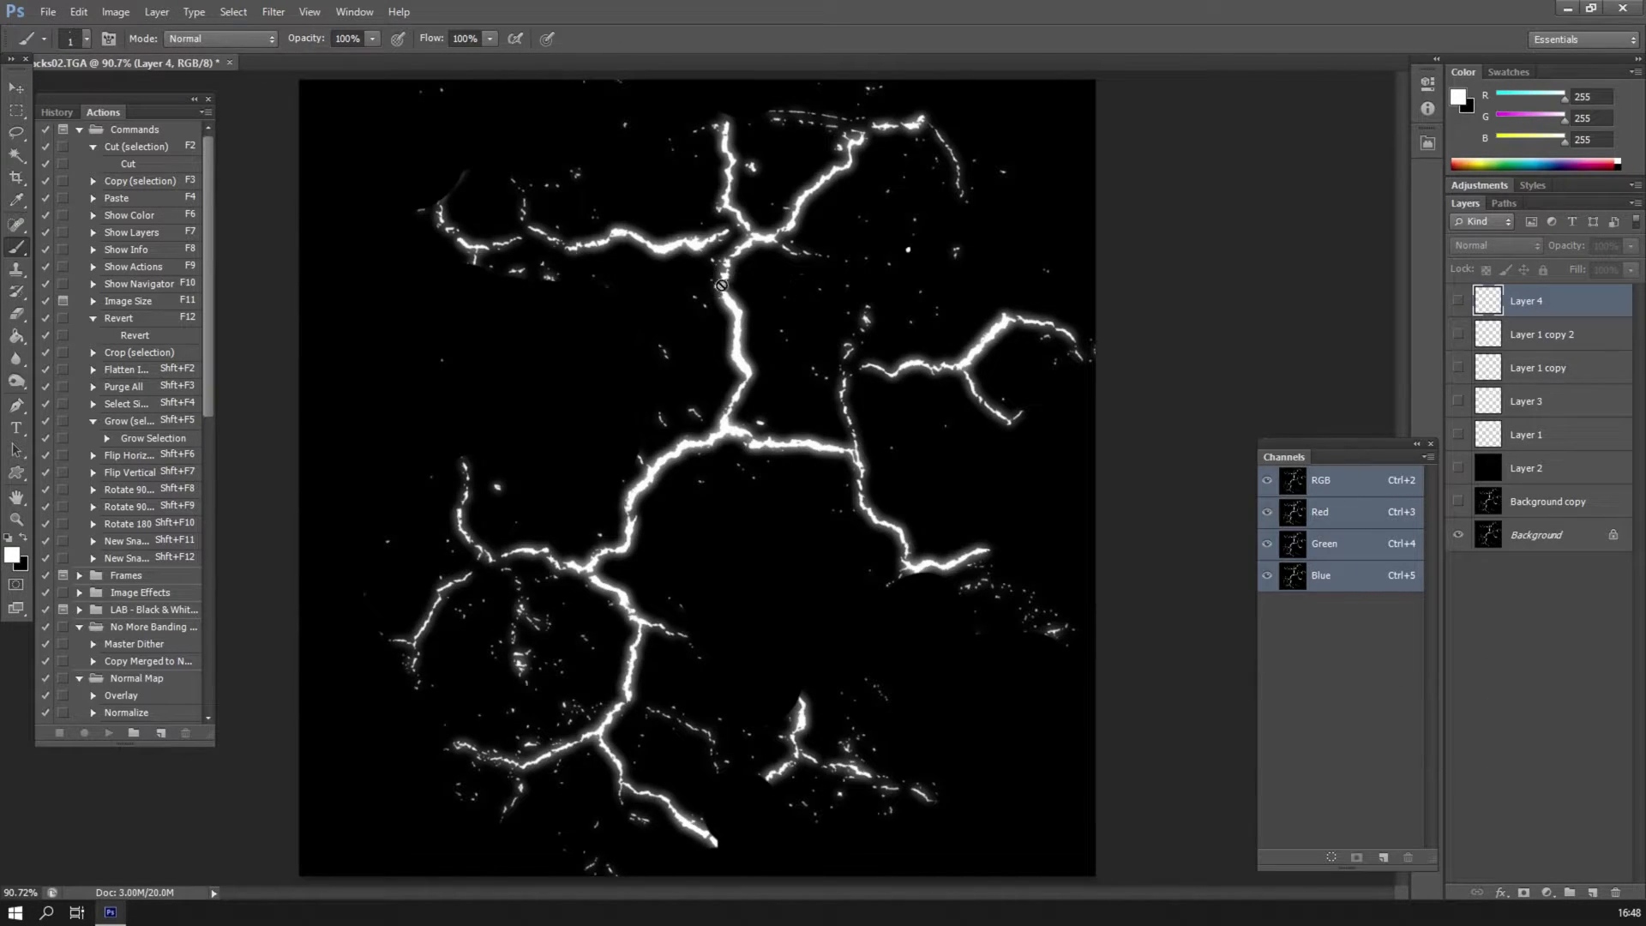
pyautogui.moveTo(1457, 435); pyautogui.dragTo(1457, 301)
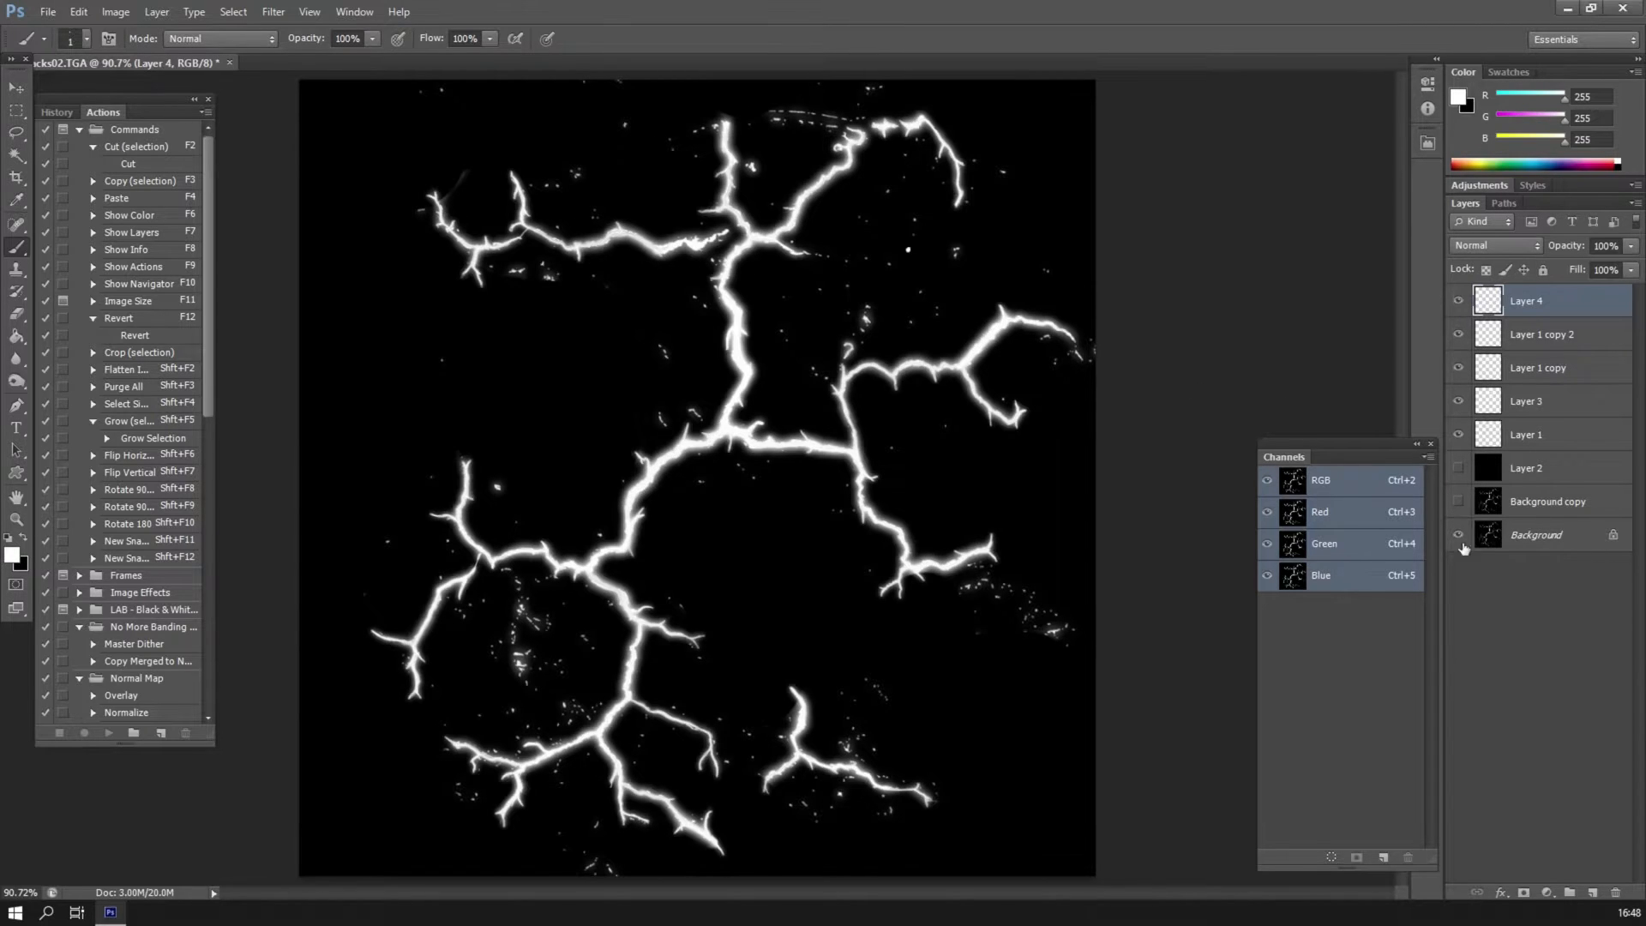
# Duplicate Layer 1.
pyautogui.click(1485, 435)
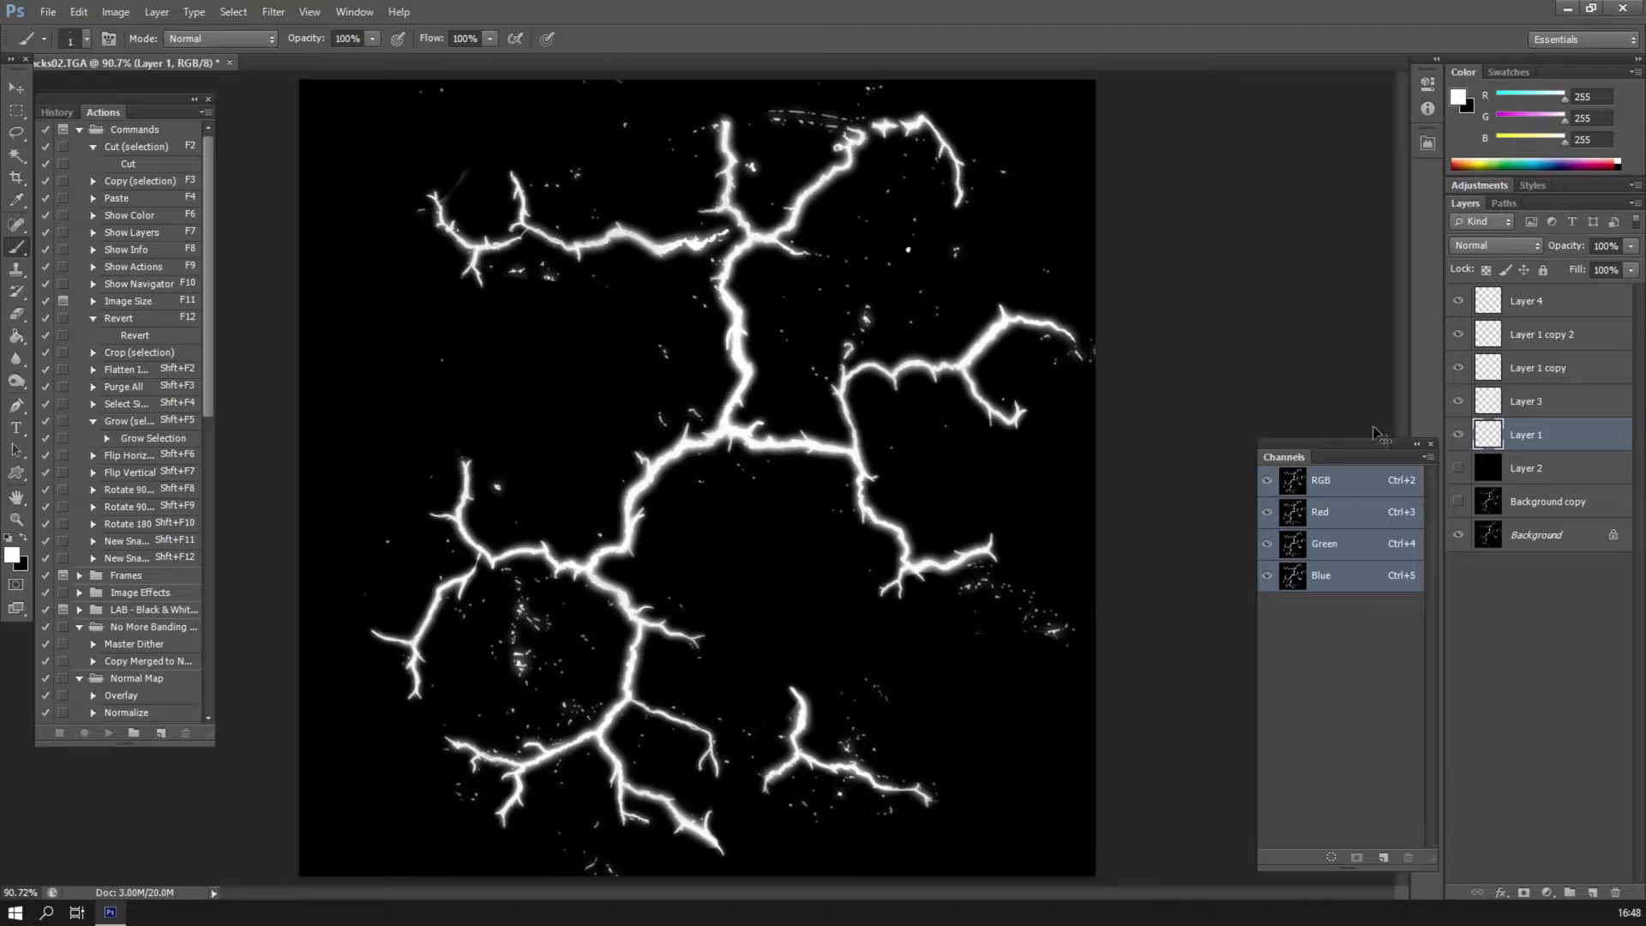
pyautogui.hotkey('ctrl', 'j')
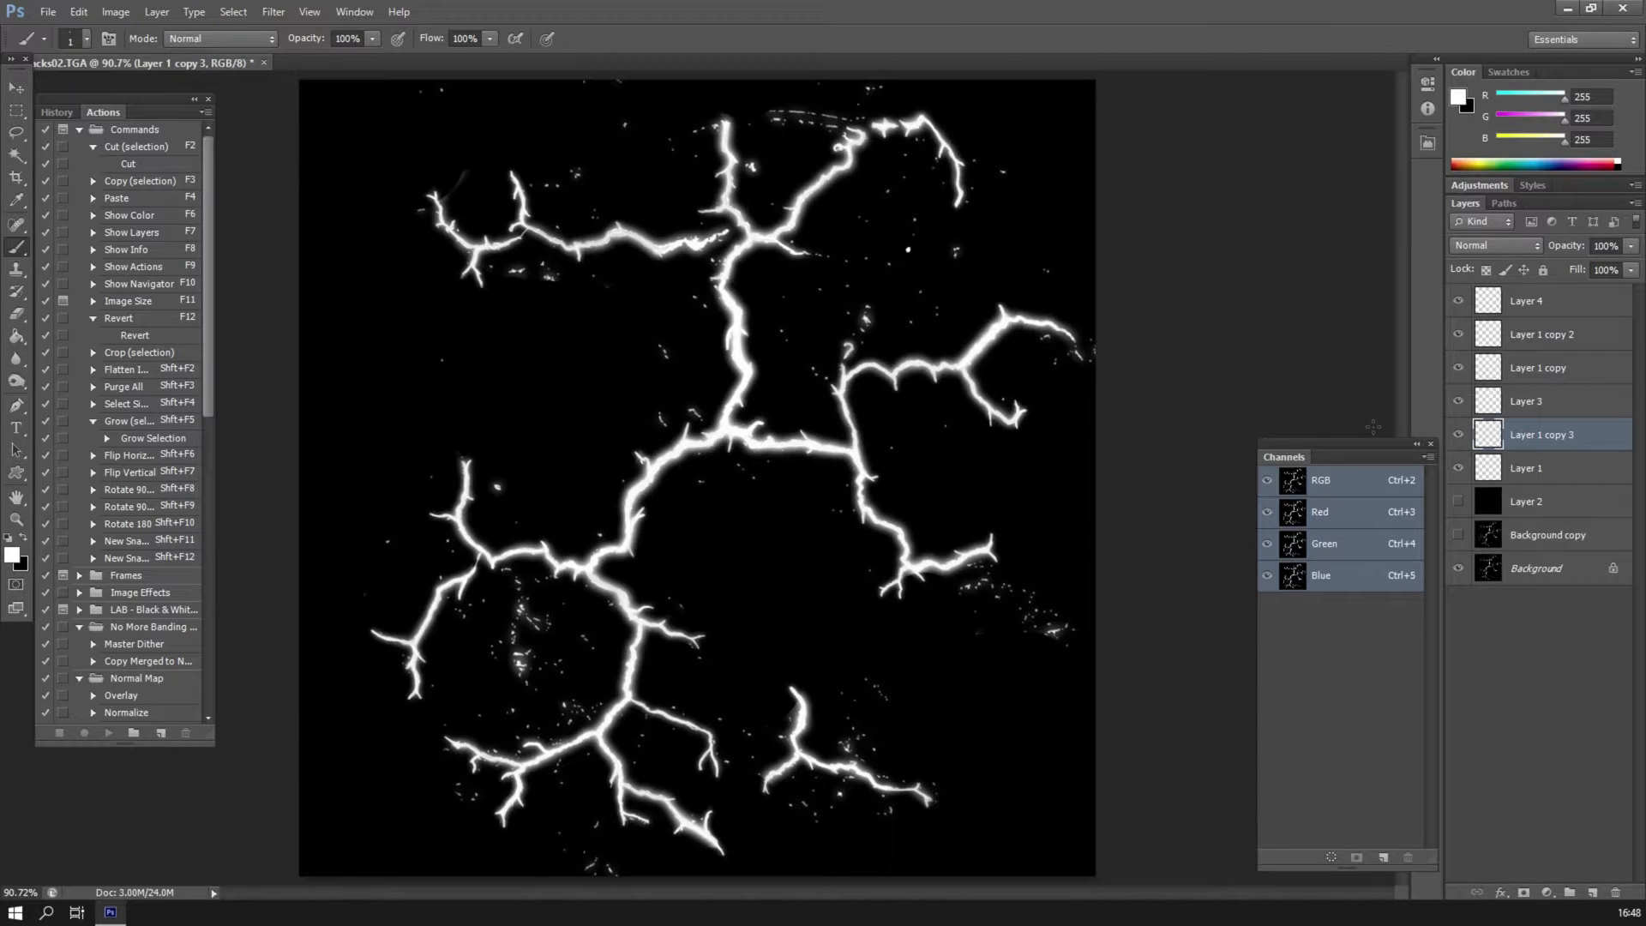
# Move Layer 1 copy 3 to the top of the layer stack, duplicate it and set the duplicate's blend mode to Overlay.
pyautogui.moveTo(1513, 435); pyautogui.dragTo(1513, 296)
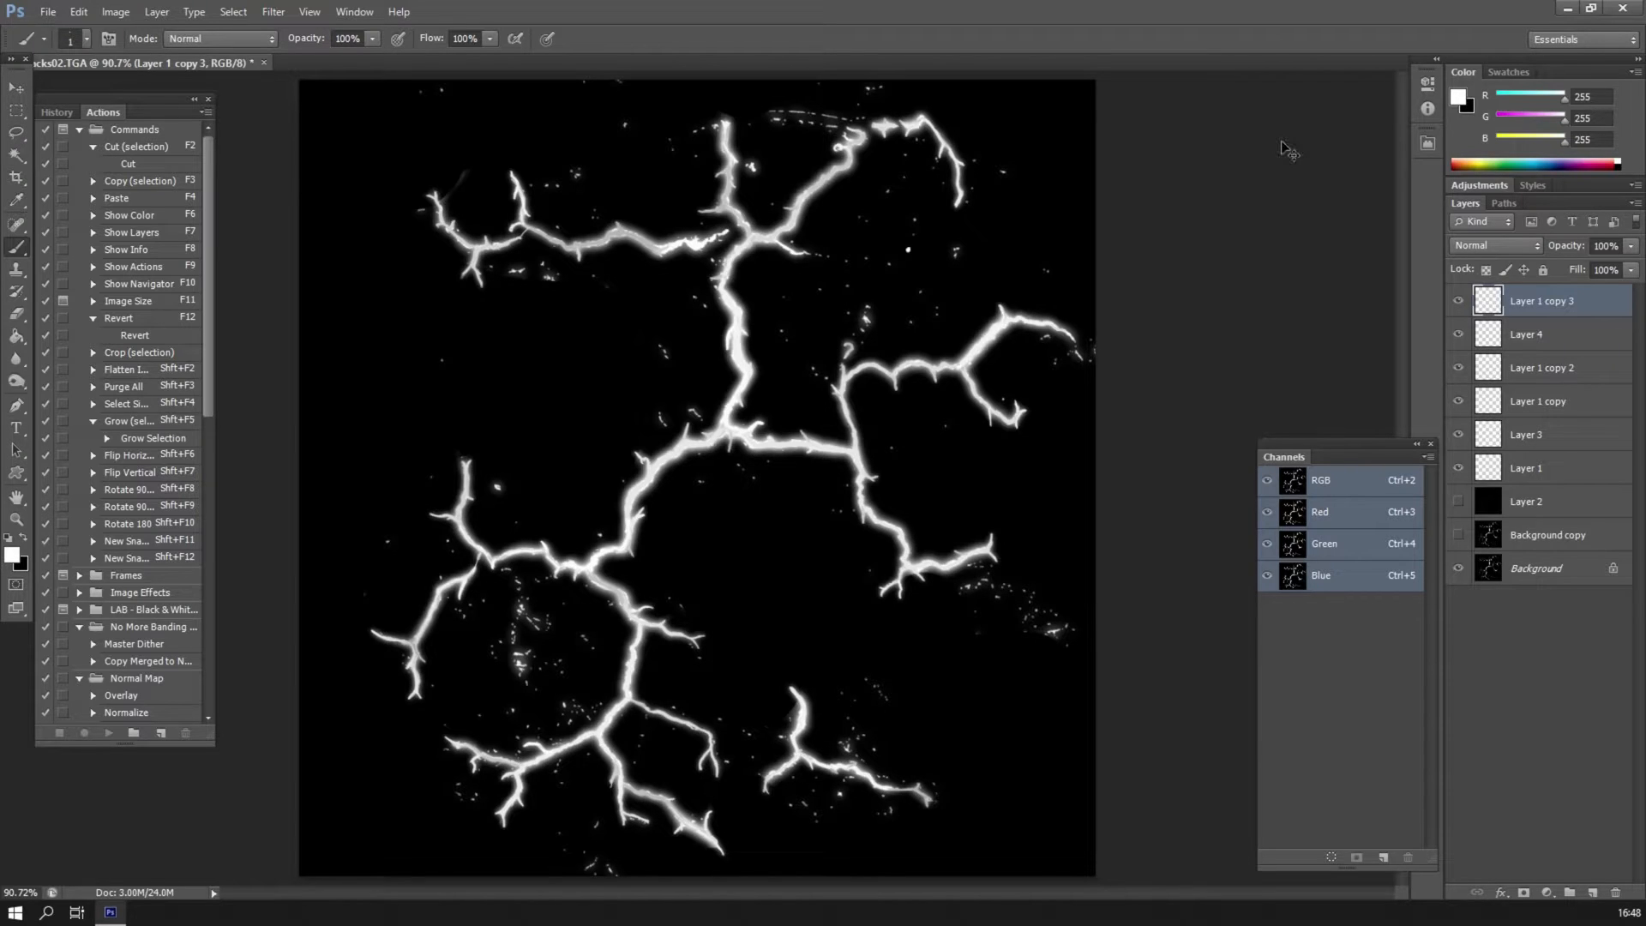
pyautogui.hotkey('ctrl', 'j')
pyautogui.click(1491, 246)
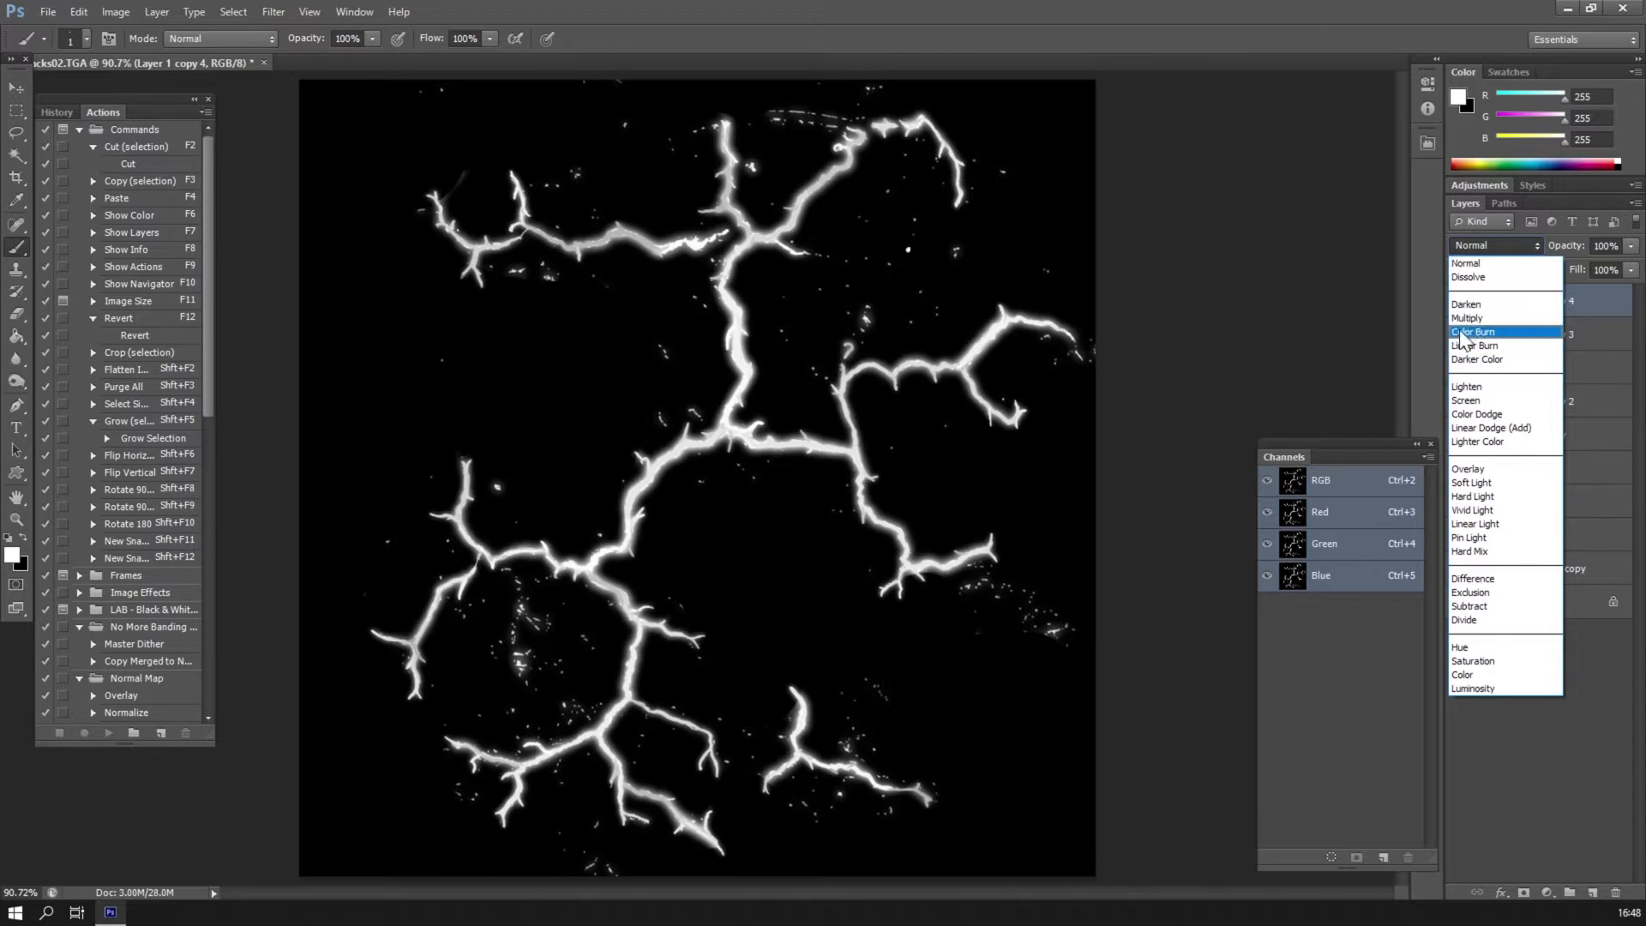
pyautogui.click(1468, 469)
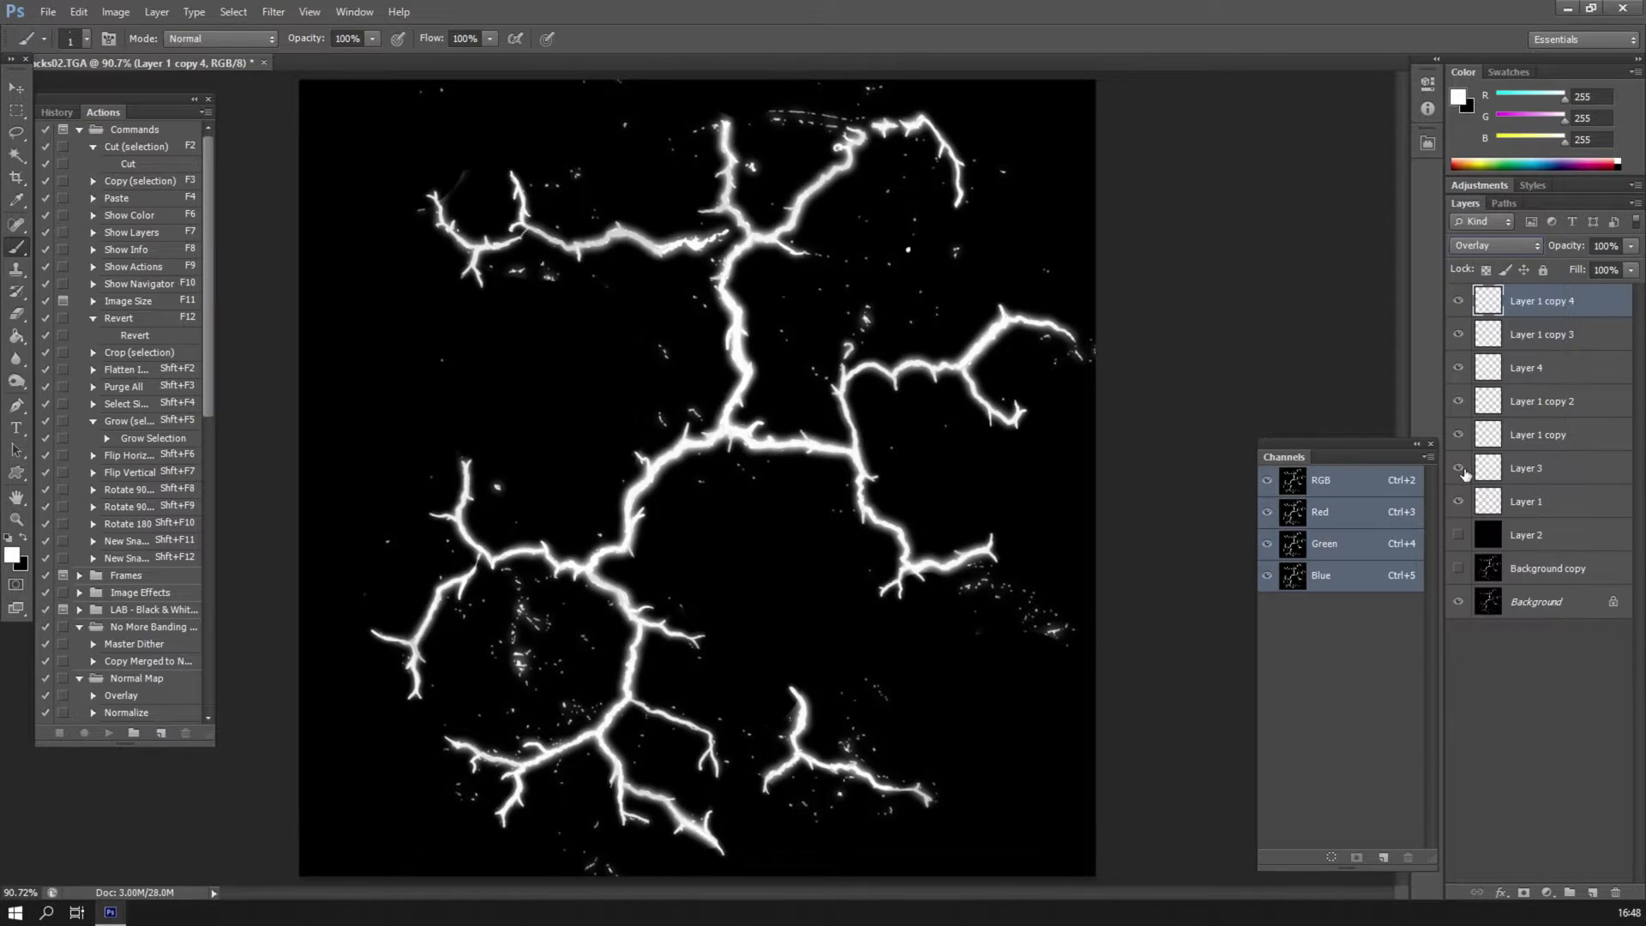
# Hide Layer 4 through Layer 1, then switch each of the two topmost Layer 1 copies off and on to compare their effect.
pyautogui.moveTo(1458, 366); pyautogui.dragTo(1459, 549)
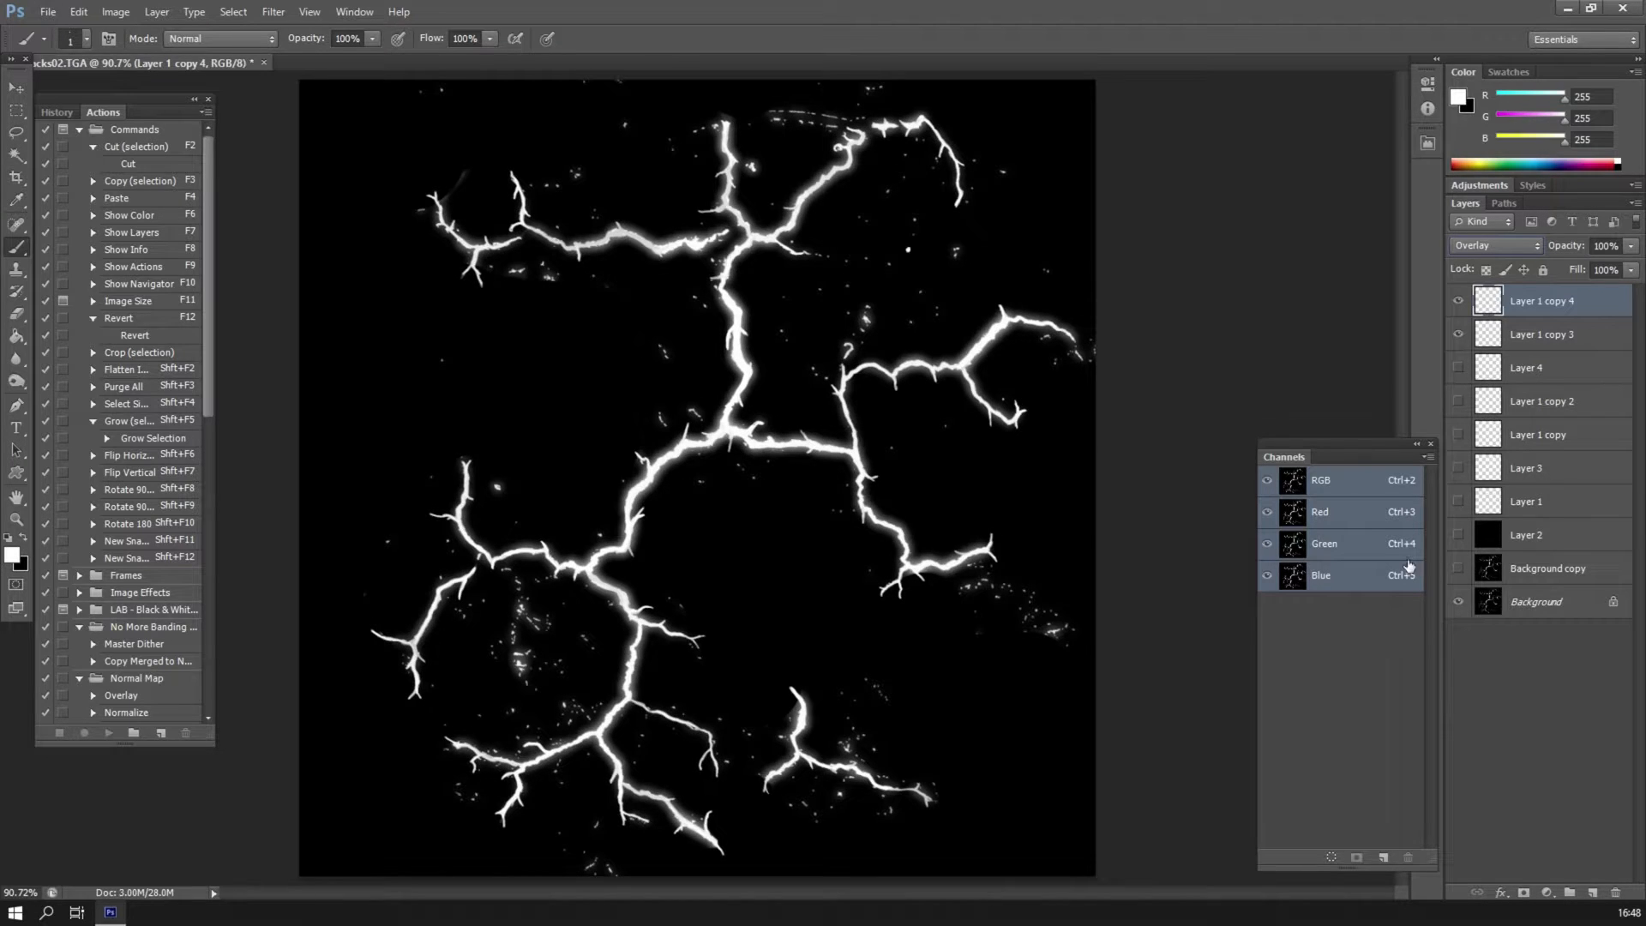
pyautogui.doubleClick(15, 519)
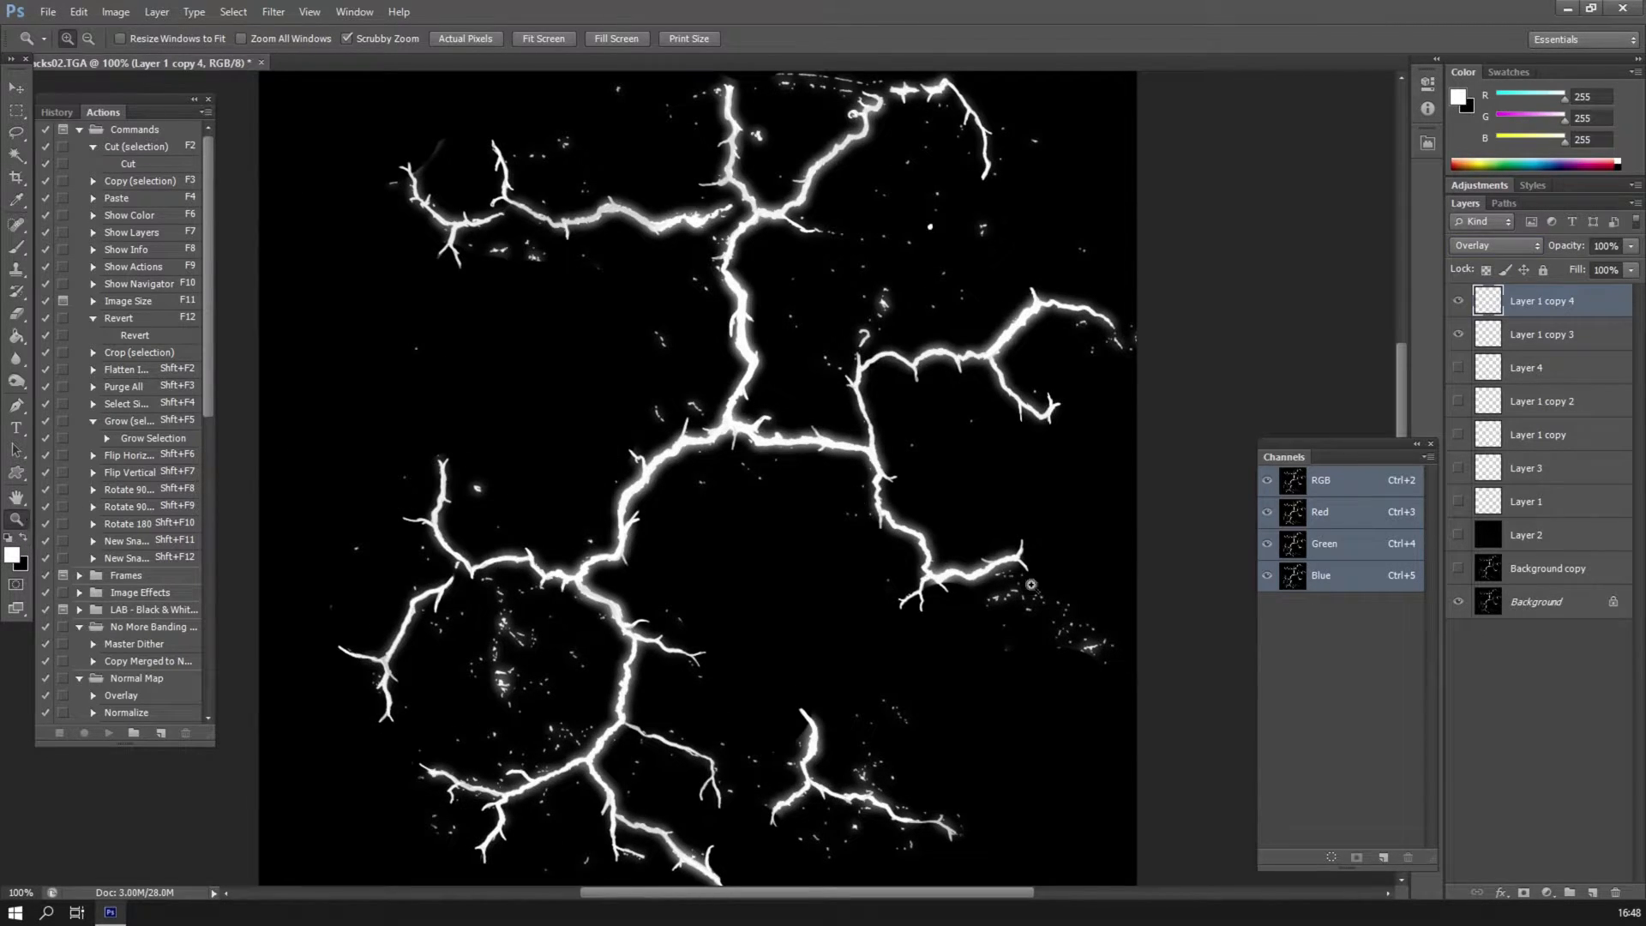
pyautogui.click(1457, 301)
pyautogui.click(1458, 300)
pyautogui.click(1458, 334)
pyautogui.click(1458, 335)
pyautogui.click(1458, 334)
pyautogui.click(1458, 335)
pyautogui.click(1458, 334)
pyautogui.click(1458, 334)
pyautogui.click(1457, 301)
pyautogui.click(1458, 301)
# Show black Layer 2 and Layer 4 through Layer 1, and move Layer 4 to the top of the layer stack.
pyautogui.click(1458, 535)
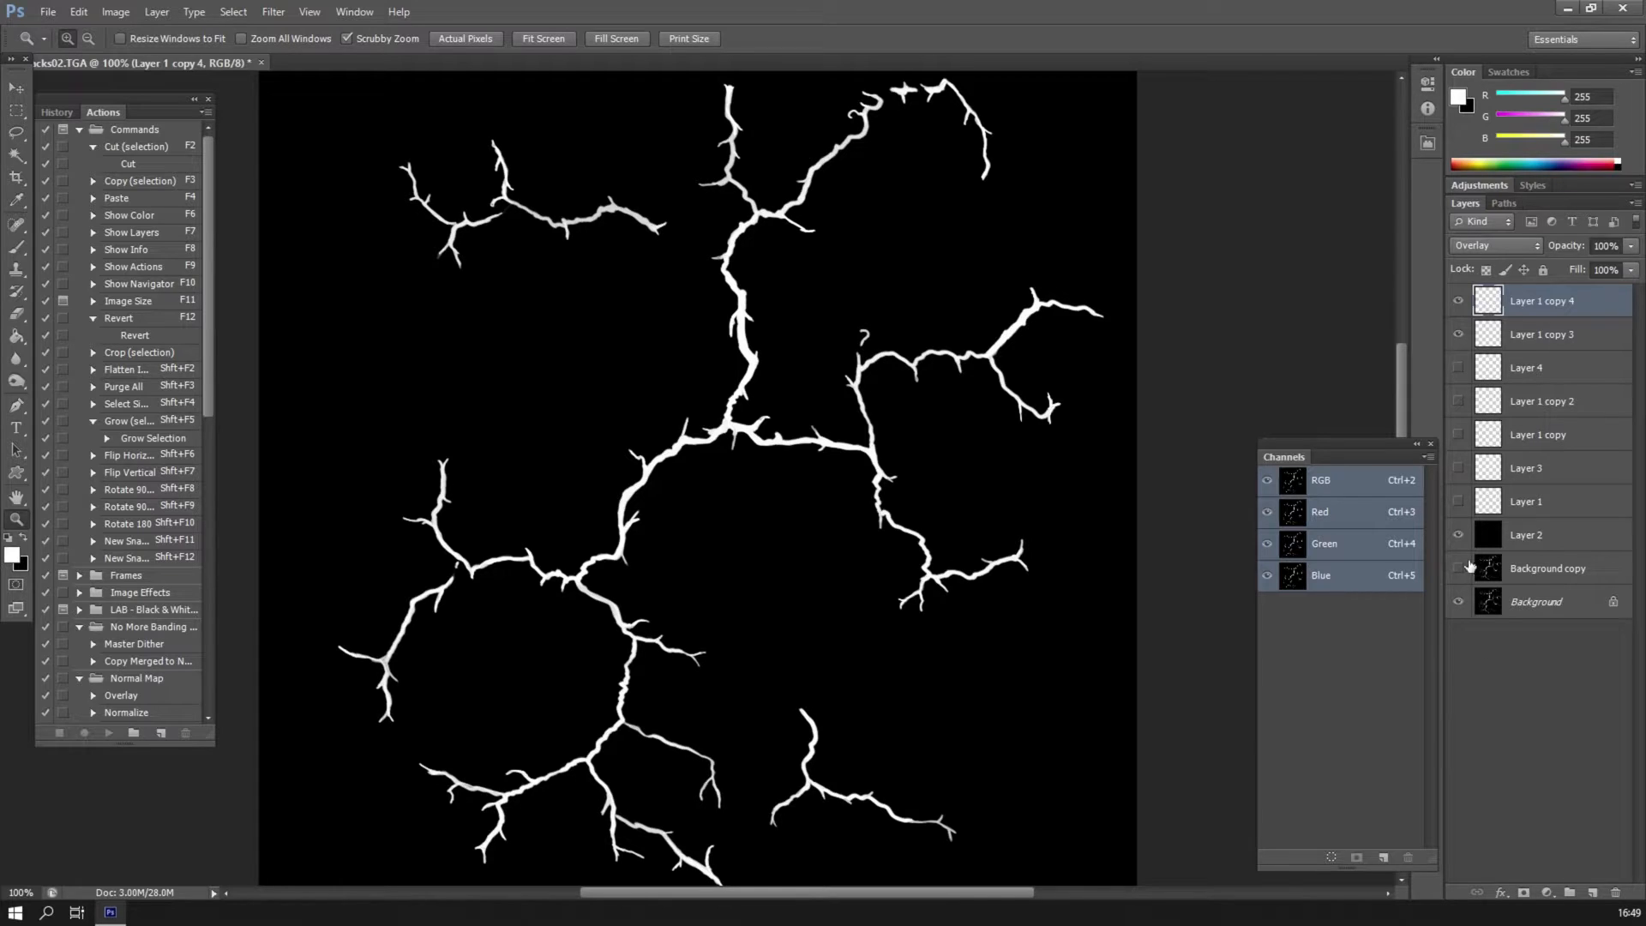
pyautogui.moveTo(1458, 368); pyautogui.dragTo(1458, 506)
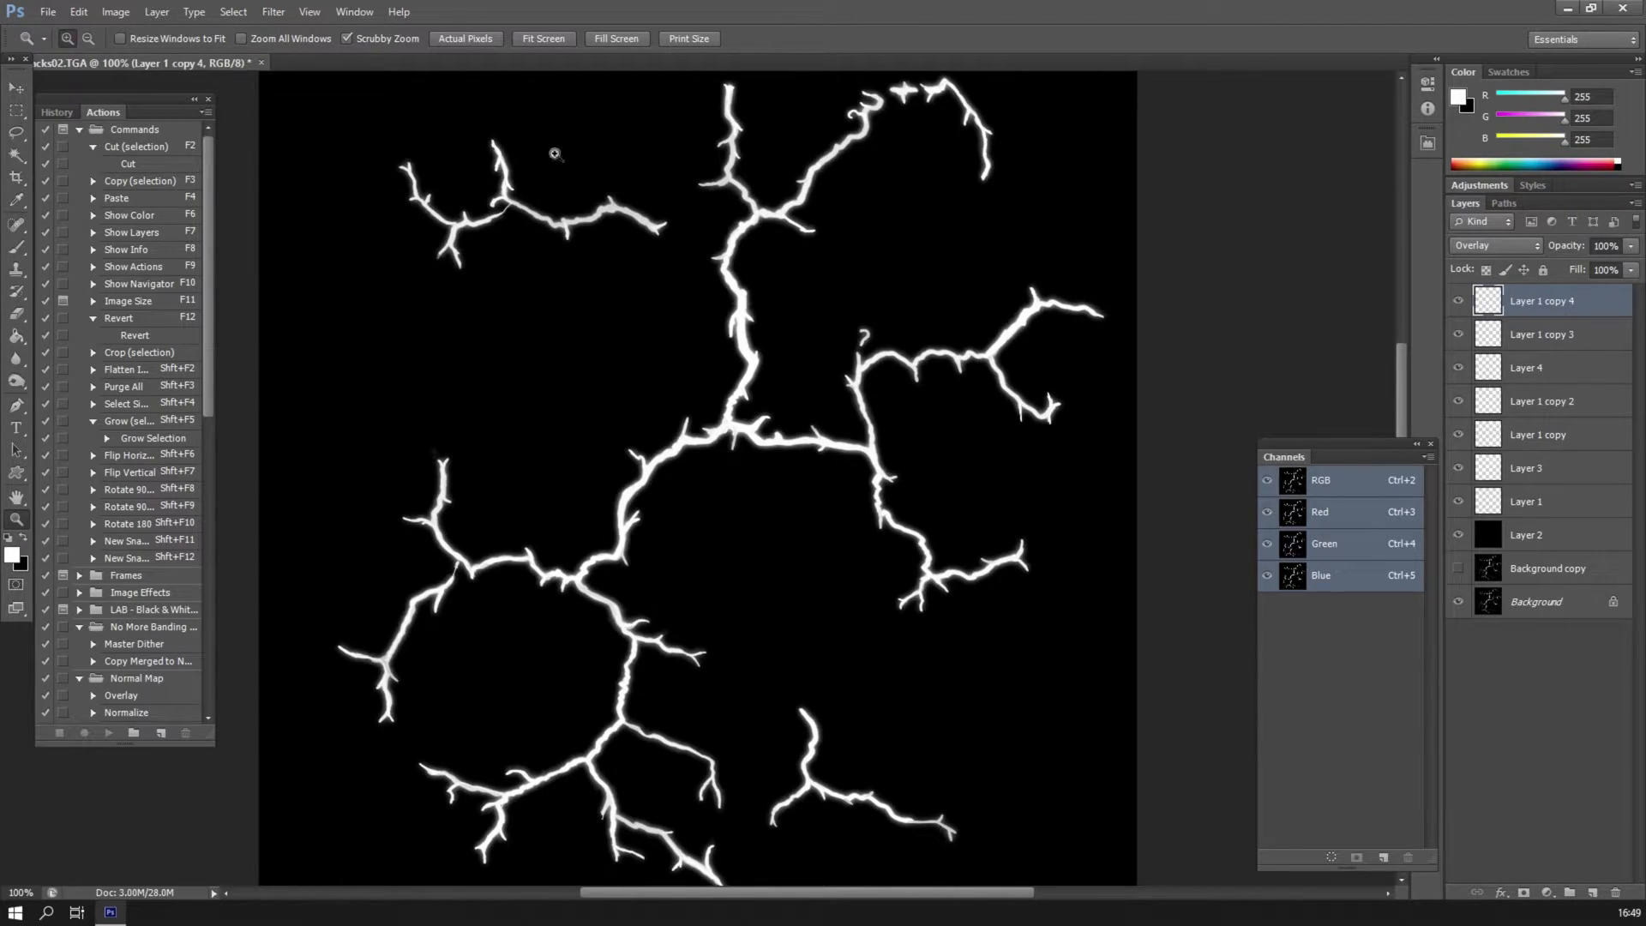
pyautogui.moveTo(1487, 368); pyautogui.dragTo(1457, 508)
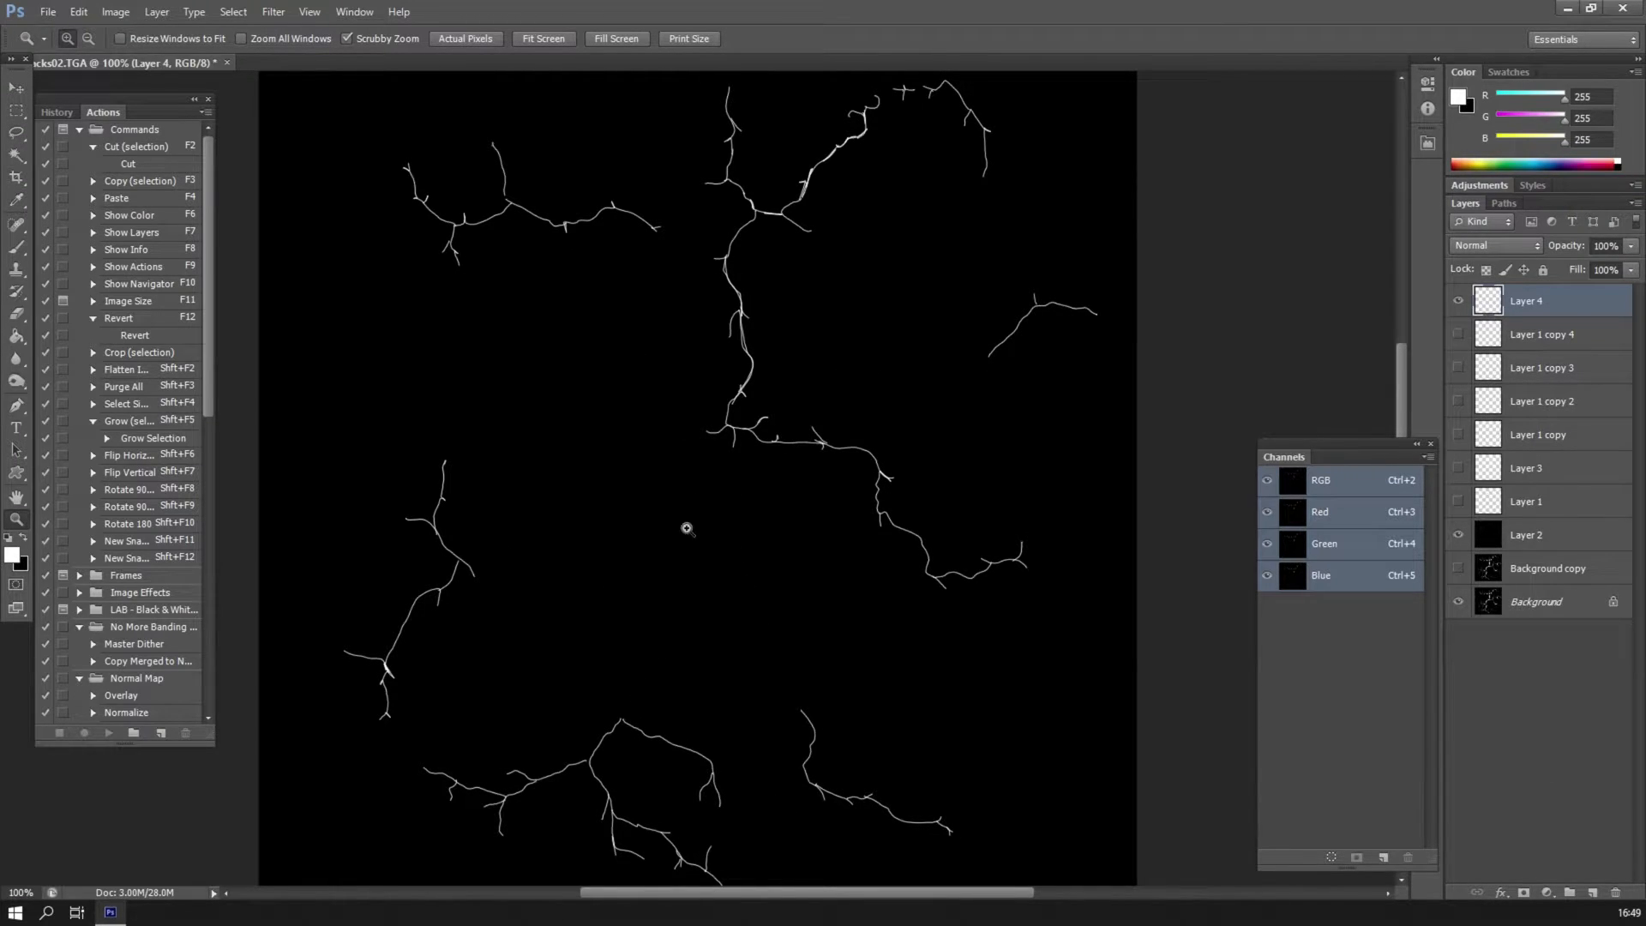
# Compare Layer 4's fine lines alone with the full painted cracks, leaving all the painted layers visible.
pyautogui.moveTo(1454, 339); pyautogui.dragTo(1461, 504)
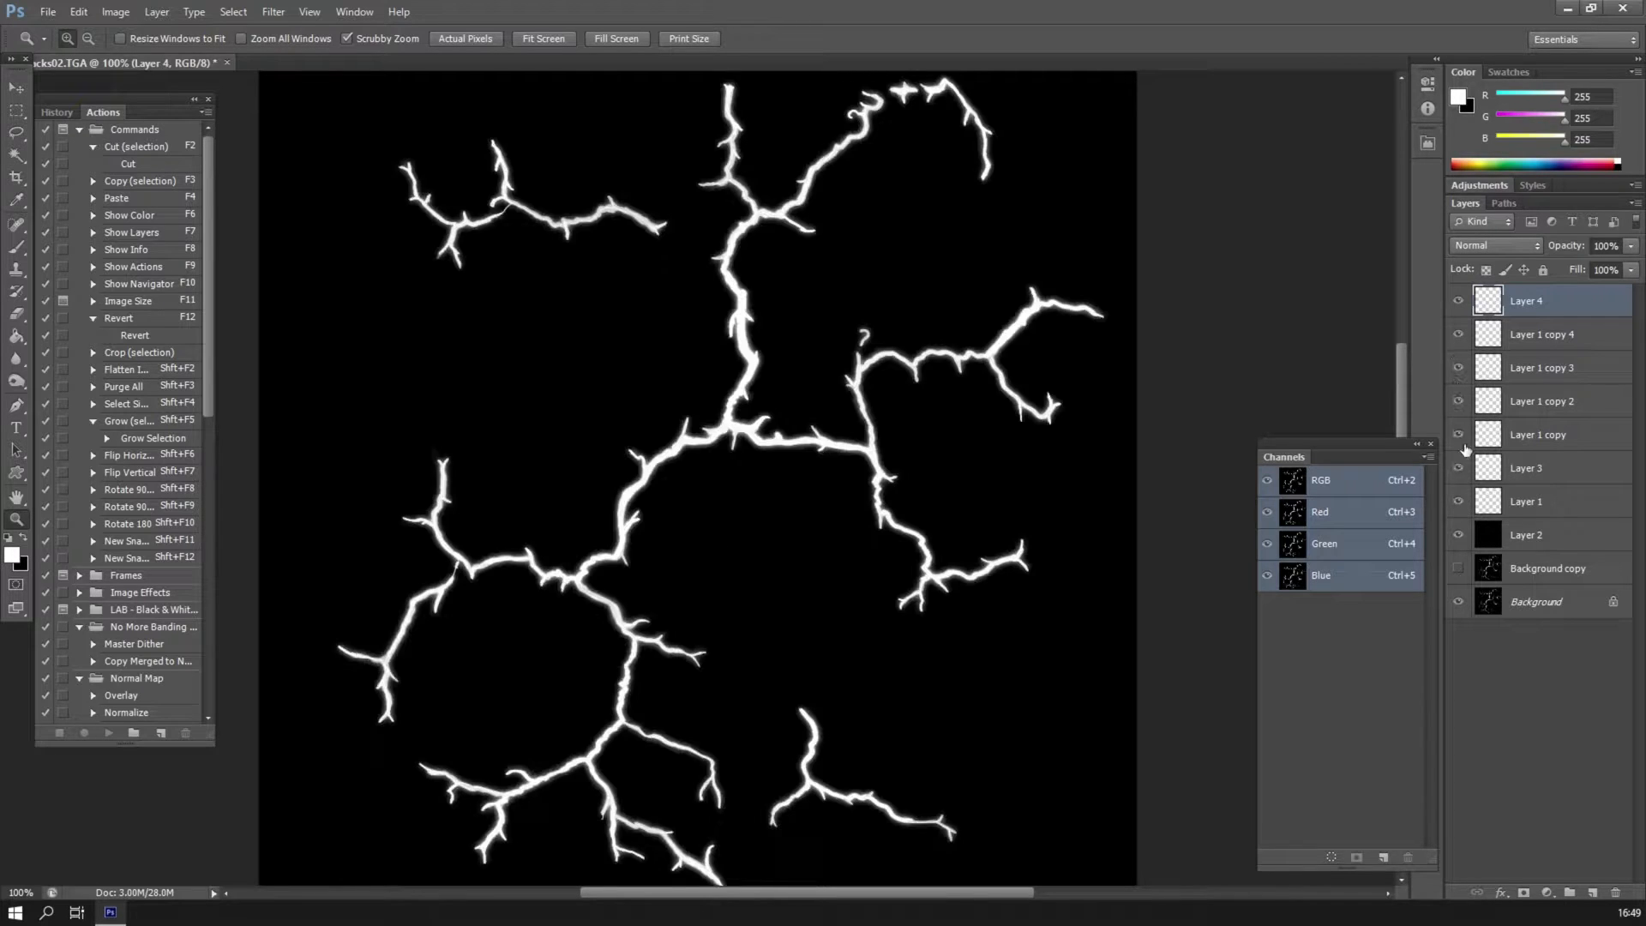
pyautogui.moveTo(1456, 339); pyautogui.dragTo(1450, 504)
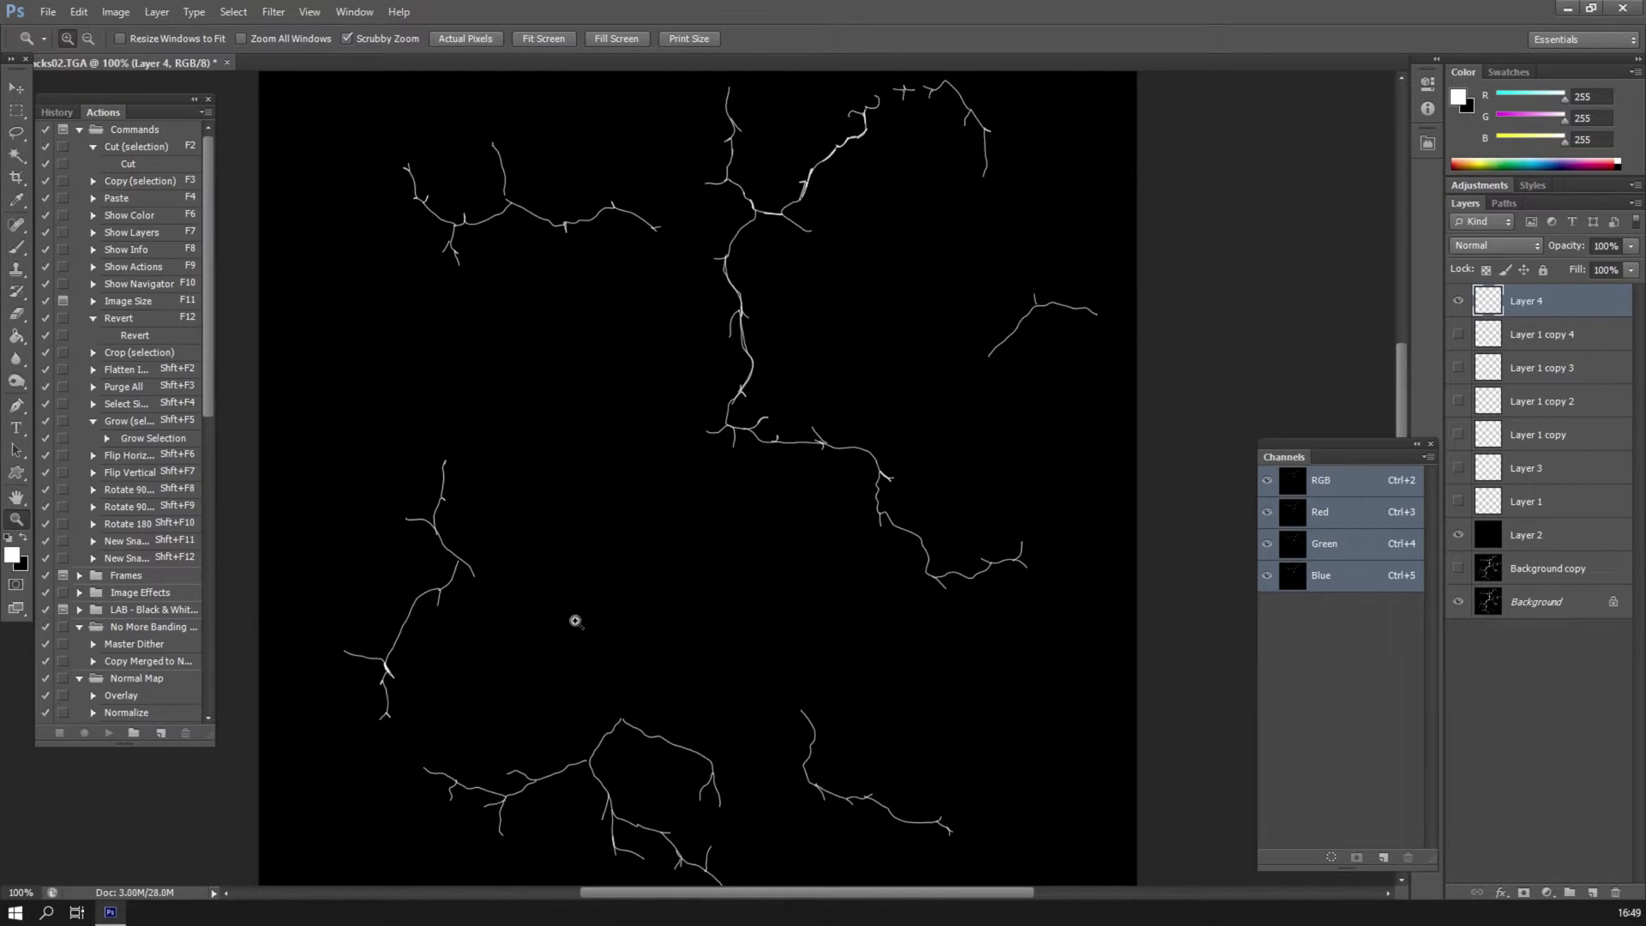
pyautogui.moveTo(1448, 341); pyautogui.dragTo(1448, 495)
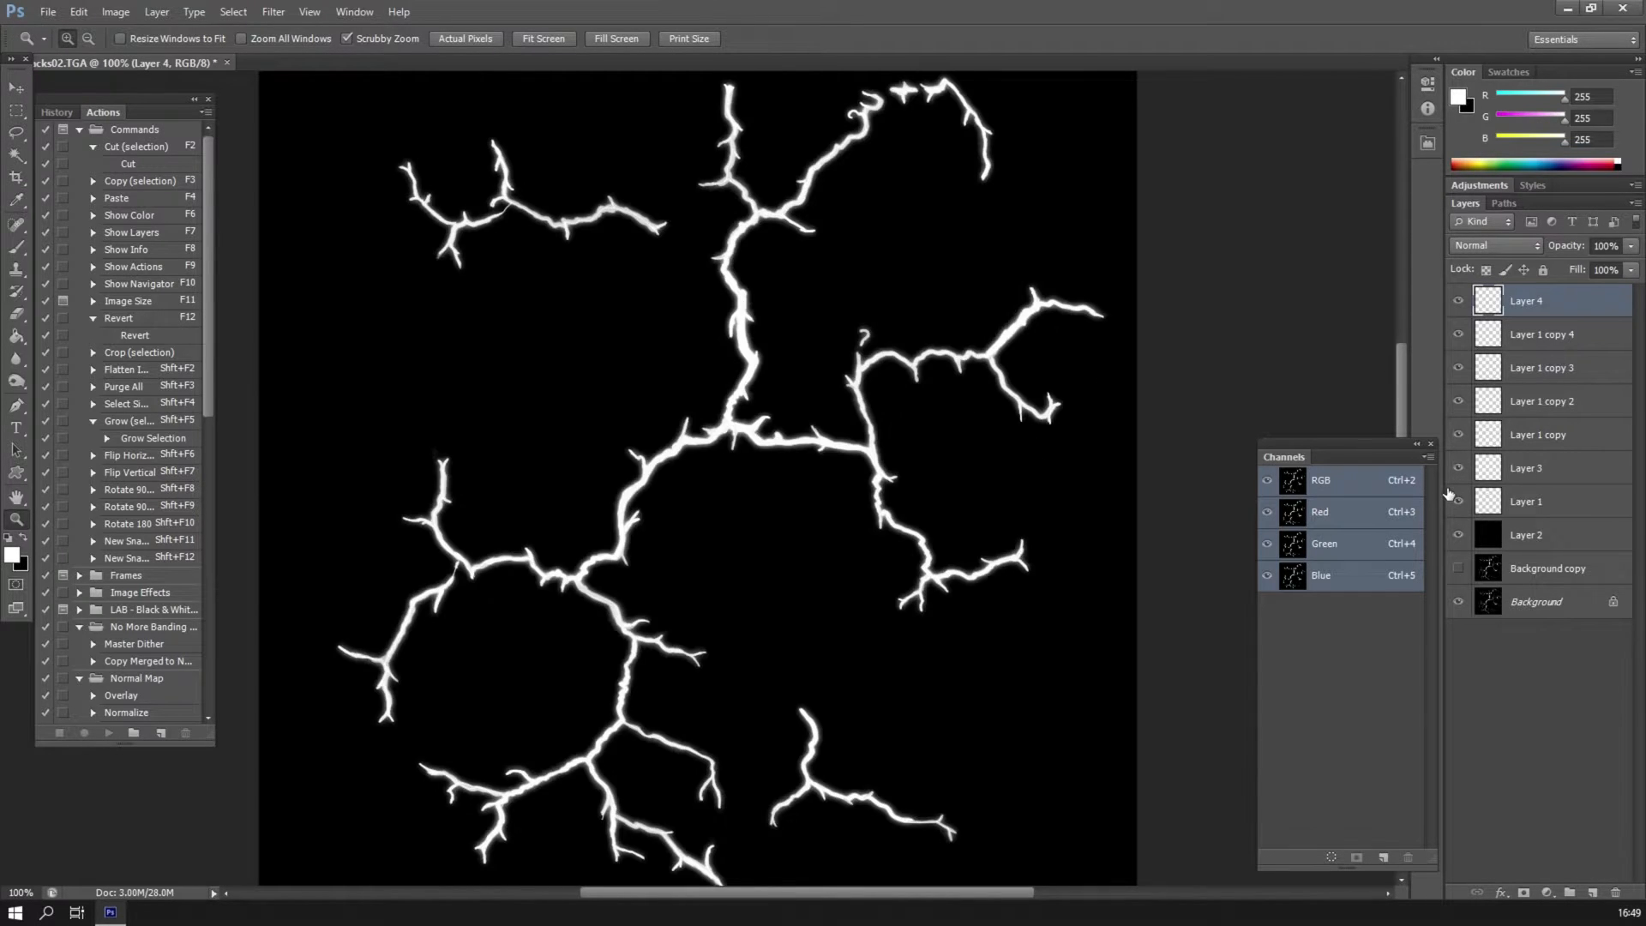
# Add fine white brush strokes on Layer 4 along the crack and spurs between the central junction and the left fork, and check them in isolation.
pyautogui.moveTo(713, 455); pyautogui.dragTo(789, 544)
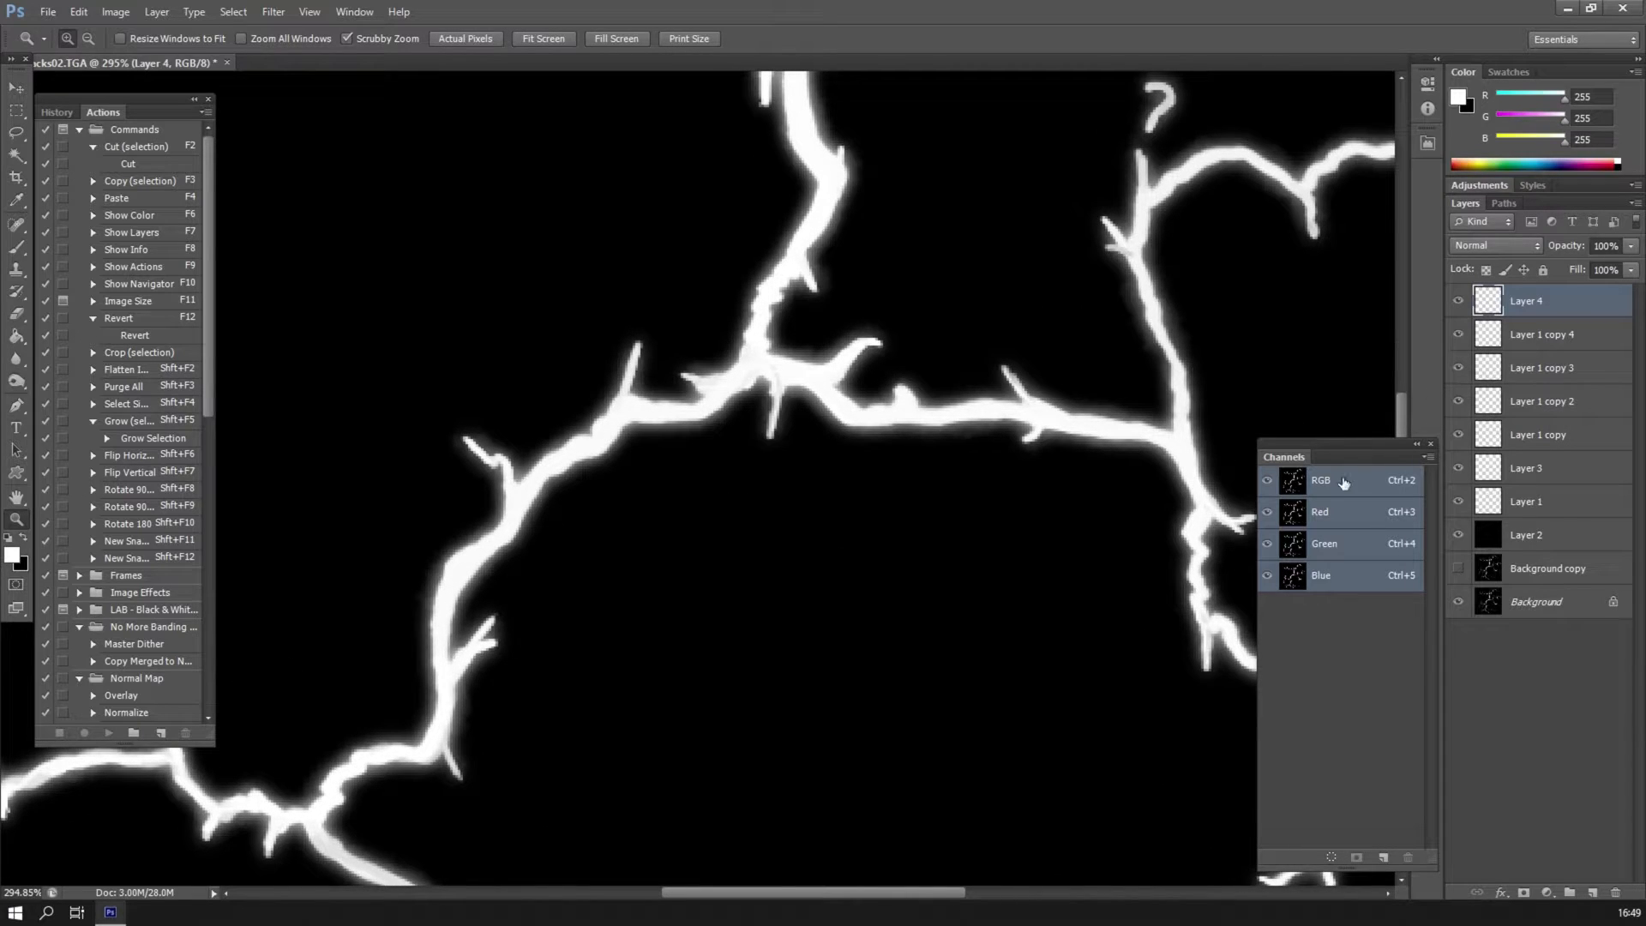
pyautogui.click(16, 247)
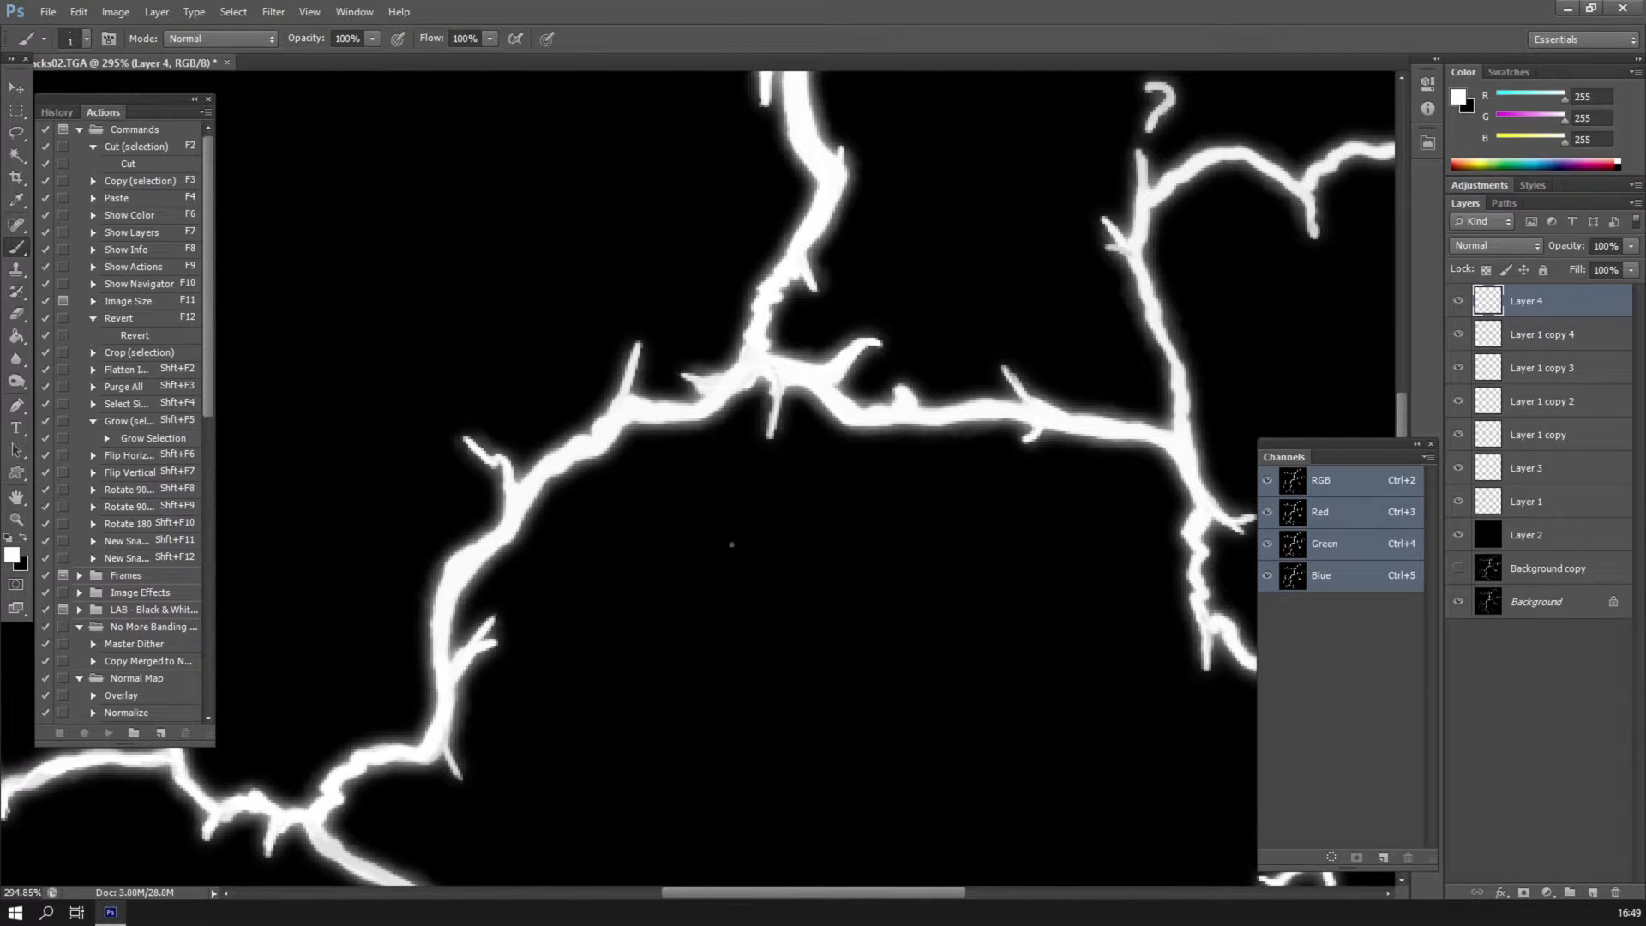
pyautogui.moveTo(801, 632); pyautogui.dragTo(1102, 522)
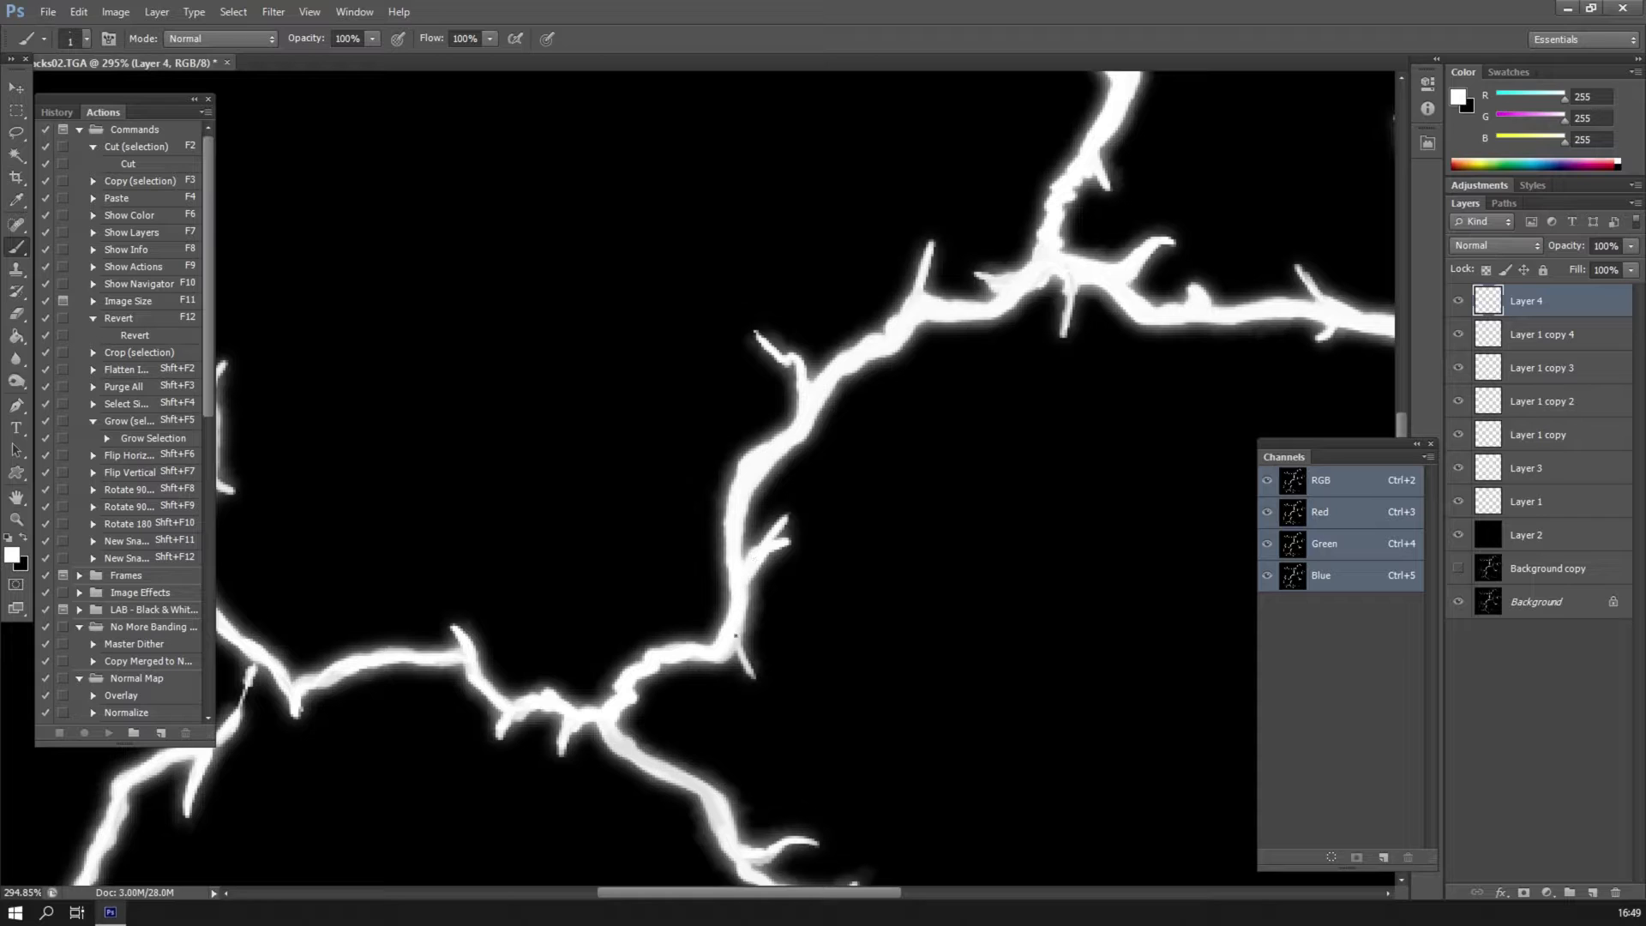
pyautogui.moveTo(679, 540); pyautogui.dragTo(915, 211)
pyautogui.moveTo(899, 370); pyautogui.dragTo(836, 390)
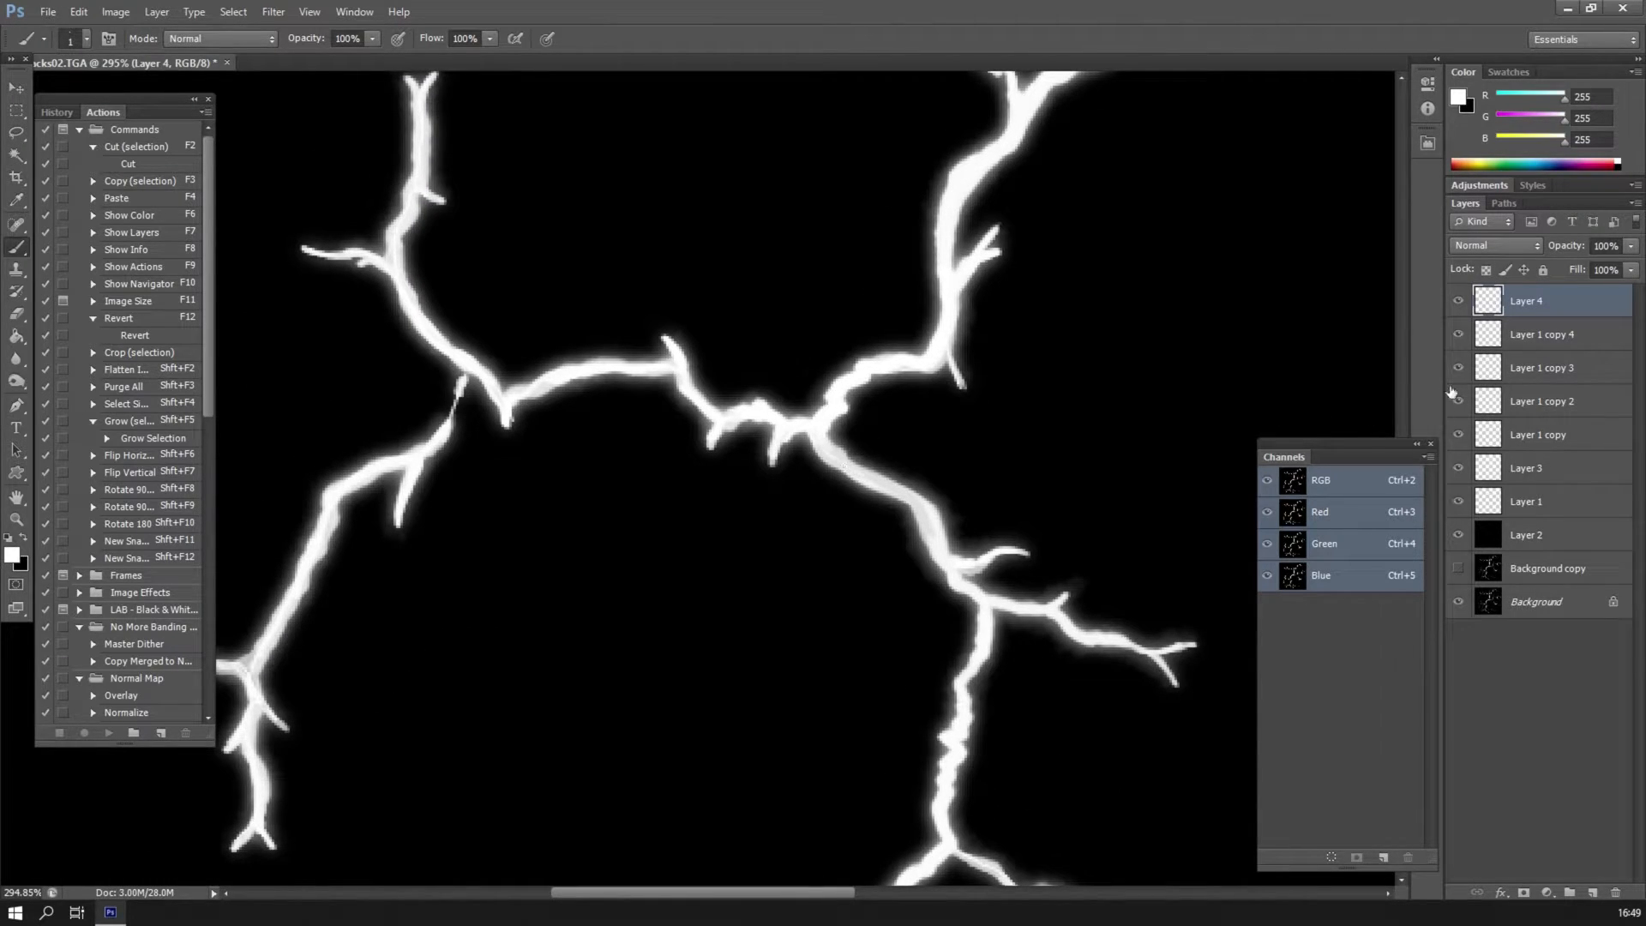
pyautogui.moveTo(1458, 336)
pyautogui.mouseDown()
pyautogui.moveTo(1458, 509)
pyautogui.moveTo(1457, 334)
pyautogui.mouseUp()
pyautogui.moveTo(773, 456)
pyautogui.mouseDown()
pyautogui.moveTo(770, 471)
pyautogui.moveTo(704, 455)
pyautogui.mouseUp()
pyautogui.moveTo(677, 369); pyautogui.dragTo(624, 370)
pyautogui.moveTo(1458, 335); pyautogui.dragTo(1459, 501)
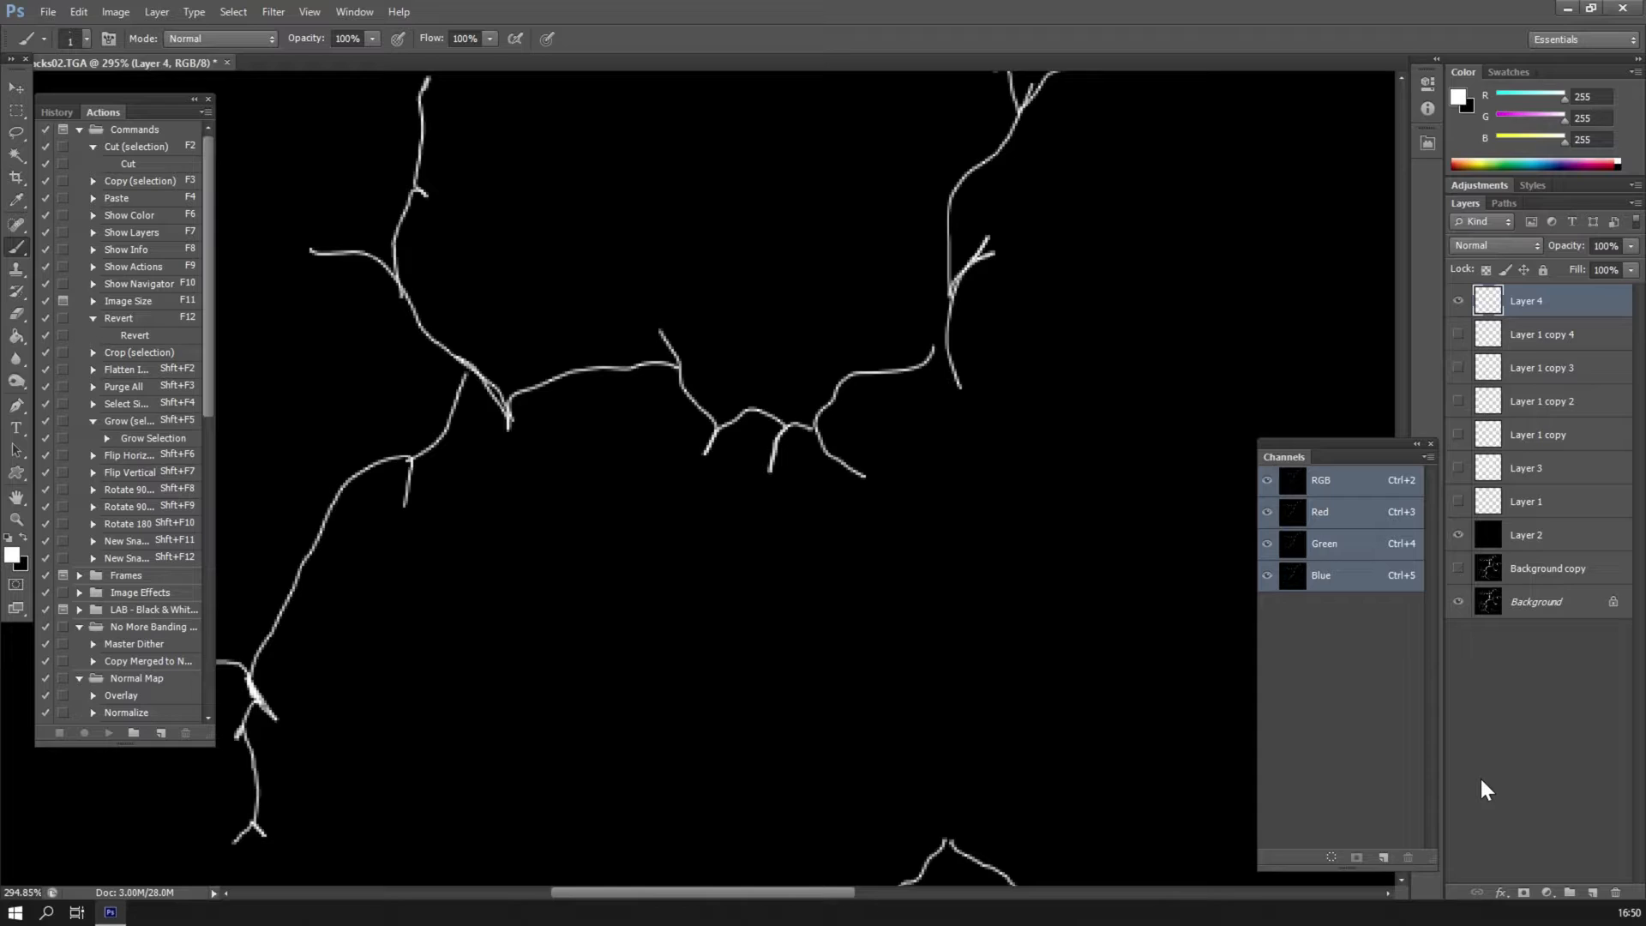
pyautogui.moveTo(1458, 335); pyautogui.dragTo(1460, 502)
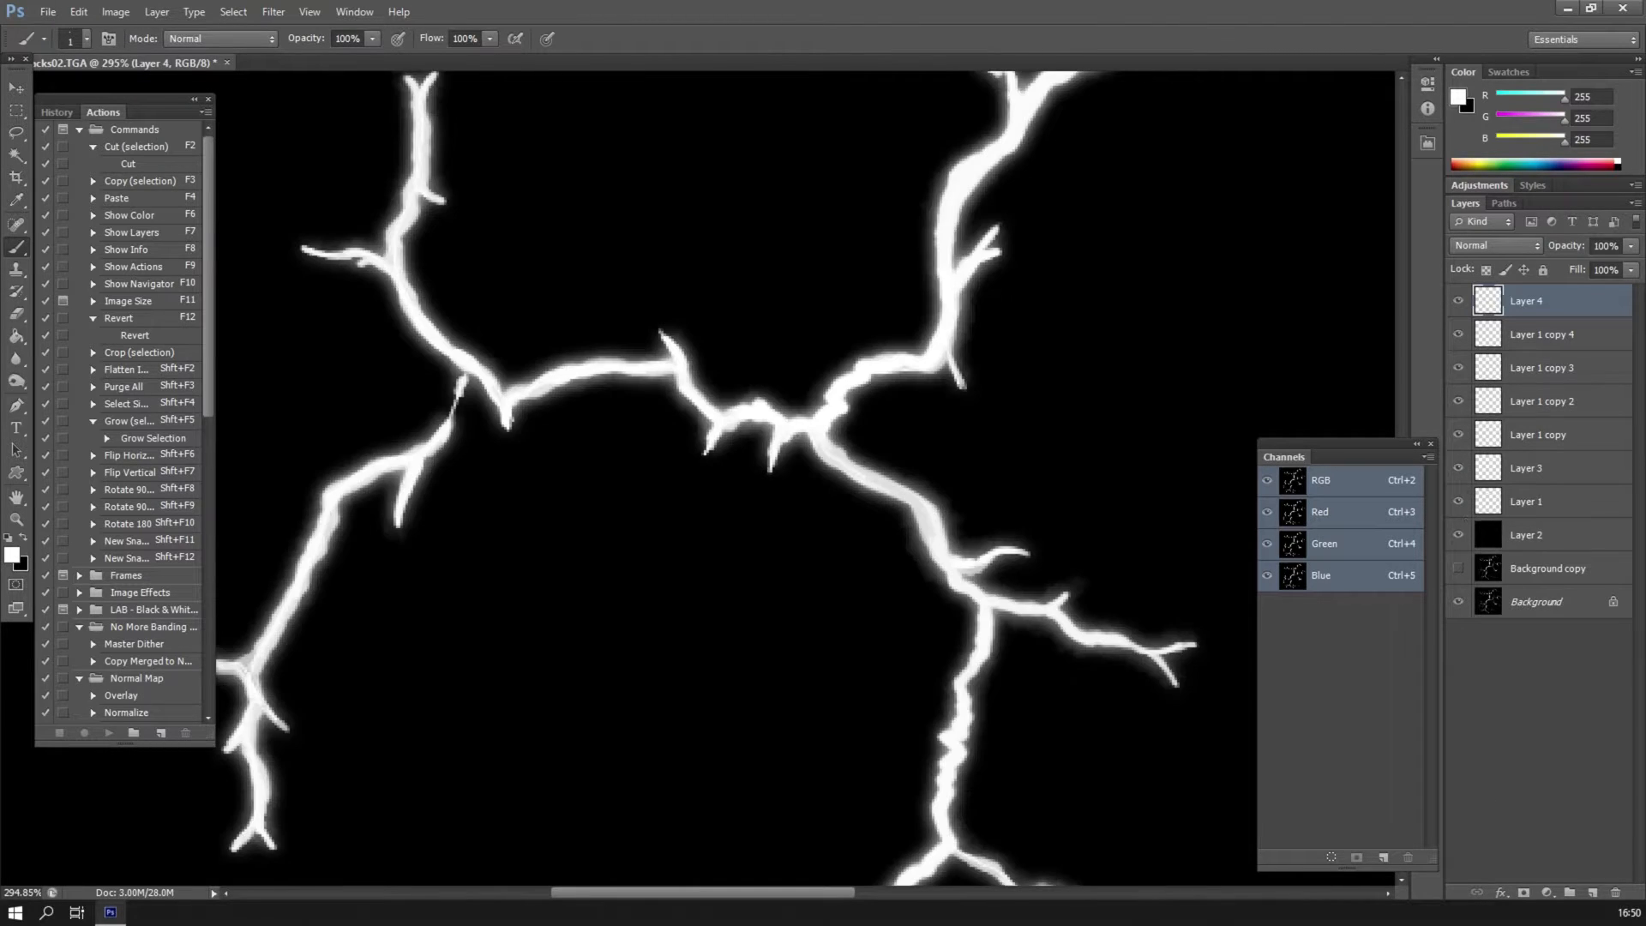
# Add fine white strokes to the crack descending from the lower junction and to its right-hand side branches, ending with the whole texture in view.
pyautogui.moveTo(858, 474); pyautogui.dragTo(904, 498)
pyautogui.moveTo(1010, 554); pyautogui.dragTo(985, 564)
pyautogui.moveTo(1089, 641); pyautogui.dragTo(1204, 642)
pyautogui.moveTo(826, 618); pyautogui.dragTo(780, 284)
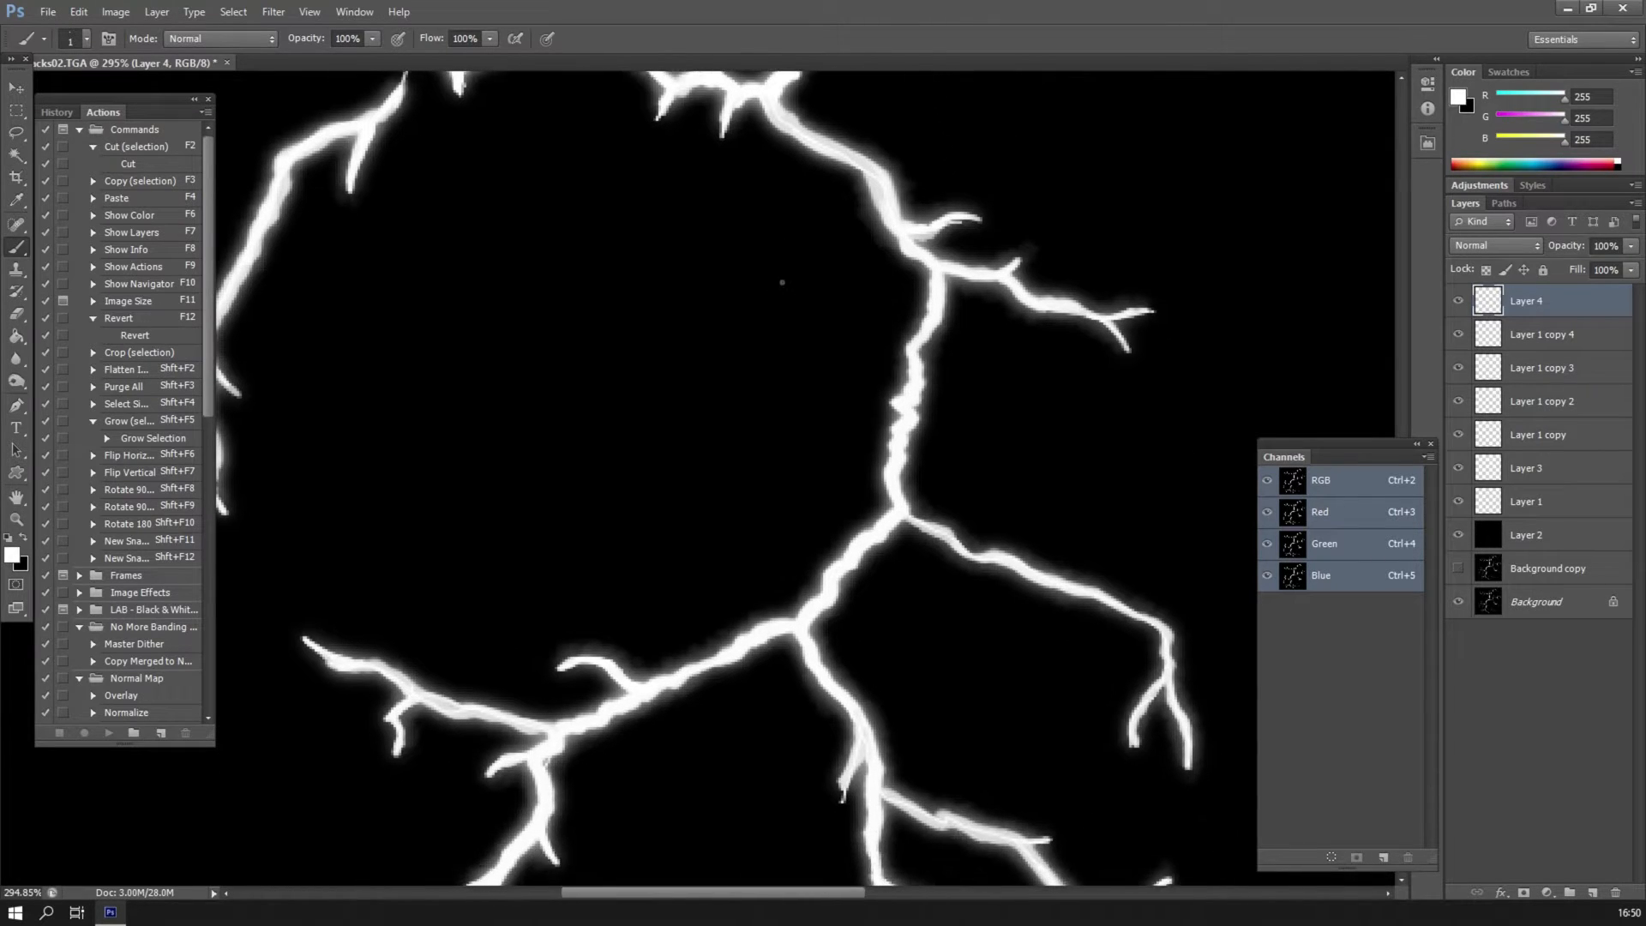
pyautogui.moveTo(1460, 335)
pyautogui.mouseDown()
pyautogui.moveTo(1457, 502)
pyautogui.moveTo(1459, 336)
pyautogui.mouseUp()
pyautogui.hotkey('ctrl', '0')
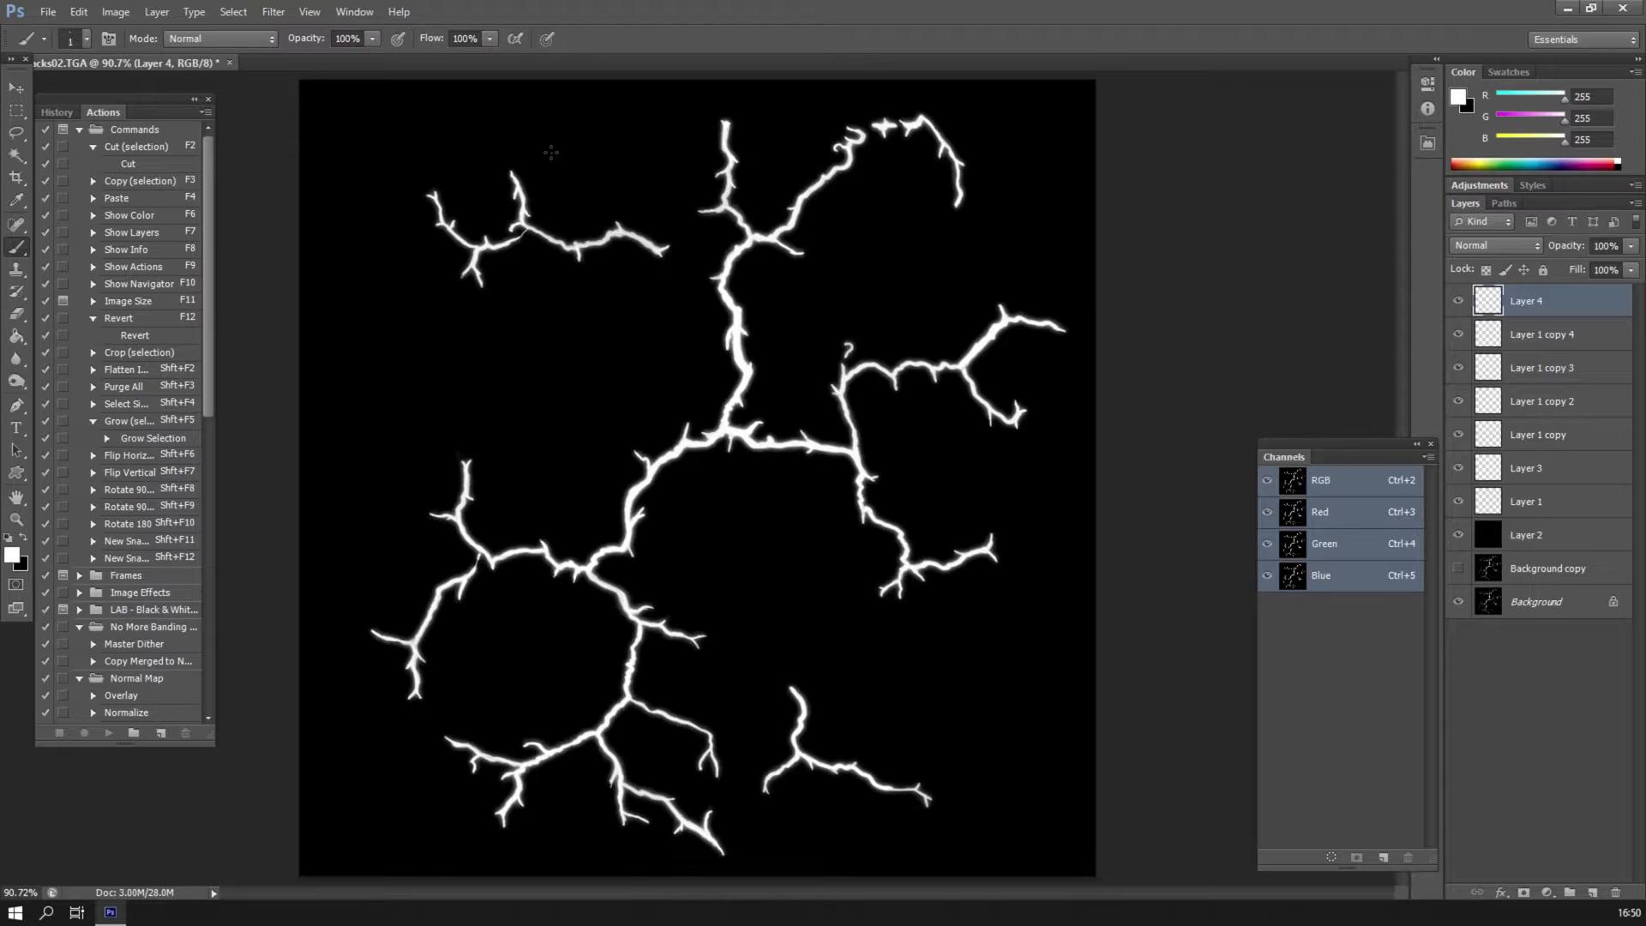
# Try flattening the image with the hidden layers discarded, and undo the flattening.
pyautogui.keyDown('shift'); pyautogui.click(1489, 602); pyautogui.keyUp('shift')
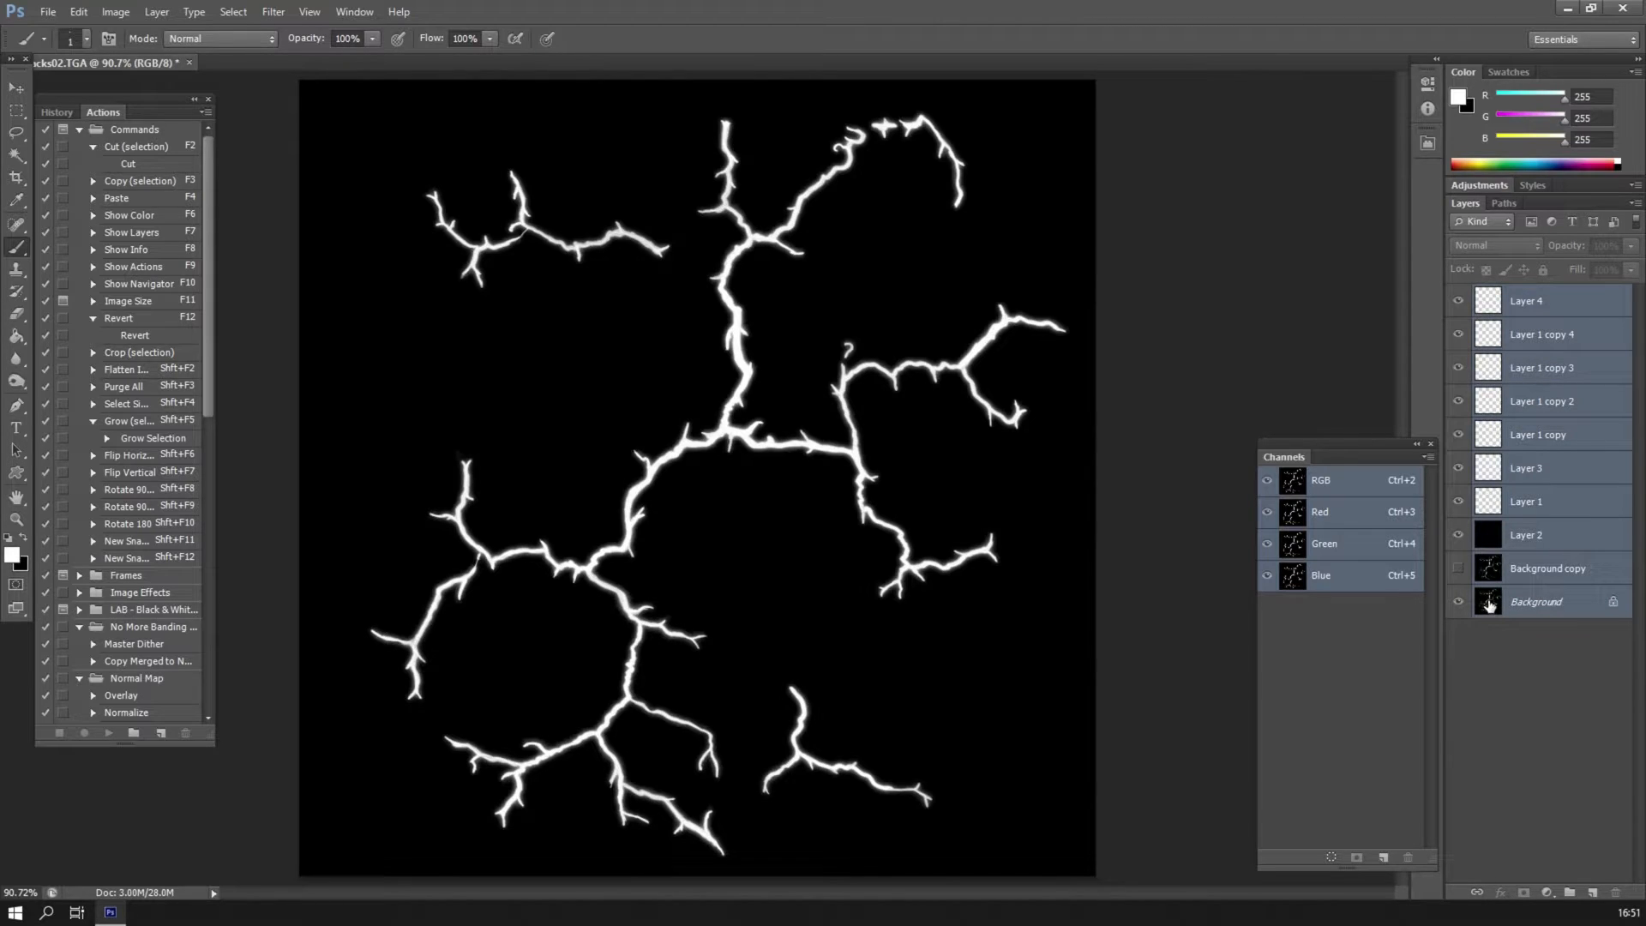
pyautogui.click(260, 14)
pyautogui.moveTo(165, 12)
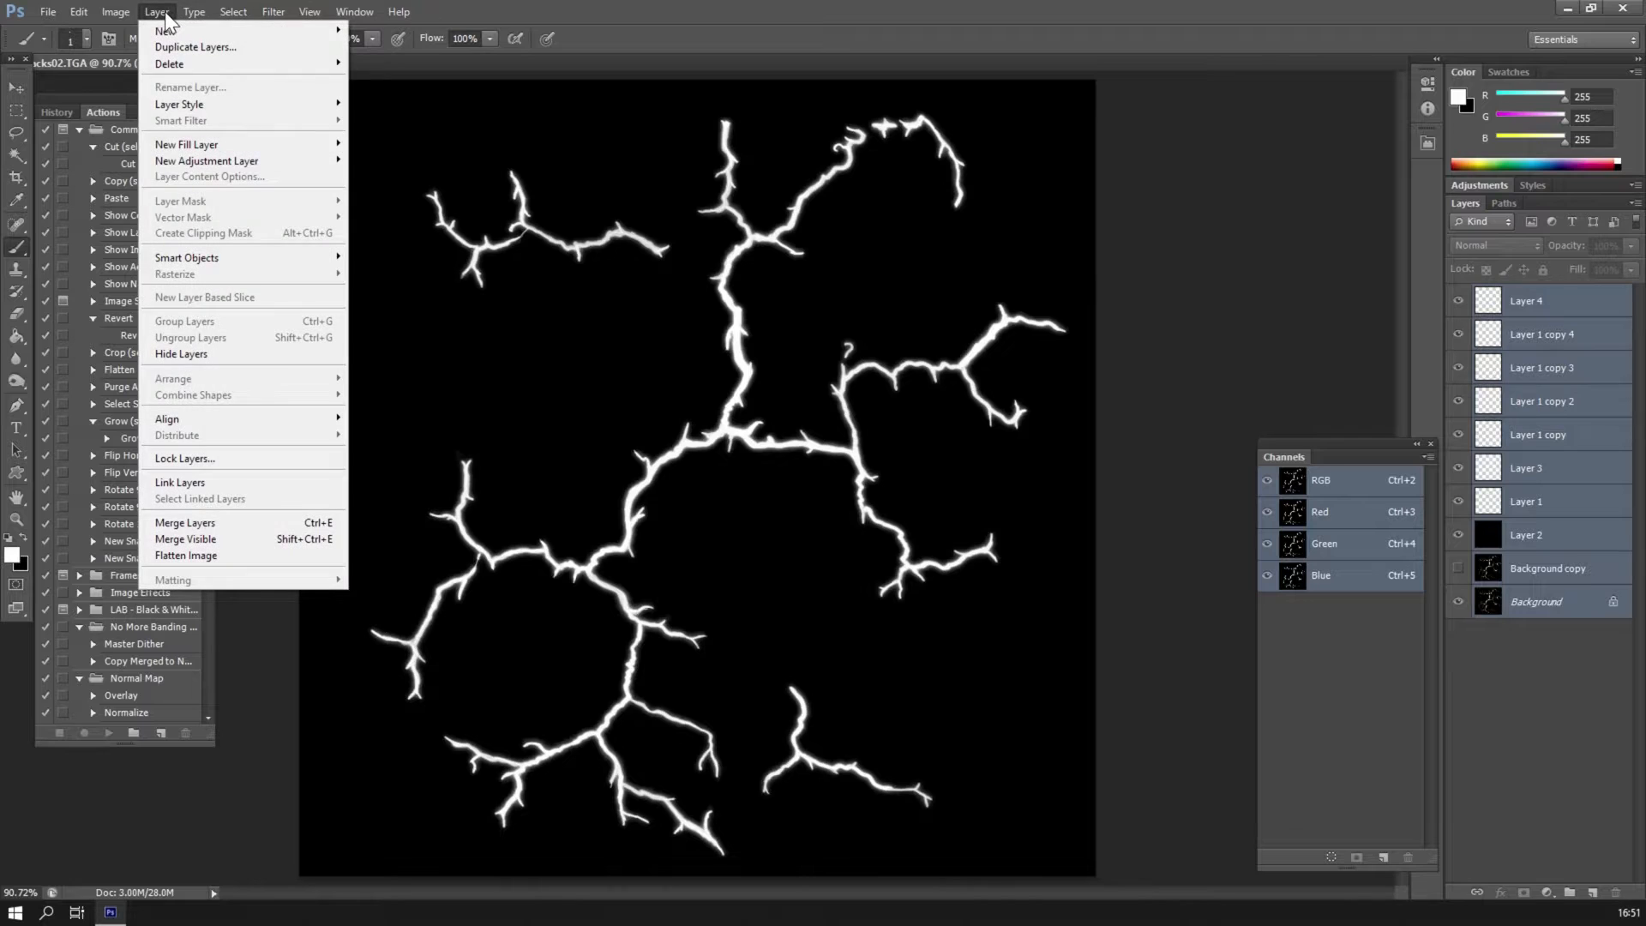
pyautogui.click(187, 555)
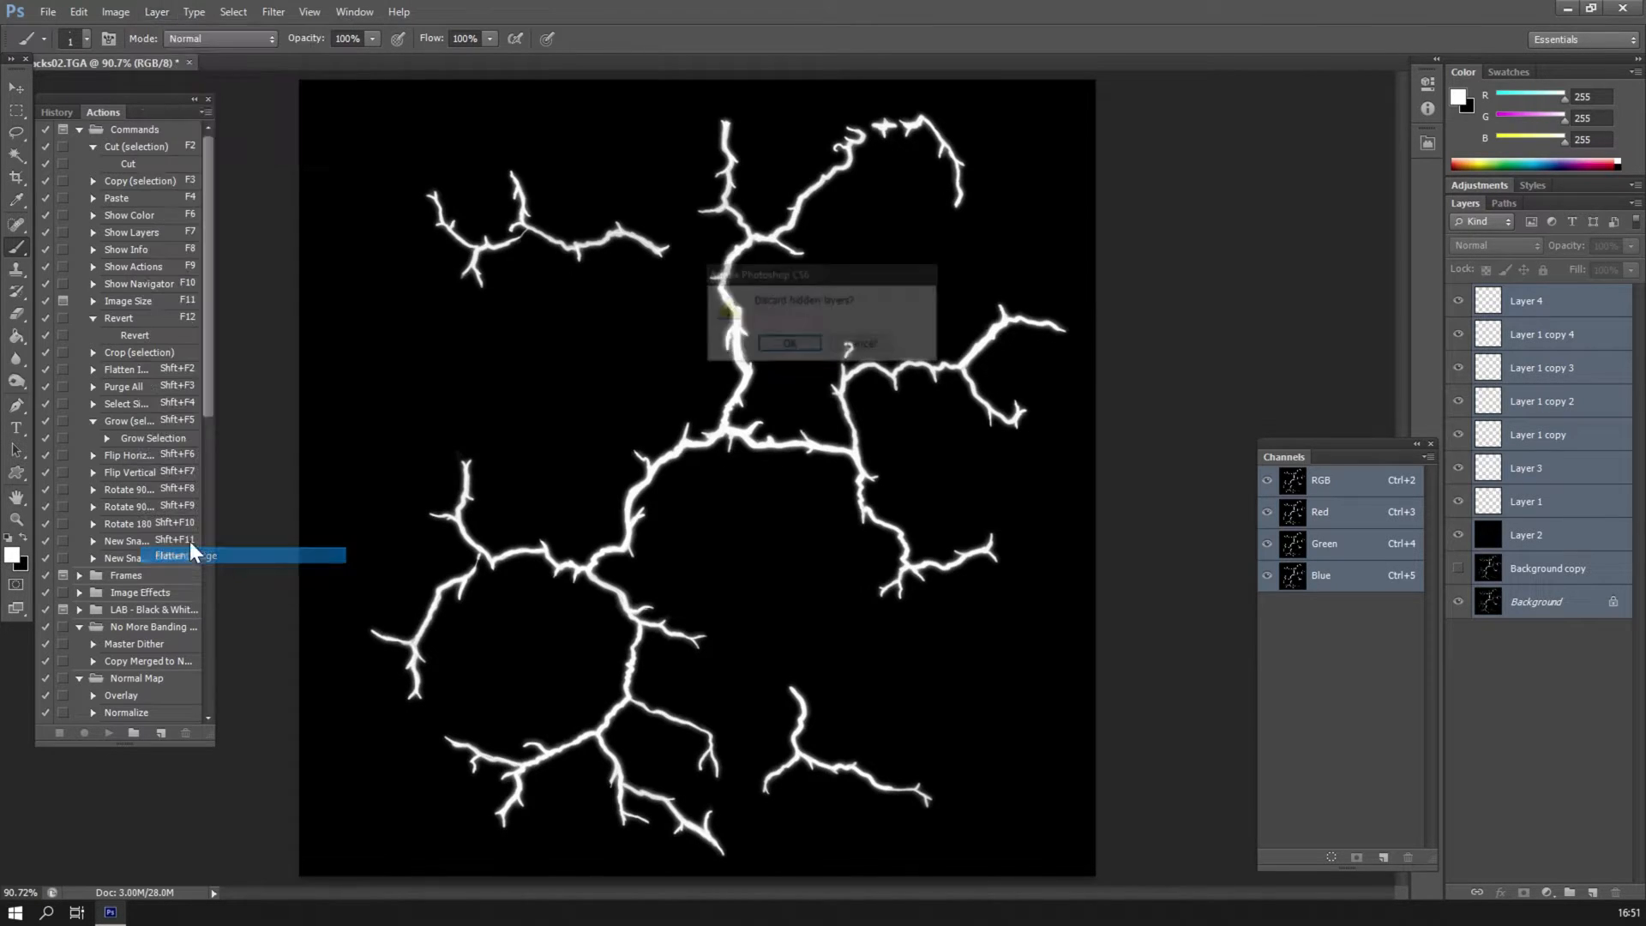
pyautogui.click(780, 345)
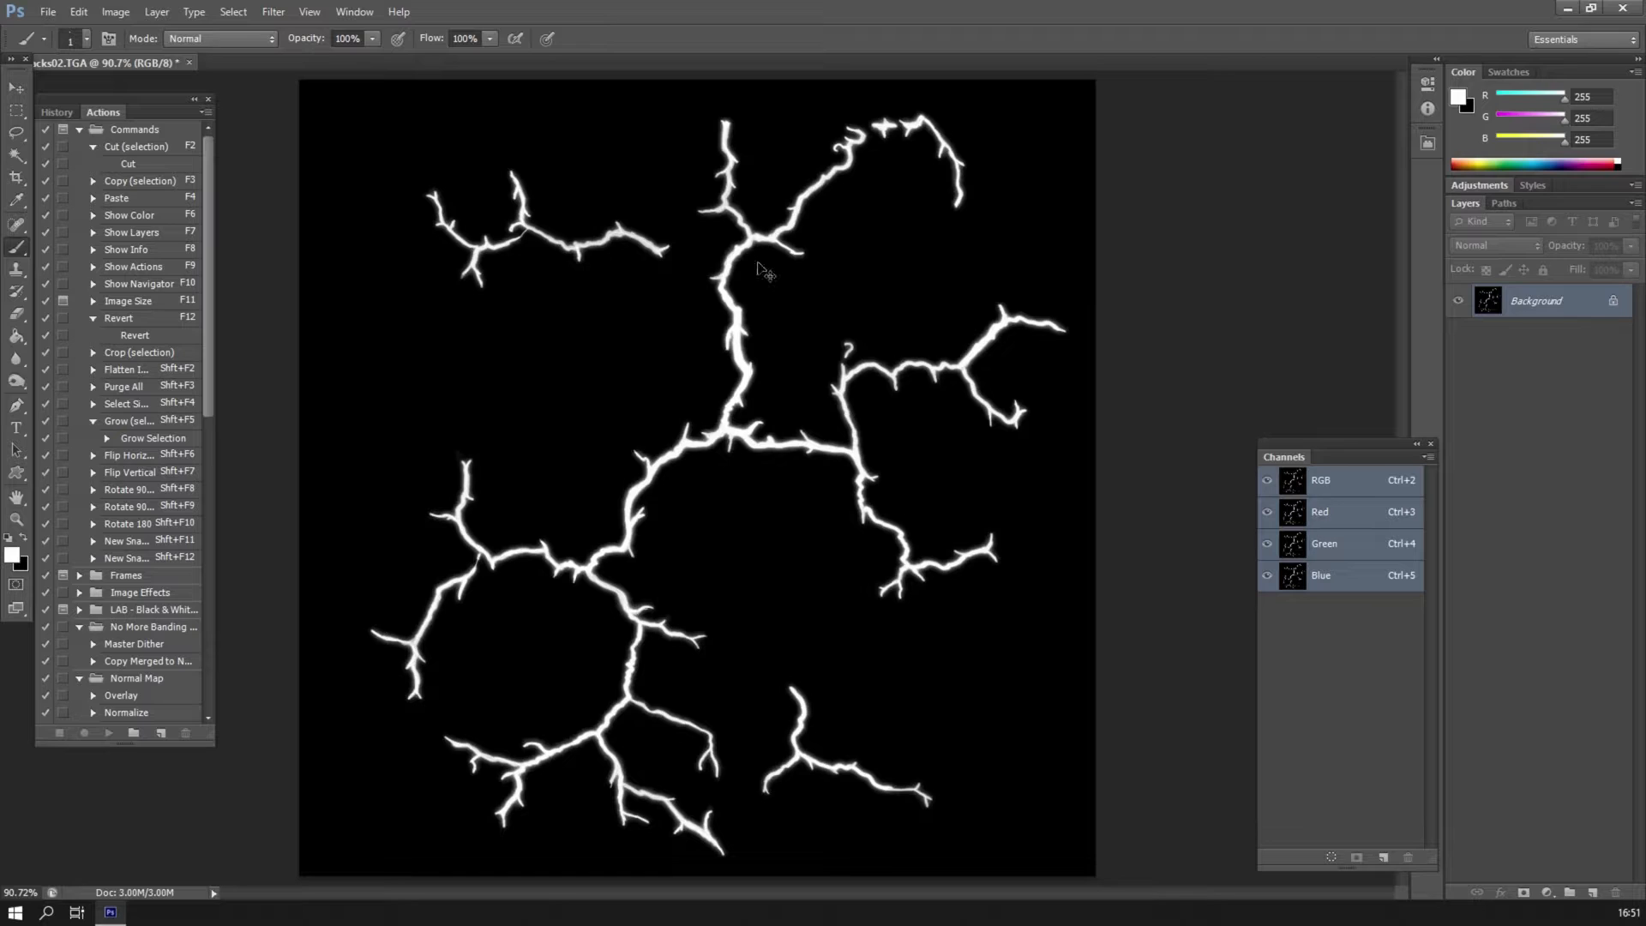
pyautogui.hotkey('ctrl', 'a')
pyautogui.hotkey('ctrl', 'd')
pyautogui.hotkey('ctrl', 'alt', 'z')
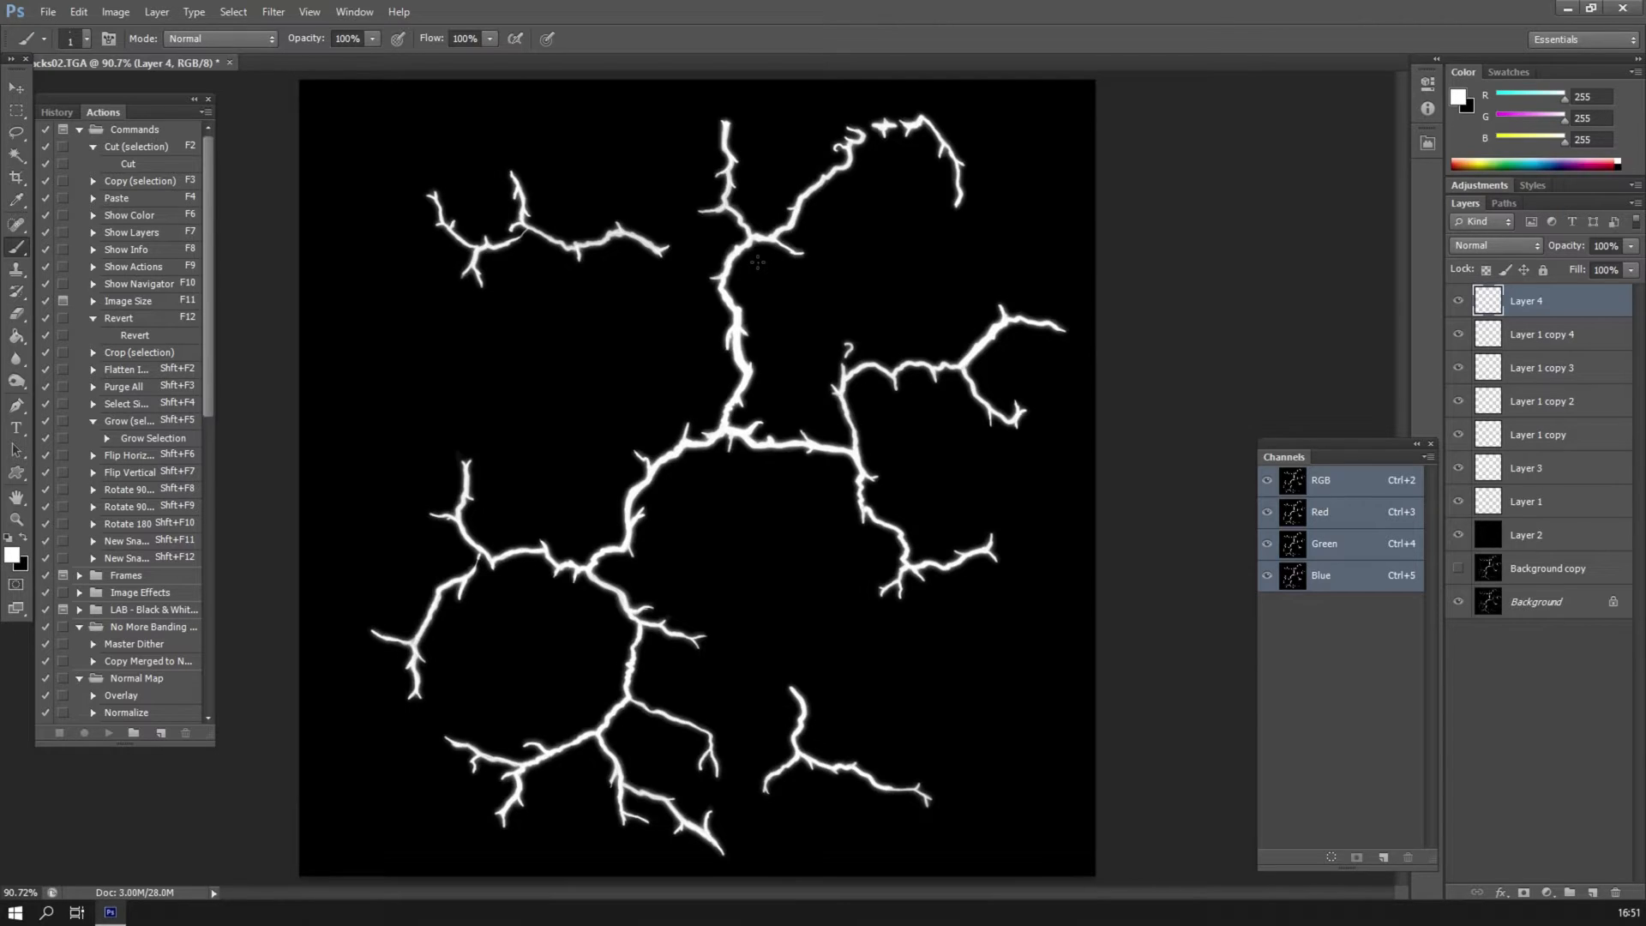
# Stamp all visible layers into two new merged layers at the top of the stack.
pyautogui.hotkey('ctrl', 'shift', 'alt', 'e')
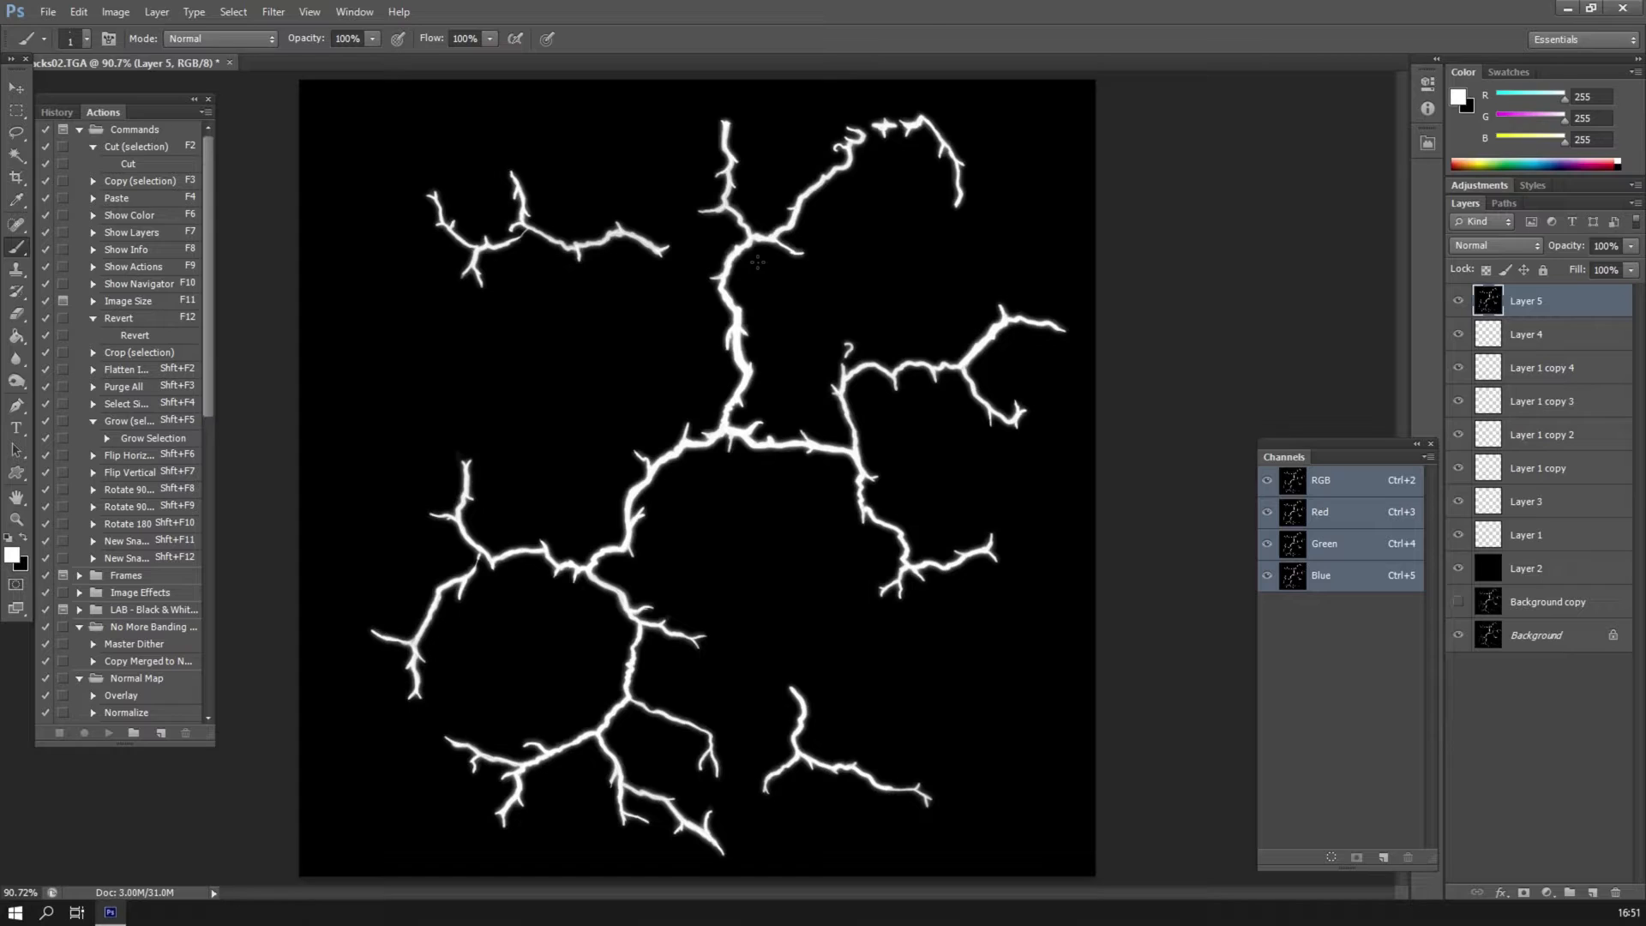
pyautogui.hotkey('ctrl', 'shift', 'alt', 'e')
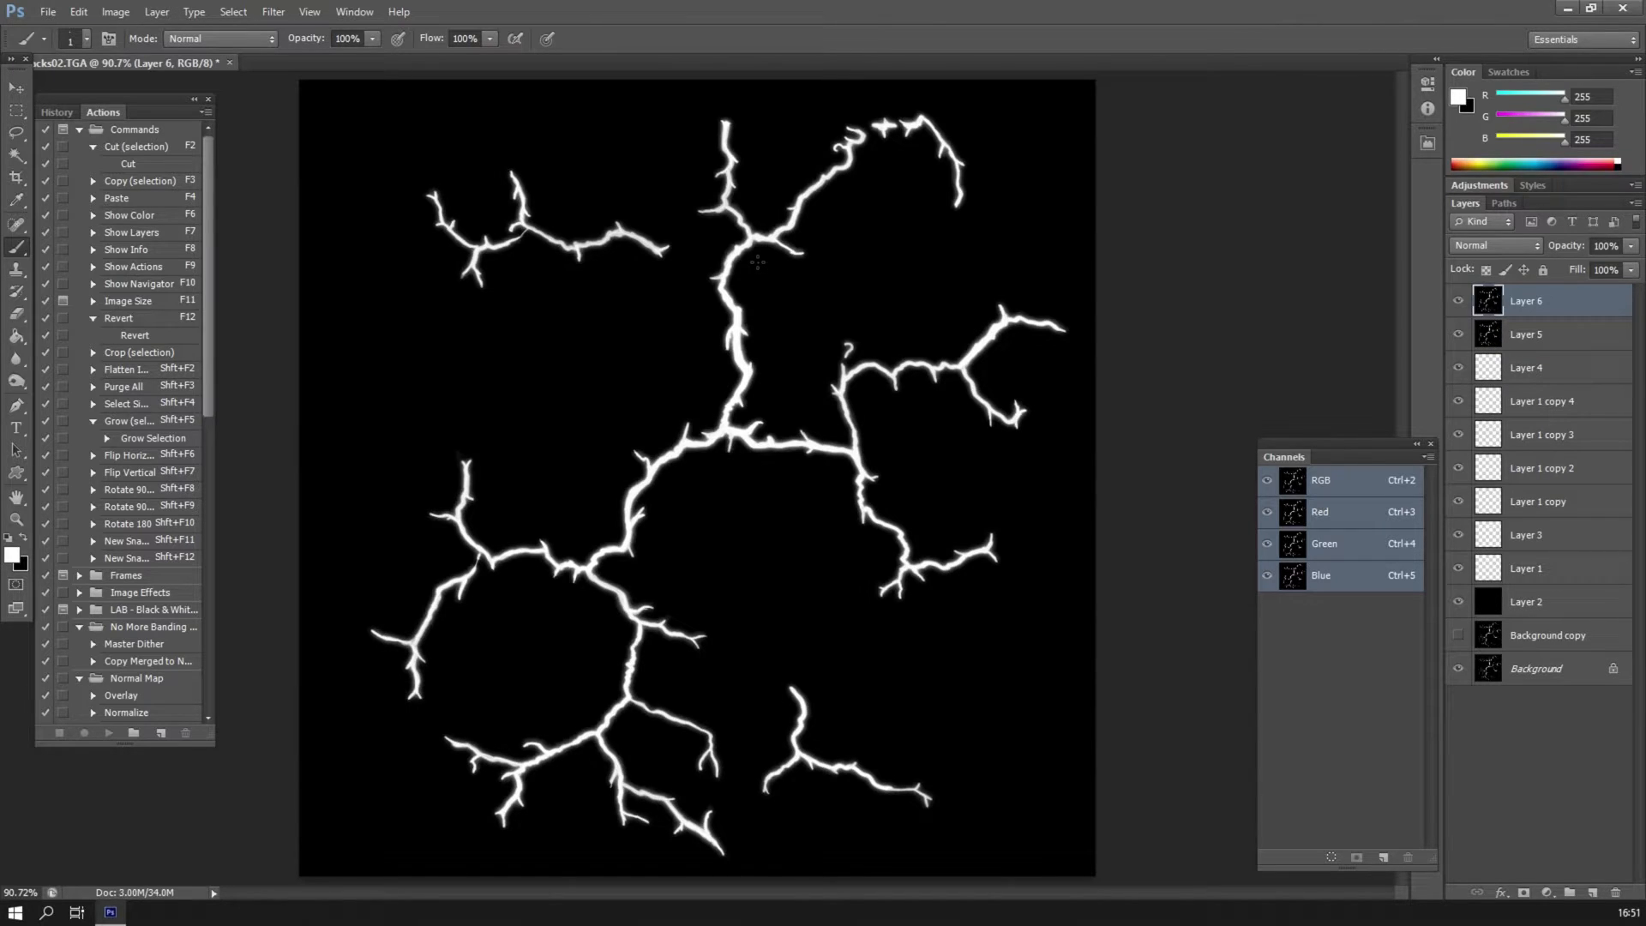
# Open the Filter Gallery for the topmost merged layer and preview the Cutout filter.
pyautogui.click(274, 12)
pyautogui.moveTo(310, 12)
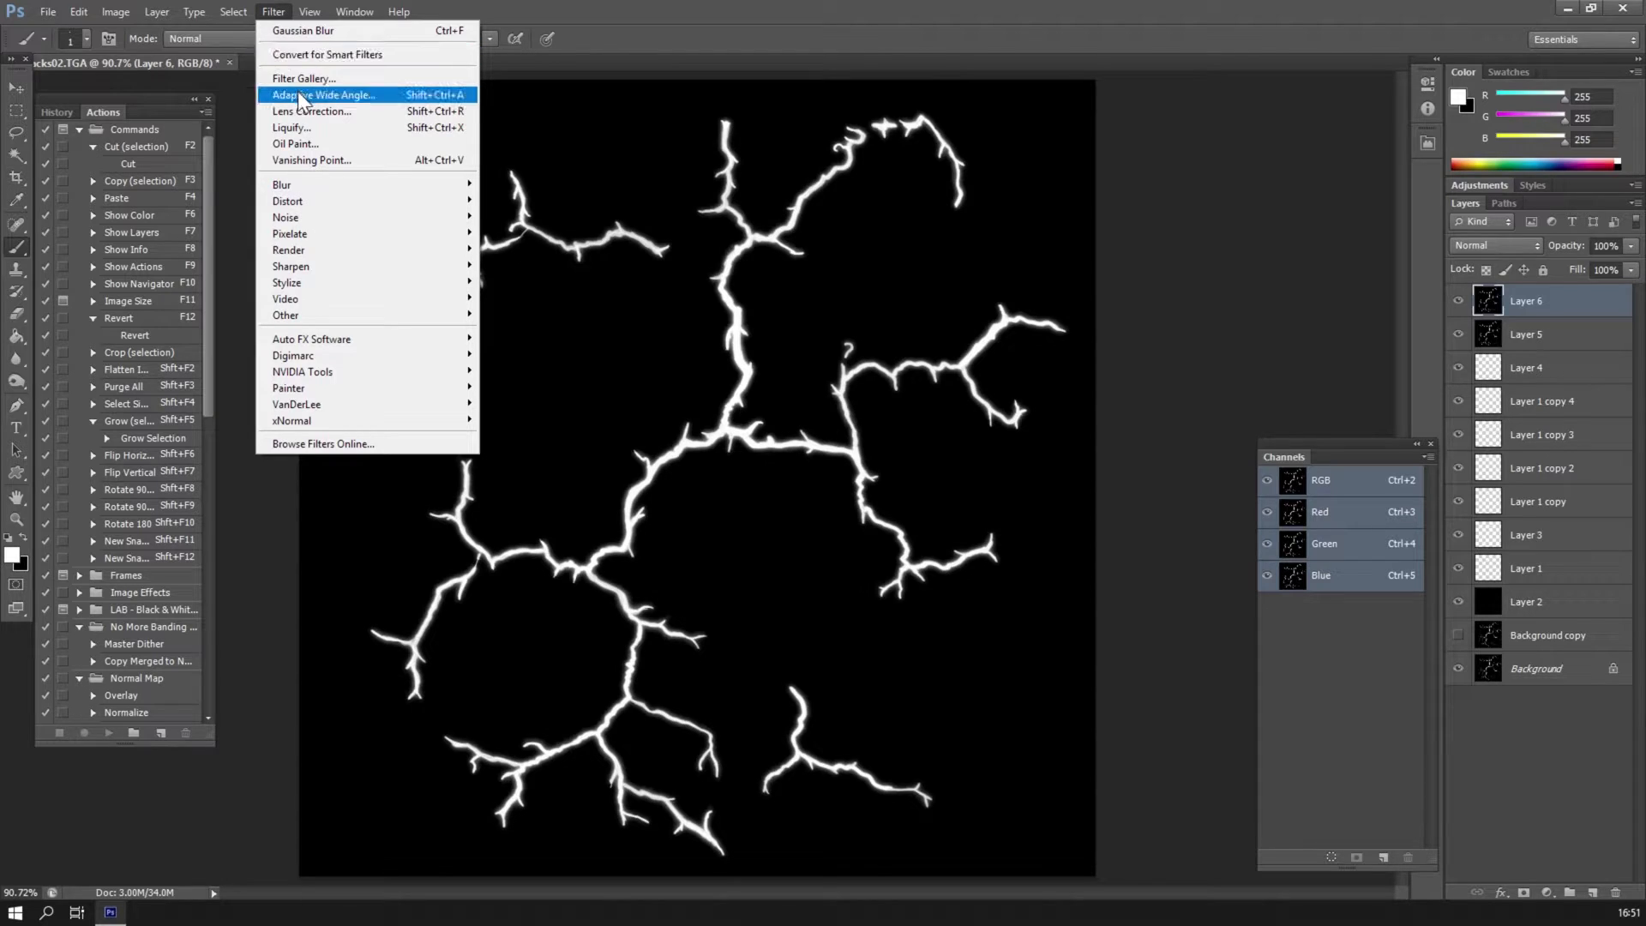
pyautogui.click(293, 79)
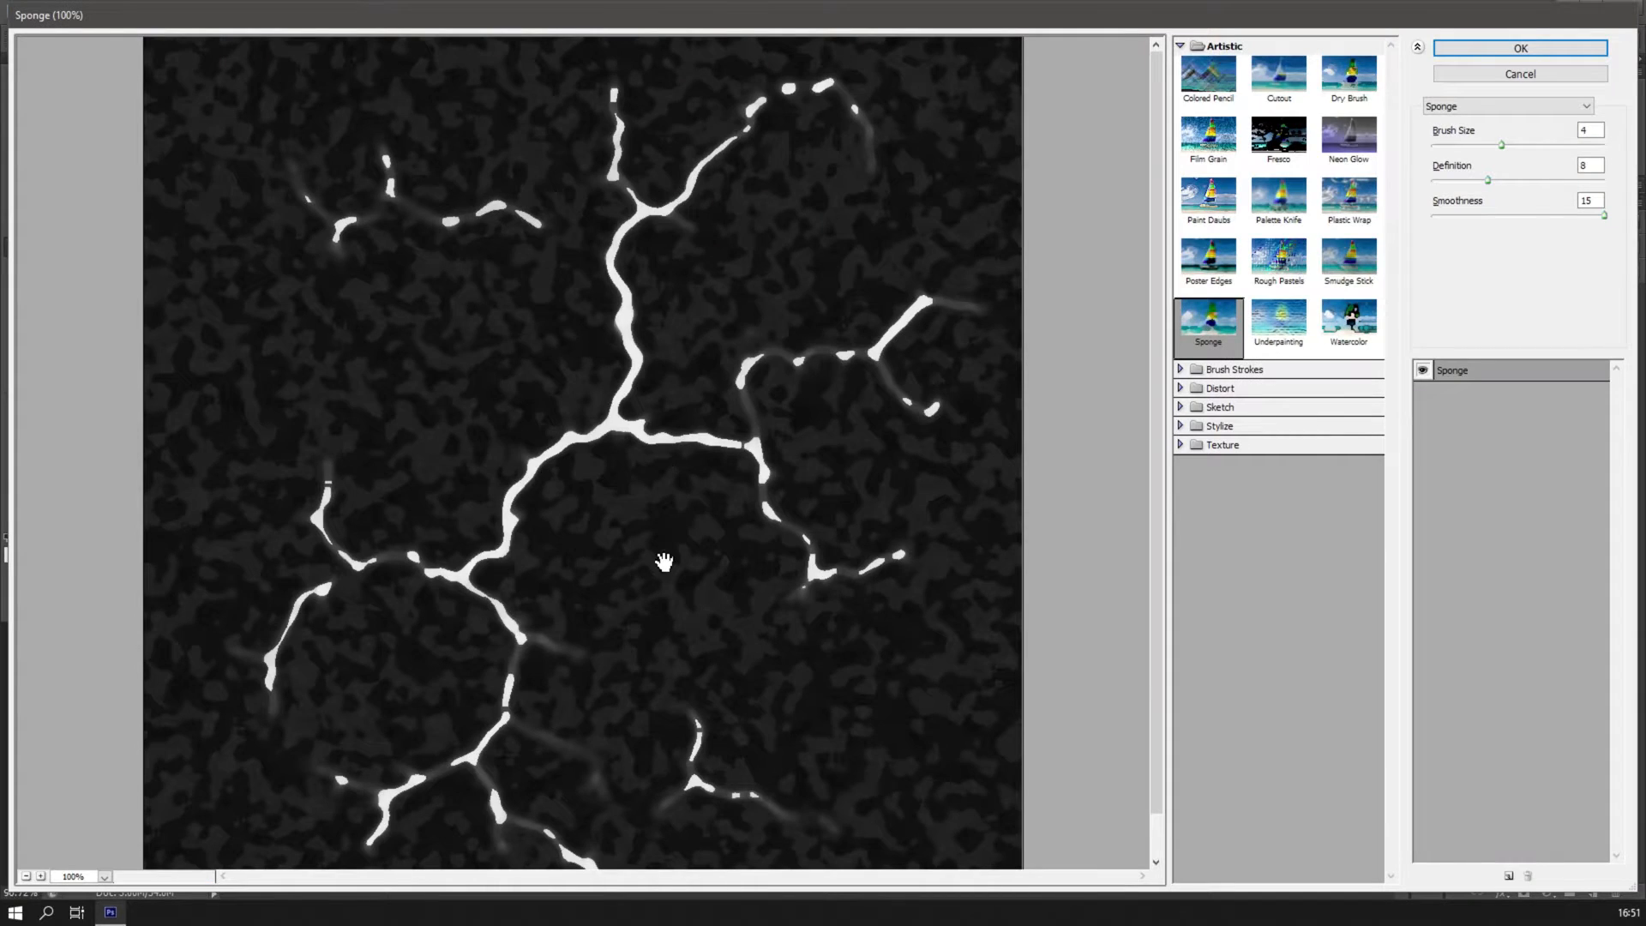
pyautogui.click(1278, 76)
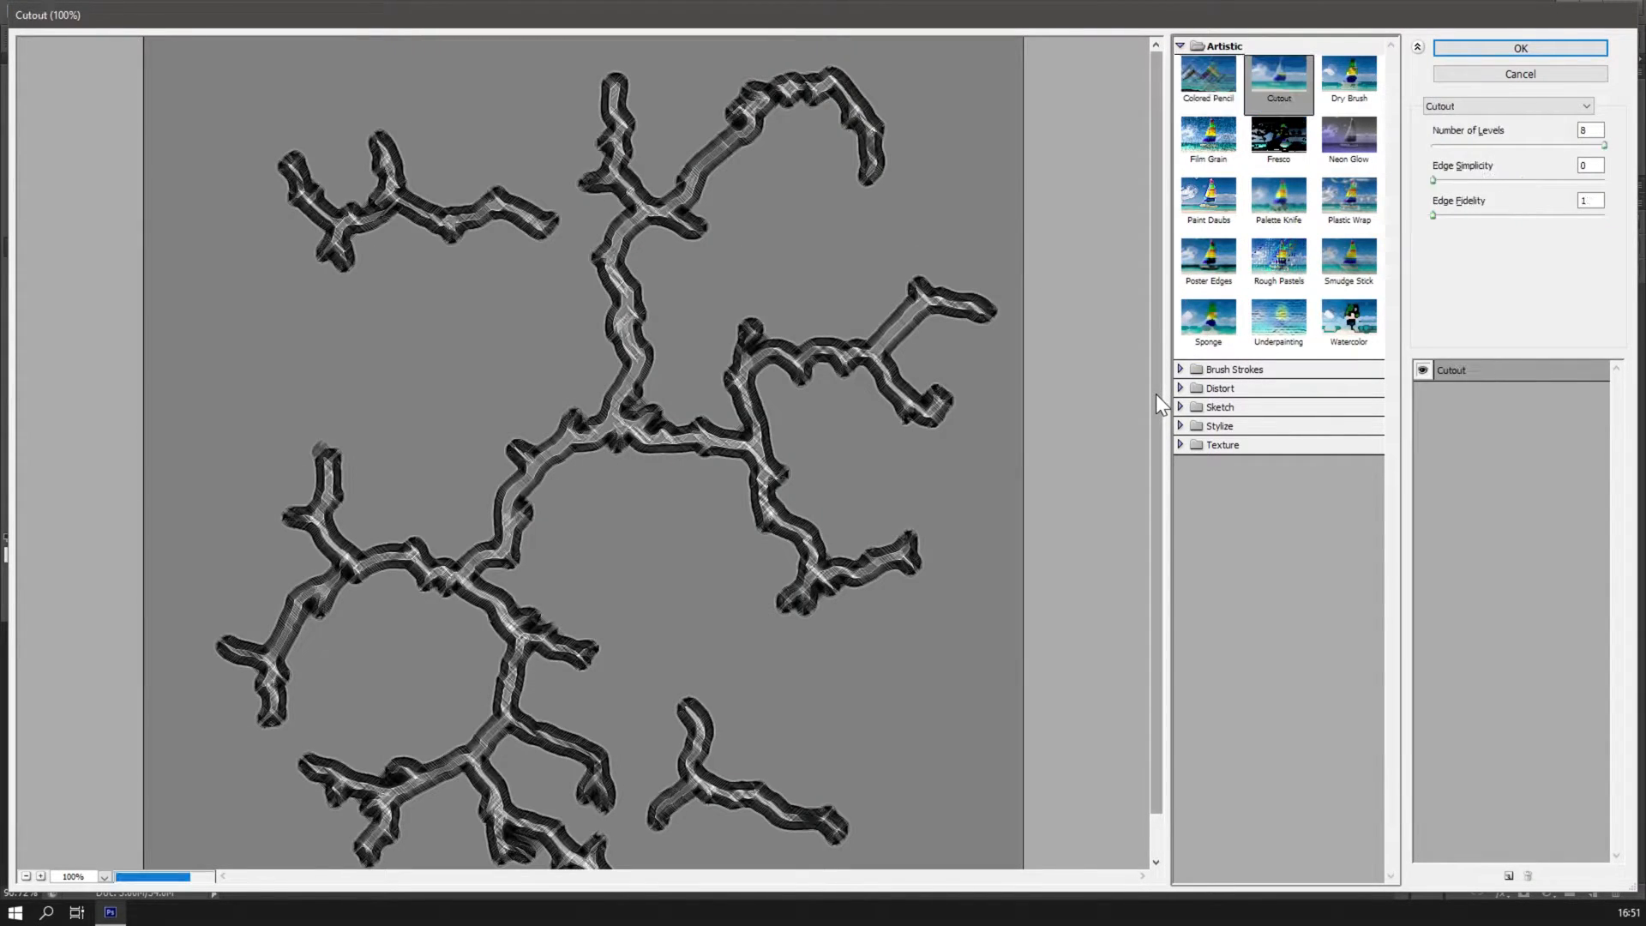
pyautogui.press('Right')
pyautogui.press('Left')
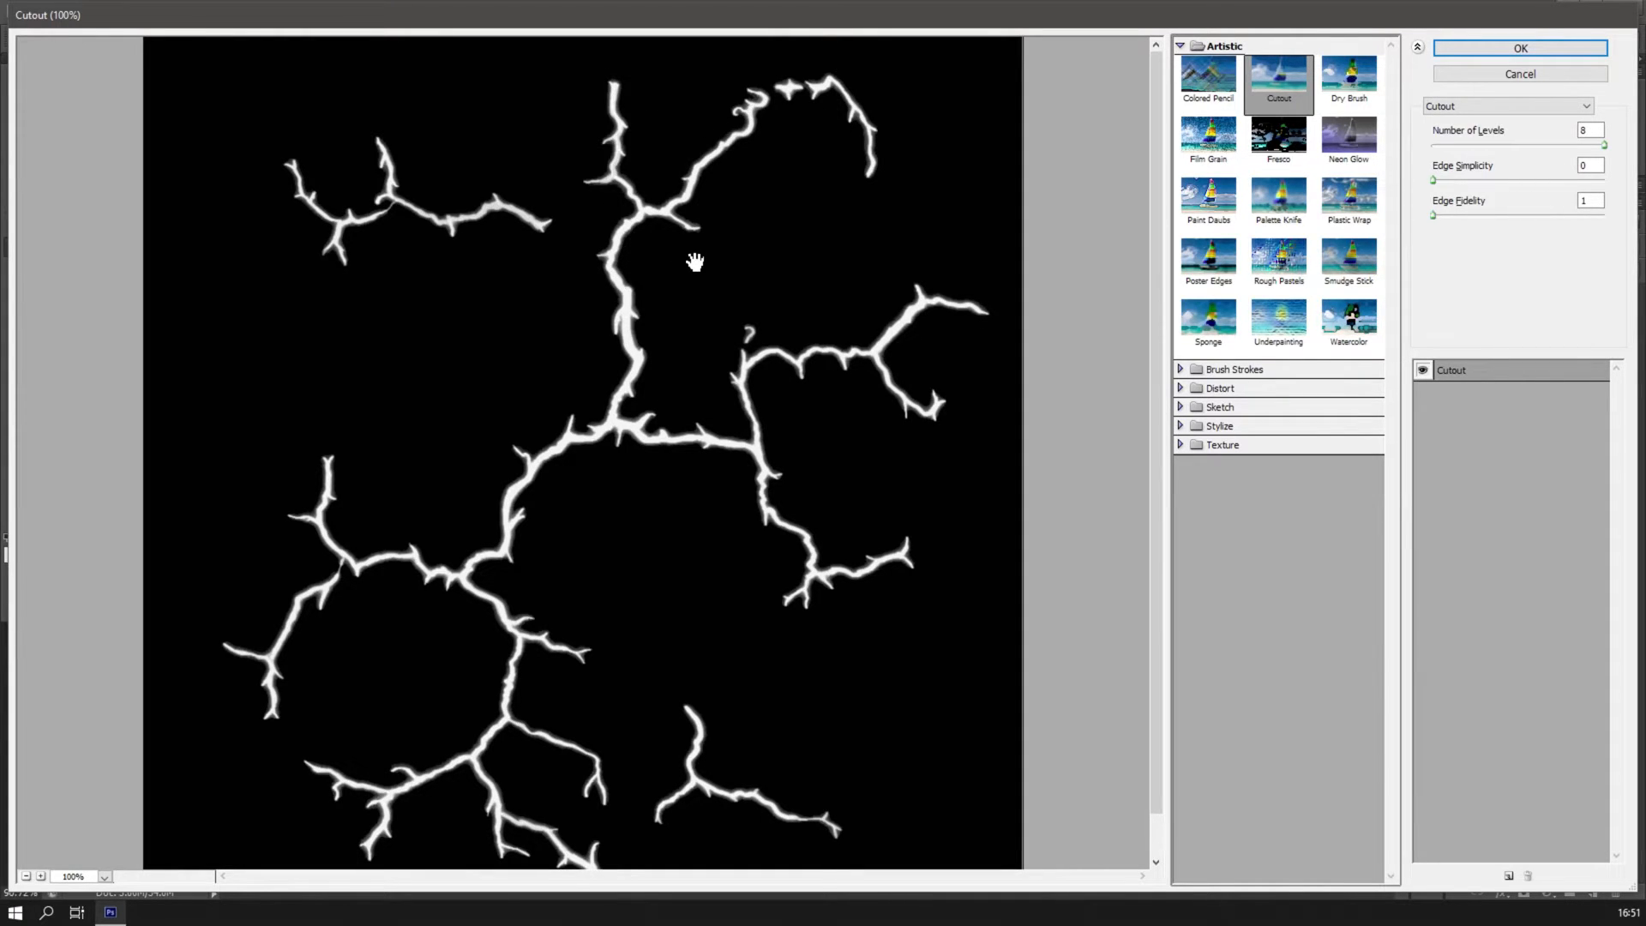
# Preview the Artistic filters on the crack texture from Dry Brush through Watercolor.
pyautogui.press('Right')
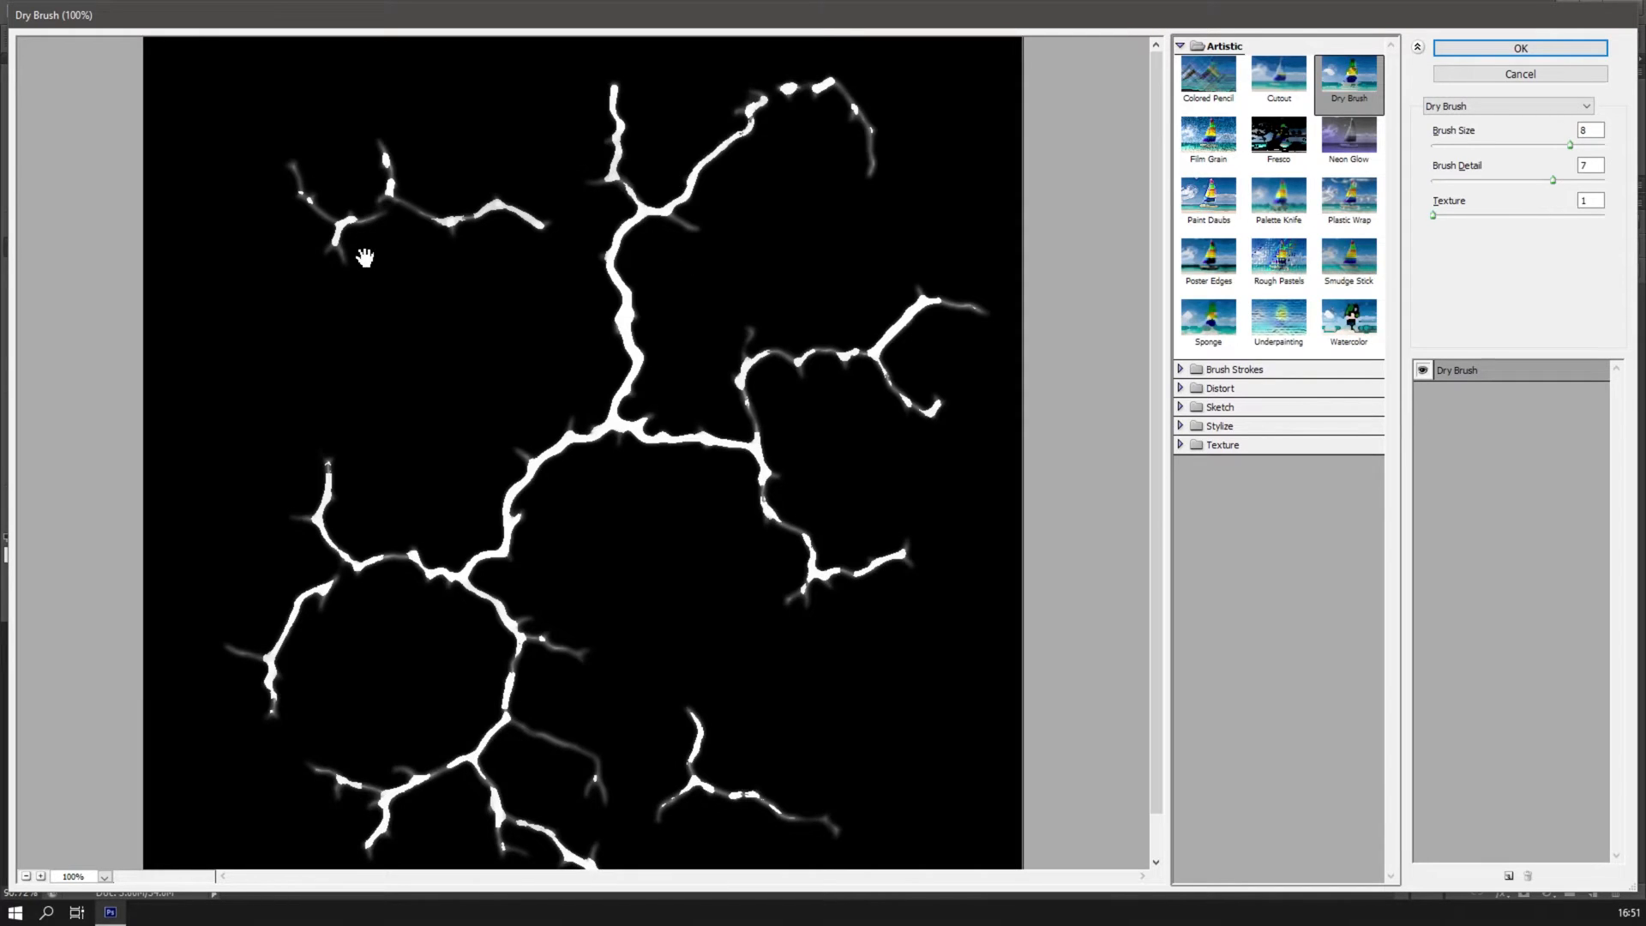
pyautogui.press('Right')
pyautogui.press('Right')
pyautogui.press('Right')
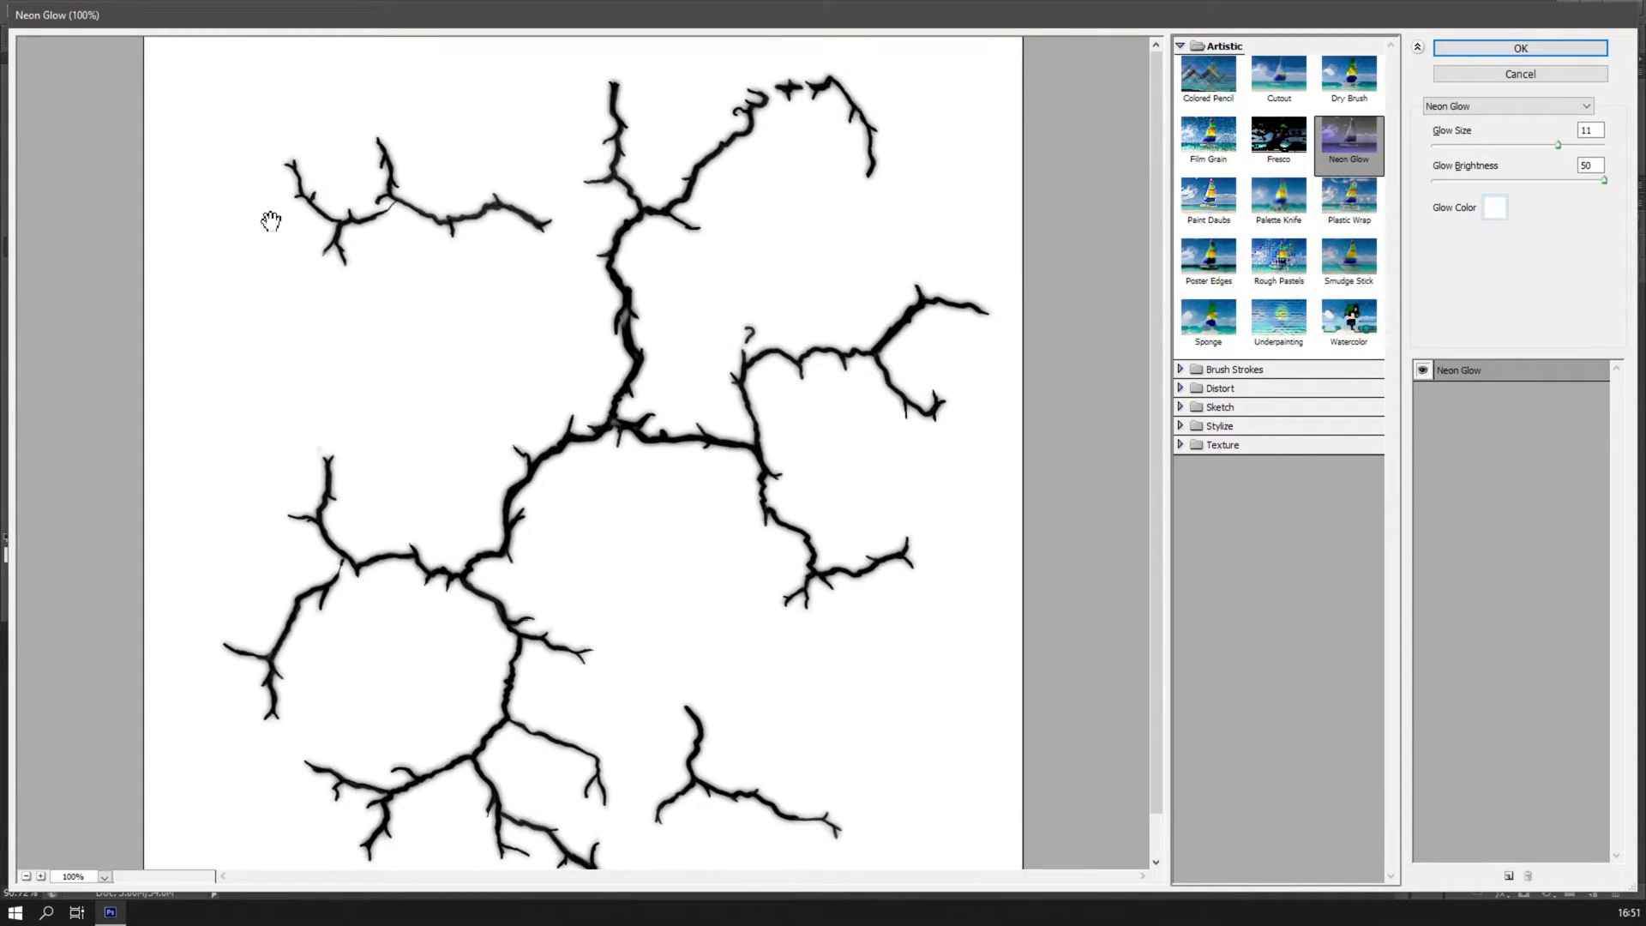
pyautogui.press('Right')
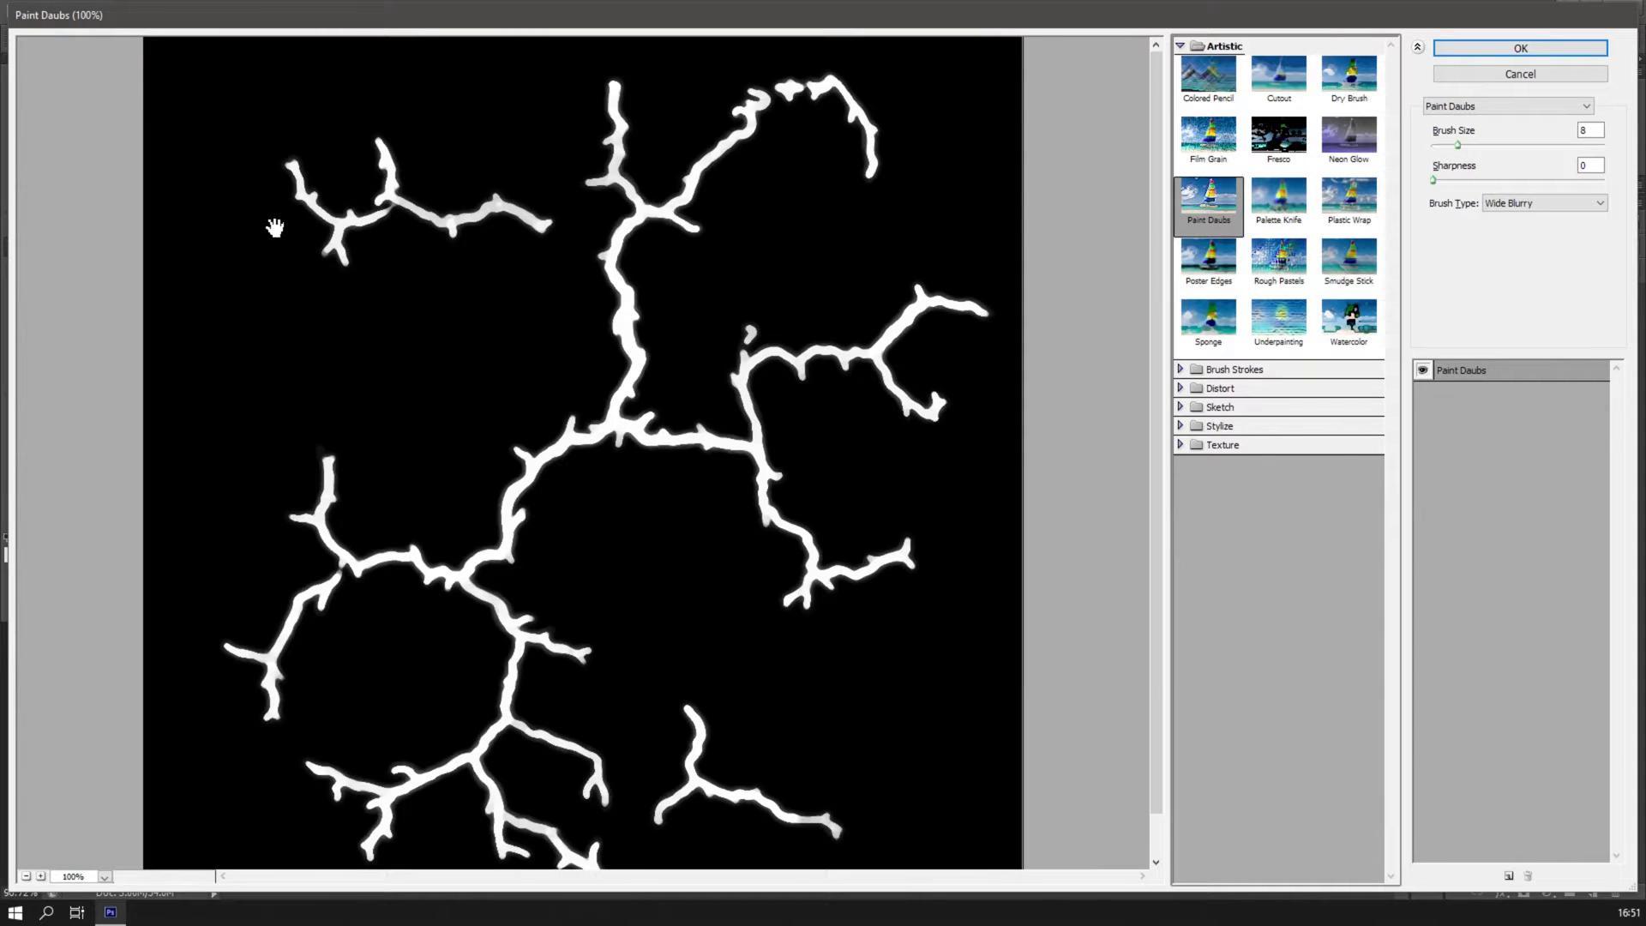
pyautogui.press('Right')
pyautogui.press('Right')
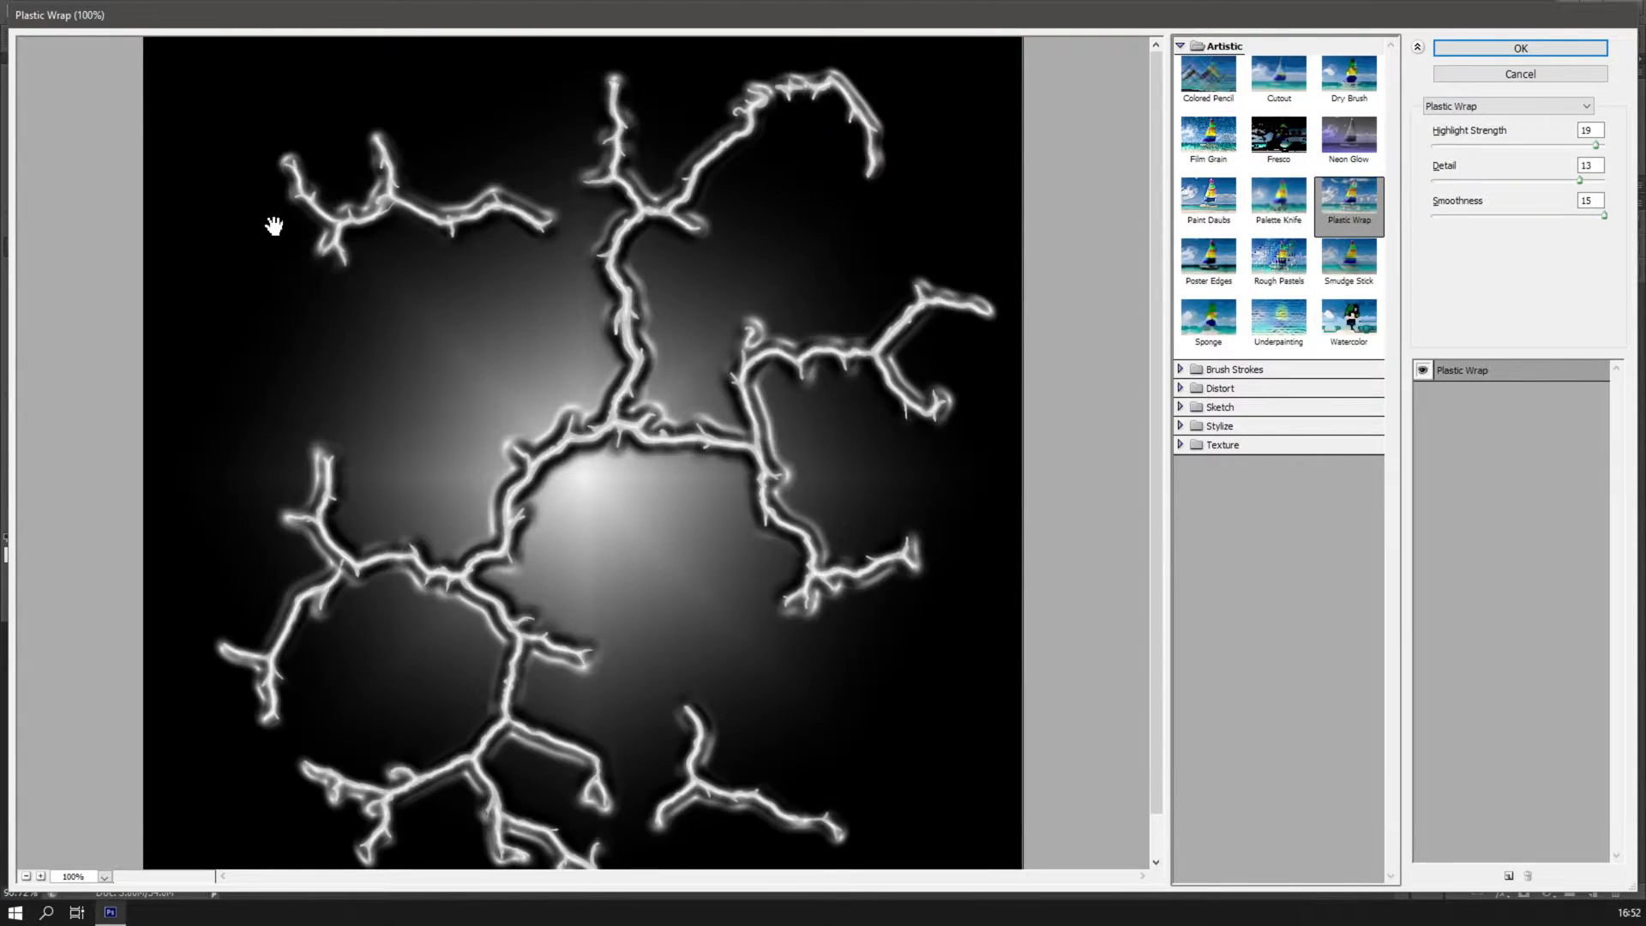
pyautogui.press('Right')
pyautogui.press('Right')
pyautogui.press('Left')
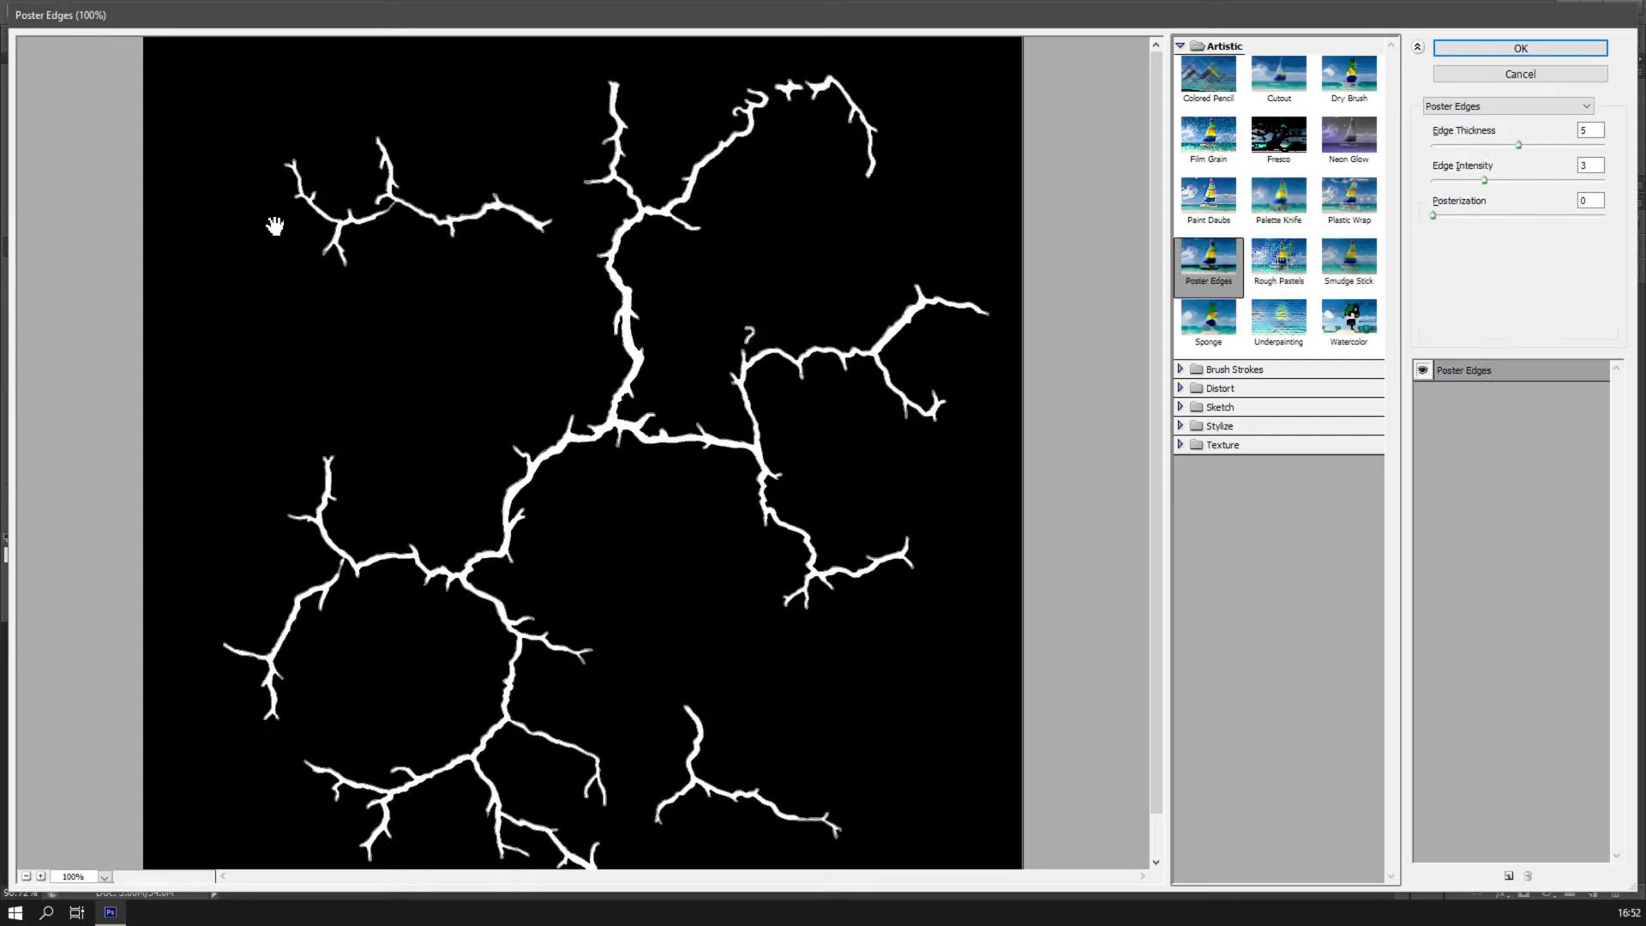
pyautogui.press('Right')
pyautogui.press('Right')
pyautogui.press('Right')
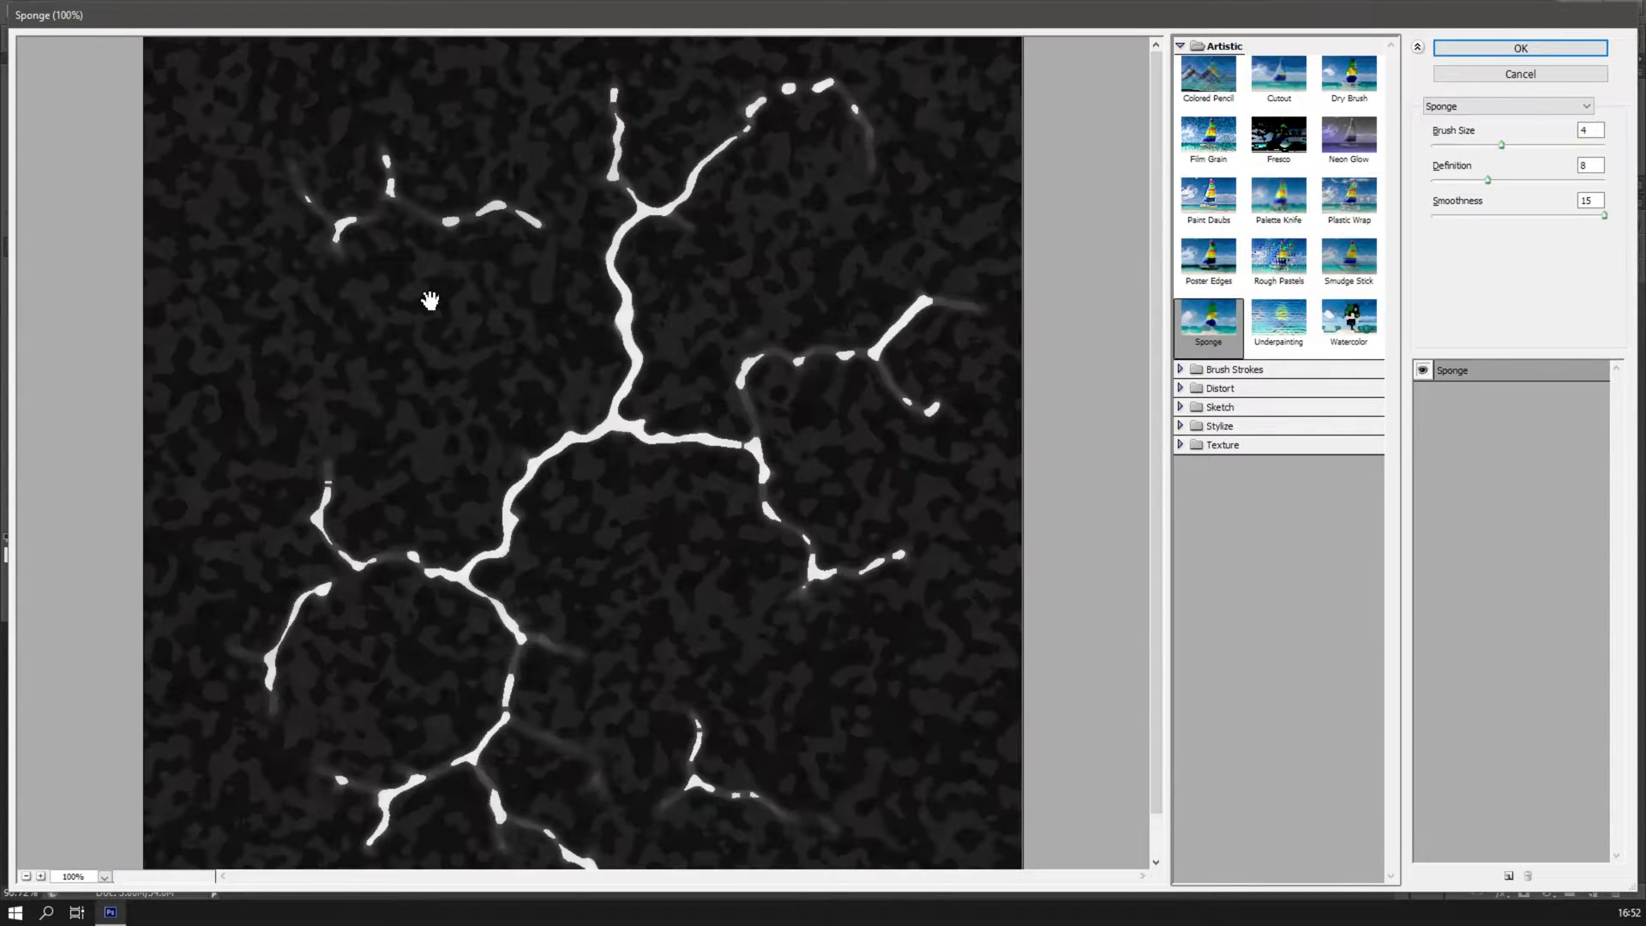
pyautogui.press('Right')
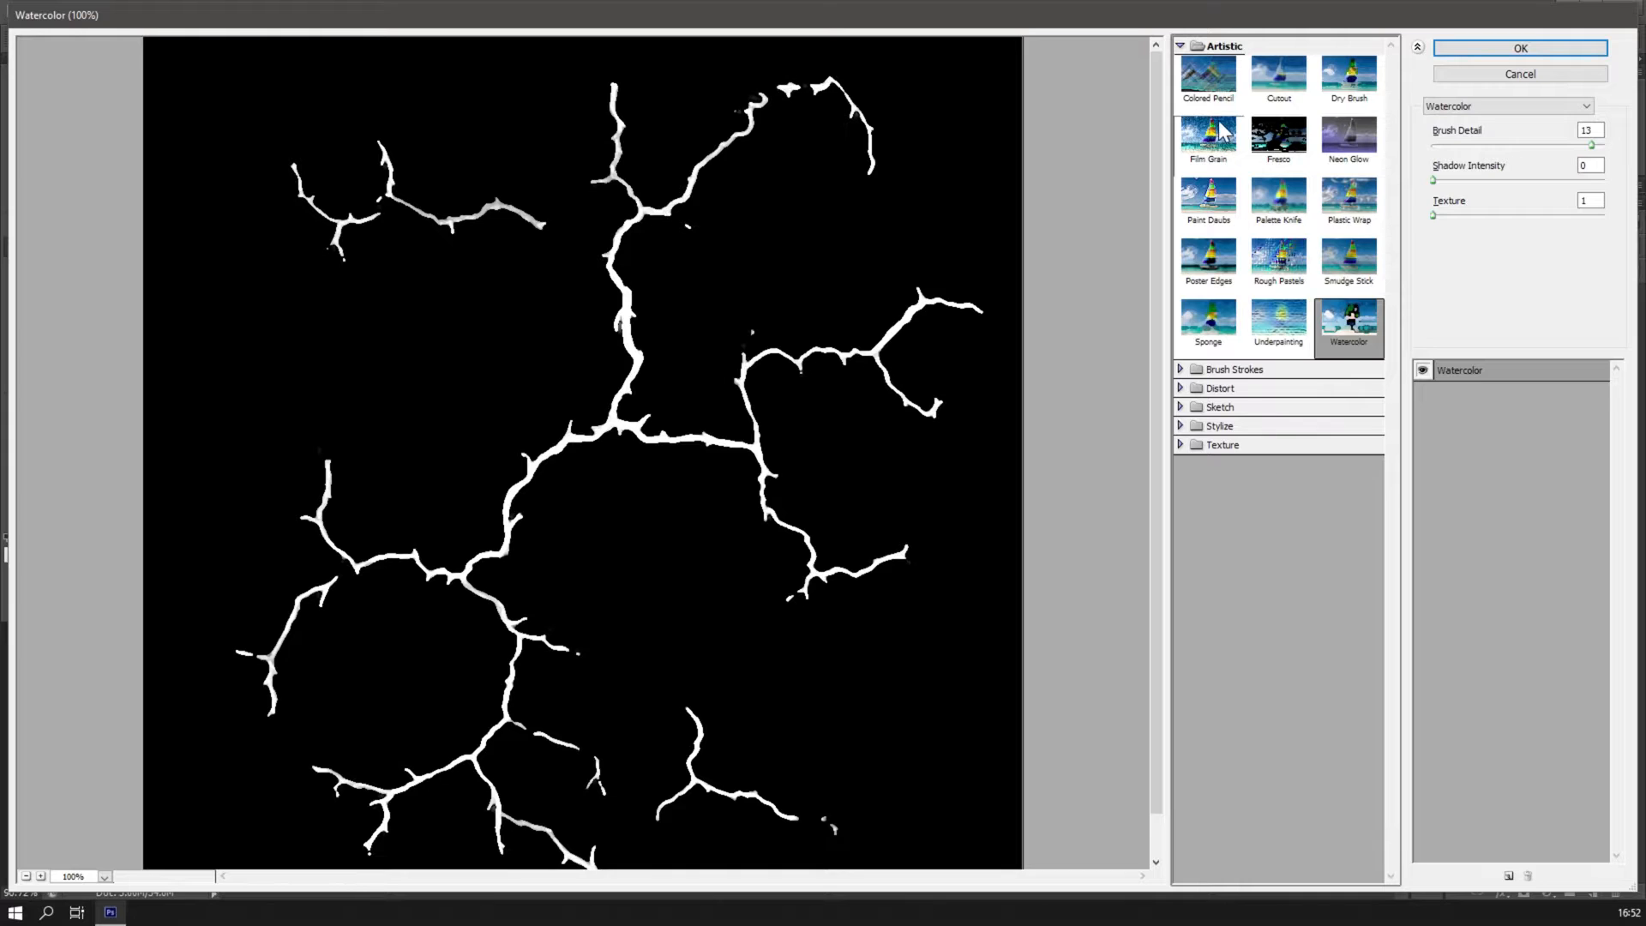
# Preview the Brush Strokes filters on the crack texture, including Angled Strokes, Dark Strokes and Spatter.
pyautogui.press('Right')
pyautogui.press('Right')
pyautogui.press('Right')
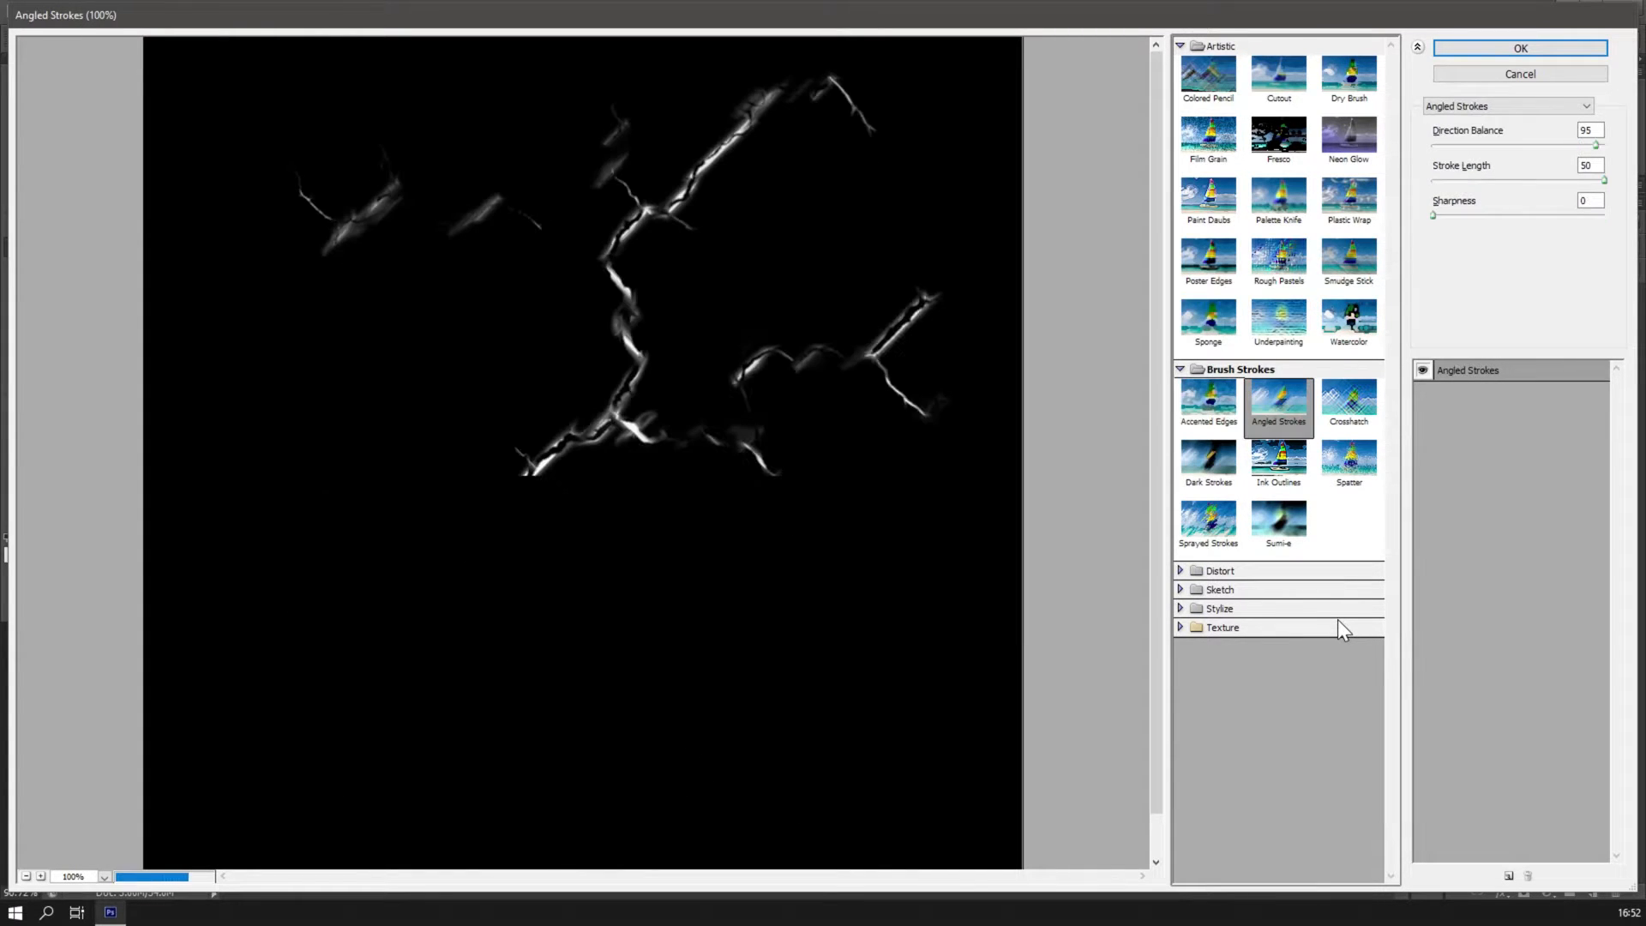
pyautogui.press('Right')
pyautogui.press('Right')
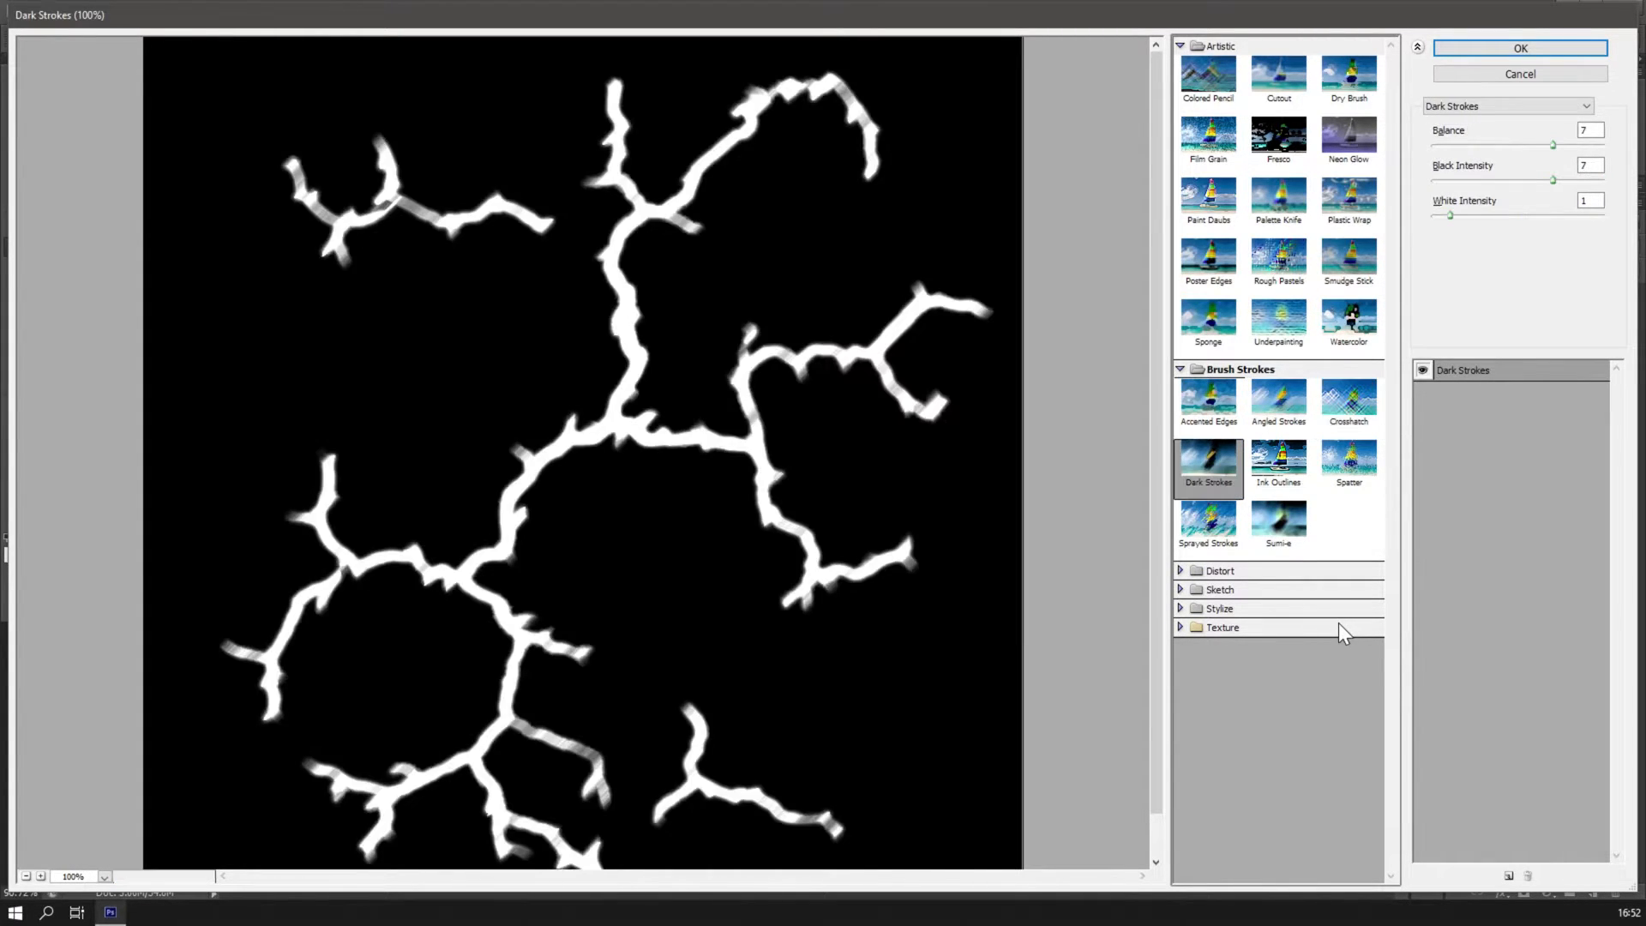
pyautogui.press('Right')
pyautogui.press('Right')
pyautogui.press('Right')
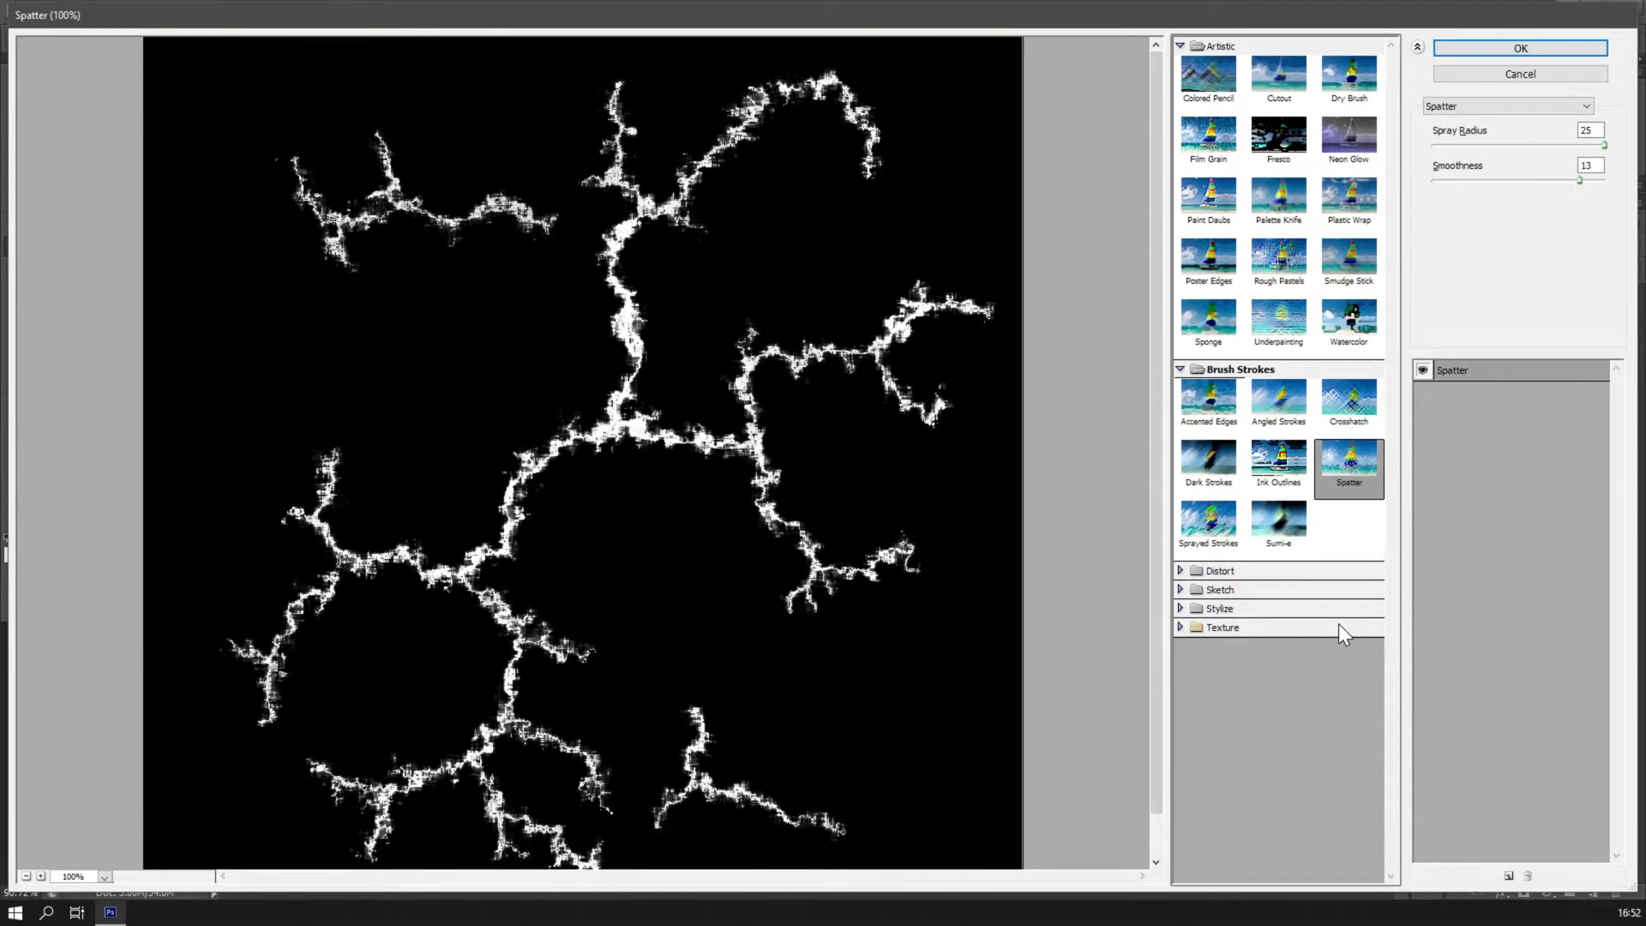
# Preview the Distort filters on the crack texture, starting with Diffuse Glow.
pyautogui.press('Right')
pyautogui.press('Right')
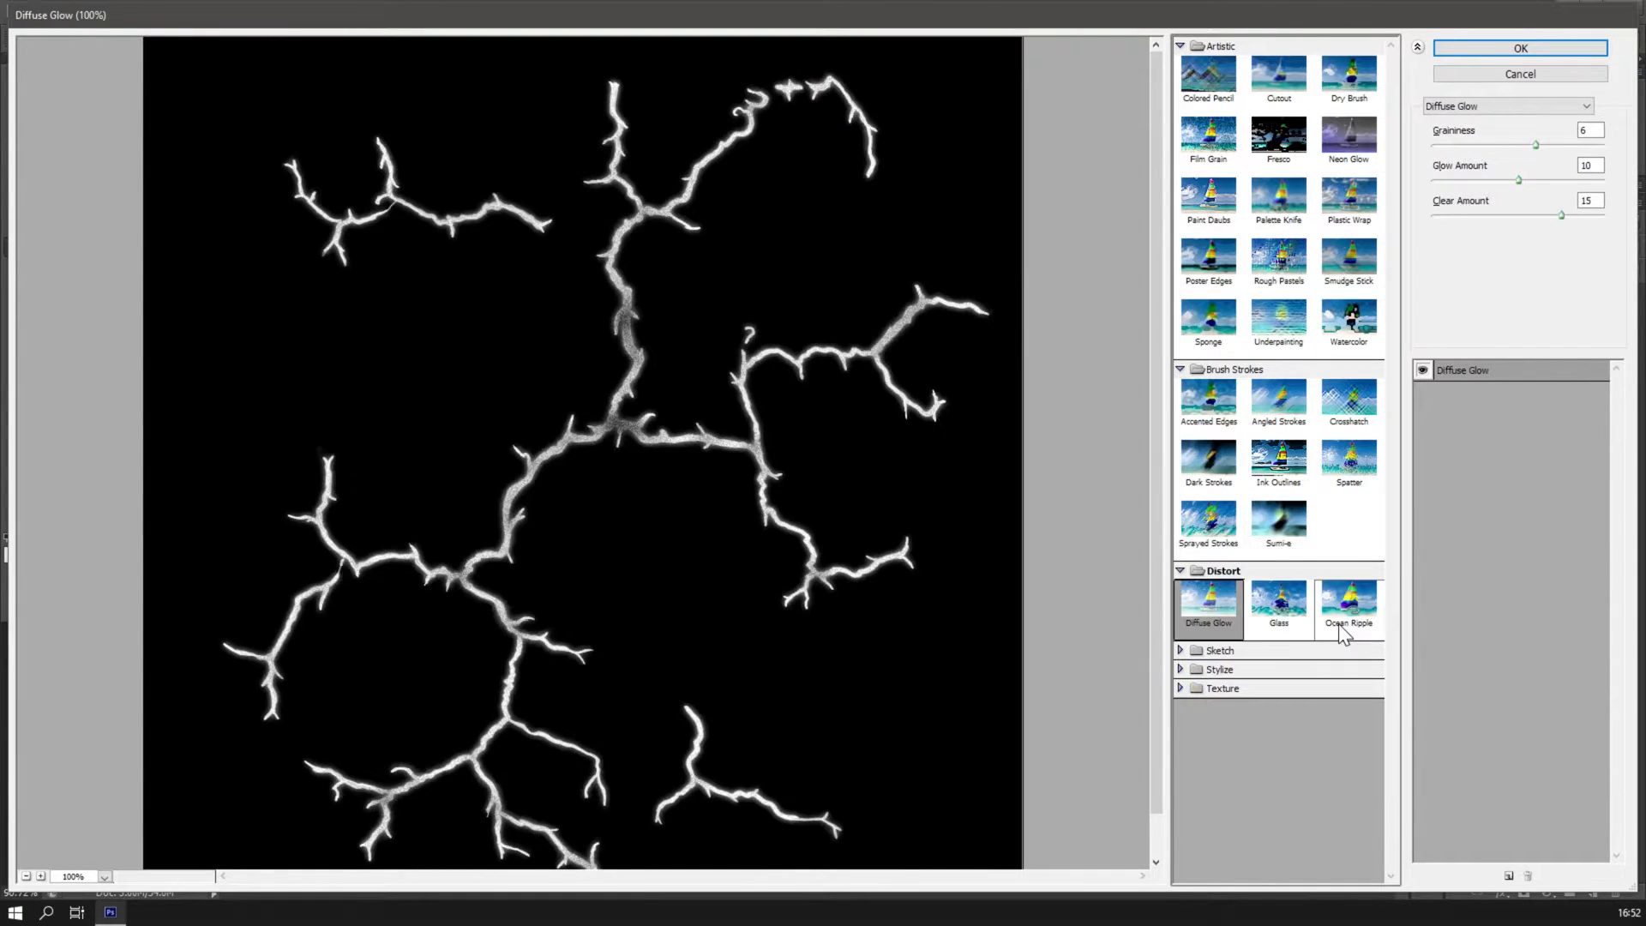
pyautogui.press('Right')
pyautogui.press('Left')
pyautogui.press('Right')
pyautogui.press('Right')
# Preview the Sketch filters on the crack texture, including Chalk & Charcoal, Conté Crayon, Photocopy, Plaster and Torn Edges.
pyautogui.press('Right')
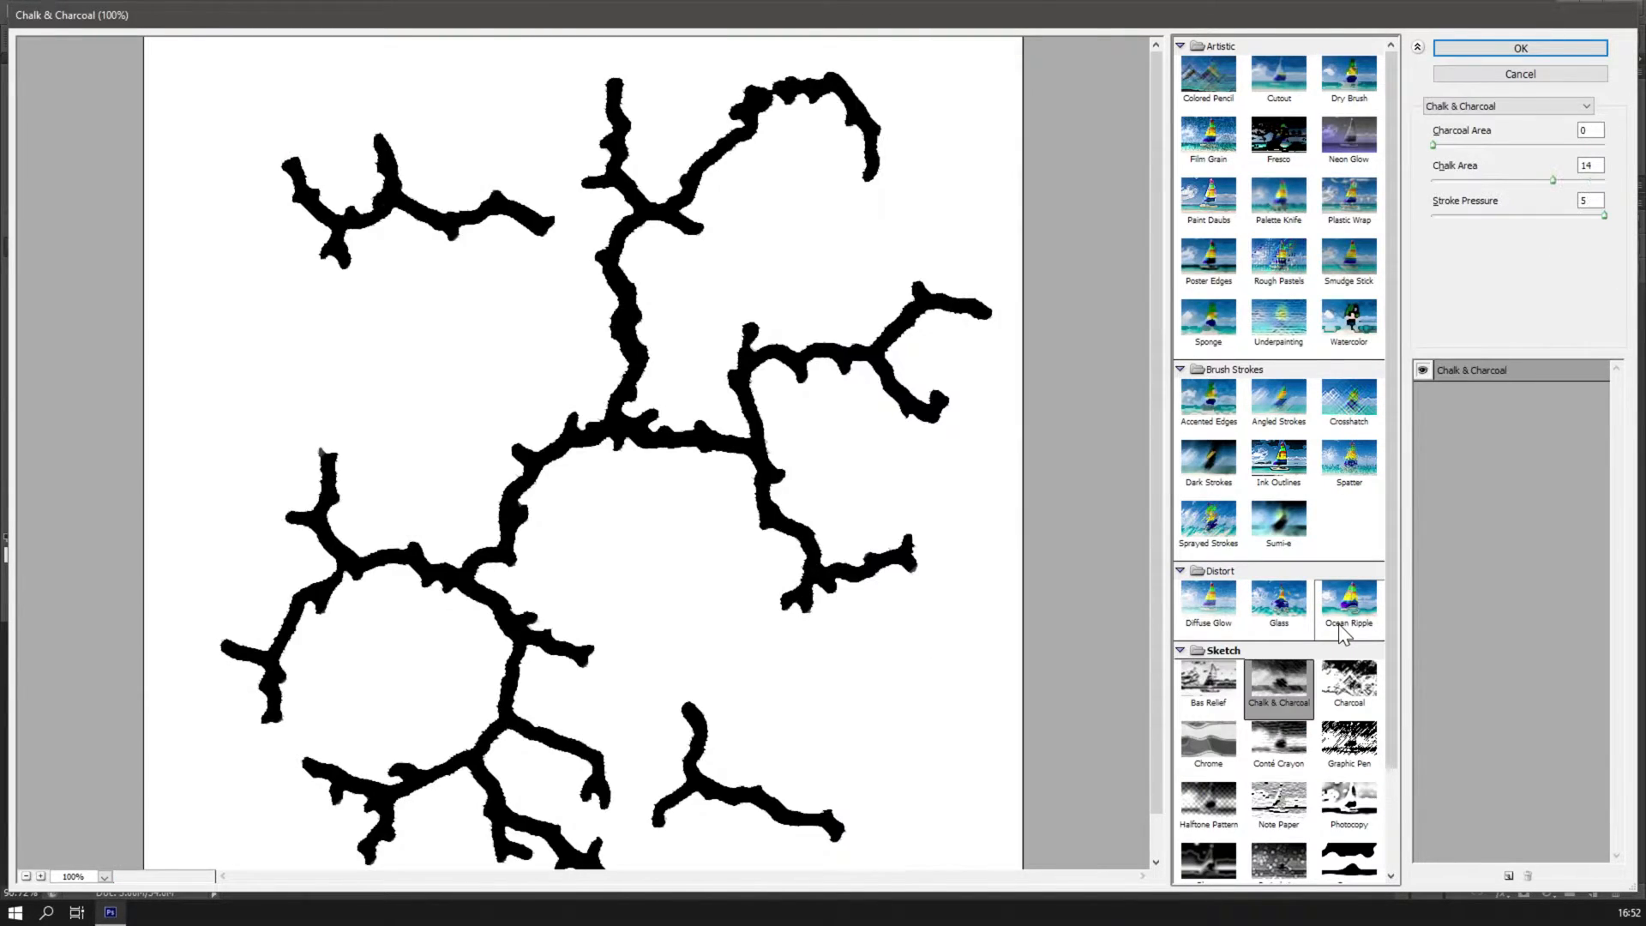
pyautogui.press('Right')
pyautogui.press('Right')
pyautogui.press('Right')
pyautogui.press('Right')
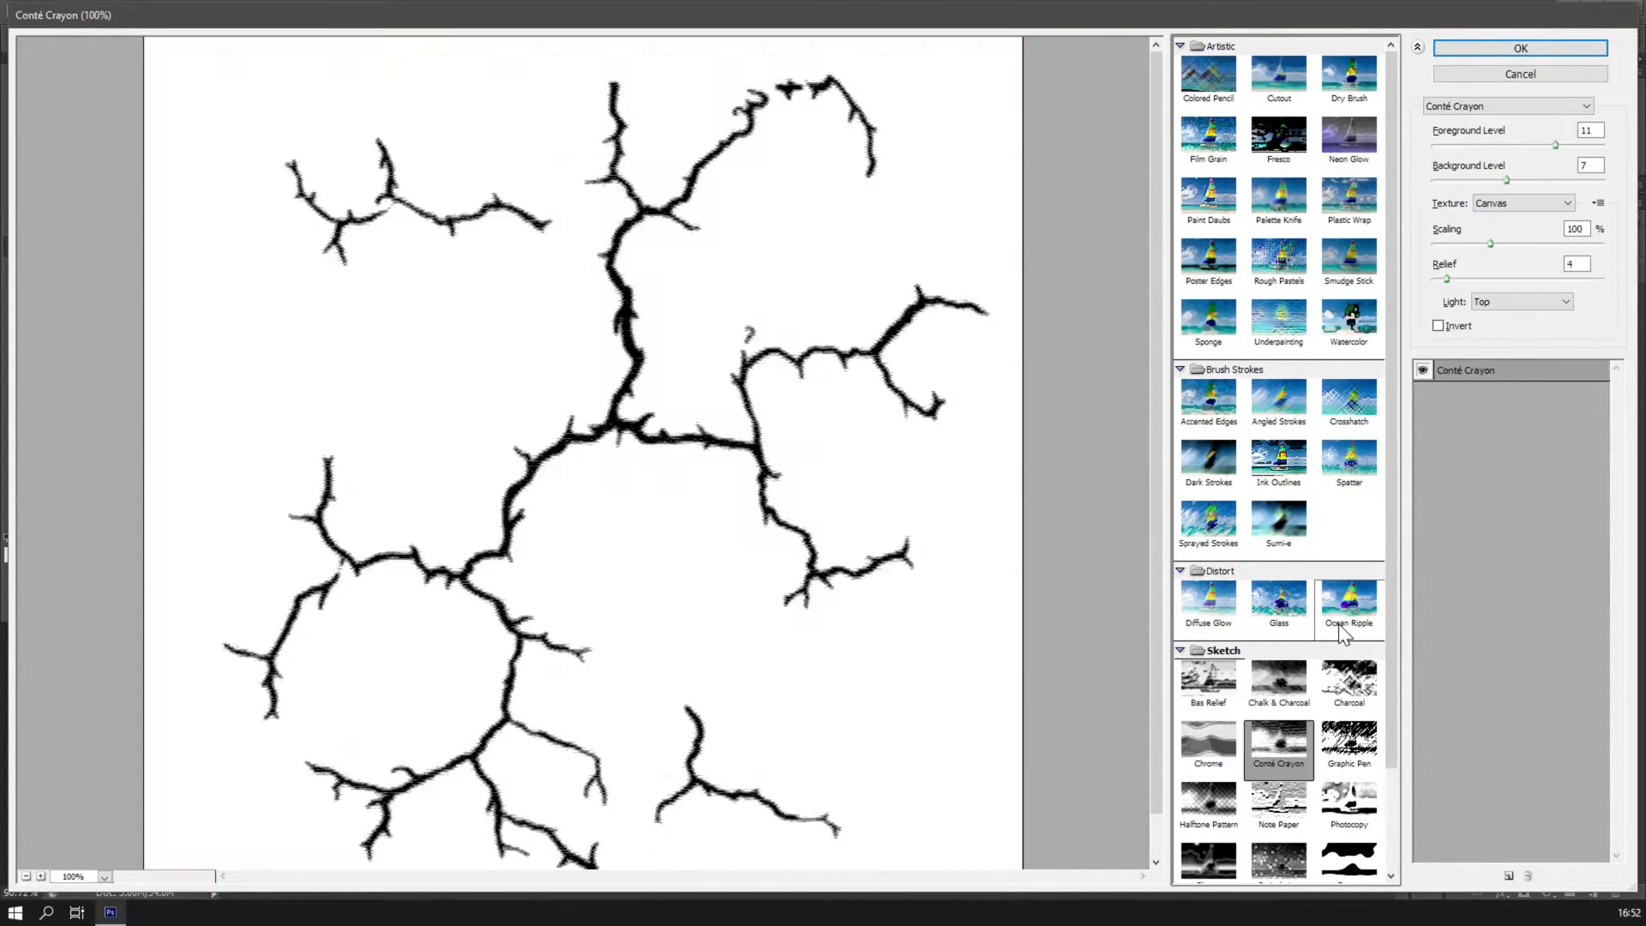
pyautogui.press('Right')
pyautogui.press('Right')
pyautogui.press('Right')
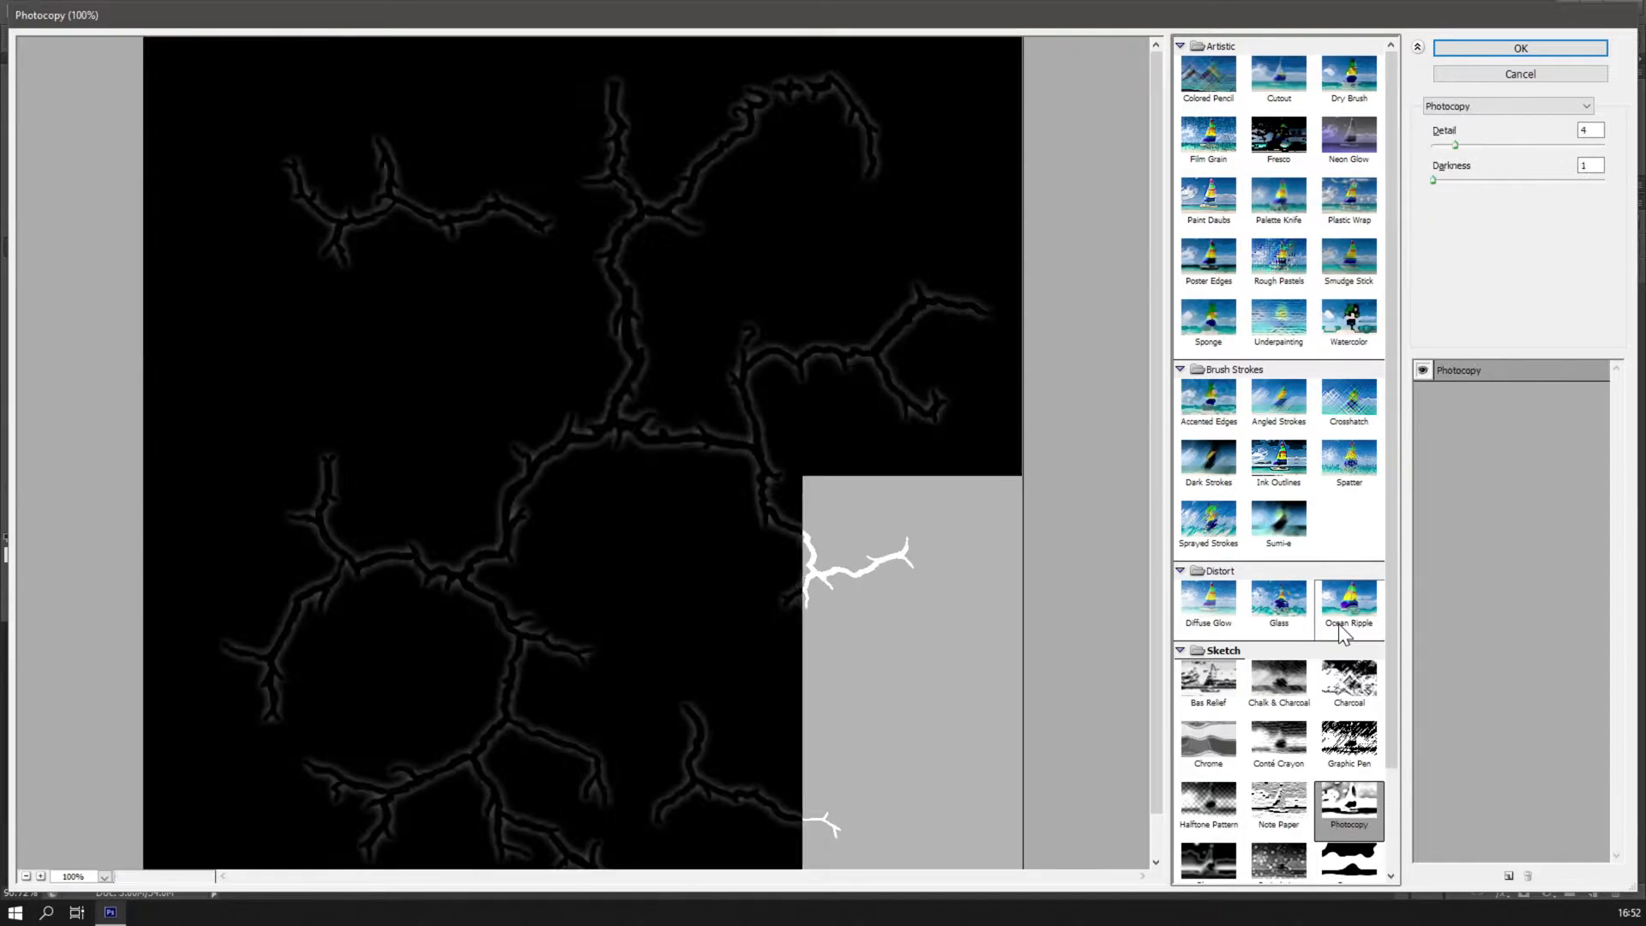
pyautogui.press('Right')
pyautogui.press('Right')
pyautogui.press('Left')
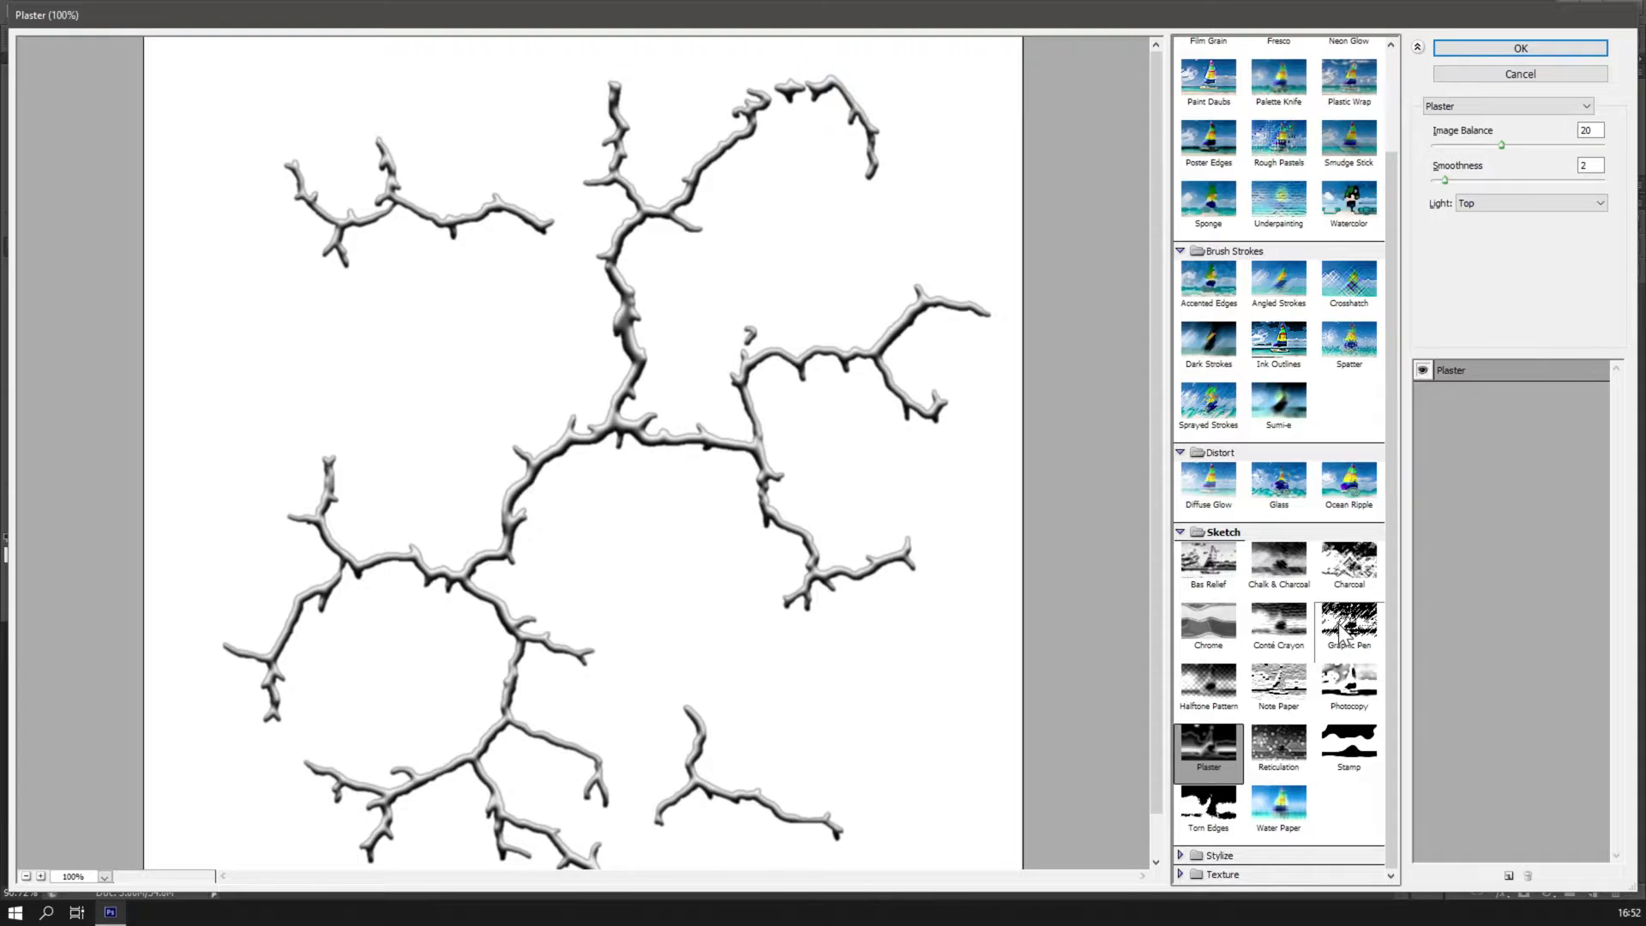
pyautogui.press('Right')
pyautogui.press('Right')
pyautogui.press('Right')
pyautogui.press('Right')
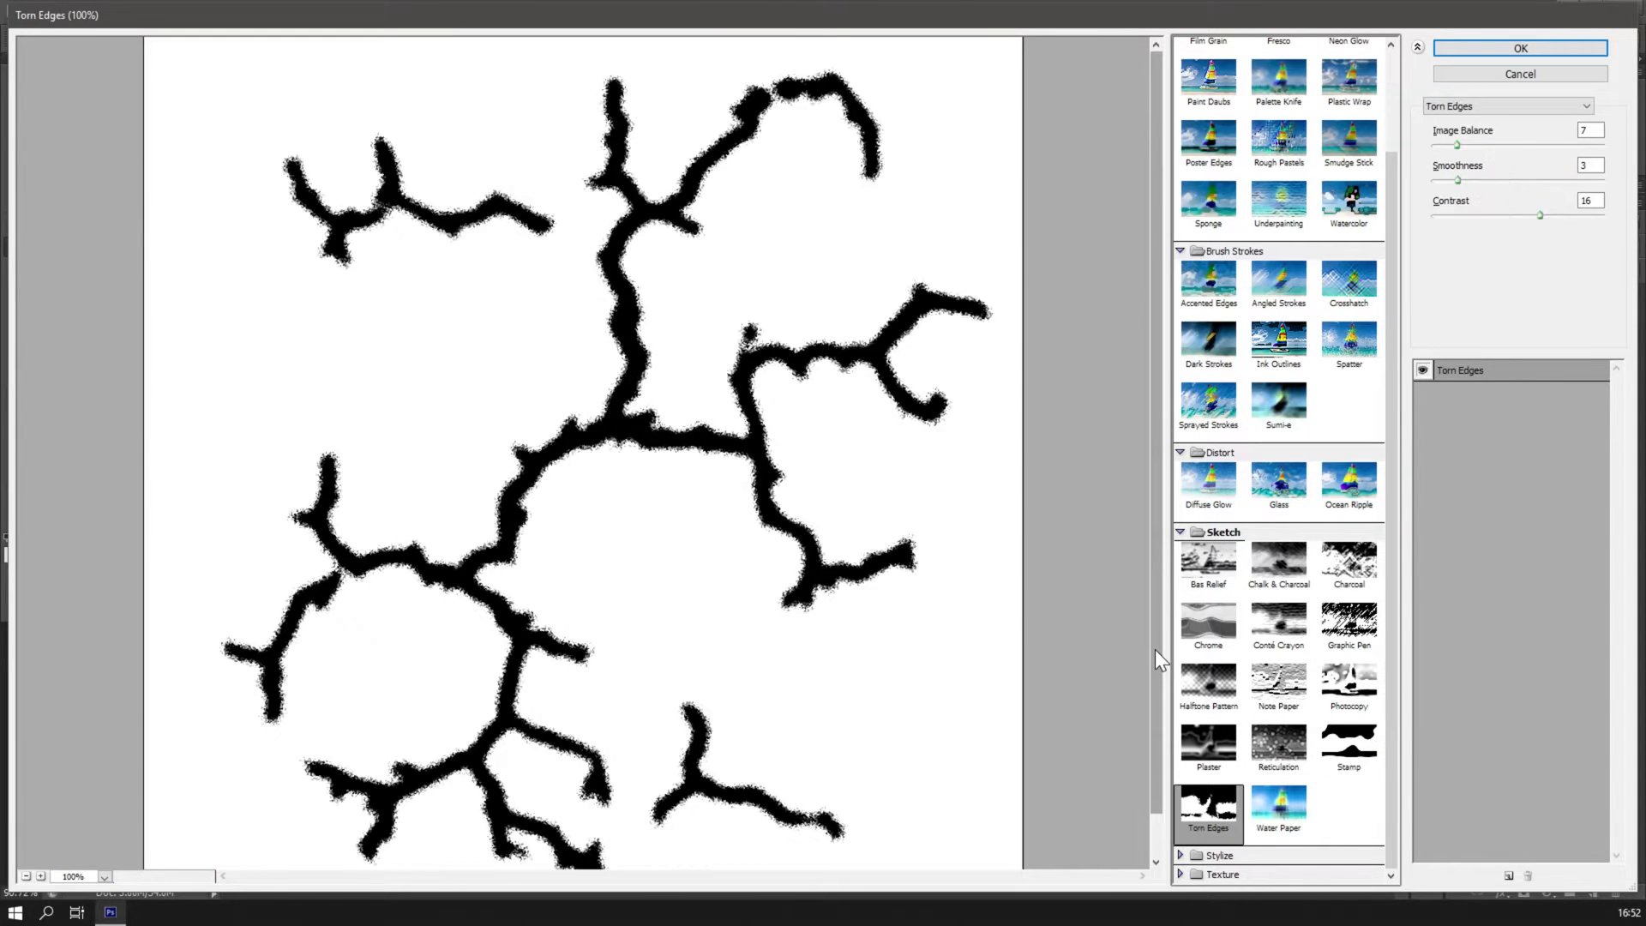
pyautogui.press('Right')
# Preview the Glowing Edges filter and the Texture filters up to Stained Glass, and return to Torn Edges.
pyautogui.press('Right')
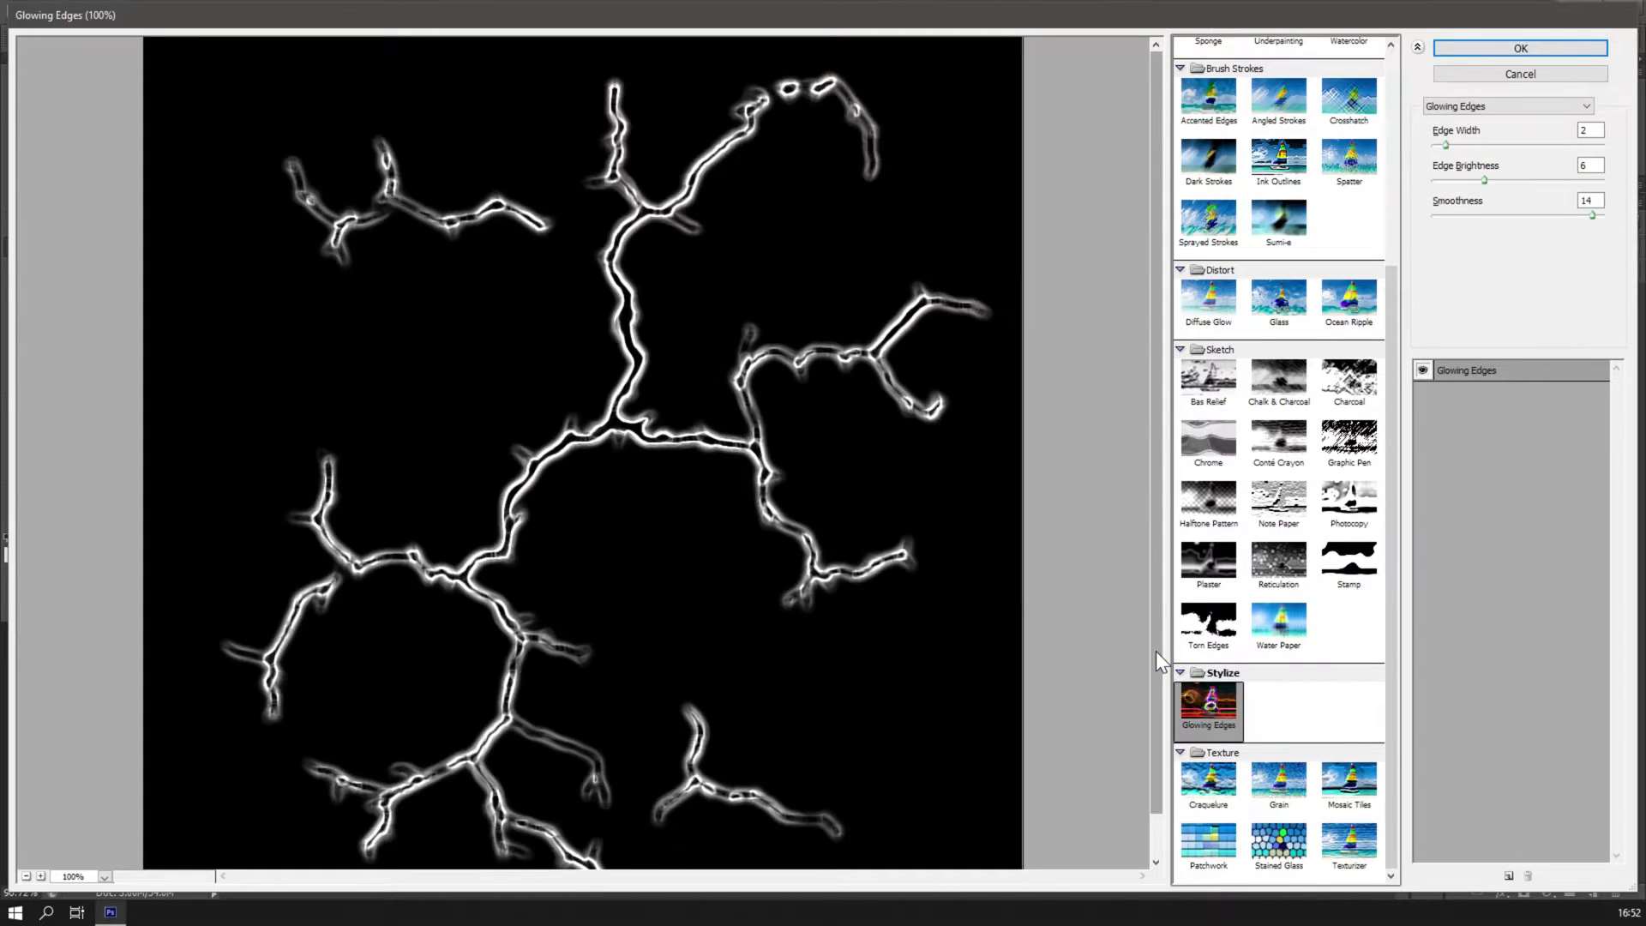
pyautogui.press('Right')
pyautogui.press('Right')
pyautogui.press('Right')
pyautogui.press('Right')
pyautogui.press('Right')
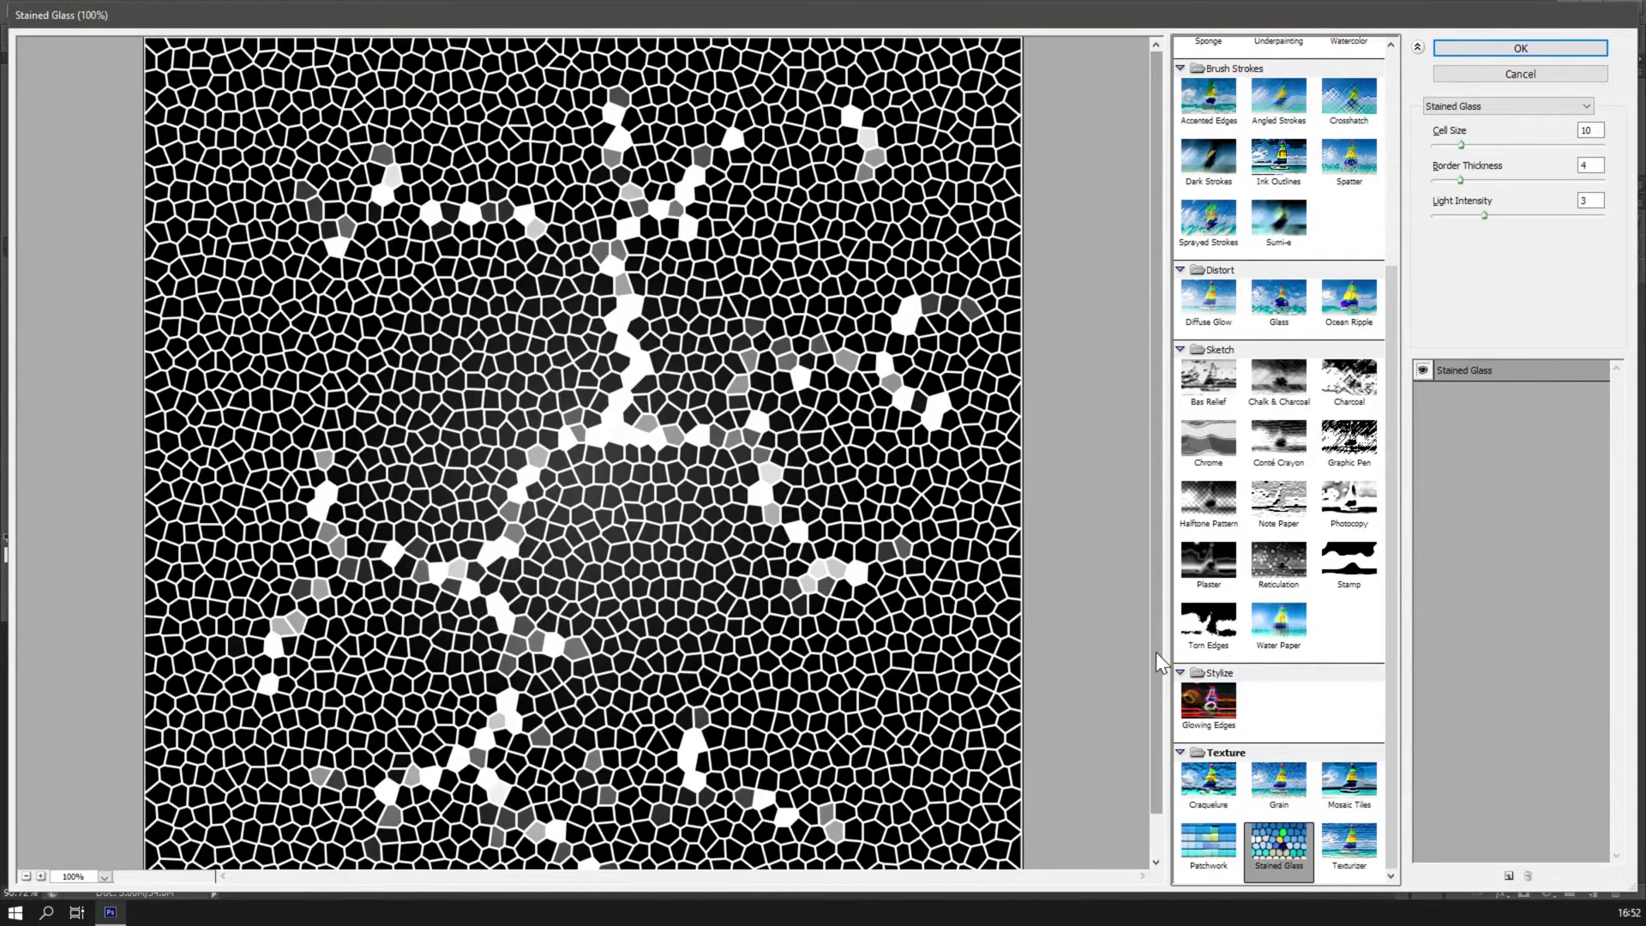
pyautogui.press('Left')
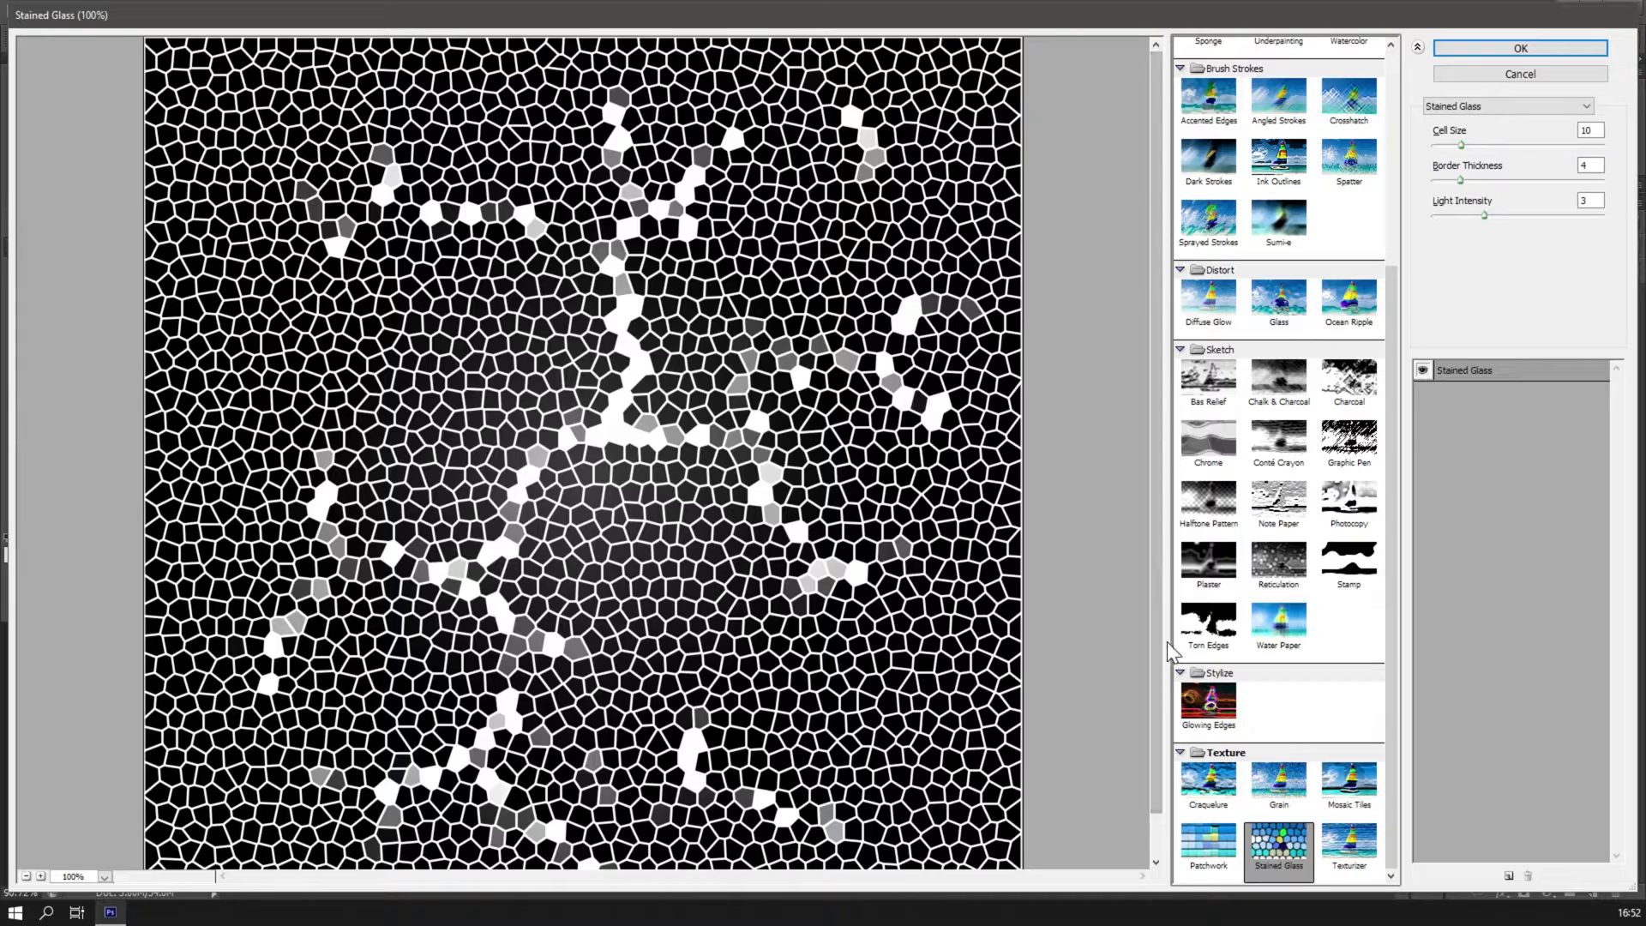
pyautogui.press('Up')
pyautogui.press('Up')
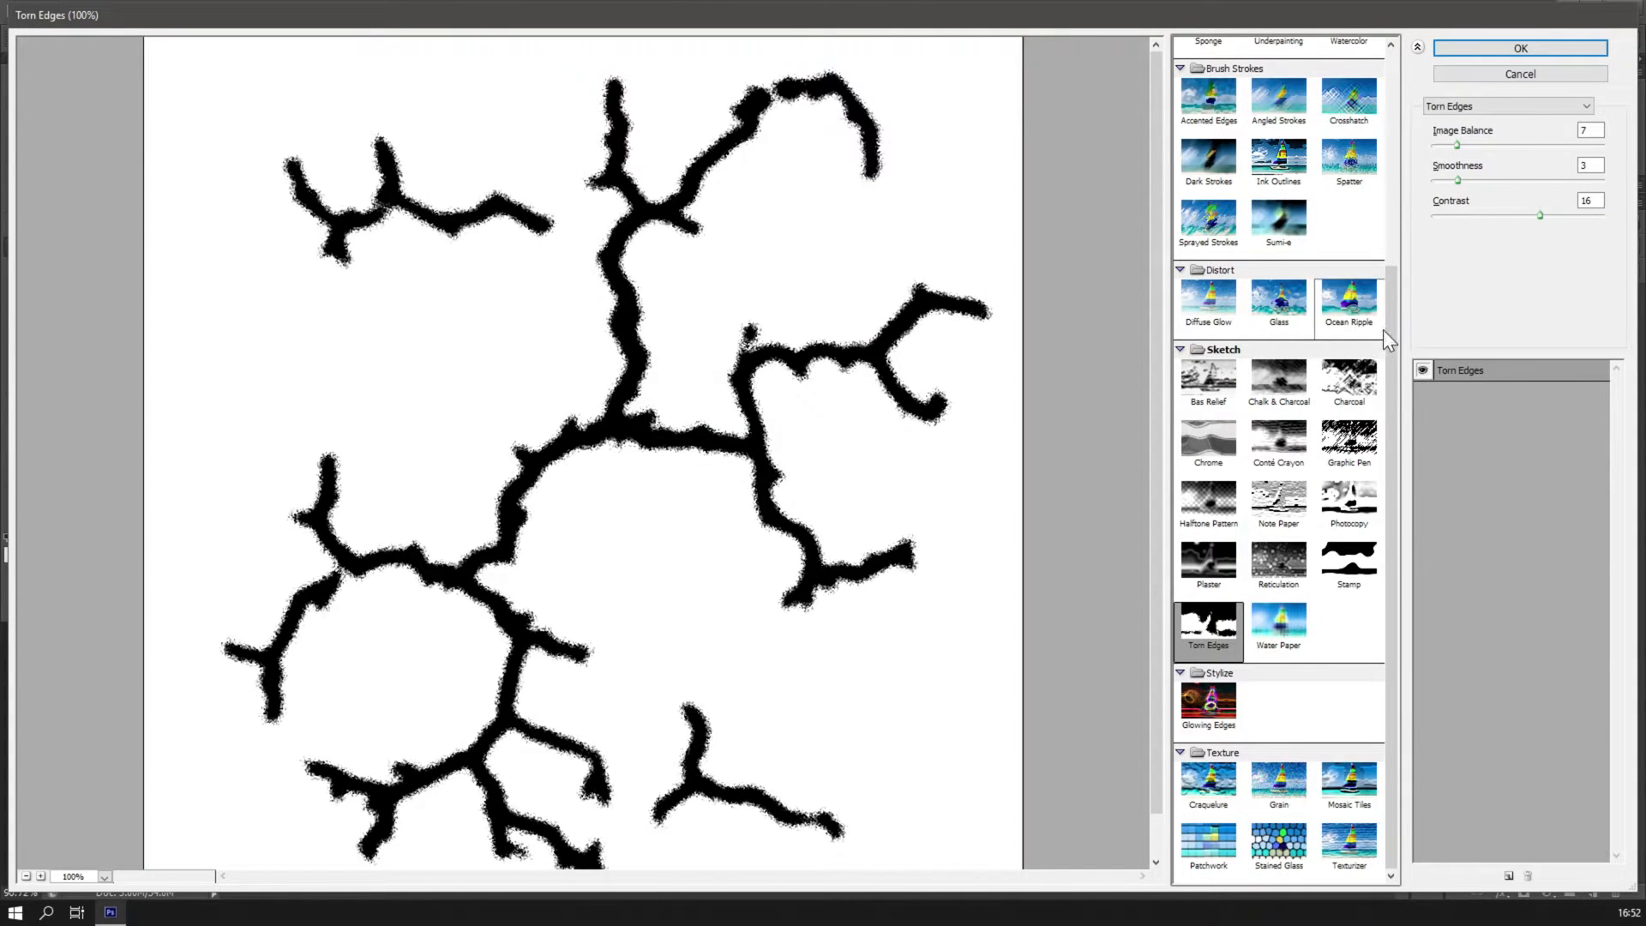
# Compare the Watercolor and Underpainting filters, and try adjusting Watercolor with its shadow intensity at 0 and a higher texture value.
pyautogui.scroll(5, 1354, 334)
pyautogui.click(1346, 326)
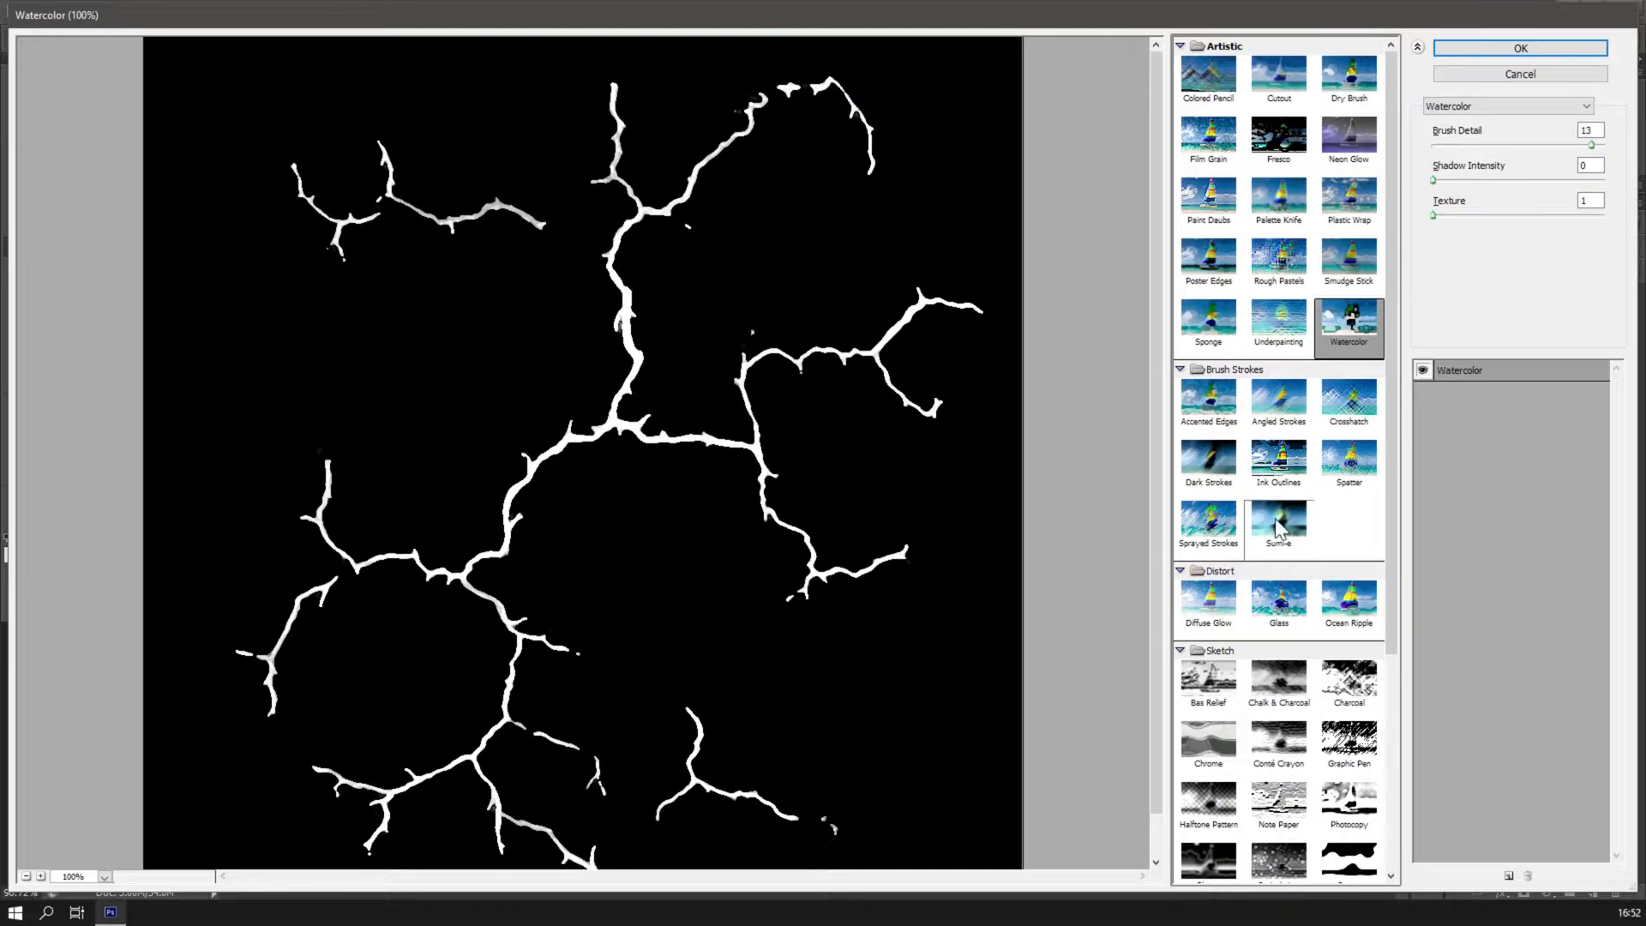
pyautogui.click(1294, 326)
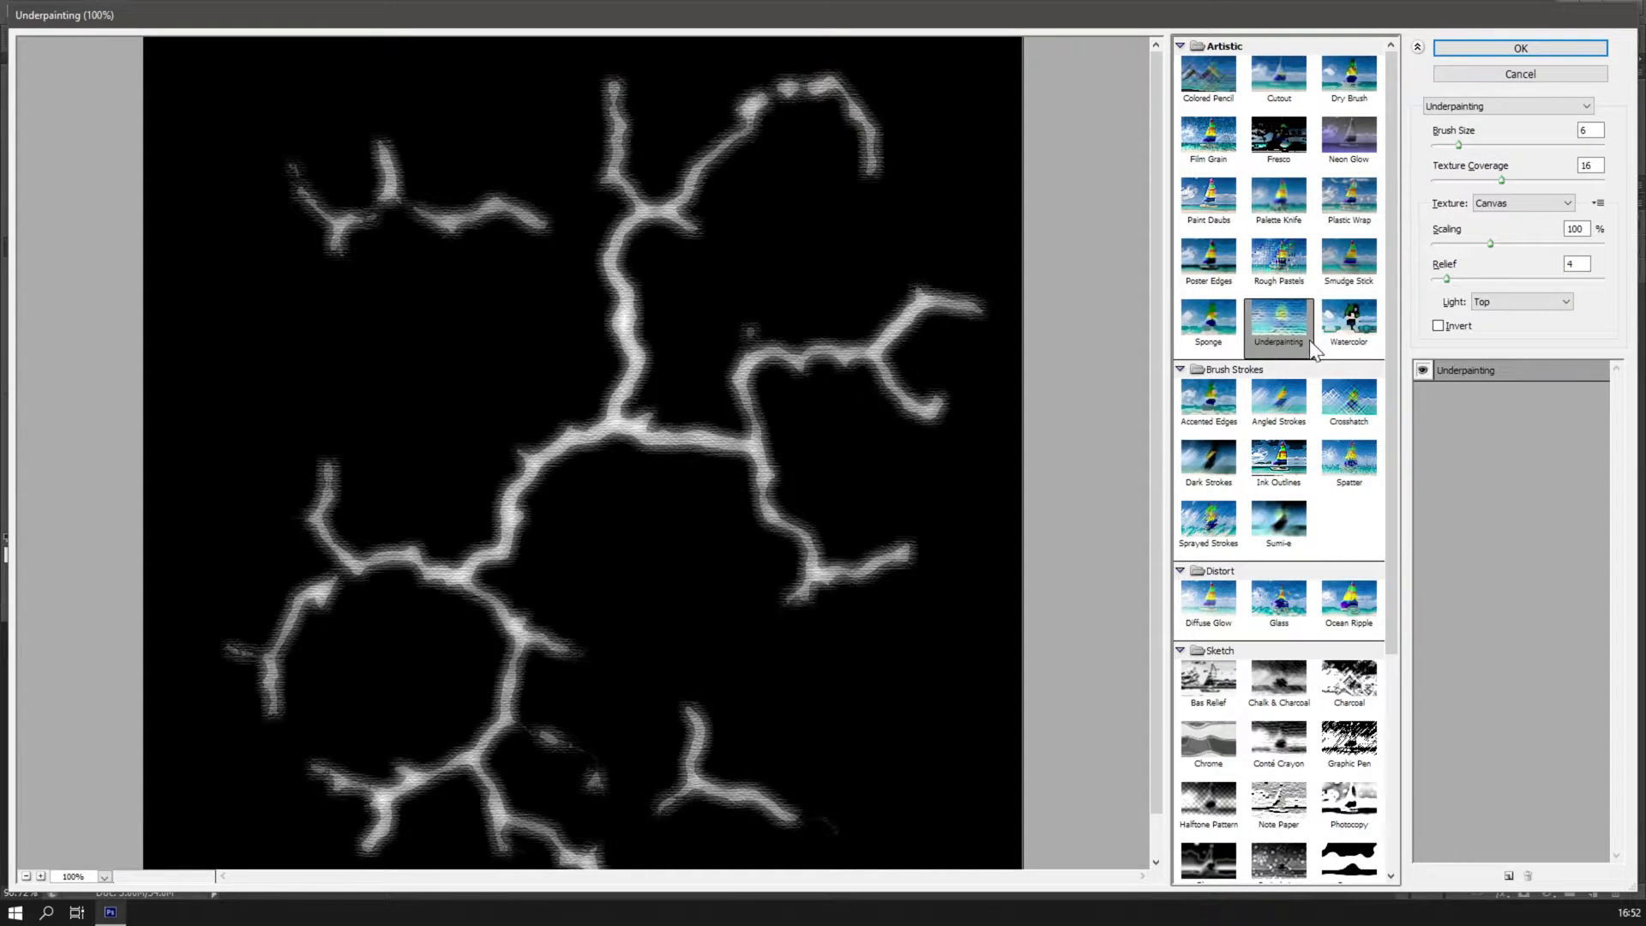
pyautogui.click(1337, 330)
pyautogui.moveTo(1435, 181)
pyautogui.mouseDown()
pyautogui.moveTo(1539, 178)
pyautogui.moveTo(1426, 182)
pyautogui.mouseUp()
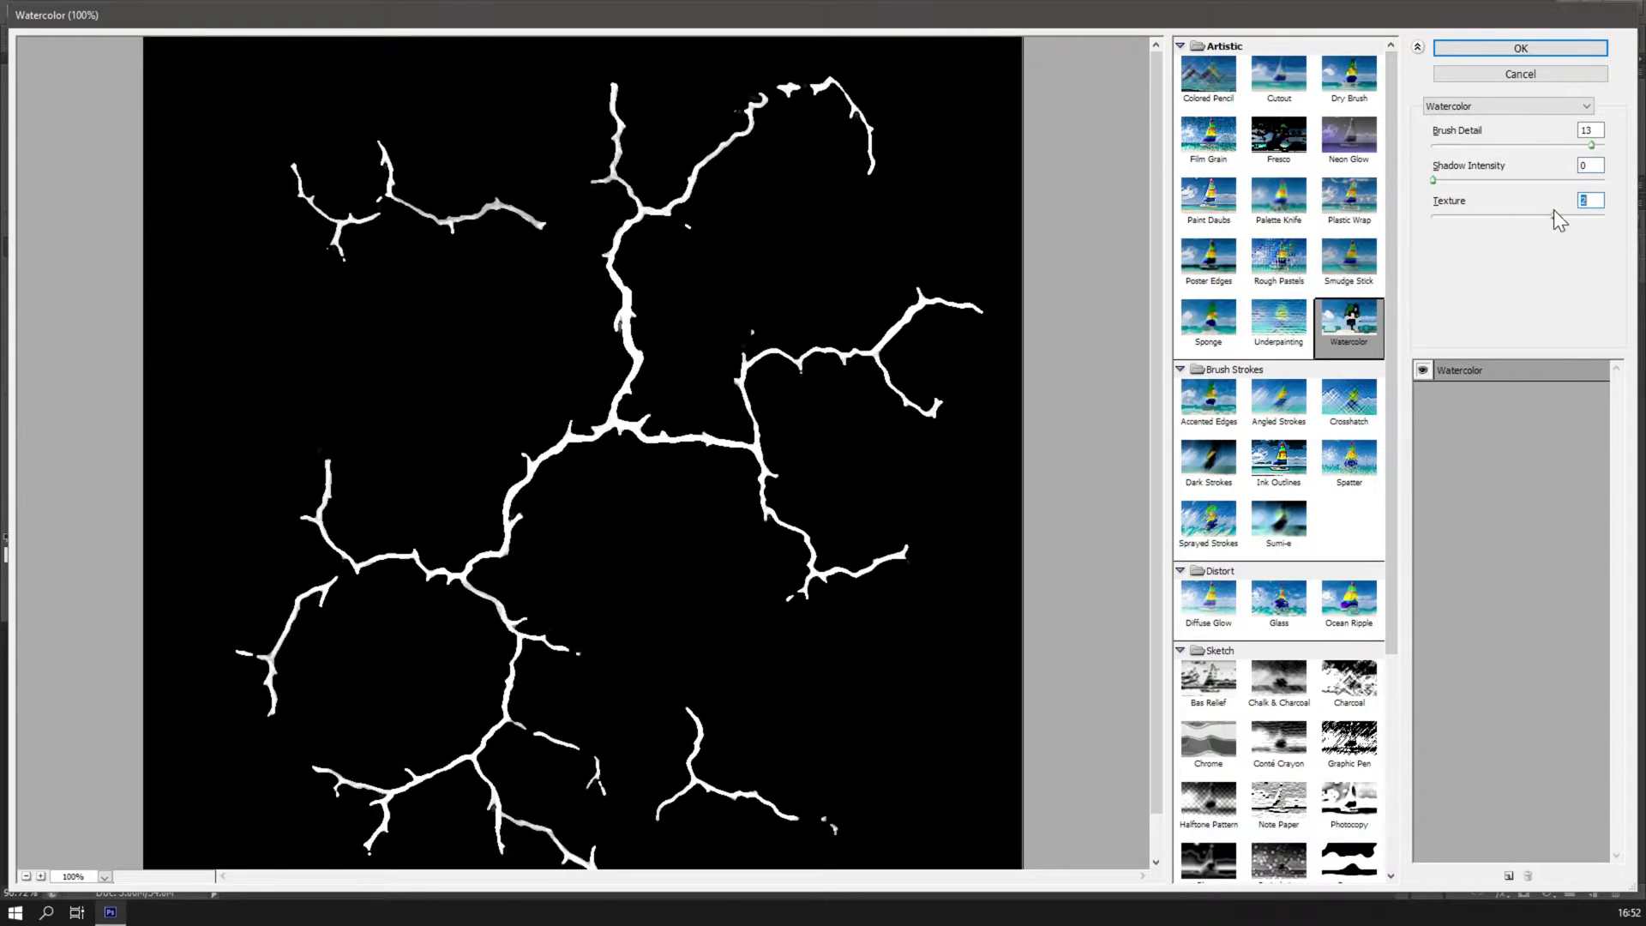
# Apply the Cutout filter with 4 levels, edge simplicity 0 and edge fidelity 2, and compare the layer with its unfiltered version.
pyautogui.click(1277, 75)
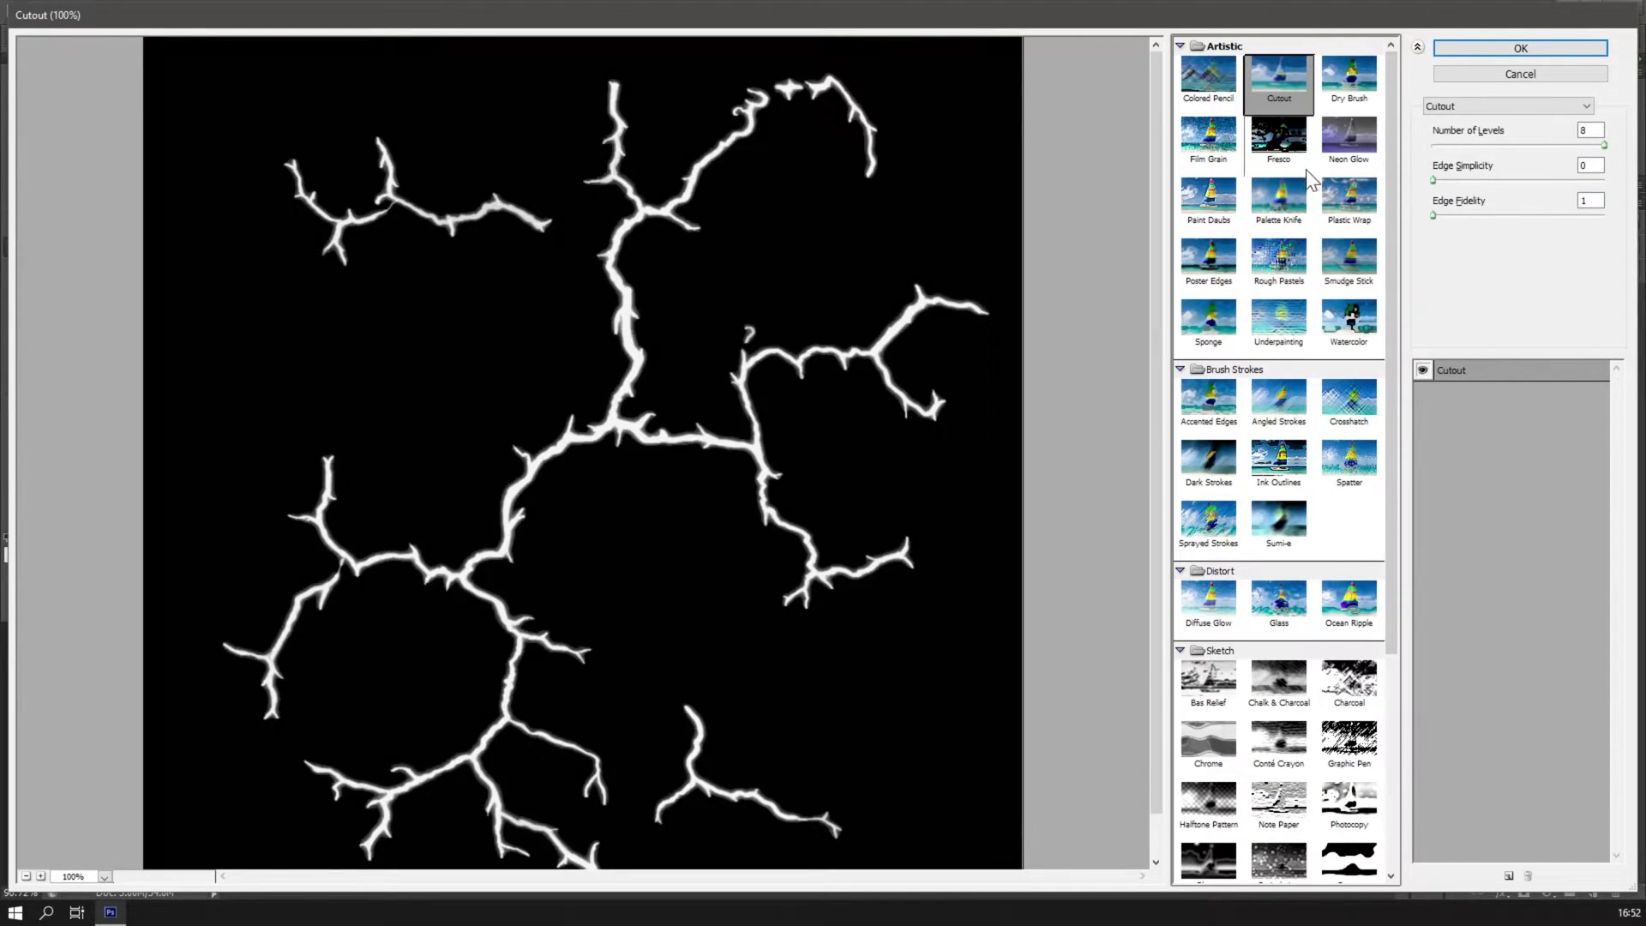
pyautogui.moveTo(1476, 145); pyautogui.dragTo(1545, 213)
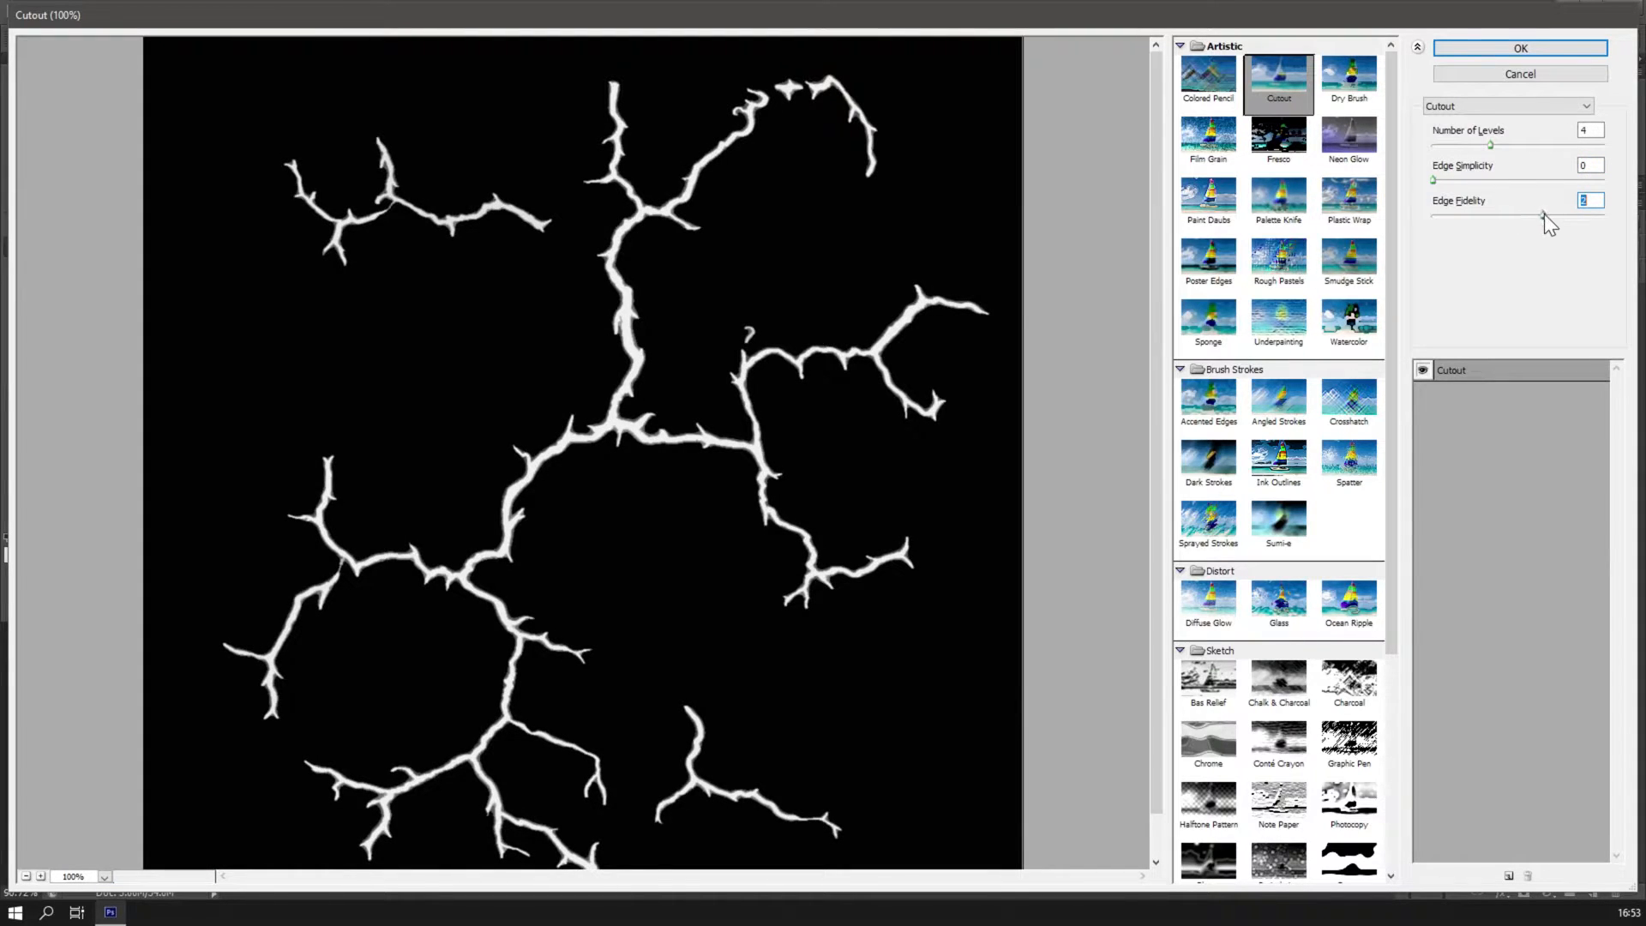
pyautogui.click(1481, 50)
pyautogui.click(1457, 302)
pyautogui.click(1457, 302)
# Try the Darken blend mode on Layer 6 and examine the central cracks up close.
pyautogui.click(1469, 245)
pyautogui.click(1481, 281)
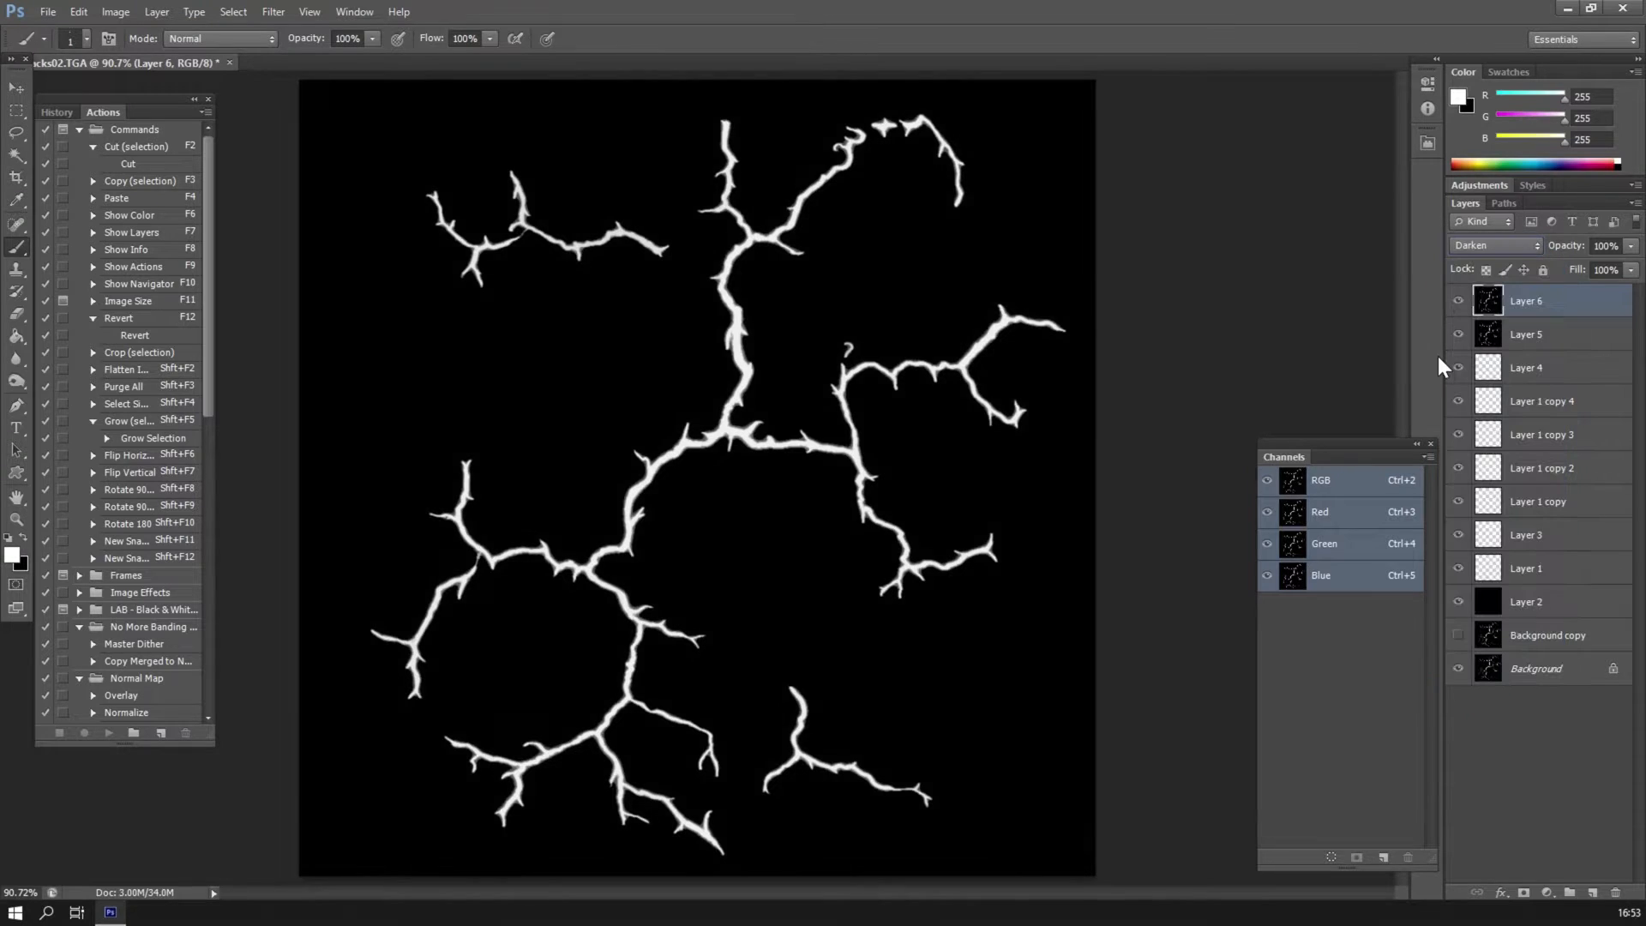
pyautogui.click(16, 518)
pyautogui.moveTo(688, 251); pyautogui.dragTo(1175, 353)
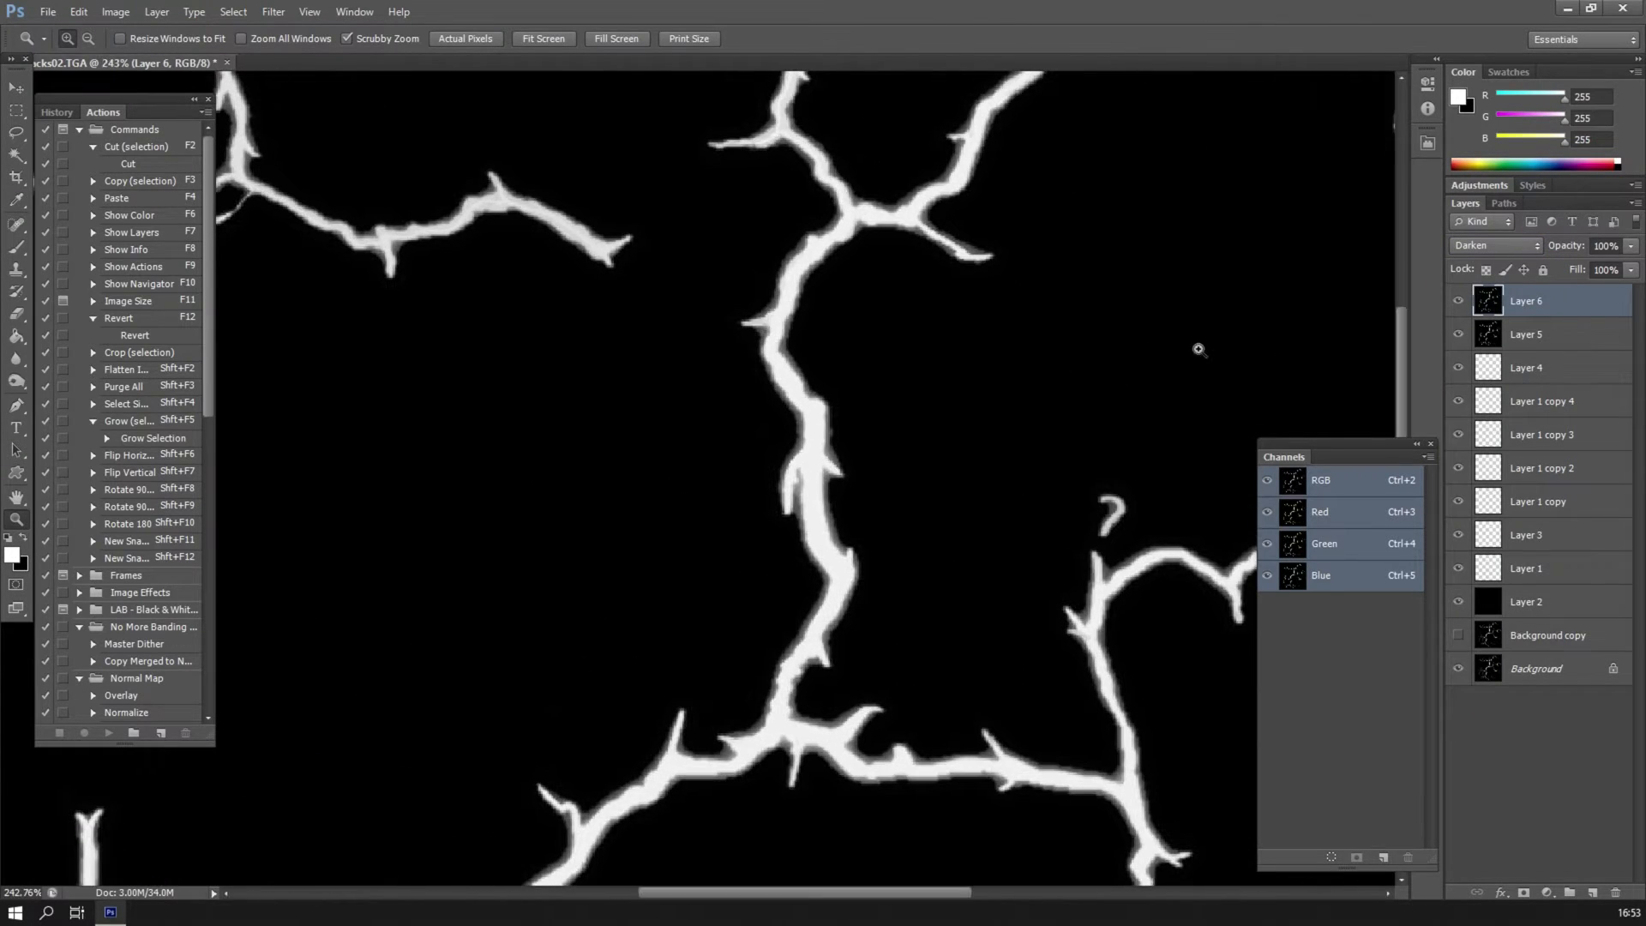
# Try the blend modes on Layer 6 one after another, from Lighten through Pin Light and Subtract to Luminosity.
pyautogui.click(1470, 245)
pyautogui.click(1481, 295)
pyautogui.hotkey('shift', '+')
pyautogui.hotkey('shift', '+')
pyautogui.hotkey('shift', '+')
pyautogui.hotkey('shift', '+')
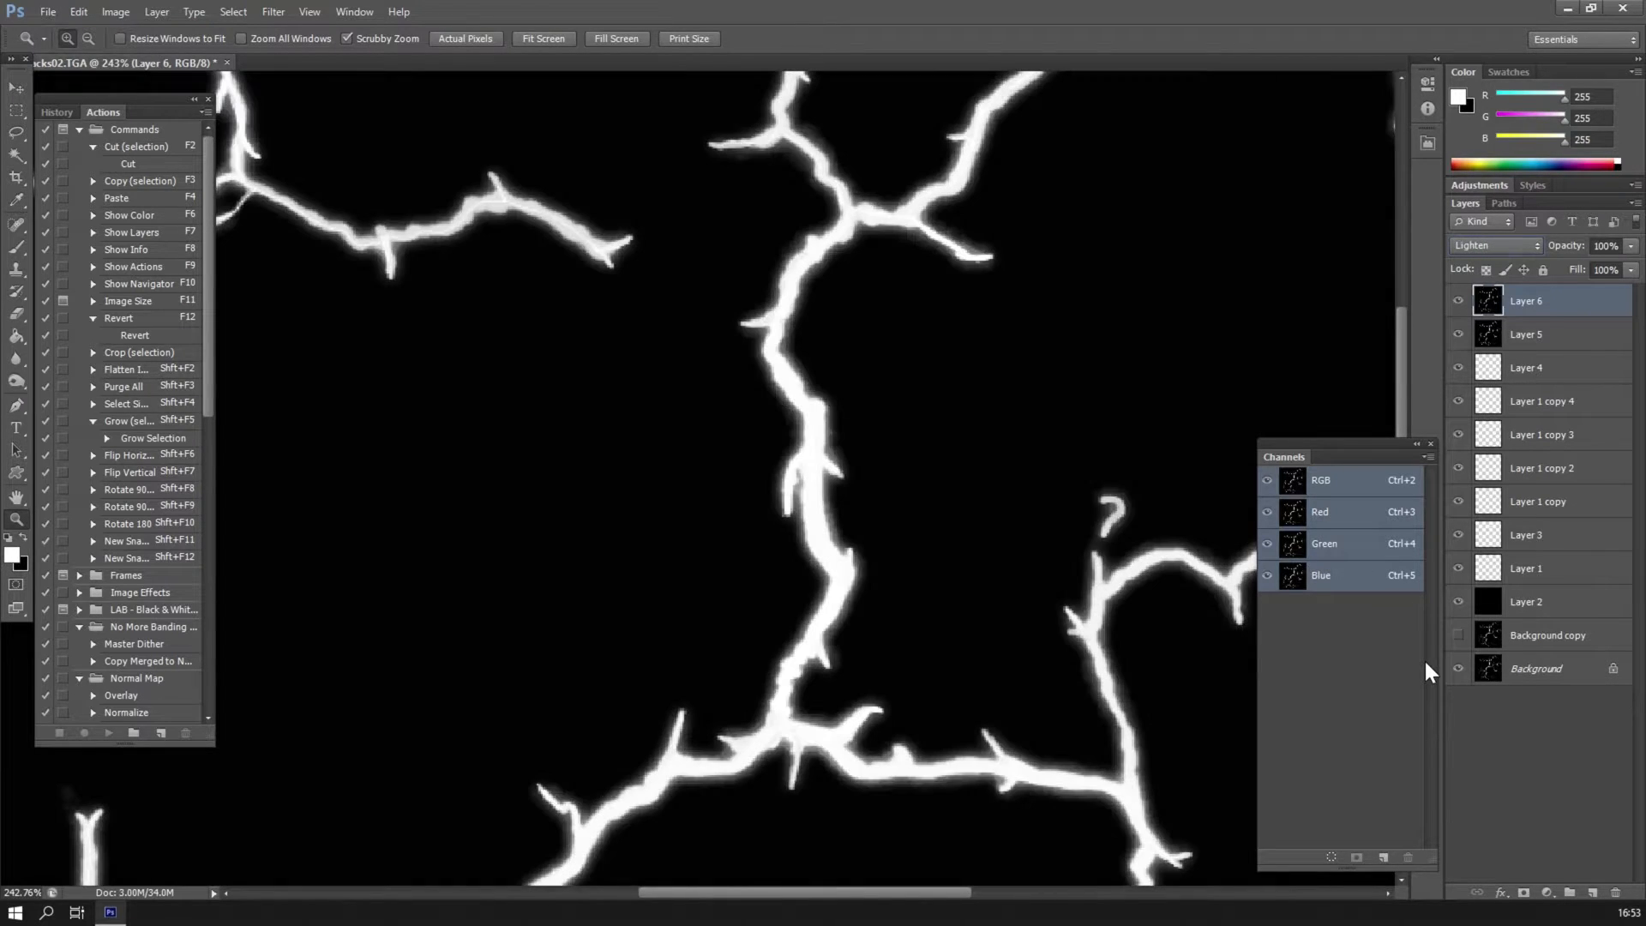
pyautogui.hotkey('shift', '+')
pyautogui.hotkey('shift', '+')
pyautogui.hotkey('shift', '+')
pyautogui.hotkey('shift', '+')
pyautogui.hotkey('shift', '+')
pyautogui.hotkey('shift', '+')
pyautogui.hotkey('shift', '+')
pyautogui.hotkey('shift', '+')
pyautogui.hotkey('shift', '+')
pyautogui.hotkey('shift', '+')
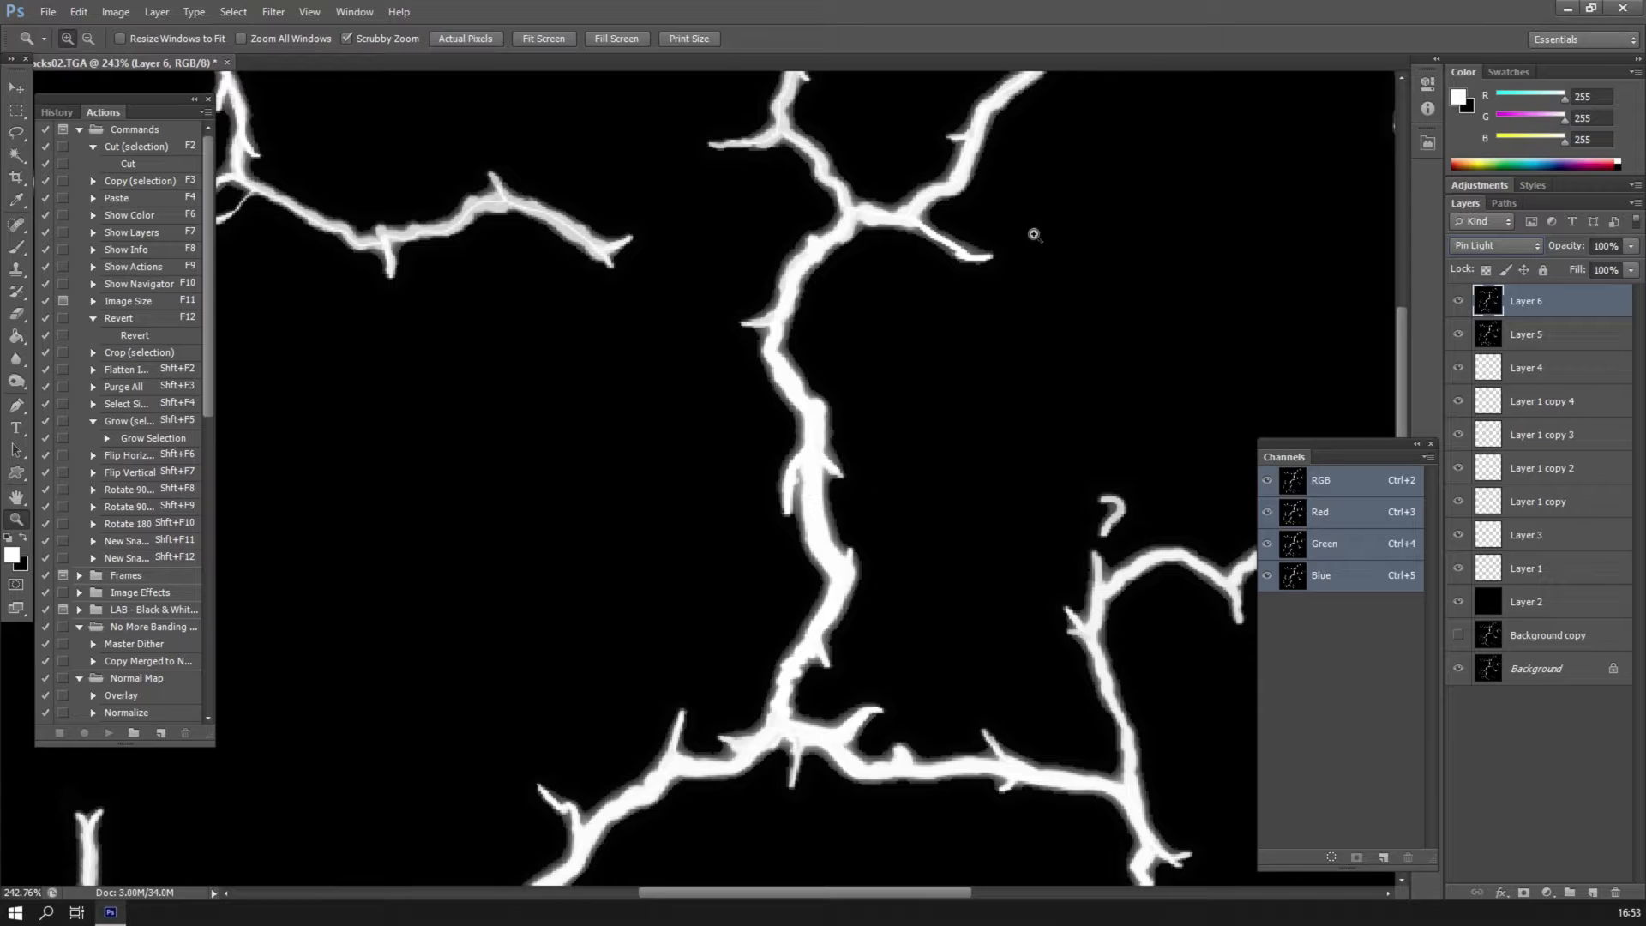
pyautogui.hotkey('shift', '+')
pyautogui.hotkey('shift', '+')
pyautogui.hotkey('shift', '+')
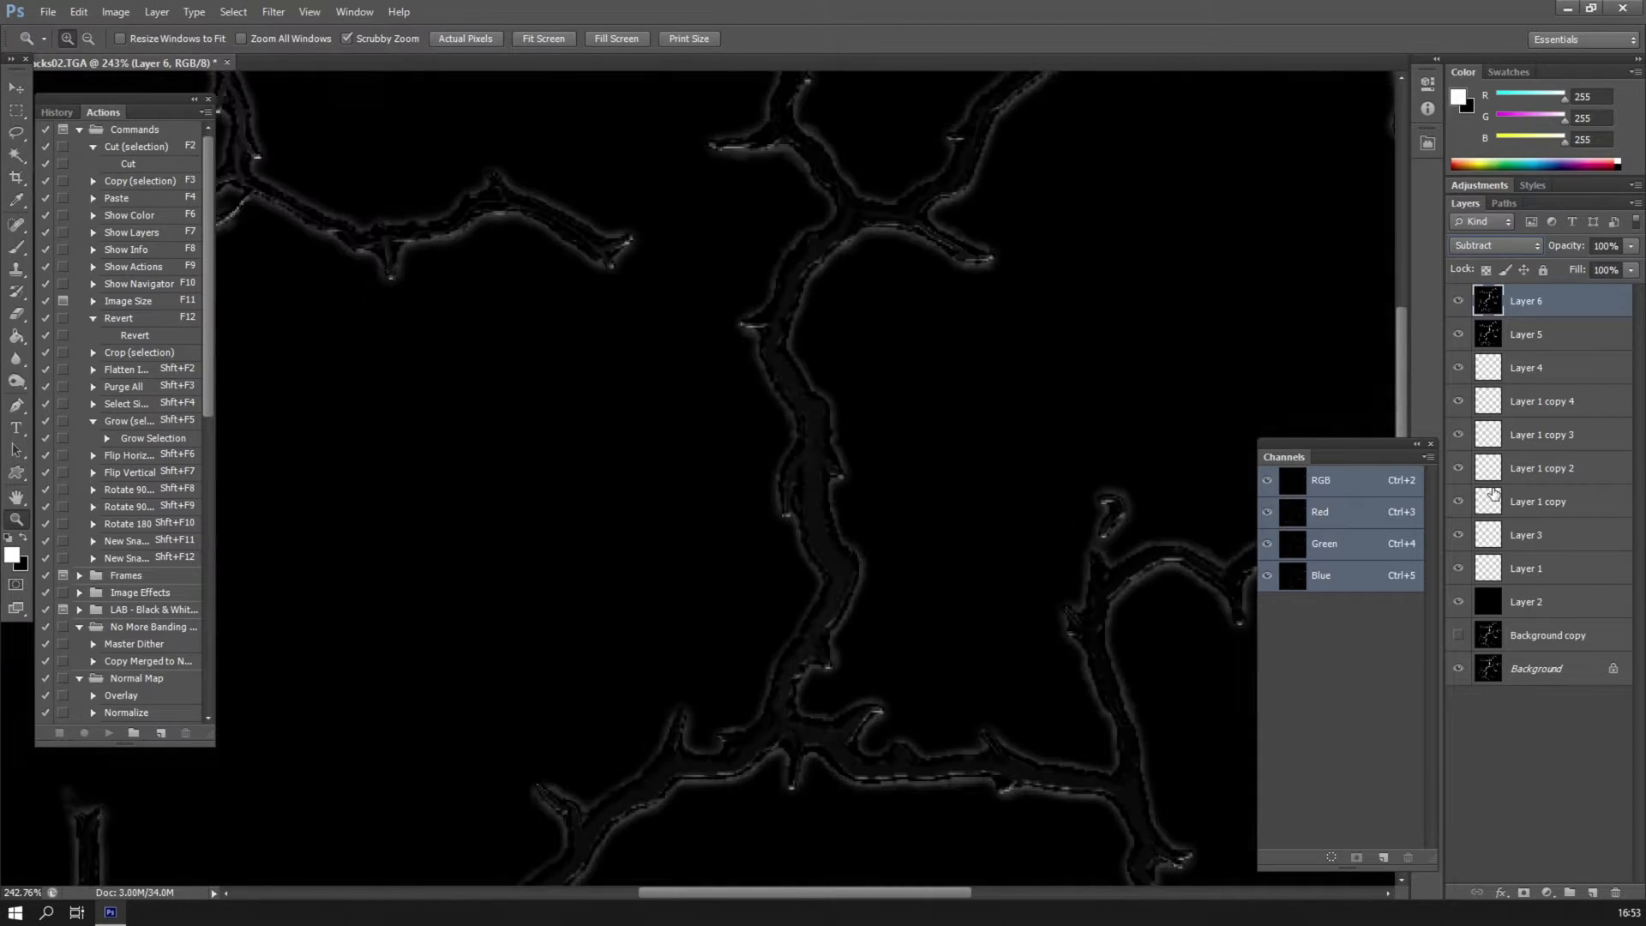
pyautogui.hotkey('shift', '+')
pyautogui.hotkey('shift', '+')
pyautogui.hotkey('shift', '+')
pyautogui.hotkey('shift', '+')
pyautogui.hotkey('shift', '+')
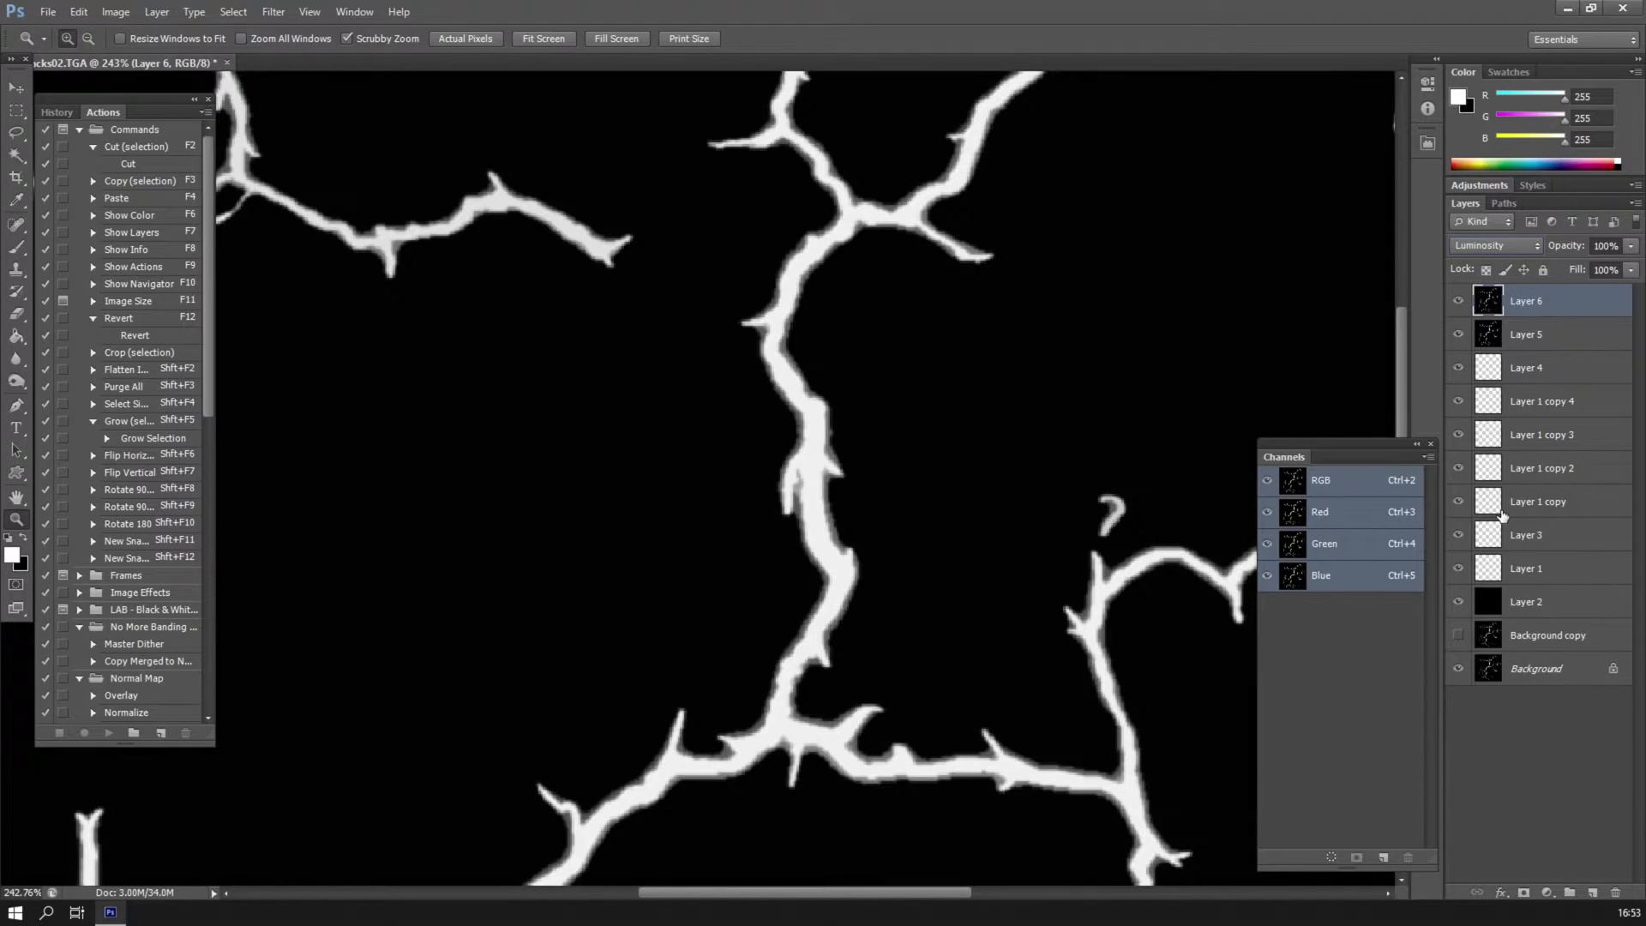
# Try the blend modes on Layer 6 in reverse order, from Luminosity back through Exclusion to Color Dodge.
pyautogui.hotkey('shift', '-')
pyautogui.hotkey('shift', '-')
pyautogui.hotkey('shift', '-')
pyautogui.hotkey('shift', '-')
pyautogui.hotkey('shift', '-')
pyautogui.hotkey('shift', '-')
pyautogui.hotkey('shift', '-')
pyautogui.hotkey('shift', '-')
pyautogui.hotkey('shift', '-')
pyautogui.hotkey('shift', '-')
pyautogui.hotkey('shift', '-')
pyautogui.hotkey('shift', '-')
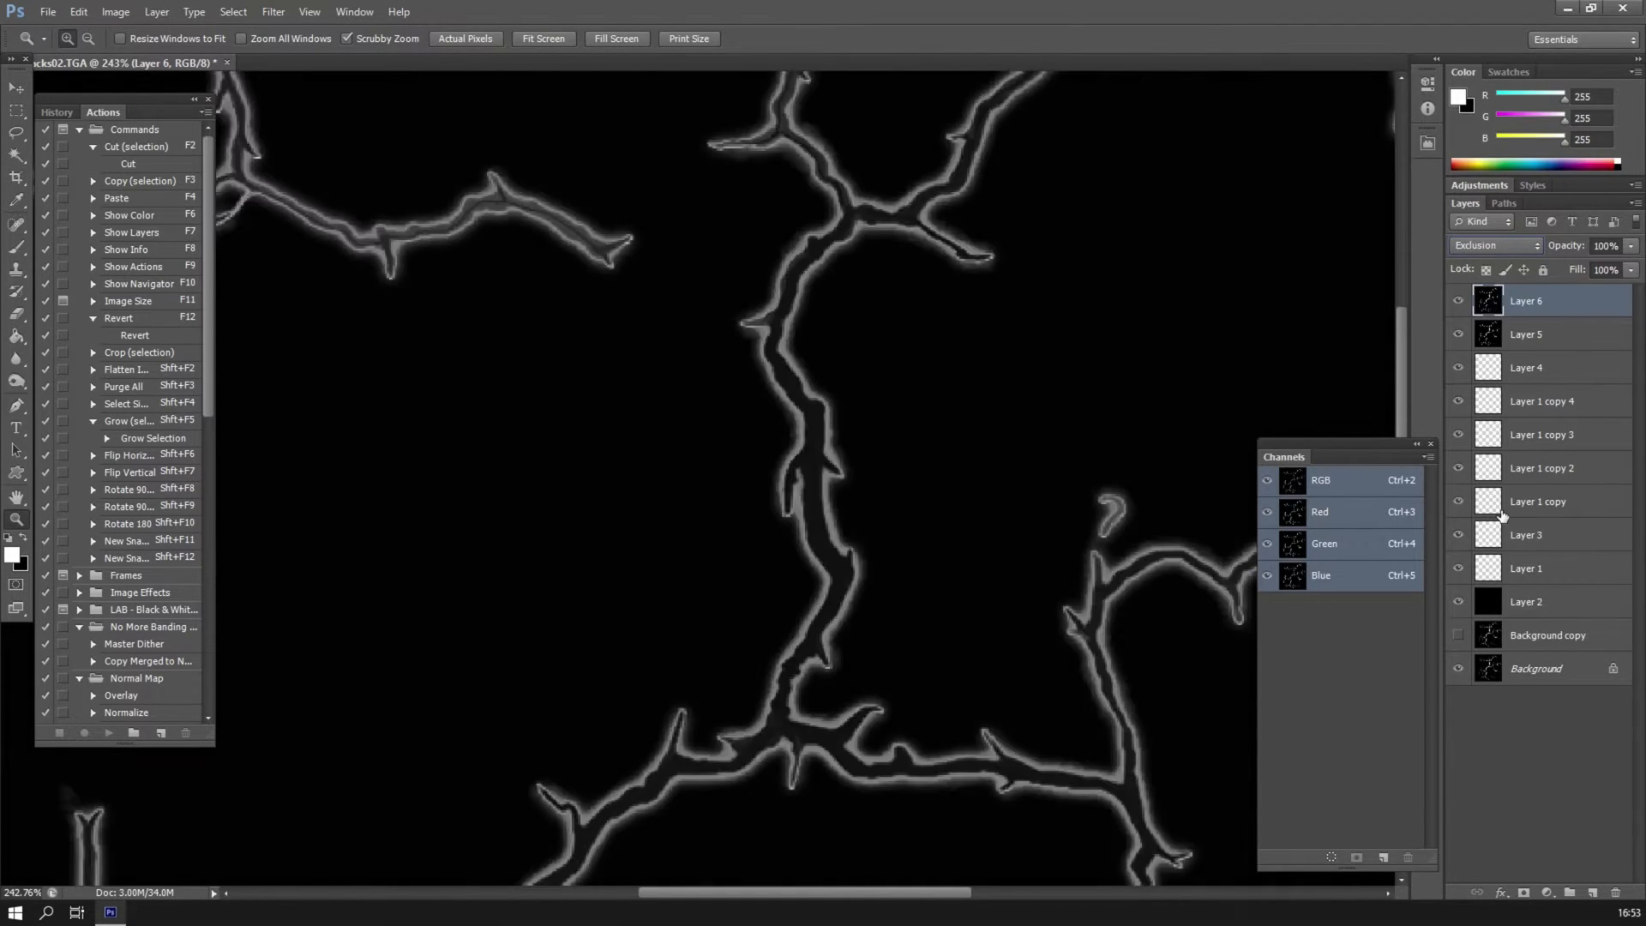
pyautogui.hotkey('shift', '-')
pyautogui.hotkey('shift', '-')
pyautogui.hotkey('shift', '-')
pyautogui.hotkey('shift', '-')
pyautogui.hotkey('shift', '-')
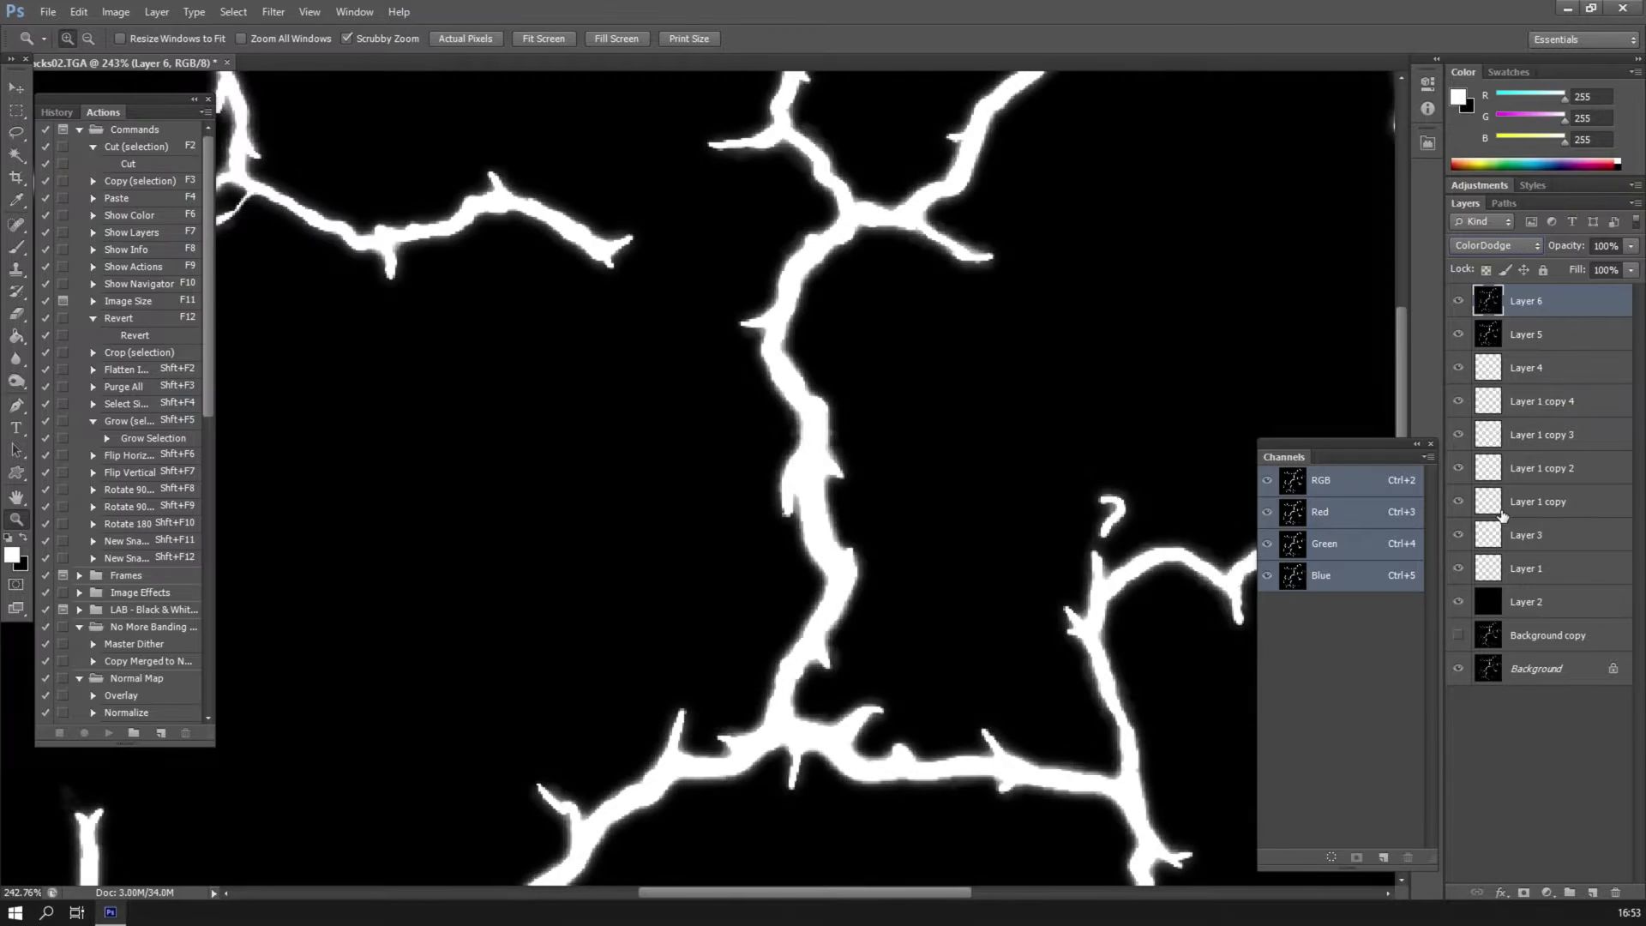
# Compare the Lighten blend mode with its neighbours on Layer 6 and set the layer to Screen.
pyautogui.hotkey('shift', '-')
pyautogui.hotkey('shift', '+')
pyautogui.hotkey('shift', '-')
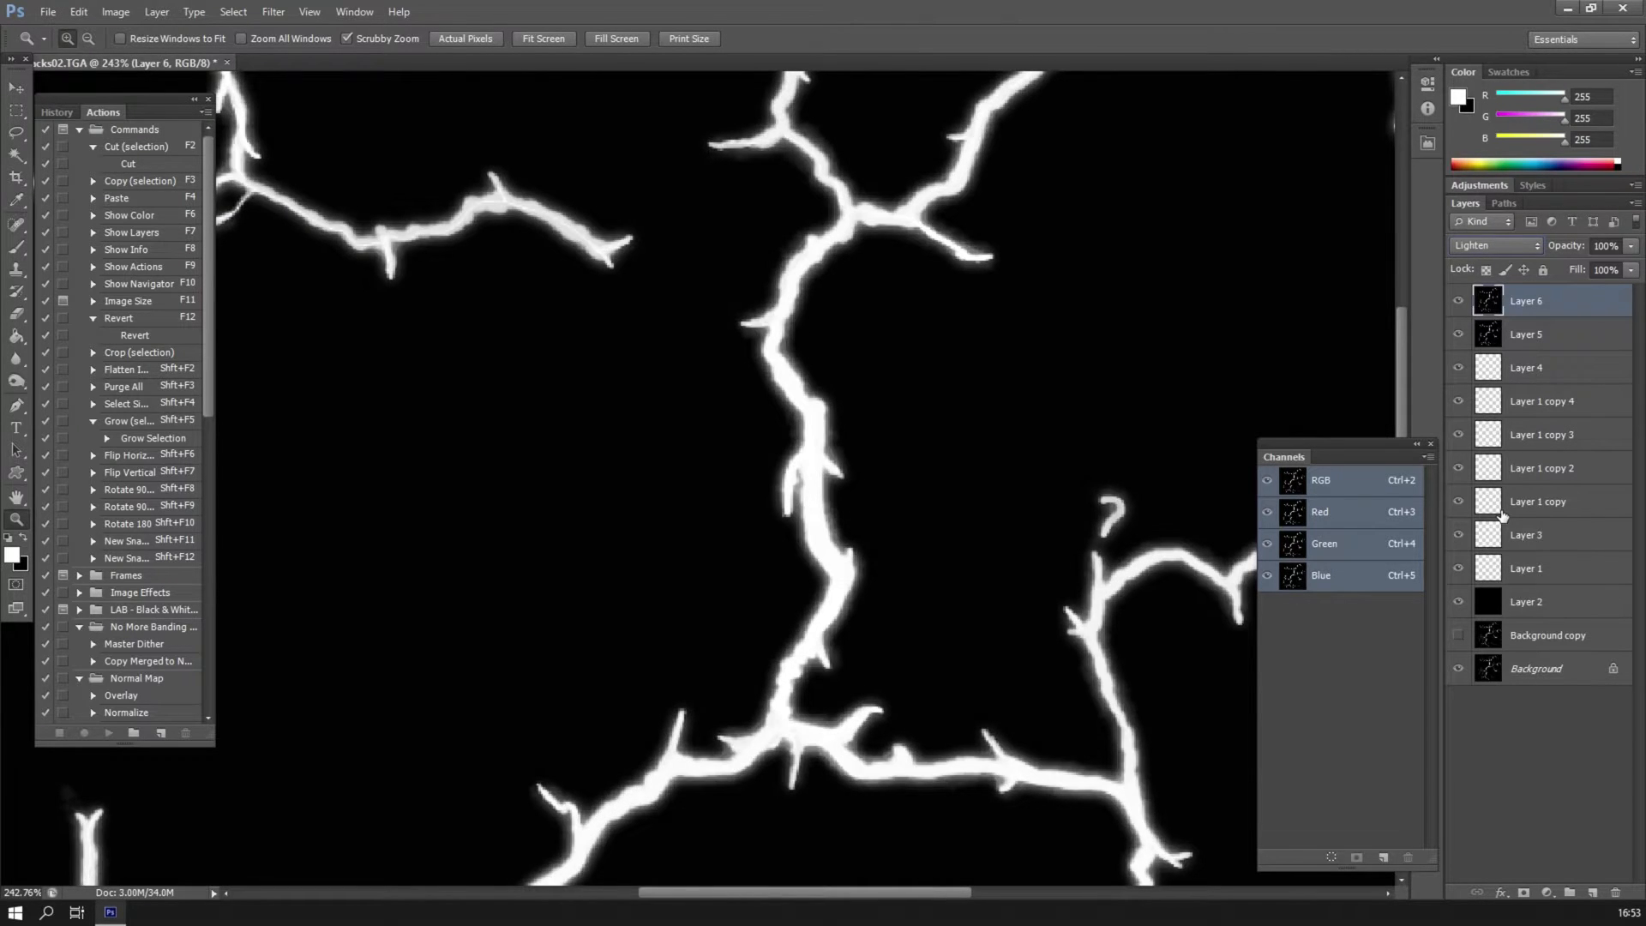
pyautogui.hotkey('shift', '+')
pyautogui.hotkey('shift', '-')
pyautogui.hotkey('shift', '-')
pyautogui.hotkey('shift', '-')
pyautogui.hotkey('shift', '+')
pyautogui.hotkey('shift', '+')
# Compare the cracks with and without Layer 6 by toggling the layer's visibility, leaving it shown.
pyautogui.click(1458, 301)
pyautogui.click(1458, 300)
pyautogui.click(1458, 301)
pyautogui.click(1458, 301)
pyautogui.click(1458, 301)
pyautogui.click(1457, 301)
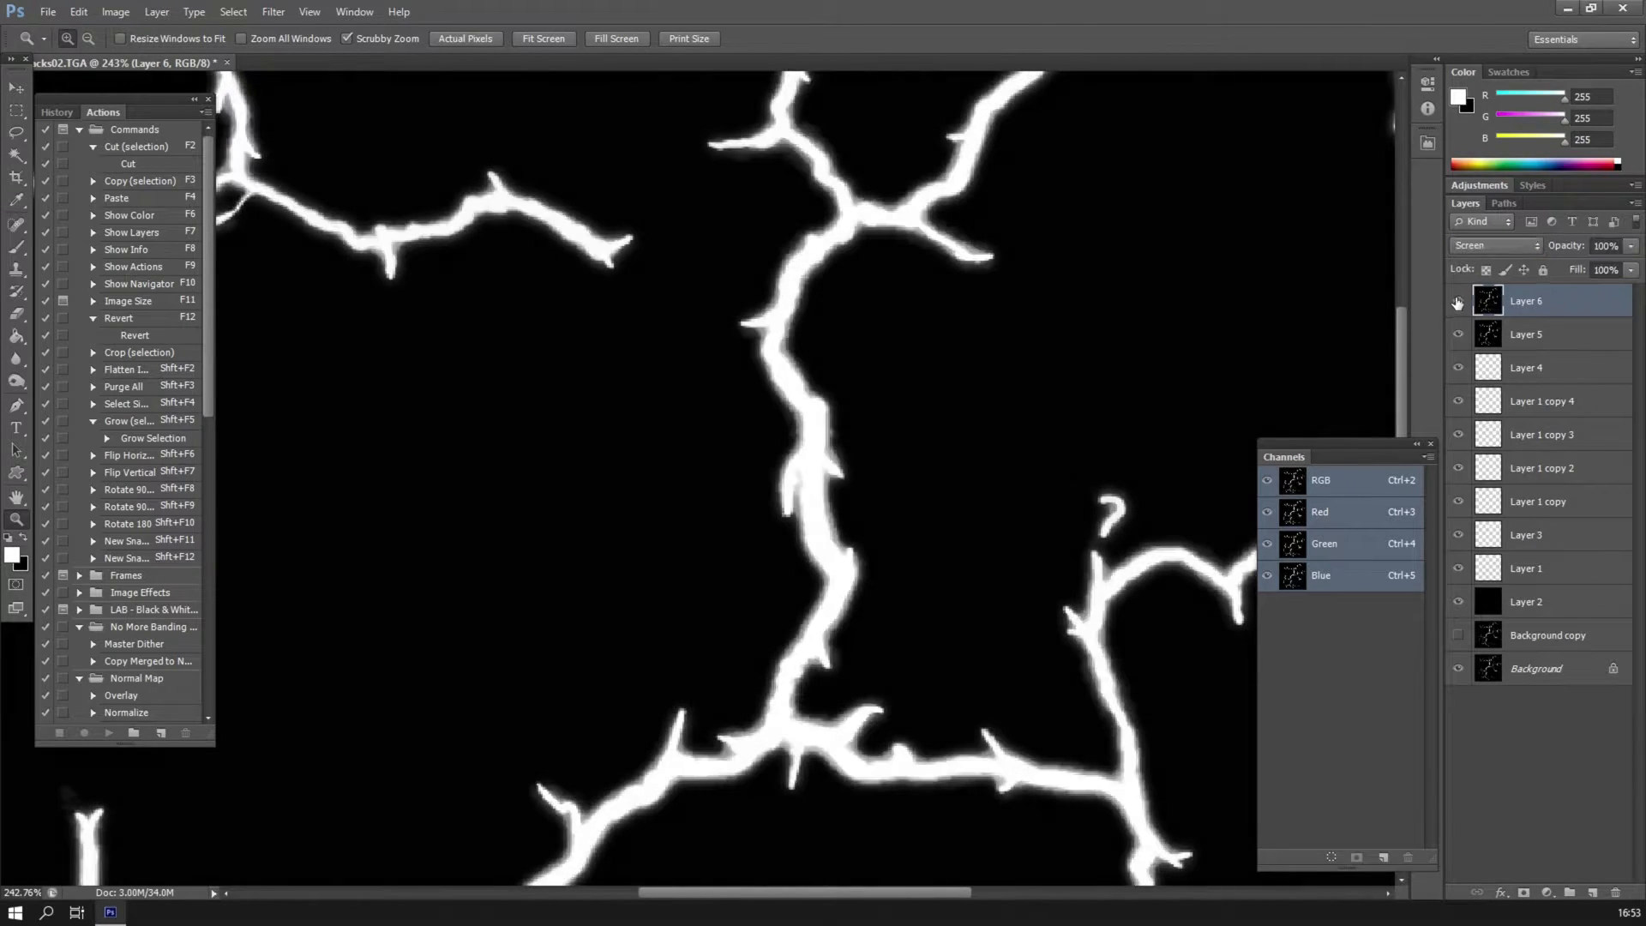
# Recheck the cracks with and without Layer 6, and set the layer's blend mode to Lighten.
pyautogui.click(1458, 301)
pyautogui.click(1458, 301)
pyautogui.click(1464, 245)
pyautogui.click(1458, 385)
pyautogui.press('Up')
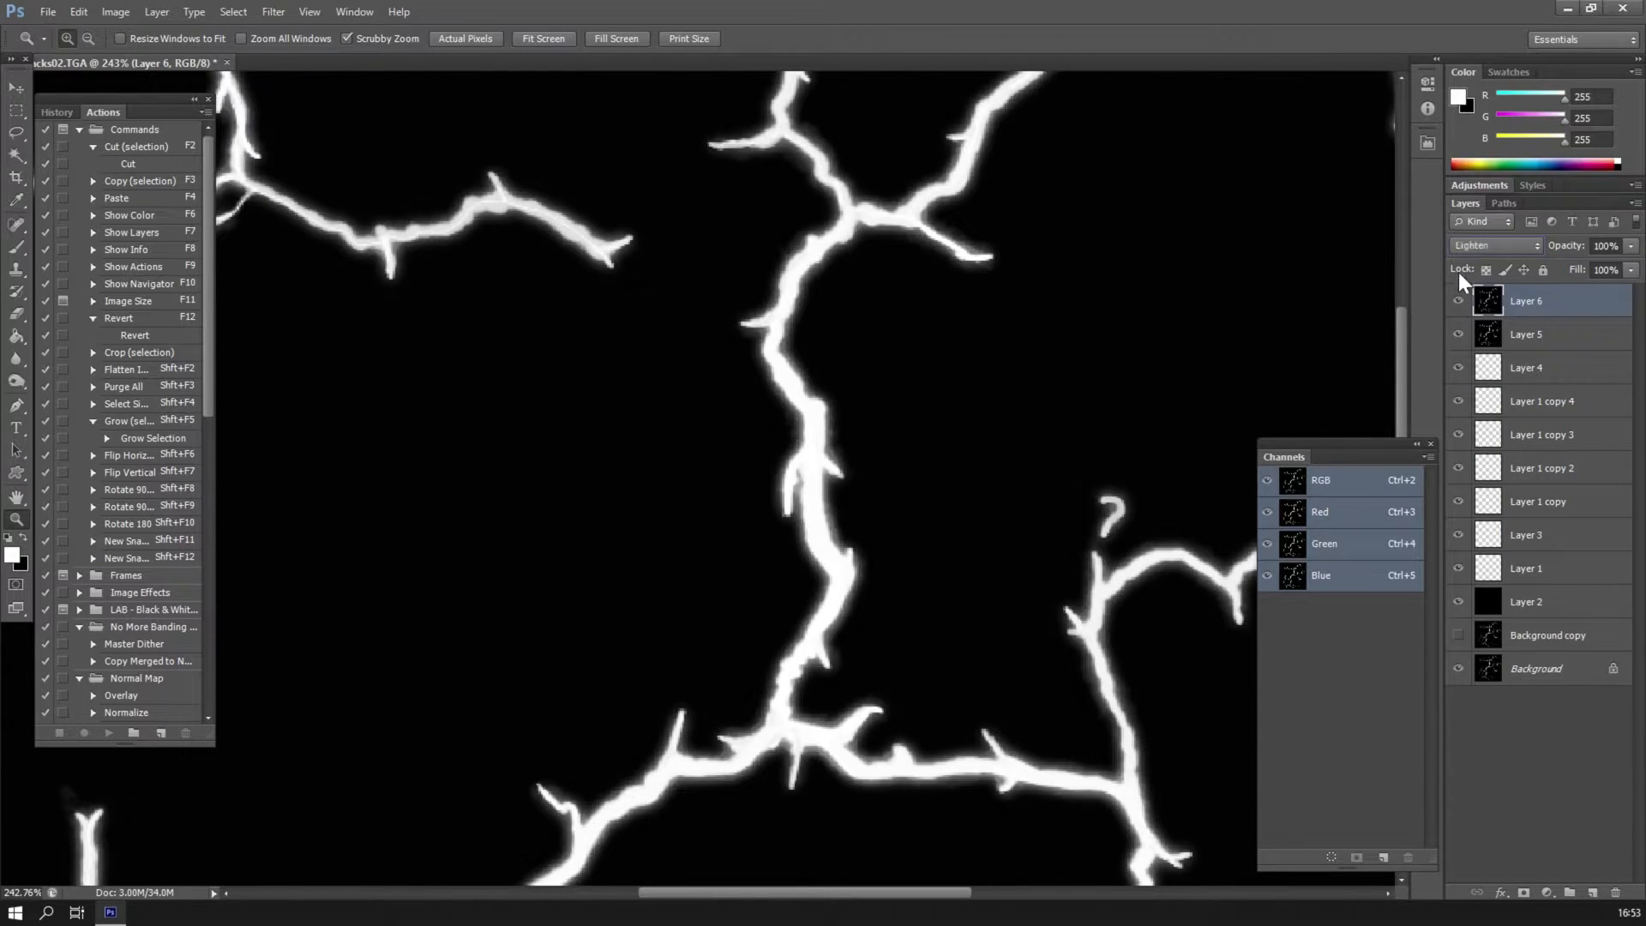
# Compare the cracks with and without the Lighten-blended Layer 6 by toggling its visibility, leaving it shown.
pyautogui.click(1458, 301)
pyautogui.click(1458, 301)
pyautogui.click(1458, 301)
pyautogui.click(1458, 301)
pyautogui.click(1458, 301)
pyautogui.click(1457, 301)
pyautogui.click(1458, 301)
pyautogui.click(1458, 300)
pyautogui.click(1458, 302)
pyautogui.click(1458, 301)
pyautogui.hotkey('ctrl', '0')
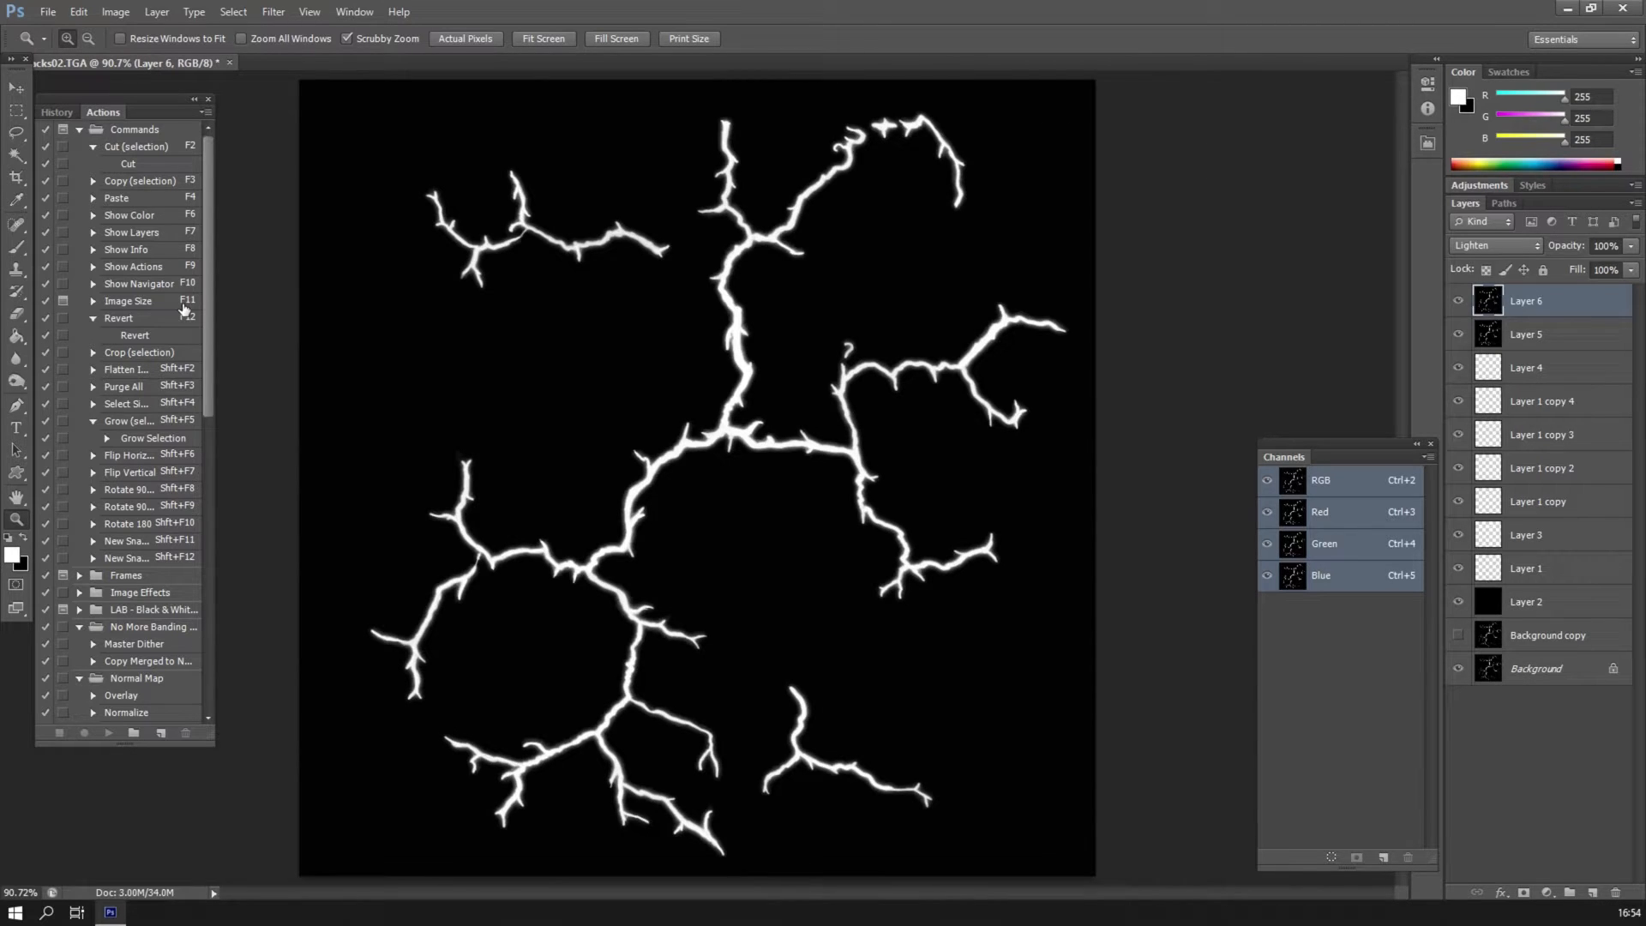
# Save the layered crack texture as T_Cracks02.psd in the Celine folder.
pyautogui.click(48, 12)
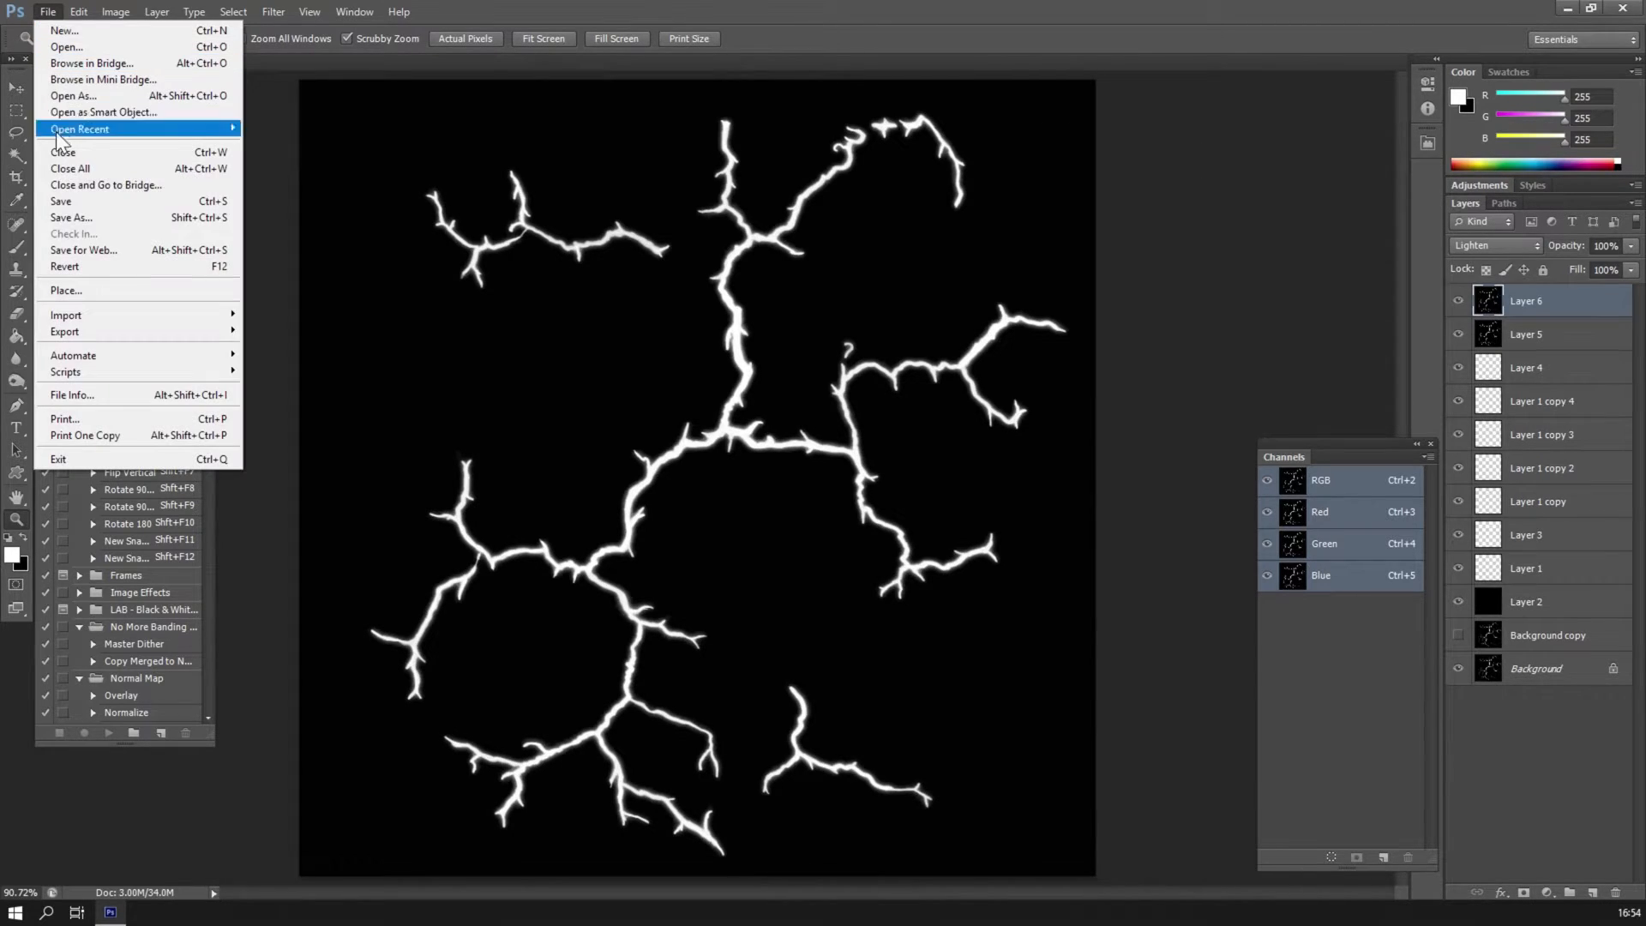
pyautogui.click(65, 218)
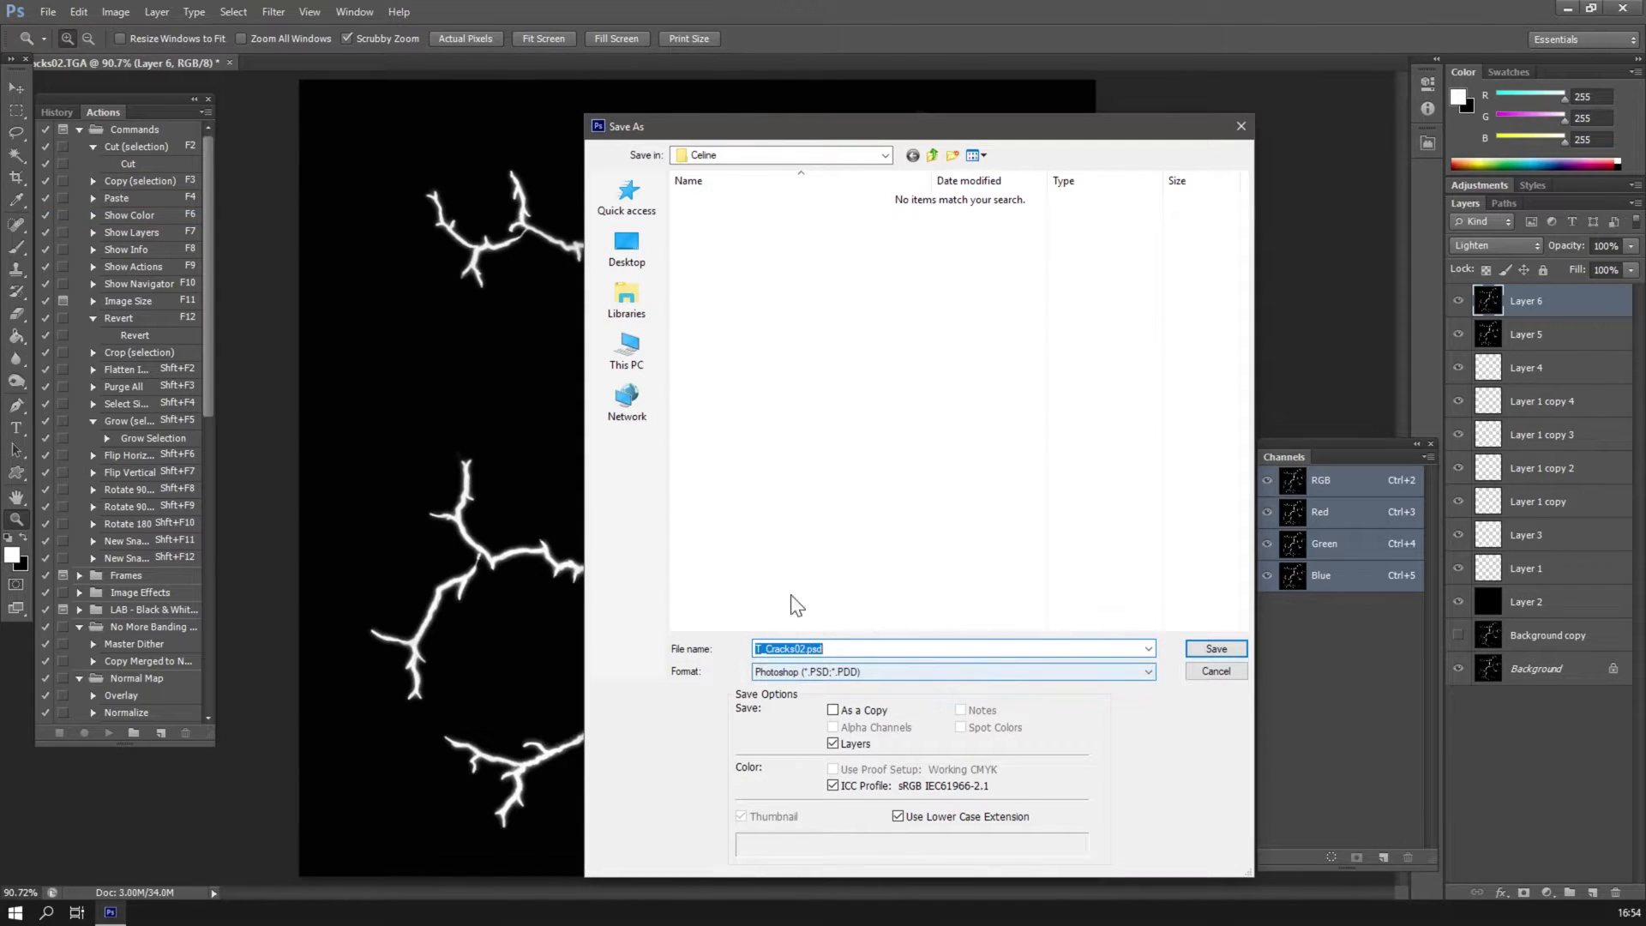
pyautogui.click(1205, 656)
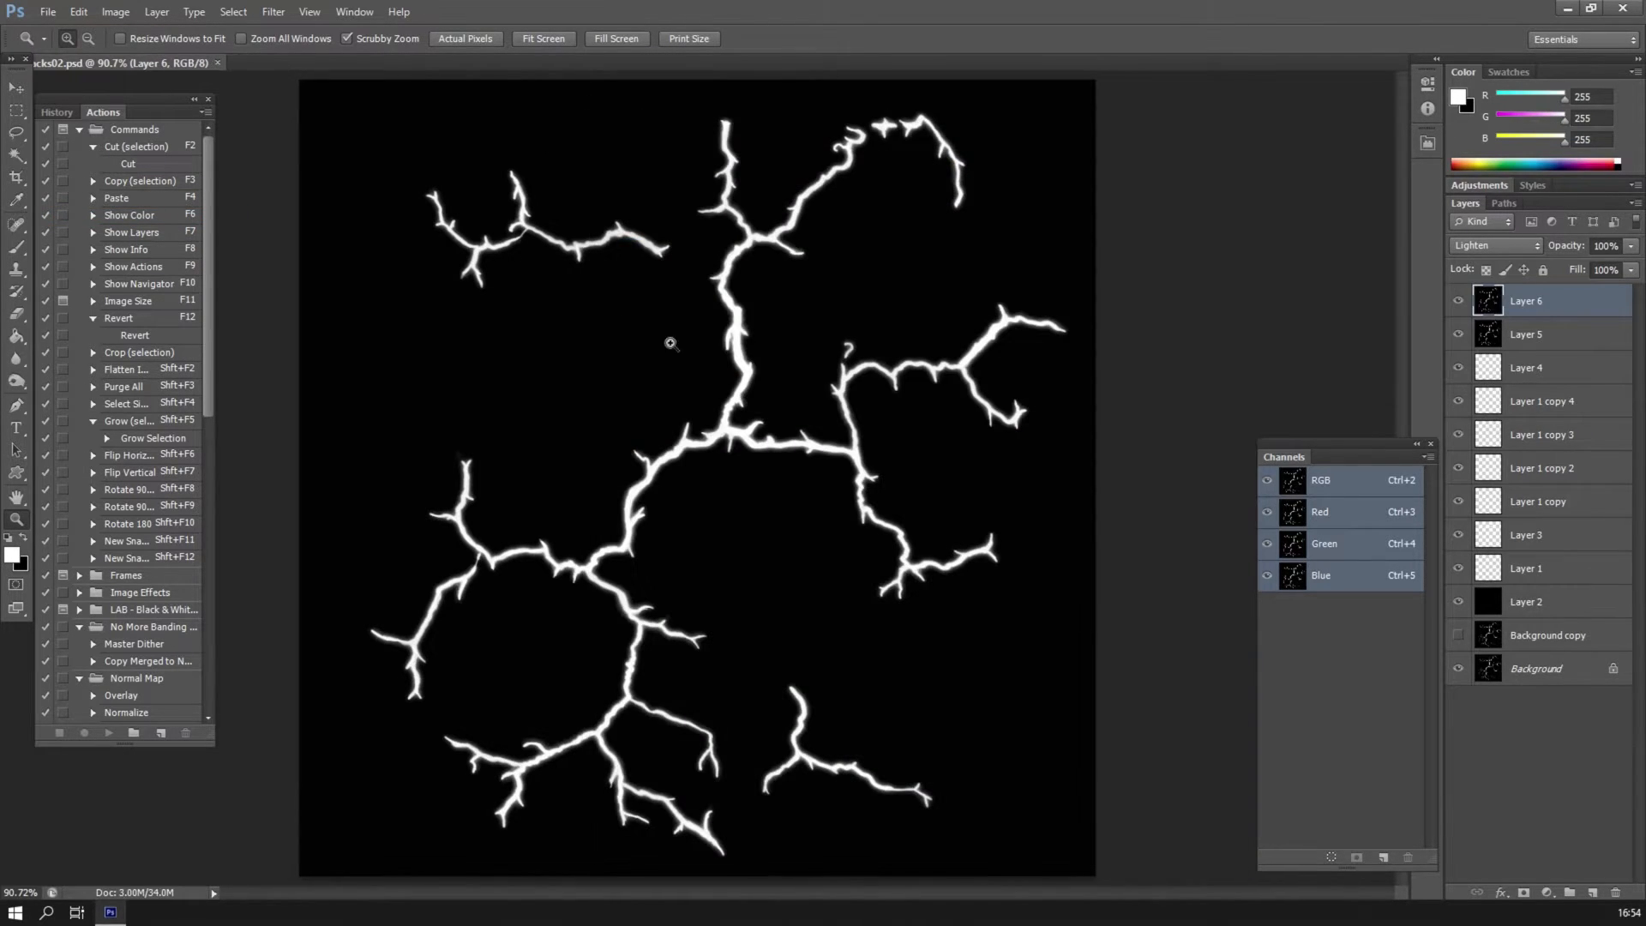
# Save a PNG copy as T_Cracks02.png with Smallest / Slow compression and no interlacing.
pyautogui.click(46, 19)
pyautogui.click(79, 220)
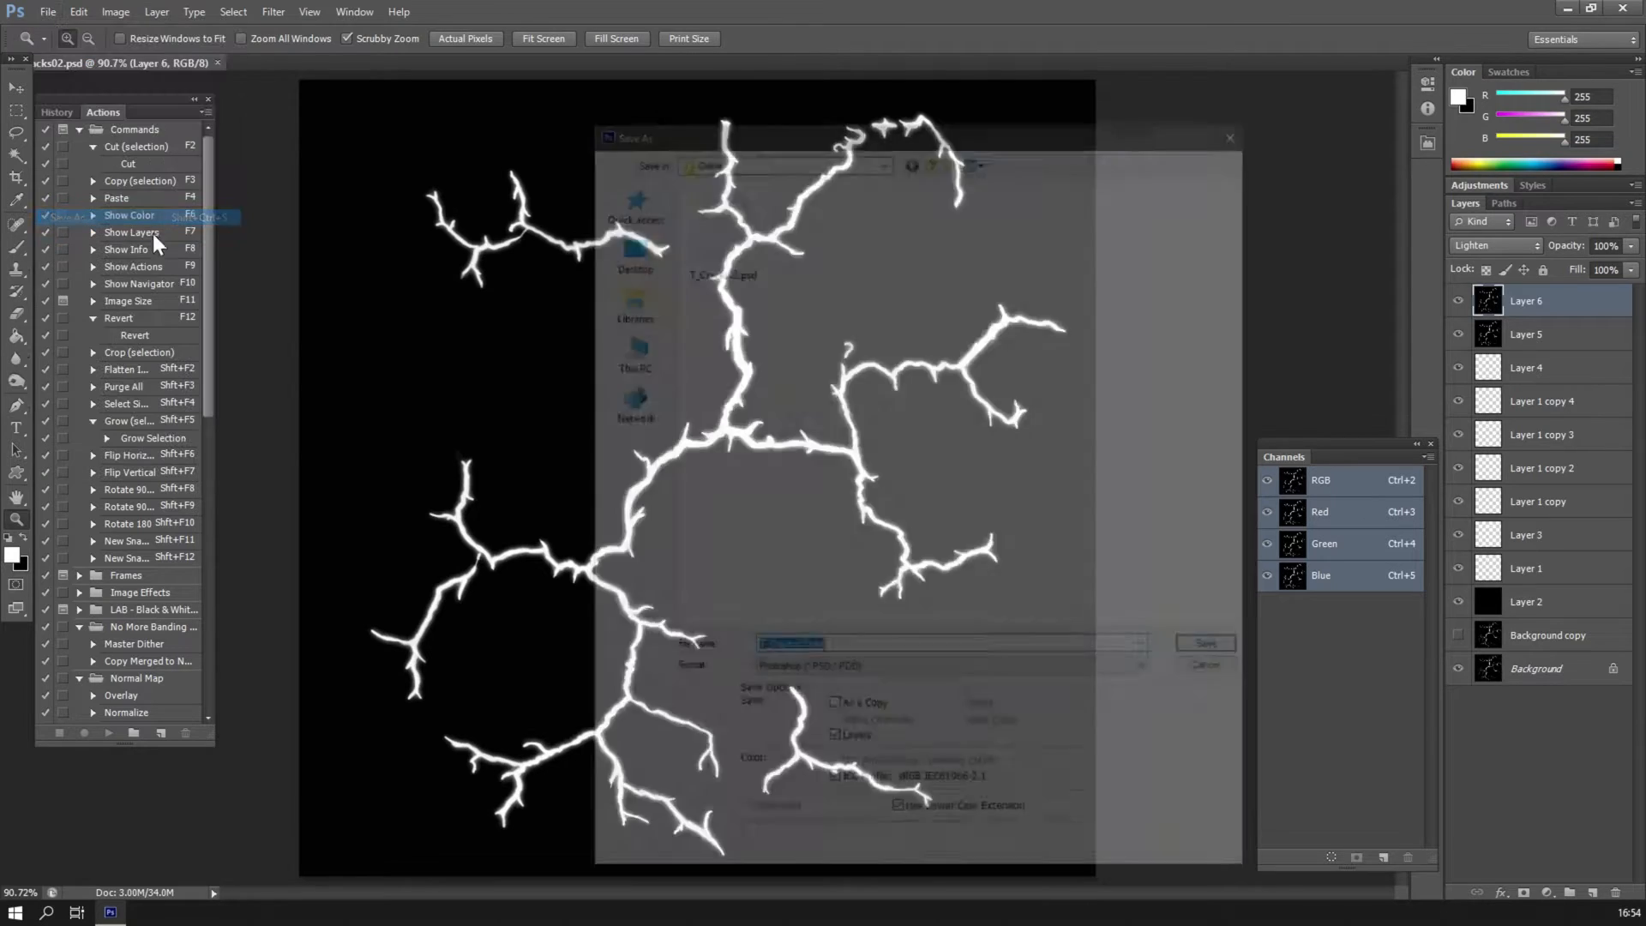
pyautogui.click(803, 672)
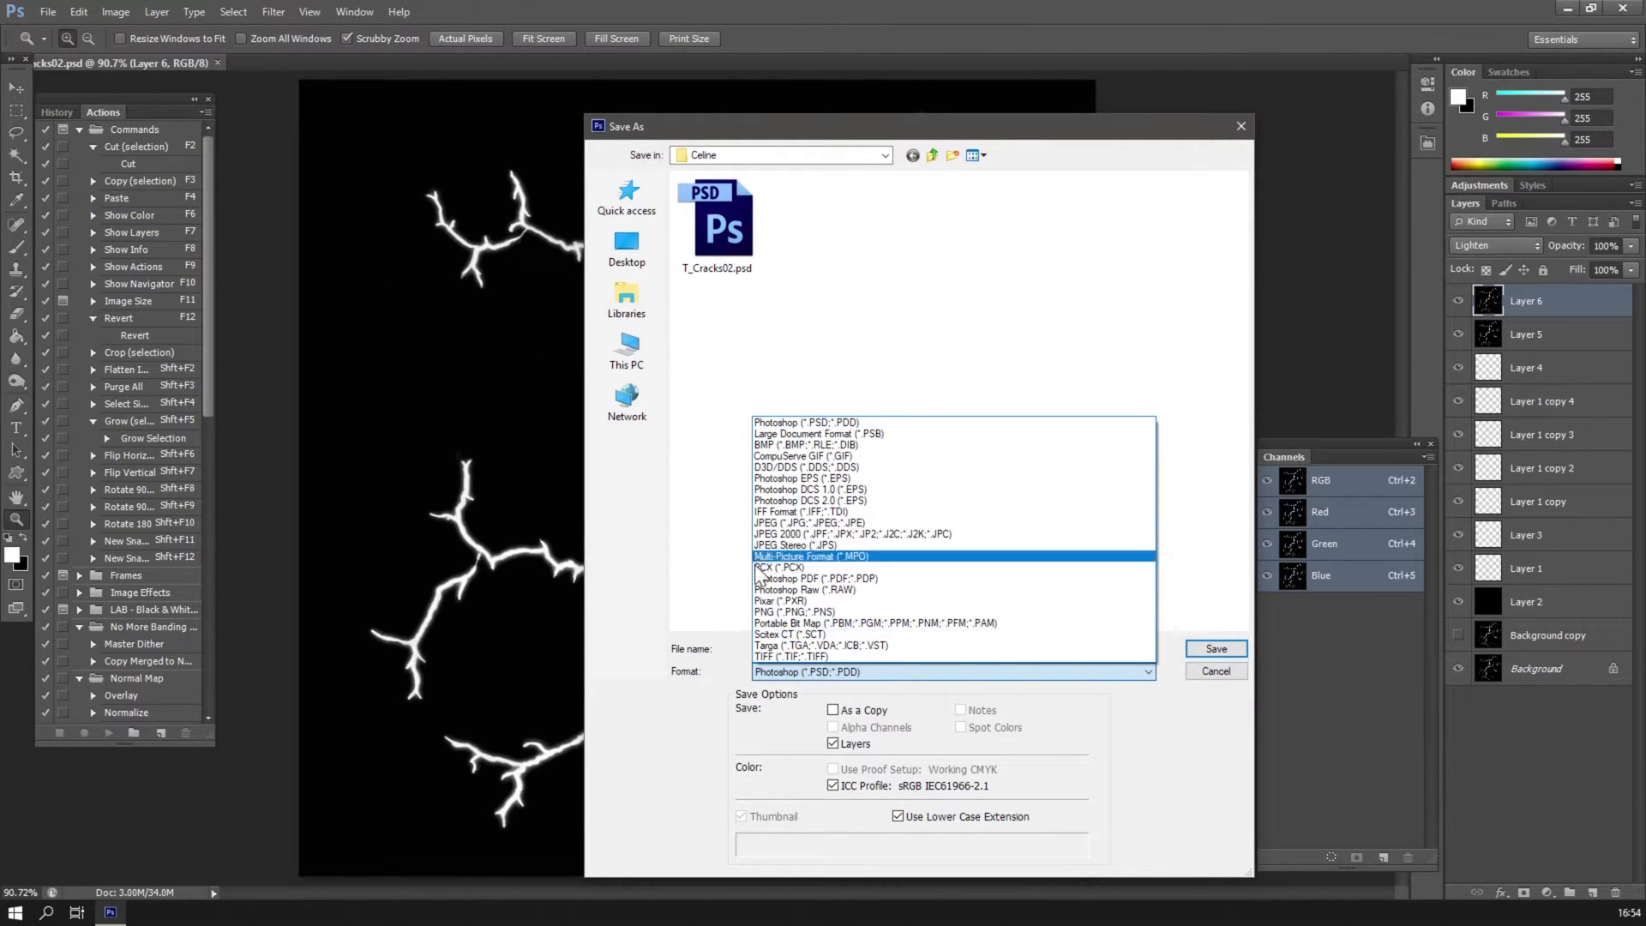
pyautogui.click(780, 611)
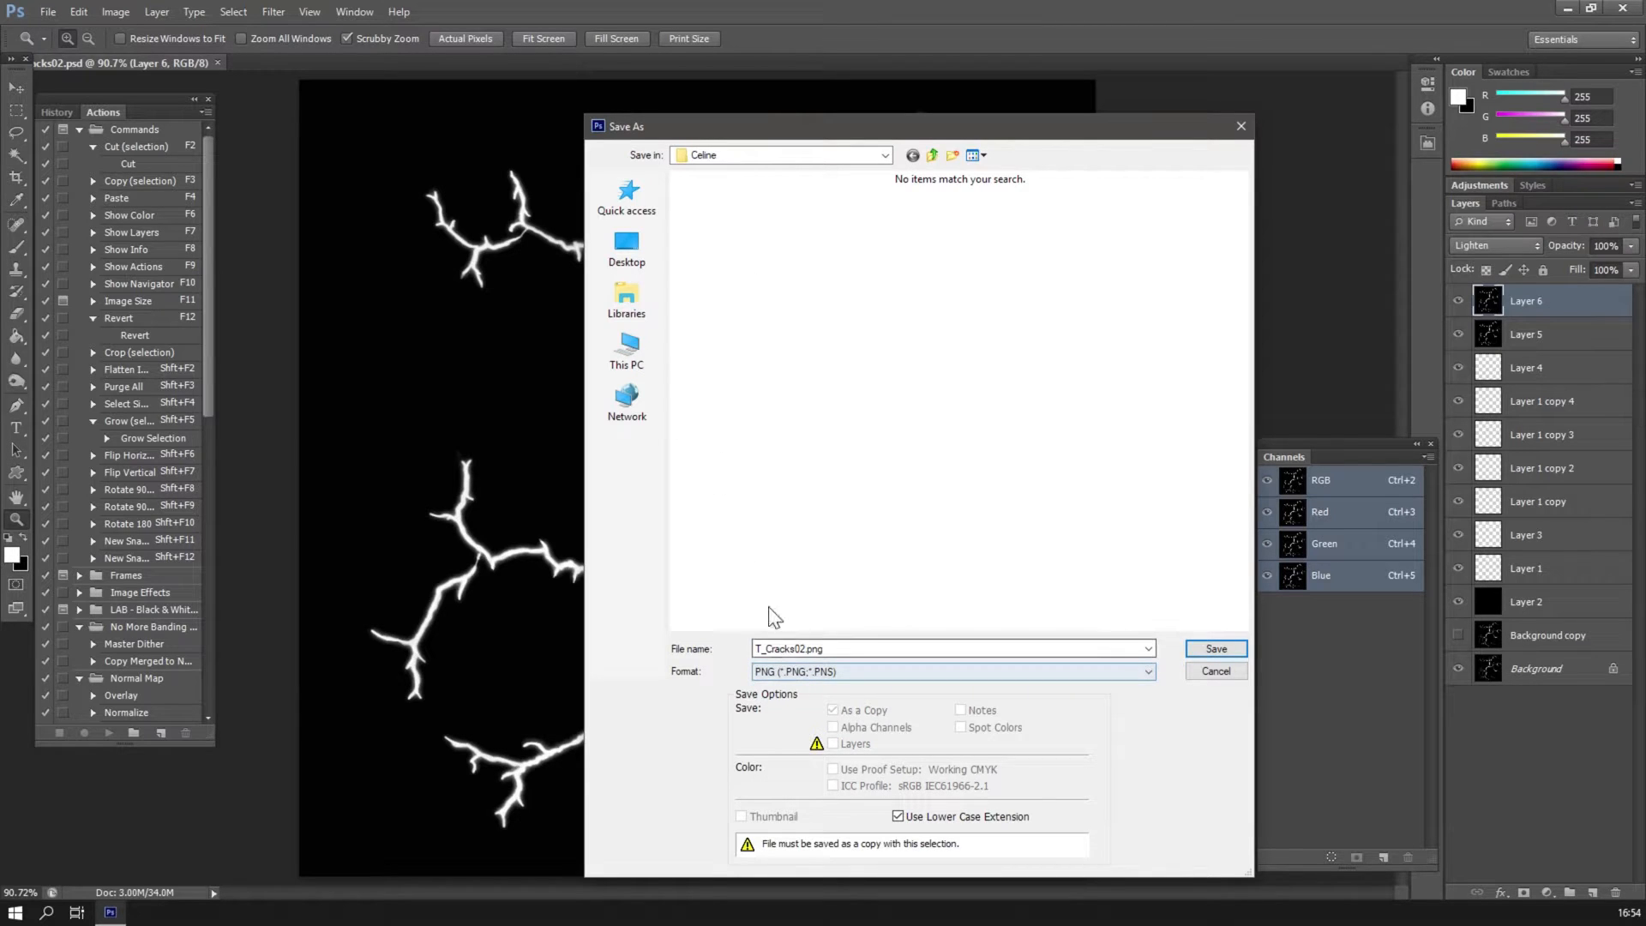
pyautogui.click(1213, 649)
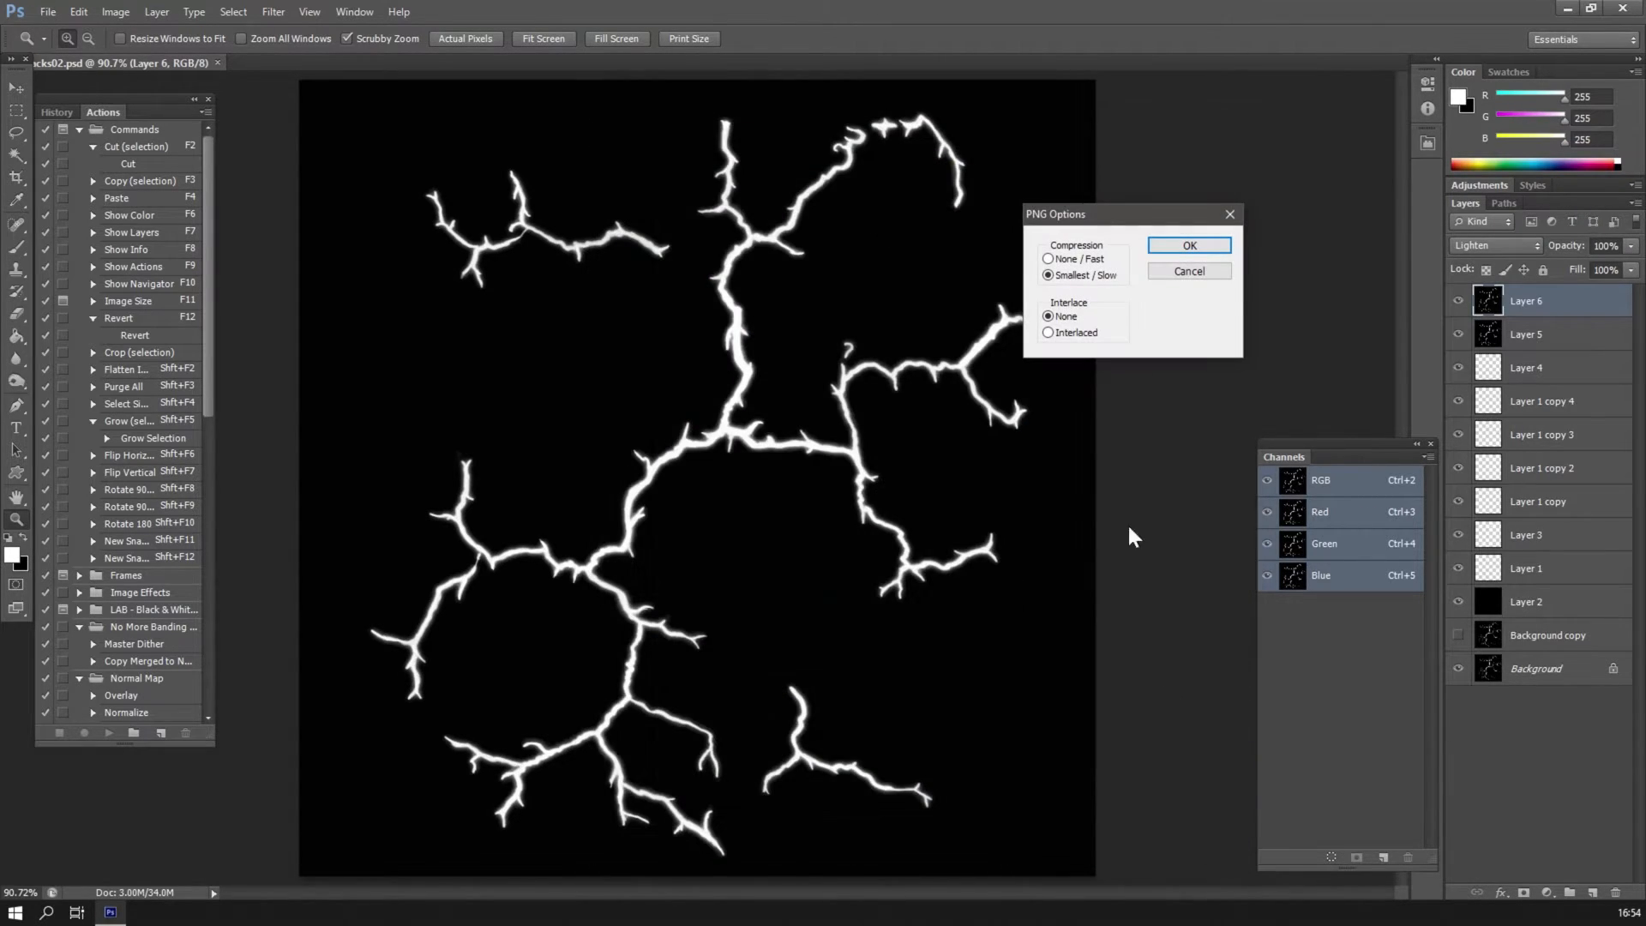
pyautogui.click(1190, 245)
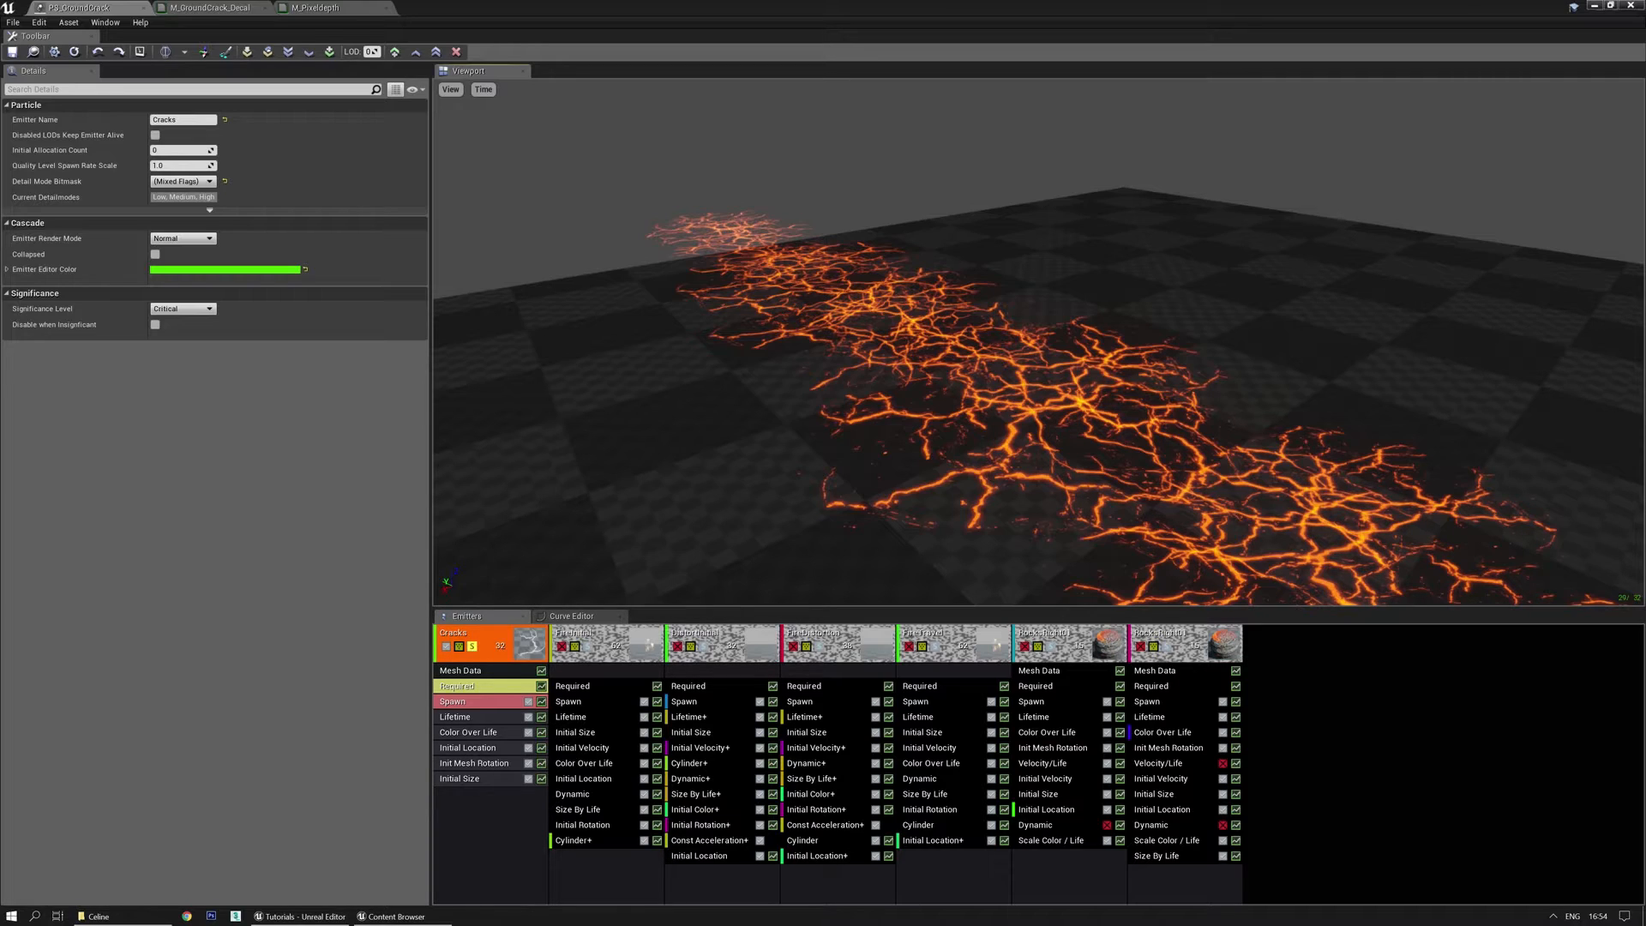
# Switch to Unreal Editor and locate the M_GroundCrack_Decal material's T_Cracks02 texture in the Content Browser.
pyautogui.click(317, 8)
pyautogui.moveTo(714, 220); pyautogui.dragTo(718, 232, button='right')
pyautogui.moveTo(282, 227); pyautogui.dragTo(322, 69)
pyautogui.click(210, 7)
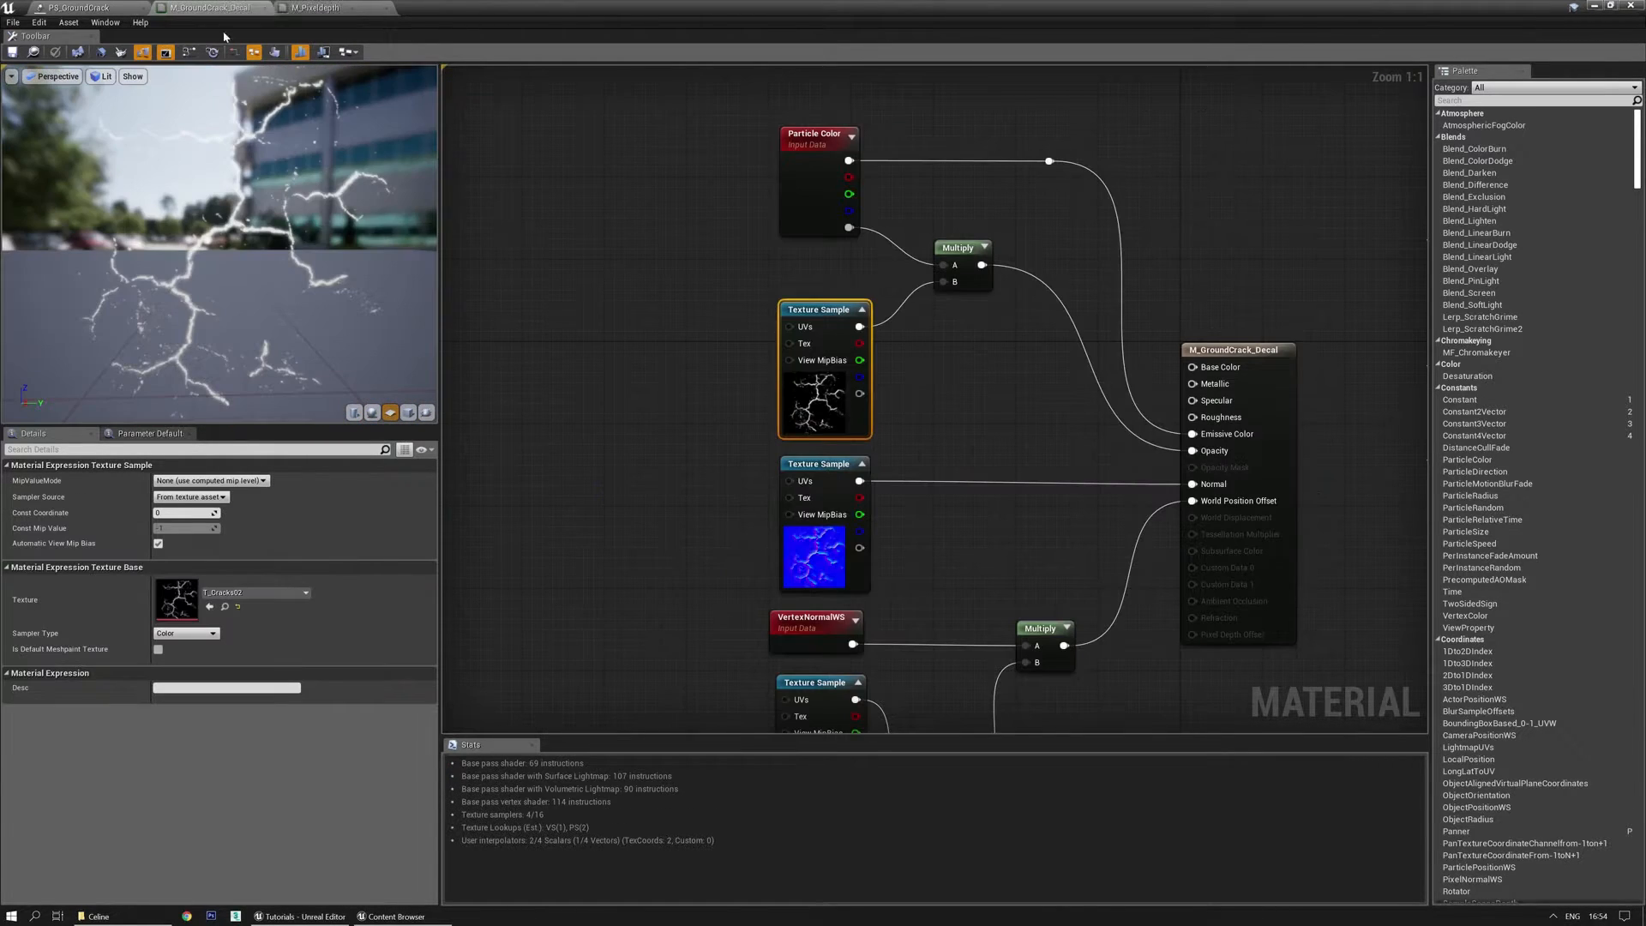
pyautogui.click(225, 606)
pyautogui.click(785, 450)
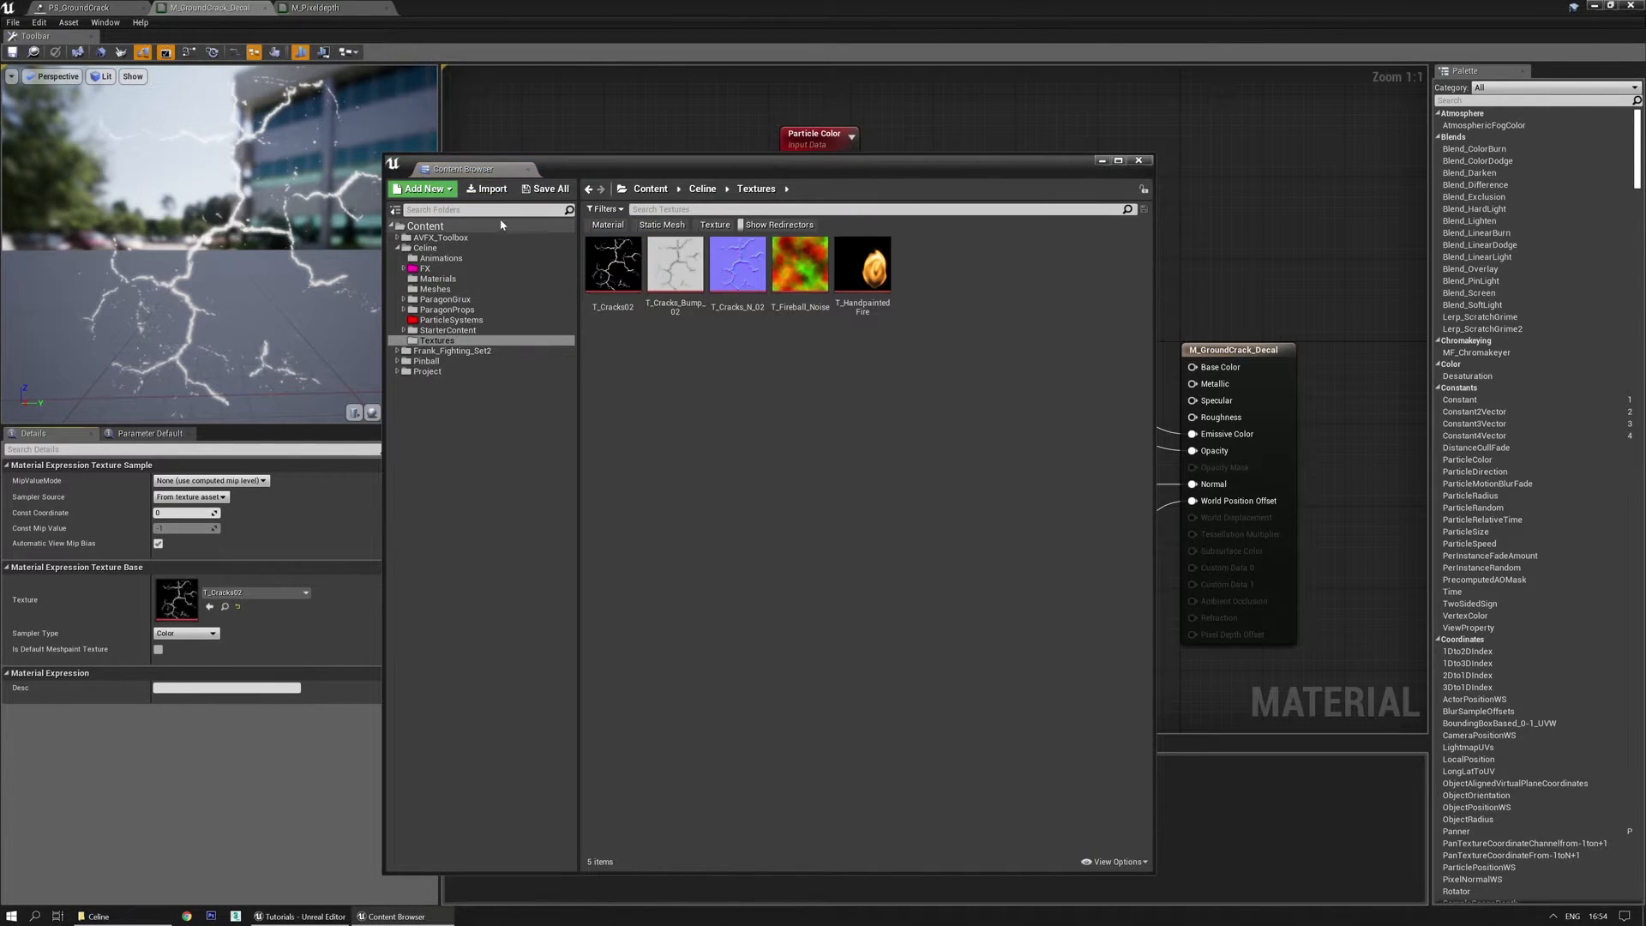
# Import T_Cracks02.png over the existing T_Cracks02 texture, overwriting both the asset and its settings.
pyautogui.click(490, 189)
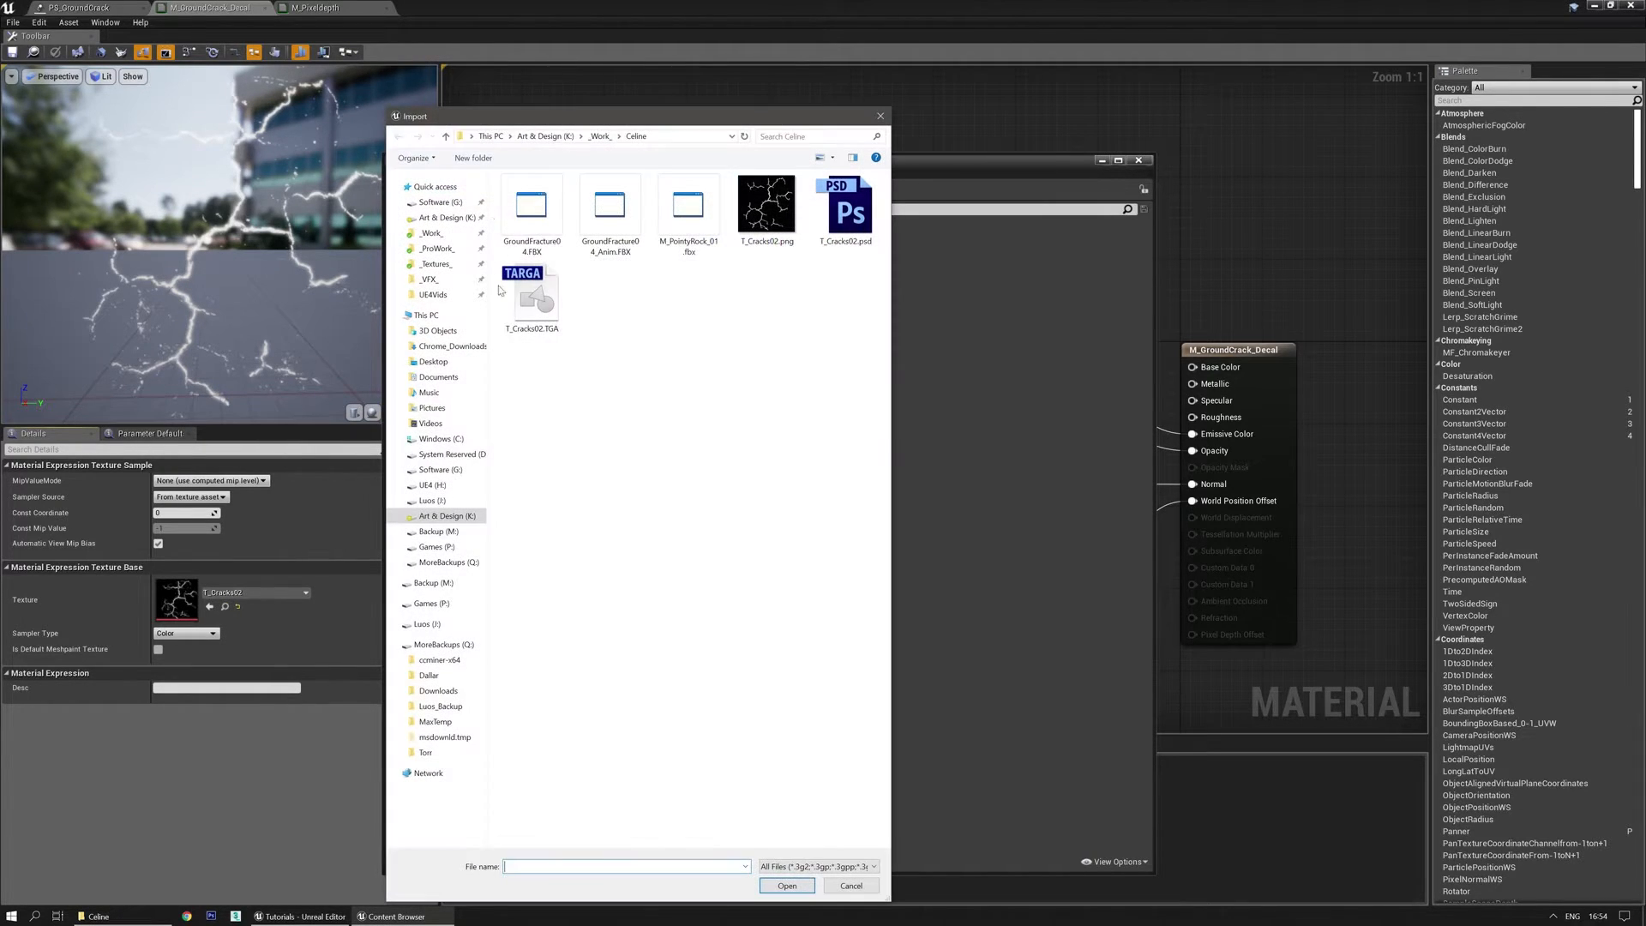
pyautogui.doubleClick(766, 206)
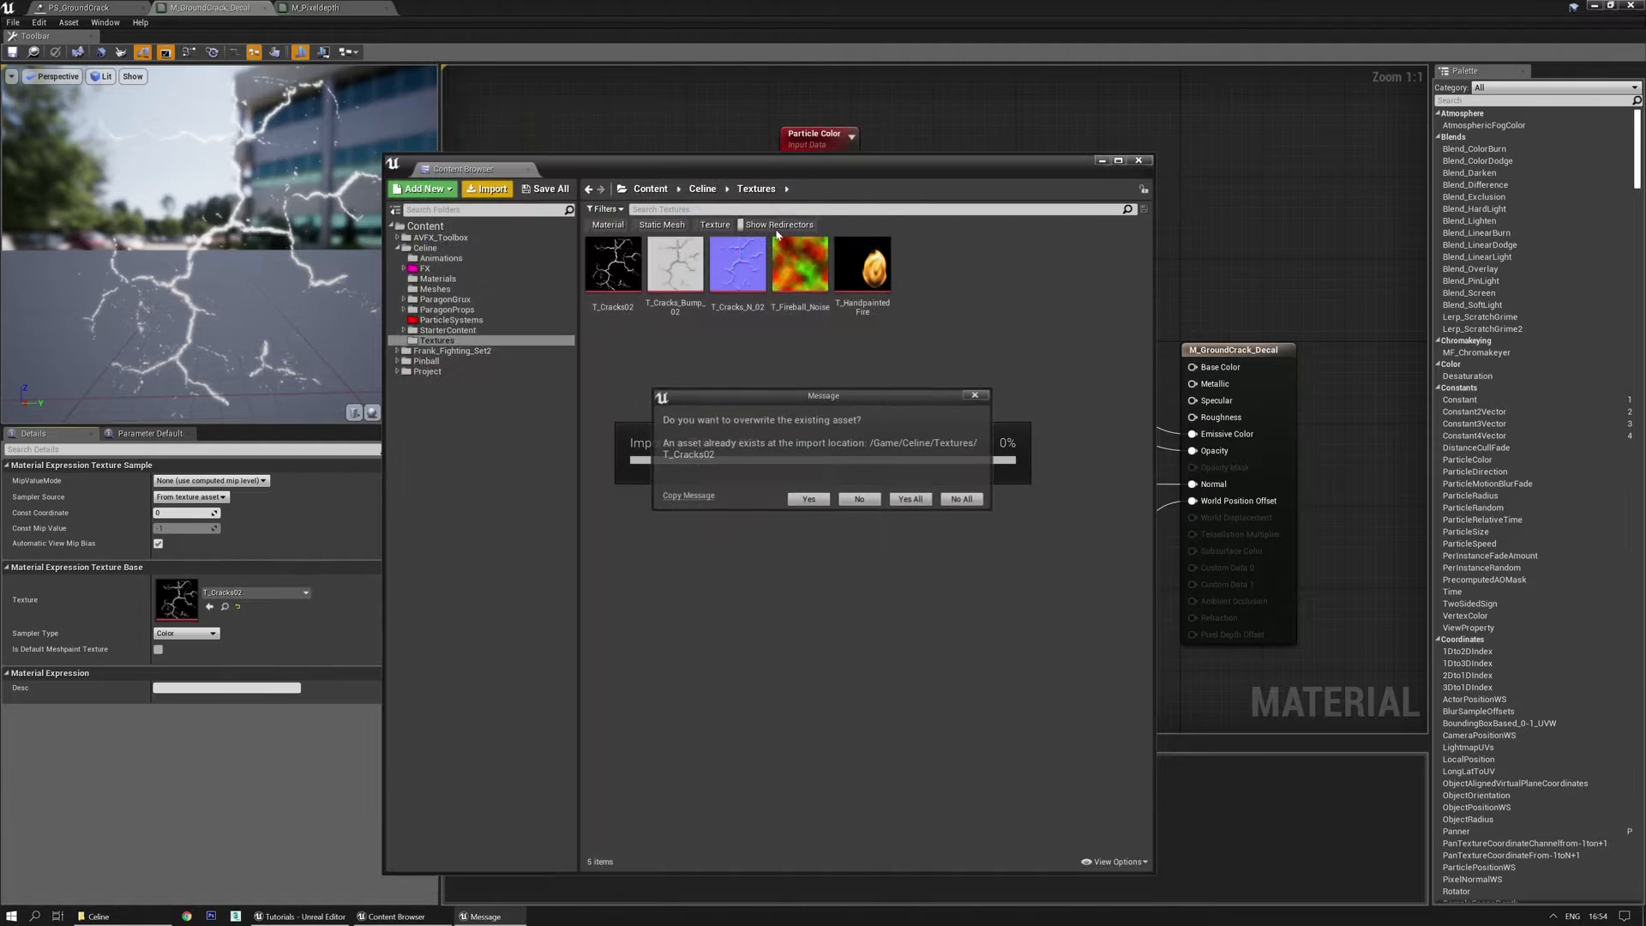
pyautogui.click(818, 502)
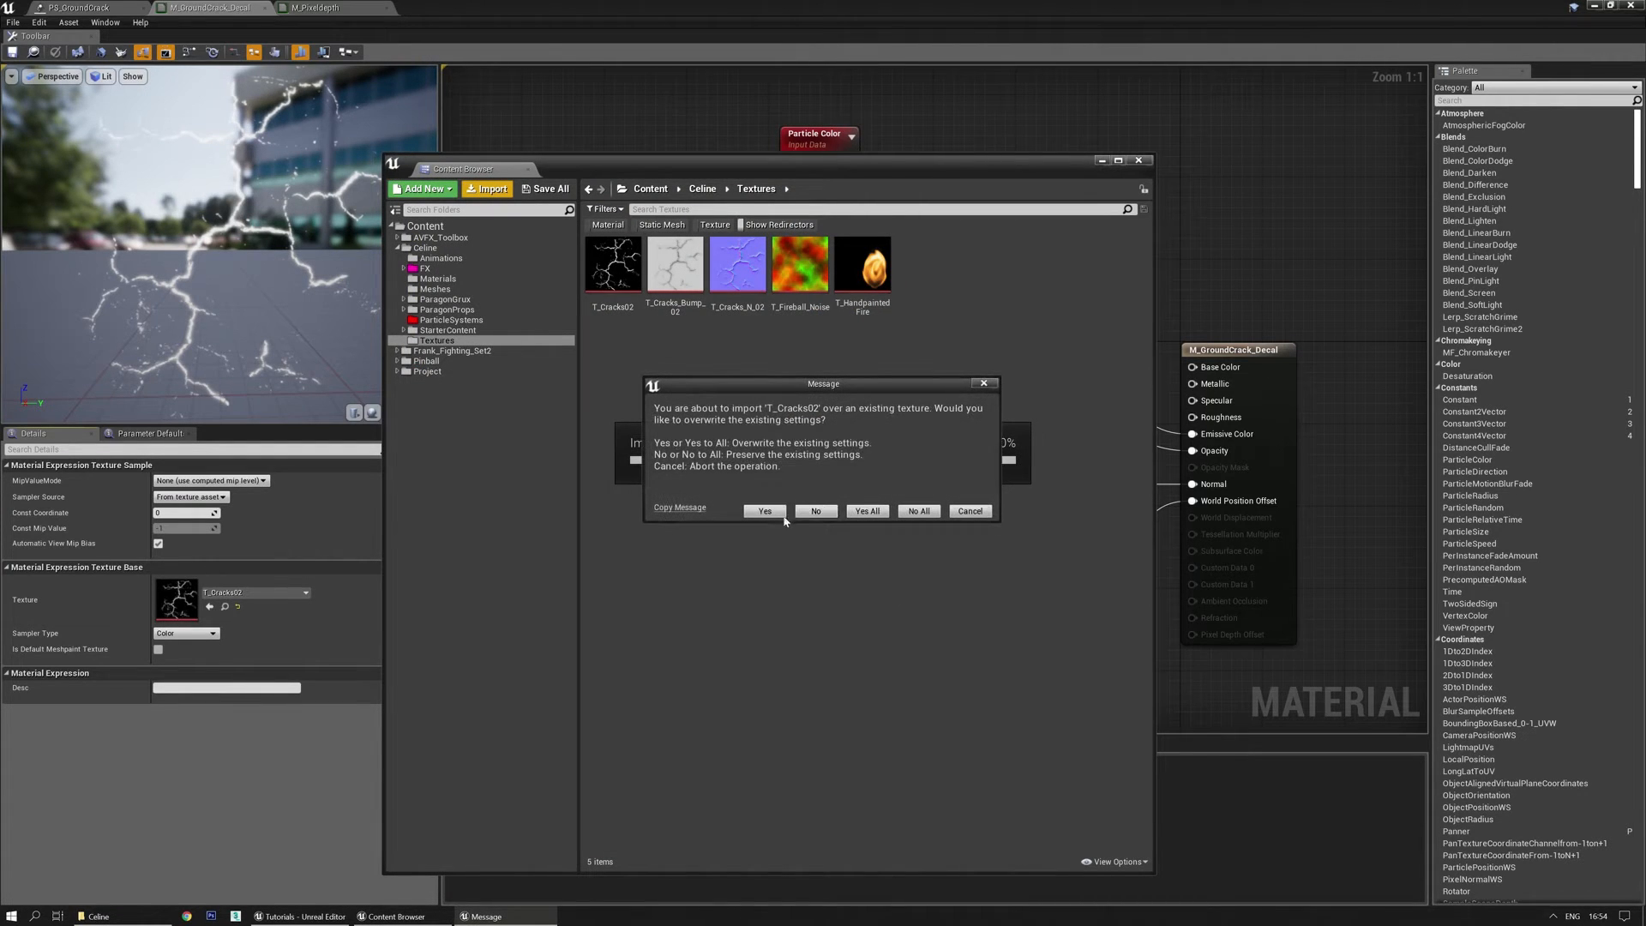
pyautogui.click(766, 512)
# Inspect the reimported cracks in the M_GroundCrack_Decal material preview and in the PS_GroundCrack particle viewport.
pyautogui.moveTo(282, 300); pyautogui.dragTo(236, 329)
pyautogui.moveTo(758, 438); pyautogui.dragTo(754, 346, button='right')
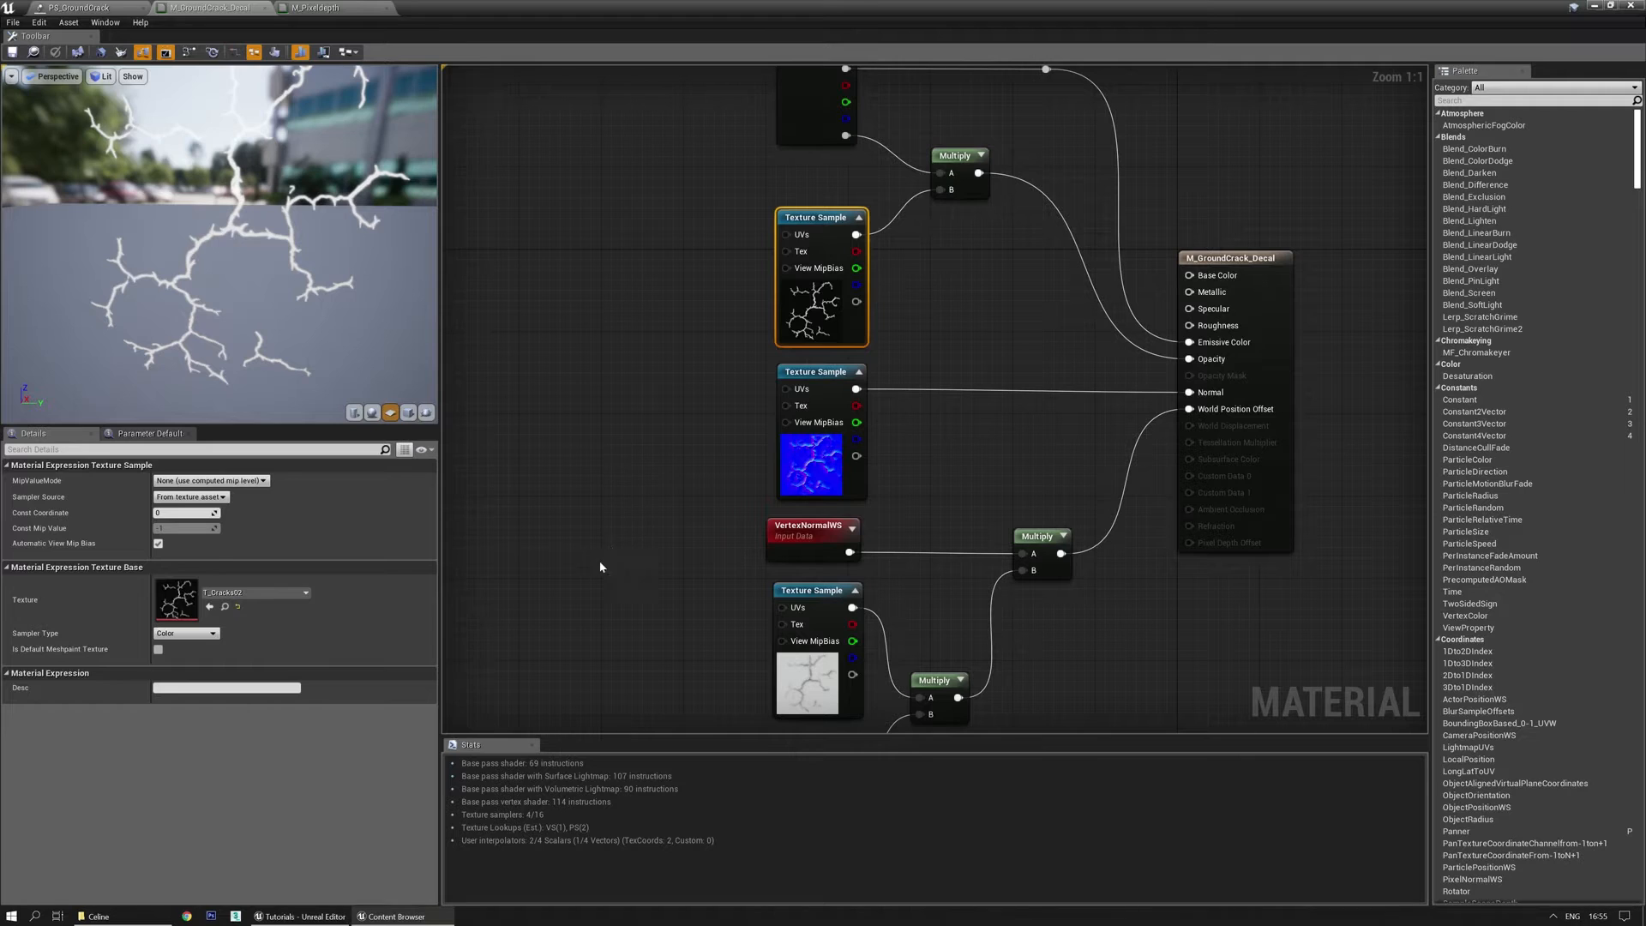
pyautogui.moveTo(591, 516)
pyautogui.mouseDown(button='right')
pyautogui.moveTo(645, 446)
pyautogui.moveTo(602, 493)
pyautogui.mouseUp(button='right')
pyautogui.moveTo(257, 330); pyautogui.dragTo(235, 300)
pyautogui.scroll(4, 249, 312)
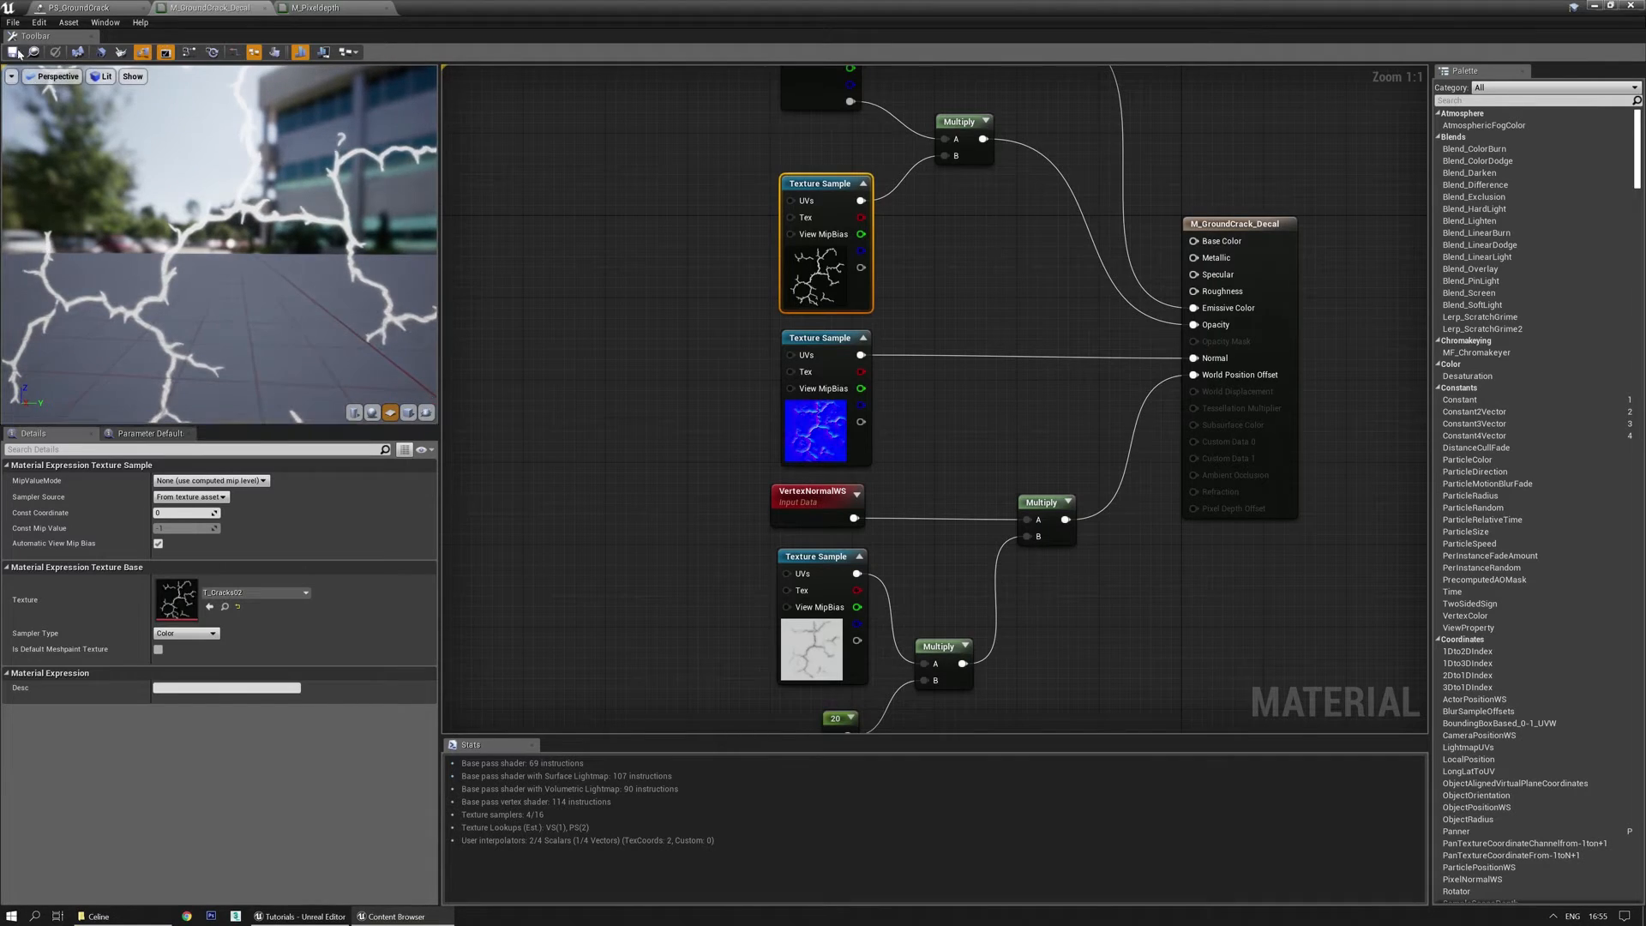
pyautogui.click(86, 8)
pyautogui.moveTo(948, 364)
pyautogui.mouseDown()
pyautogui.moveTo(935, 343)
pyautogui.moveTo(948, 360)
pyautogui.mouseUp()
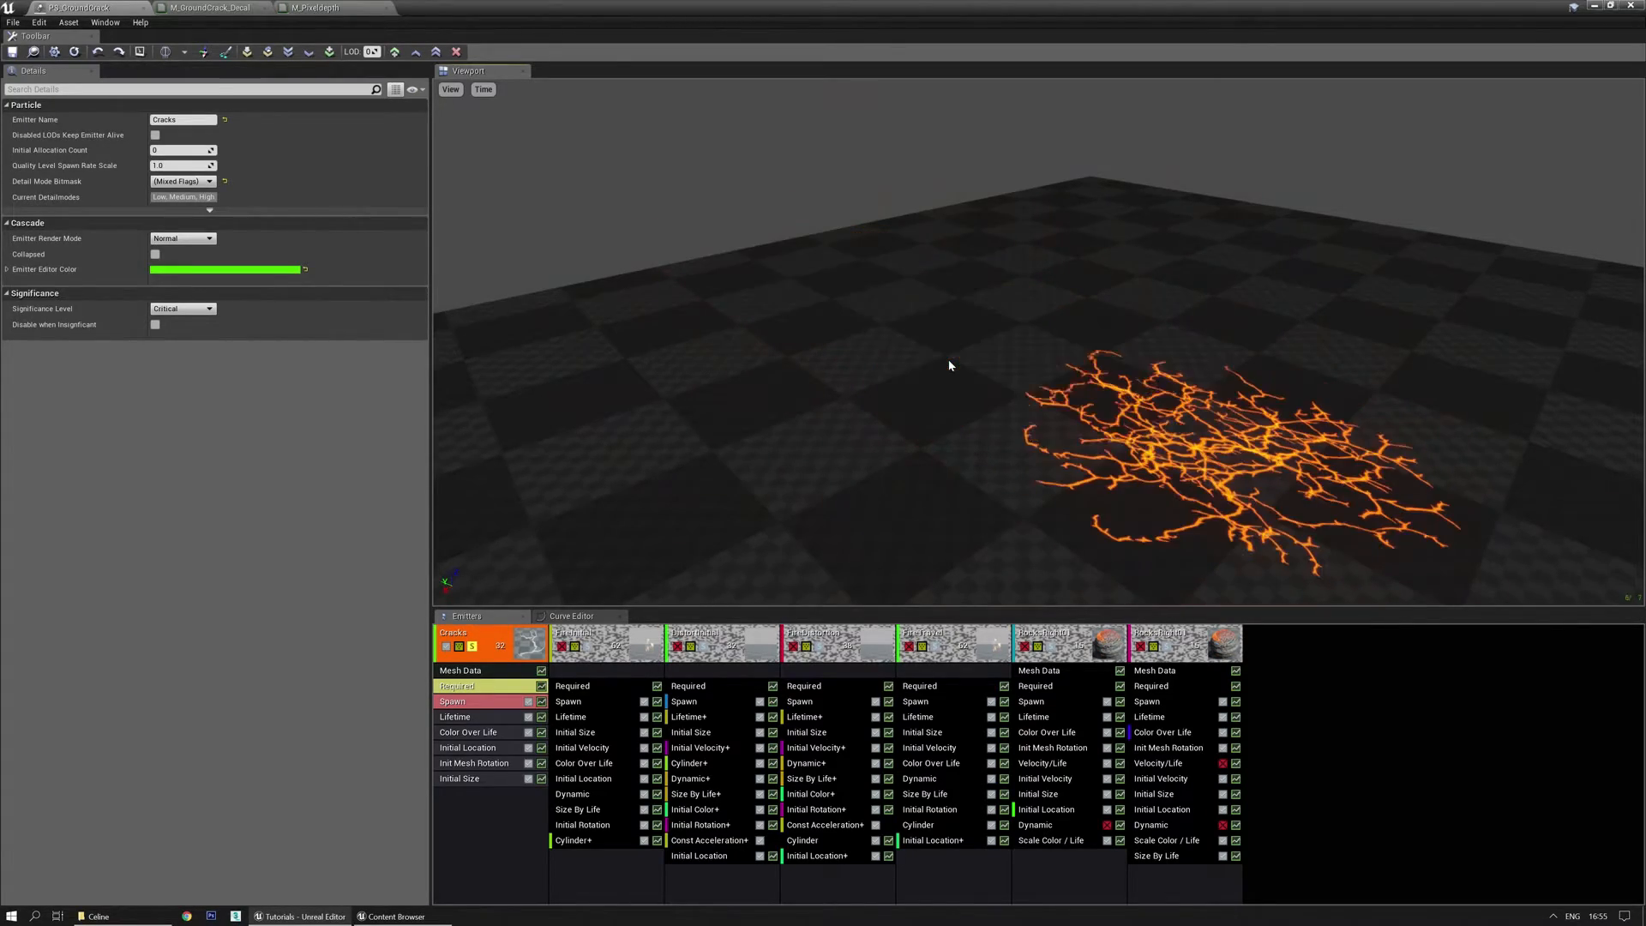
pyautogui.moveTo(949, 365); pyautogui.dragTo(1001, 456)
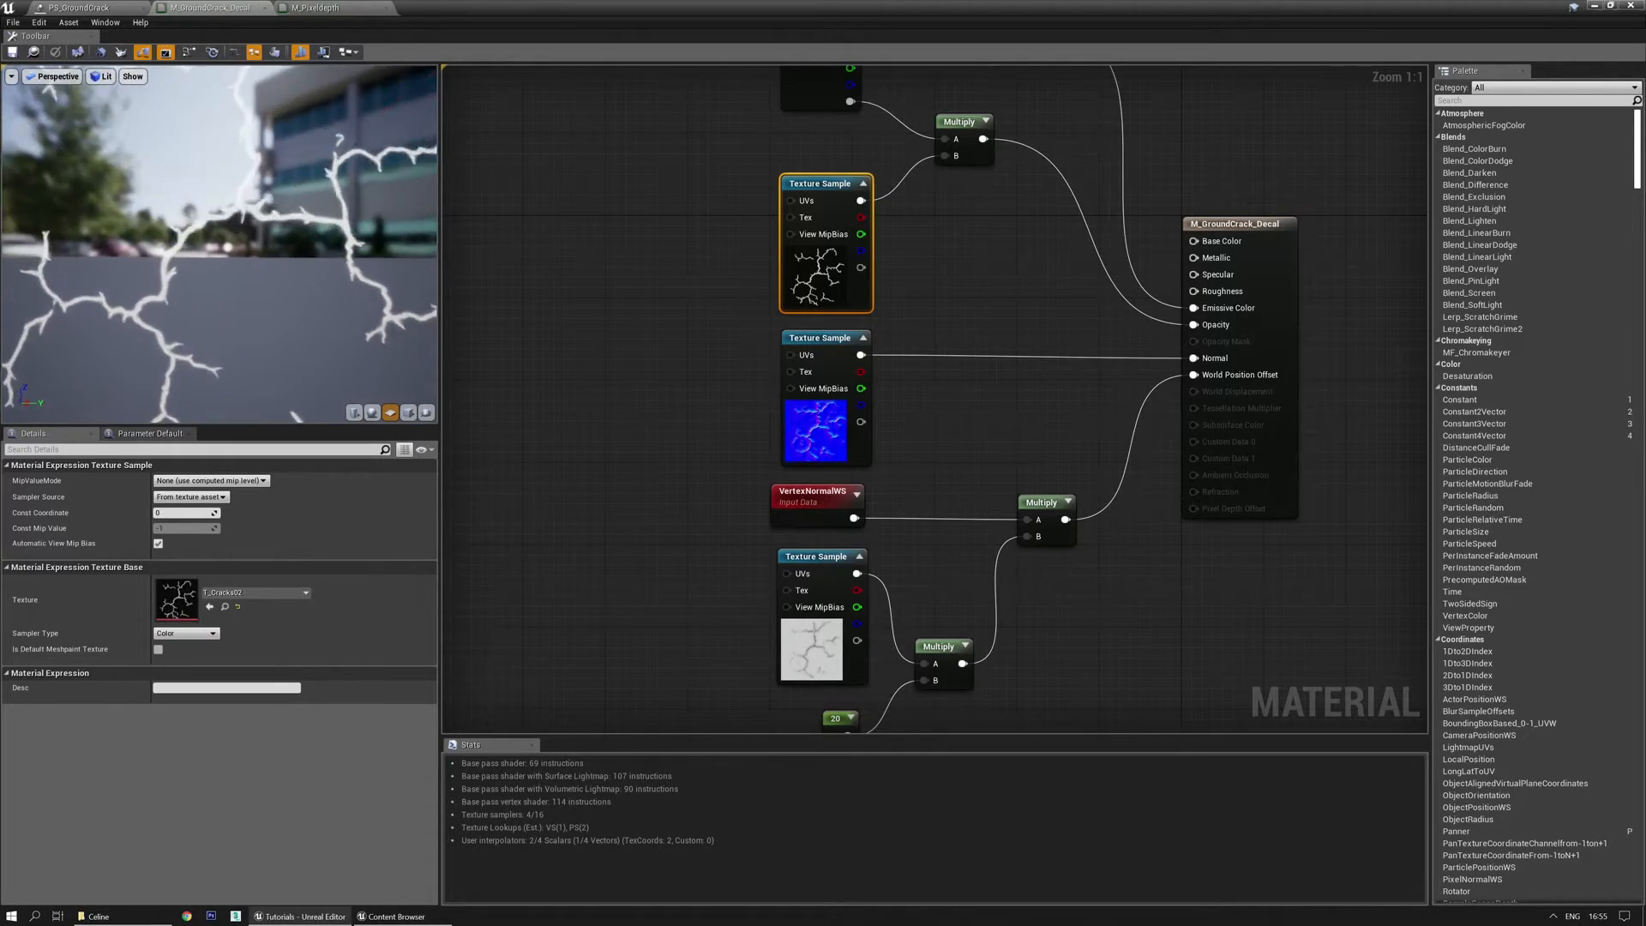
# Open the T_Cracks02 texture asset and set its compression to Alpha (no sRGB, BC4 on DX11).
pyautogui.click(227, 606)
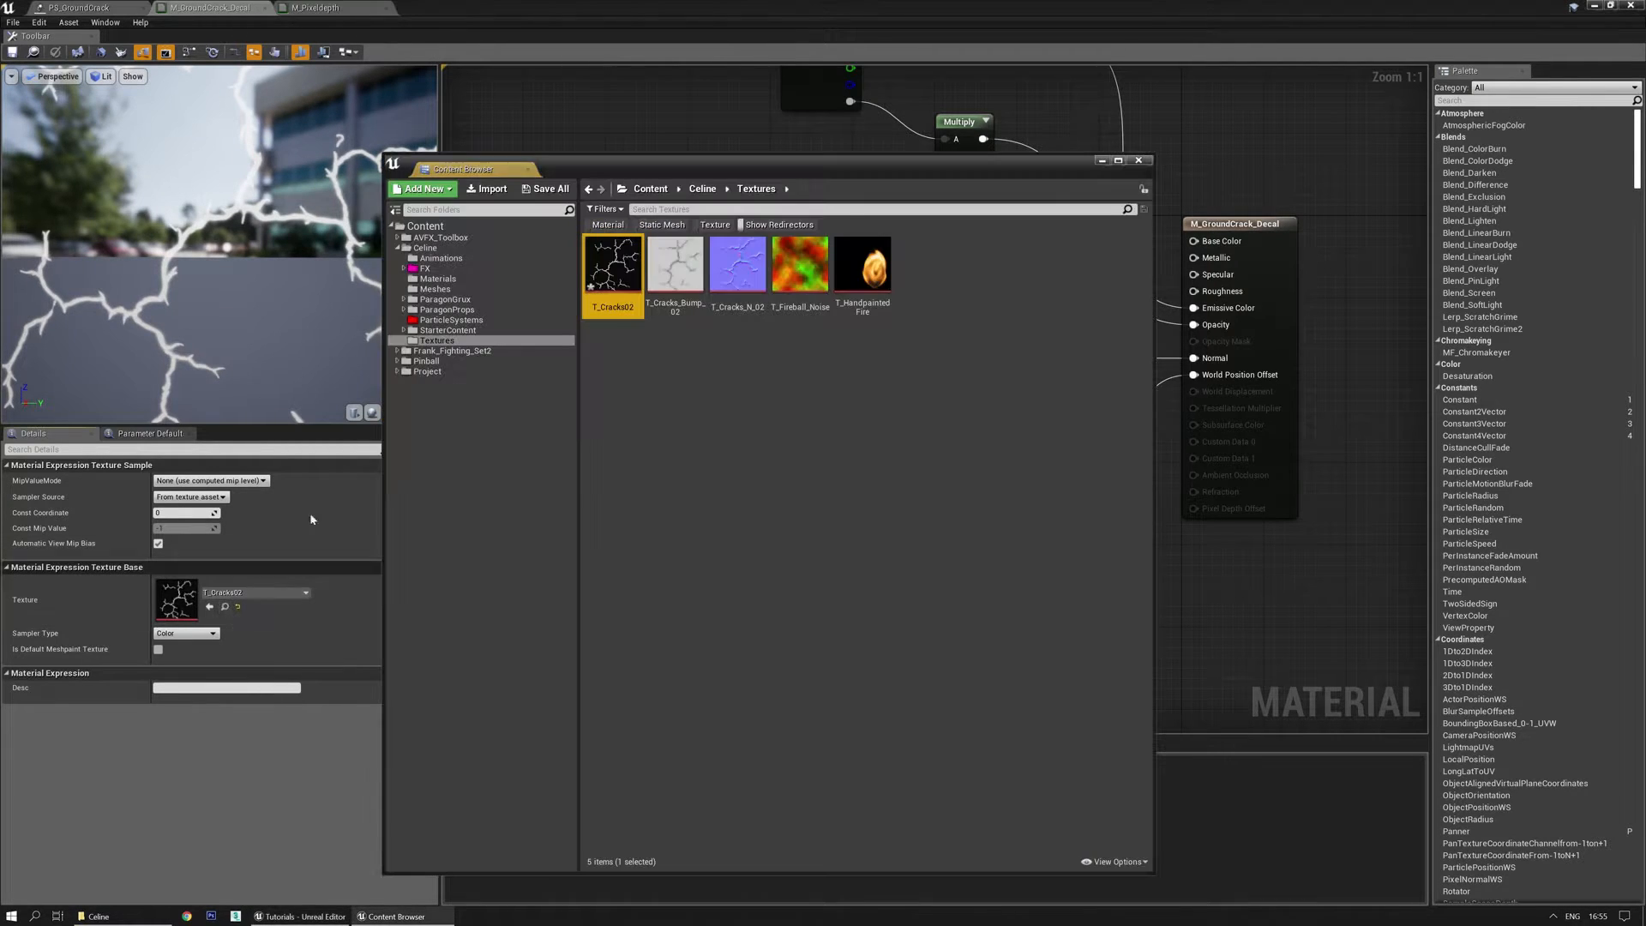
pyautogui.doubleClick(619, 270)
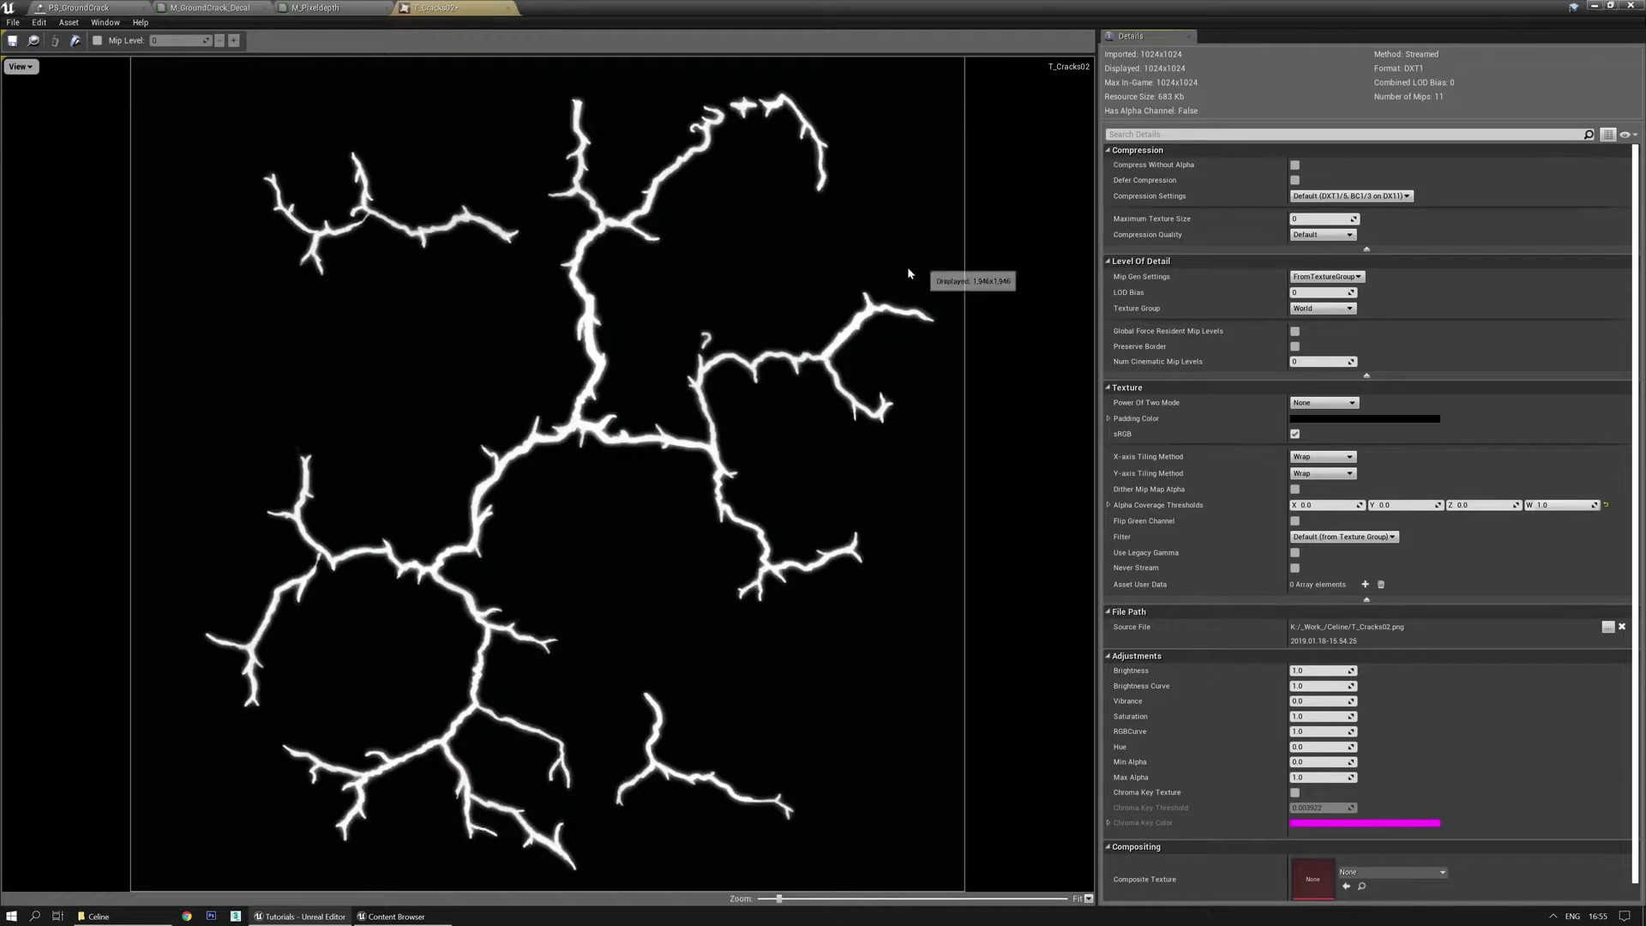
pyautogui.click(1321, 236)
pyautogui.click(1322, 239)
pyautogui.click(1351, 196)
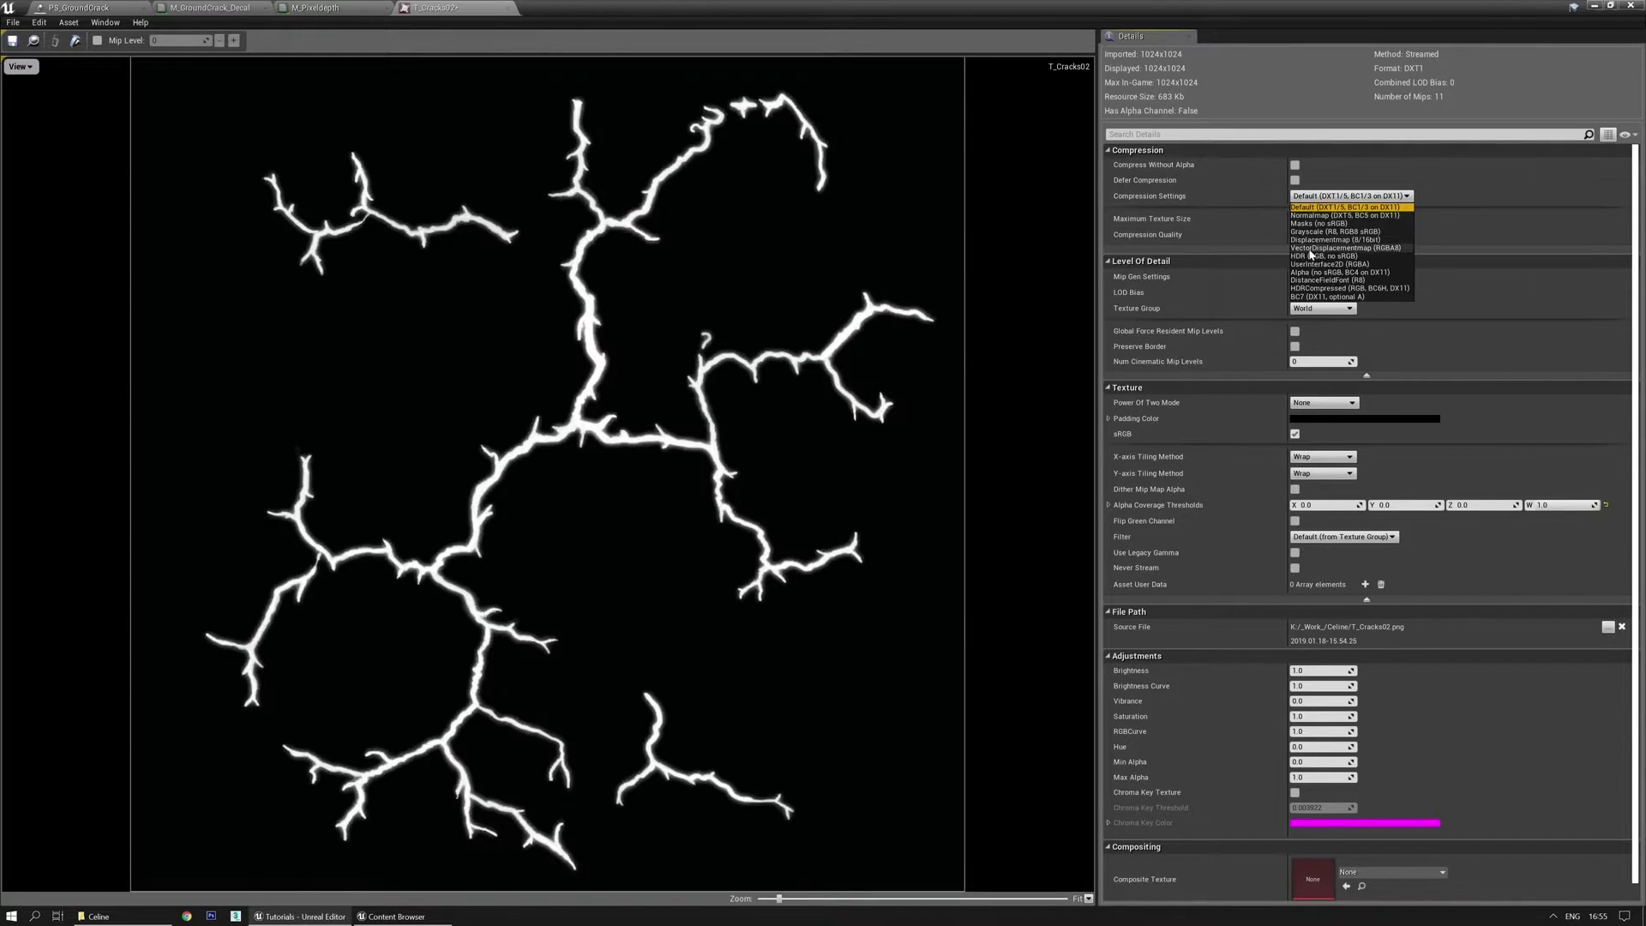
pyautogui.click(1302, 272)
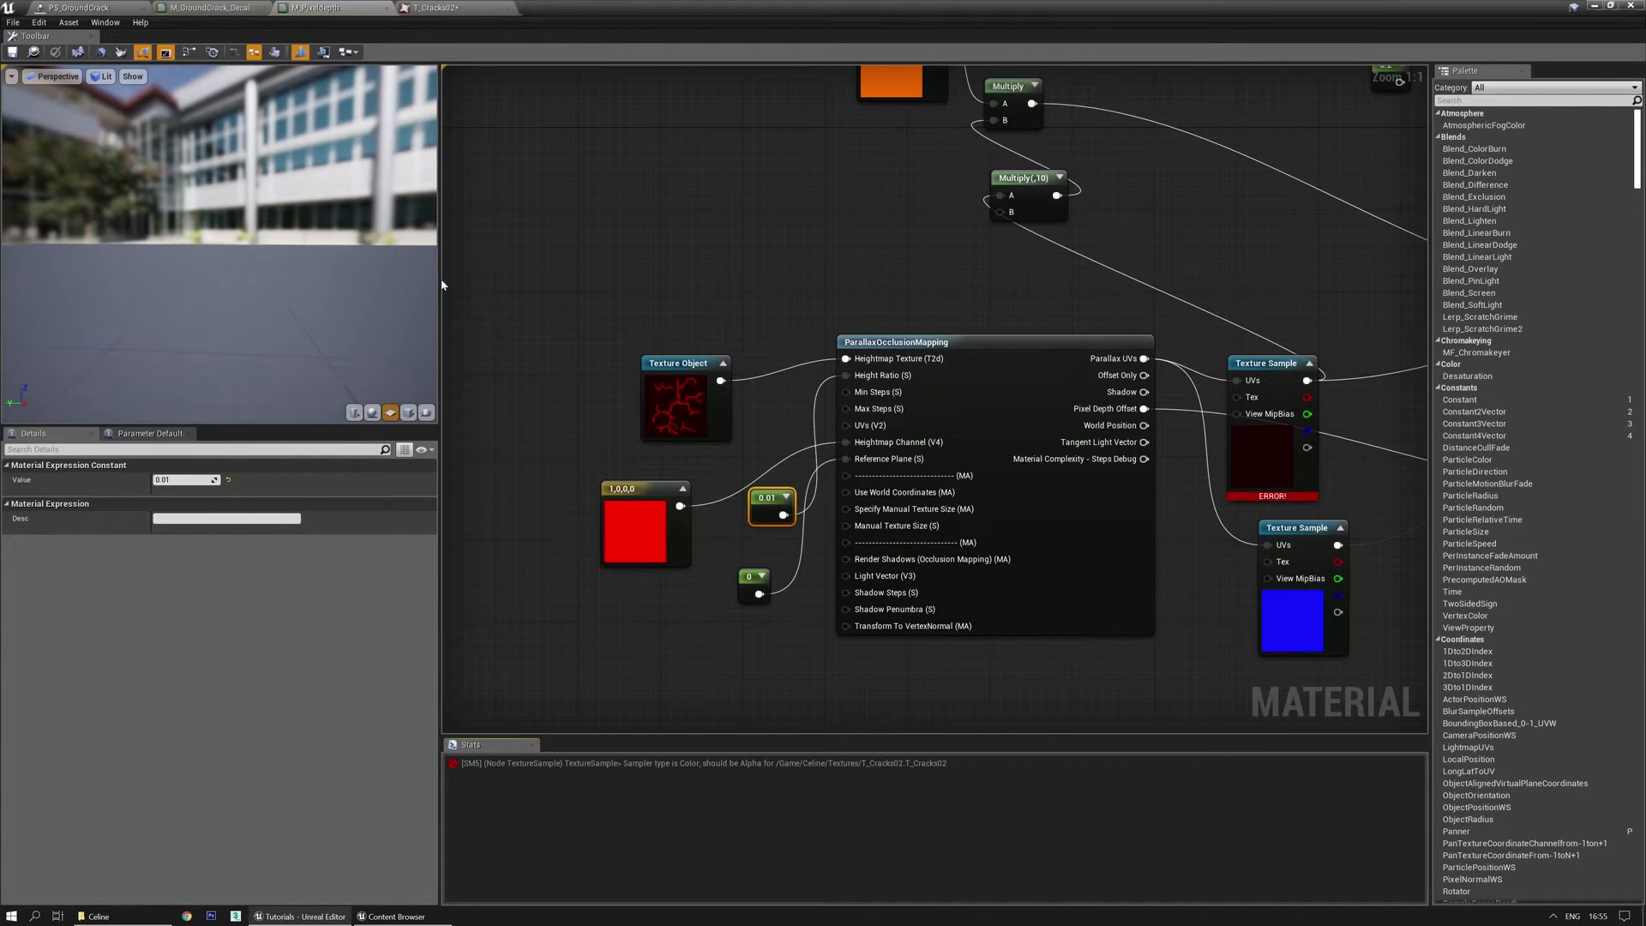
# Set the texture group of the T_Cracks02 texture to Effects and save the texture.
pyautogui.click(438, 8)
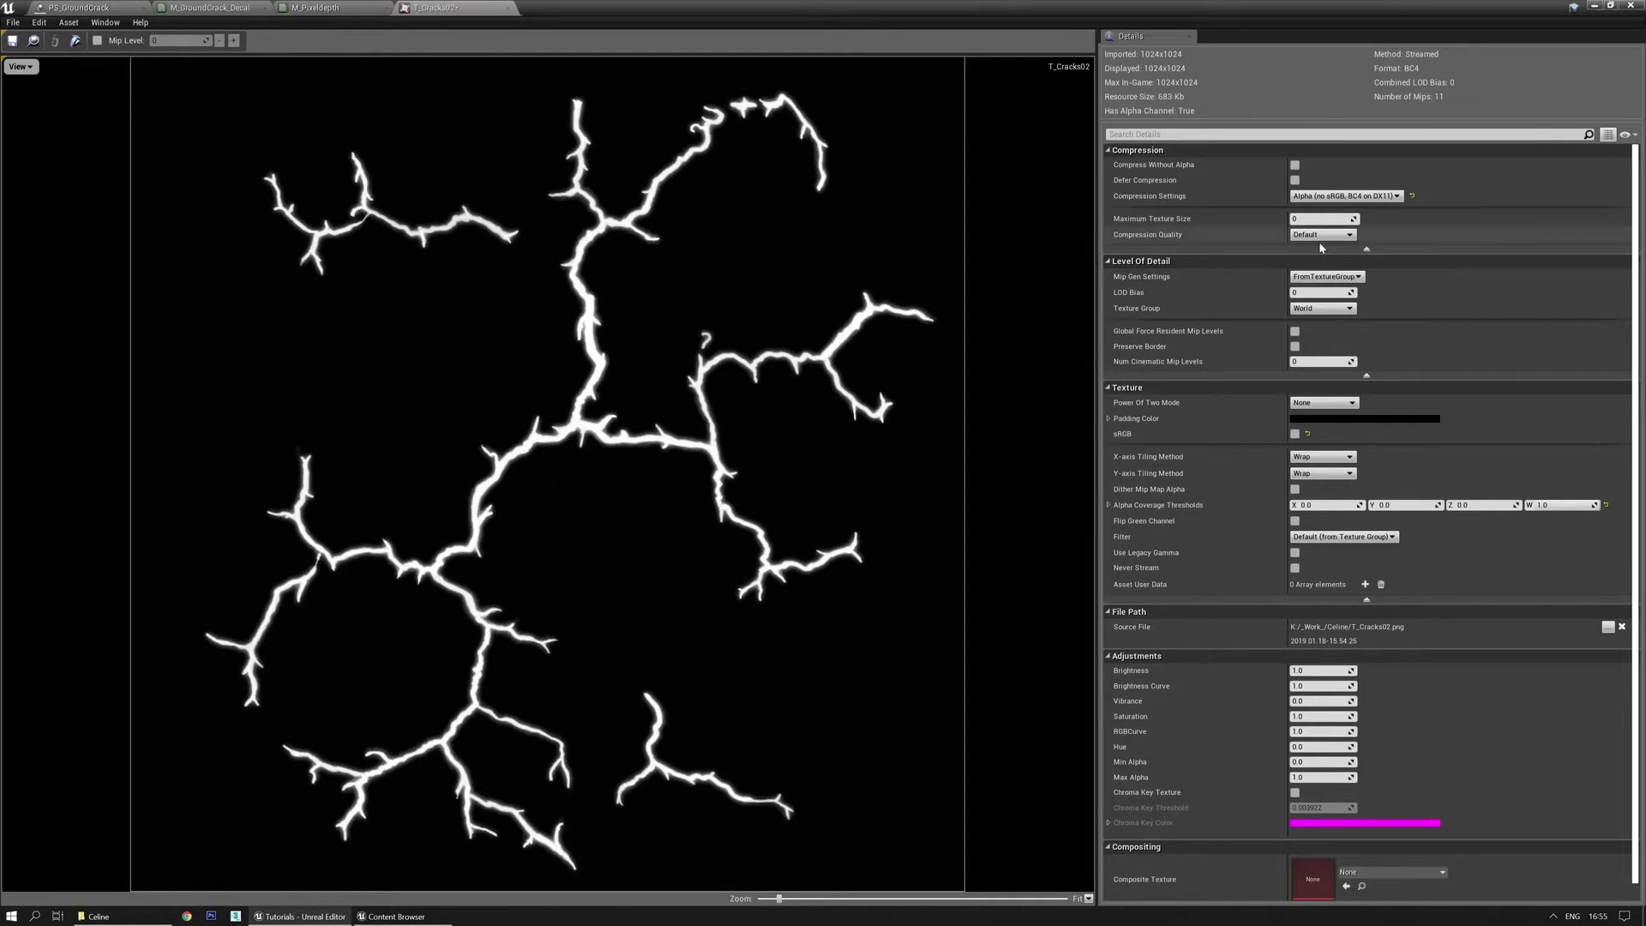
pyautogui.click(1323, 309)
pyautogui.click(1328, 435)
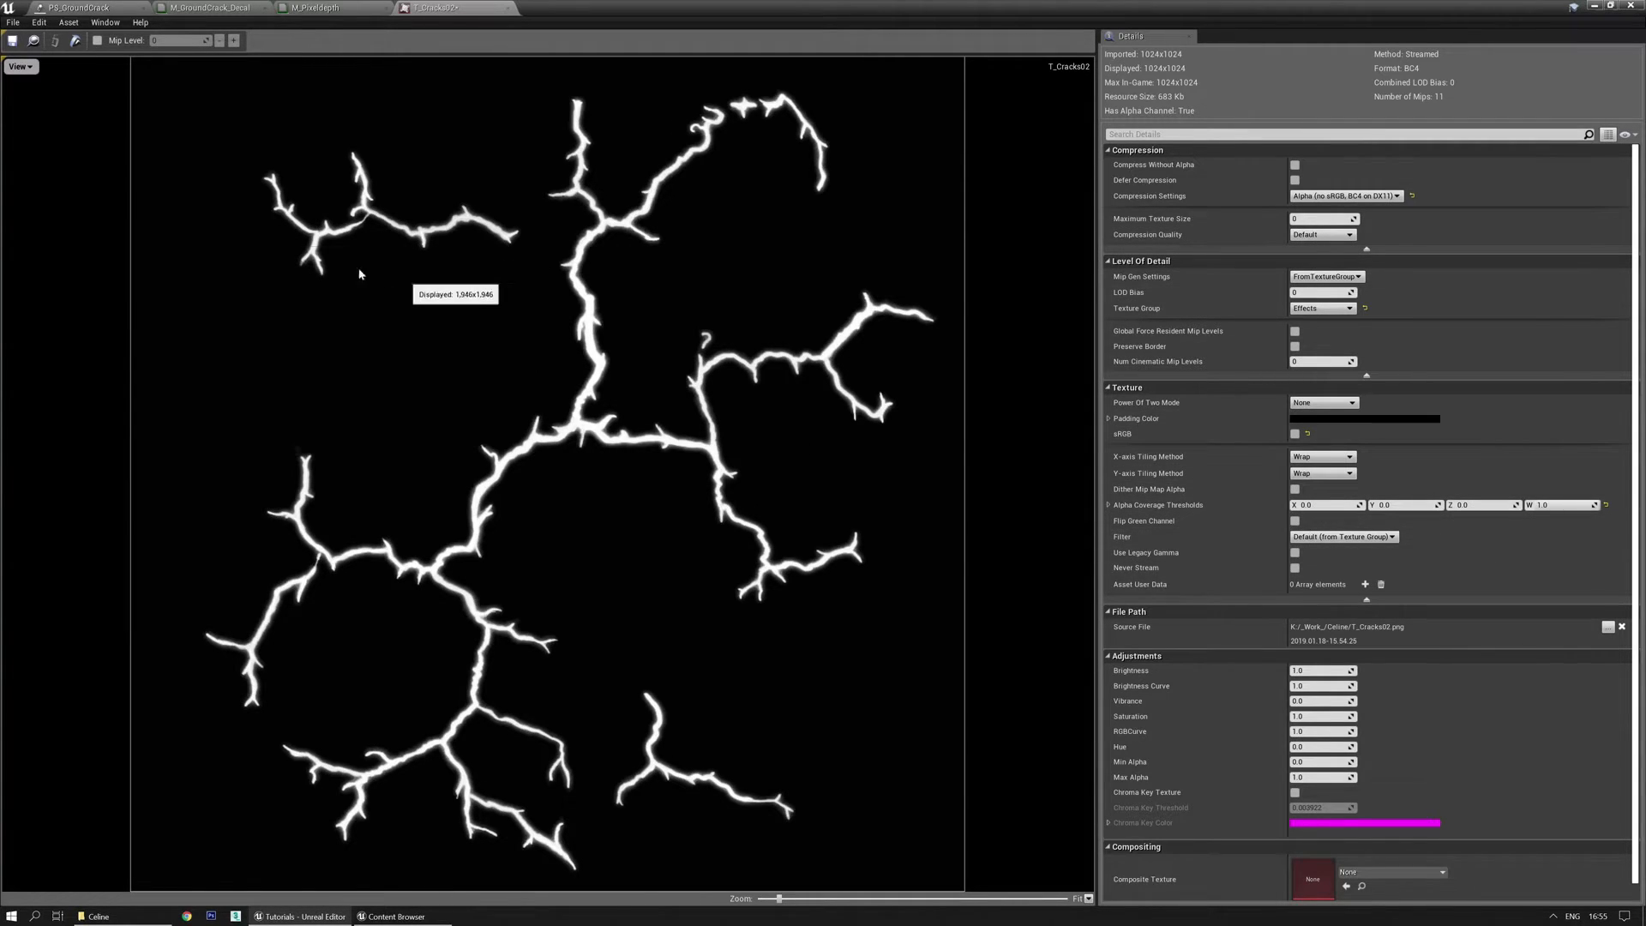
pyautogui.click(12, 40)
# Return to the M_Pixeldepth material and close it.
pyautogui.click(306, 8)
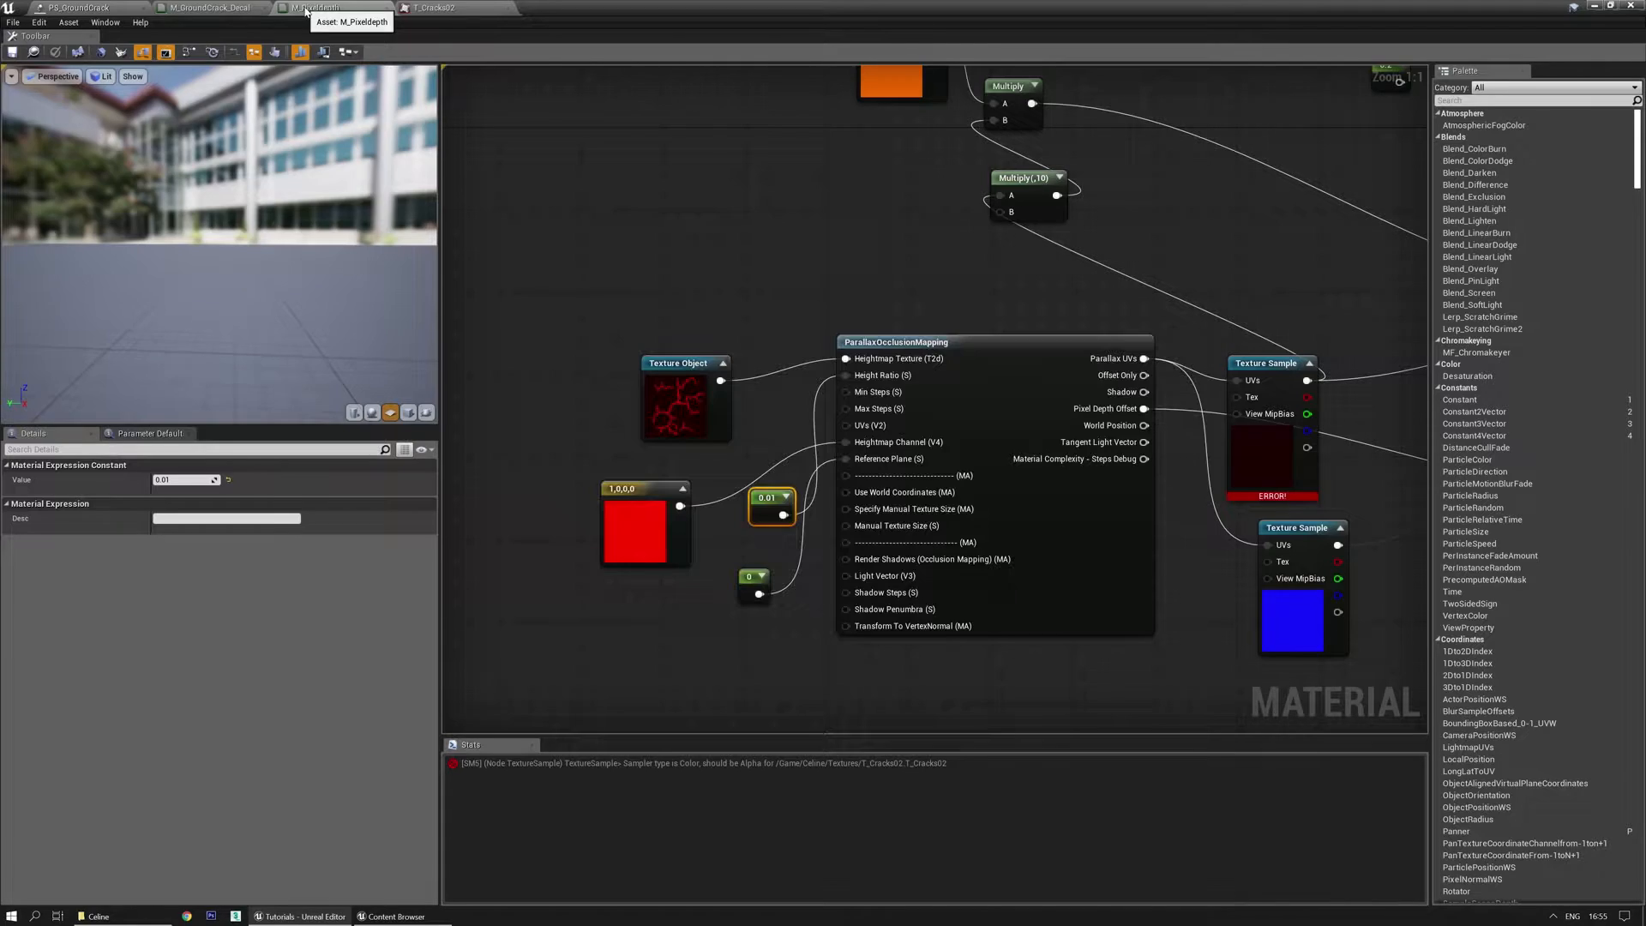
pyautogui.moveTo(636, 264); pyautogui.dragTo(686, 368, button='right')
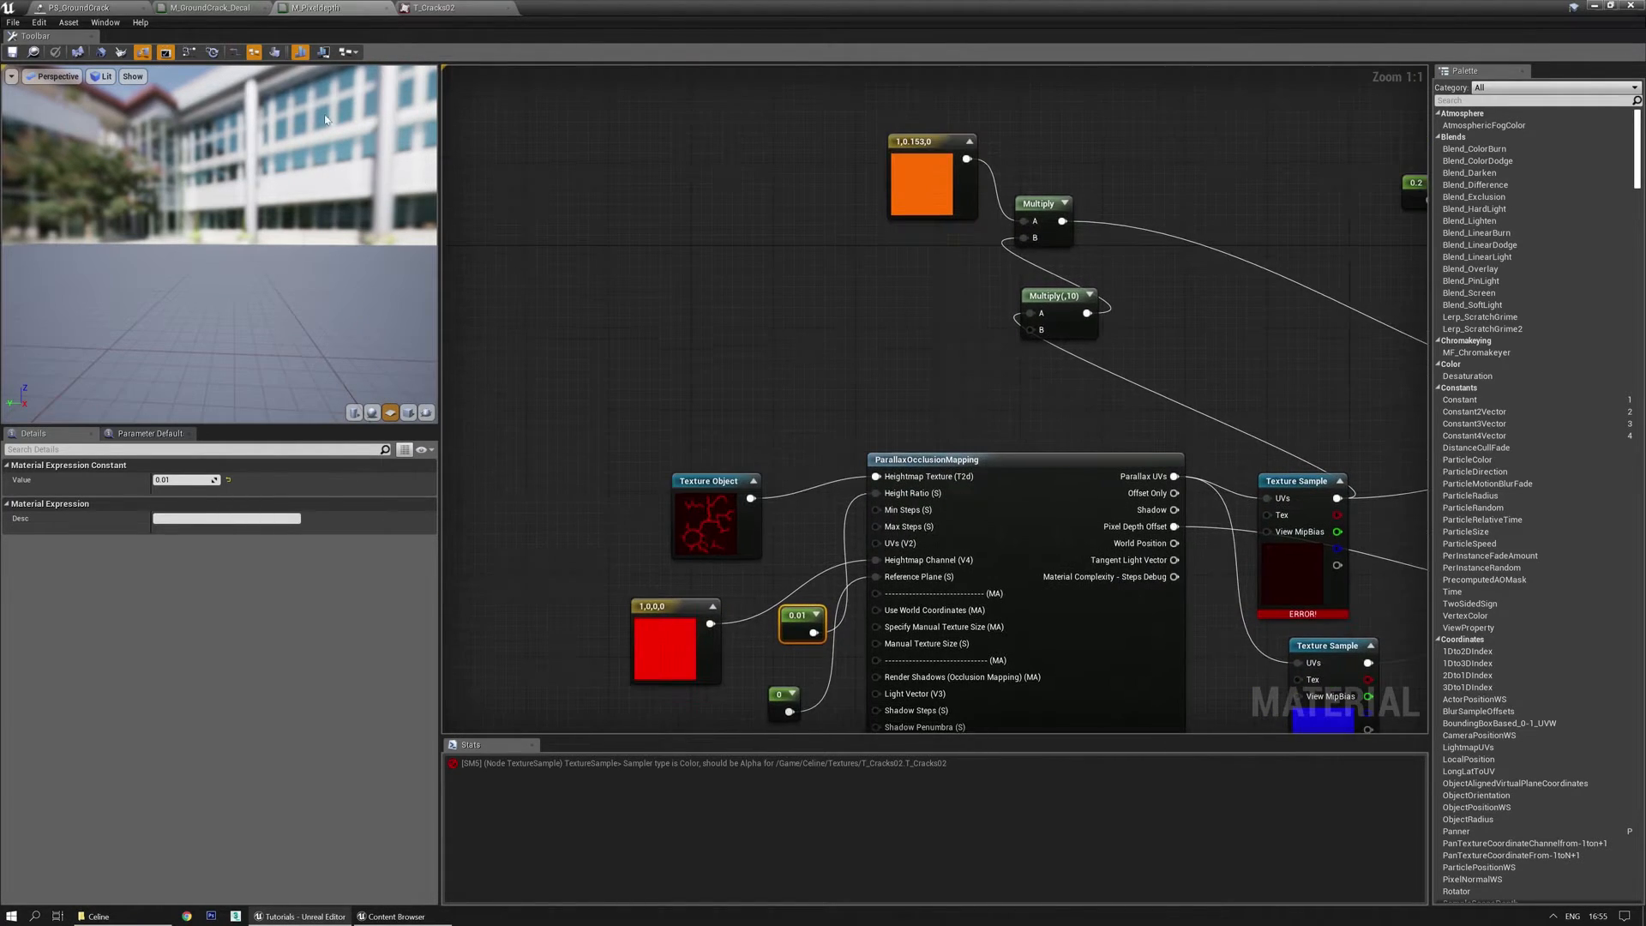
pyautogui.click(387, 9)
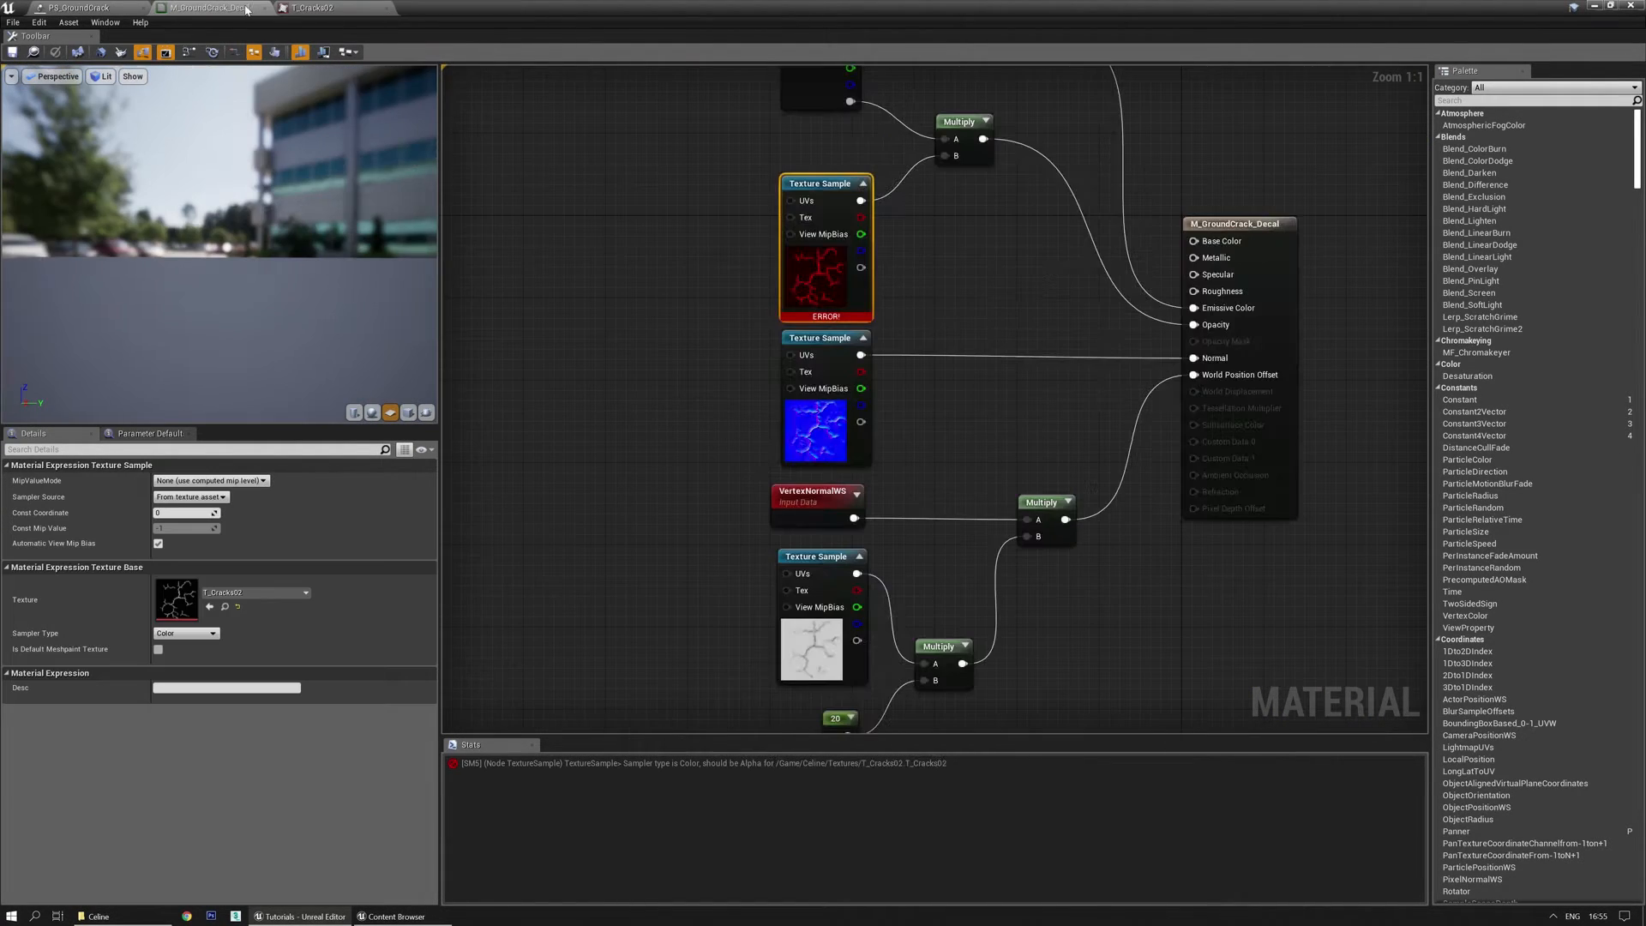
# In M_GroundCrack_Decal, set the sampler type of the T_Cracks02 texture sample to Alpha and check the material in the preview.
pyautogui.click(180, 633)
pyautogui.click(187, 692)
pyautogui.click(181, 634)
pyautogui.click(165, 661)
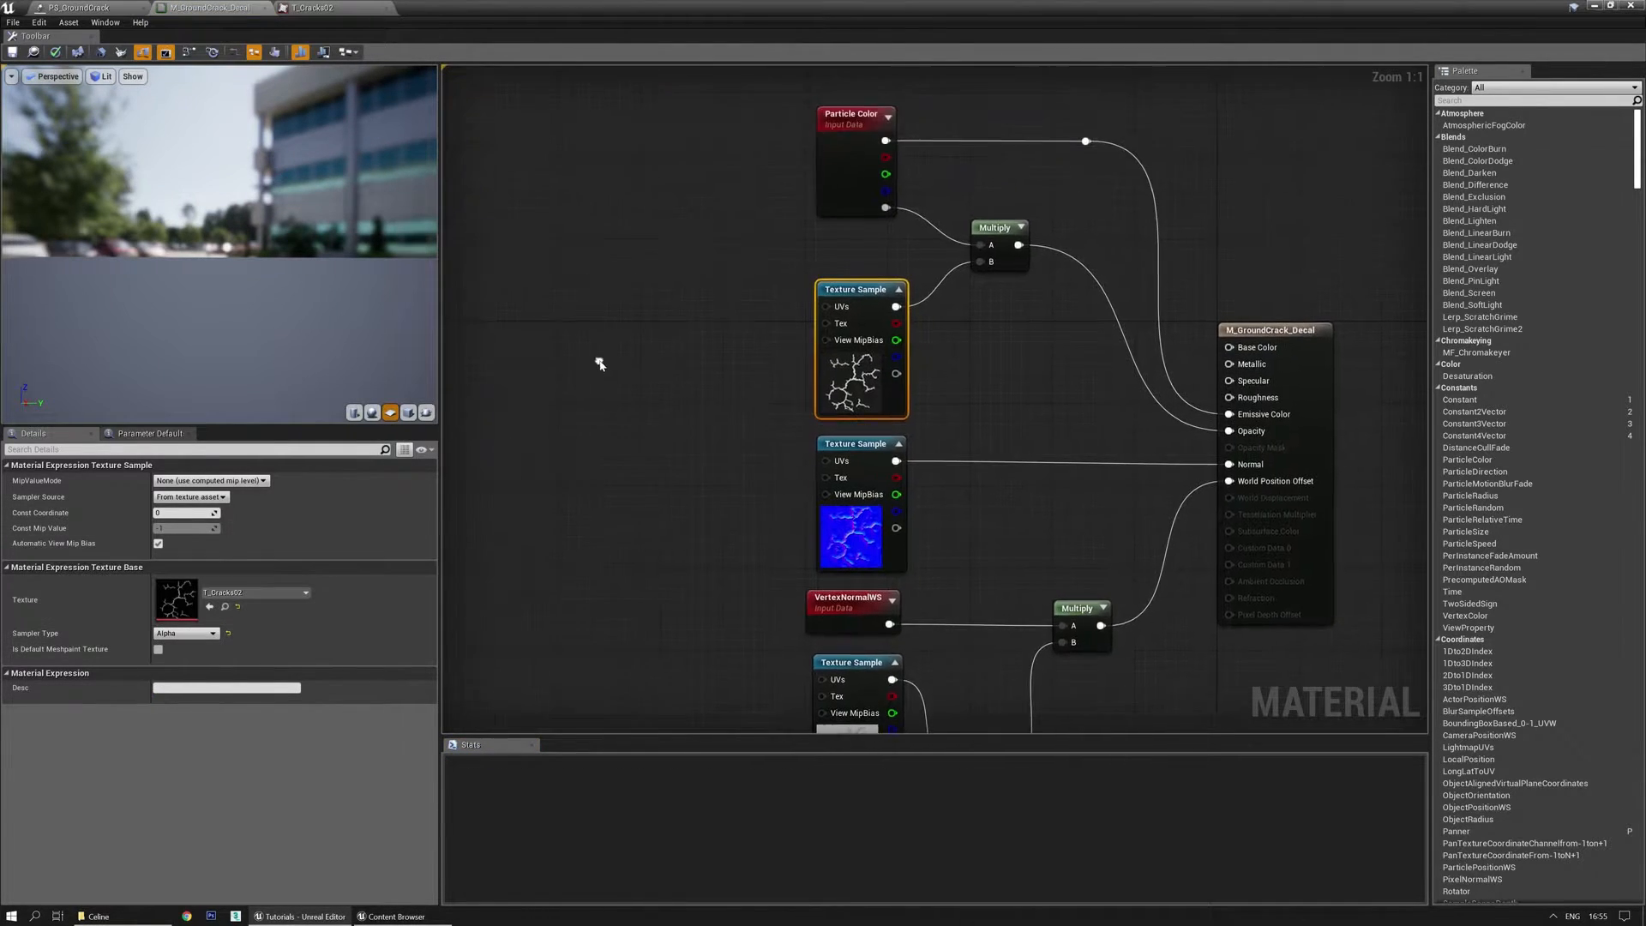
pyautogui.moveTo(191, 271); pyautogui.dragTo(266, 276)
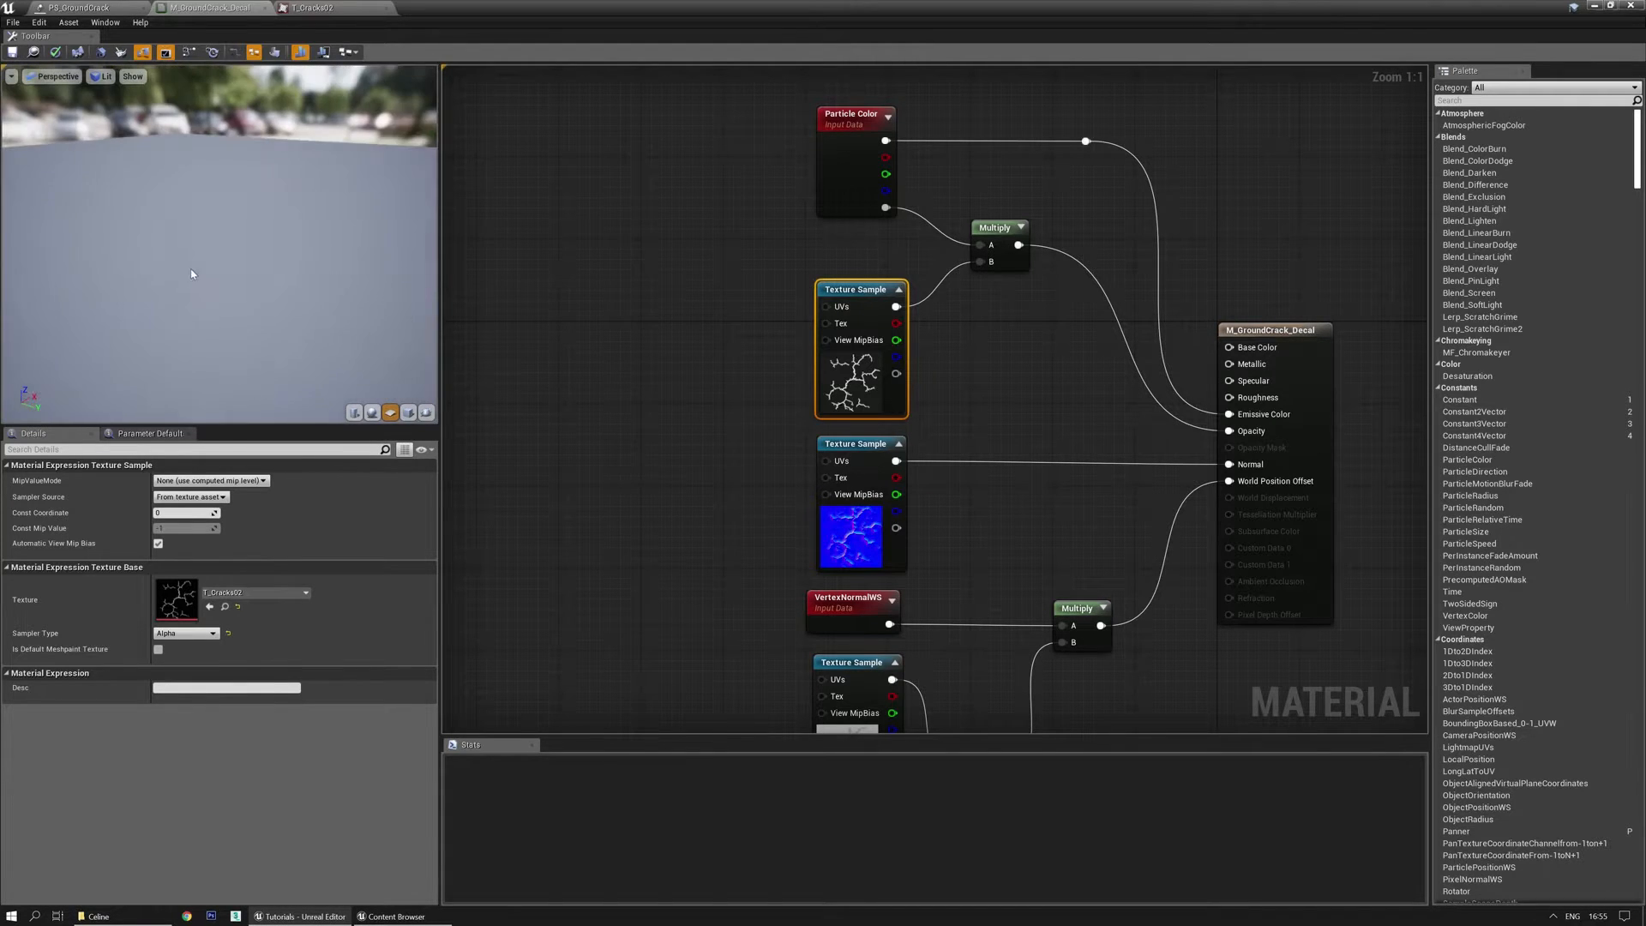
pyautogui.moveTo(225, 216); pyautogui.dragTo(99, 262)
pyautogui.scroll(-5, 76, 259)
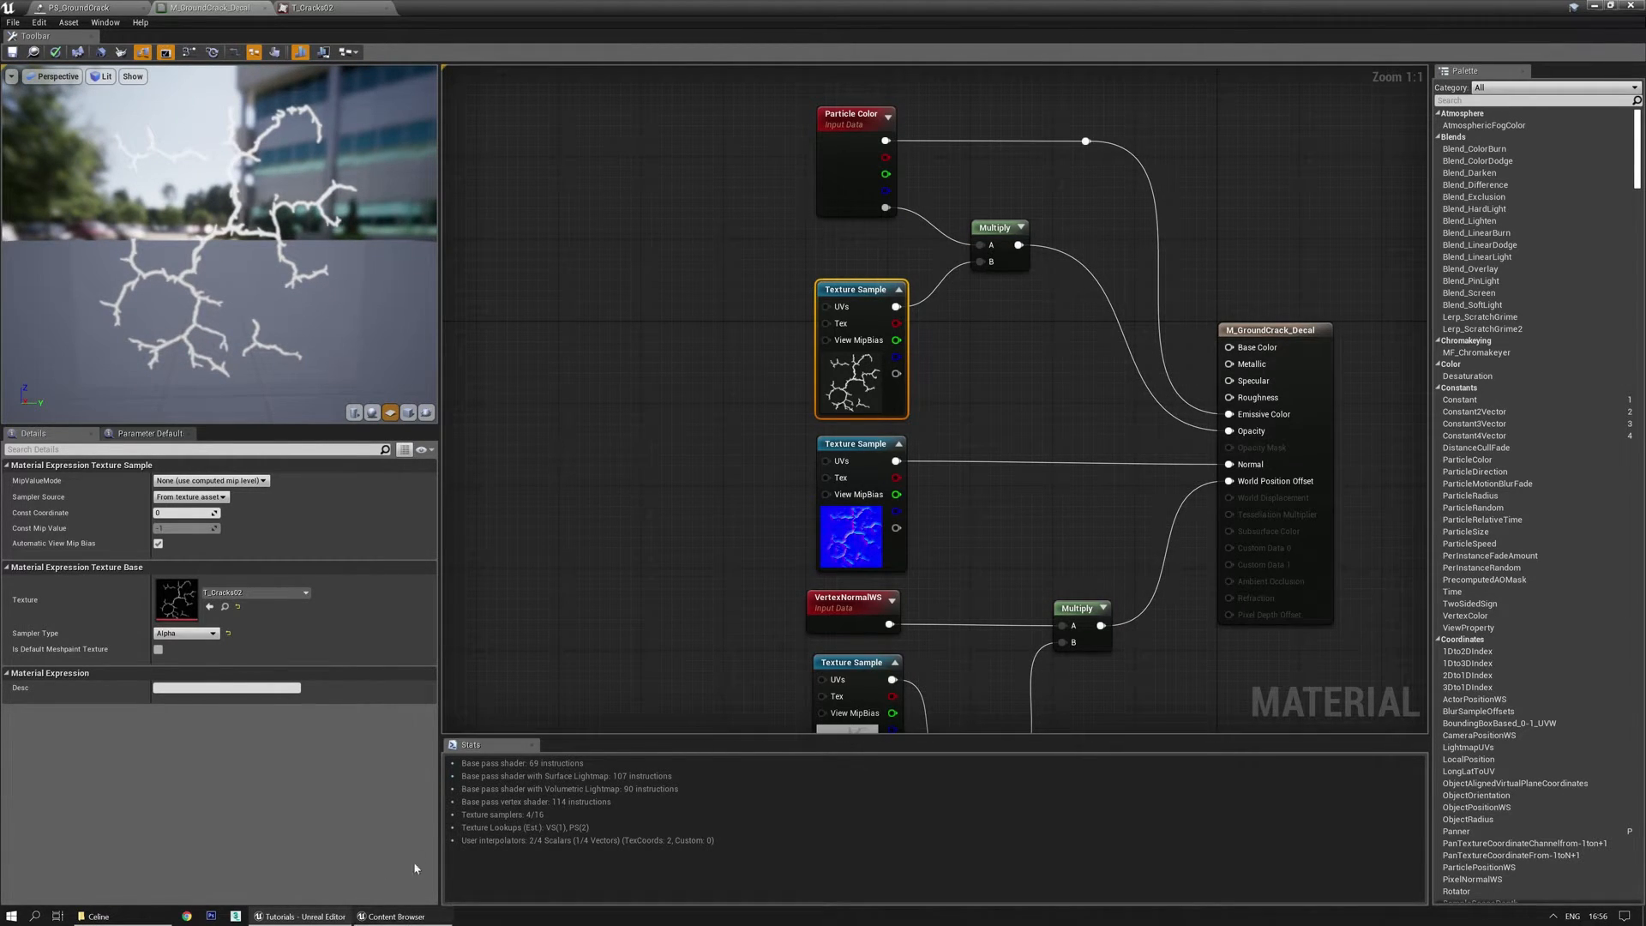
pyautogui.moveTo(639, 480); pyautogui.dragTo(652, 391, button='right')
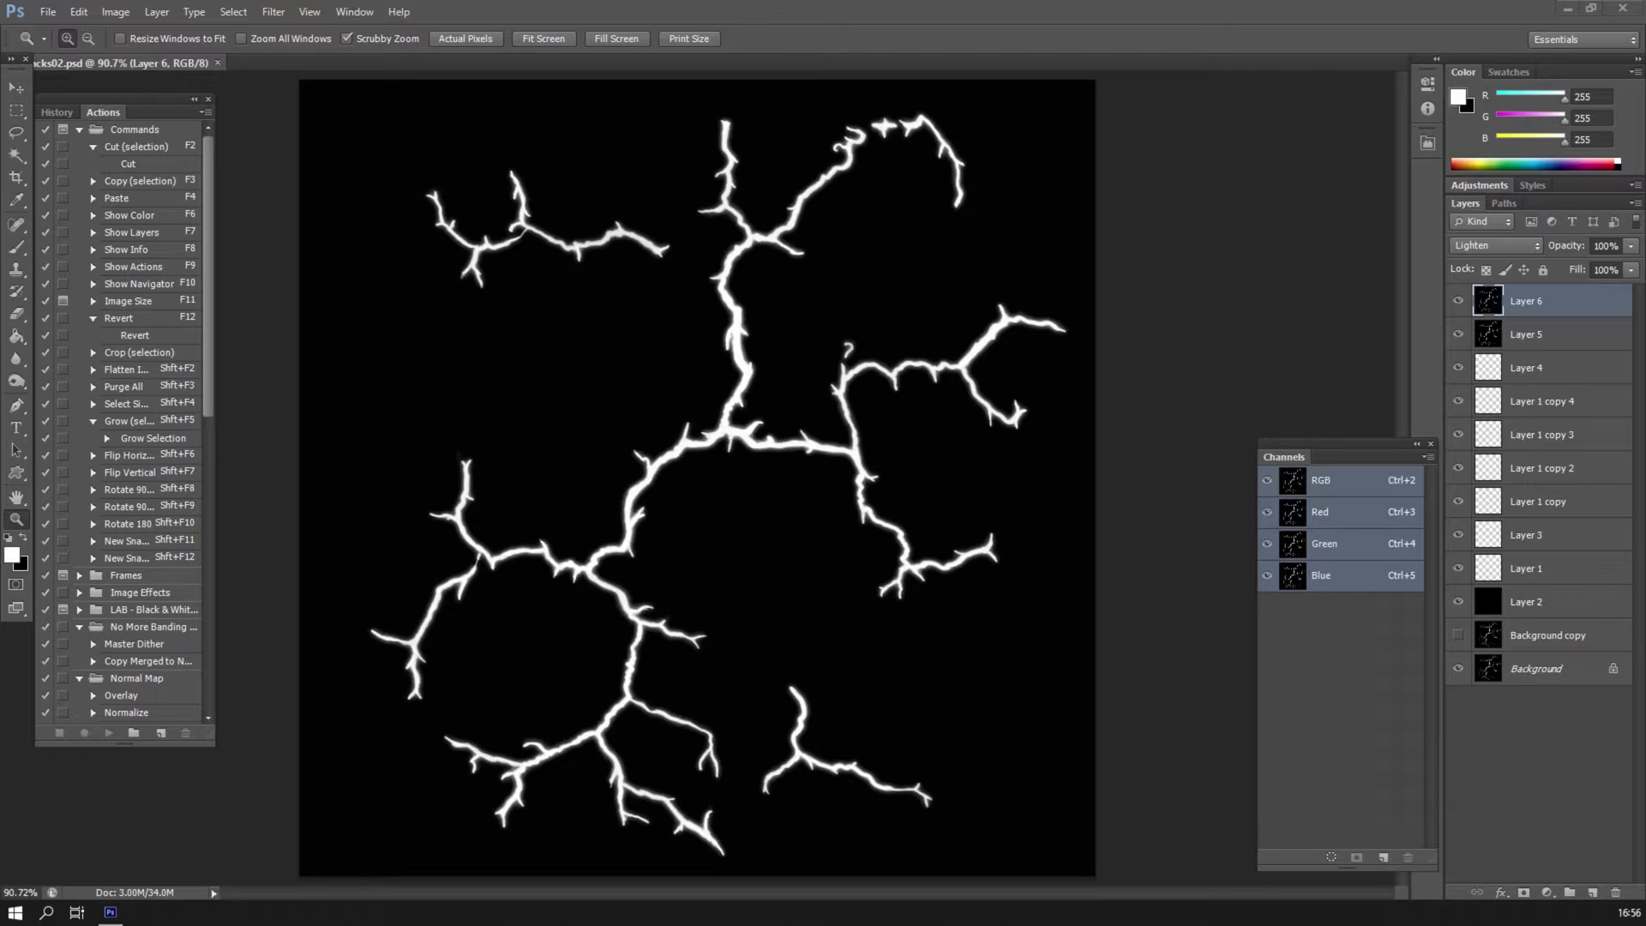
# Switch to Photoshop, swap the foreground and background colors, and inspect the black foreground color's values.
pyautogui.click(23, 538)
pyautogui.press('i')
pyautogui.click(12, 553)
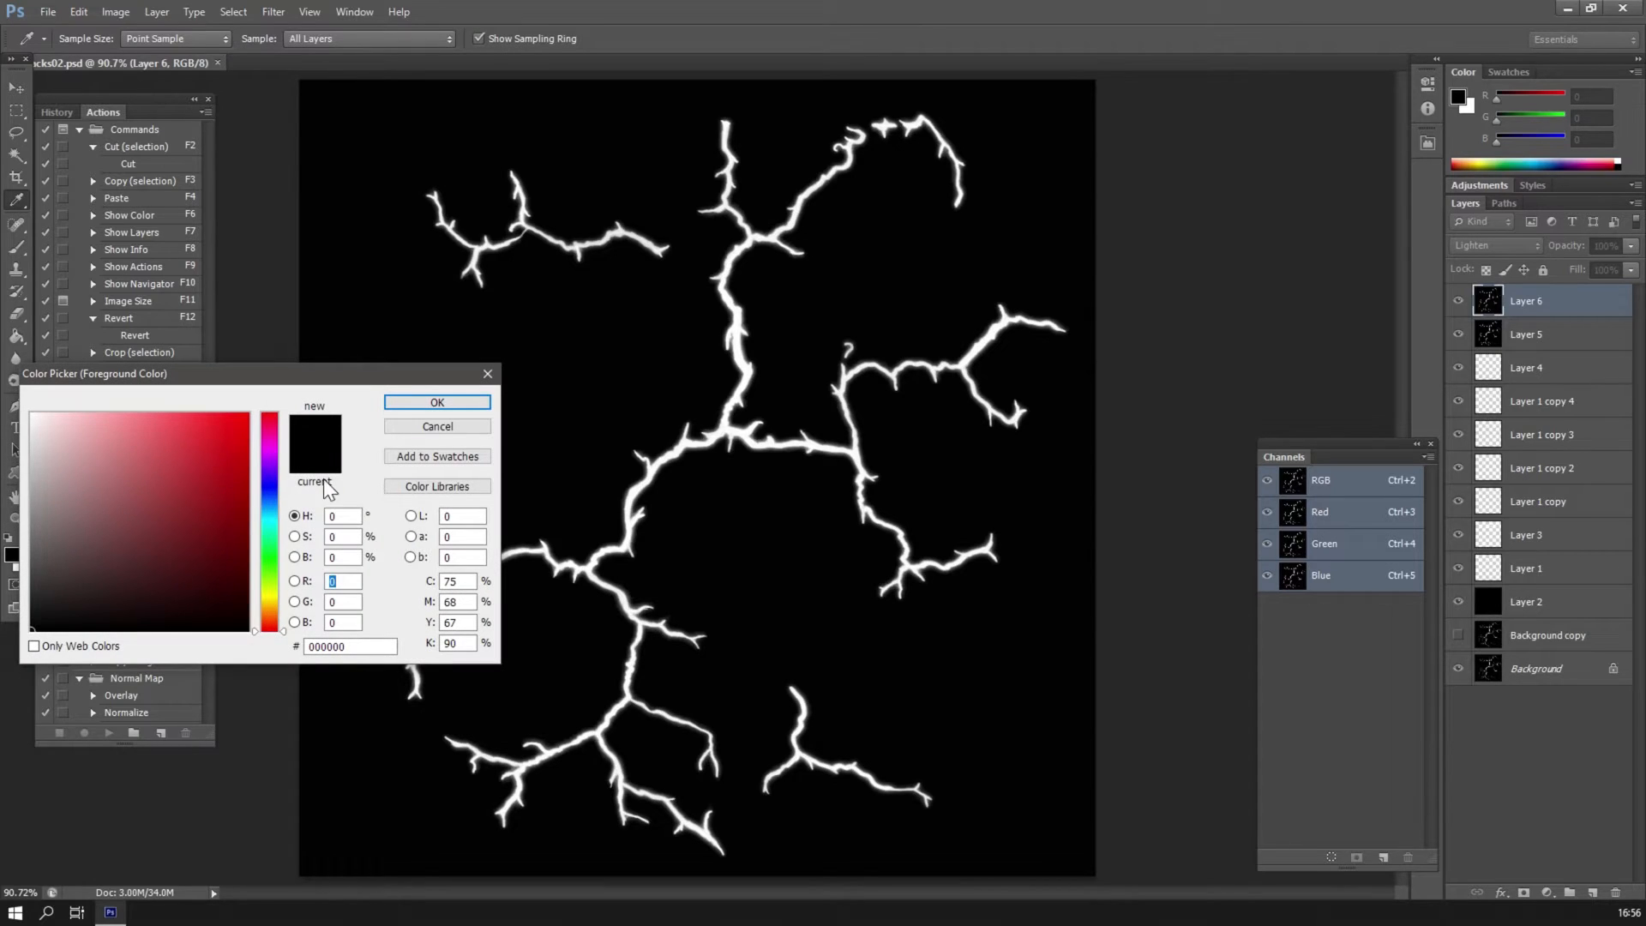
pyautogui.click(437, 403)
pyautogui.press('z')
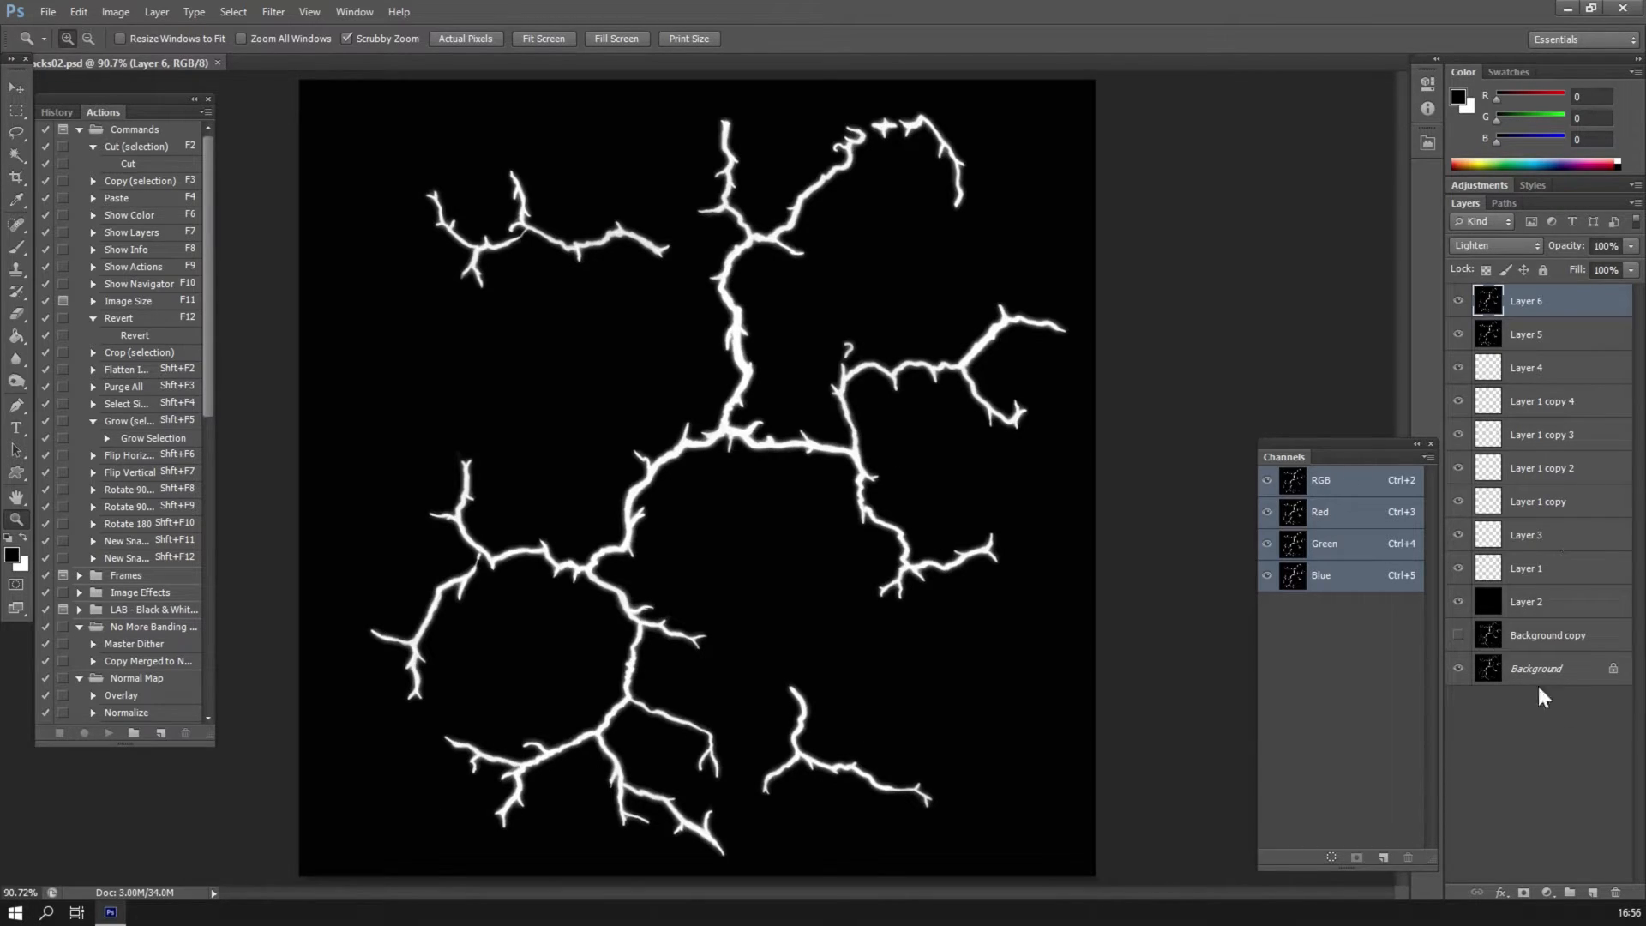
pyautogui.keyDown('shift'); pyautogui.click(1483, 675); pyautogui.keyUp('shift')
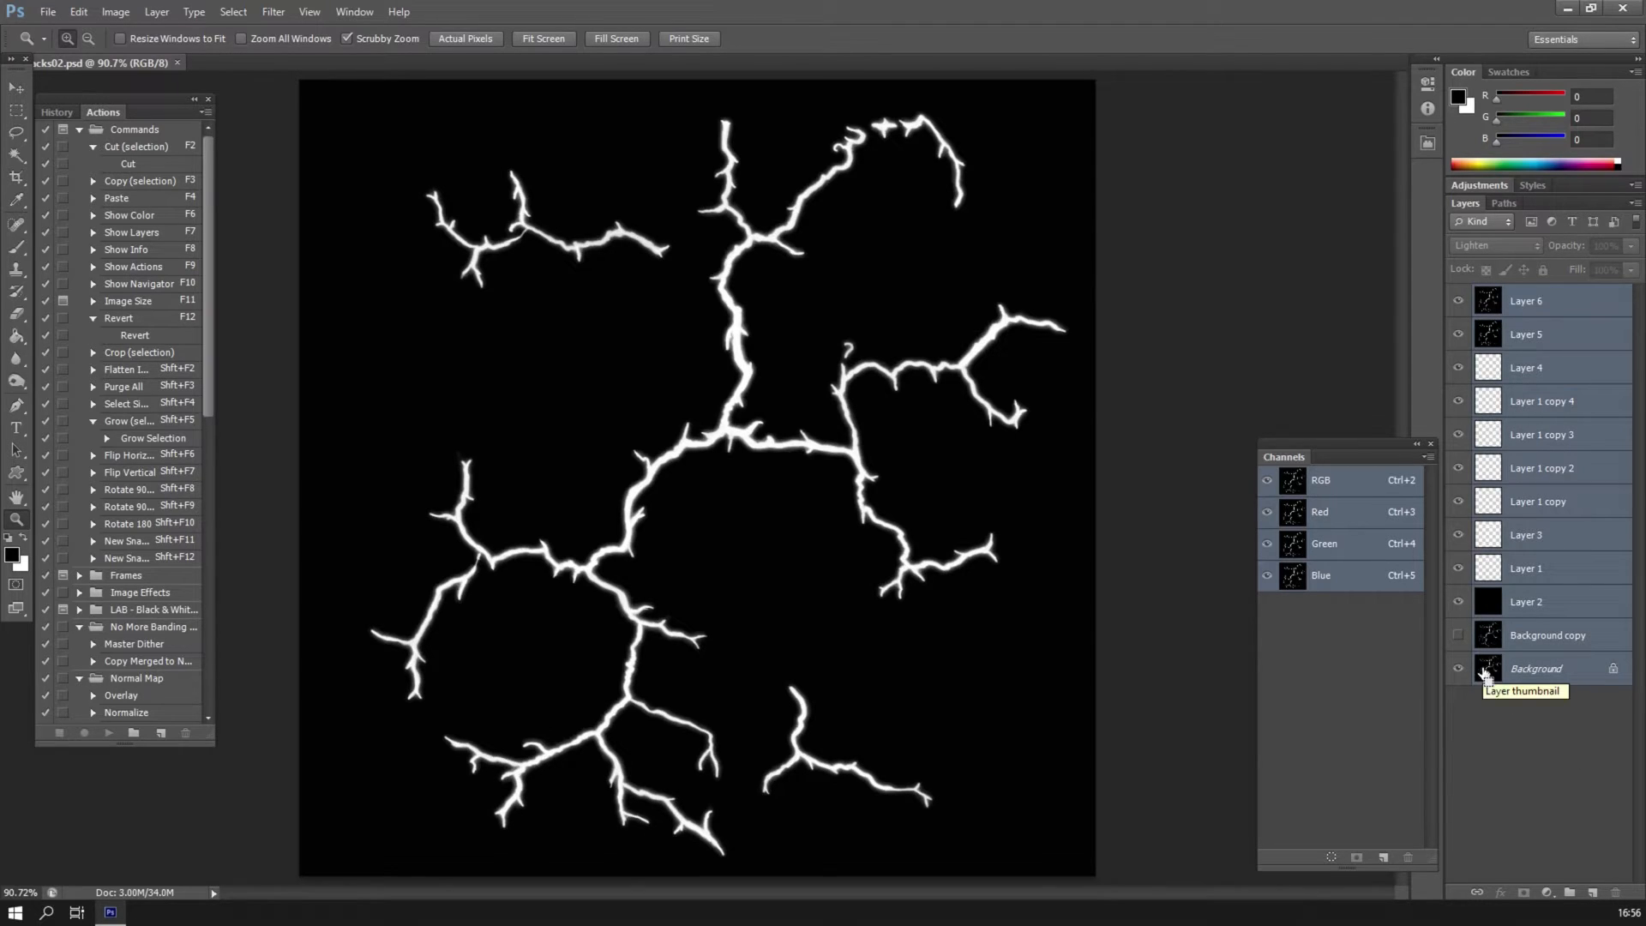
pyautogui.hotkey('ctrl', 'e')
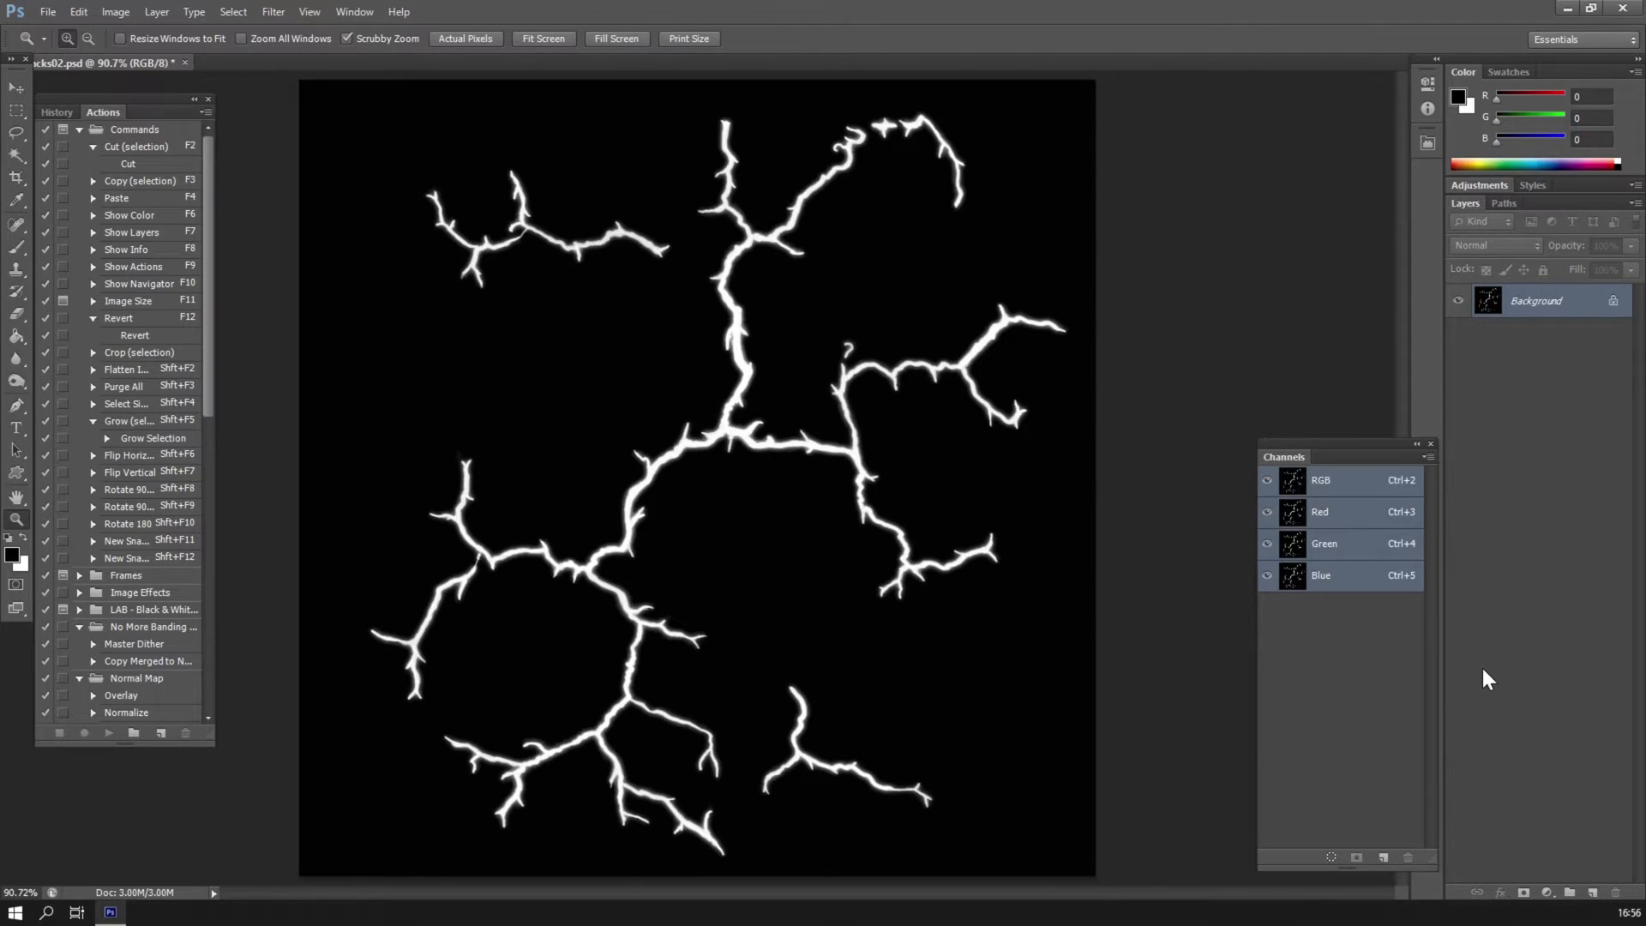
pyautogui.hotkey('ctrl', '/')
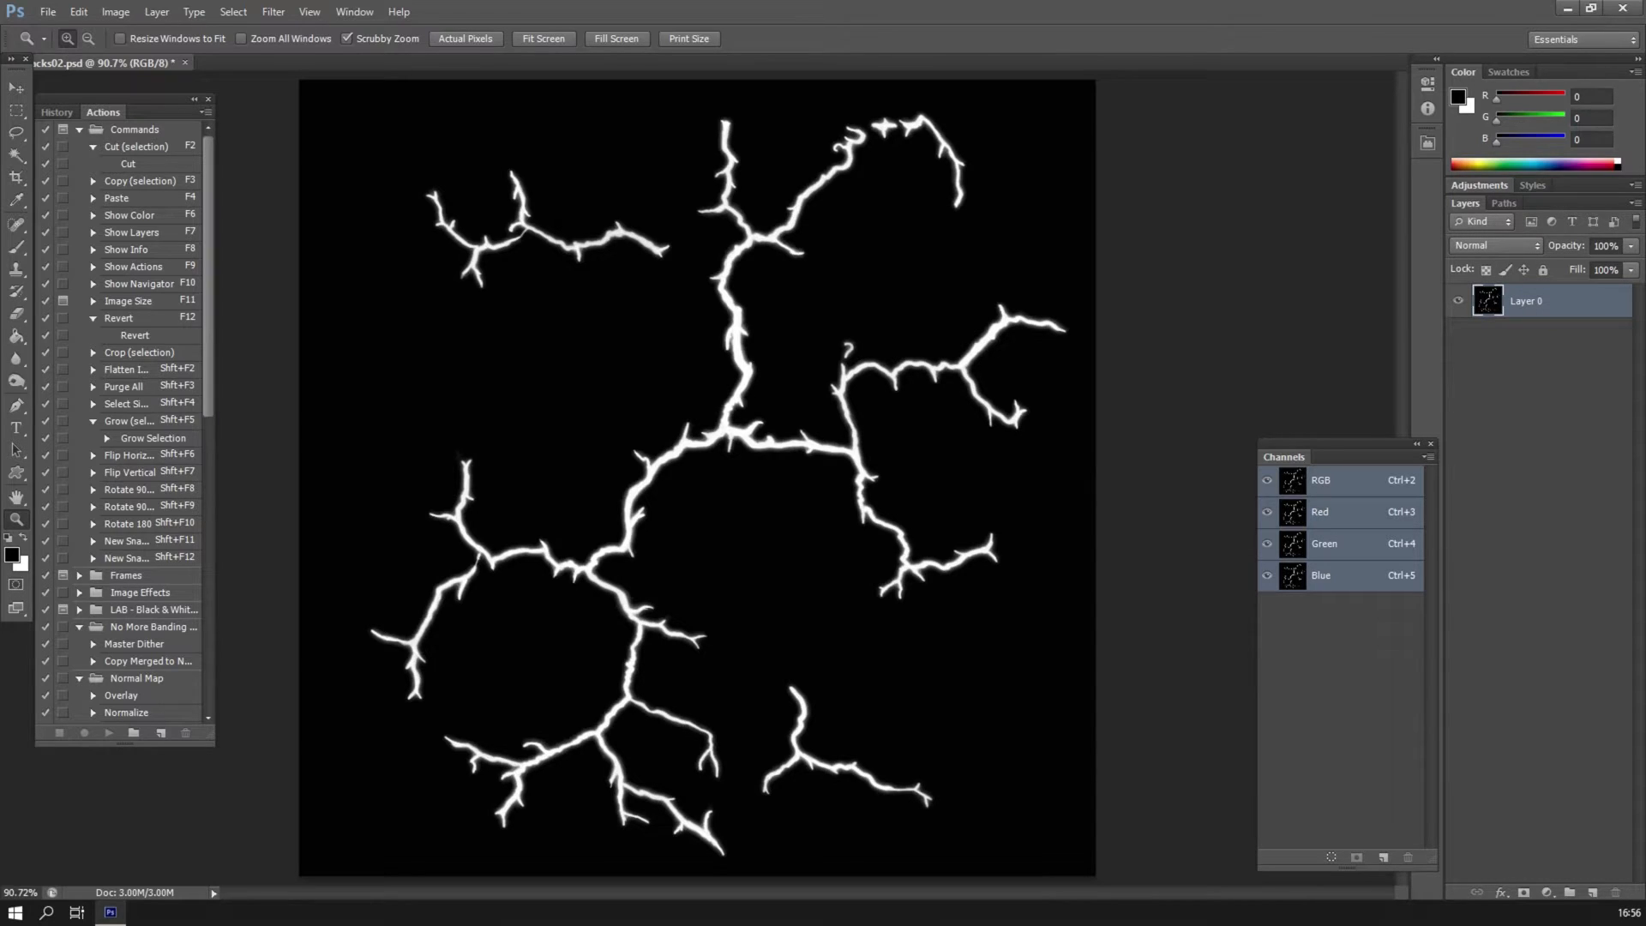
pyautogui.hotkey('ctrl', 'z')
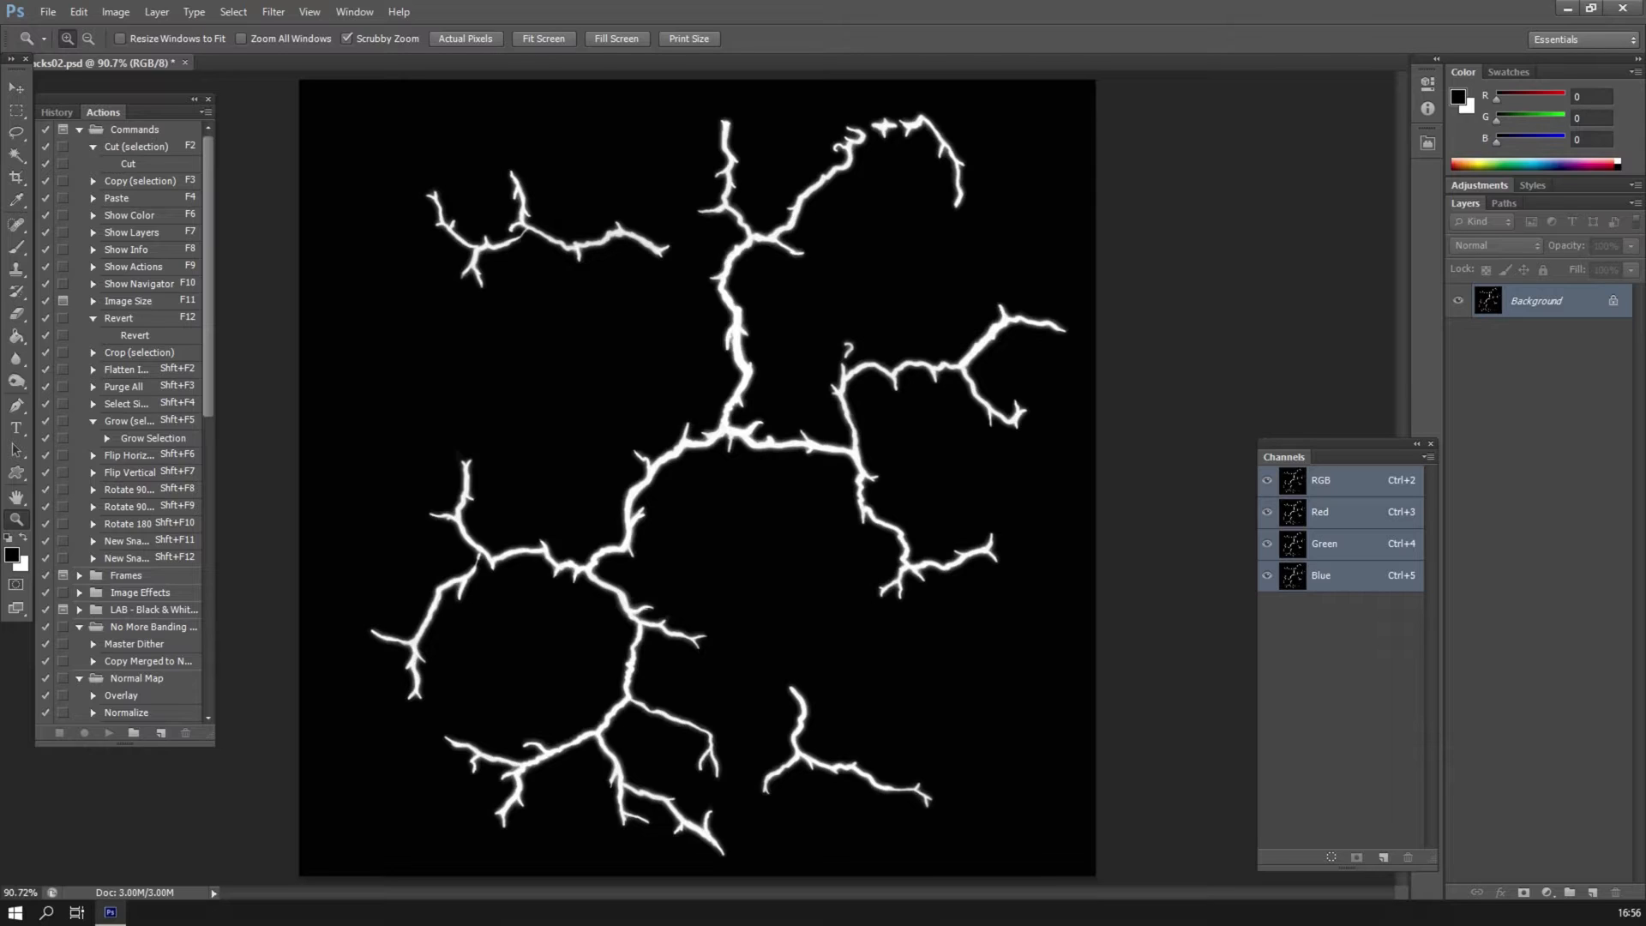
pyautogui.hotkey('ctrl', 'a')
pyautogui.hotkey('ctrl', 'alt', 'z')
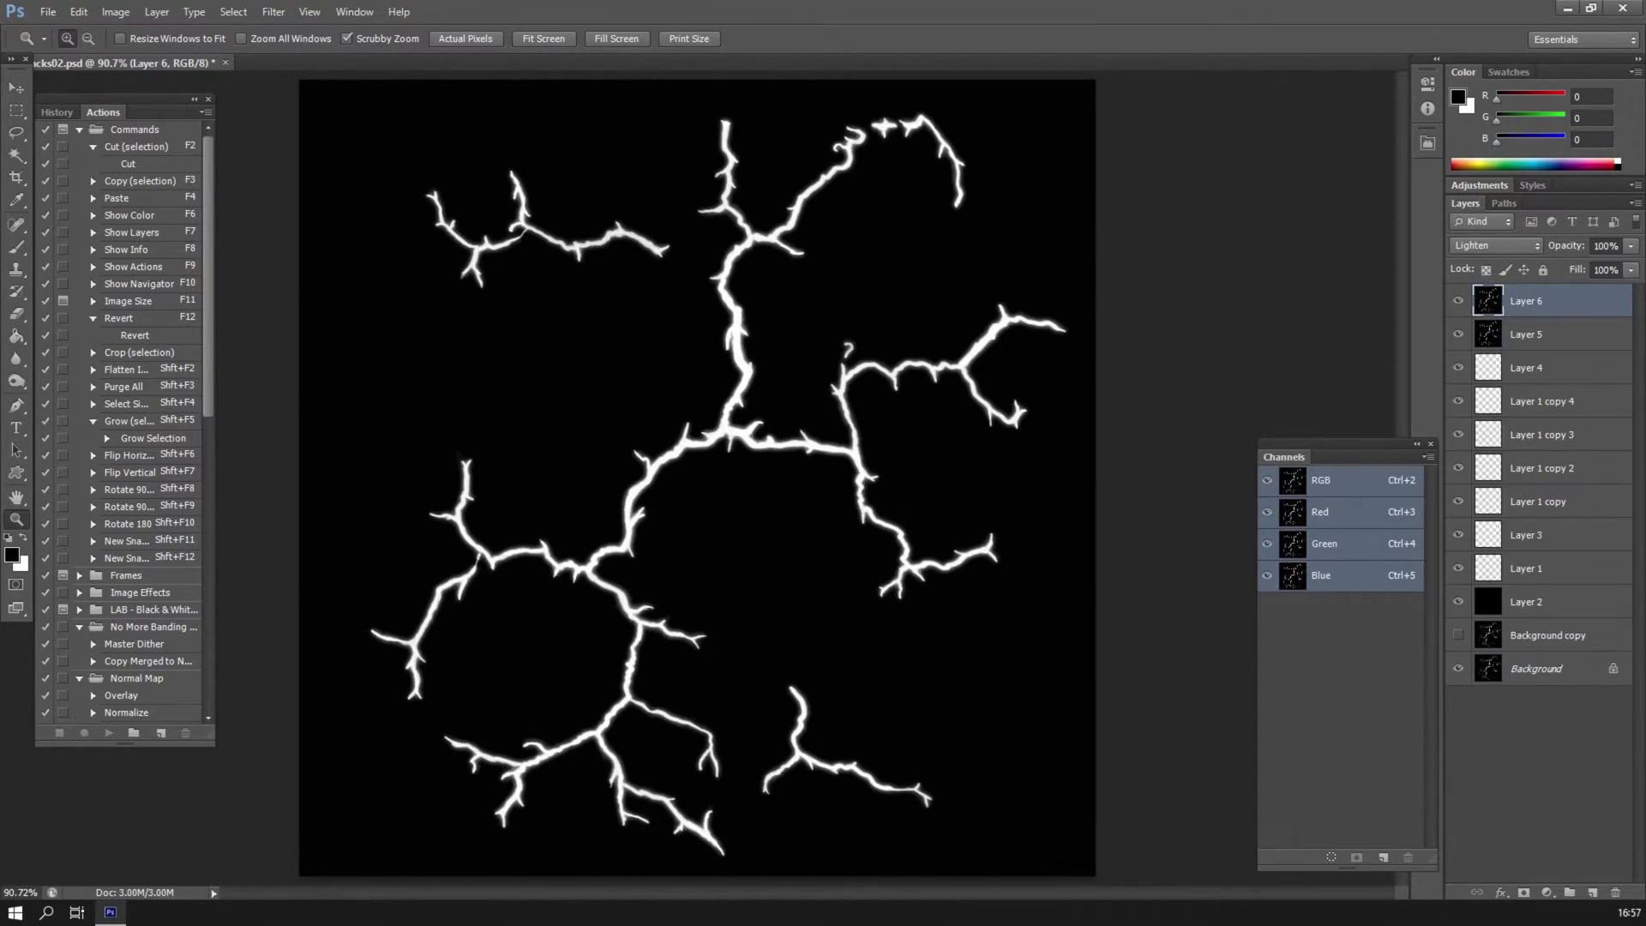
# Stamp all visible layers into a new top layer and sample its dark background with the Eyedropper.
pyautogui.hotkey('ctrl', 'shift', 'alt', 'e')
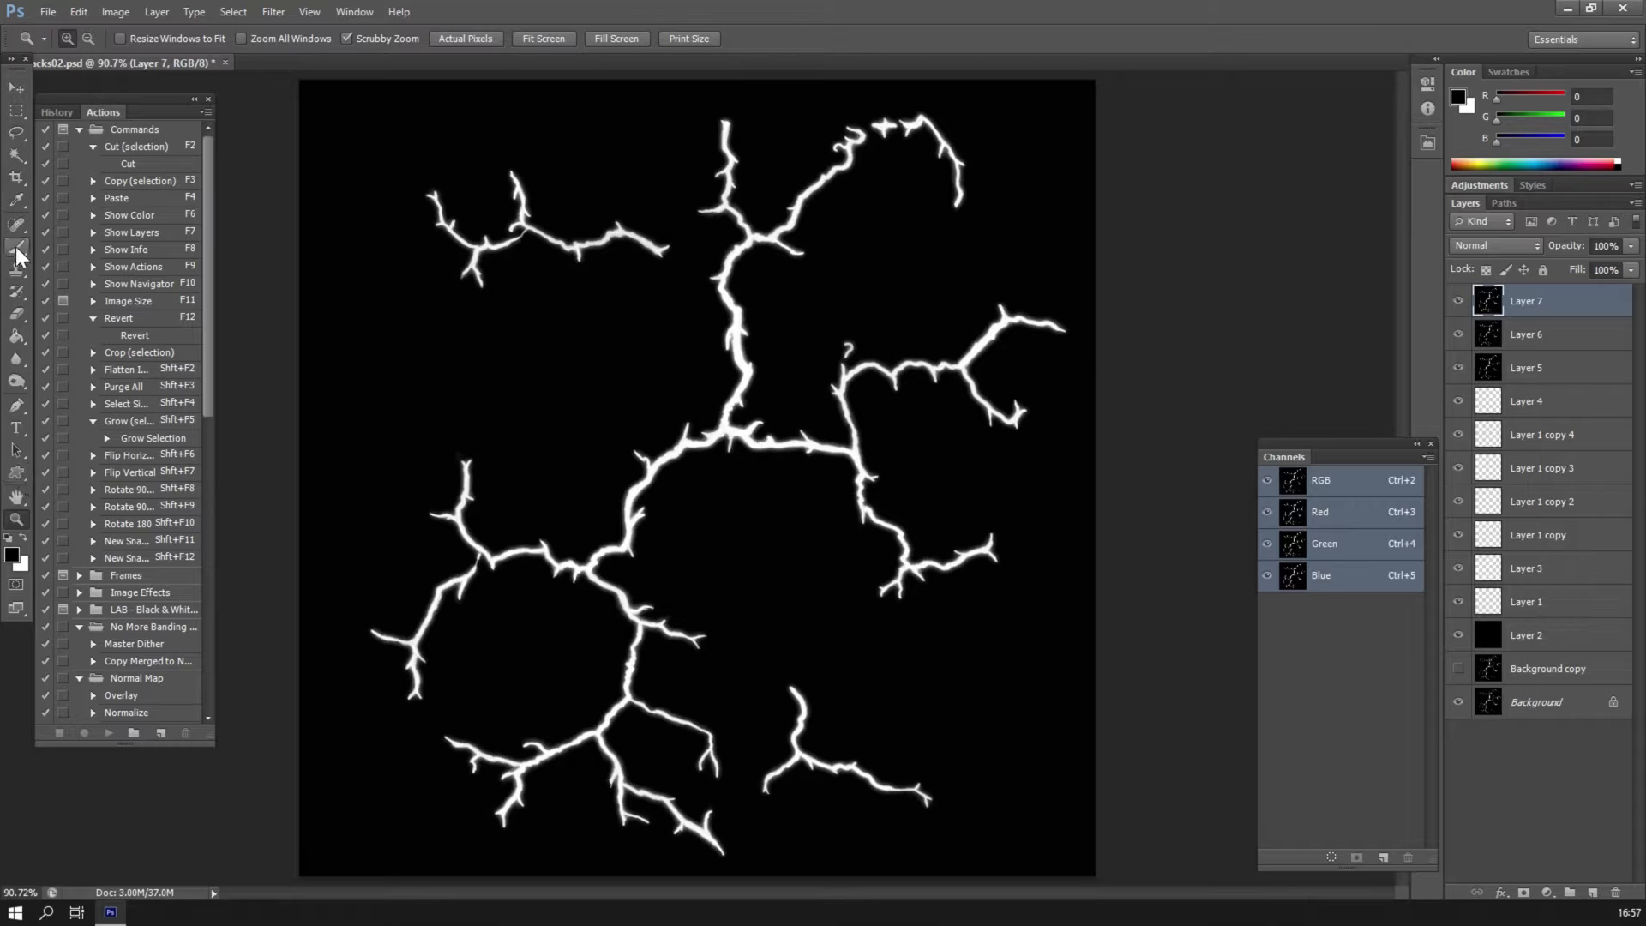
pyautogui.click(16, 200)
pyautogui.click(357, 122)
pyautogui.moveTo(357, 121); pyautogui.dragTo(350, 157)
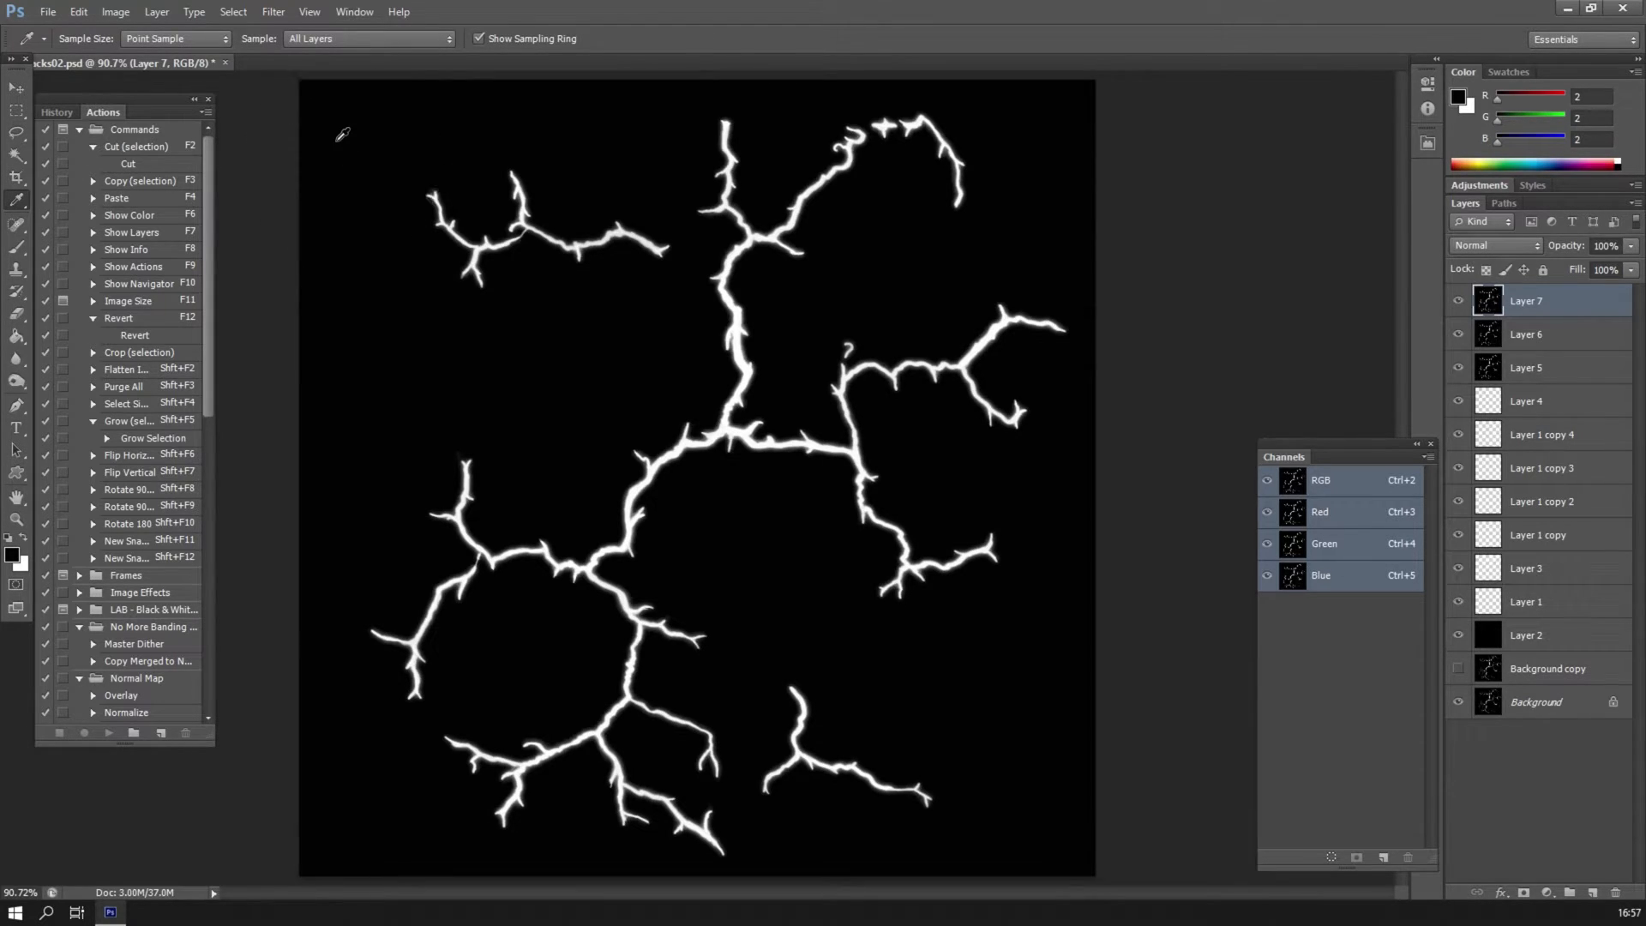
# Set the foreground color to pure black, RGB 0, 0, 0.
pyautogui.click(14, 553)
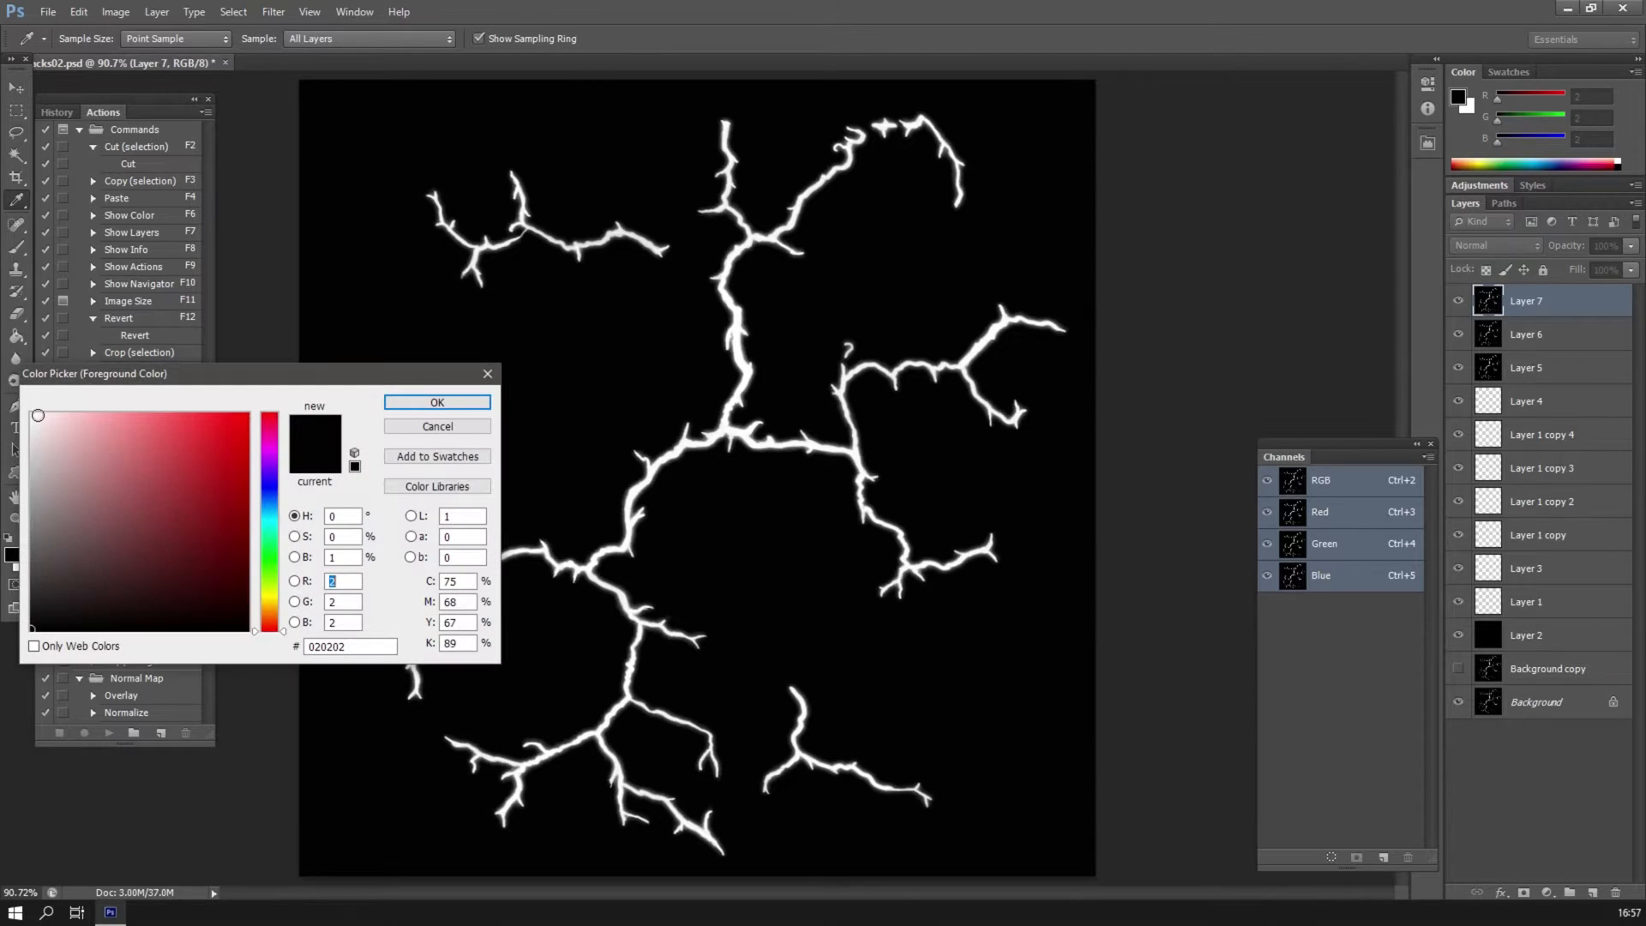
pyautogui.moveTo(34, 628); pyautogui.dragTo(18, 635)
pyautogui.click(437, 402)
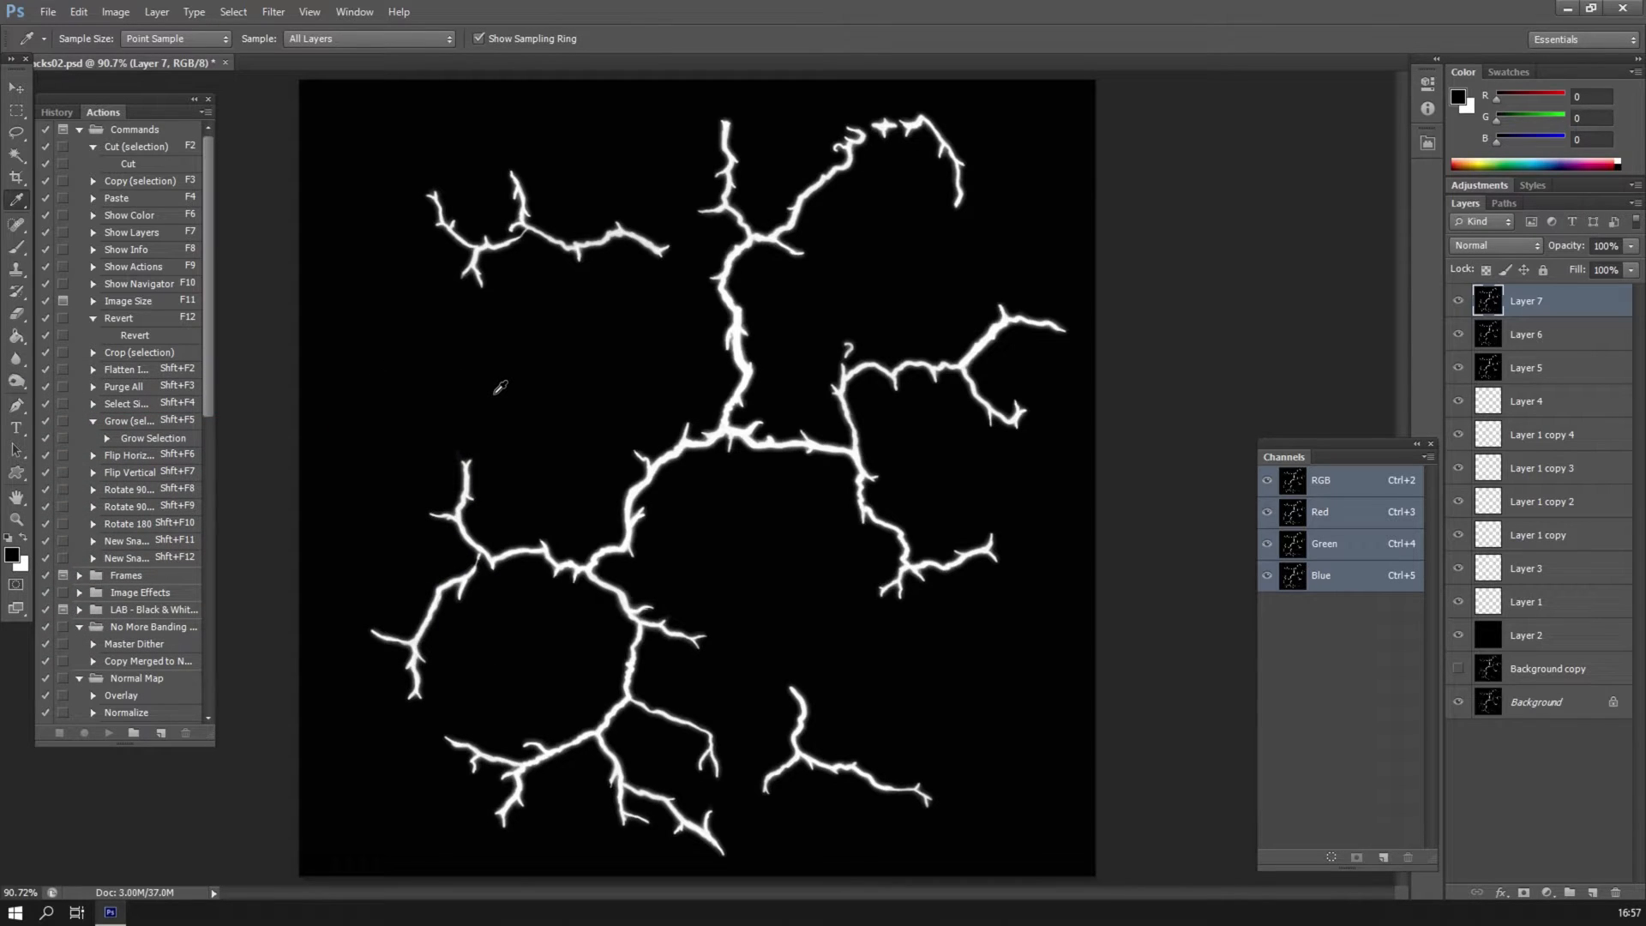
# Apply a Brightness/Contrast adjustment to the stamped Layer 7 with brightness 0 and contrast 100.
pyautogui.click(273, 12)
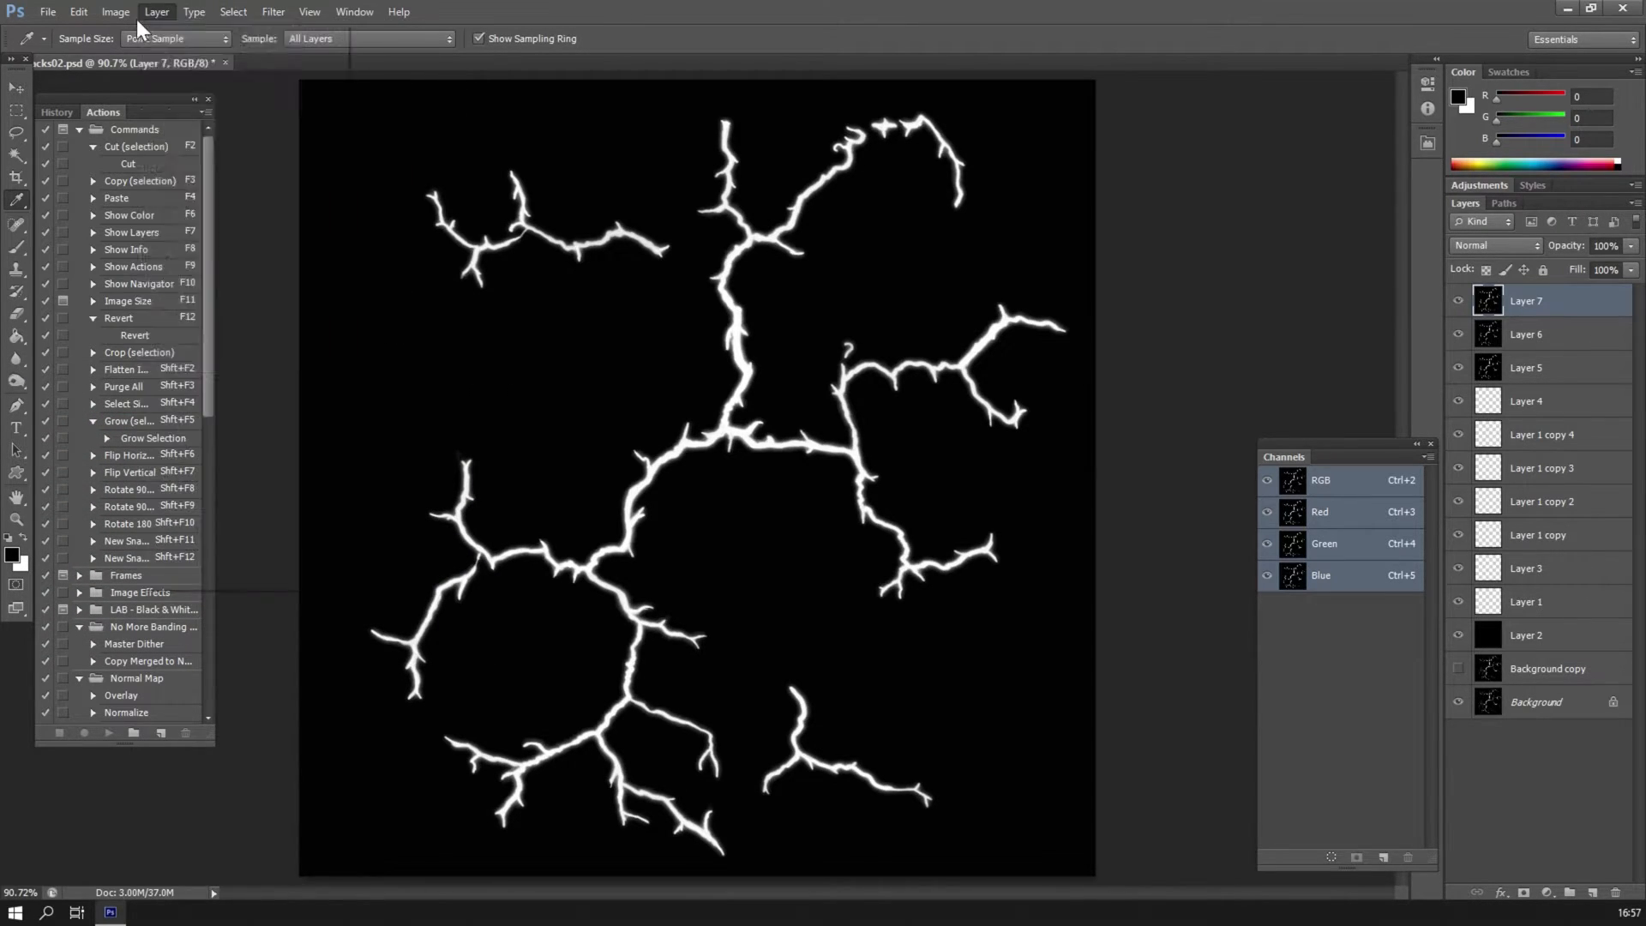
pyautogui.moveTo(130, 24)
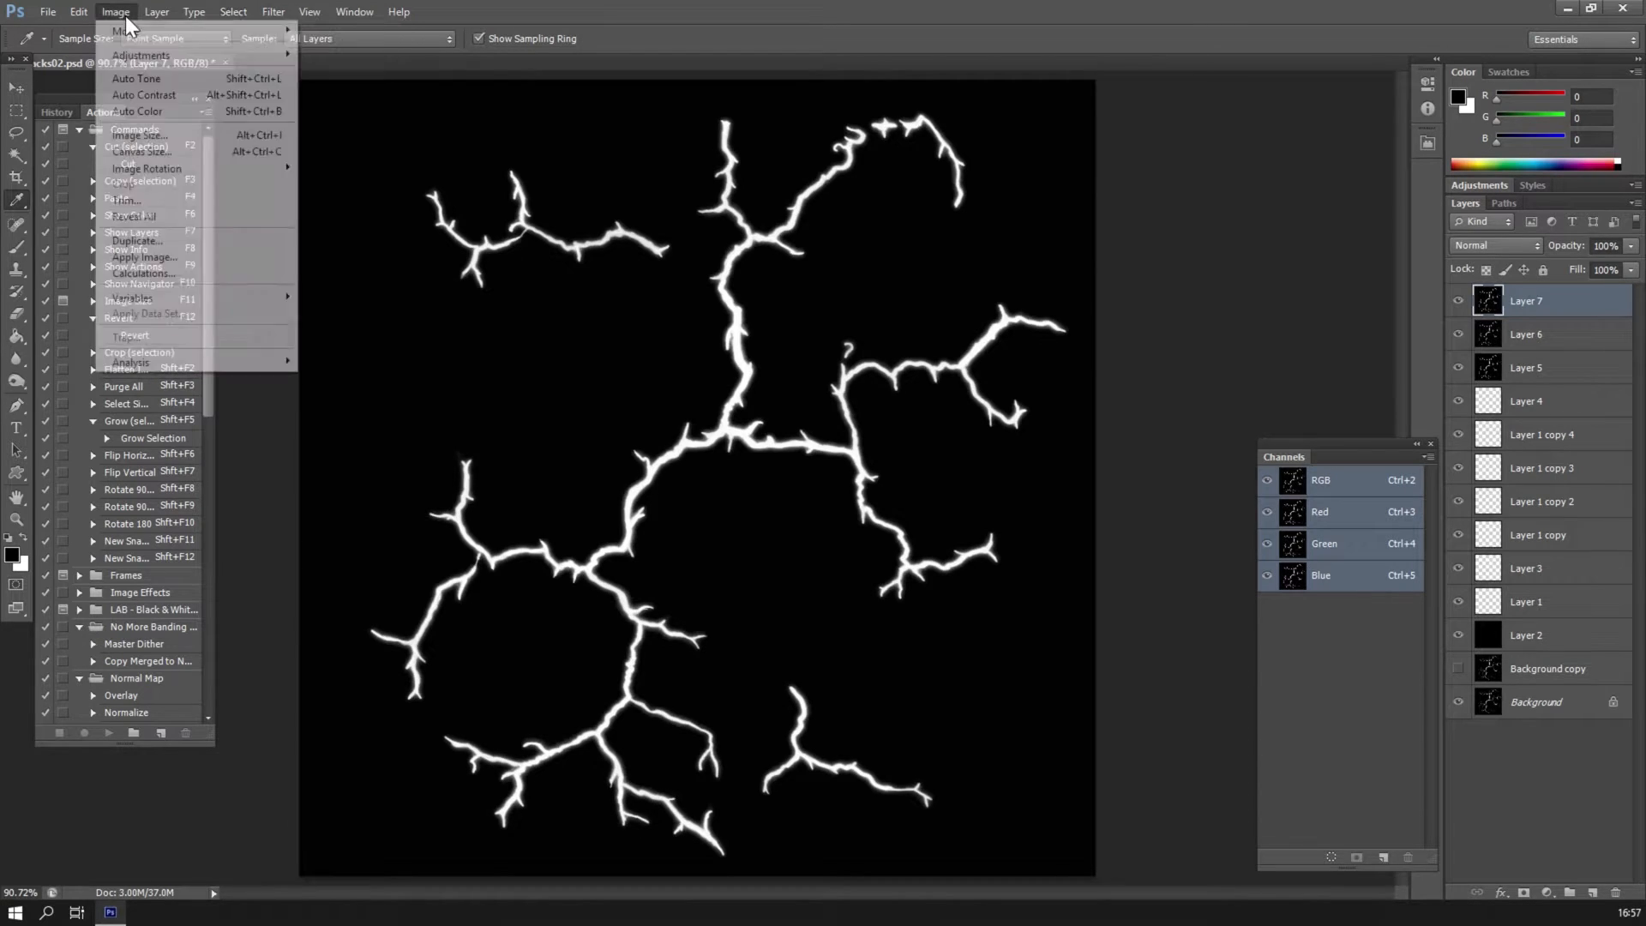
pyautogui.moveTo(130, 55)
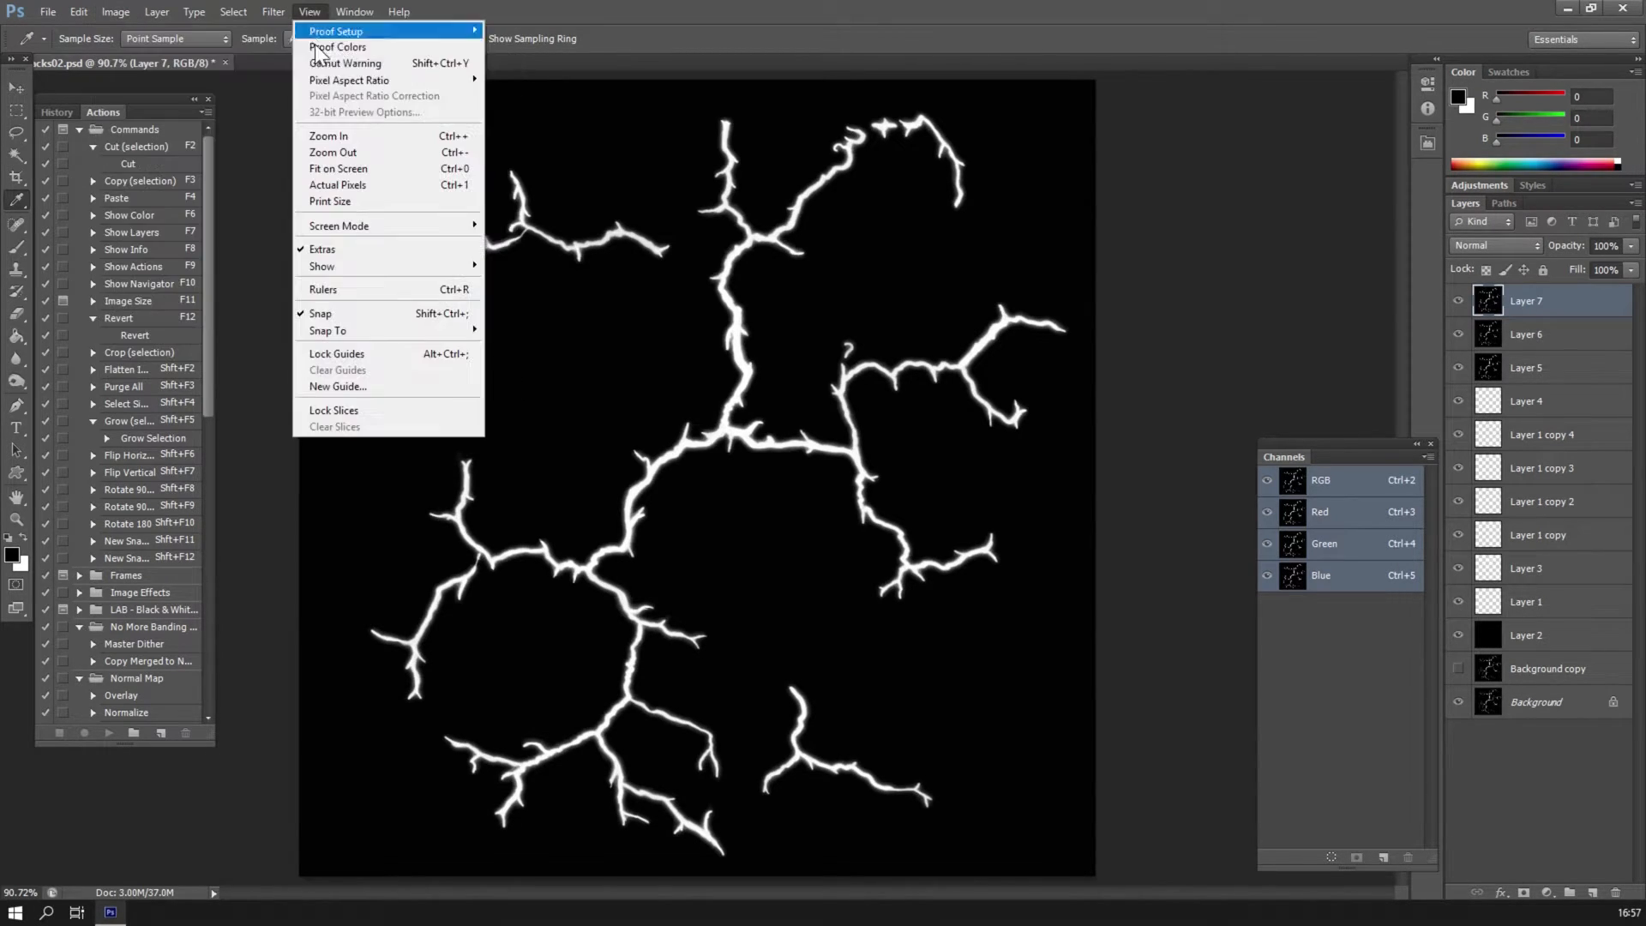
pyautogui.moveTo(79, 12)
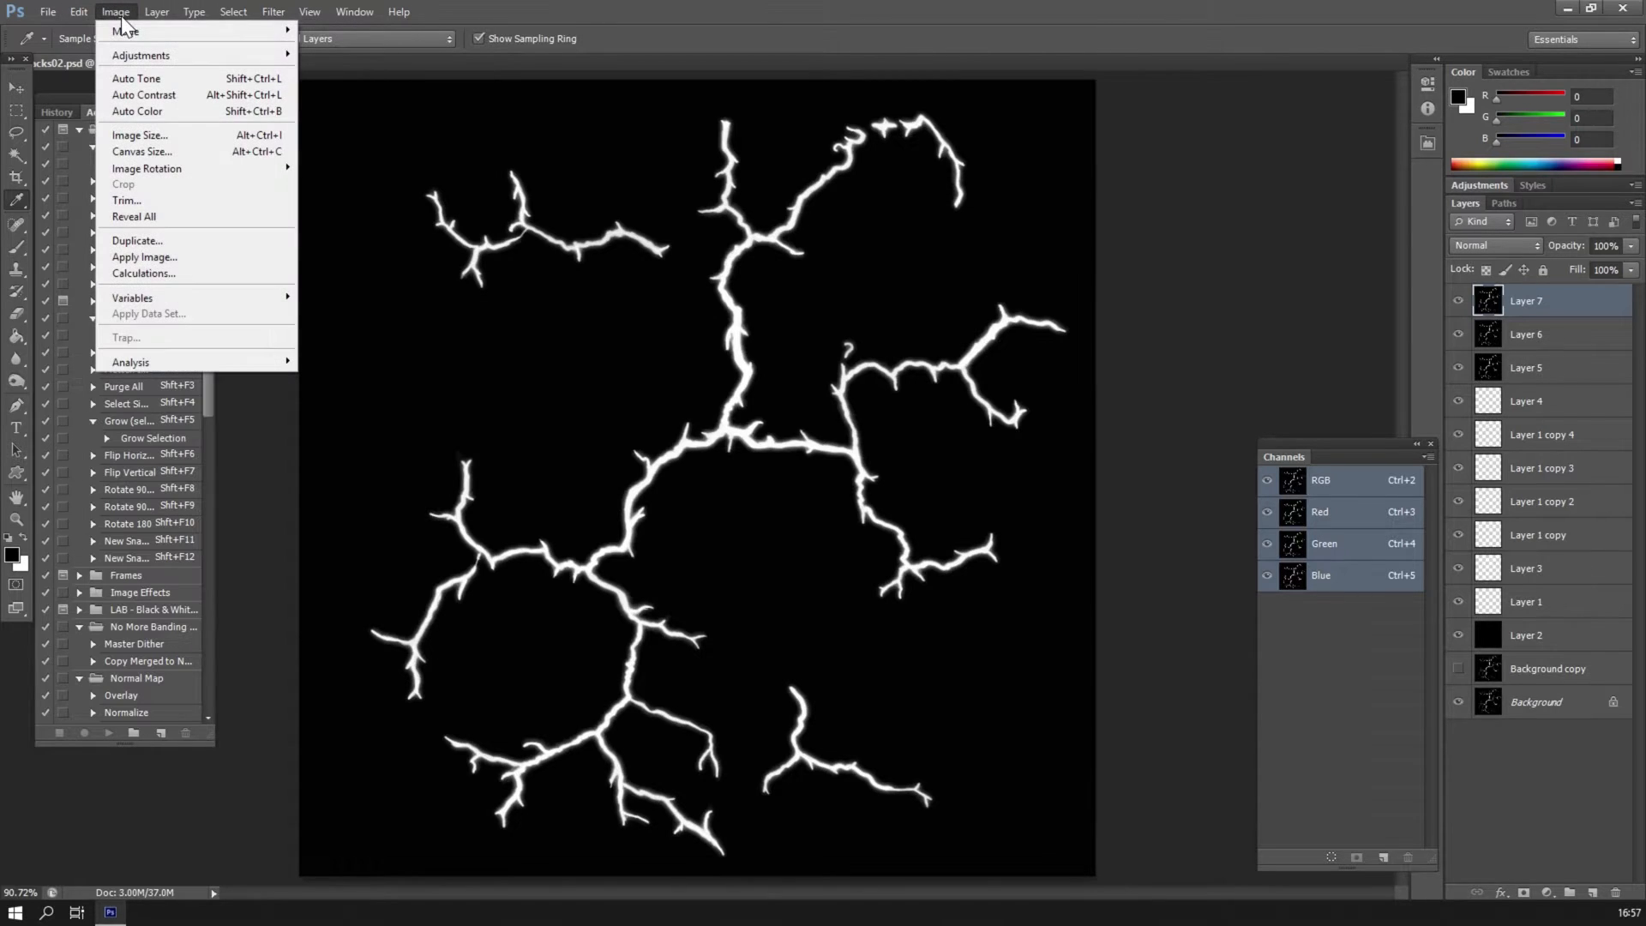
pyautogui.moveTo(283, 69)
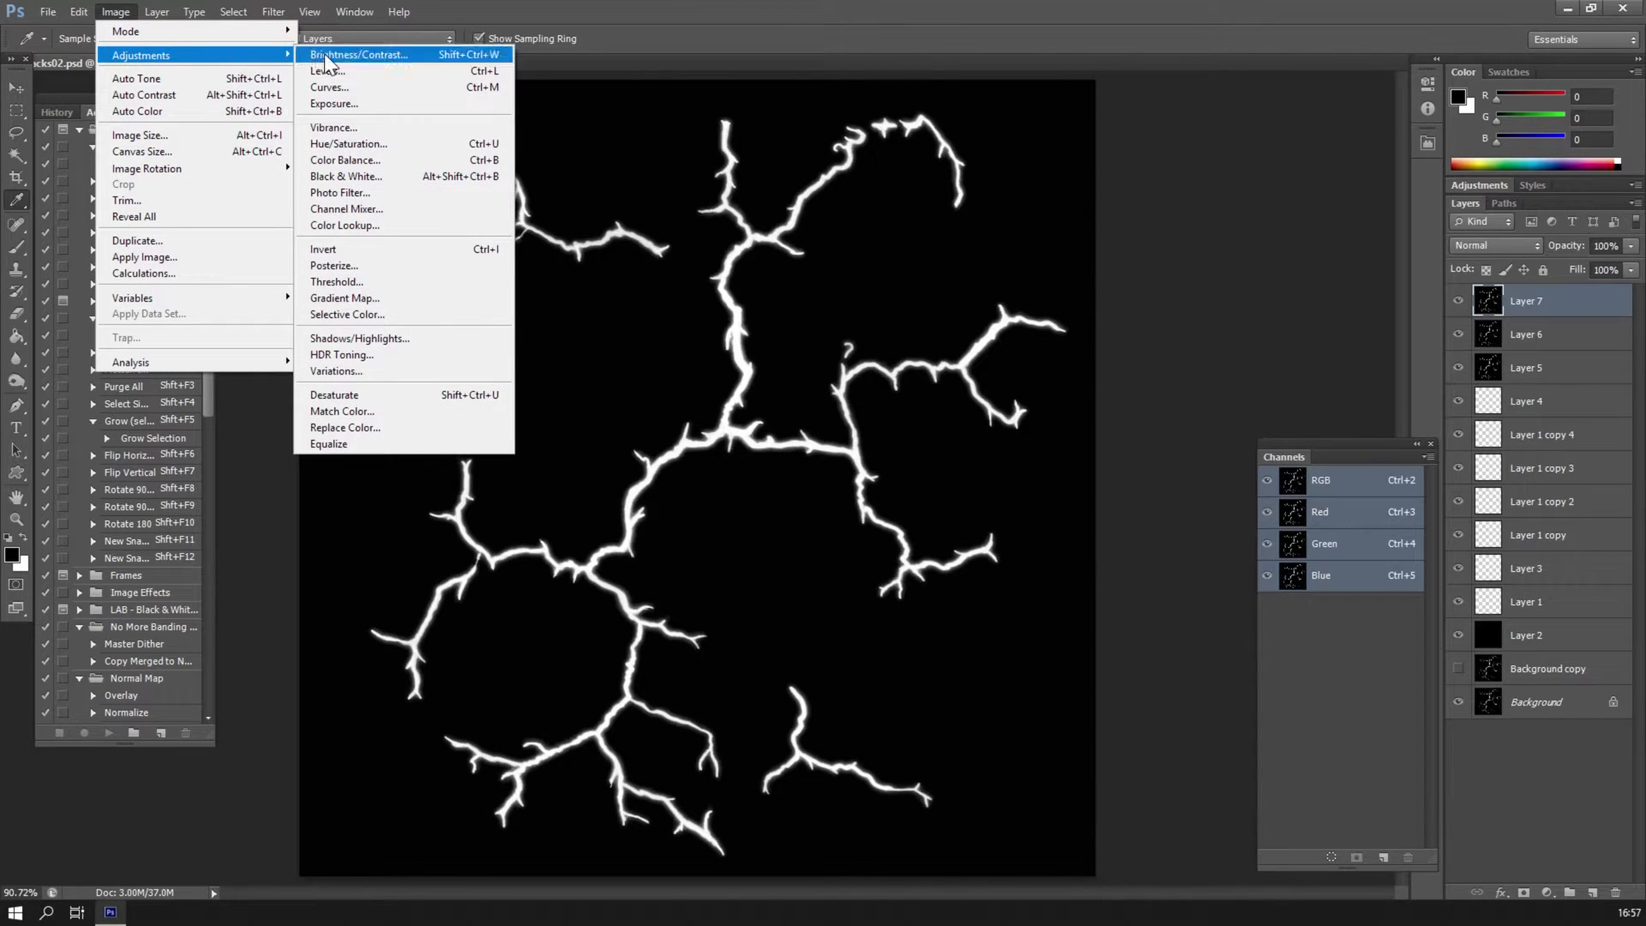
pyautogui.click(351, 54)
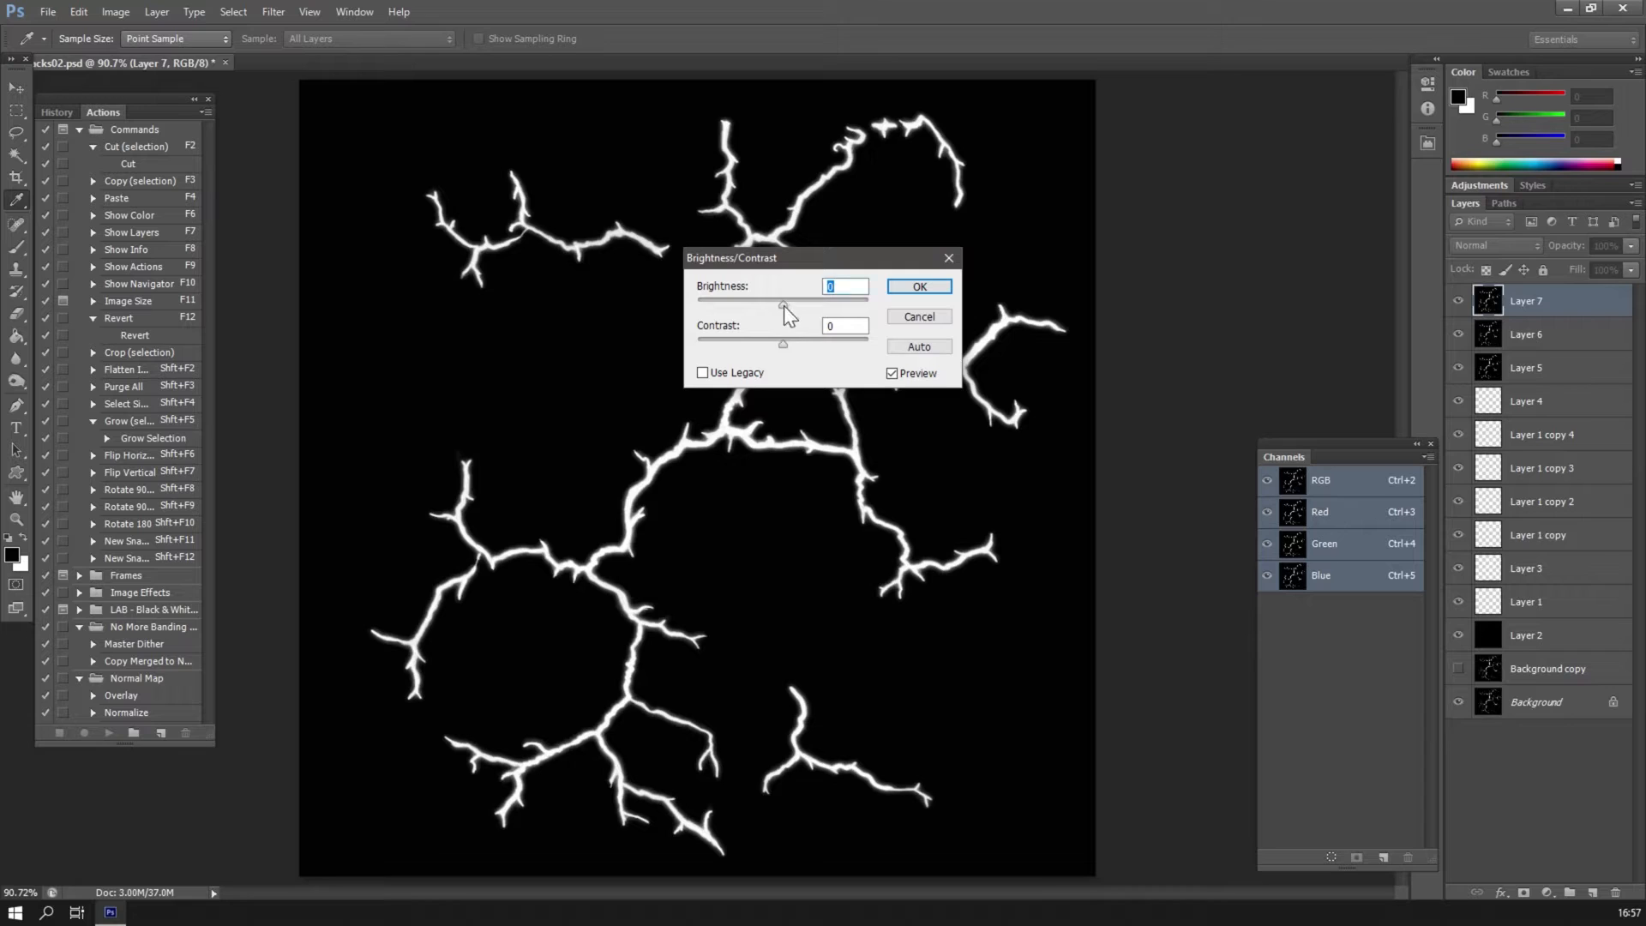
pyautogui.moveTo(782, 305); pyautogui.dragTo(710, 307)
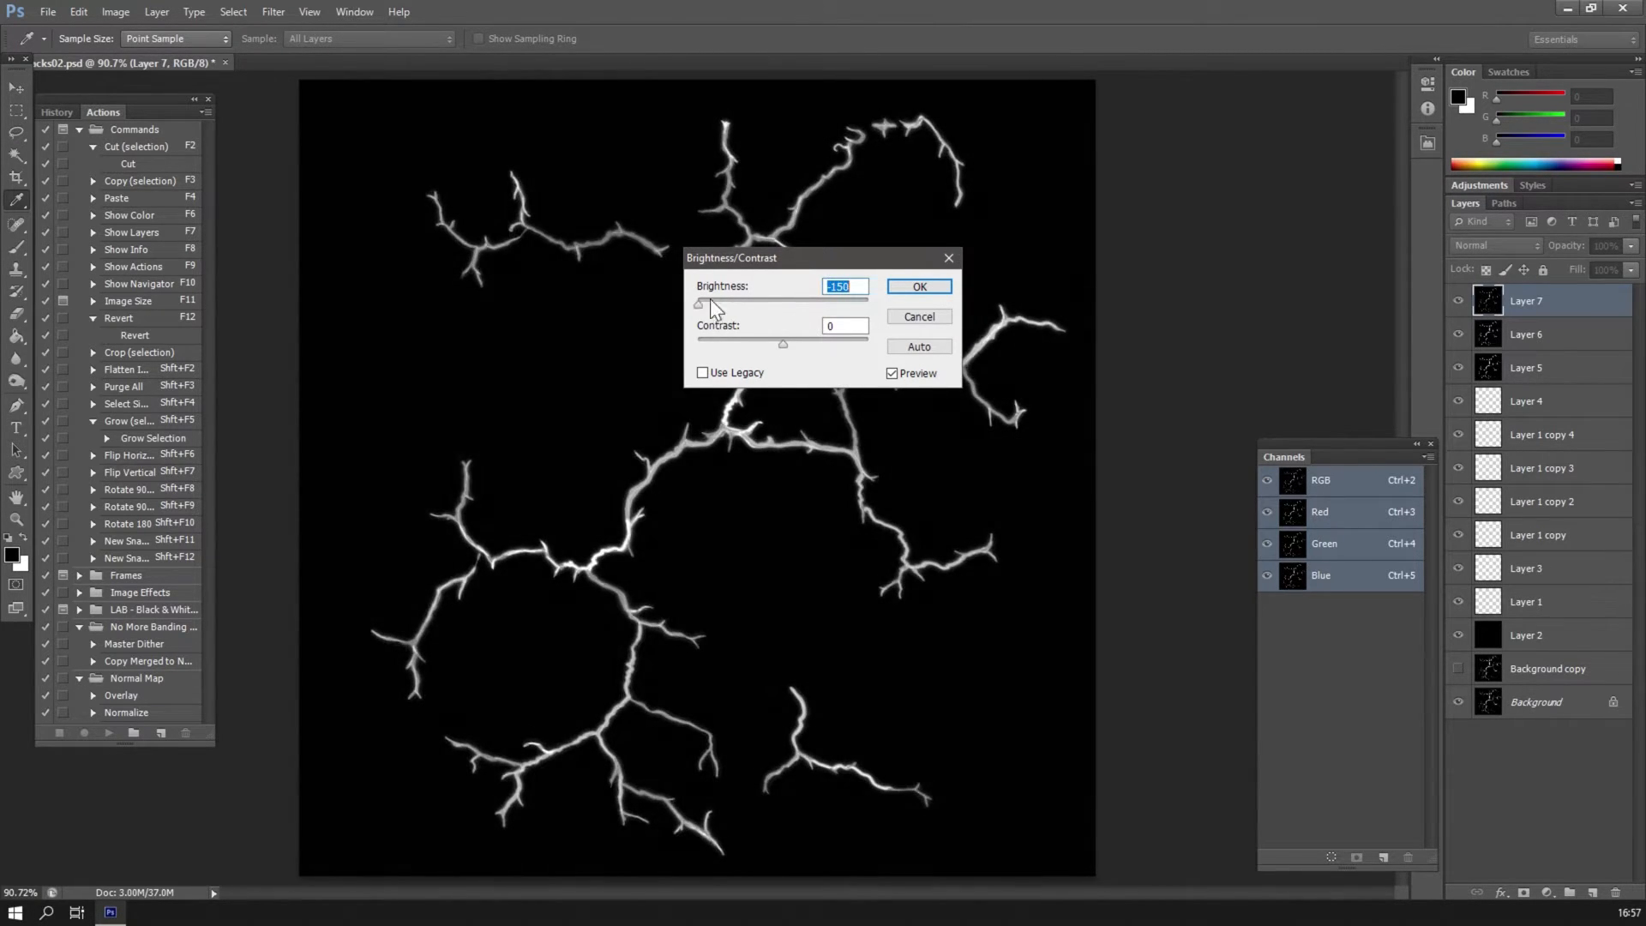
pyautogui.moveTo(784, 345); pyautogui.dragTo(867, 345)
pyautogui.moveTo(856, 288); pyautogui.dragTo(808, 286)
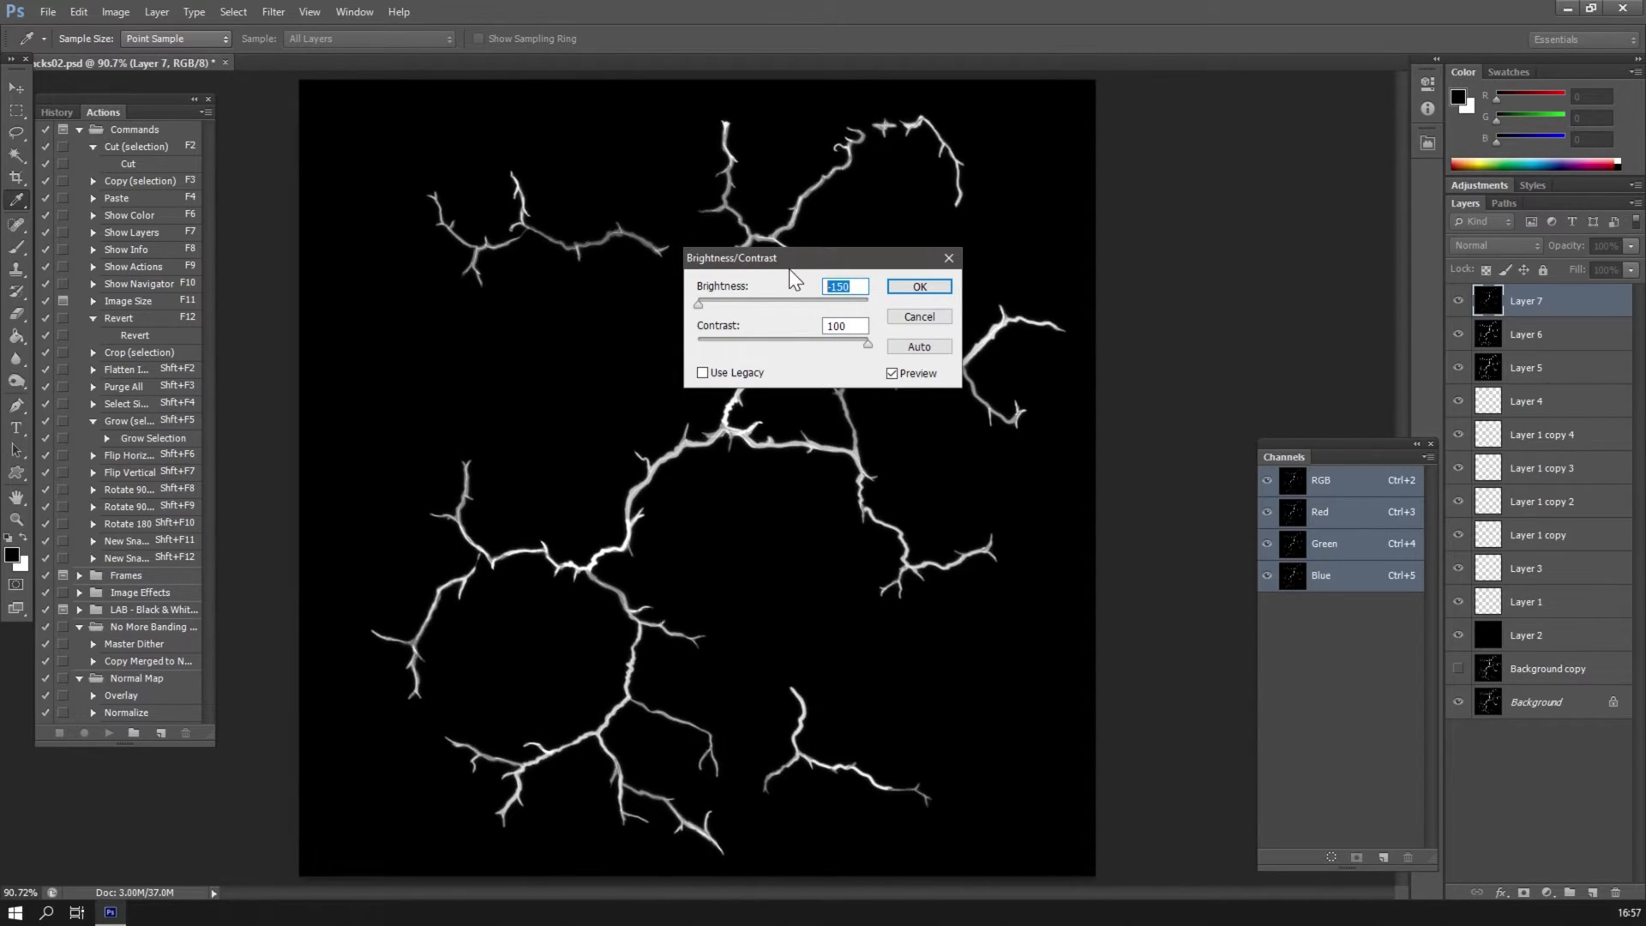
pyautogui.write('0')
pyautogui.click(933, 286)
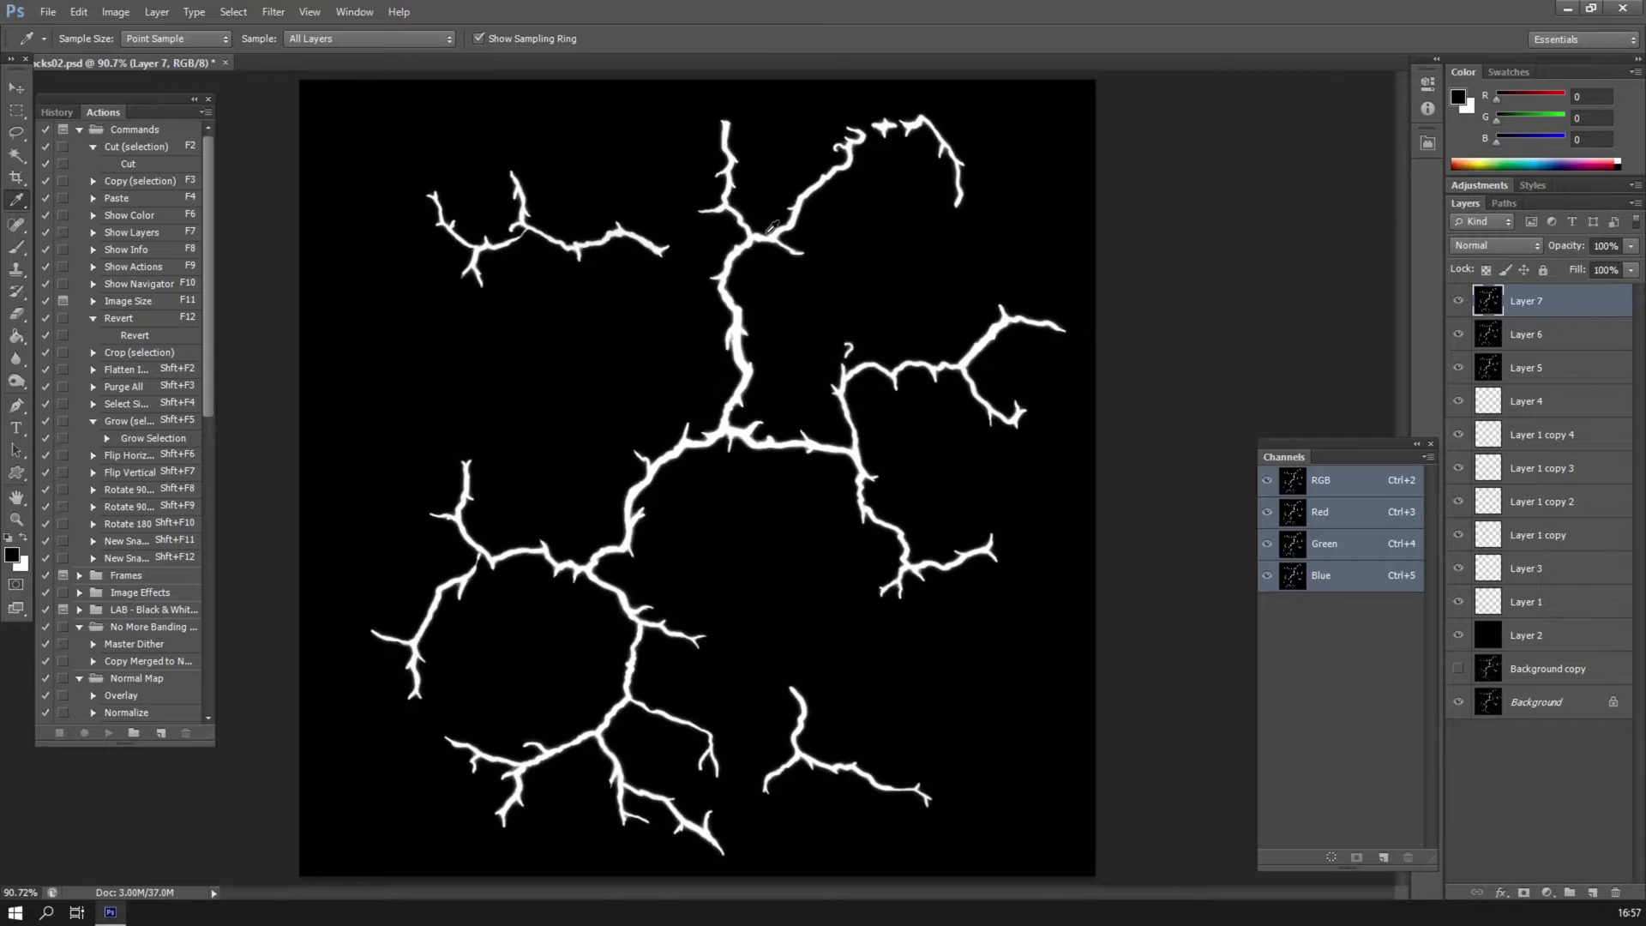
# Inspect the RGB values of the sampled background color in the foreground Color Picker.
pyautogui.click(13, 554)
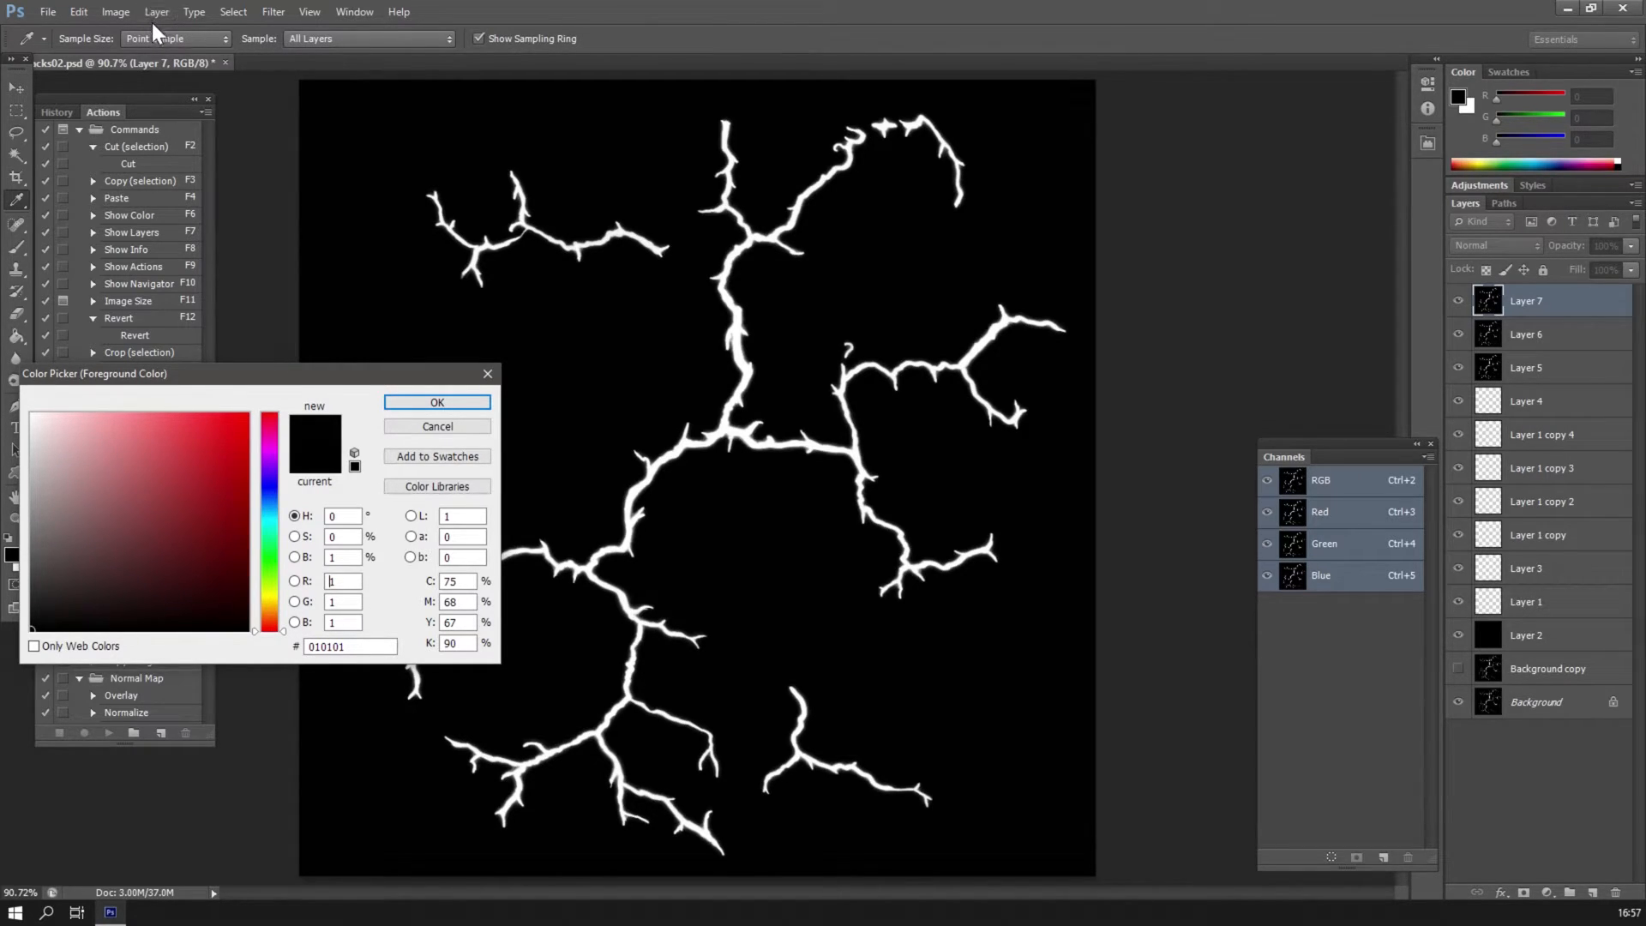
pyautogui.click(117, 12)
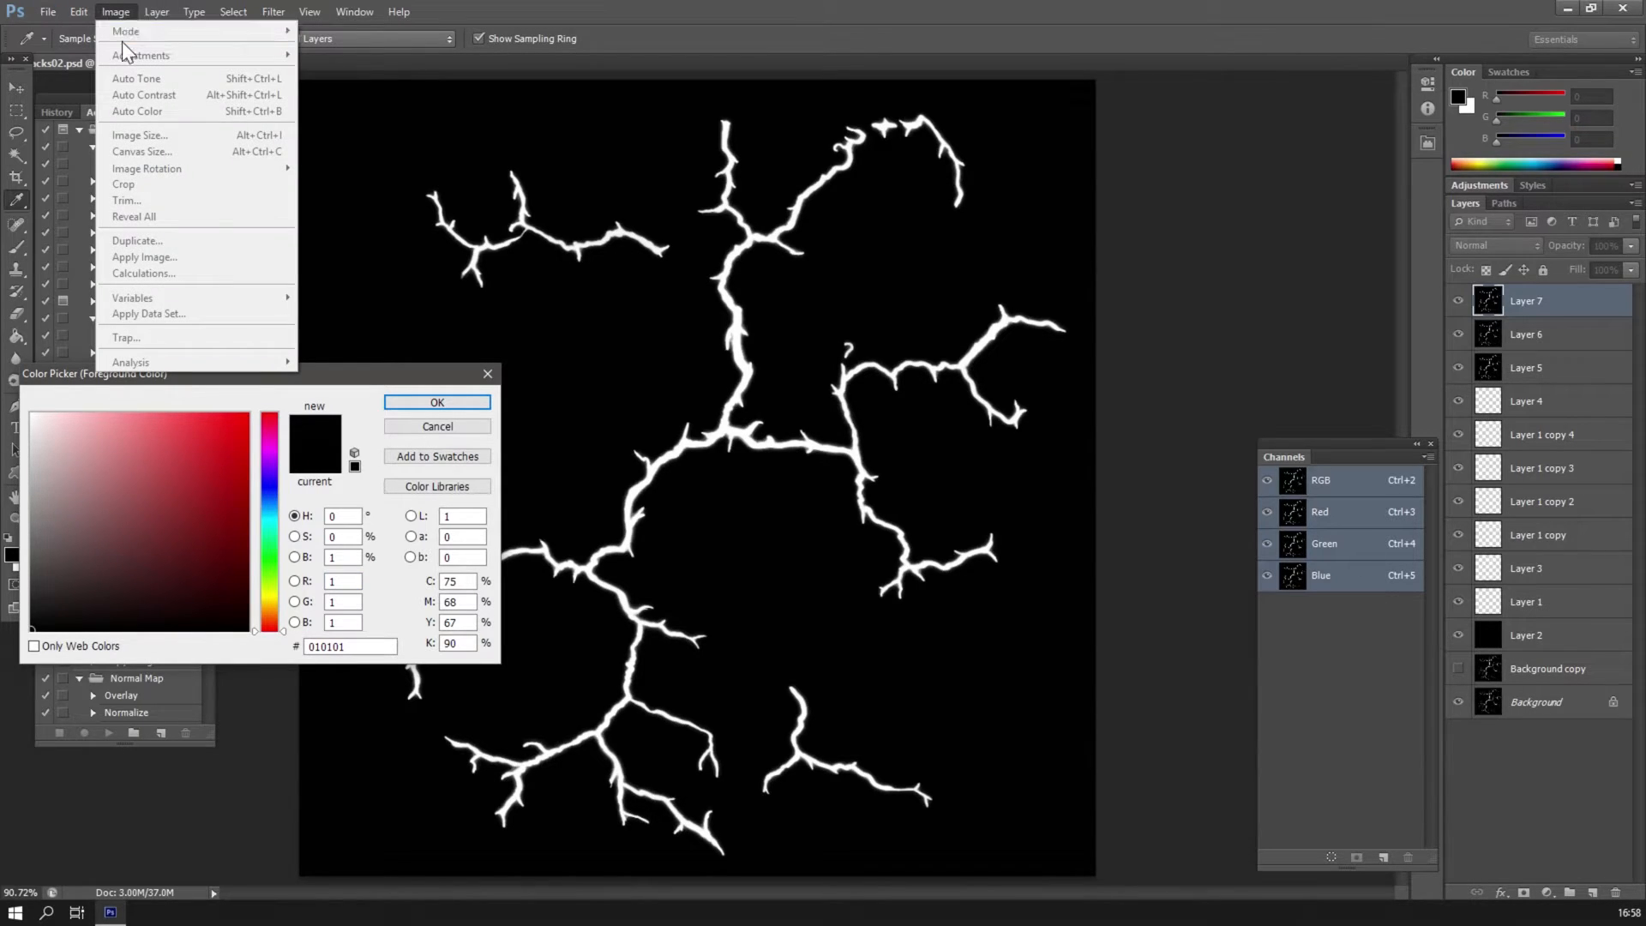
pyautogui.click(437, 402)
# Try to darken Layer 7 with a Curves adjustment using the Darker (RGB) preset, and recheck the foreground color's RGB values.
pyautogui.click(116, 13)
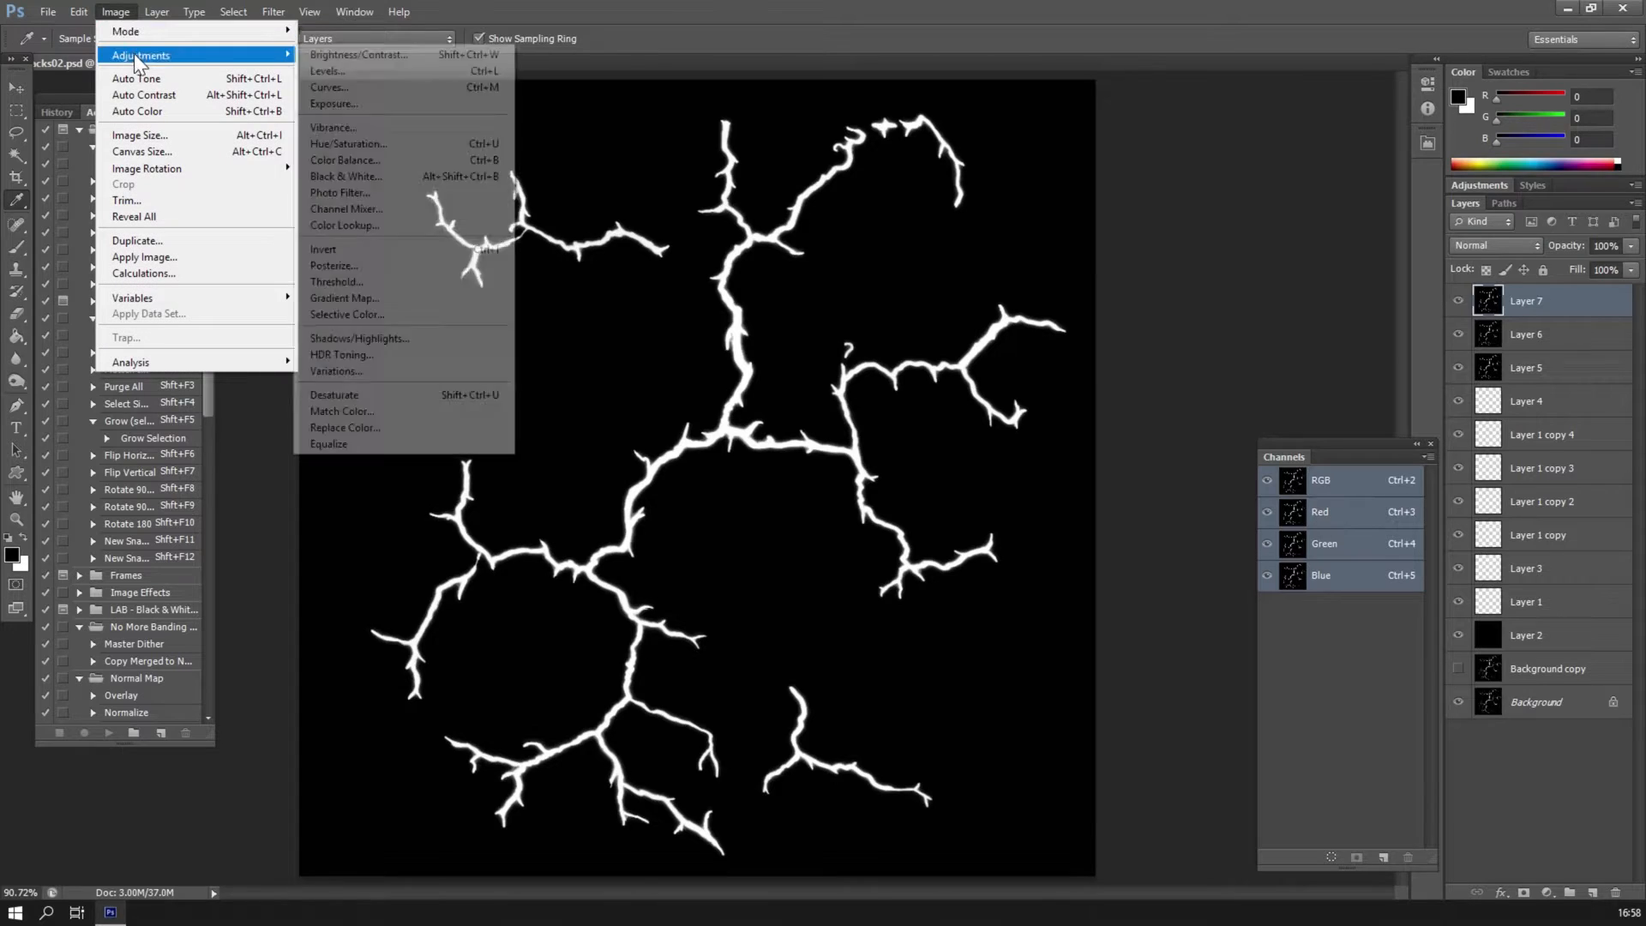
pyautogui.moveTo(79, 12)
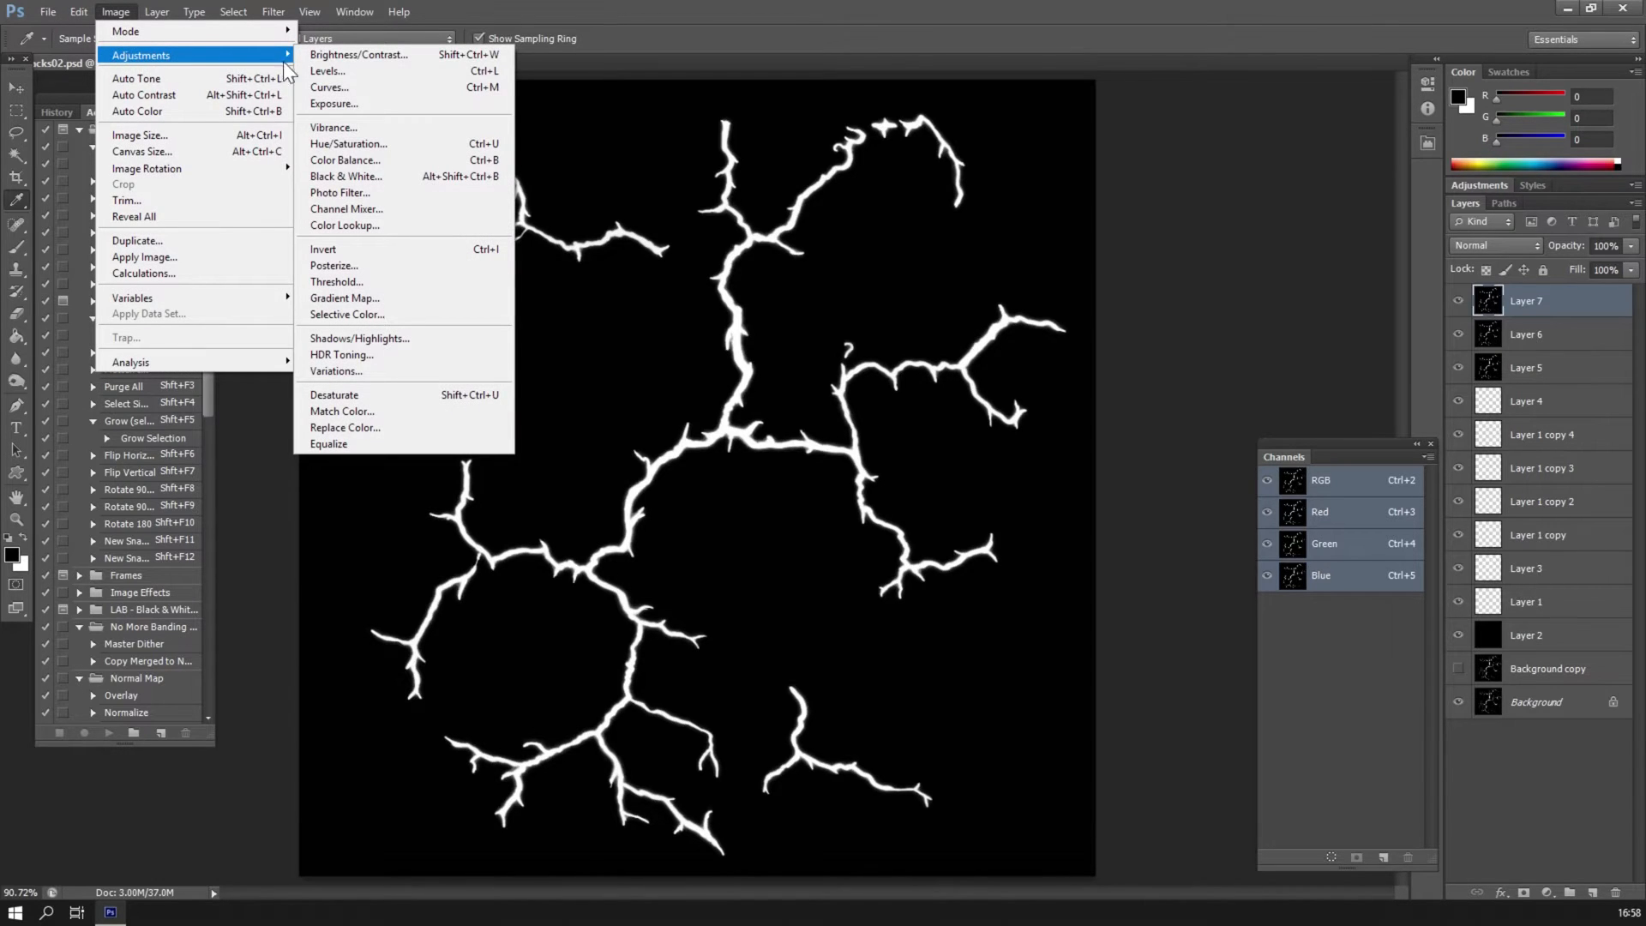
pyautogui.click(334, 88)
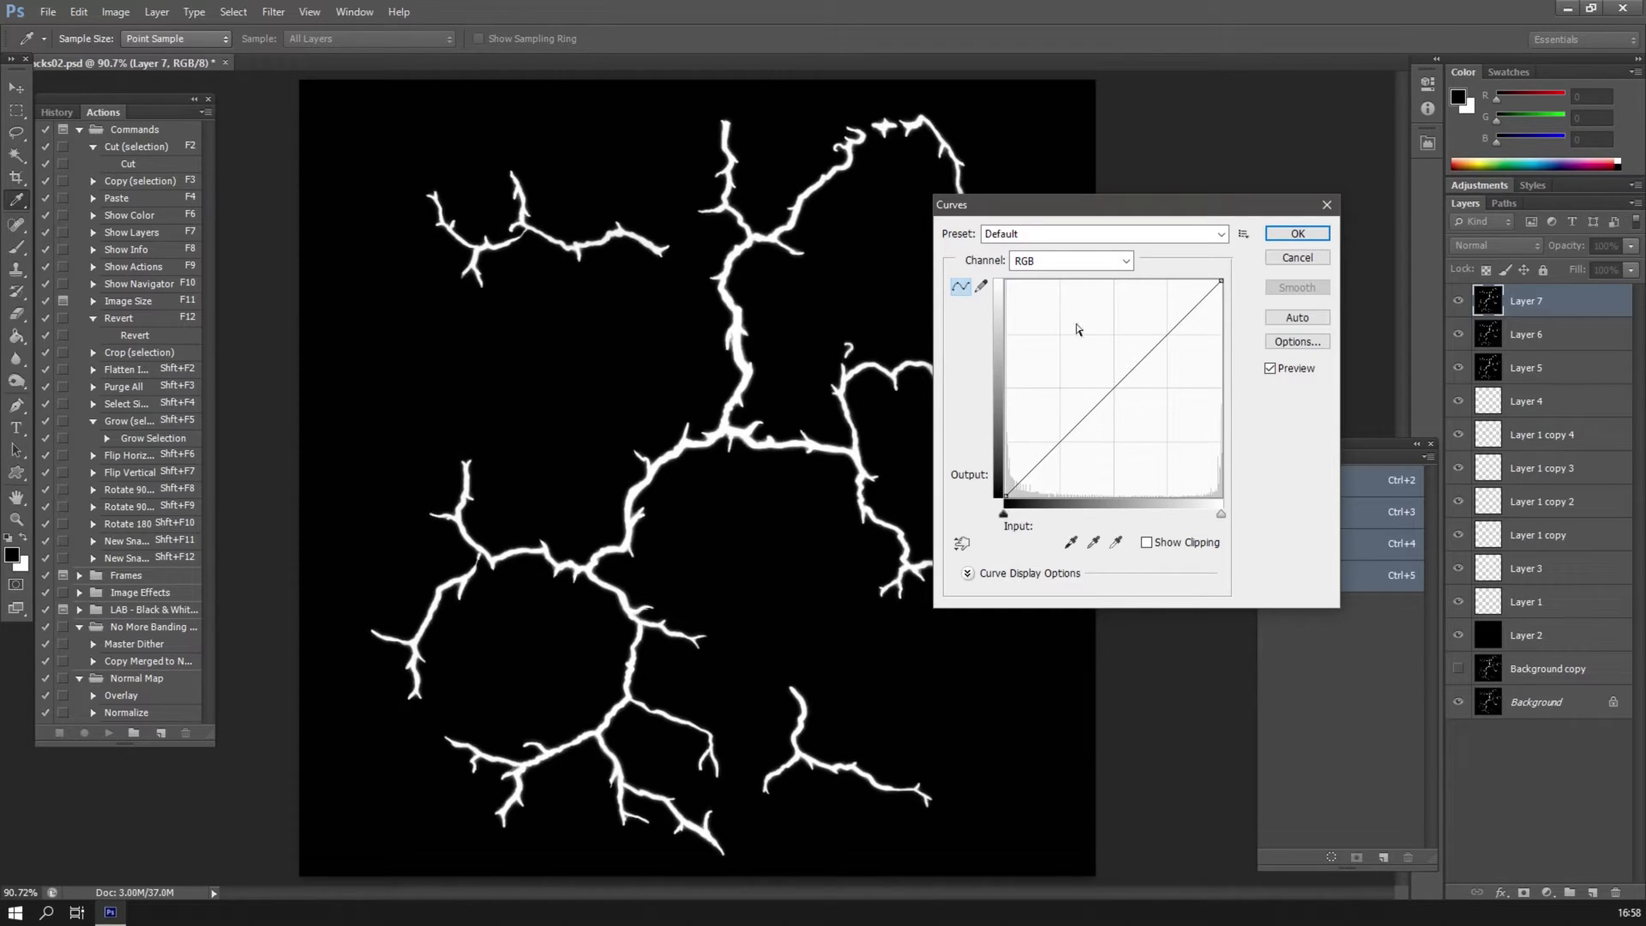
pyautogui.click(1023, 261)
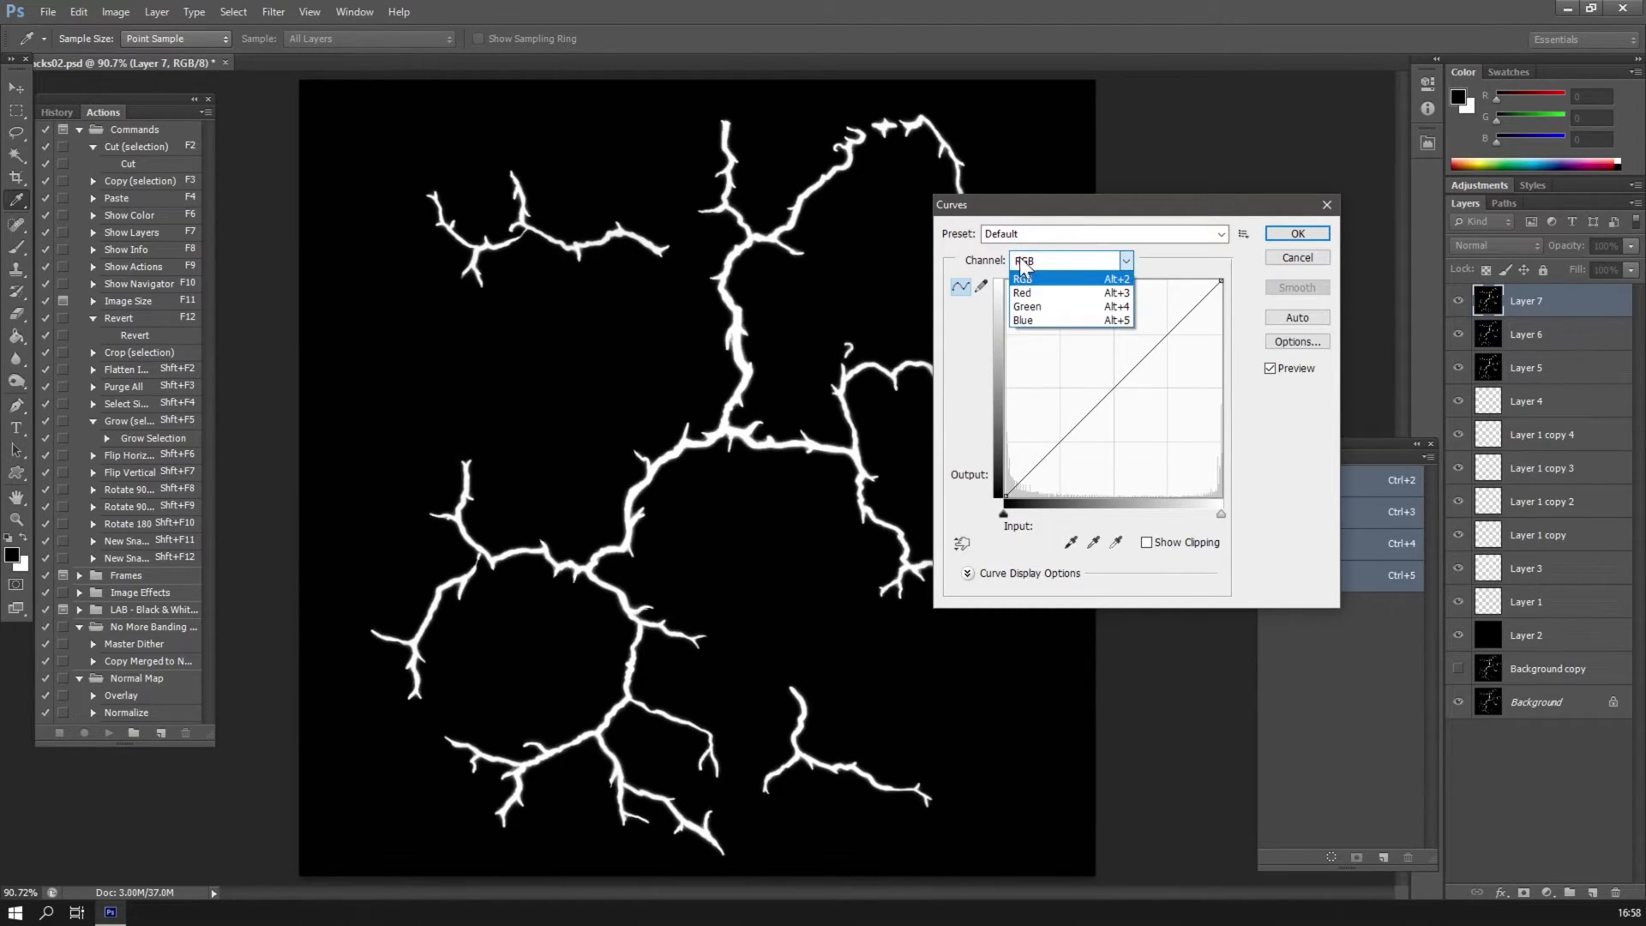
pyautogui.click(1023, 266)
pyautogui.click(1011, 233)
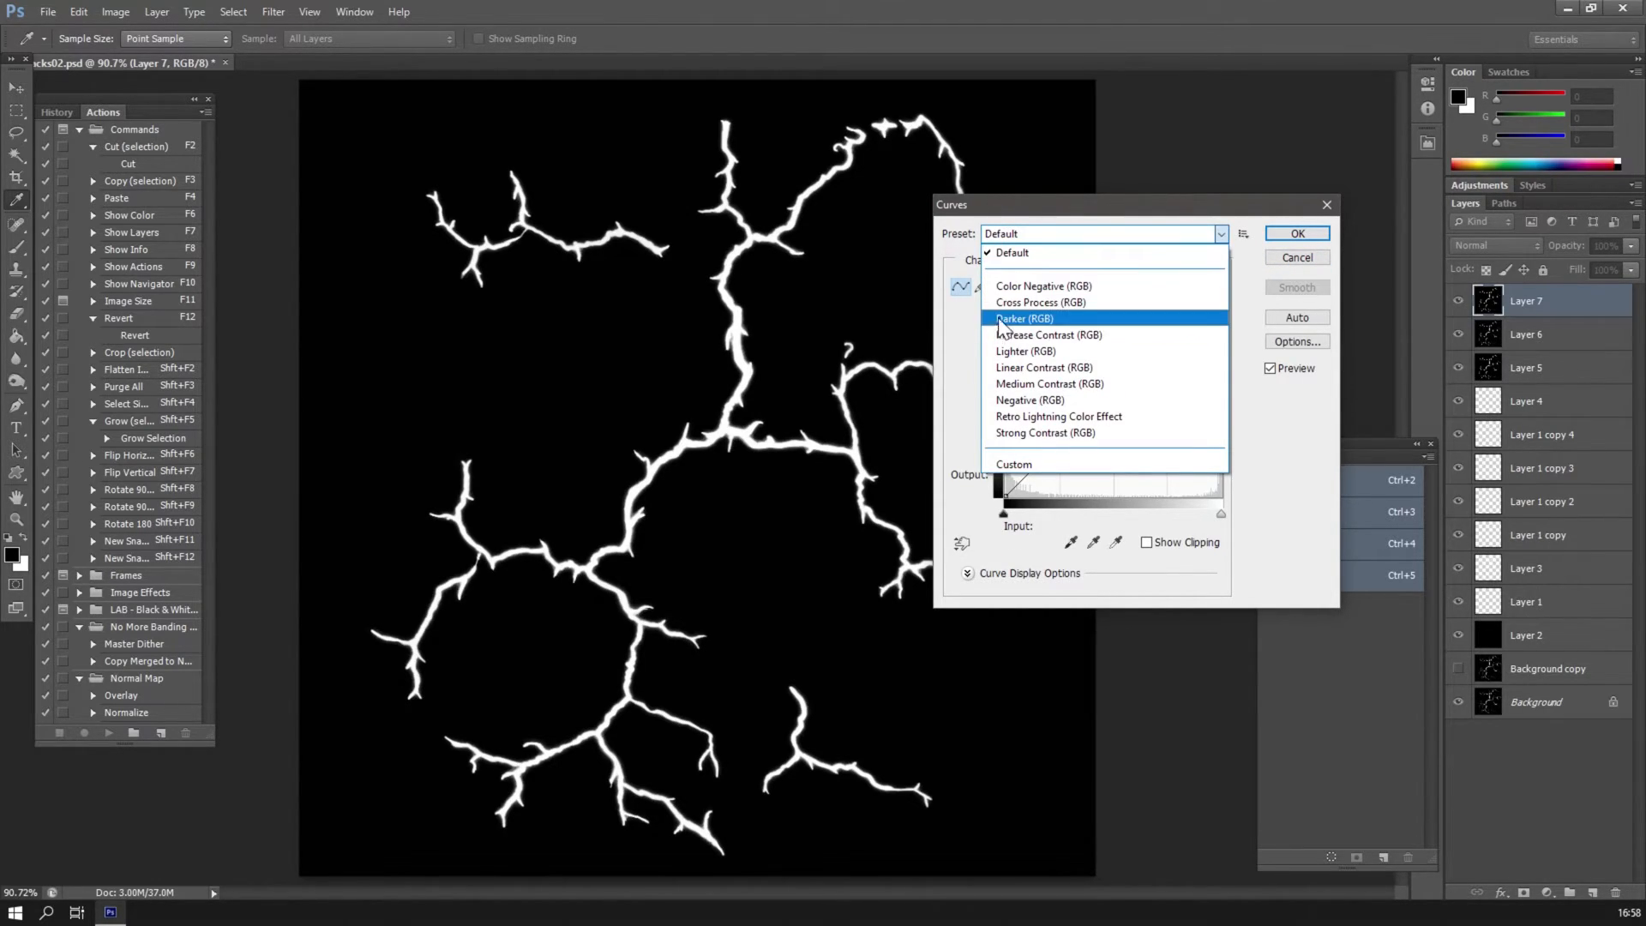
pyautogui.click(1019, 319)
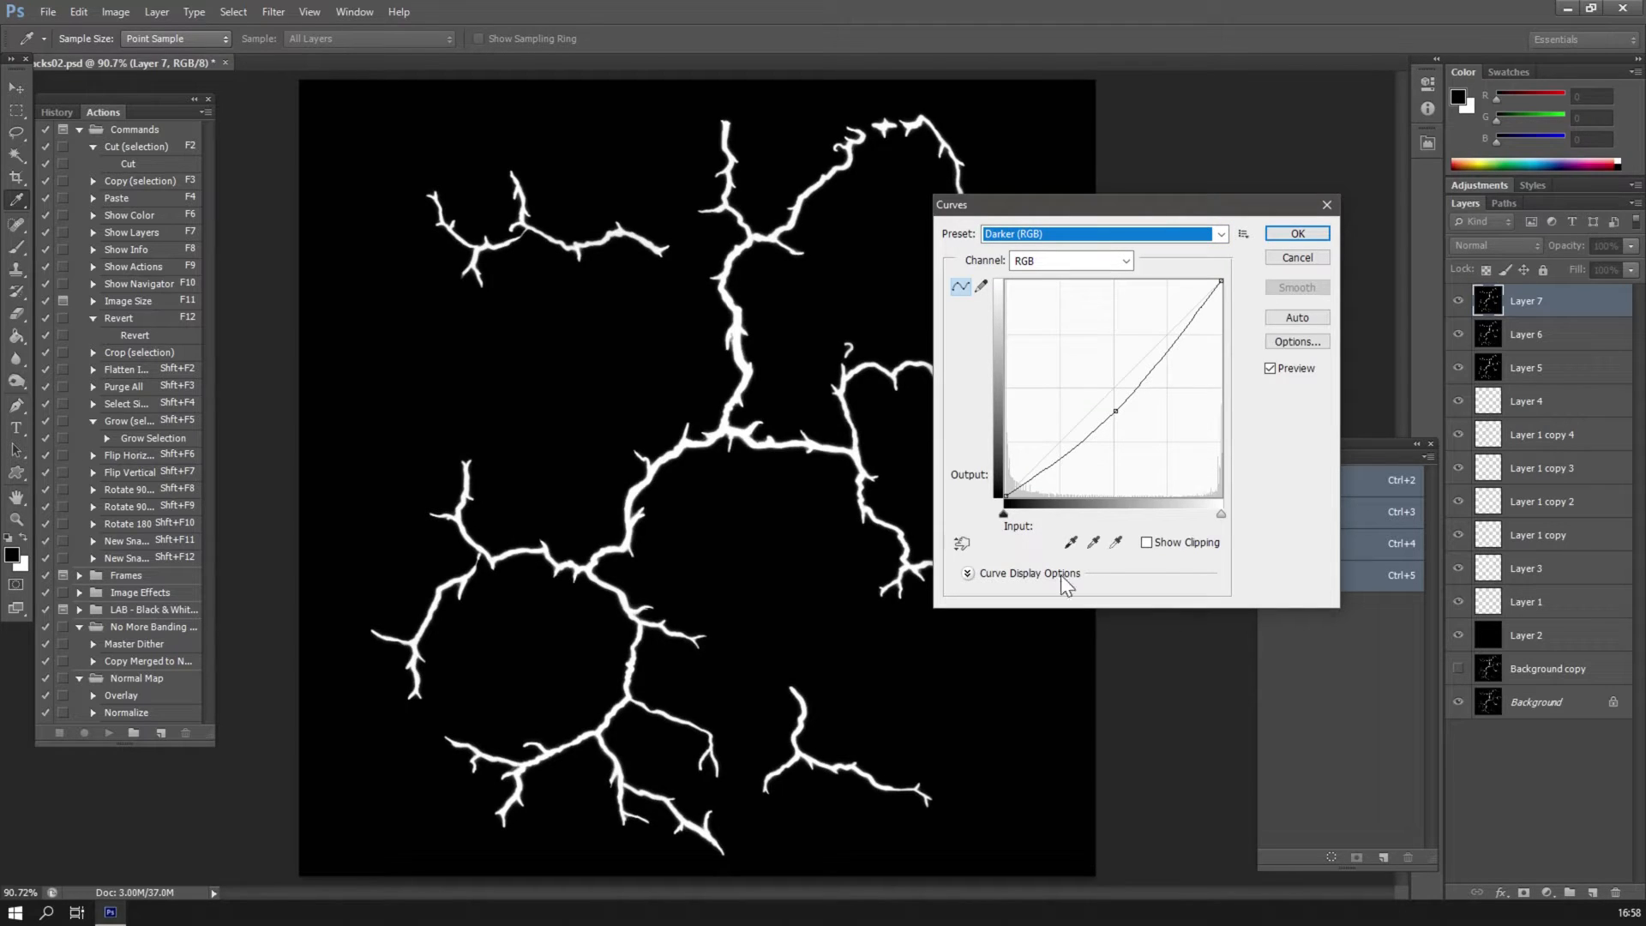
pyautogui.click(1297, 233)
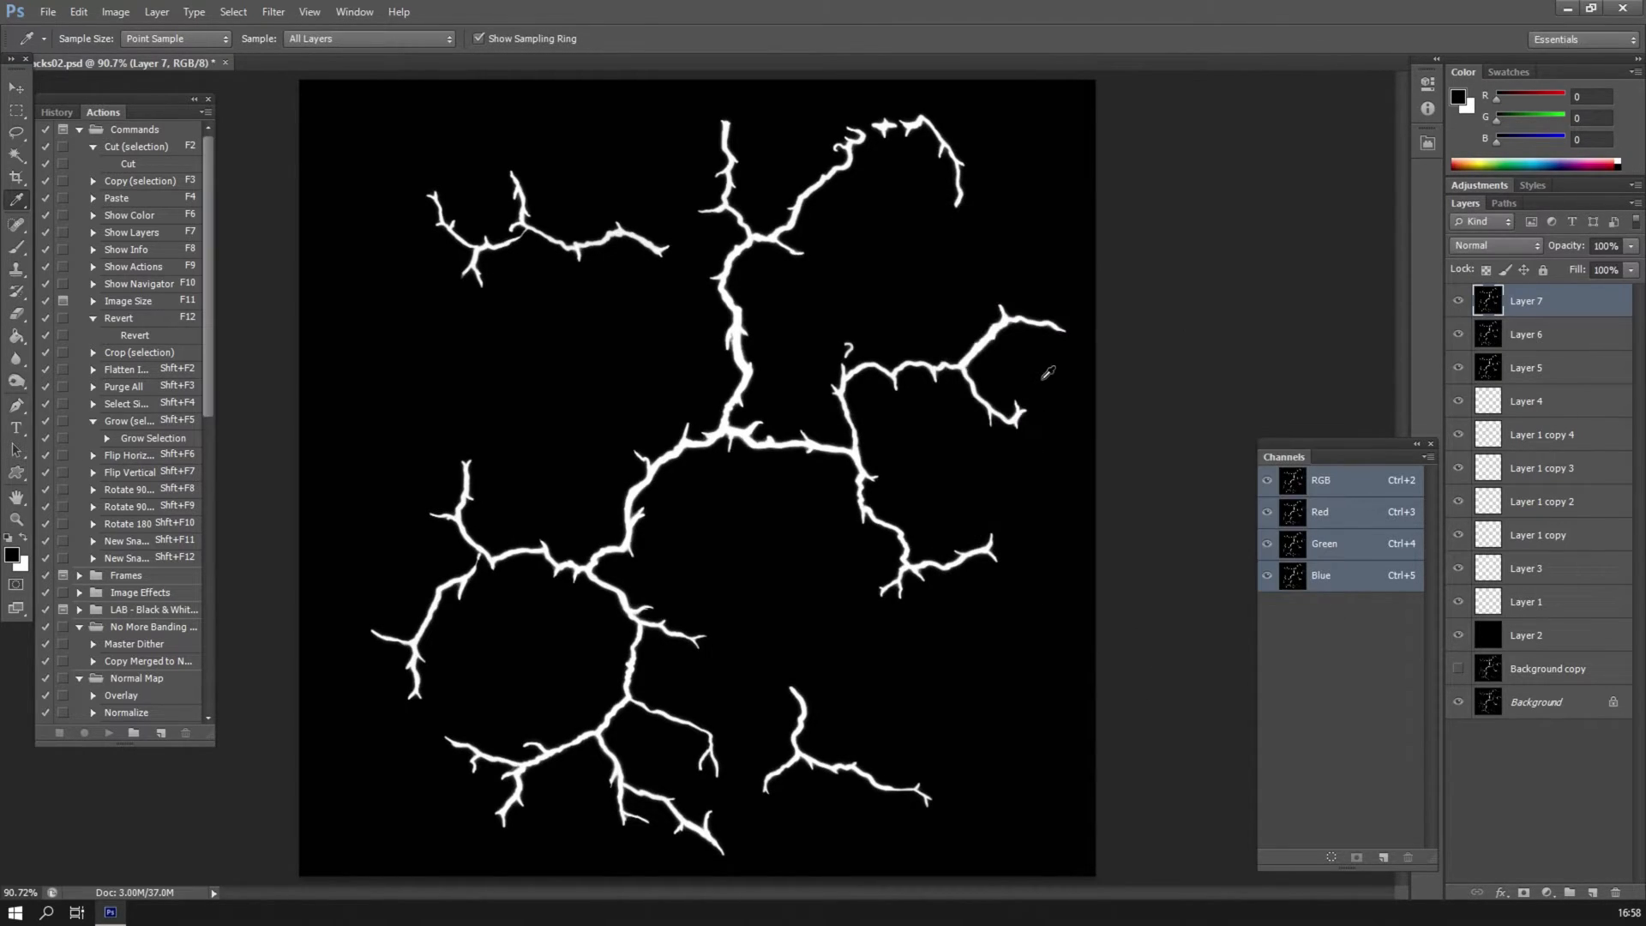
pyautogui.click(12, 554)
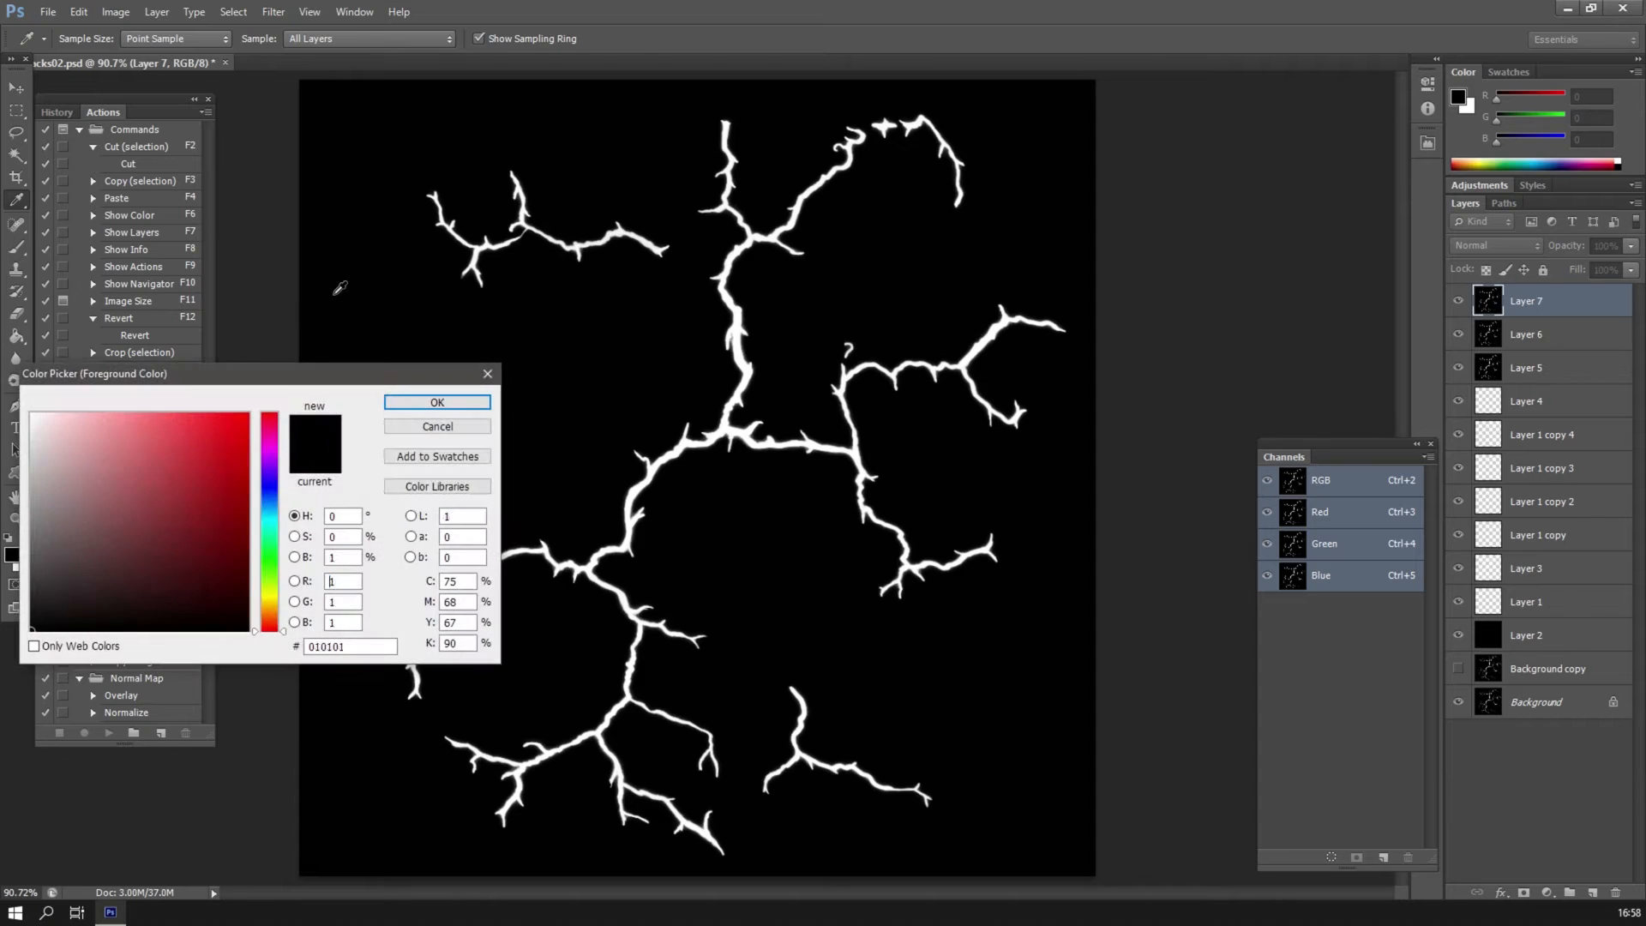
pyautogui.click(411, 426)
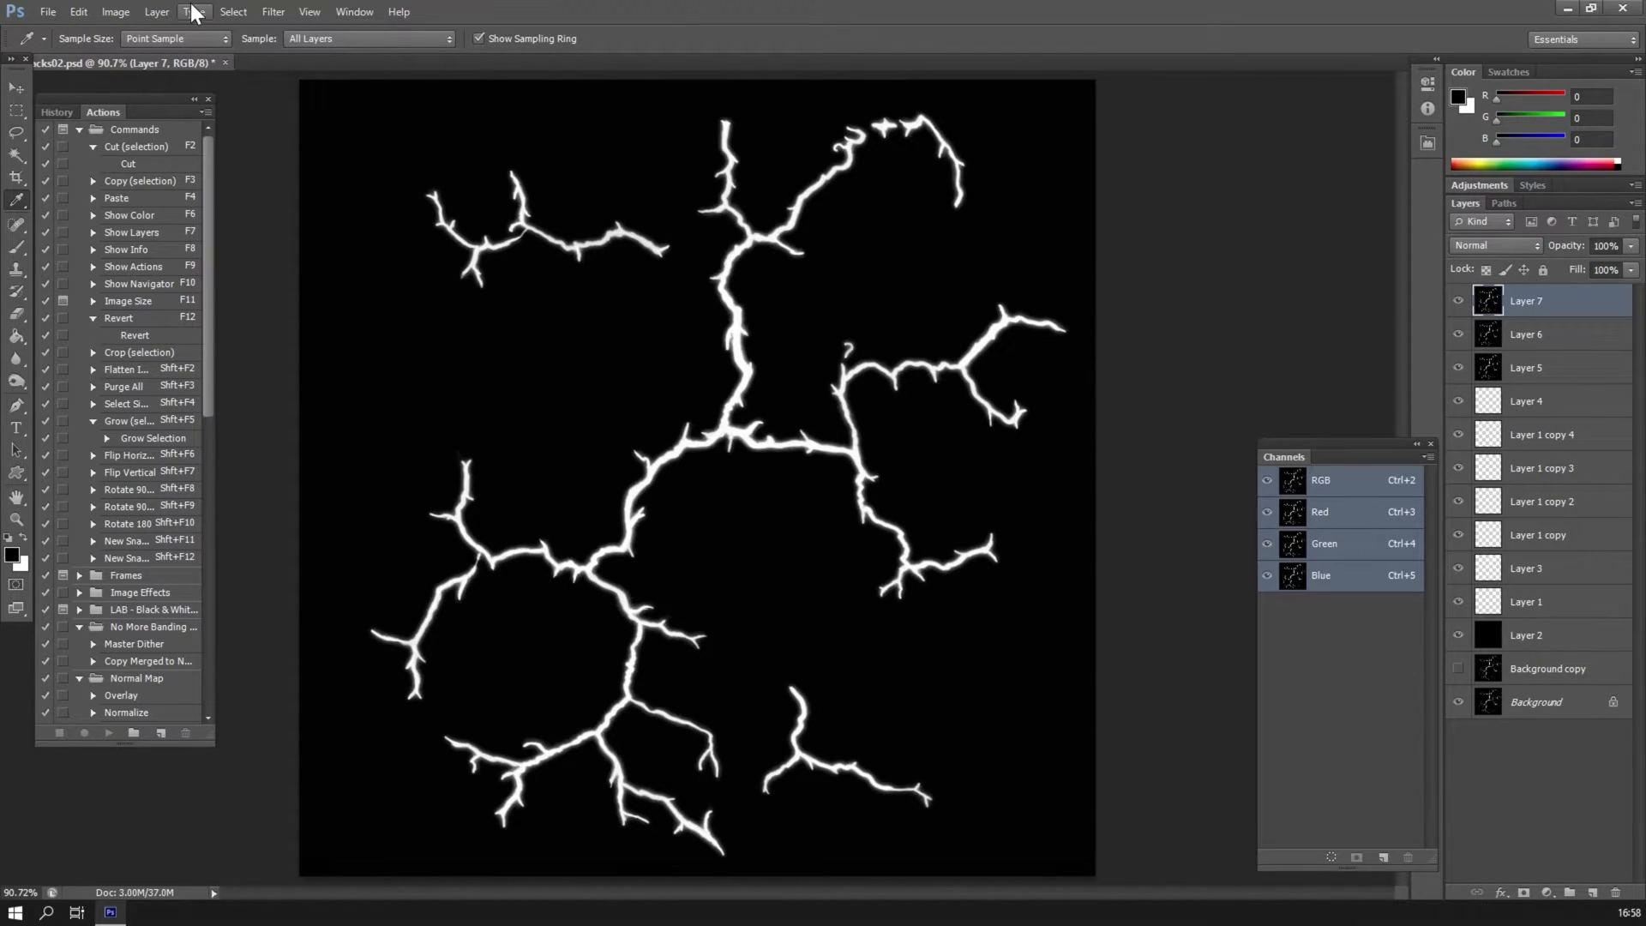
# Apply Auto Contrast to Layer 7 and check the foreground color's RGB values in the Color Picker.
pyautogui.click(79, 12)
pyautogui.moveTo(116, 12)
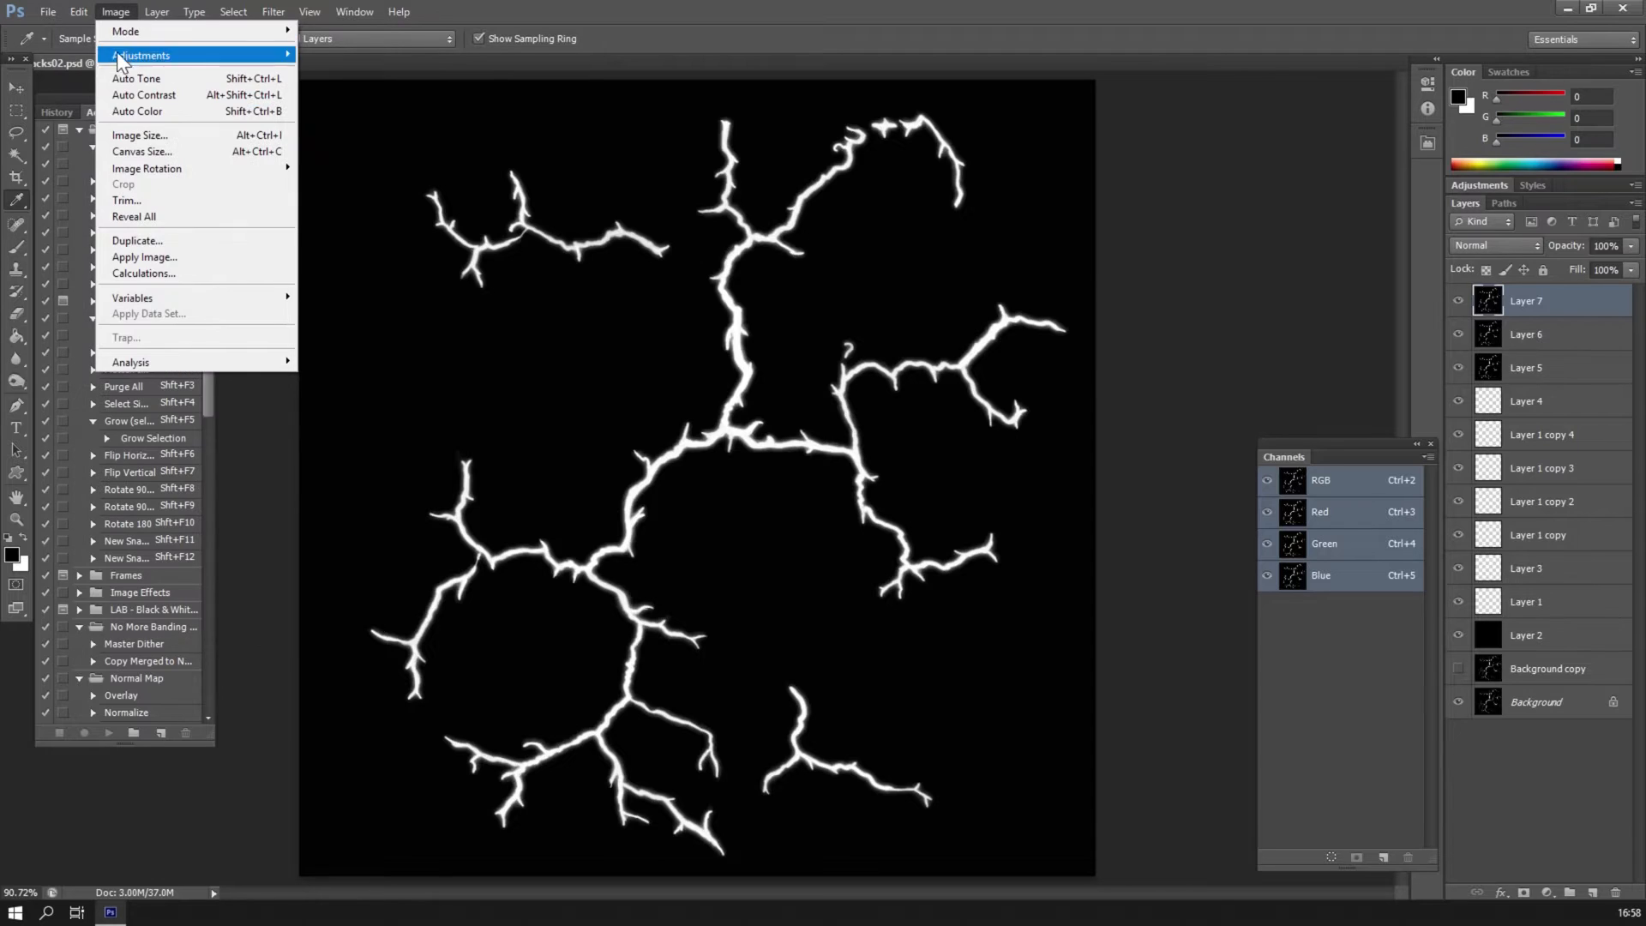
pyautogui.click(147, 96)
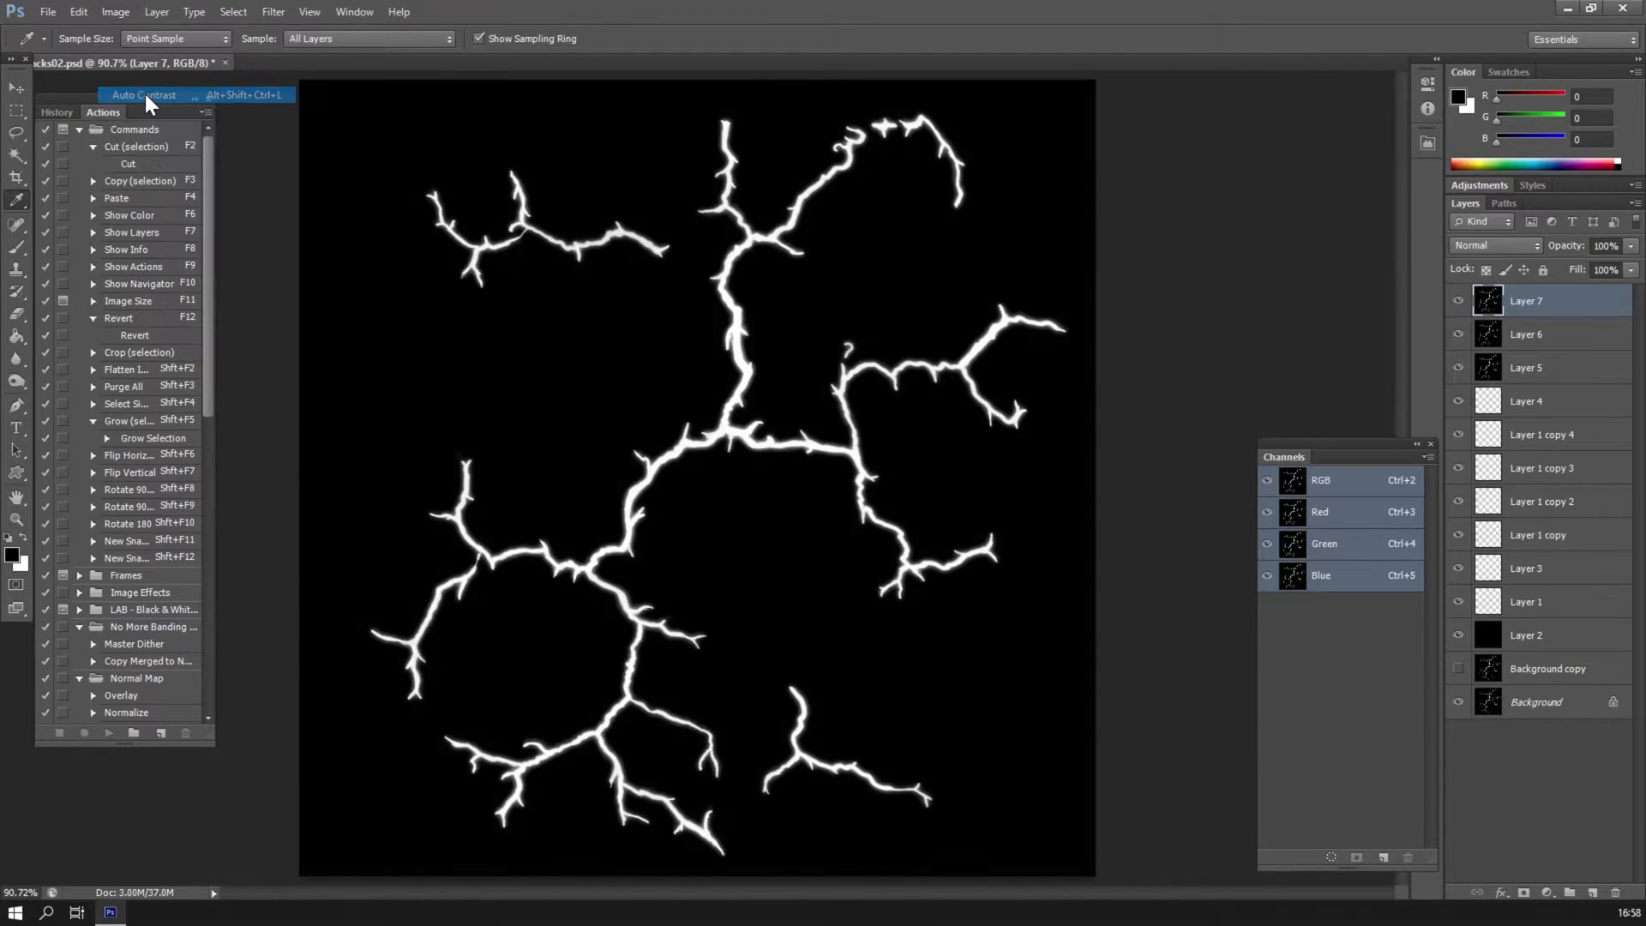
pyautogui.click(12, 555)
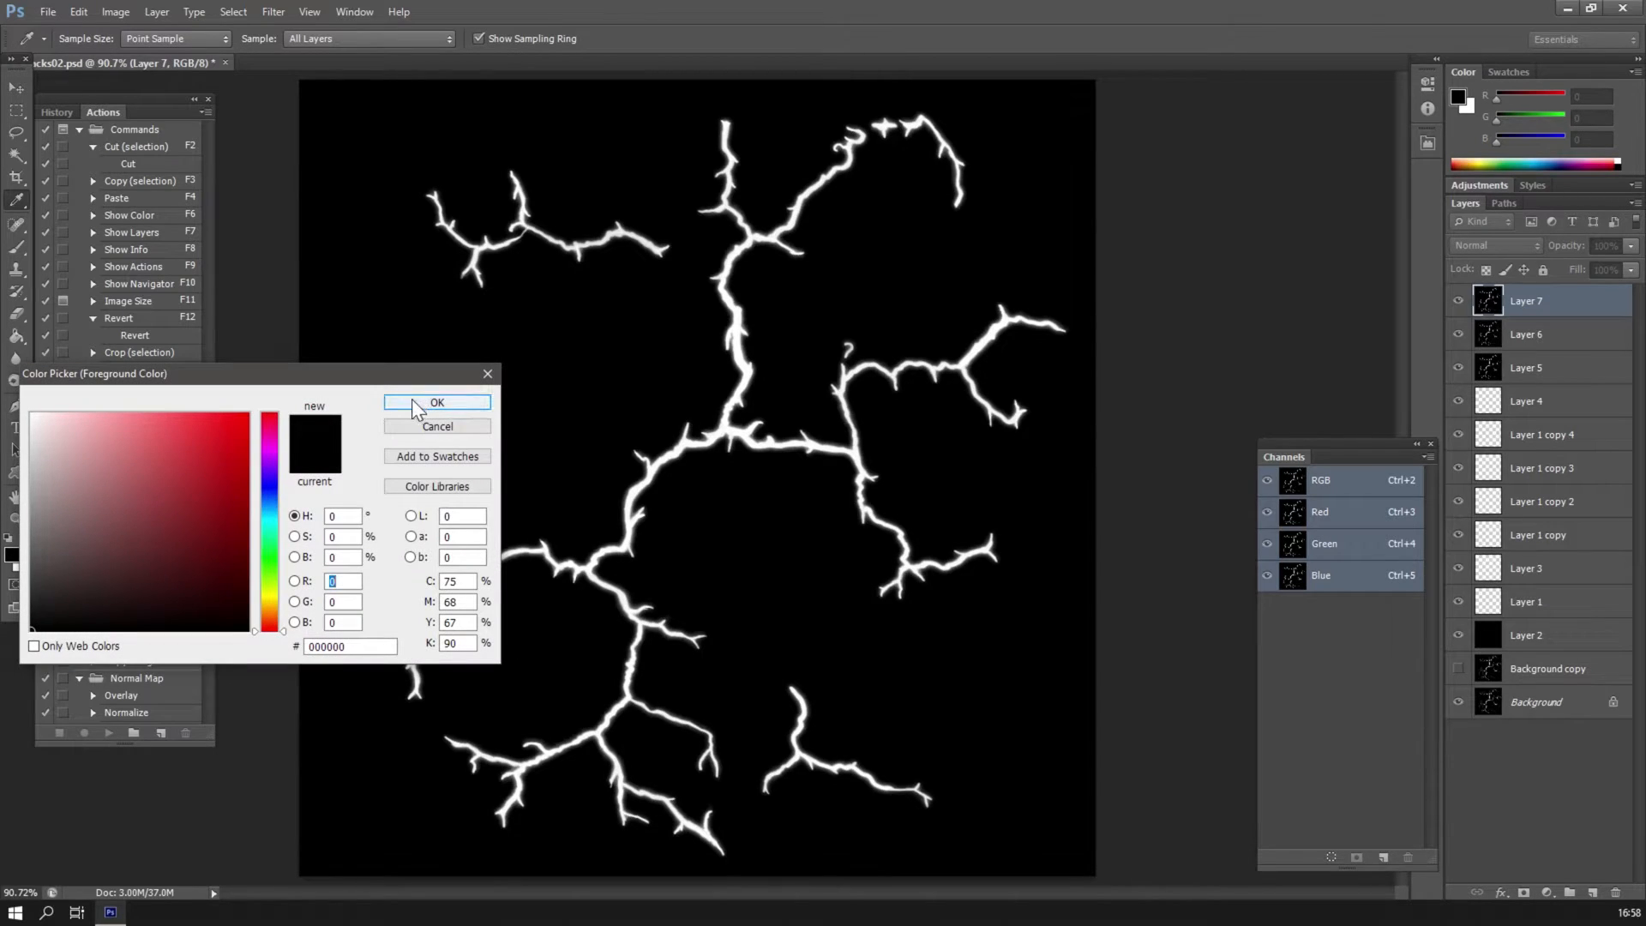
pyautogui.click(437, 402)
# Save the cracks image as a PNG copy over T_Cracks02.png, with Smallest / Slow compression and no interlacing.
pyautogui.click(47, 12)
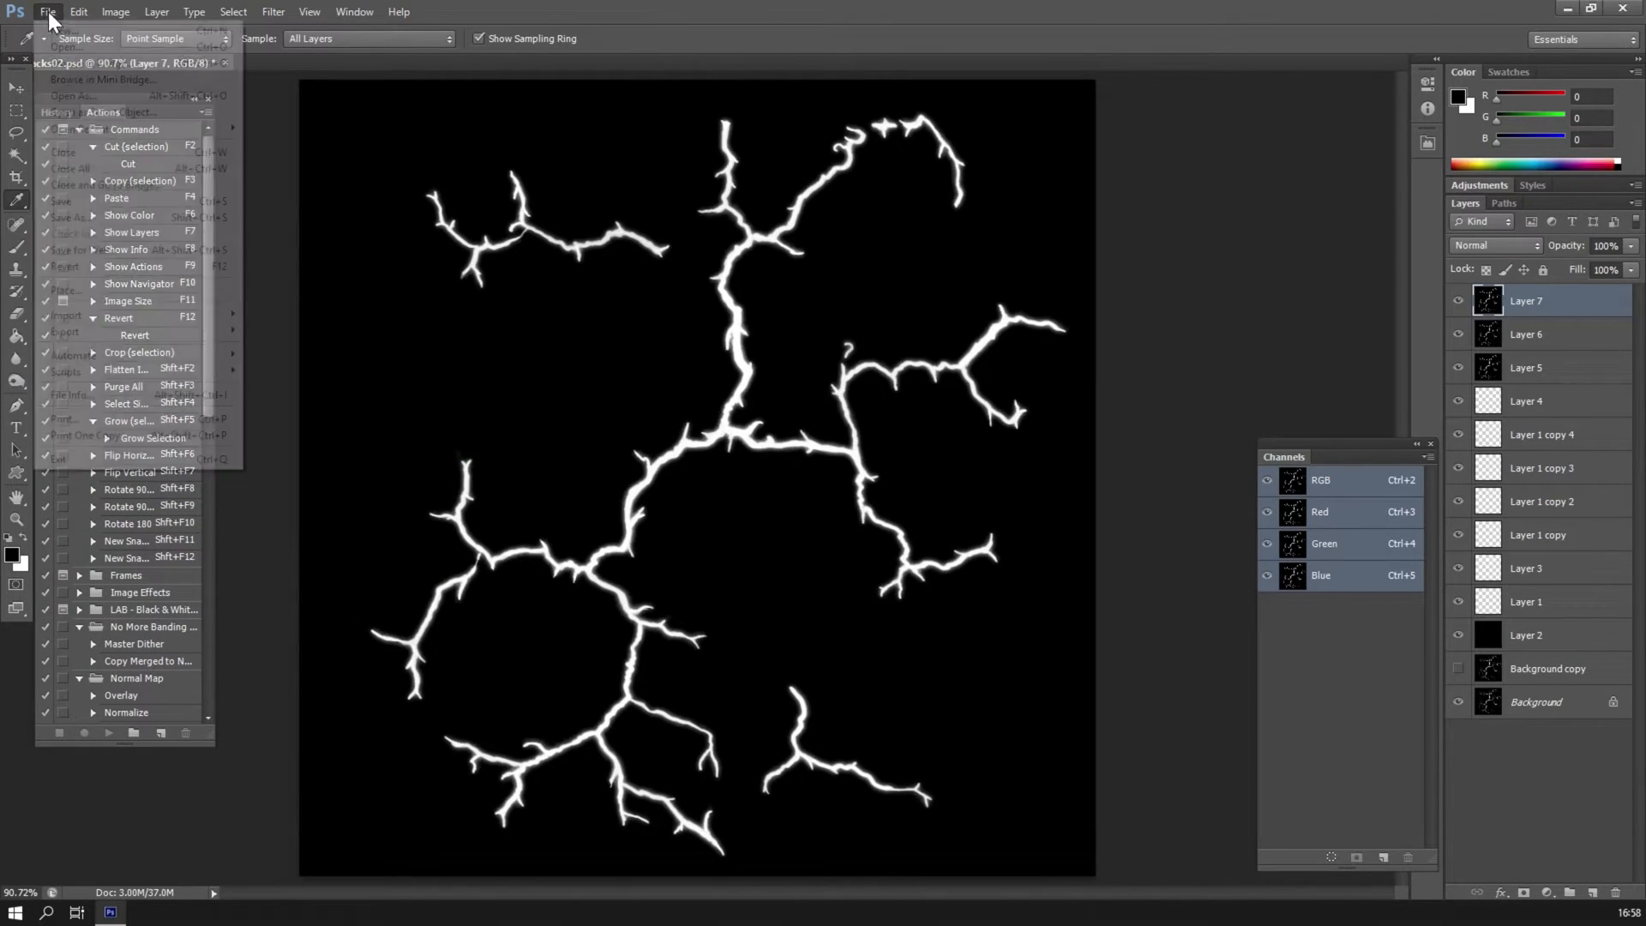
pyautogui.click(71, 217)
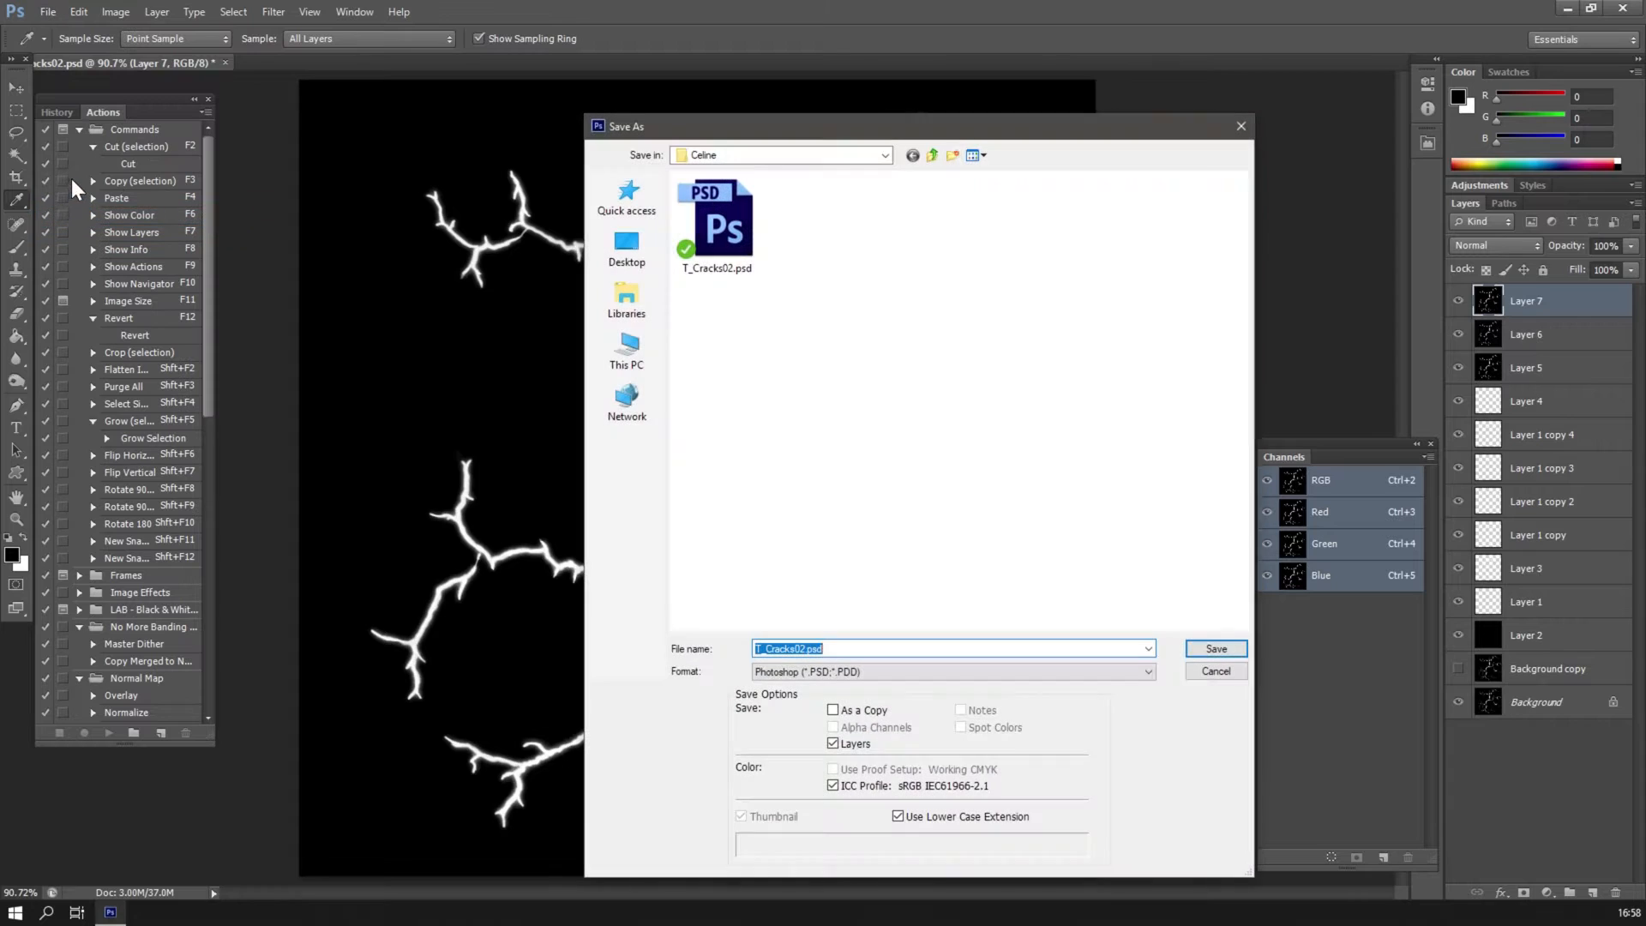
pyautogui.click(803, 674)
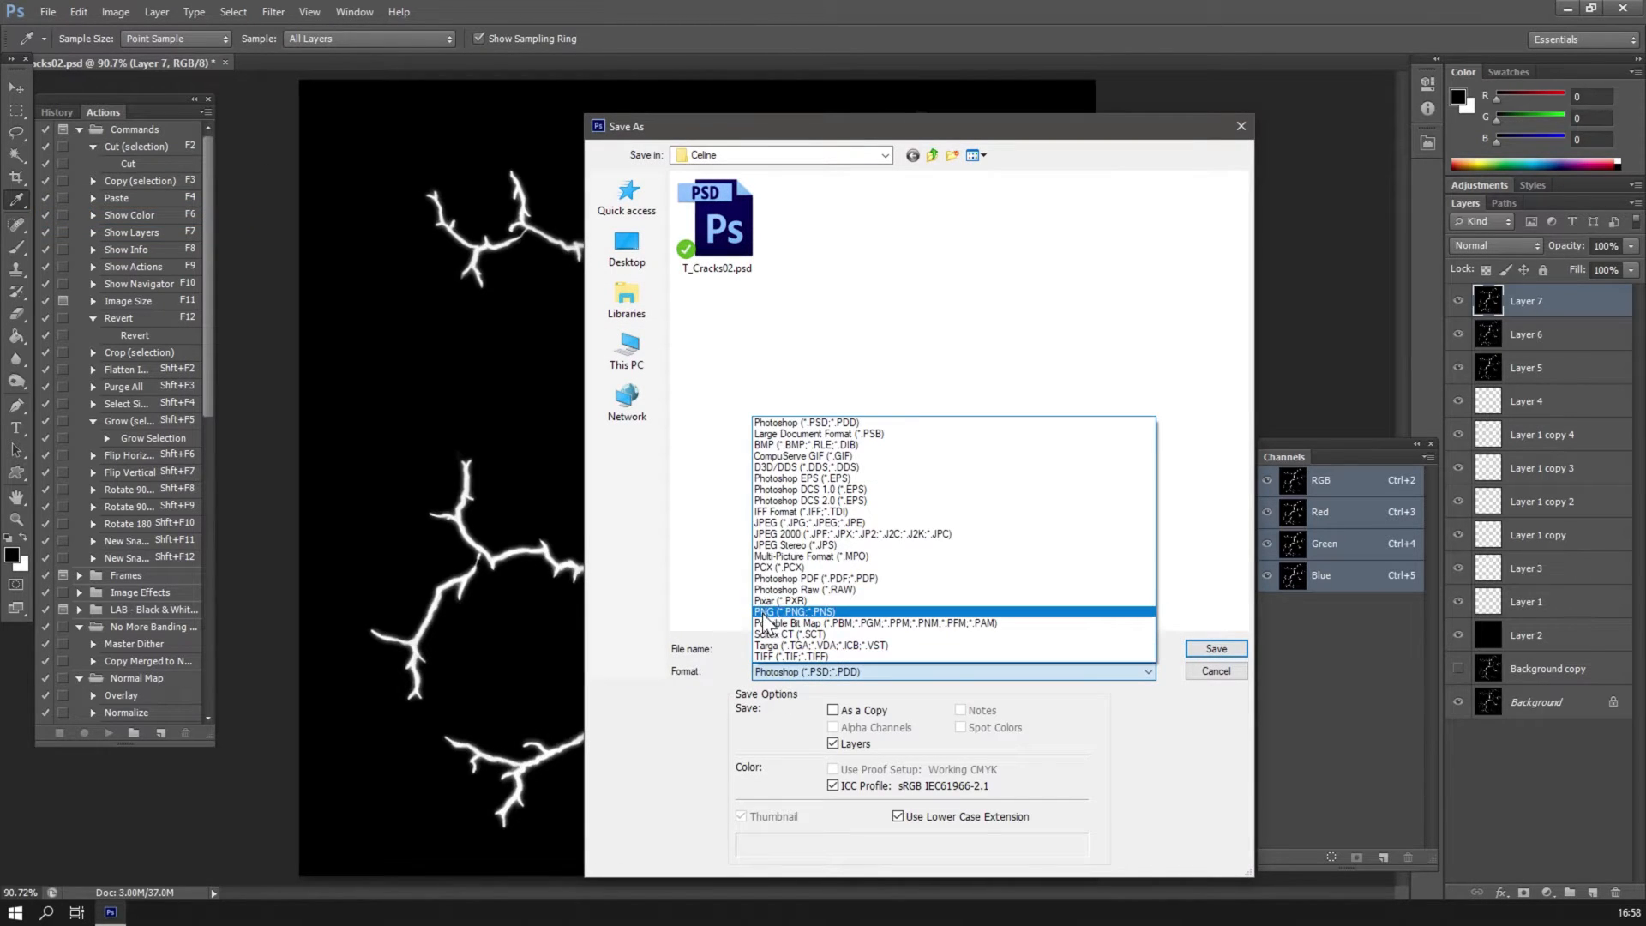
pyautogui.click(767, 618)
pyautogui.click(1215, 648)
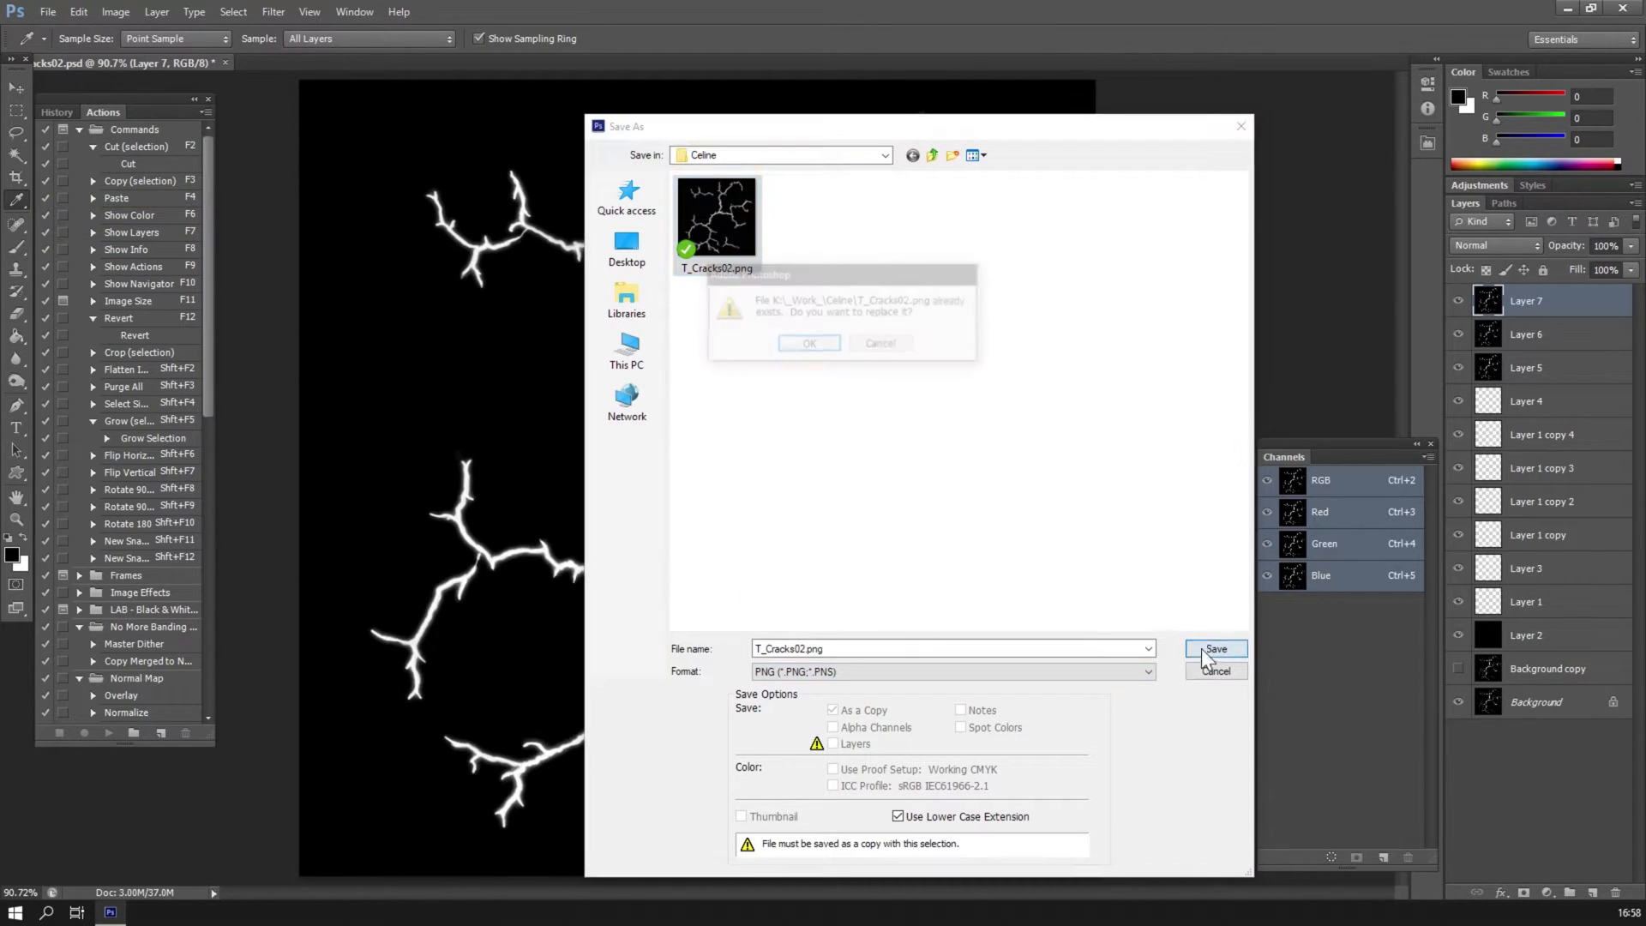
pyautogui.click(805, 344)
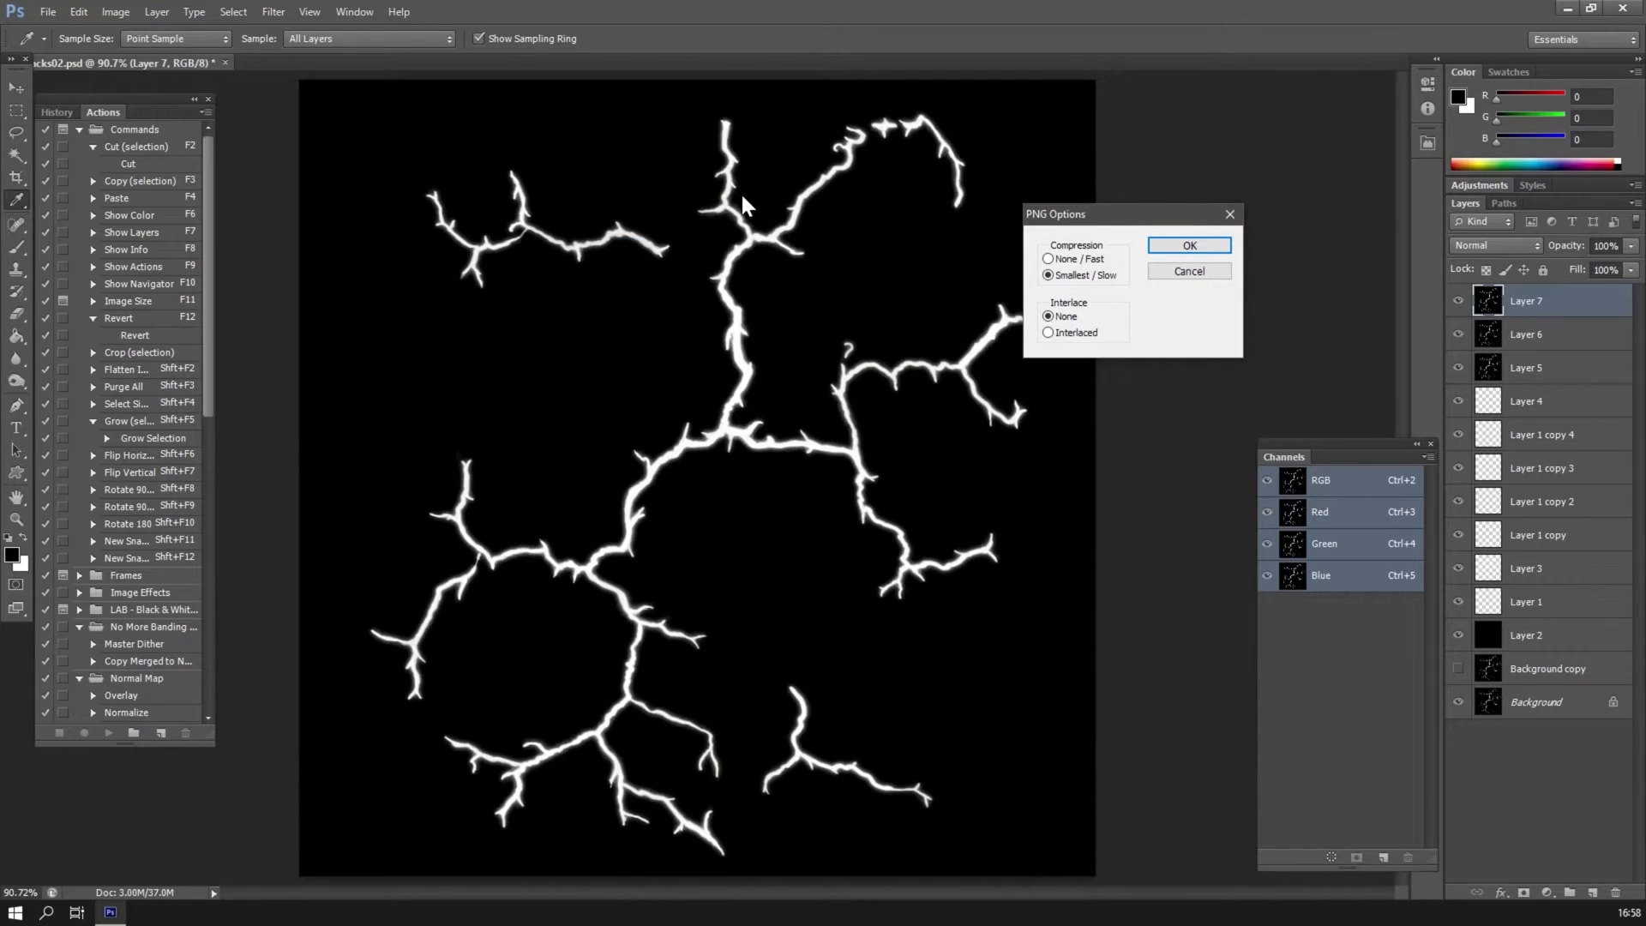
pyautogui.click(1170, 246)
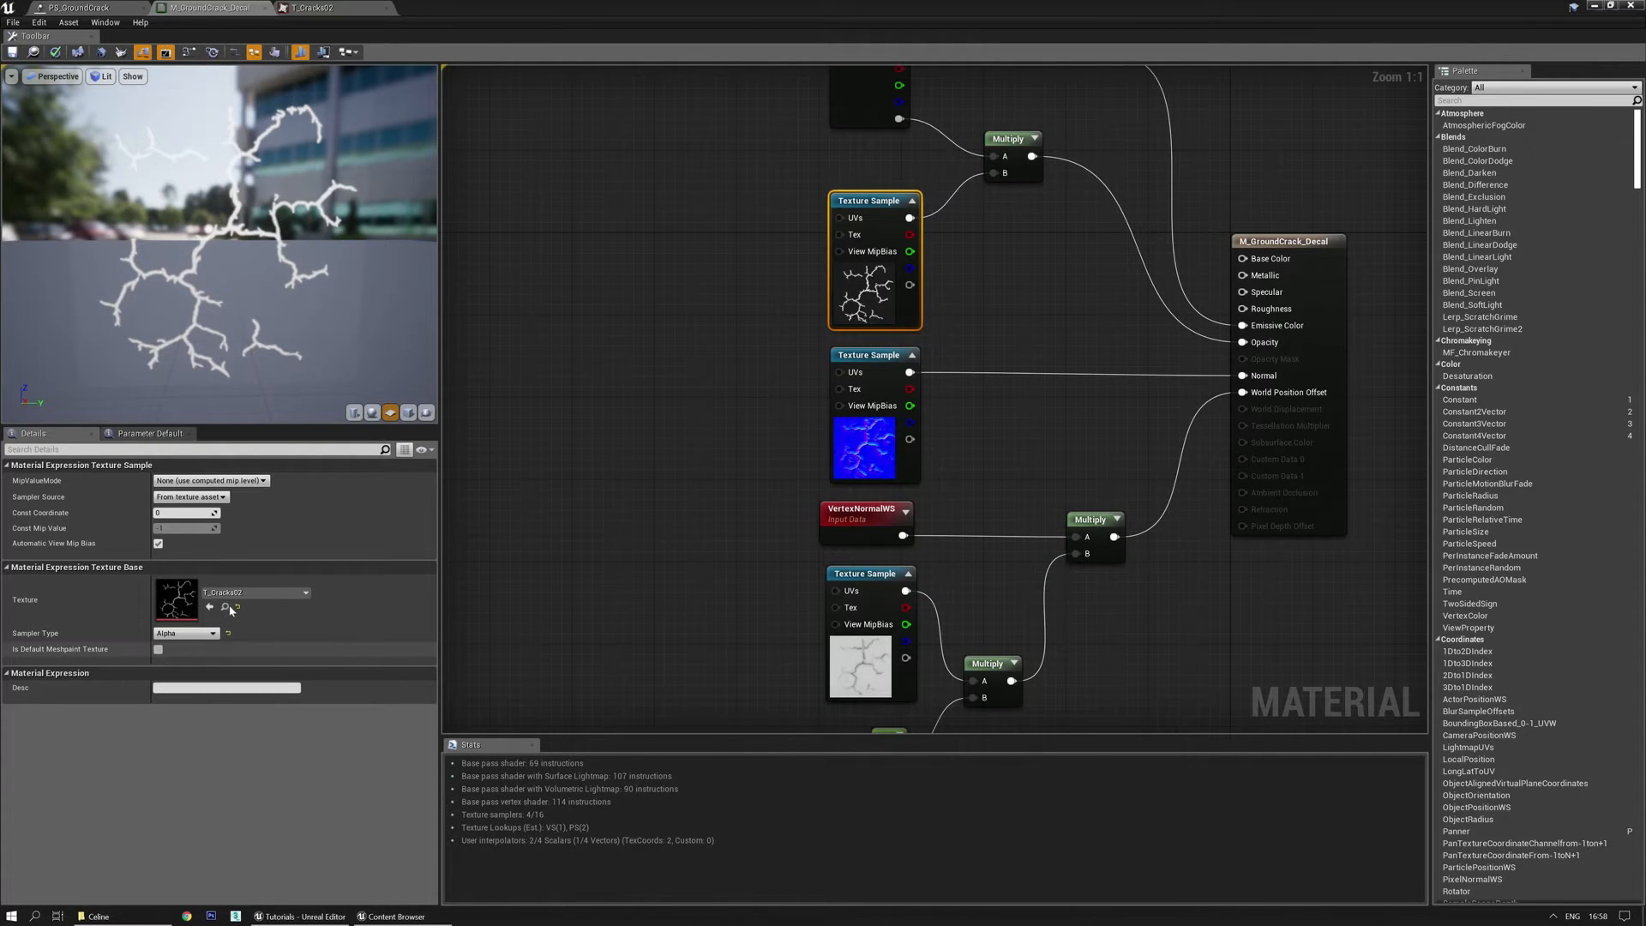
# Switch to Unreal Engine, reimport the T_Cracks02 texture from its source file and save the M_GroundCrack_Decal material.
pyautogui.click(225, 607)
pyautogui.rightClick(634, 258)
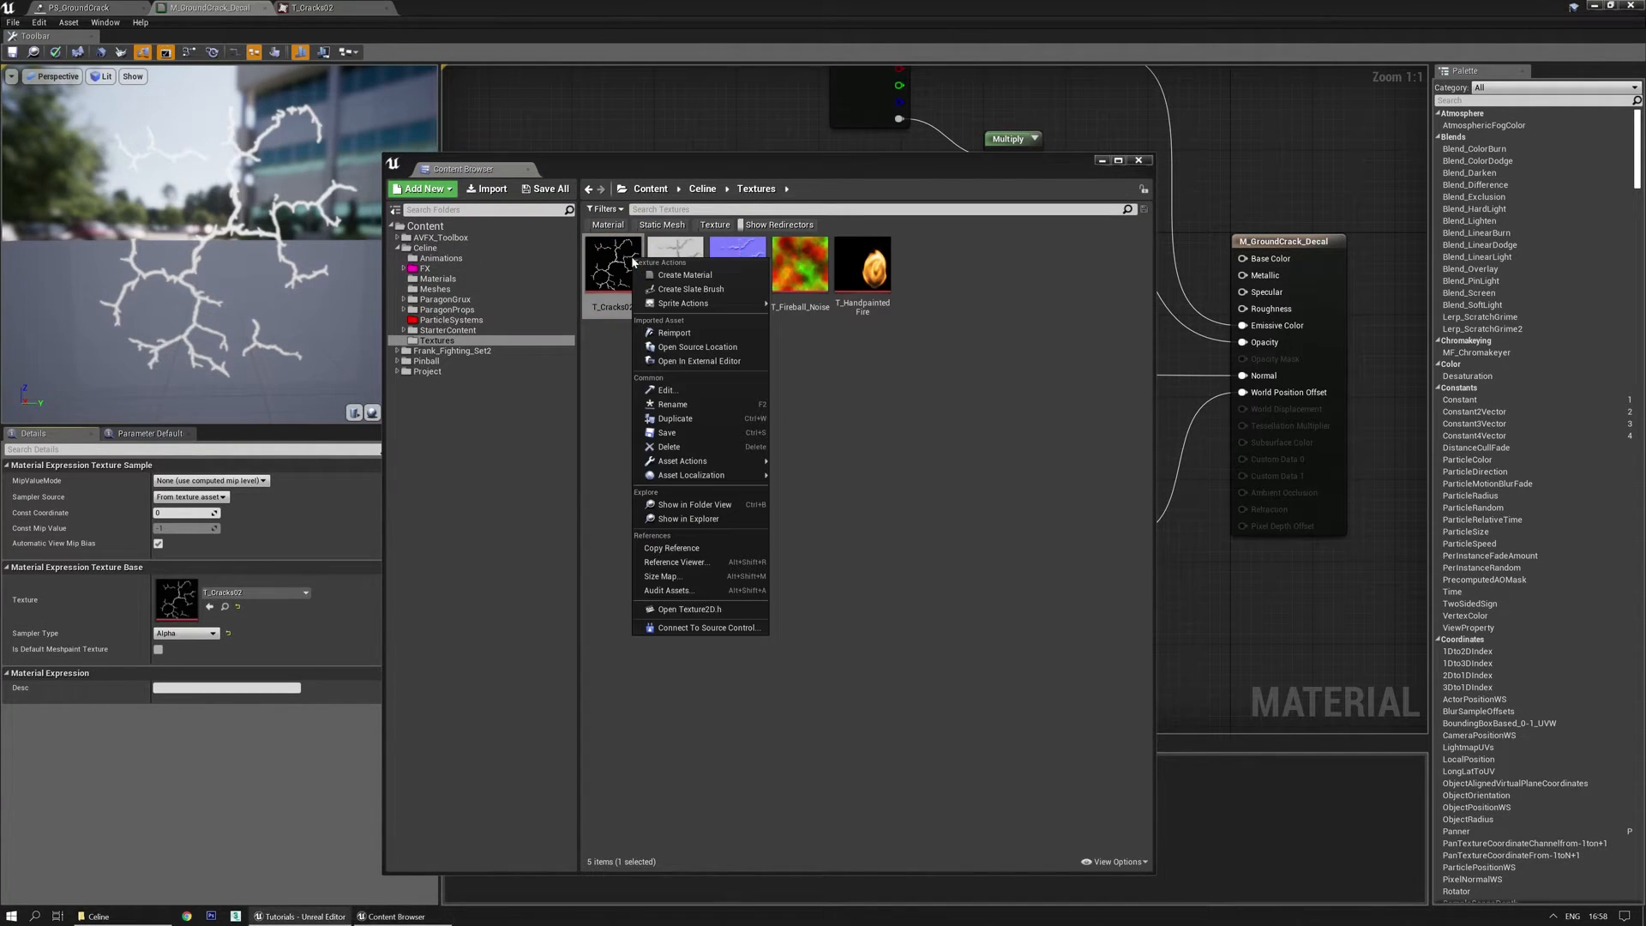
pyautogui.click(677, 333)
pyautogui.moveTo(220, 244); pyautogui.dragTo(262, 243)
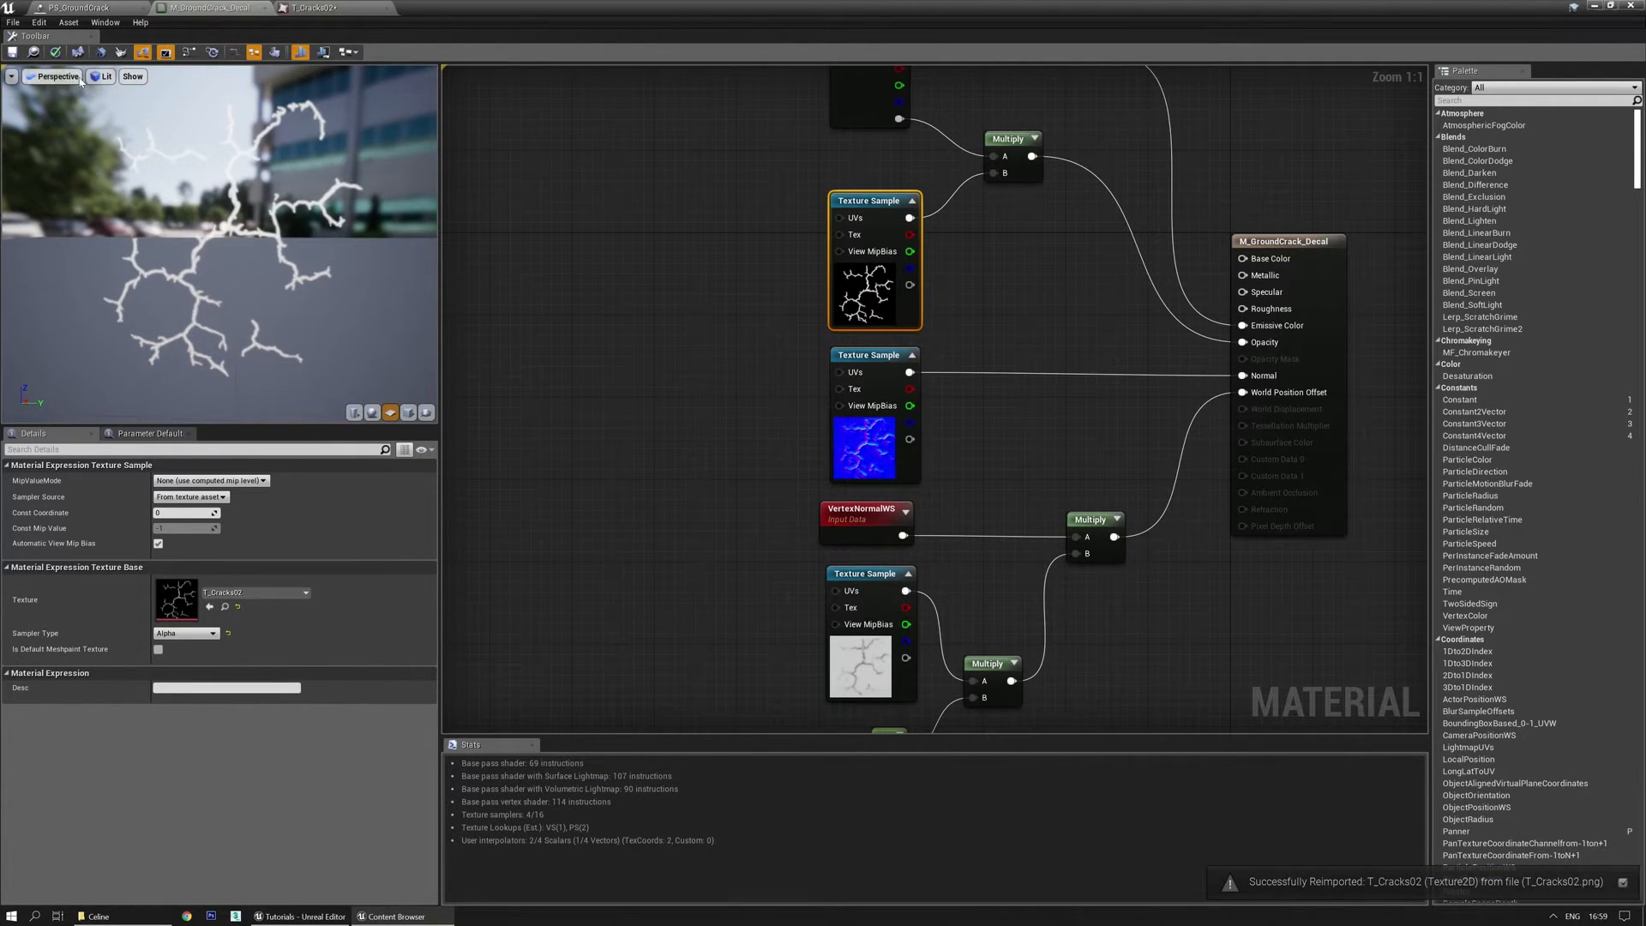
pyautogui.click(12, 52)
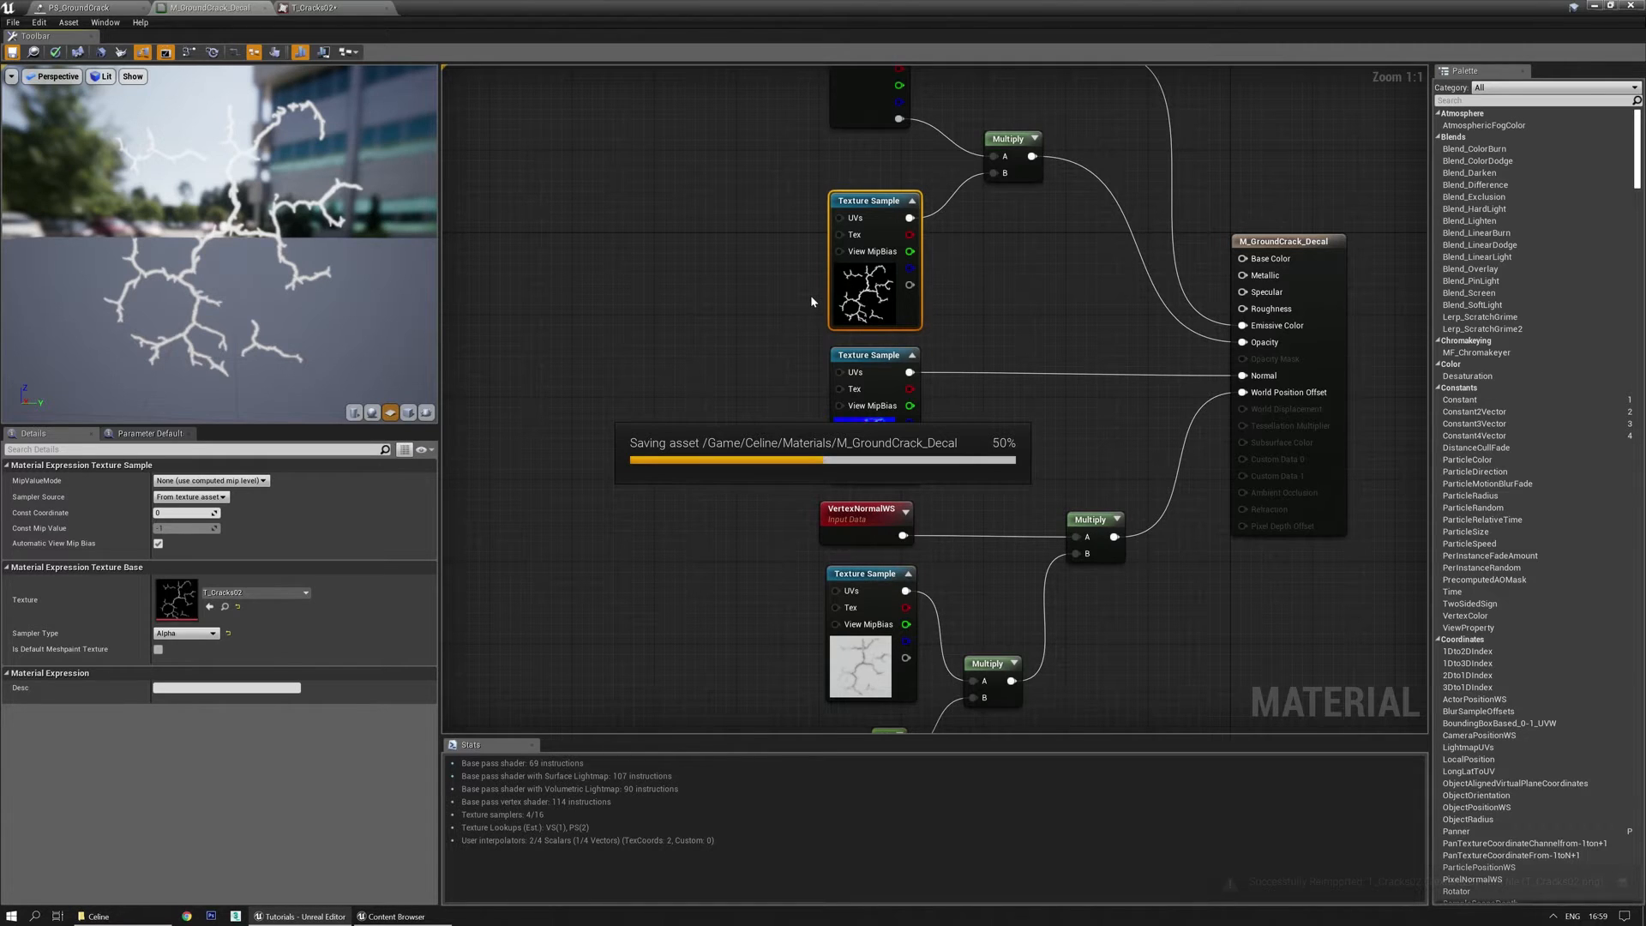
# Inspect the reimported T_Cracks02 texture, close its editor and examine the cracks in the PS_GroundCrack particle preview.
pyautogui.click(333, 12)
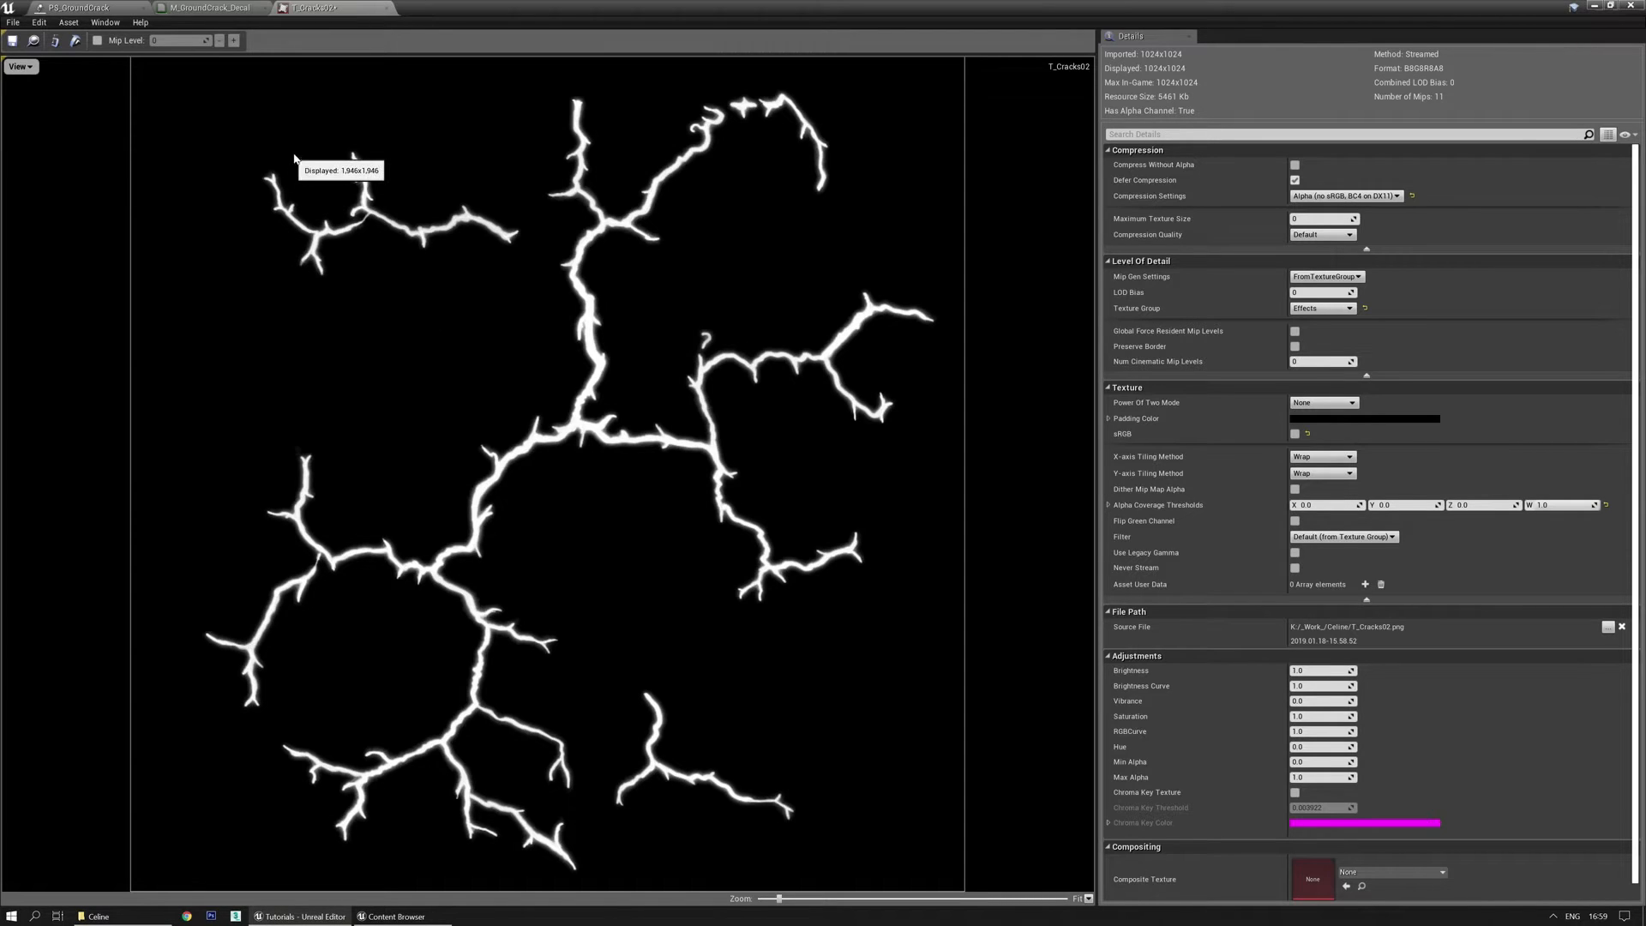
pyautogui.click(378, 7)
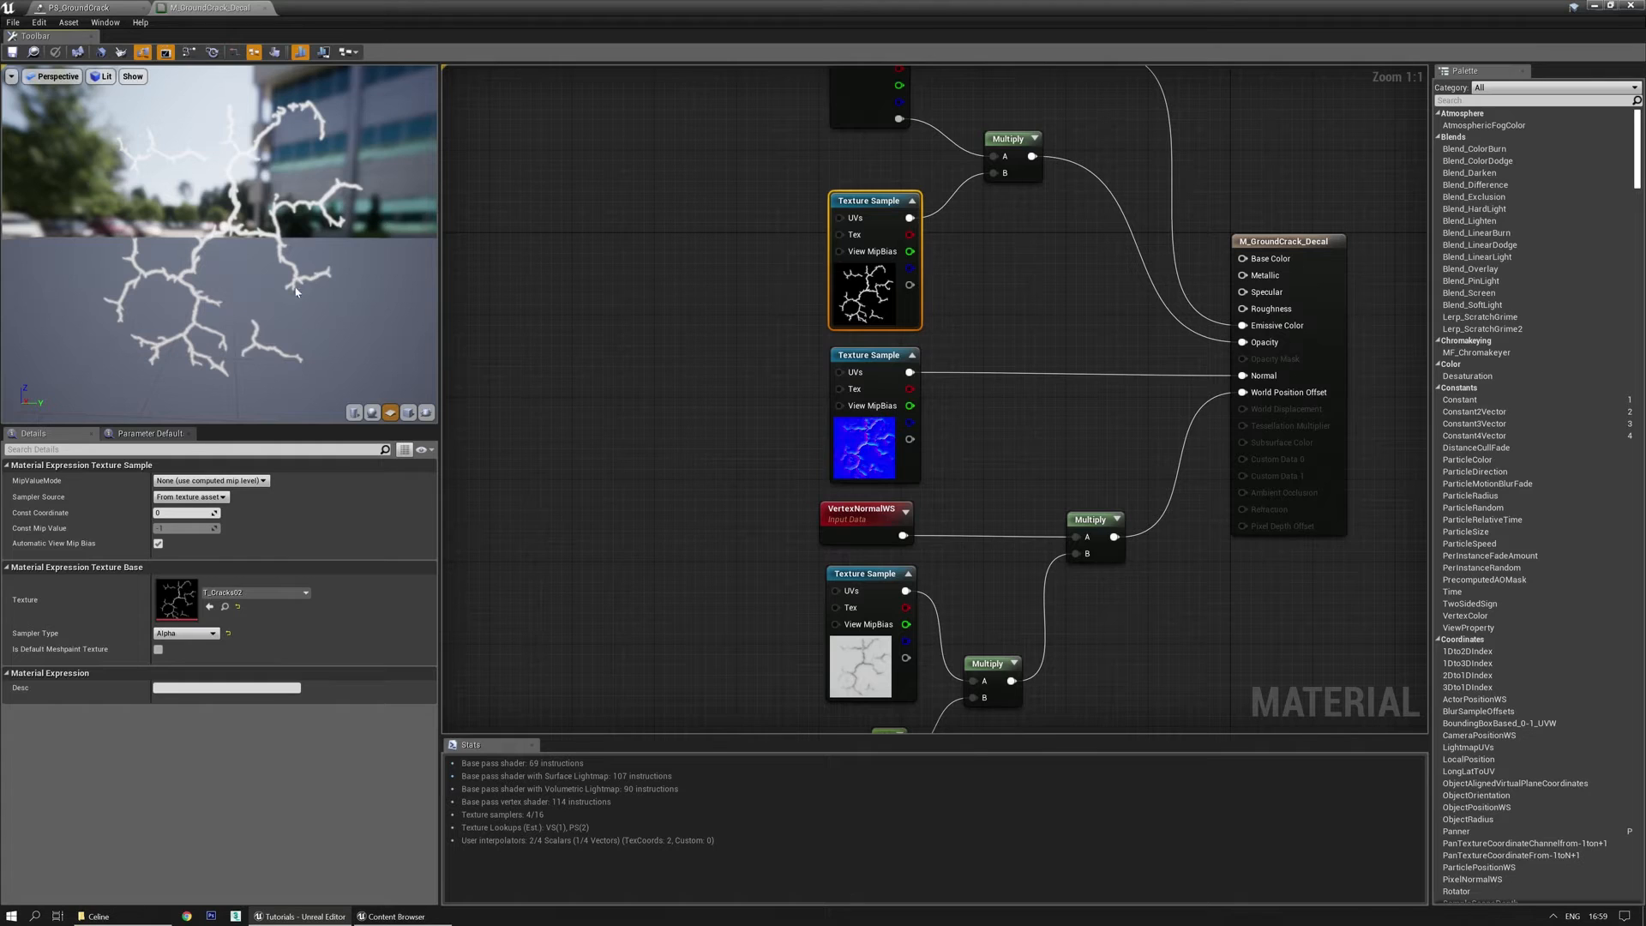
pyautogui.click(85, 8)
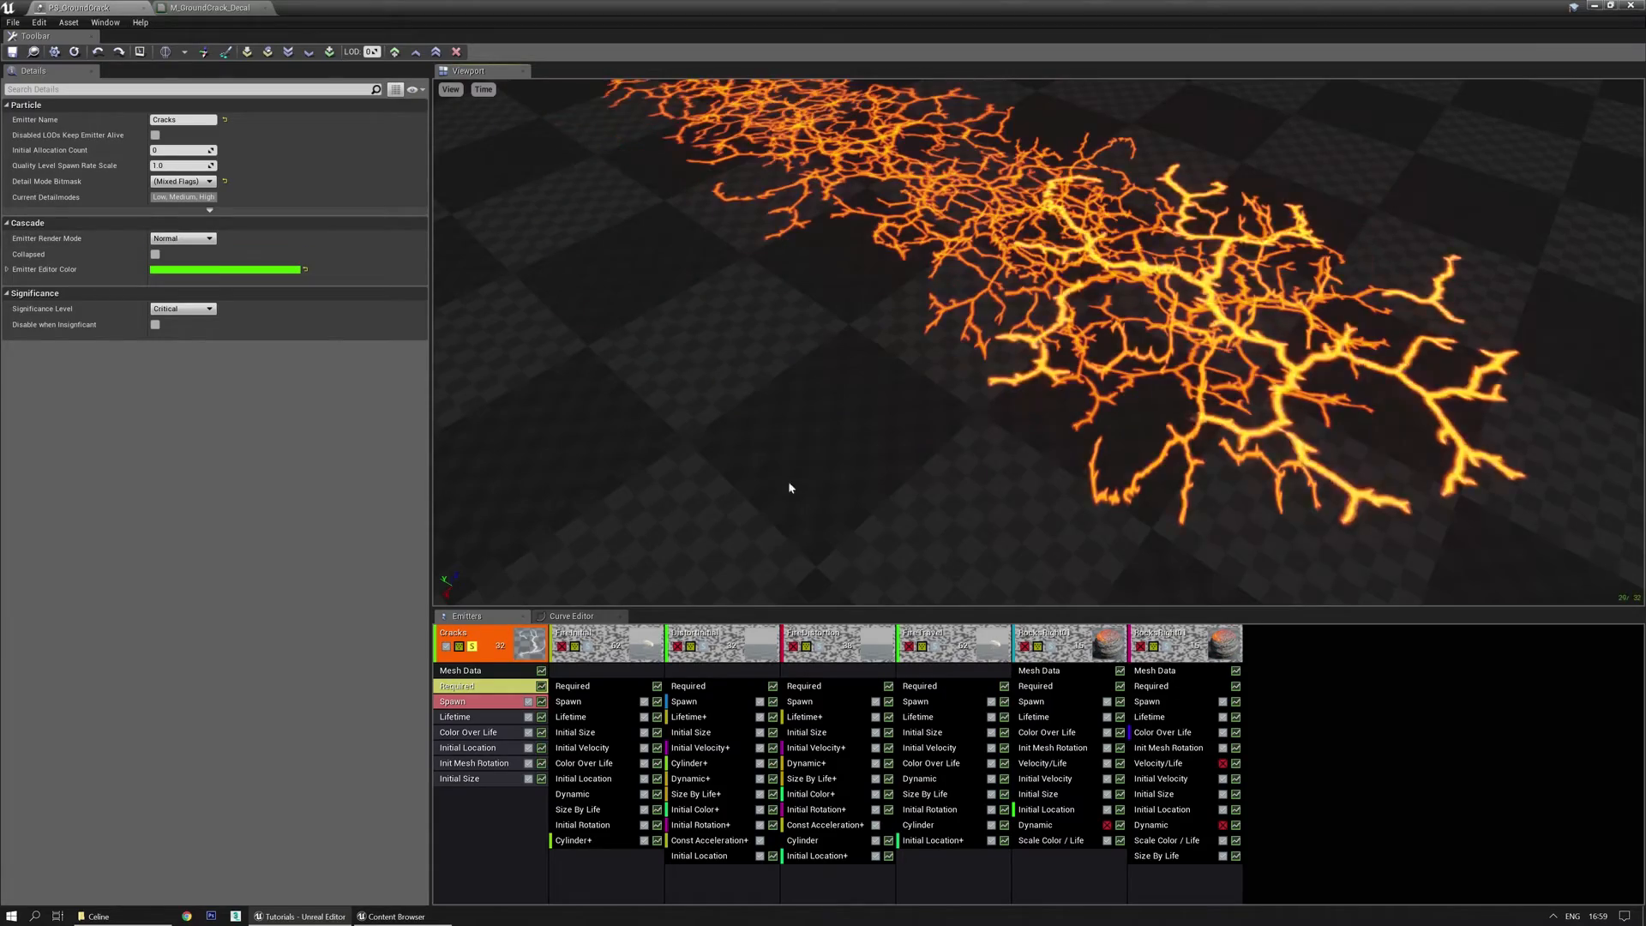
pyautogui.moveTo(780, 466); pyautogui.dragTo(746, 514, button='right')
pyautogui.moveTo(780, 466); pyautogui.dragTo(818, 467)
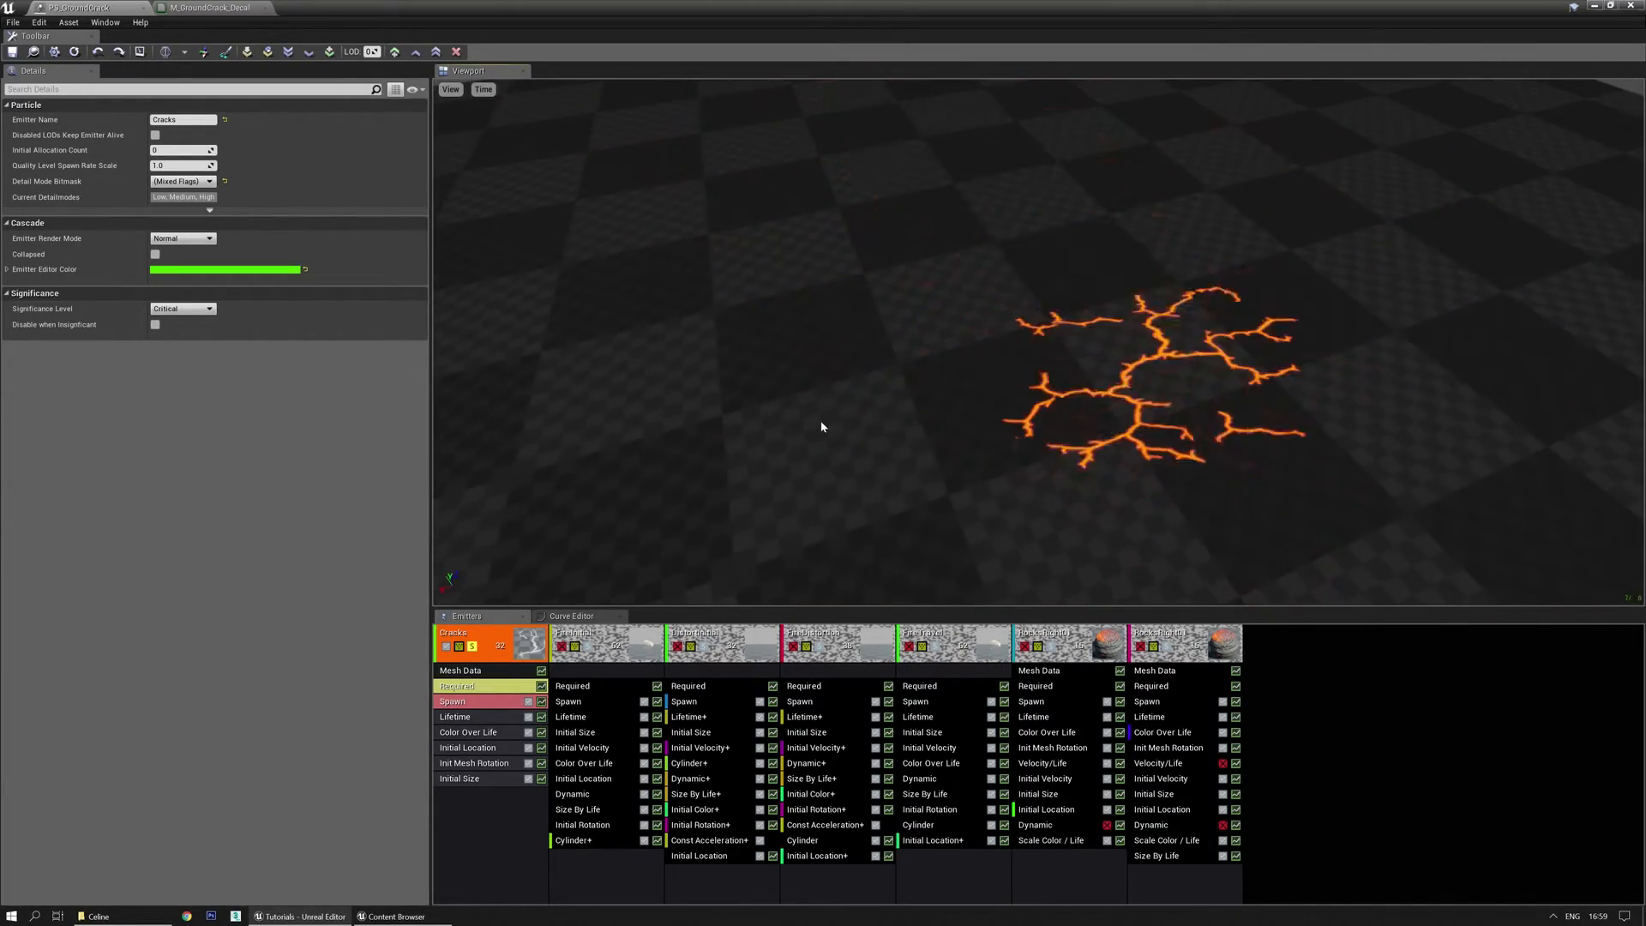
# In M_GroundCrack_Decal, multiply Particle Color by the crack texture's red channel for Emissive Color, and feed that red channel into the opacity Multiply.
pyautogui.click(210, 8)
pyautogui.scroll(3, 210, 283)
pyautogui.moveTo(211, 283)
pyautogui.mouseDown()
pyautogui.moveTo(296, 282)
pyautogui.moveTo(213, 280)
pyautogui.mouseUp()
pyautogui.moveTo(692, 471); pyautogui.dragTo(645, 592, button='right')
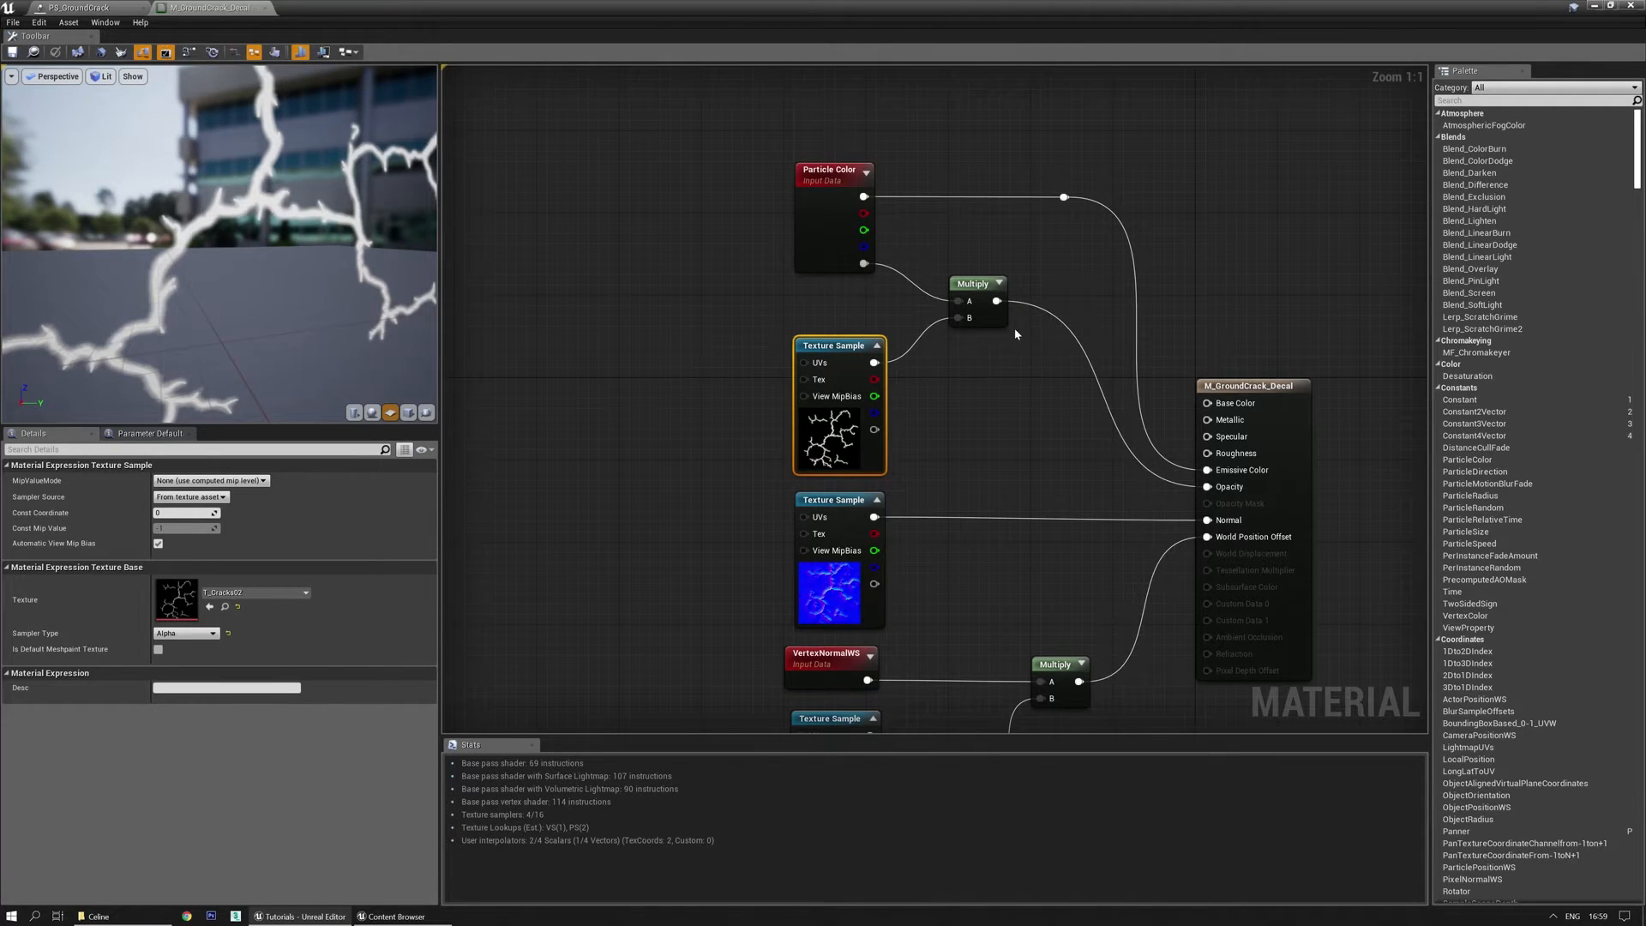
pyautogui.moveTo(1051, 422); pyautogui.dragTo(1029, 412, button='right')
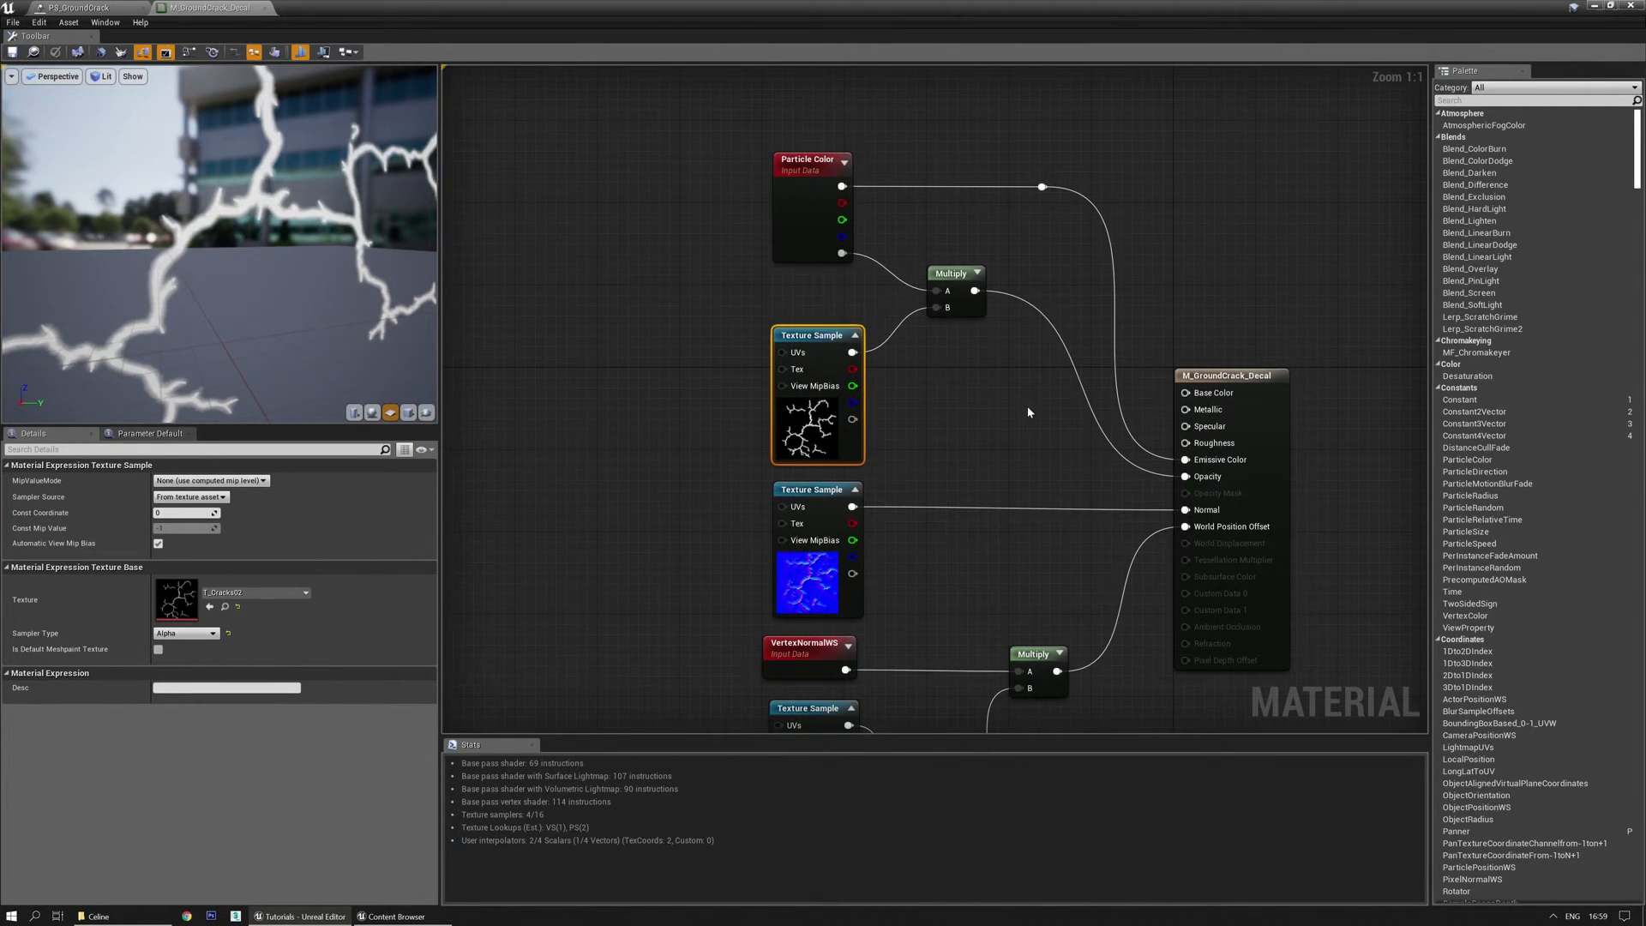
pyautogui.moveTo(924, 230); pyautogui.dragTo(898, 279, button='right')
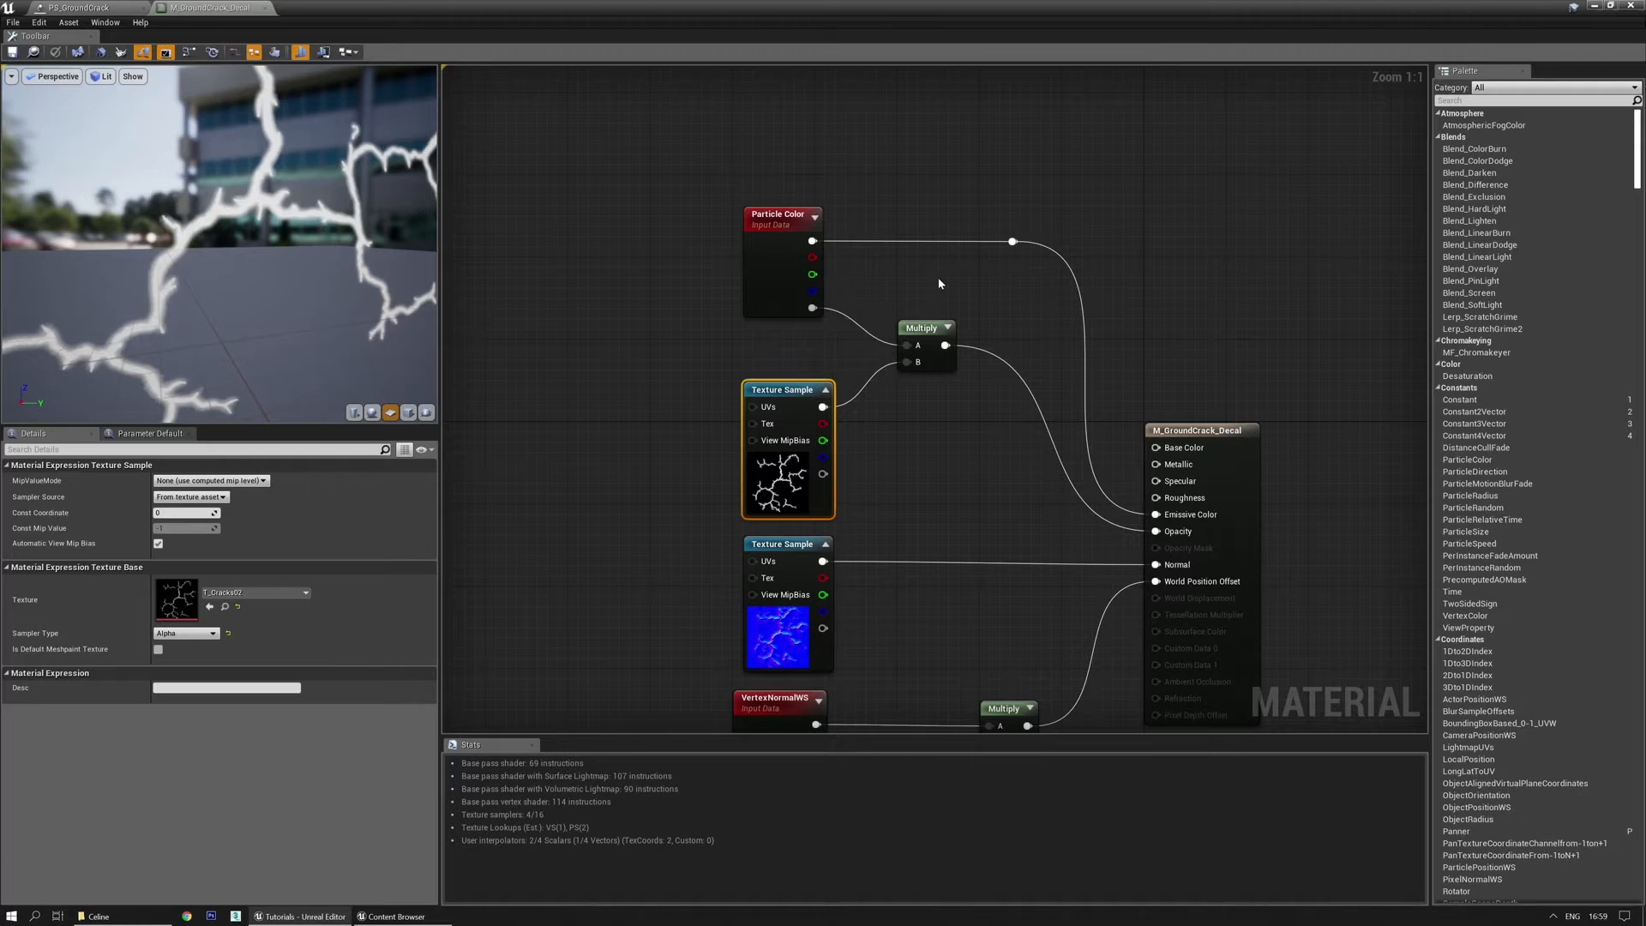
pyautogui.click(930, 205)
pyautogui.moveTo(820, 423); pyautogui.dragTo(906, 363)
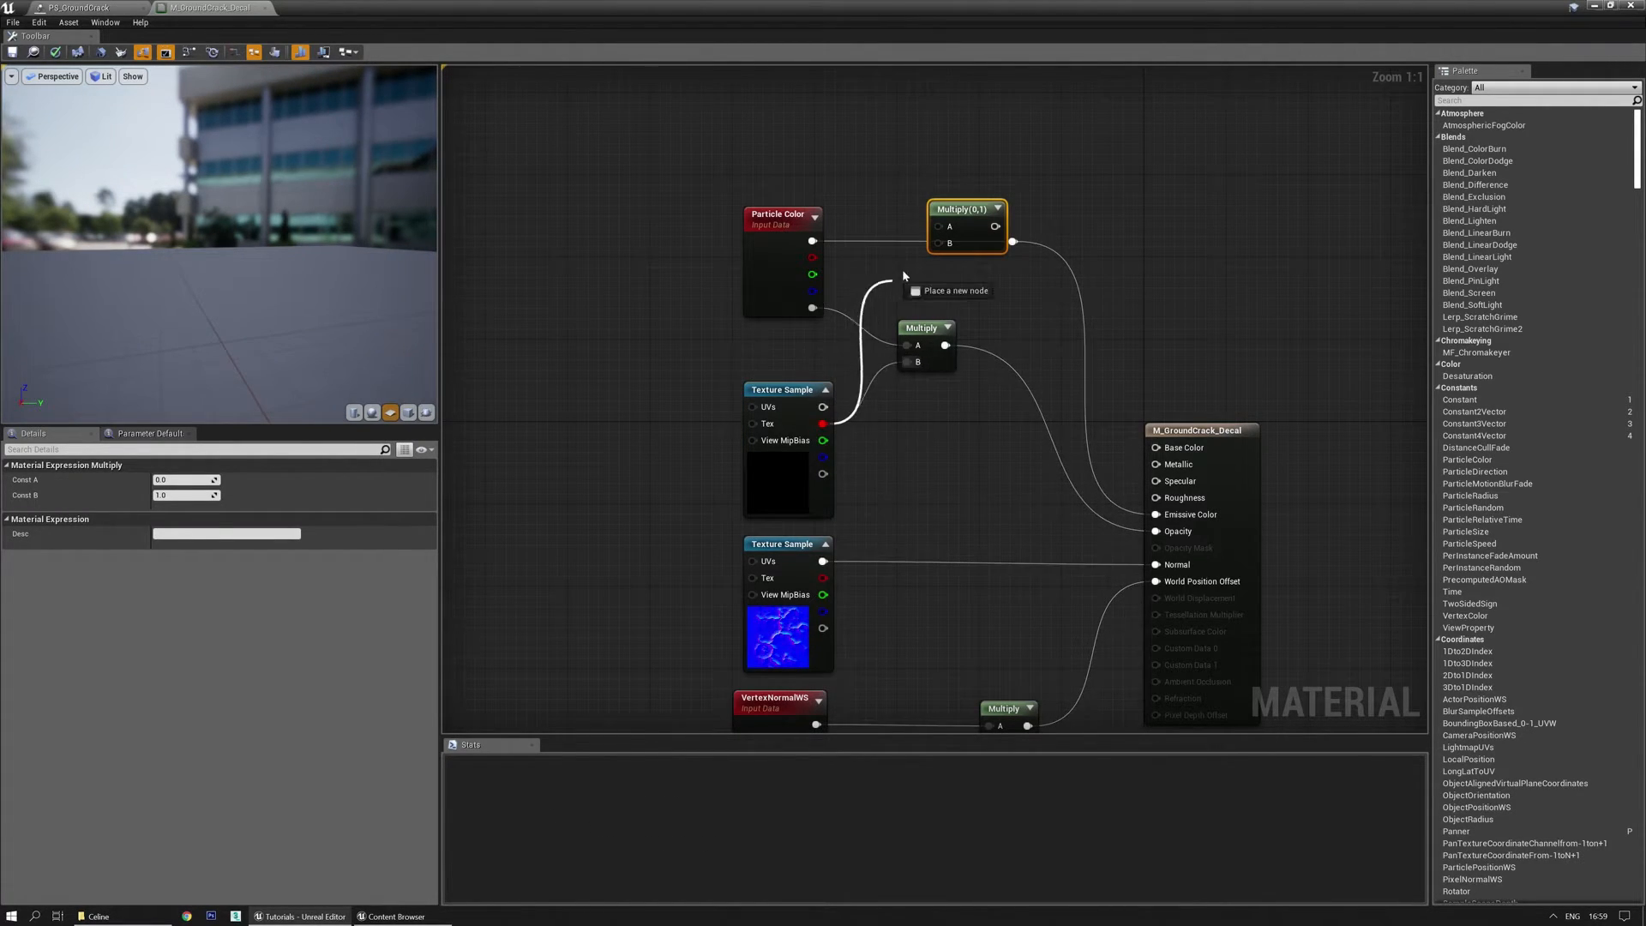
pyautogui.moveTo(936, 247); pyautogui.dragTo(1014, 250)
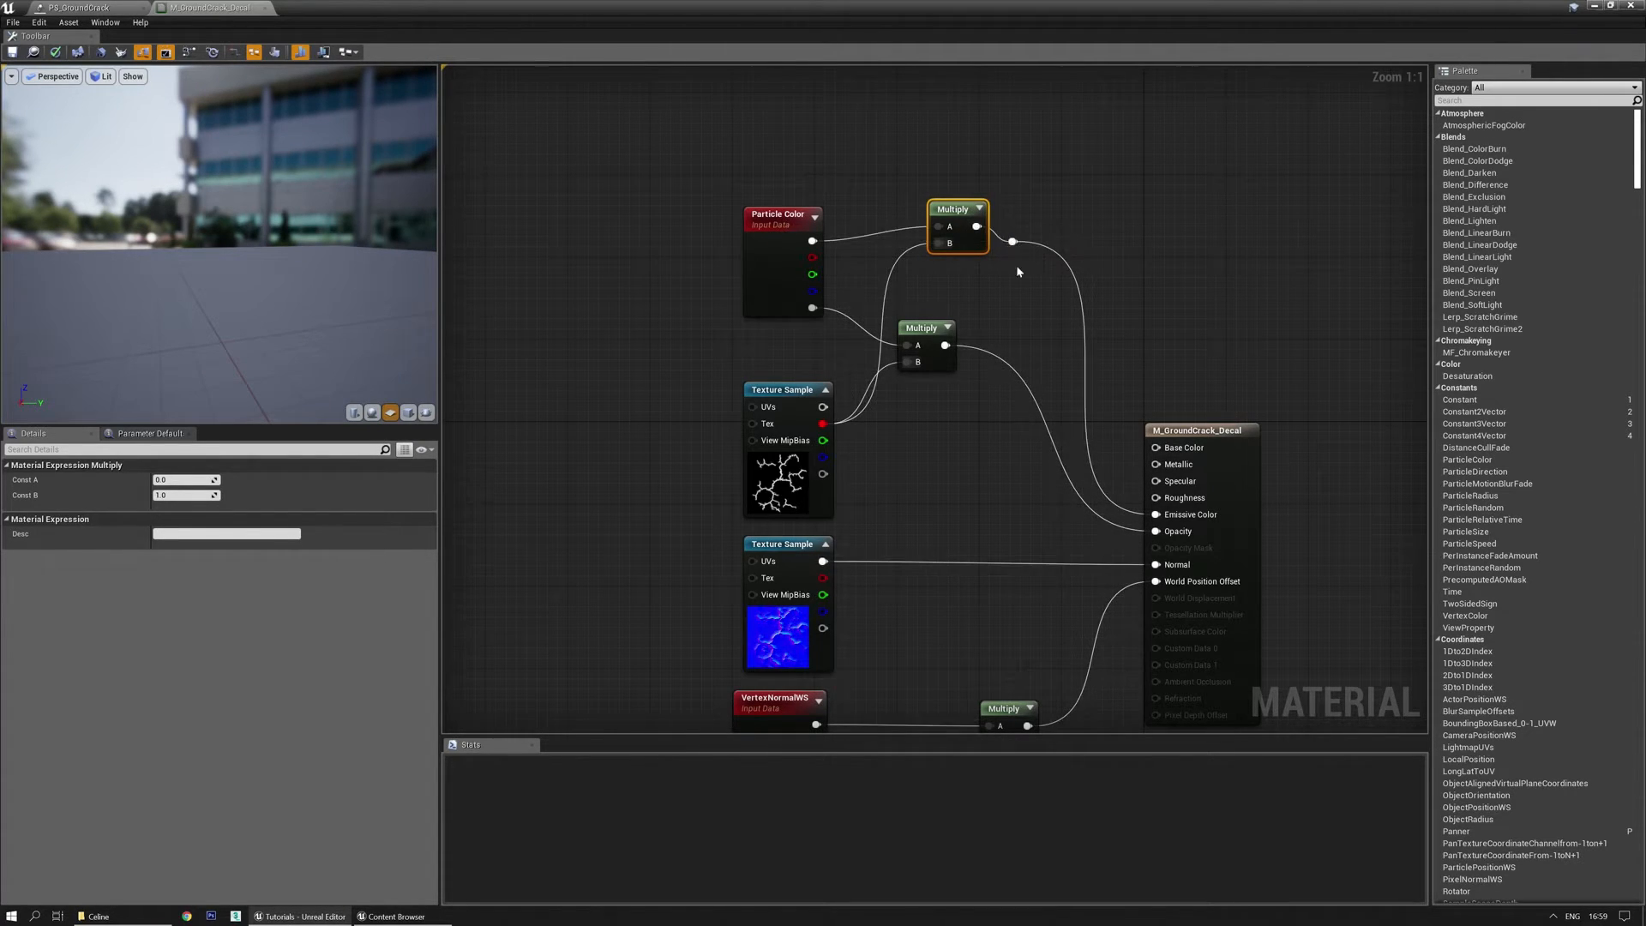
# Save the rewired M_GroundCrack_Decal material and examine the cracks in the PS_GroundCrack particle preview.
pyautogui.moveTo(1017, 261); pyautogui.dragTo(1014, 183, button='right')
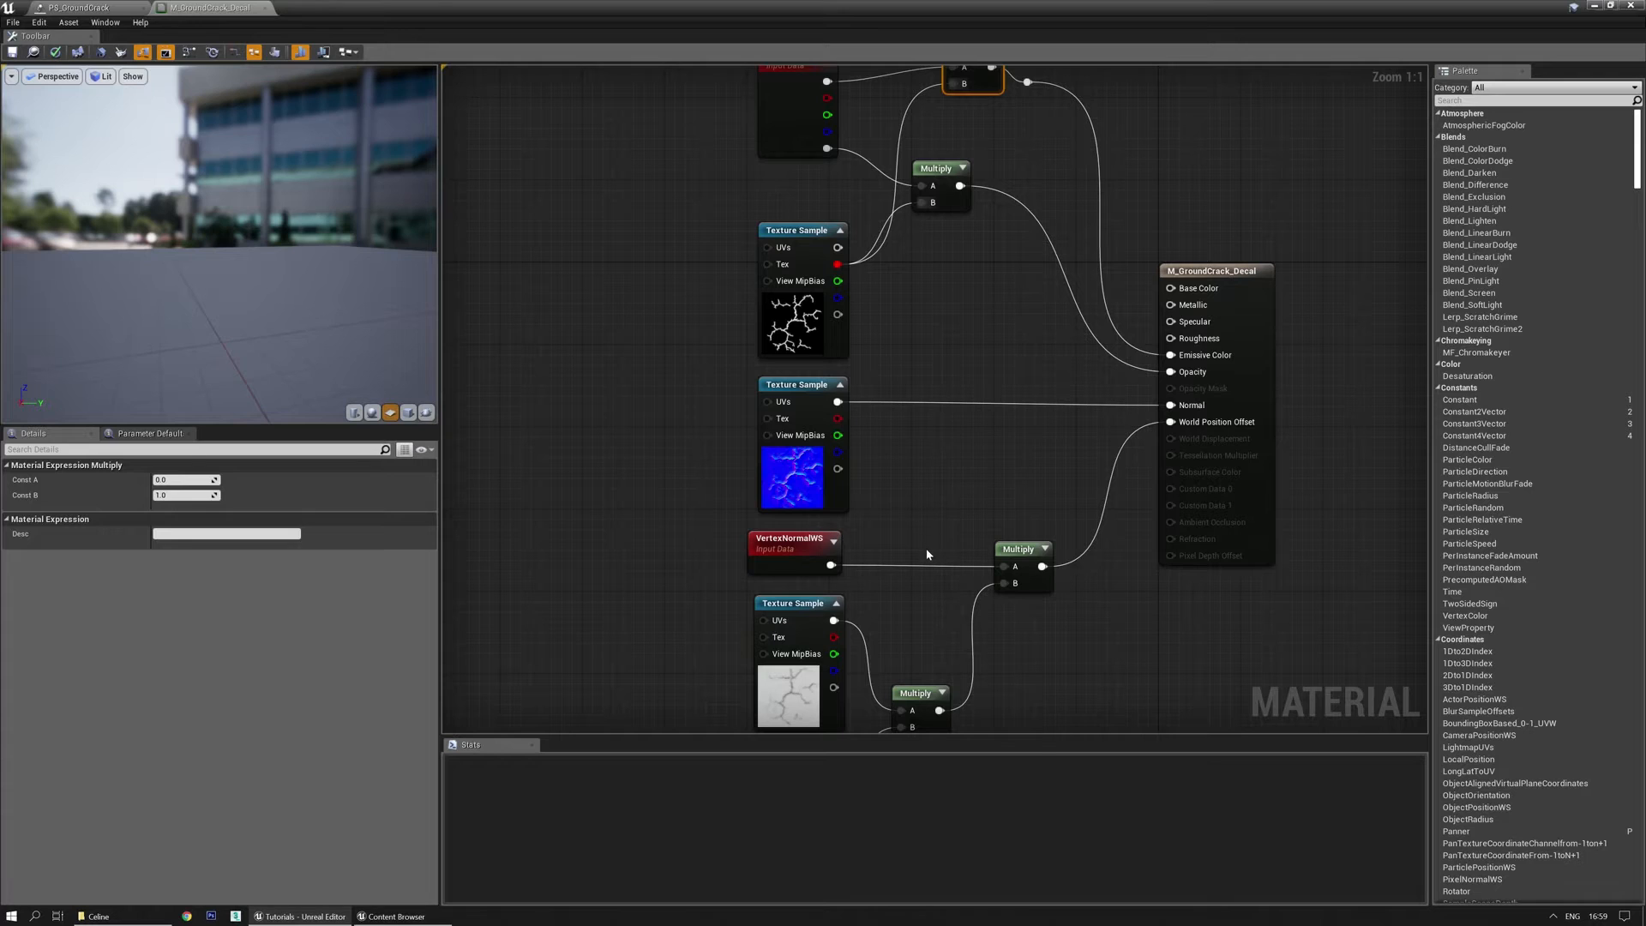
pyautogui.moveTo(919, 616); pyautogui.dragTo(953, 478, button='right')
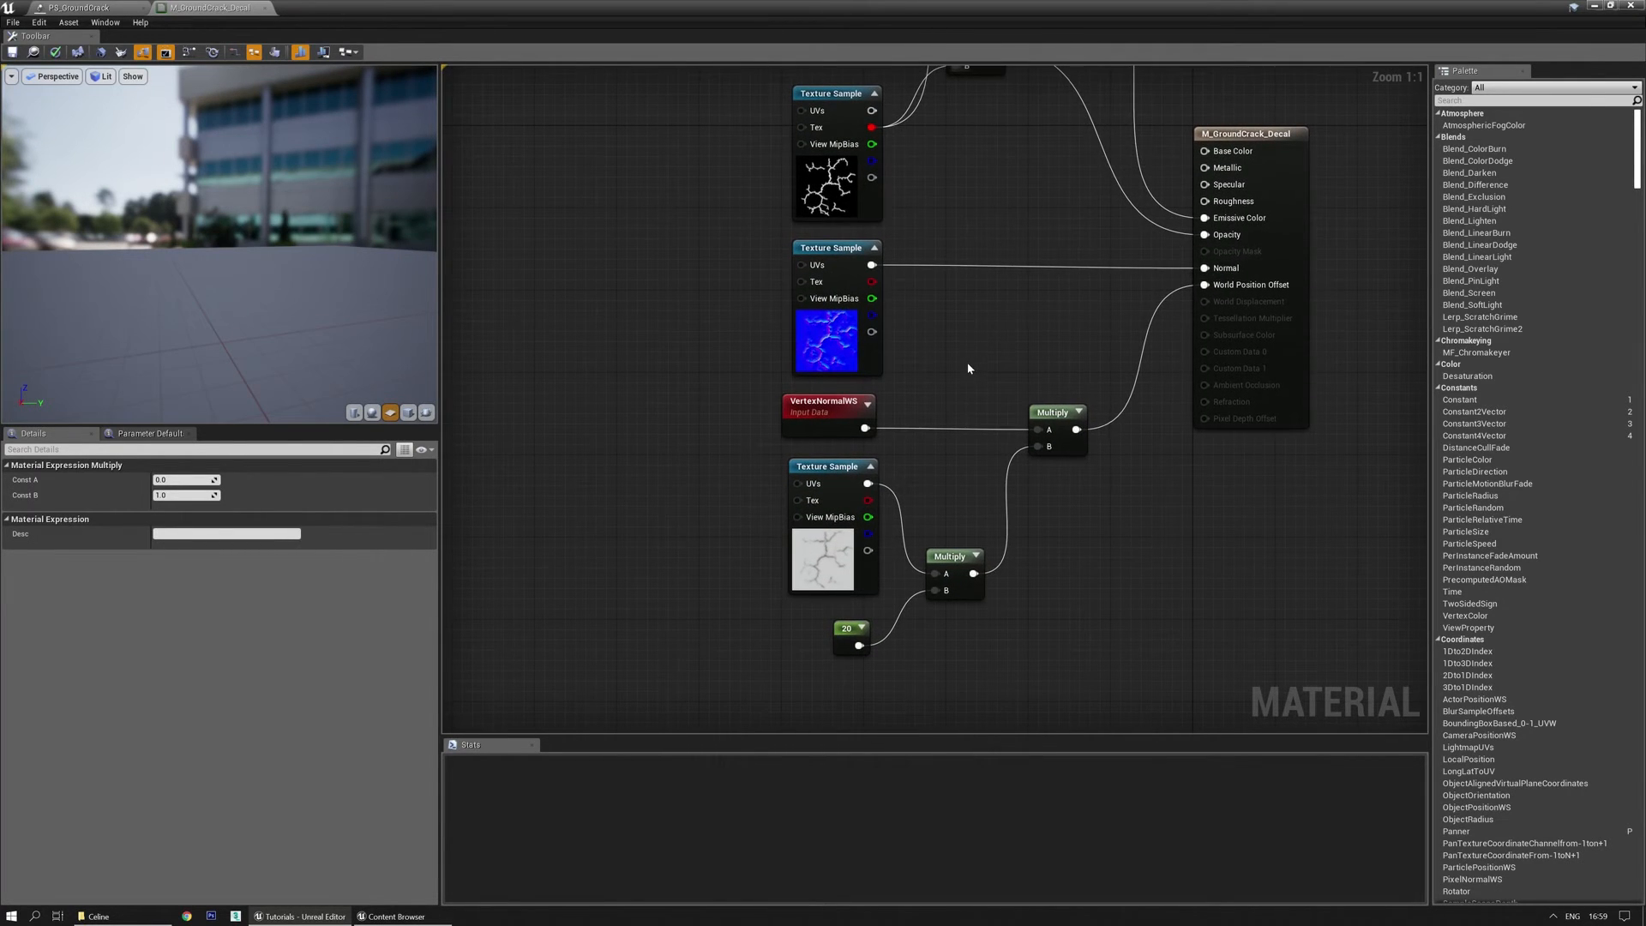
pyautogui.moveTo(1015, 326); pyautogui.dragTo(987, 429, button='right')
pyautogui.click(10, 51)
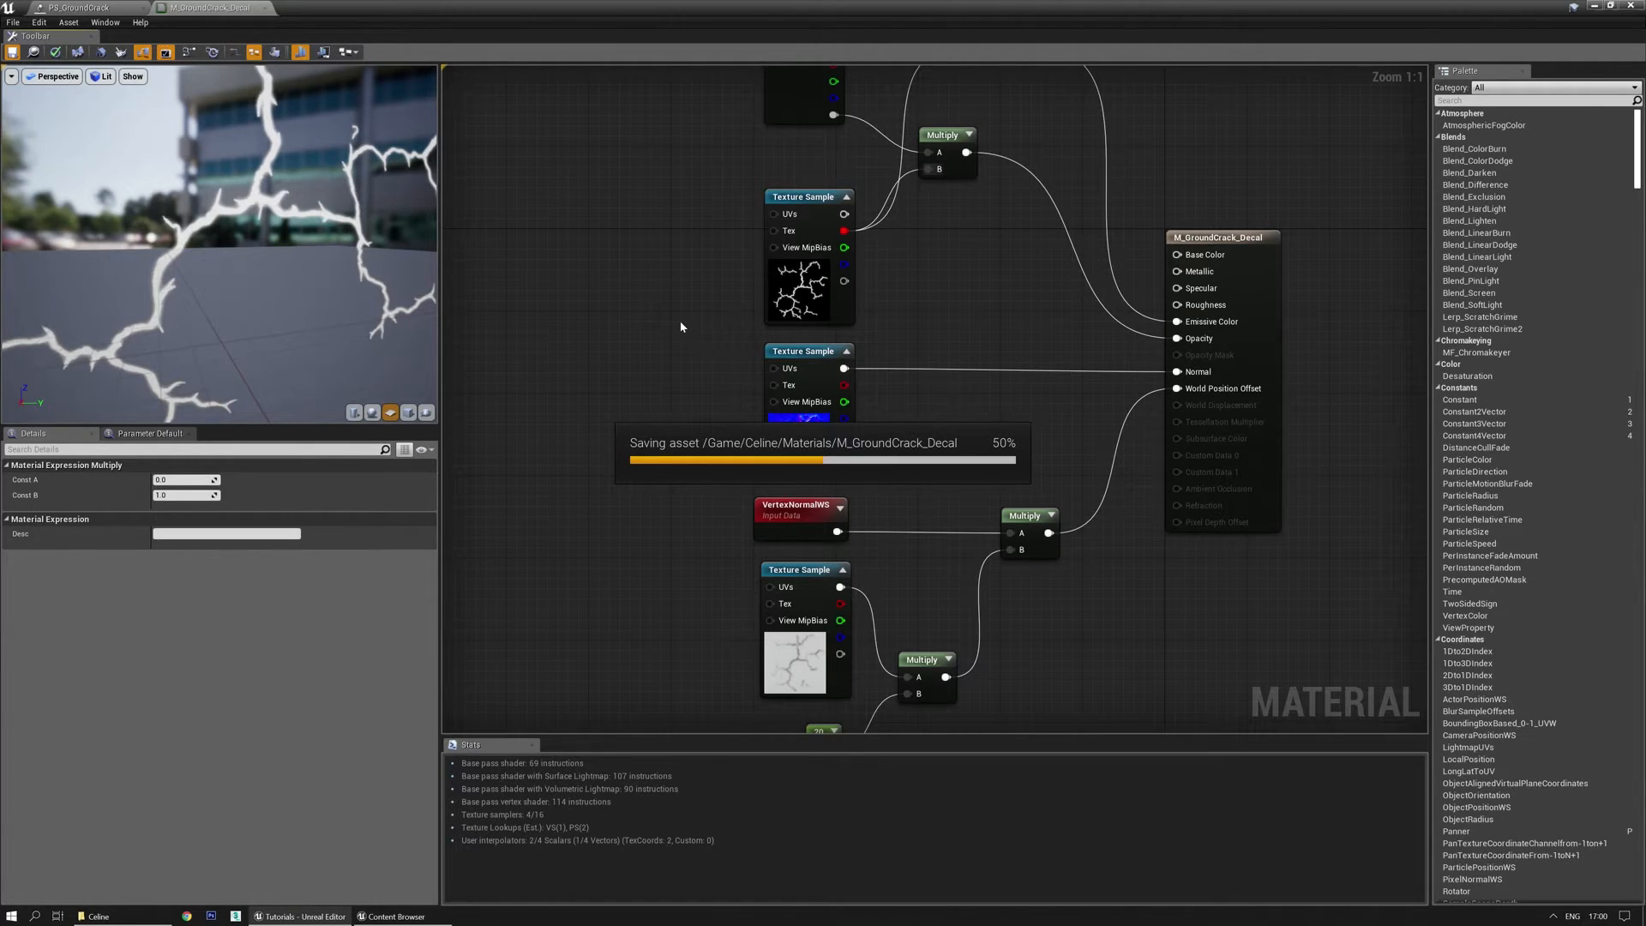
pyautogui.click(79, 8)
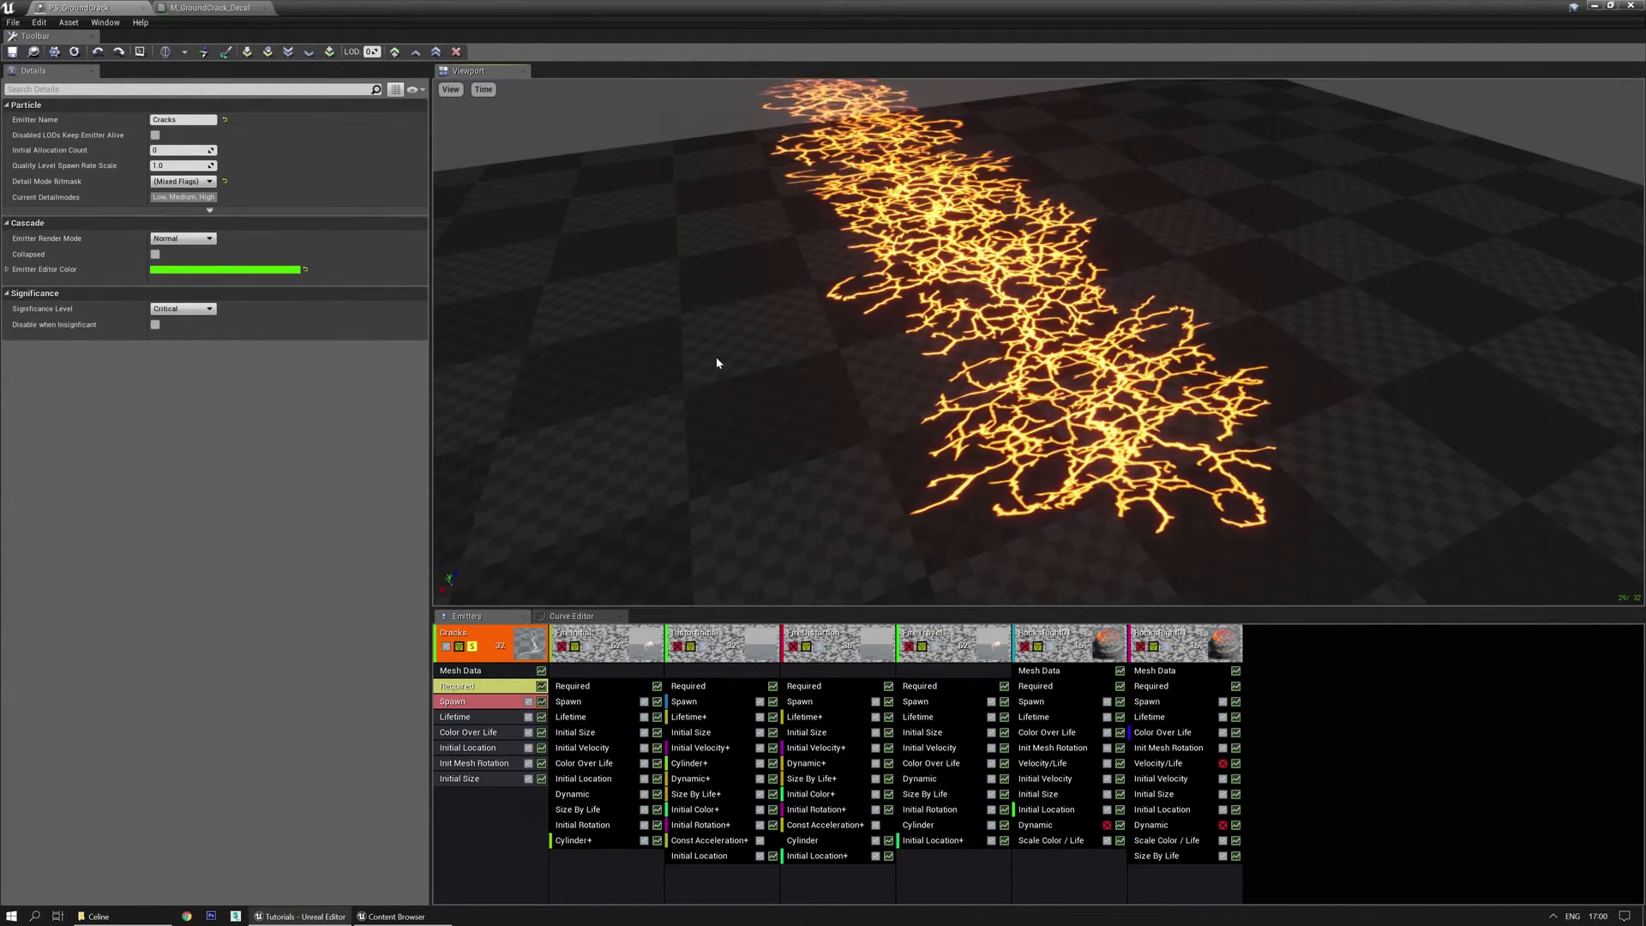
pyautogui.moveTo(716, 357); pyautogui.dragTo(753, 417)
pyautogui.scroll(5, 753, 417)
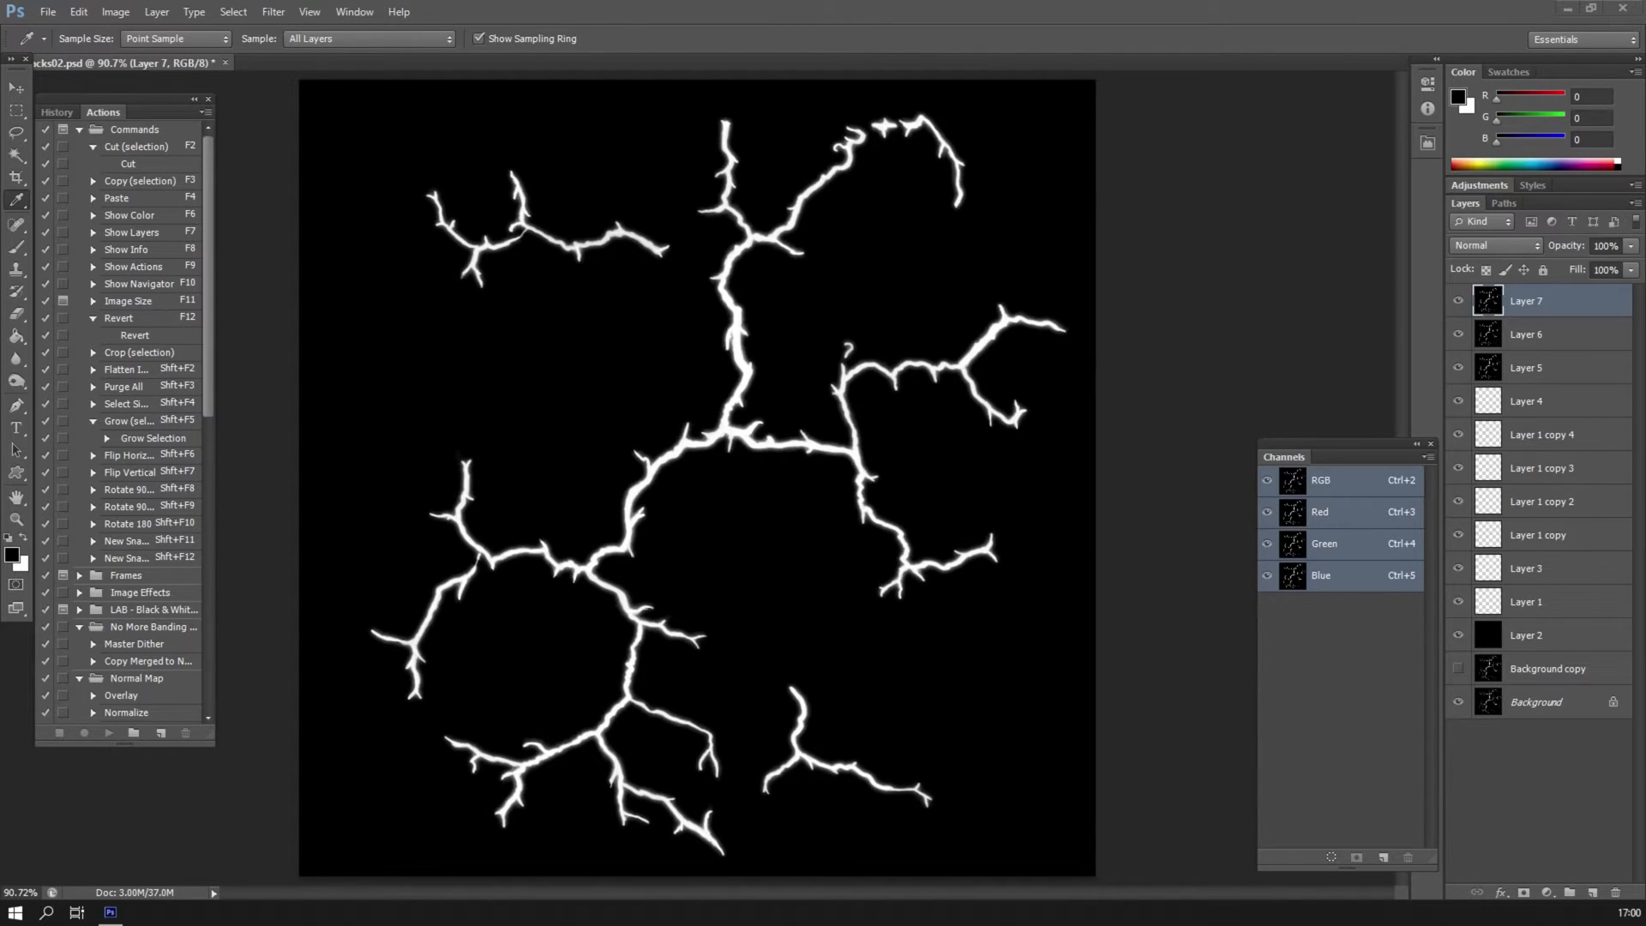
# Duplicate Layer 7 and apply a Gaussian Blur to the duplicate to create a soft glow around the cracks.
pyautogui.click(158, 14)
pyautogui.click(196, 49)
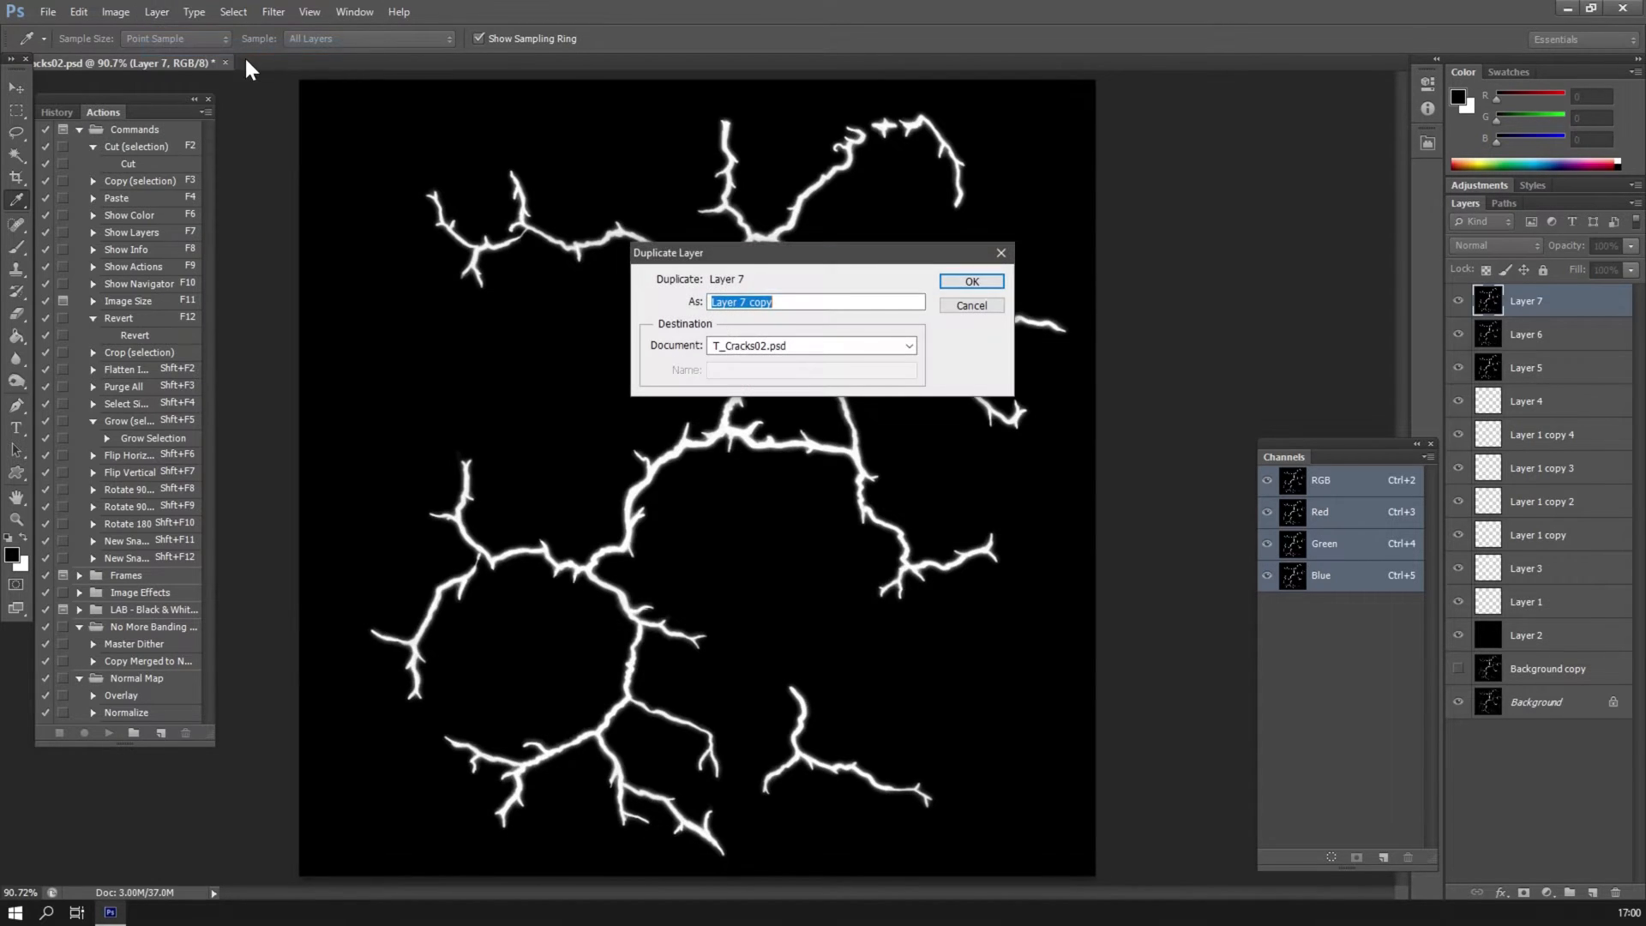
pyautogui.click(971, 282)
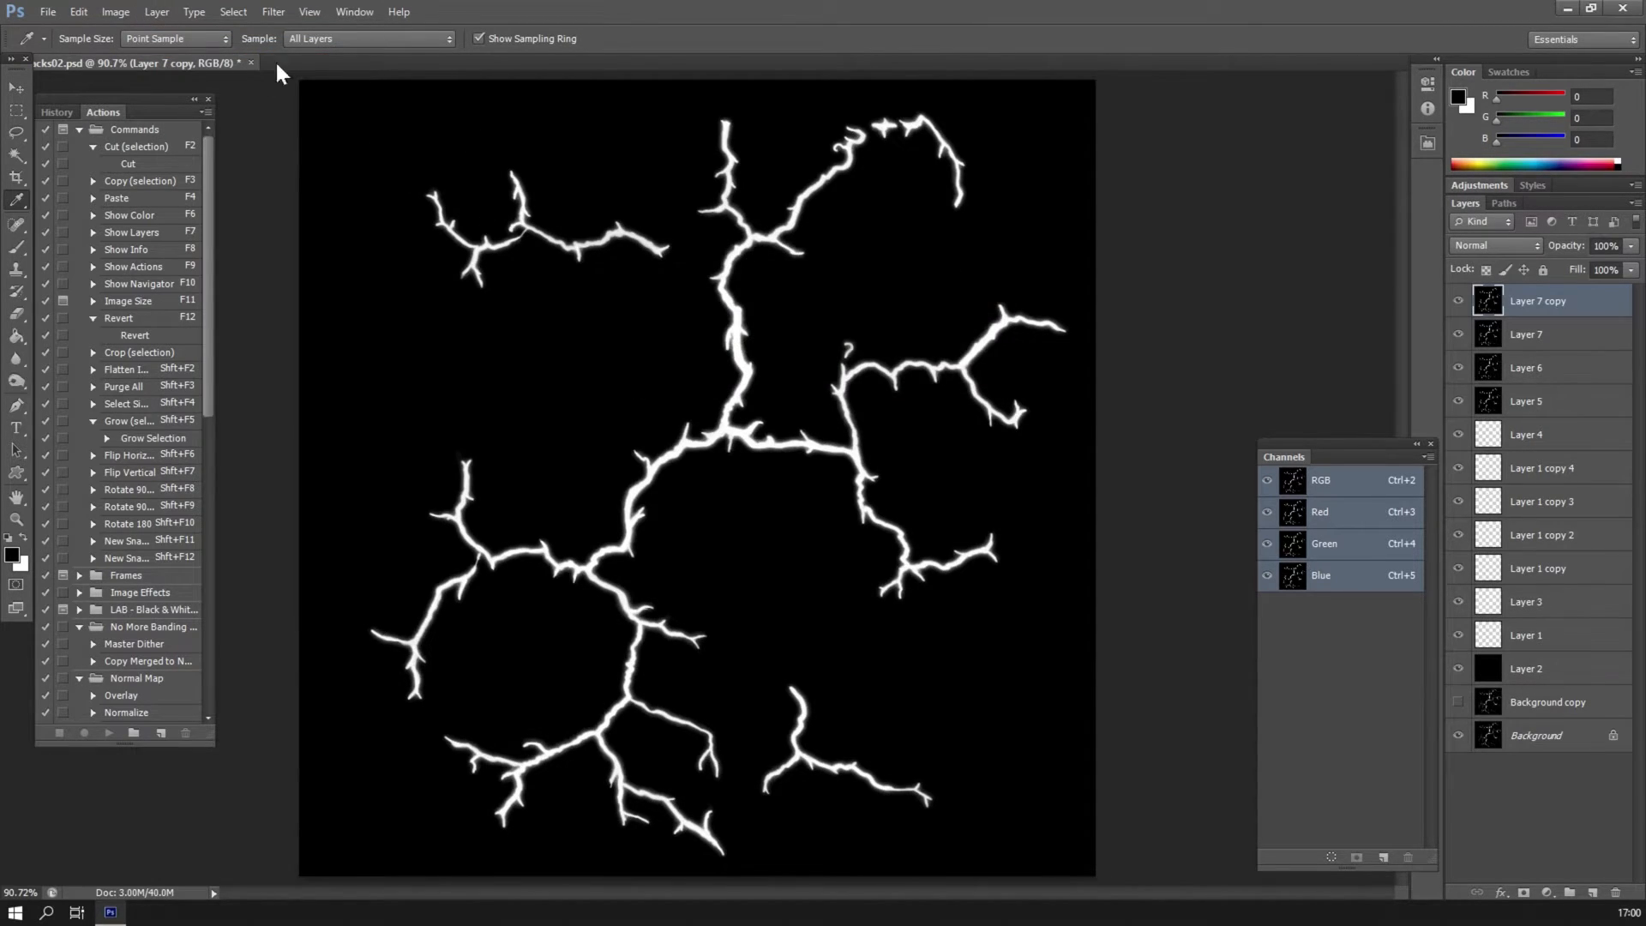
pyautogui.click(273, 12)
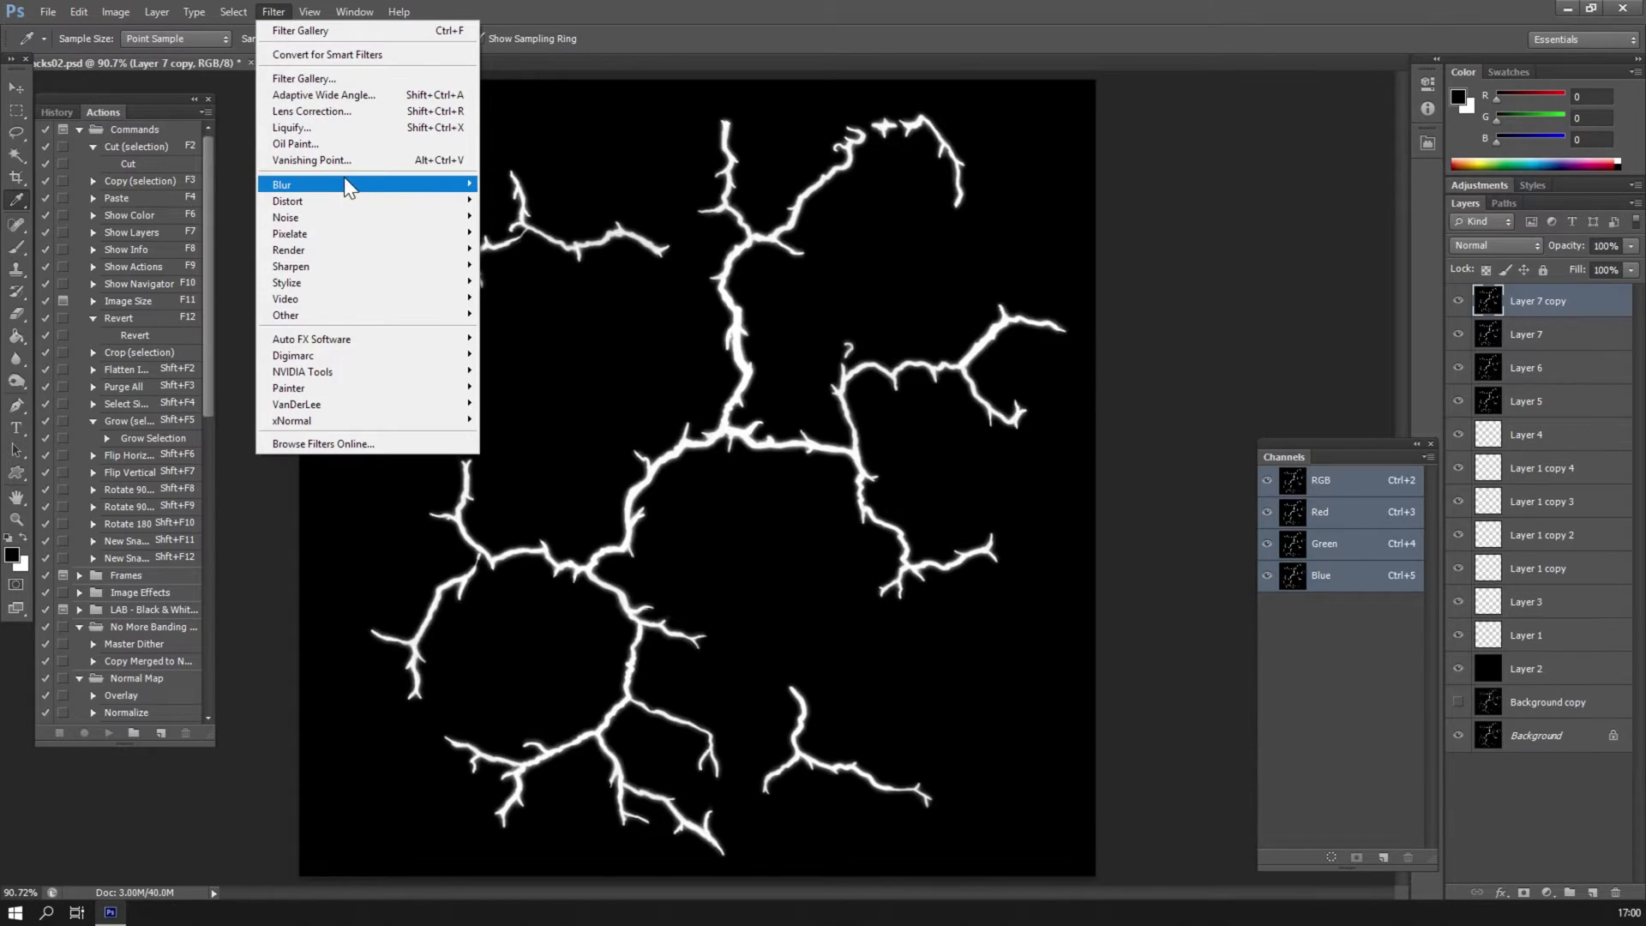
pyautogui.moveTo(351, 184)
pyautogui.click(524, 306)
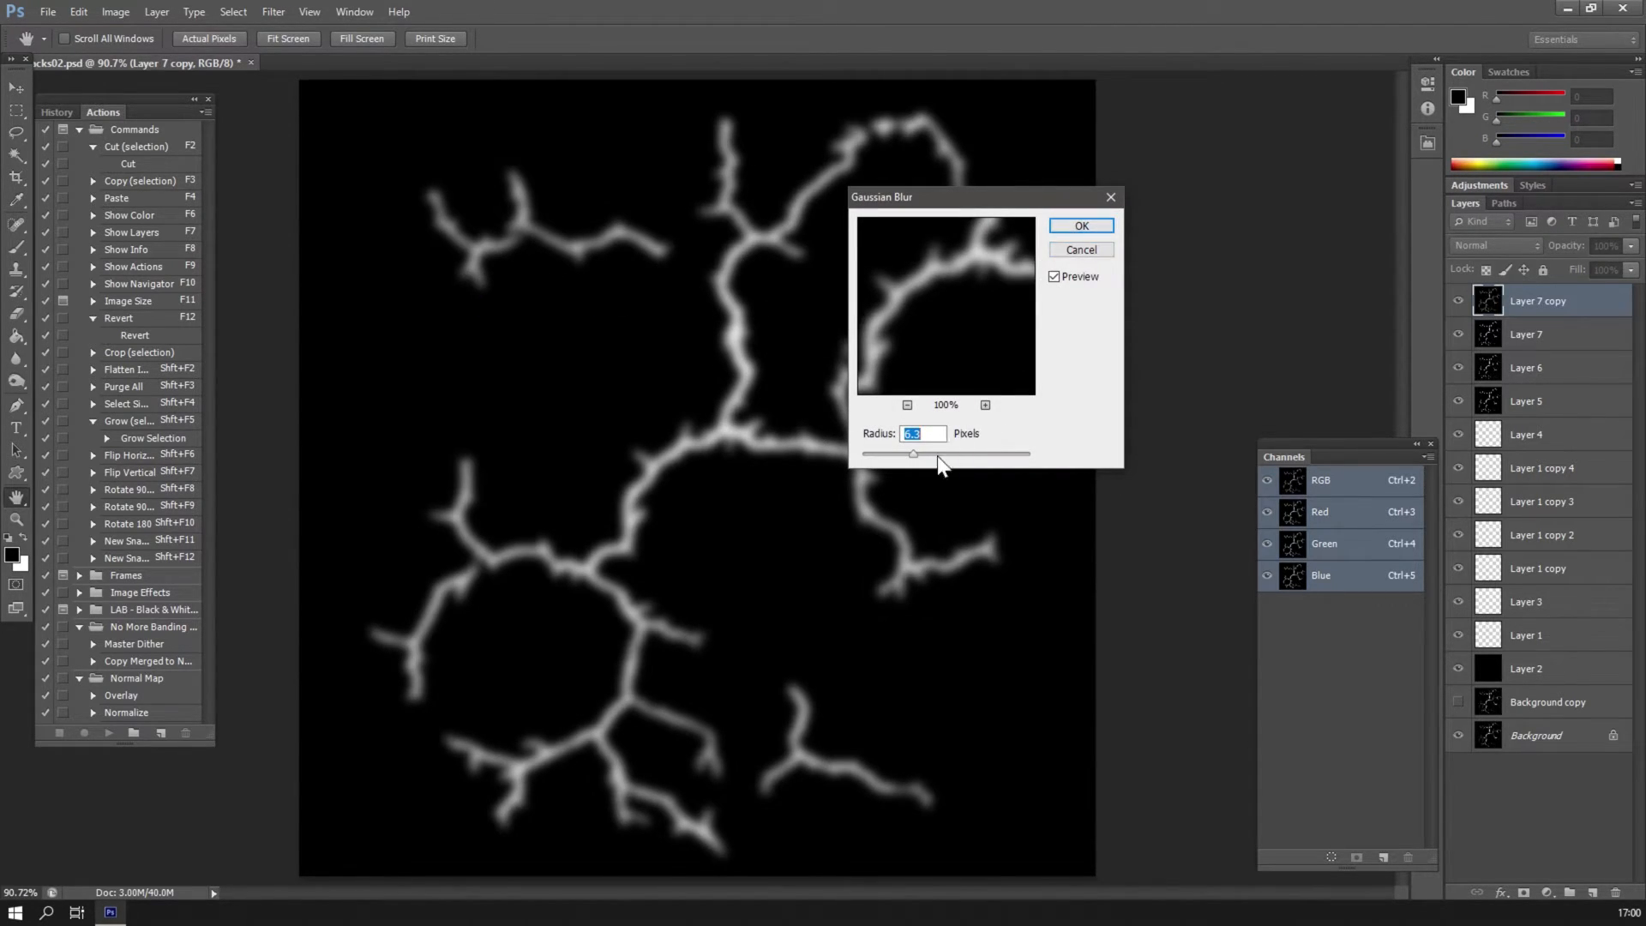
pyautogui.click(1079, 226)
pyautogui.press('i')
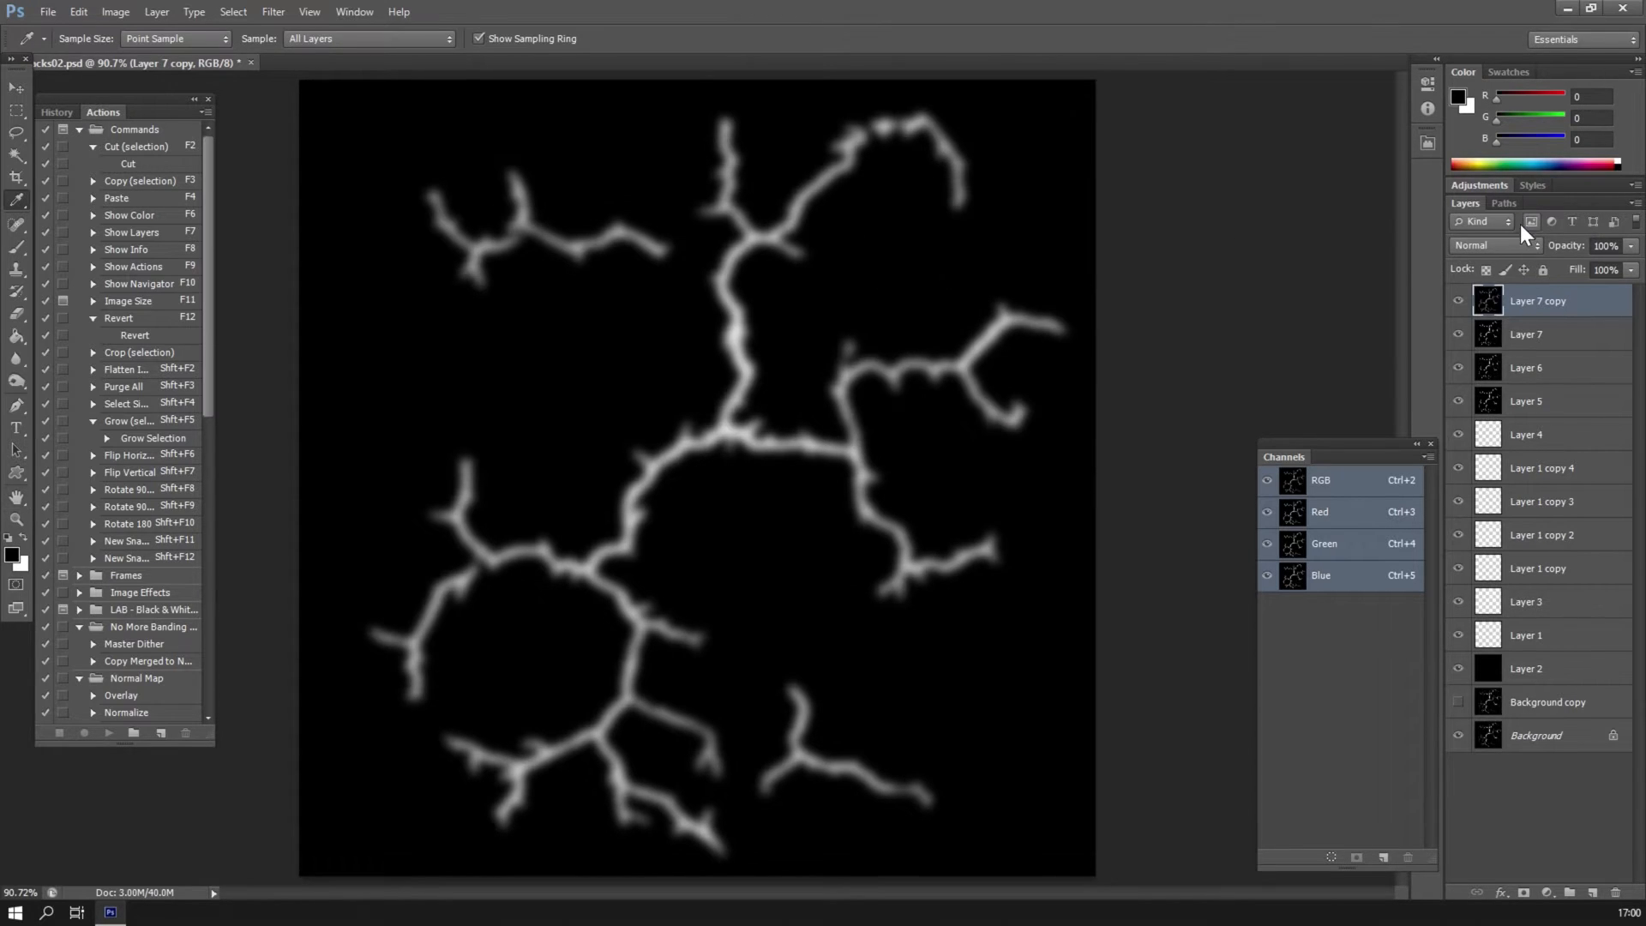
# Set the duplicated layer's blend mode to Lighten and reapply the last blur filter to it.
pyautogui.click(1496, 245)
pyautogui.click(1503, 388)
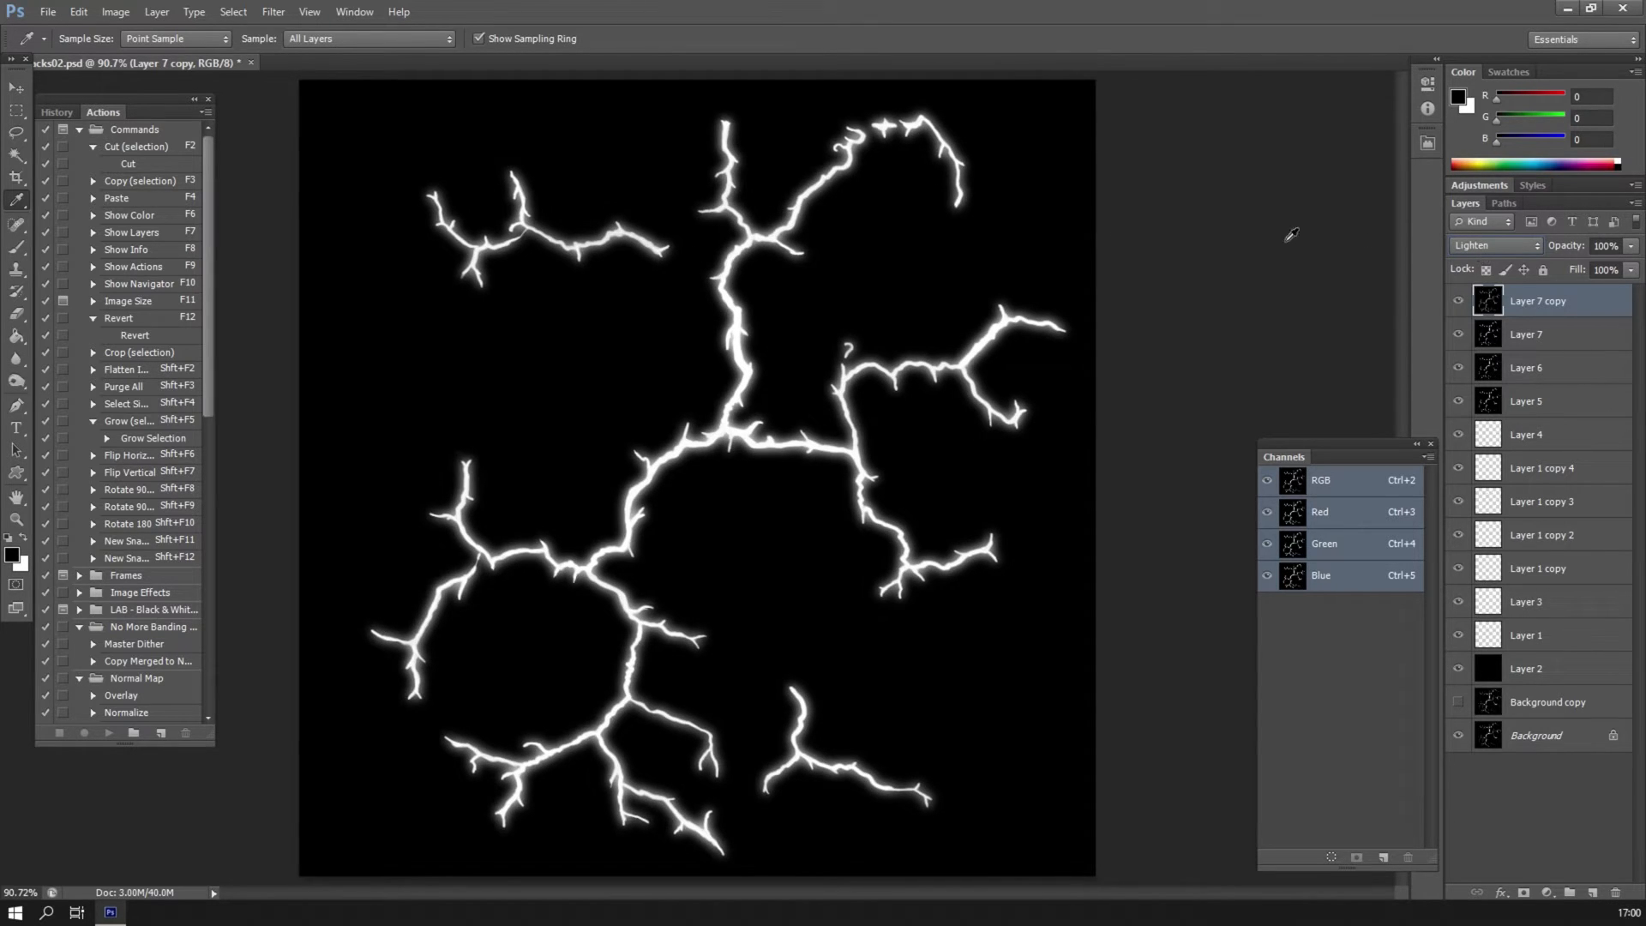
pyautogui.click(263, 19)
pyautogui.click(283, 31)
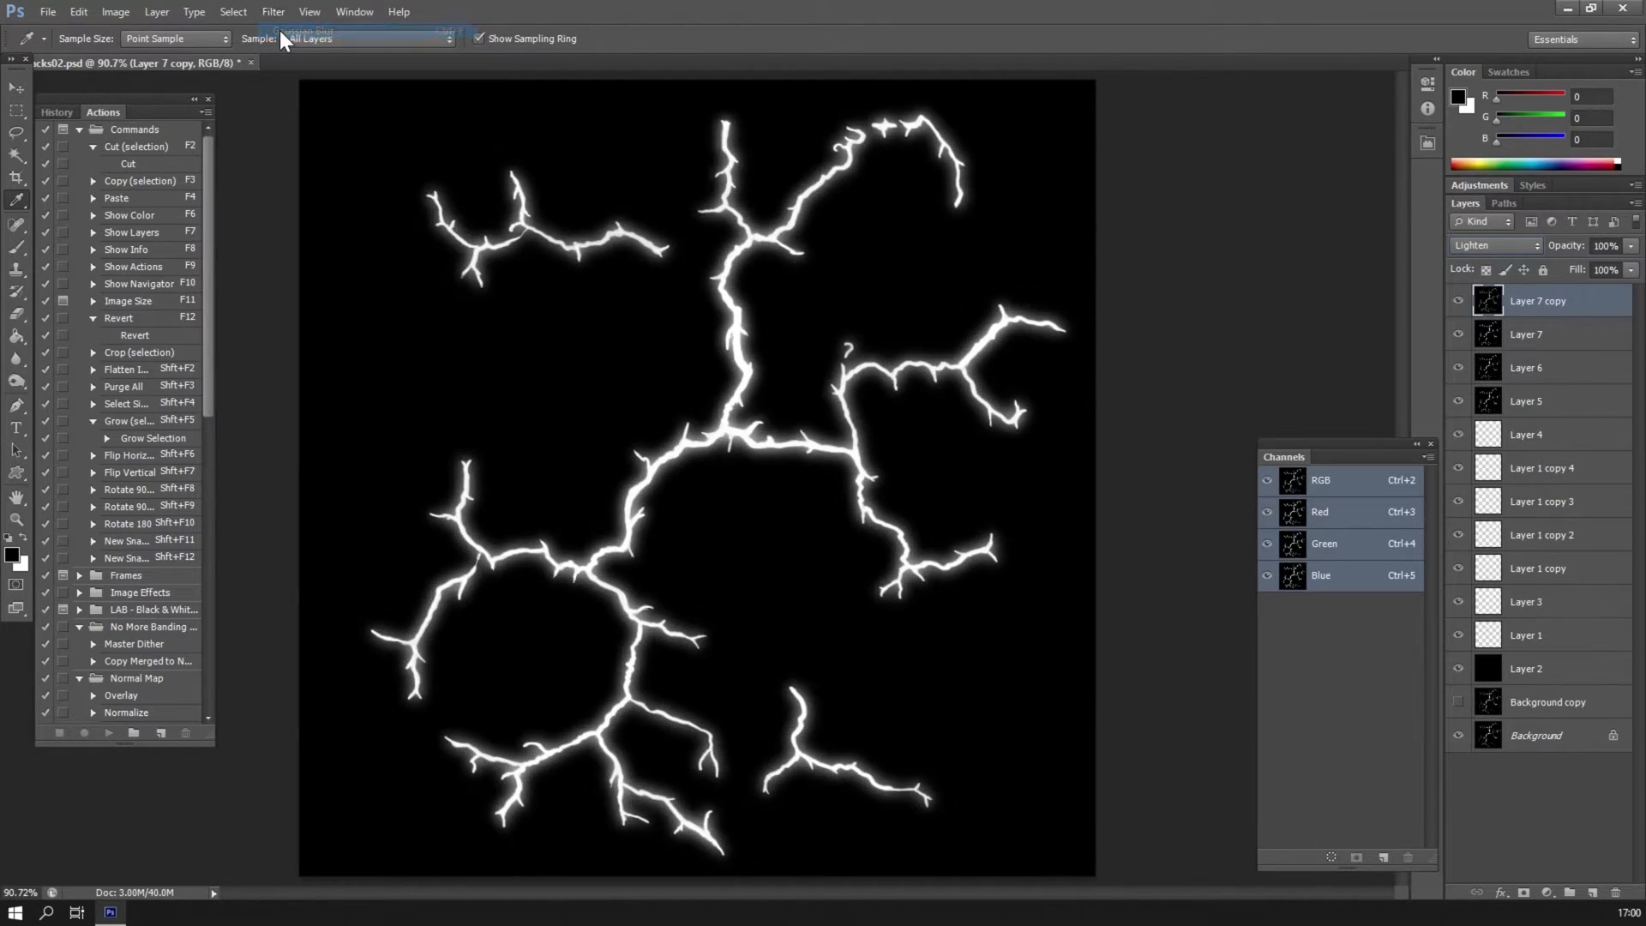
# Save a PNG copy as T_Cracks02.png in the Celine folder, replacing the existing file and accepting the PNG options.
pyautogui.click(49, 11)
pyautogui.click(81, 220)
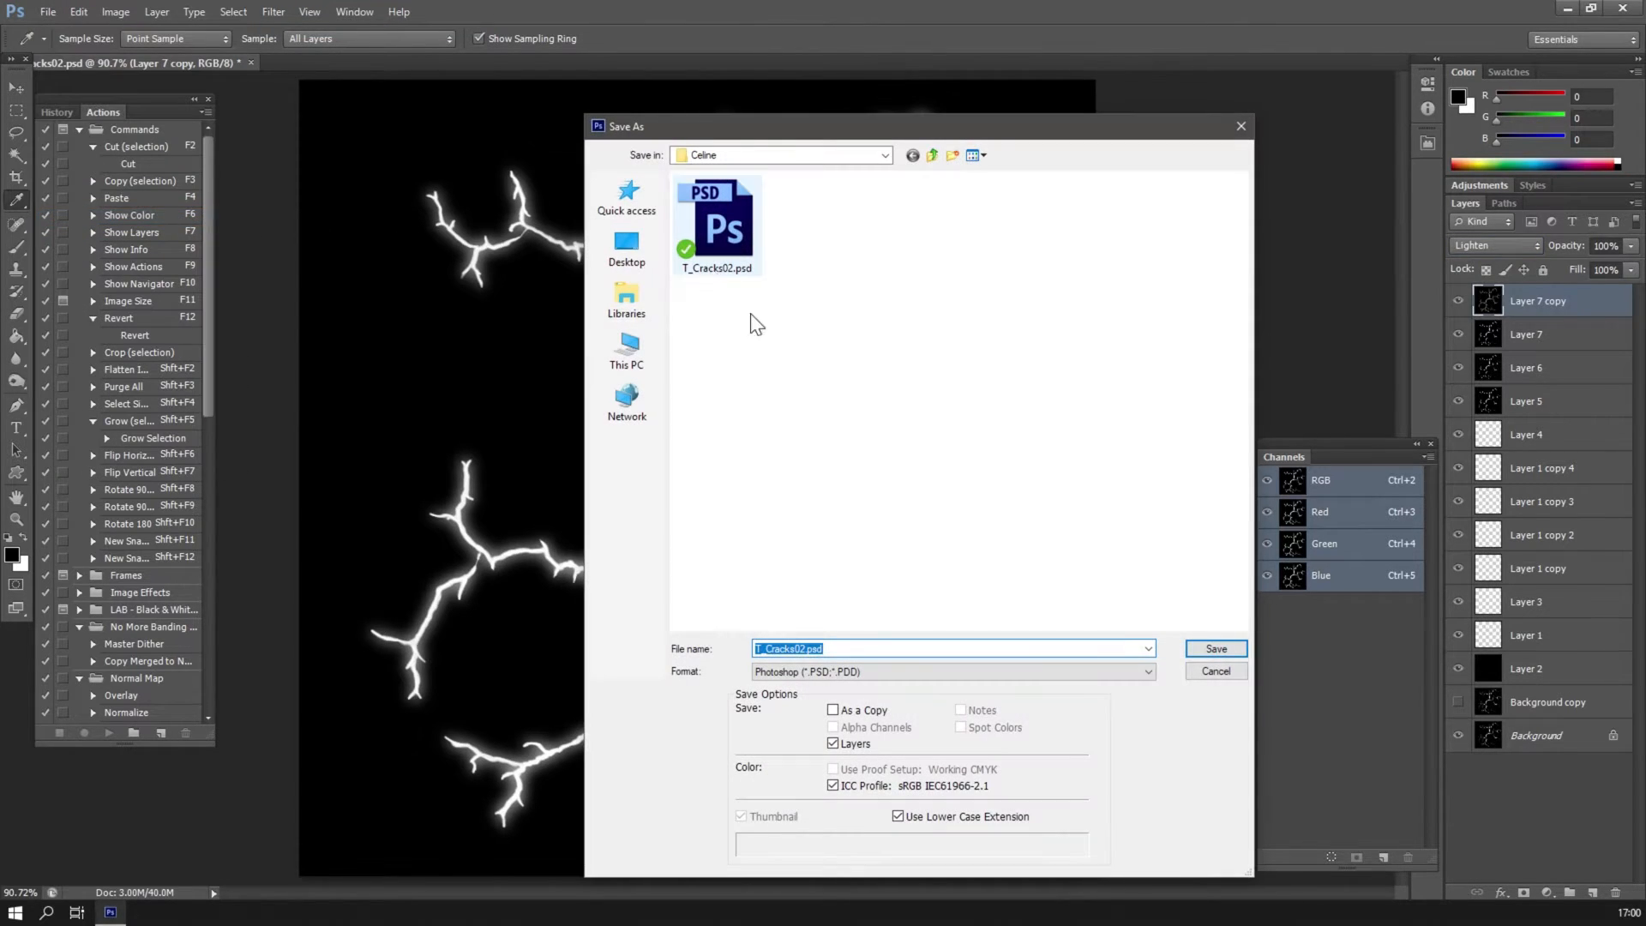
pyautogui.click(867, 679)
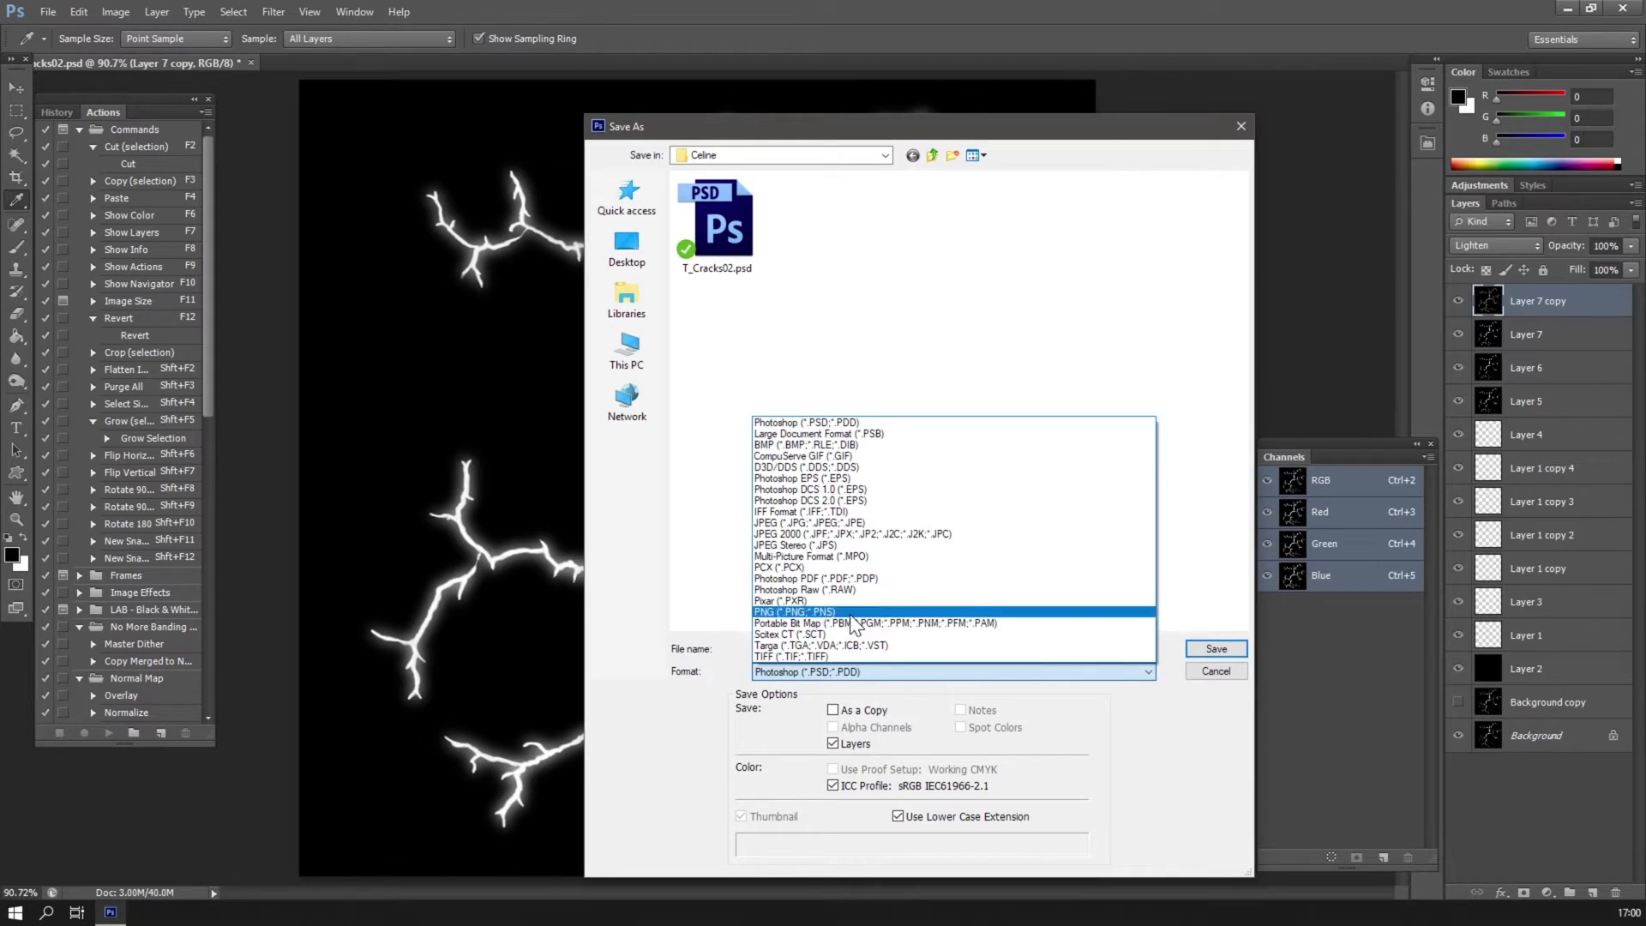
pyautogui.click(1081, 643)
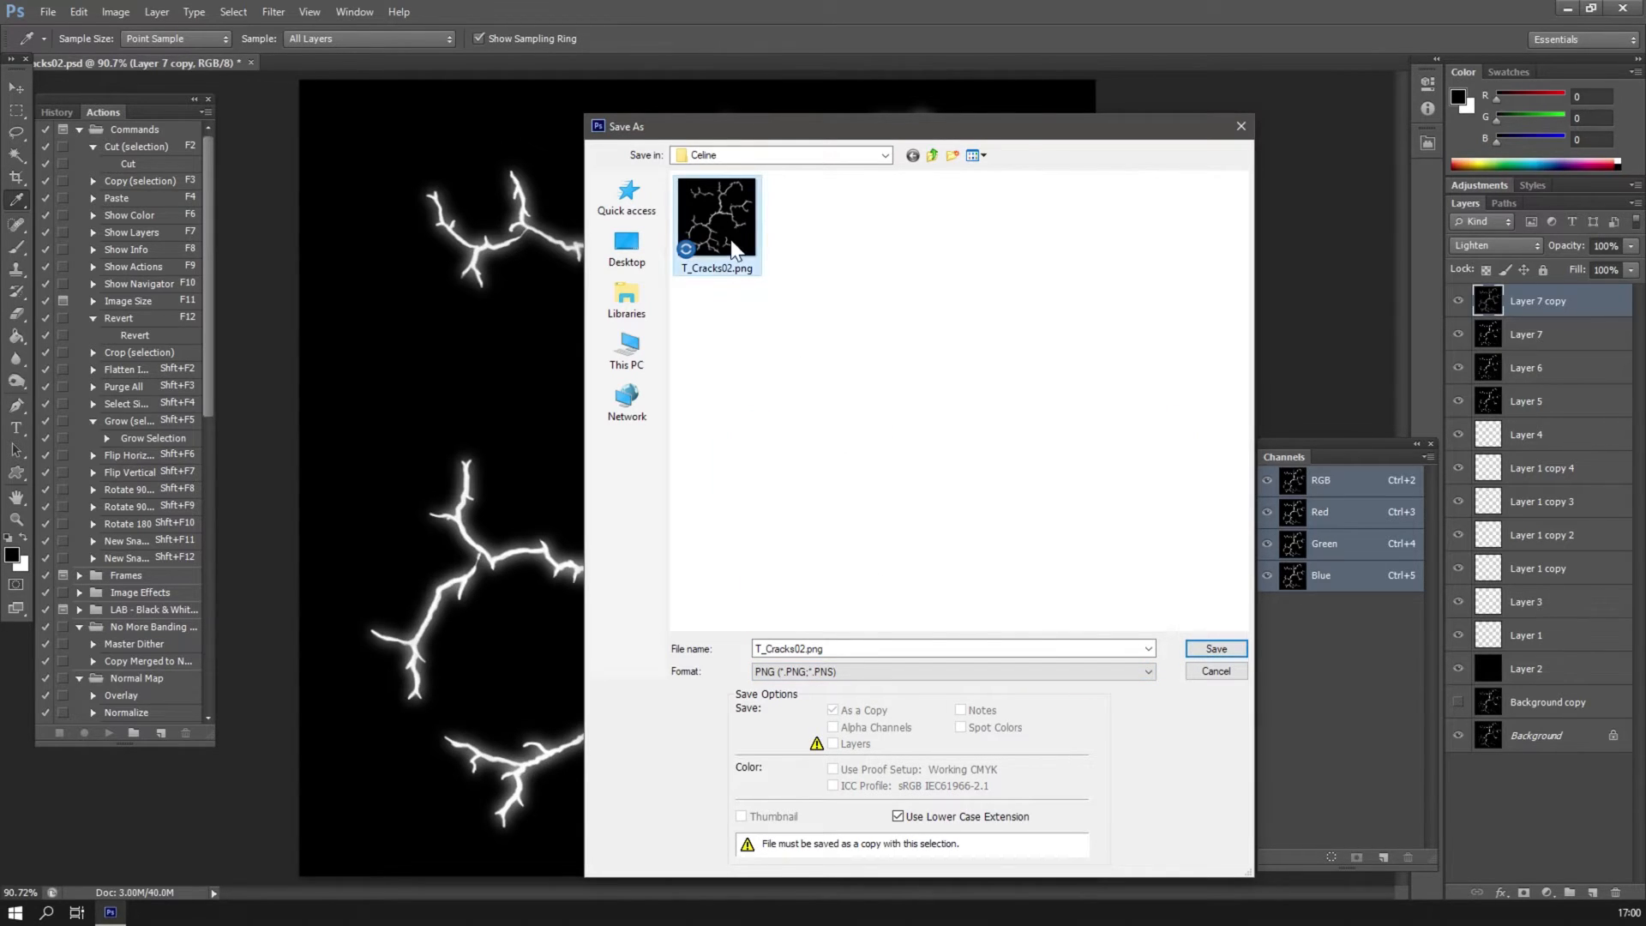
pyautogui.click(1228, 652)
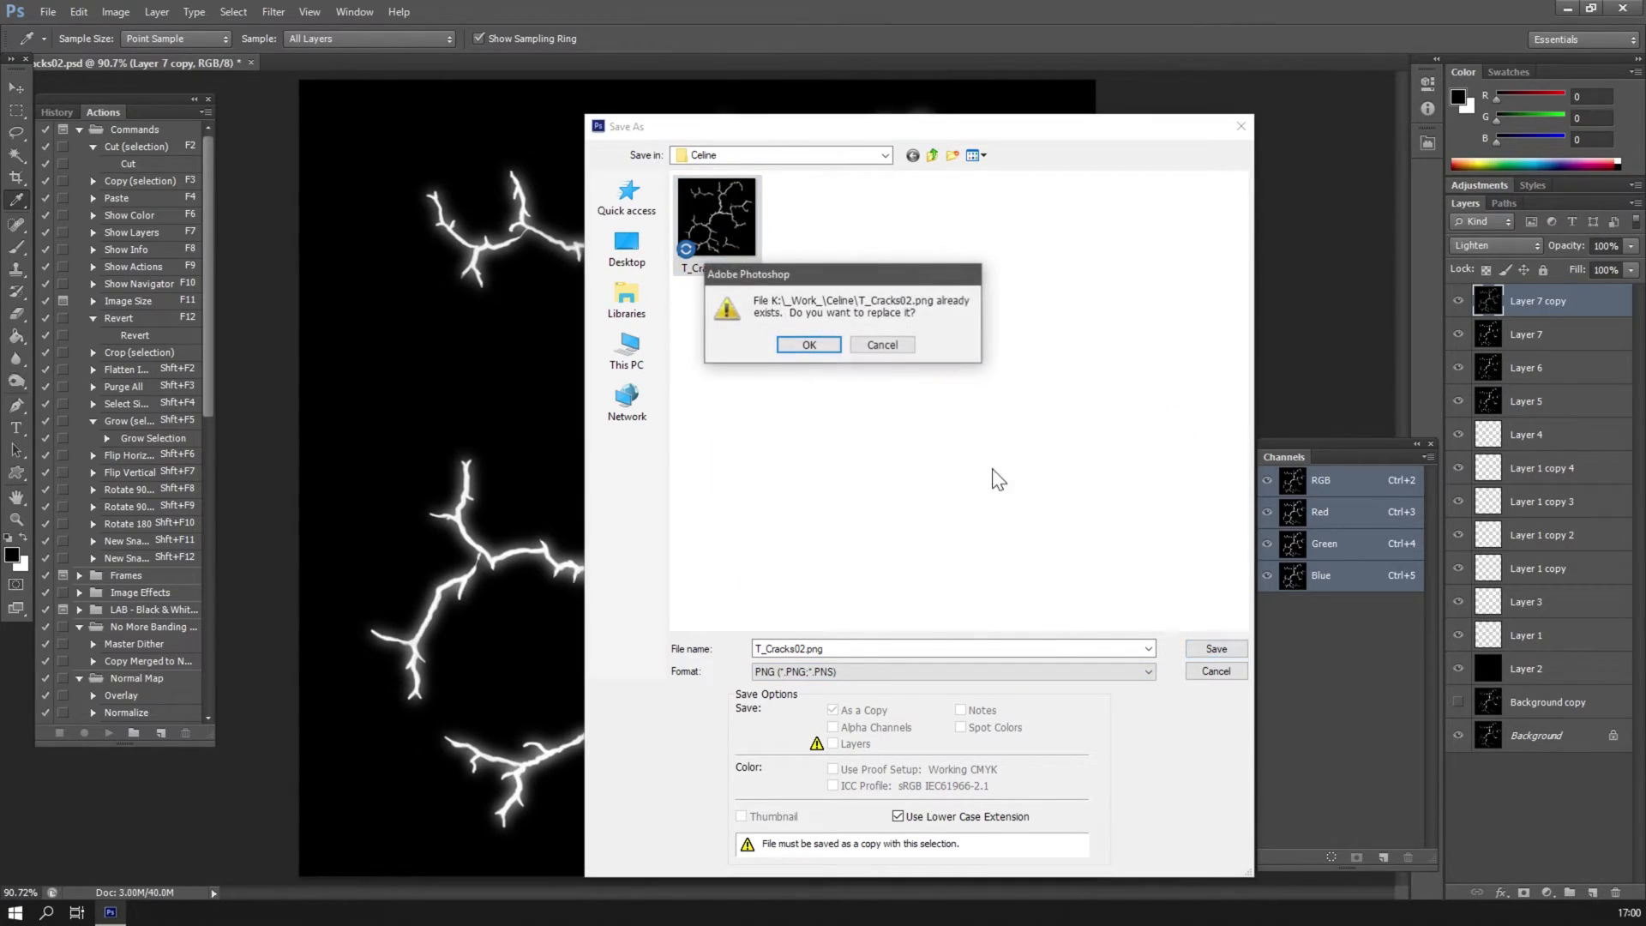
pyautogui.click(839, 346)
pyautogui.click(1191, 250)
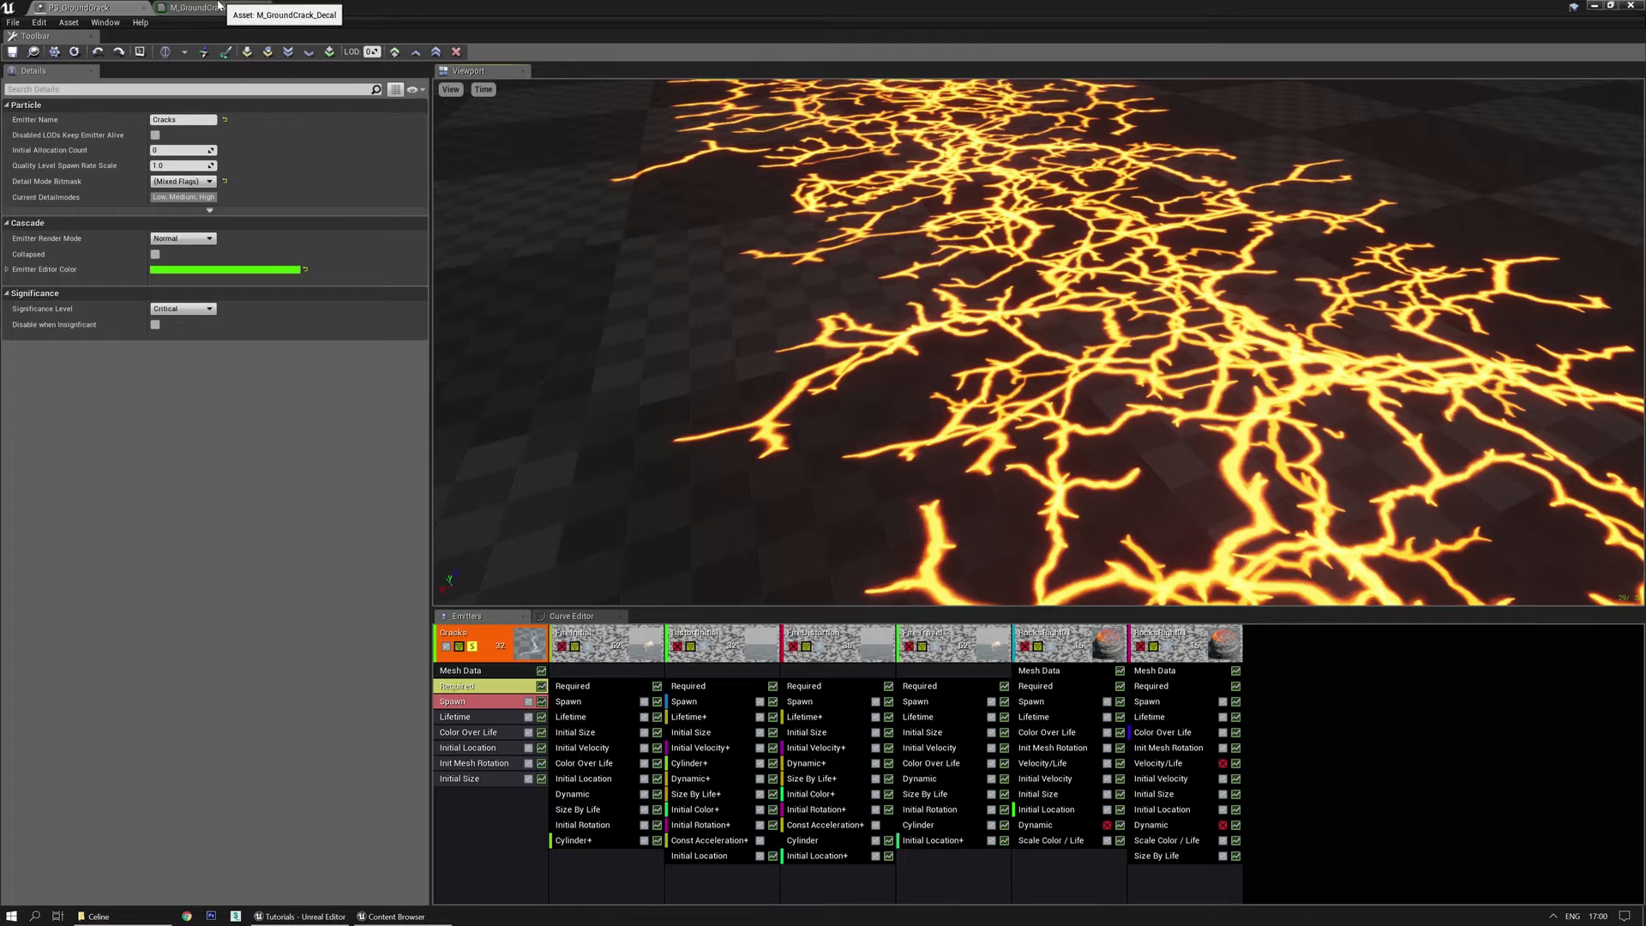
# Switch to Unreal Engine and reimport the T_Cracks02 texture from the Celine Textures folder.
pyautogui.click(220, 7)
pyautogui.click(34, 52)
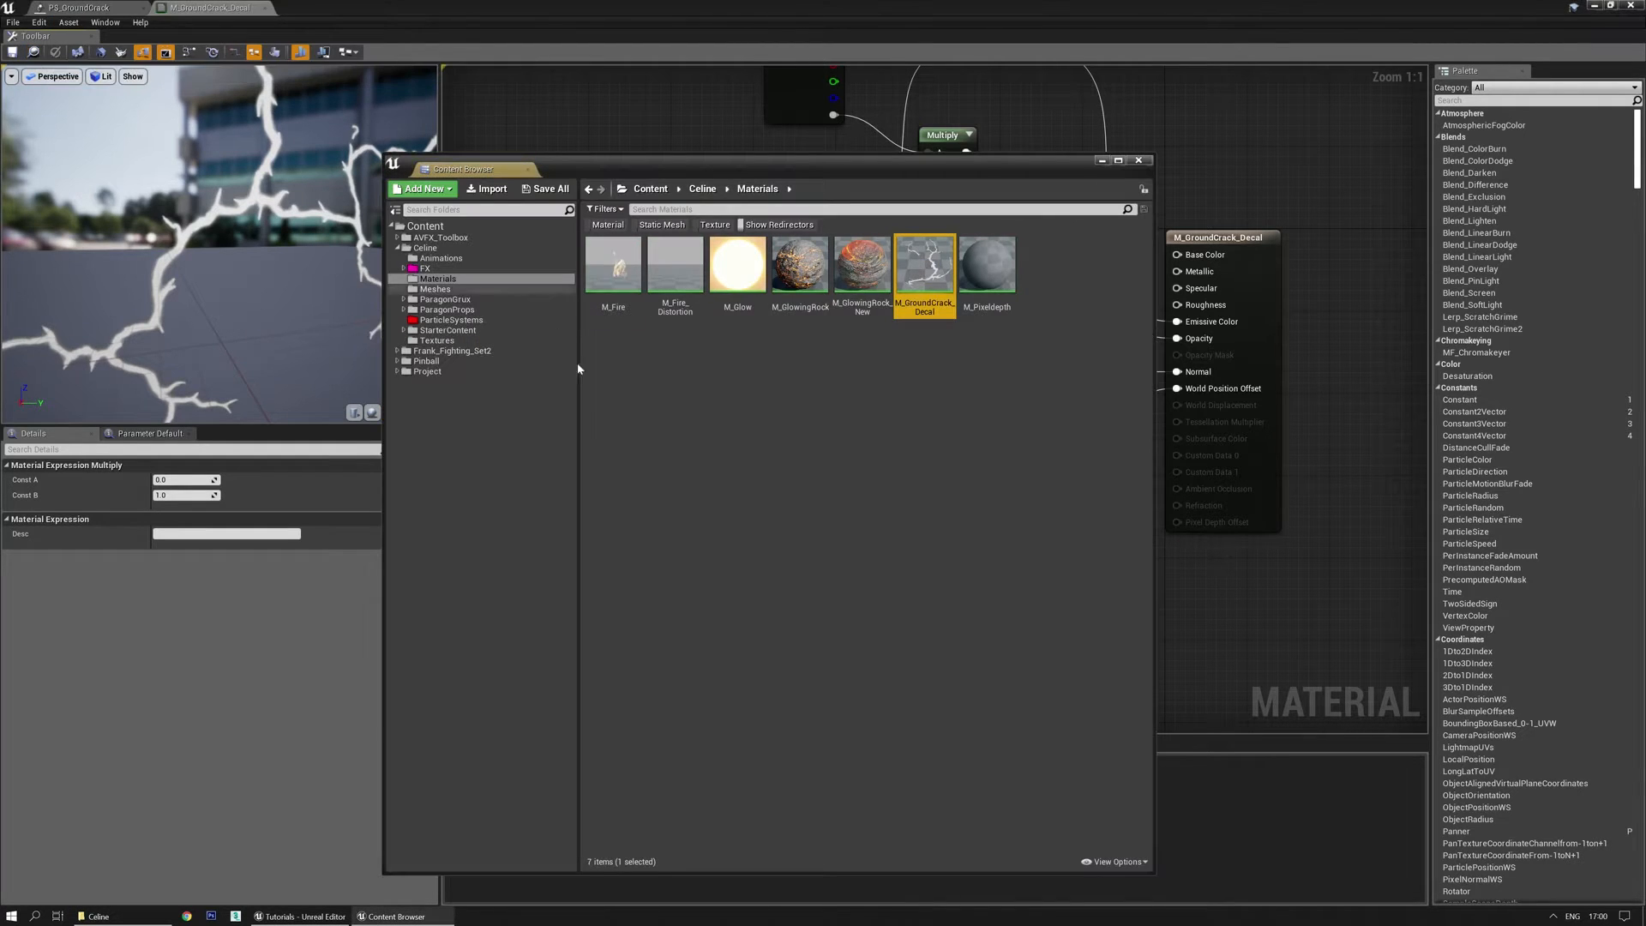
pyautogui.click(454, 330)
pyautogui.click(452, 351)
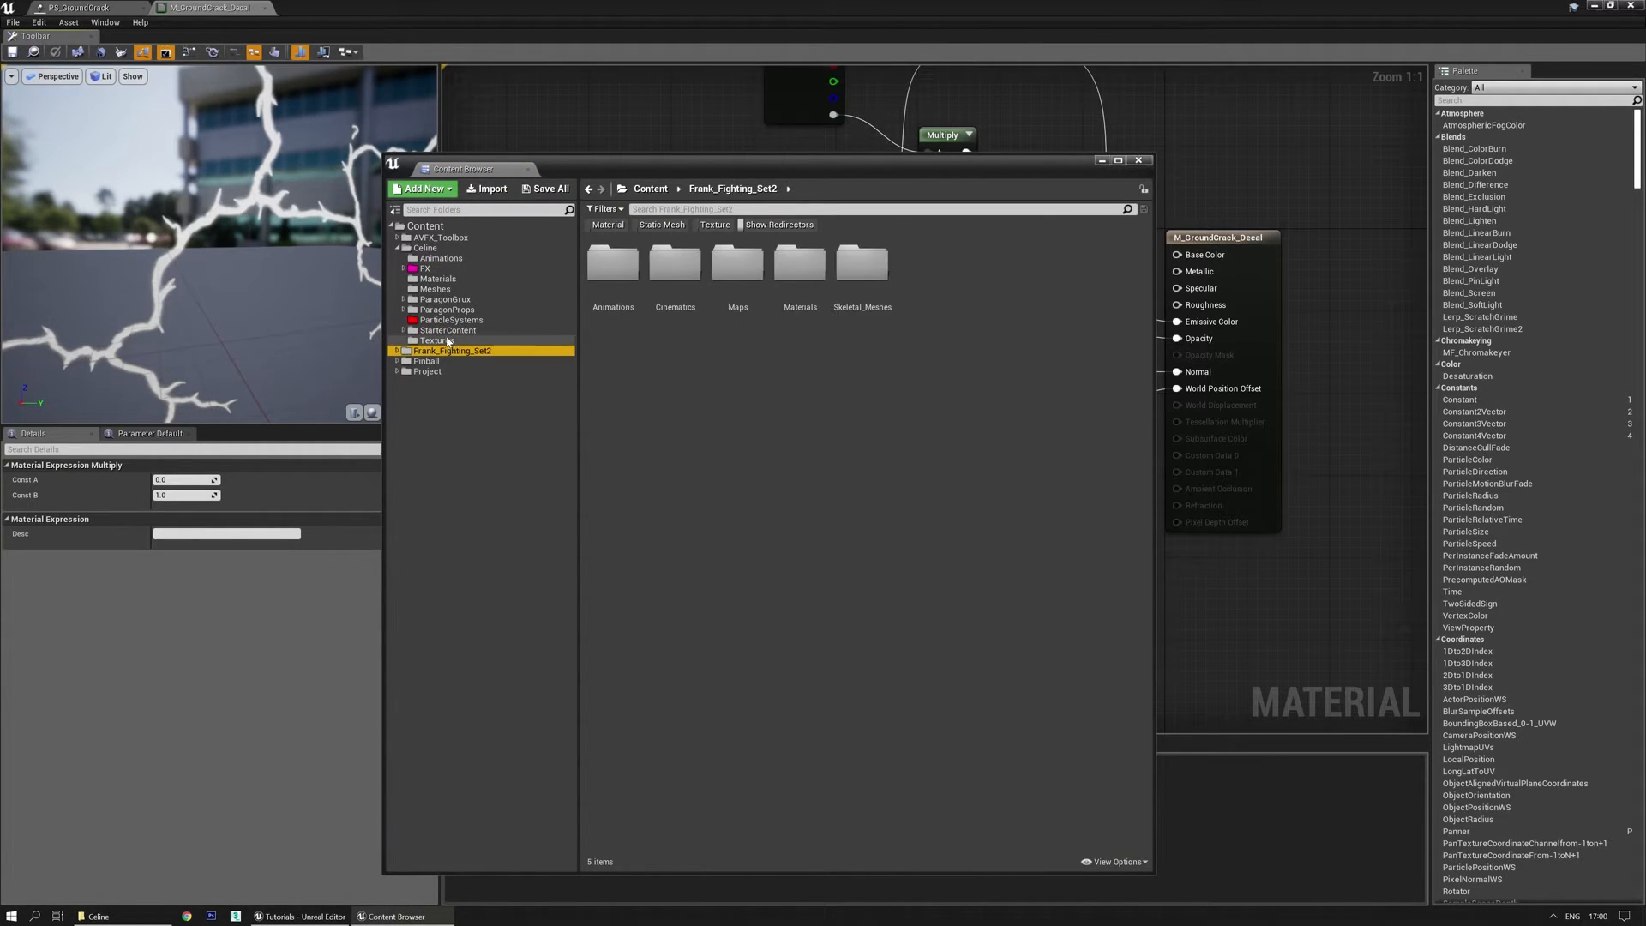
pyautogui.click(437, 340)
pyautogui.click(628, 253)
pyautogui.rightClick(628, 253)
pyautogui.click(675, 327)
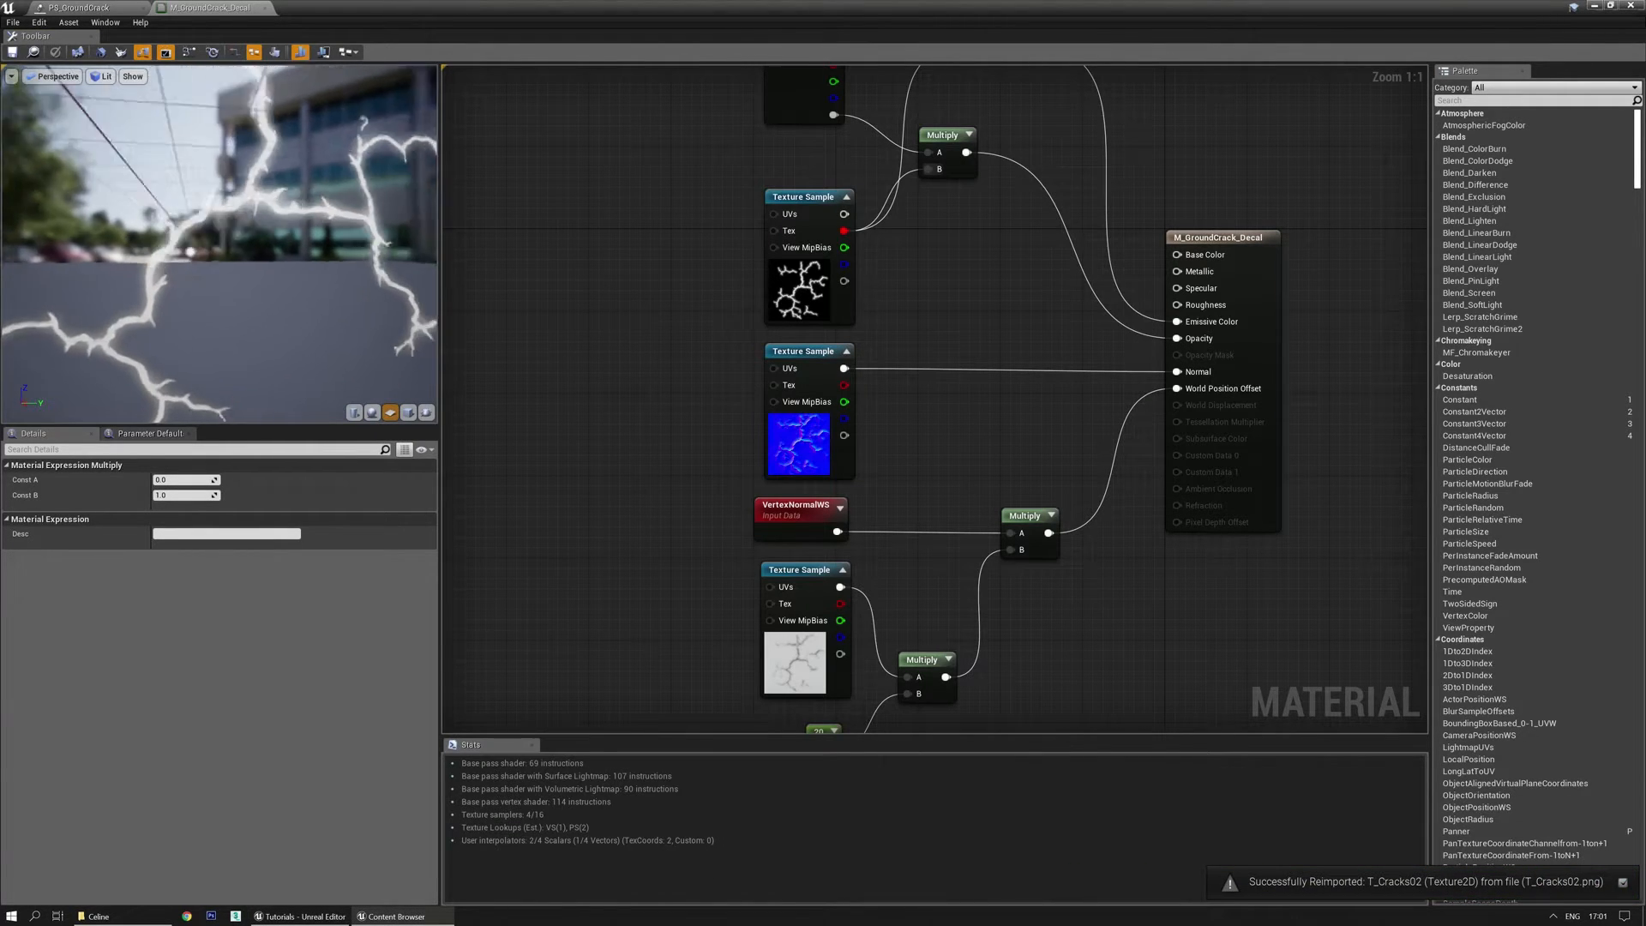
# Examine the glowing cracks with the reimported texture in the PS_GroundCrack particle preview.
pyautogui.moveTo(118, 89)
pyautogui.mouseDown()
pyautogui.moveTo(144, 101)
pyautogui.moveTo(118, 89)
pyautogui.mouseUp()
pyautogui.click(102, 12)
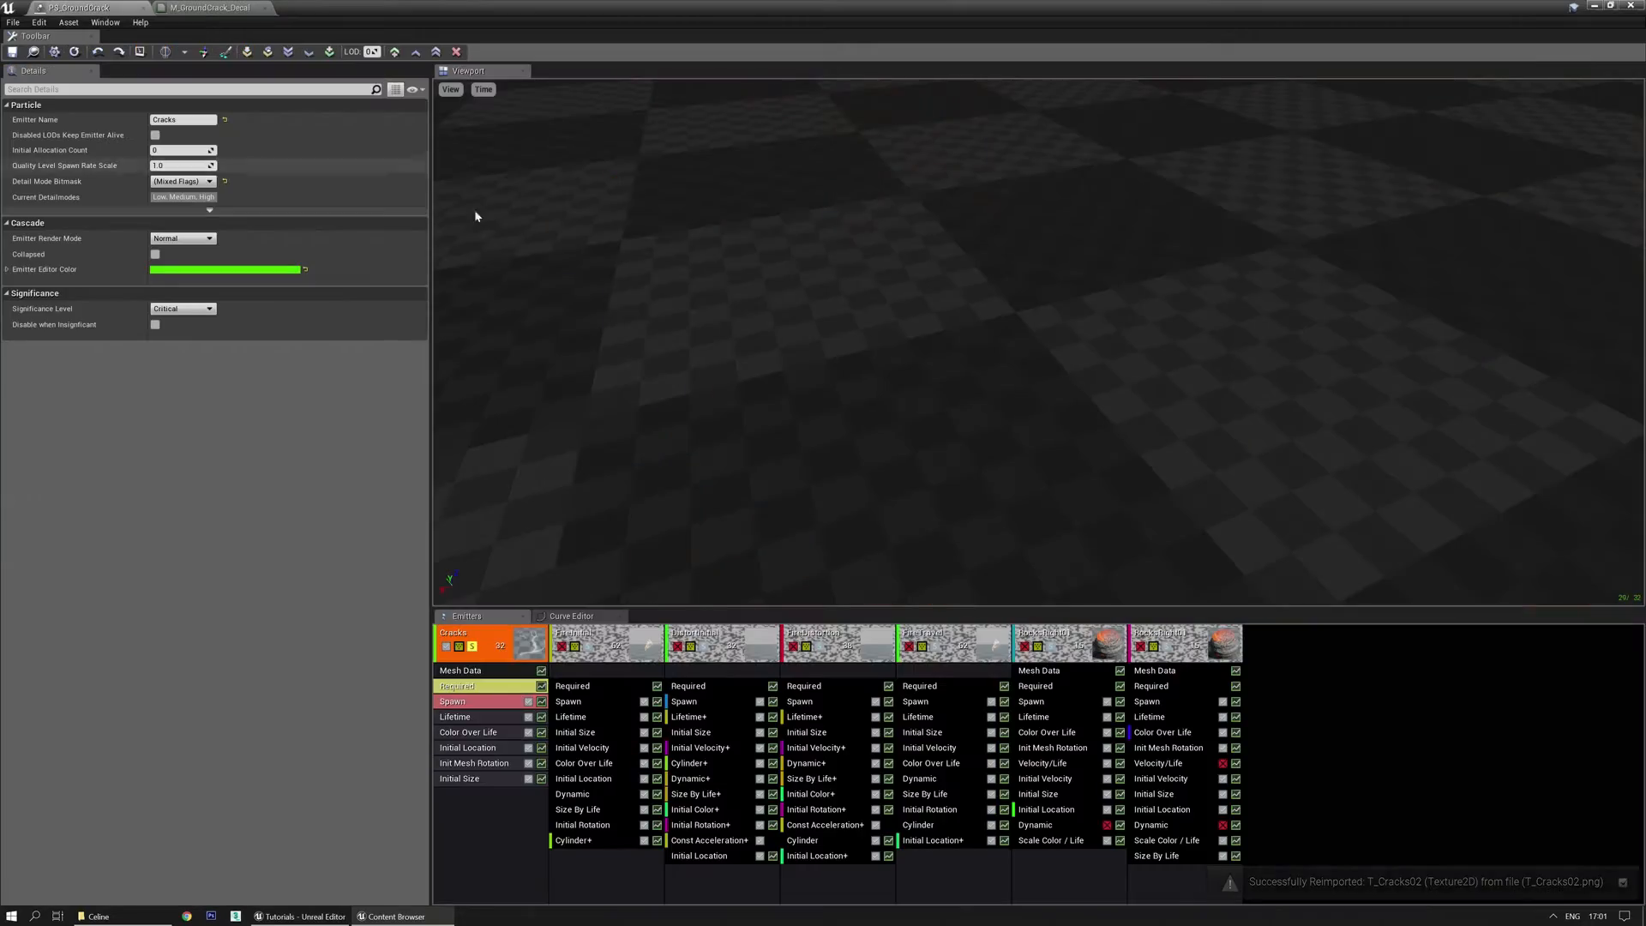
pyautogui.moveTo(950, 347); pyautogui.dragTo(950, 257, button='right')
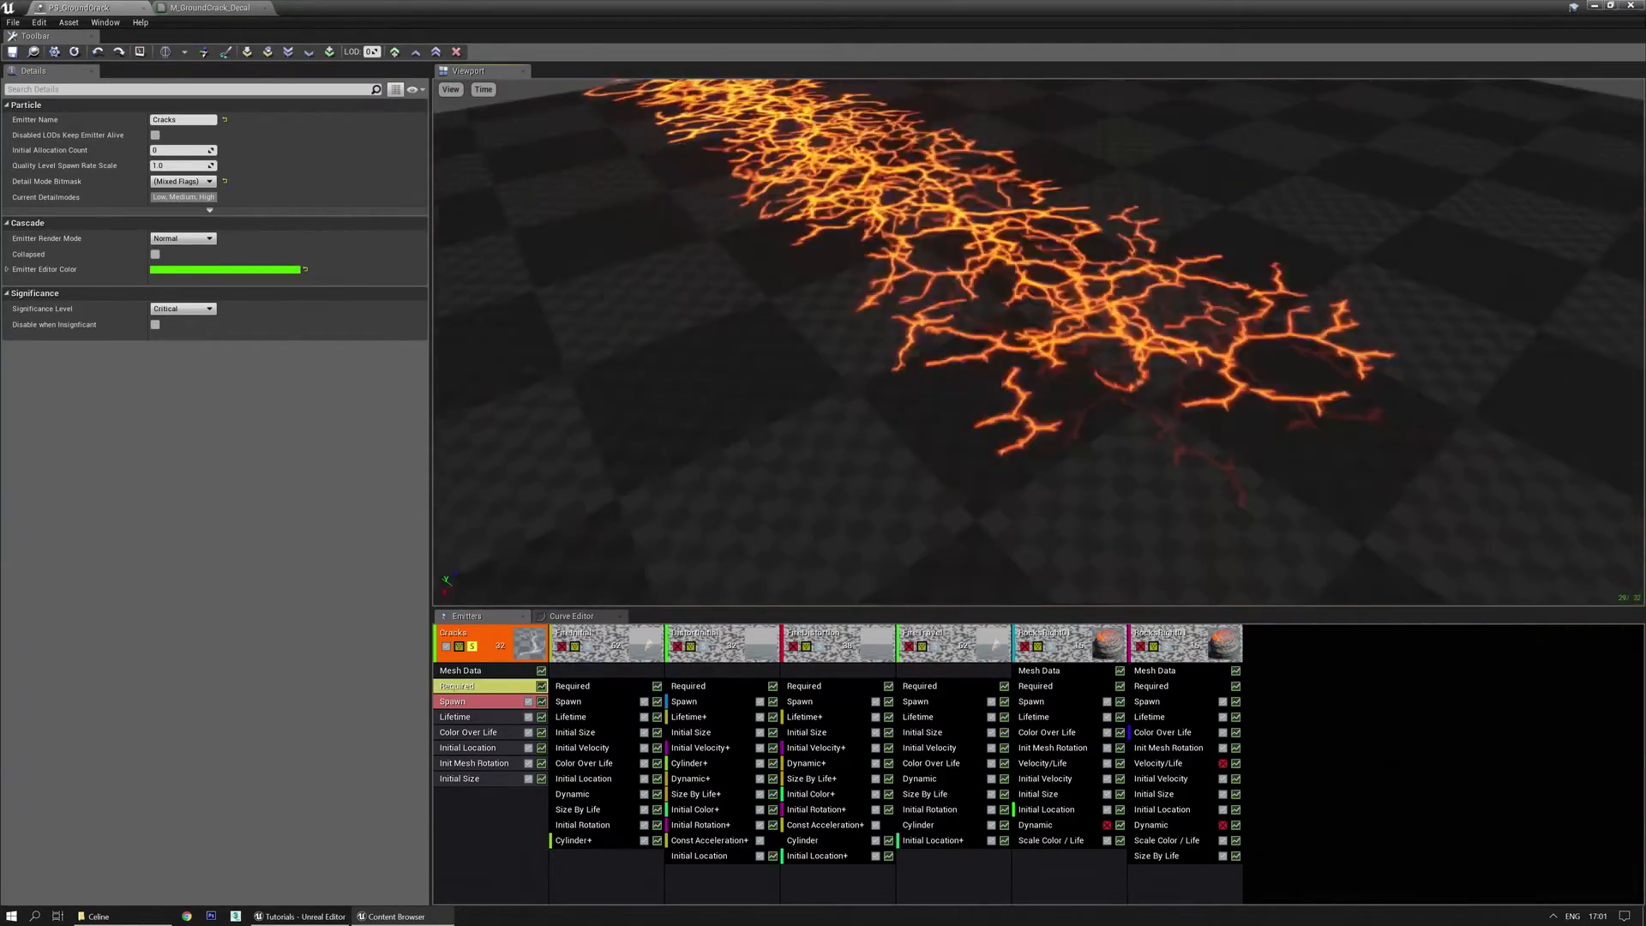
pyautogui.moveTo(950, 347); pyautogui.dragTo(844, 350)
# In the Cracks emitter's Spawn rate curve, set Out Val to 10 for point 0 and 35 for point 1.
pyautogui.click(495, 698)
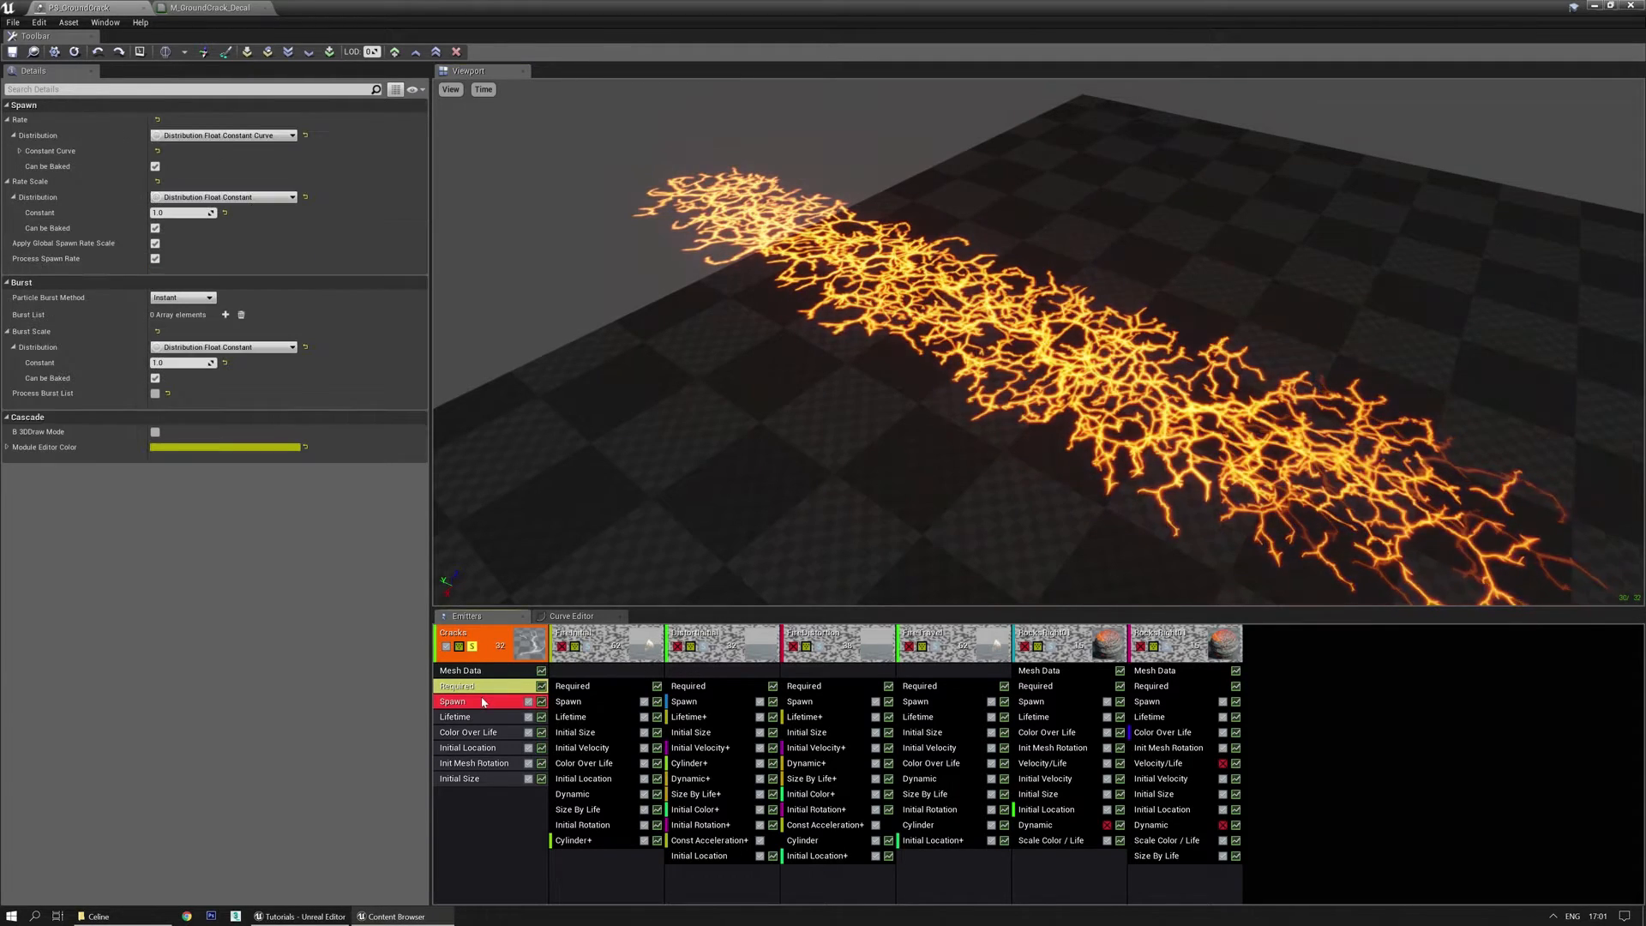
pyautogui.rightClick(271, 109)
pyautogui.click(302, 136)
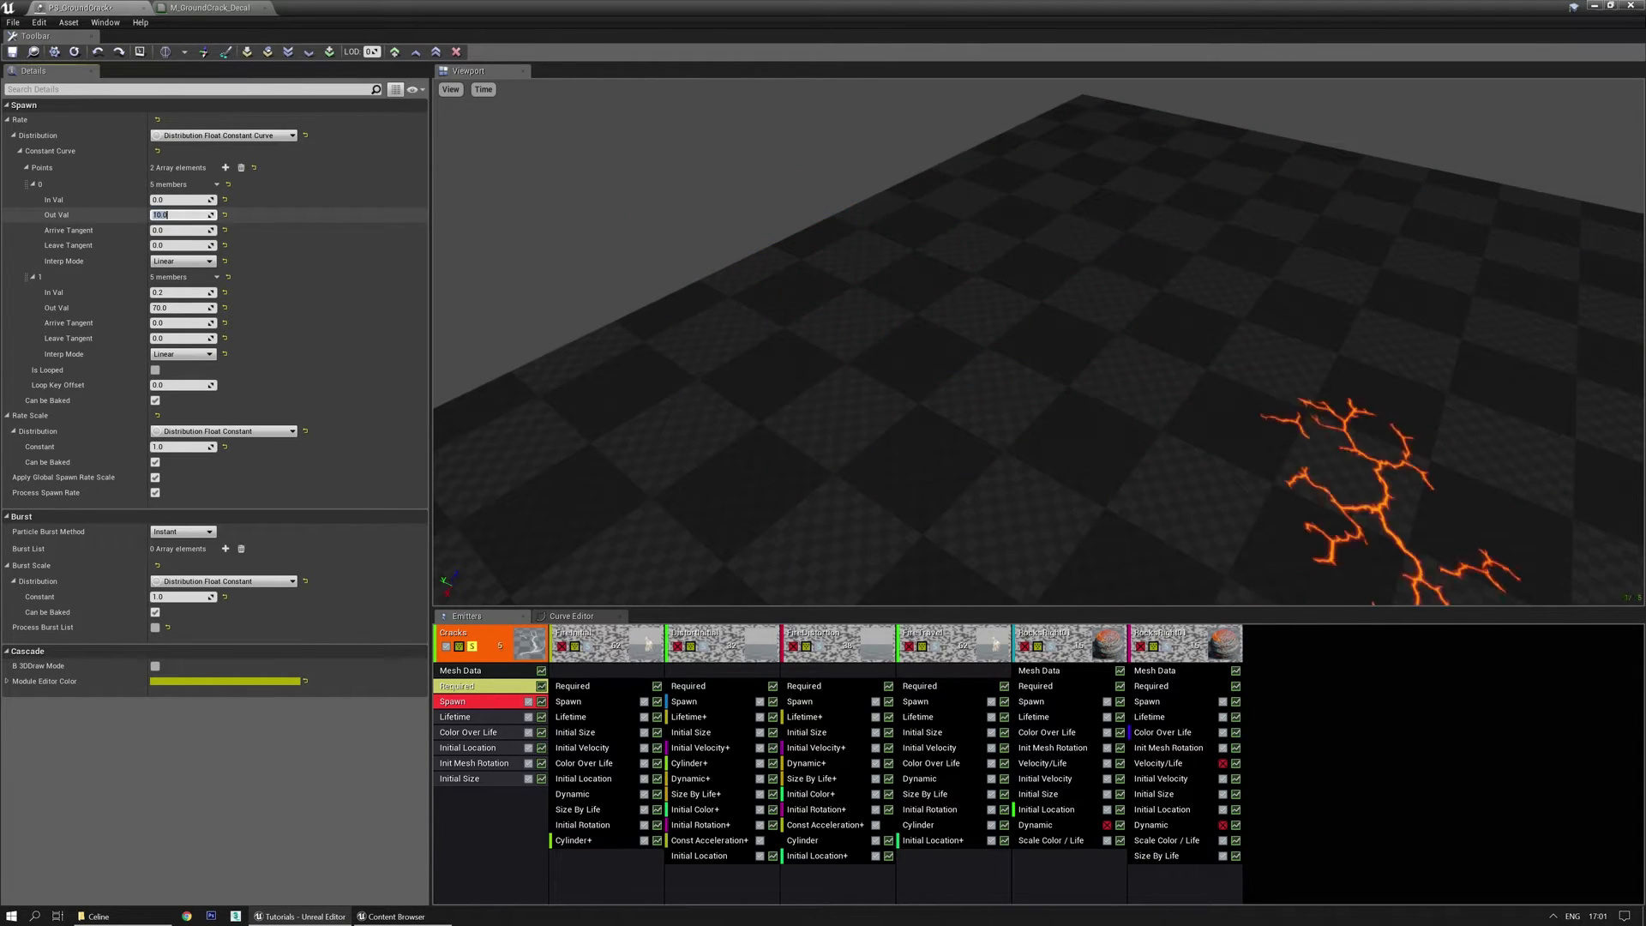
pyautogui.click(176, 308)
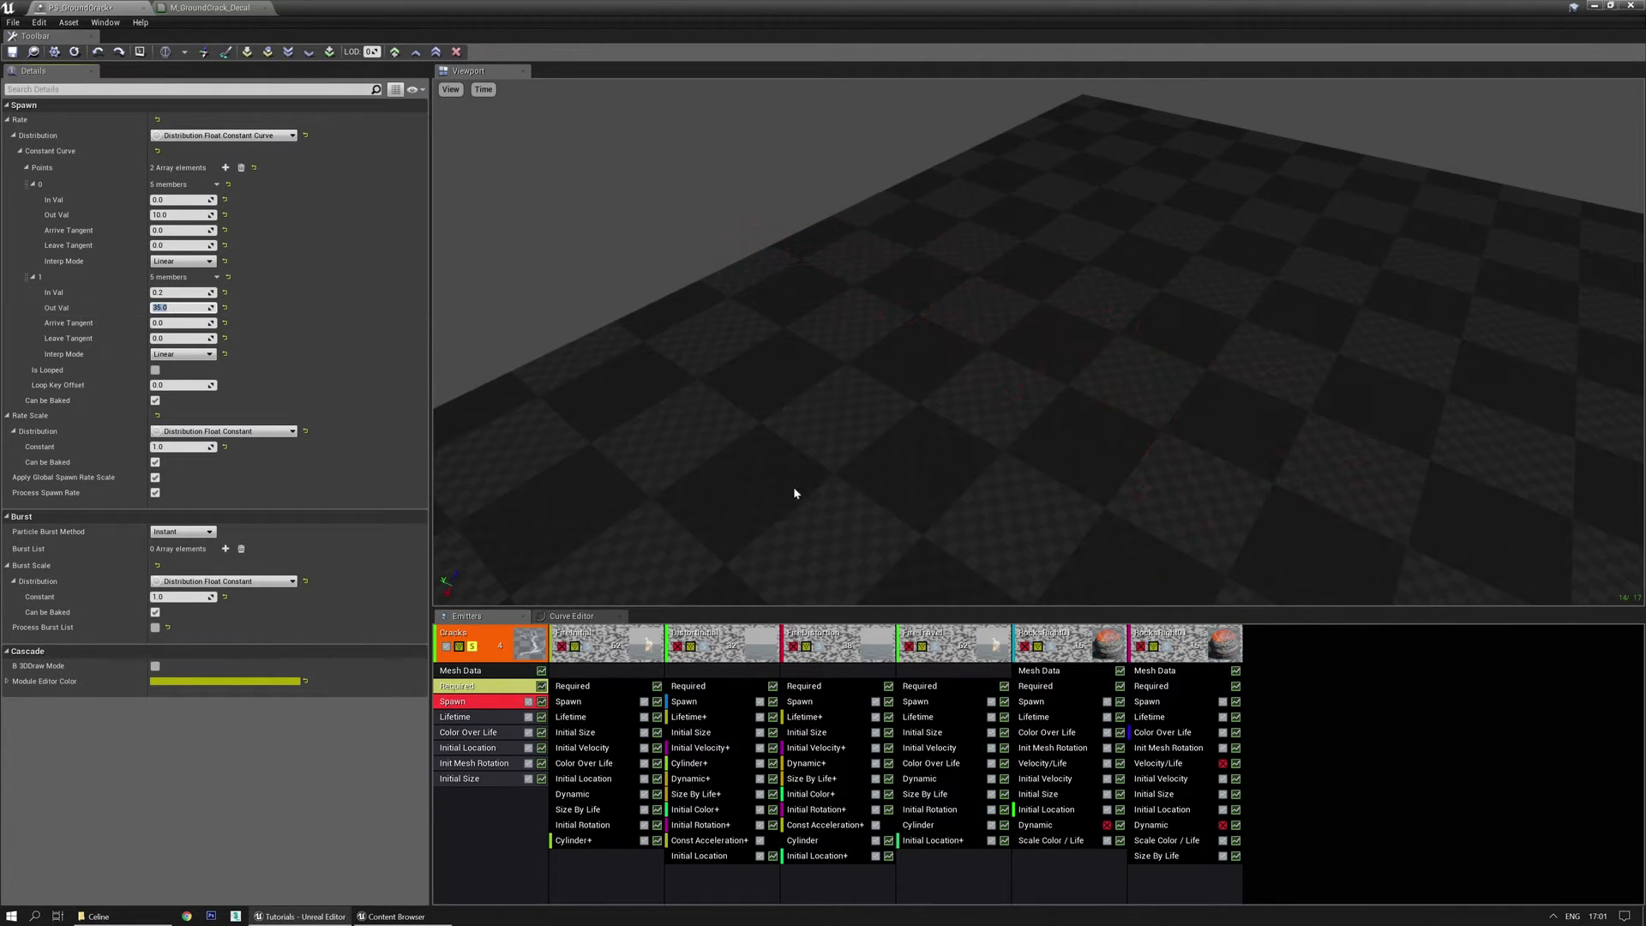
# In the Cracks emitter's Initial Size curve, set V1 of point 0's Out Val to 4, 4, 4.
pyautogui.click(463, 778)
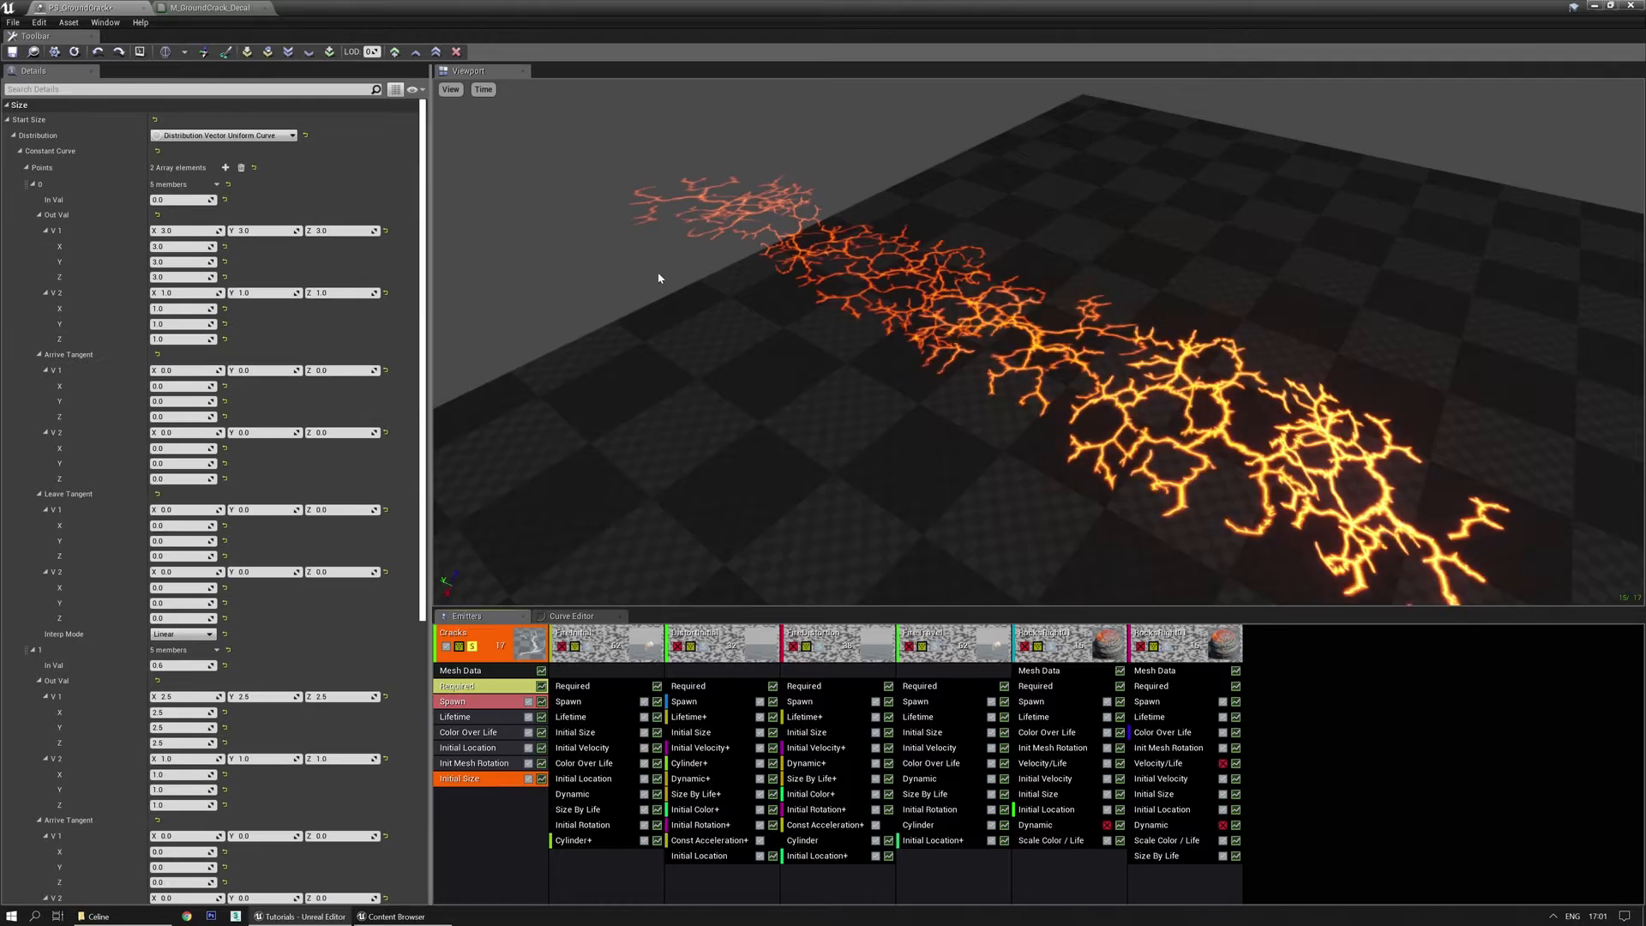
pyautogui.moveTo(638, 281); pyautogui.dragTo(673, 279)
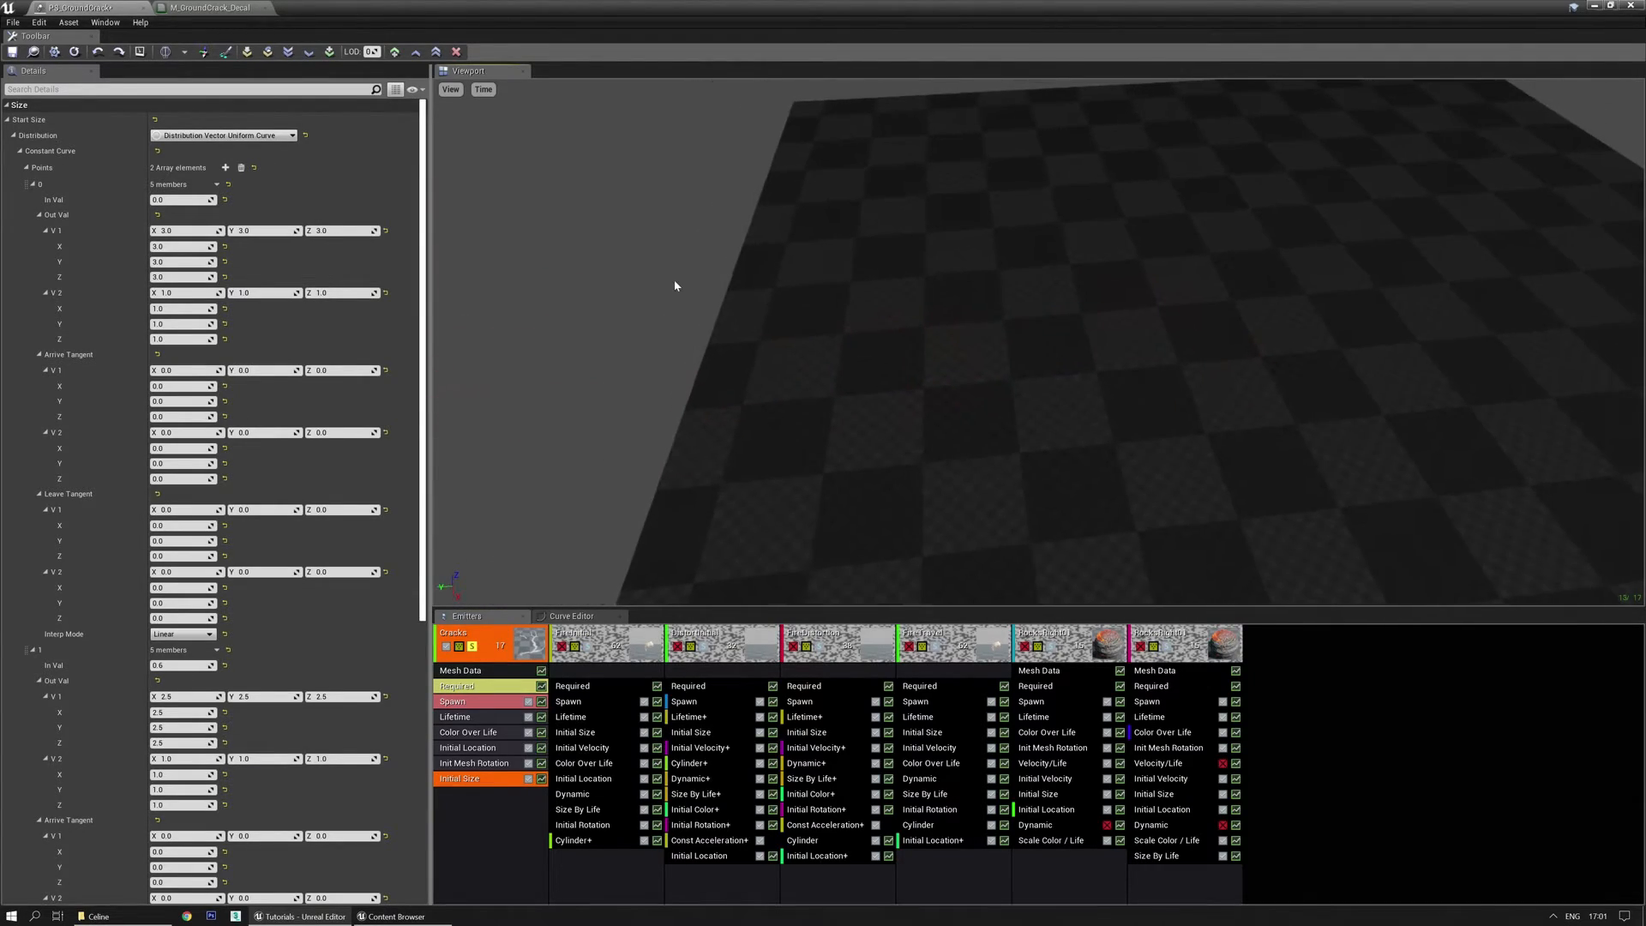
pyautogui.moveTo(834, 267); pyautogui.dragTo(939, 344)
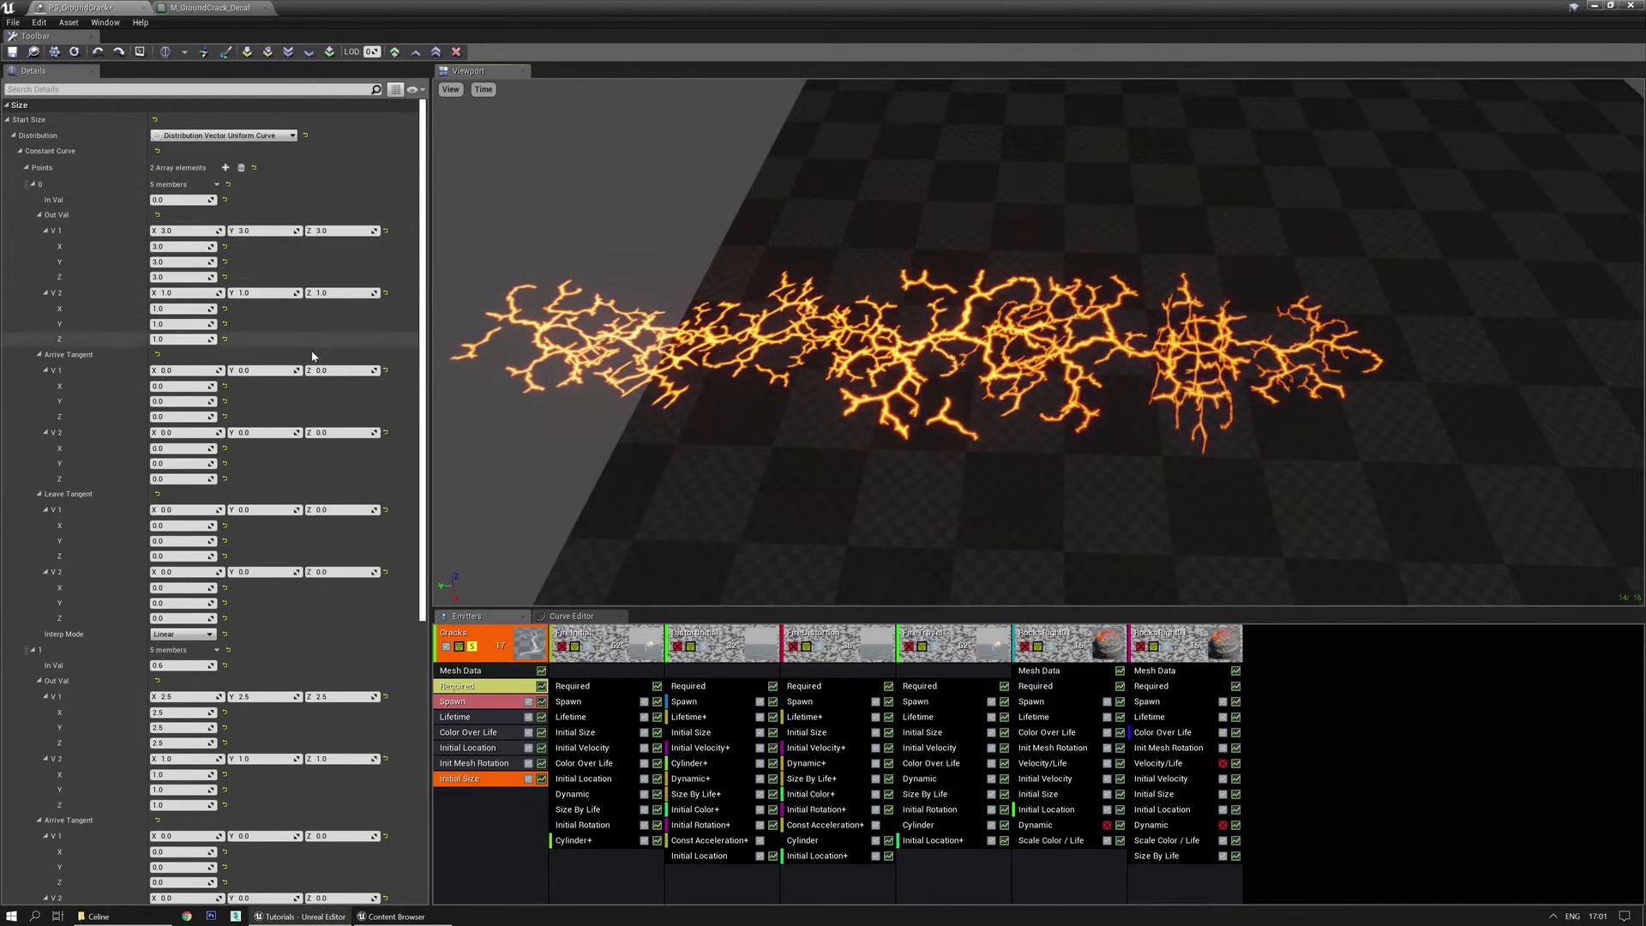
pyautogui.click(188, 230)
pyautogui.write('4')
pyautogui.press('Tab')
pyautogui.write('4')
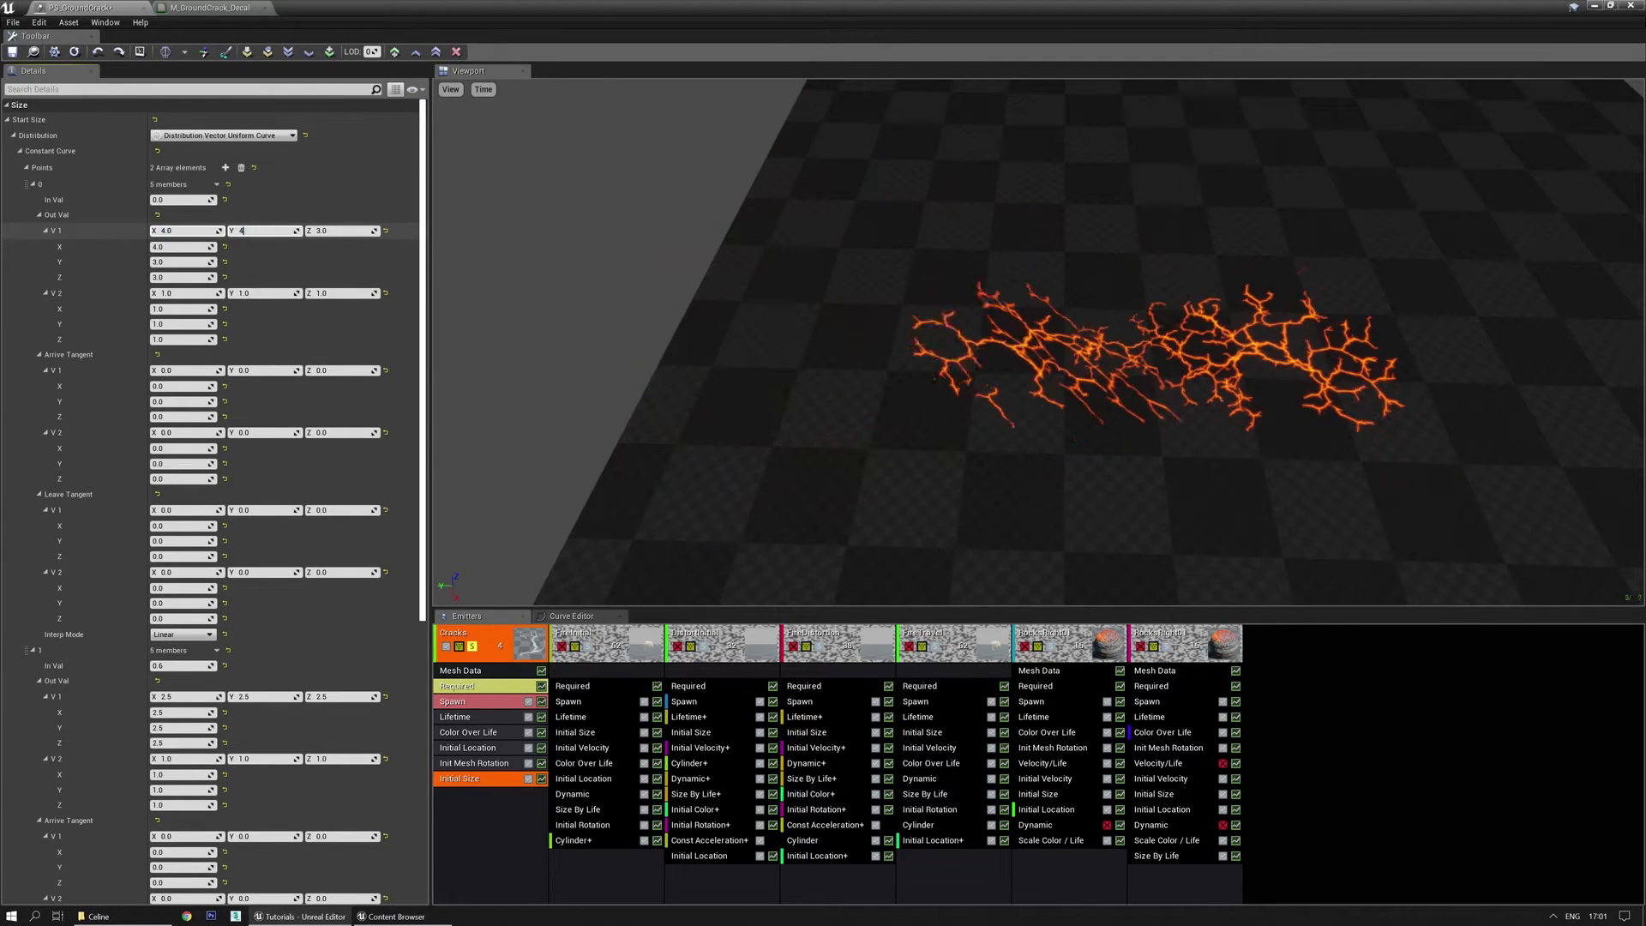
pyautogui.press('Tab')
pyautogui.write('4')
pyautogui.press('Tab')
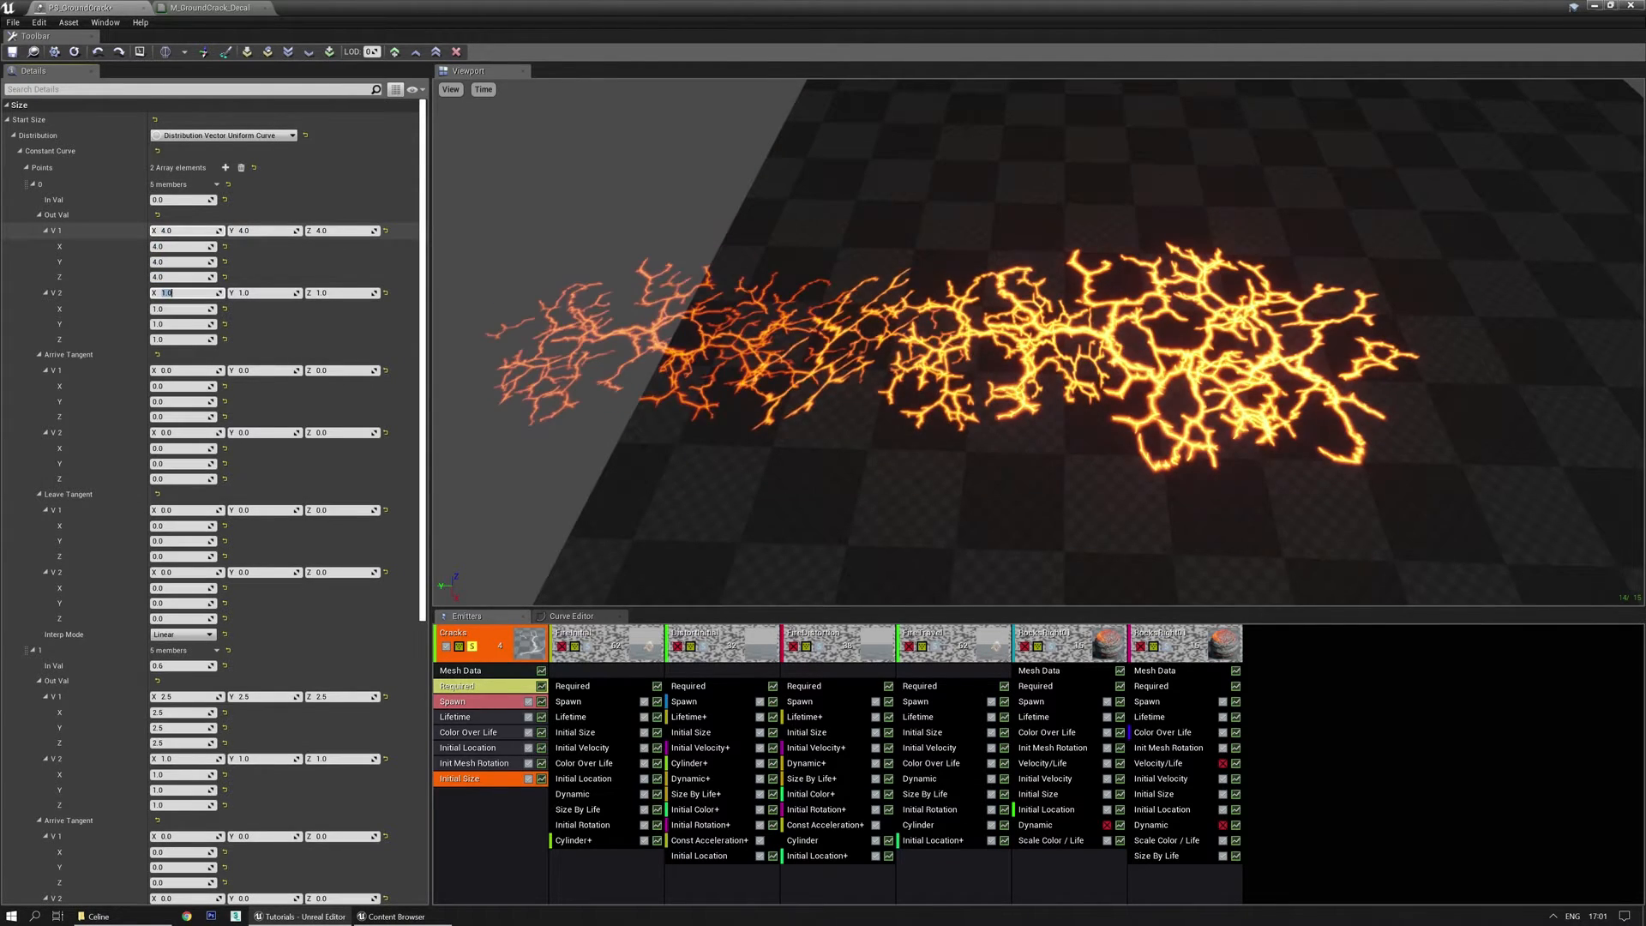
# Set V2 of point 0's Out Val in the Initial Size curve to 2, 2, 2.
pyautogui.write('2')
pyautogui.press('Tab')
pyautogui.write('2')
pyautogui.press('Tab')
pyautogui.write('2')
pyautogui.press('Return')
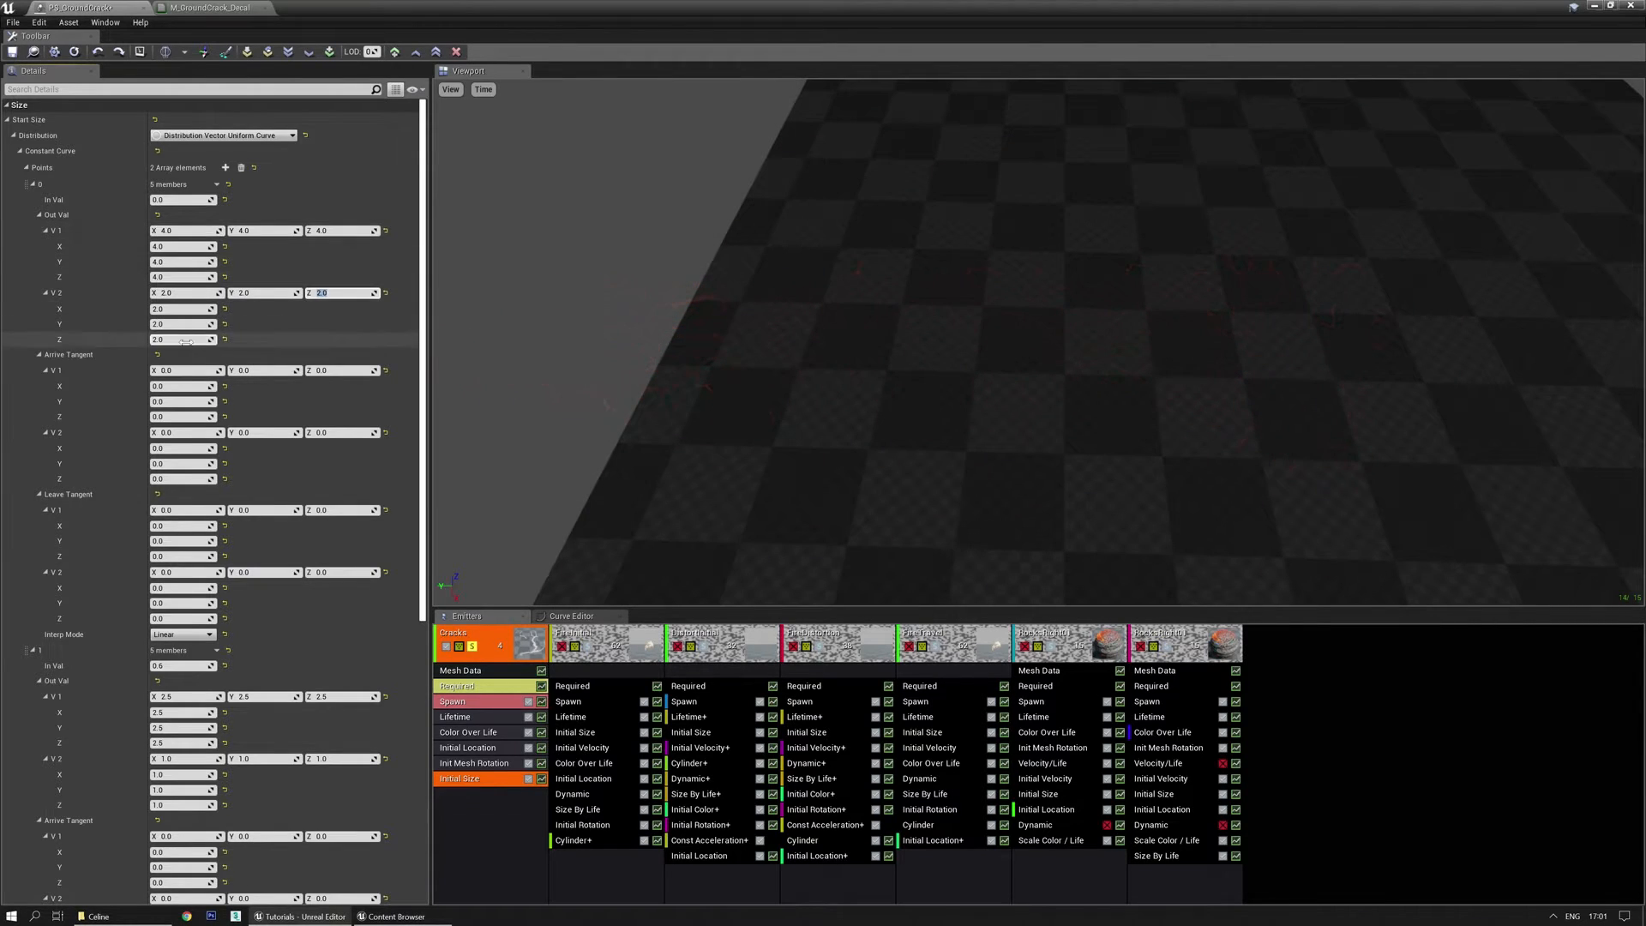
# Enable Use Extremes for the Start Size distribution and check the cracks' size variation in the preview.
pyautogui.scroll(-3, 225, 526)
pyautogui.scroll(-8, 225, 526)
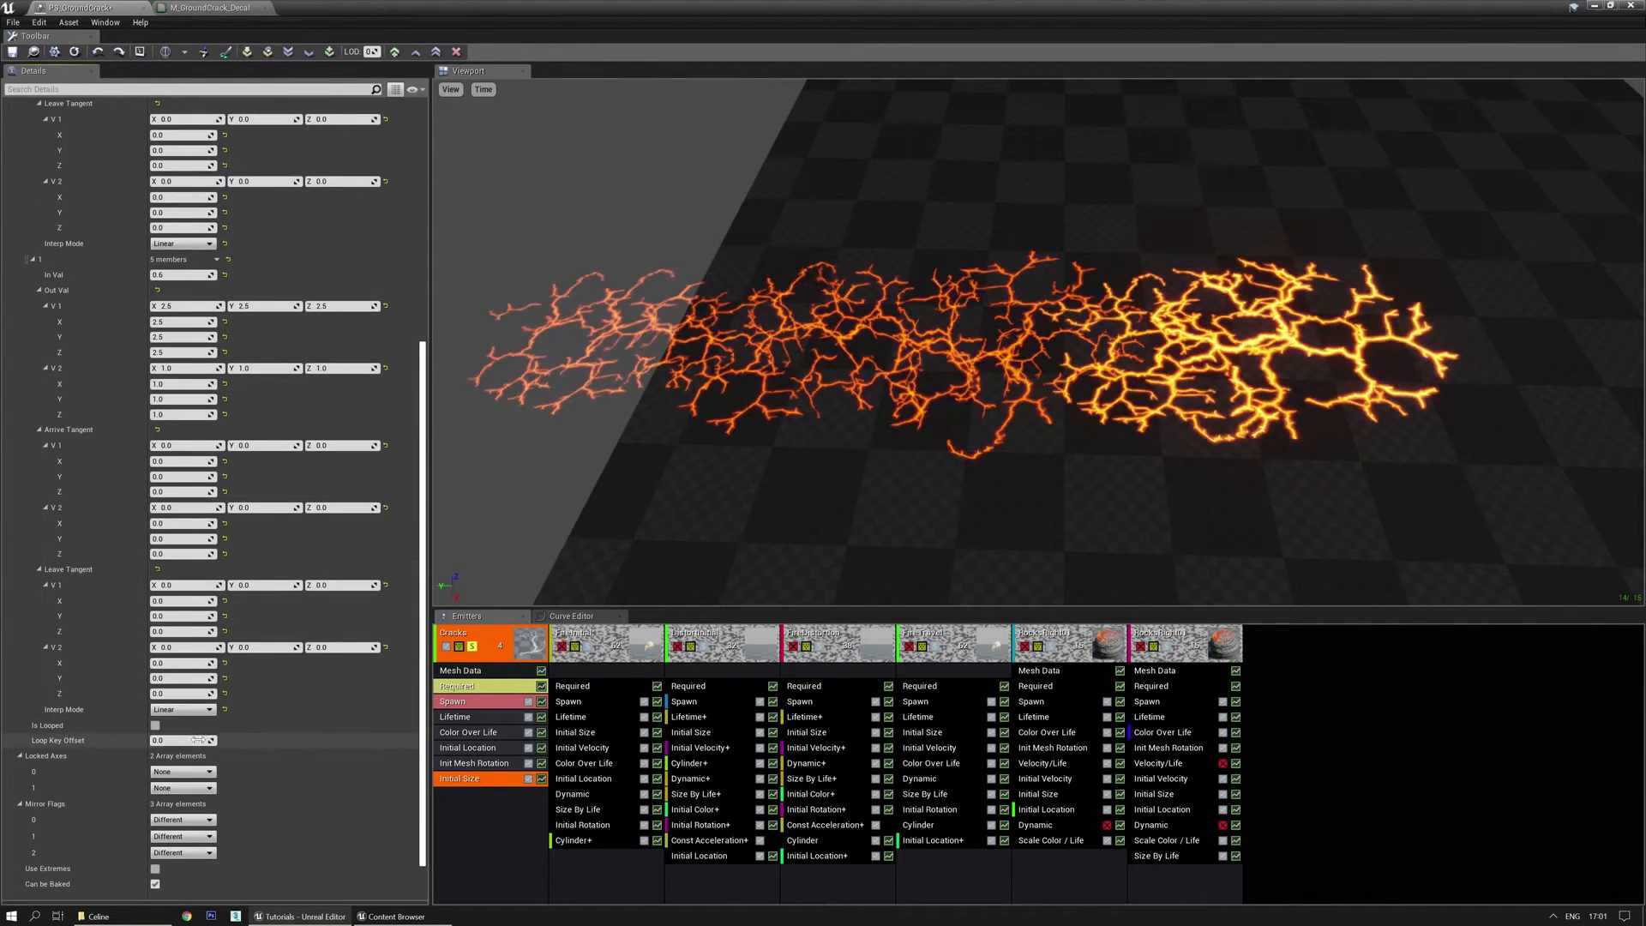
pyautogui.click(155, 819)
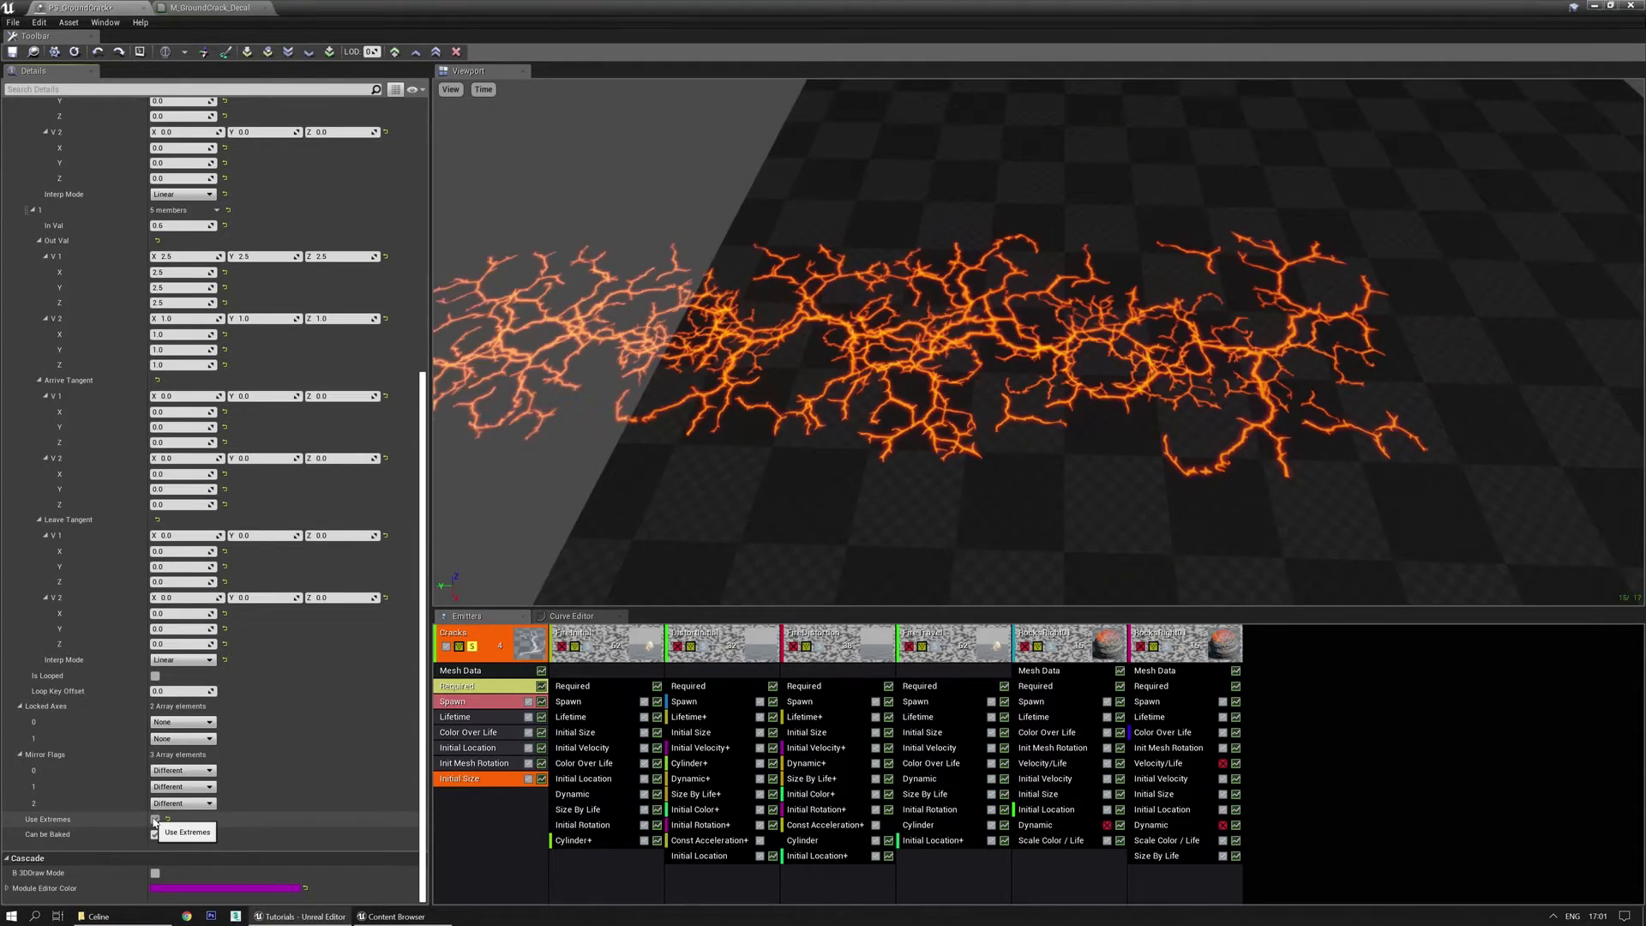
pyautogui.moveTo(757, 514); pyautogui.dragTo(600, 501)
pyautogui.moveTo(757, 515); pyautogui.dragTo(723, 512)
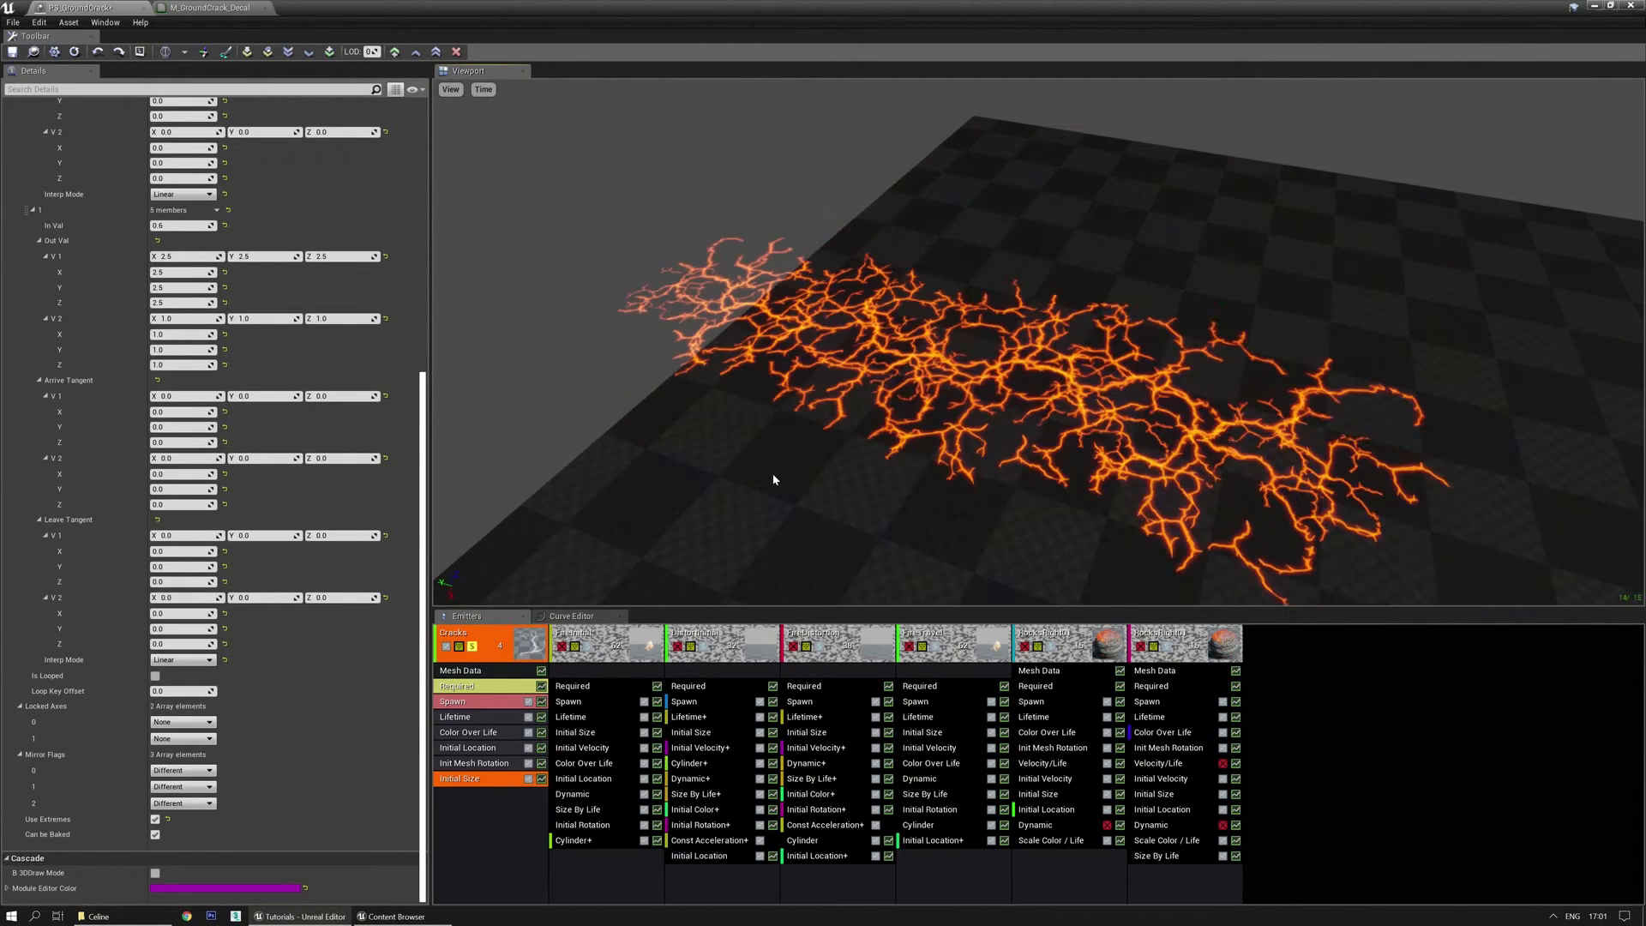
# Set V2 of point 0's Out Val in the Initial Size curve to 3, 3, 3 and check the cracks in the preview.
pyautogui.scroll(4, 234, 425)
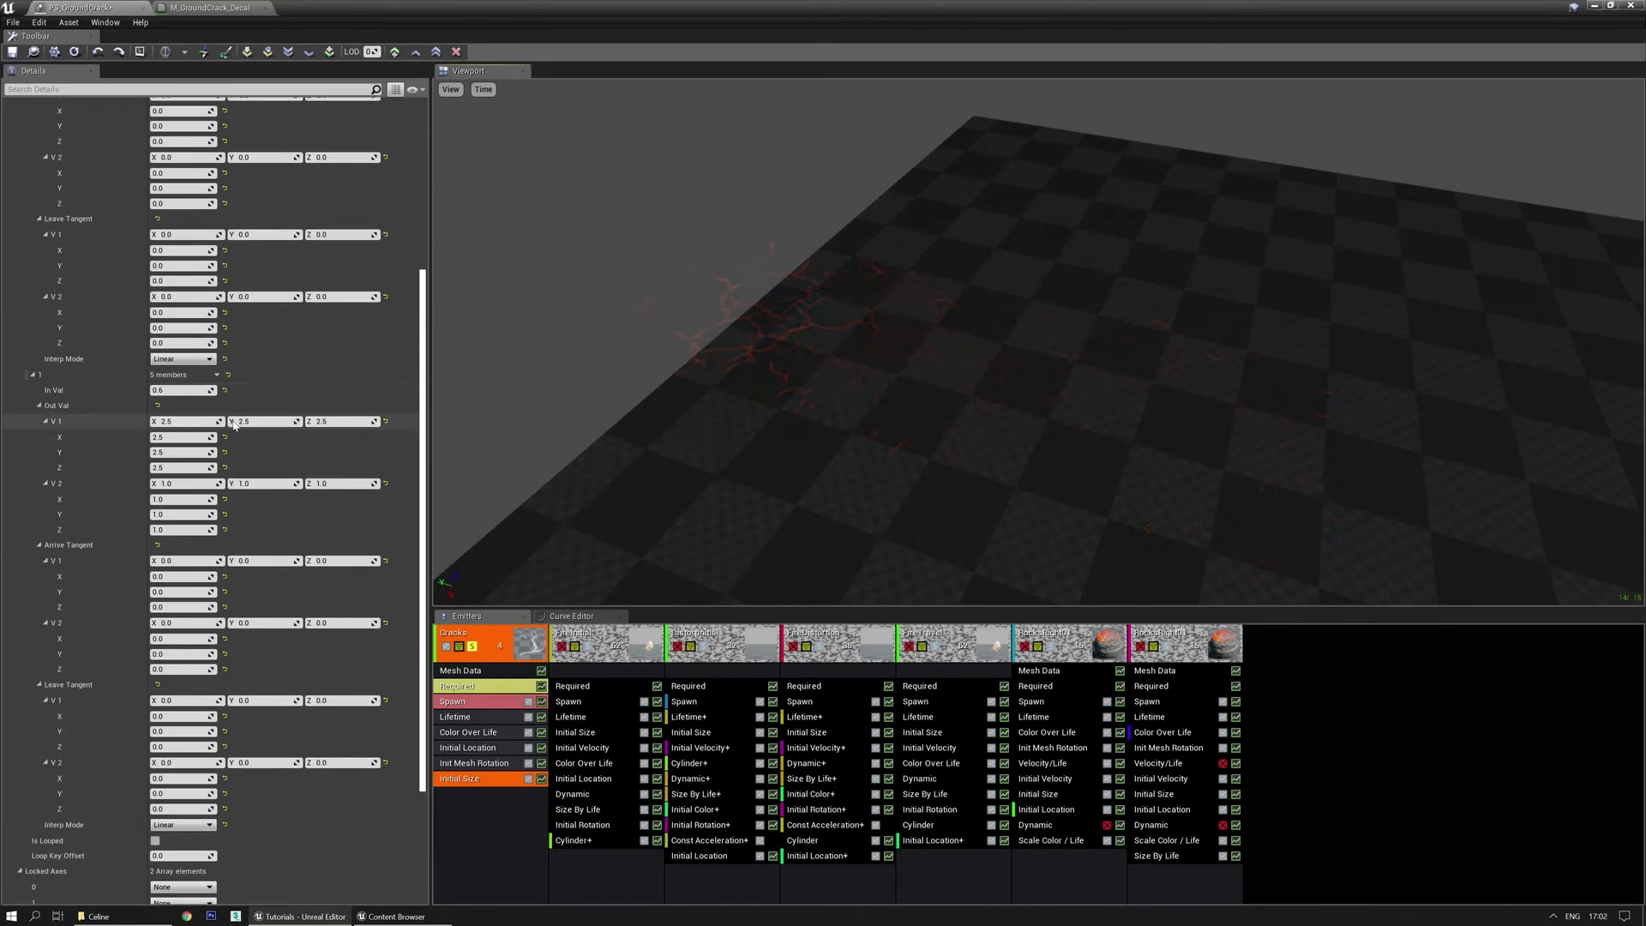
pyautogui.moveTo(714, 453); pyautogui.dragTo(758, 399)
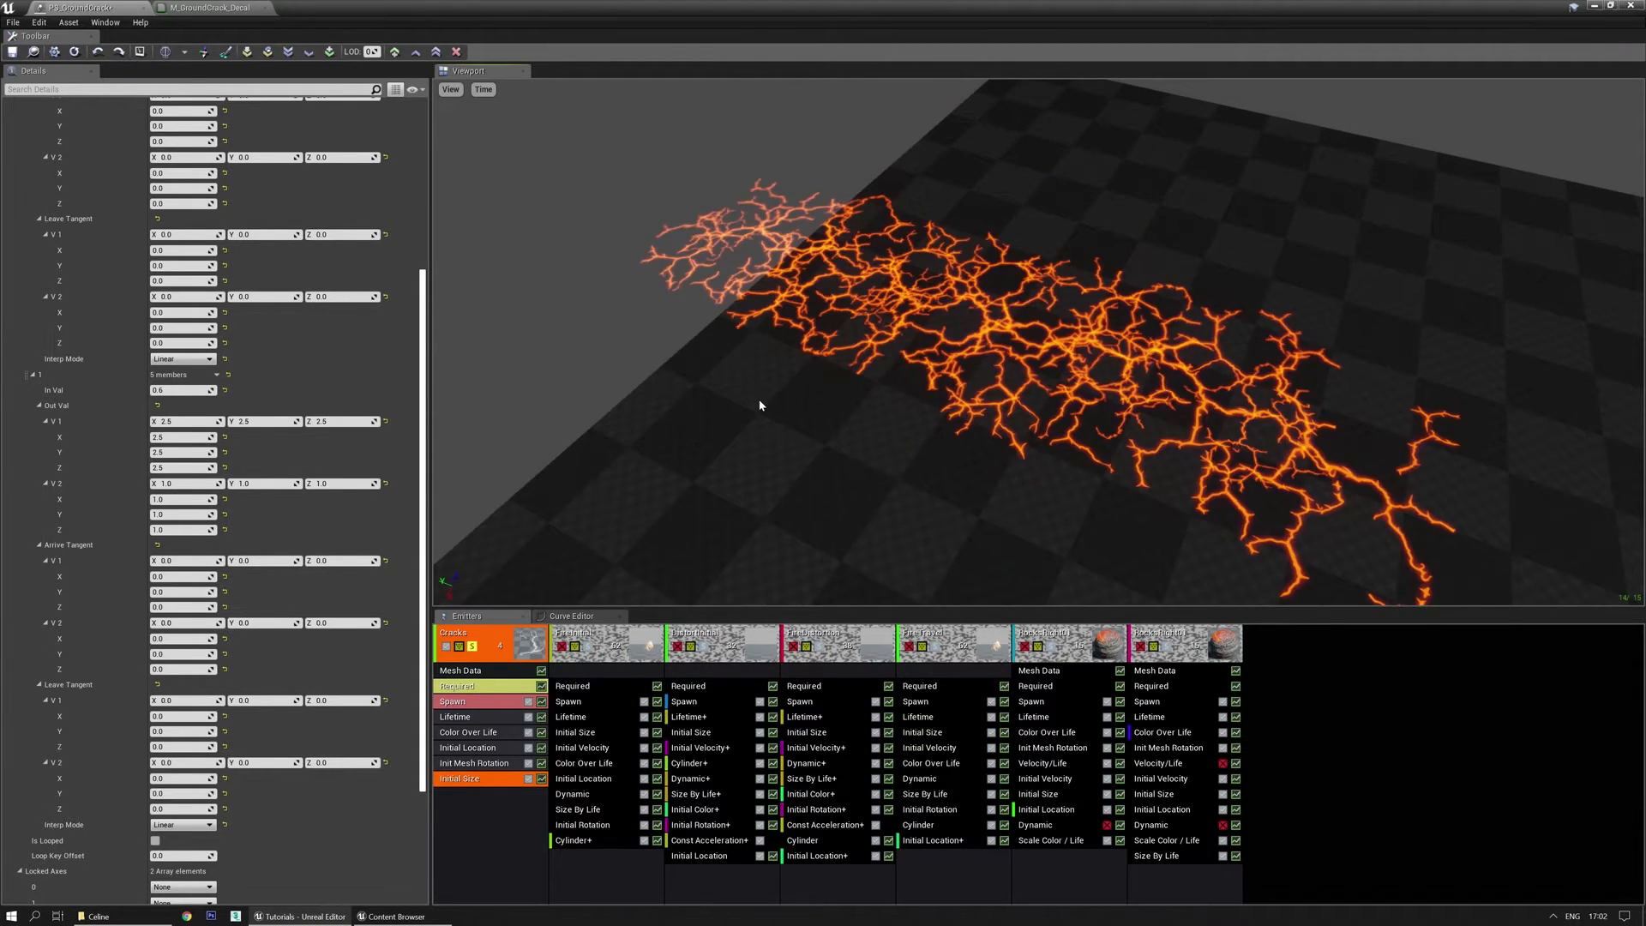
pyautogui.moveTo(759, 405); pyautogui.dragTo(518, 394)
pyautogui.scroll(10, 346, 344)
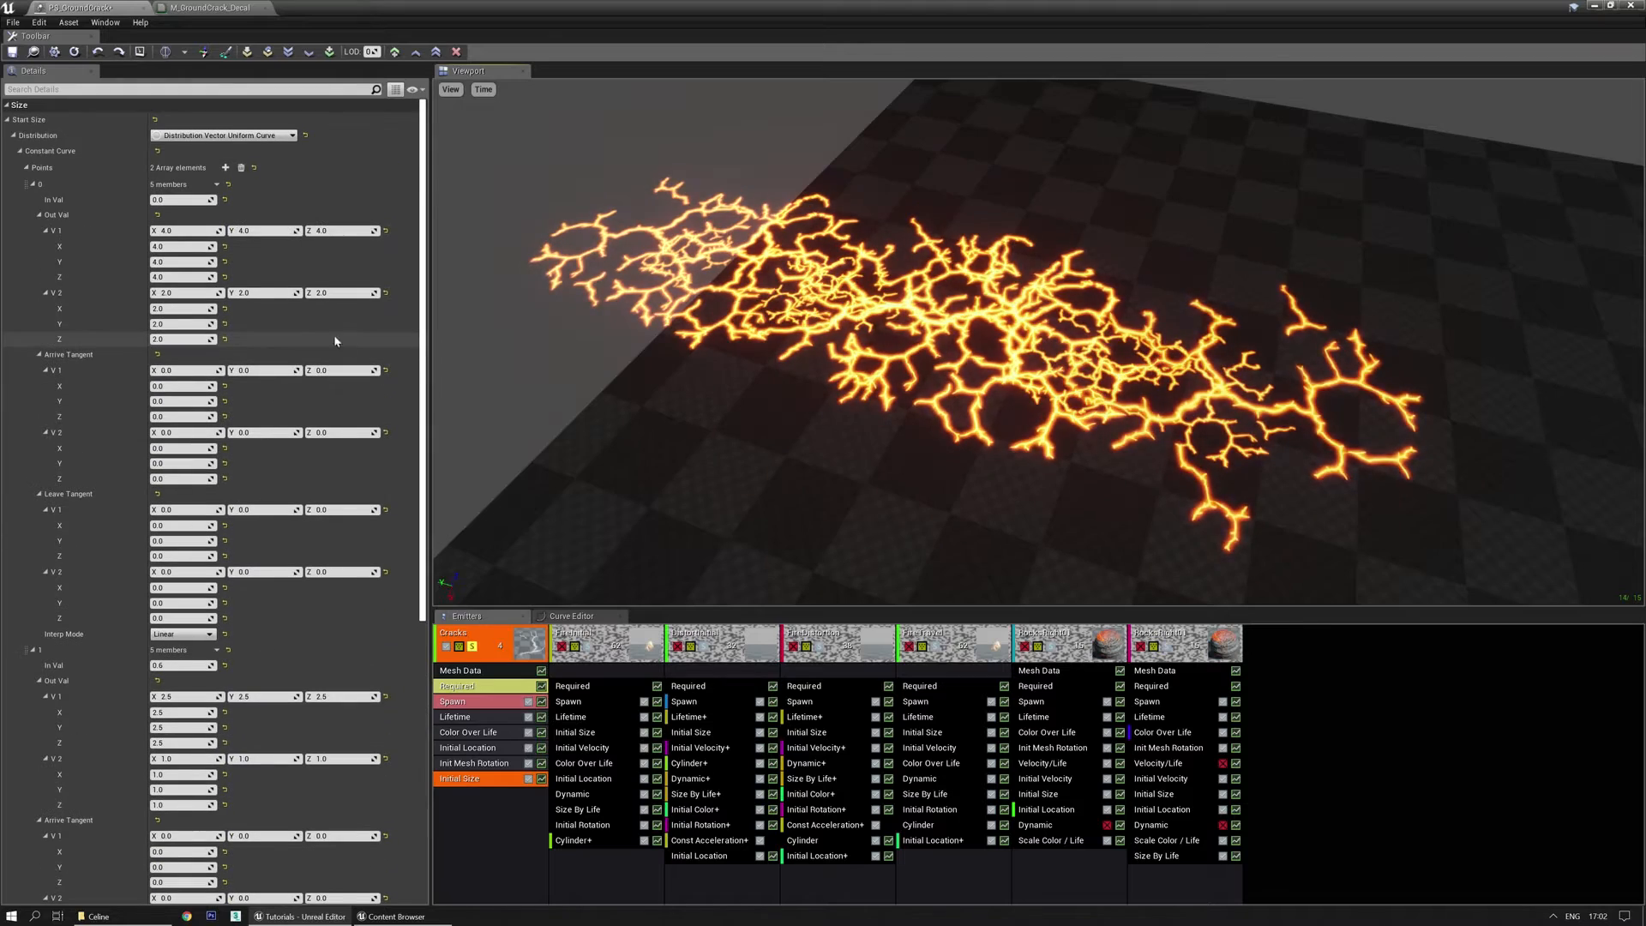
pyautogui.click(184, 293)
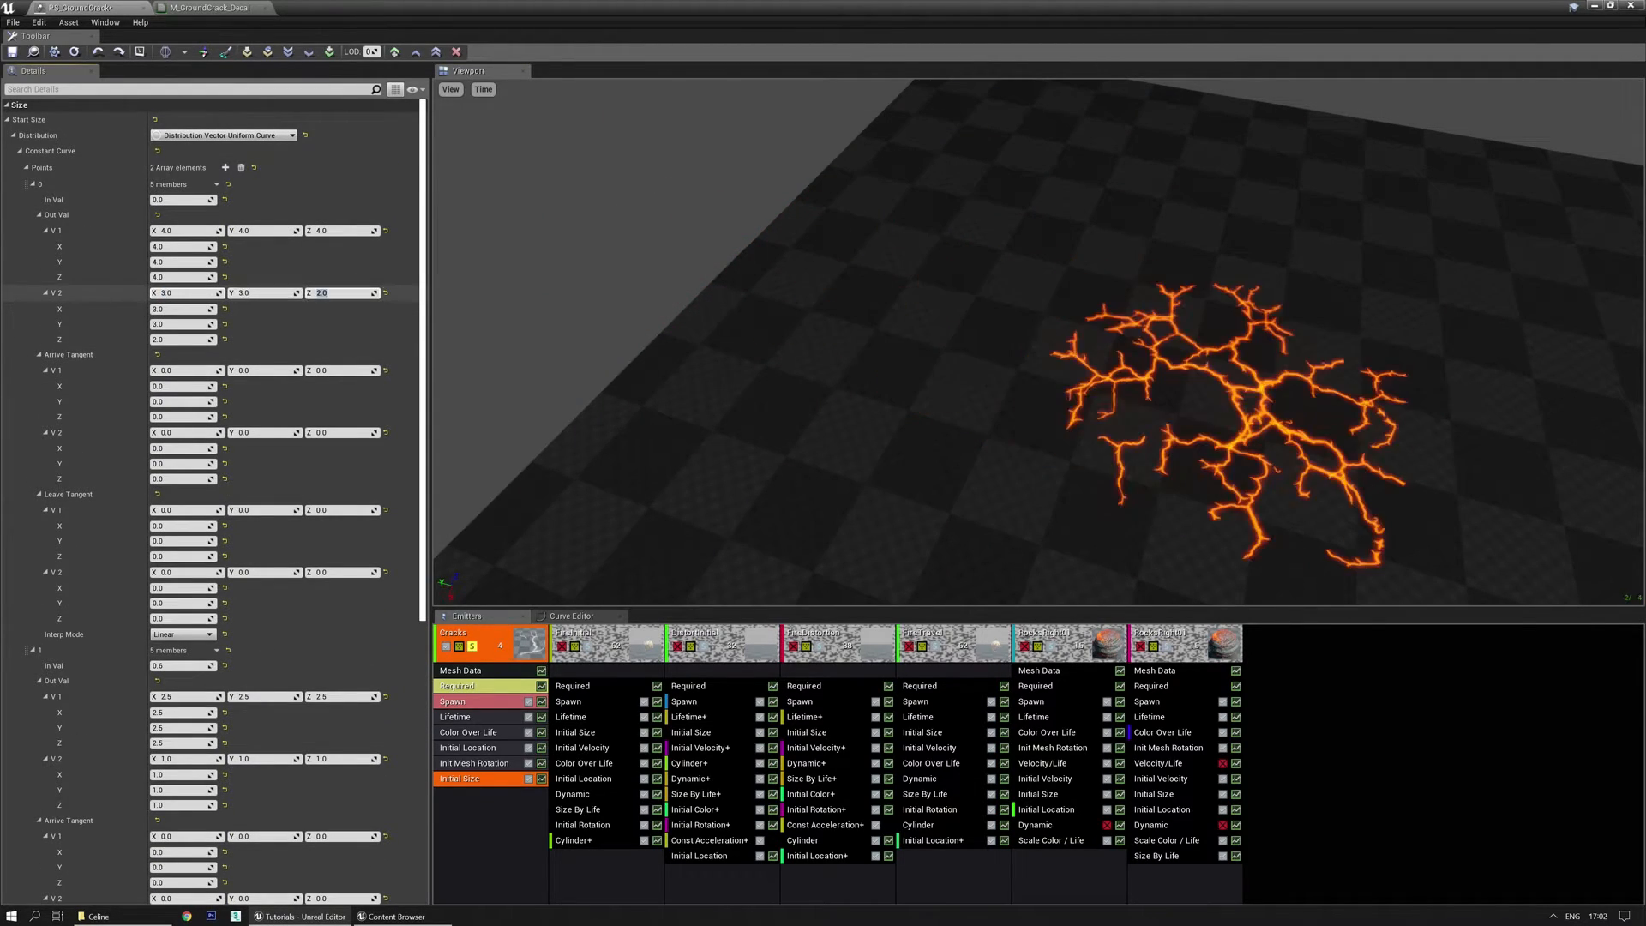
pyautogui.write('3')
pyautogui.press('Return')
pyautogui.moveTo(852, 419); pyautogui.dragTo(886, 368, button='right')
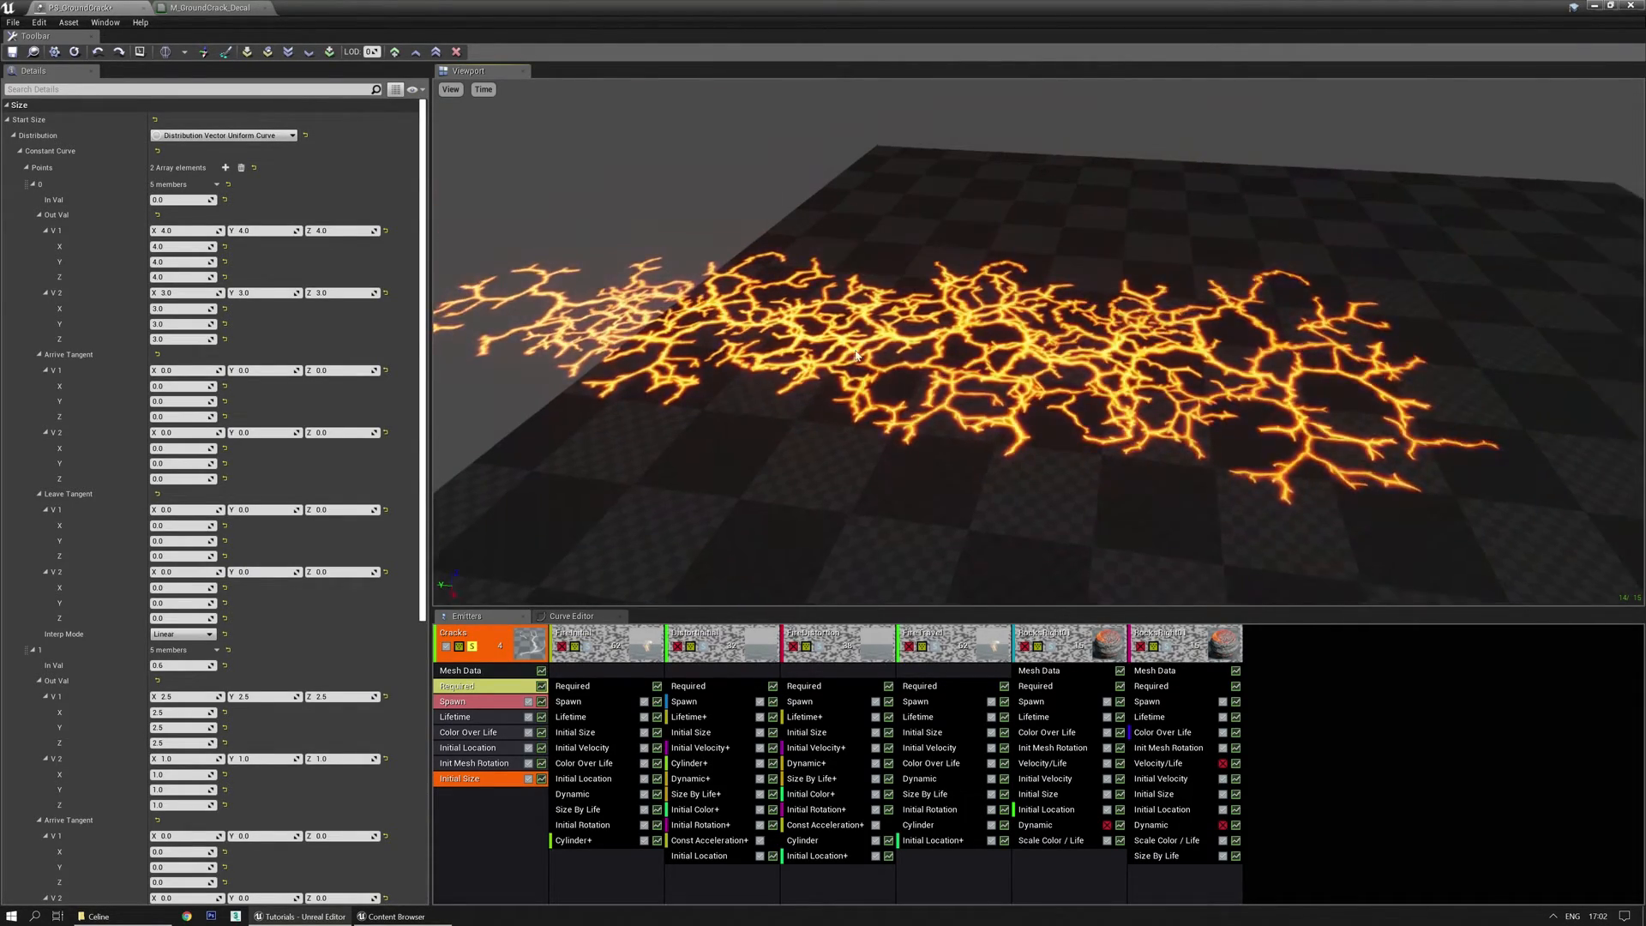
# In the Cracks emitter's spawn rate curve, set point 0's Out Val to 5 and point 1's Out Val to 20.
pyautogui.click(471, 703)
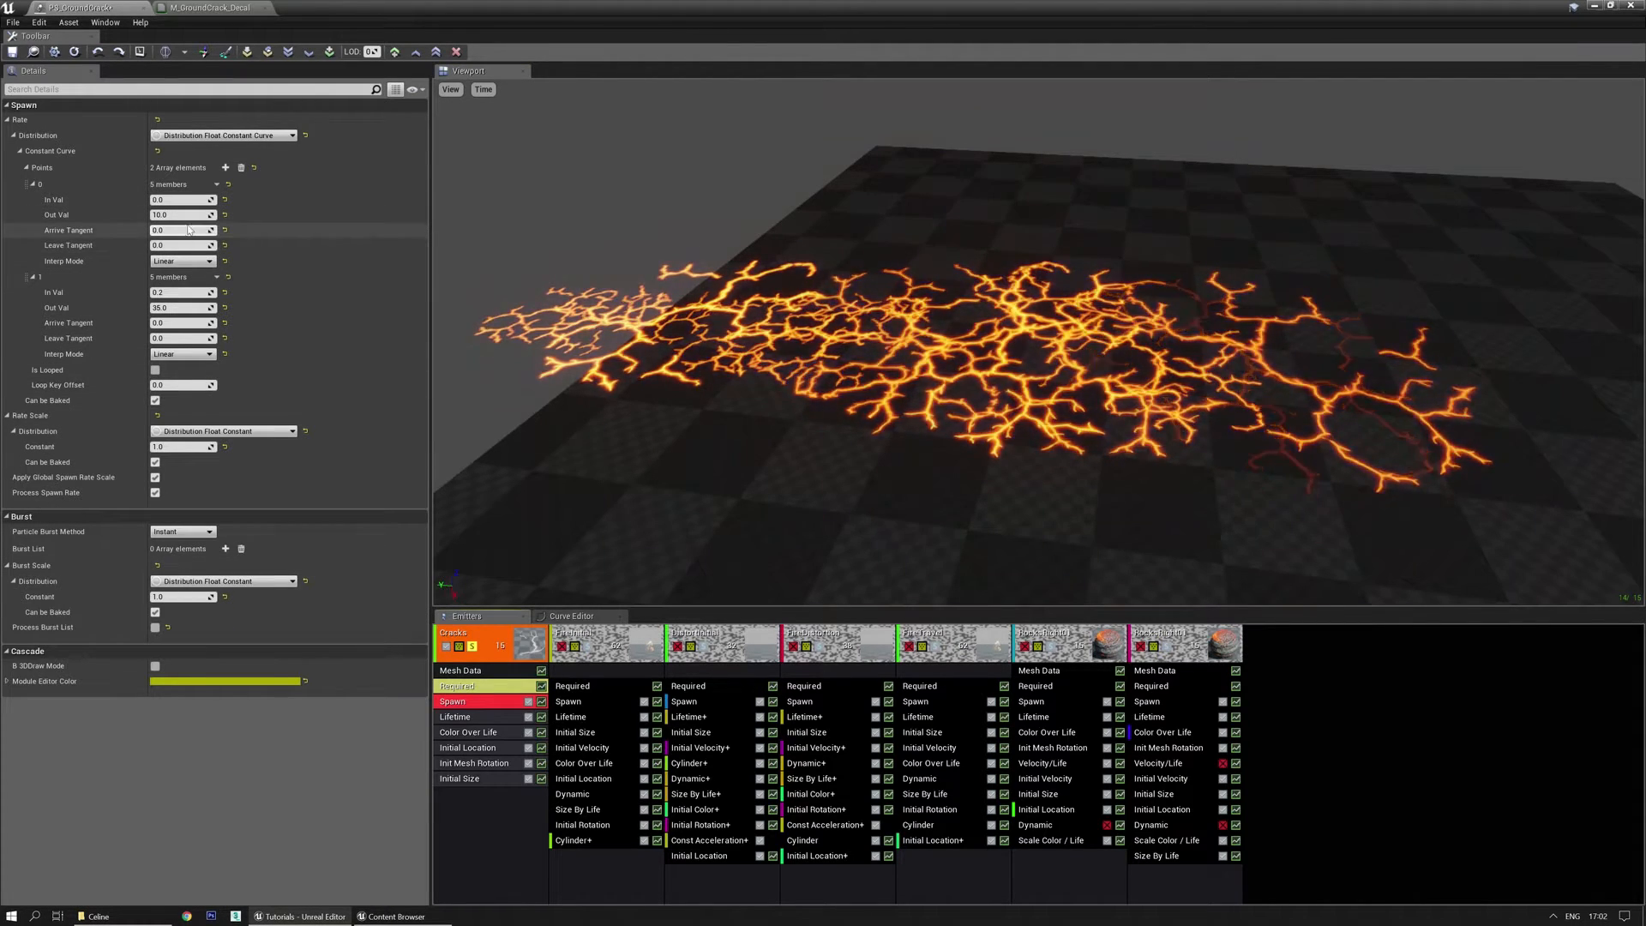
pyautogui.write('5')
pyautogui.press('Return')
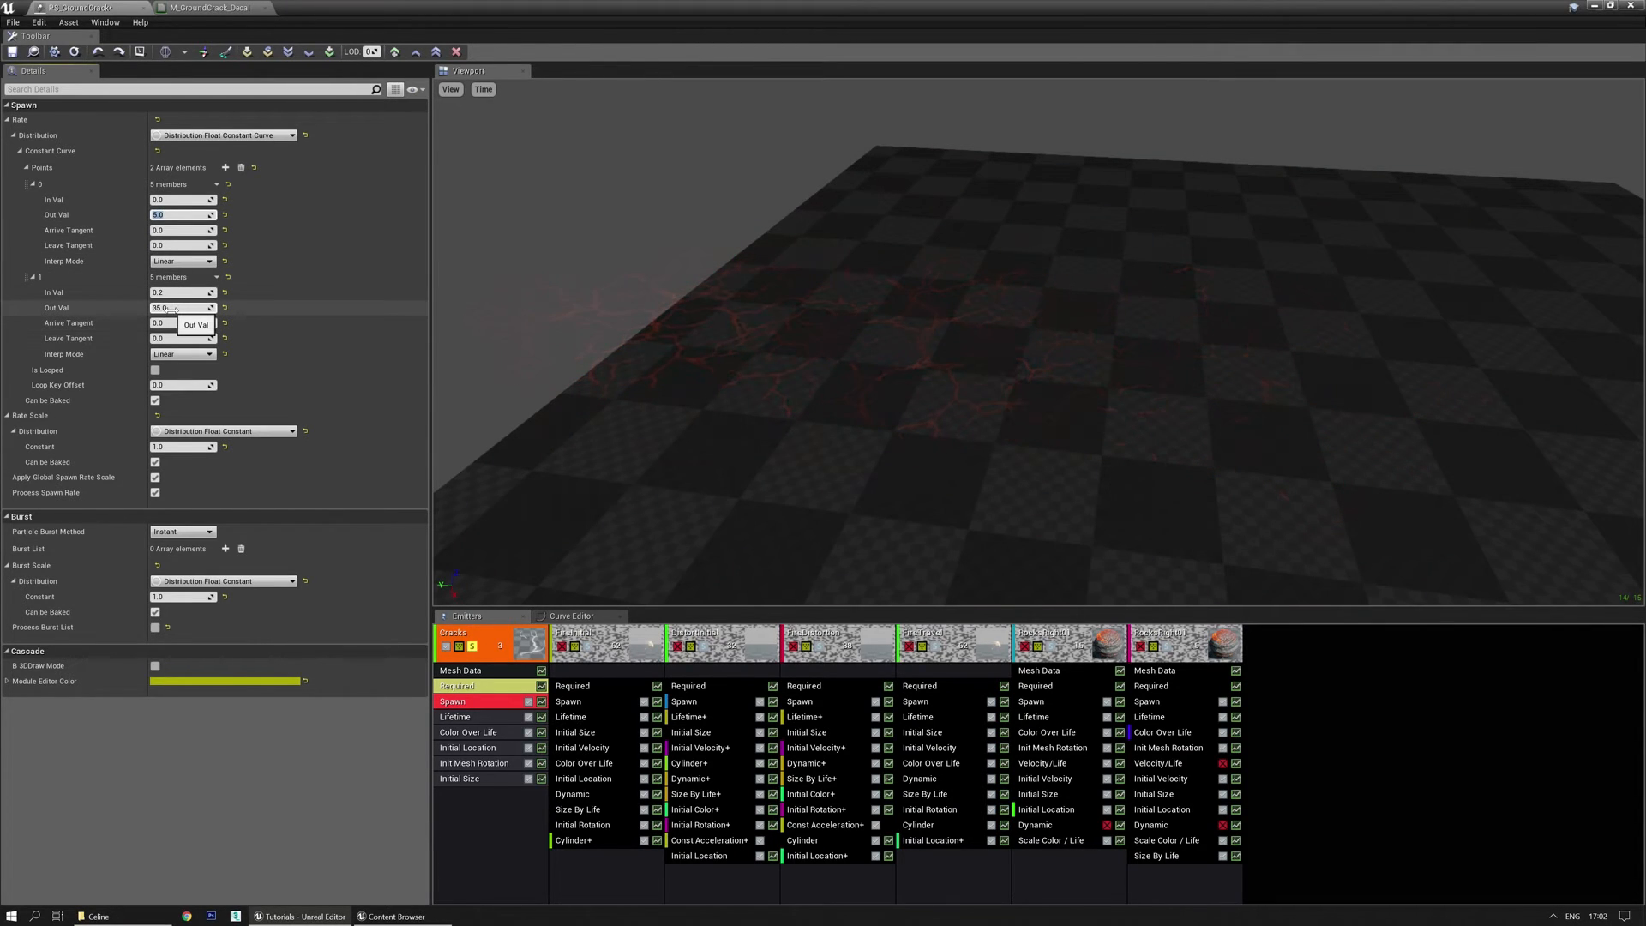
pyautogui.write('20')
pyautogui.press('Return')
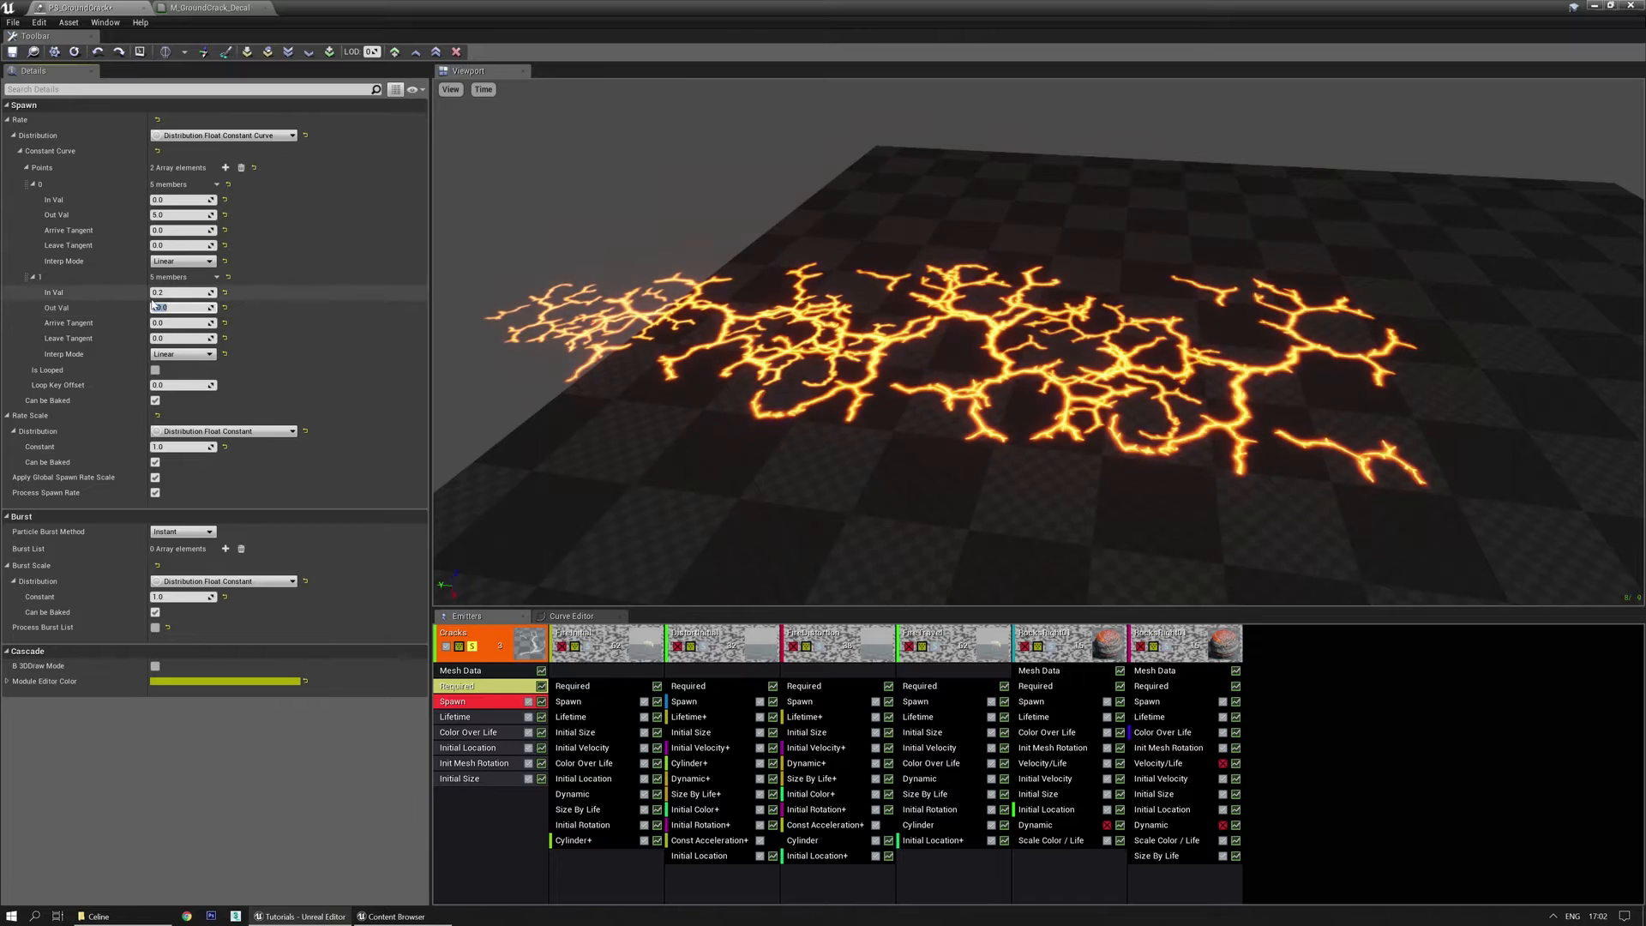
# Try 0.3 as point 1's In Val in the Cracks spawn rate curve, and restore it to 0.2.
pyautogui.click(178, 292)
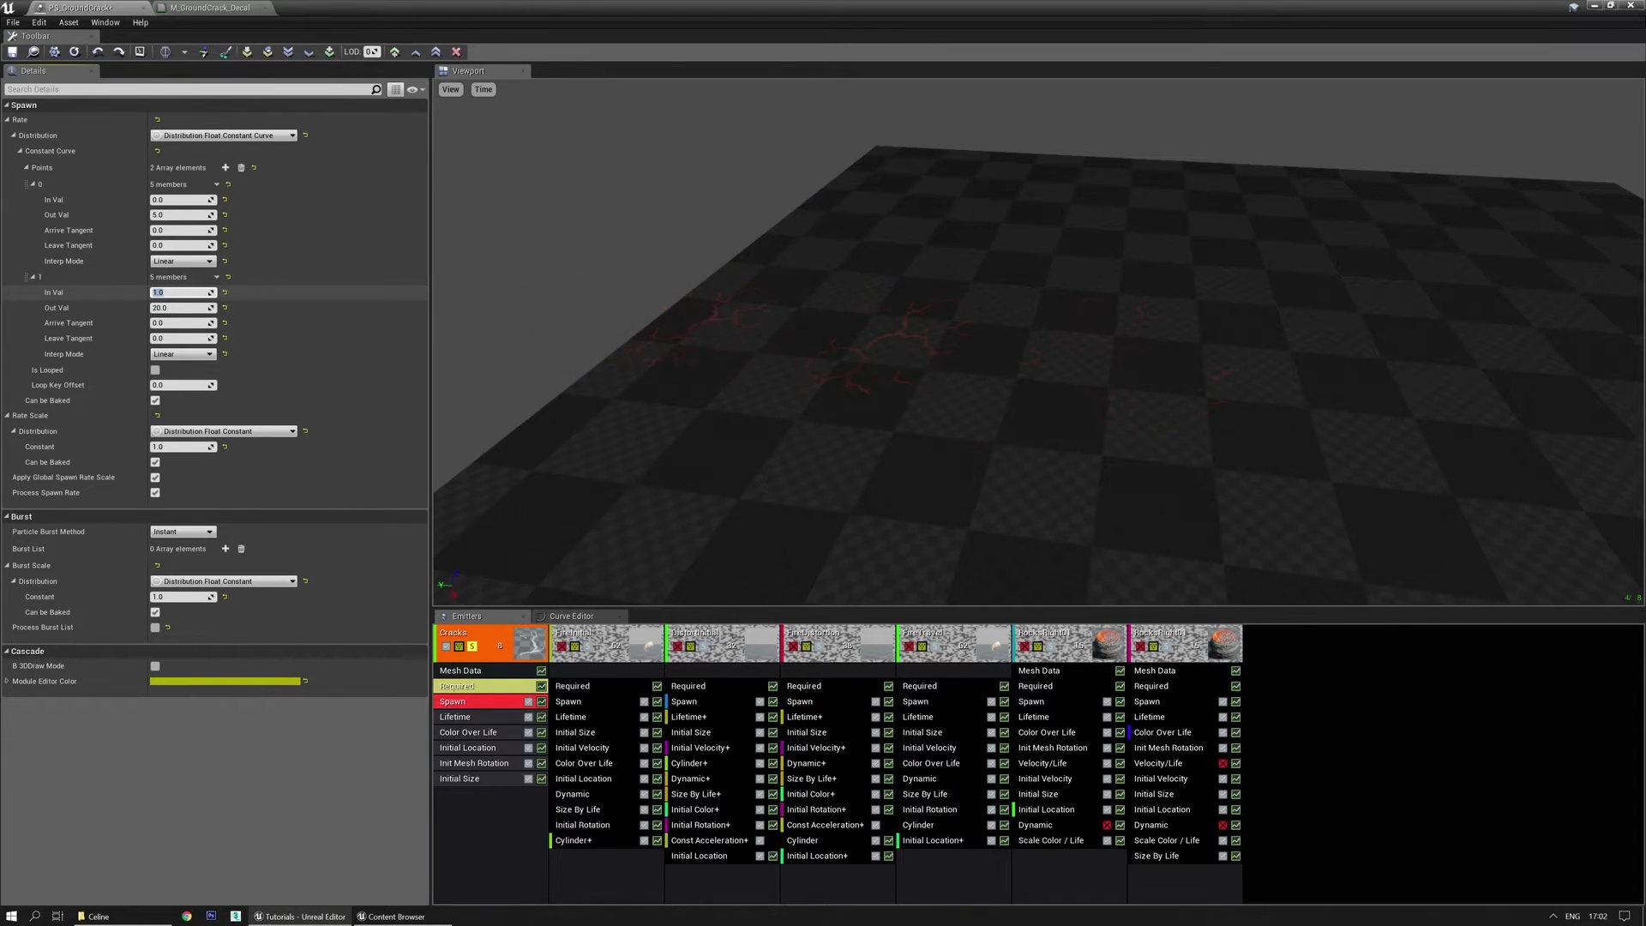
pyautogui.press('BackSpace')
pyautogui.write('3')
pyautogui.press('Return')
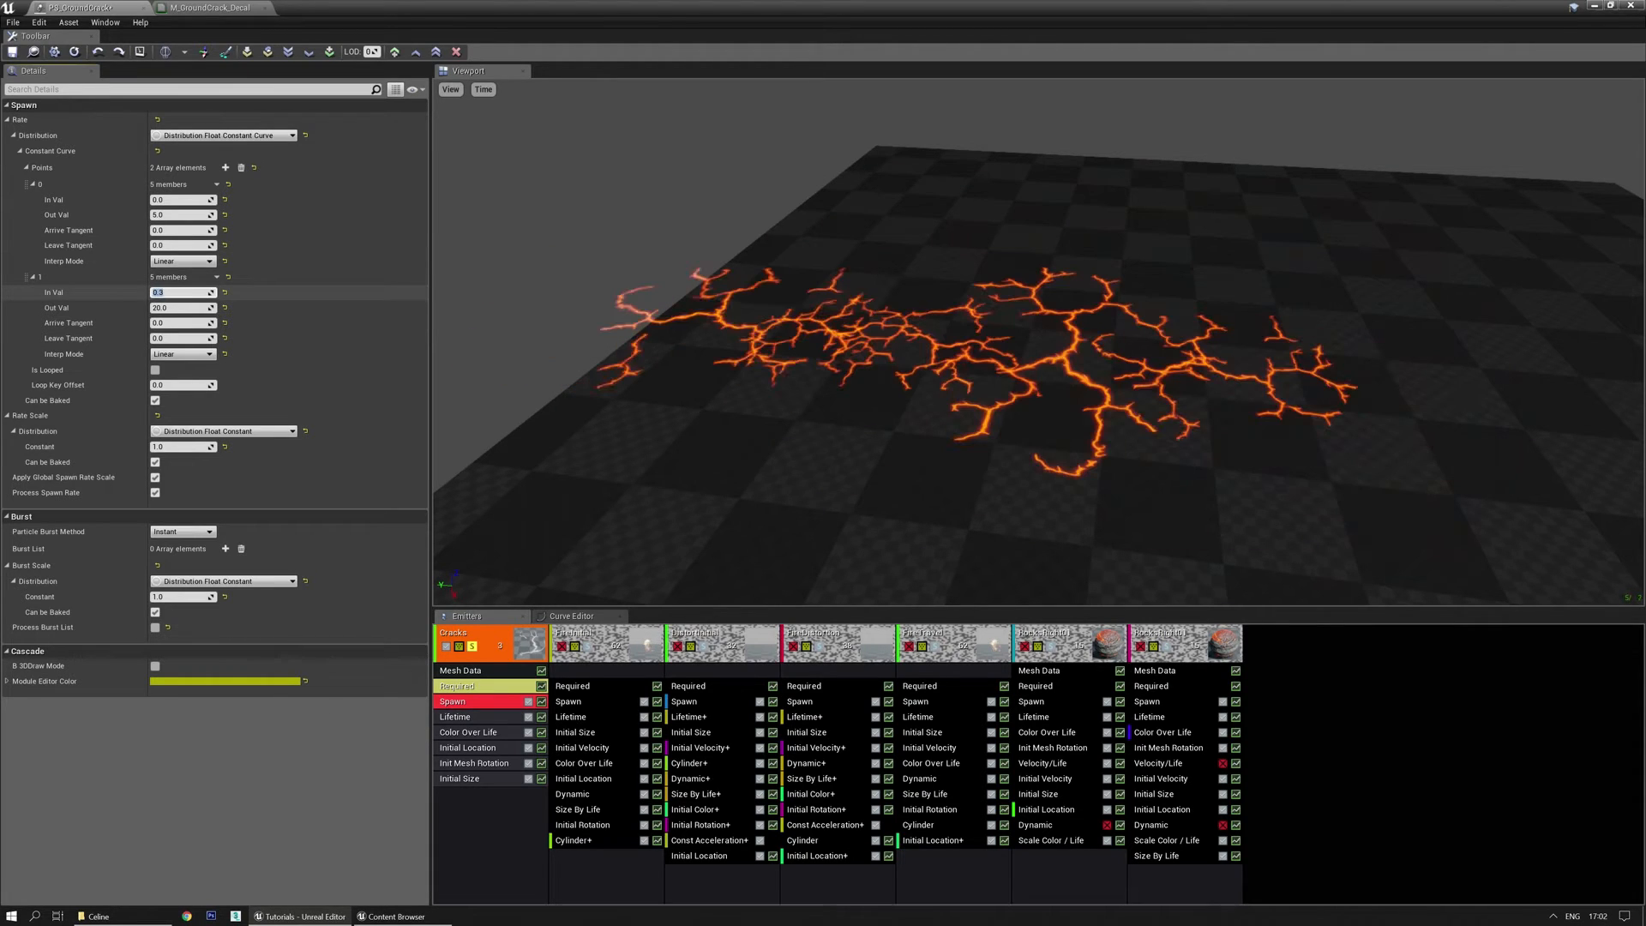
pyautogui.write('0.2')
pyautogui.press('Return')
pyautogui.moveTo(924, 315)
pyautogui.mouseDown()
pyautogui.moveTo(883, 319)
pyautogui.moveTo(924, 316)
pyautogui.moveTo(940, 337)
pyautogui.mouseUp()
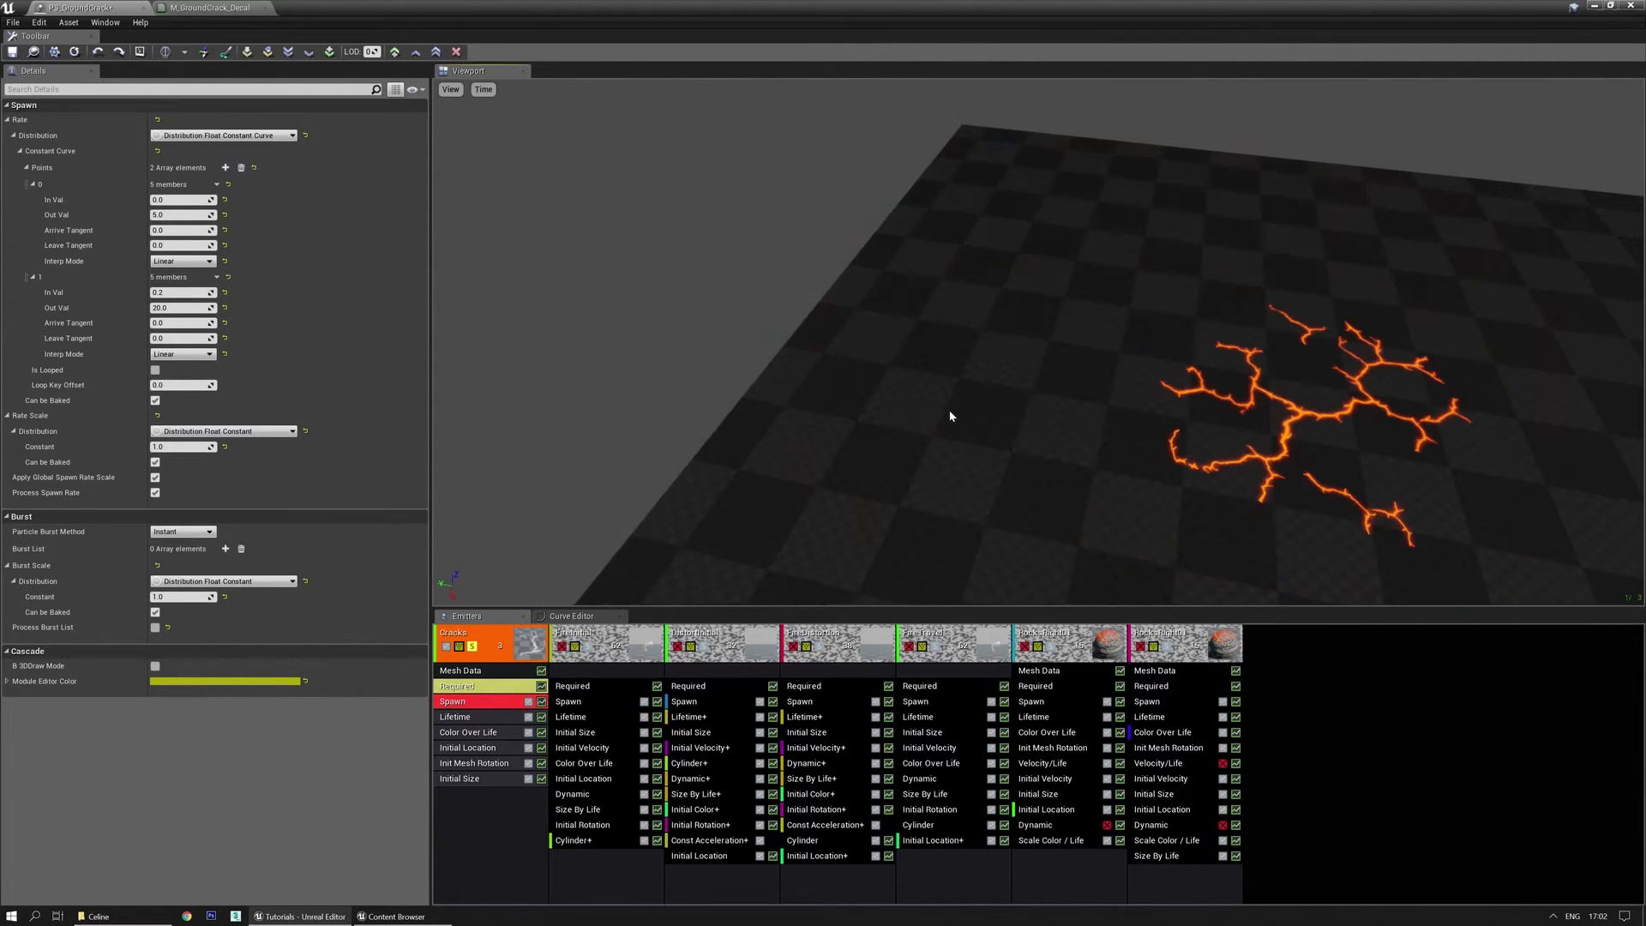
# Set point 1's In Val in the Cracks emitter's Initial Size curve to 0.3 and check the preview.
pyautogui.click(489, 779)
pyautogui.scroll(-2, 163, 558)
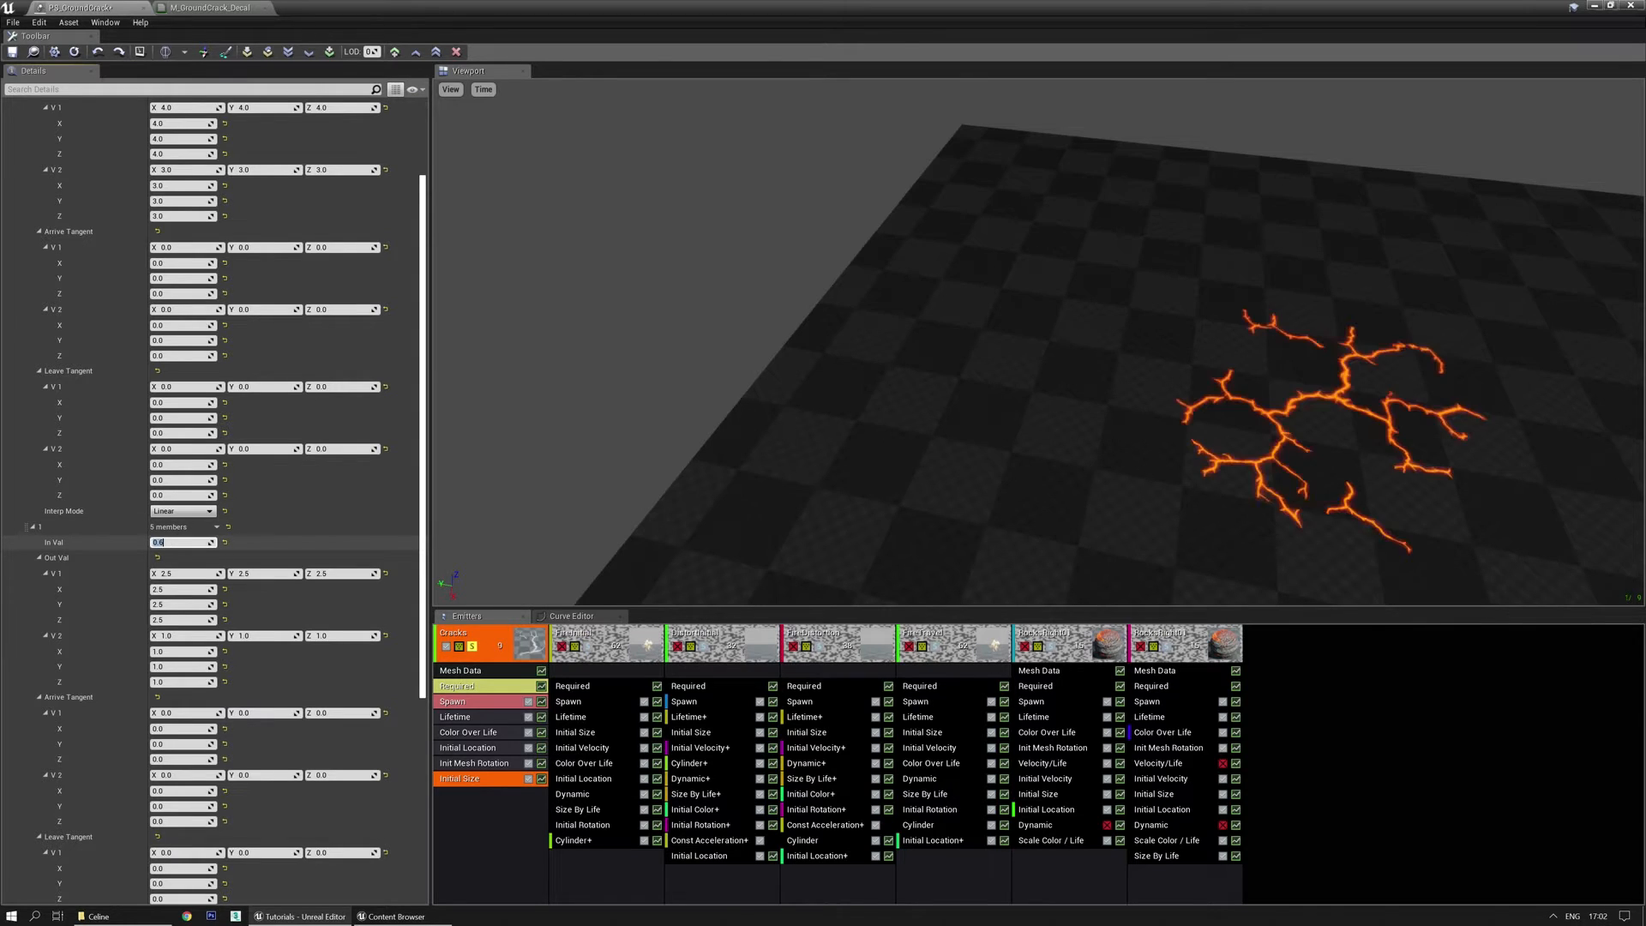
pyautogui.write('0.3')
pyautogui.press('Return')
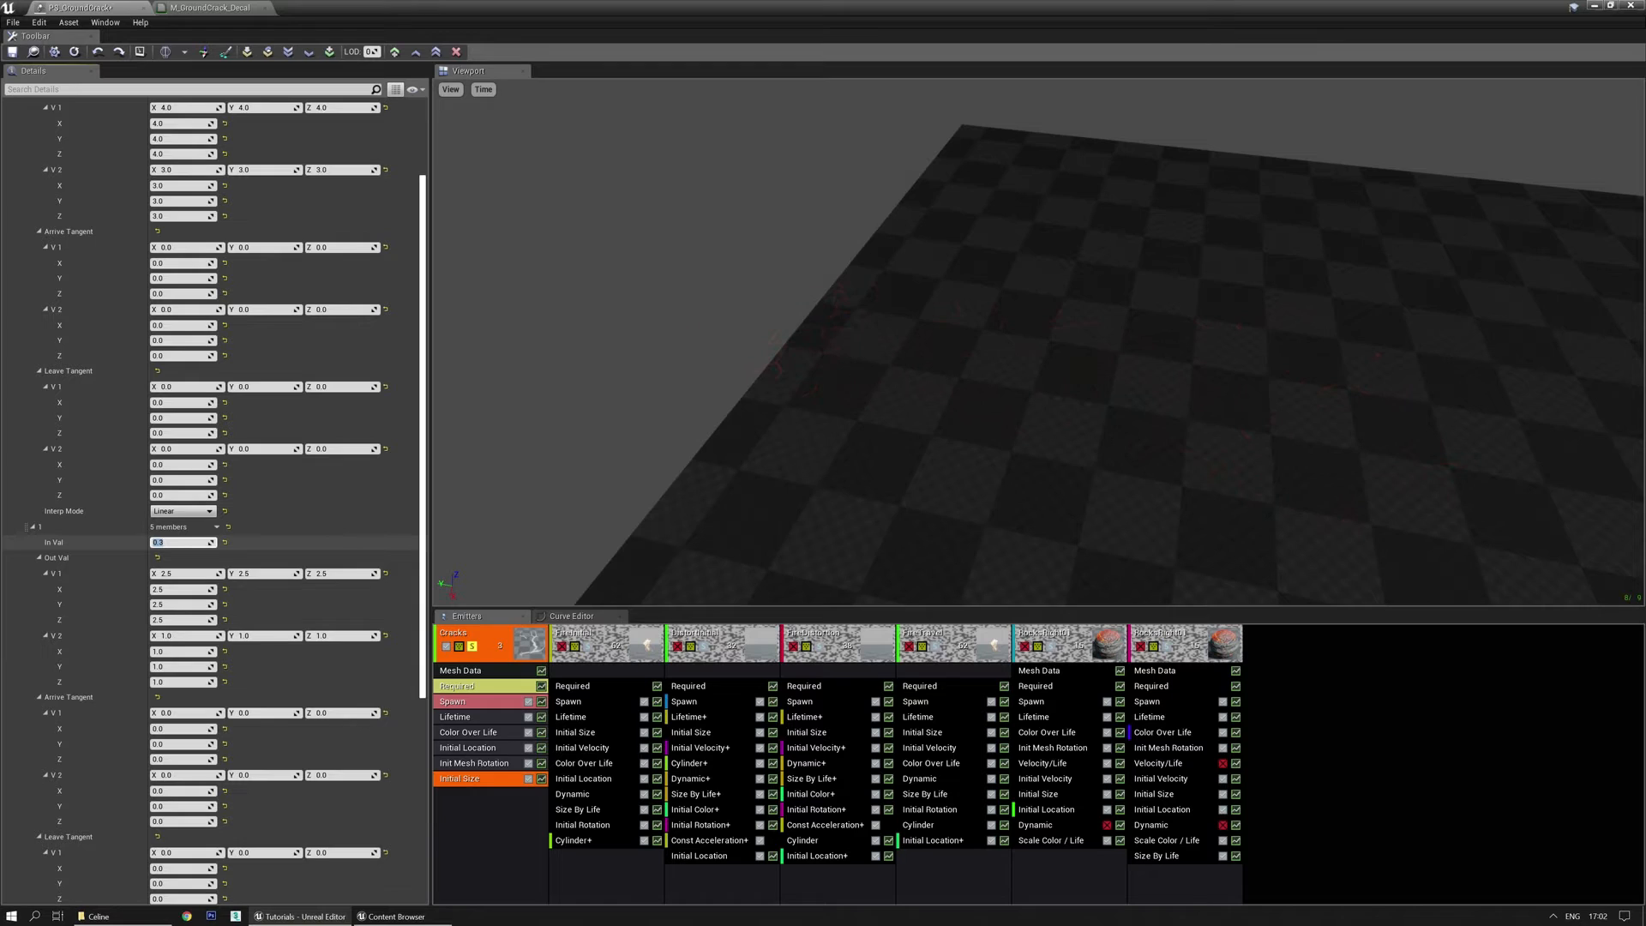
pyautogui.moveTo(765, 446); pyautogui.dragTo(797, 446)
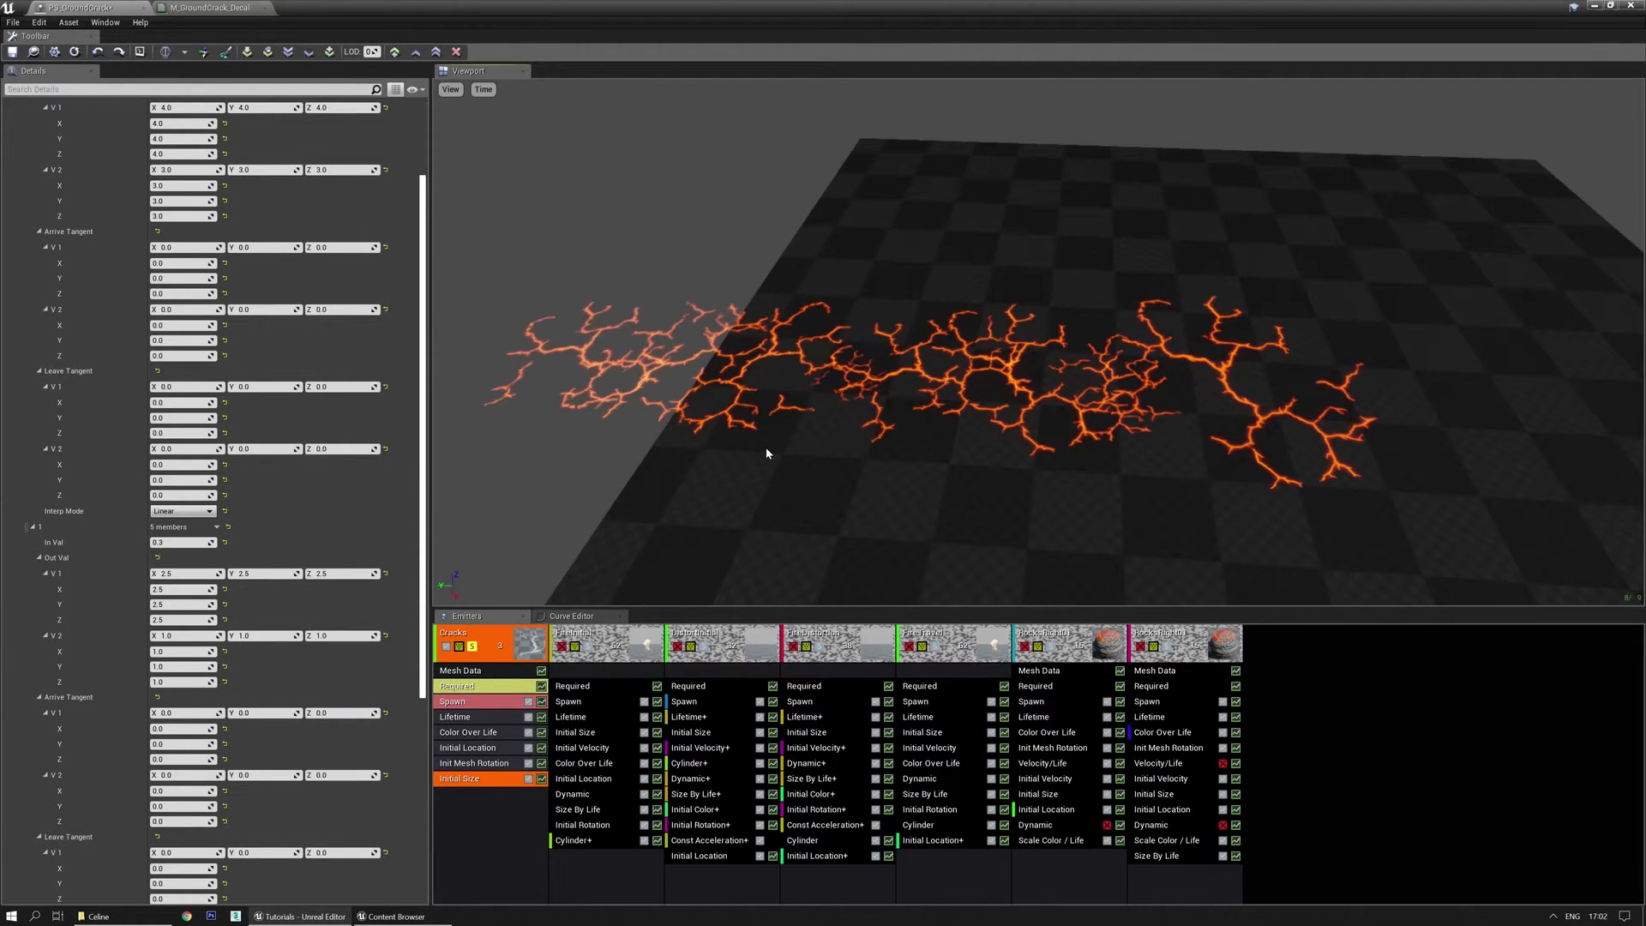
# Add a Cylinder location module to the Cracks emitter and enable its 3D Draw Mode.
pyautogui.rightClick(484, 810)
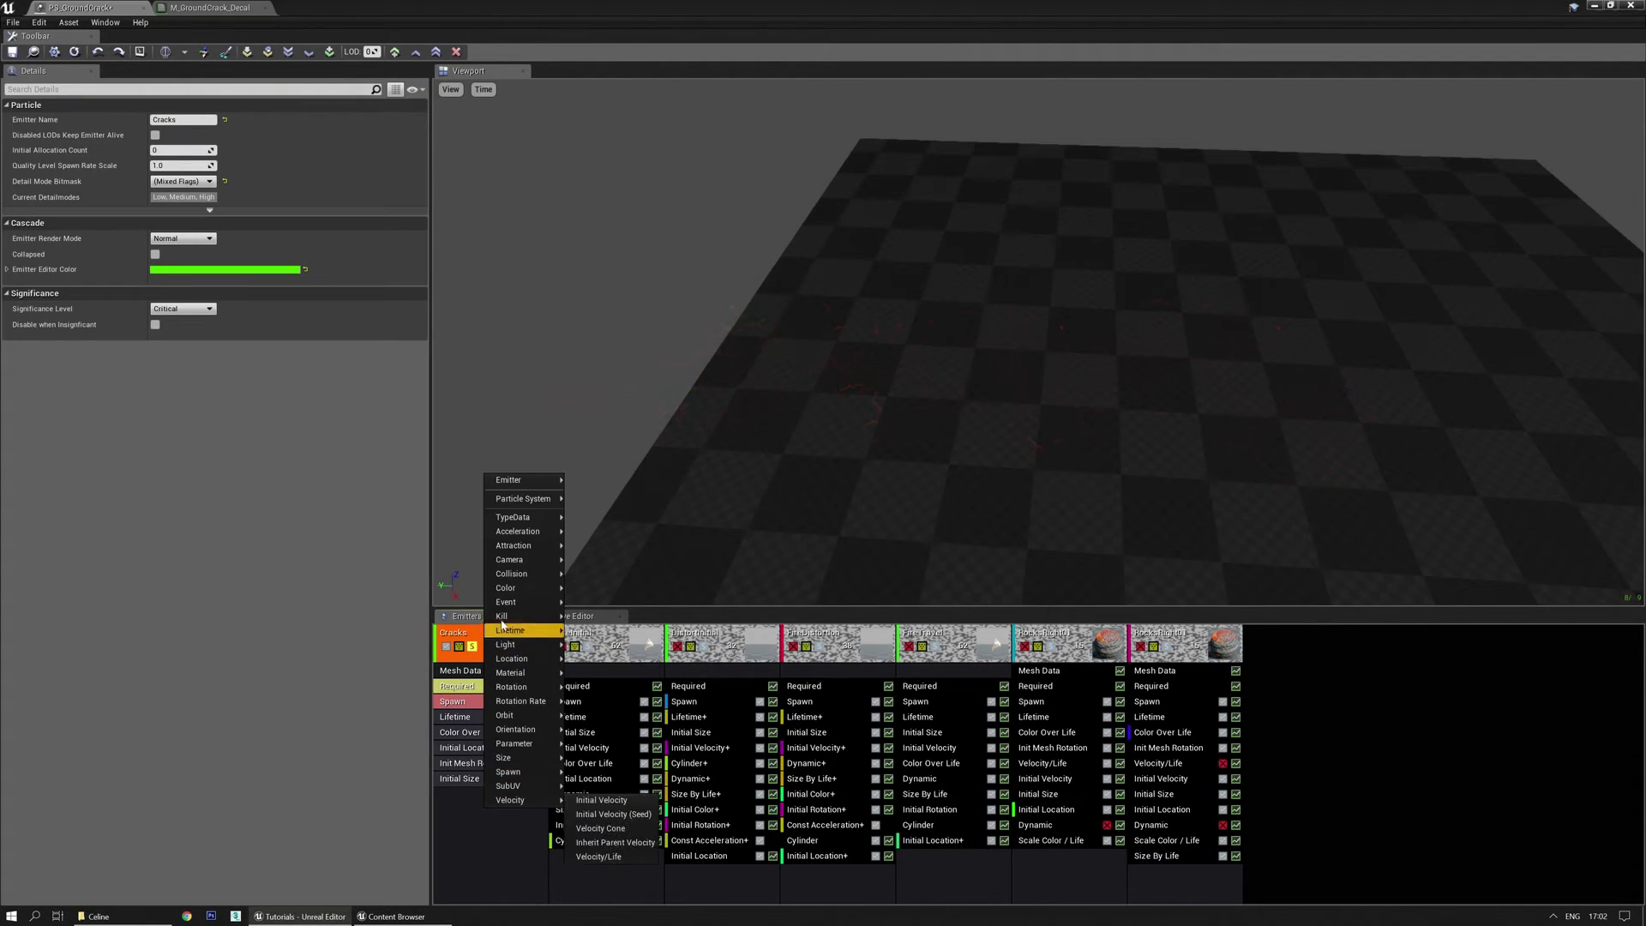
pyautogui.moveTo(521, 666)
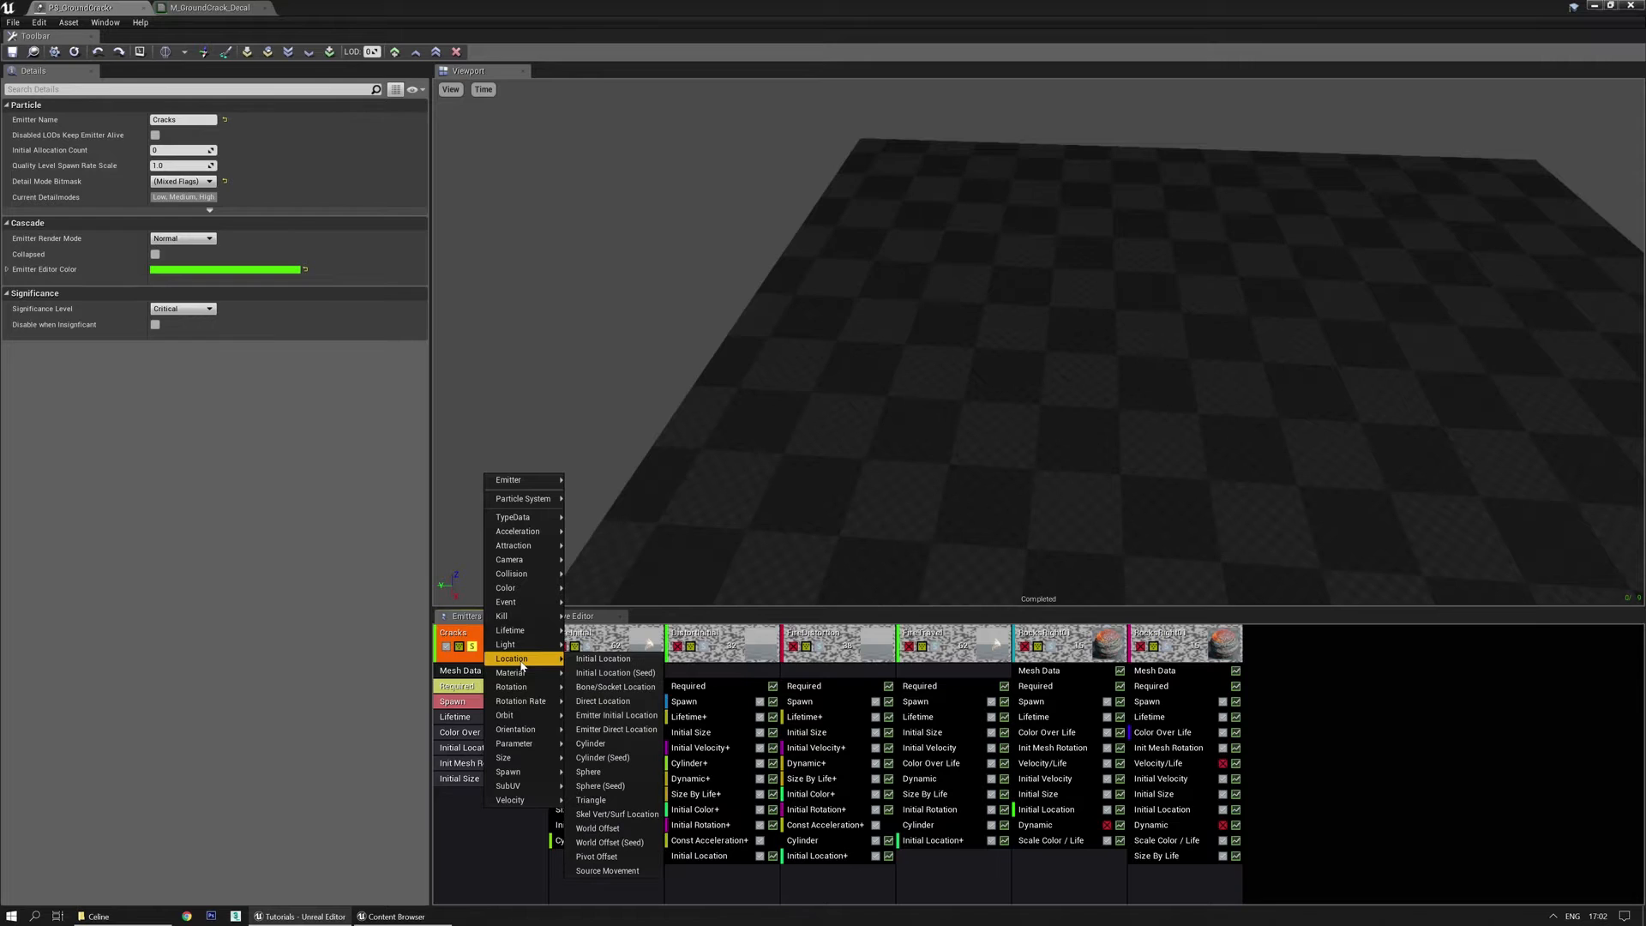
pyautogui.click(591, 743)
pyautogui.click(503, 796)
pyautogui.click(155, 421)
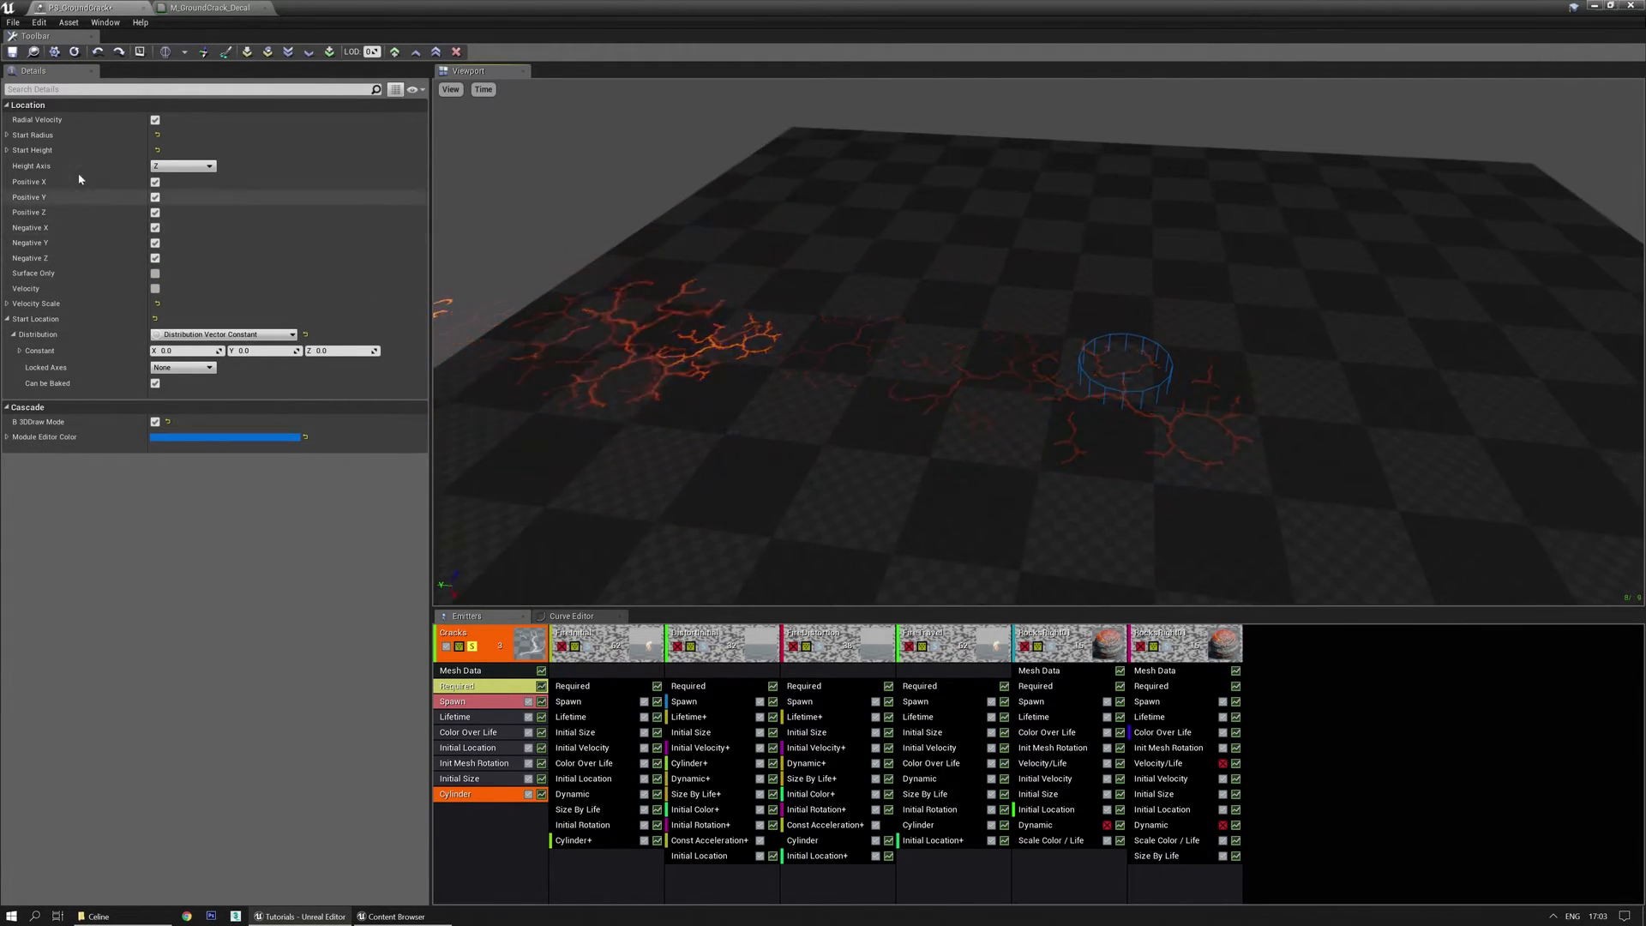
# Expand all of the Cylinder module's properties and disable Positive Z and Negative Z.
pyautogui.rightClick(254, 107)
pyautogui.click(285, 140)
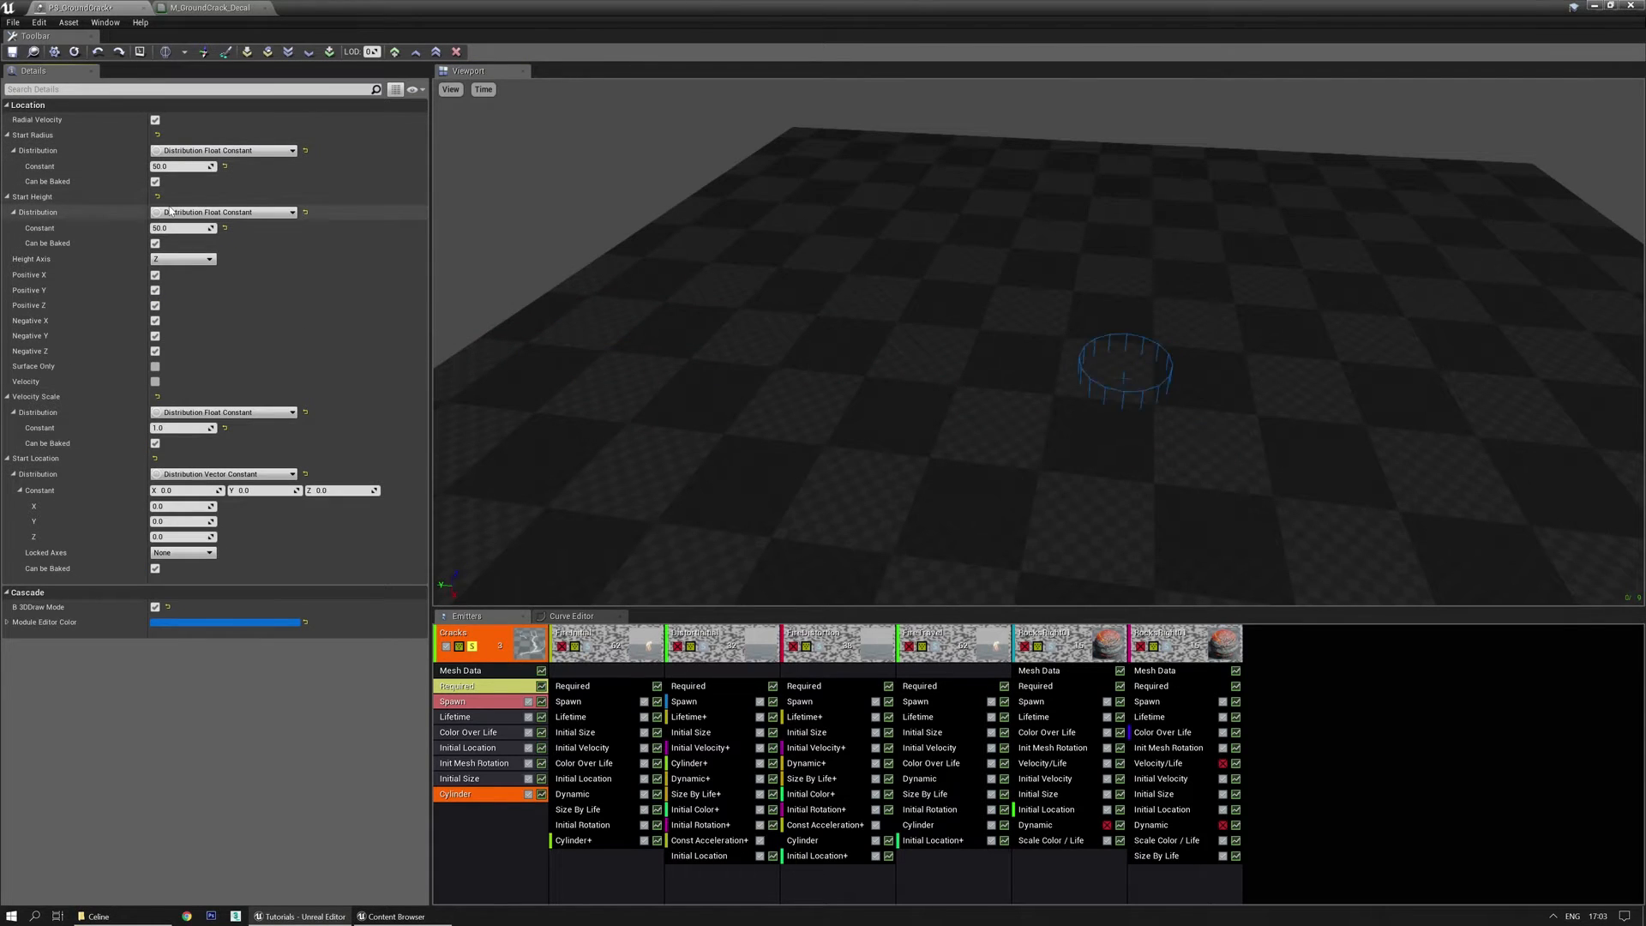
pyautogui.click(155, 352)
pyautogui.click(155, 306)
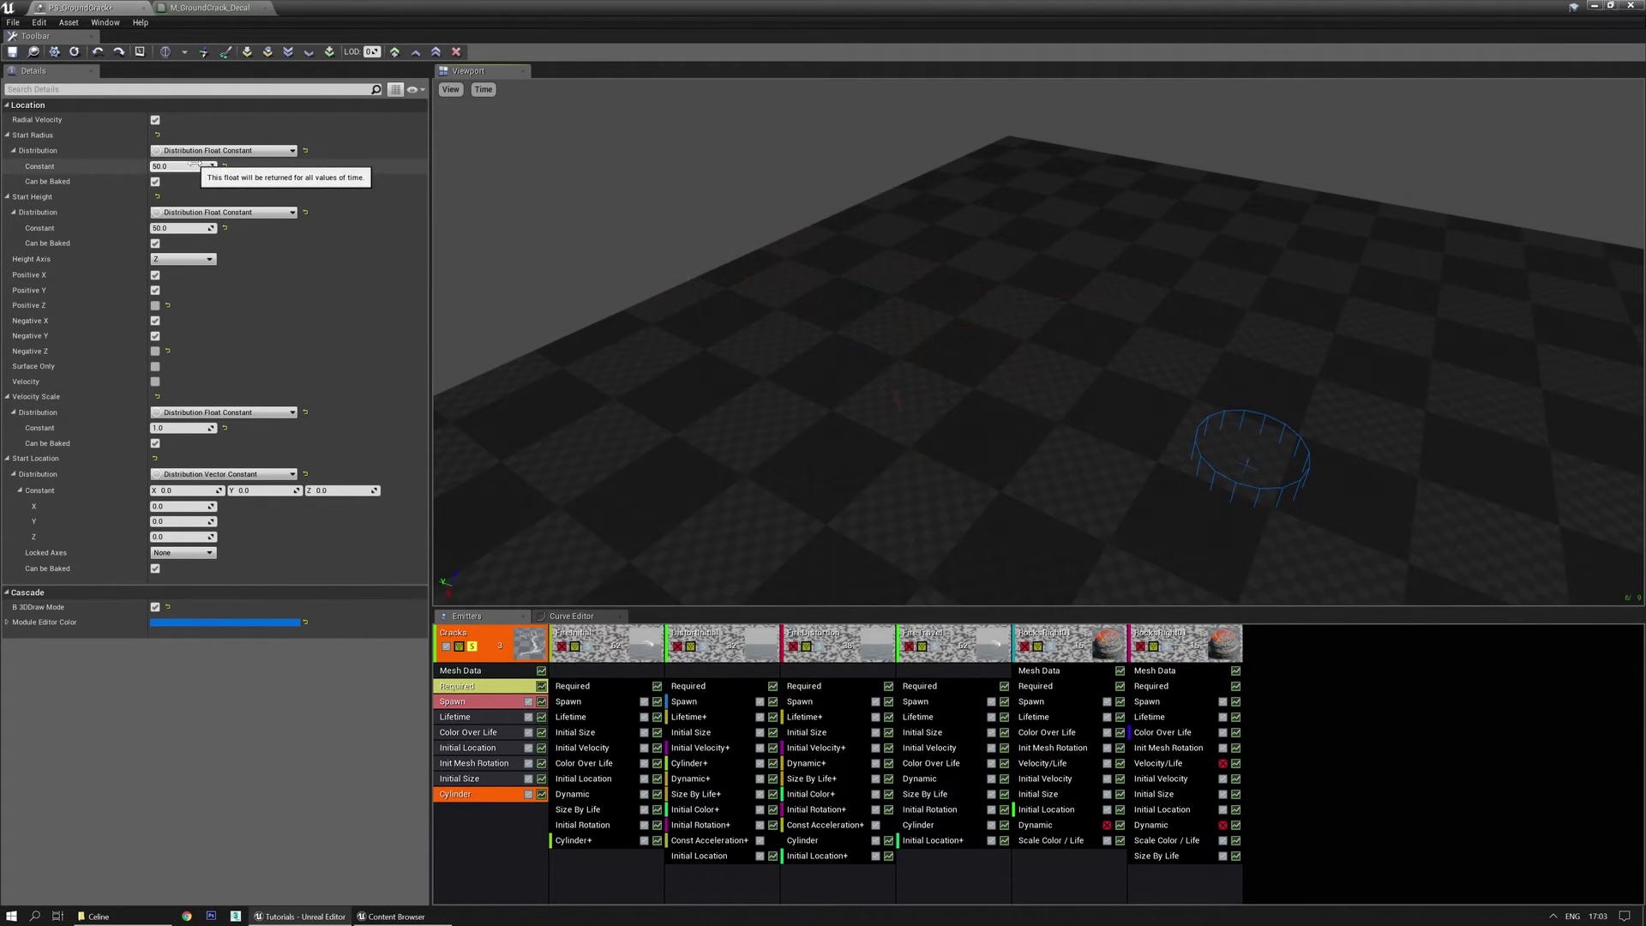
# Enable Surface Only for the Cylinder module and check the cracks' placement in the preview.
pyautogui.moveTo(645, 260); pyautogui.dragTo(650, 278)
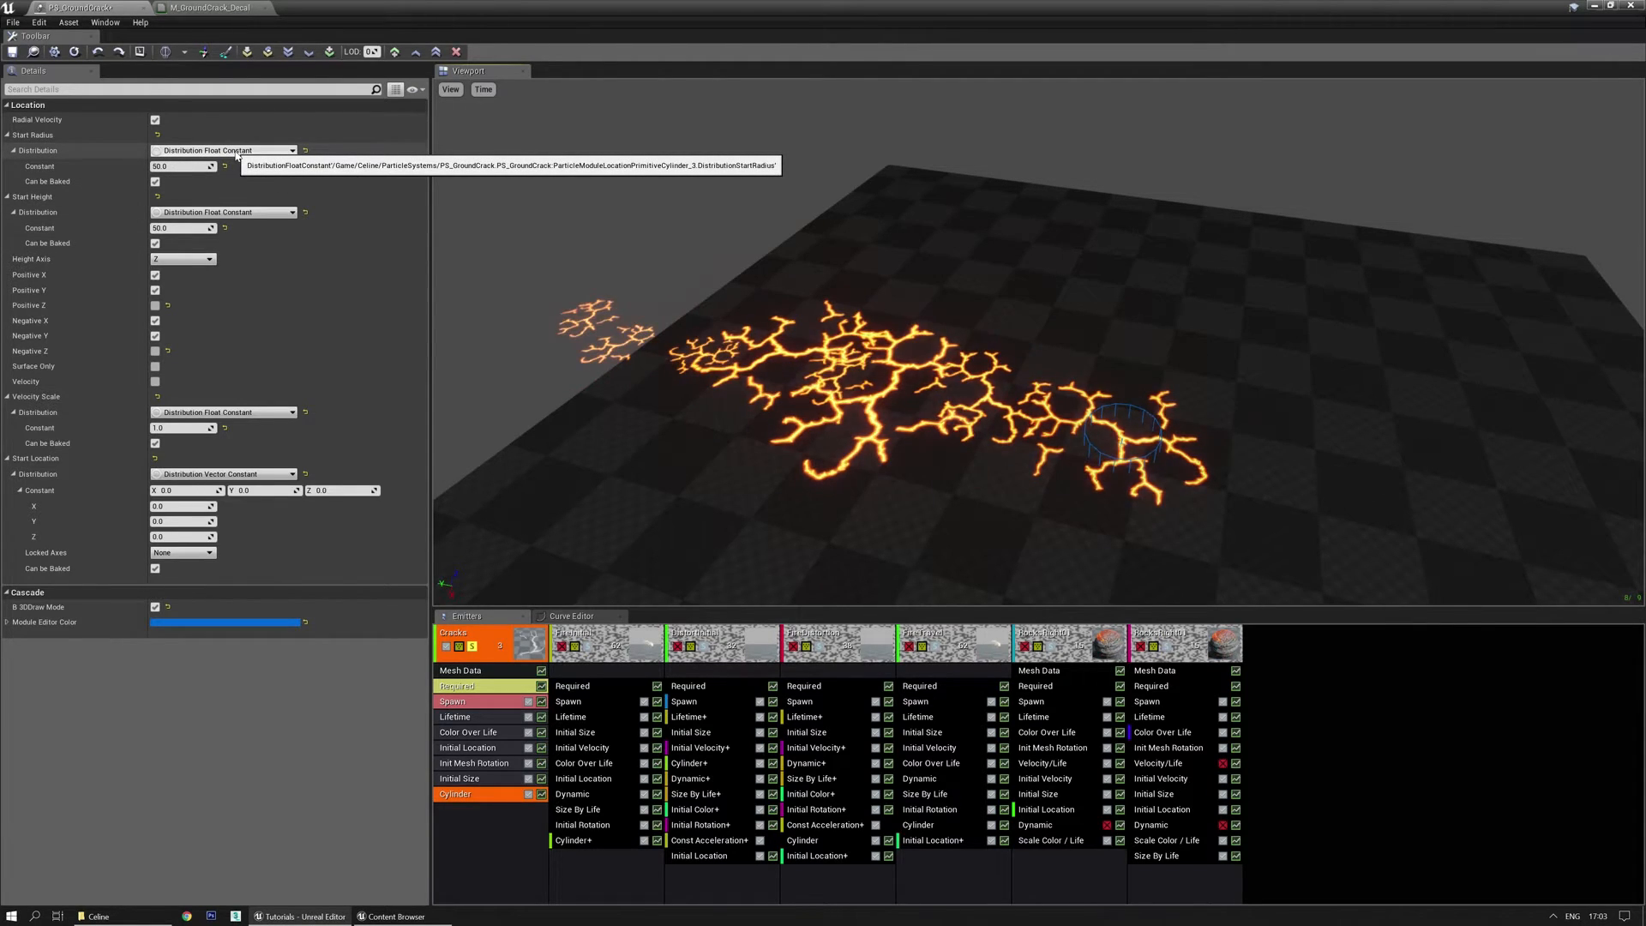
pyautogui.click(155, 366)
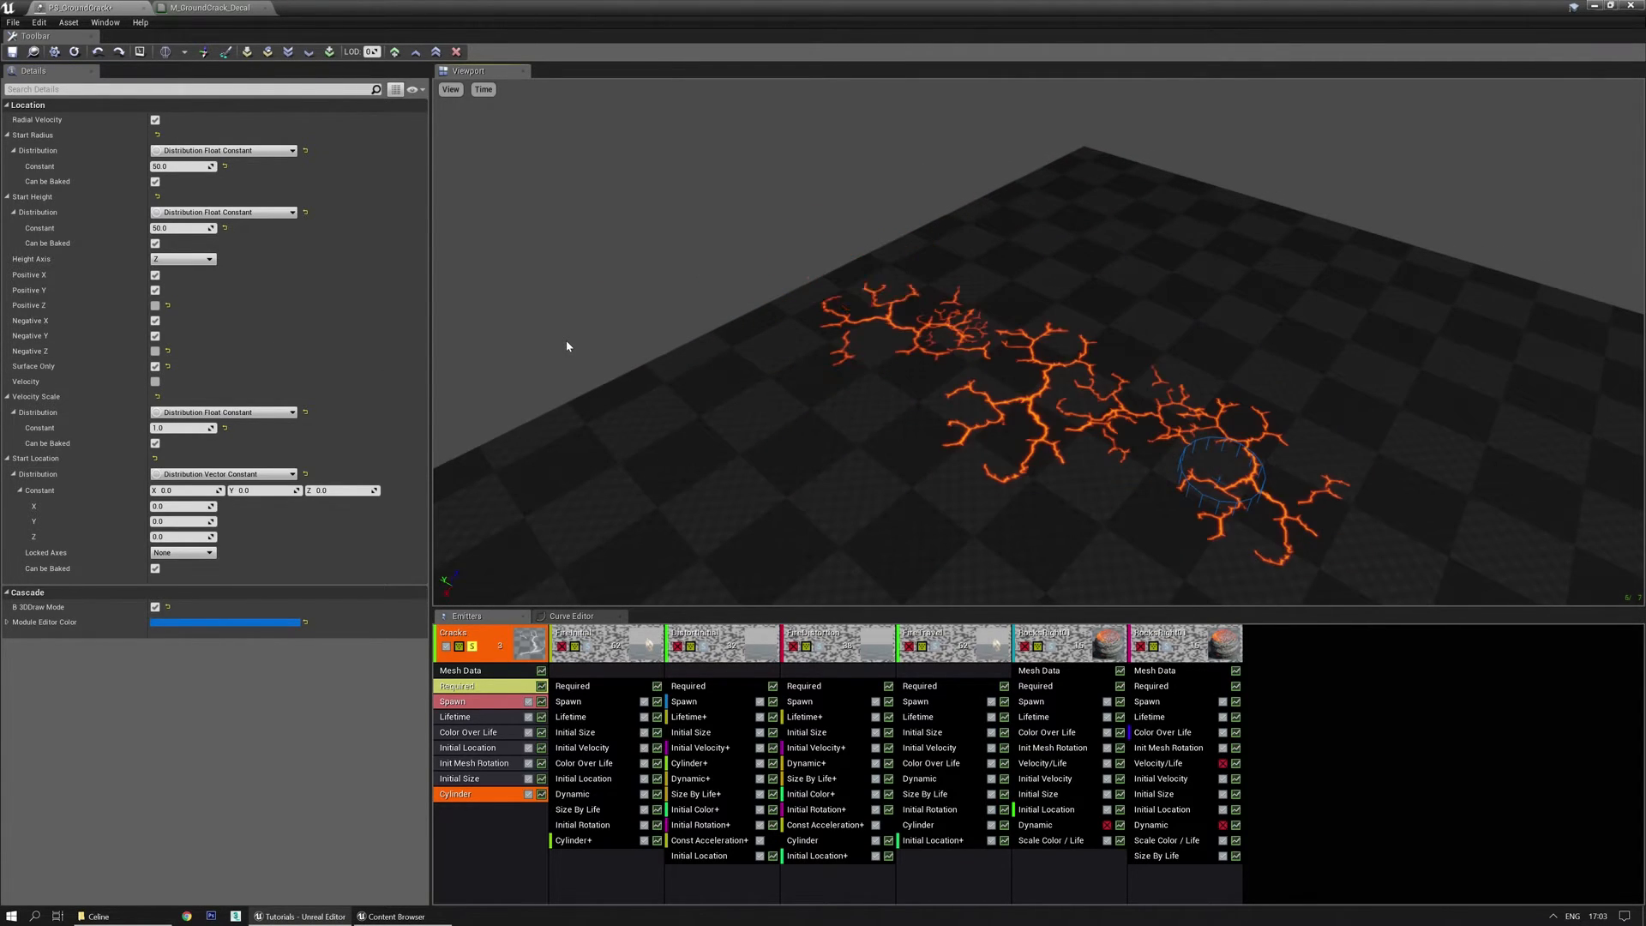
pyautogui.click(155, 366)
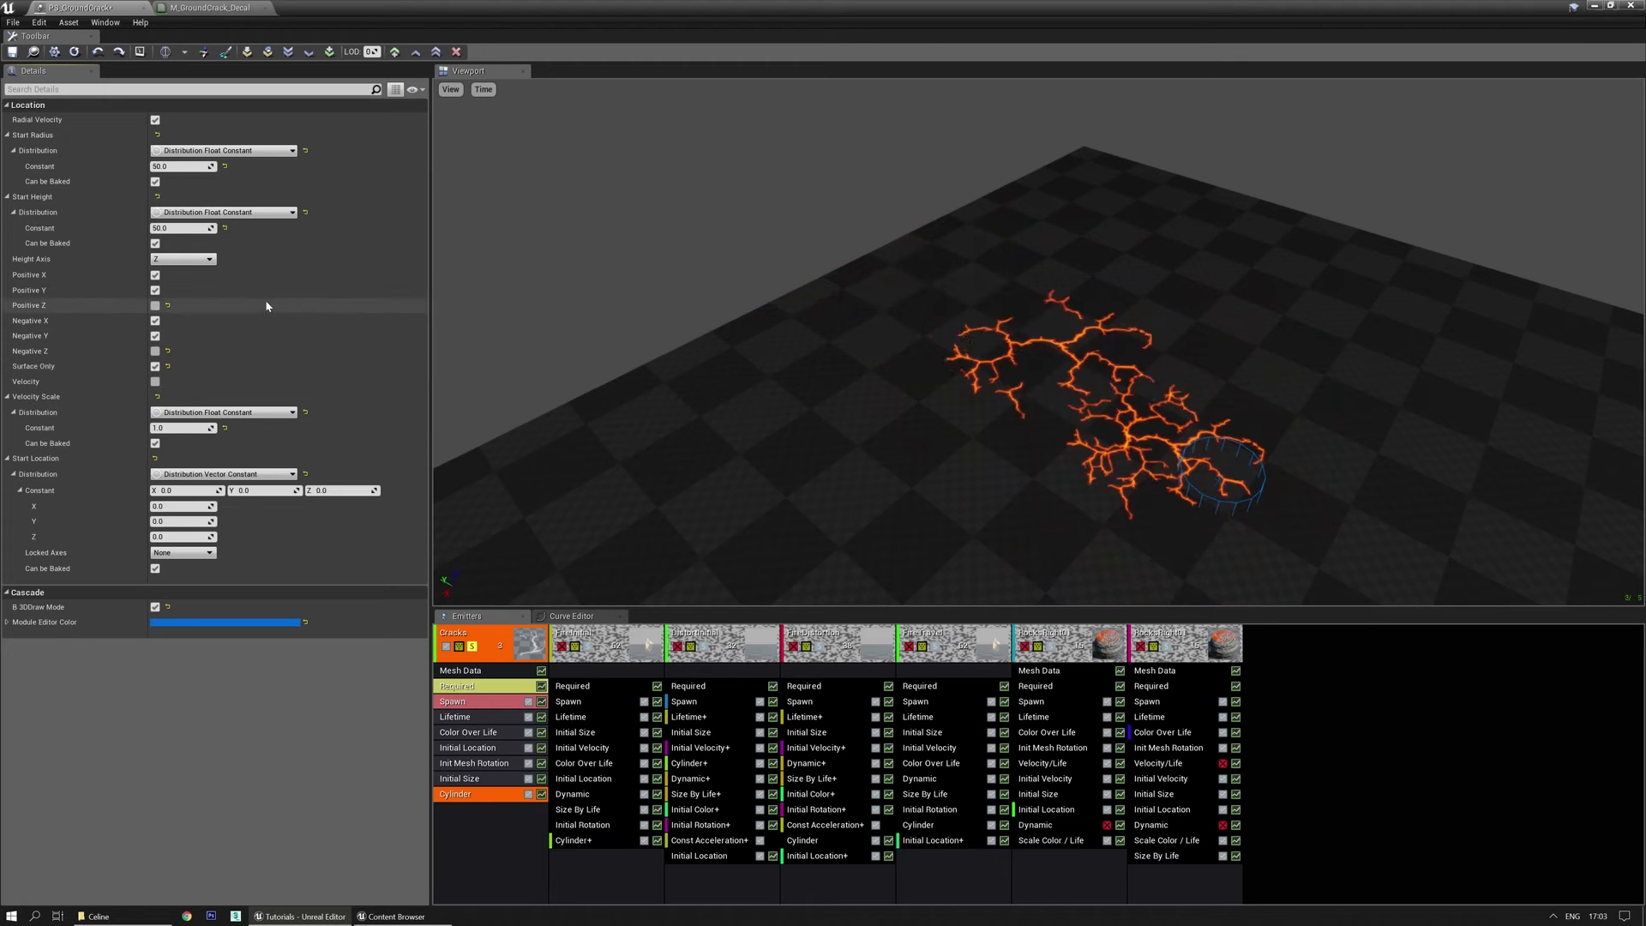
pyautogui.hotkey('ctrl', 'z')
pyautogui.moveTo(571, 282); pyautogui.dragTo(671, 294)
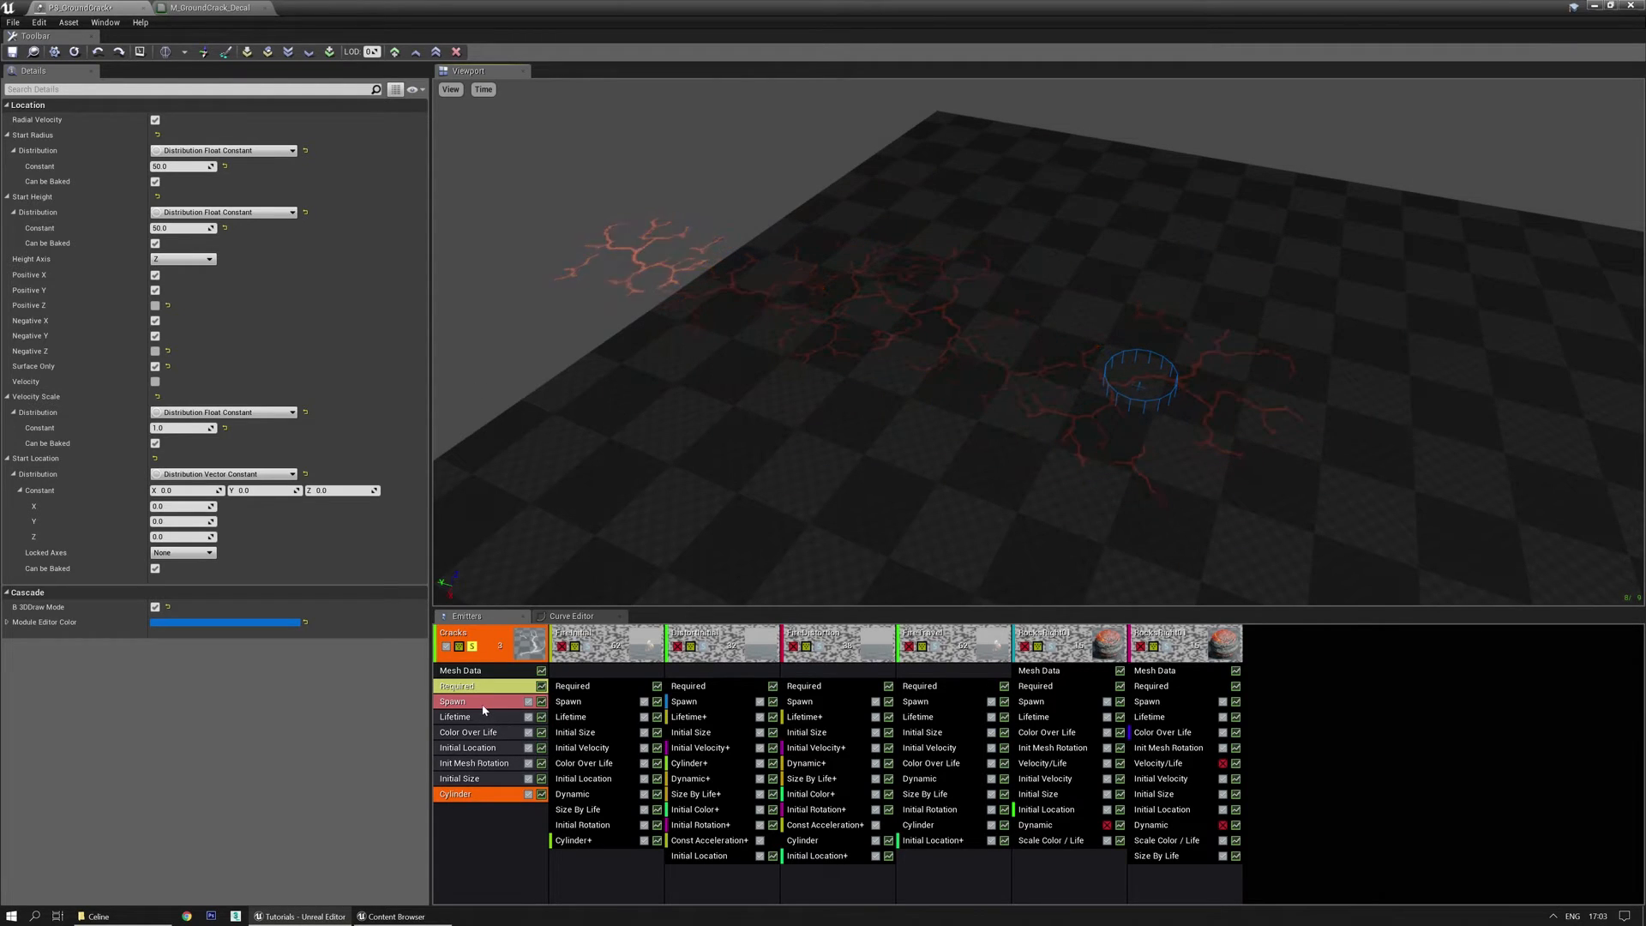
# Set point 0's Out Val in the Cracks emitter's spawn rate curve to 6 and check the preview.
pyautogui.click(452, 701)
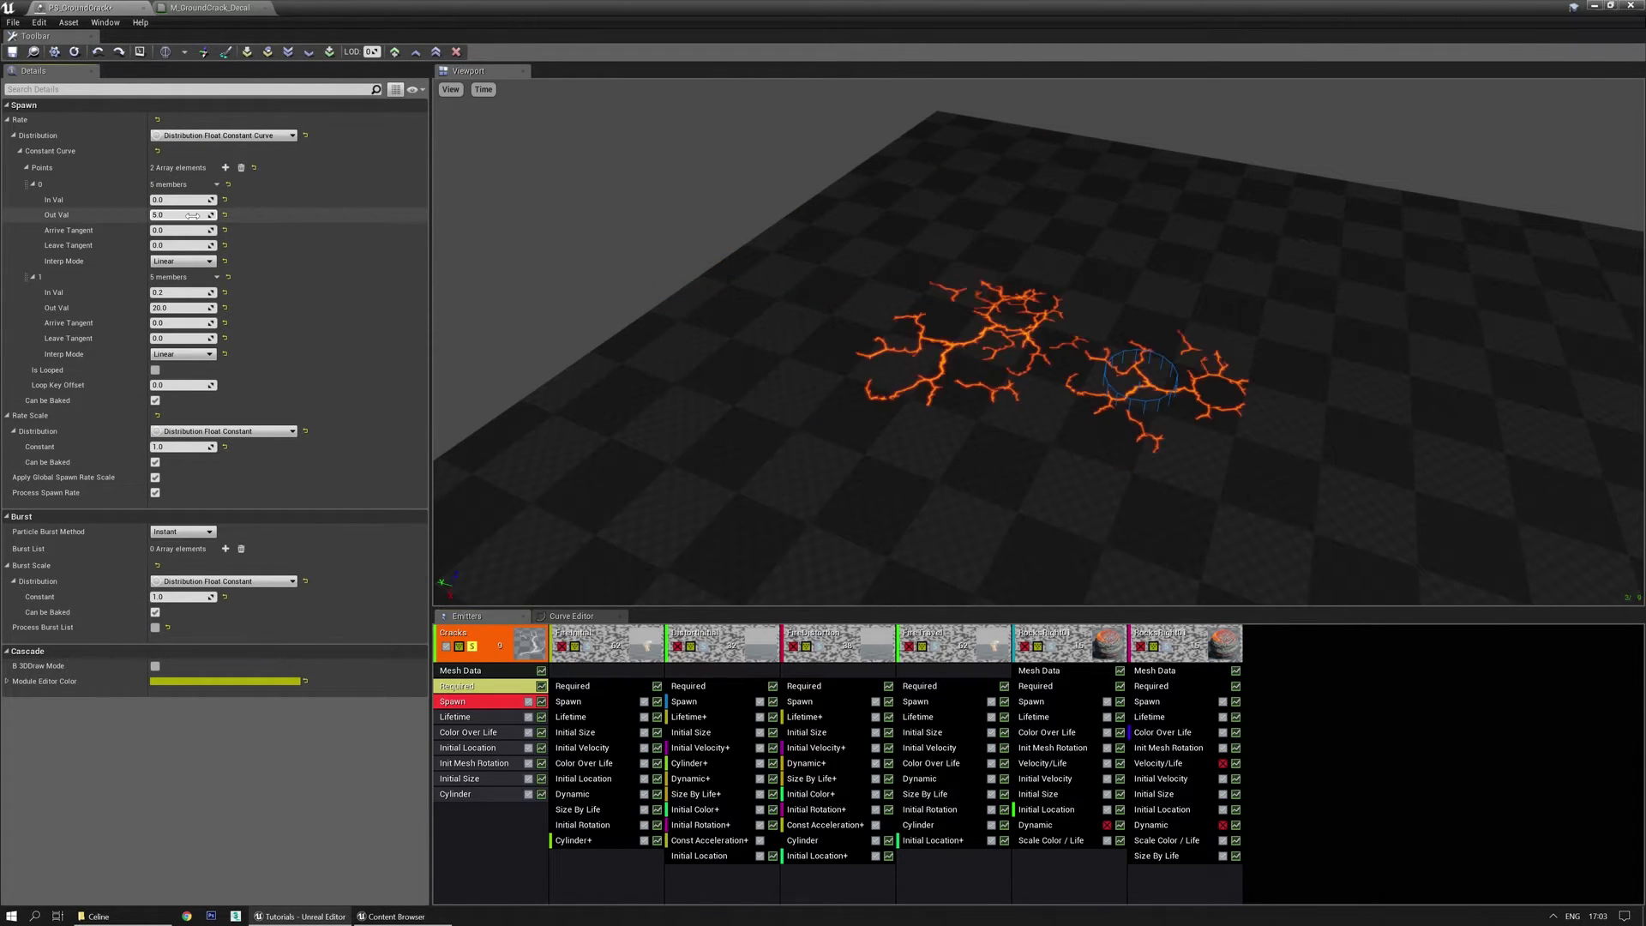
pyautogui.write('6')
pyautogui.press('Return')
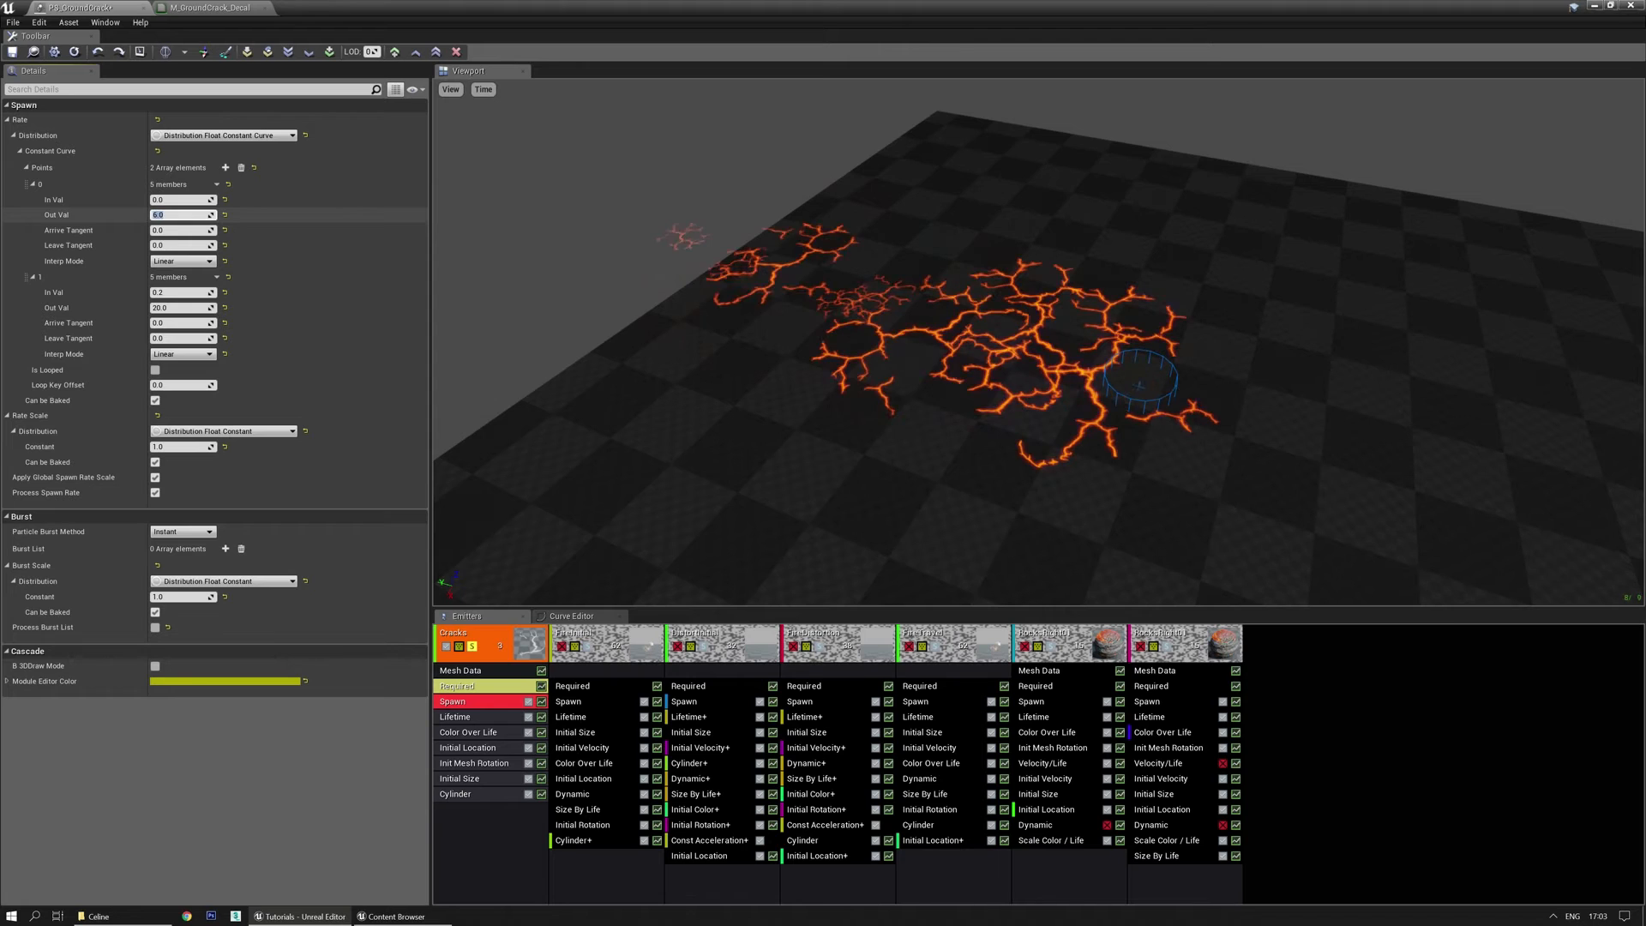
pyautogui.click(183, 307)
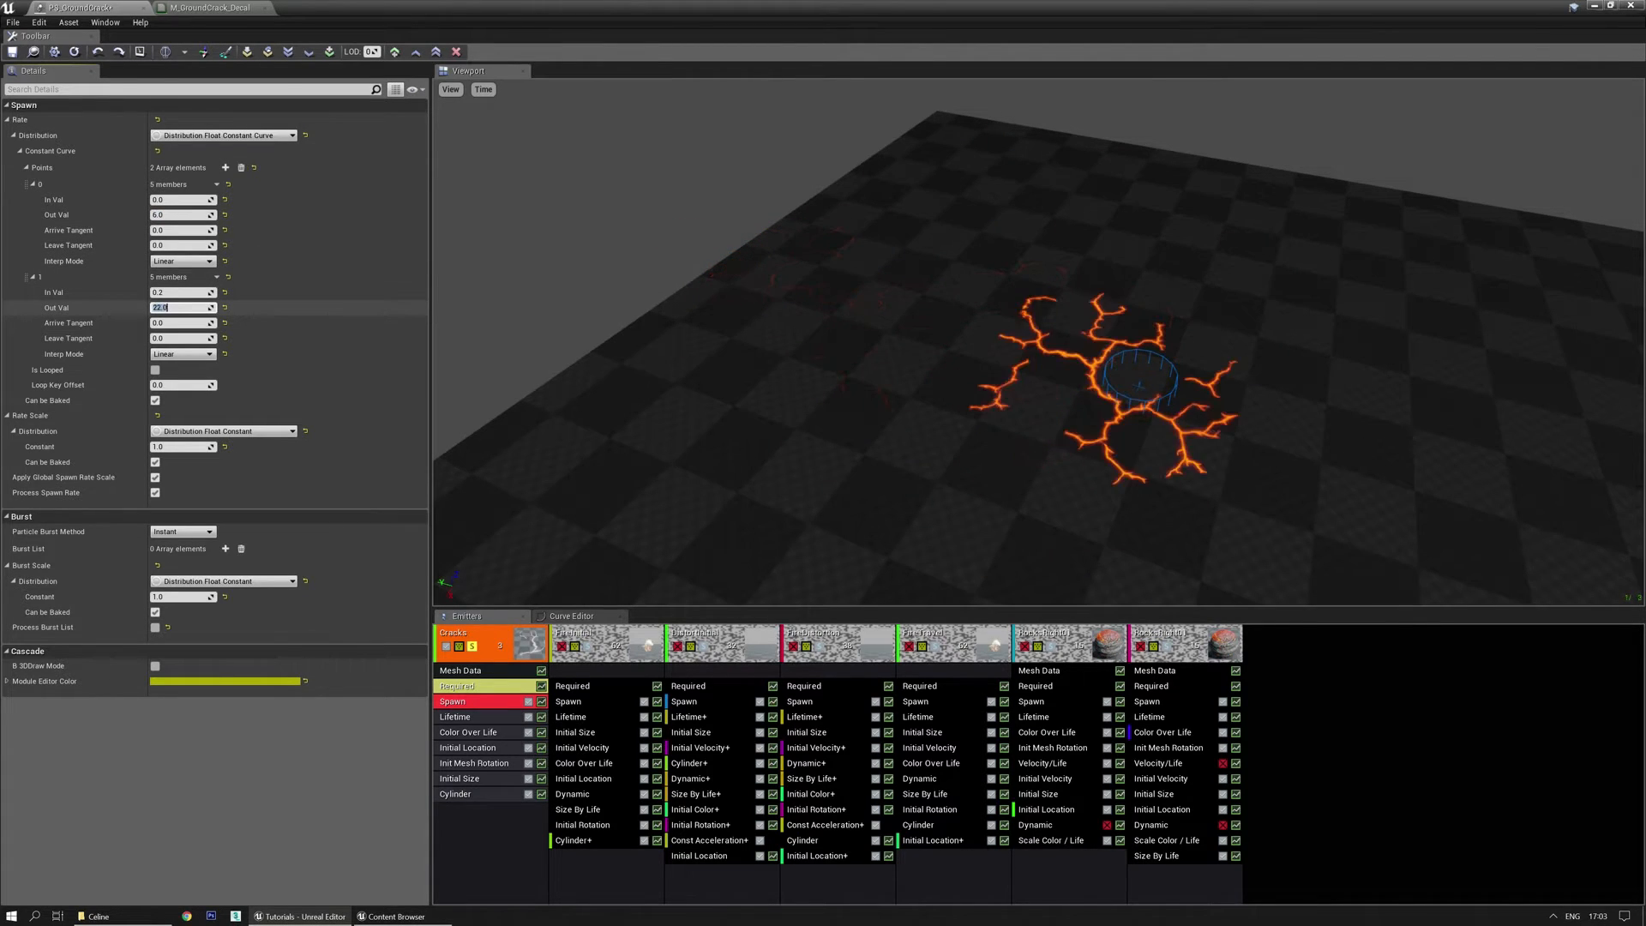
pyautogui.moveTo(887, 376); pyautogui.dragTo(888, 432)
# Set the Cylinder module's Start Height constant to 0.1 in the Cracks emitter.
pyautogui.click(474, 763)
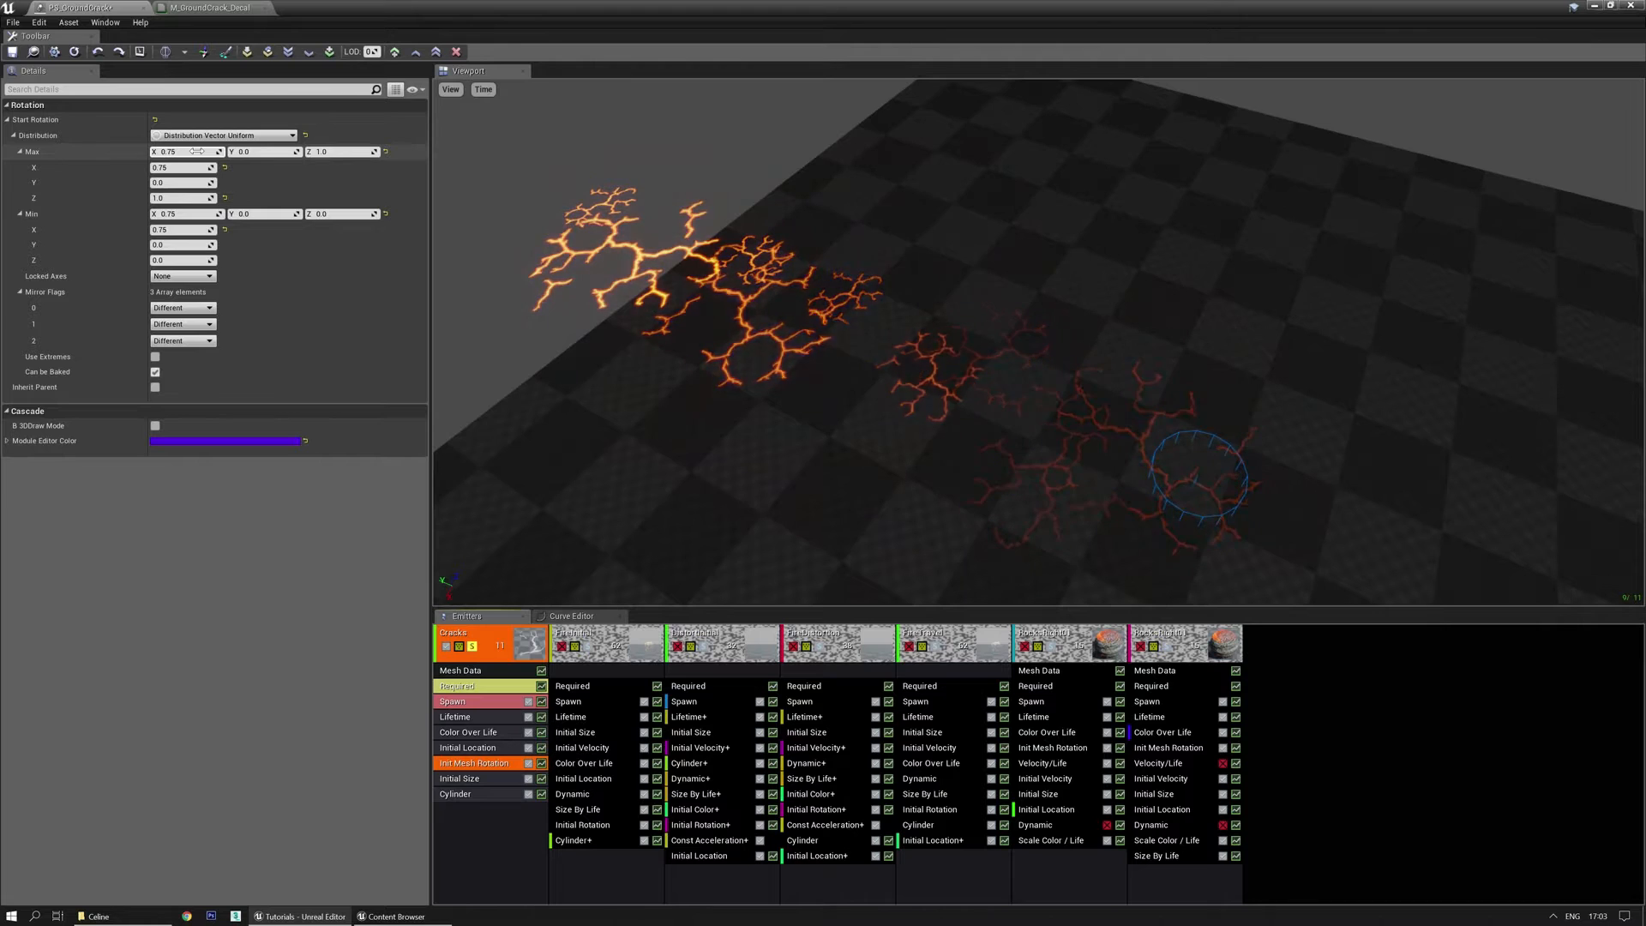
pyautogui.moveTo(697, 338)
pyautogui.mouseDown()
pyautogui.moveTo(810, 345)
pyautogui.moveTo(693, 327)
pyautogui.moveTo(621, 268)
pyautogui.moveTo(725, 382)
pyautogui.moveTo(696, 426)
pyautogui.moveTo(707, 361)
pyautogui.mouseUp()
pyautogui.click(455, 793)
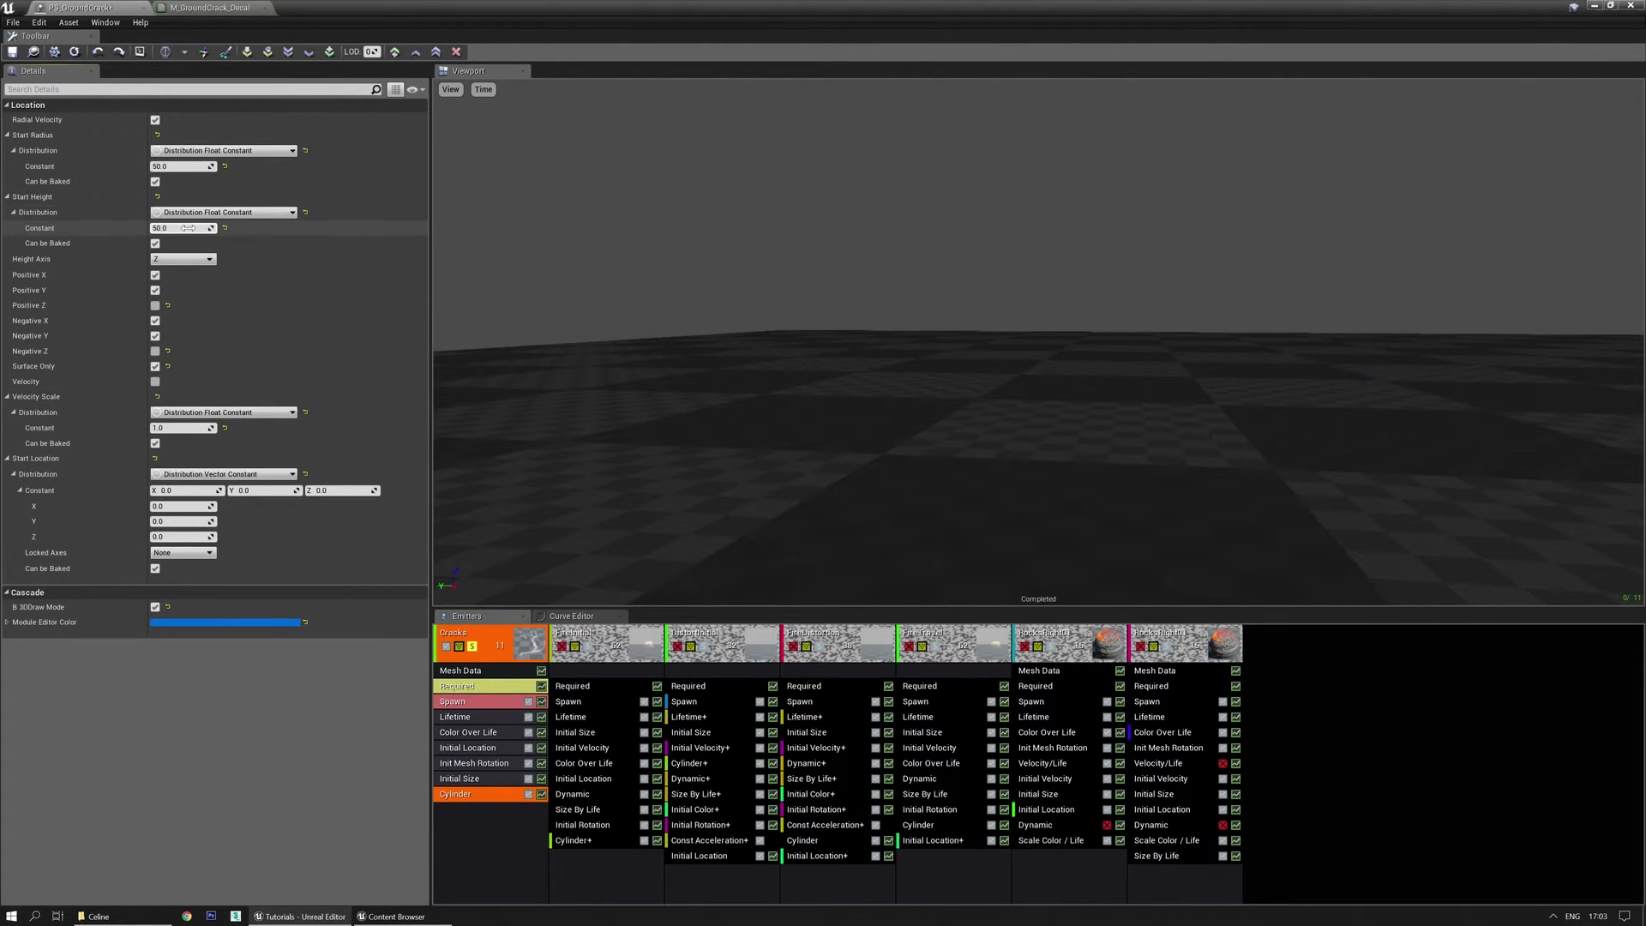
pyautogui.write('0.1')
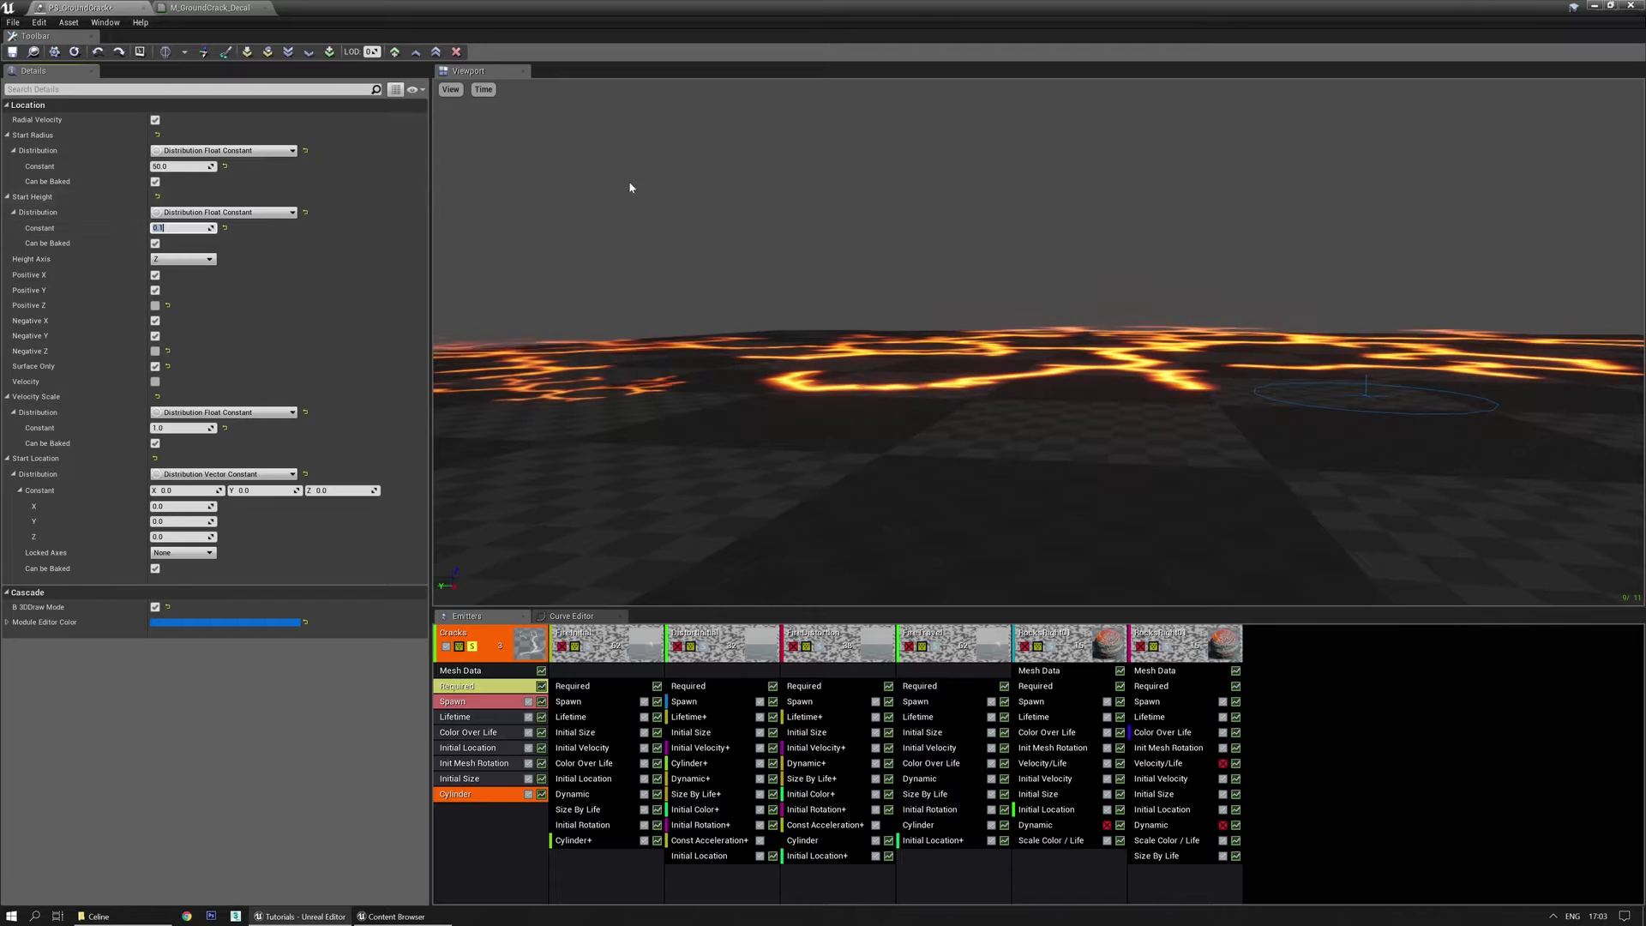
pyautogui.press('Return')
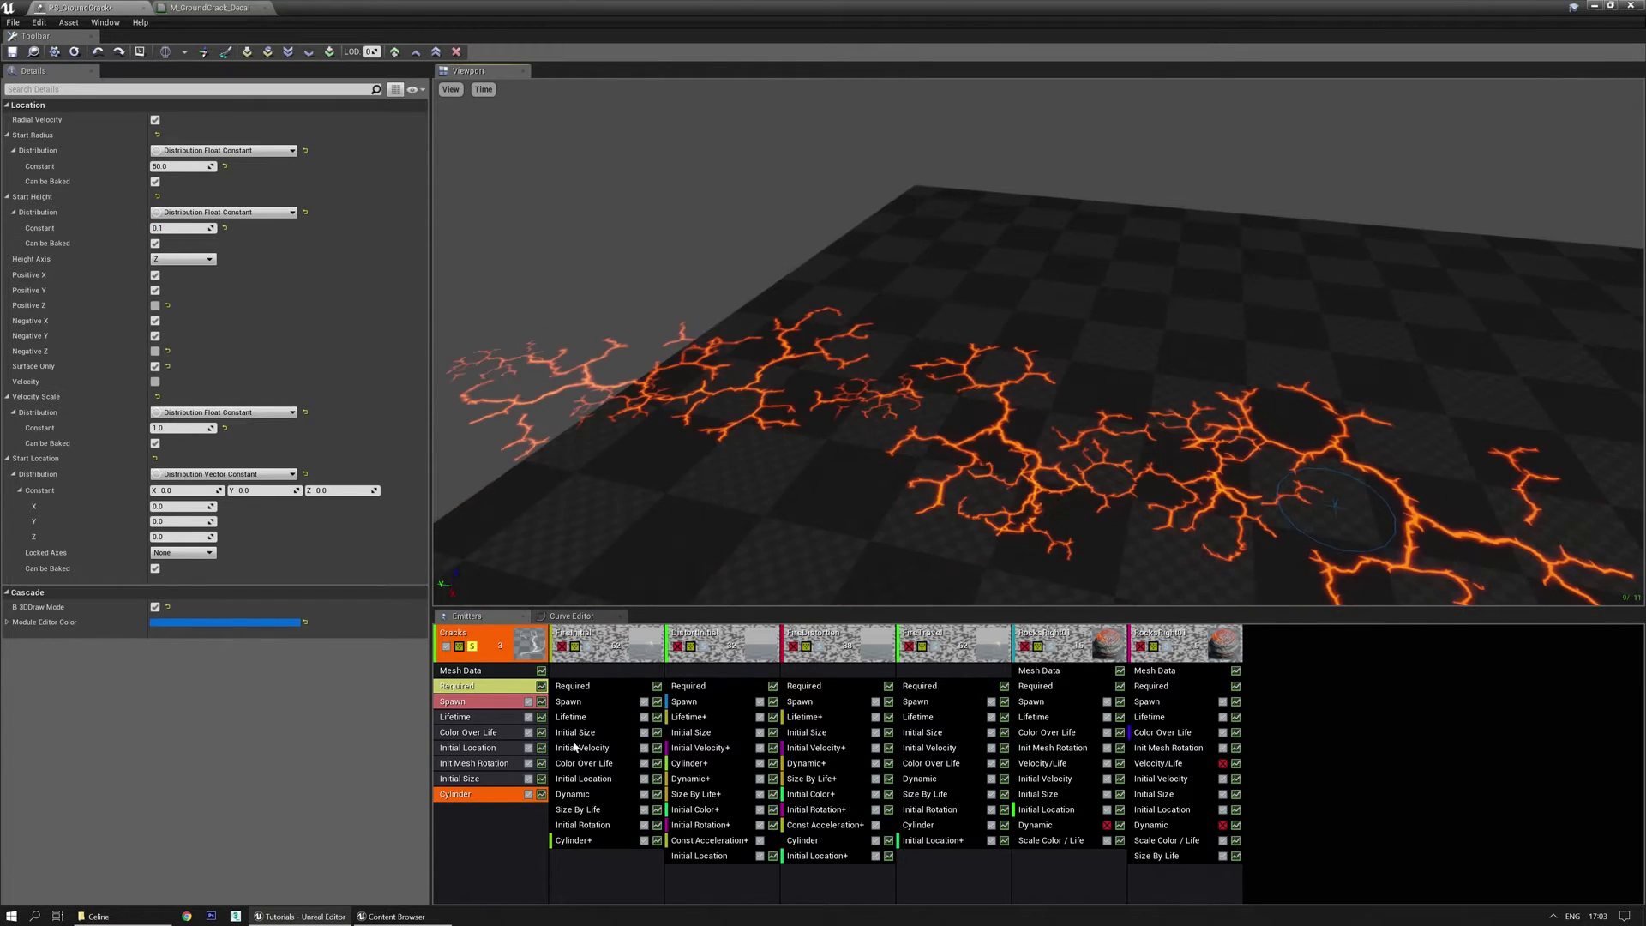
# Try 0 as the Max X start rotation in the Cracks emitter's Init Mesh Rotation, and restore it to 0.75.
pyautogui.click(459, 778)
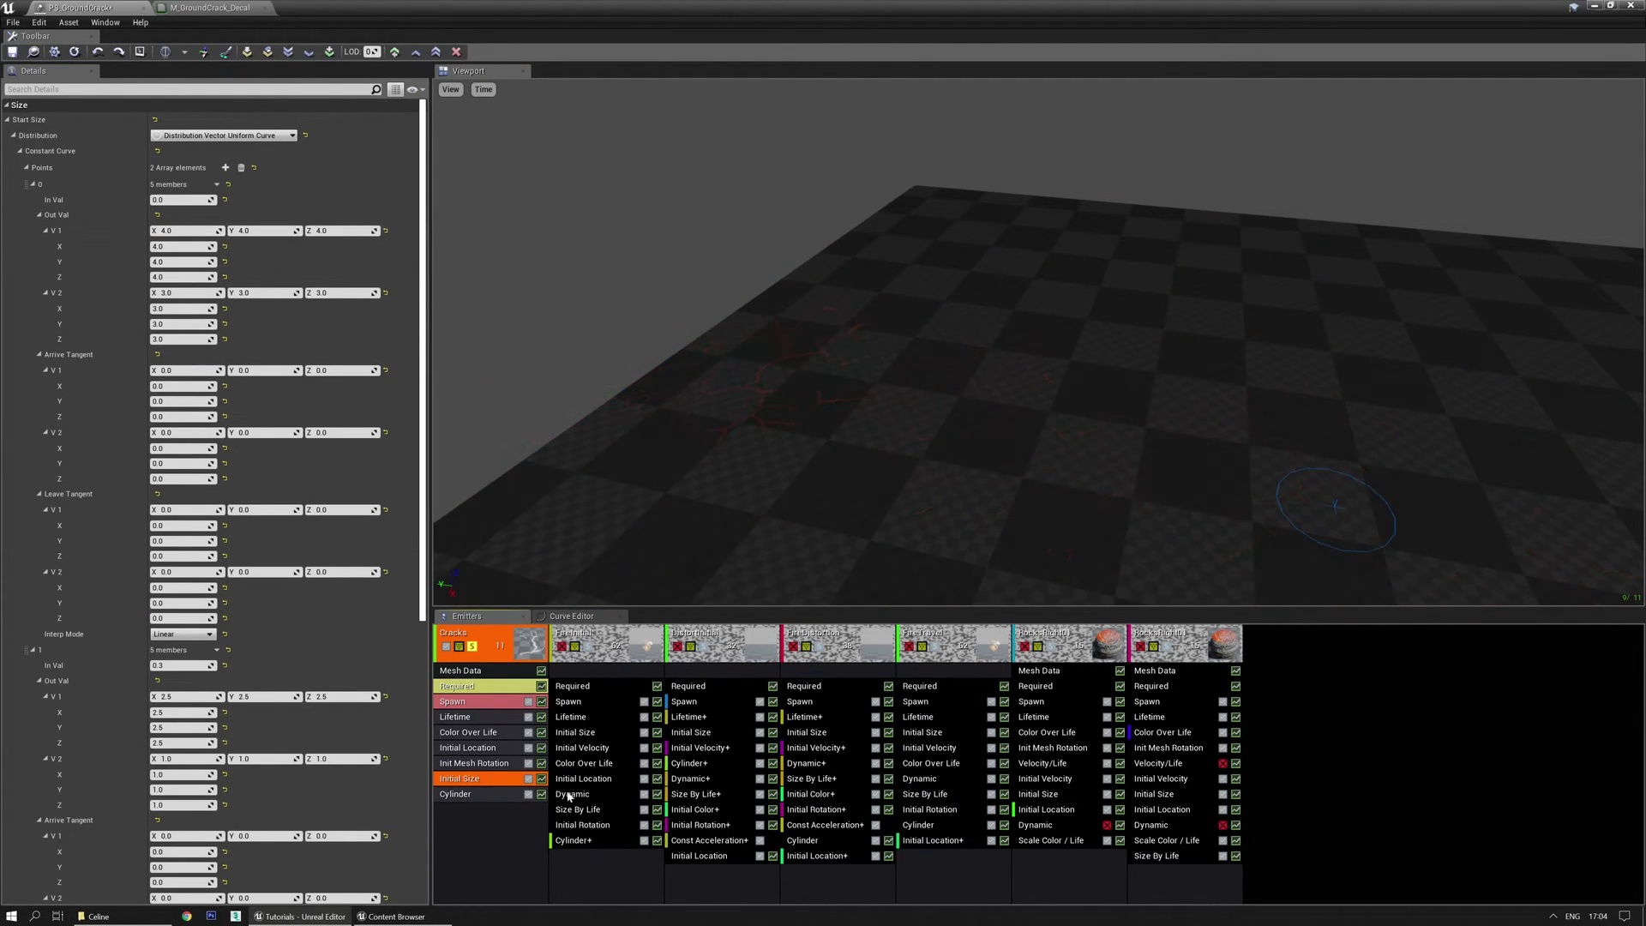
pyautogui.click(475, 762)
pyautogui.click(184, 152)
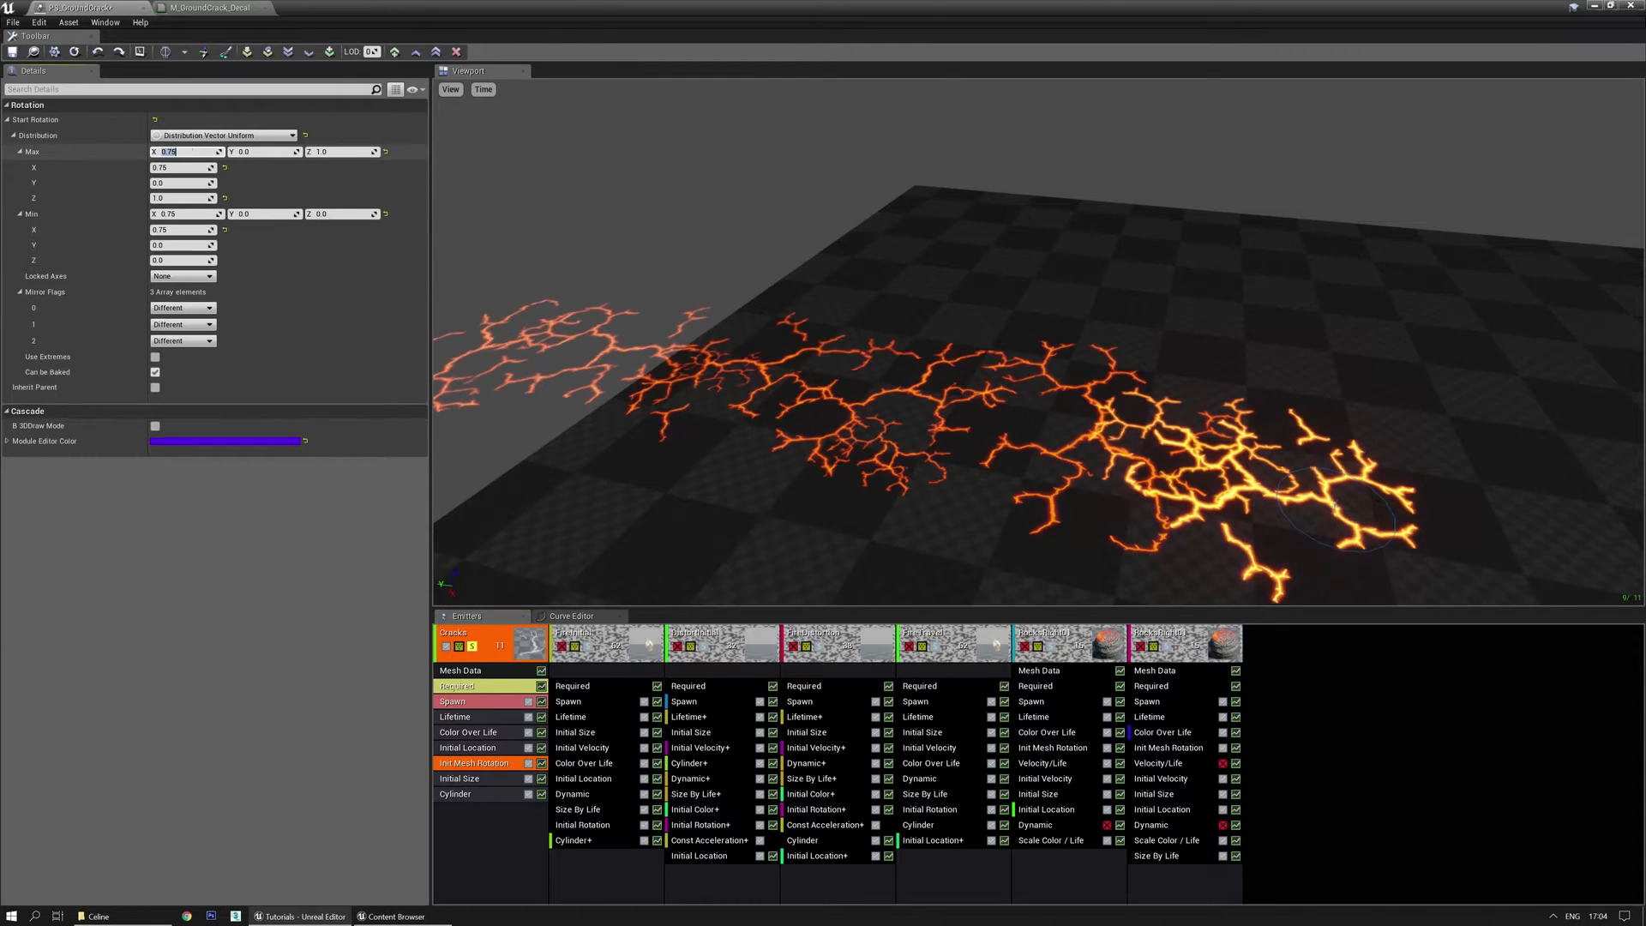
pyautogui.write('0')
pyautogui.press('Return')
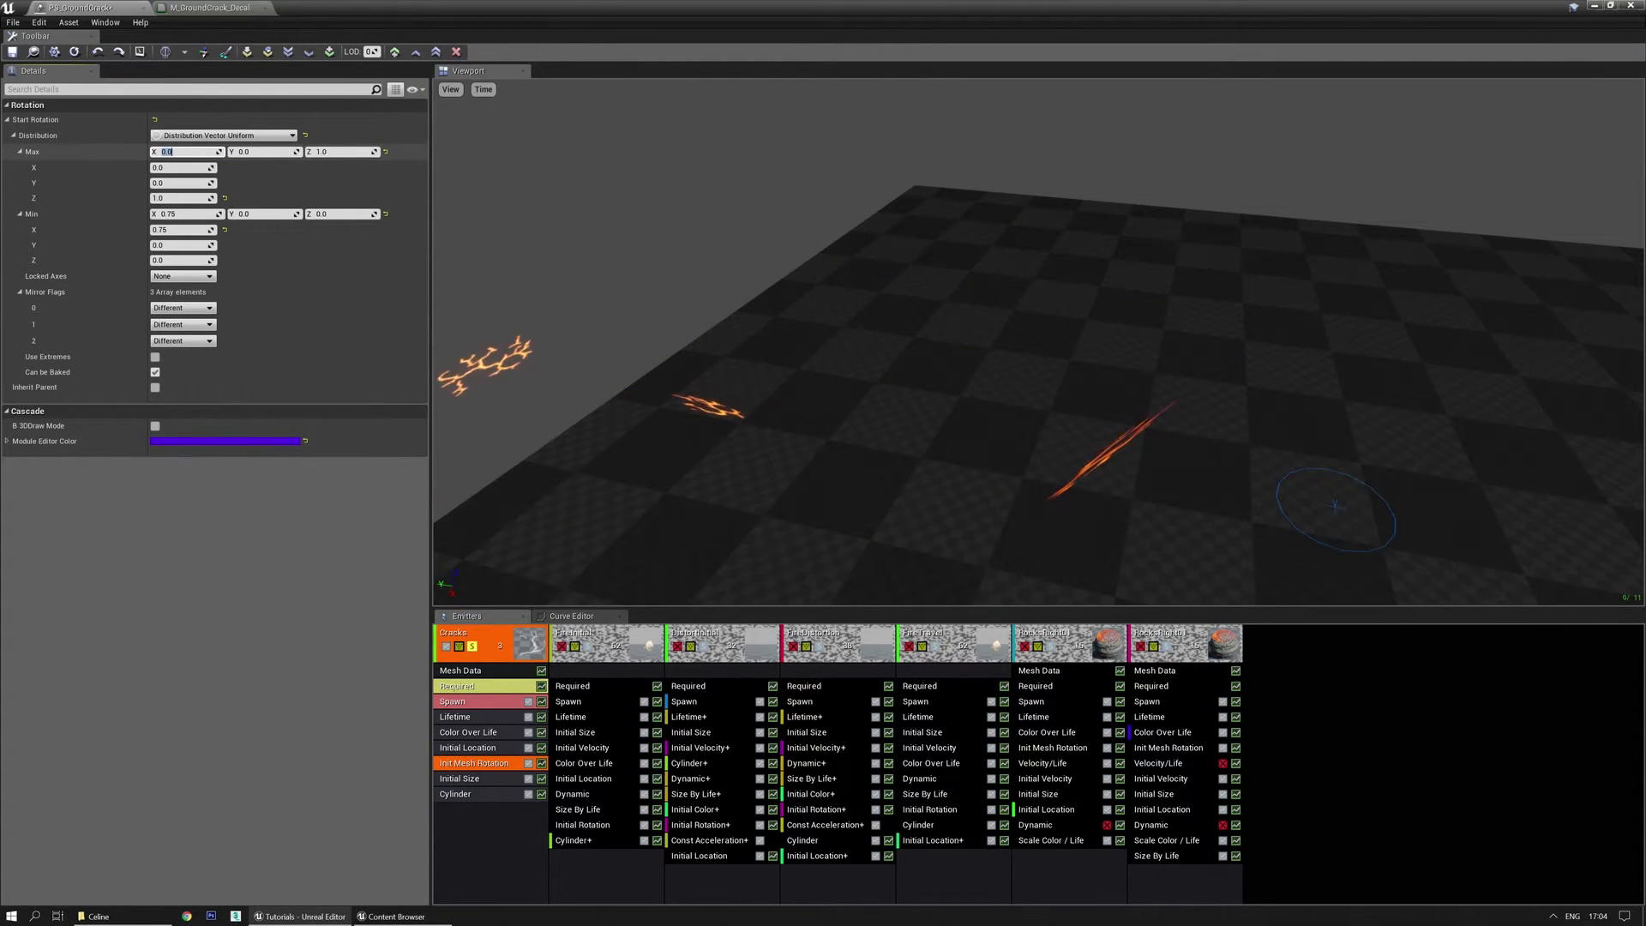
pyautogui.press('BackSpace')
pyautogui.write('5')
pyautogui.press('Return')
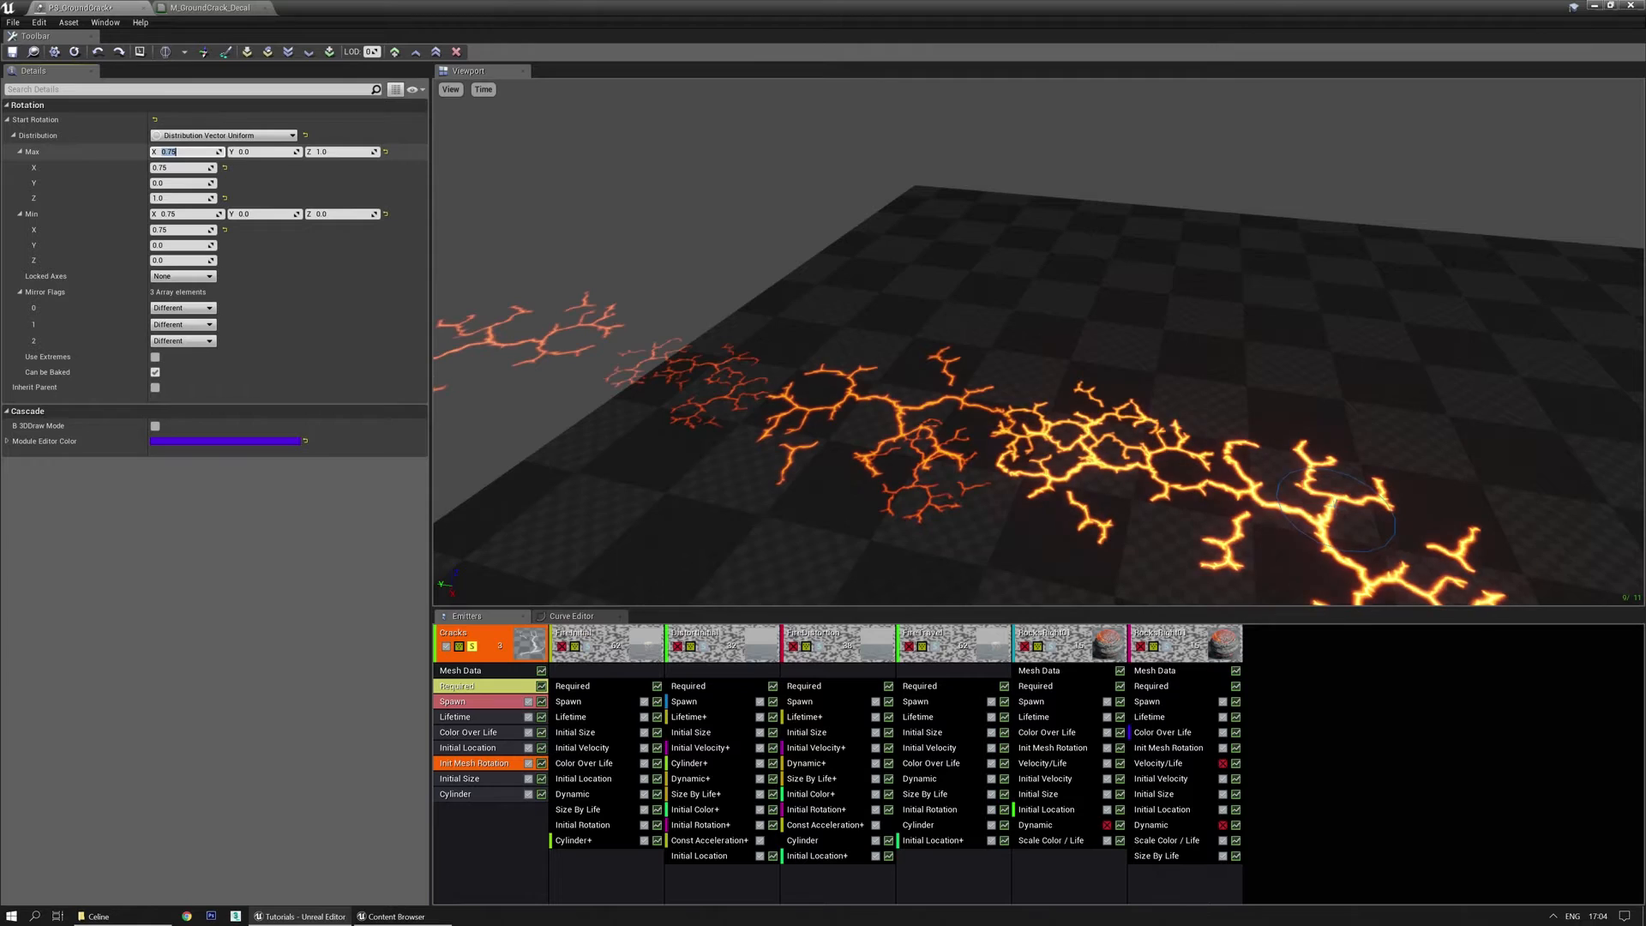
pyautogui.write('0.75')
pyautogui.press('Return')
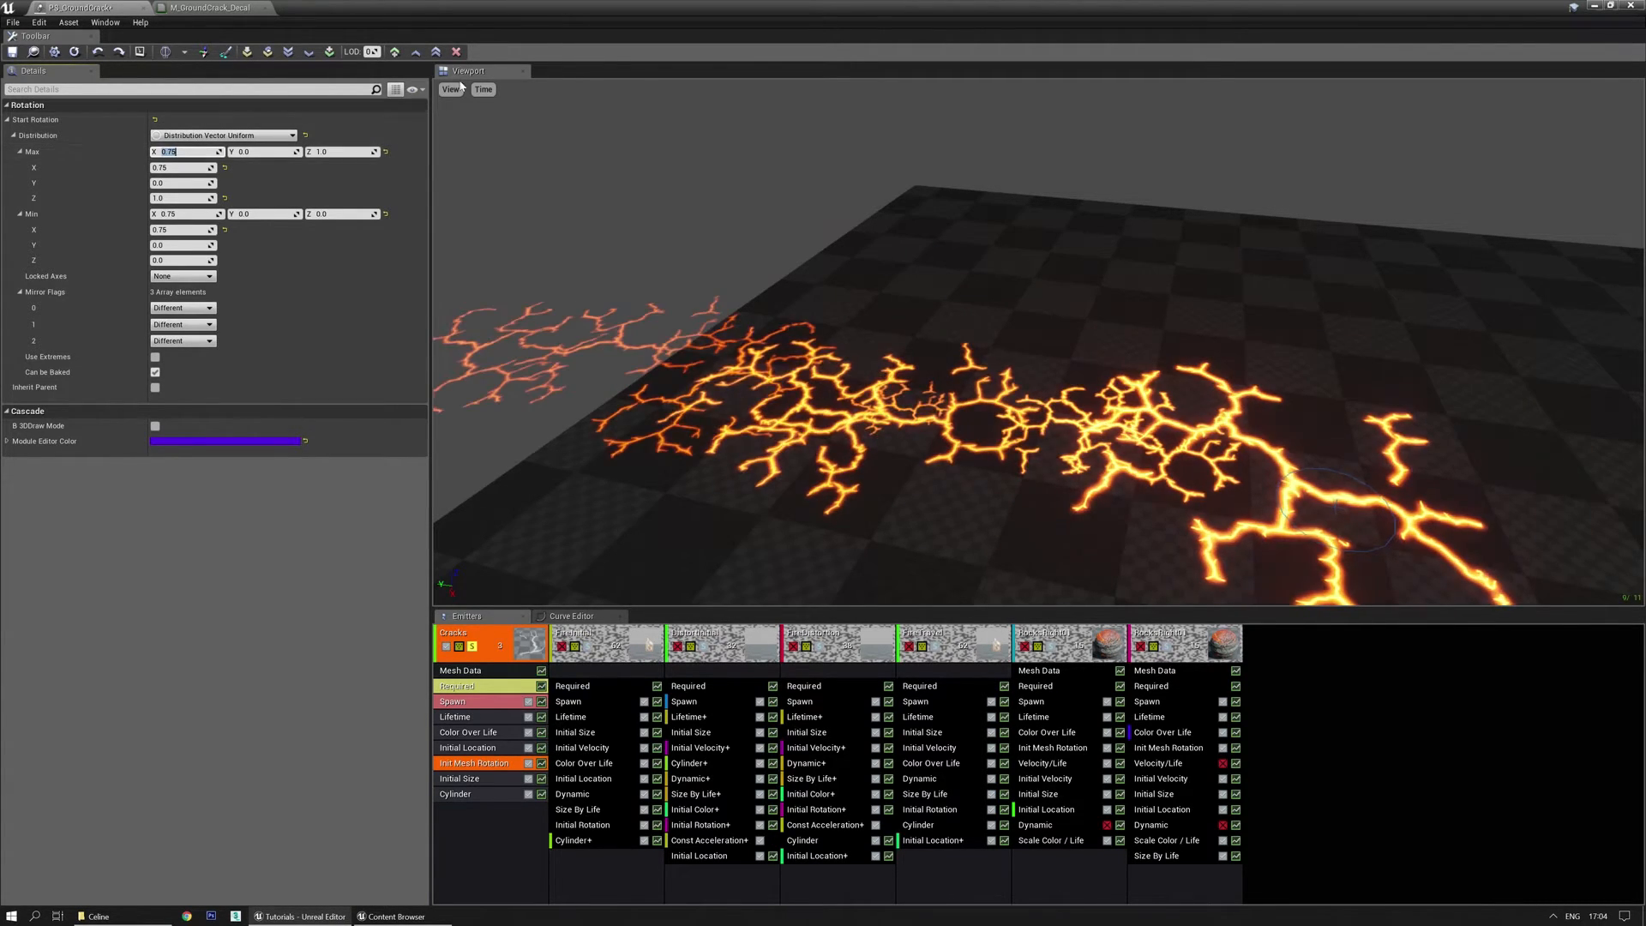
# Save the particle system, turn off solo for the Cracks emitter and preview the complete effect.
pyautogui.moveTo(995, 319)
pyautogui.mouseDown(button='right')
pyautogui.moveTo(999, 394)
pyautogui.moveTo(995, 319)
pyautogui.mouseUp(button='right')
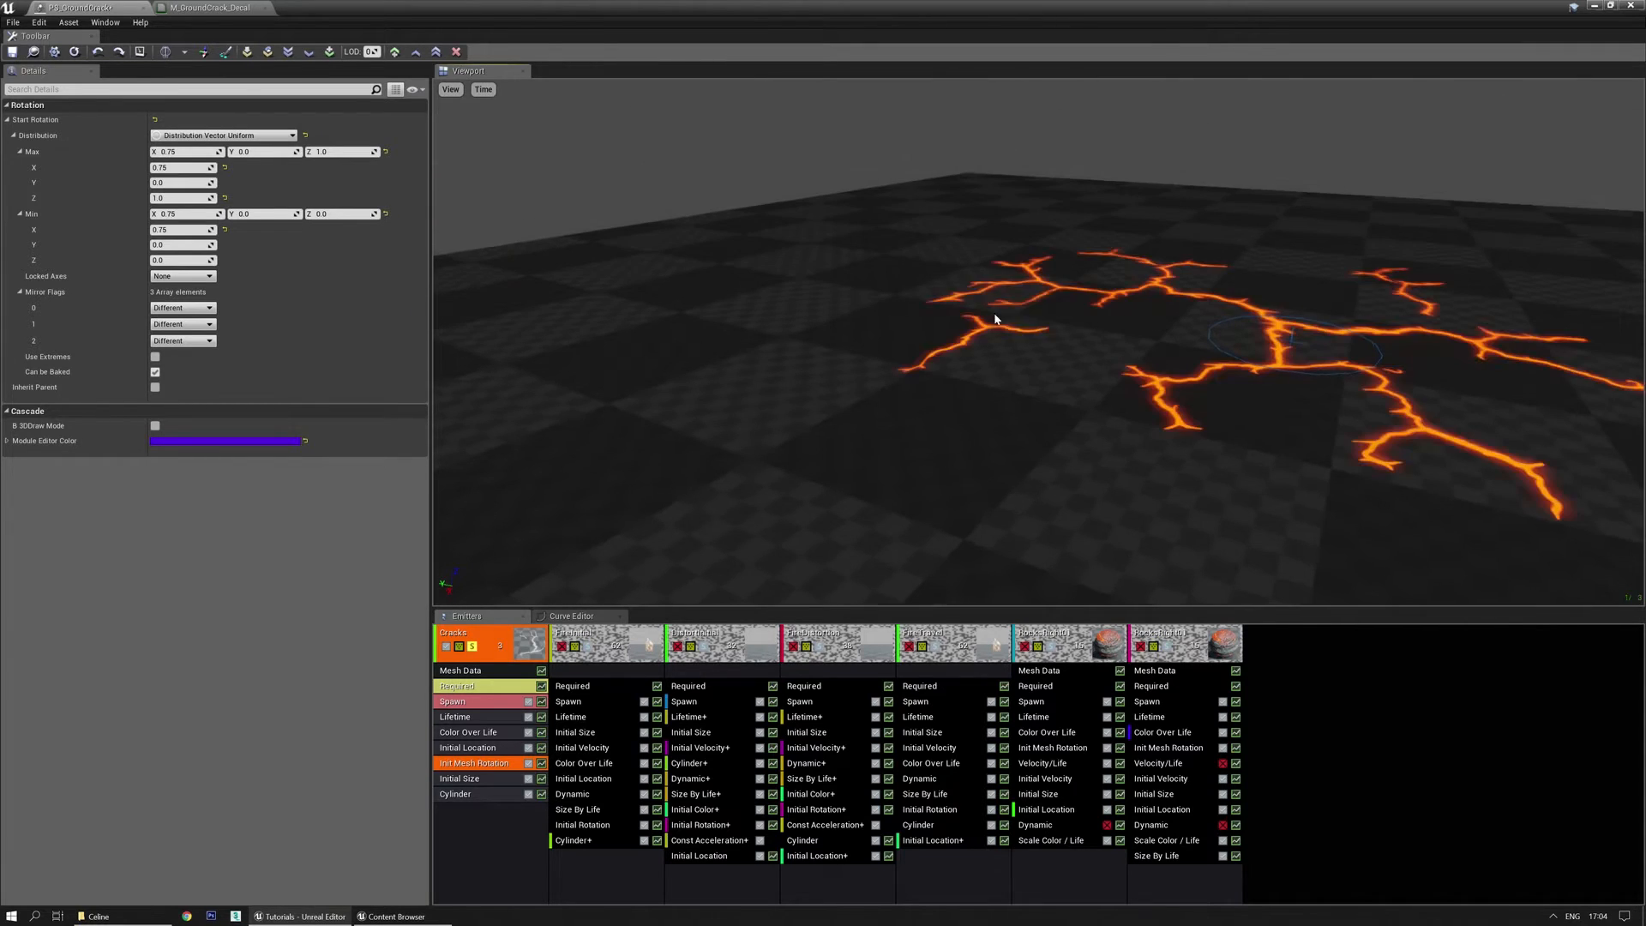
pyautogui.moveTo(896, 321); pyautogui.dragTo(836, 326, button='right')
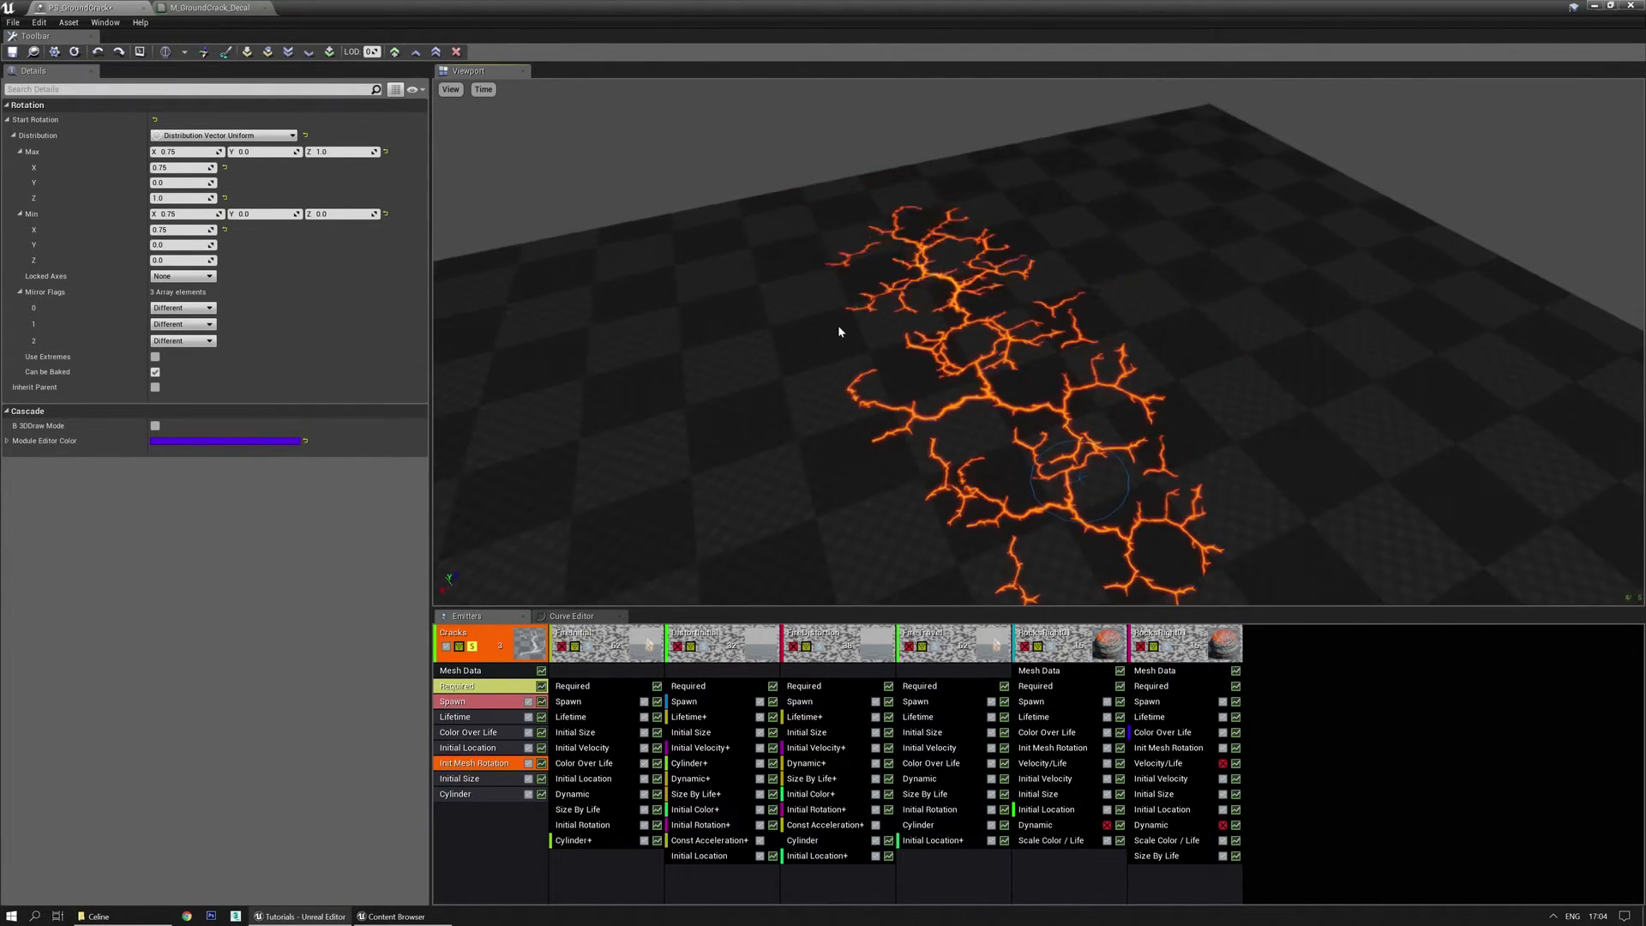
pyautogui.moveTo(985, 453); pyautogui.dragTo(1016, 428)
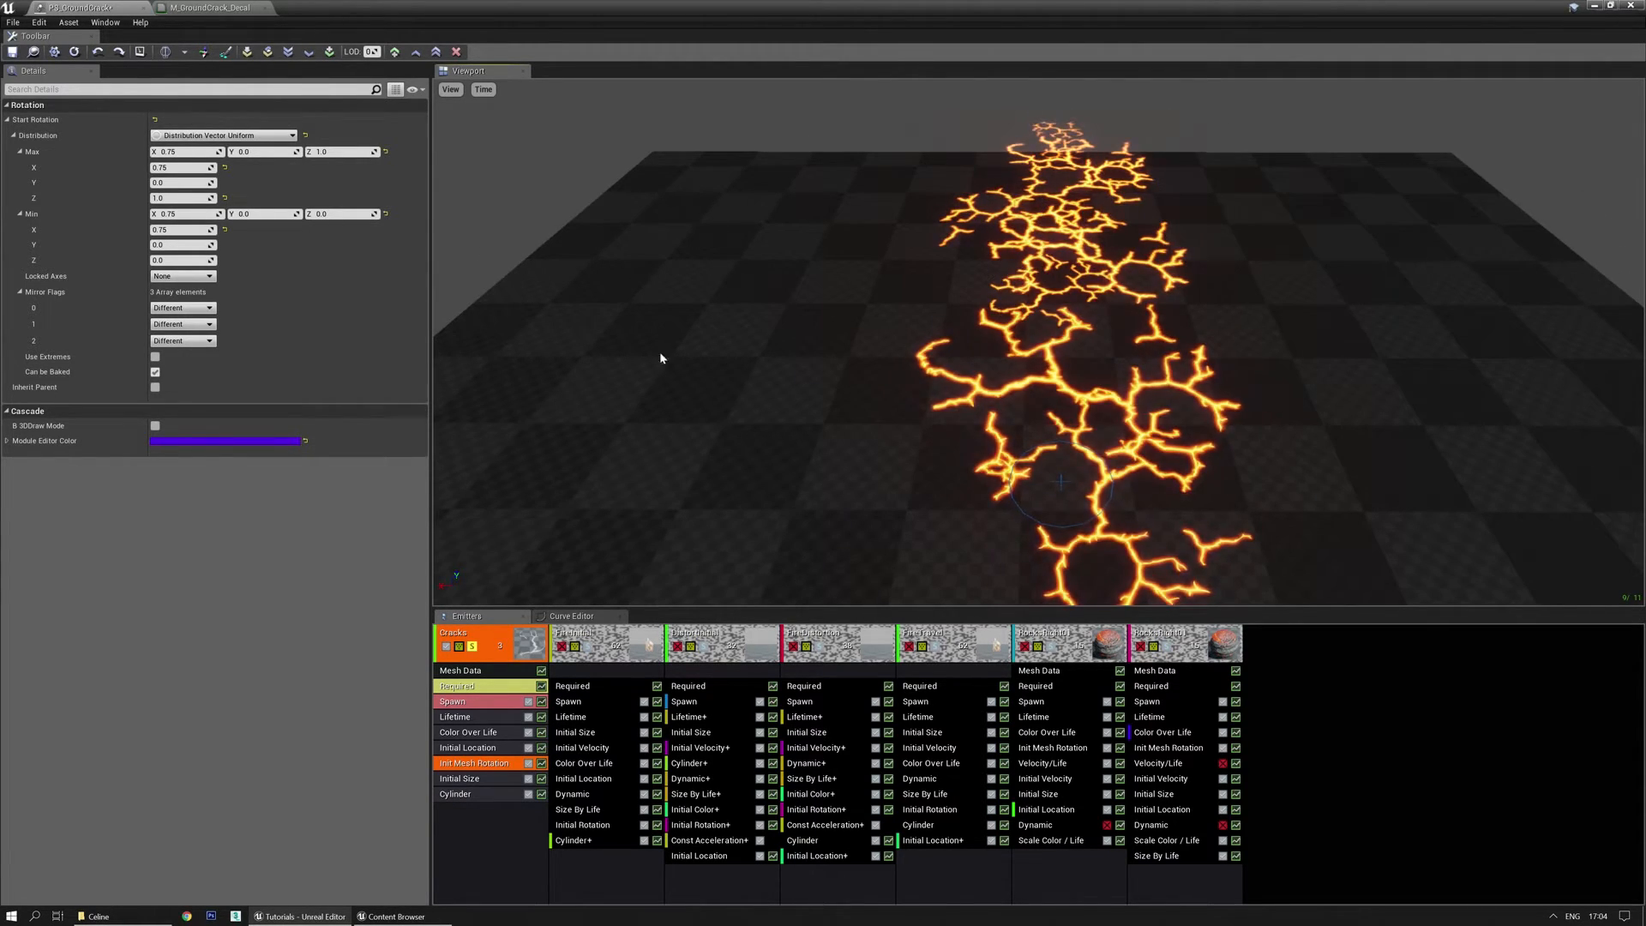
pyautogui.click(12, 53)
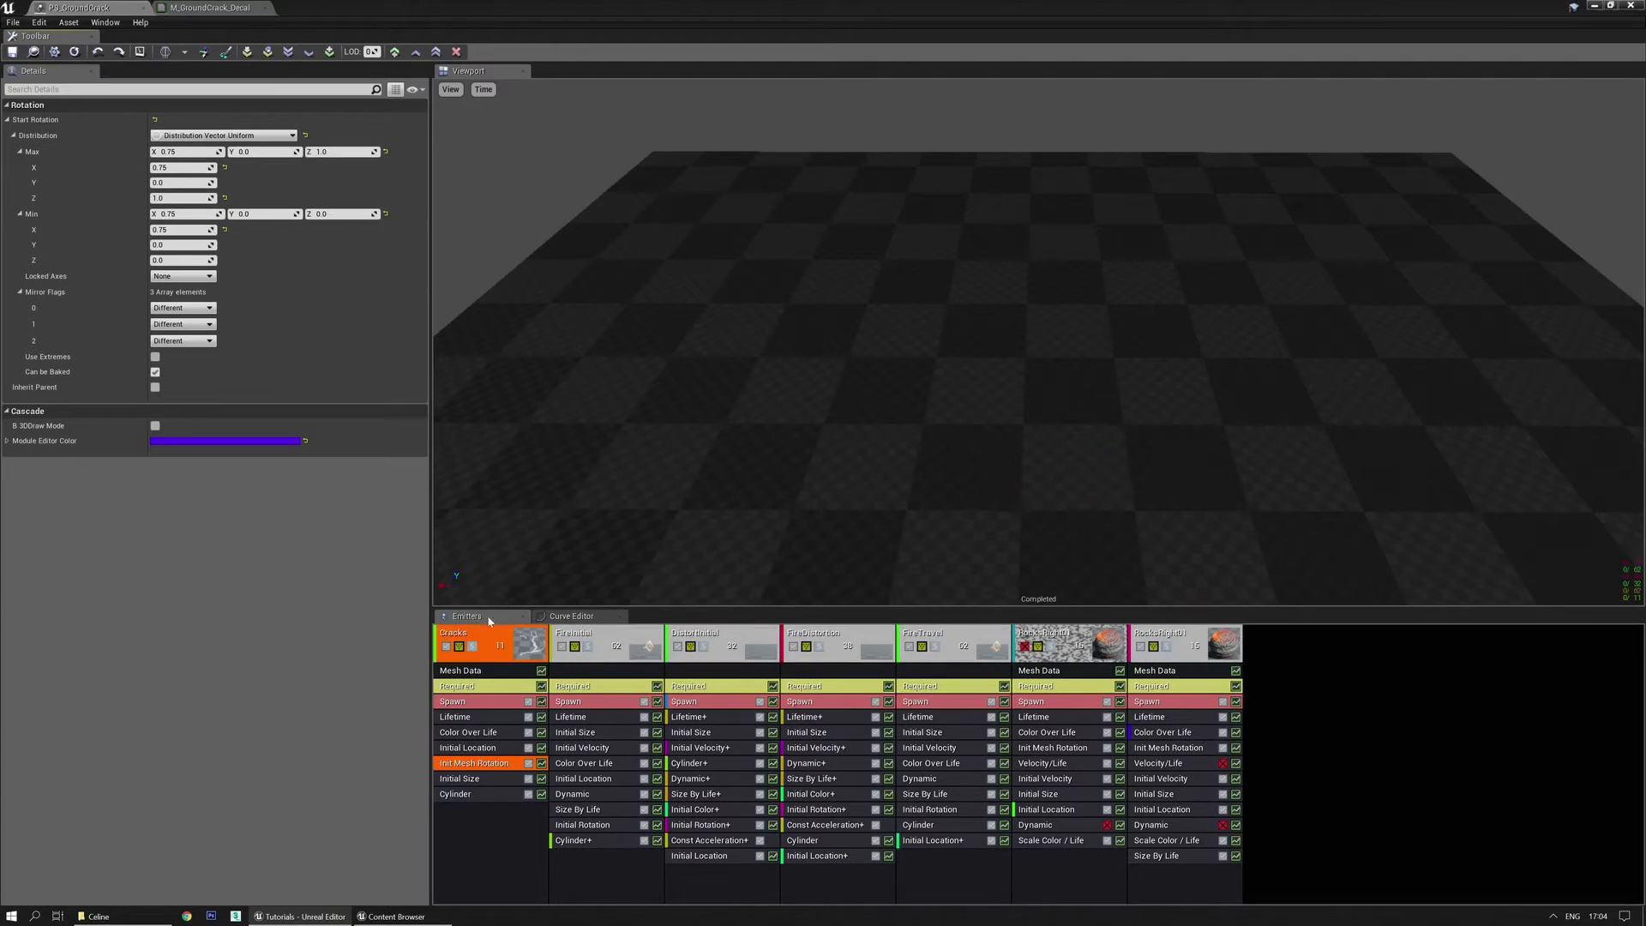
pyautogui.moveTo(721, 414)
pyautogui.mouseDown()
pyautogui.moveTo(754, 402)
pyautogui.moveTo(722, 413)
pyautogui.mouseUp()
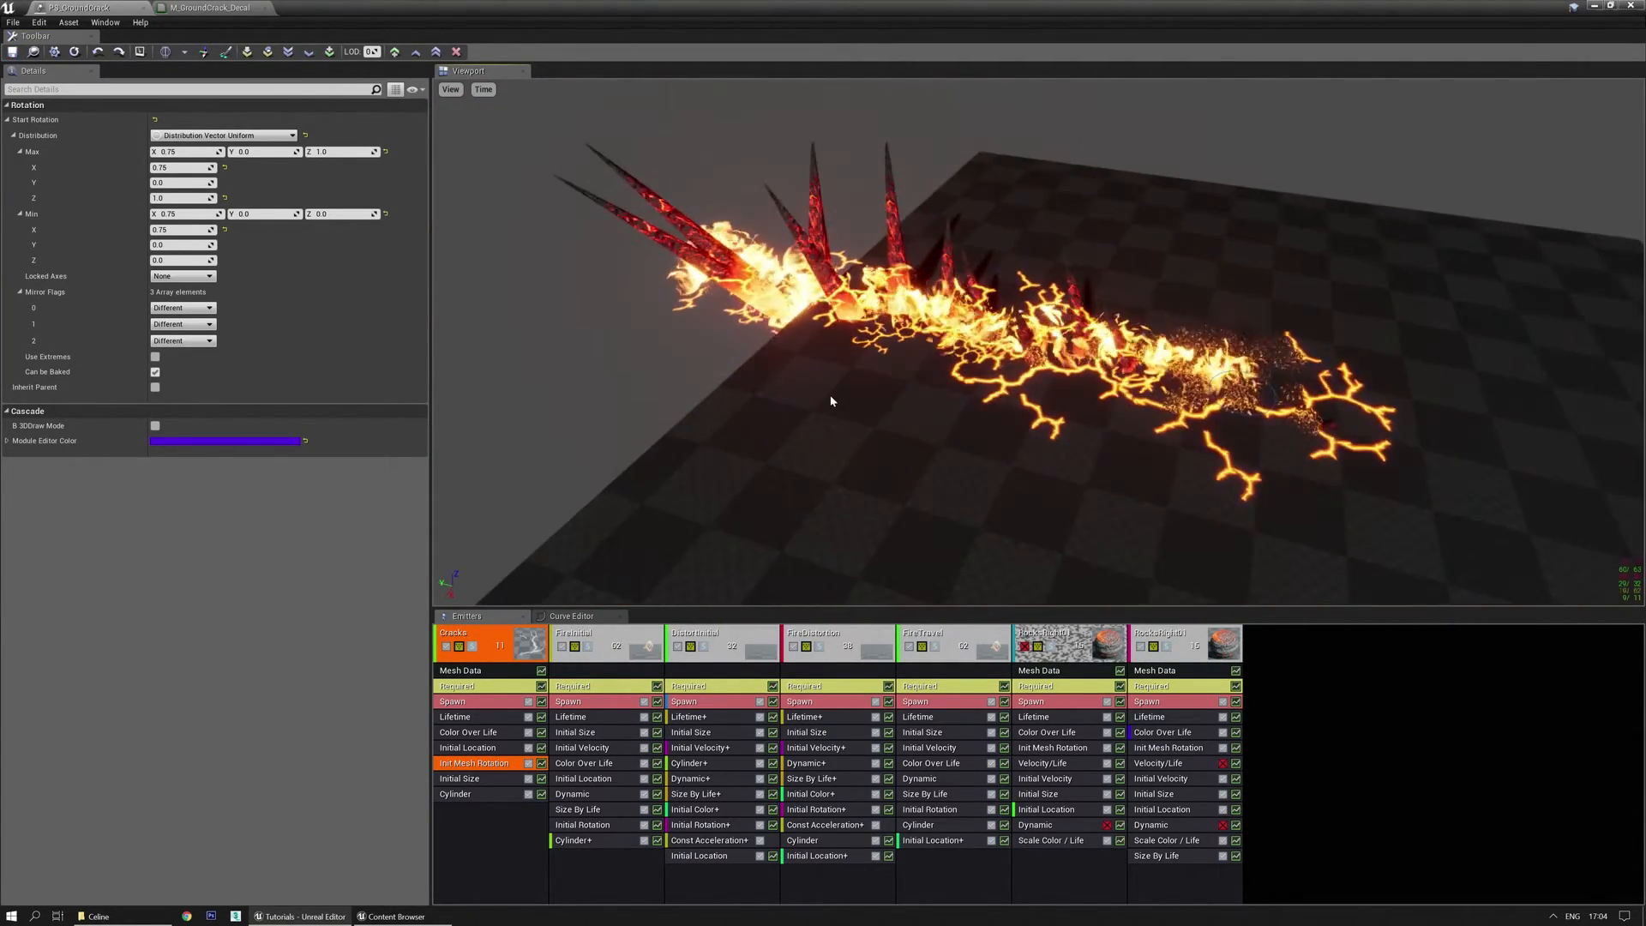
pyautogui.moveTo(1005, 484); pyautogui.dragTo(1031, 486)
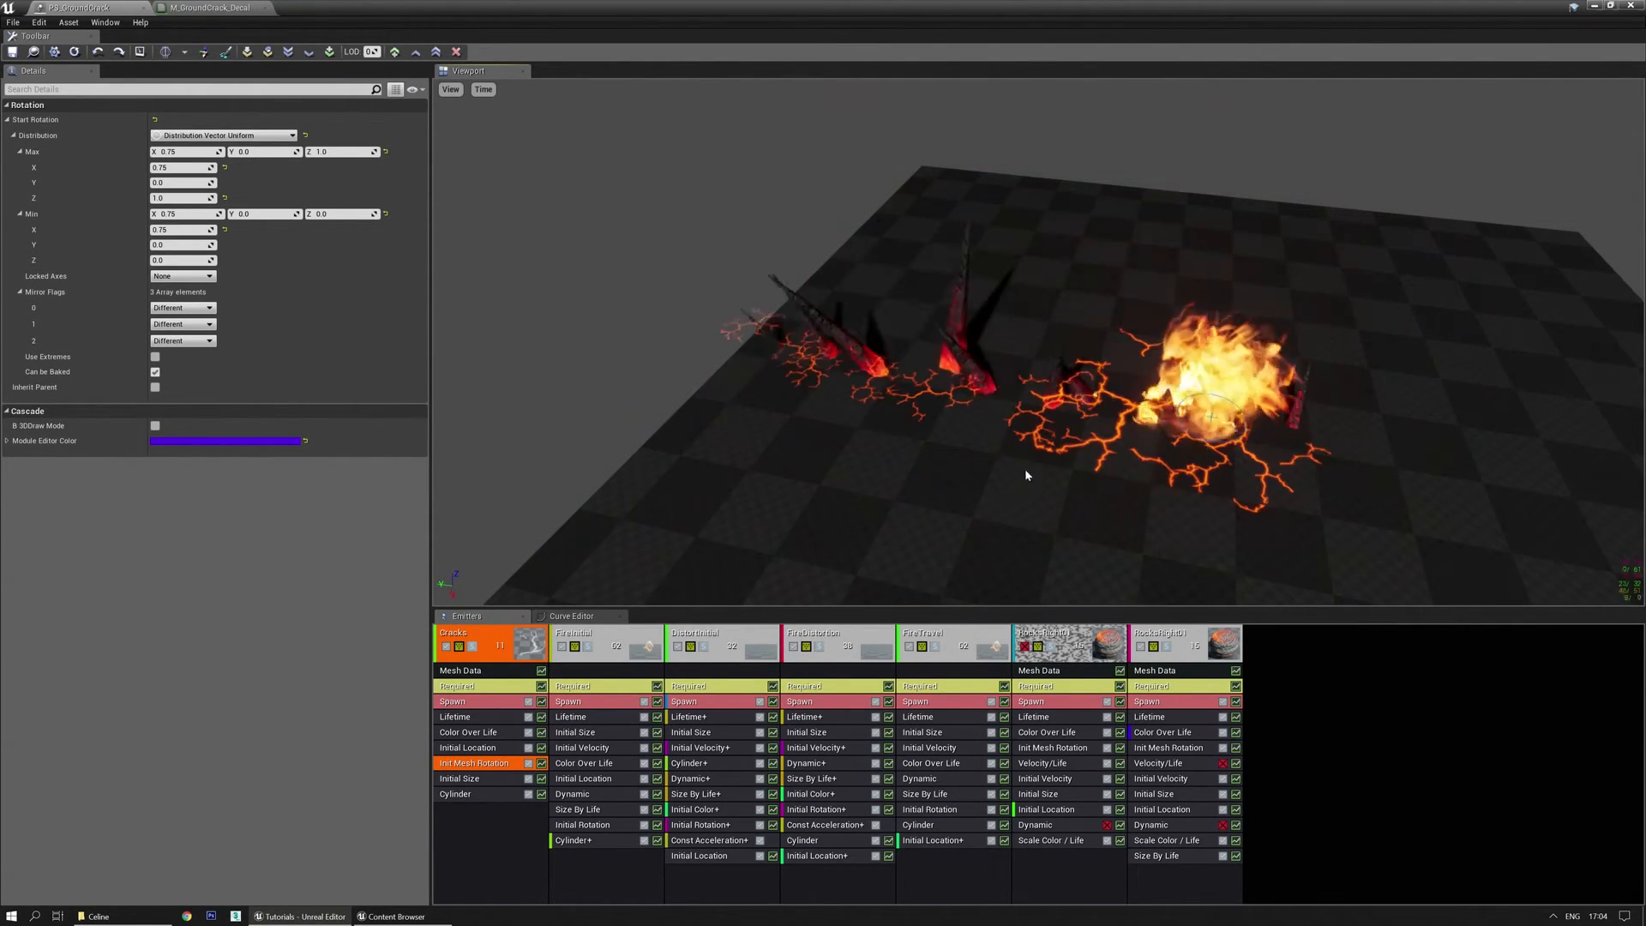
pyautogui.moveTo(942, 502); pyautogui.dragTo(948, 485)
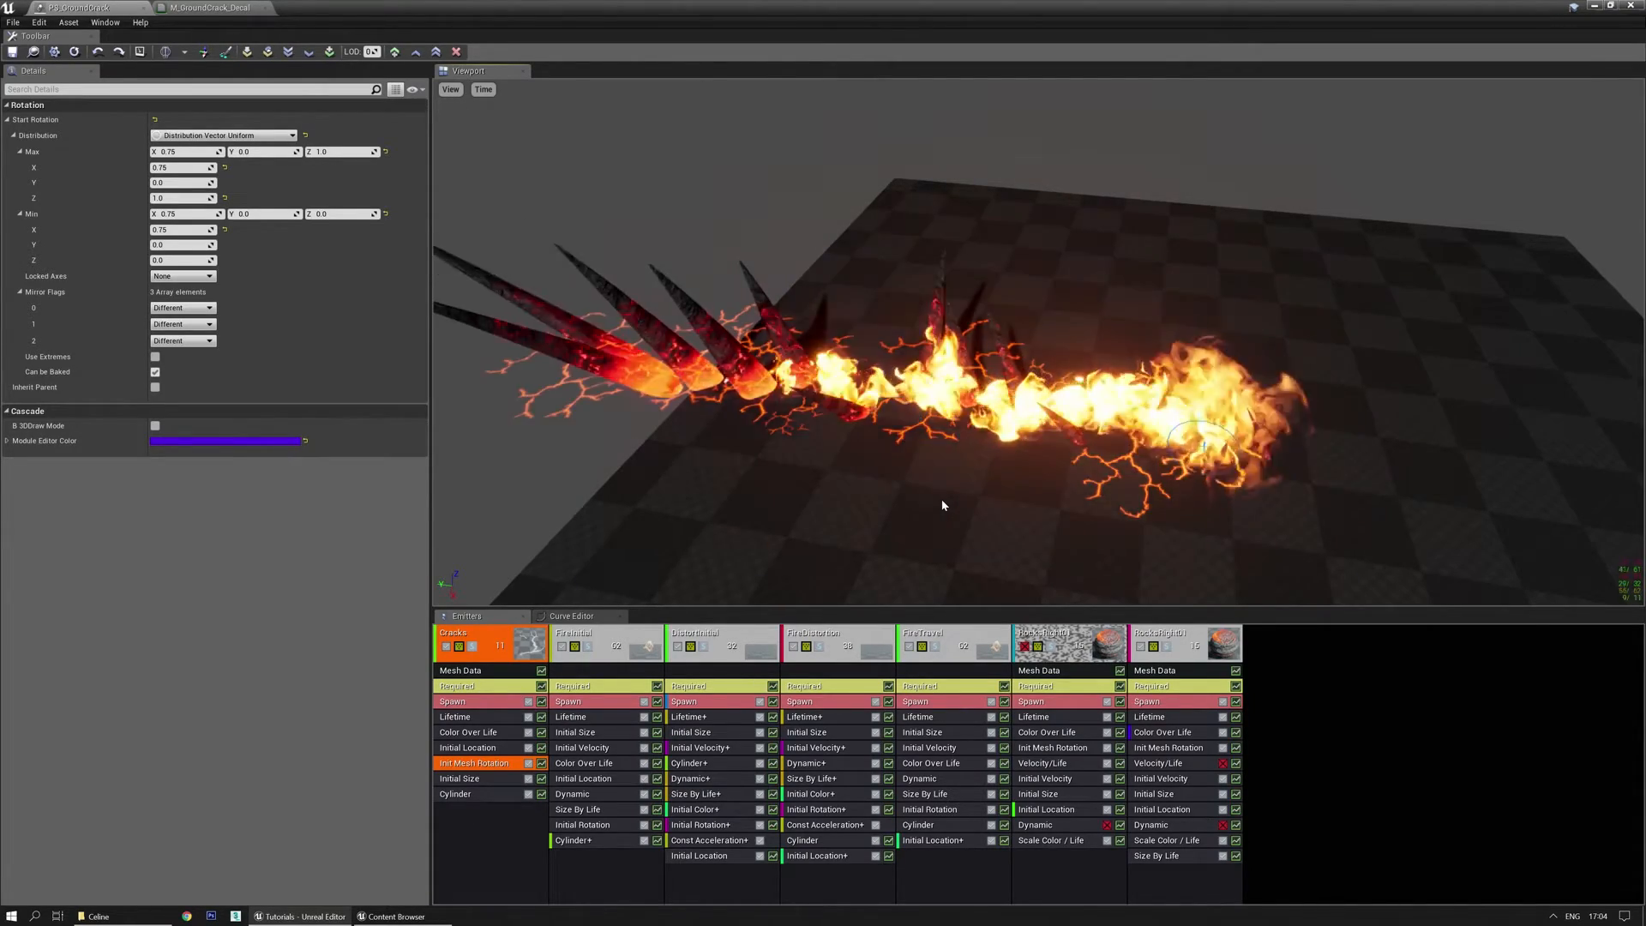
pyautogui.moveTo(943, 502); pyautogui.dragTo(938, 480)
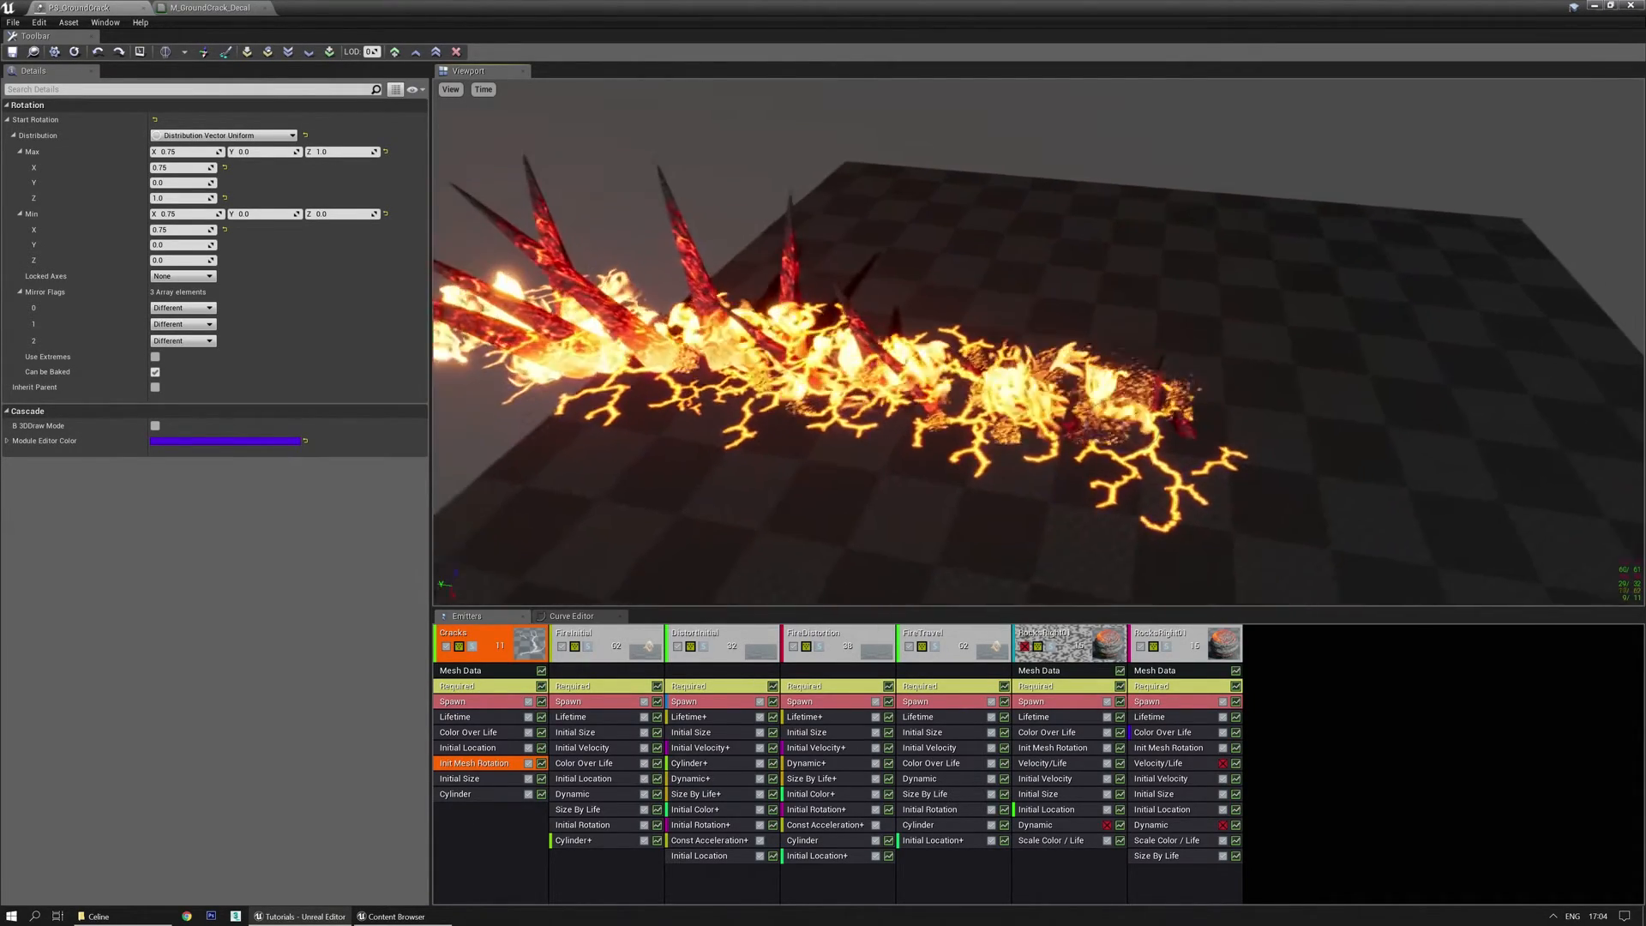
# Switch to the M_GroundCrack_Decal material and add a SphereGradient-2D node to its graph.
pyautogui.click(196, 8)
pyautogui.moveTo(602, 404); pyautogui.dragTo(765, 388, button='right')
pyautogui.scroll(-2, 628, 483)
pyautogui.scroll(2, 628, 484)
pyautogui.rightClick(766, 439)
pyautogui.write('radial')
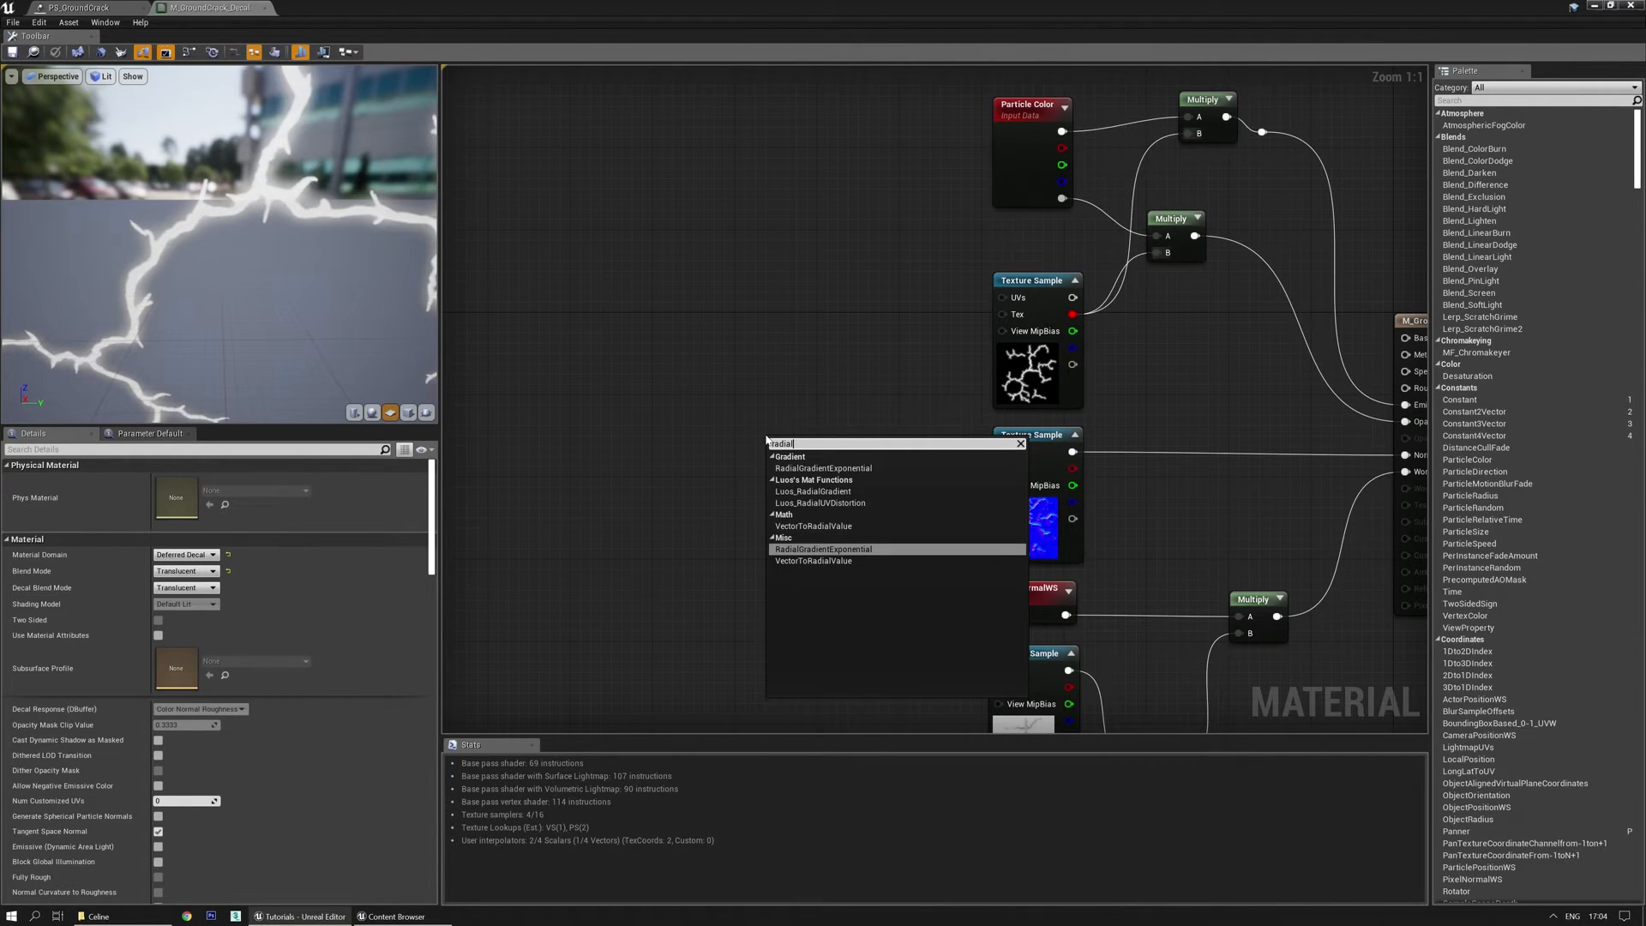
pyautogui.press('BackSpace')
pyautogui.press('BackSpace')
pyautogui.press('BackSpace')
pyautogui.press('BackSpace')
pyautogui.press('BackSpace')
pyautogui.write('sphere')
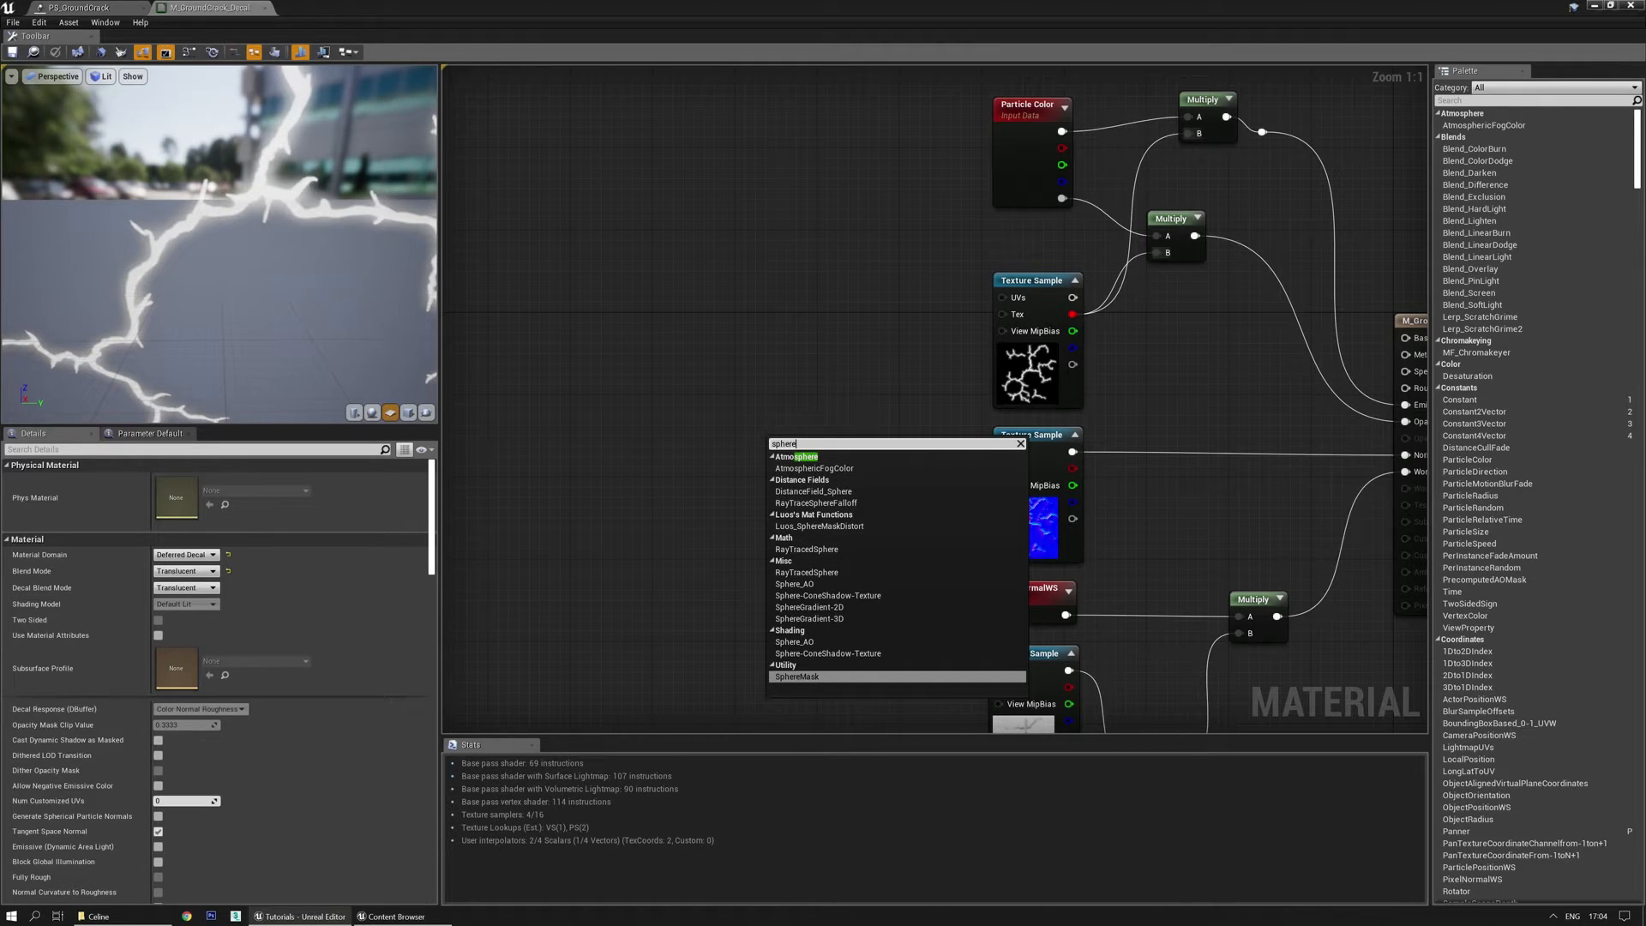
pyautogui.write('rad')
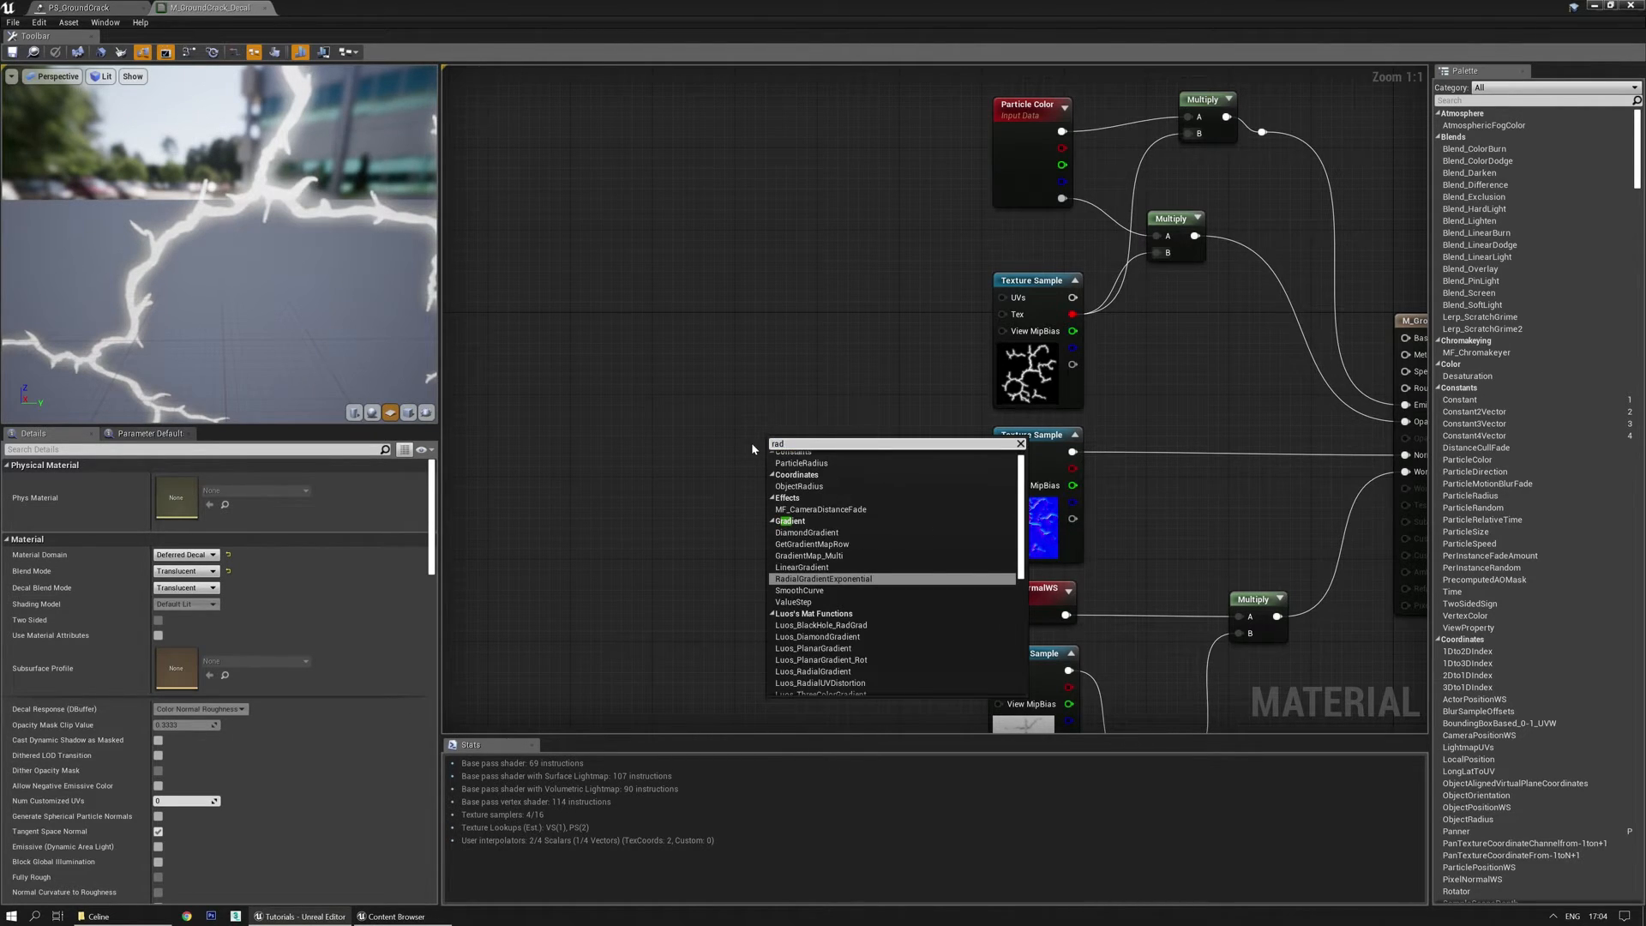
pyautogui.press('BackSpace')
pyautogui.press('BackSpace')
pyautogui.write('2d')
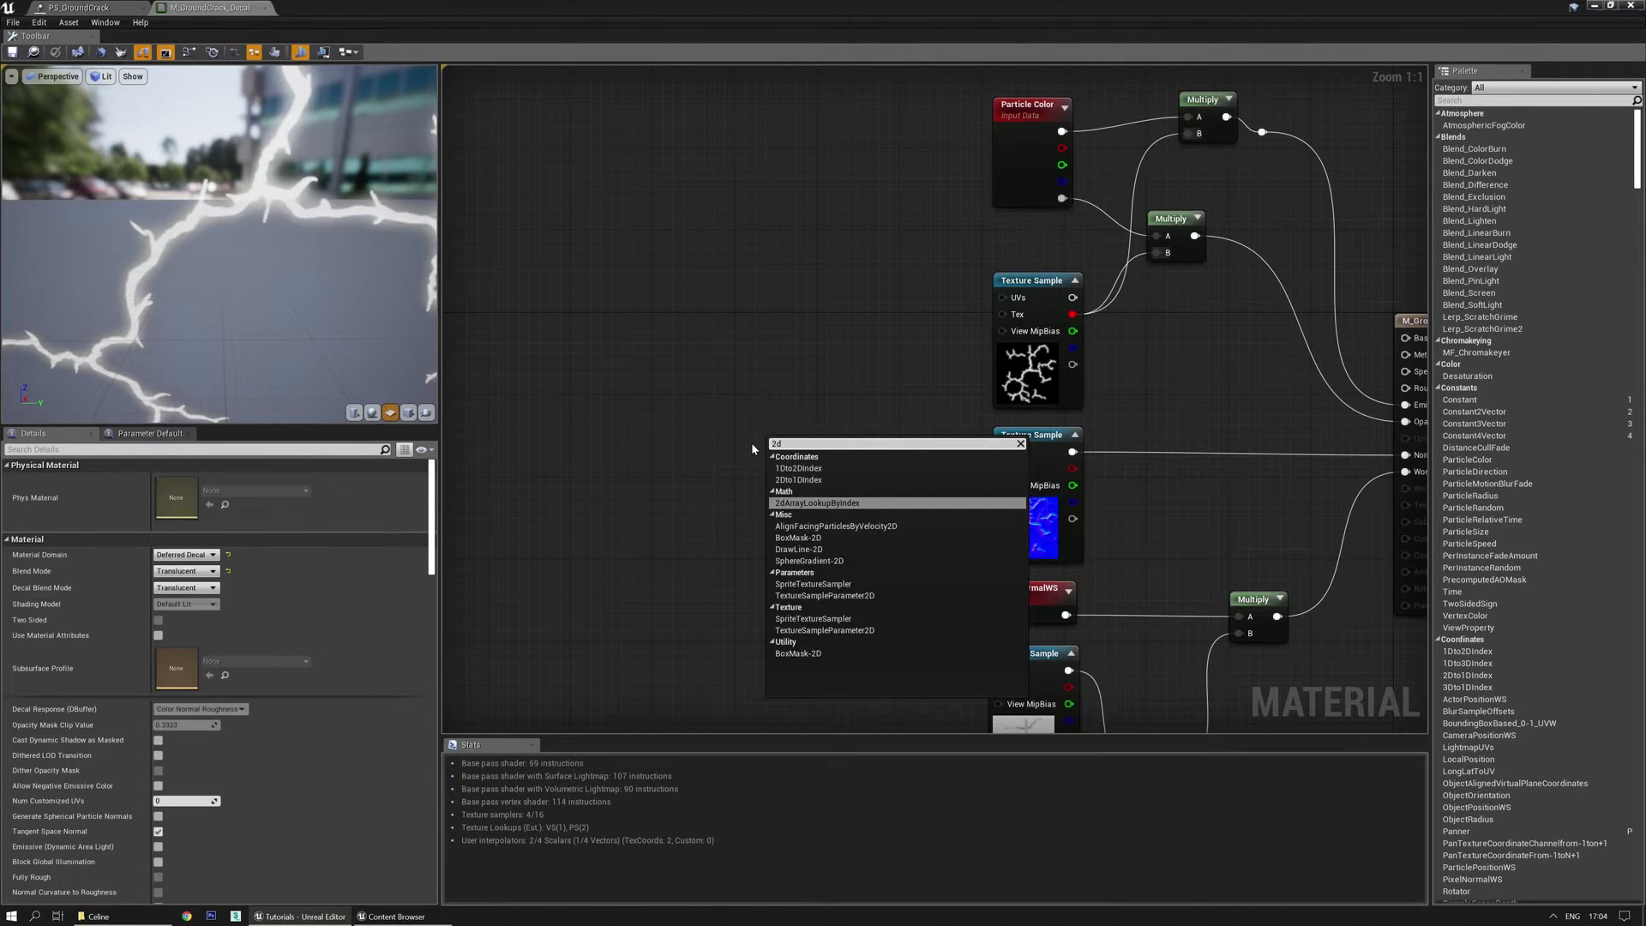
pyautogui.click(849, 562)
# Move the Particle Color, crack Texture Sample and their Multiply nodes together, away from the material output, to free up space.
pyautogui.moveTo(900, 366); pyautogui.dragTo(762, 297, button='right')
pyautogui.moveTo(913, 473); pyautogui.dragTo(940, 507, button='right')
pyautogui.moveTo(779, 150); pyautogui.dragTo(1149, 477)
pyautogui.moveTo(900, 384); pyautogui.dragTo(674, 291)
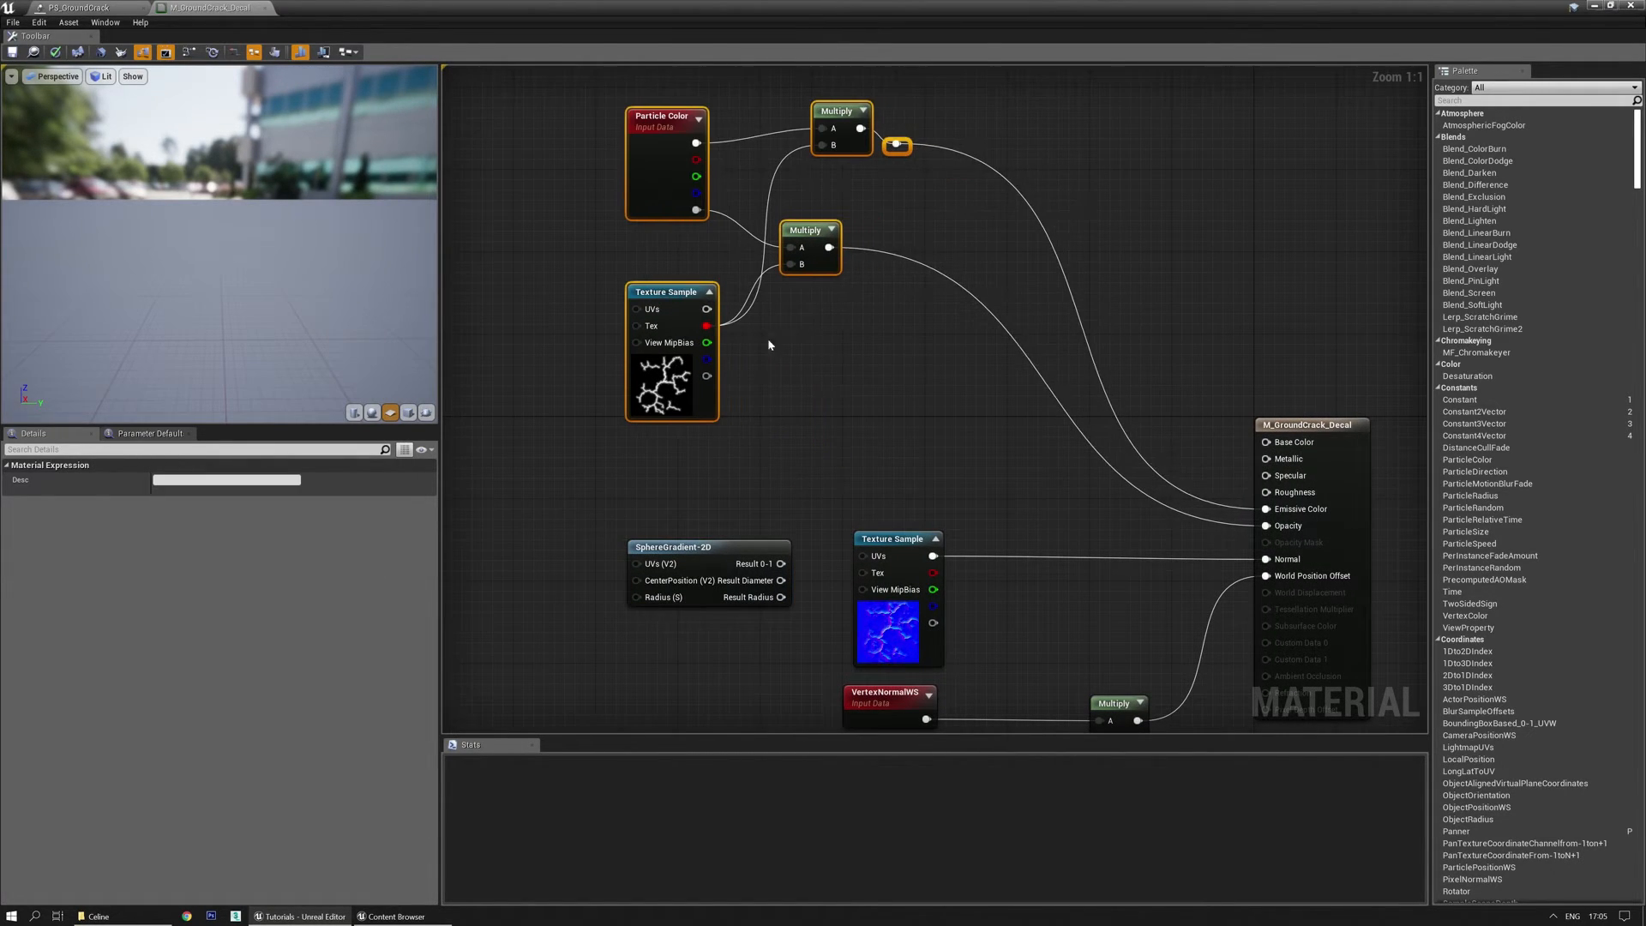
pyautogui.click(924, 398)
pyautogui.moveTo(855, 416); pyautogui.dragTo(833, 325, button='right')
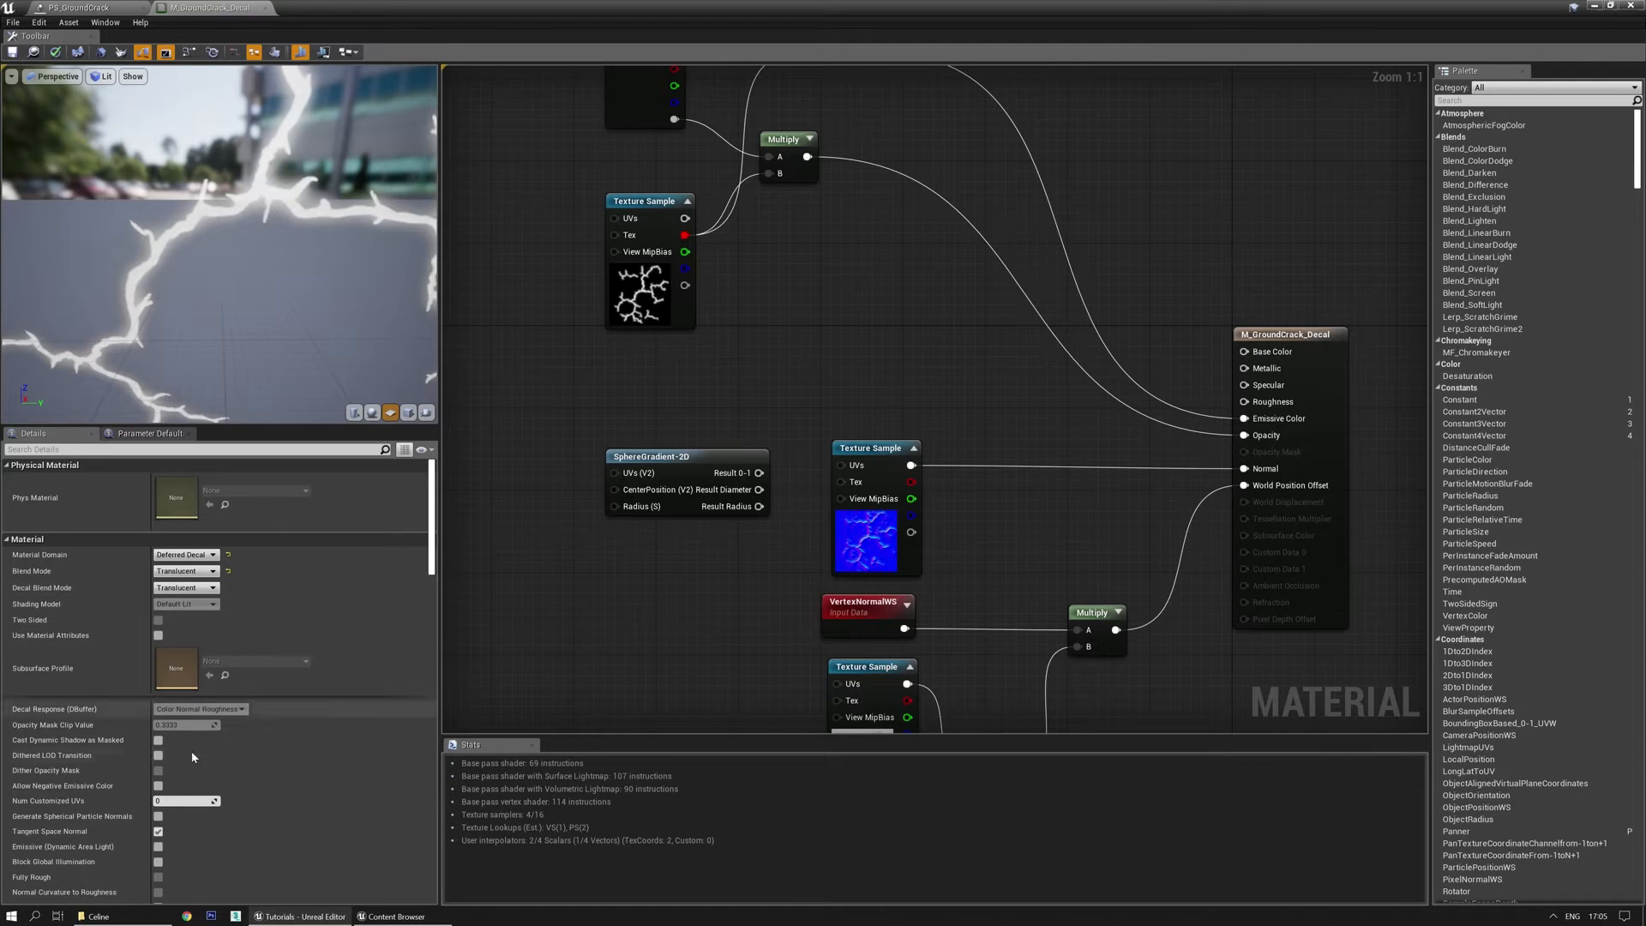
# Set the material domain to Surface and the shading model to Unlit, with the blend mode on Translucent.
pyautogui.click(189, 555)
pyautogui.click(188, 567)
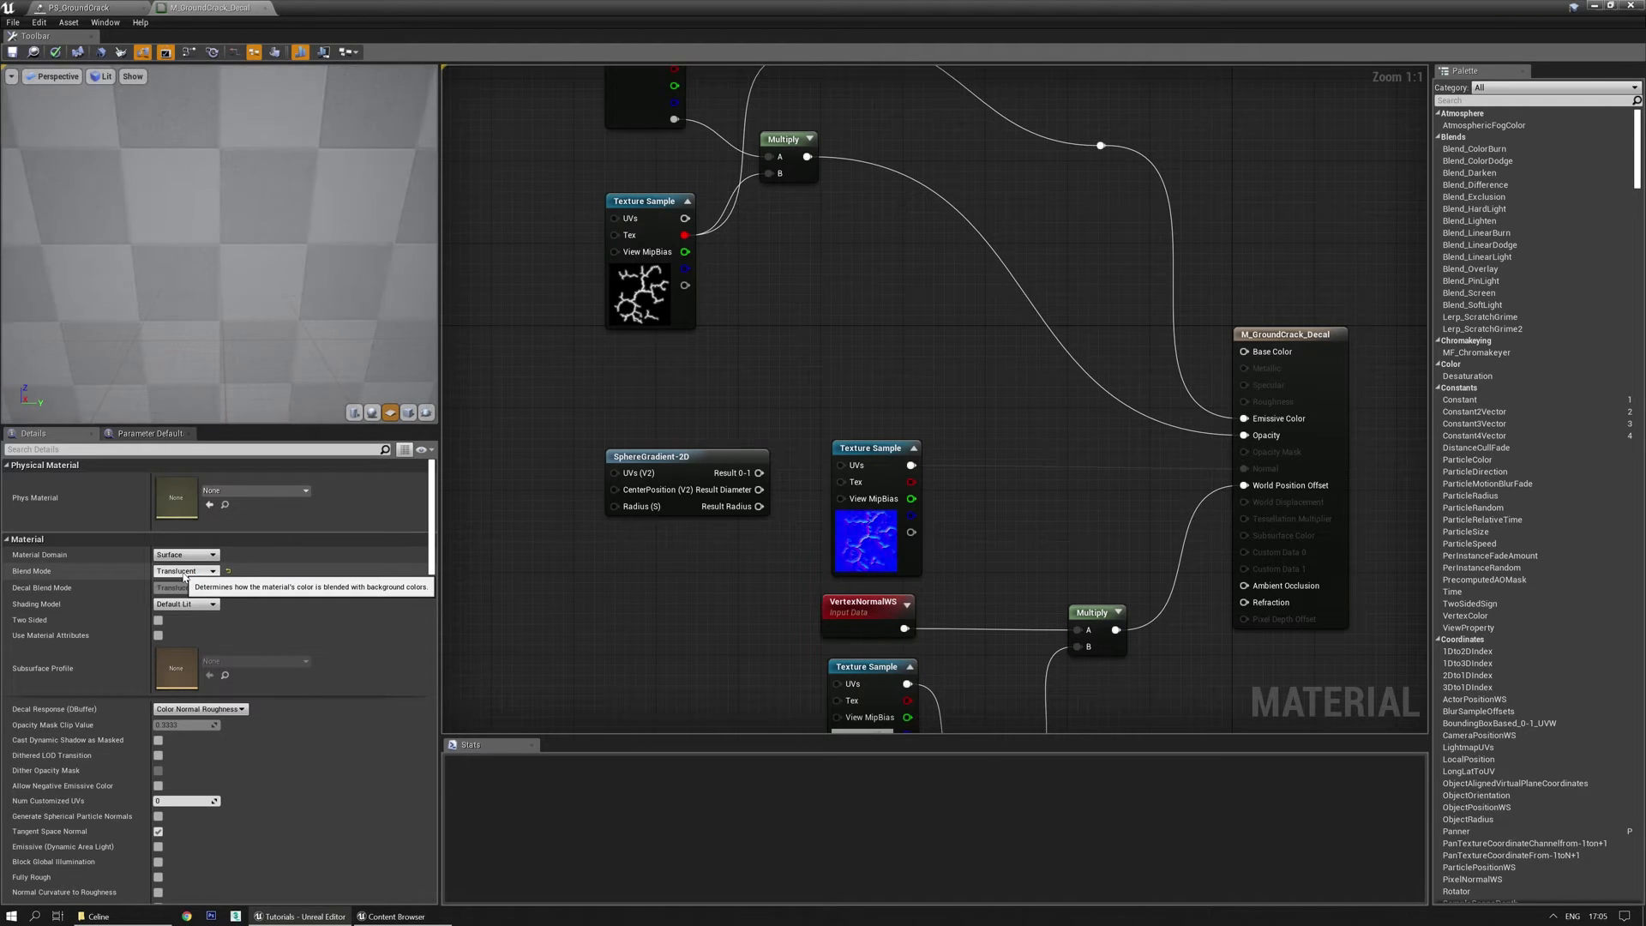
pyautogui.click(186, 572)
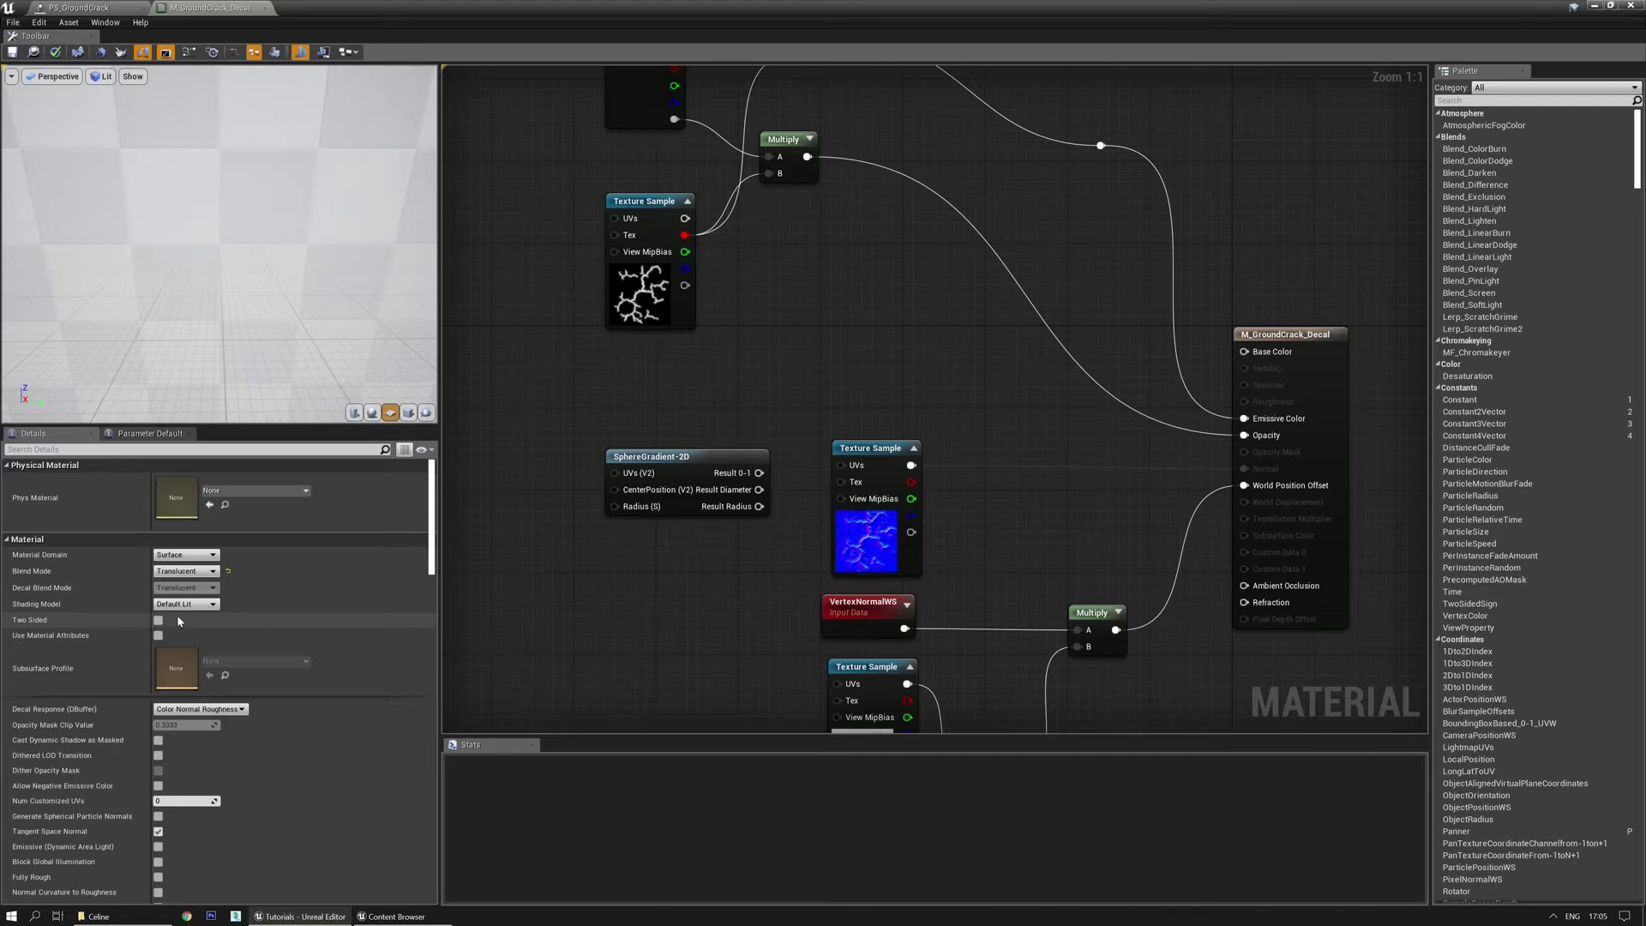
pyautogui.click(186, 604)
pyautogui.click(180, 630)
pyautogui.moveTo(644, 452); pyautogui.dragTo(703, 468, button='right')
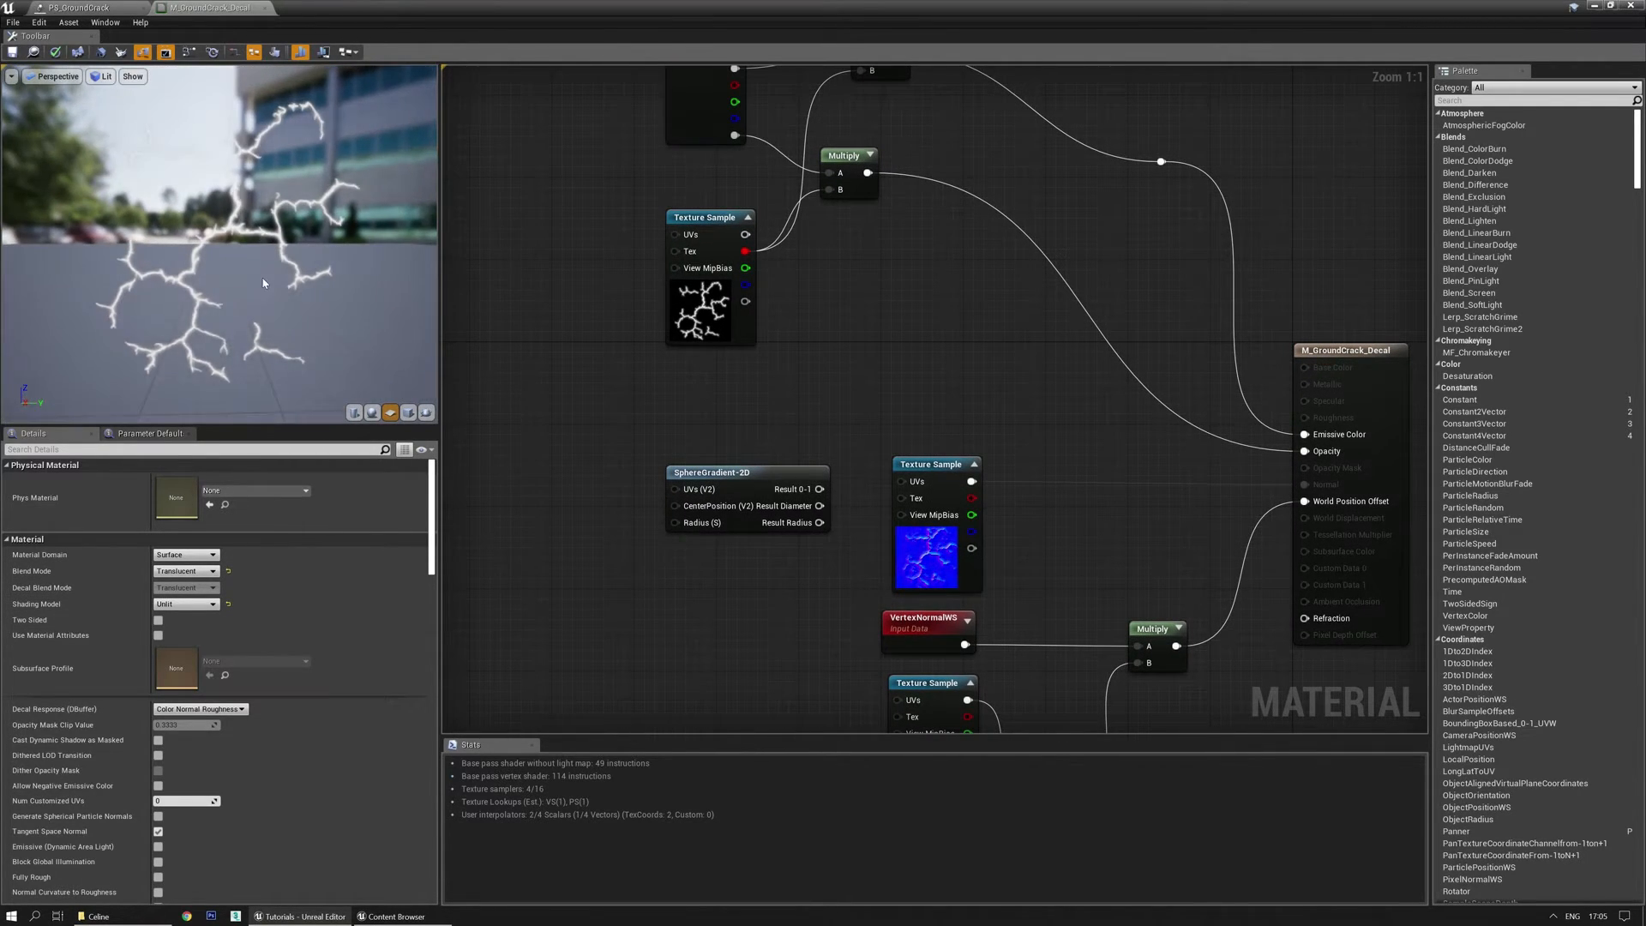
# Place the SphereGradient-2D node directly below the crack Texture Sample and add a Particle Relative Time node beside it.
pyautogui.moveTo(765, 469); pyautogui.dragTo(765, 379)
pyautogui.moveTo(537, 435); pyautogui.dragTo(755, 489, button='right')
pyautogui.rightClick(714, 466)
pyautogui.write('particl')
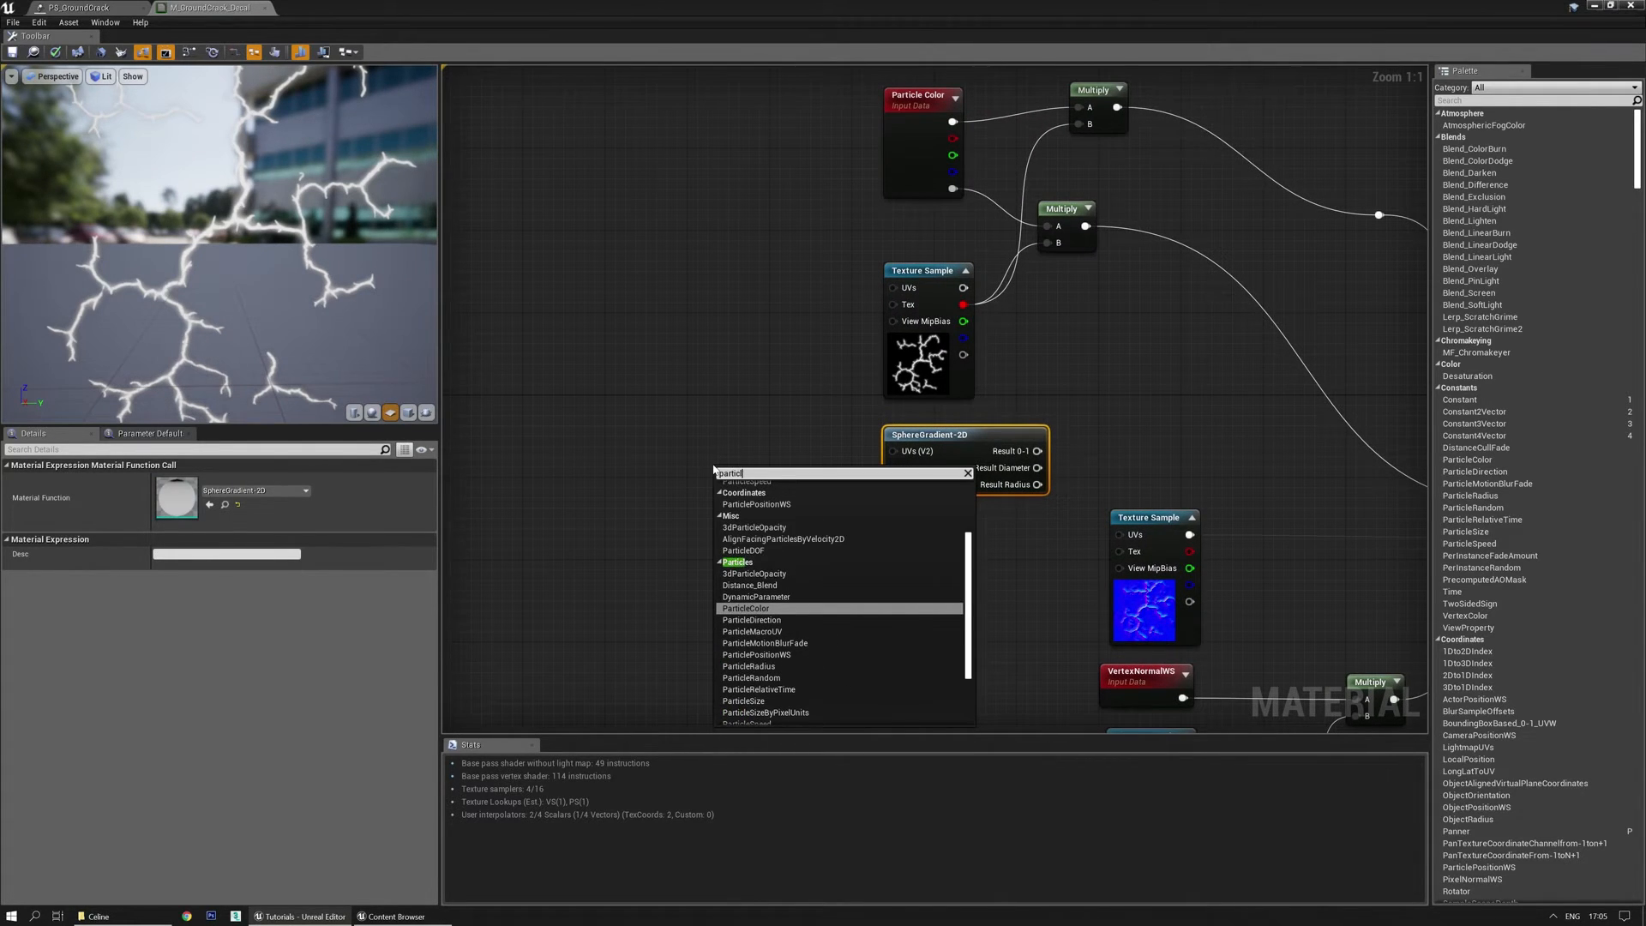
pyautogui.write('e rel')
pyautogui.press('Return')
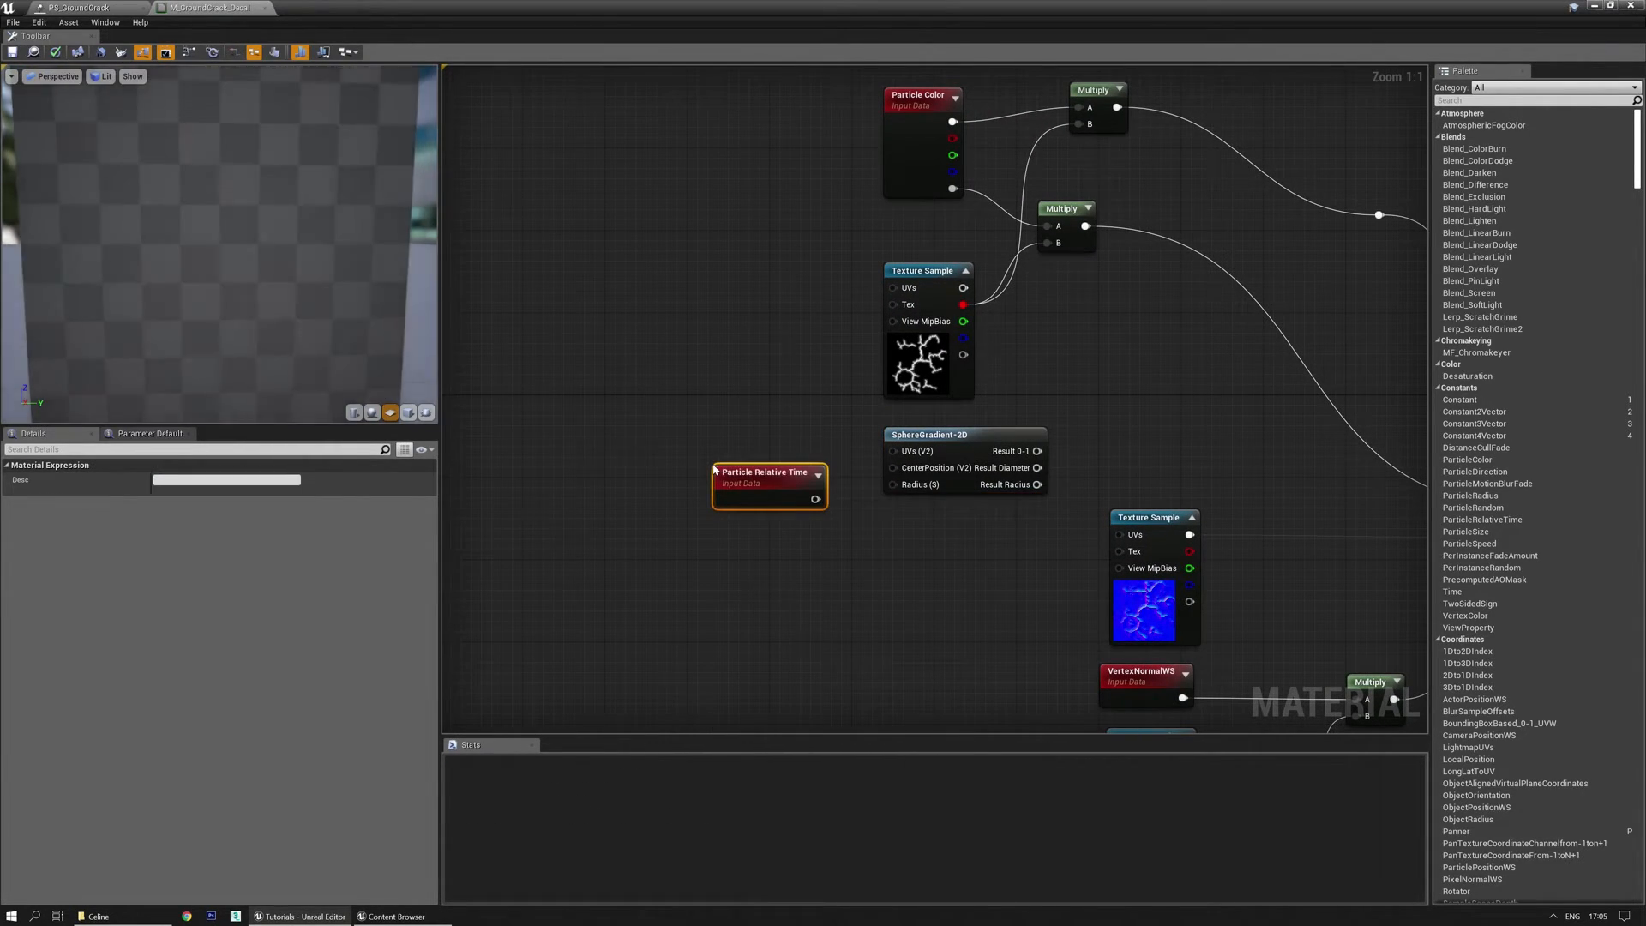
pyautogui.moveTo(754, 487); pyautogui.dragTo(676, 457)
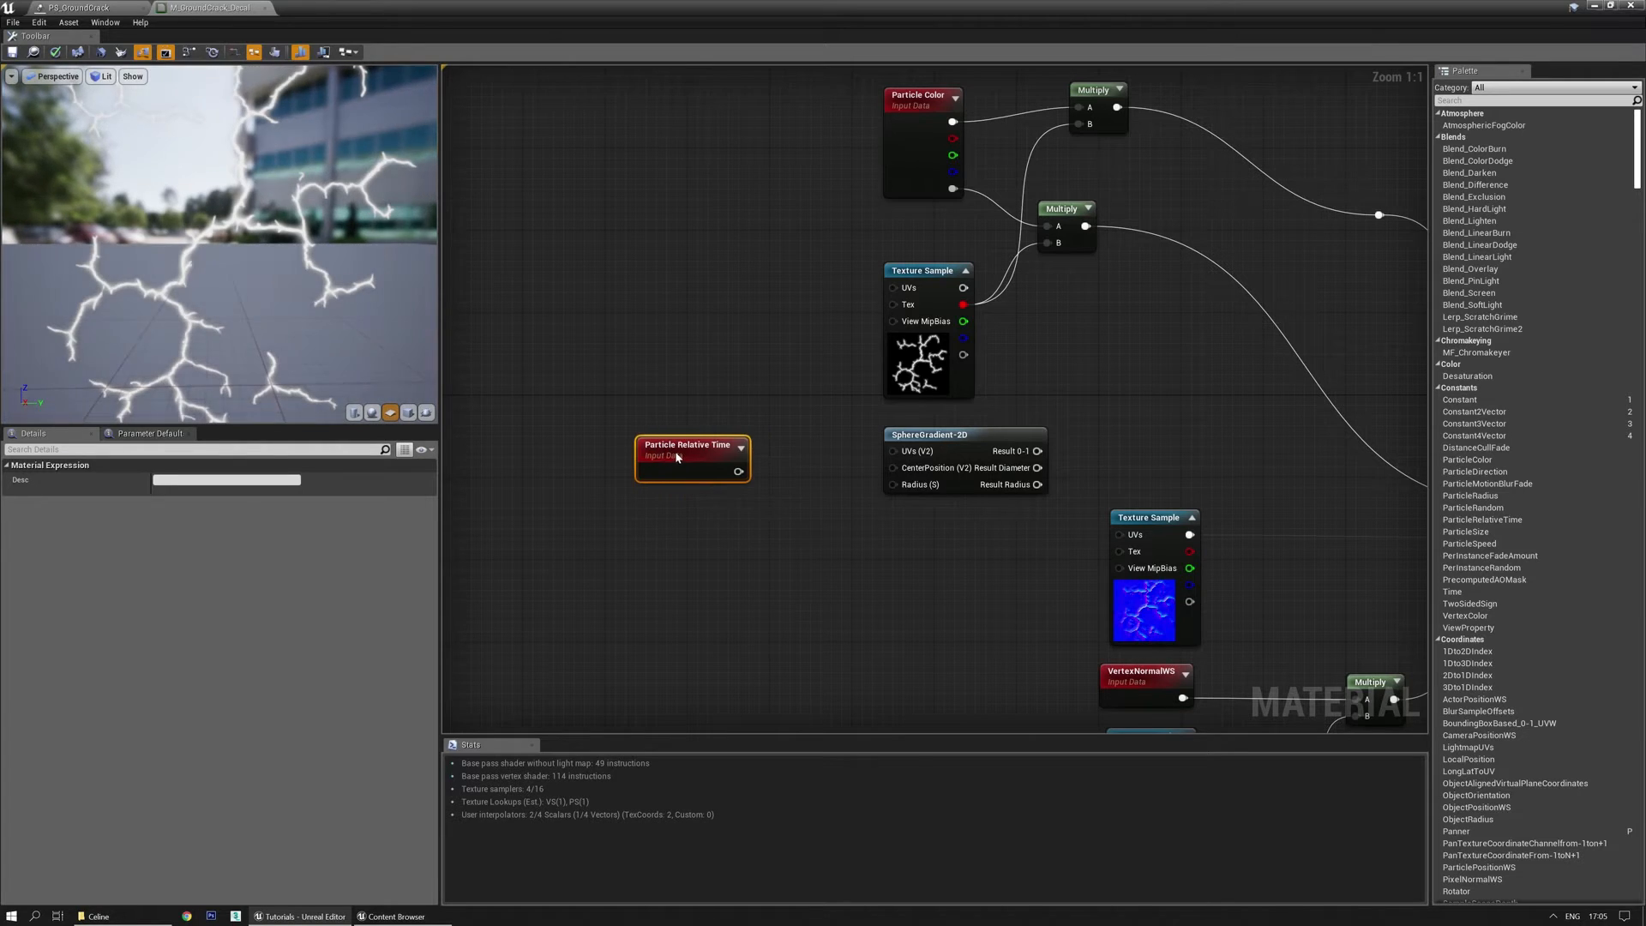
# Feed Particle Relative Time into a new Multiply node with Const B set to 3, and shift both nodes away from SphereGradient-2D.
pyautogui.click(769, 487)
pyautogui.moveTo(717, 480); pyautogui.dragTo(783, 455)
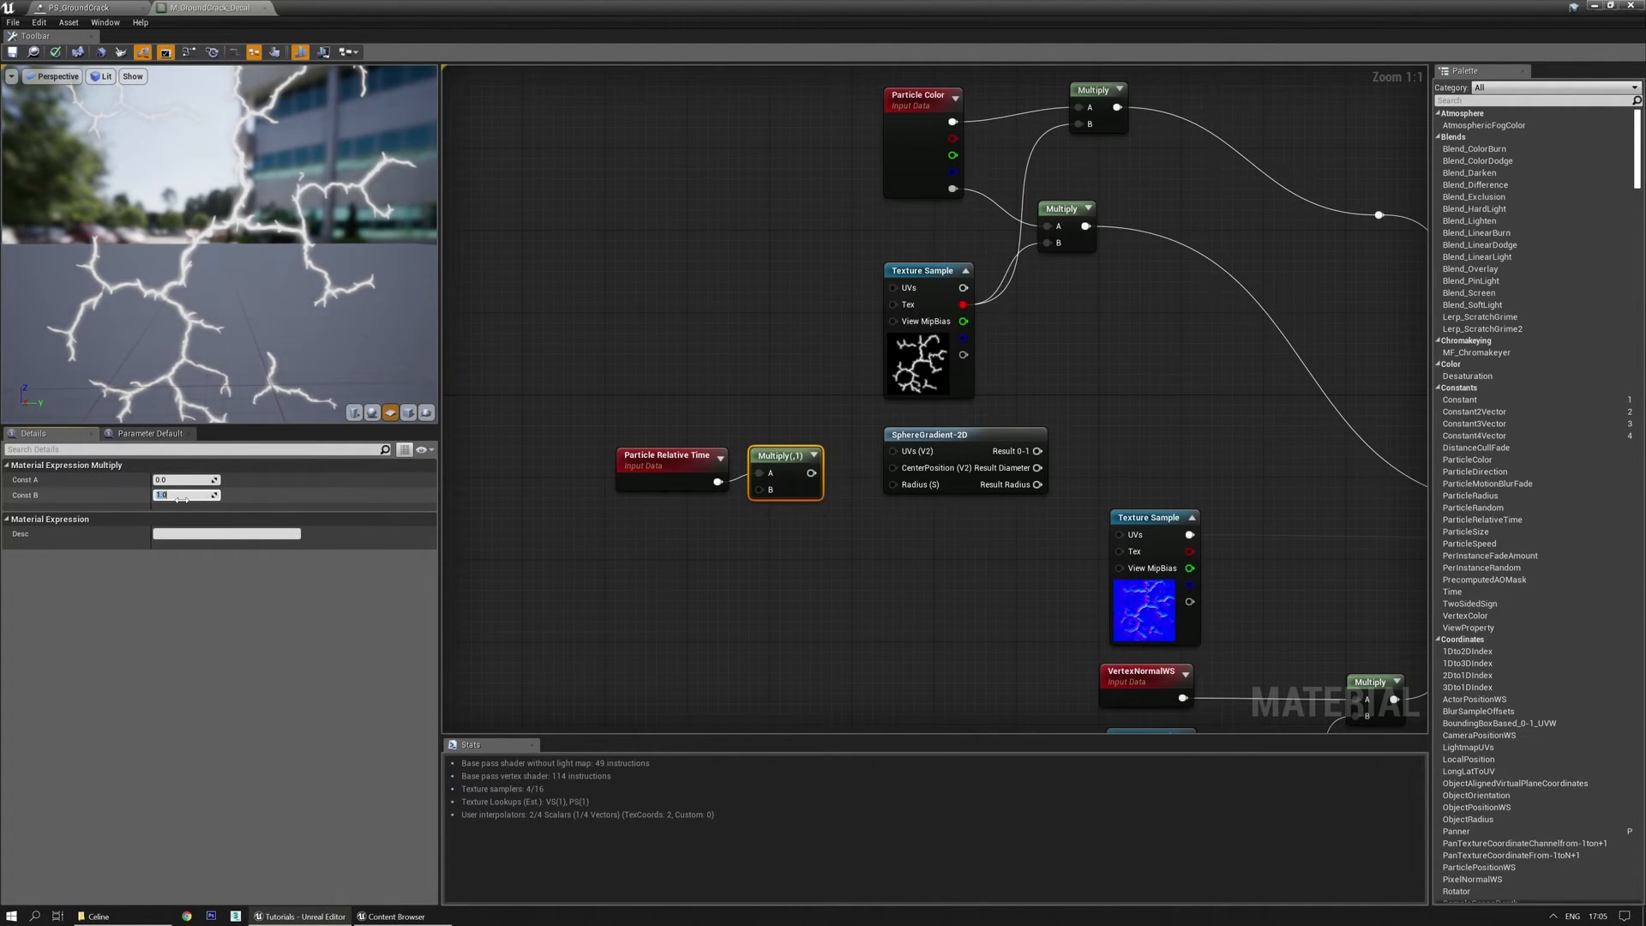
pyautogui.write('3')
pyautogui.press('Return')
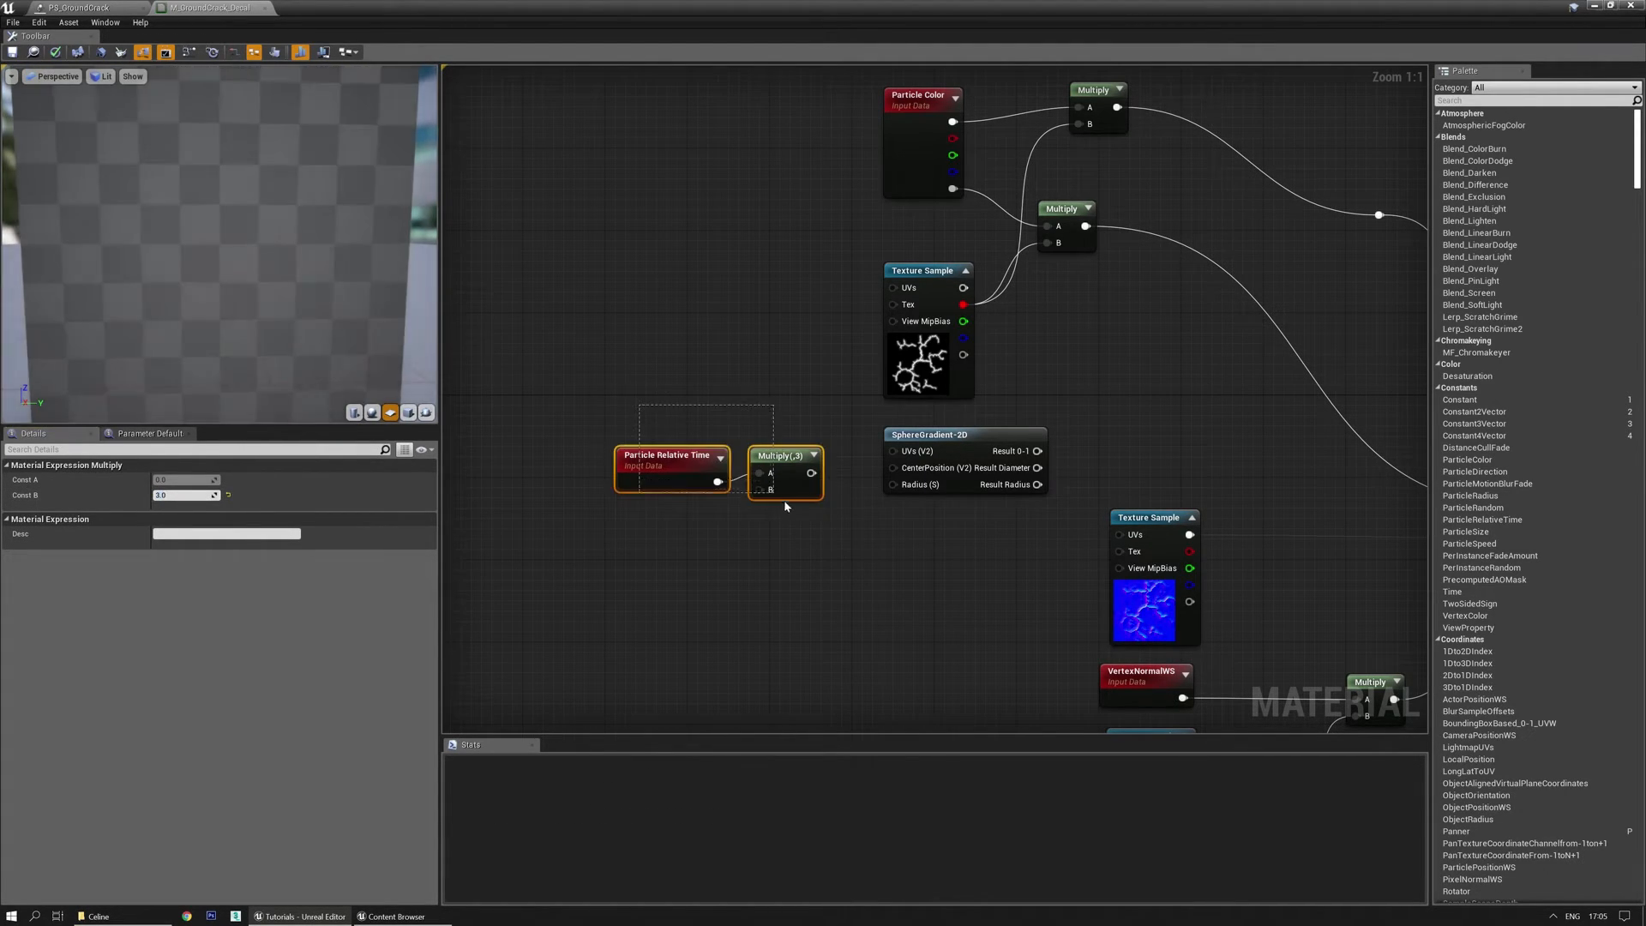
pyautogui.moveTo(776, 456); pyautogui.dragTo(695, 476)
pyautogui.click(700, 436)
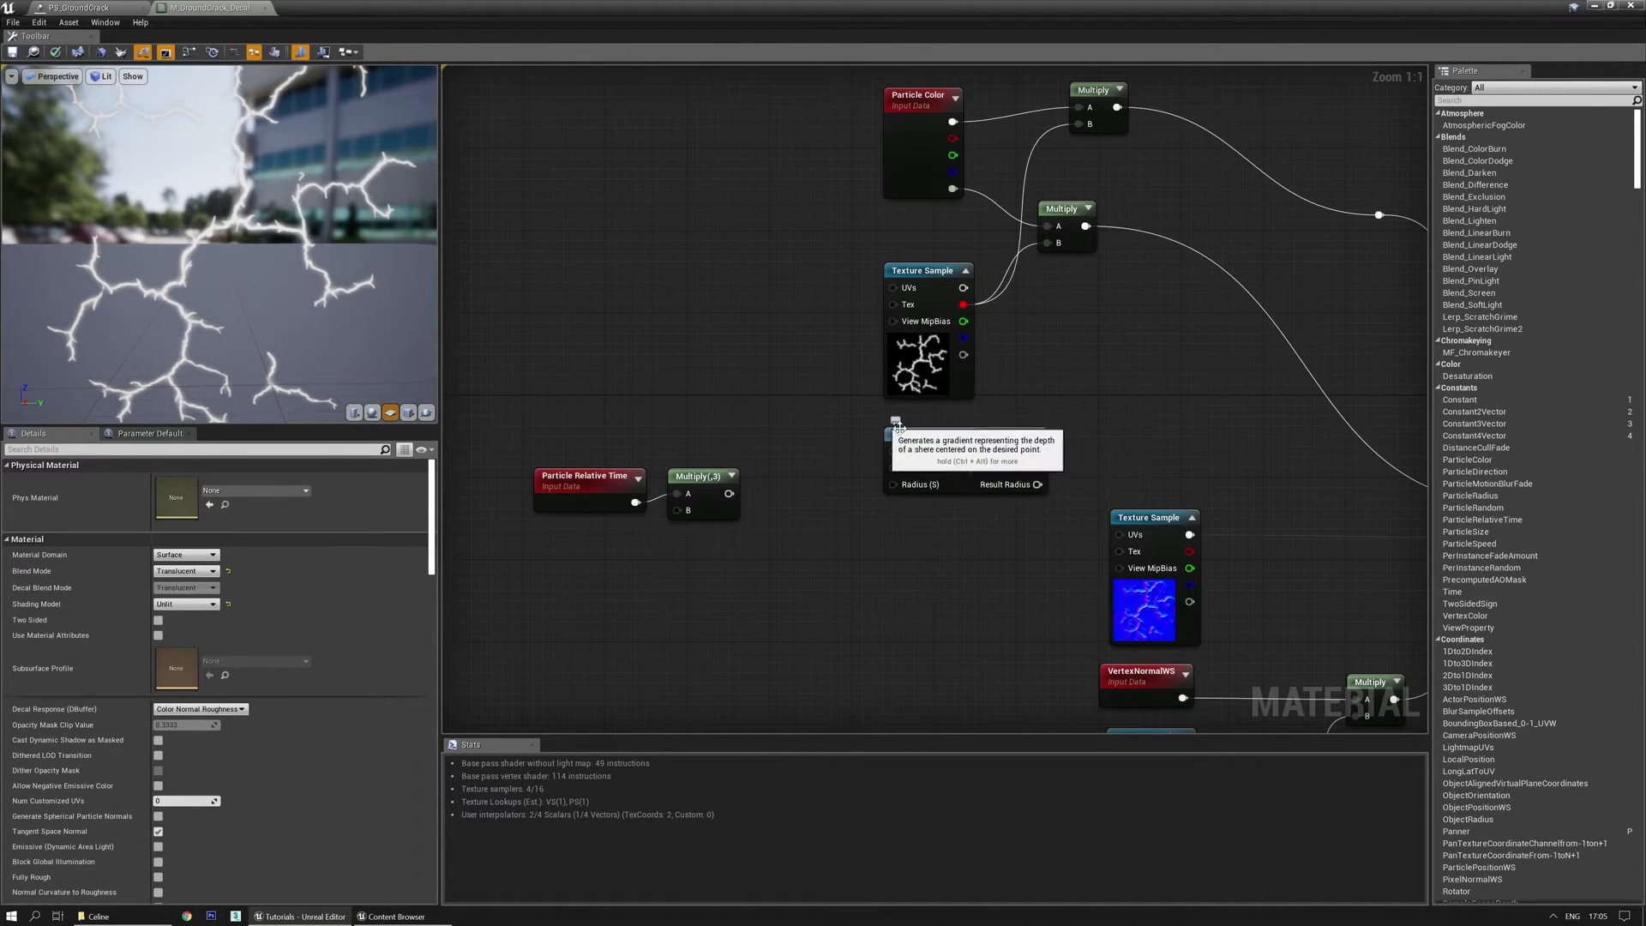
# Add a Saturate node between the Multiply by 3 and the SphereGradient-2D Radius input, and align the chain with the gradient node.
pyautogui.moveTo(766, 521); pyautogui.dragTo(787, 521, button='right')
pyautogui.rightClick(803, 493)
pyautogui.write('satu')
pyautogui.press('Return')
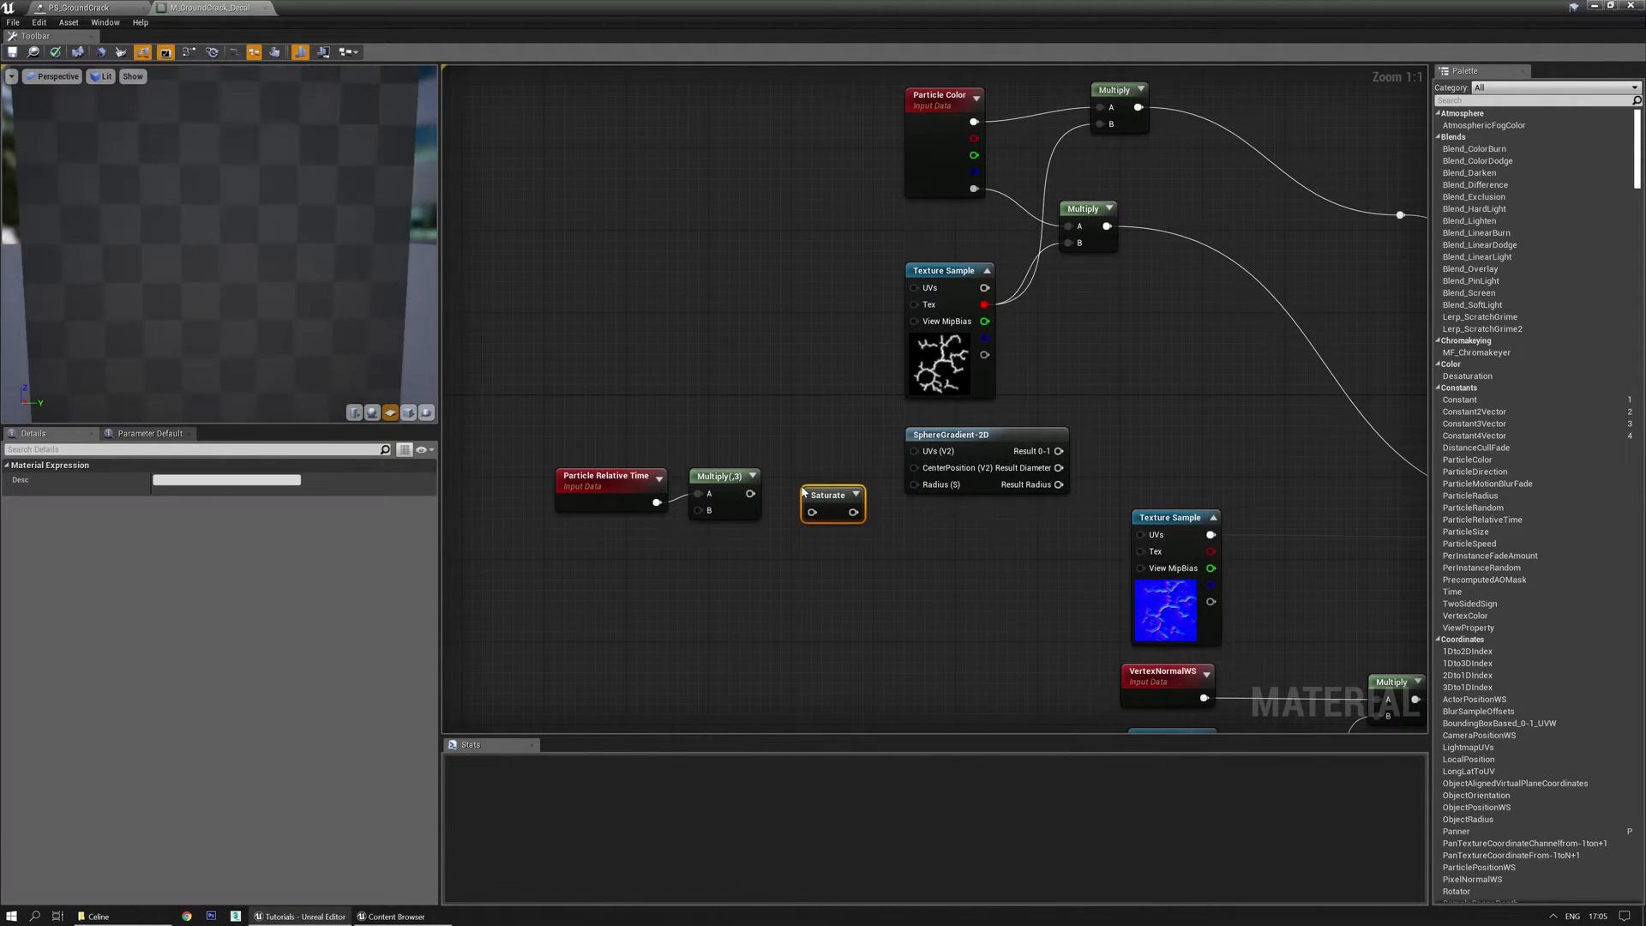
pyautogui.moveTo(780, 504); pyautogui.dragTo(934, 450)
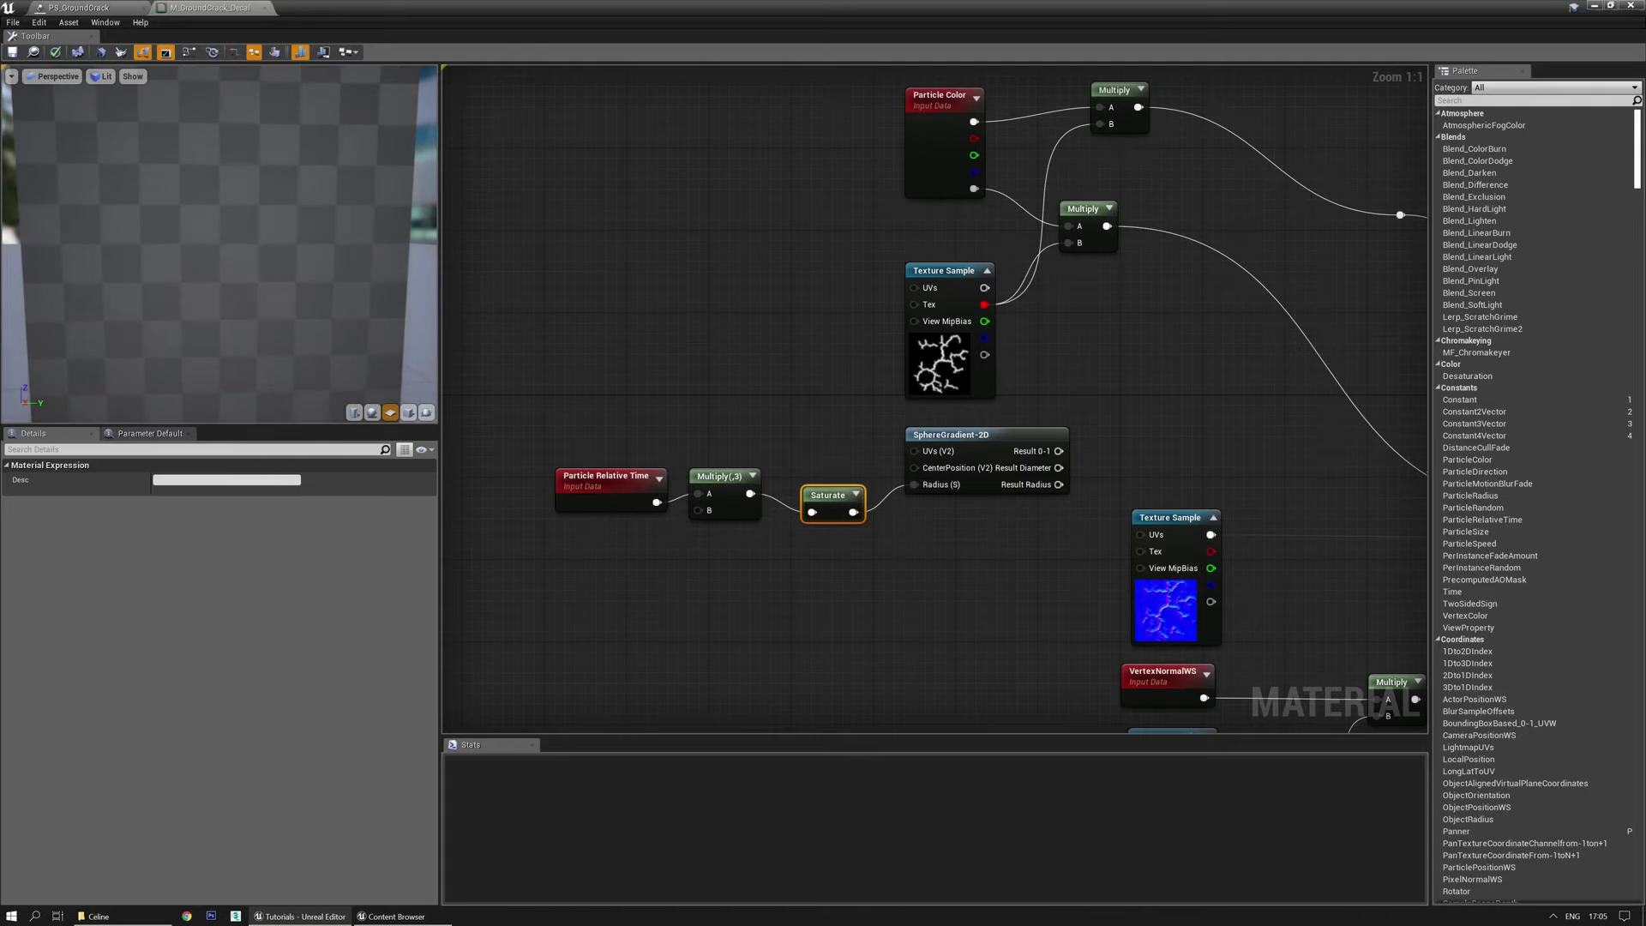
pyautogui.moveTo(556, 409); pyautogui.dragTo(619, 394, button='right')
pyautogui.moveTo(619, 394); pyautogui.dragTo(905, 540)
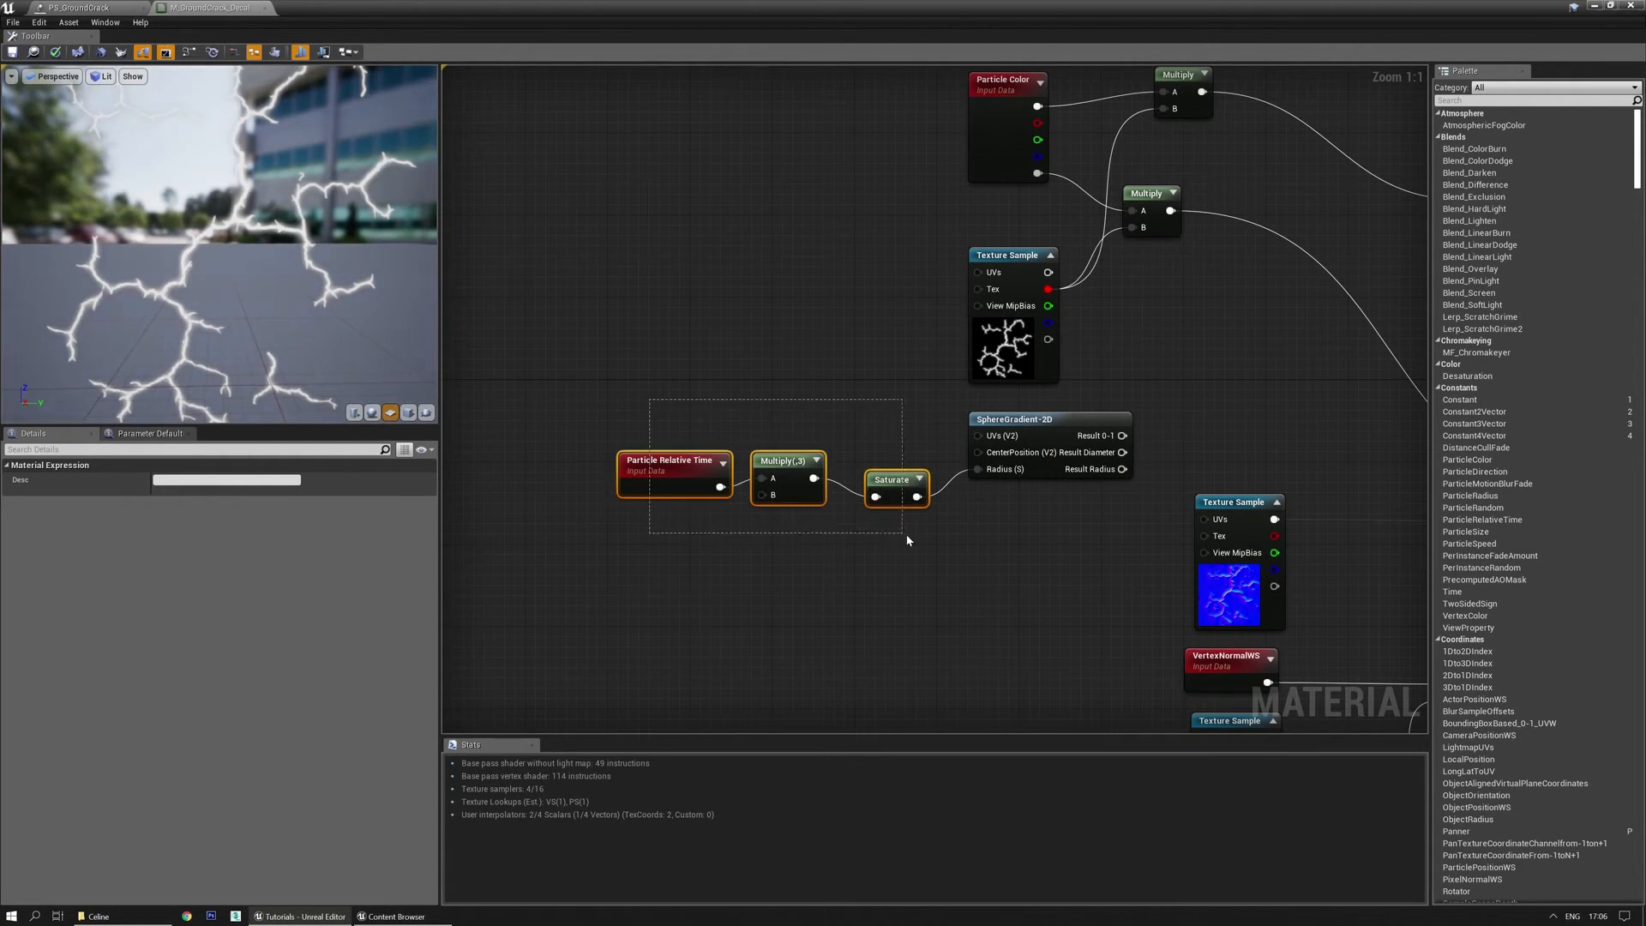
pyautogui.moveTo(888, 482); pyautogui.dragTo(845, 453)
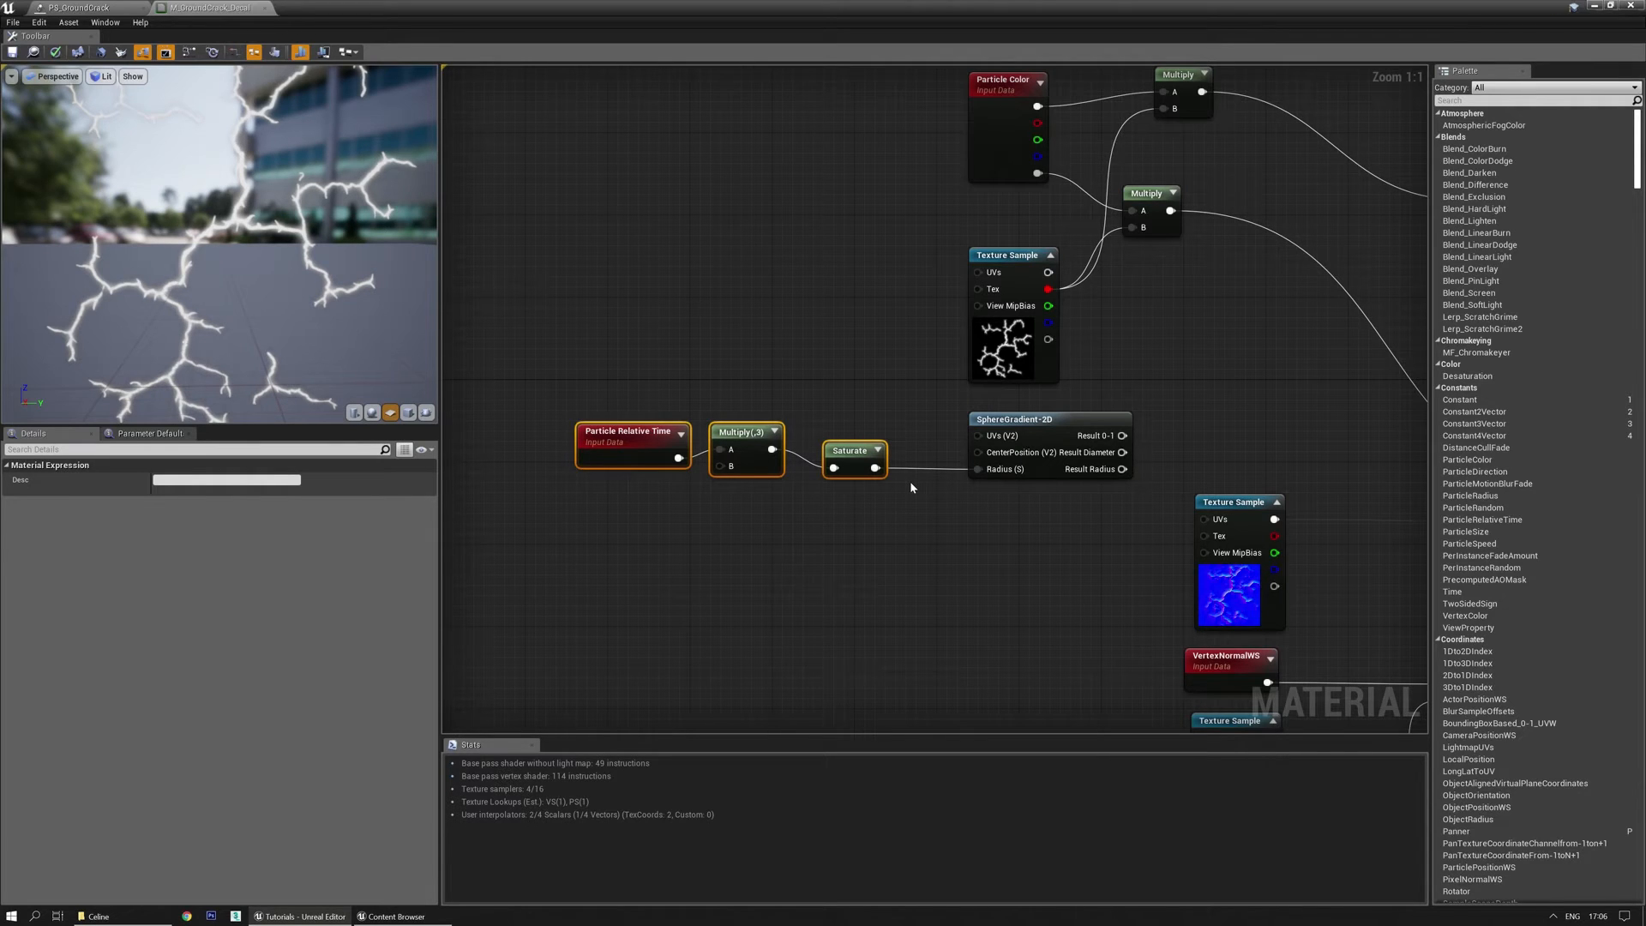
# Multiply the existing opacity result by SphereGradient-2D's Result 0-1 and connect the product to Opacity.
pyautogui.moveTo(1223, 410); pyautogui.dragTo(859, 416, button='right')
pyautogui.click(823, 424)
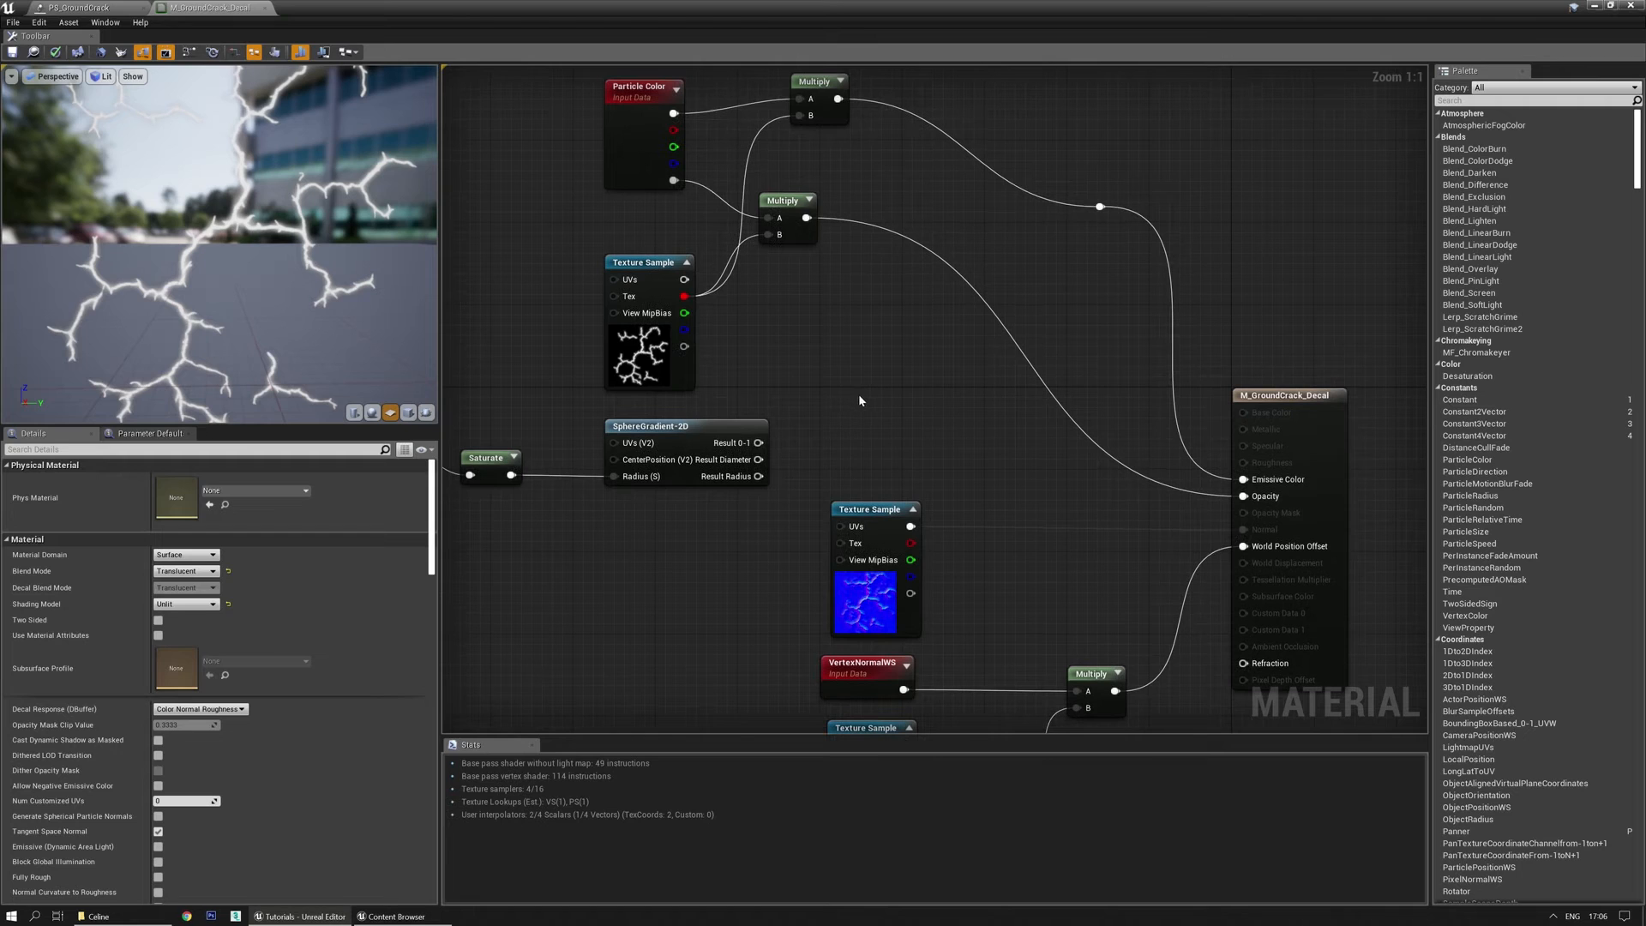
pyautogui.click(859, 400)
pyautogui.moveTo(757, 442); pyautogui.dragTo(867, 439)
pyautogui.moveTo(805, 218); pyautogui.dragTo(1243, 496)
# Add a DebugTimeSine node and connect it to input A of the Multiply by 3, replacing Particle Relative Time.
pyautogui.moveTo(570, 339); pyautogui.dragTo(866, 346, button='right')
pyautogui.moveTo(673, 487); pyautogui.dragTo(767, 474, button='right')
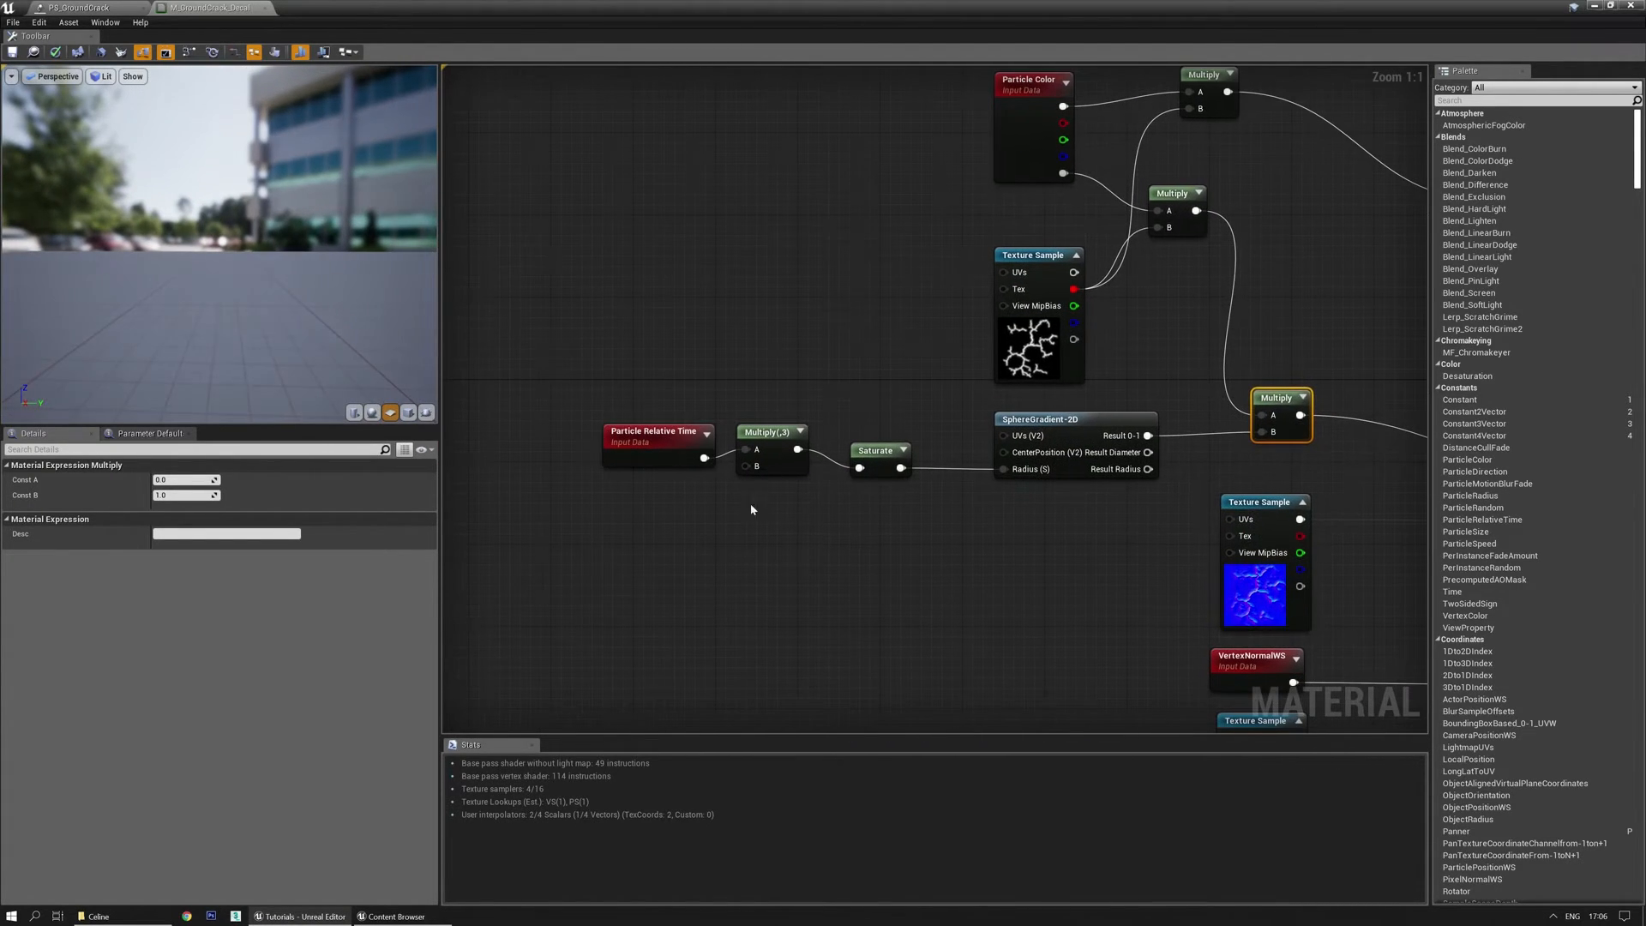
pyautogui.rightClick(717, 563)
pyautogui.write('timesime')
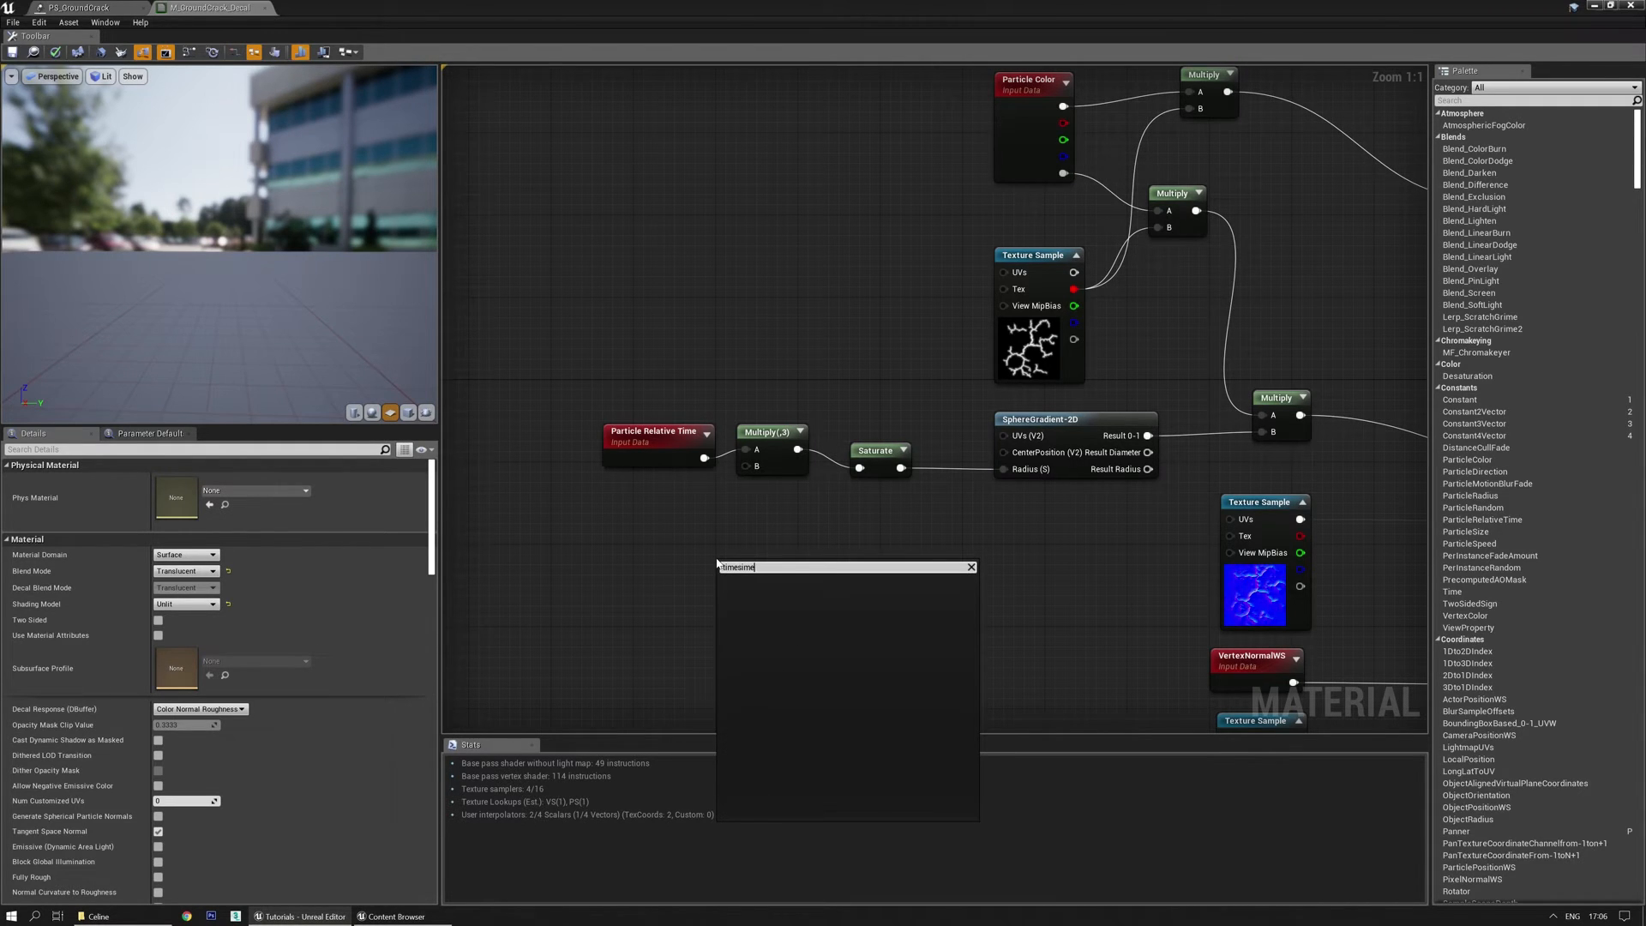
pyautogui.press('Return')
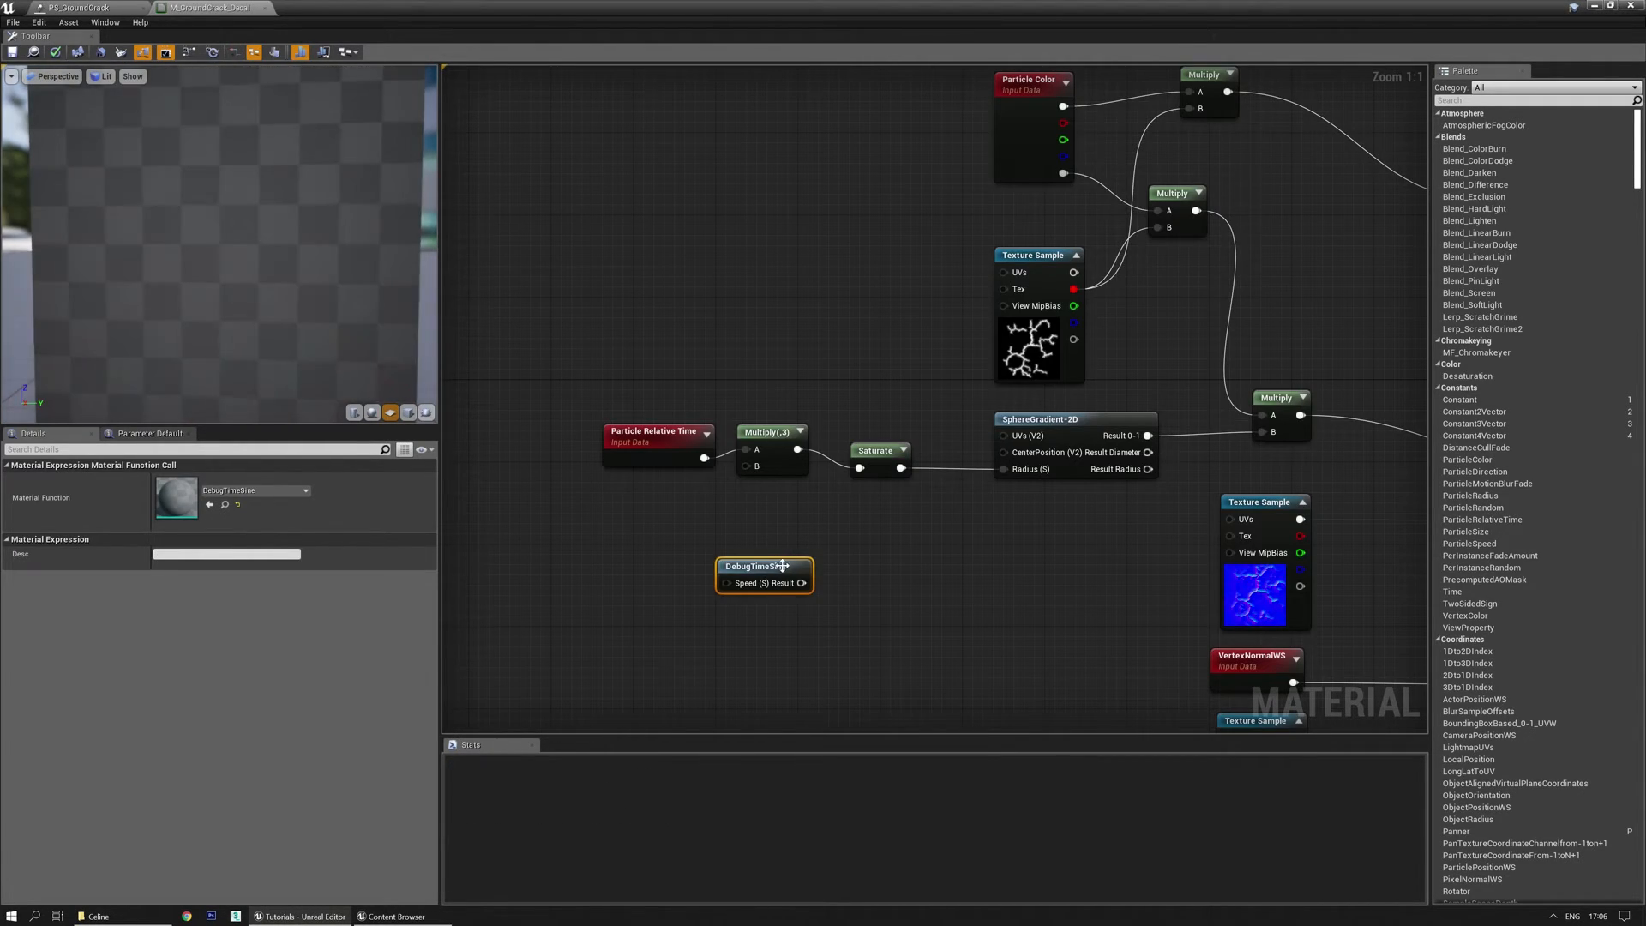
pyautogui.moveTo(801, 583); pyautogui.dragTo(748, 465)
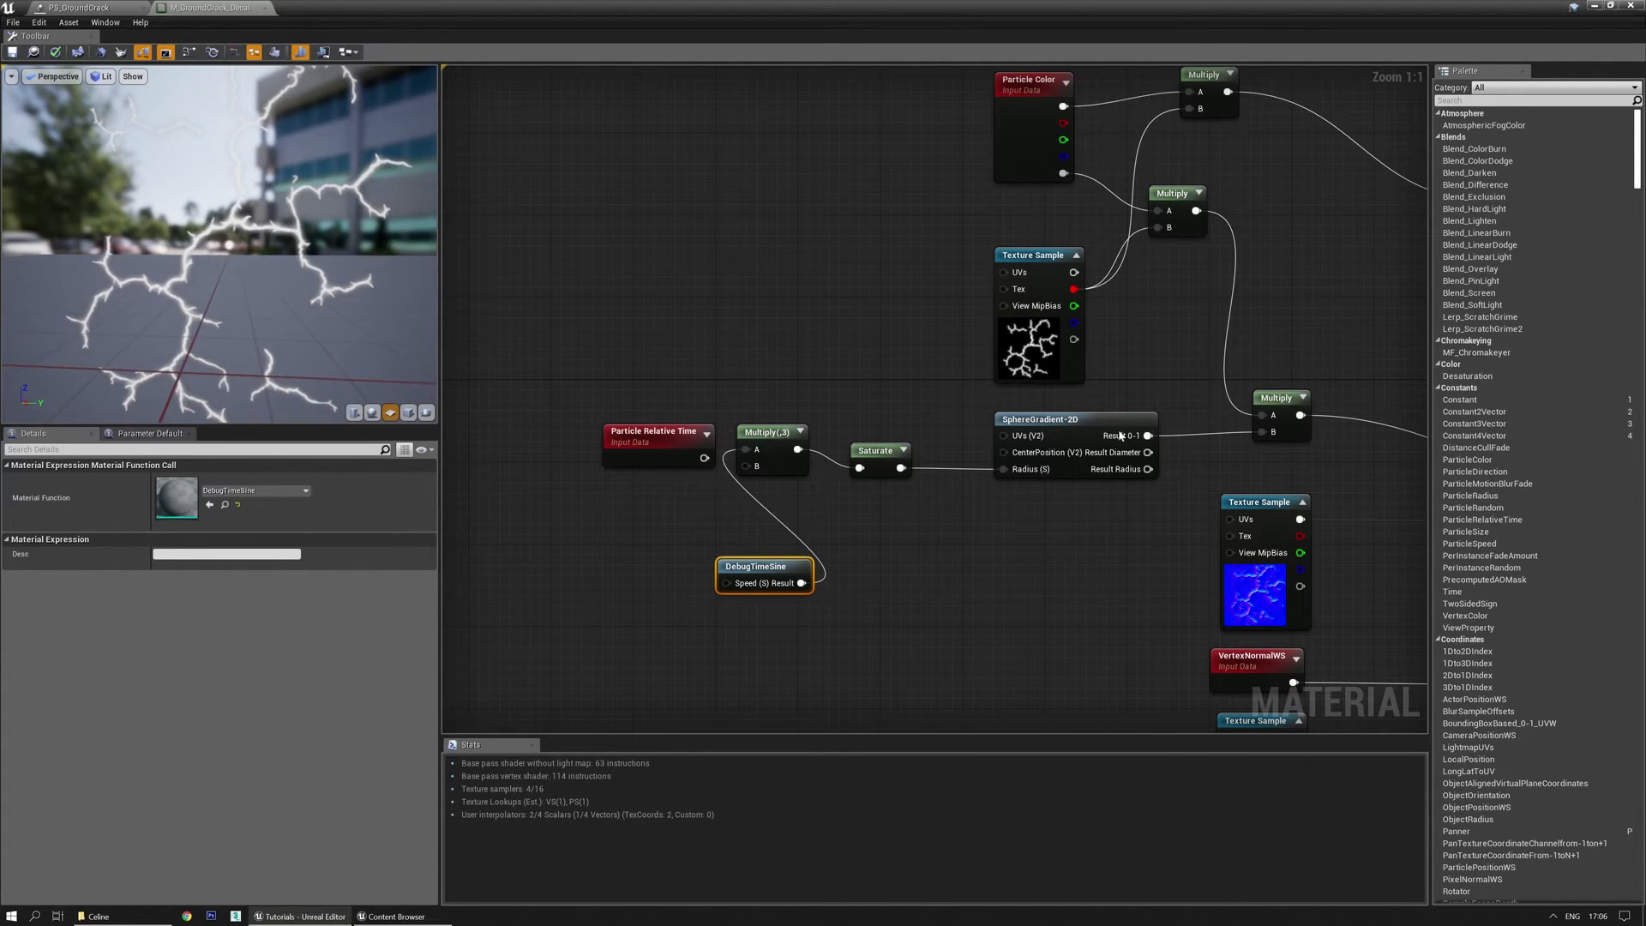
# Preview the SphereGradient-2D node's output on the preview mesh.
pyautogui.press('space')
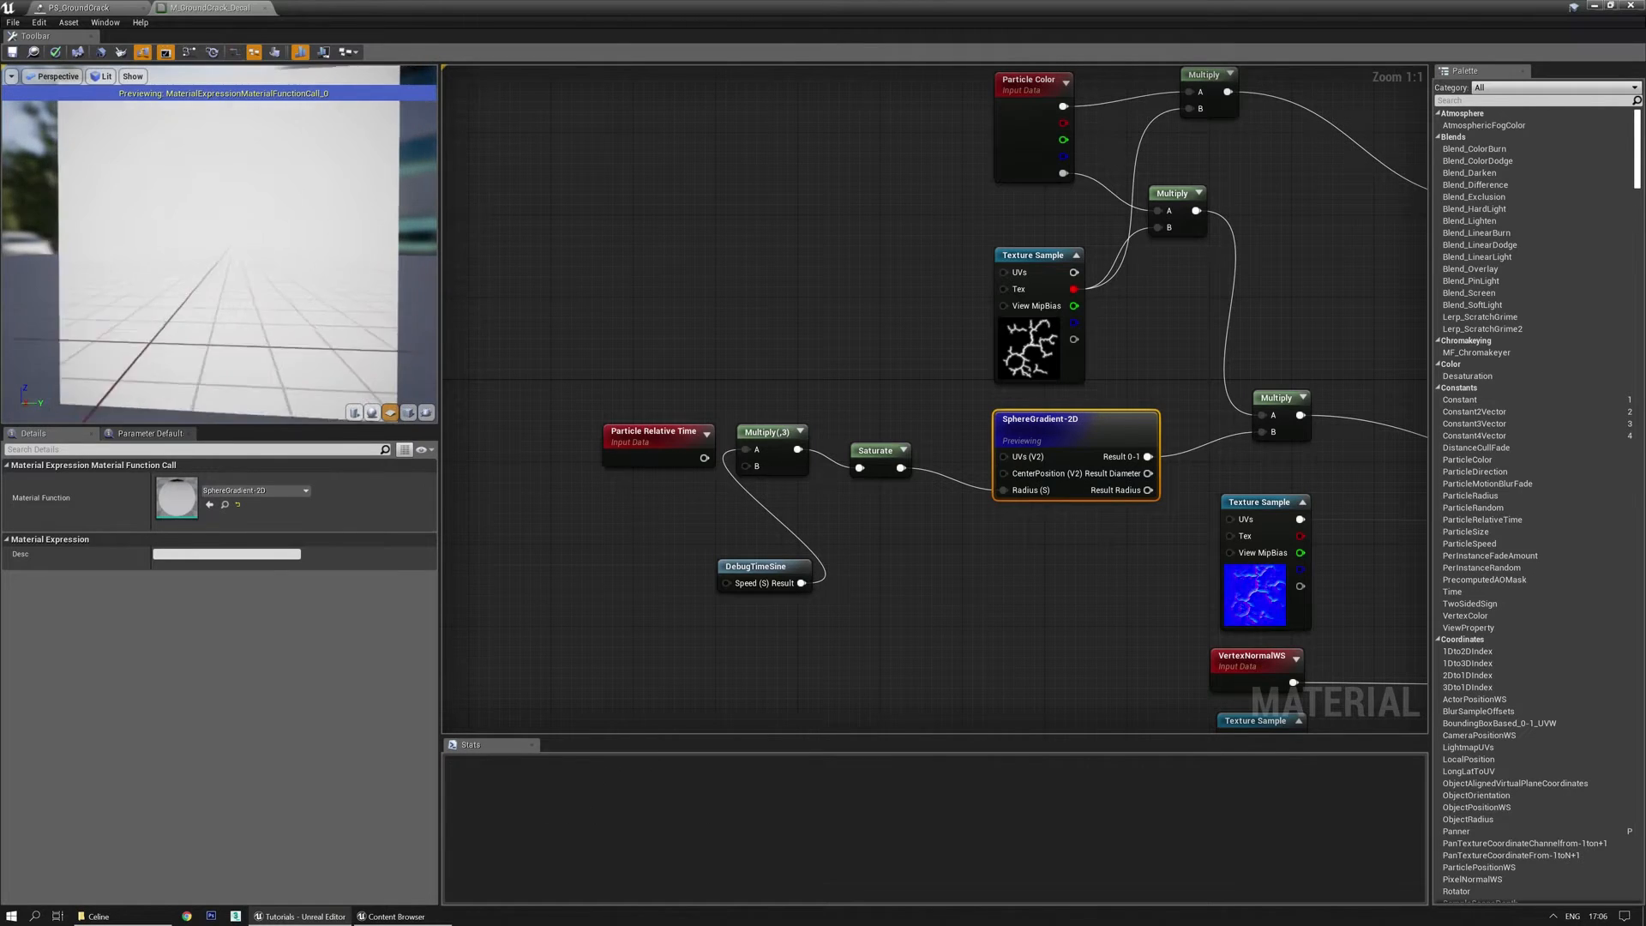
pyautogui.moveTo(420, 375); pyautogui.dragTo(408, 375)
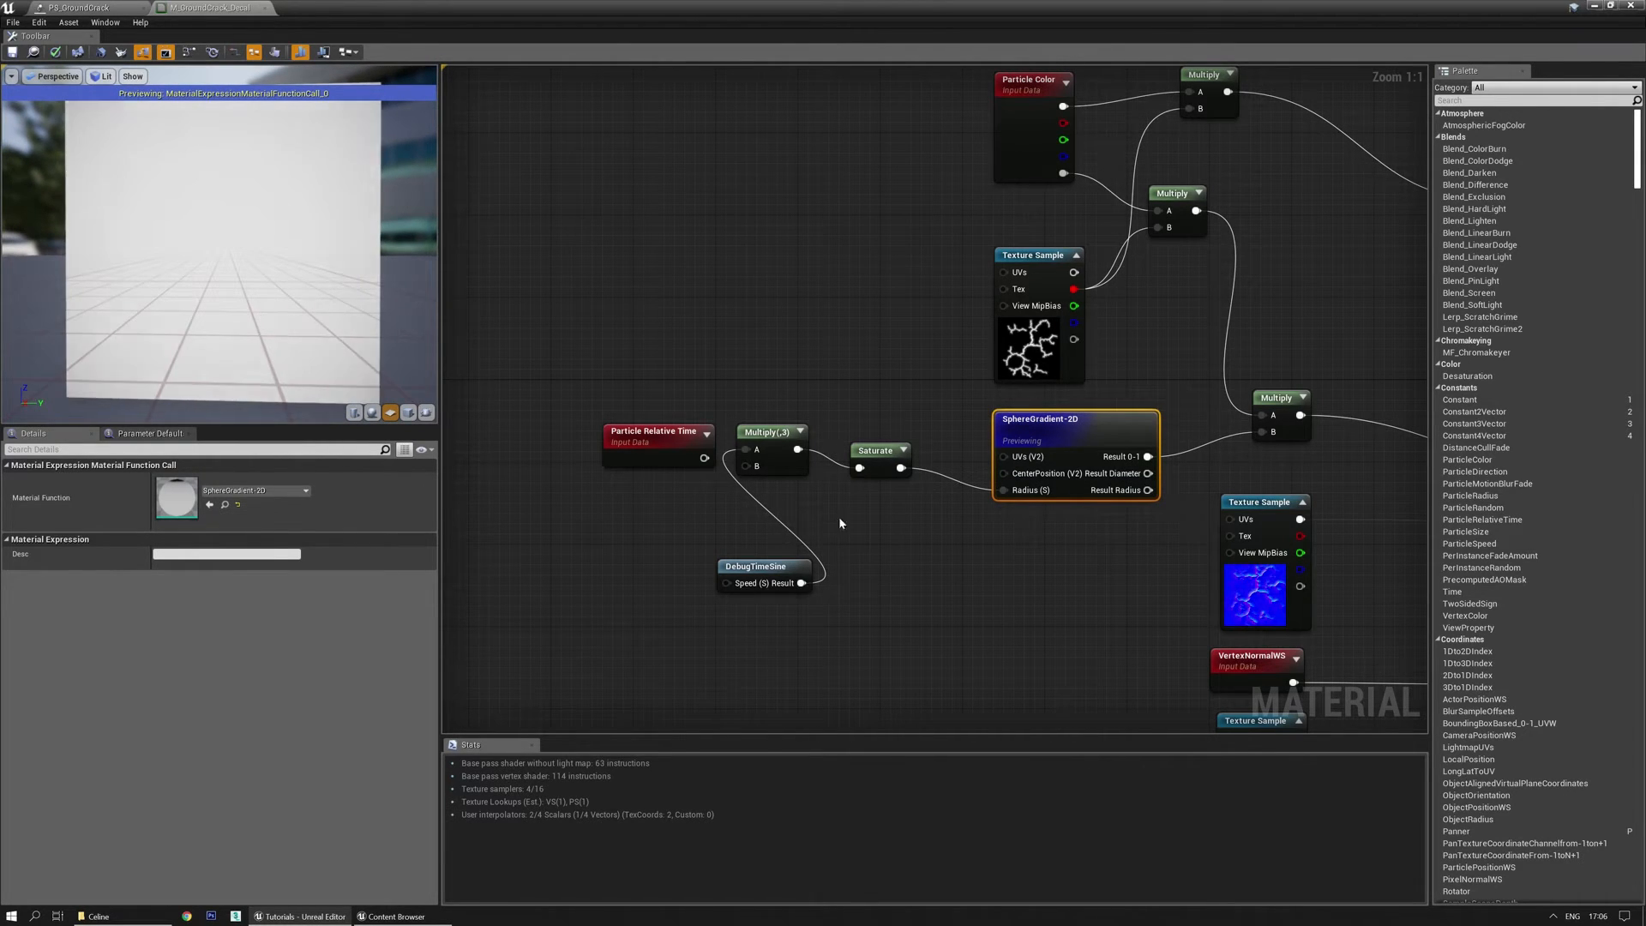
pyautogui.moveTo(275, 311)
pyautogui.mouseDown()
pyautogui.moveTo(269, 292)
pyautogui.moveTo(272, 309)
pyautogui.mouseUp()
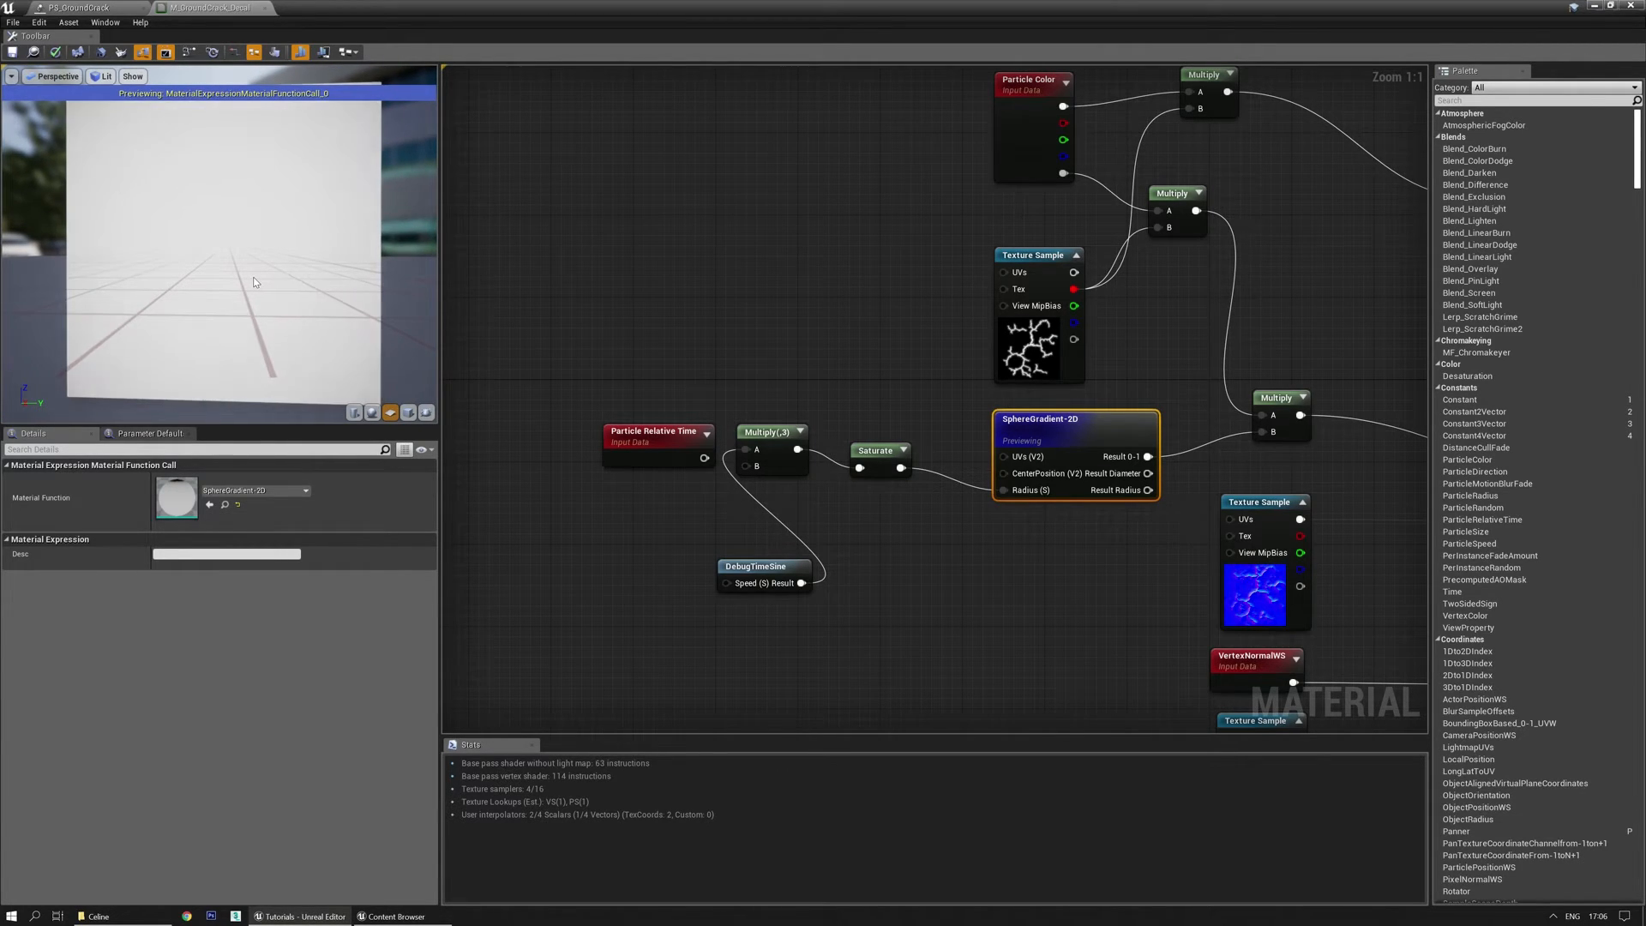
# Disconnect the VertexNormalWS Multiply from the material's World Position Offset input.
pyautogui.moveTo(863, 564); pyautogui.dragTo(524, 405, button='right')
pyautogui.moveTo(781, 492); pyautogui.dragTo(836, 515, button='right')
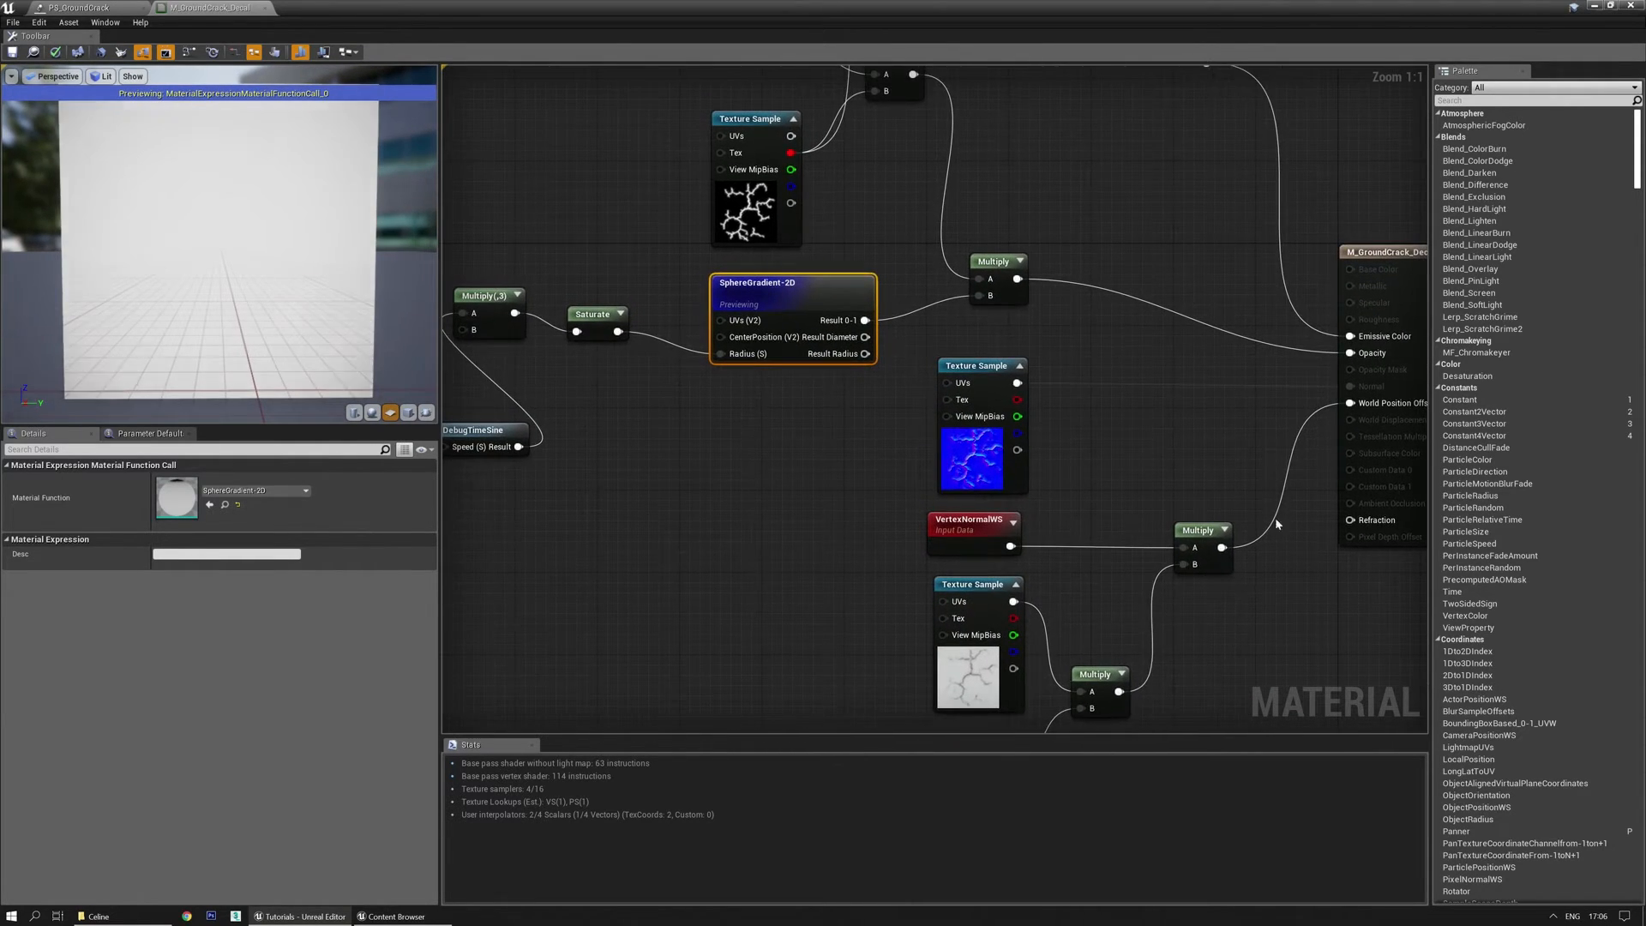
pyautogui.moveTo(618, 466); pyautogui.dragTo(651, 494, button='right')
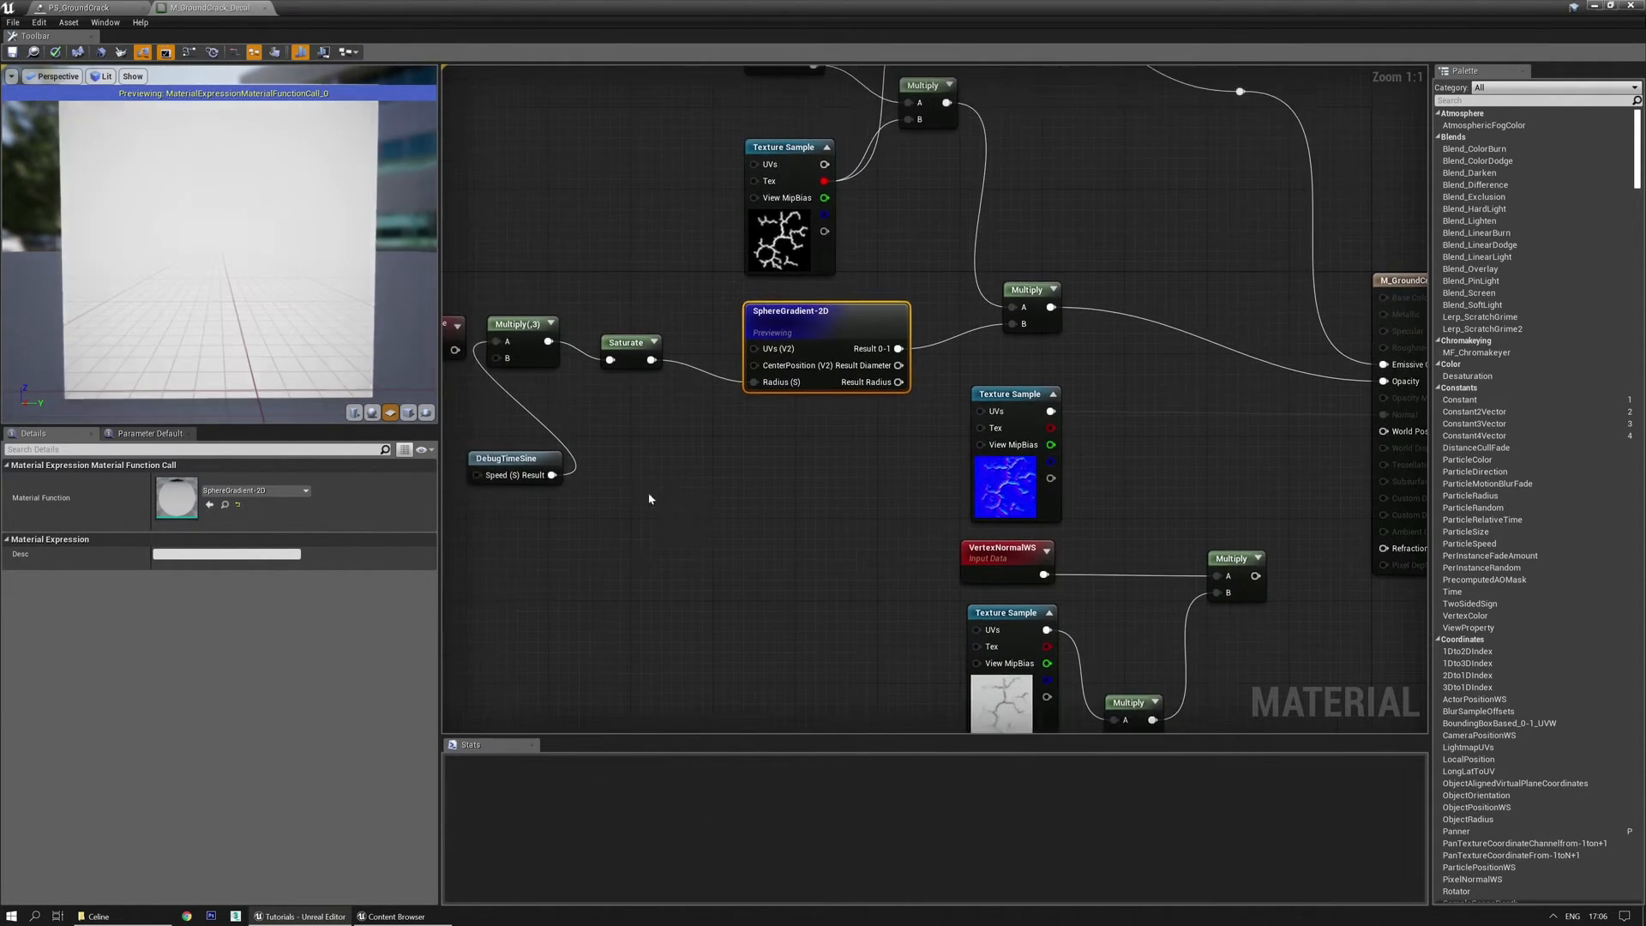
pyautogui.moveTo(239, 289); pyautogui.dragTo(228, 296)
# Stop previewing the SphereGradient-2D node and reconnect Particle Relative Time to the Multiply by 3 in place of DebugTimeSine.
pyautogui.moveTo(721, 472); pyautogui.dragTo(846, 494, button='right')
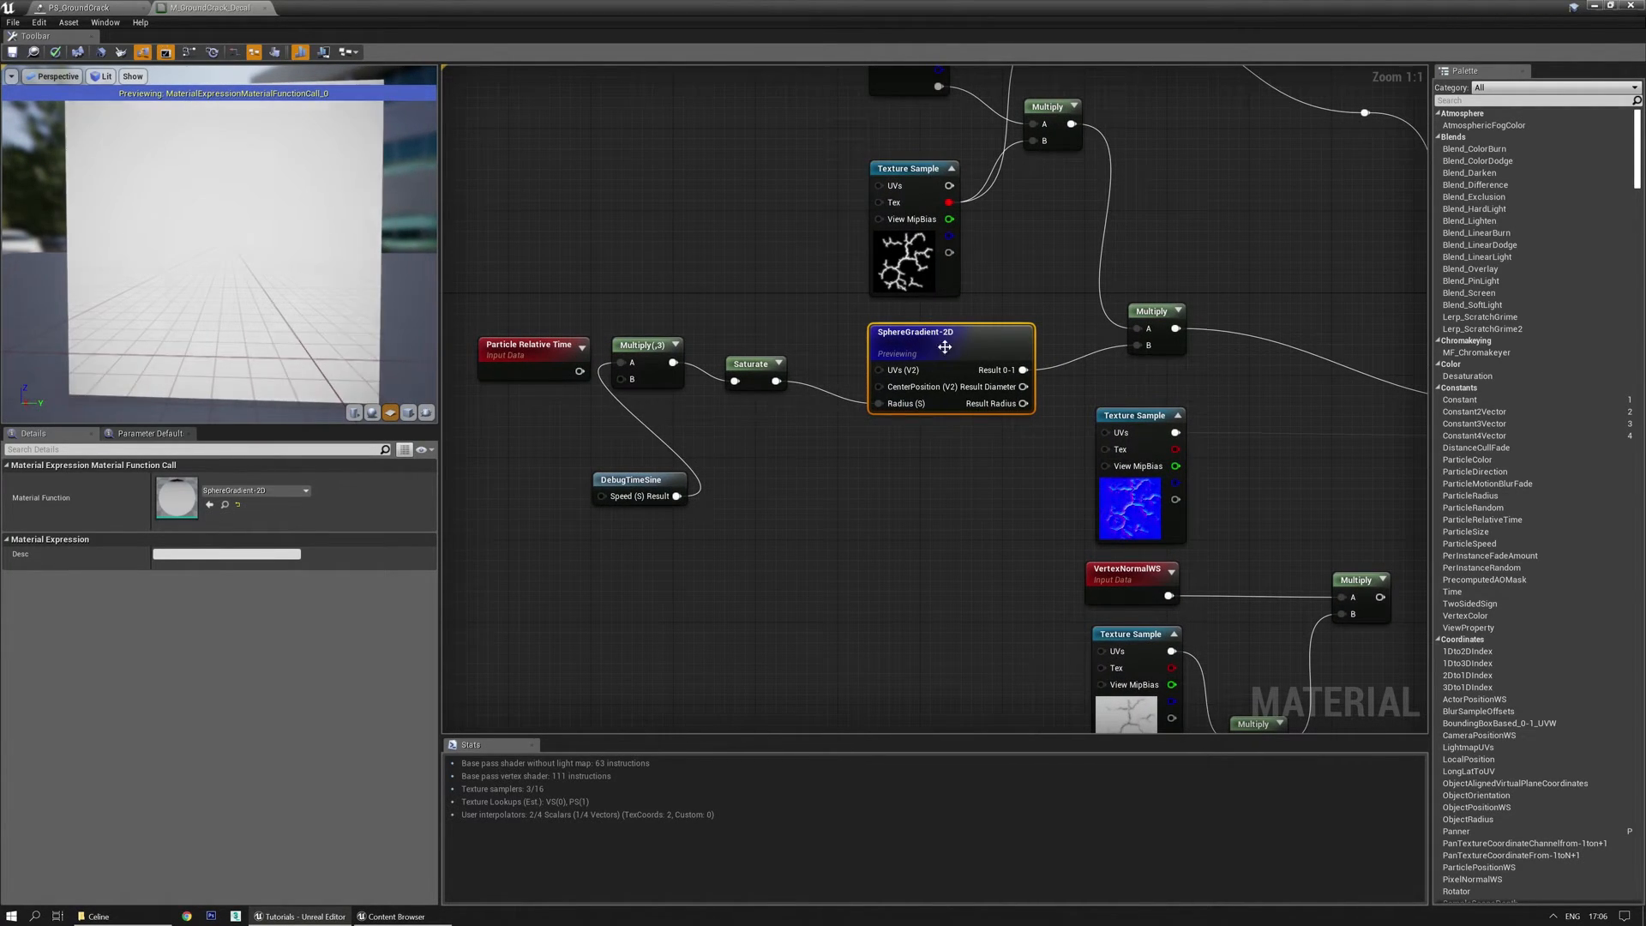
pyautogui.press('space')
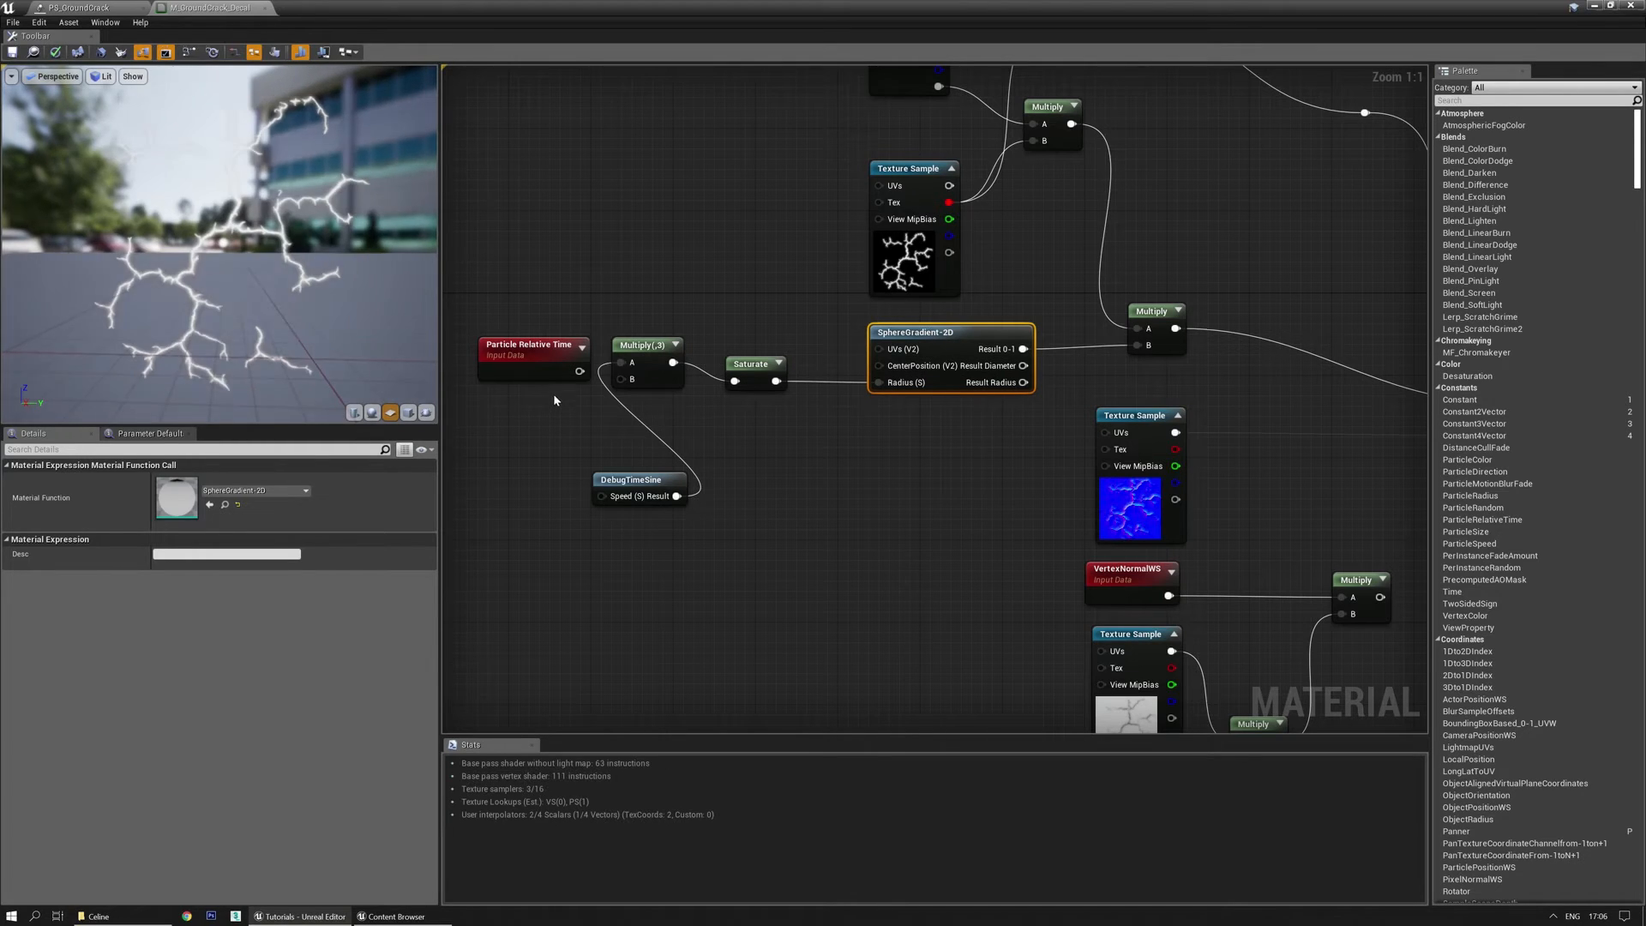
pyautogui.moveTo(792, 467); pyautogui.dragTo(754, 539, button='right')
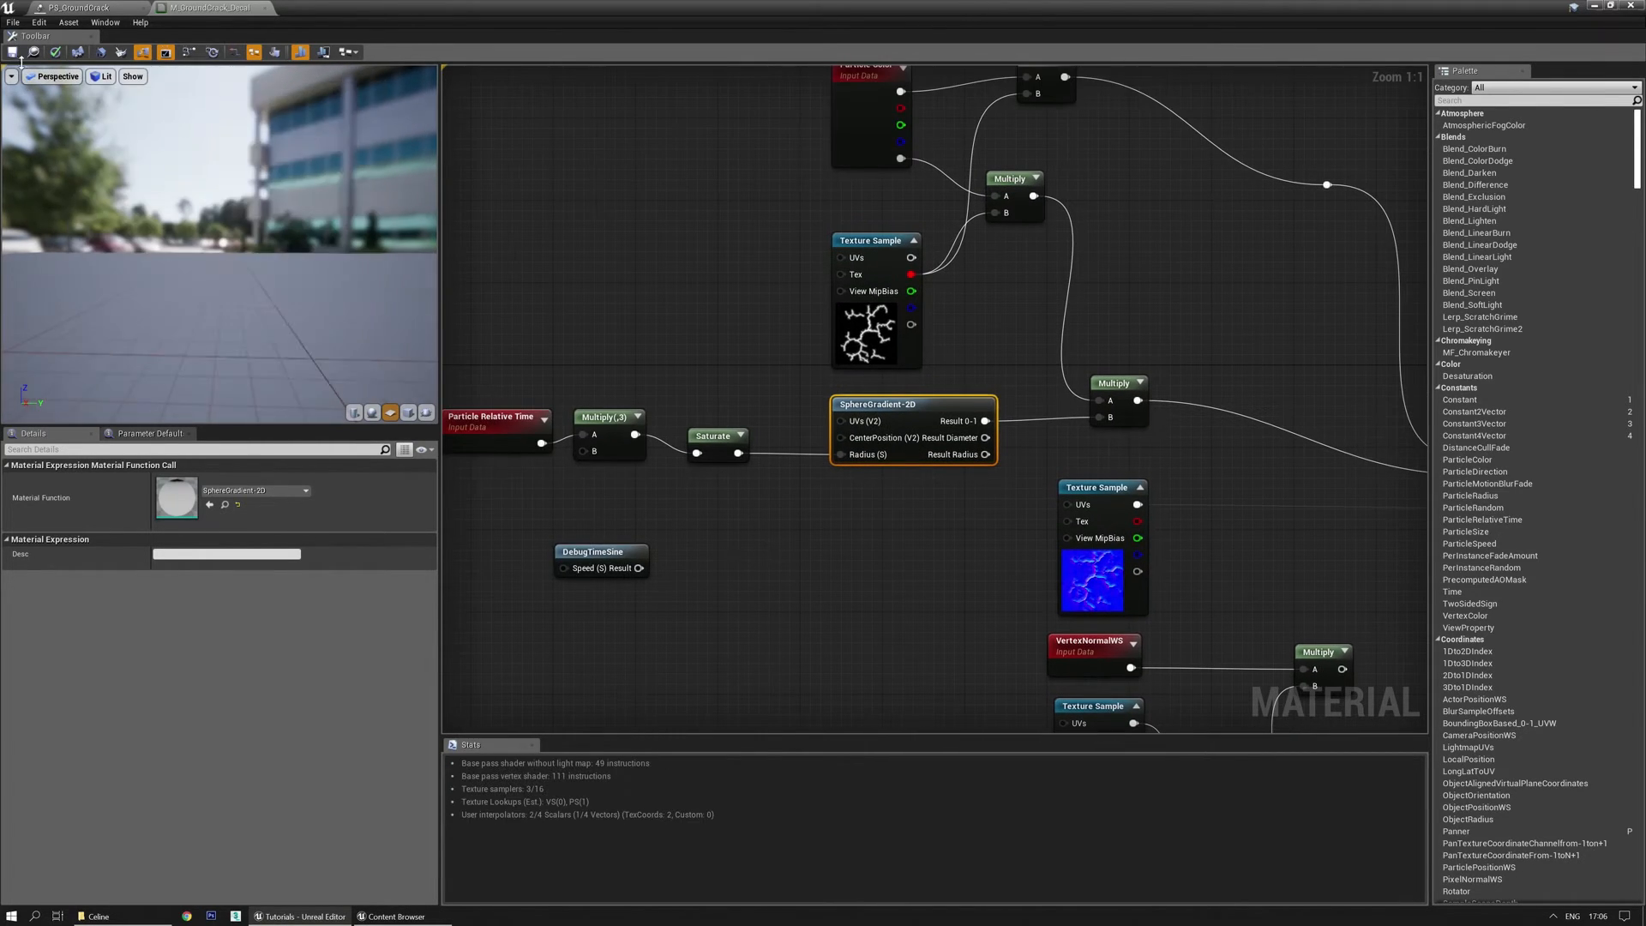
# Save the decal material and check the crack effect and the Cracks emitter's Lifetime module in the PS_GroundCrack particle system.
pyautogui.click(12, 51)
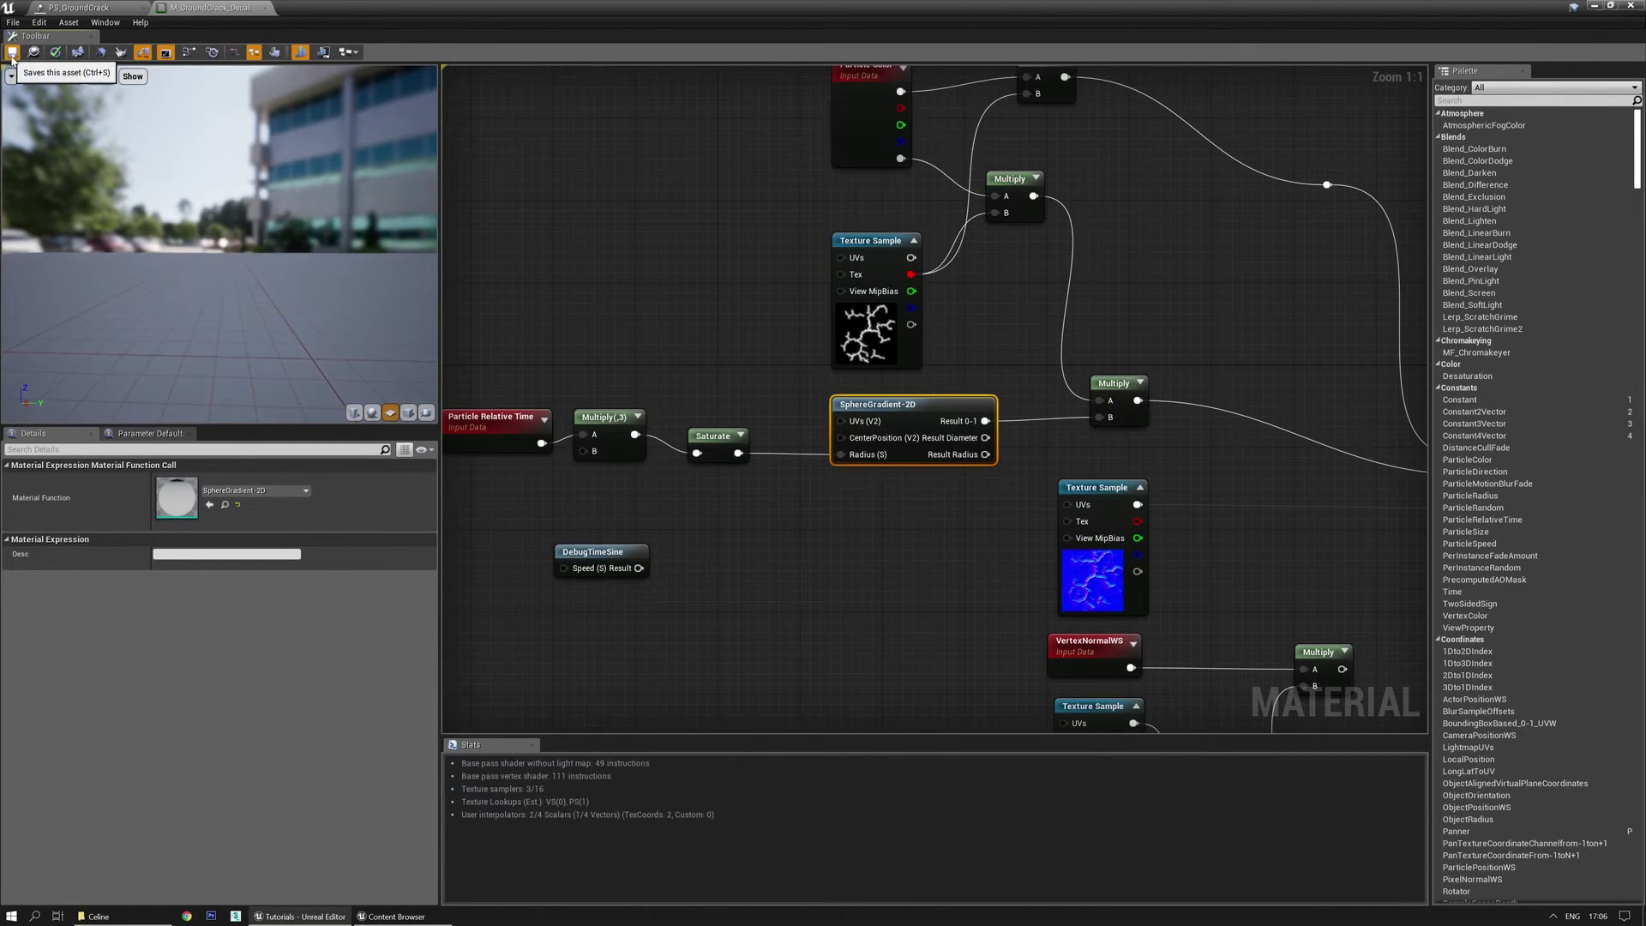
pyautogui.click(73, 13)
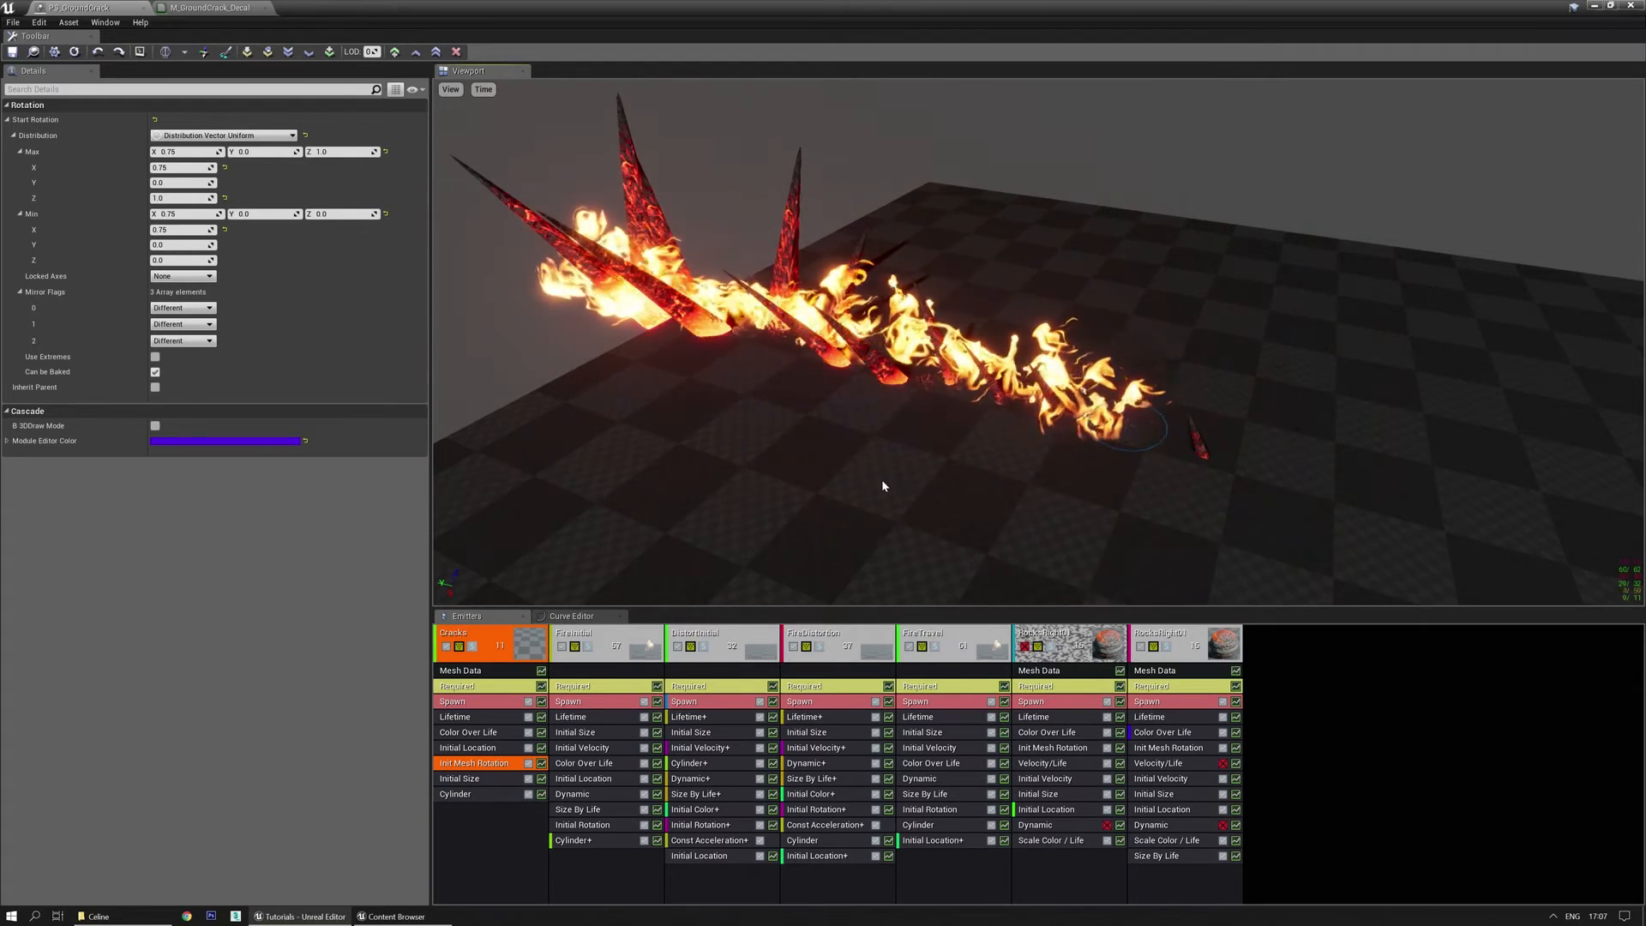
pyautogui.moveTo(861, 497); pyautogui.dragTo(859, 463)
pyautogui.click(471, 717)
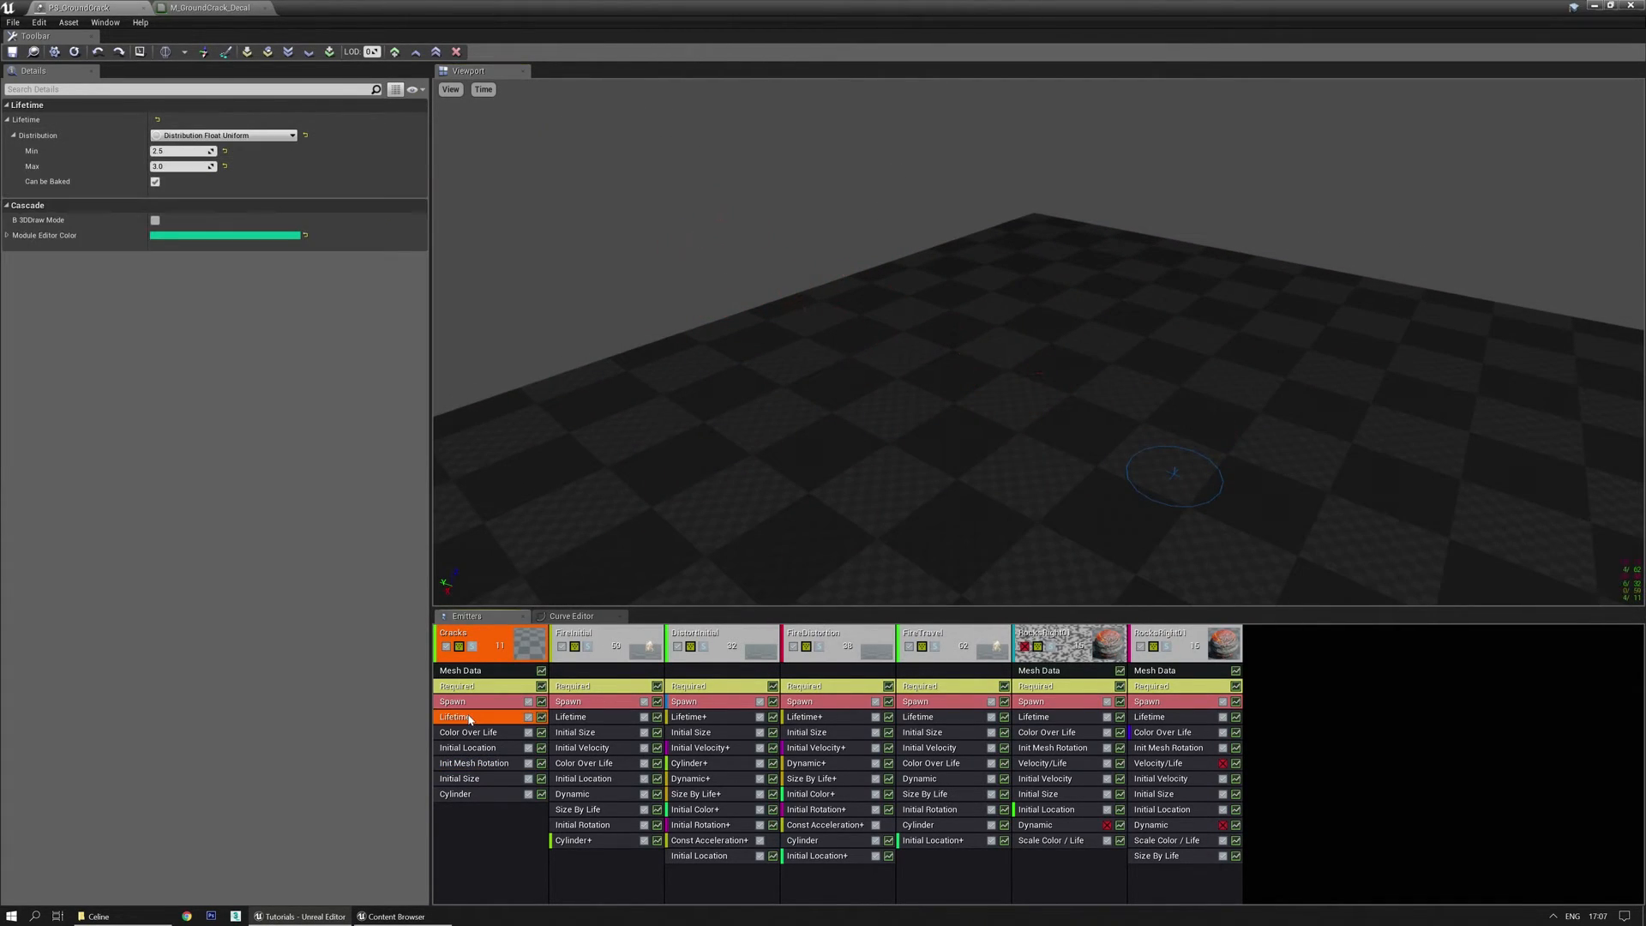
pyautogui.moveTo(717, 366); pyautogui.dragTo(735, 393, button='right')
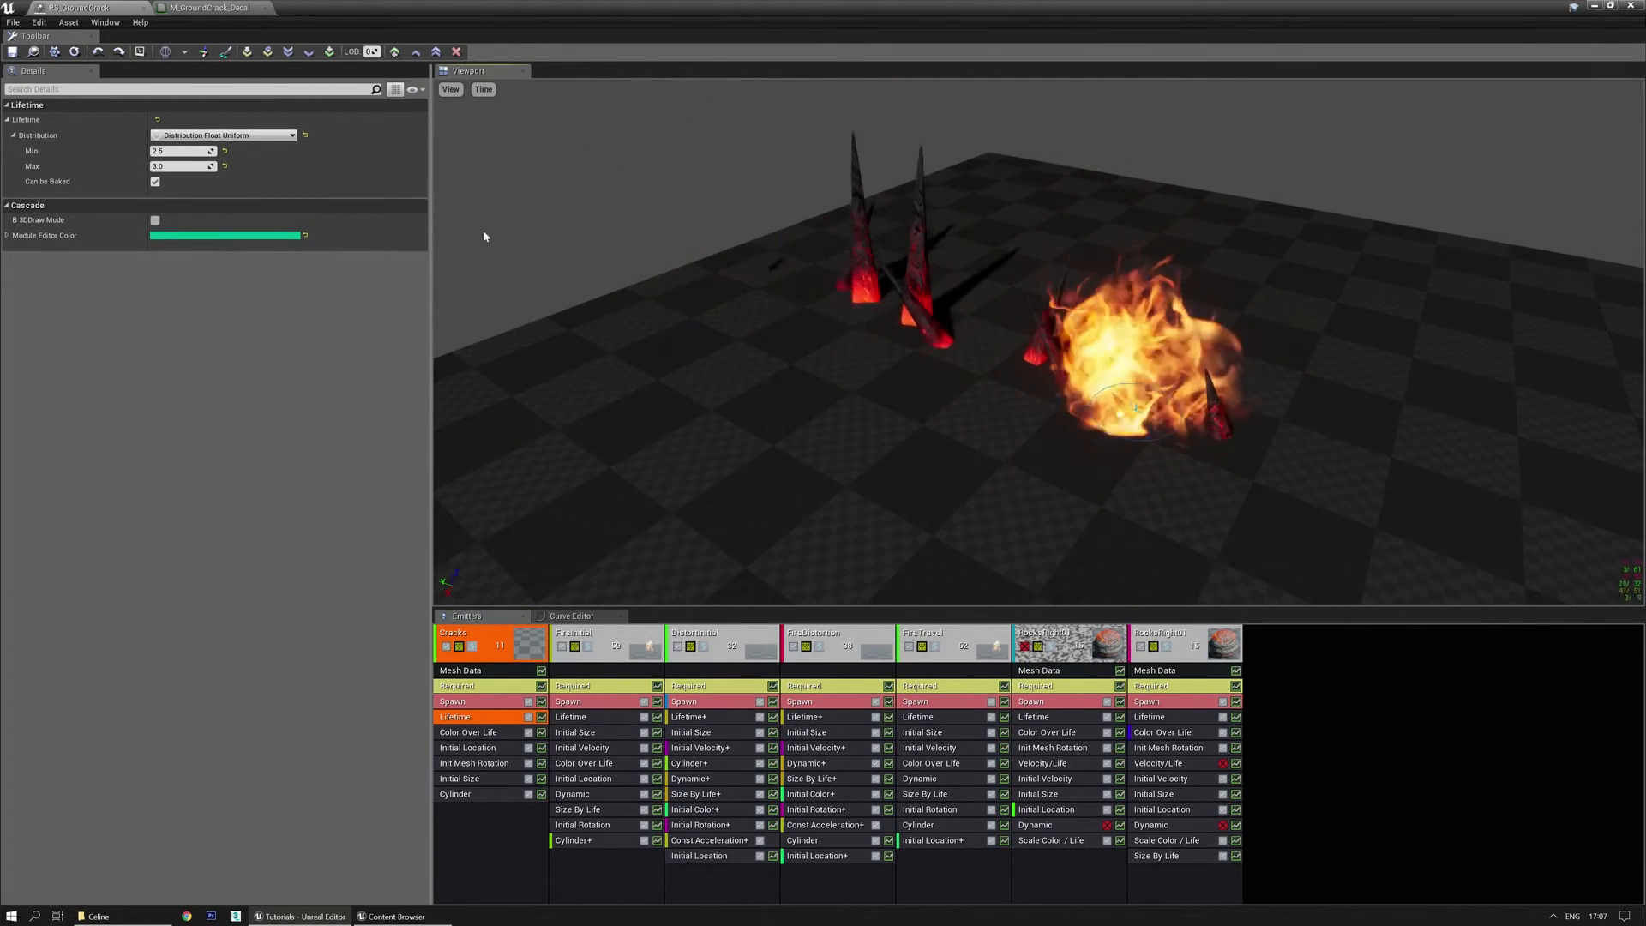
# In the M_GroundCrack_Decal material, add a Lerp node driven through Alpha by the Saturate output and feed it into SphereGradient-2D's Radius.
pyautogui.click(206, 10)
pyautogui.moveTo(651, 414); pyautogui.dragTo(851, 564, button='right')
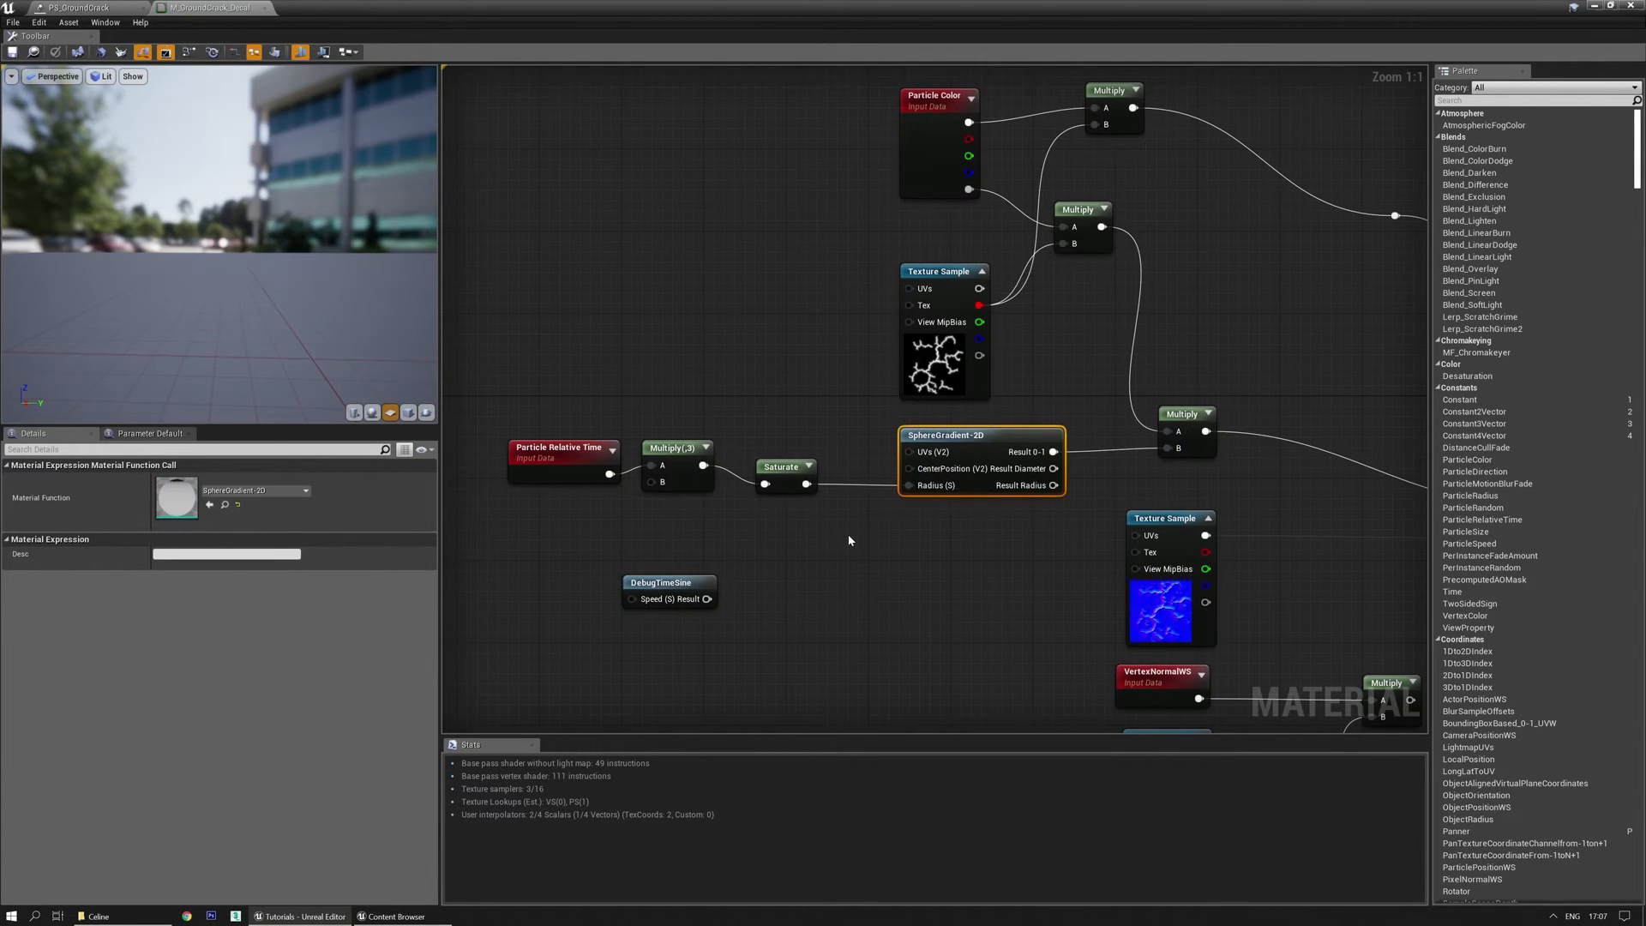
pyautogui.click(828, 532)
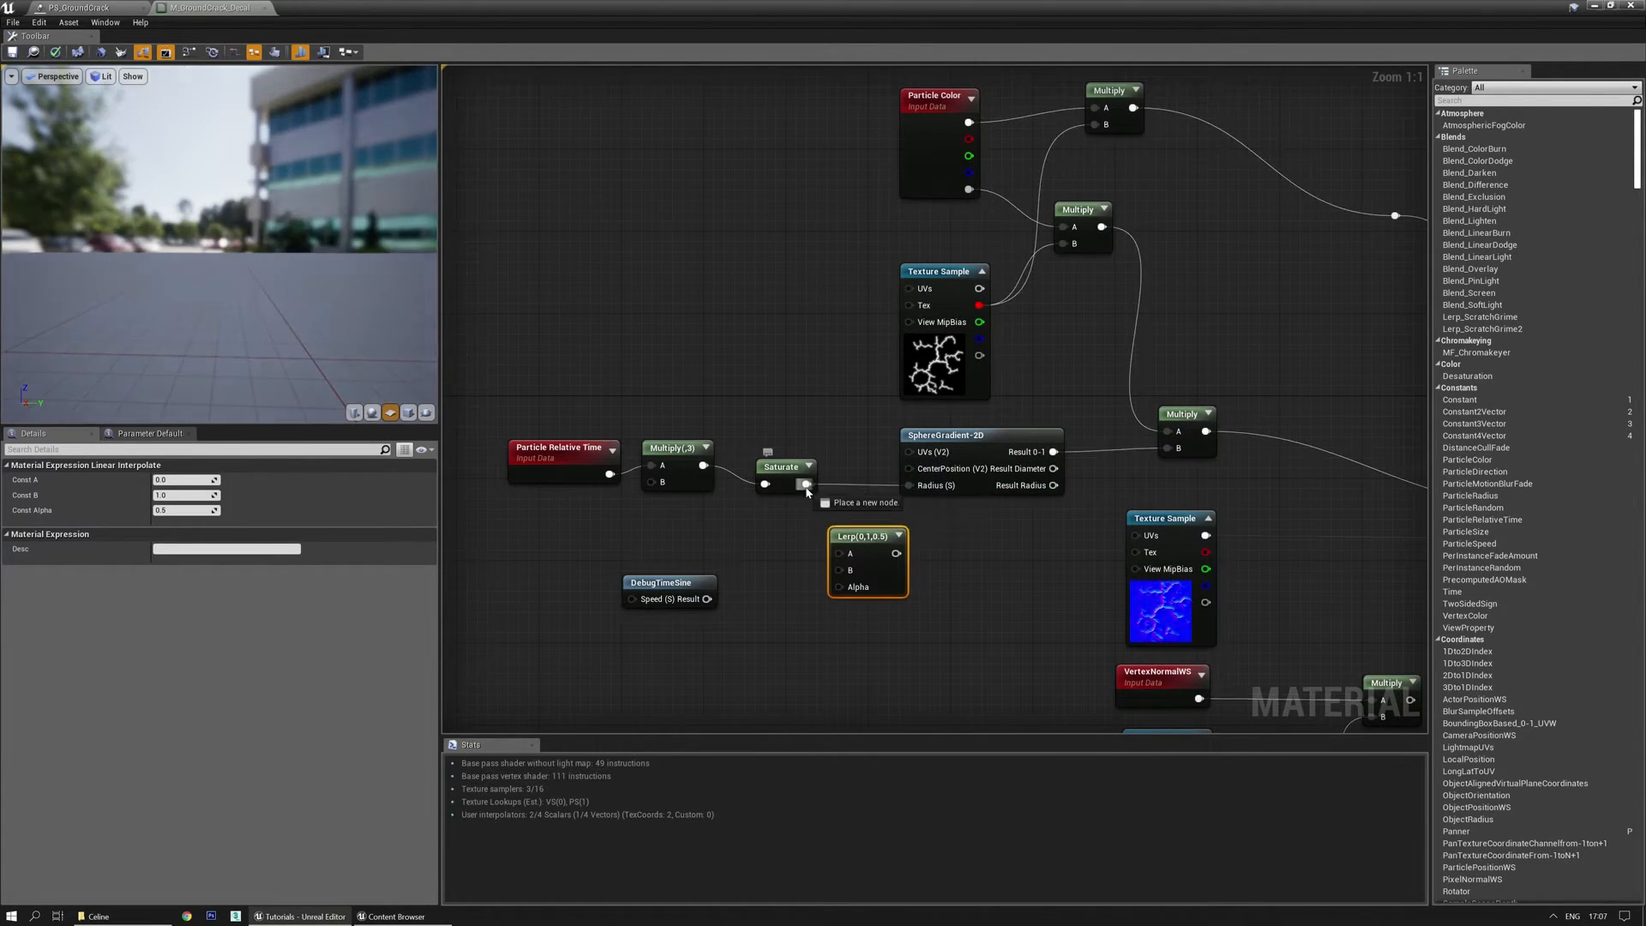
pyautogui.moveTo(842, 597); pyautogui.dragTo(841, 591)
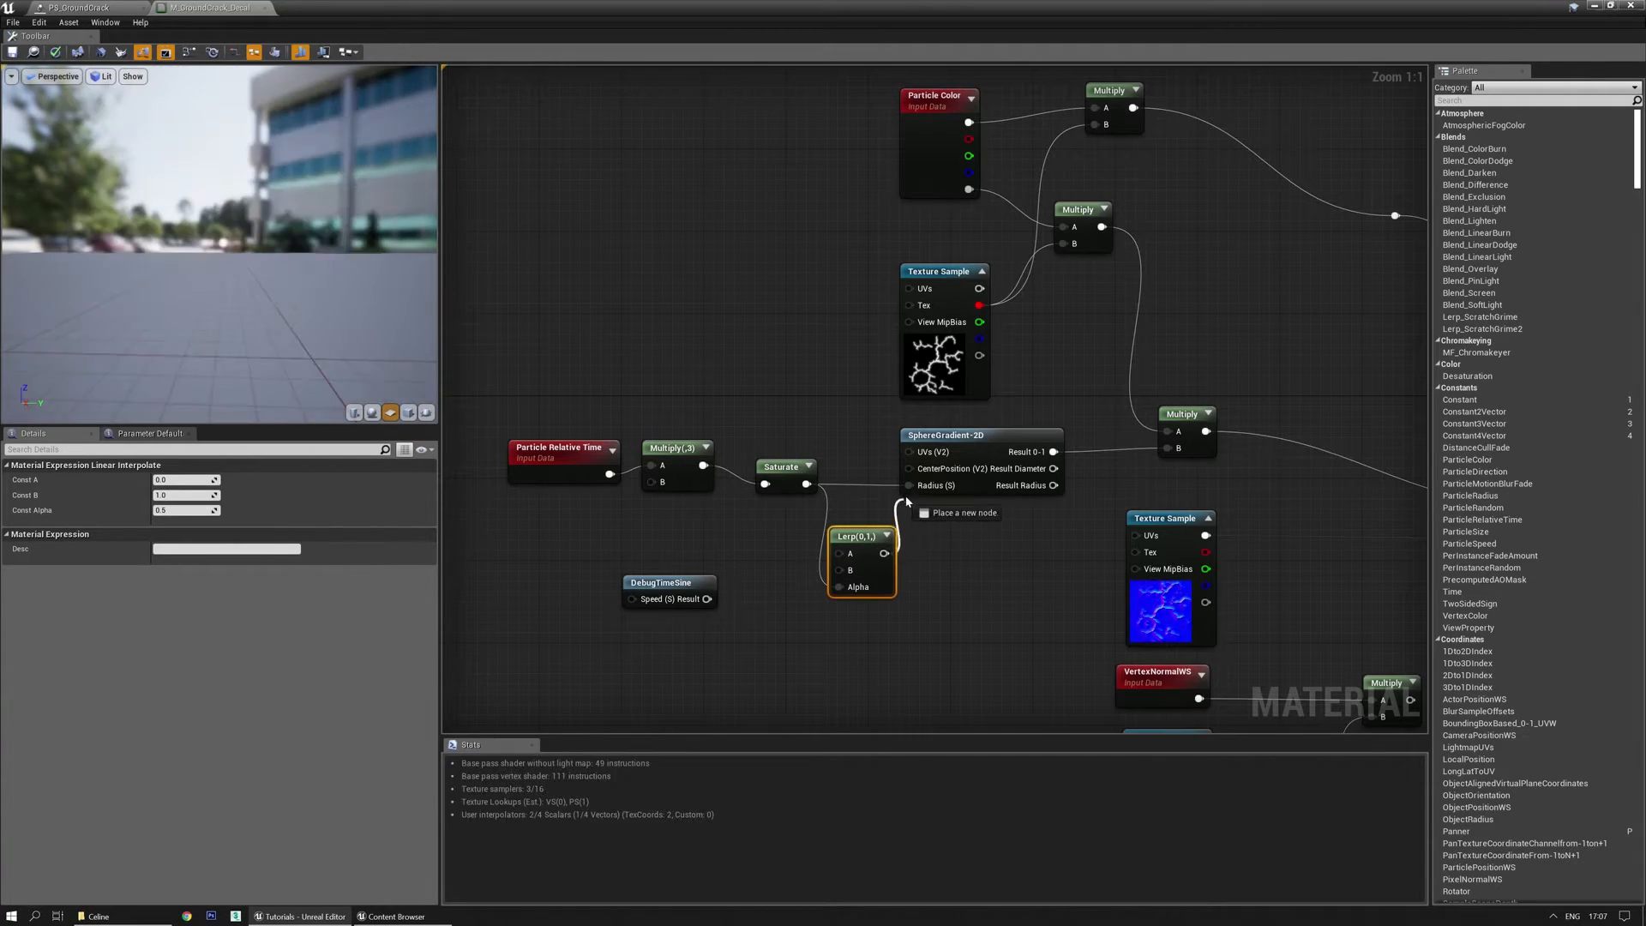
pyautogui.moveTo(864, 537); pyautogui.dragTo(873, 529)
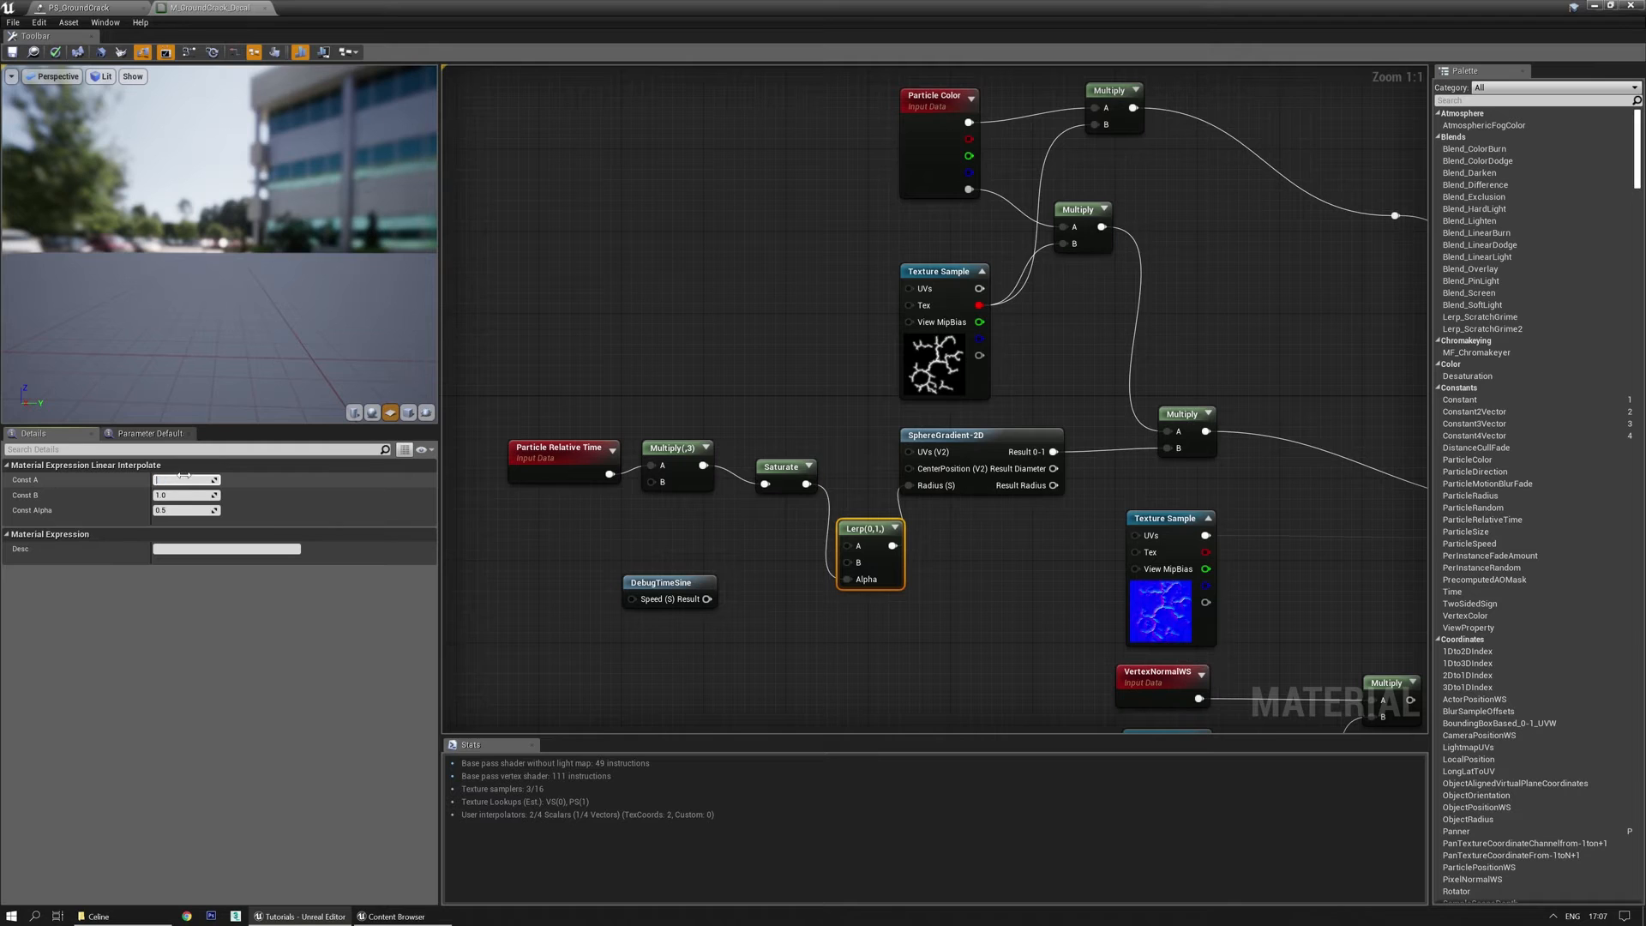
# Set the Lerp node's Const A to 0.5 and Const B to 0.0, and save the material.
pyautogui.press('Tab')
pyautogui.write('0')
pyautogui.press('Return')
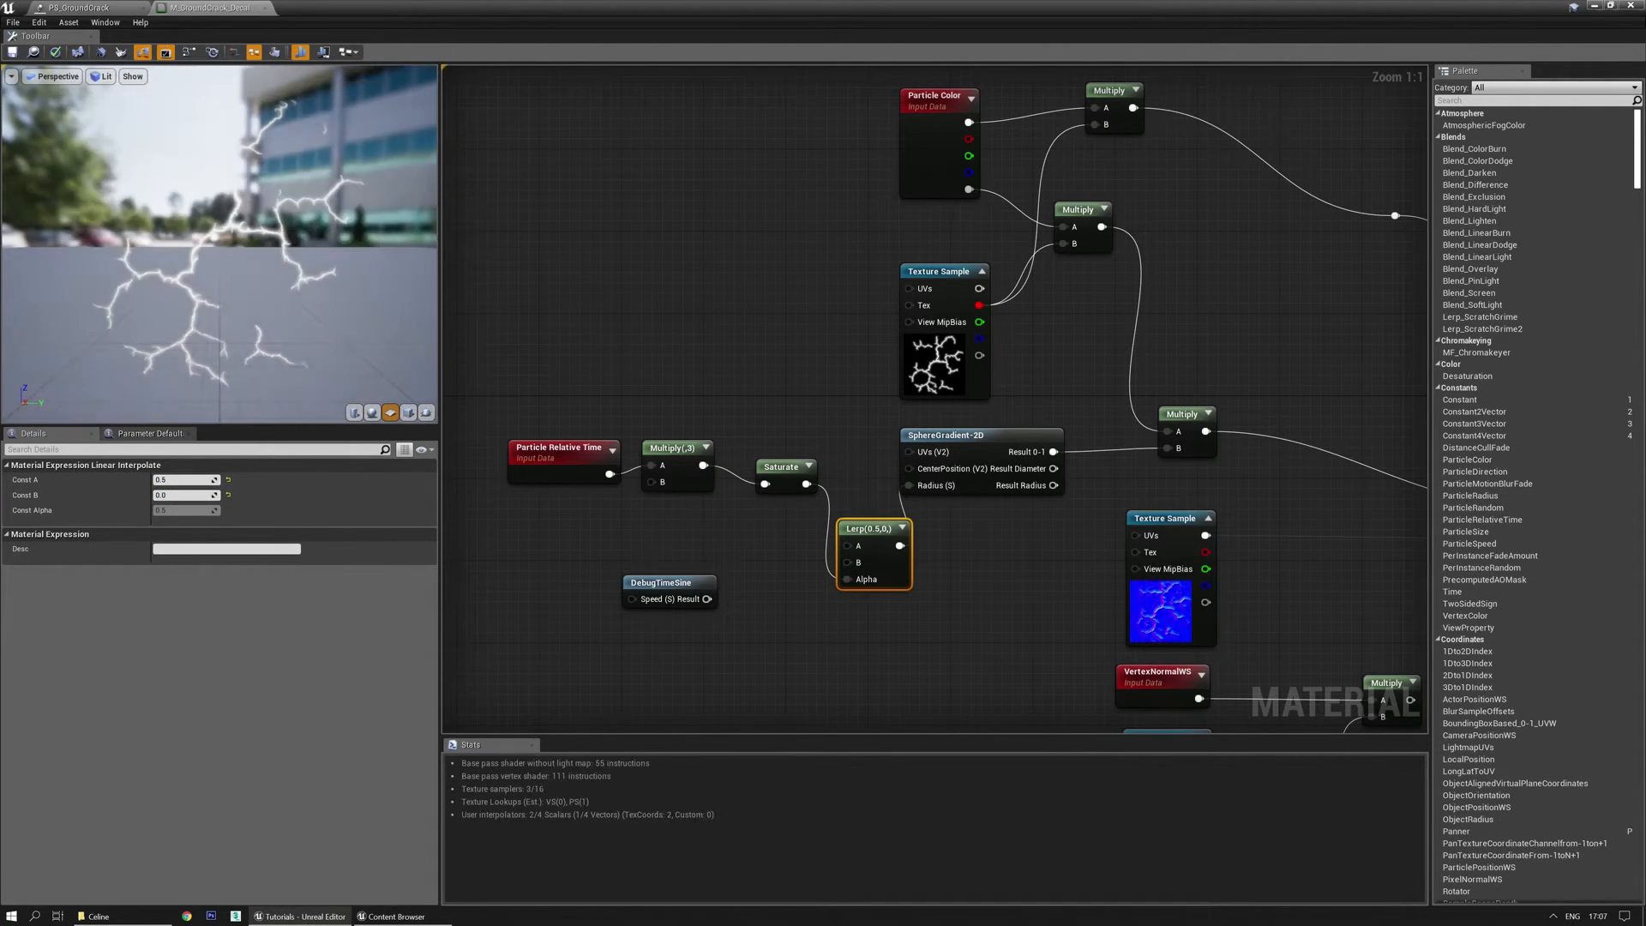
pyautogui.click(12, 52)
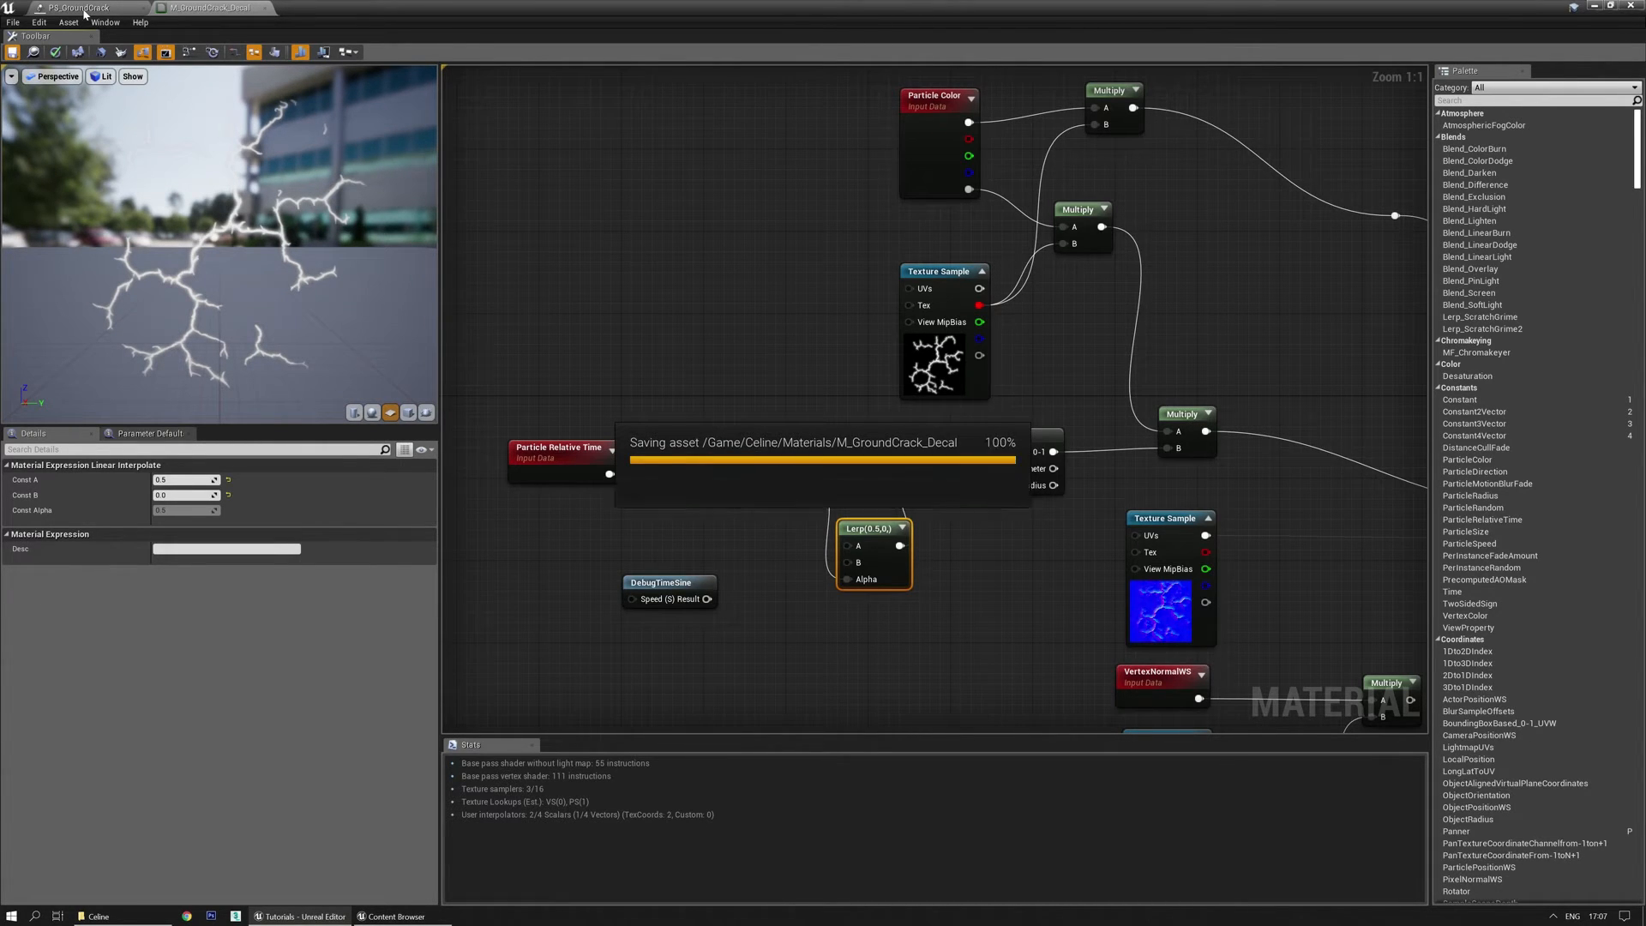
# In PS_GroundCrack, solo the Cracks emitter and try a constant vector distribution with Z 2.0 for its Initial Location.
pyautogui.click(84, 14)
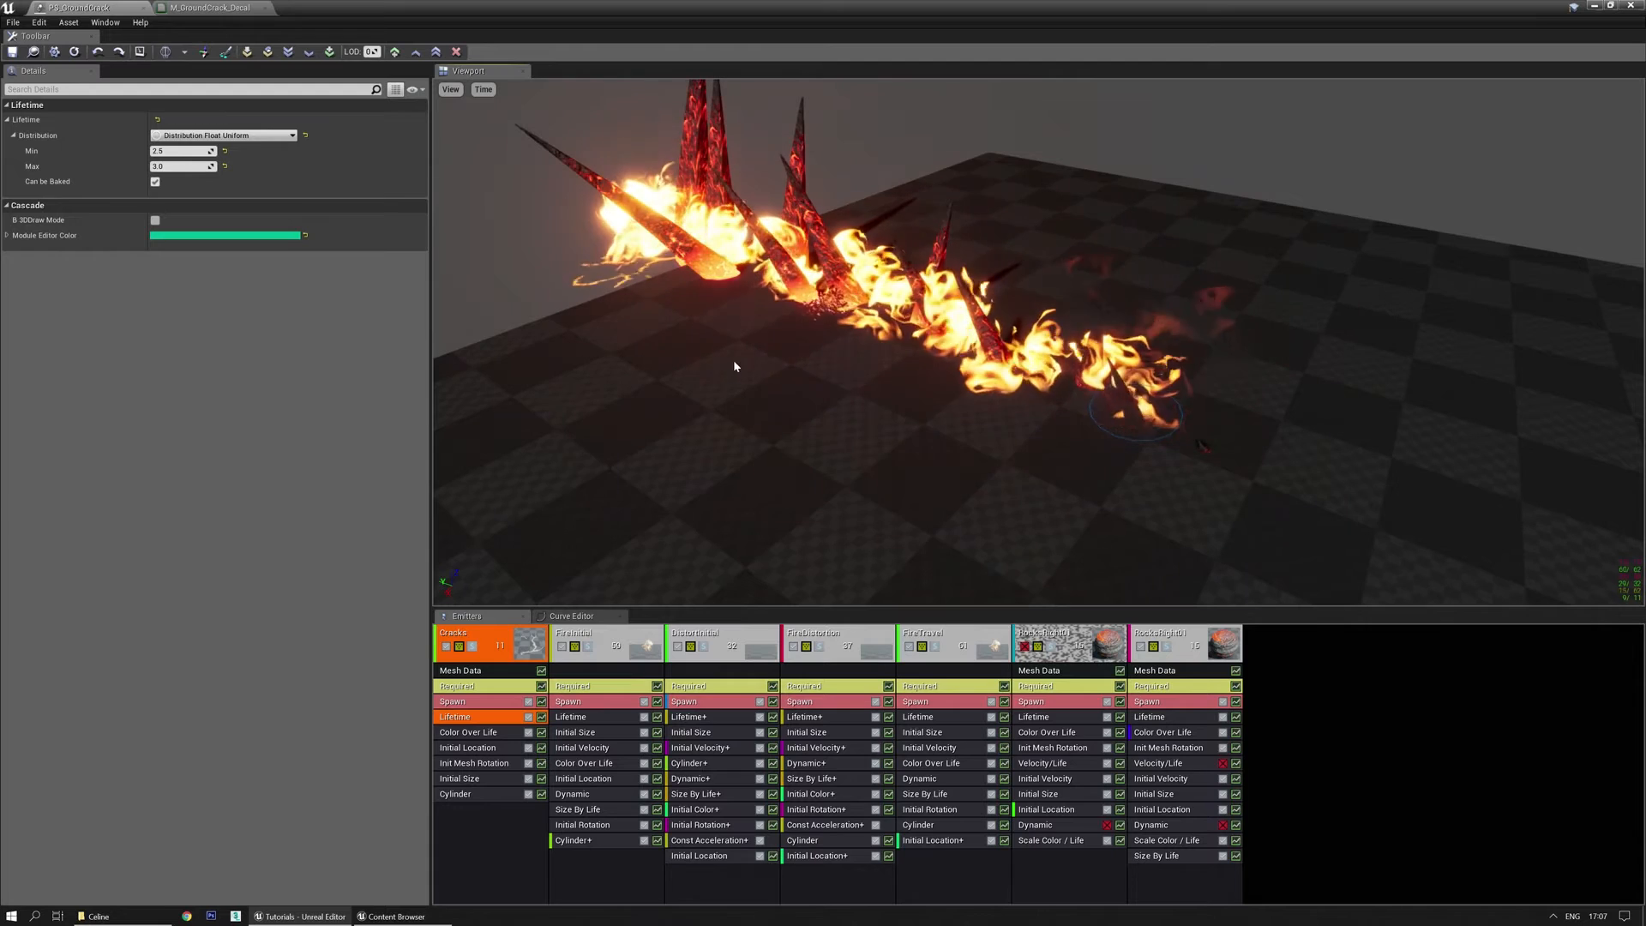
pyautogui.click(471, 647)
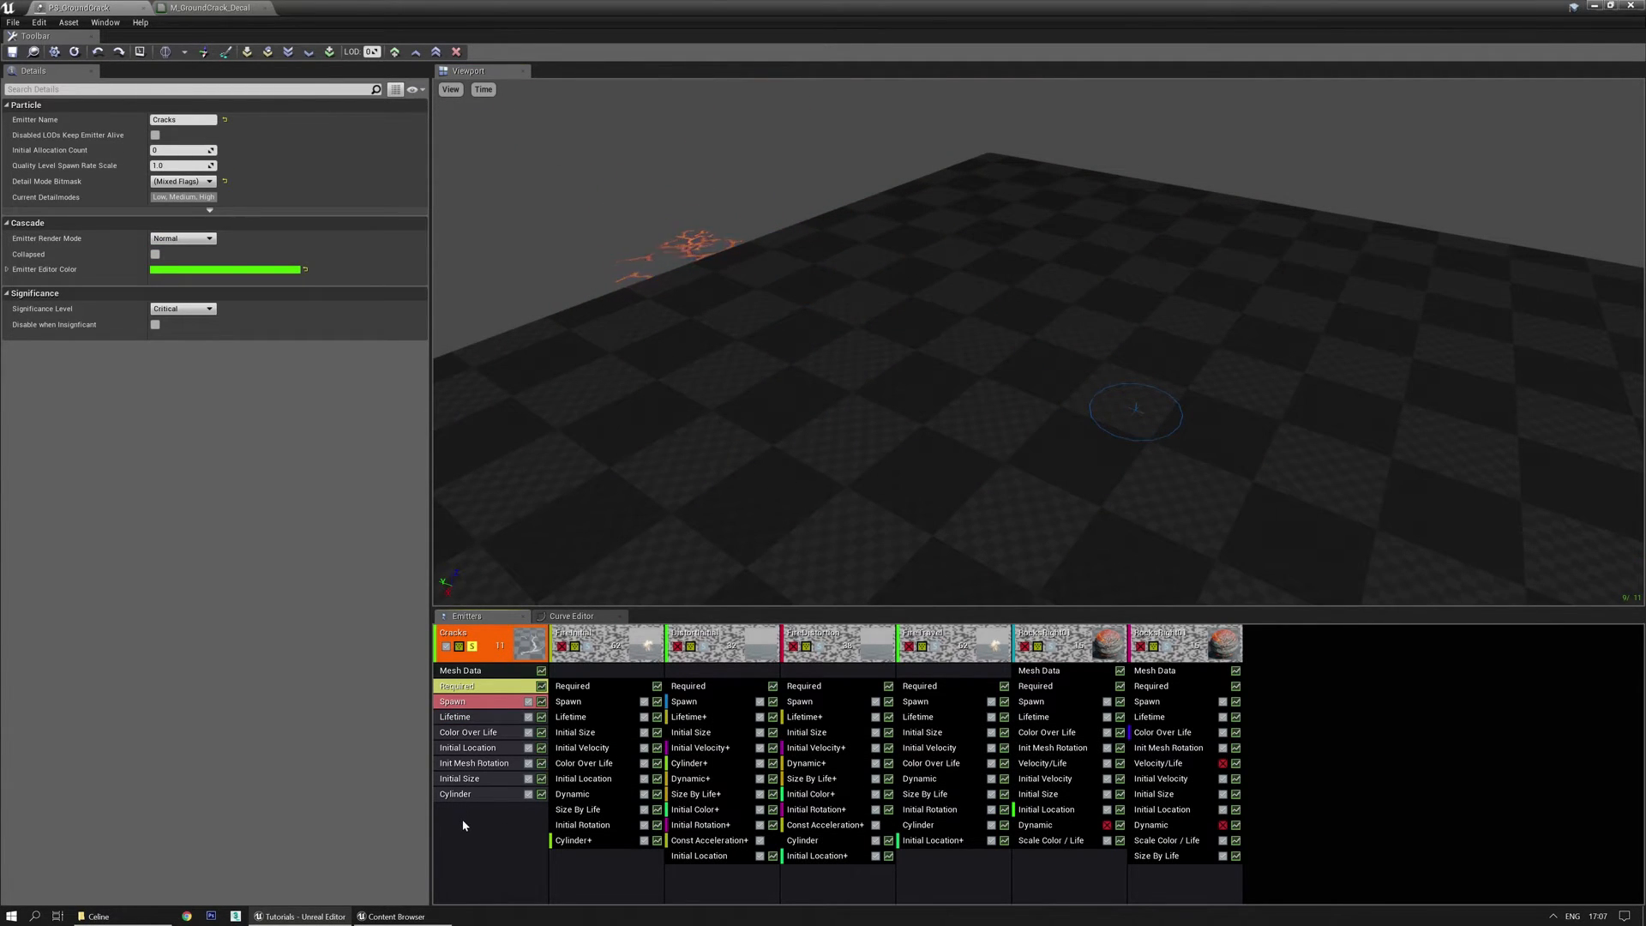
pyautogui.click(471, 751)
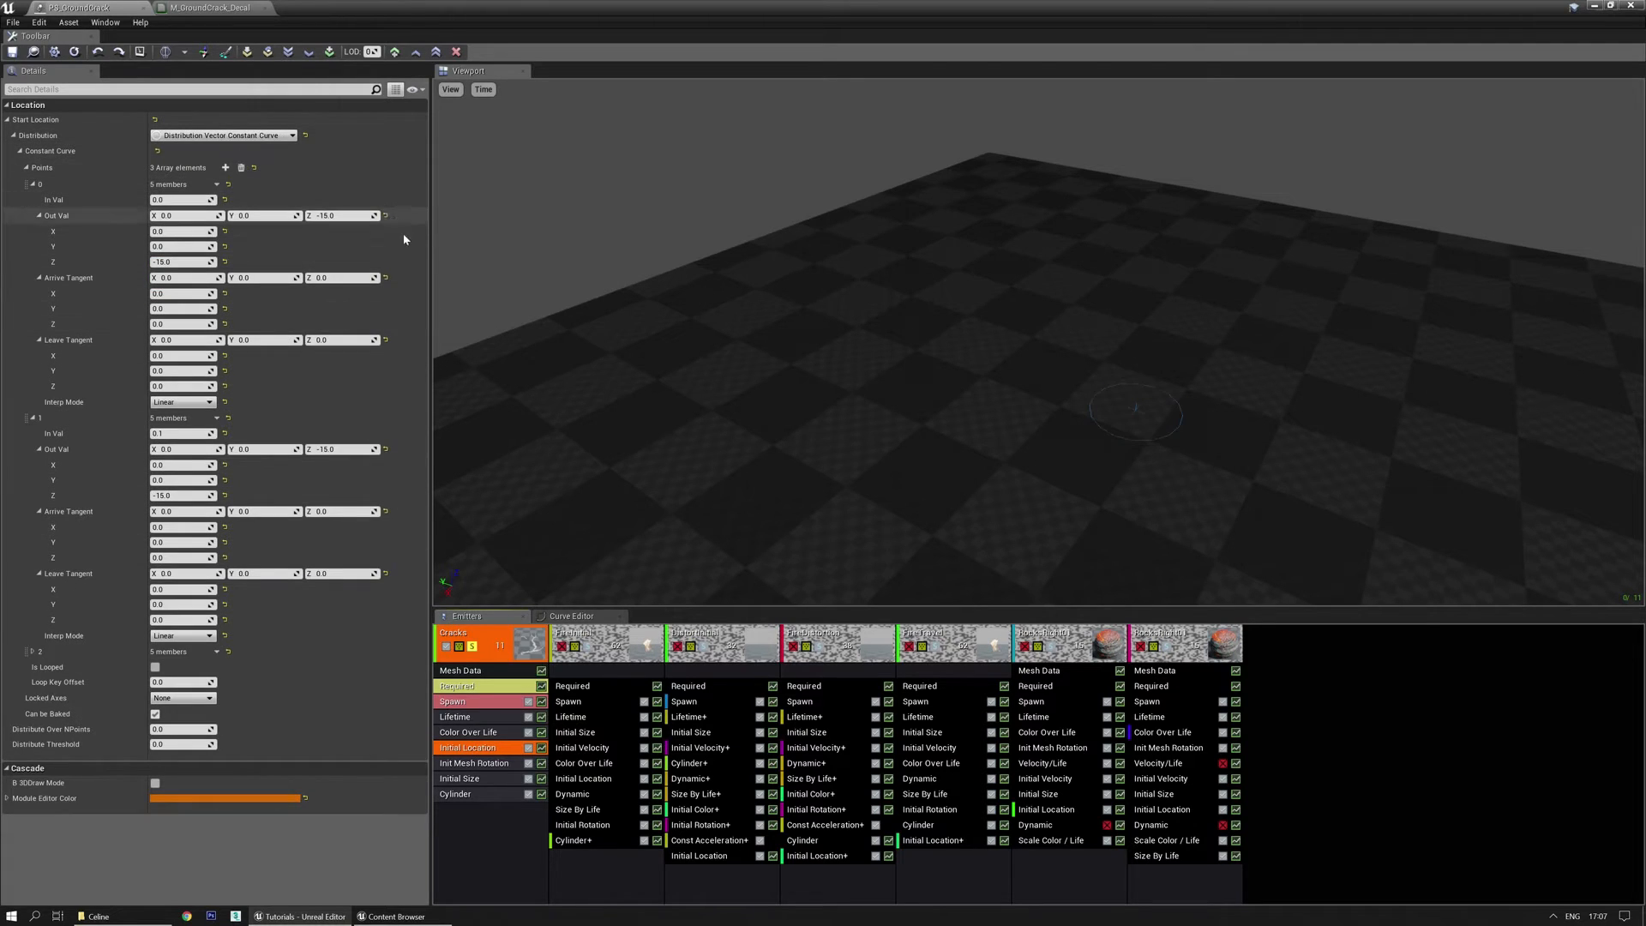
pyautogui.click(224, 135)
pyautogui.click(324, 152)
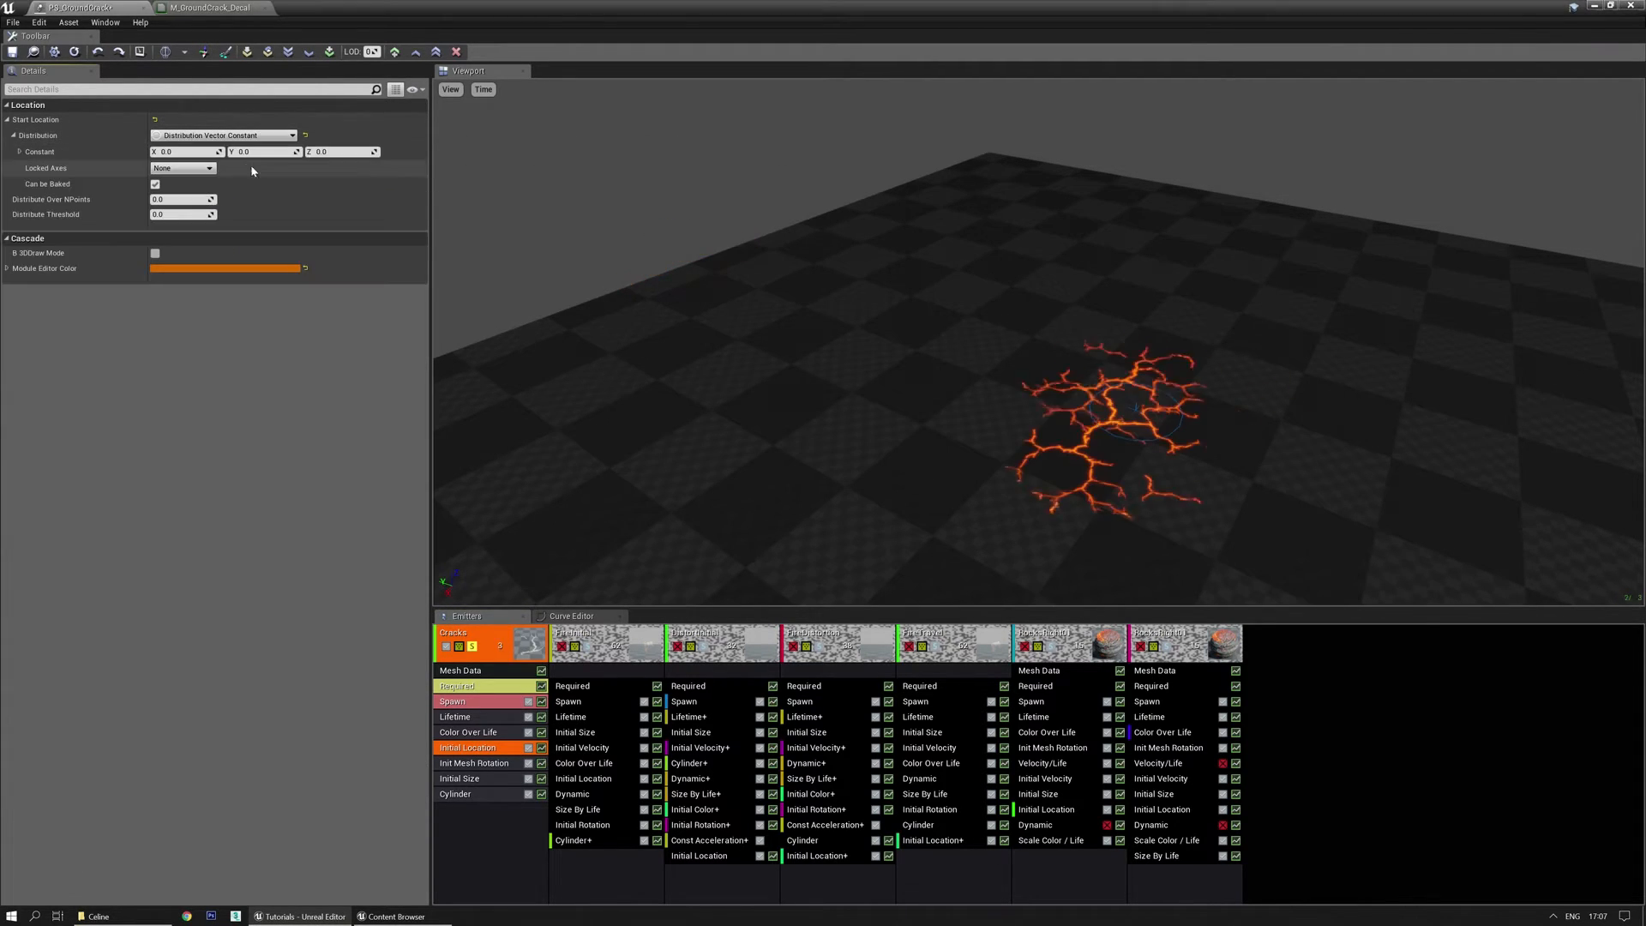
pyautogui.click(324, 151)
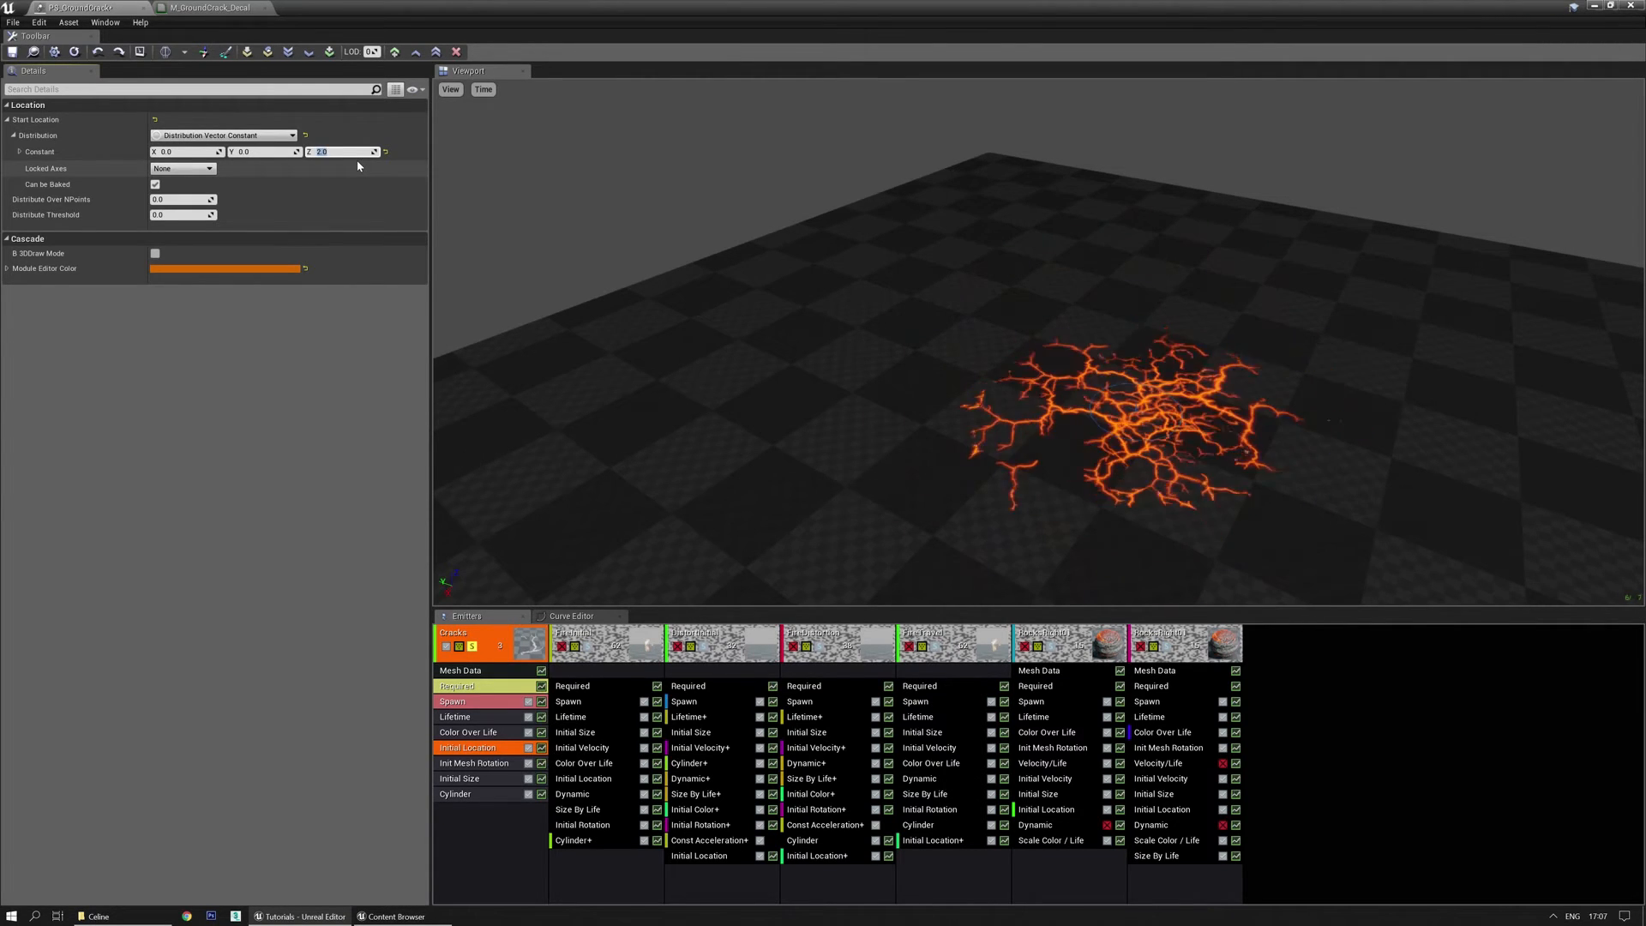
pyautogui.moveTo(891, 360); pyautogui.dragTo(855, 375, button='middle')
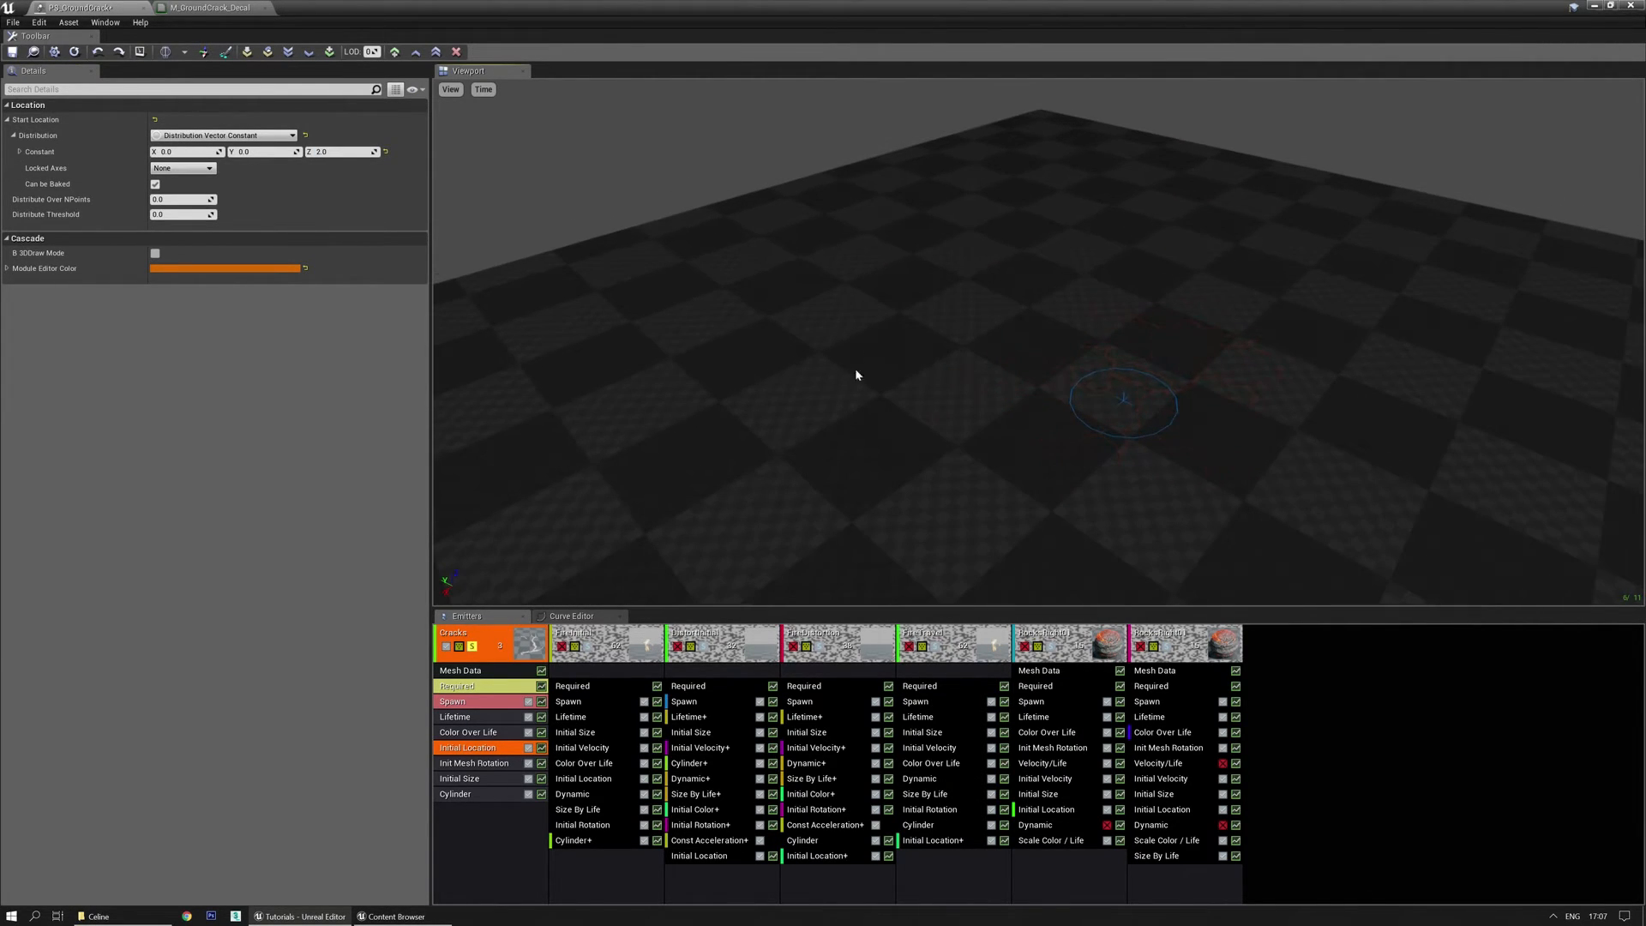
# Stop soloing the Cracks emitter and undo the change of its Initial Location distribution to a constant vector.
pyautogui.click(471, 647)
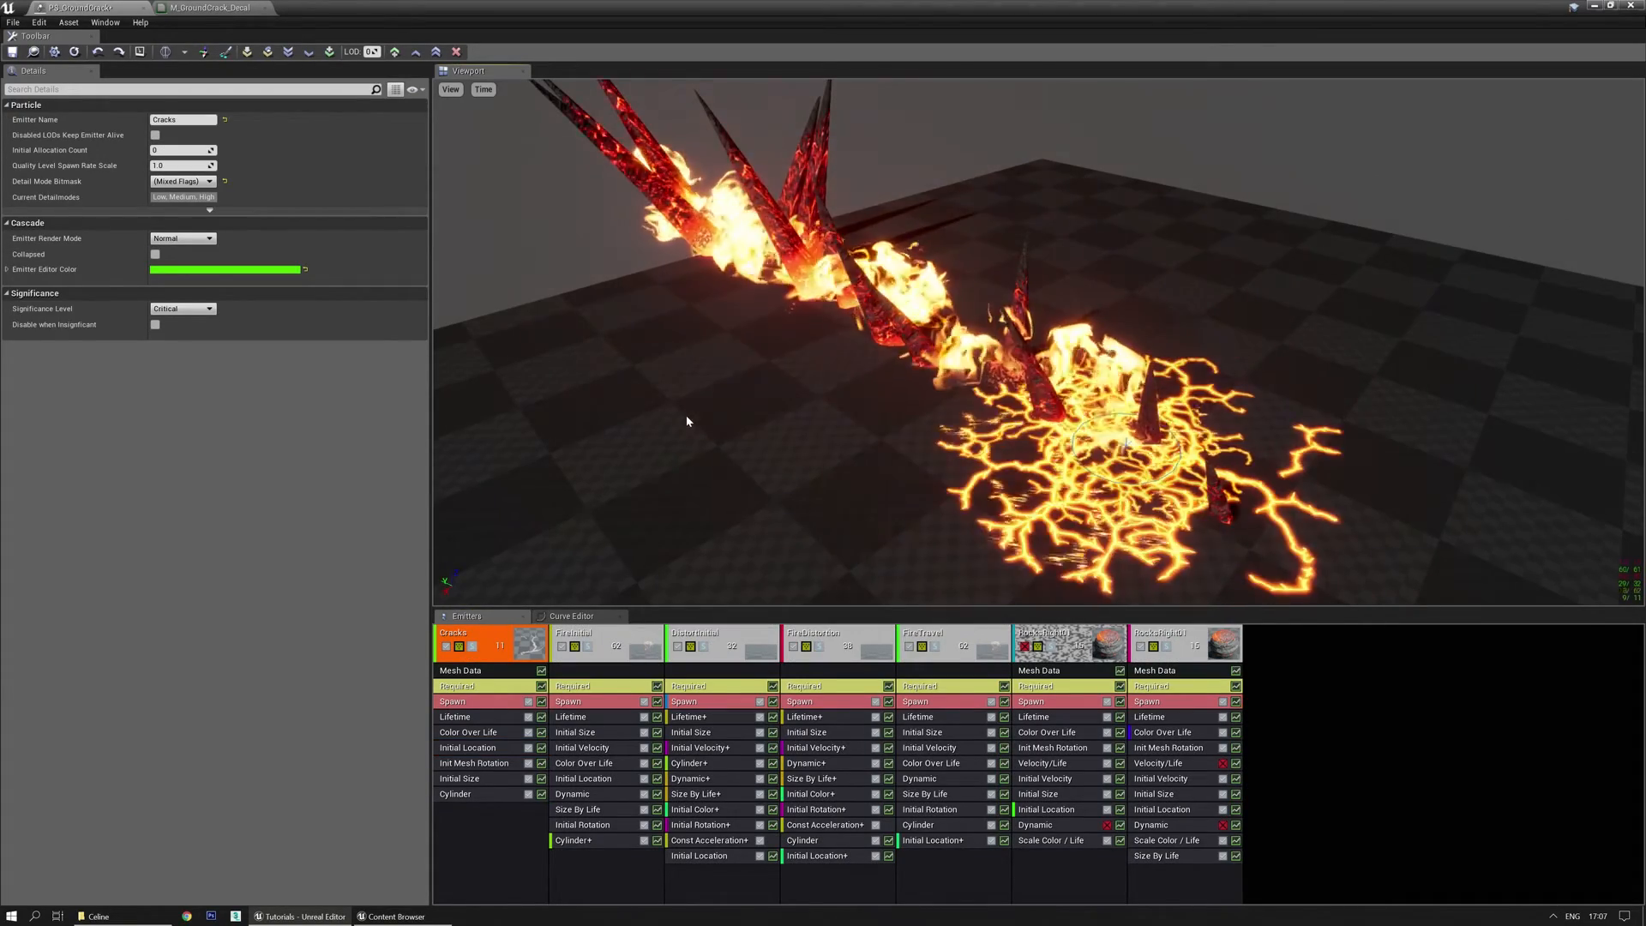
pyautogui.moveTo(689, 421); pyautogui.dragTo(719, 458)
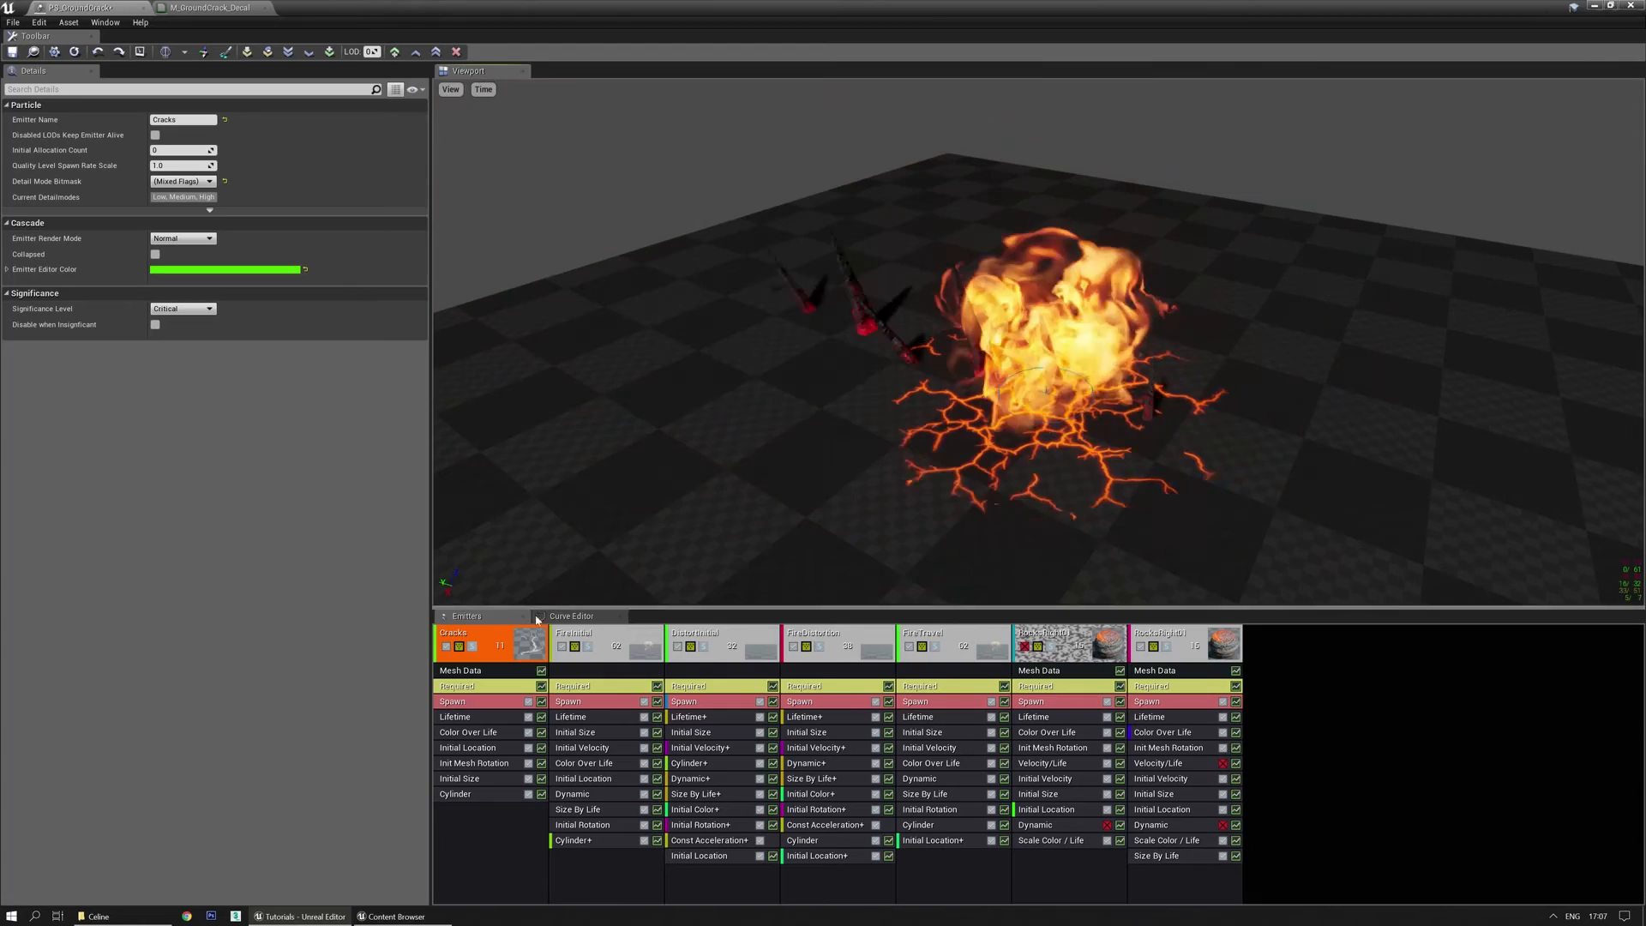
pyautogui.click(472, 747)
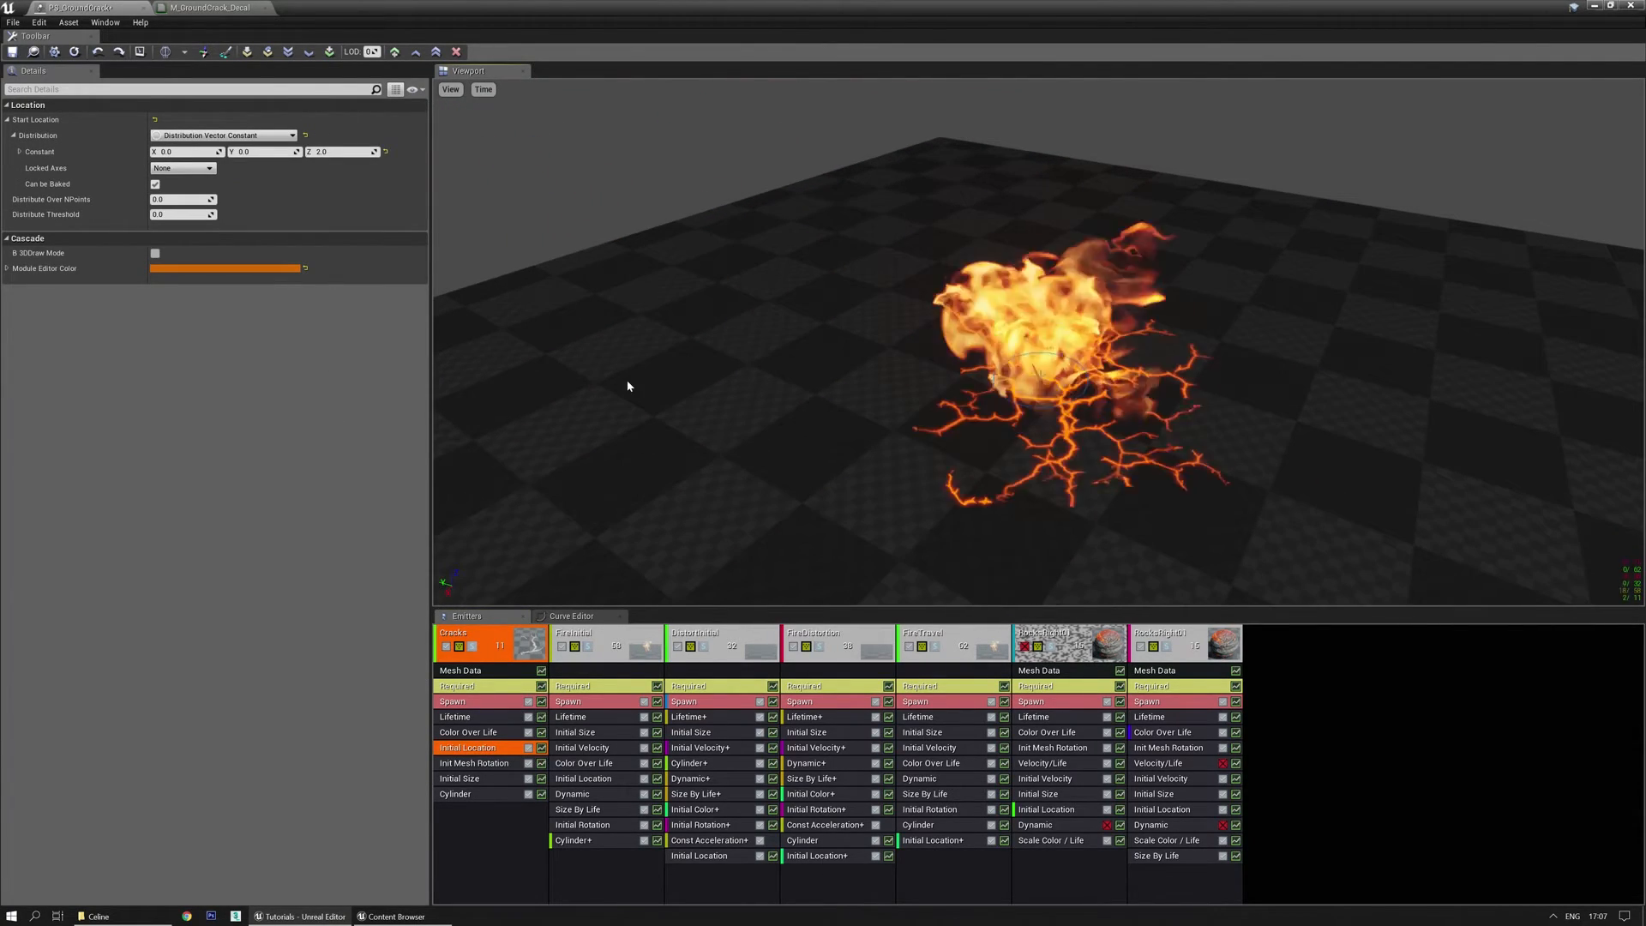
pyautogui.hotkey('ctrl', 'z')
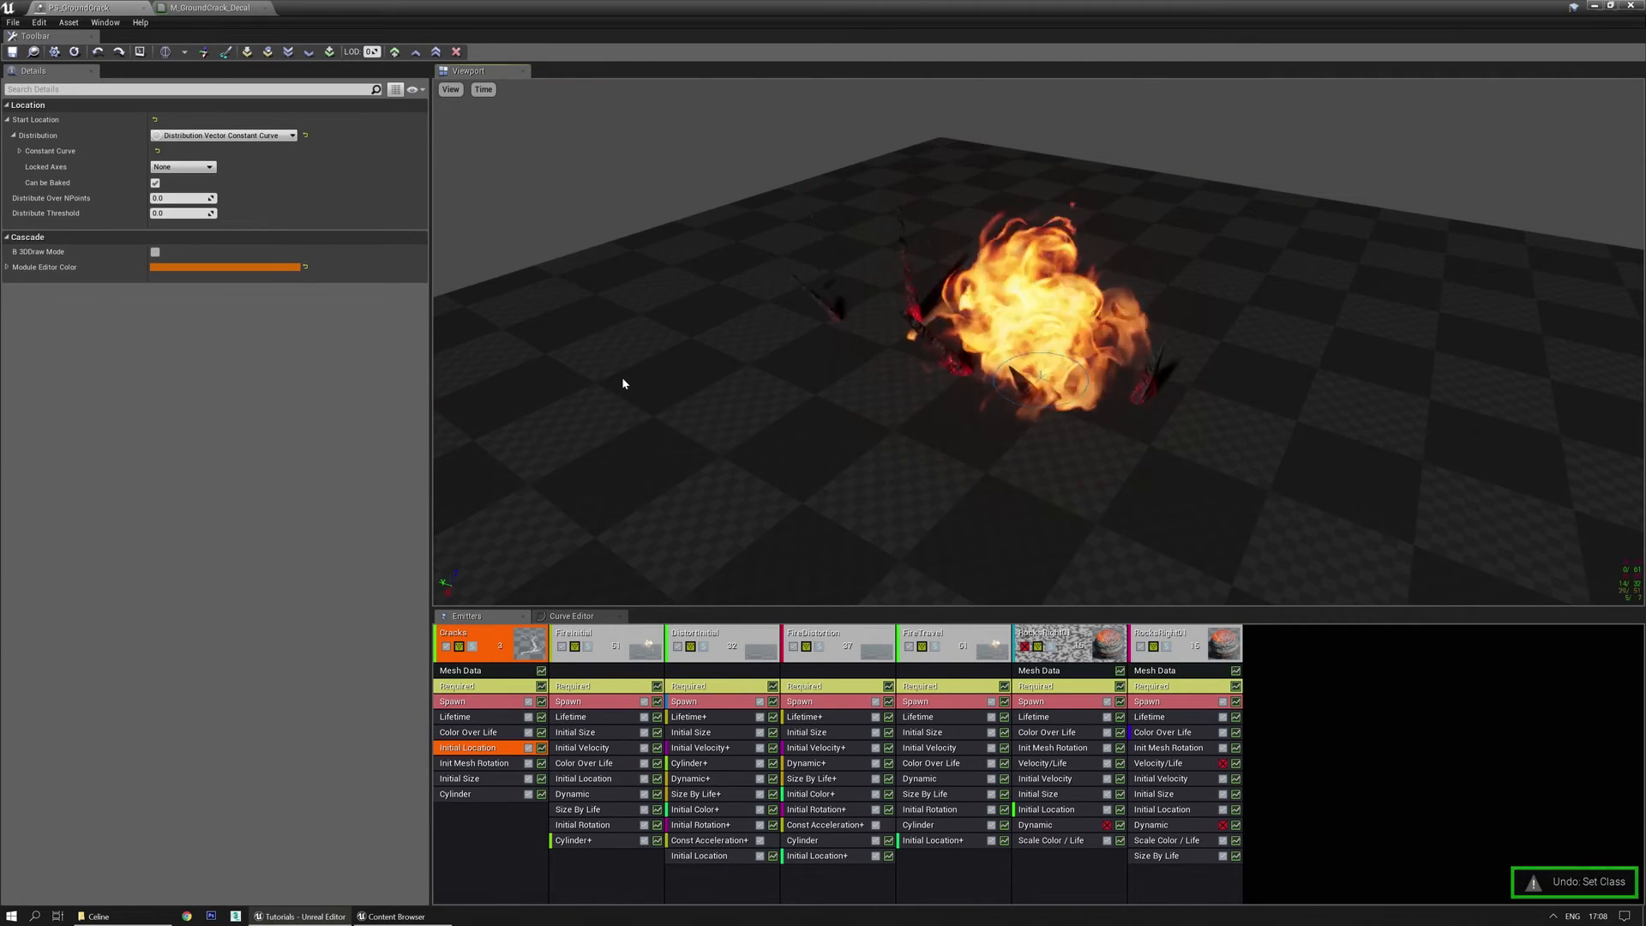
# Expand the Cracks emitter's Initial Location curve and set the Out Val Z of all three points to 2.0.
pyautogui.rightClick(340, 134)
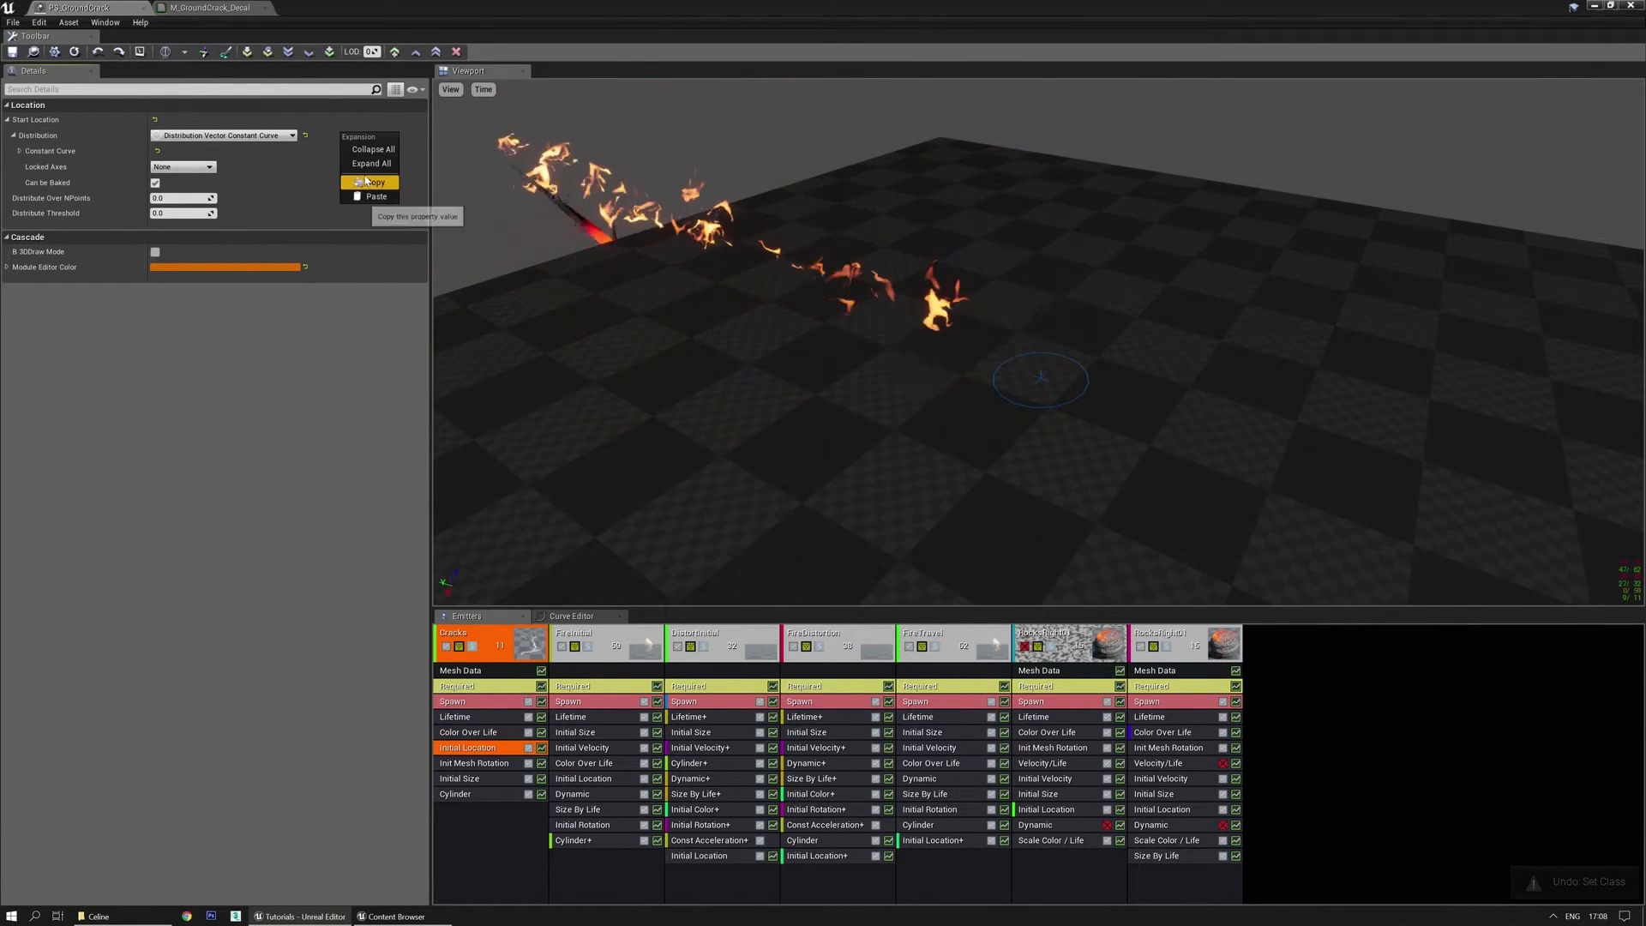
pyautogui.click(360, 164)
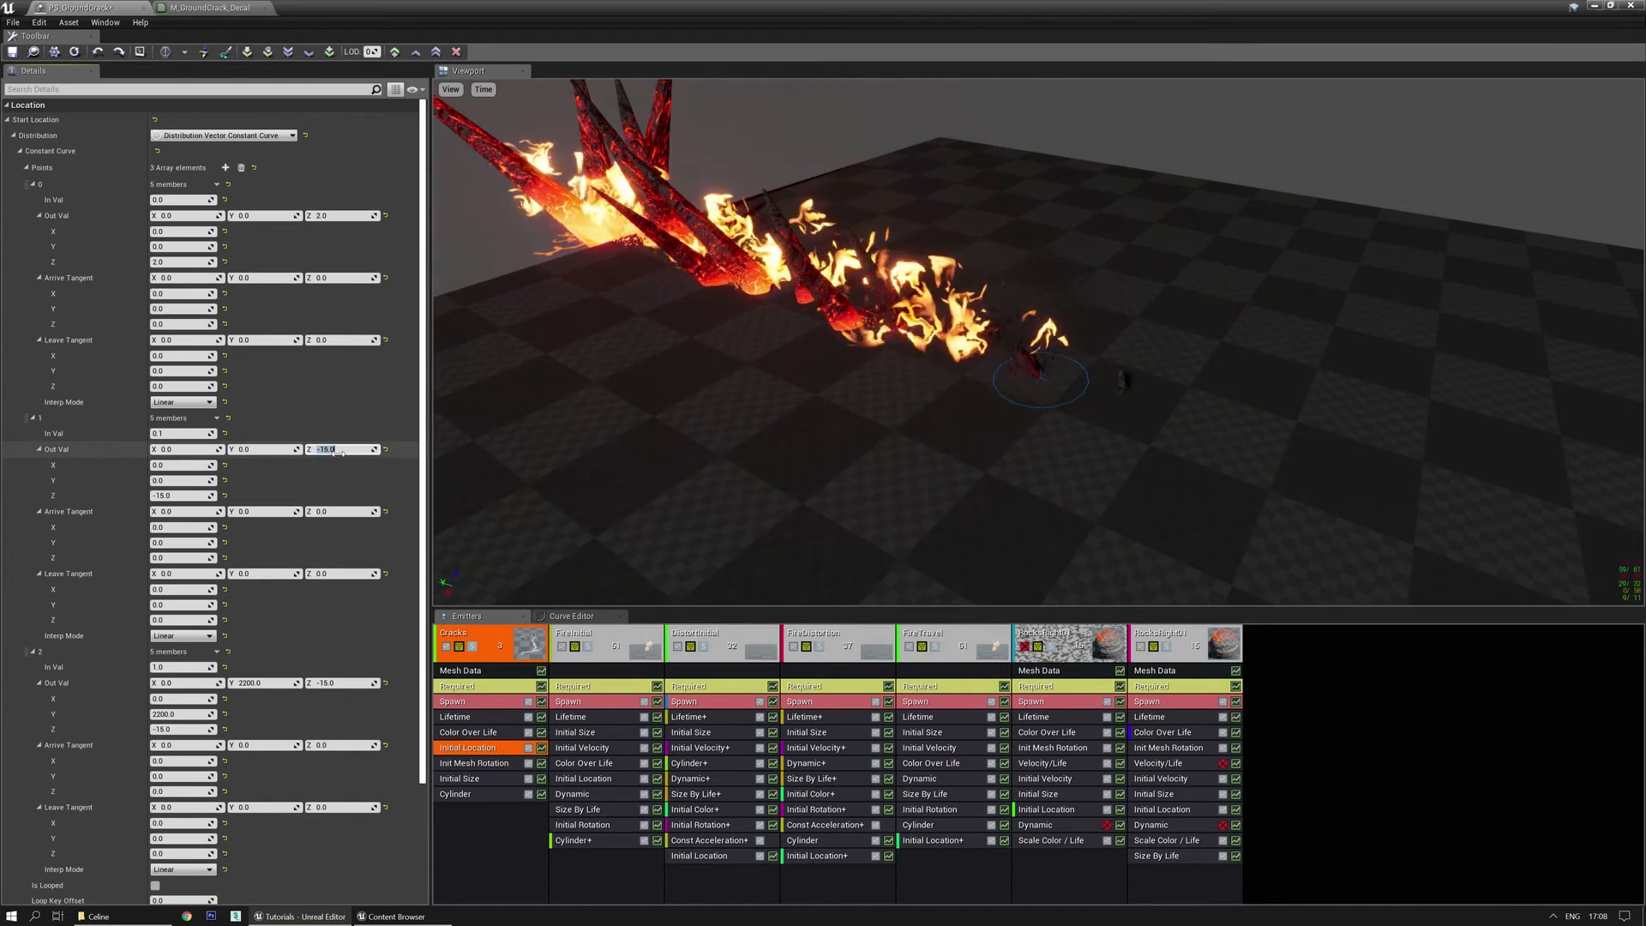
pyautogui.click(326, 682)
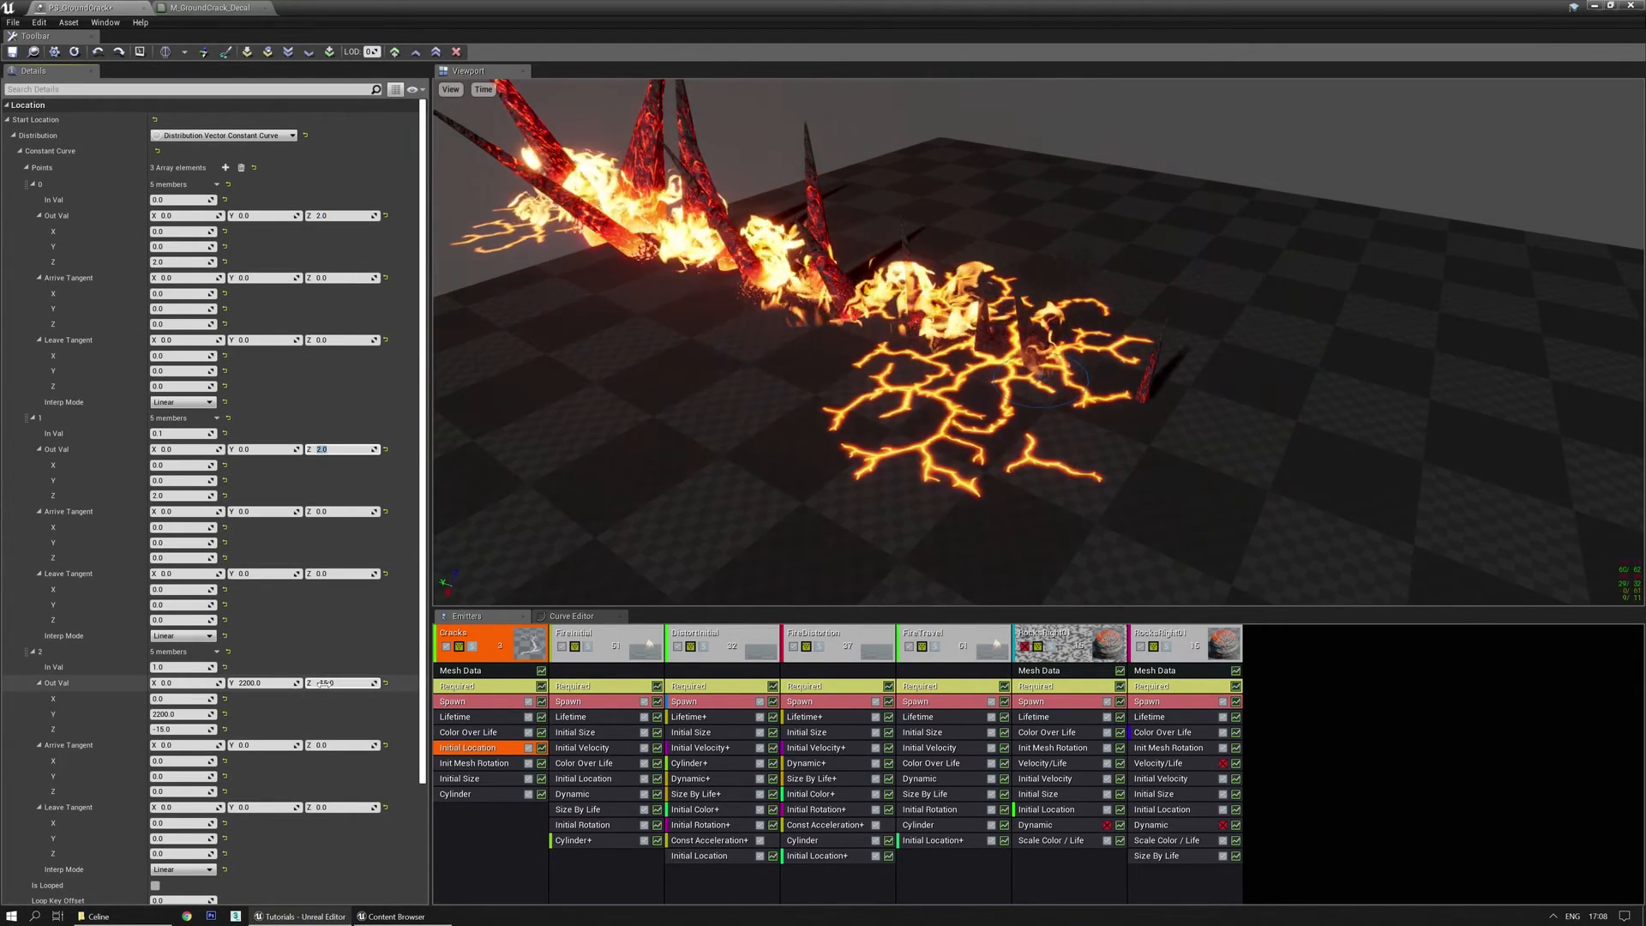
pyautogui.moveTo(900, 537); pyautogui.dragTo(888, 411, button='right')
pyautogui.moveTo(835, 540); pyautogui.dragTo(834, 574, button='right')
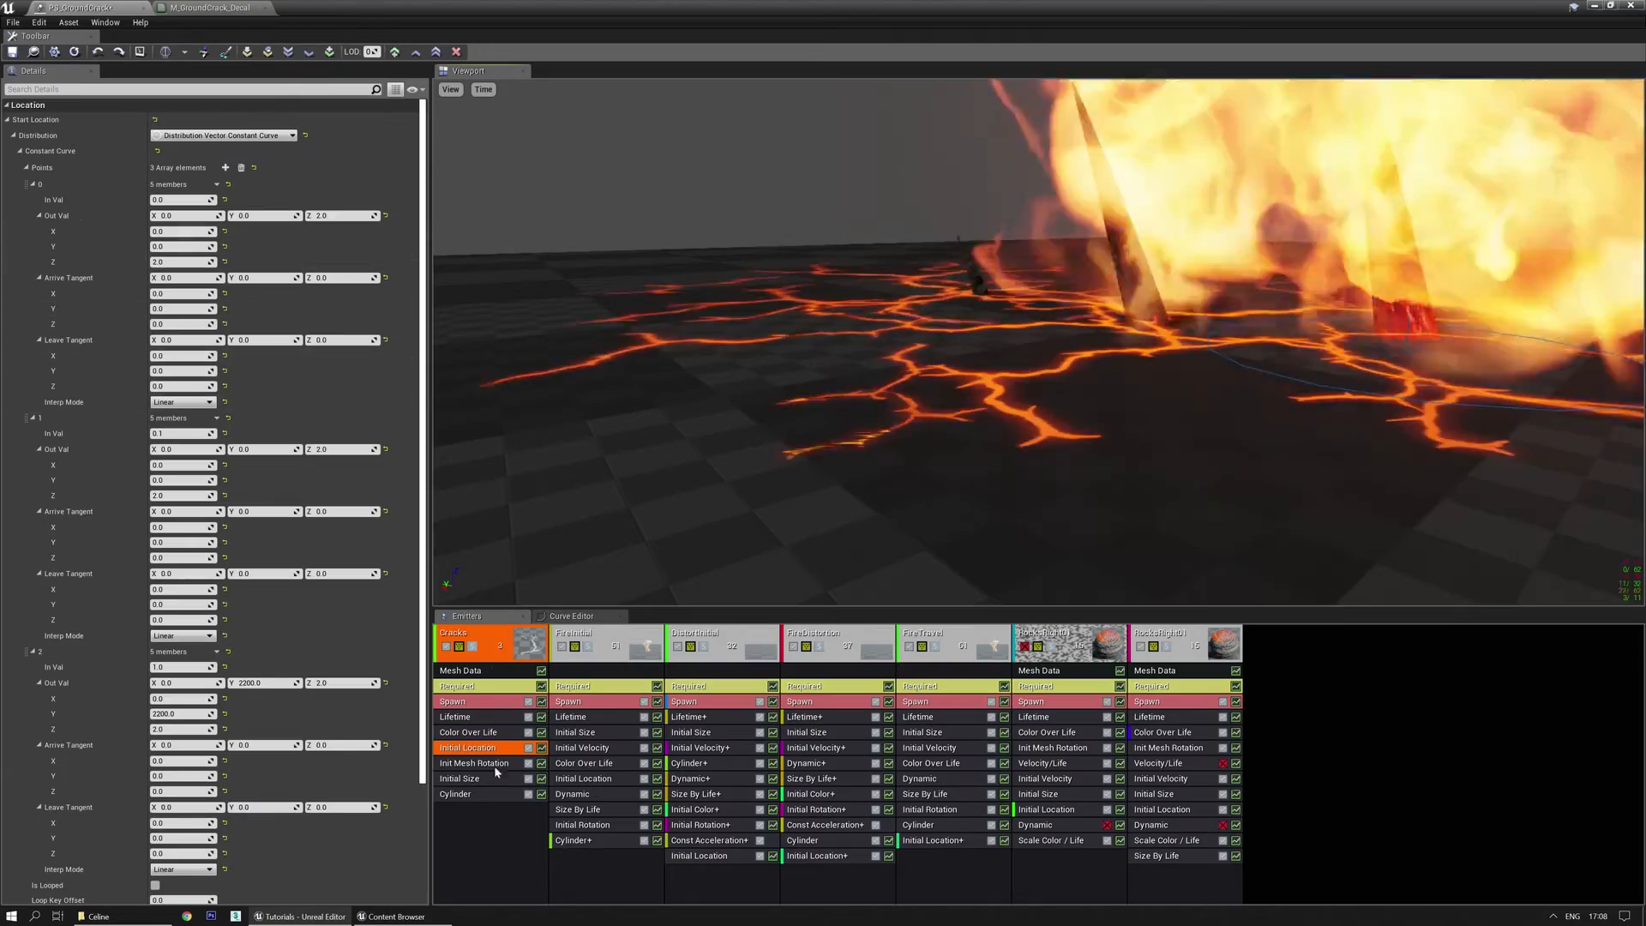
# Set the Start Location Z of the Cracks emitter's Cylinder module to 2.0 and check the cracks on the floor.
pyautogui.click(480, 794)
pyautogui.click(360, 491)
pyautogui.write('2')
pyautogui.press('Return')
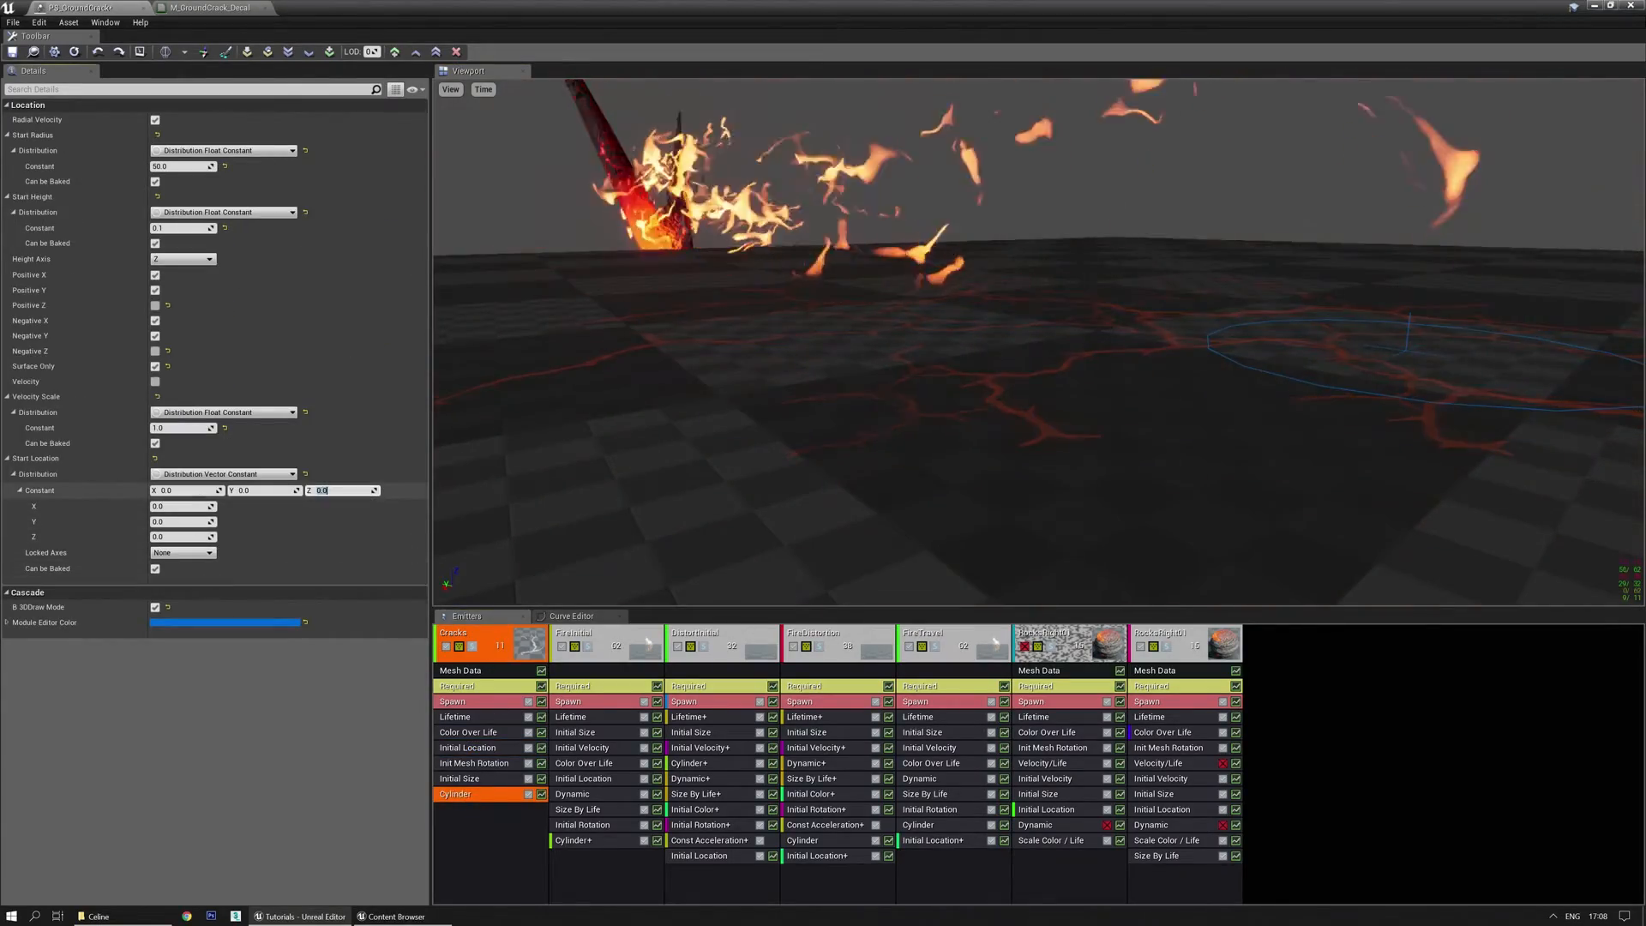
pyautogui.moveTo(969, 368); pyautogui.dragTo(970, 445, button='right')
pyautogui.moveTo(857, 365); pyautogui.dragTo(917, 358, button='right')
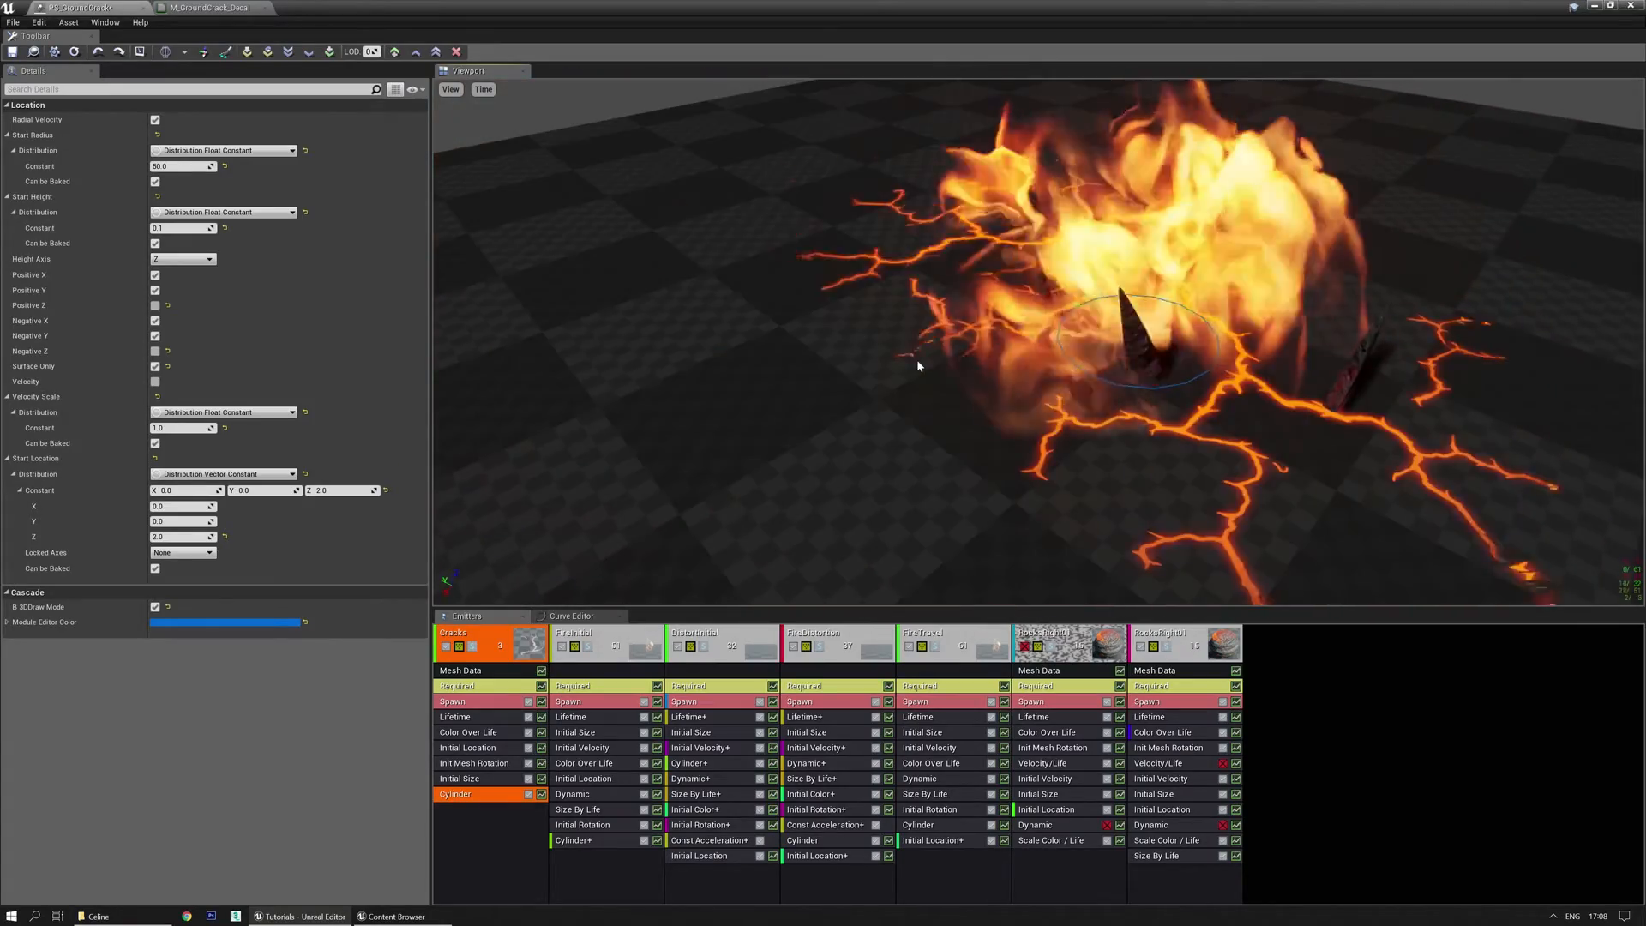
# Add a Luos_RadialGradient function node to the M_GroundCrack_Decal material and place it below the Lerp node.
pyautogui.click(230, 8)
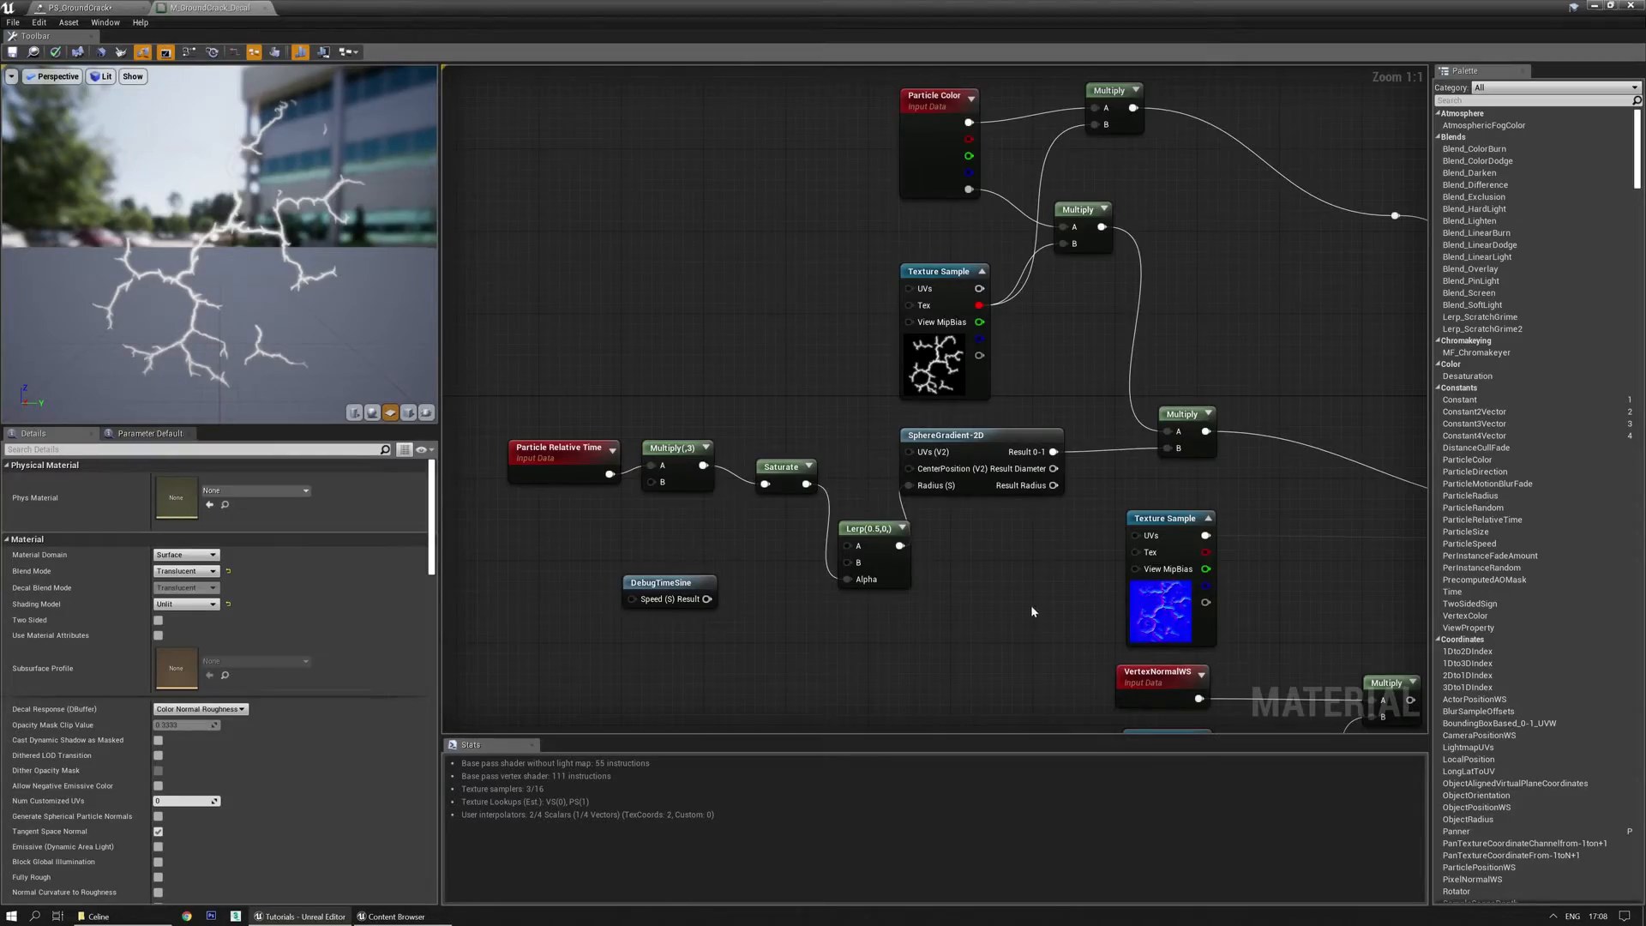
pyautogui.moveTo(1034, 612); pyautogui.dragTo(1004, 574, button='right')
pyautogui.rightClick(917, 570)
pyautogui.write('luos')
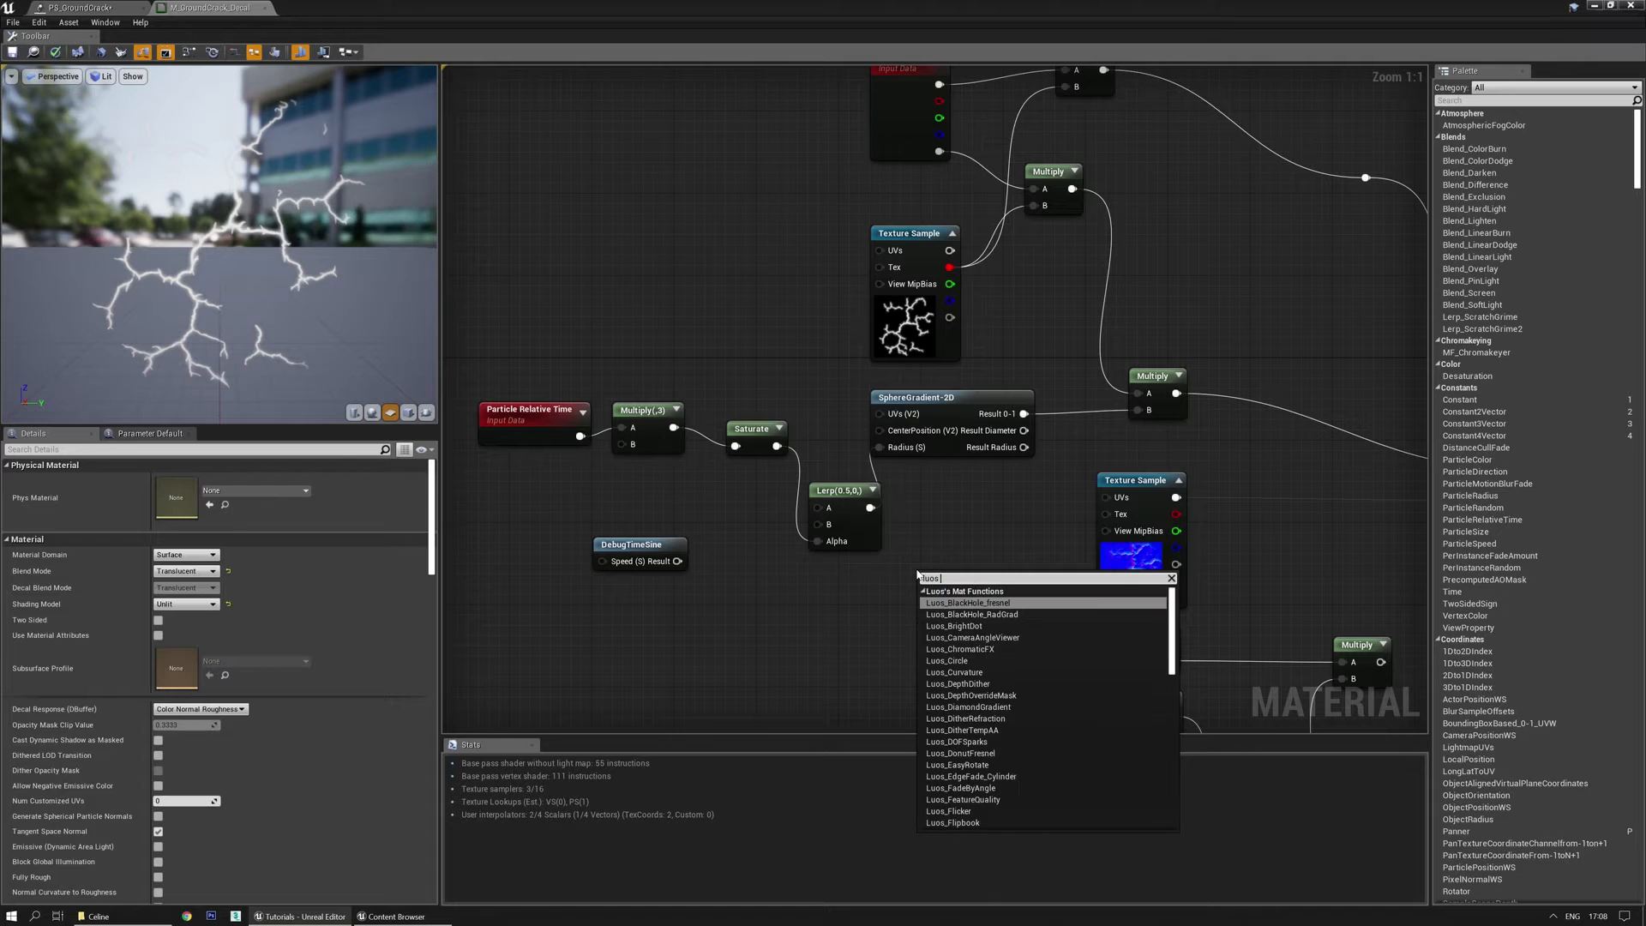
pyautogui.write(' radi')
pyautogui.press('Return')
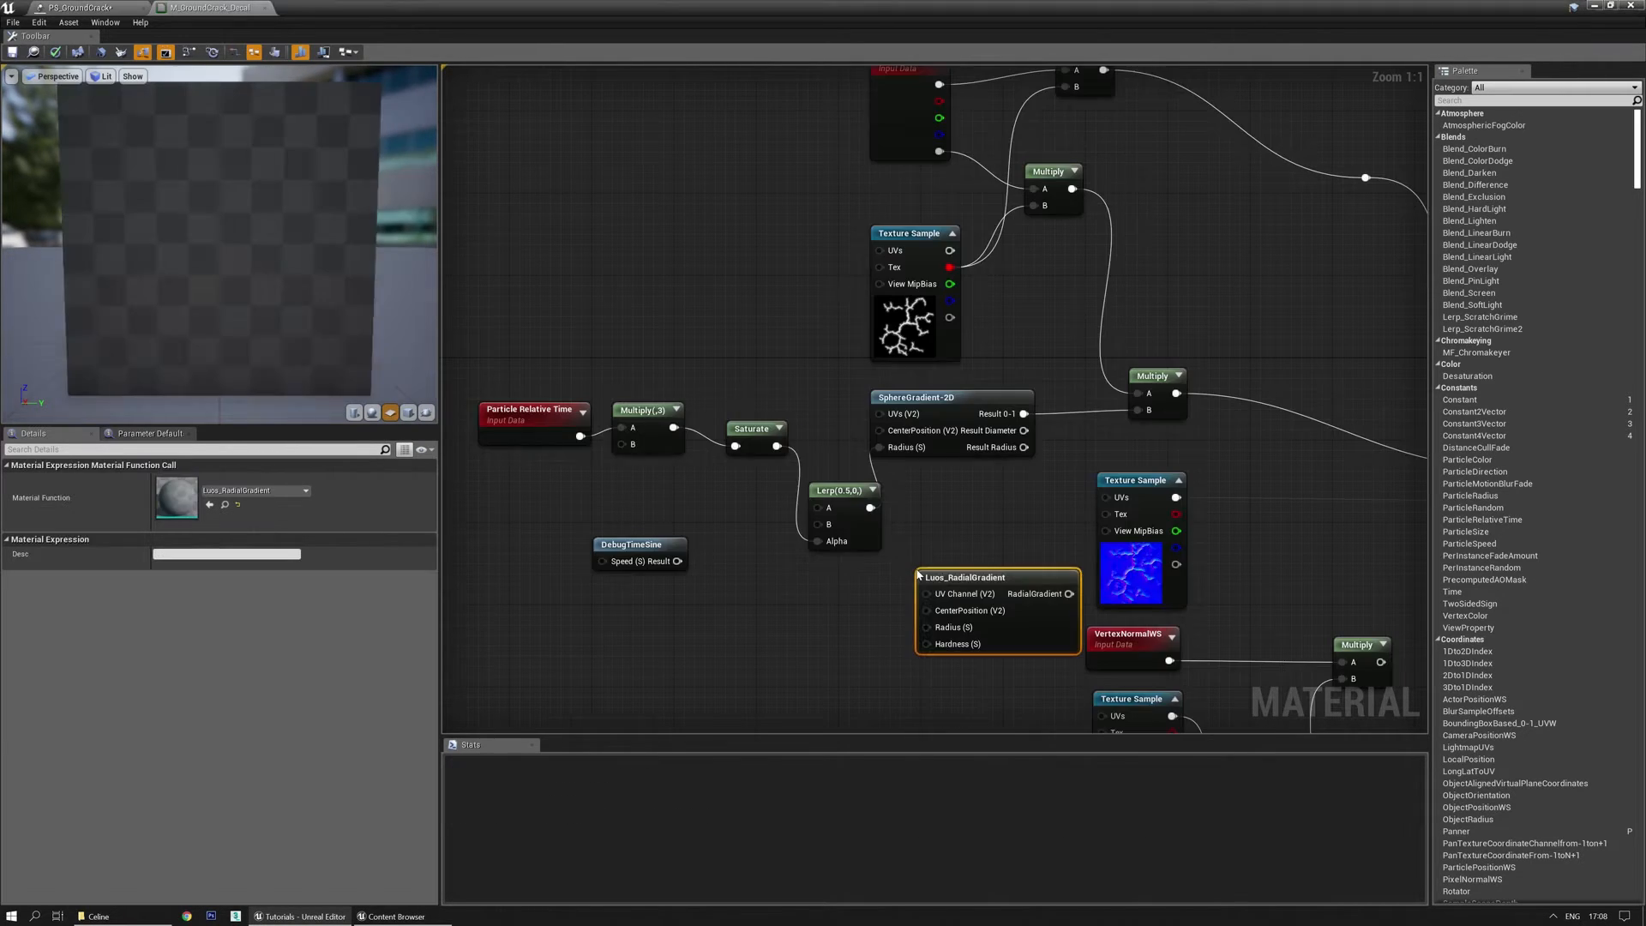
pyautogui.moveTo(961, 585); pyautogui.dragTo(1014, 588, button='right')
pyautogui.moveTo(1014, 588); pyautogui.dragTo(922, 595)
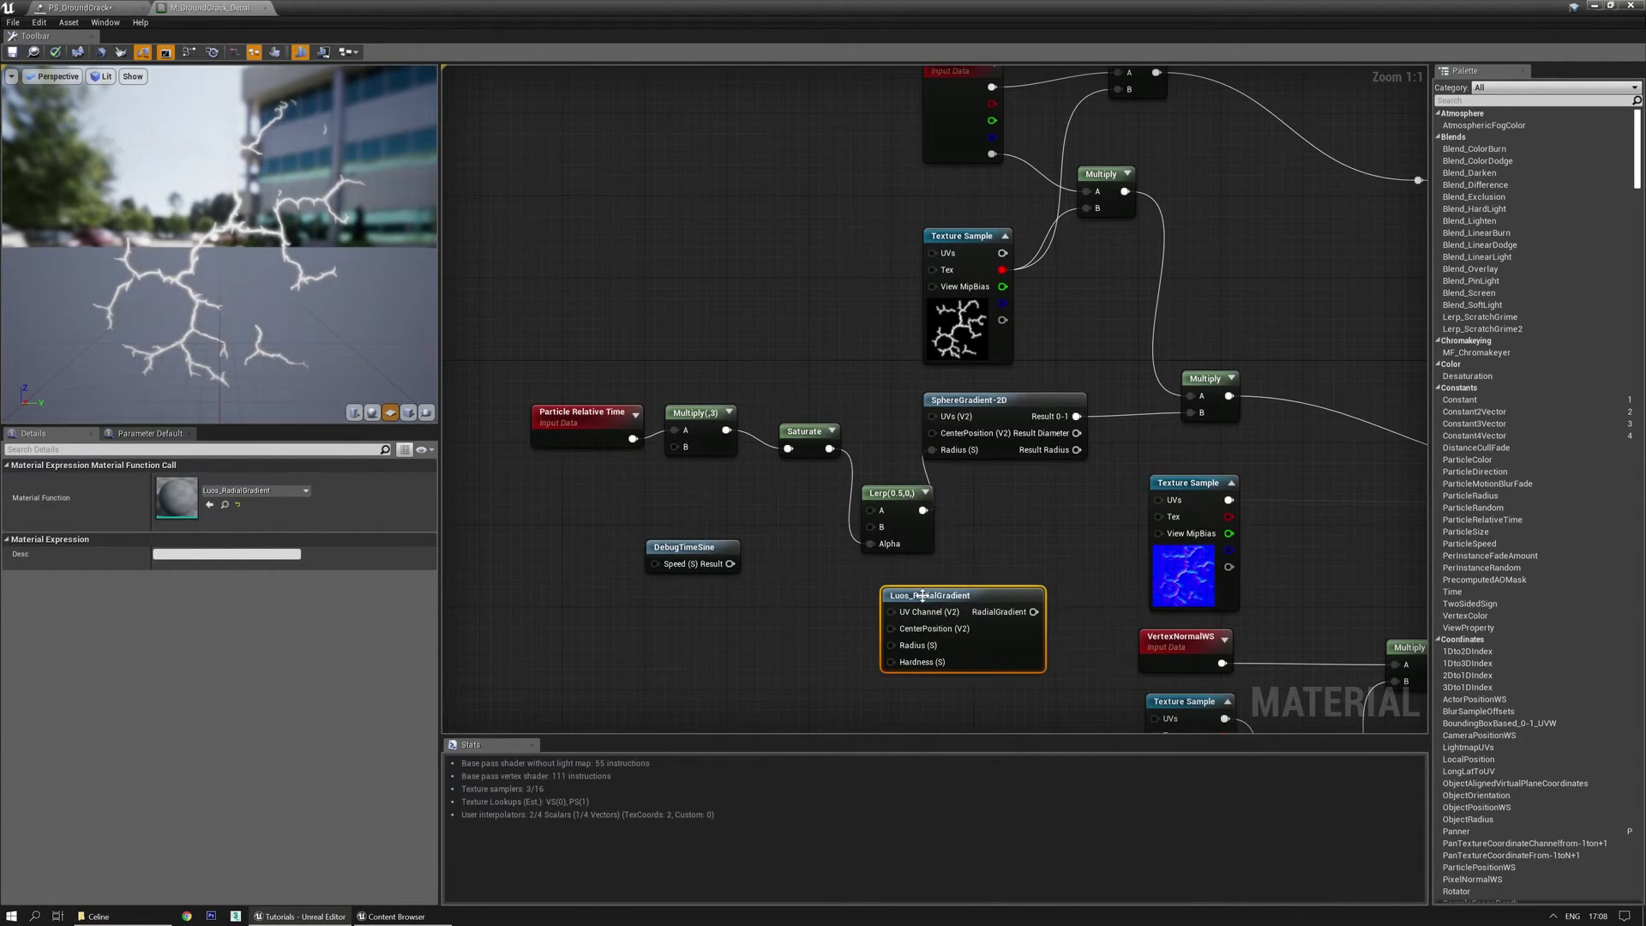
# Open the Luos_RadialGradient material function, examine its input nodes and SphereMask setup, and close it again.
pyautogui.doubleClick(924, 599)
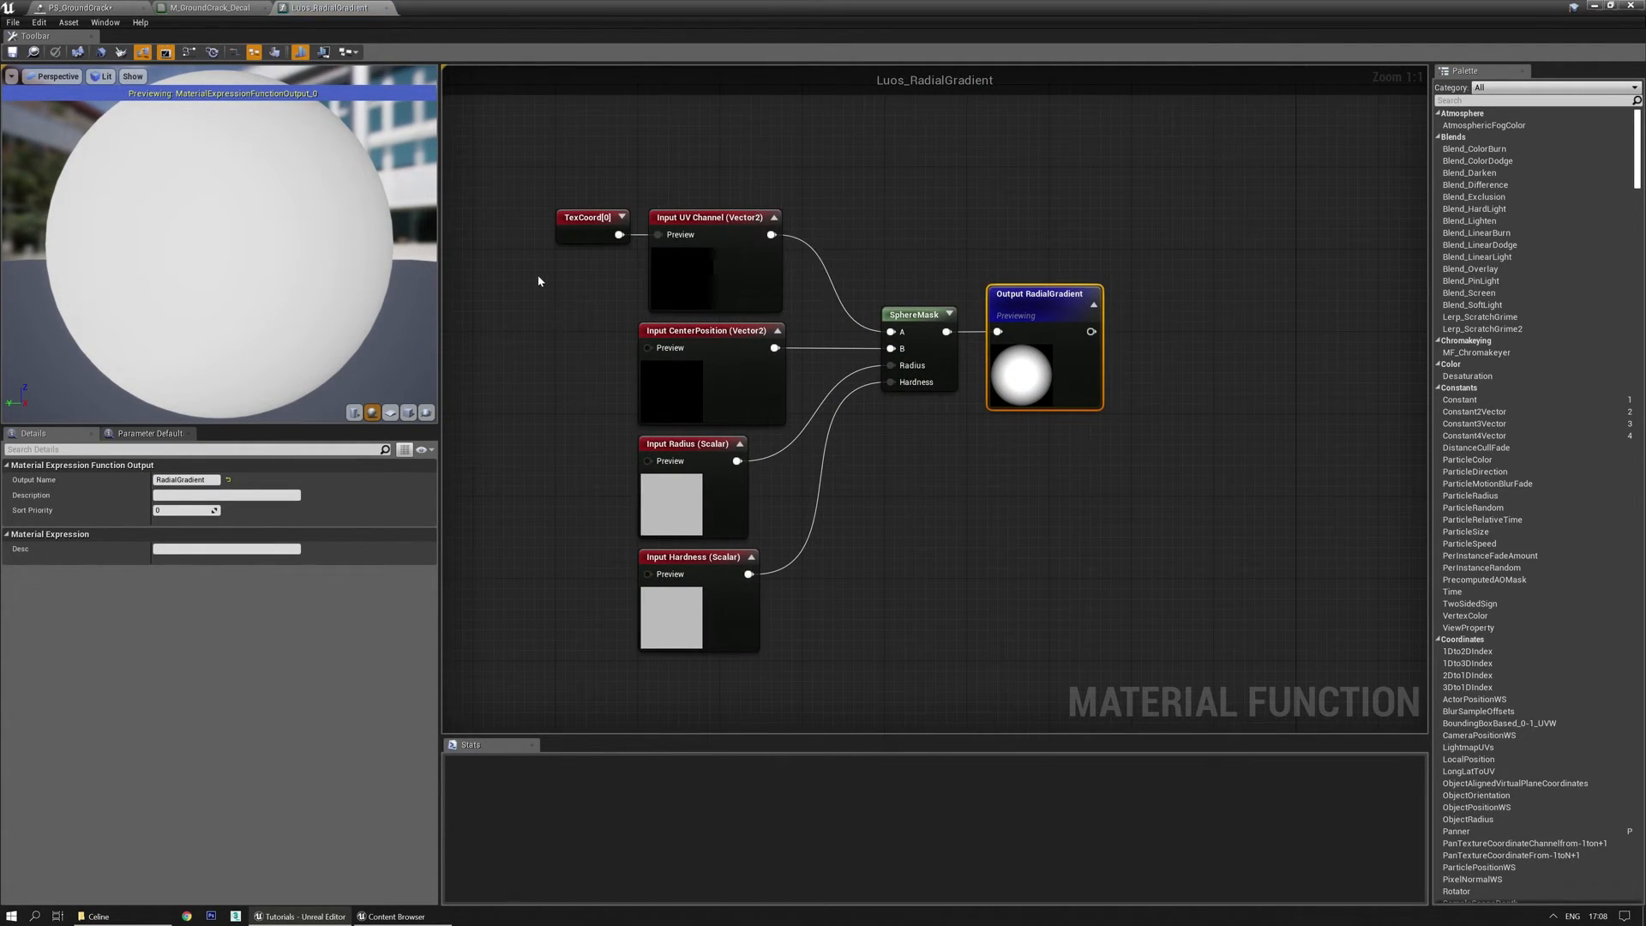
pyautogui.click(693, 559)
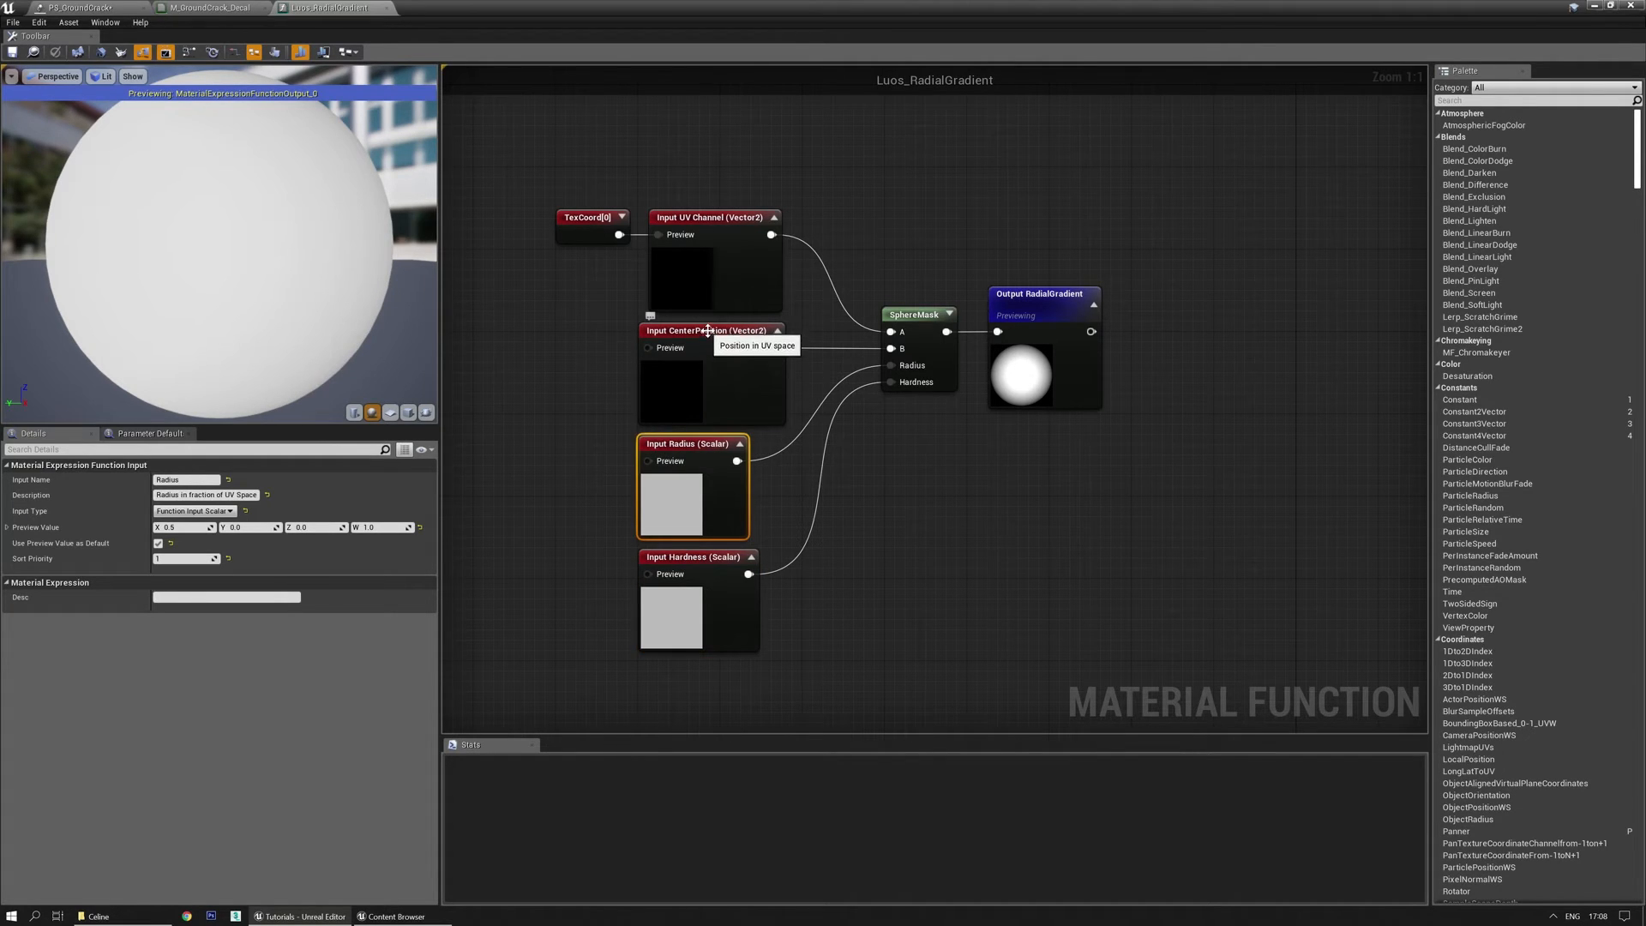
pyautogui.click(728, 224)
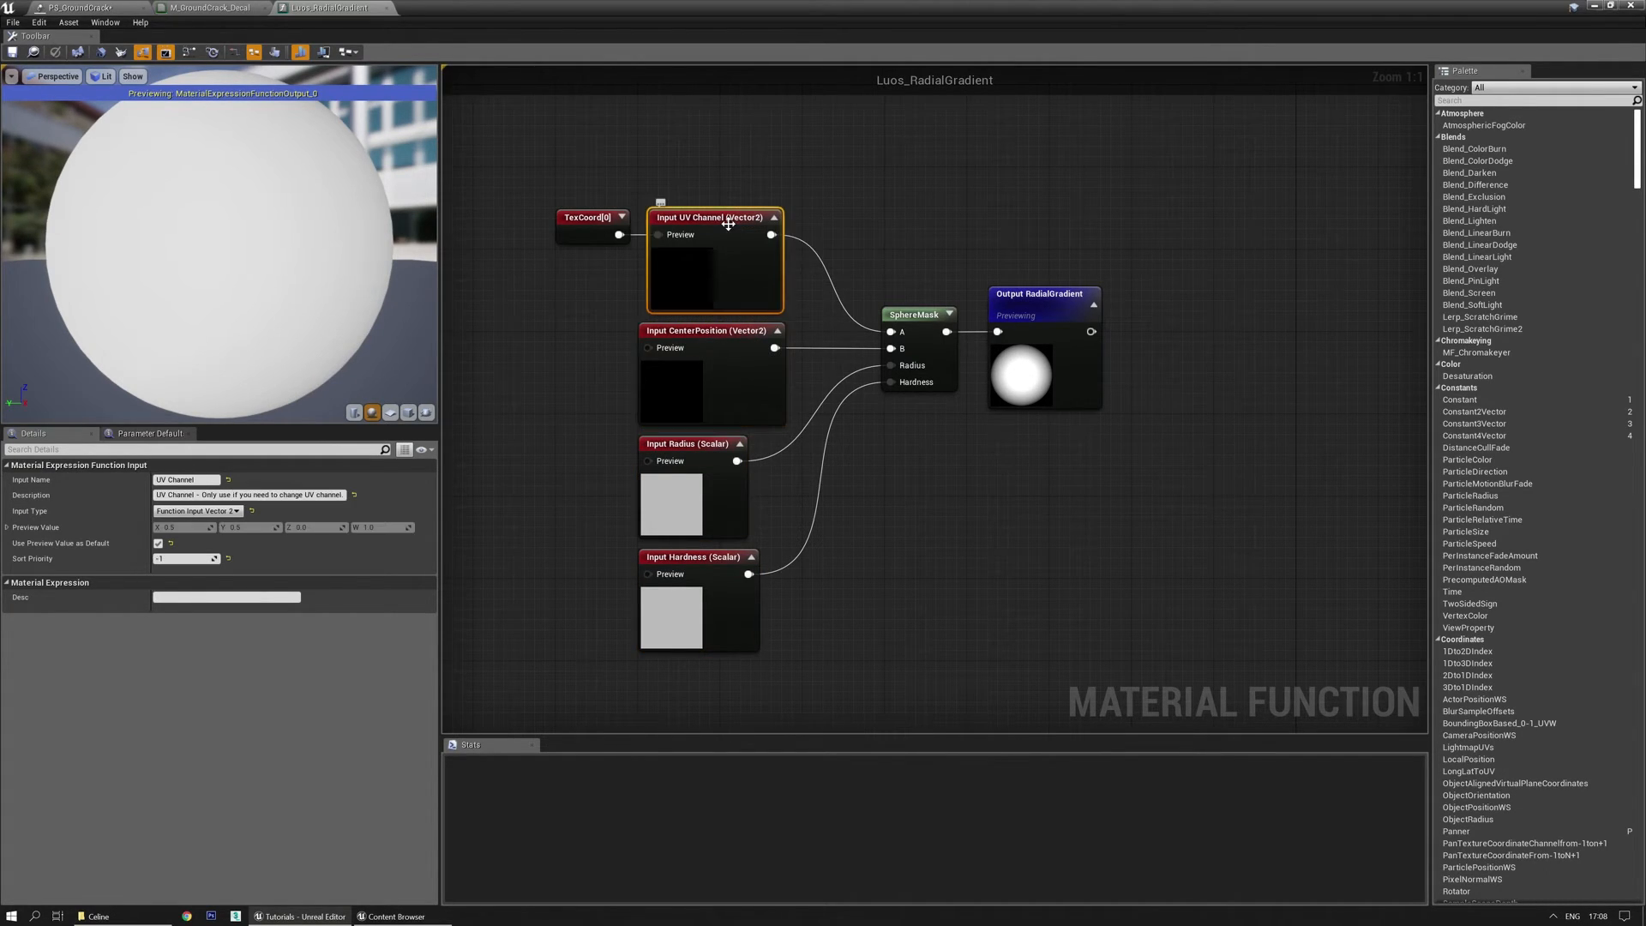
pyautogui.moveTo(904, 181); pyautogui.dragTo(916, 264, button='right')
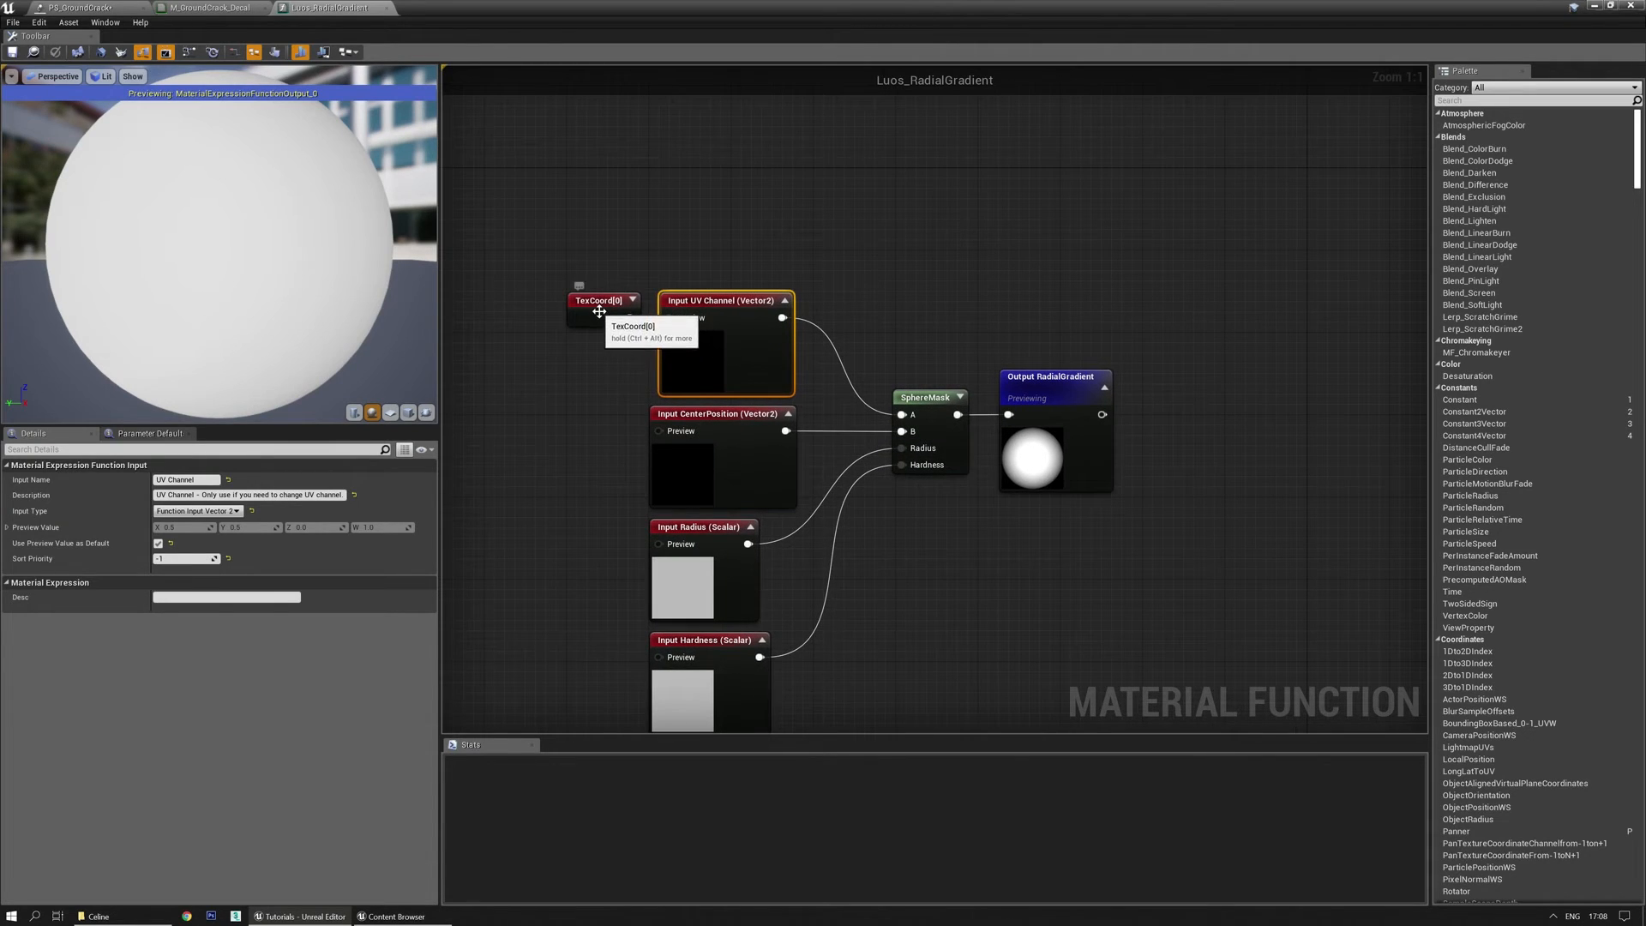
pyautogui.click(387, 10)
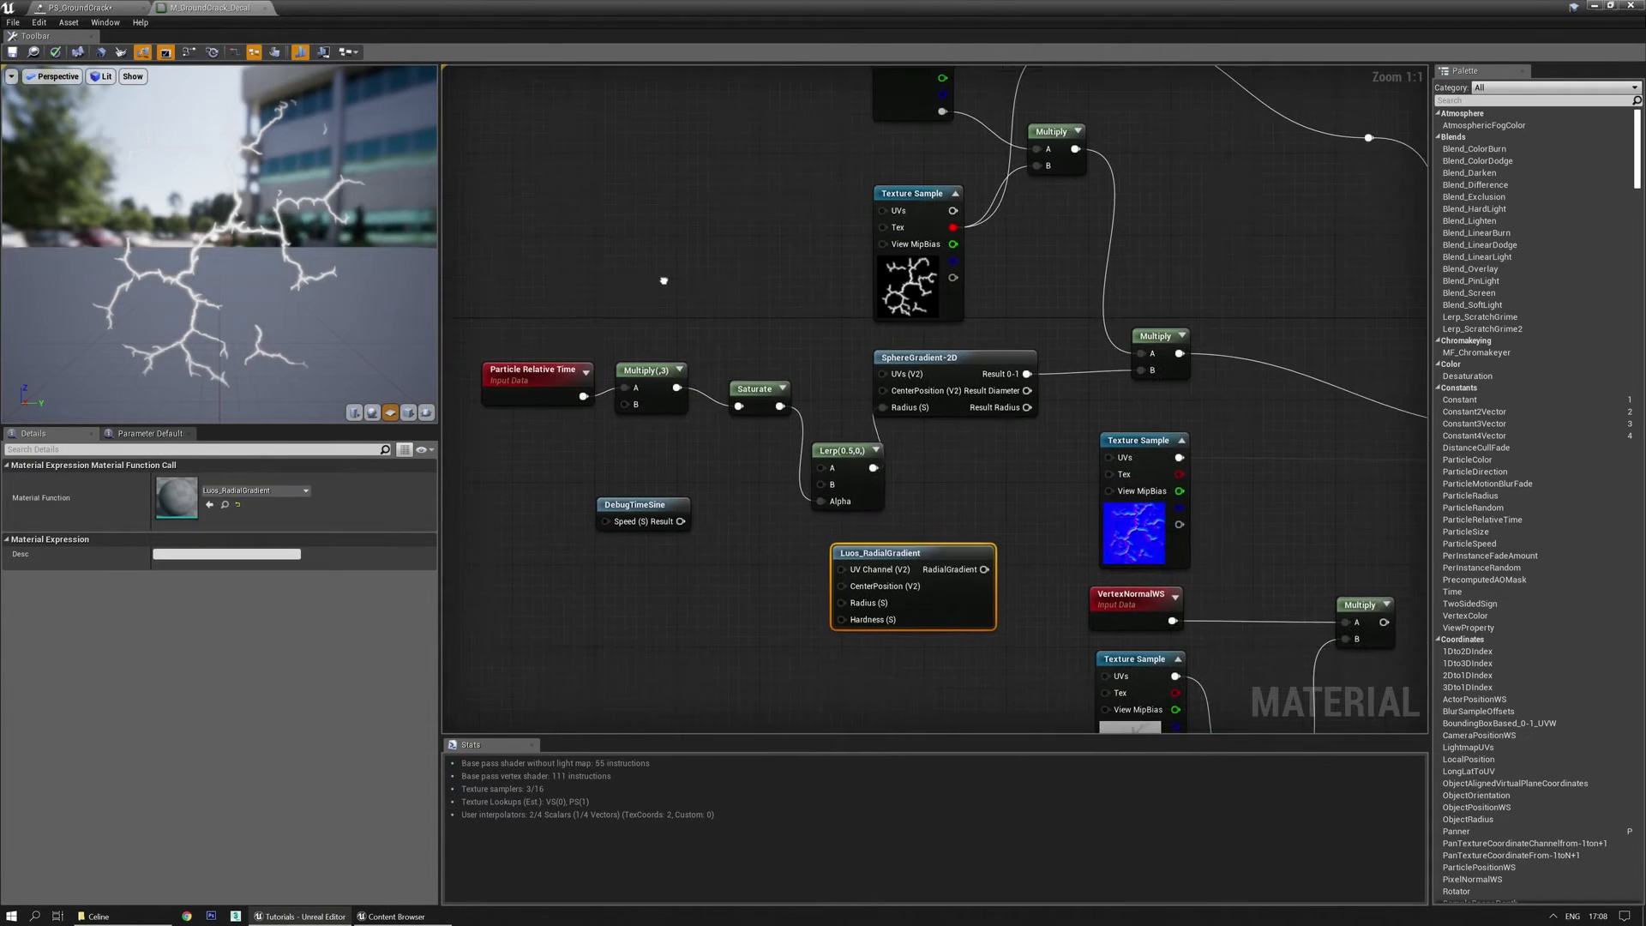
# Replace the SphereGradient-2D node with Luos_RadialGradient, feeding the Lerp into its Radius and its output into input B of the cracks Multiply.
pyautogui.moveTo(735, 451); pyautogui.dragTo(765, 452, button='right')
pyautogui.moveTo(923, 573); pyautogui.dragTo(758, 275)
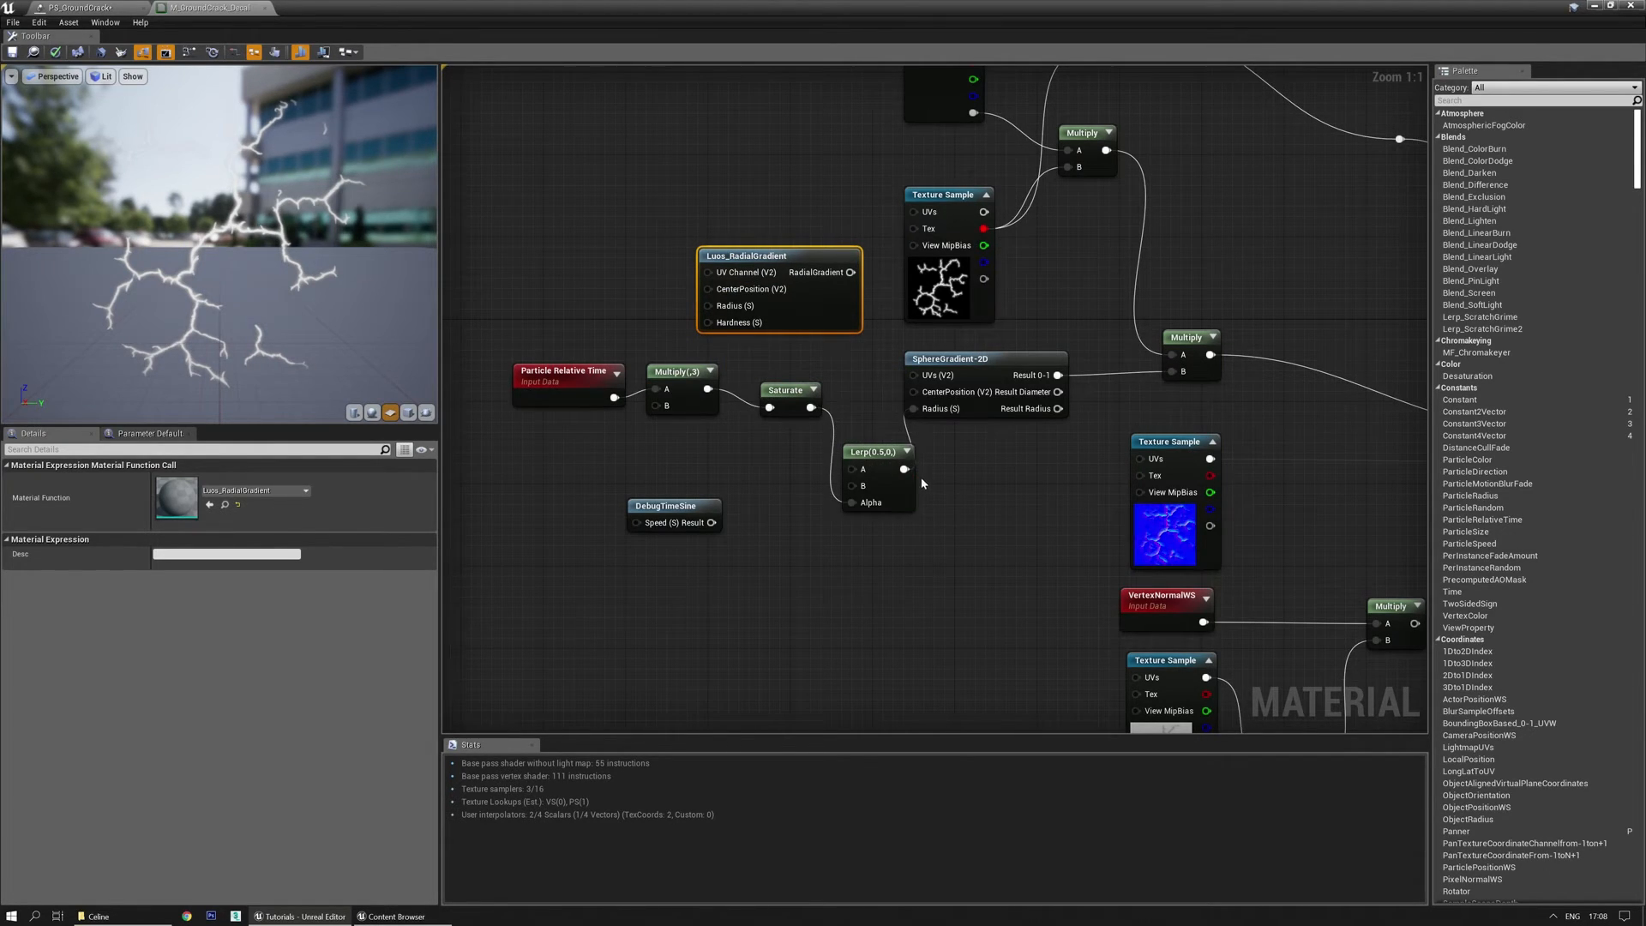
pyautogui.moveTo(728, 316); pyautogui.dragTo(729, 319)
pyautogui.moveTo(850, 272); pyautogui.dragTo(1172, 372)
pyautogui.moveTo(746, 256); pyautogui.dragTo(995, 441)
pyautogui.click(988, 359)
pyautogui.press('Delete')
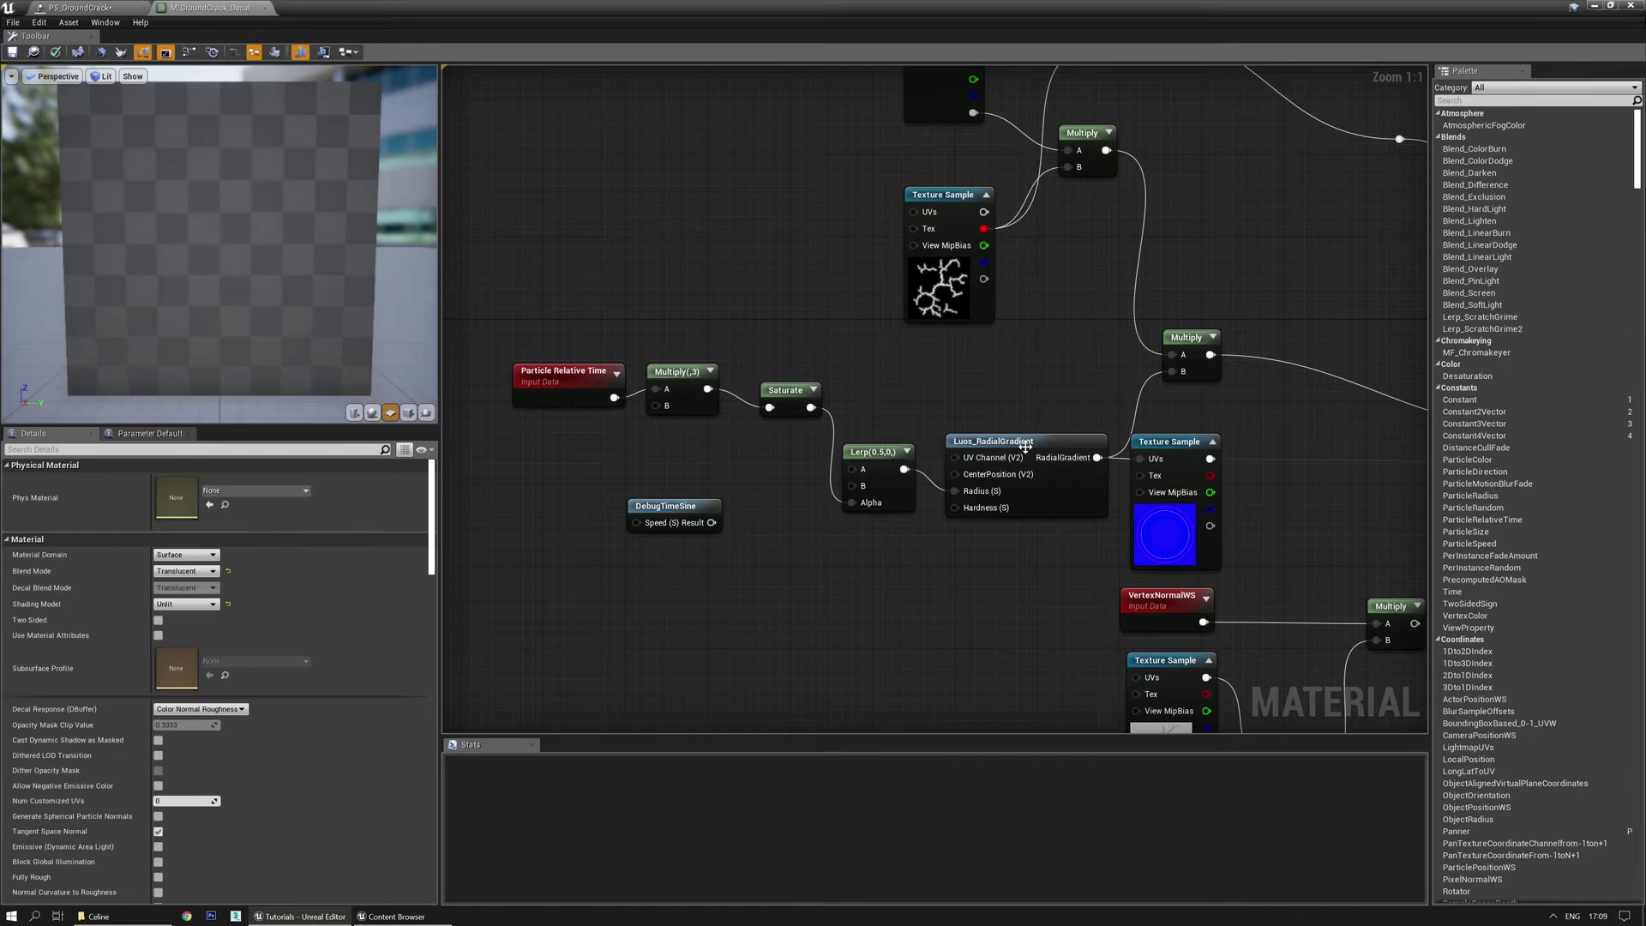
# Disconnect Luos_RadialGradient from the normal map Texture Sample's UVs and move the gradient node slightly higher.
pyautogui.click(1008, 435)
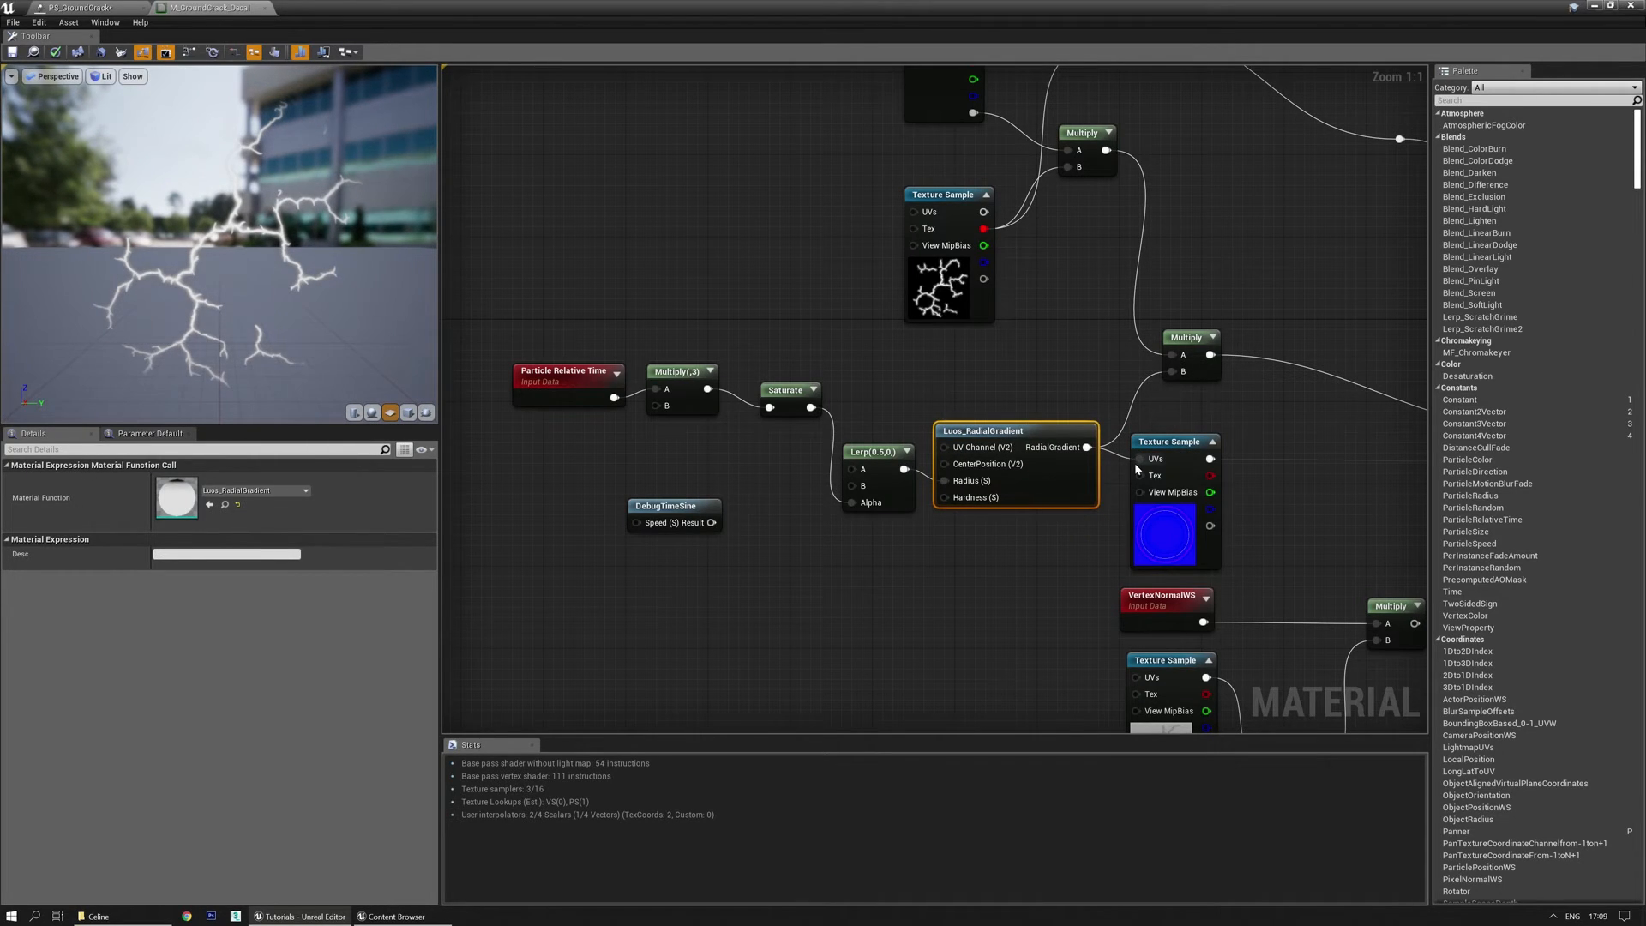
pyautogui.keyDown('alt'); pyautogui.click(1139, 461); pyautogui.keyUp('alt')
pyautogui.moveTo(1031, 426); pyautogui.dragTo(1031, 406)
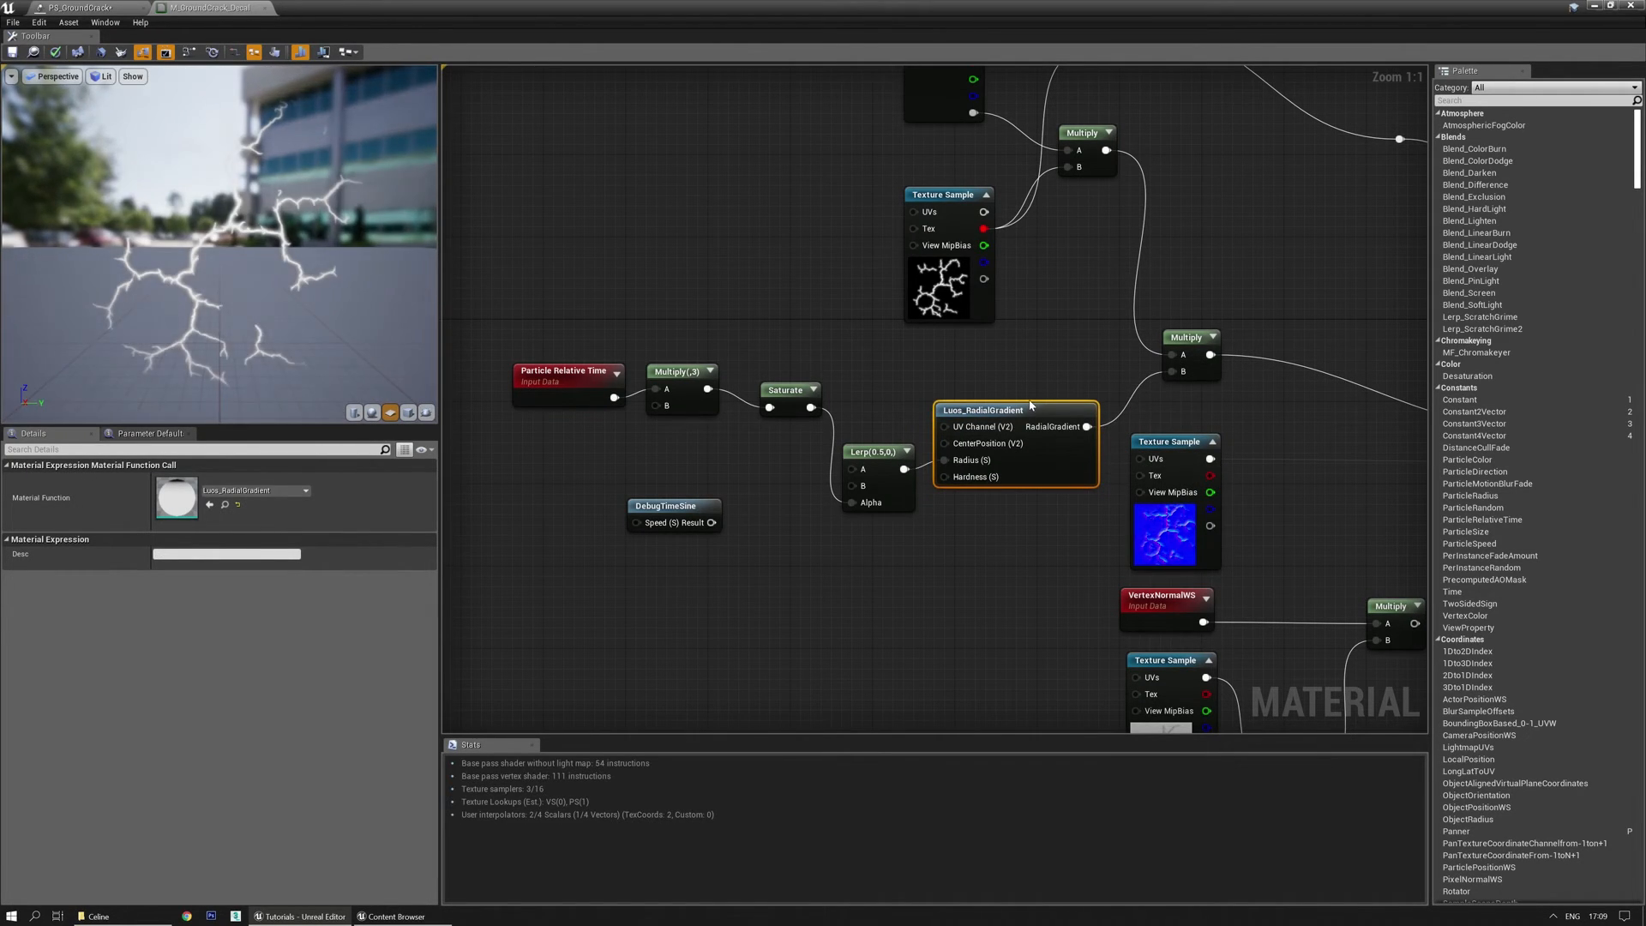
# Preview Luos_RadialGradient, test its growth with DebugTimeSine feeding the time Multiply, and reconnect Particle Relative Time.
pyautogui.press('space')
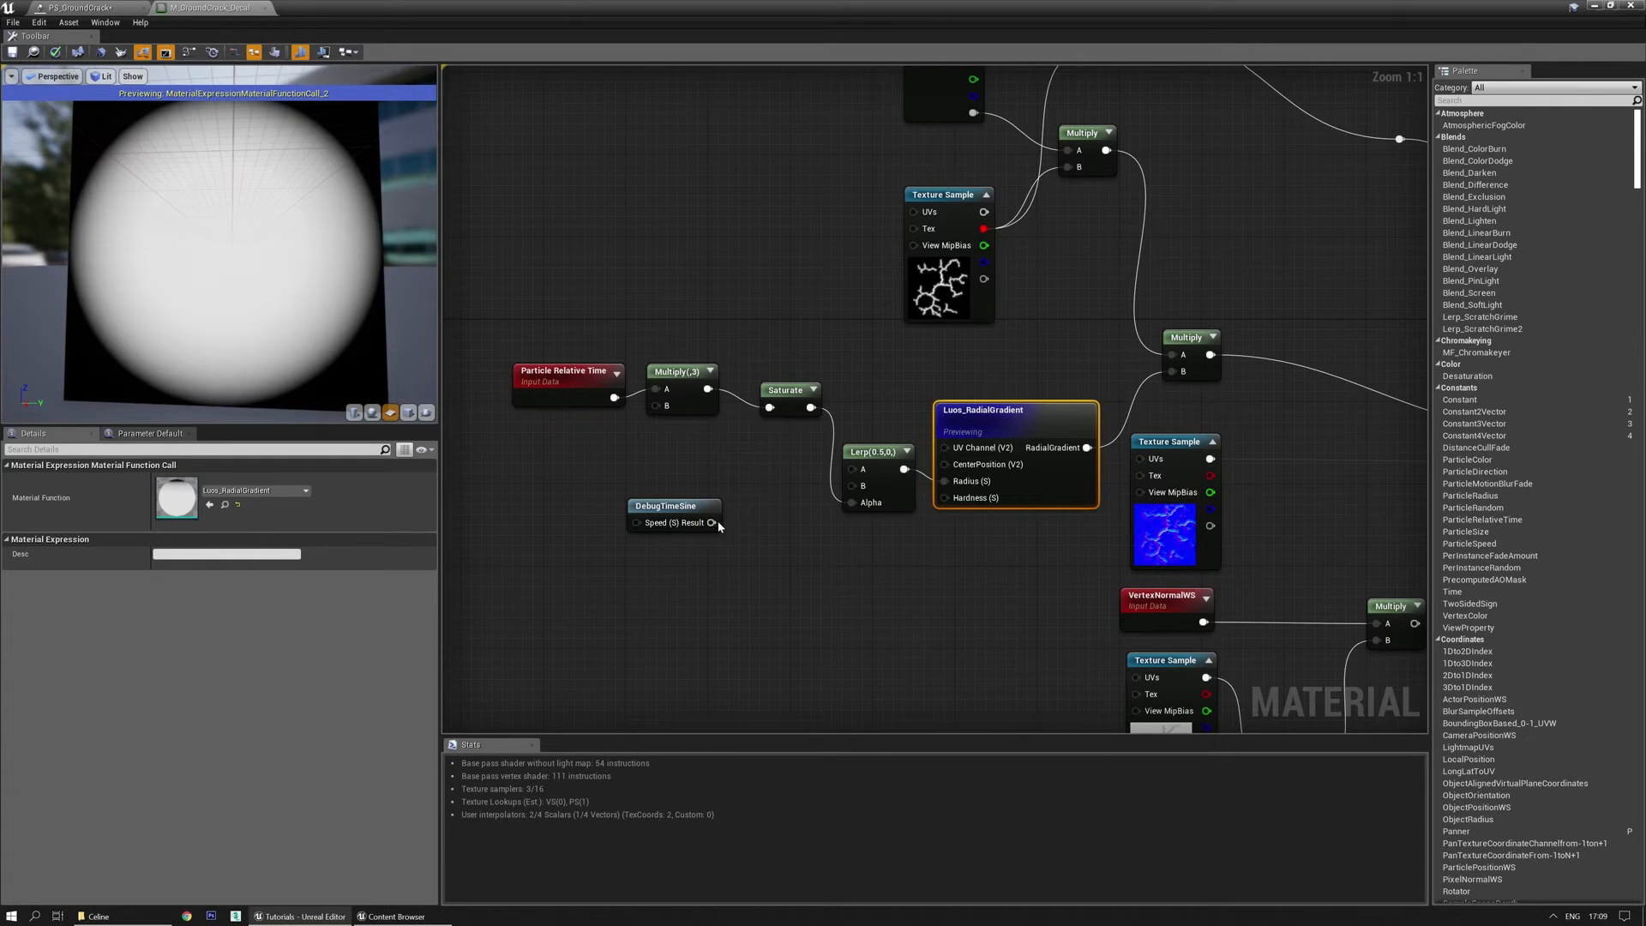
pyautogui.moveTo(669, 384); pyautogui.dragTo(667, 387)
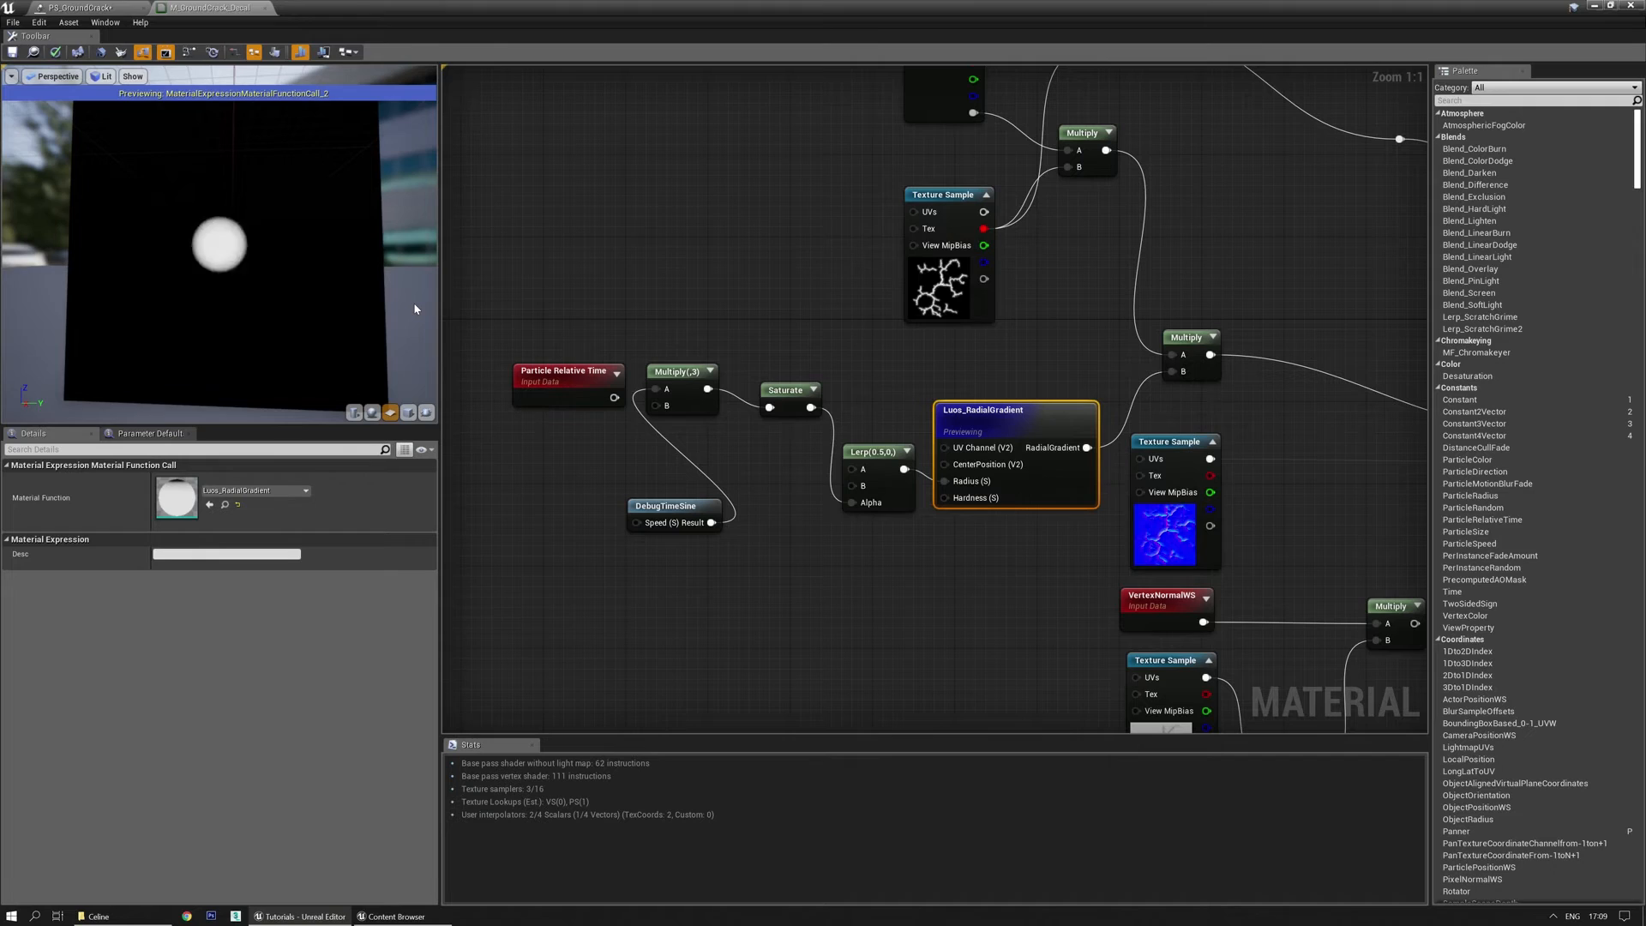
pyautogui.moveTo(622, 403); pyautogui.dragTo(615, 397)
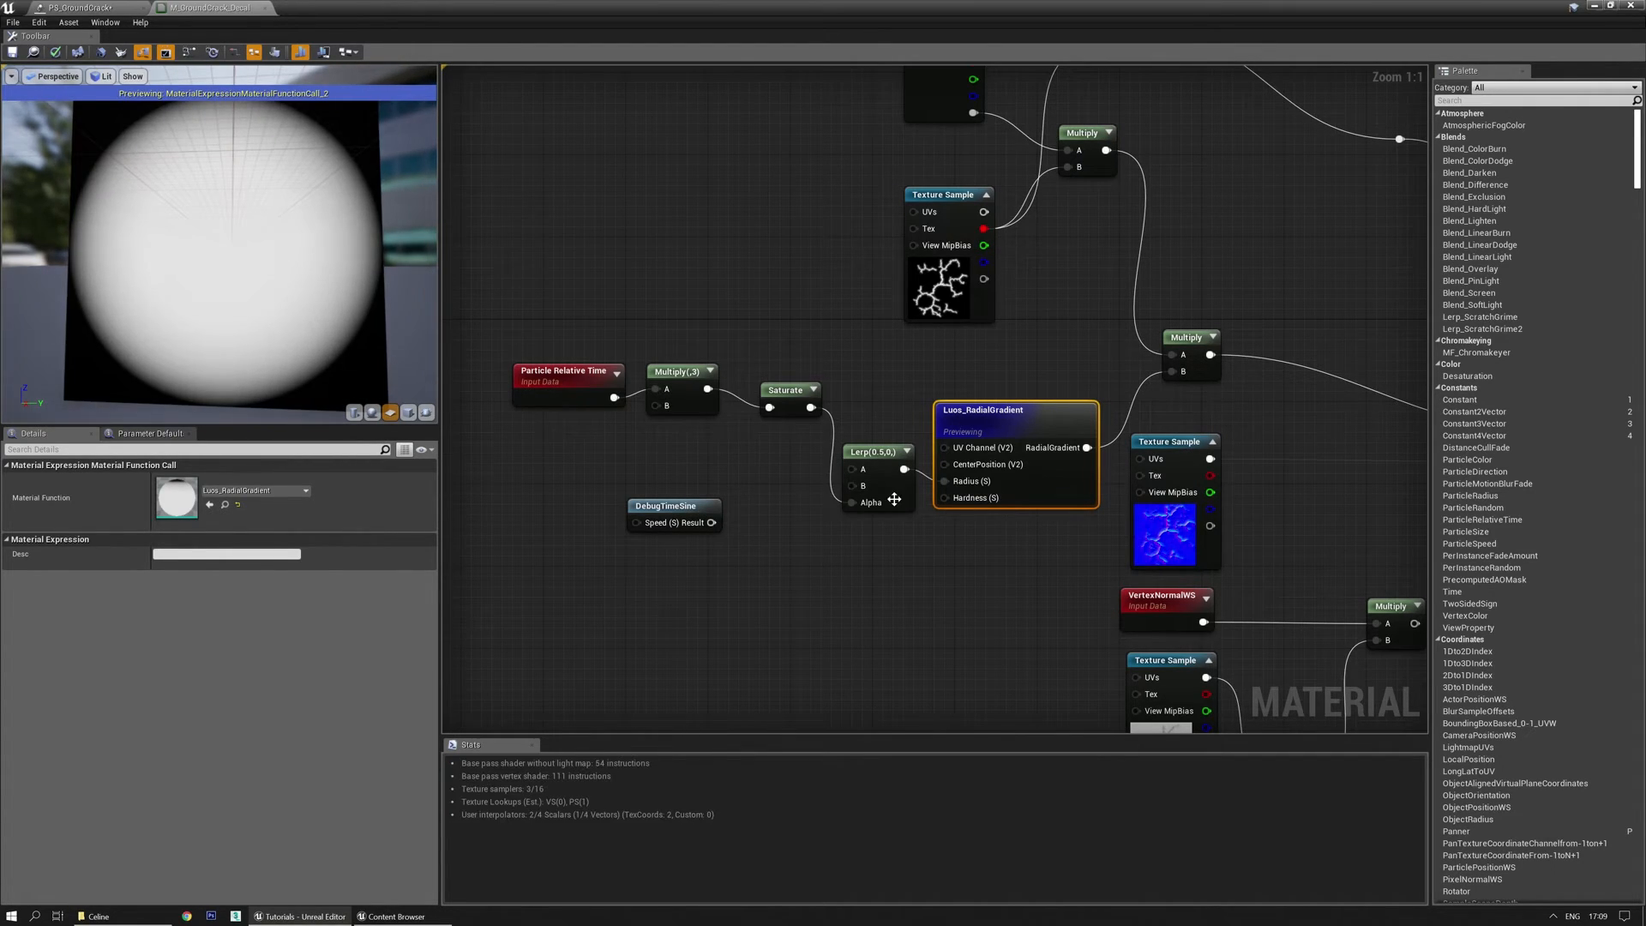
# Set the Lerp's Const A to 0.0 and Const B to 0.5, save the material, and check the particle system.
pyautogui.click(869, 449)
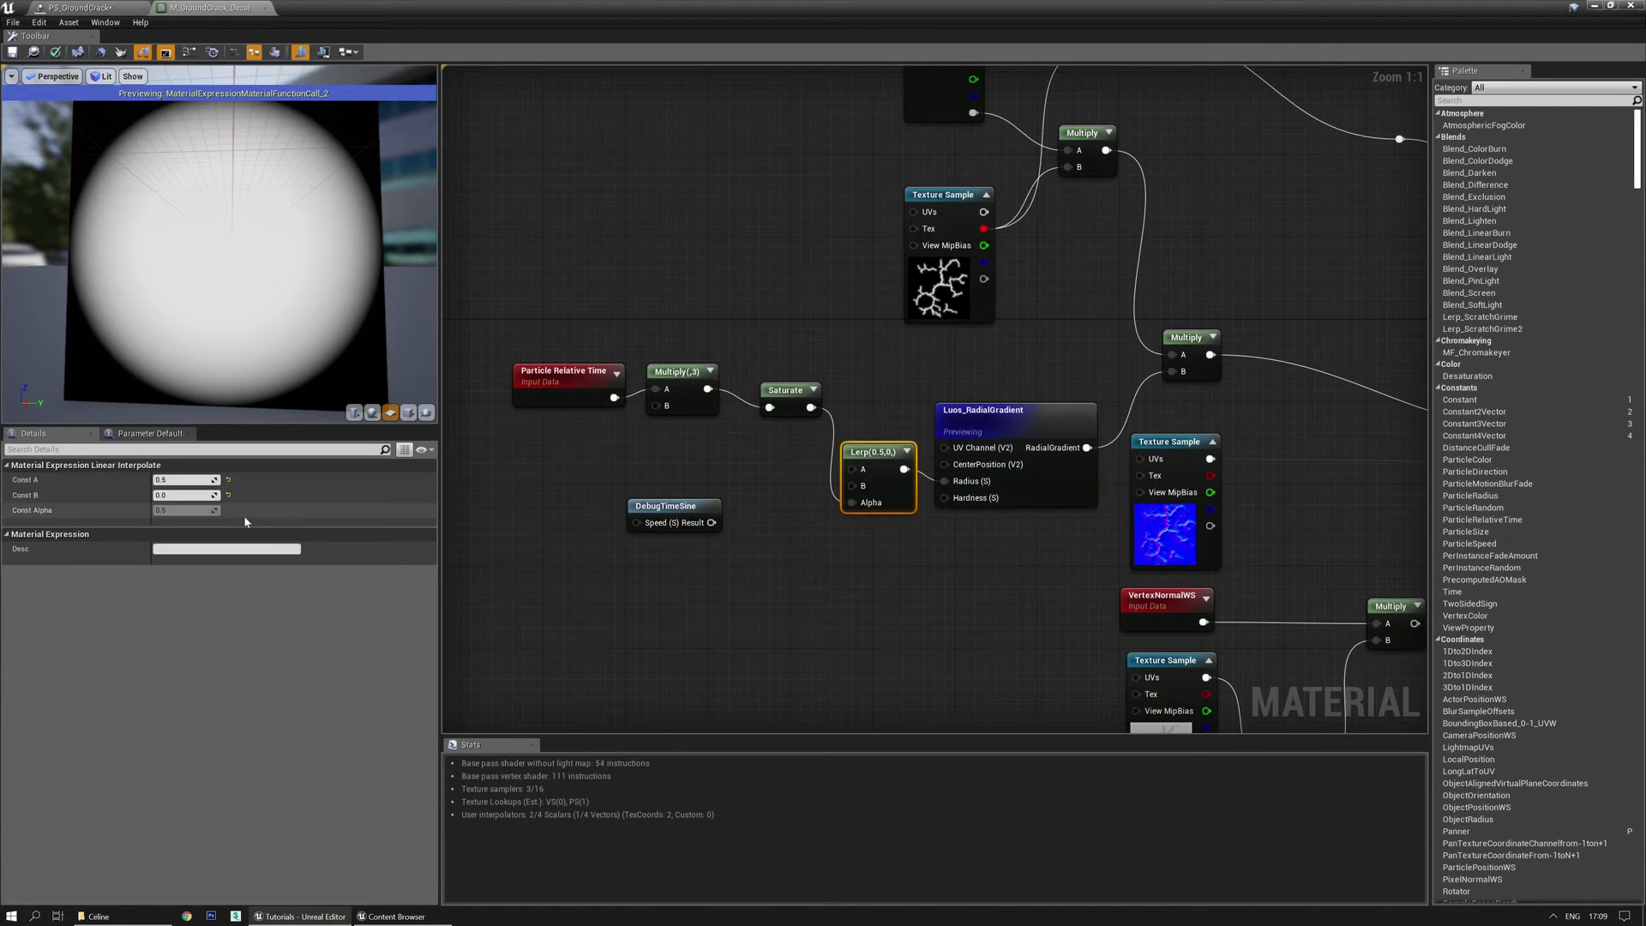
pyautogui.press('Tab')
pyautogui.write('0.5')
pyautogui.press('Return')
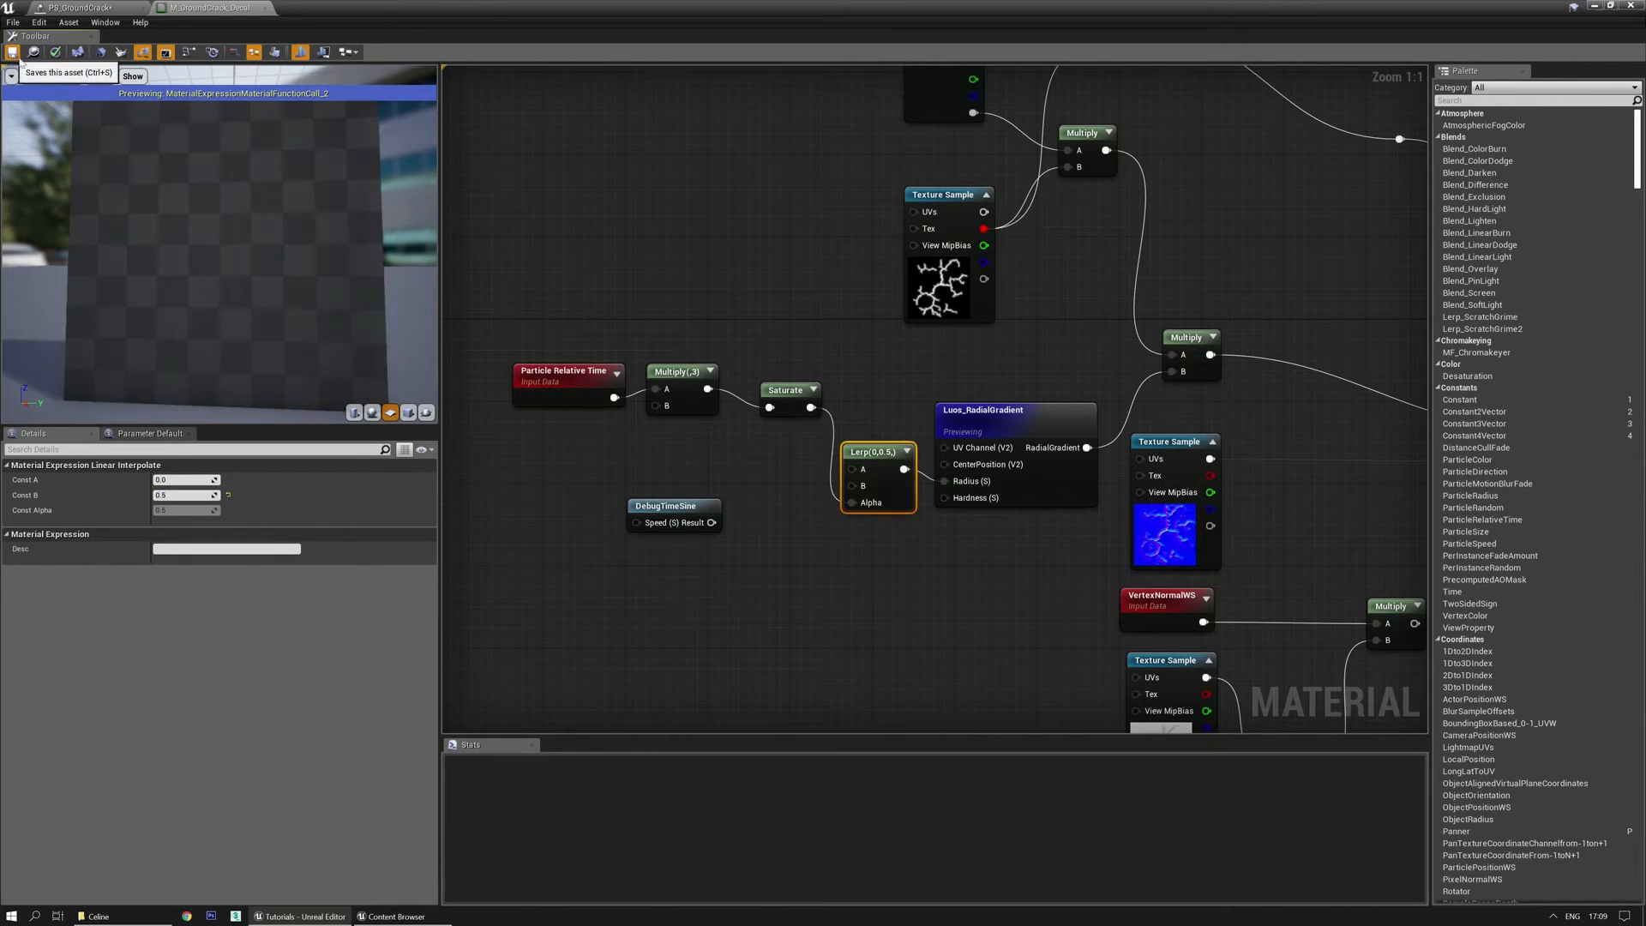
pyautogui.click(12, 51)
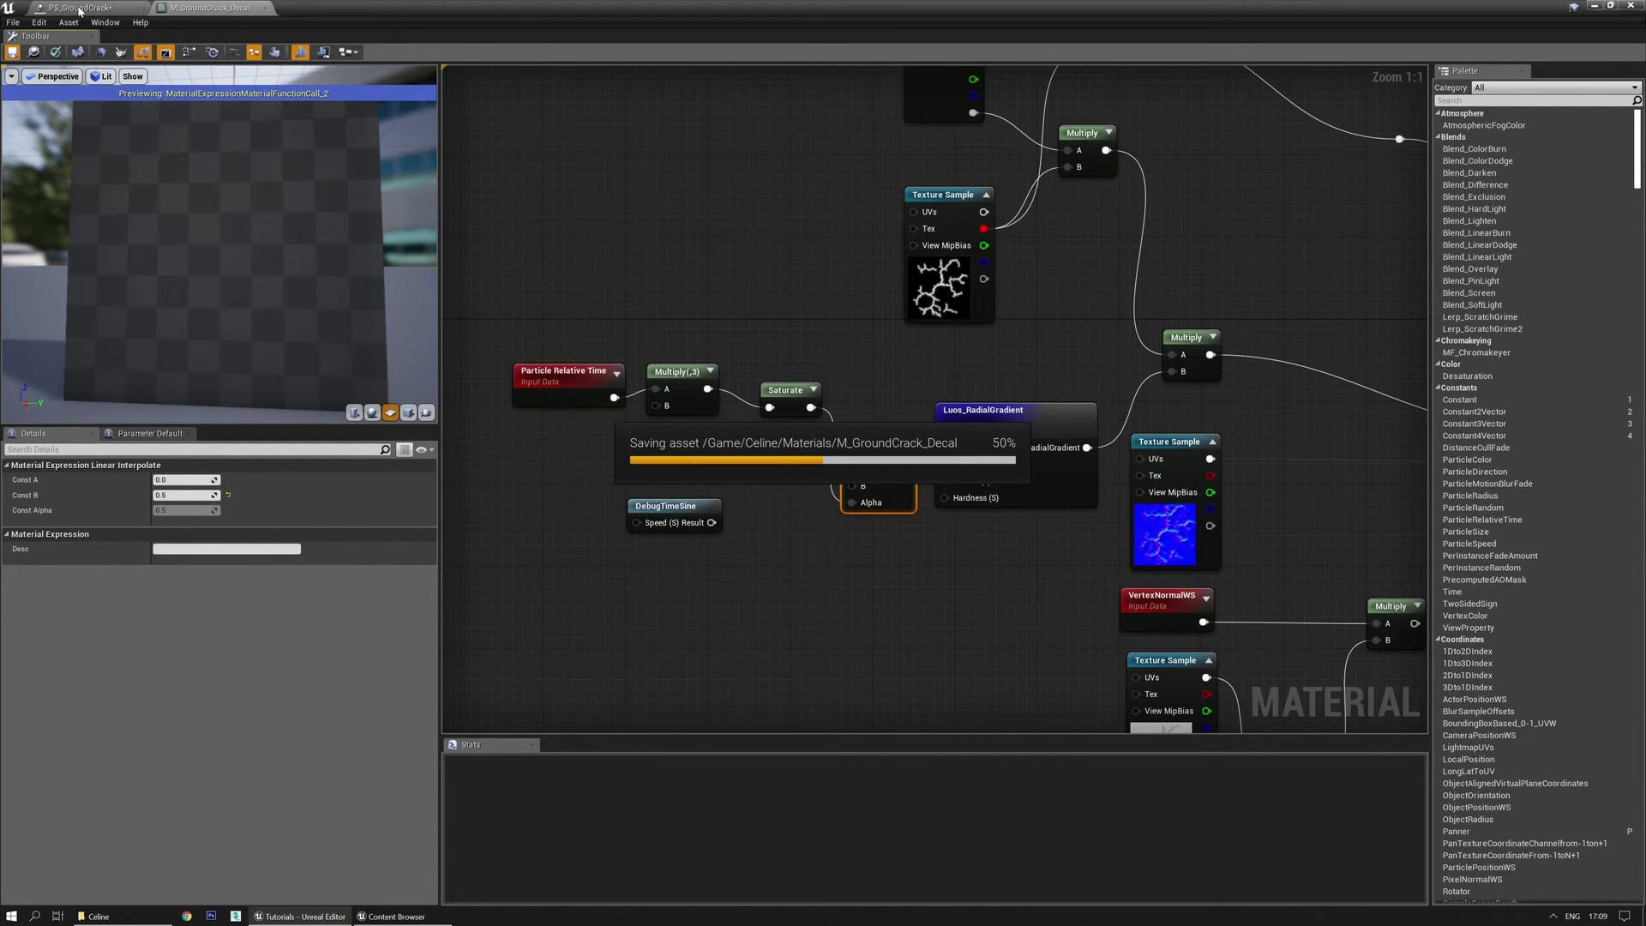
pyautogui.click(79, 10)
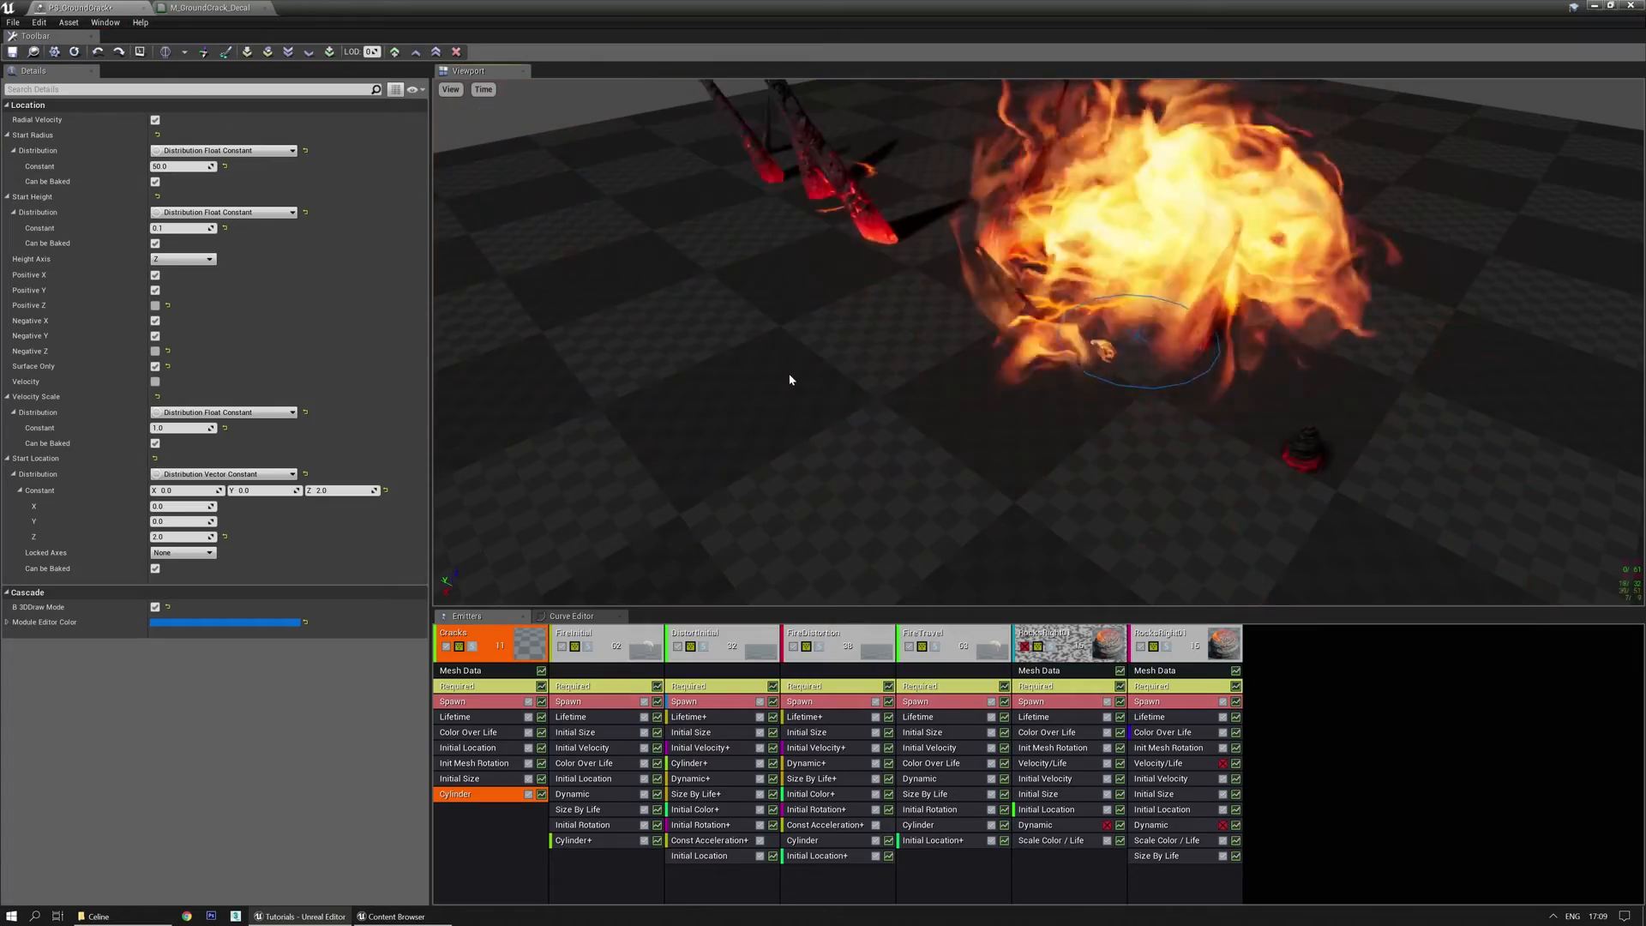
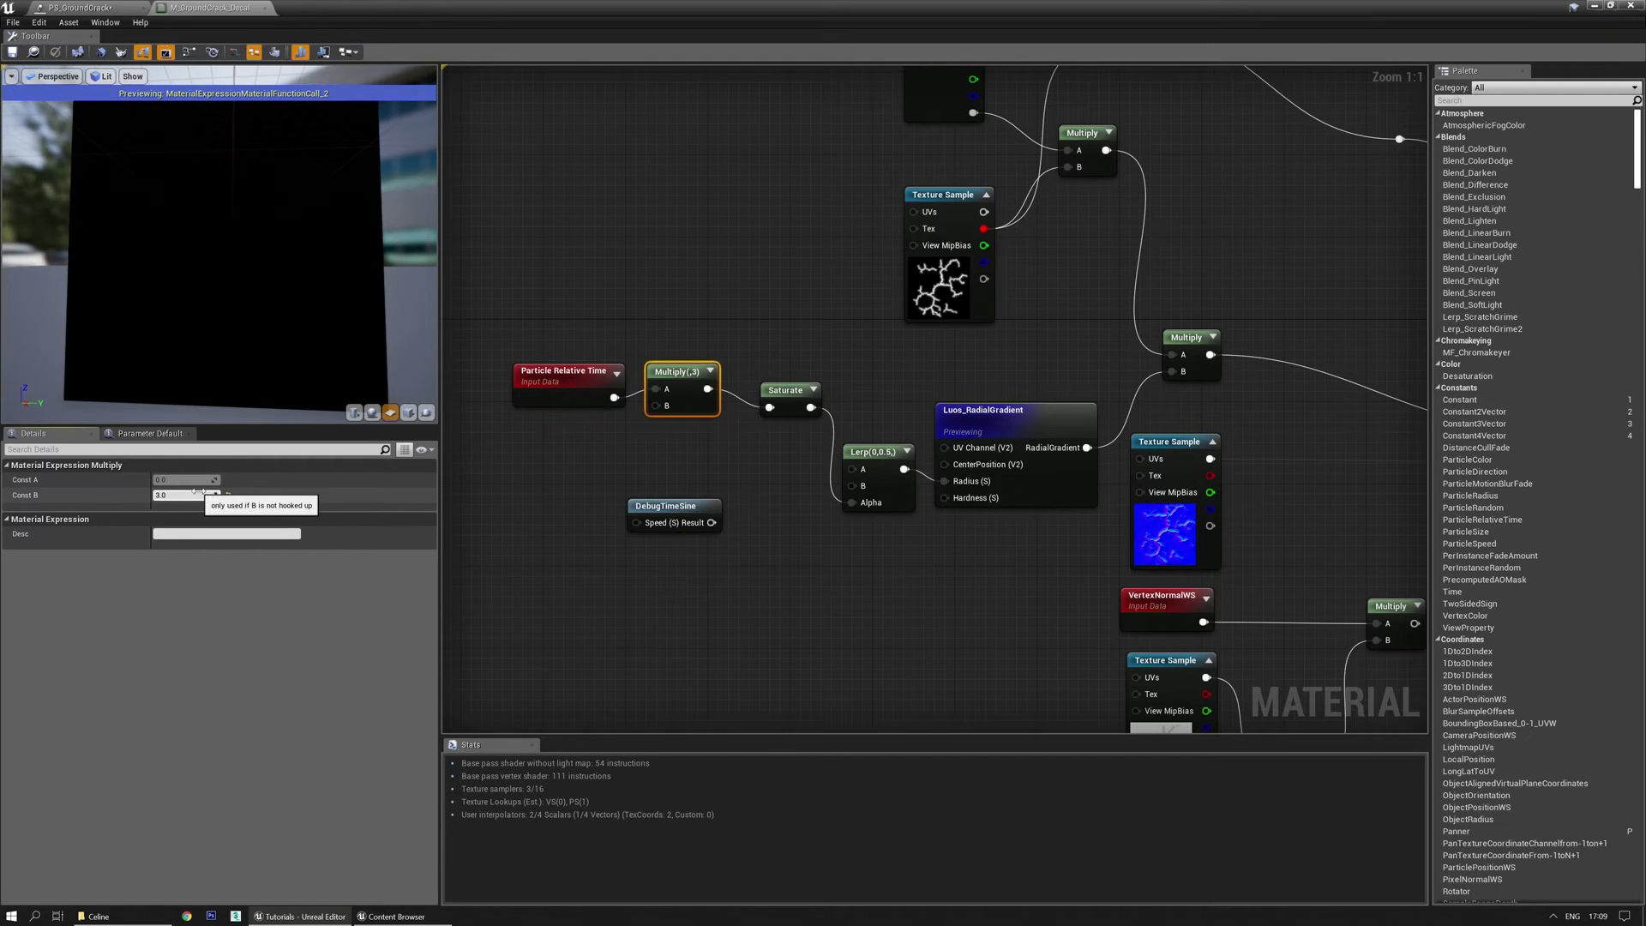
# Try a Const B of 5 on the Multiply after Particle Relative Time, save the material, and check the crack growth.
pyautogui.write('5')
pyautogui.press('Return')
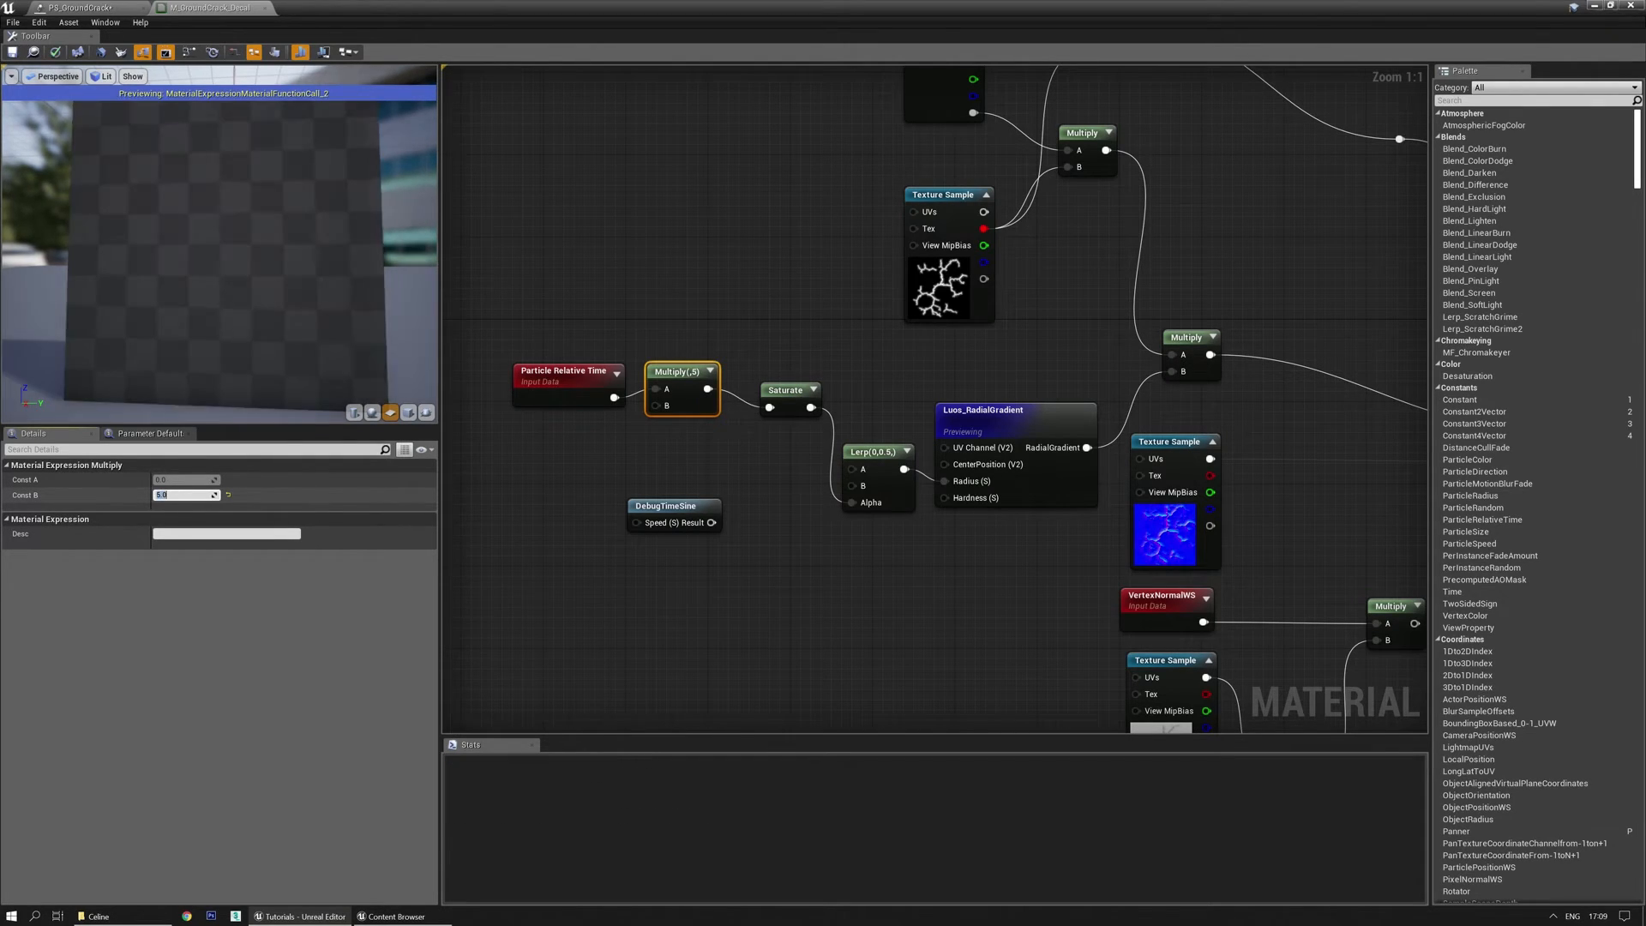
pyautogui.click(12, 52)
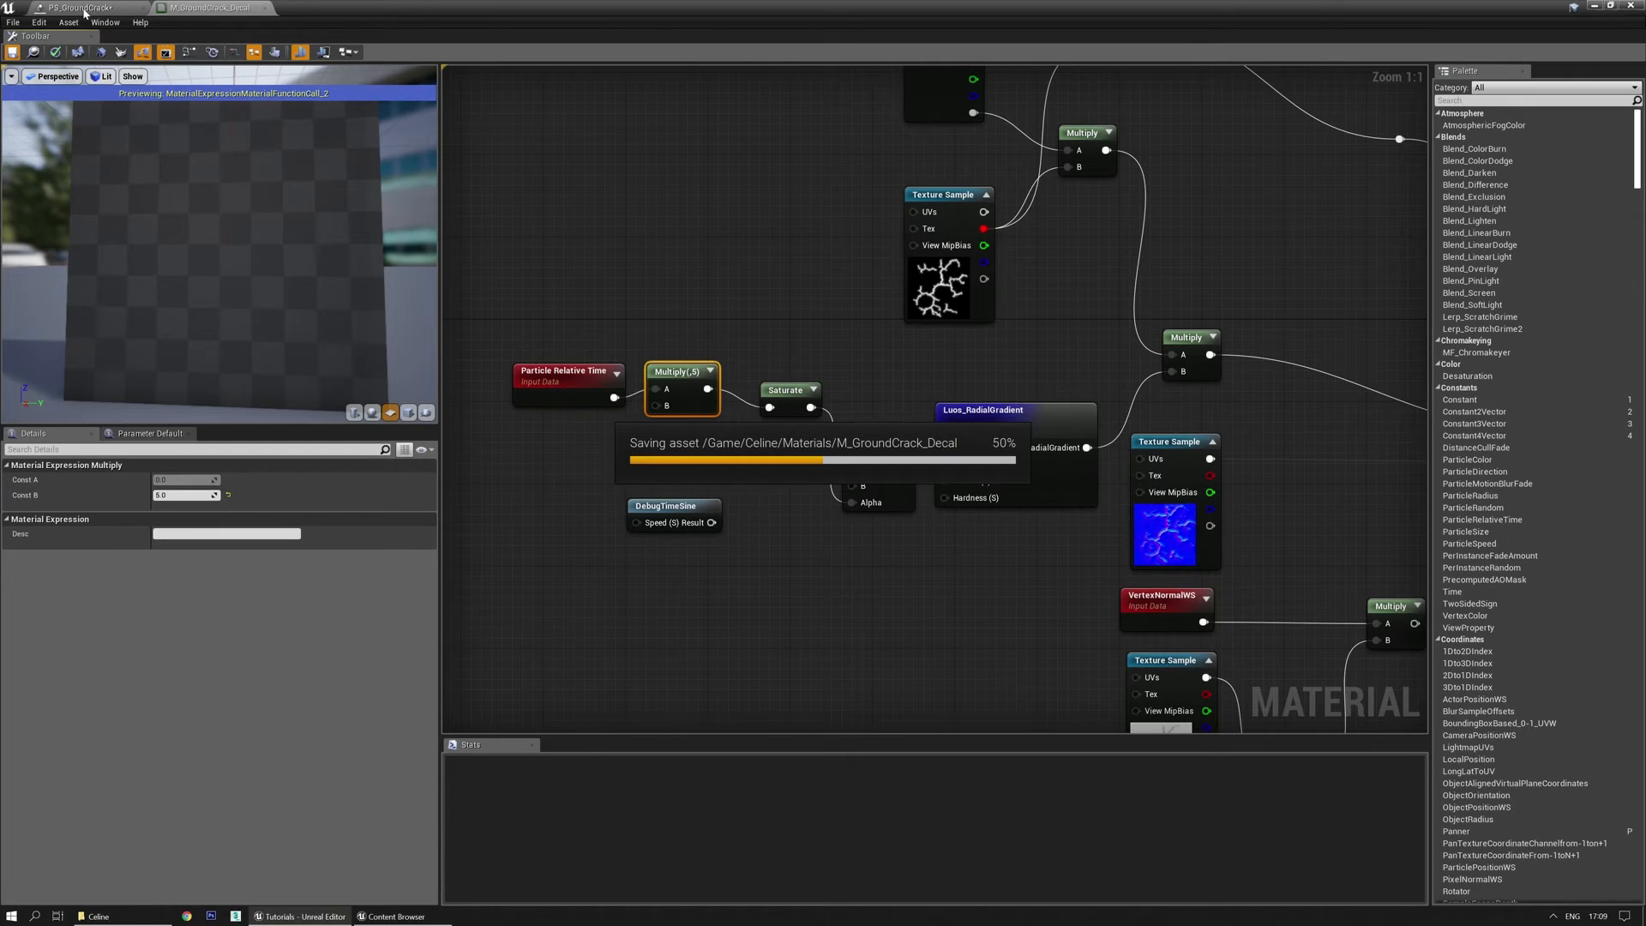
pyautogui.click(80, 8)
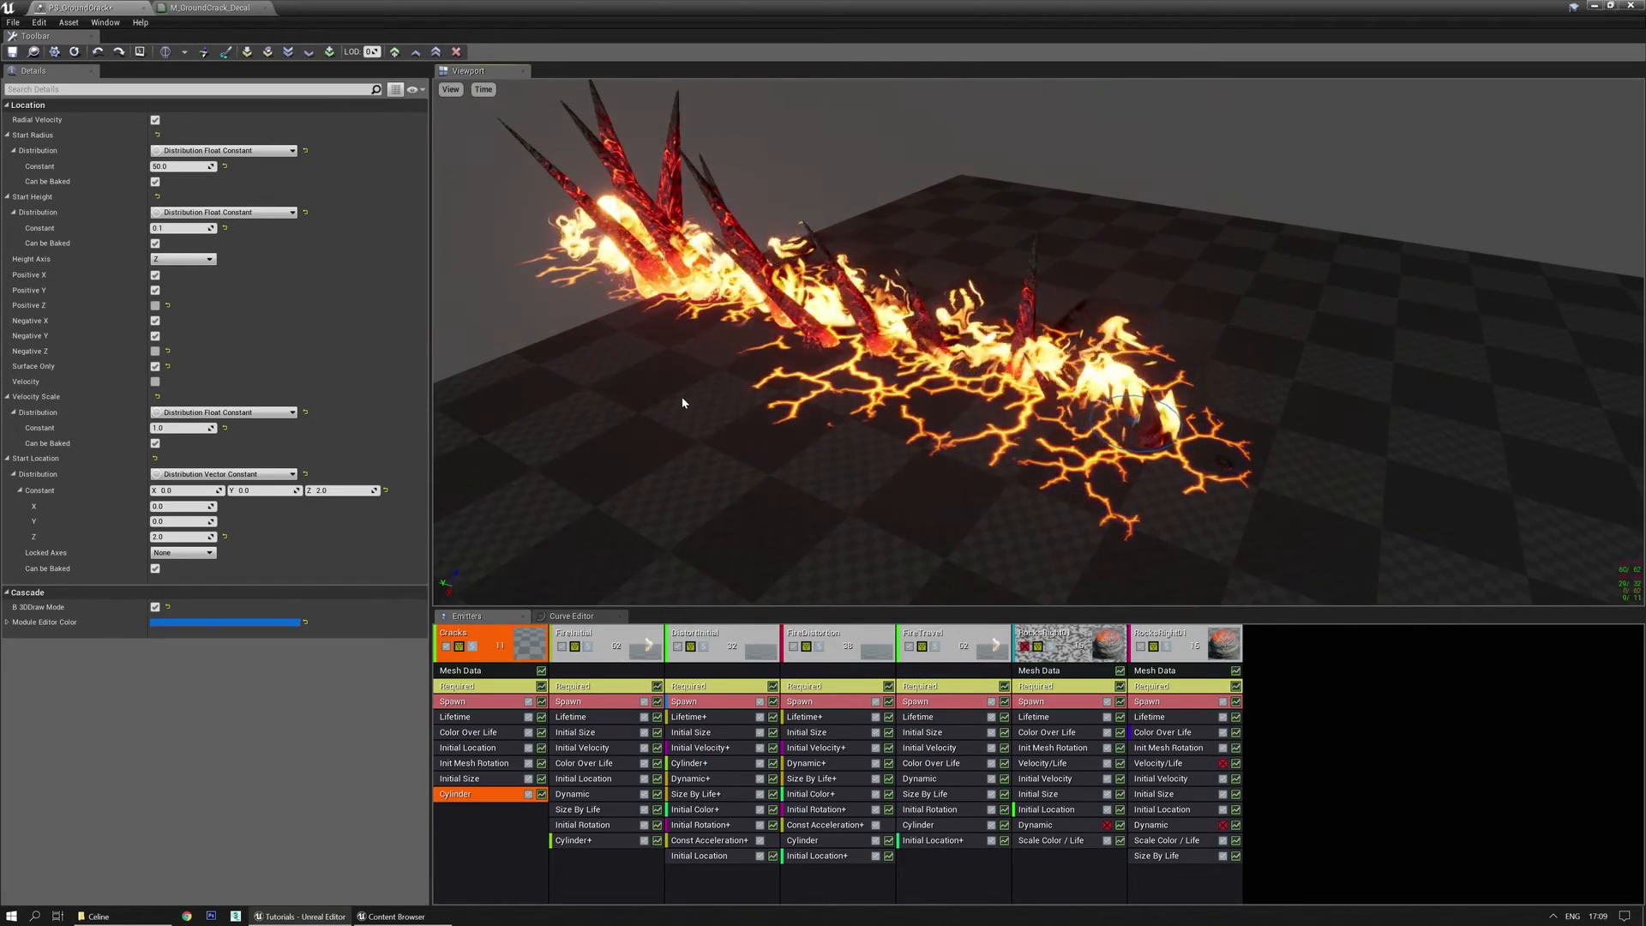
# Try a Const B of 10 on the particle time Multiply and check the crack growth in the particle system.
pyautogui.click(215, 9)
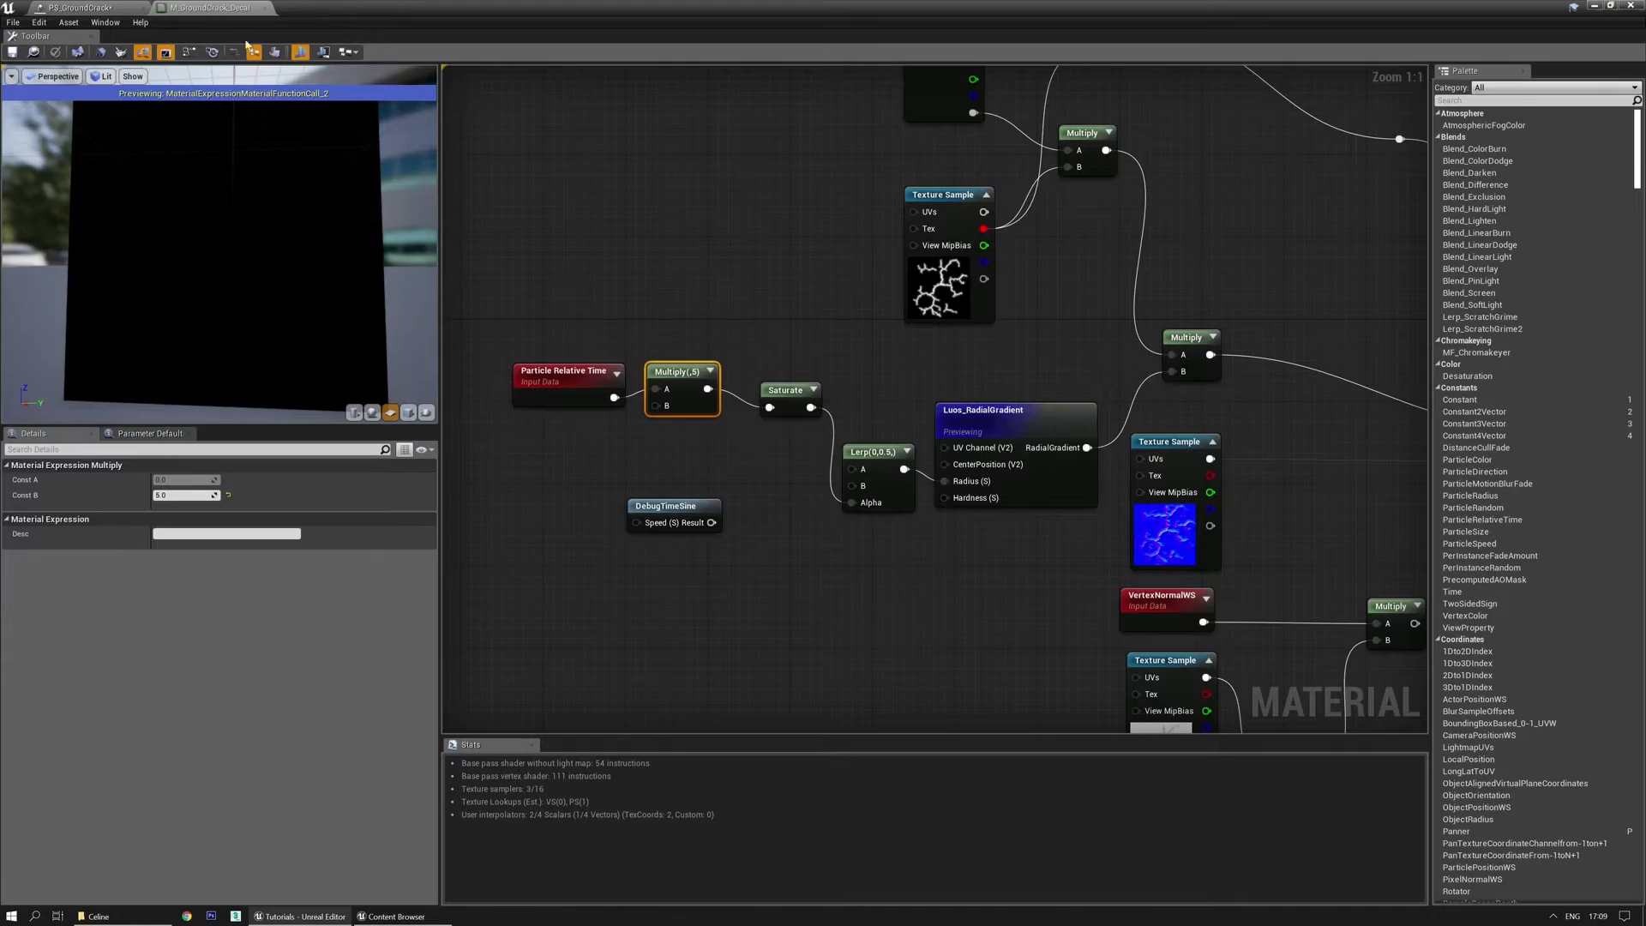
pyautogui.write('10')
pyautogui.press('Return')
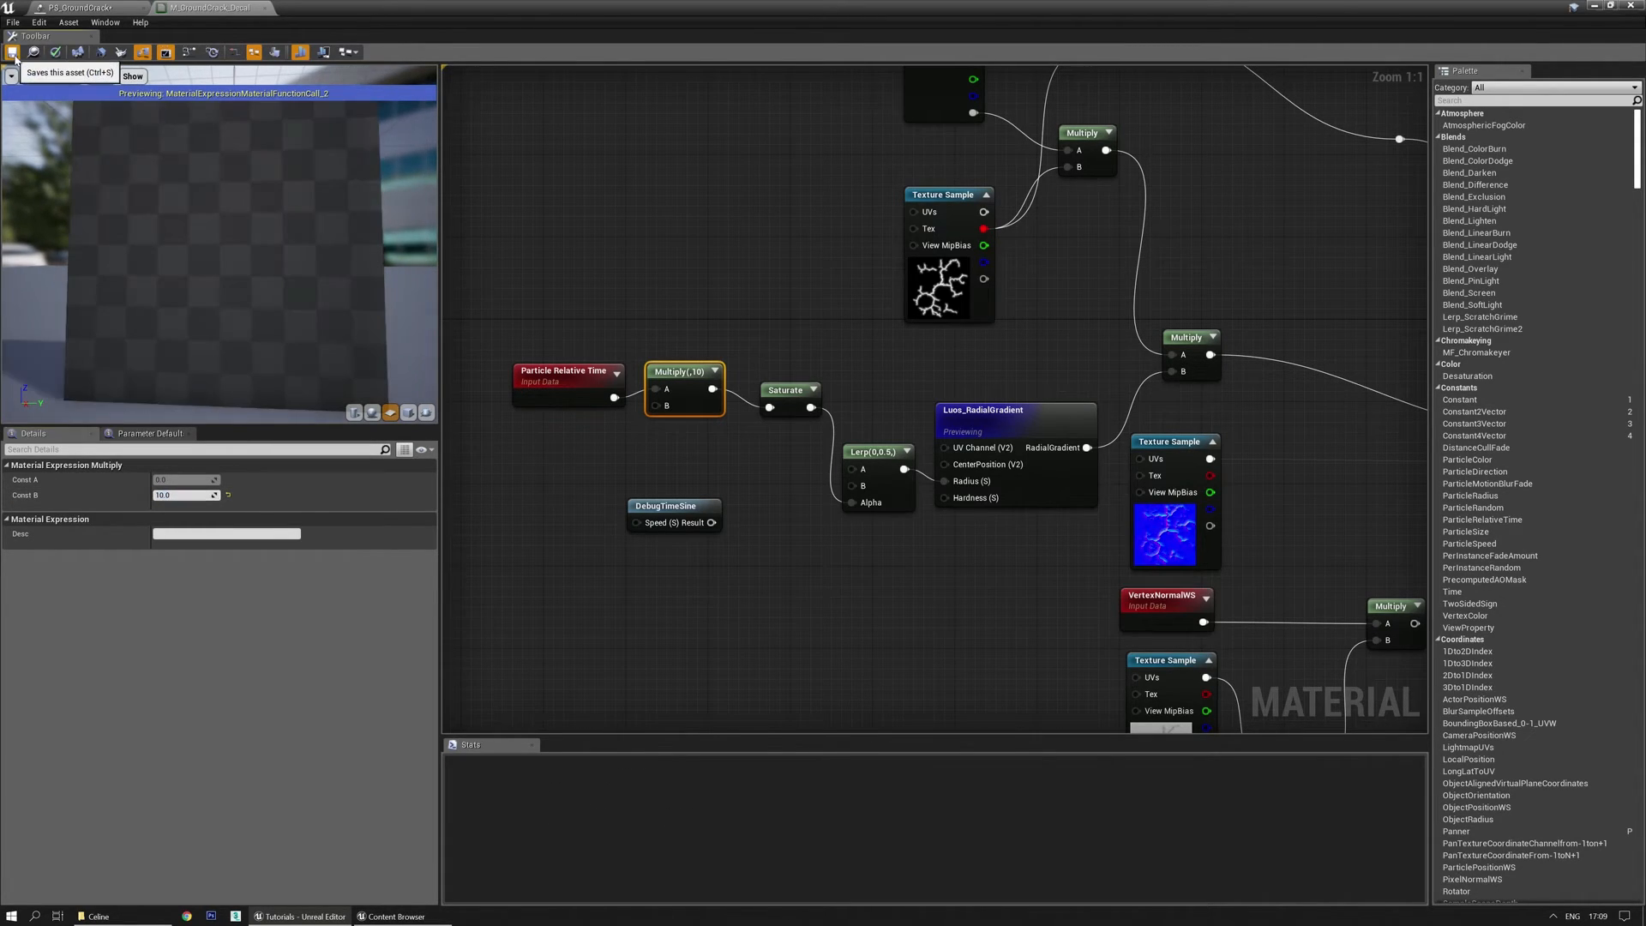
pyautogui.click(82, 10)
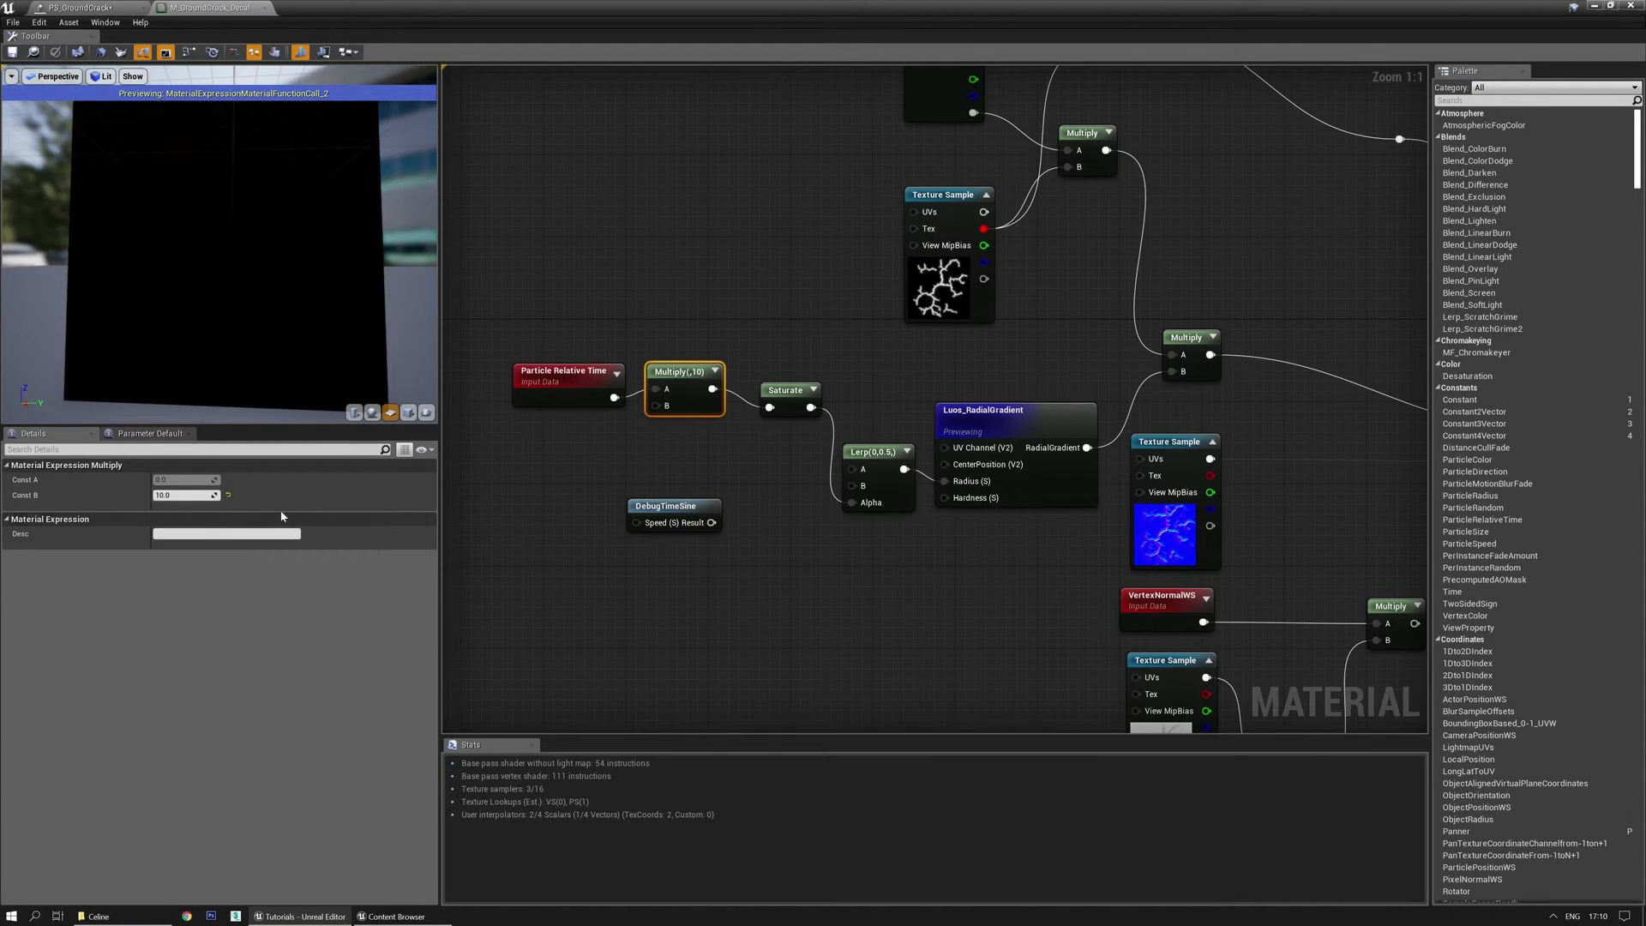
# Set the particle time Multiply's Const B to 15, save the material, and examine the effect in the particle system.
pyautogui.press('Return')
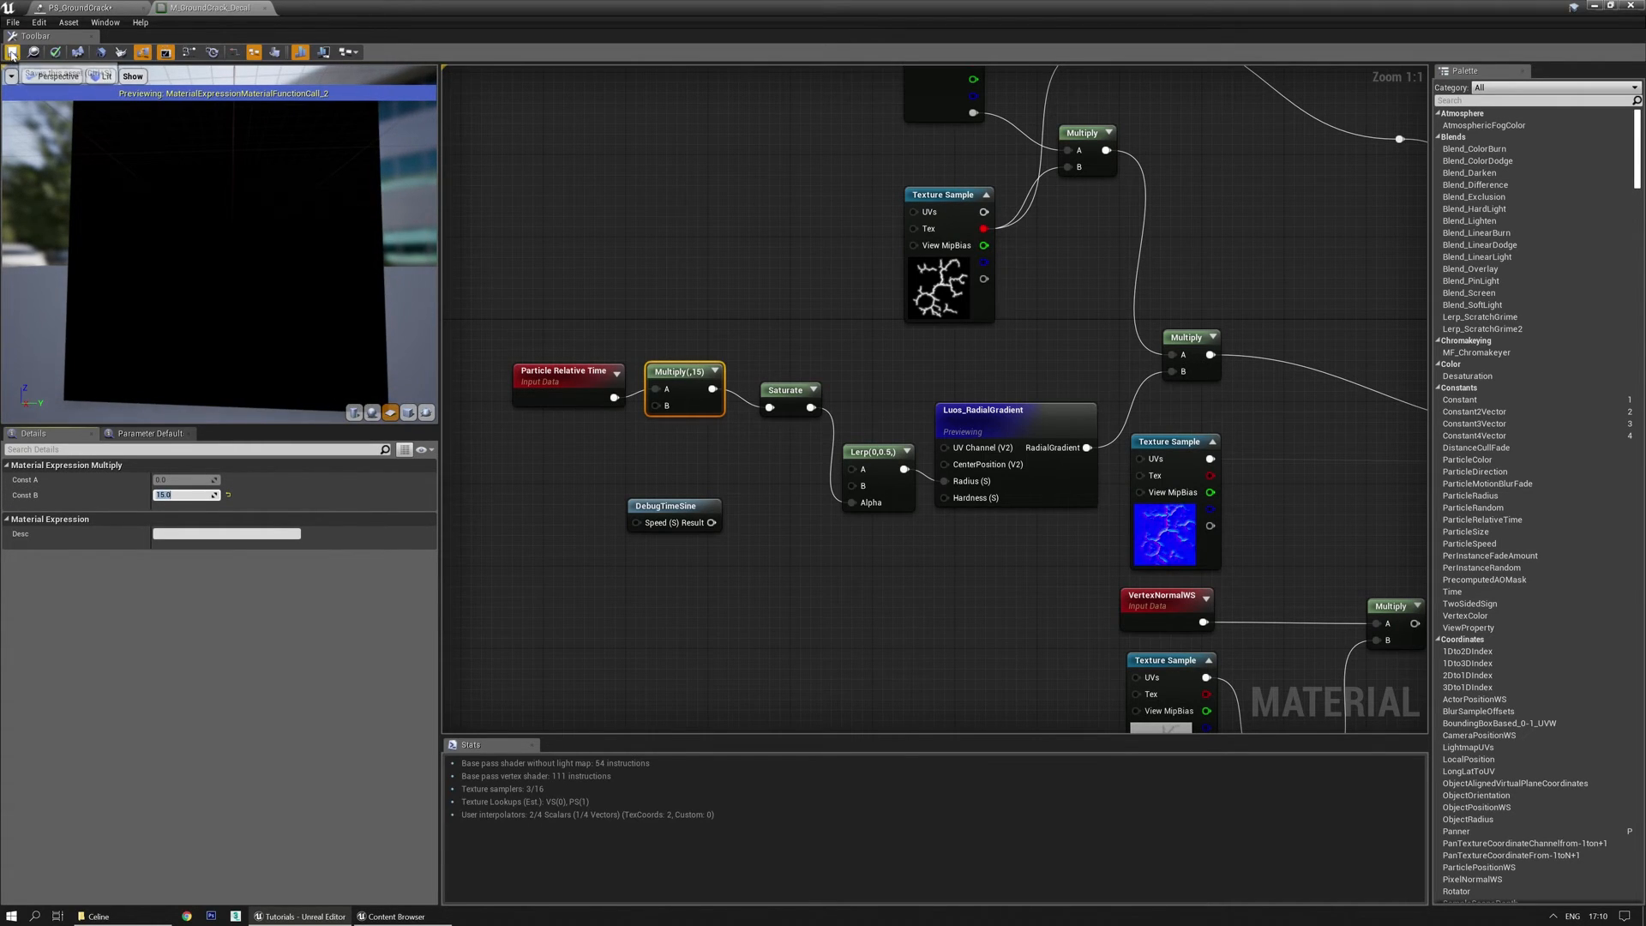
pyautogui.click(12, 52)
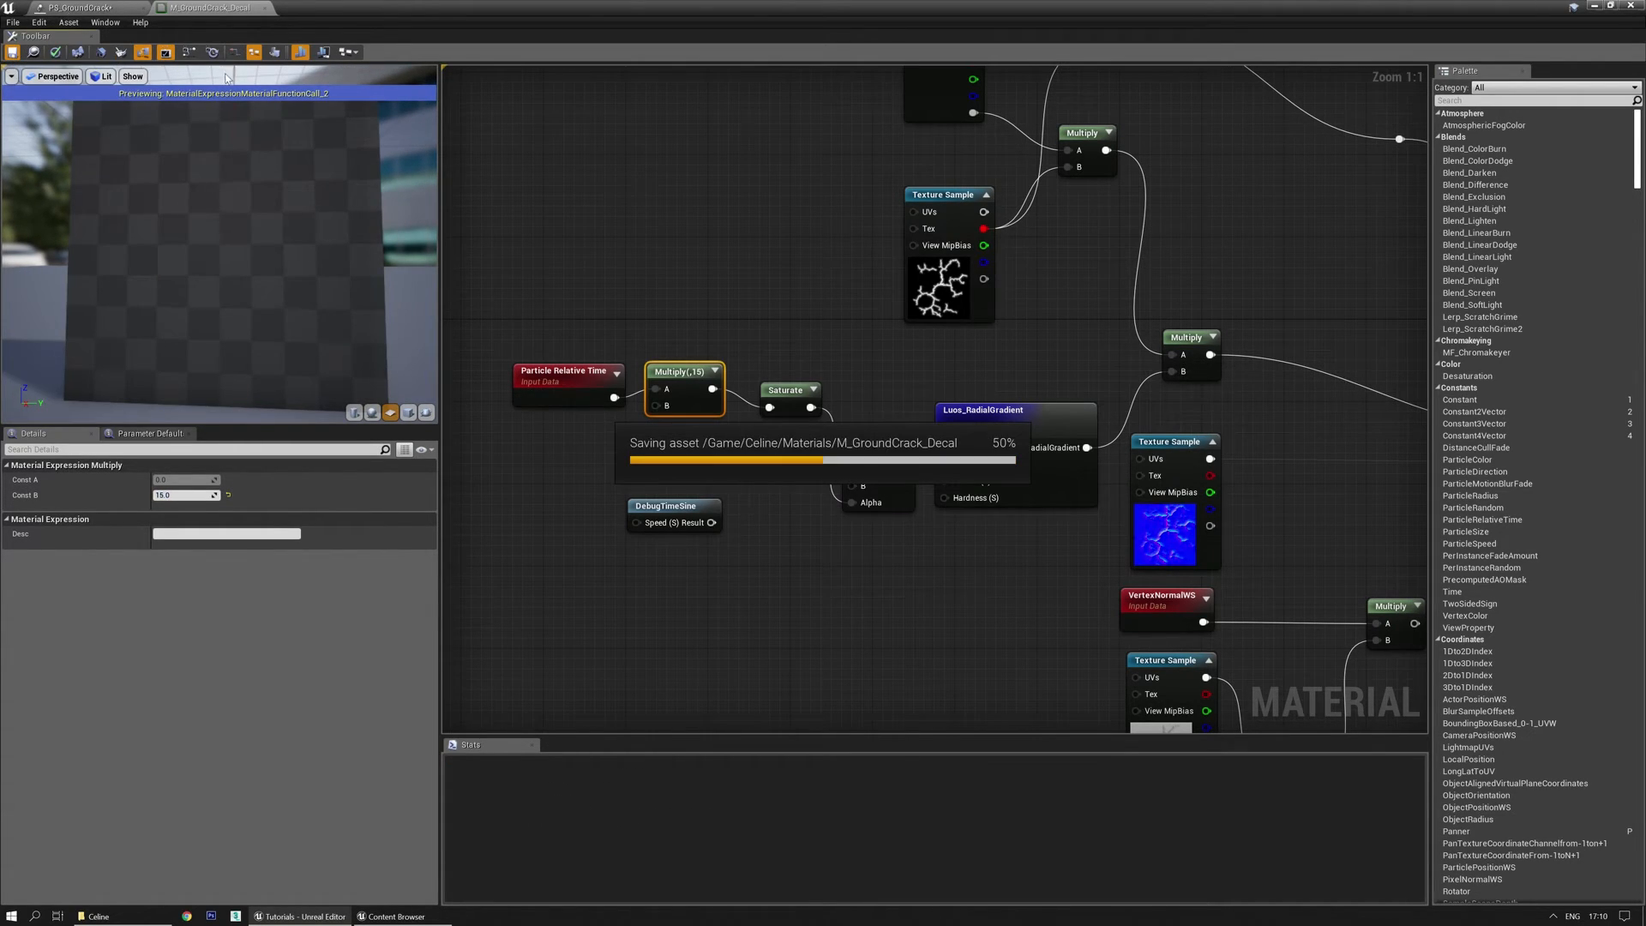
pyautogui.click(102, 10)
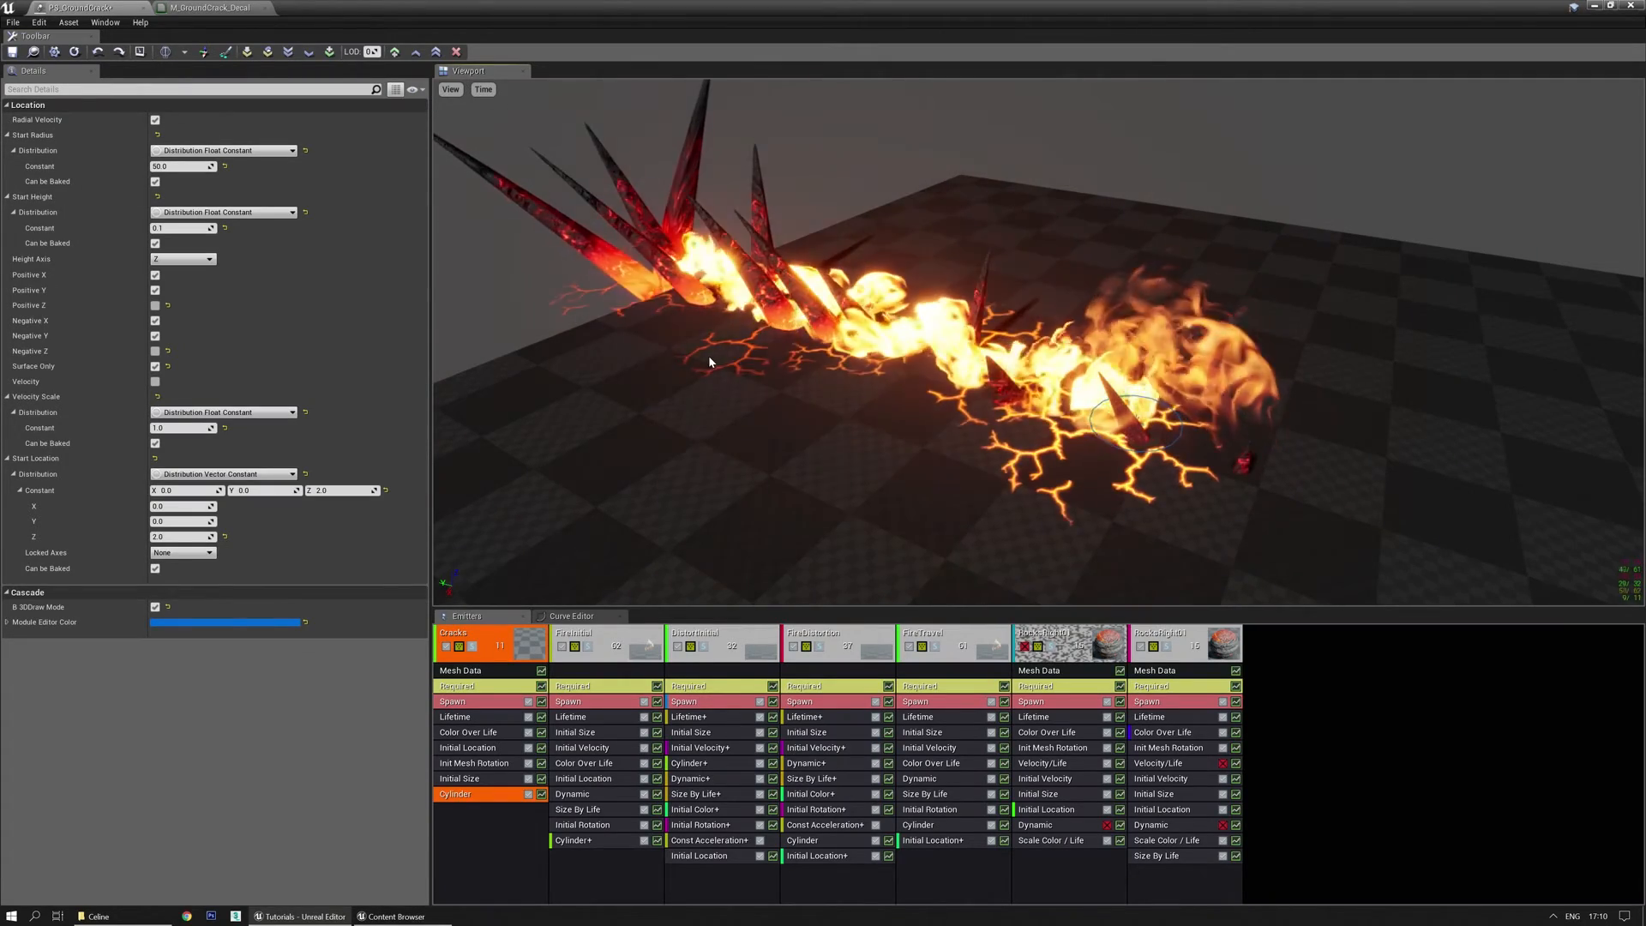
pyautogui.moveTo(707, 355); pyautogui.dragTo(902, 449)
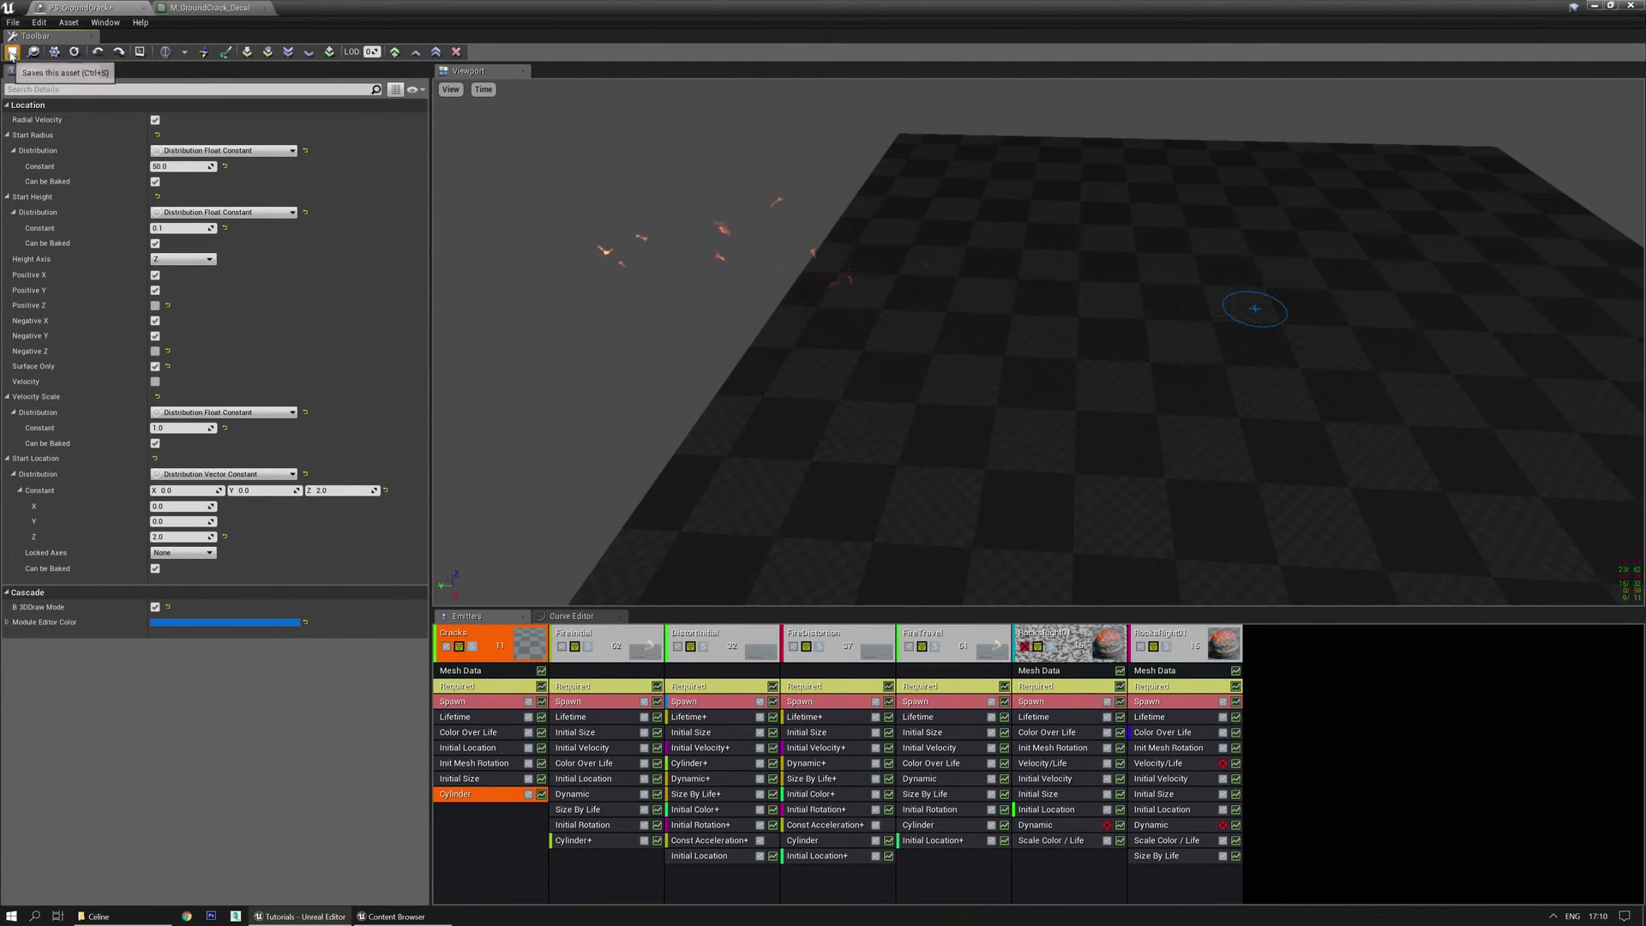
# Switch to the level editor, close the Content Browser, and play the level to examine the ground crack effect.
pyautogui.moveTo(551, 17); pyautogui.dragTo(0, 214)
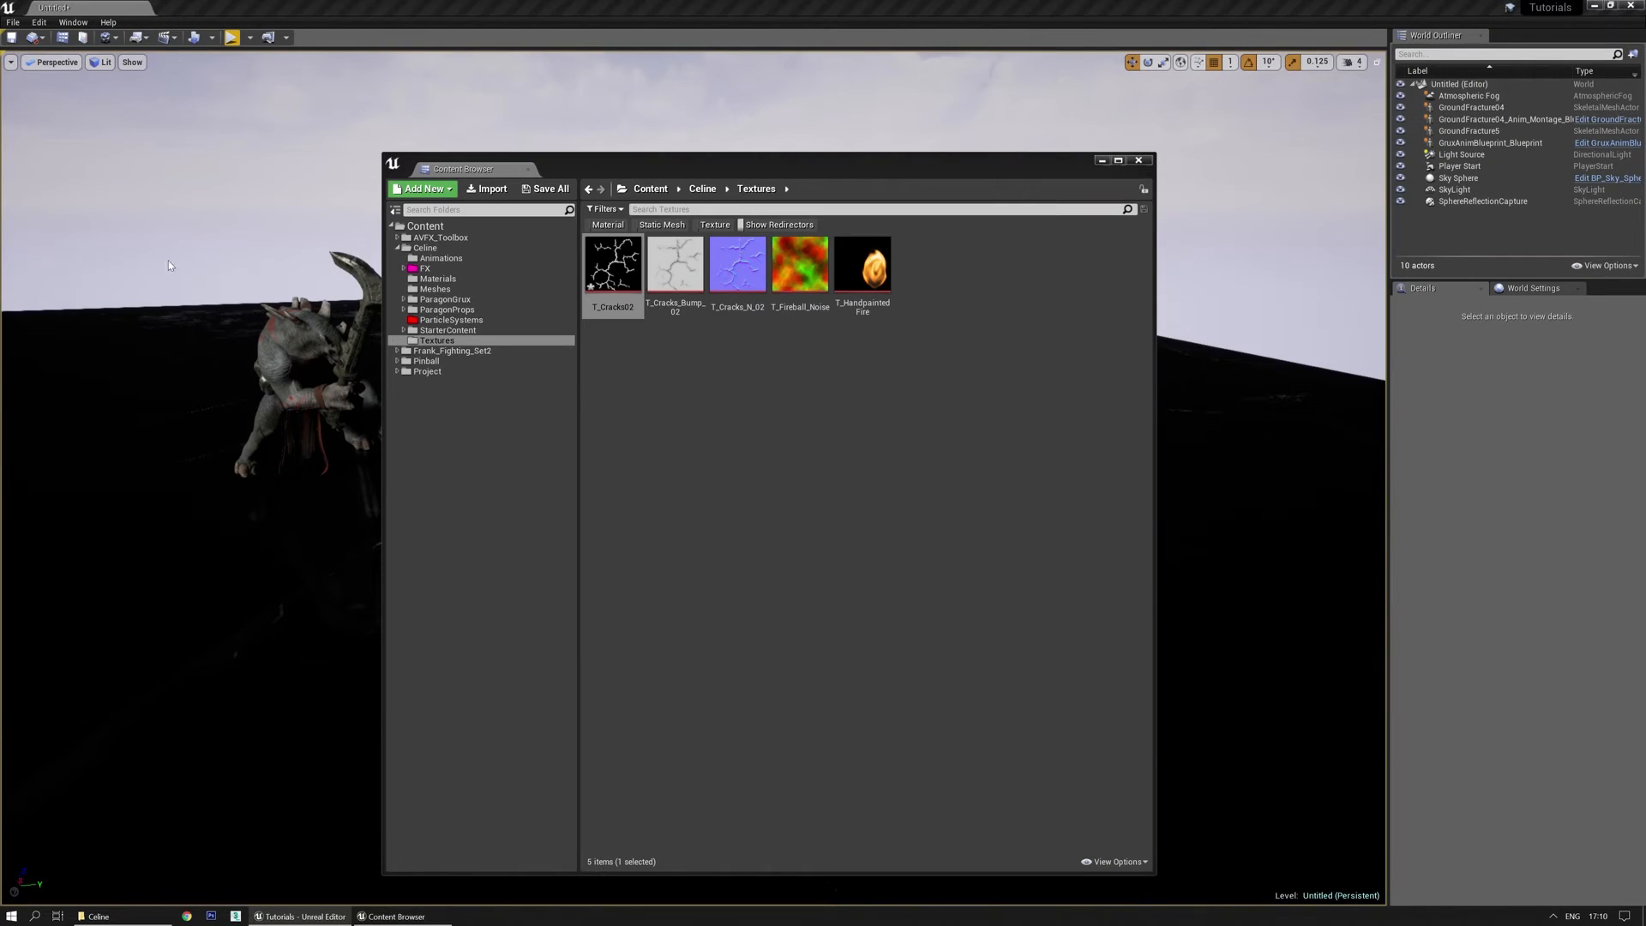
pyautogui.click(1140, 161)
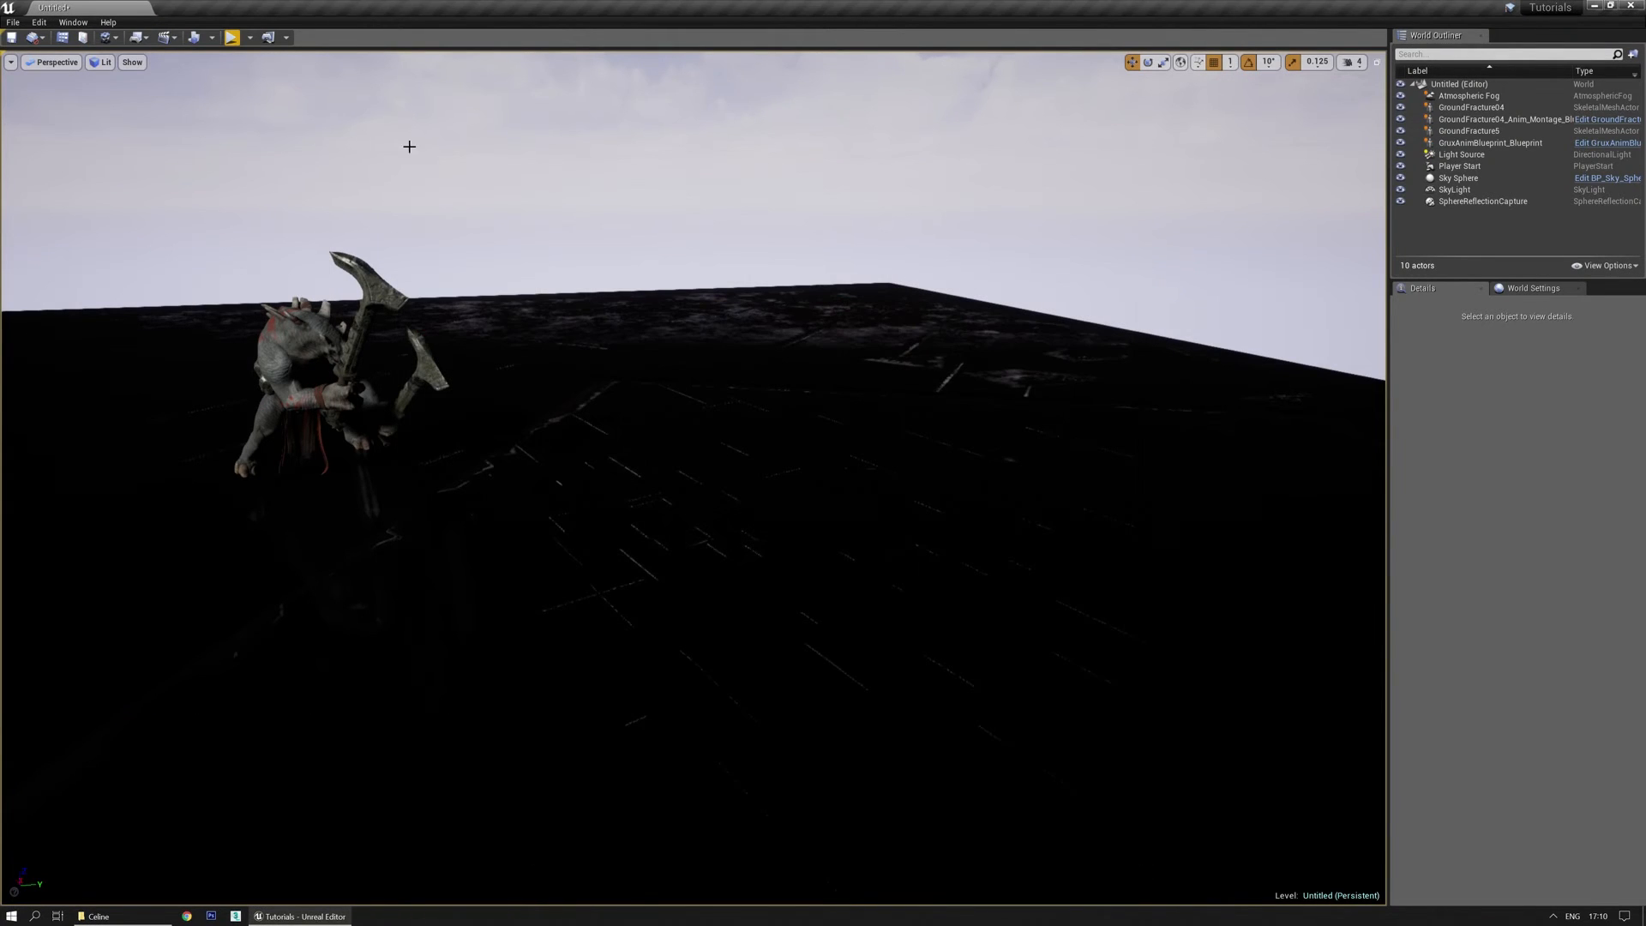
pyautogui.click(232, 38)
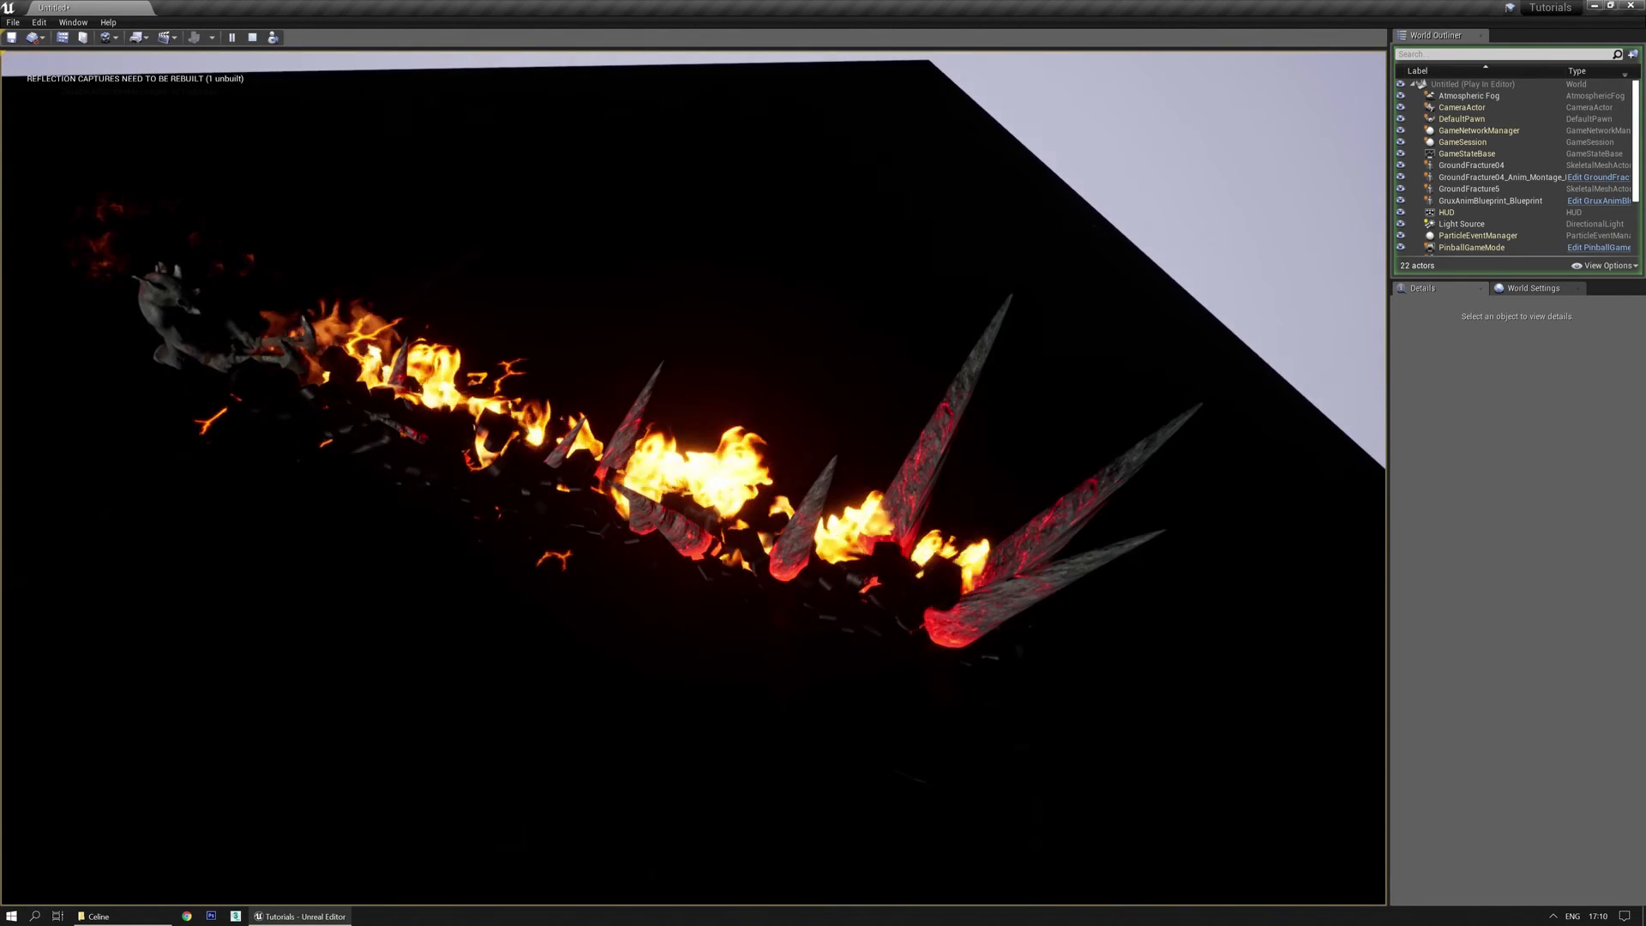
pyautogui.press('Escape')
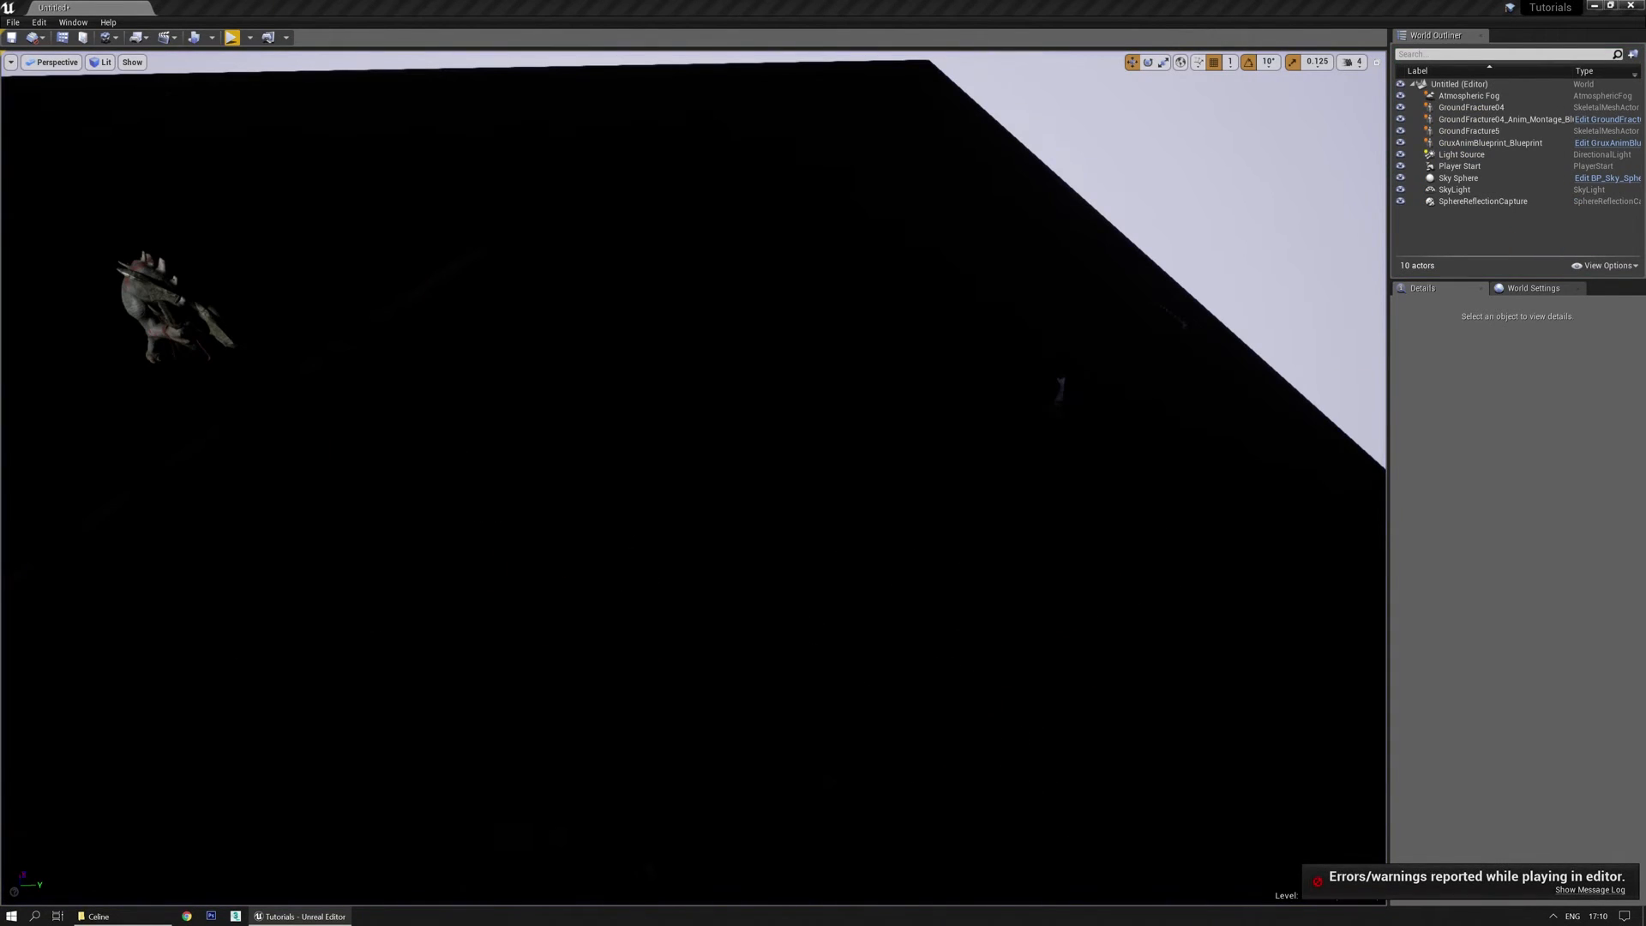
# Return to the particle system and set the Start Location Z of the Cracks emitter's Cylinder module to 15.
pyautogui.moveTo(0, 210); pyautogui.dragTo(760, 224)
pyautogui.doubleClick(760, 224)
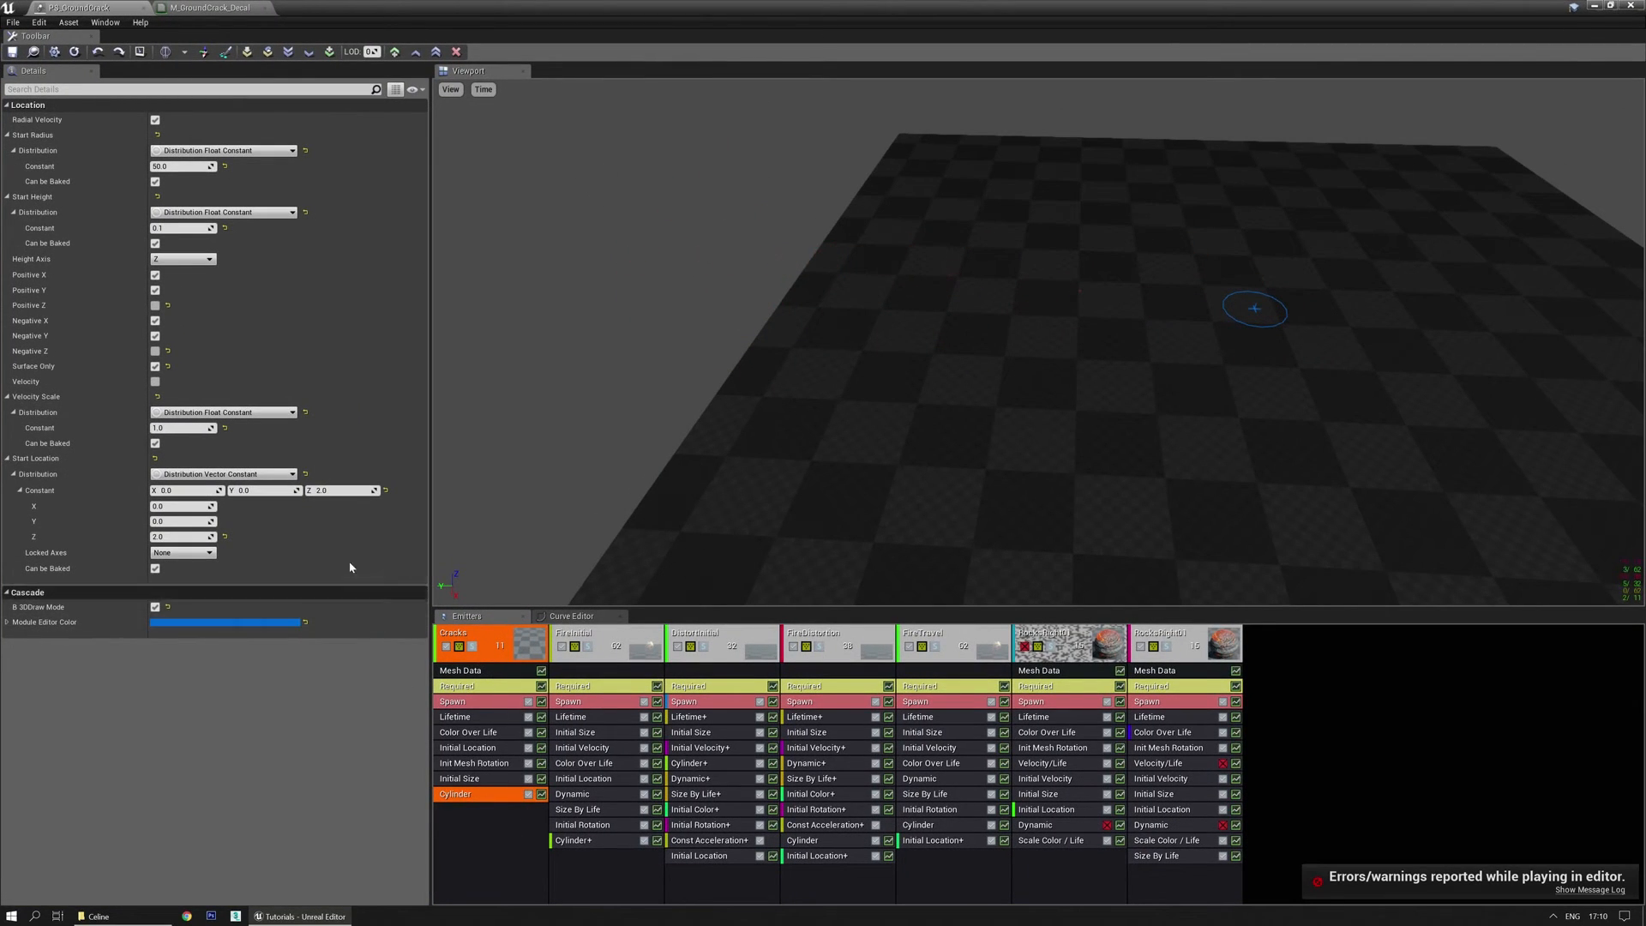
pyautogui.write('15')
pyautogui.press('Return')
pyautogui.moveTo(884, 310)
pyautogui.mouseDown(button='right')
pyautogui.moveTo(885, 266)
pyautogui.moveTo(884, 310)
pyautogui.moveTo(952, 310)
pyautogui.moveTo(917, 342)
pyautogui.moveTo(891, 347)
pyautogui.moveTo(888, 321)
pyautogui.mouseUp(button='right')
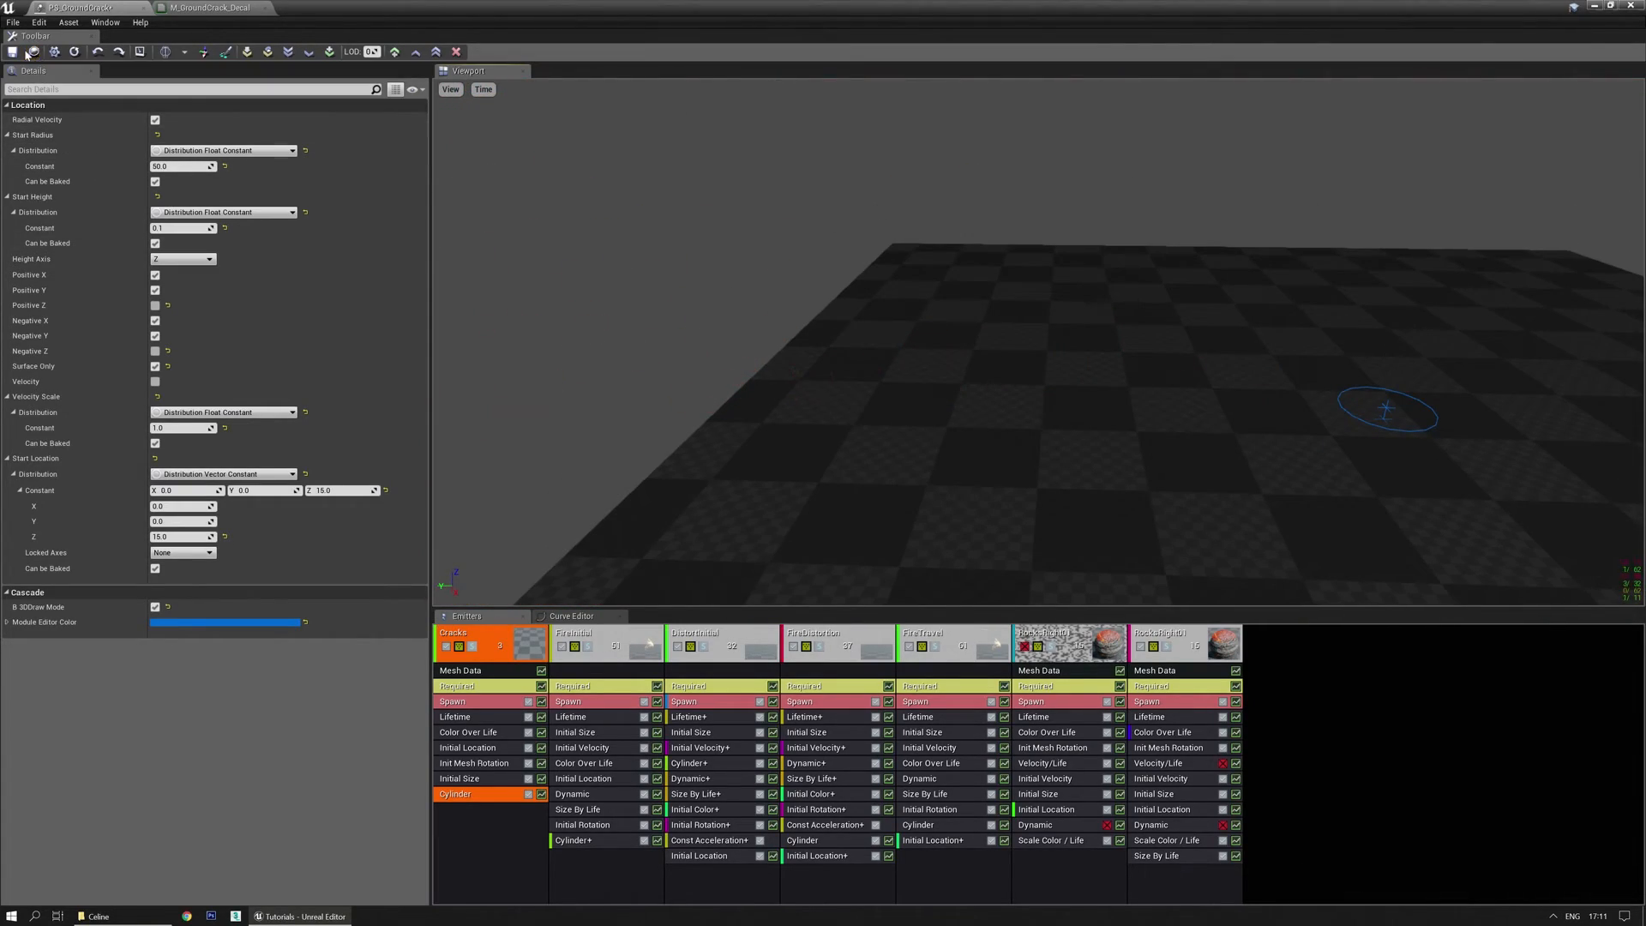
# Play the level again to check how the raised cracks show above the ground, and stop the play session.
pyautogui.doubleClick(562, 16)
pyautogui.moveTo(771, 343); pyautogui.dragTo(742, 330, button='right')
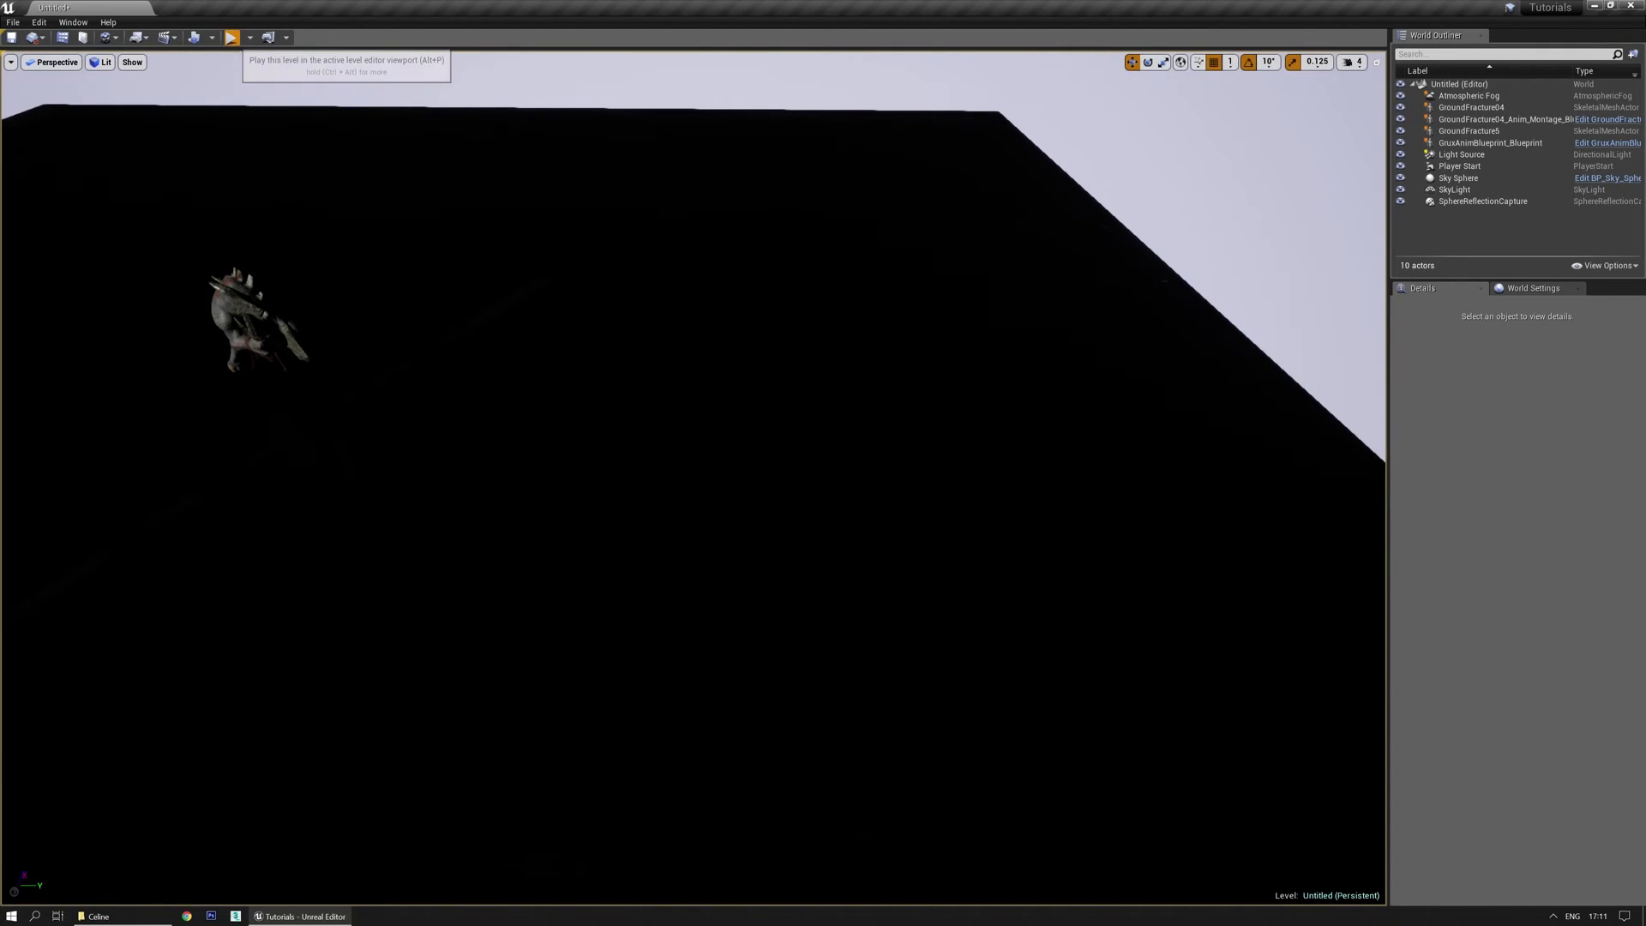
pyautogui.click(231, 37)
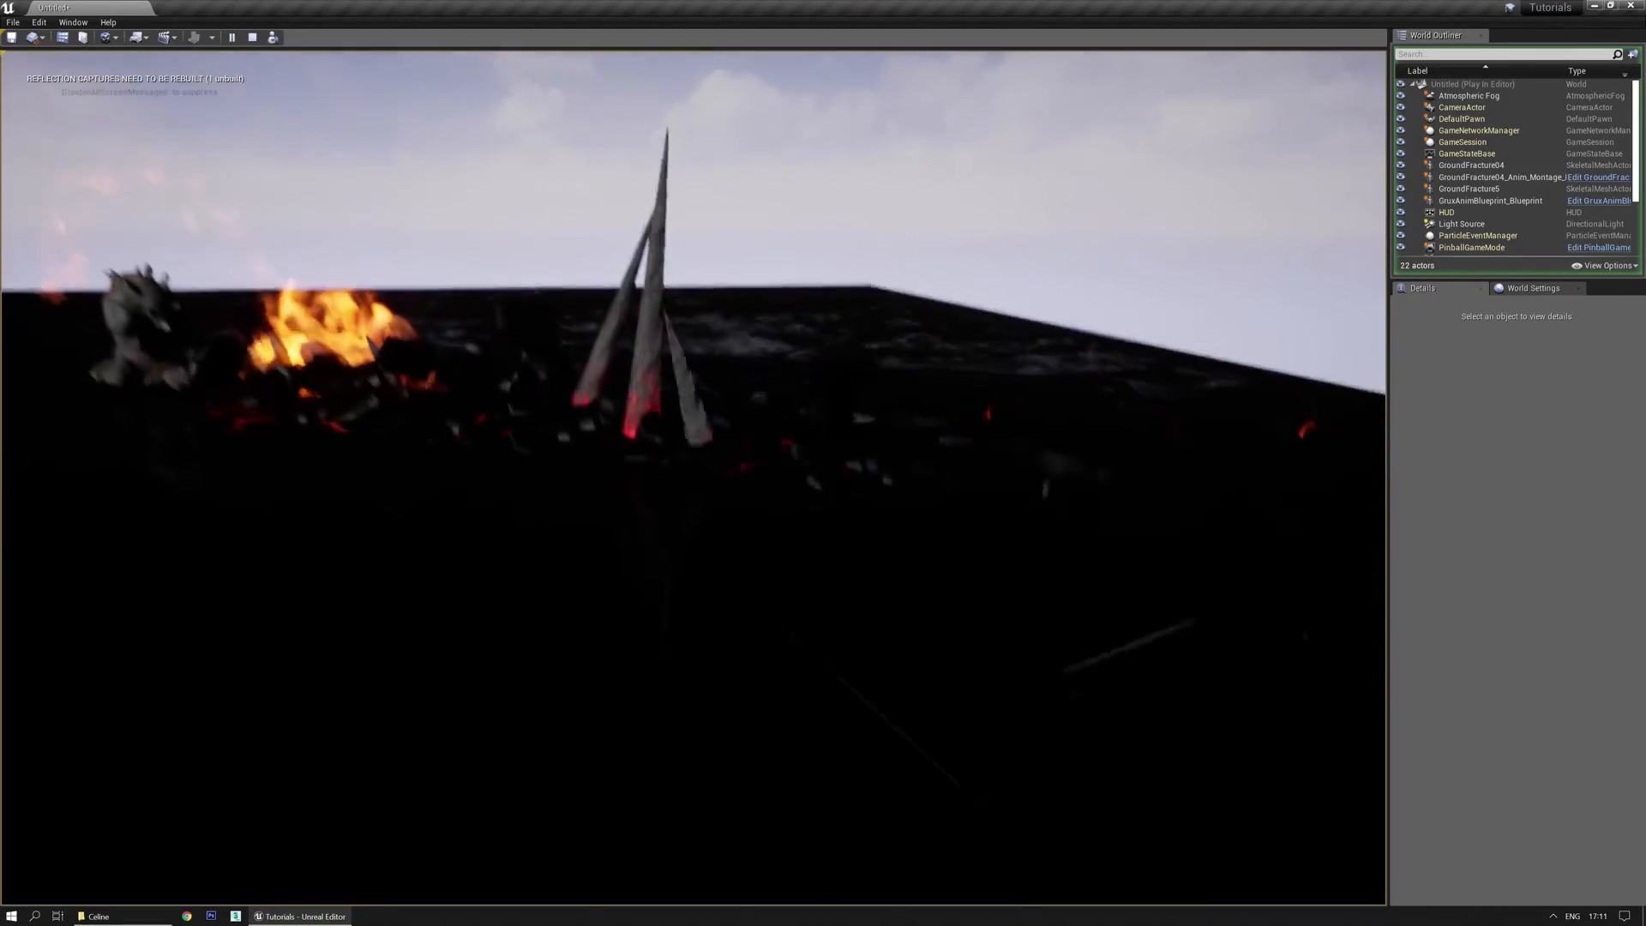
pyautogui.press('Escape')
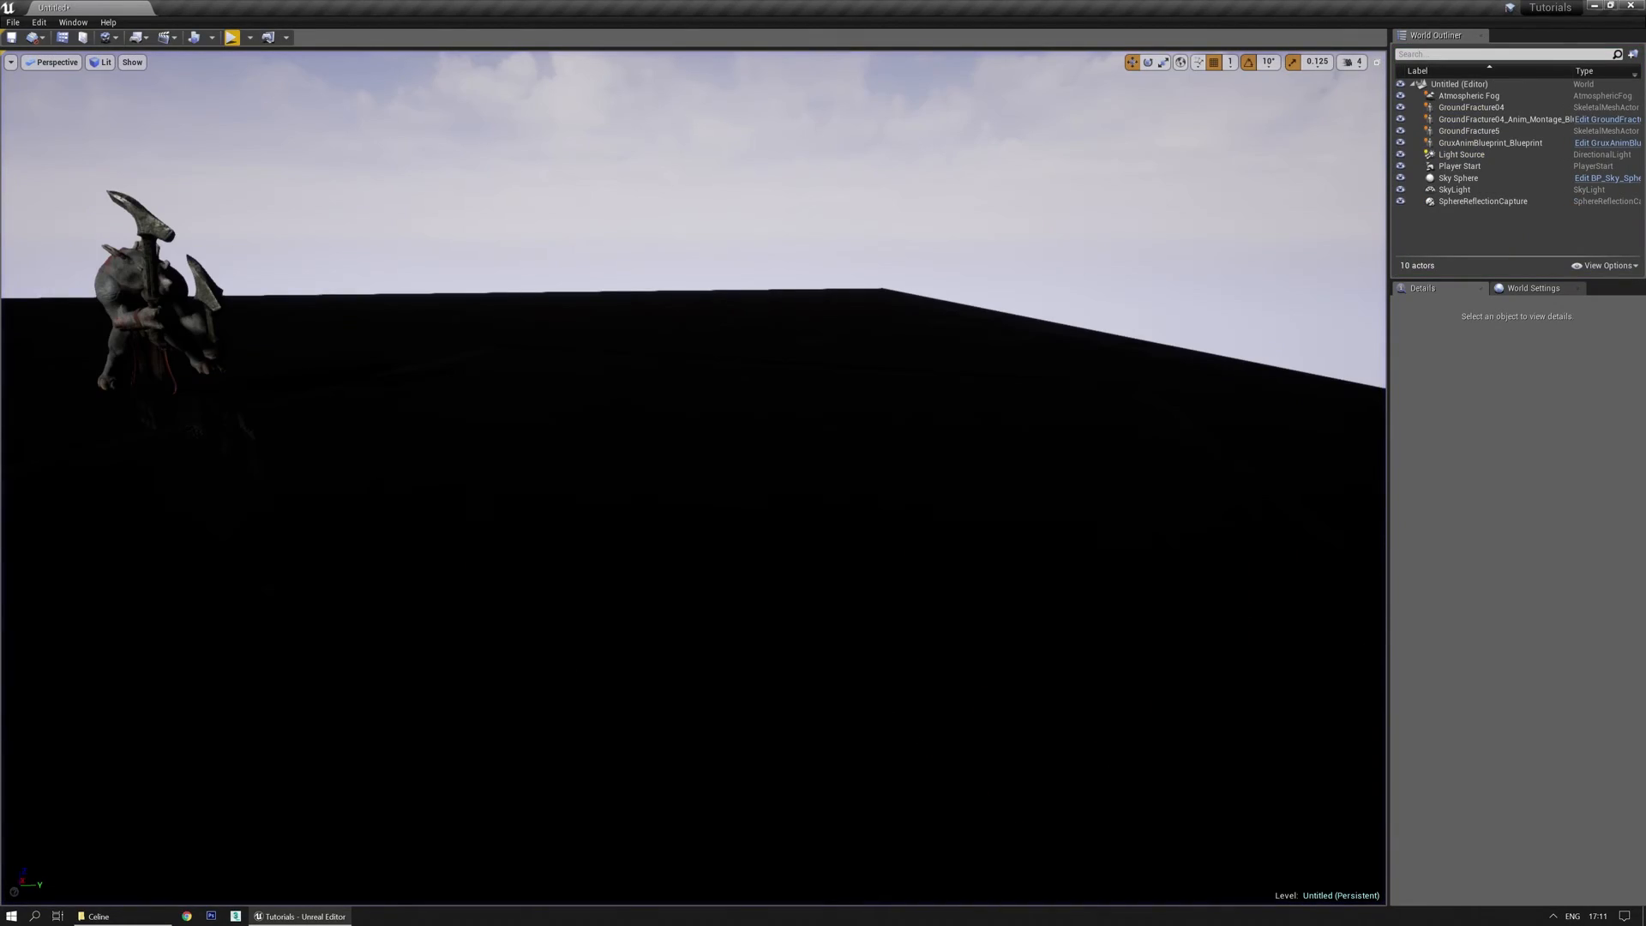
# Return to the particle system and set the first point of the Cracks emitter's Start Size curve to V1 5 and V2 4 on every axis.
pyautogui.moveTo(0, 233); pyautogui.dragTo(634, 233)
pyautogui.doubleClick(634, 233)
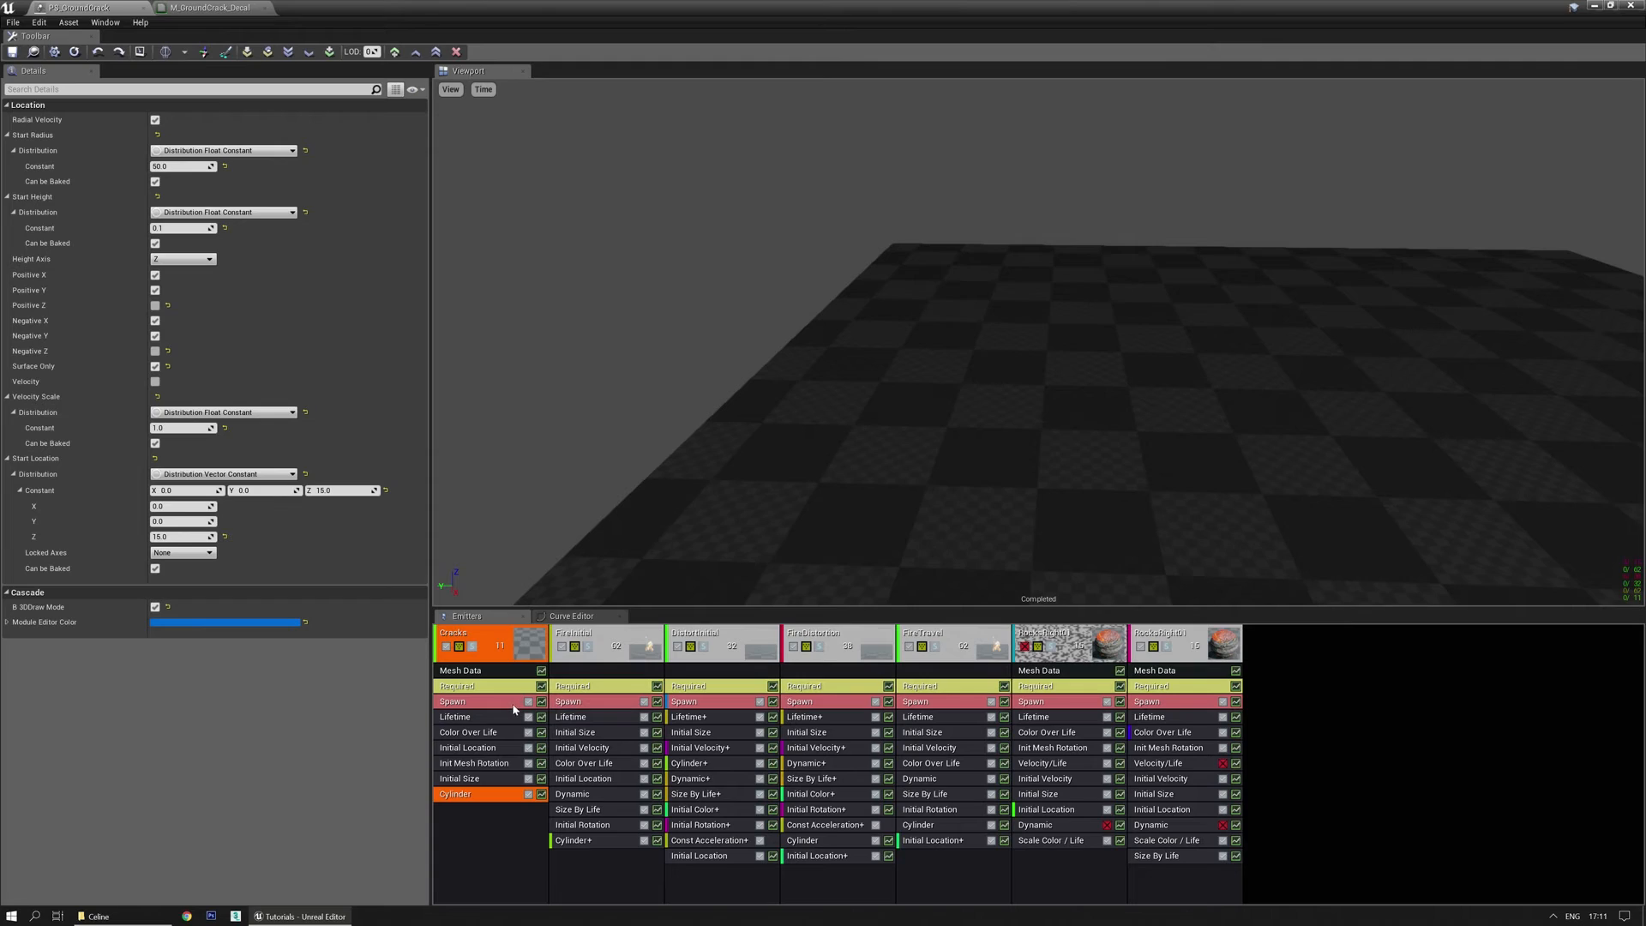
pyautogui.click(460, 778)
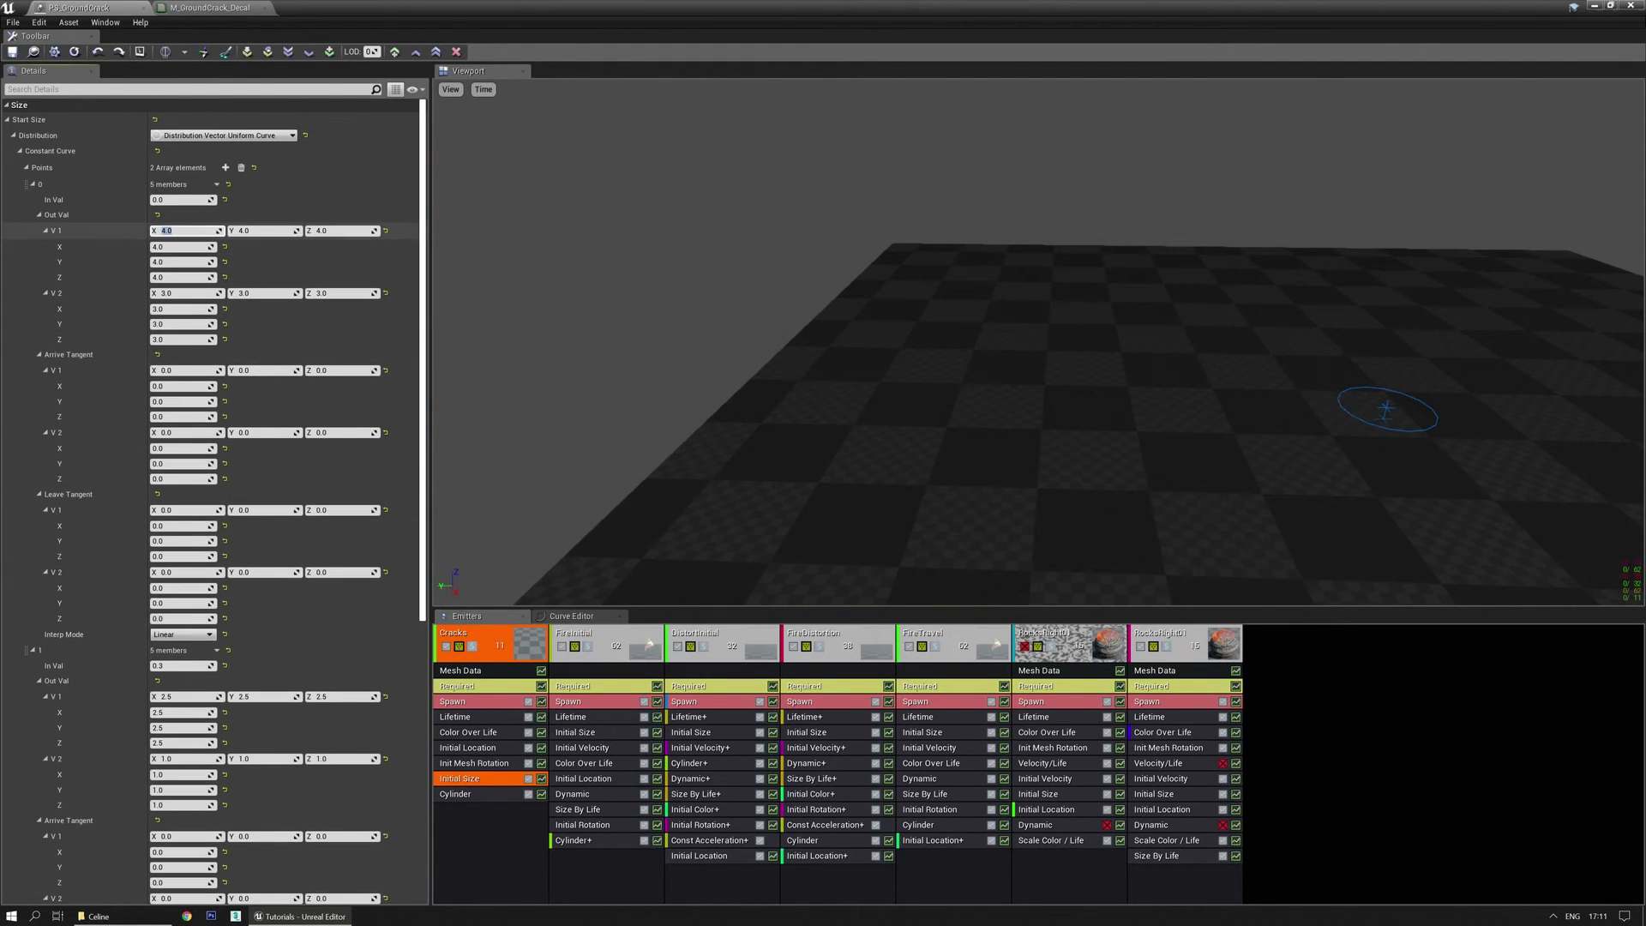
pyautogui.write('5')
pyautogui.press('Tab')
pyautogui.write('5')
pyautogui.press('Tab')
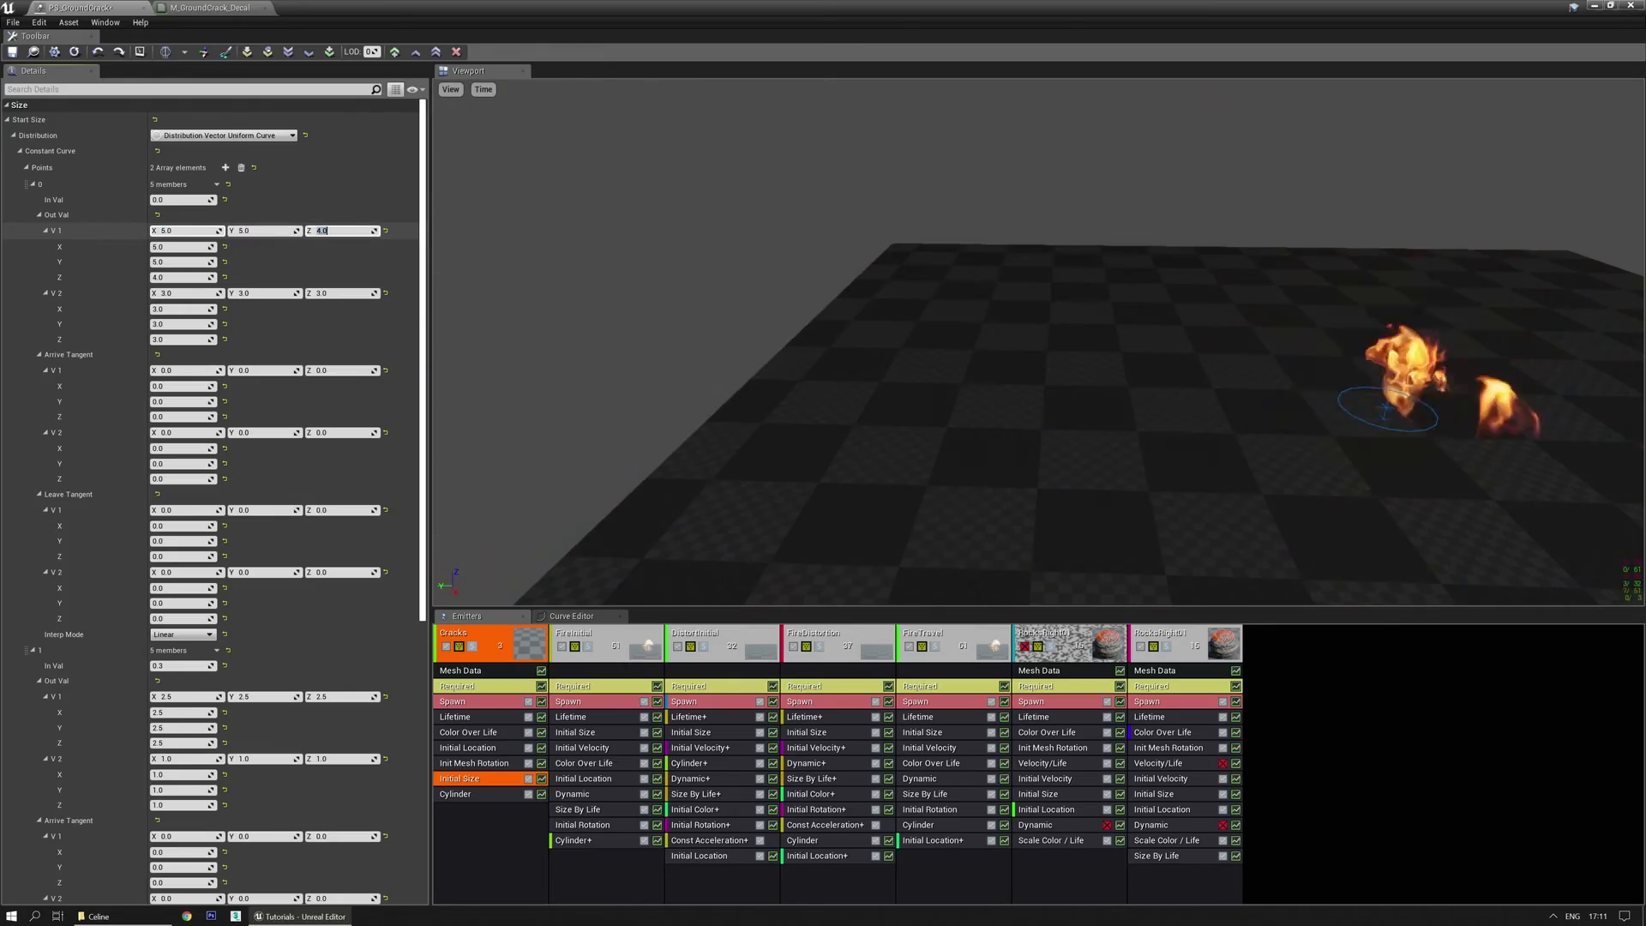
pyautogui.press('Tab')
pyautogui.press('Tab')
pyautogui.press('Tab')
pyautogui.write('4')
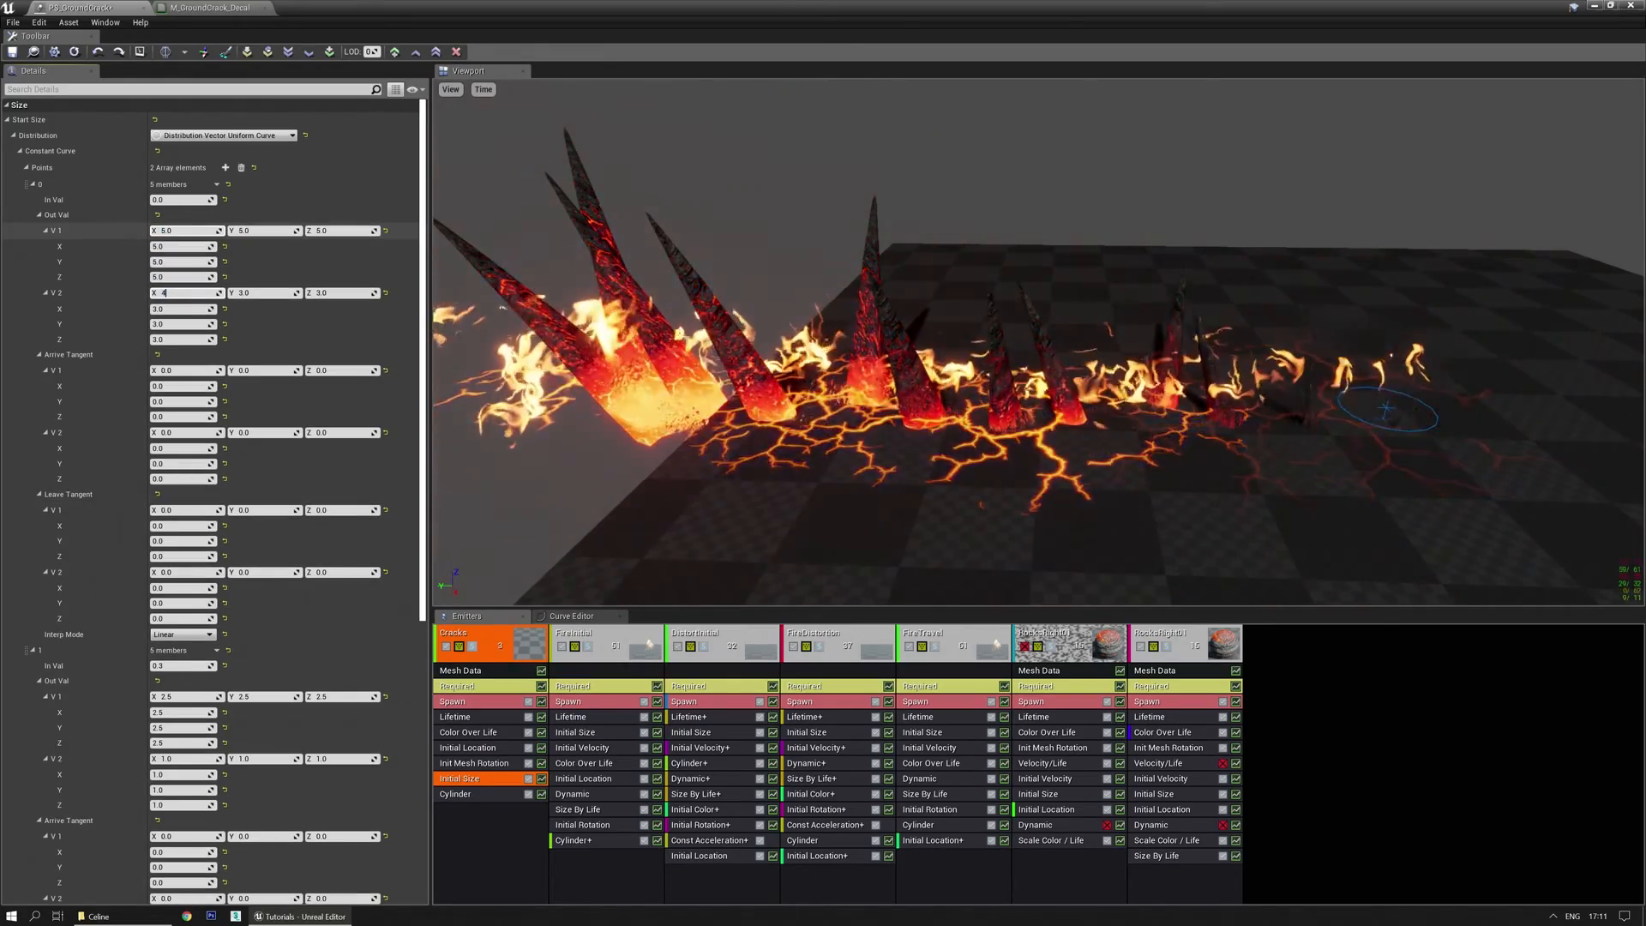
pyautogui.press('Tab')
pyautogui.write('4')
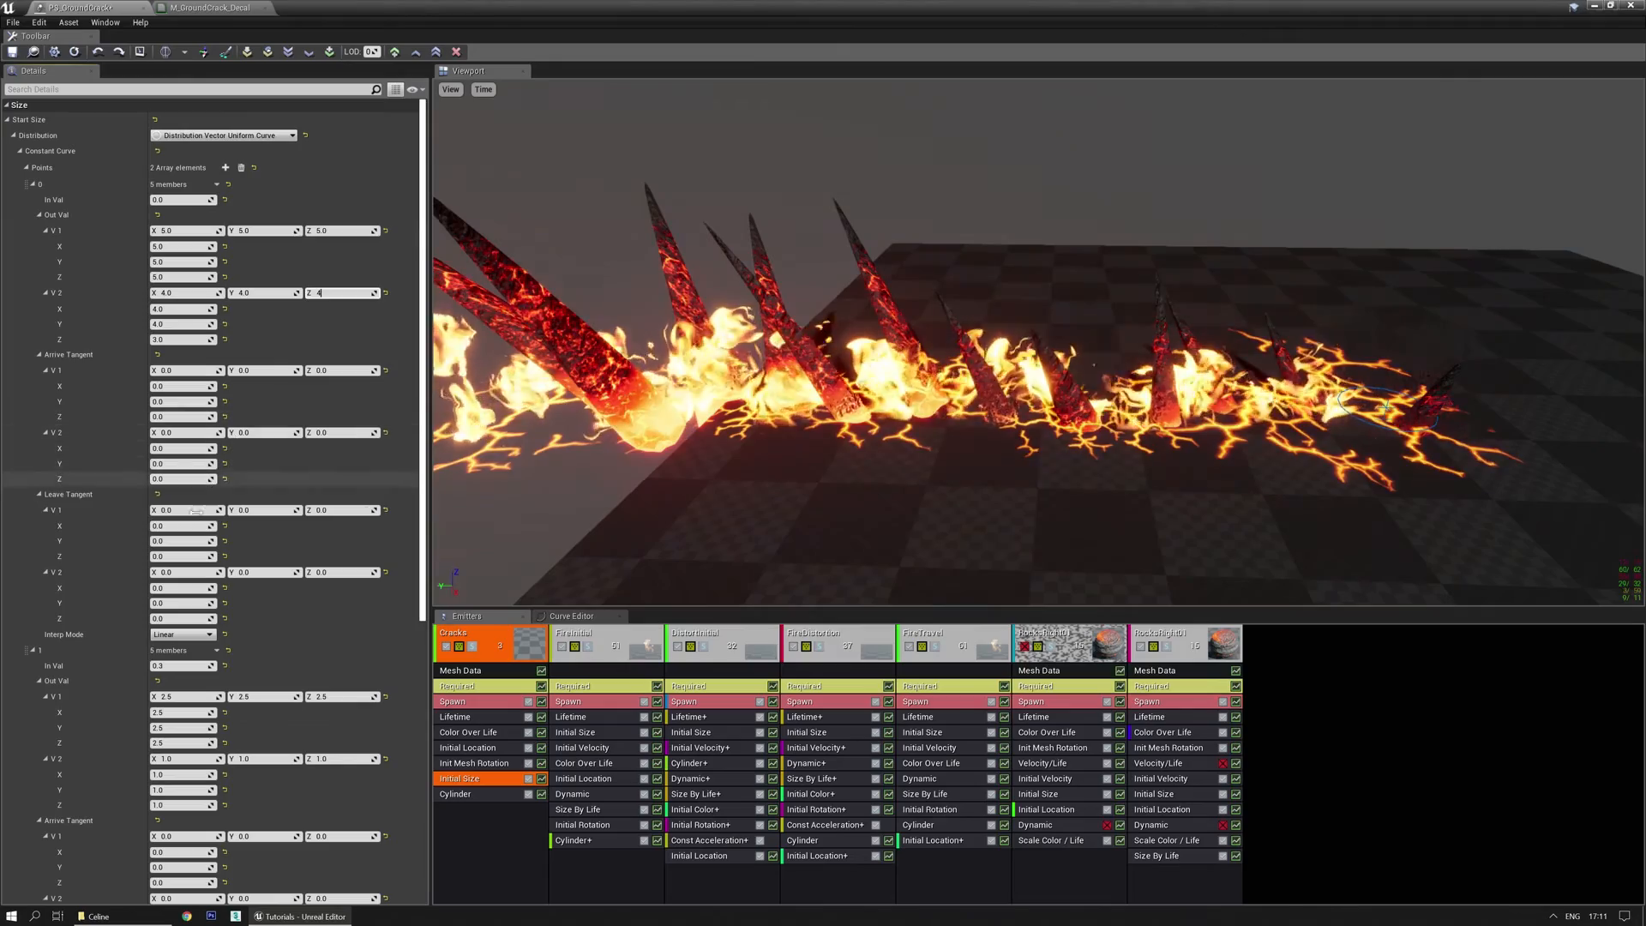
# Set the second point of the Start Size curve to V1 3 and V2 2 on X, Y and Z.
pyautogui.scroll(-4, 203, 665)
pyautogui.write('3')
pyautogui.press('Tab')
pyautogui.write('3')
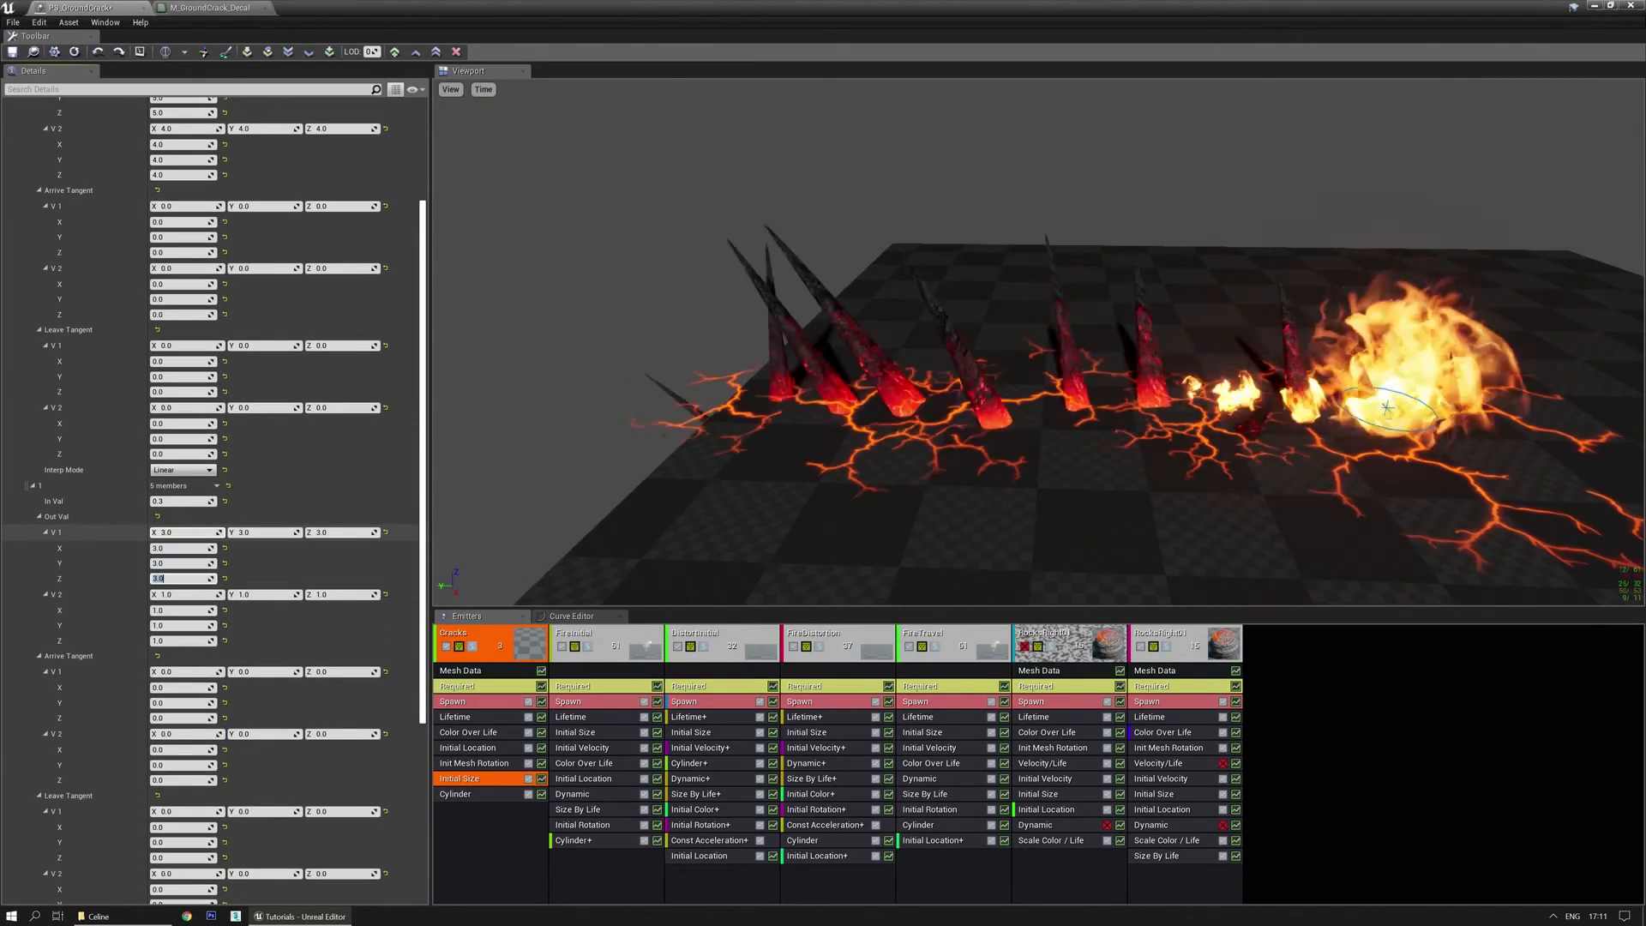
pyautogui.press('Tab')
pyautogui.write('2')
pyautogui.press('Tab')
pyautogui.write('2')
pyautogui.press('Tab')
pyautogui.write('2')
pyautogui.press('Return')
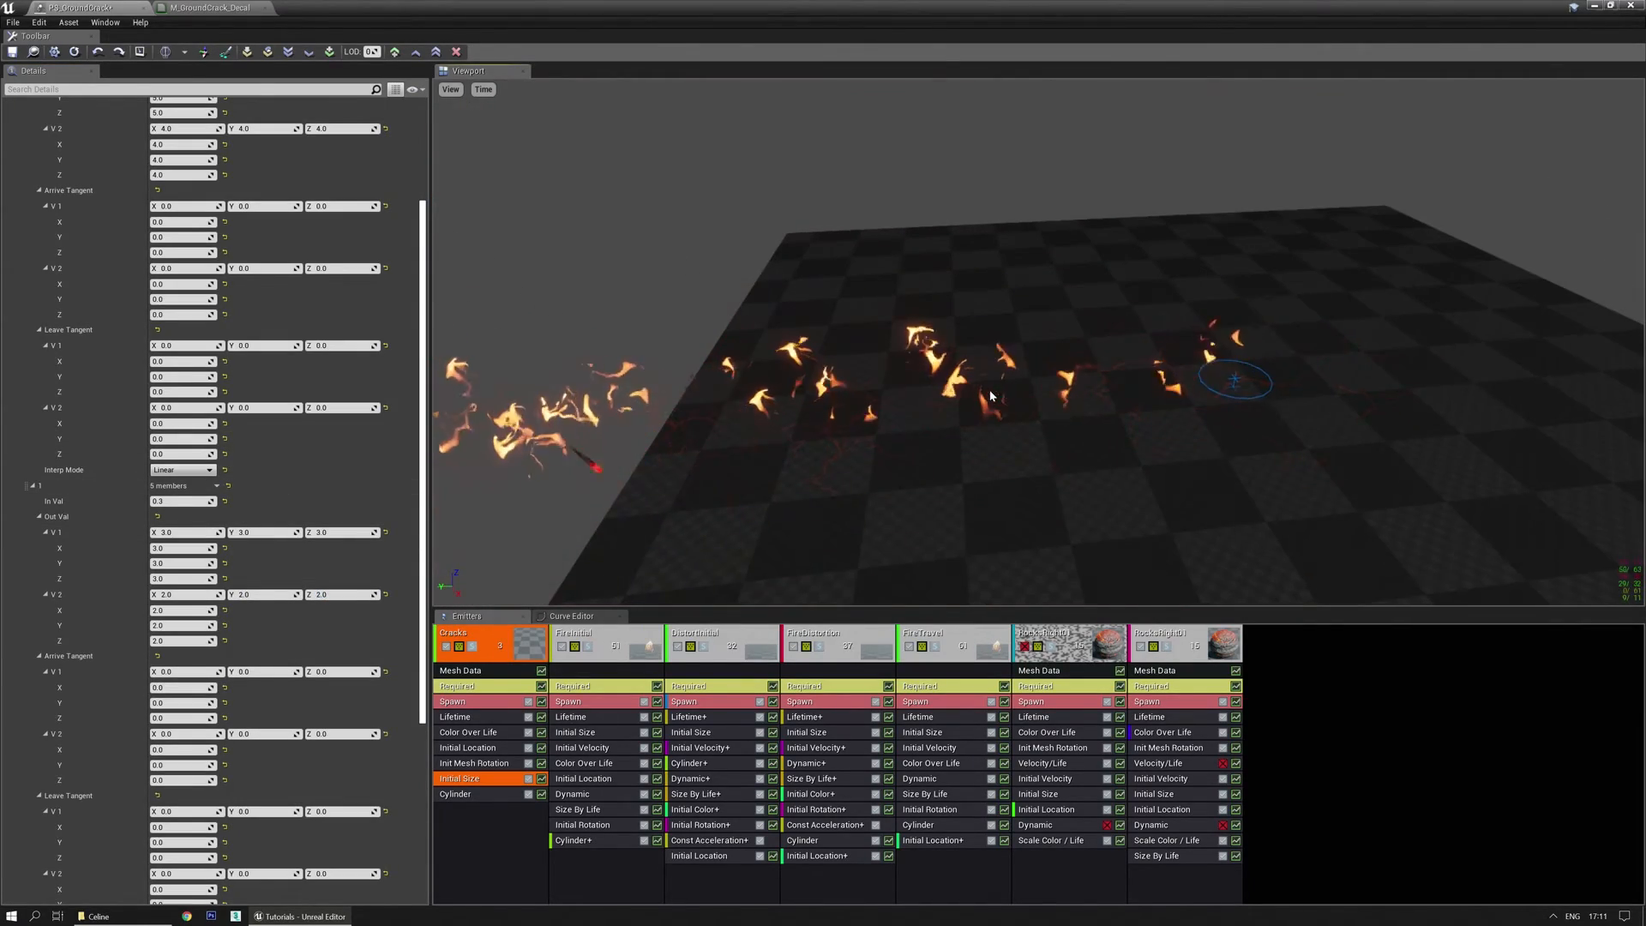
# Change the Cracks emitter's Start Size curve keys to Curve Auto interpolation in the curve editor, and return to the emitters.
pyautogui.moveTo(924, 528); pyautogui.dragTo(913, 533)
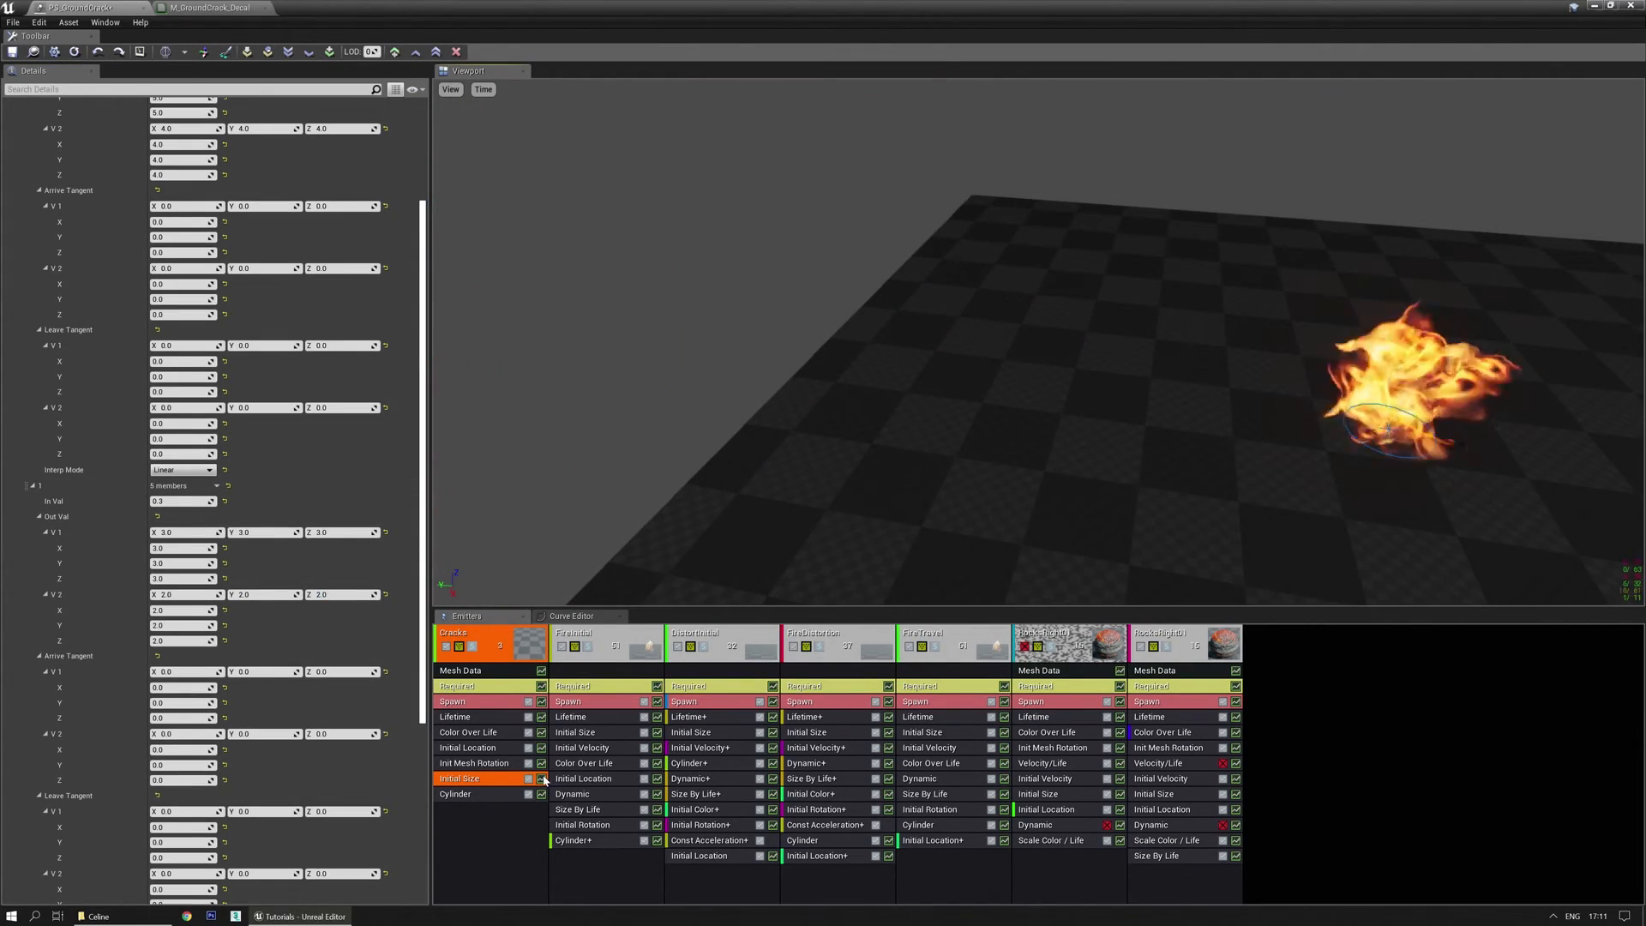
pyautogui.click(571, 616)
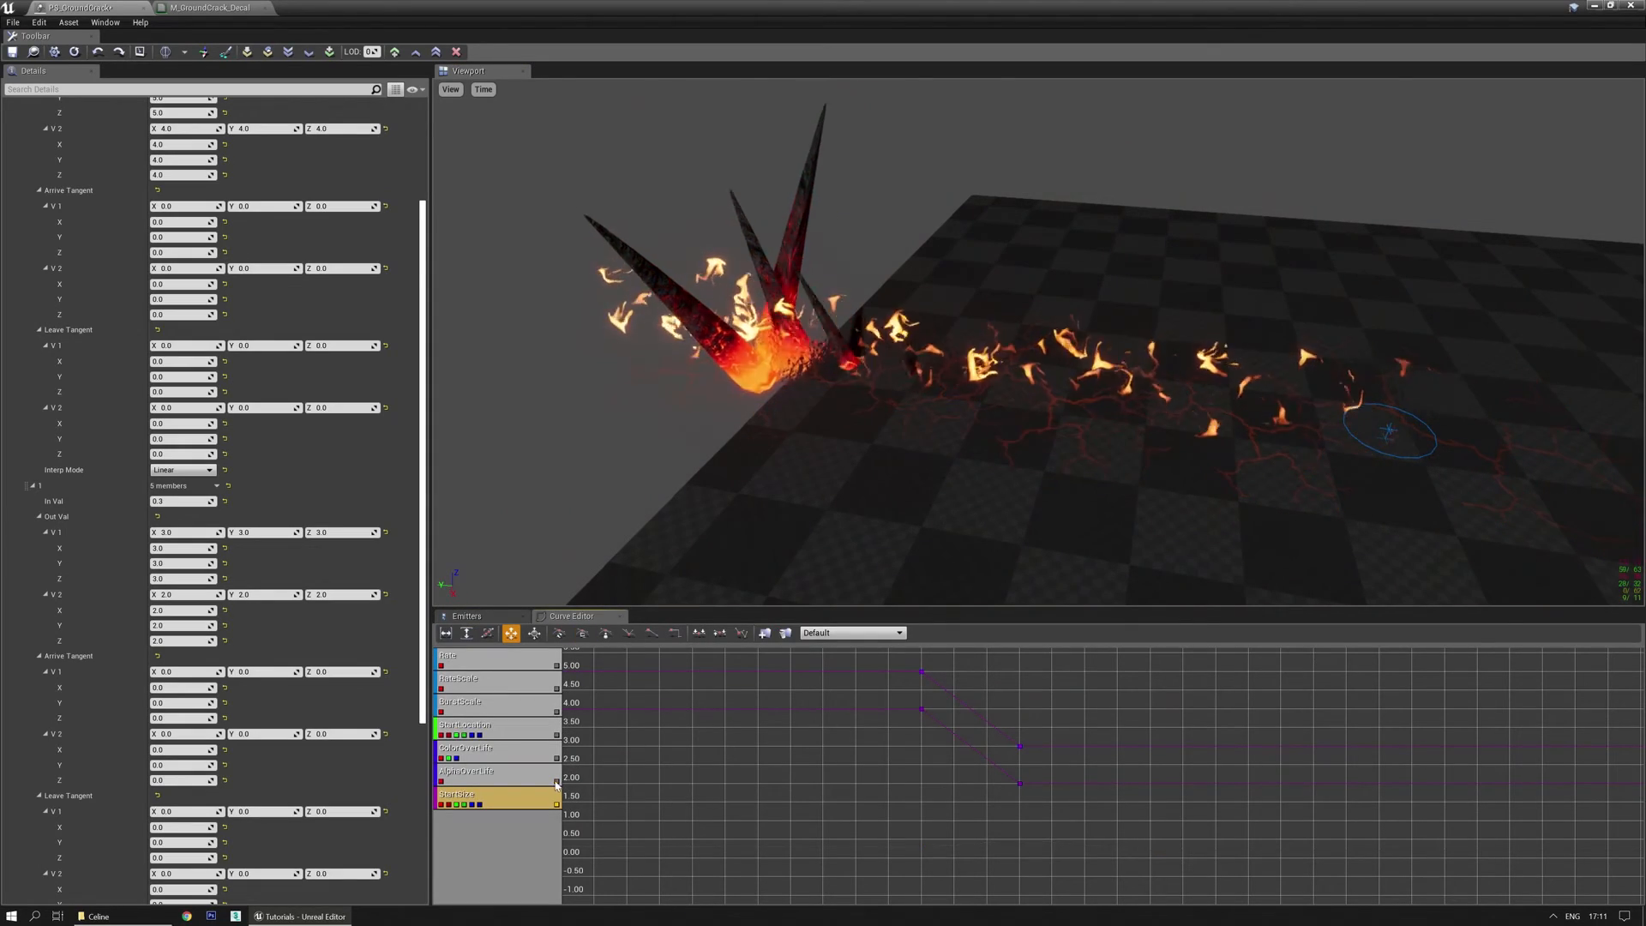
pyautogui.scroll(-4, 841, 785)
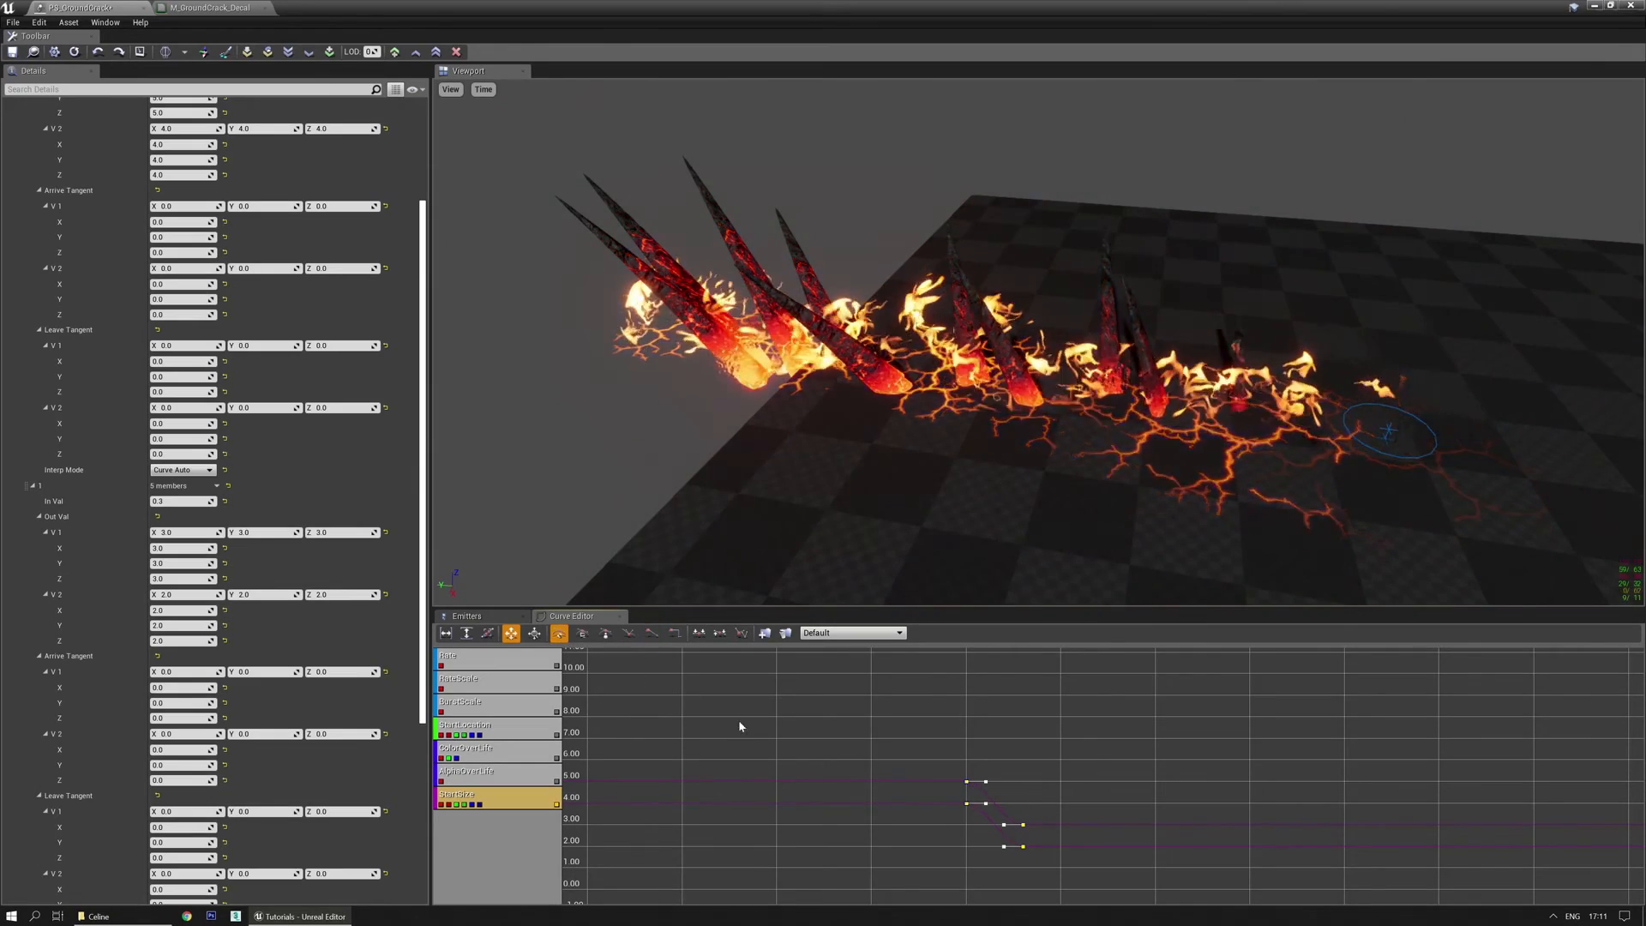
pyautogui.click(603, 711)
pyautogui.click(476, 615)
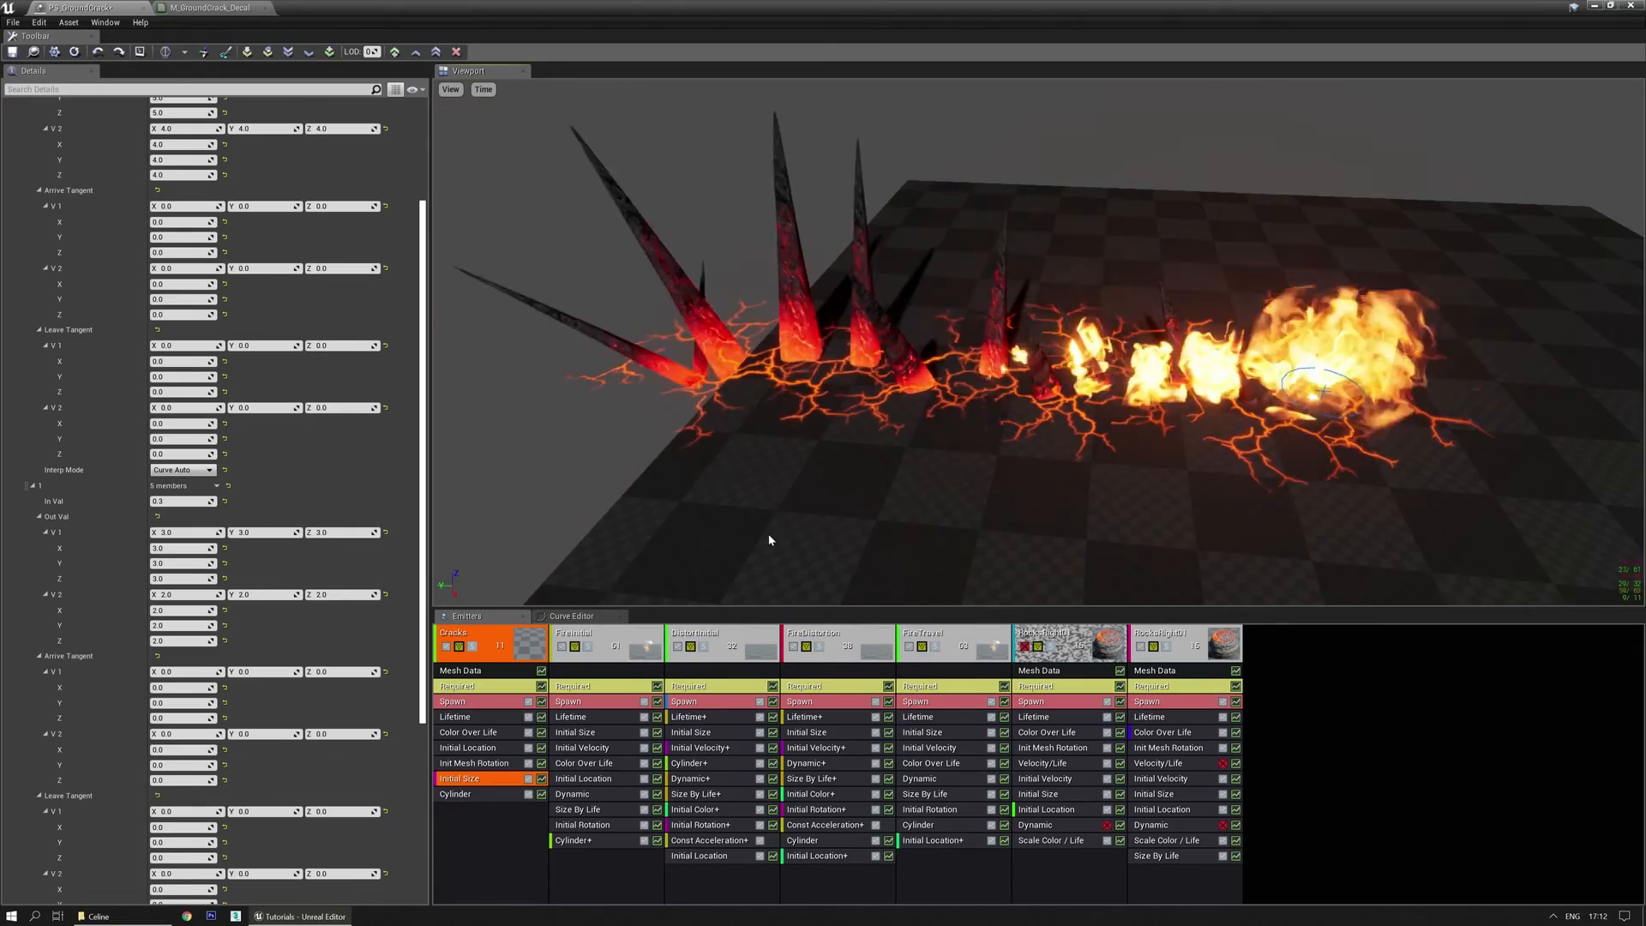
# Inspect the Cracks emitter's Init Mesh Rotation module and examine the effect from several angles.
pyautogui.click(489, 764)
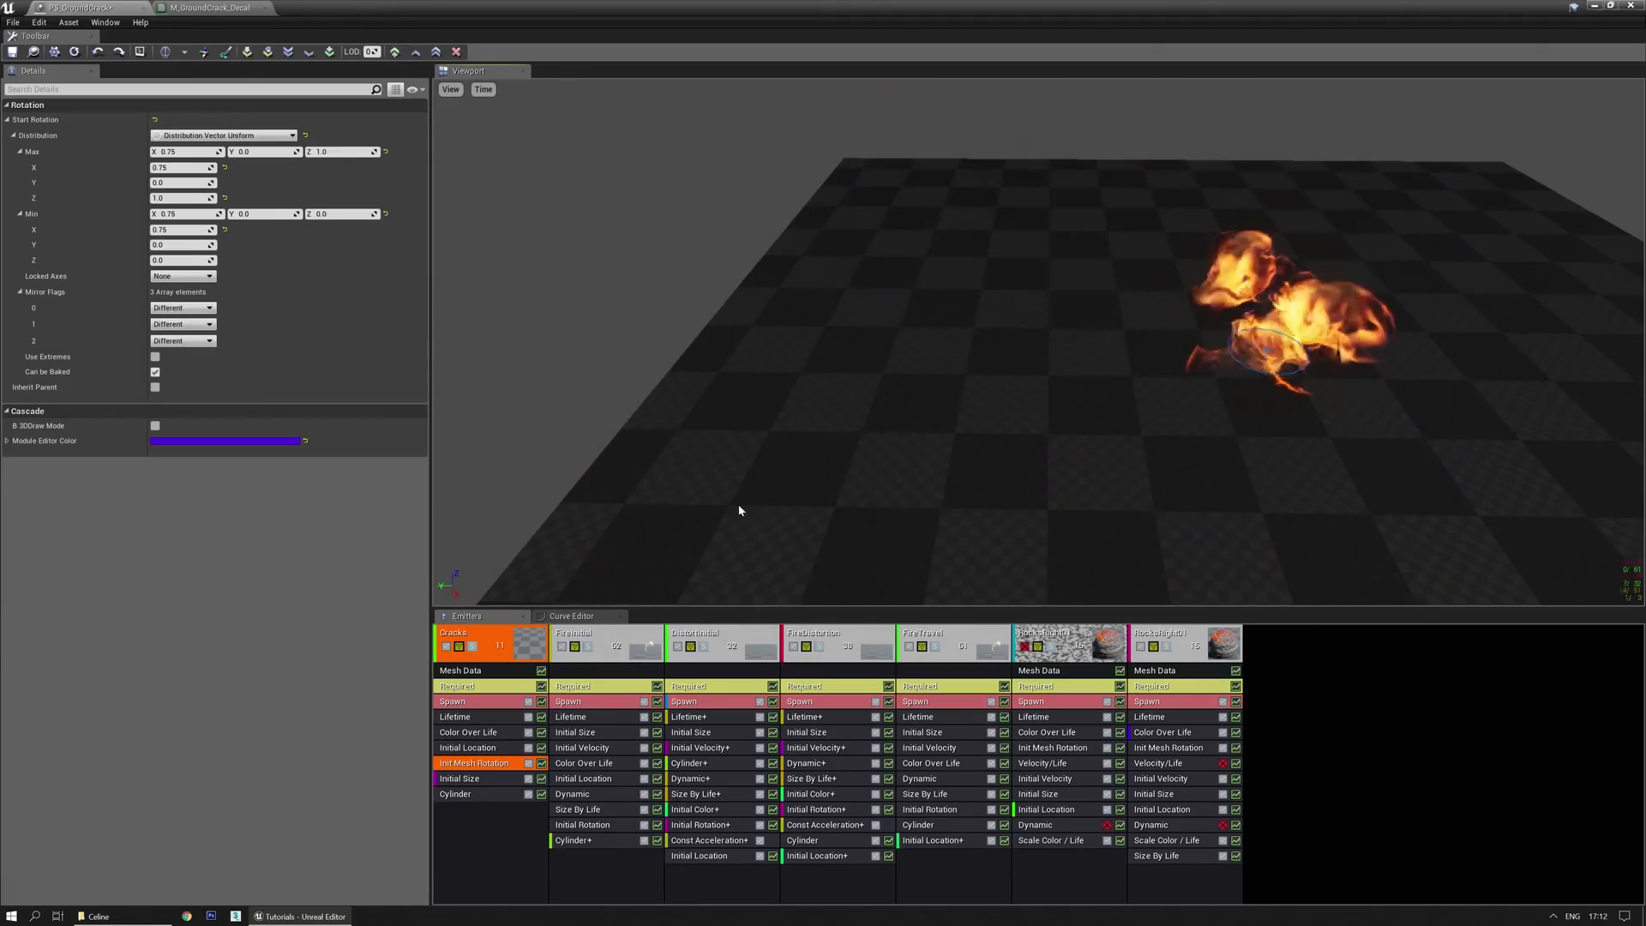
pyautogui.moveTo(730, 507); pyautogui.dragTo(759, 524)
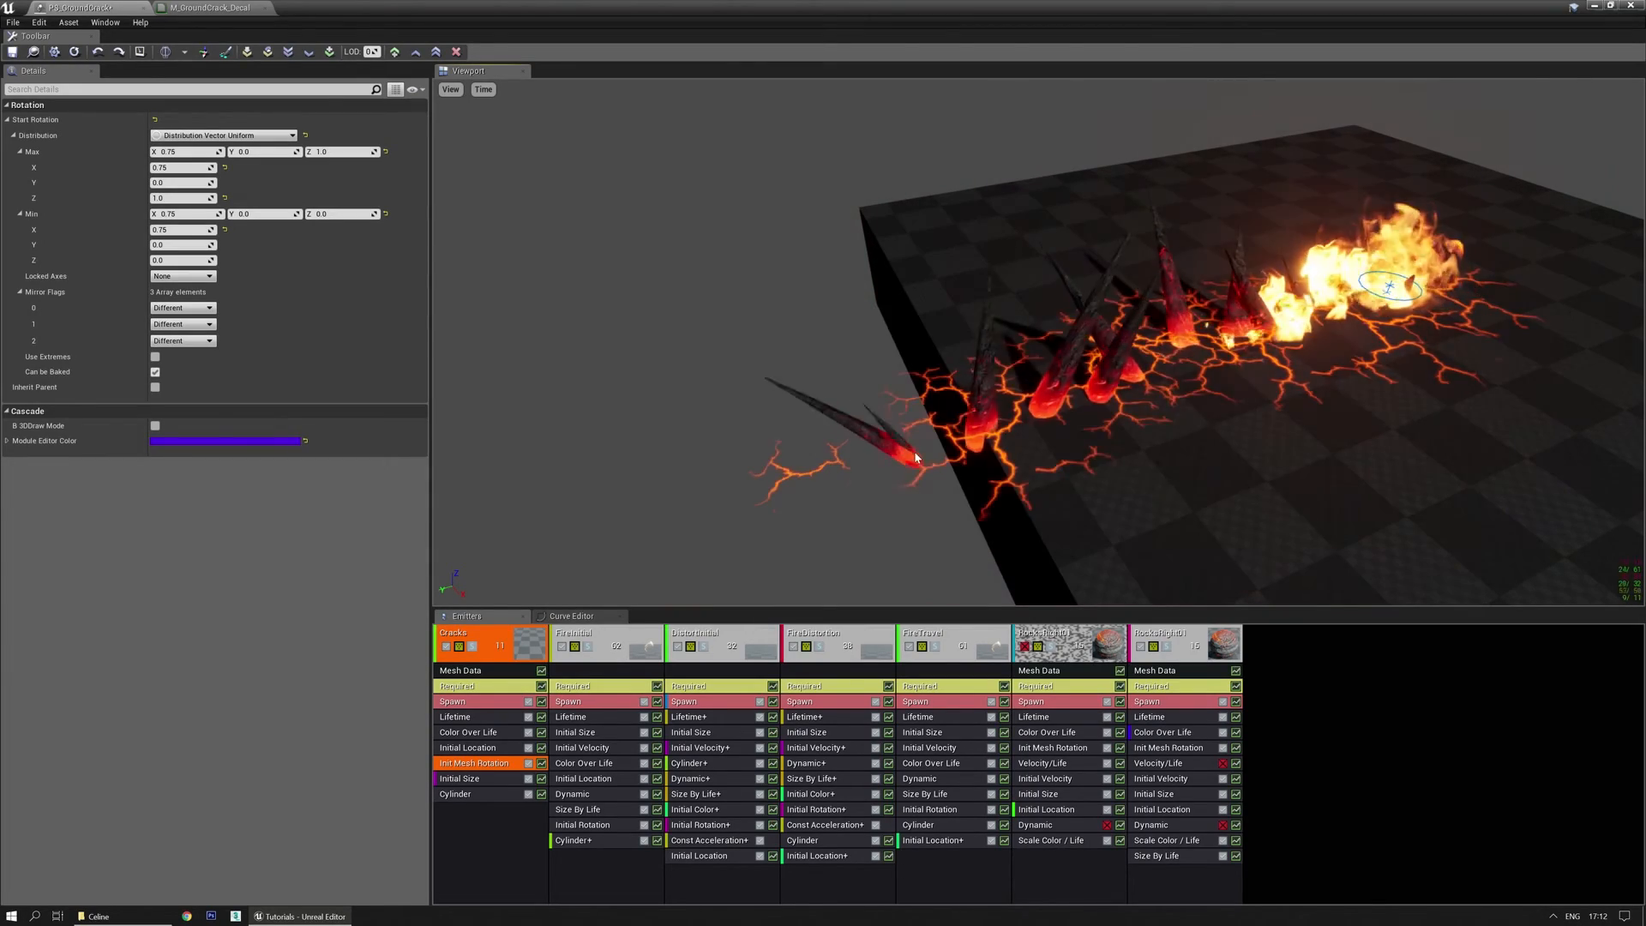
pyautogui.moveTo(986, 402); pyautogui.dragTo(881, 399, button='right')
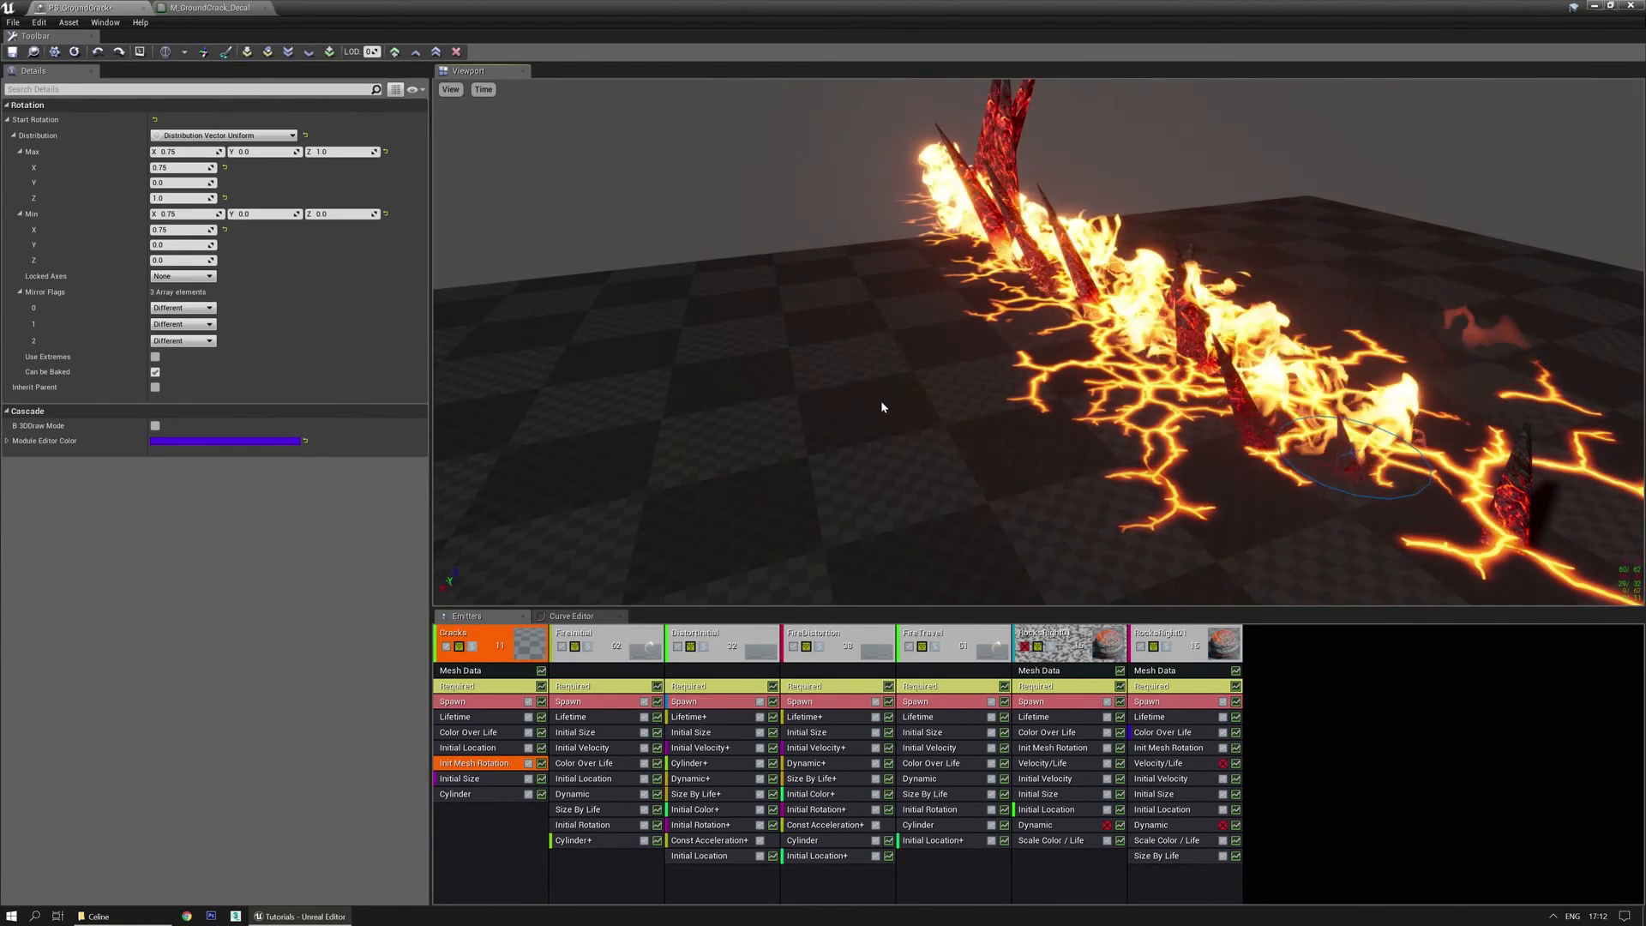
# Switch to the level editor, play the level to check the enlarged cracks, and stop the play session.
pyautogui.moveTo(1294, 12); pyautogui.dragTo(1, 206)
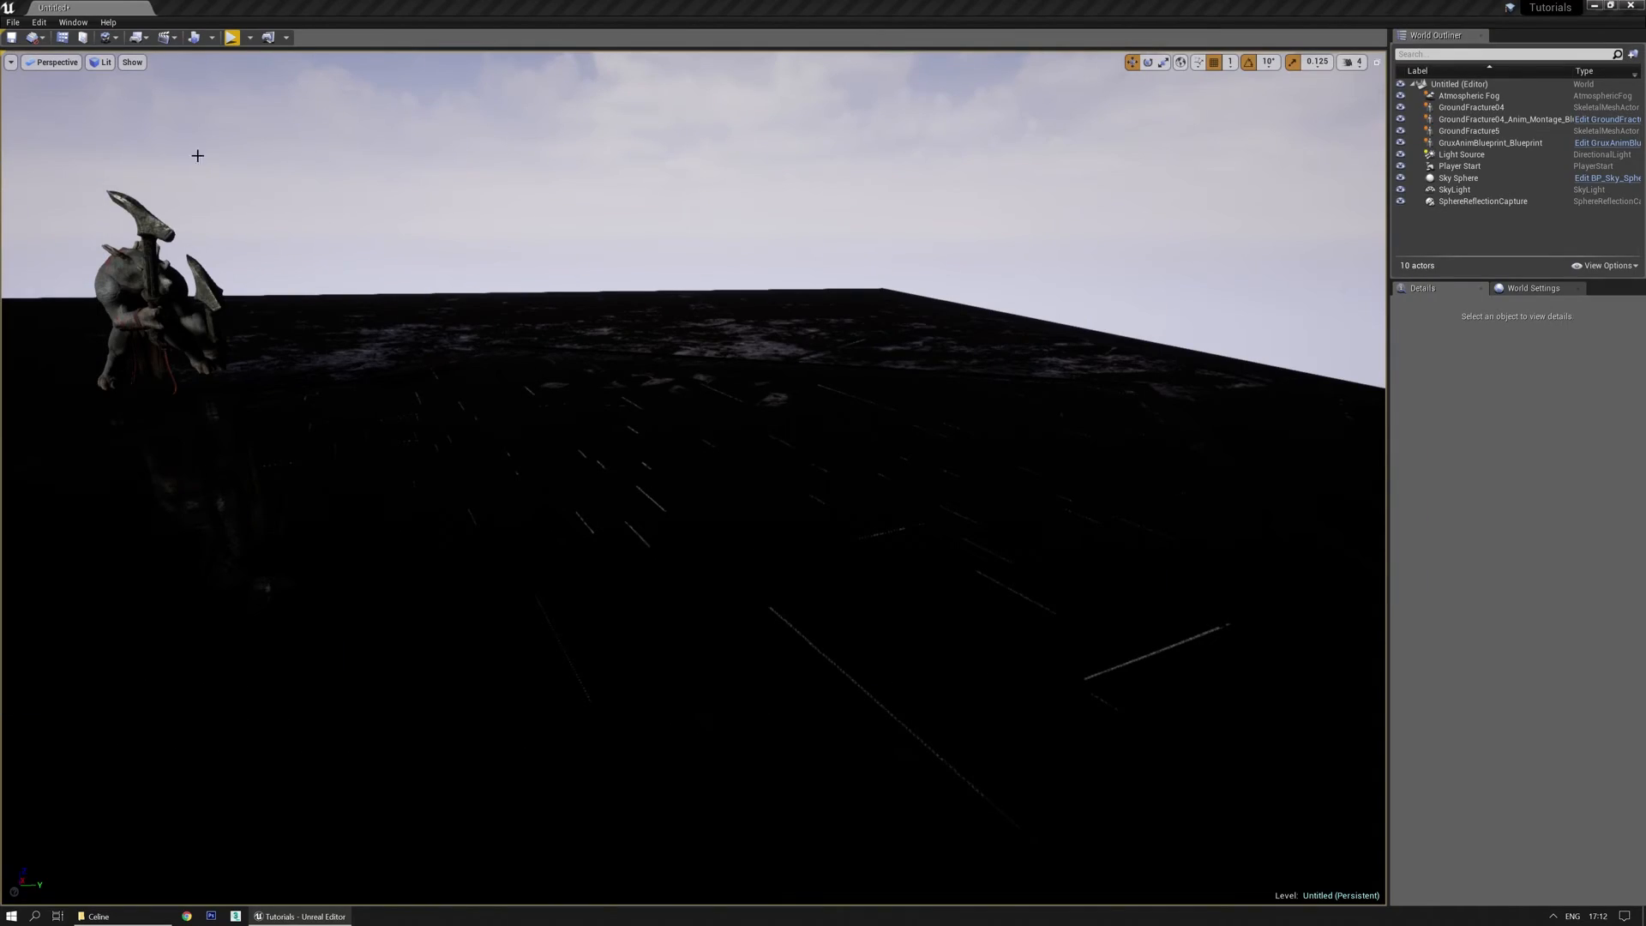
pyautogui.click(230, 37)
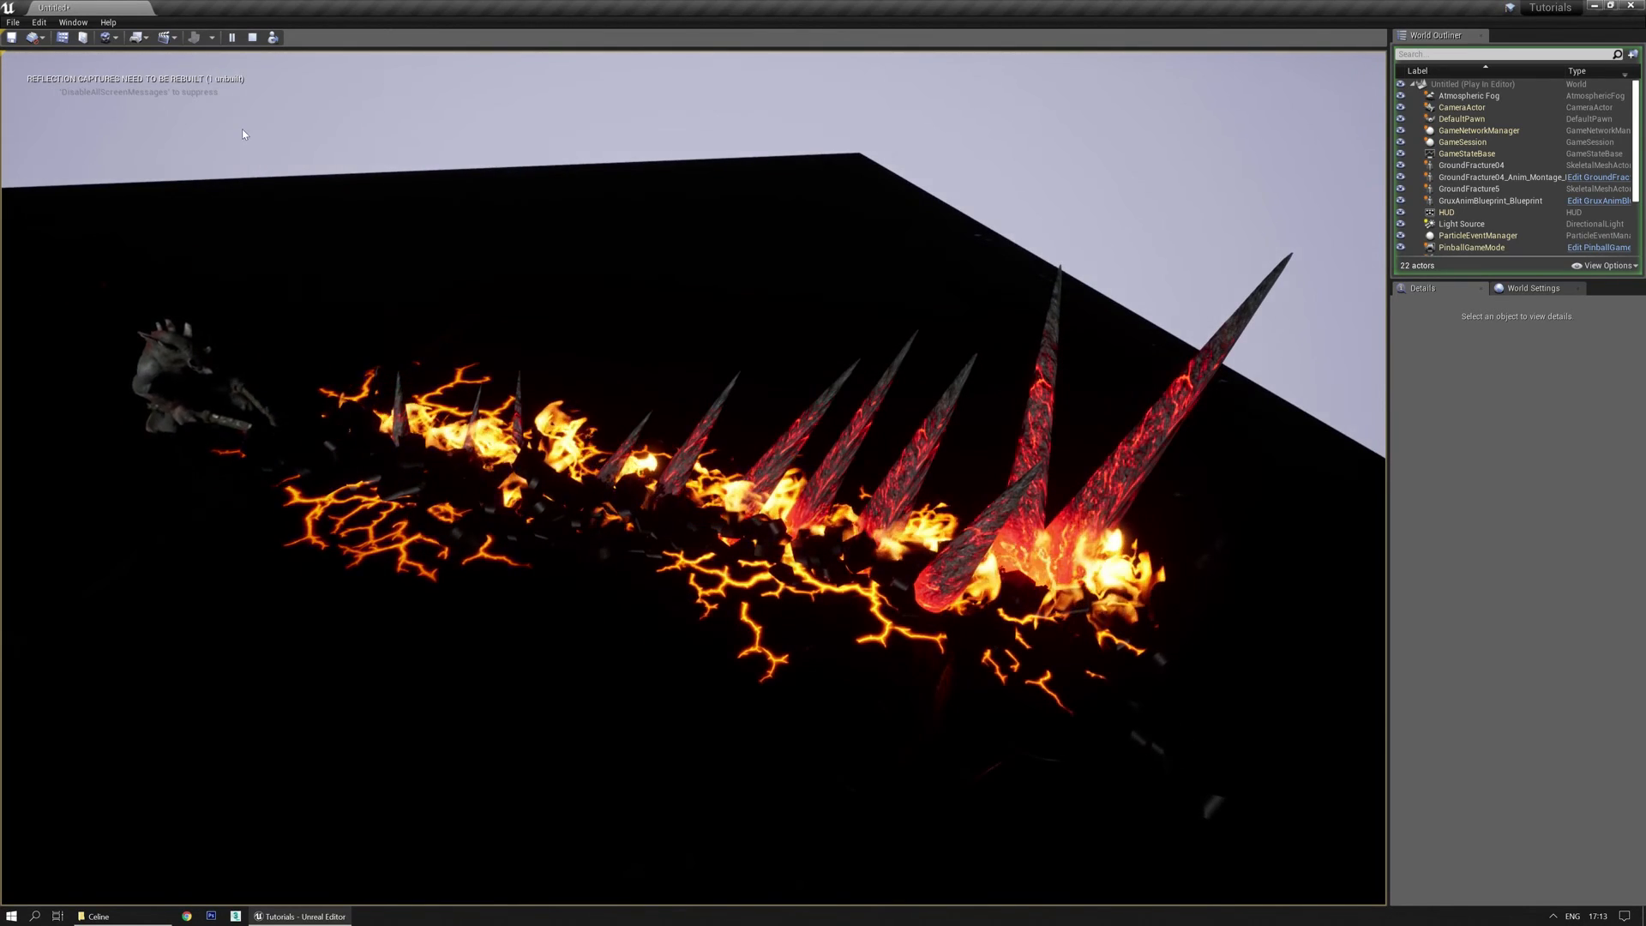
pyautogui.press('Escape')
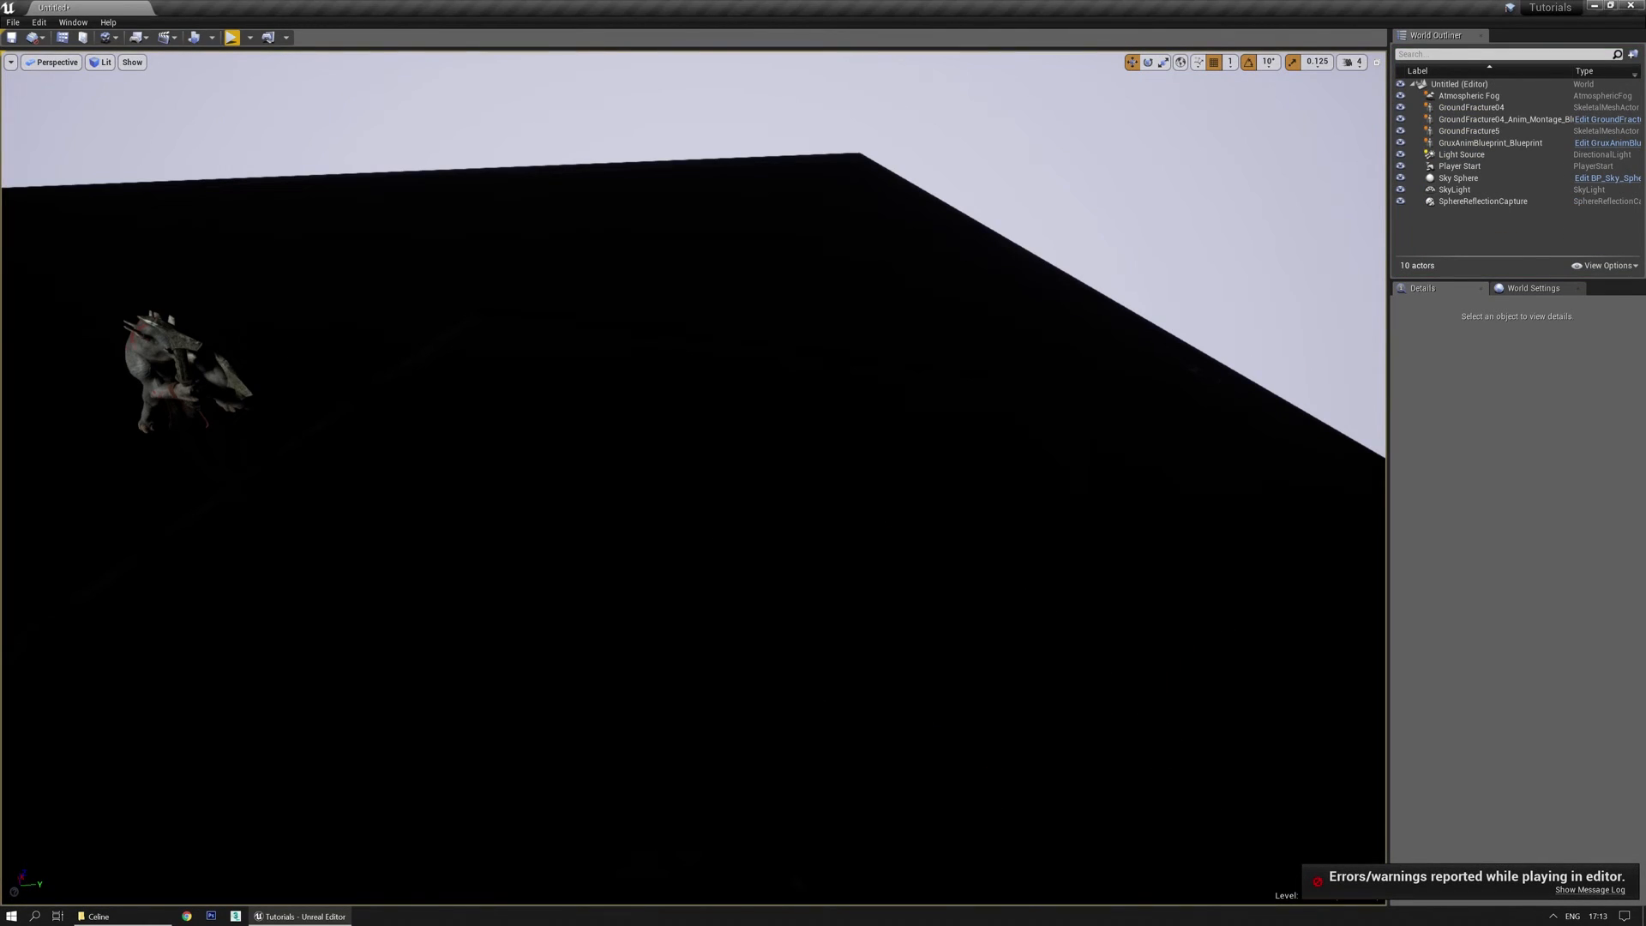
# Open the M_Pixeldepth material from the Materials folder in the Content Browser and maximize its editor.
pyautogui.moveTo(0, 261); pyautogui.dragTo(567, 249)
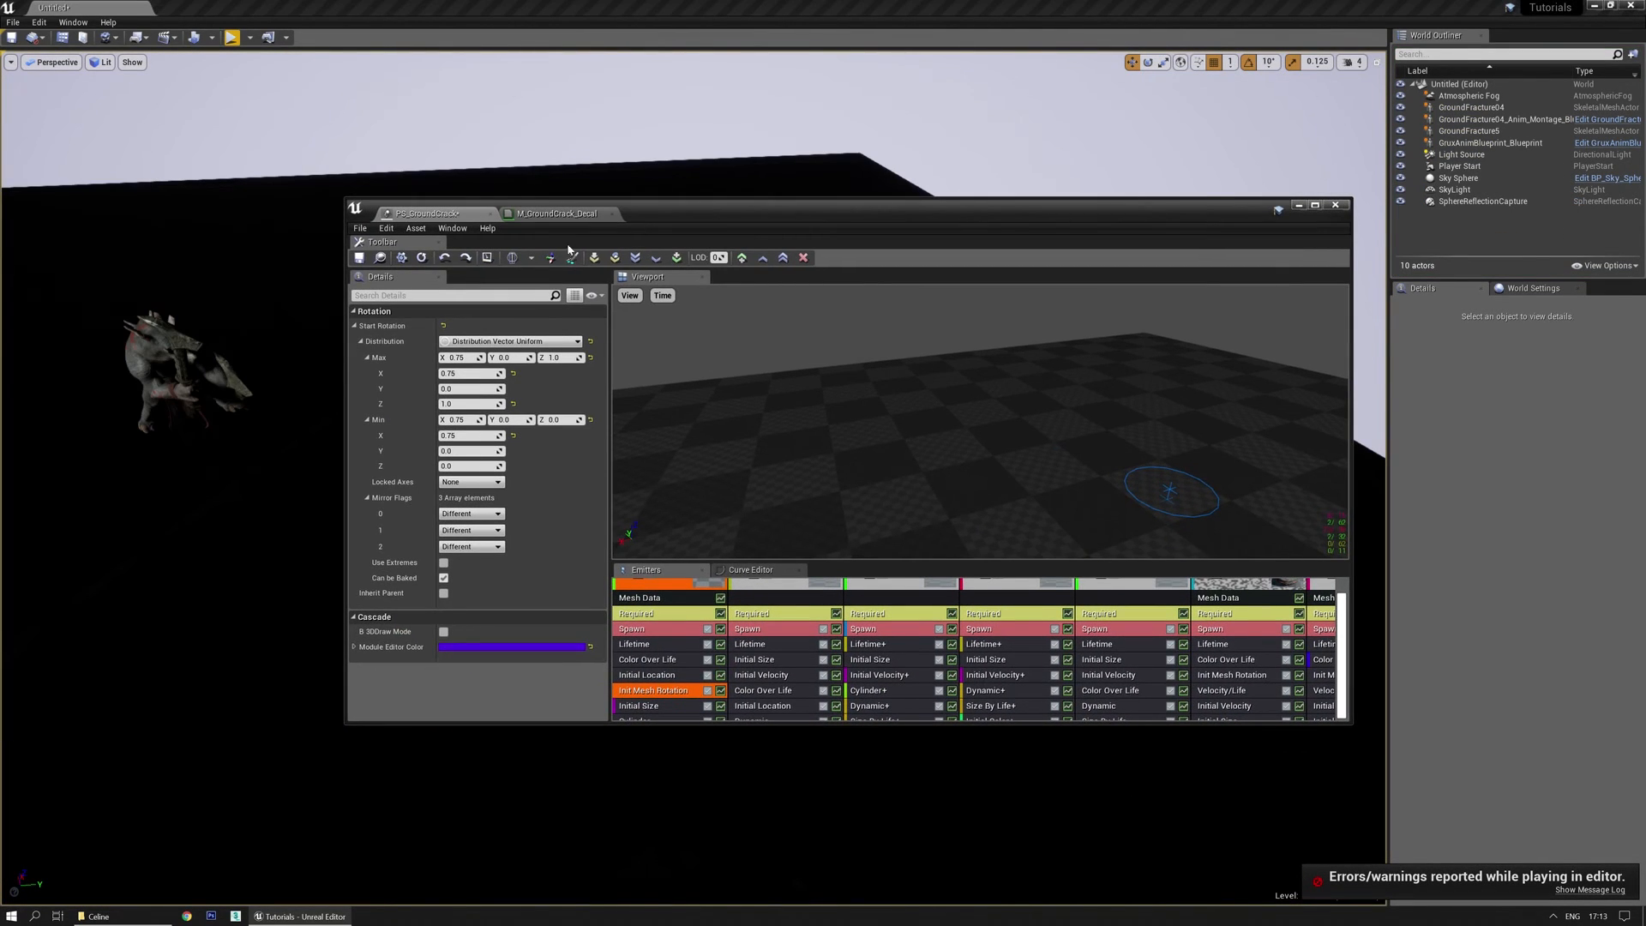
pyautogui.click(379, 257)
pyautogui.click(435, 289)
pyautogui.click(438, 278)
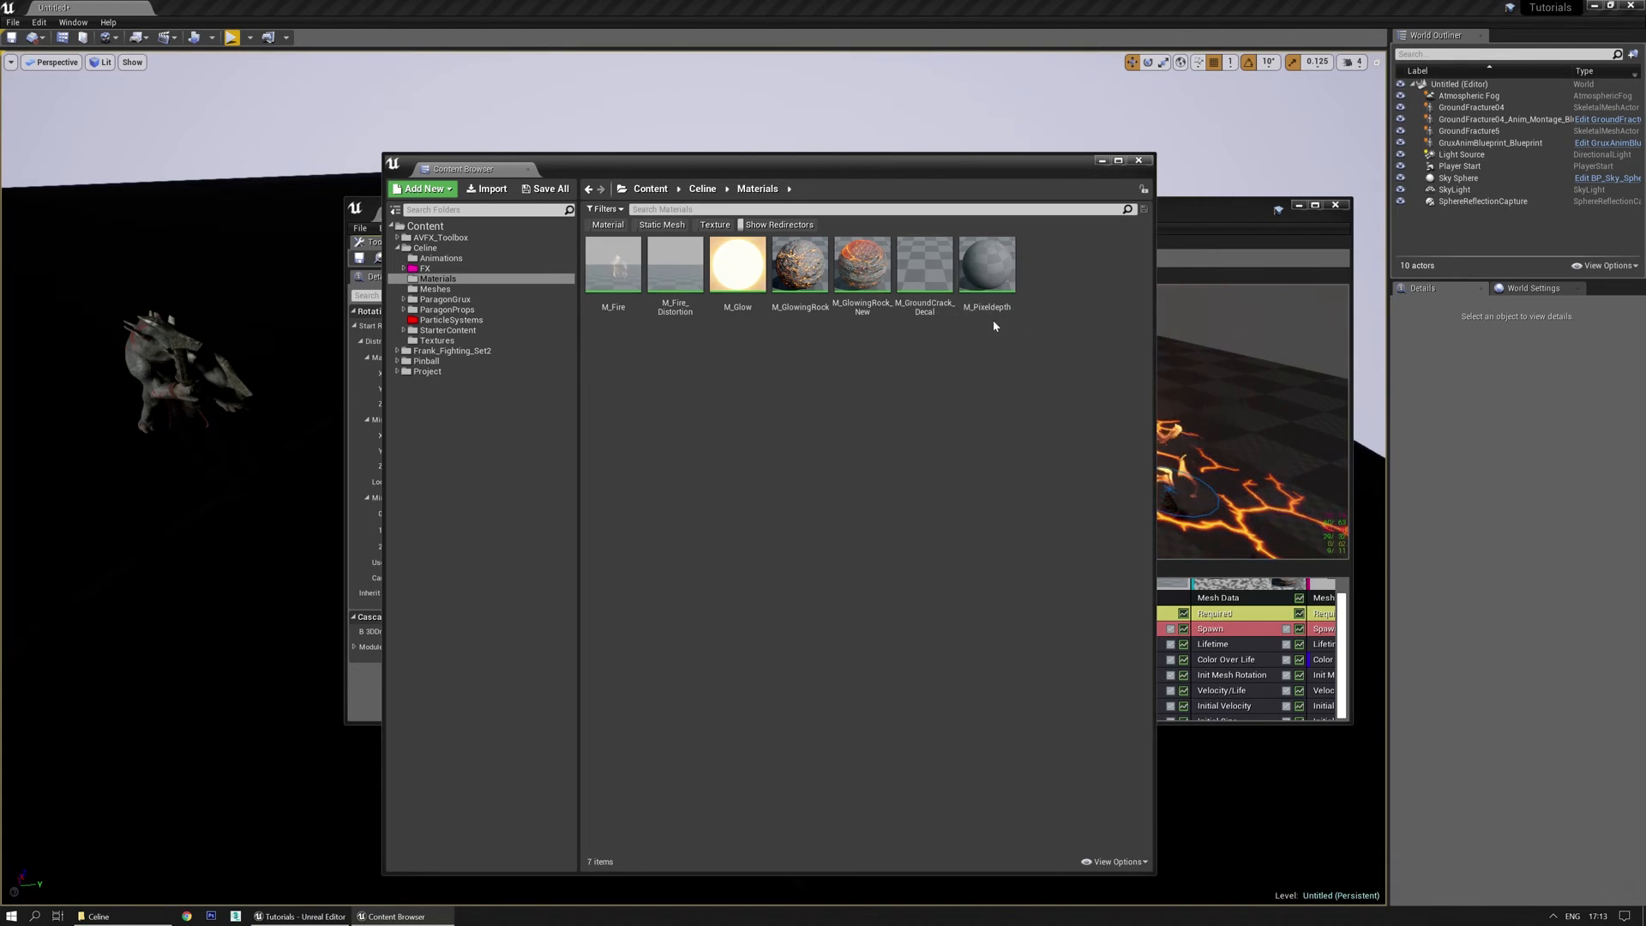
pyautogui.doubleClick(987, 270)
pyautogui.doubleClick(917, 216)
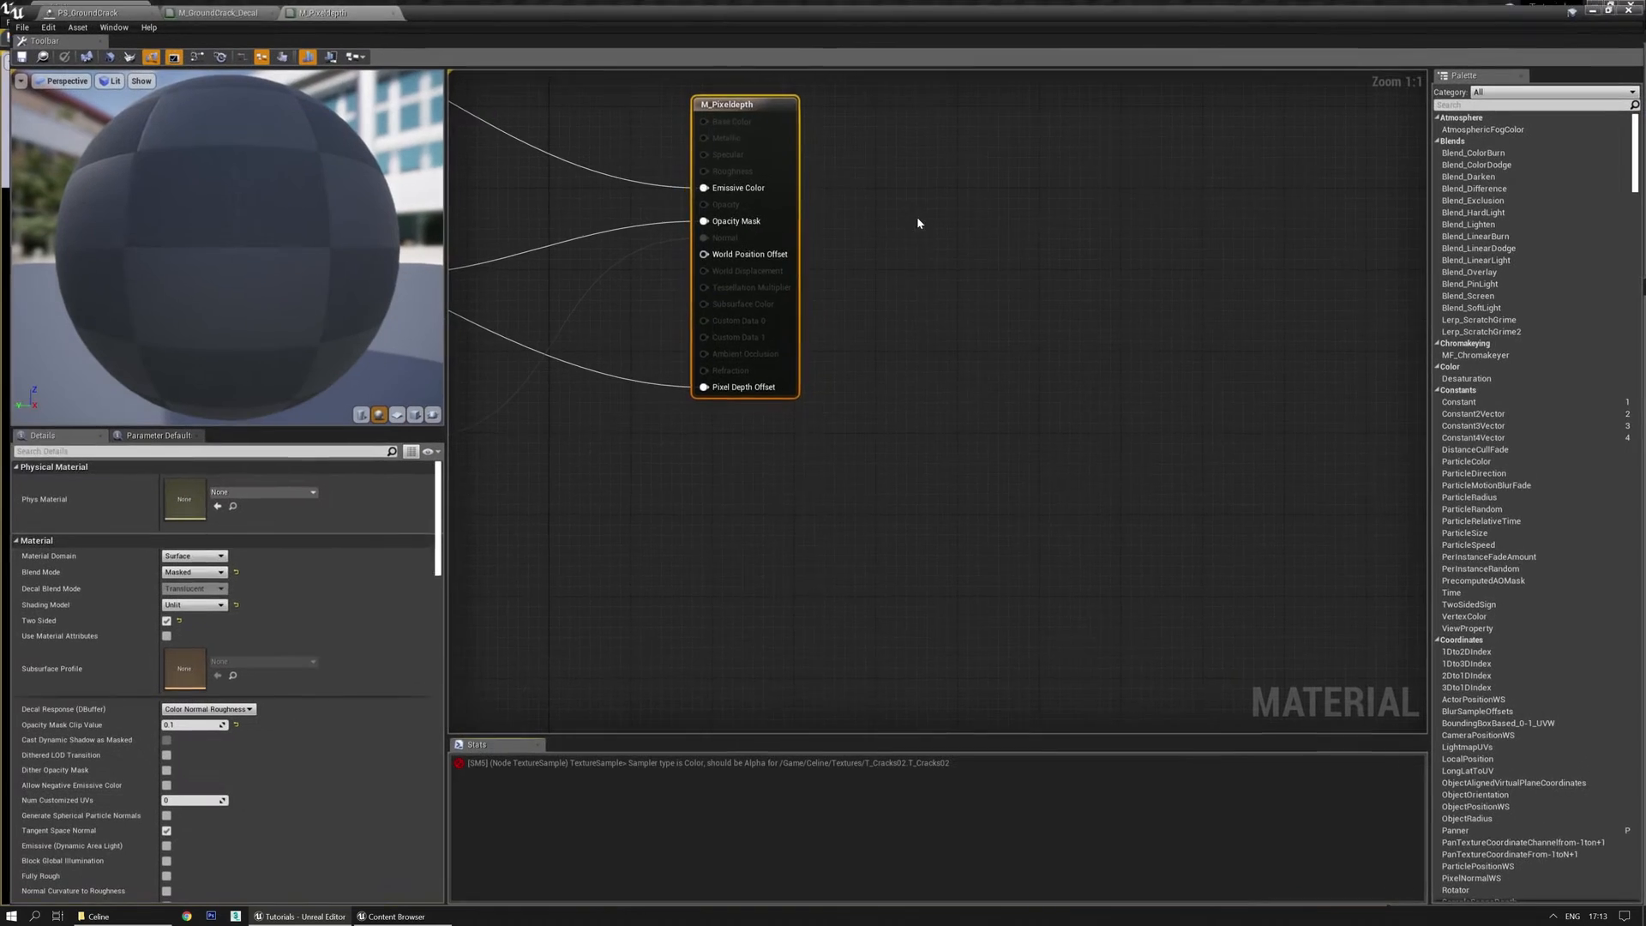
# Set the sampler type of the T_Cracks02 Texture Sample showing the error to Alpha.
pyautogui.moveTo(581, 325); pyautogui.dragTo(1216, 552, button='right')
pyautogui.scroll(-4, 861, 451)
pyautogui.scroll(4, 845, 503)
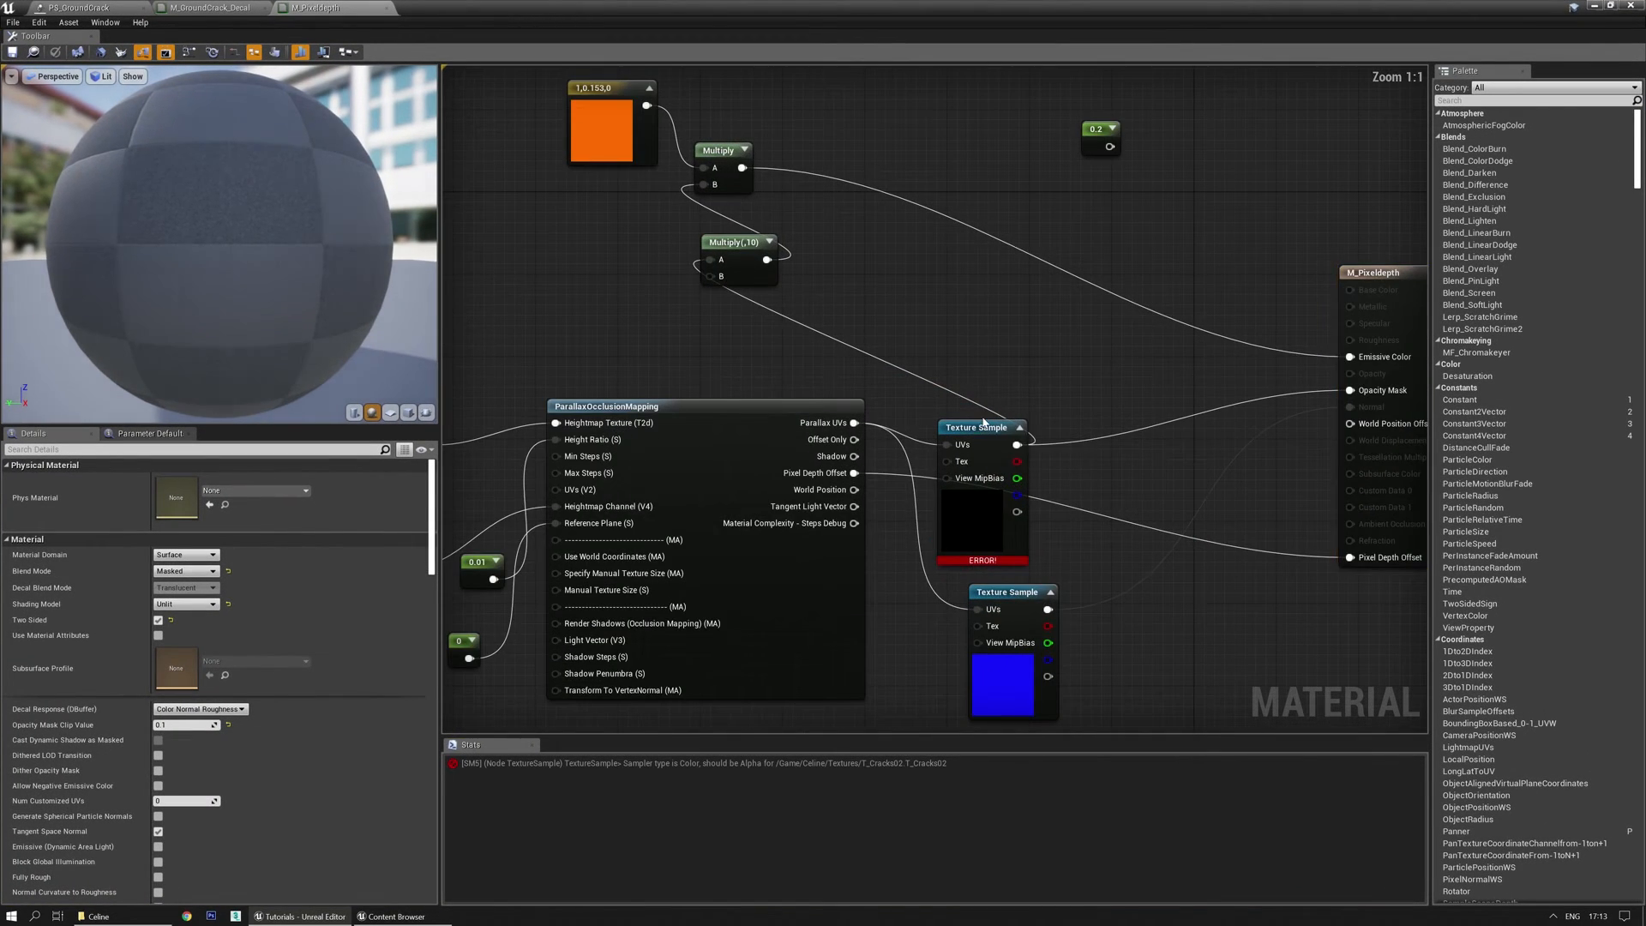
pyautogui.click(977, 427)
pyautogui.click(186, 633)
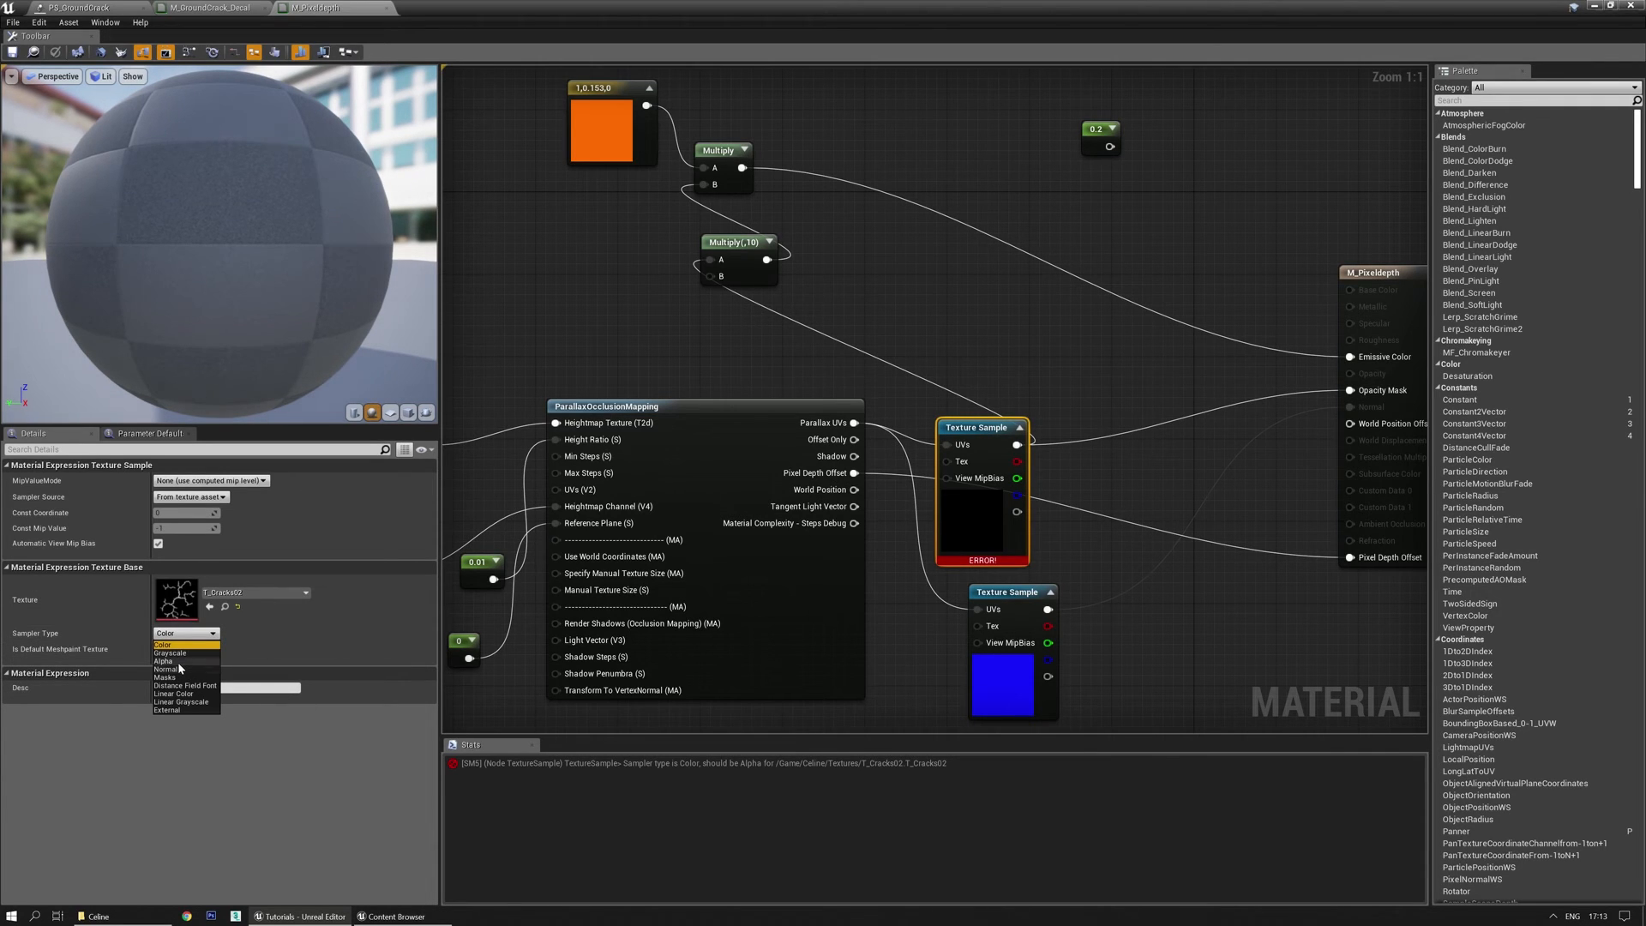
pyautogui.click(178, 661)
# Set the sampler type of the Texture Object feeding the ParallaxOcclusionMapping heightmap to Alpha.
pyautogui.moveTo(444, 448); pyautogui.dragTo(627, 496, button='right')
pyautogui.click(657, 419)
pyautogui.click(198, 531)
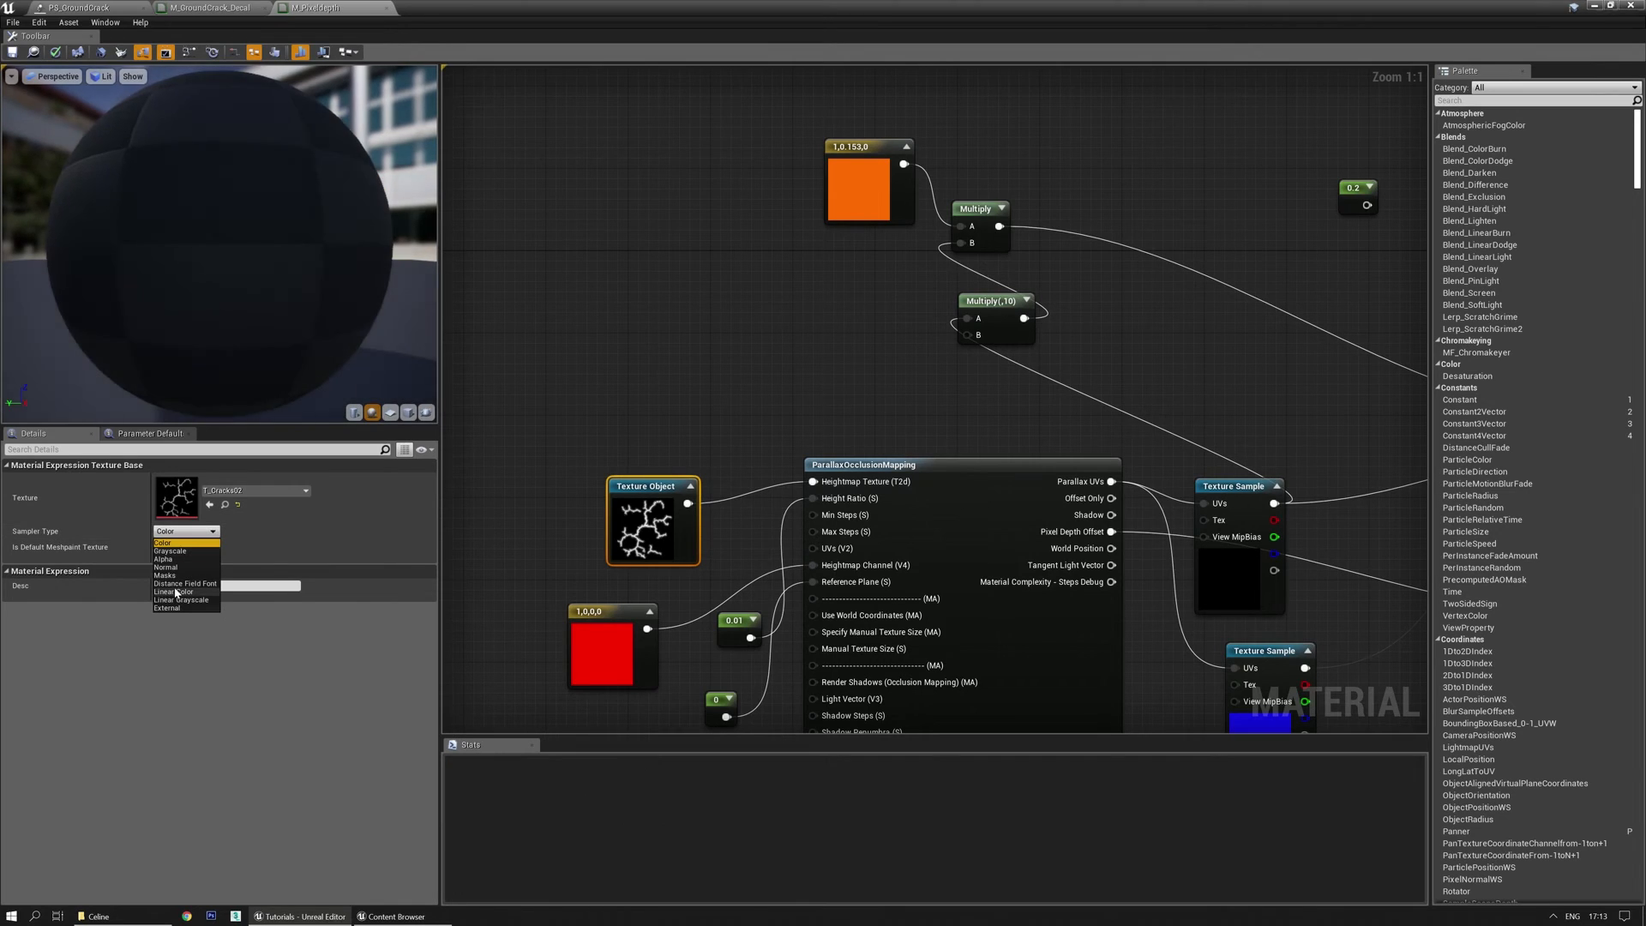
pyautogui.click(164, 558)
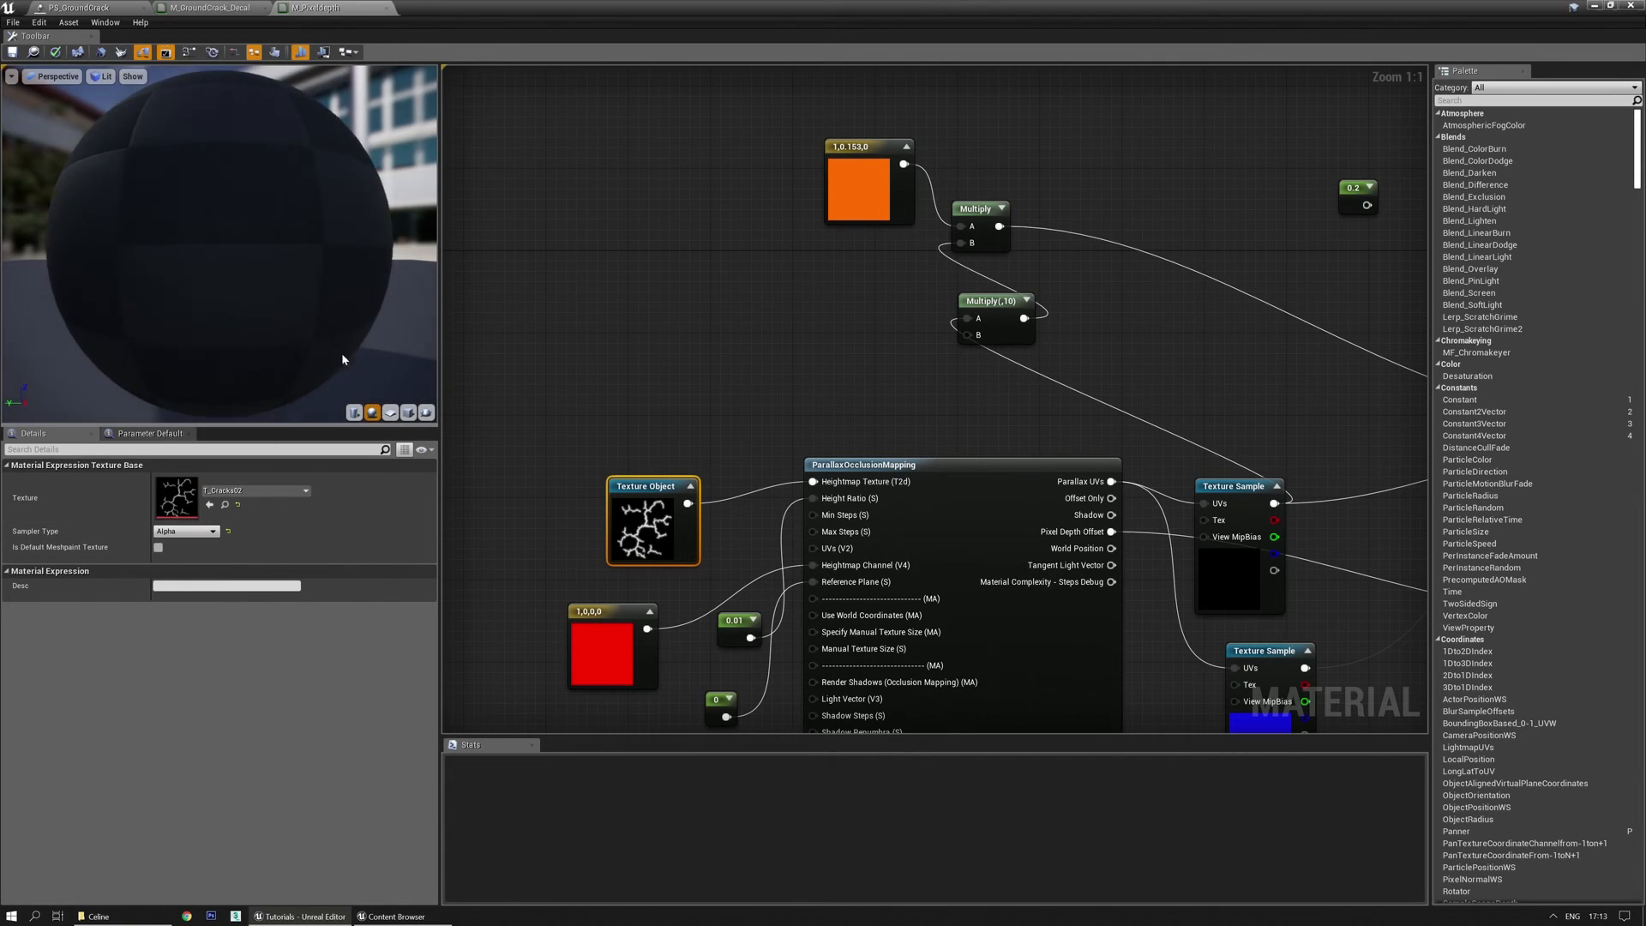
# Show the material preview on a plane and examine the depth of the cracks from different angles.
pyautogui.moveTo(194, 298); pyautogui.dragTo(338, 392)
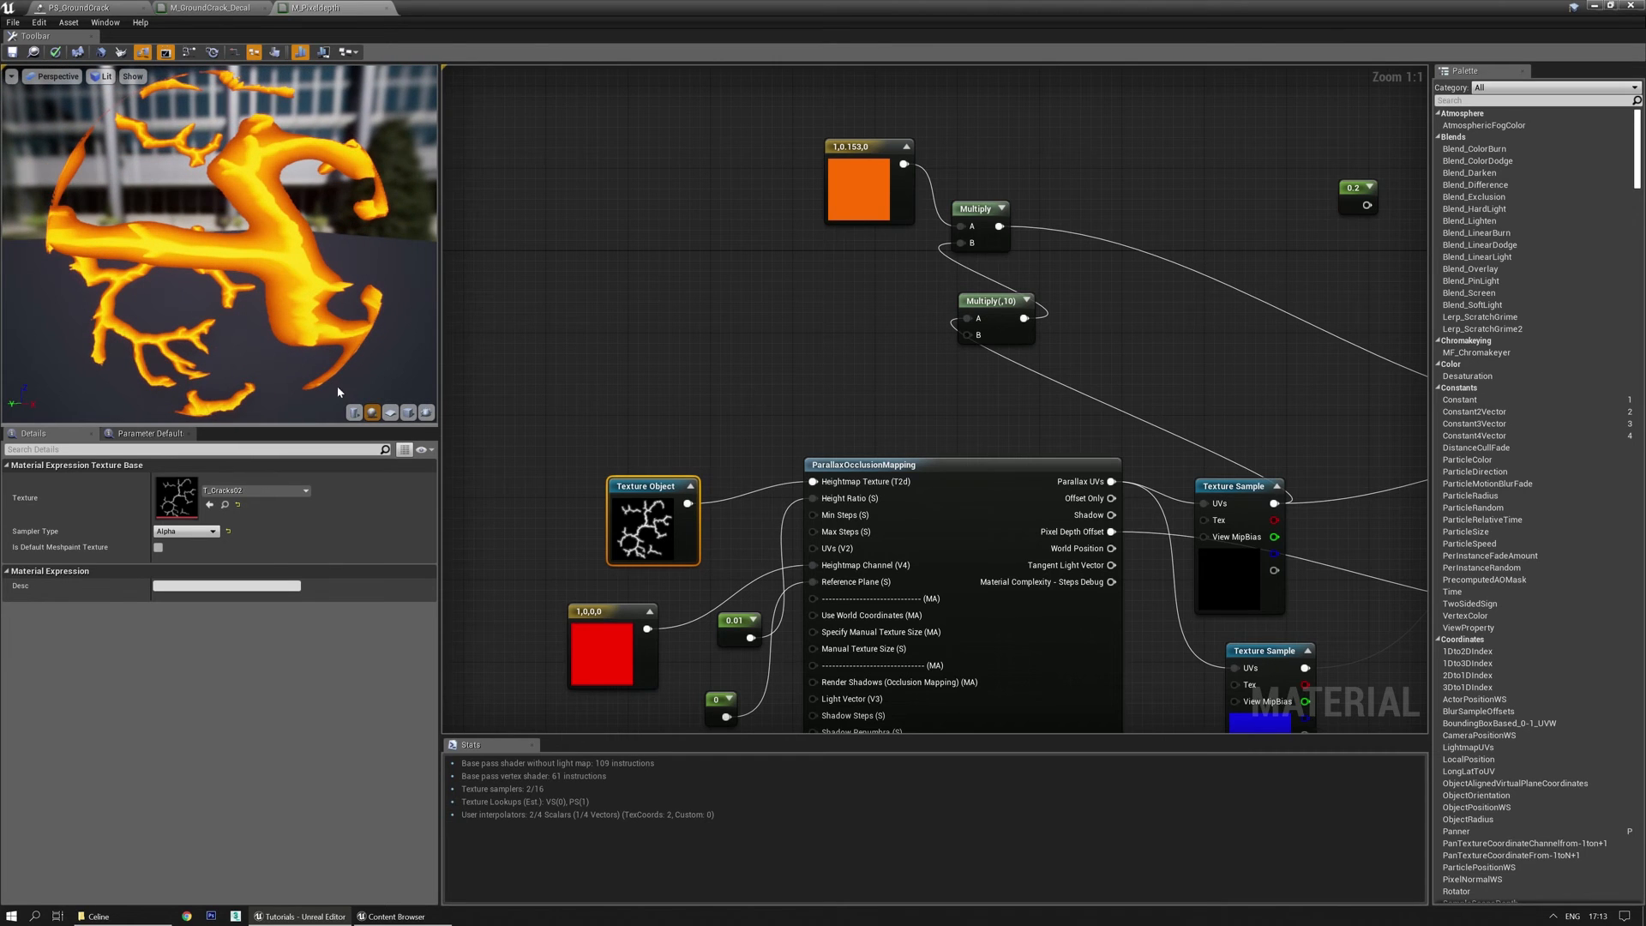
pyautogui.click(390, 414)
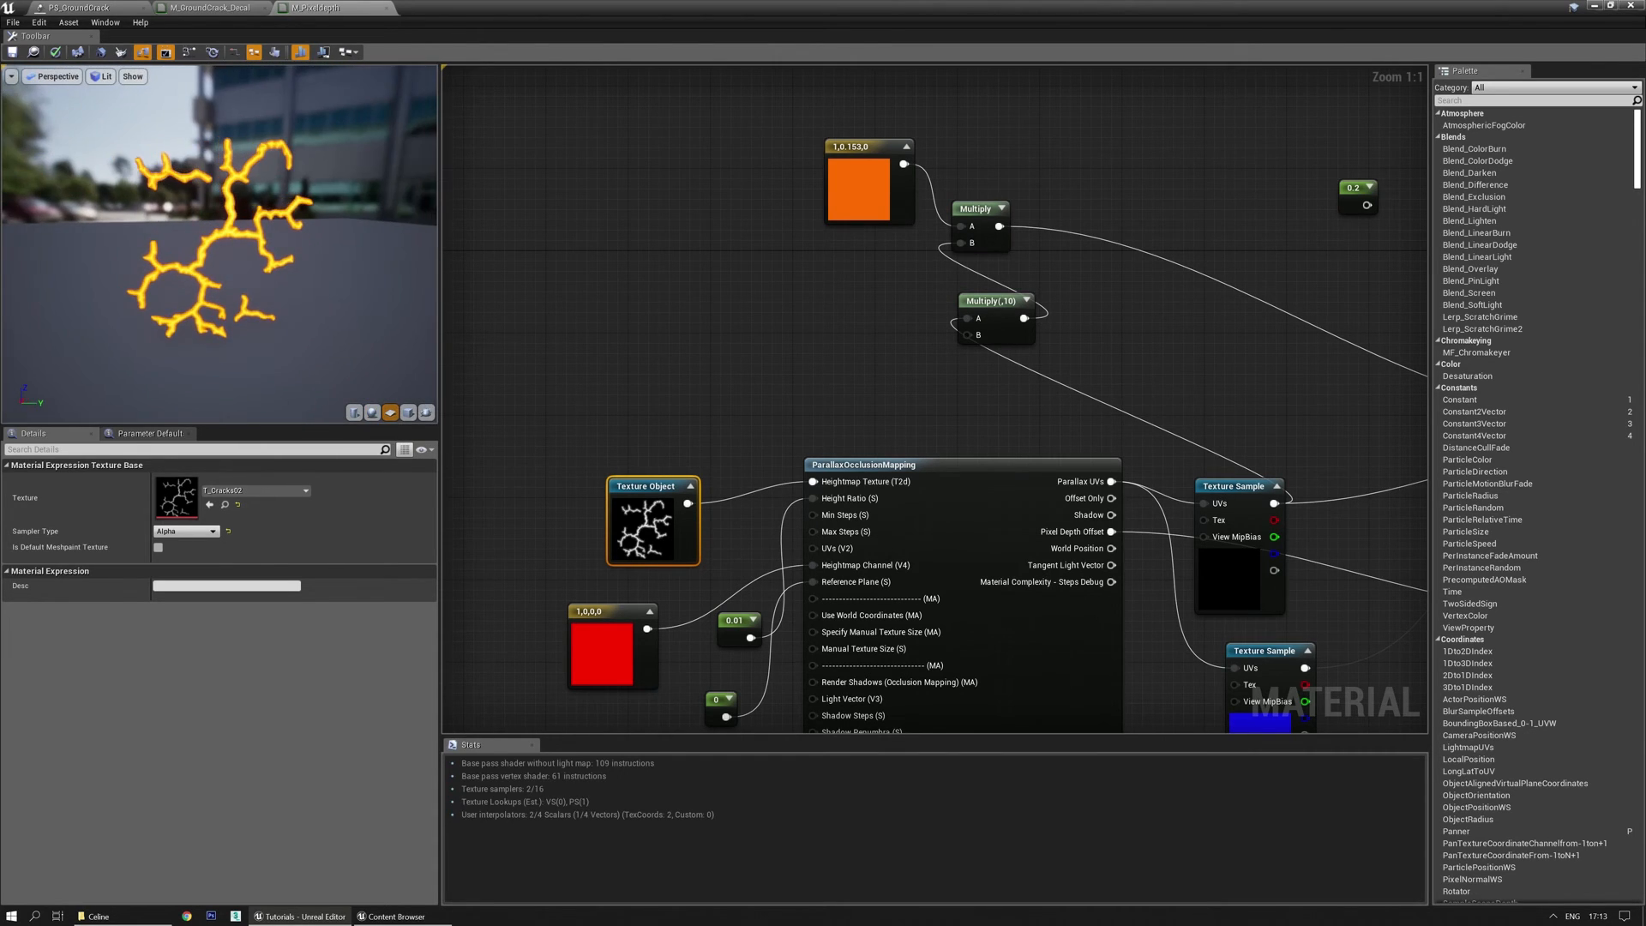
pyautogui.moveTo(240, 266); pyautogui.dragTo(127, 270)
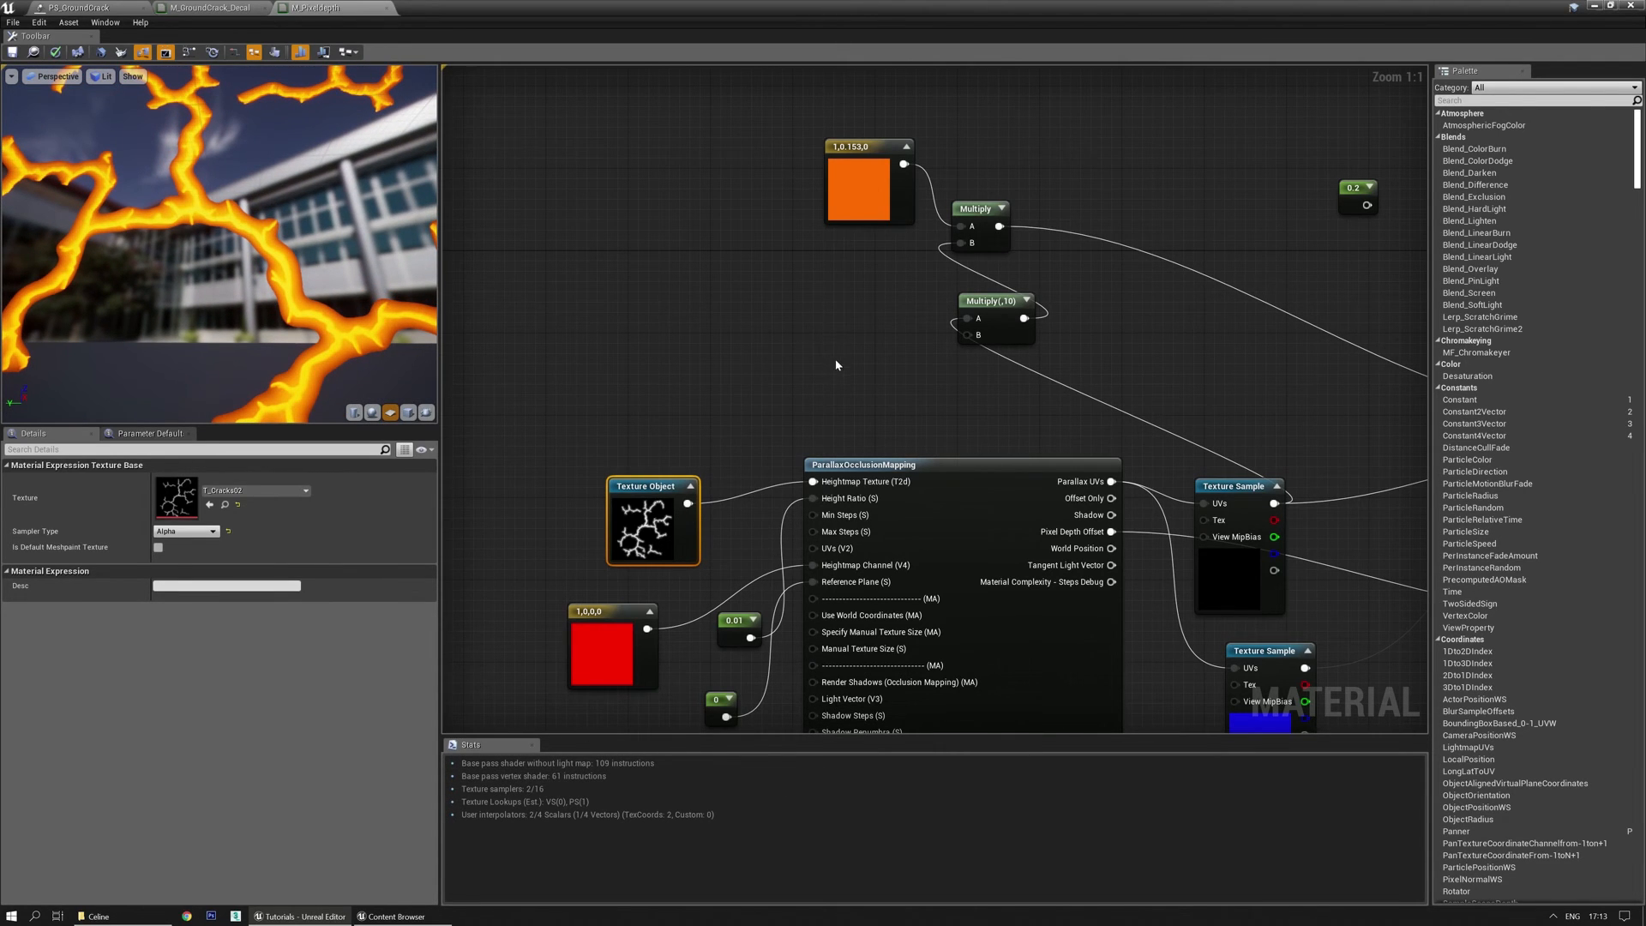
pyautogui.moveTo(835, 361); pyautogui.dragTo(798, 351, button='right')
pyautogui.moveTo(283, 257); pyautogui.dragTo(317, 243)
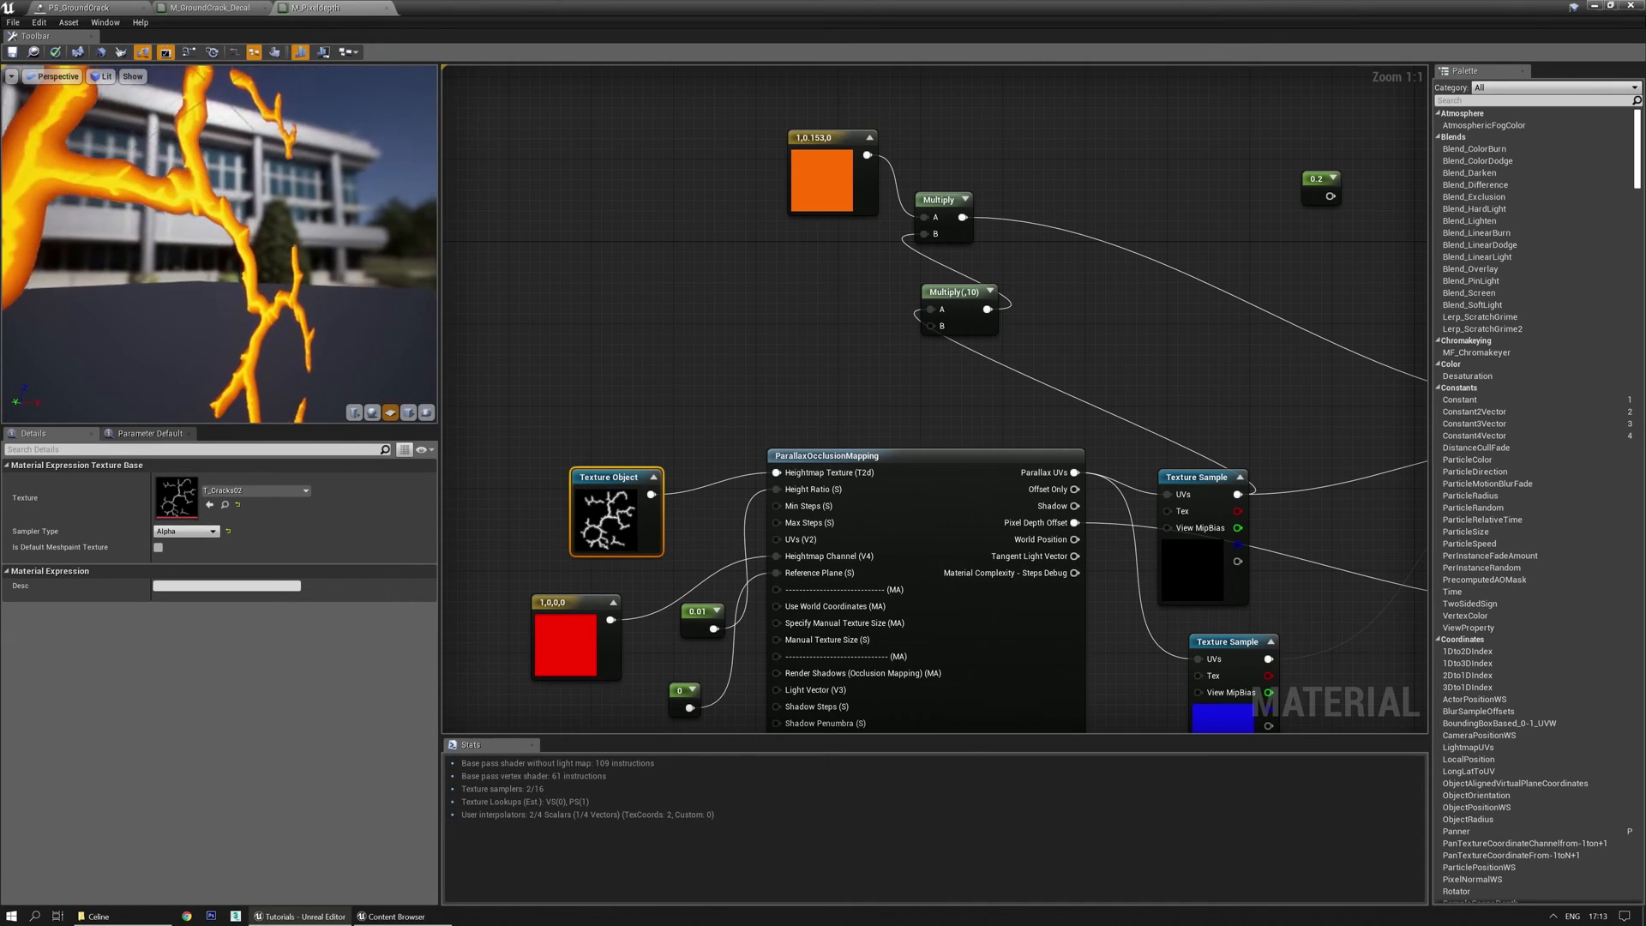
# Set the constant feeding the ParallaxOcclusionMapping Height Ratio to 0.035 and examine the deeper cracks in the preview.
pyautogui.moveTo(879, 395); pyautogui.dragTo(903, 307, button='right')
pyautogui.click(702, 615)
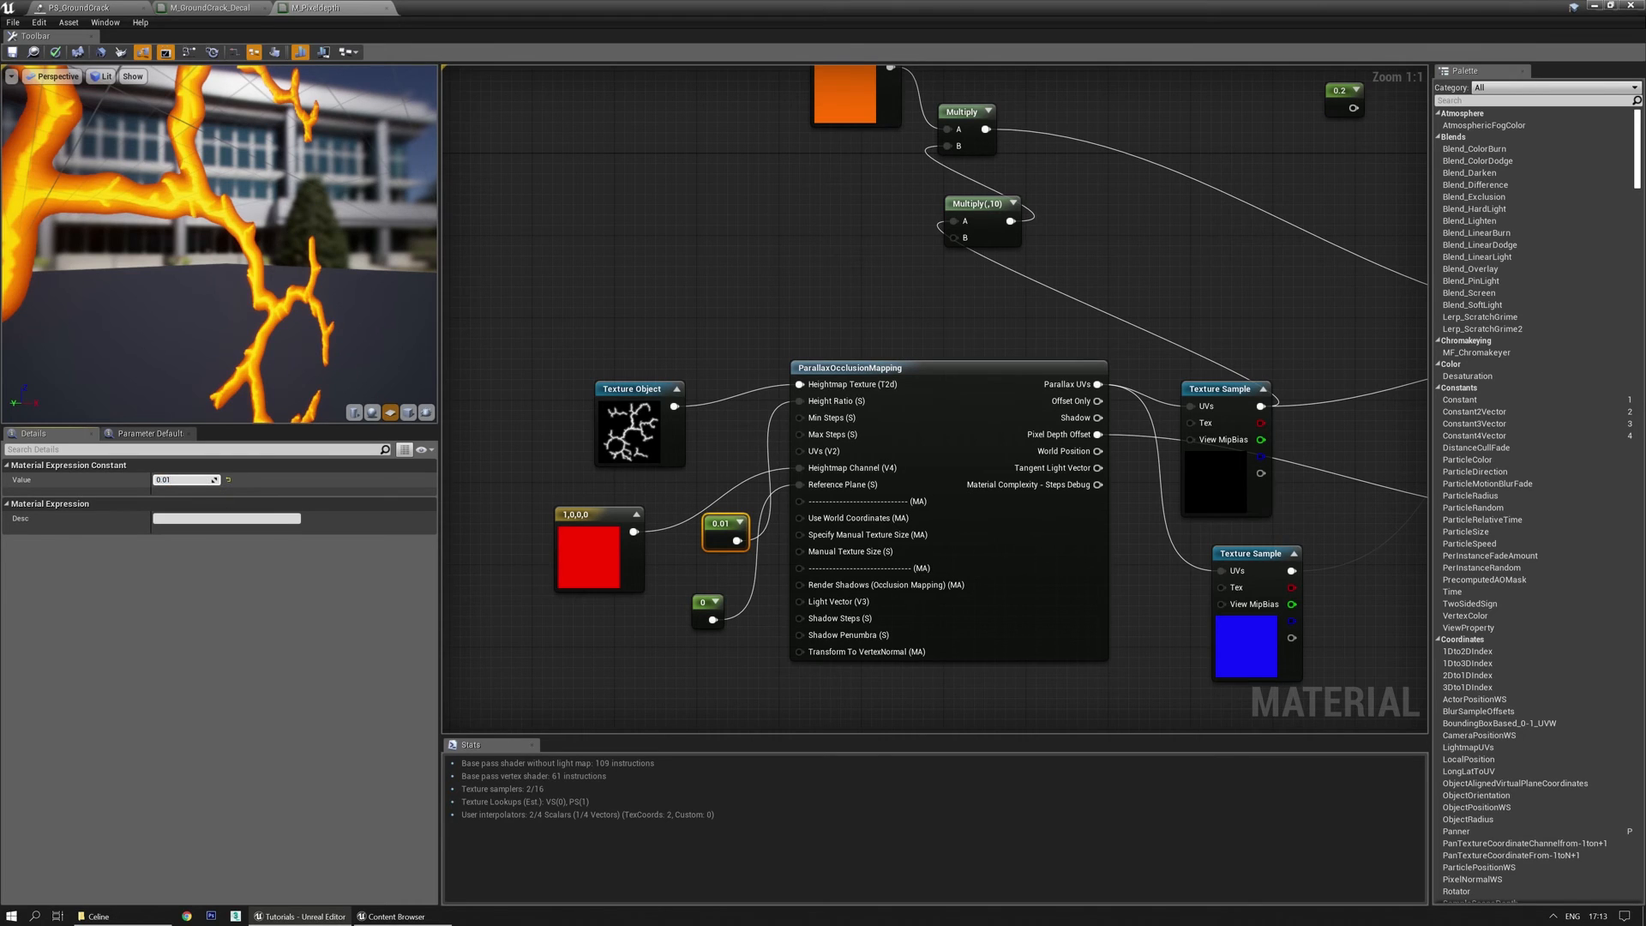
pyautogui.write('0.035')
pyautogui.press('Return')
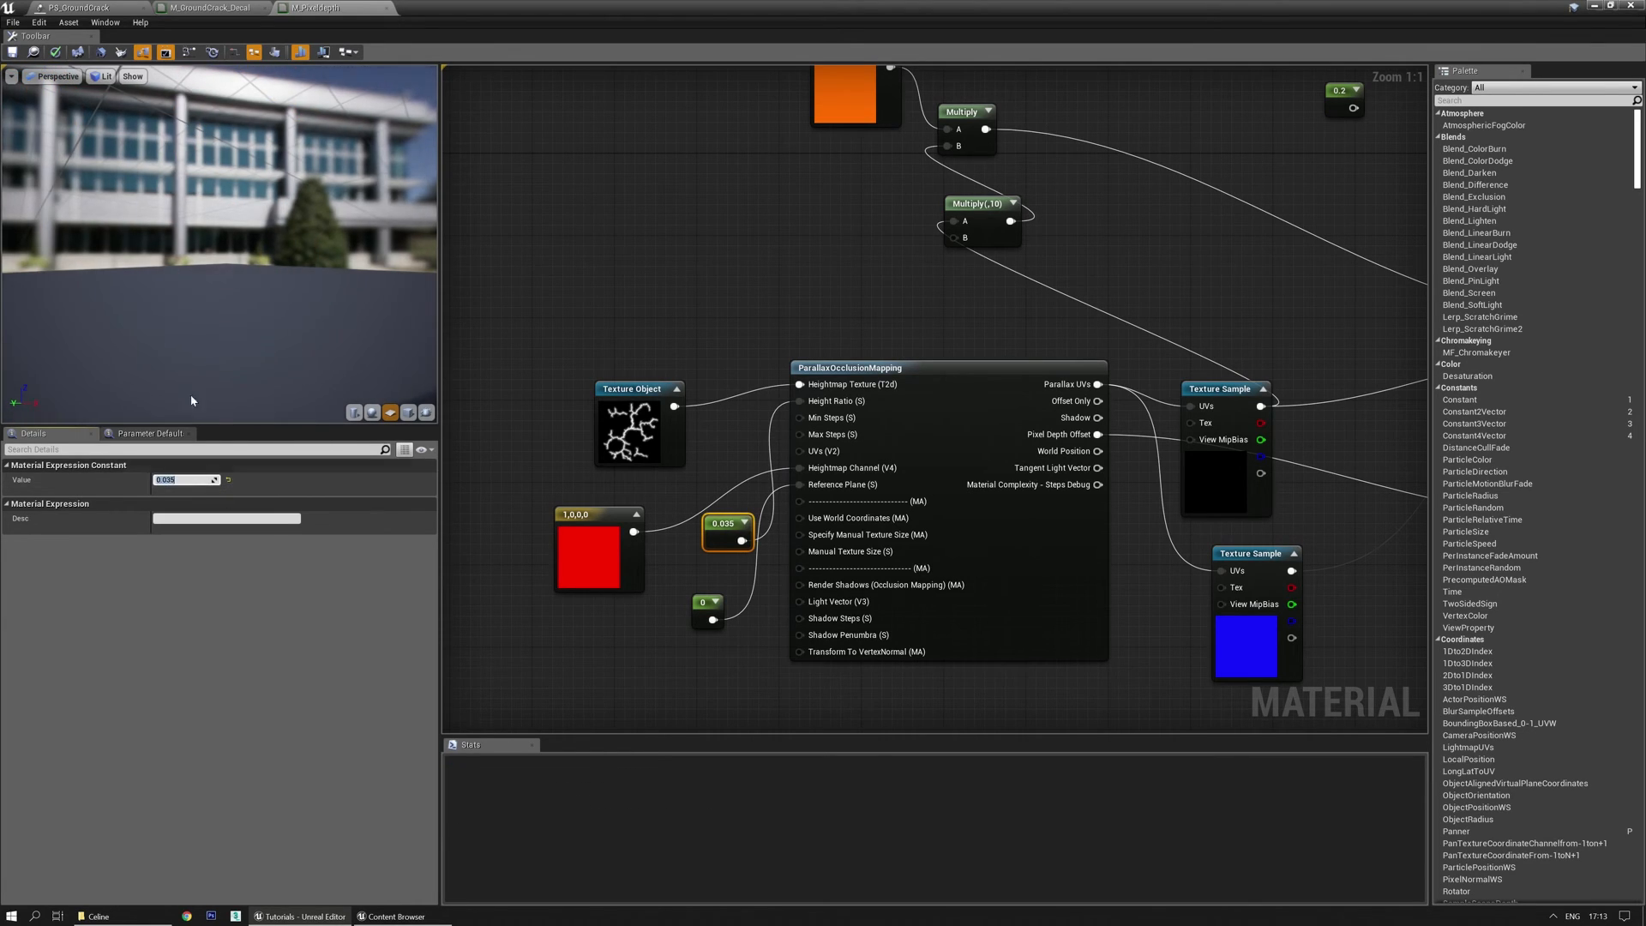
pyautogui.moveTo(136, 301); pyautogui.dragTo(215, 308)
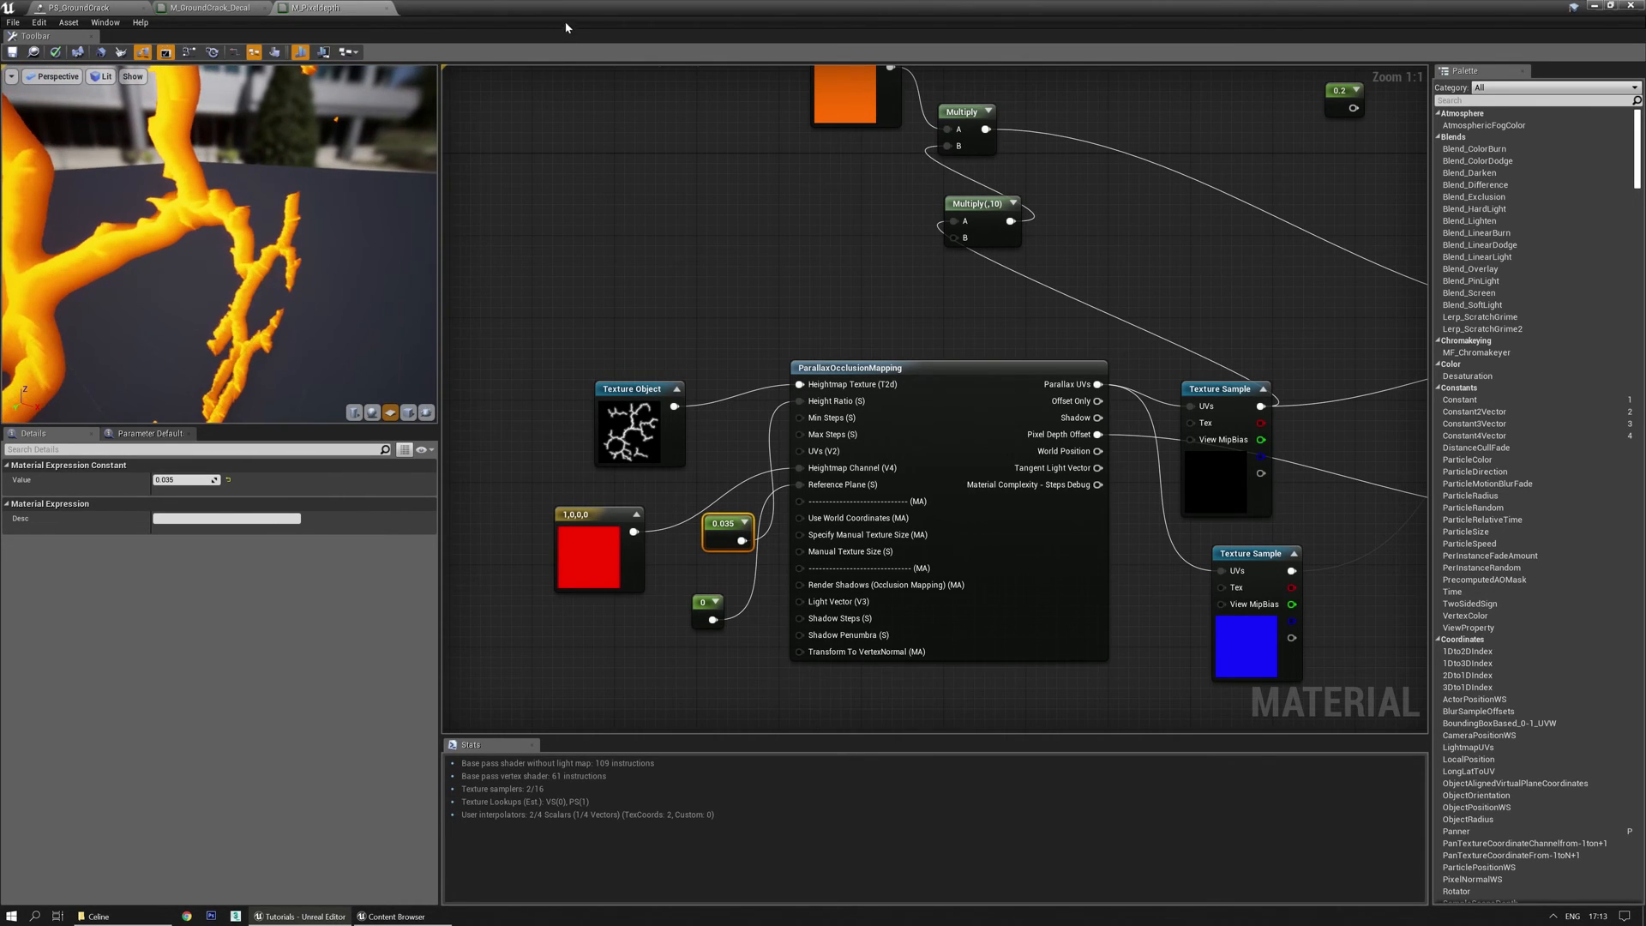
# Return to the level editor and place the SM_plane1poly mesh from the Meshes folder in the level near the character.
pyautogui.click(33, 52)
pyautogui.moveTo(730, 9); pyautogui.dragTo(0, 172)
pyautogui.click(480, 378)
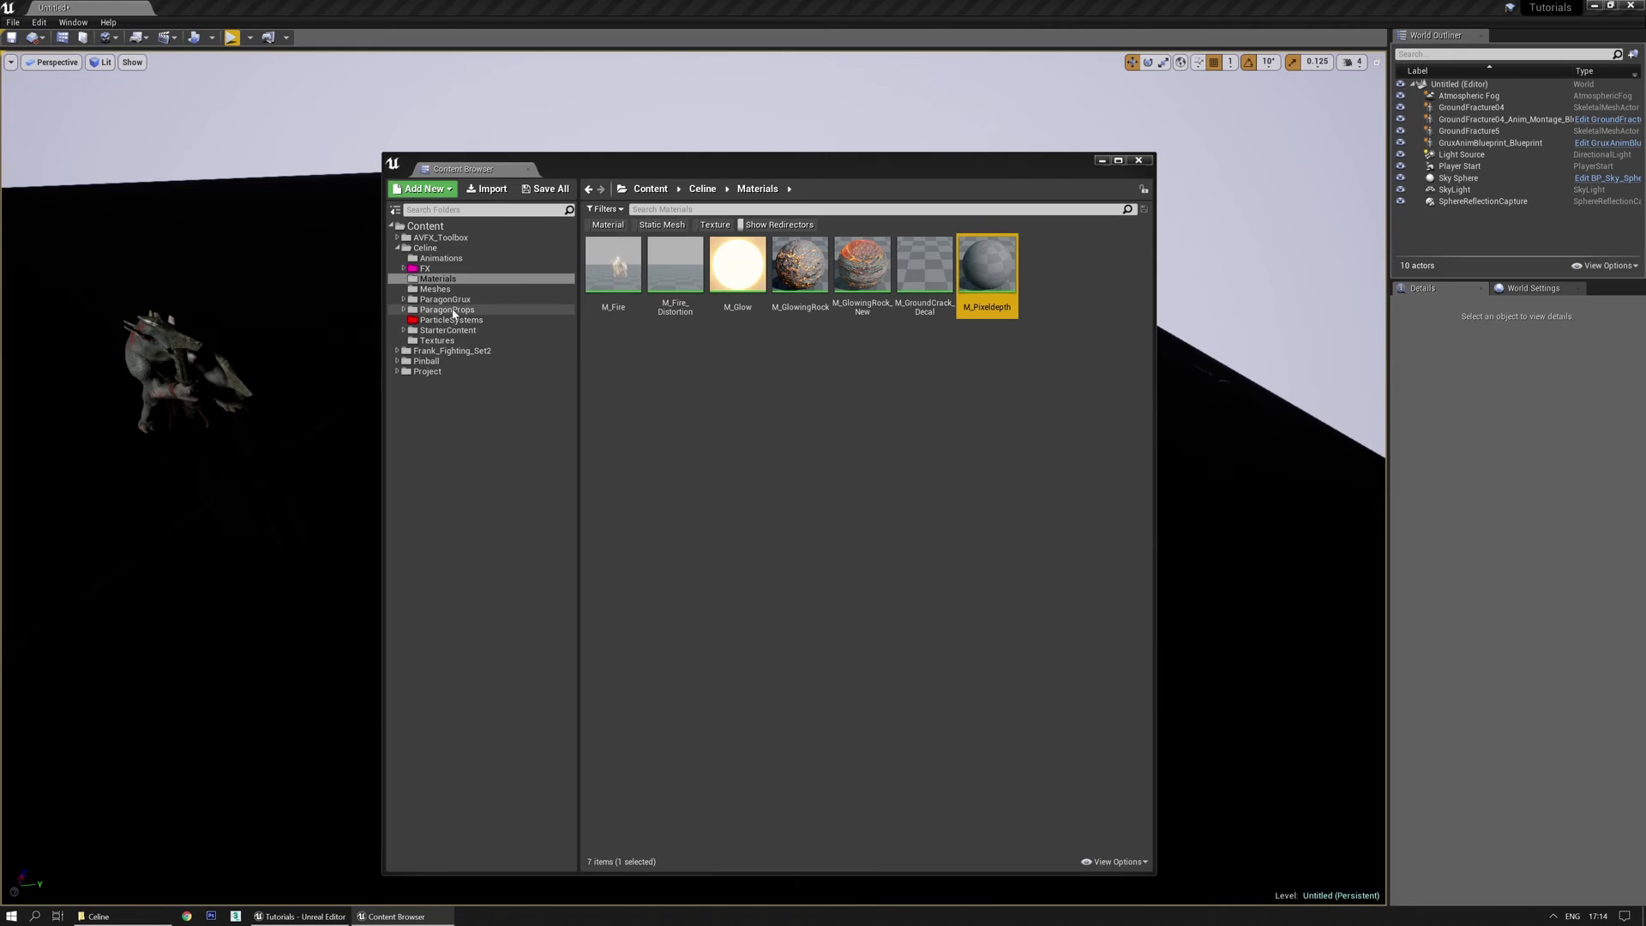
pyautogui.click(439, 340)
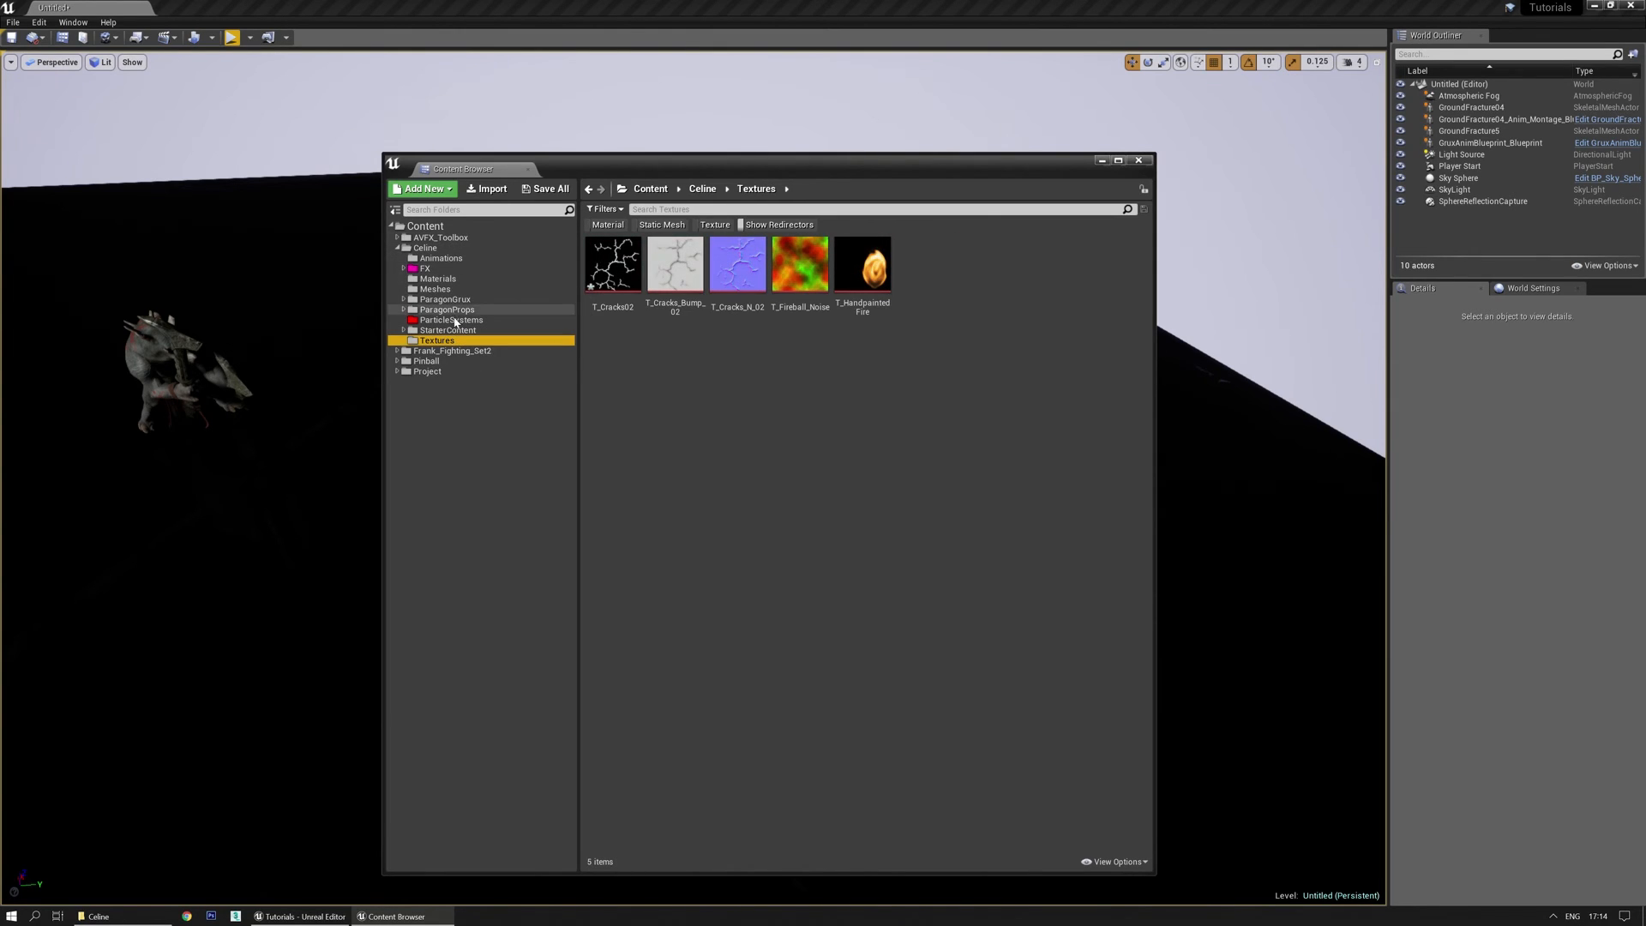
pyautogui.click(435, 289)
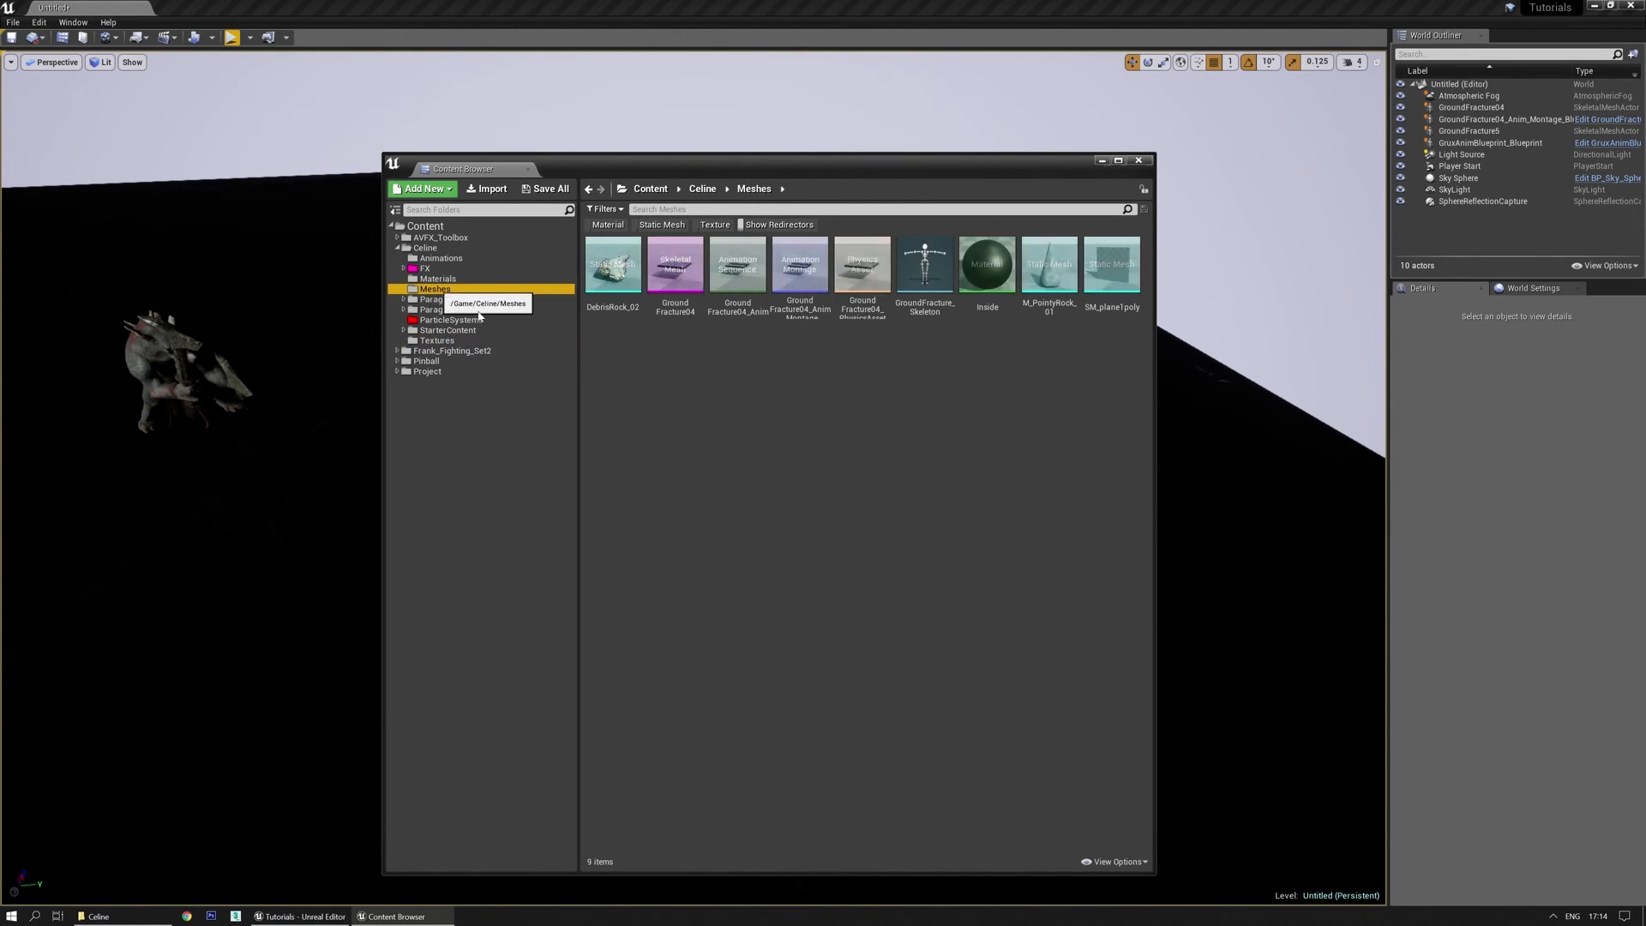
pyautogui.moveTo(825, 174); pyautogui.dragTo(831, 427)
pyautogui.moveTo(1118, 518); pyautogui.dragTo(558, 320)
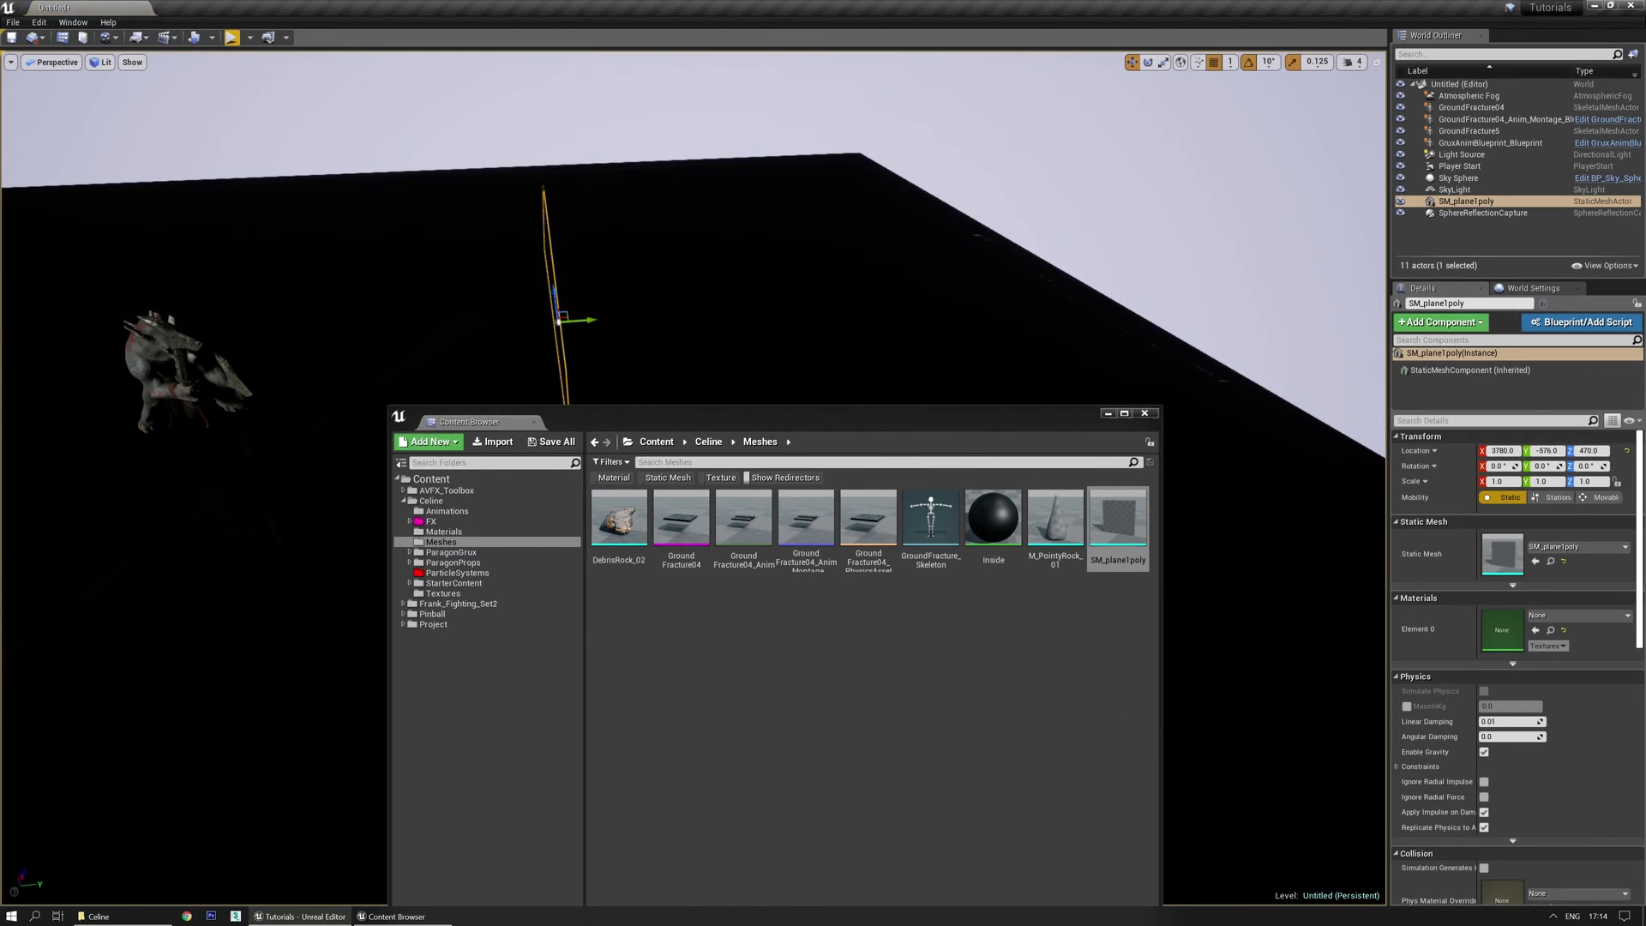
# Assign the M_Pixeldepth material from the Materials folder to the plane's Element 0 slot and close the Content Browser.
pyautogui.click(443, 531)
pyautogui.moveTo(993, 519); pyautogui.dragTo(1500, 619)
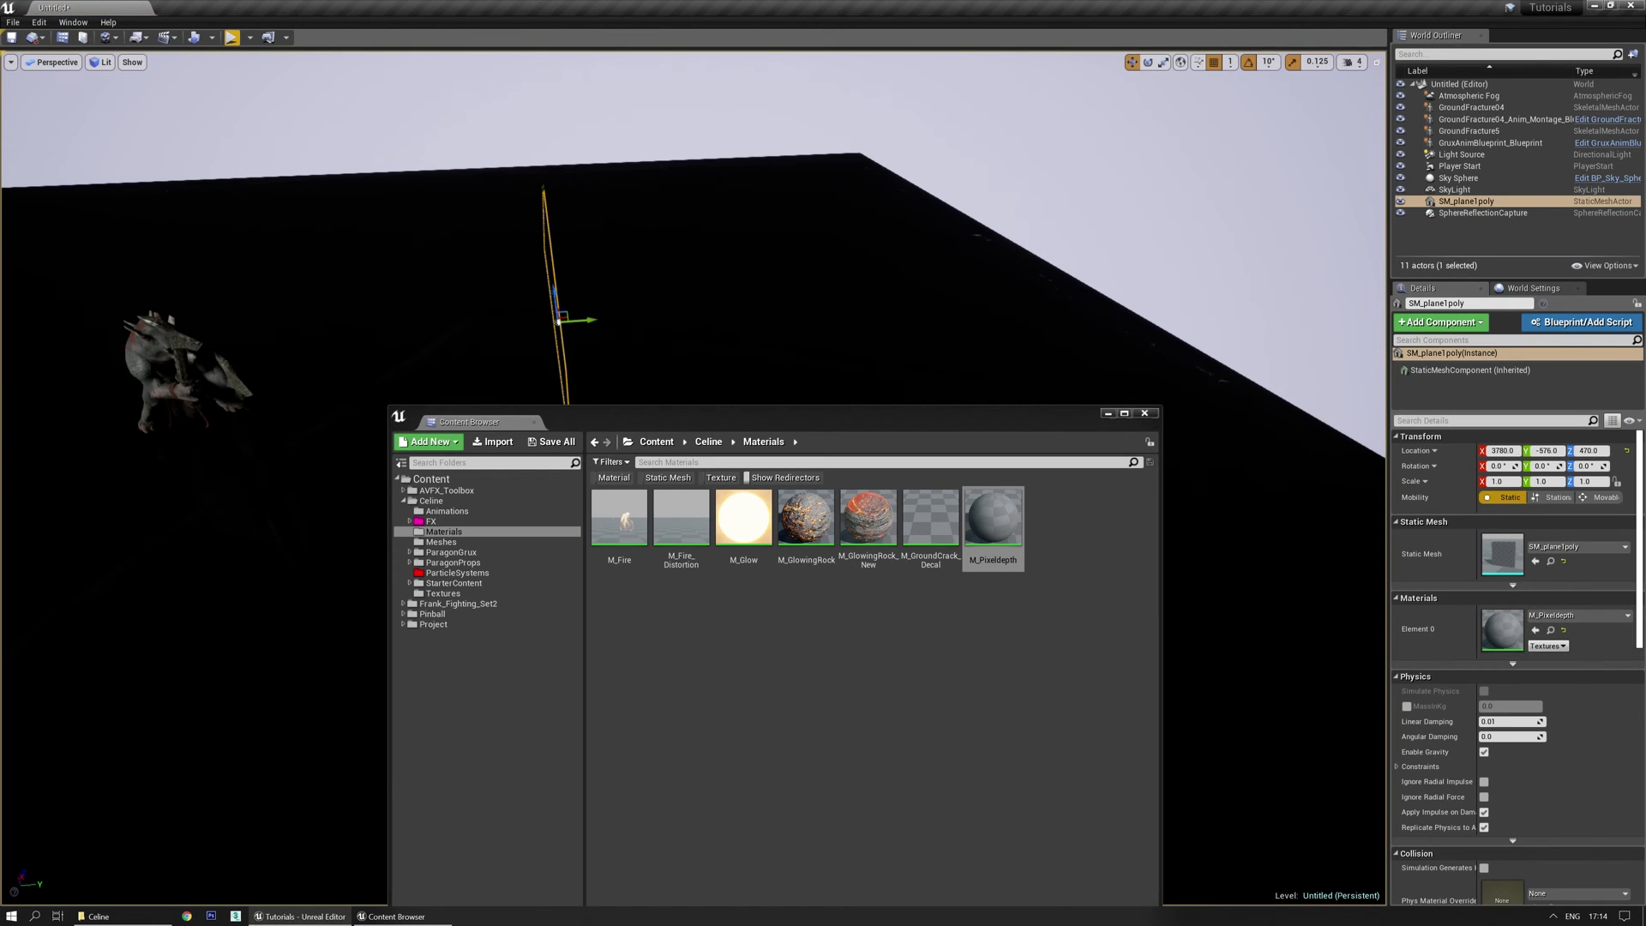
pyautogui.click(1145, 416)
pyautogui.moveTo(943, 429); pyautogui.dragTo(900, 343, button='right')
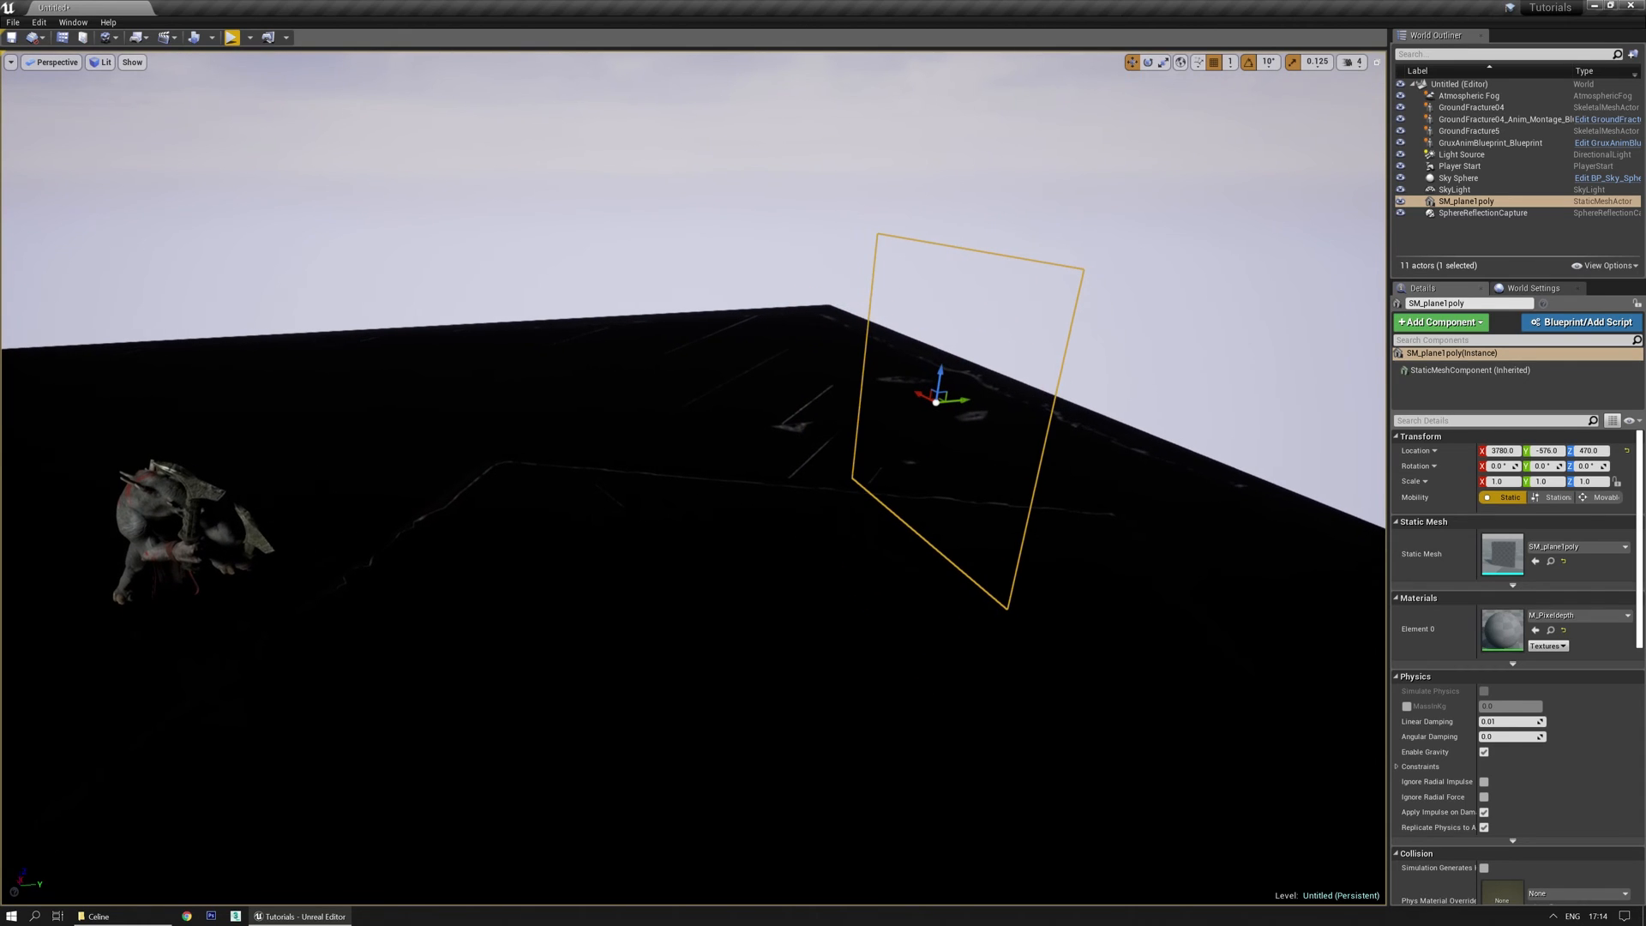
# Lower the plane to Z 368 and rotate it 90° about X so that it lies flat.
pyautogui.moveTo(940, 376); pyautogui.dragTo(904, 613)
pyautogui.moveTo(903, 614); pyautogui.dragTo(857, 600, button='right')
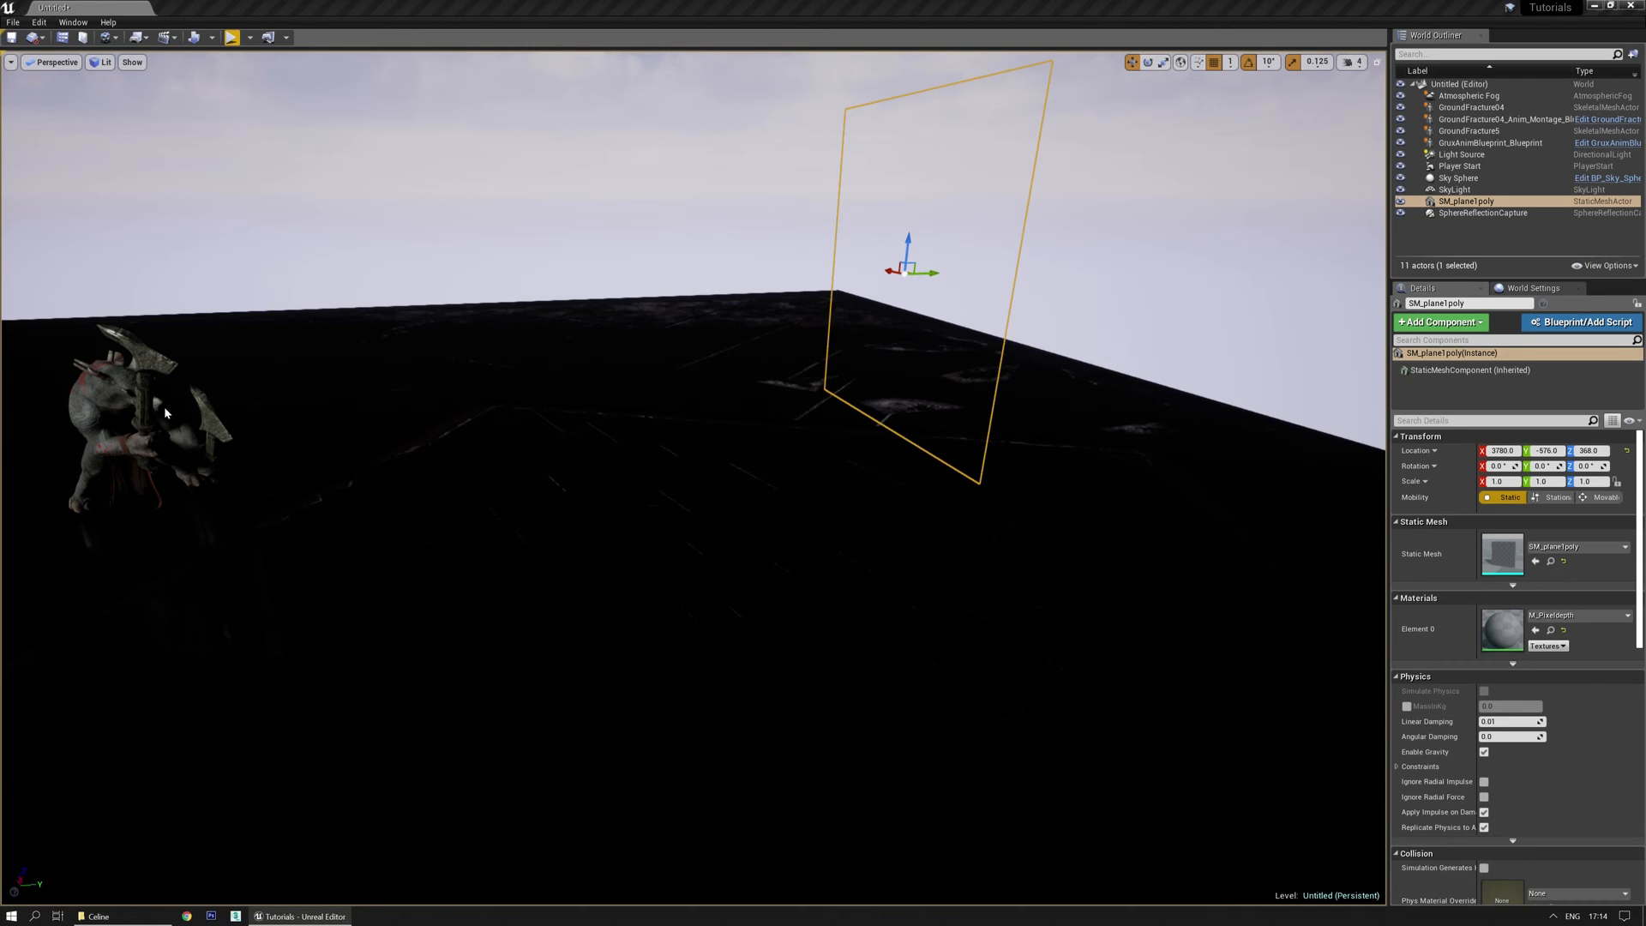
pyautogui.hotkey('ctrl', 's')
pyautogui.moveTo(922, 602); pyautogui.dragTo(776, 591, button='right')
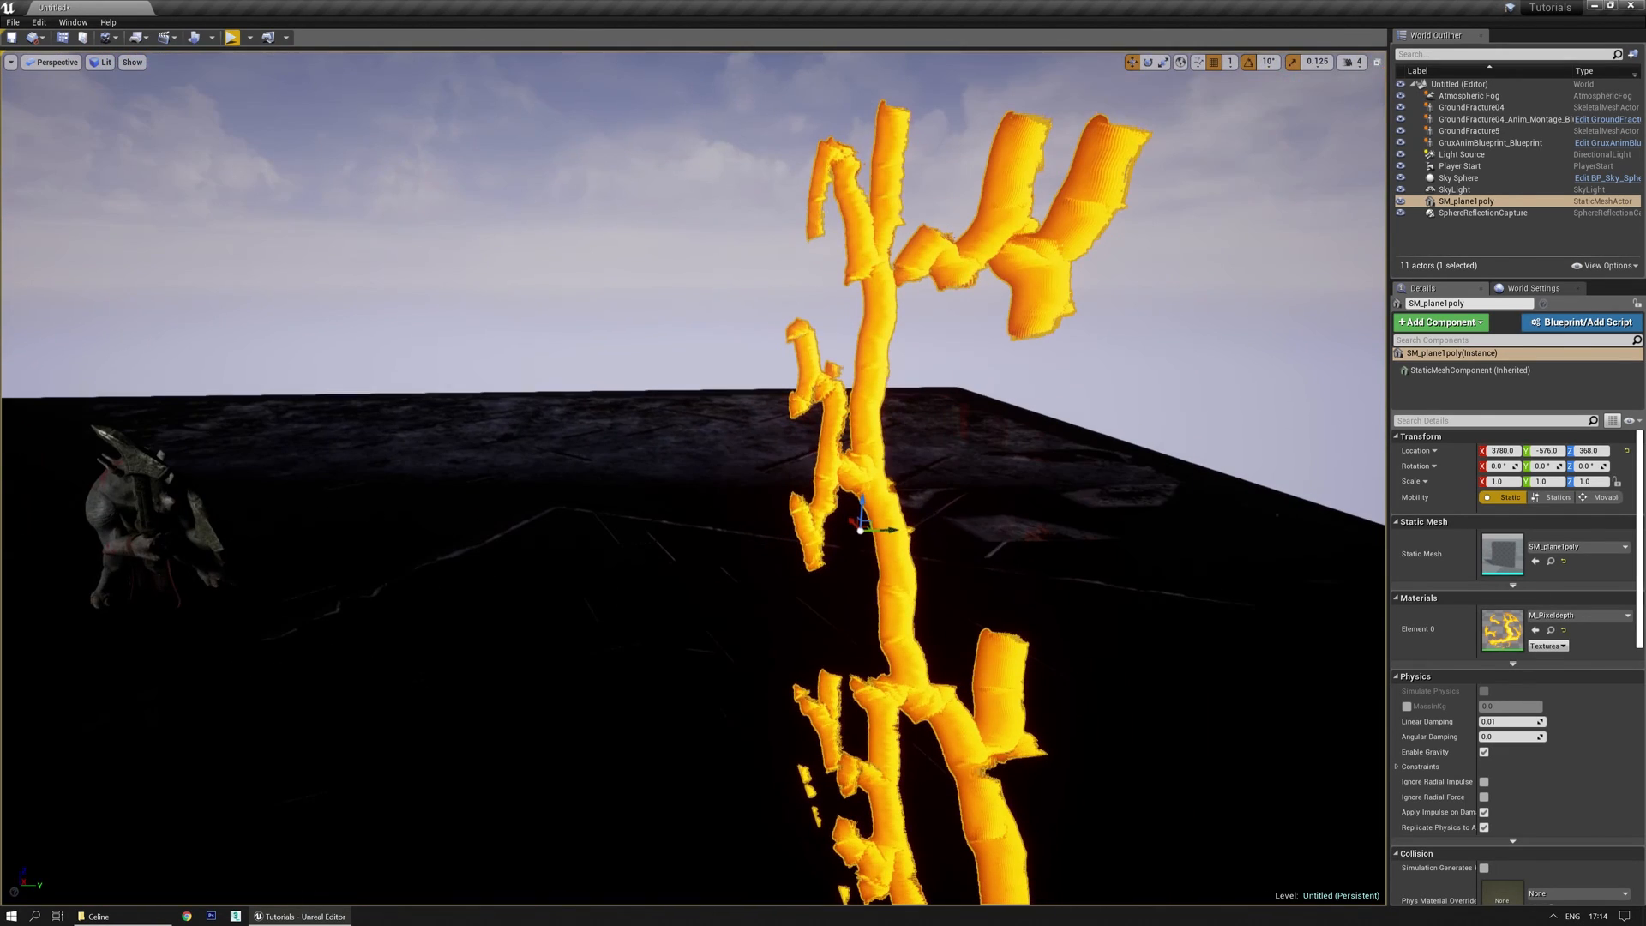
pyautogui.moveTo(836, 501); pyautogui.dragTo(867, 562)
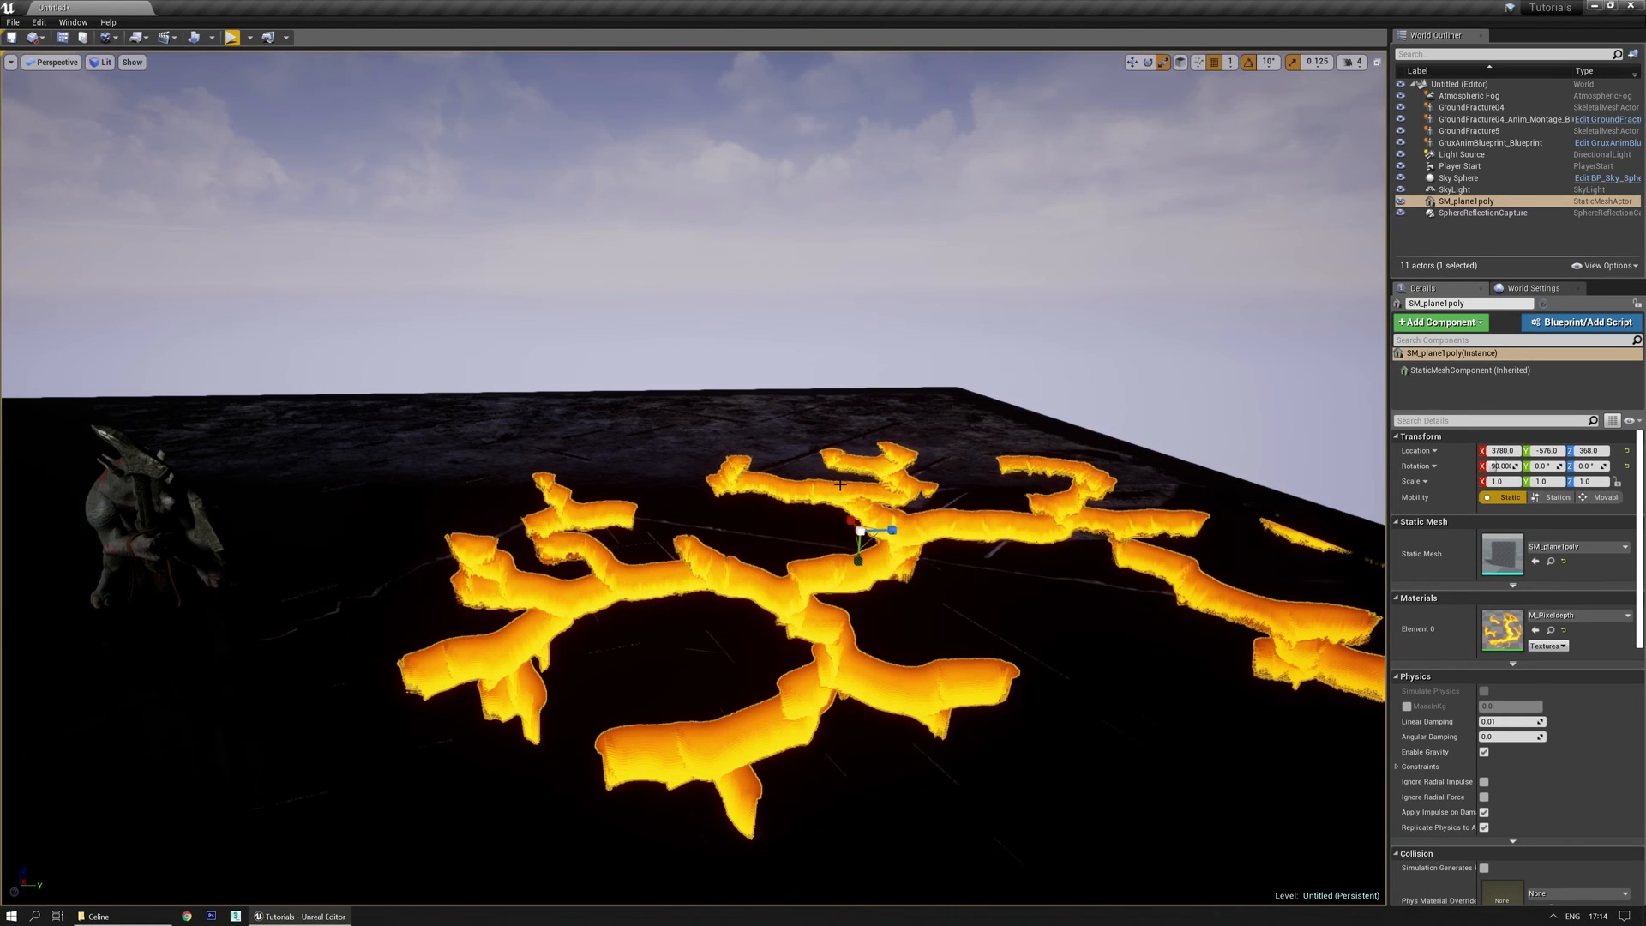
pyautogui.scroll(-3, 857, 497)
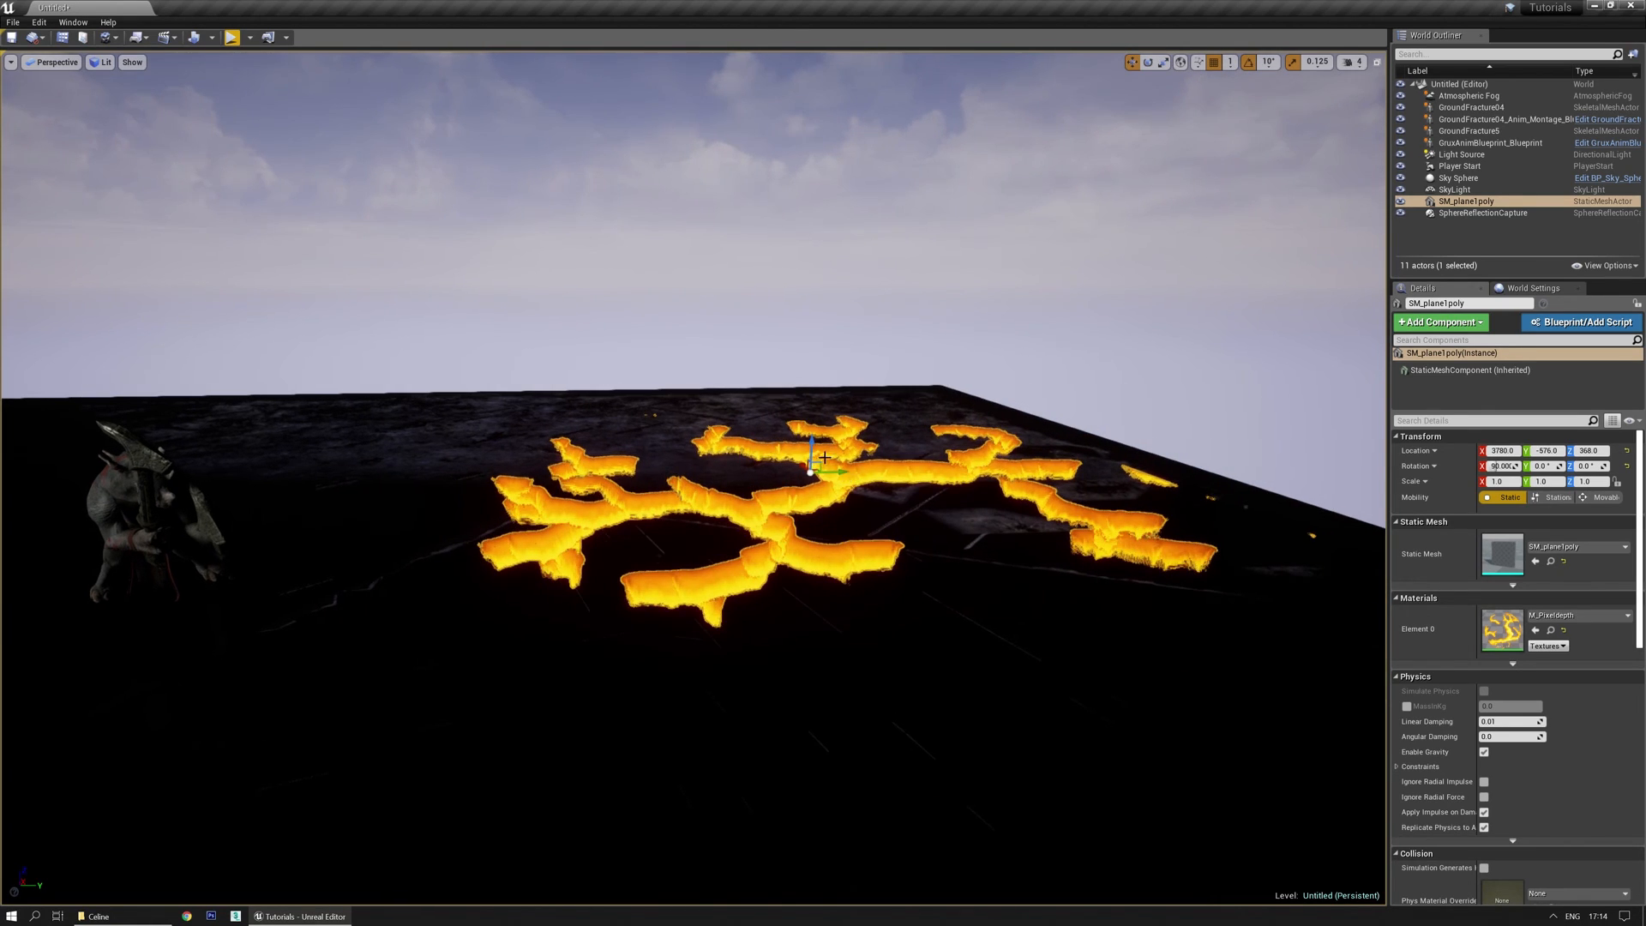
# Lower the flat plane to the ground at Z 28, keeping its 90° rotation about X.
pyautogui.moveTo(811, 448); pyautogui.dragTo(798, 889)
pyautogui.moveTo(798, 889); pyautogui.dragTo(891, 923, button='right')
pyautogui.press('w')
pyautogui.press('s')
pyautogui.moveTo(716, 258); pyautogui.dragTo(719, 591)
pyautogui.moveTo(718, 592); pyautogui.dragTo(718, 673, button='right')
pyautogui.press('w')
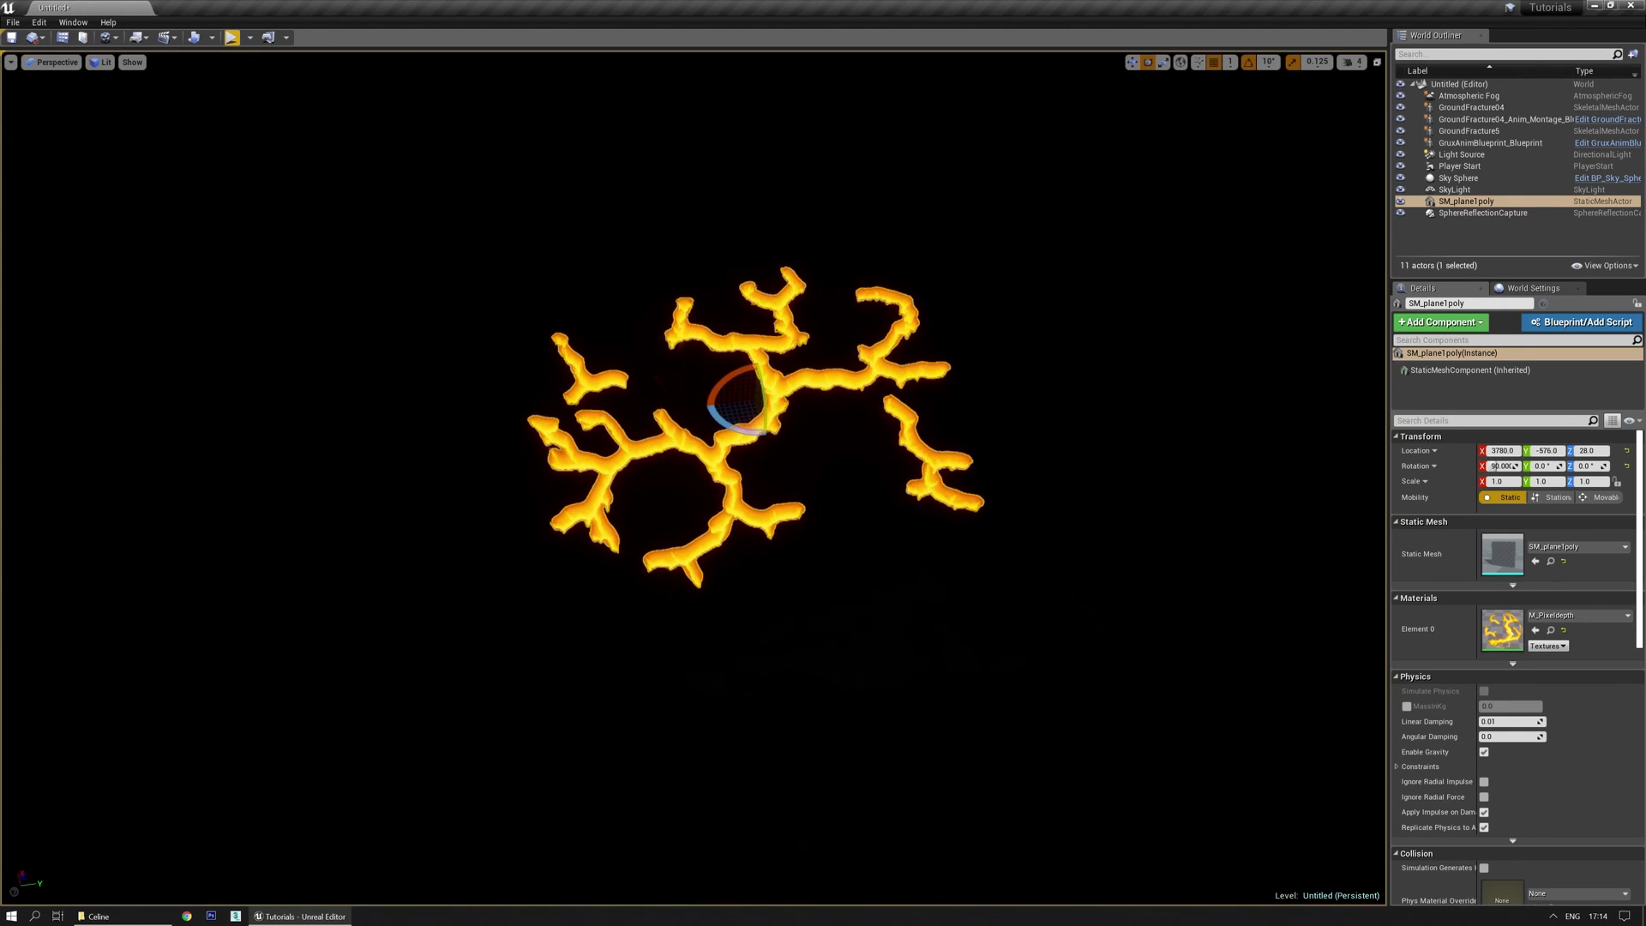
pyautogui.moveTo(762, 403)
pyautogui.mouseDown()
pyautogui.moveTo(761, 378)
pyautogui.moveTo(775, 397)
pyautogui.mouseUp()
pyautogui.hotkey('ctrl', 'z')
# Scale the plane to 2.625 along X and Z, and deselect it to examine the cracks.
pyautogui.moveTo(773, 410); pyautogui.dragTo(885, 437, button='right')
pyautogui.press('a')
pyautogui.moveTo(883, 504); pyautogui.dragTo(1149, 515, button='right')
pyautogui.press('a')
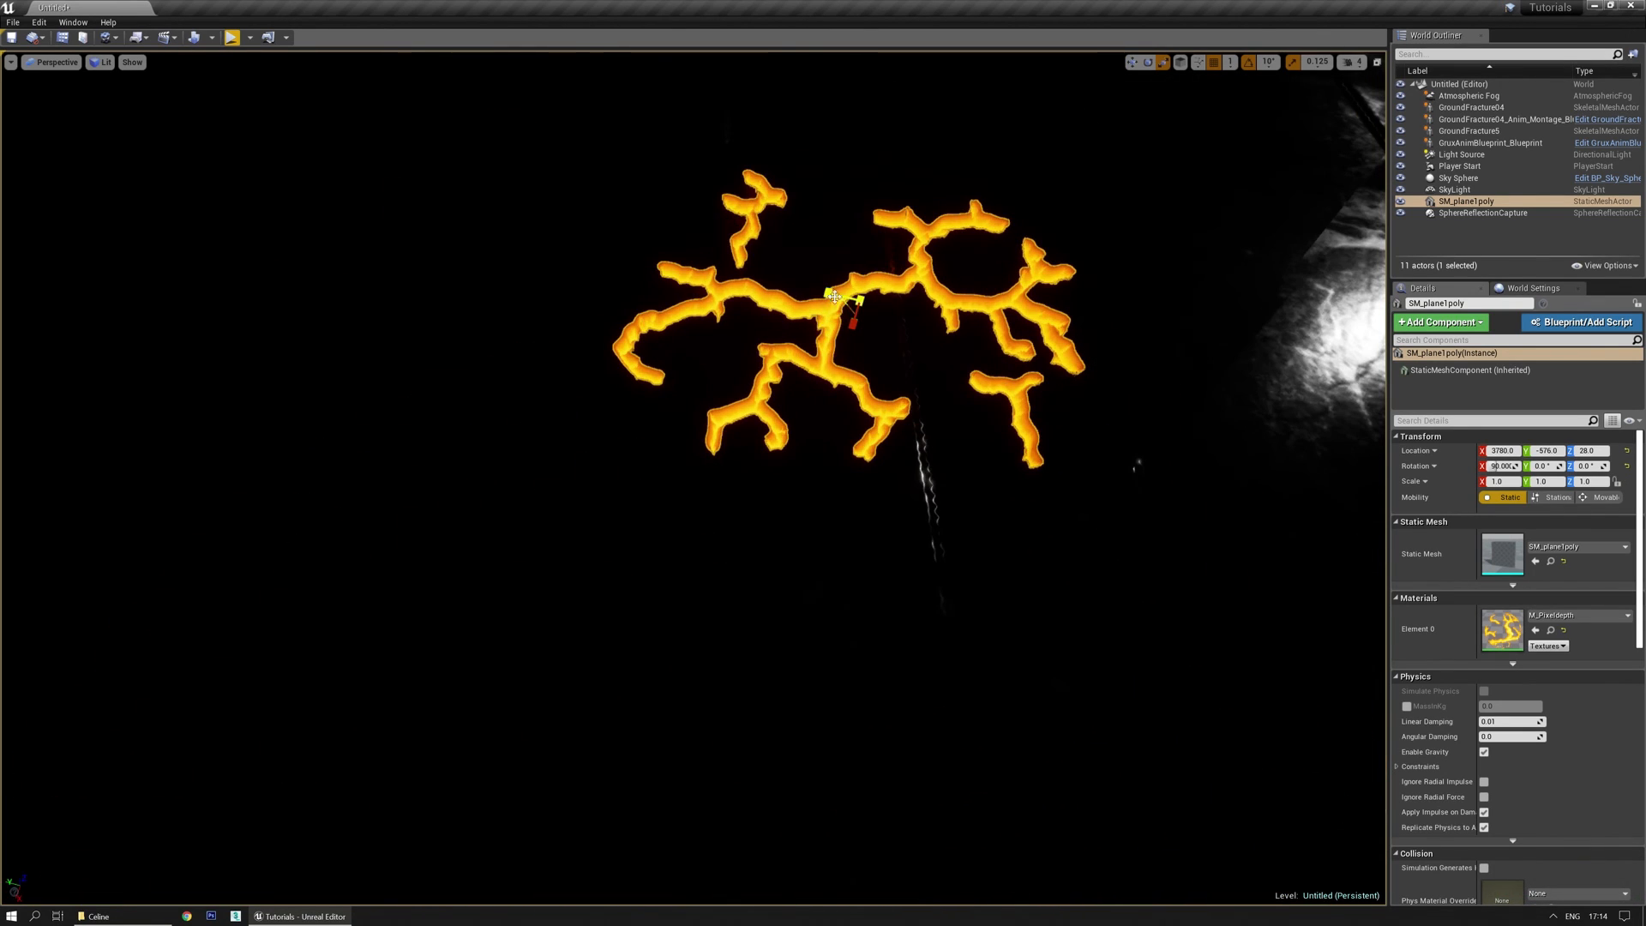
pyautogui.moveTo(850, 304); pyautogui.dragTo(850, 261)
pyautogui.hotkey('ctrl', 'z')
pyautogui.moveTo(716, 361); pyautogui.dragTo(716, 428, button='right')
pyautogui.press('Escape')
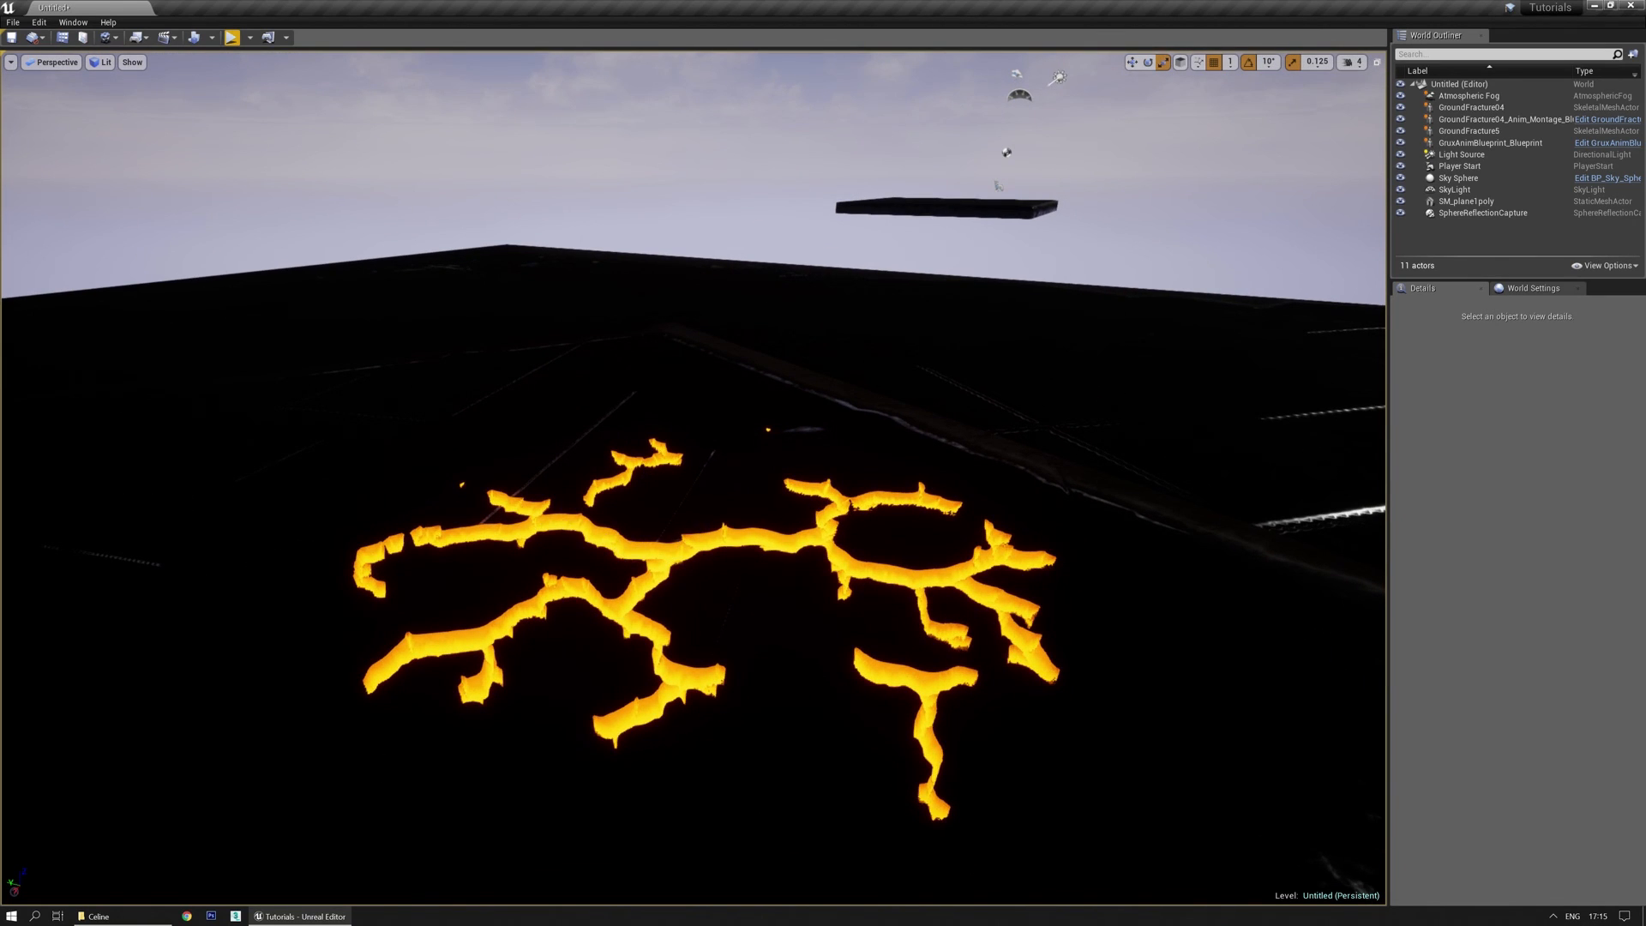
# Reduce the plane's Y scale to 0.5, deselect it and examine the cracks from different angles.
pyautogui.click(717, 537)
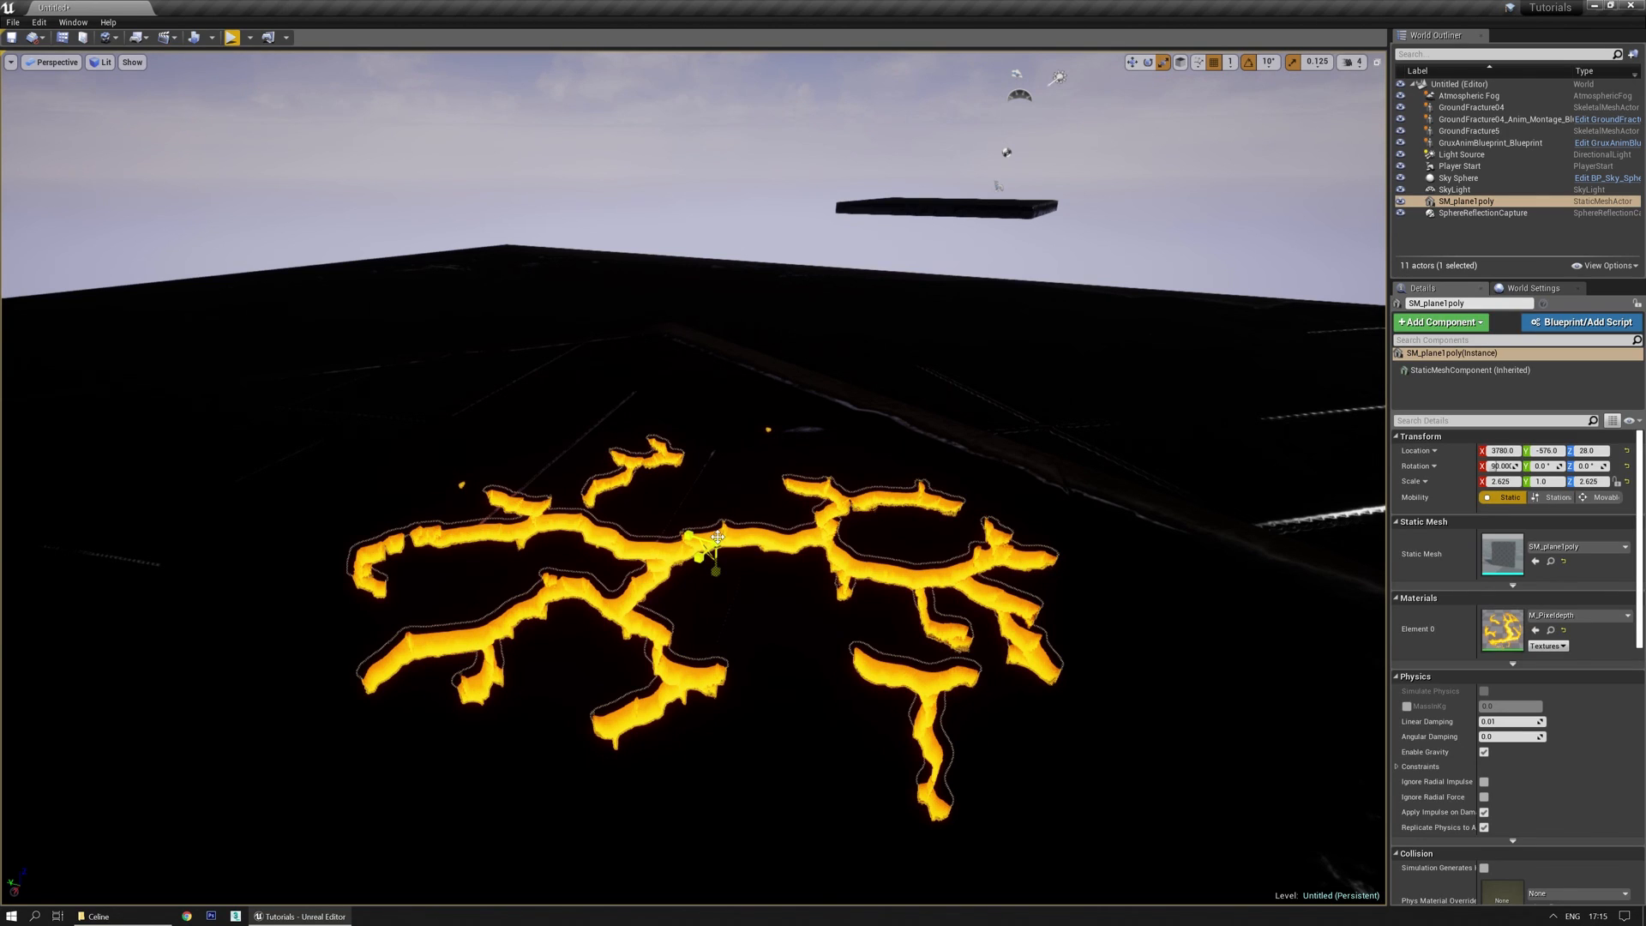
pyautogui.moveTo(716, 569)
pyautogui.mouseDown()
pyautogui.moveTo(716, 518)
pyautogui.moveTo(715, 561)
pyautogui.mouseUp()
pyautogui.press('Escape')
pyautogui.moveTo(716, 562); pyautogui.dragTo(1150, 652, button='right')
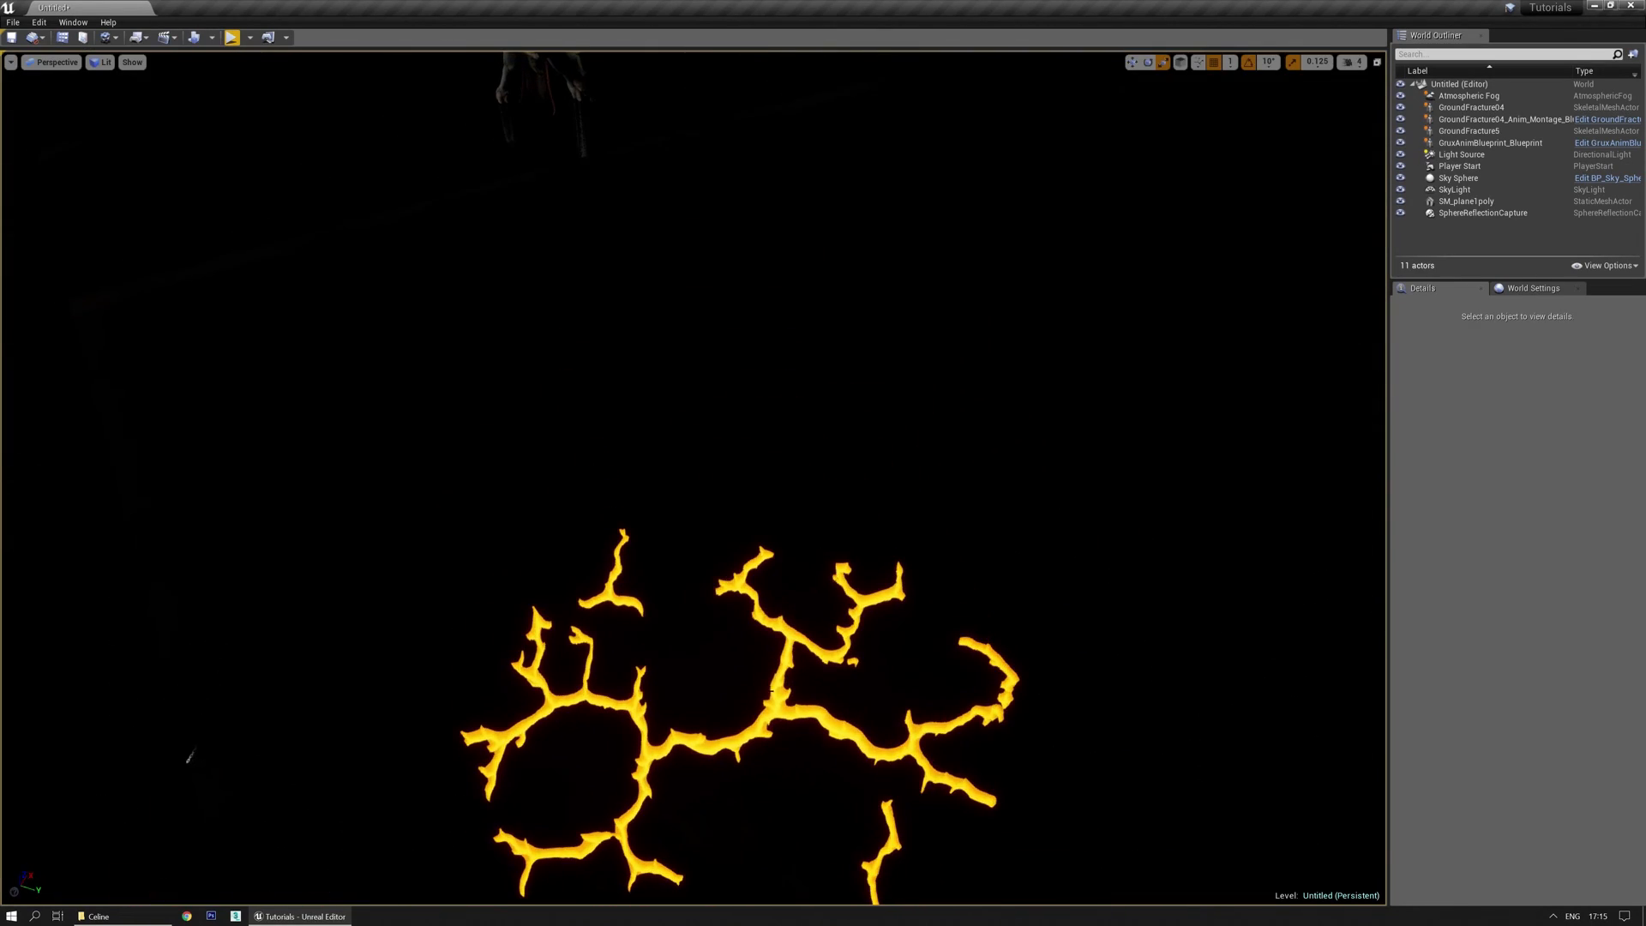
# Enlarge the plane to a scale of 9.0 along X and Z, raise it to Z 44 and inspect the cracks up close.
pyautogui.click(772, 707)
pyautogui.moveTo(772, 707); pyautogui.dragTo(777, 763, button='right')
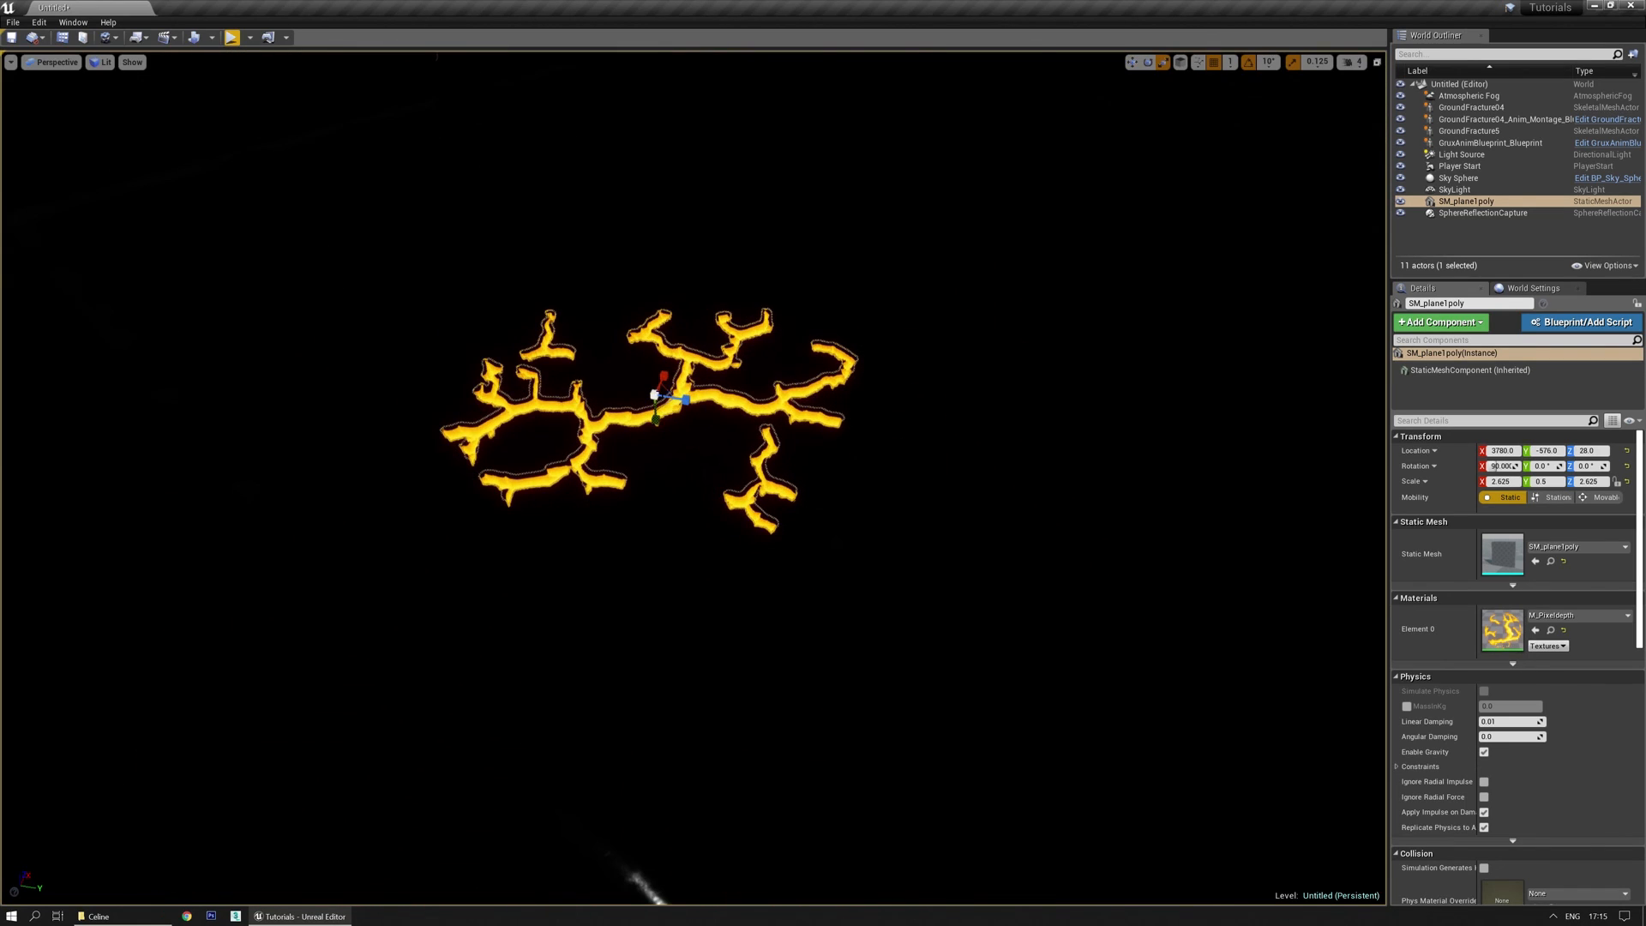
pyautogui.moveTo(665, 391); pyautogui.dragTo(653, 346)
pyautogui.moveTo(653, 346); pyautogui.dragTo(731, 211, button='right')
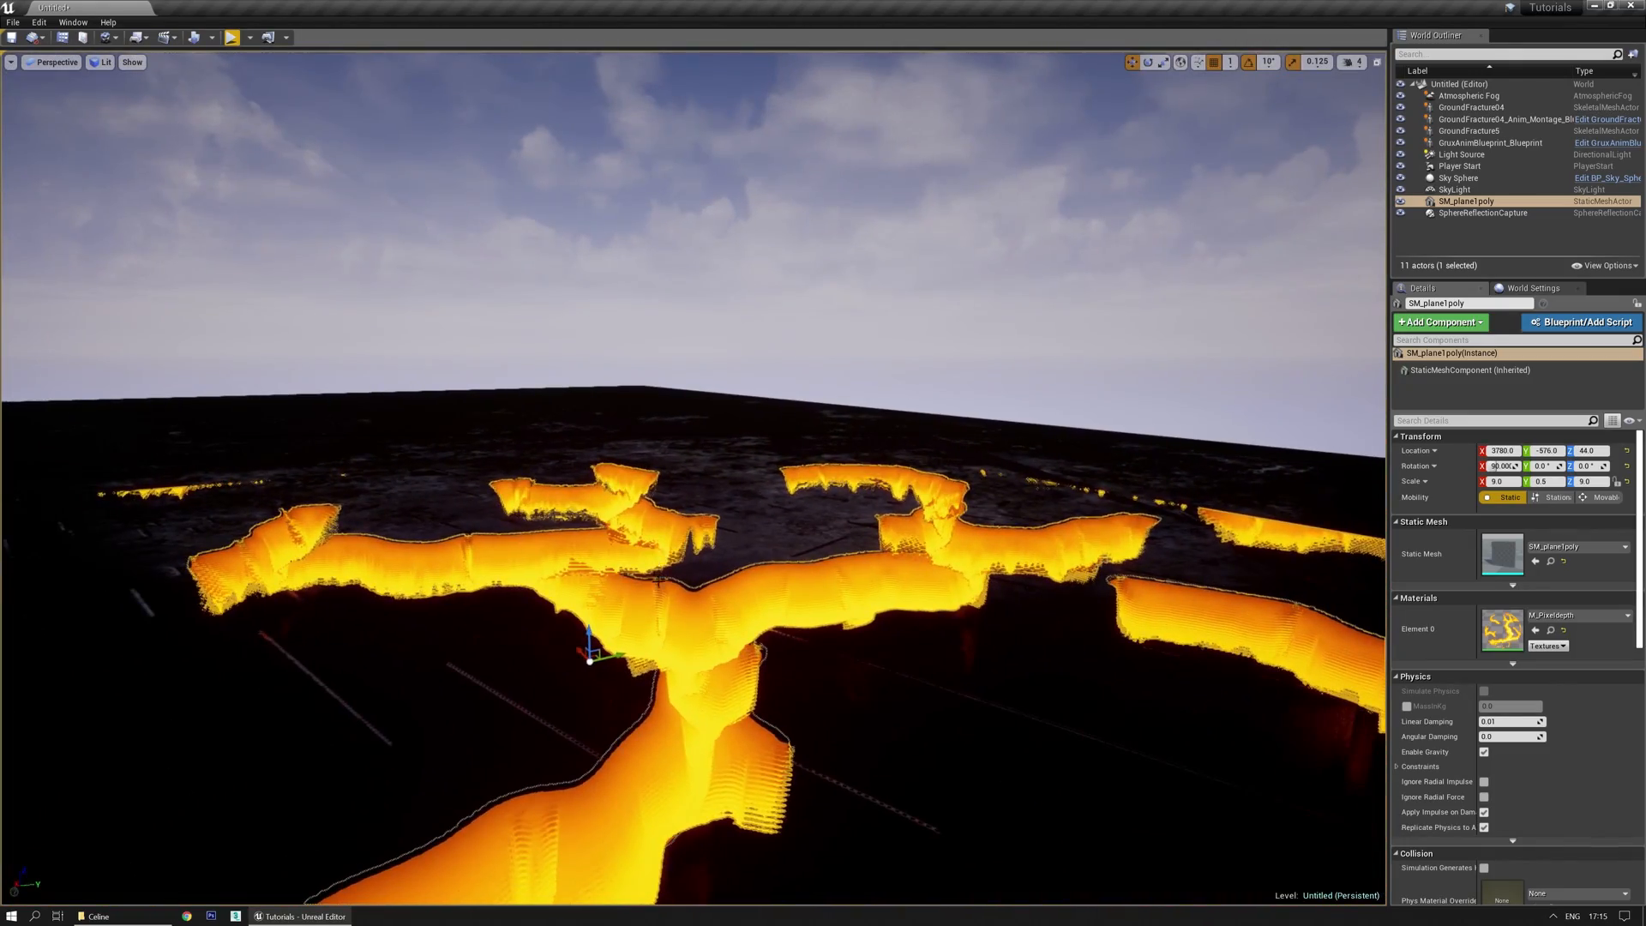
# Delete the SM_plane1poly actor from the level.
pyautogui.press('Delete')
pyautogui.moveTo(663, 592); pyautogui.dragTo(663, 626, button='right')
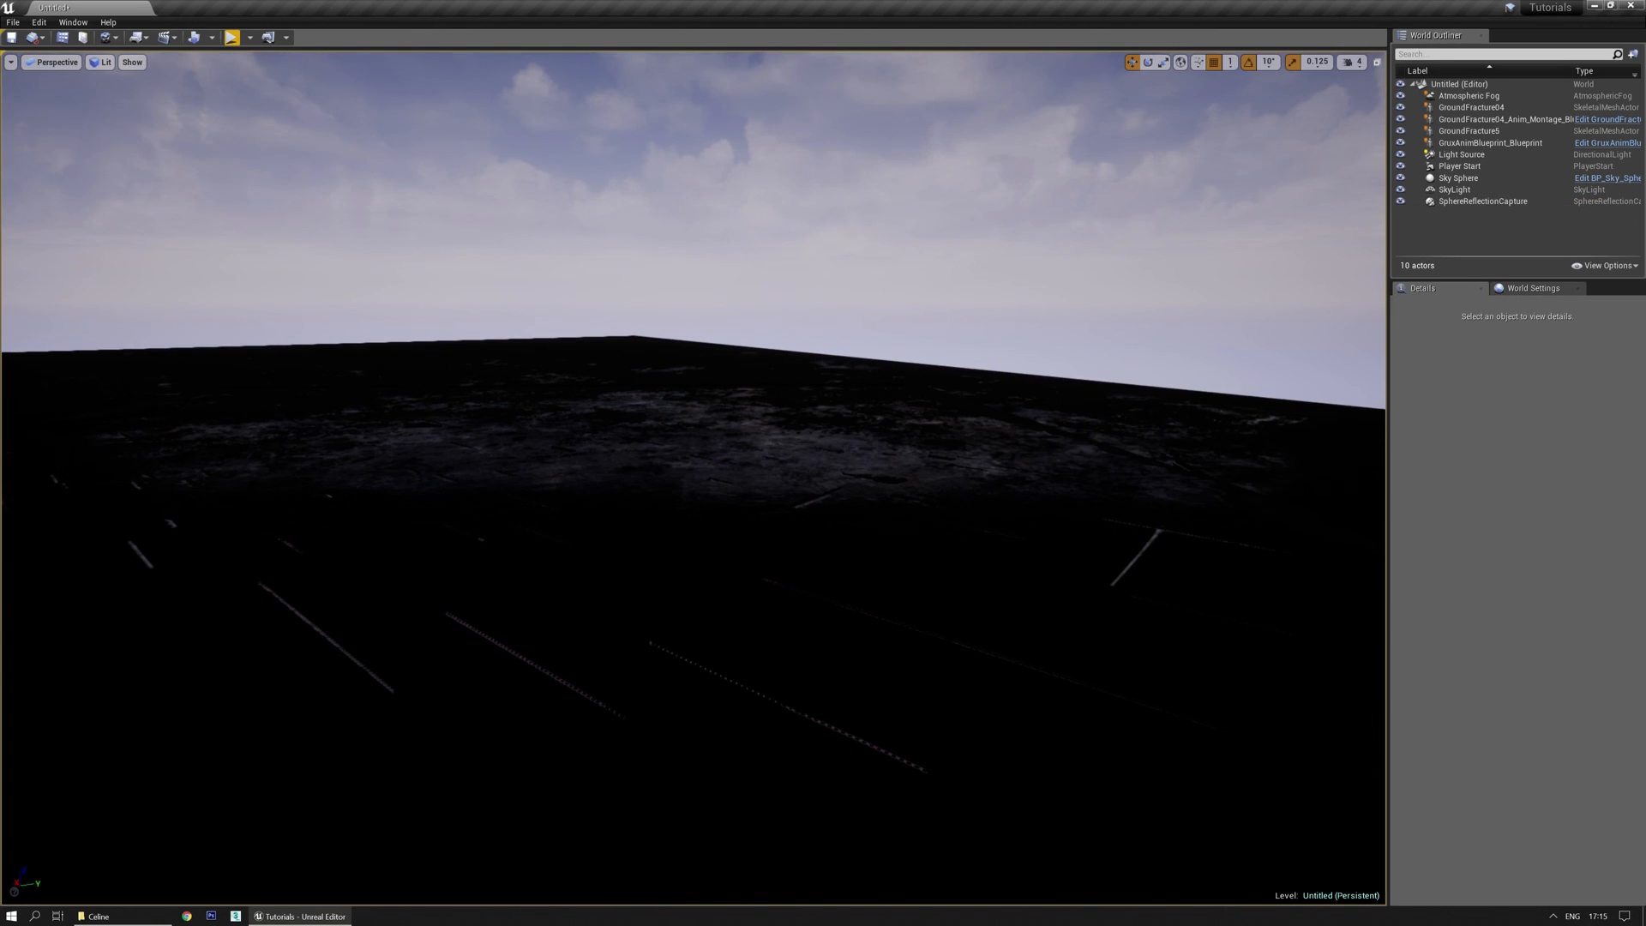